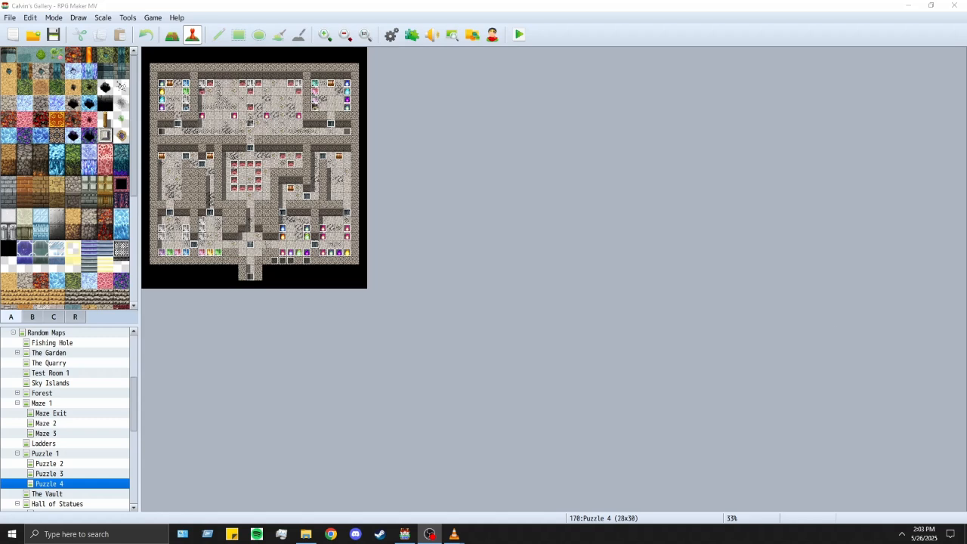
Step: Review the layouts of the existing Puzzle 1 to Puzzle 4 maps
click(51, 482)
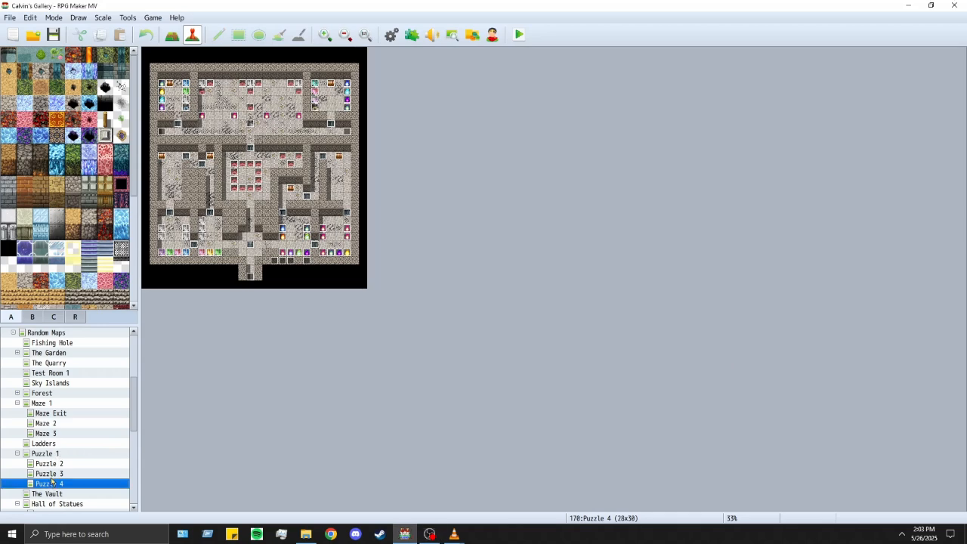
click(49, 473)
click(57, 463)
click(63, 453)
click(63, 483)
Step: Create a new map under Puzzle 1 and name it Puzzle 5
click(65, 454)
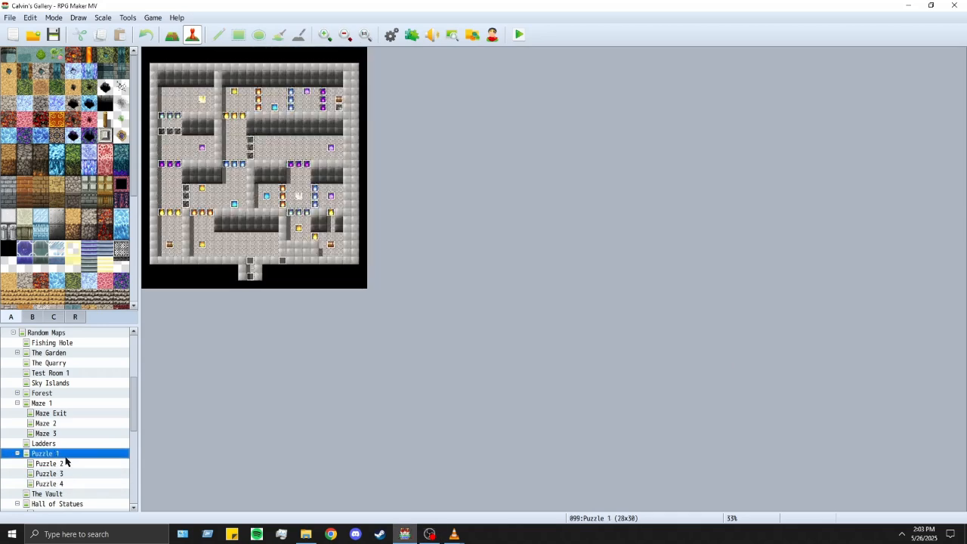
right_click(65, 457)
click(104, 415)
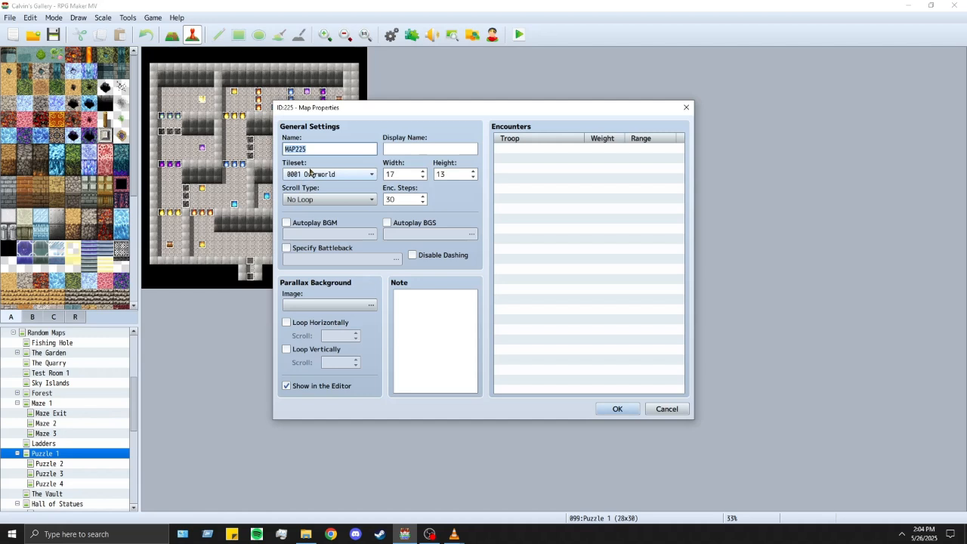
text(Puzzle)
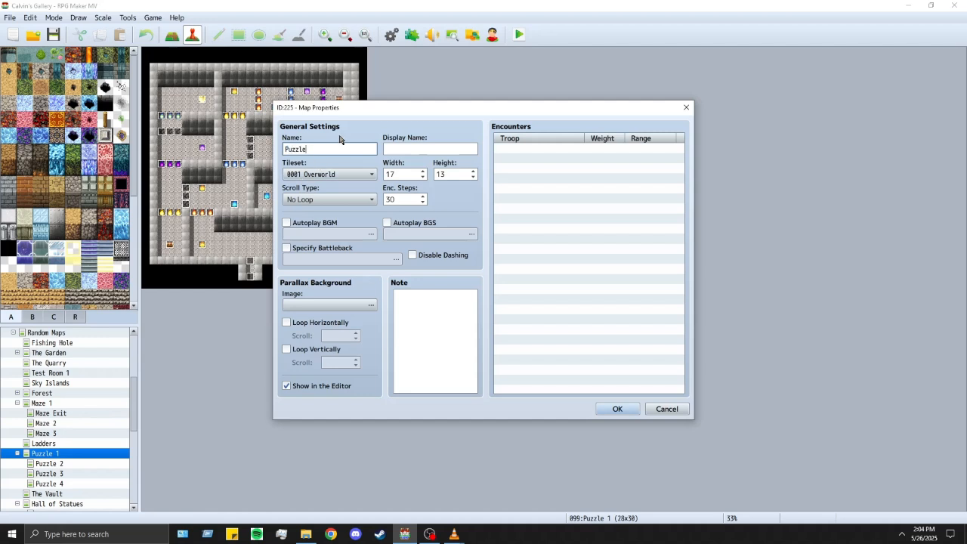
text( 5)
click(348, 175)
click(347, 174)
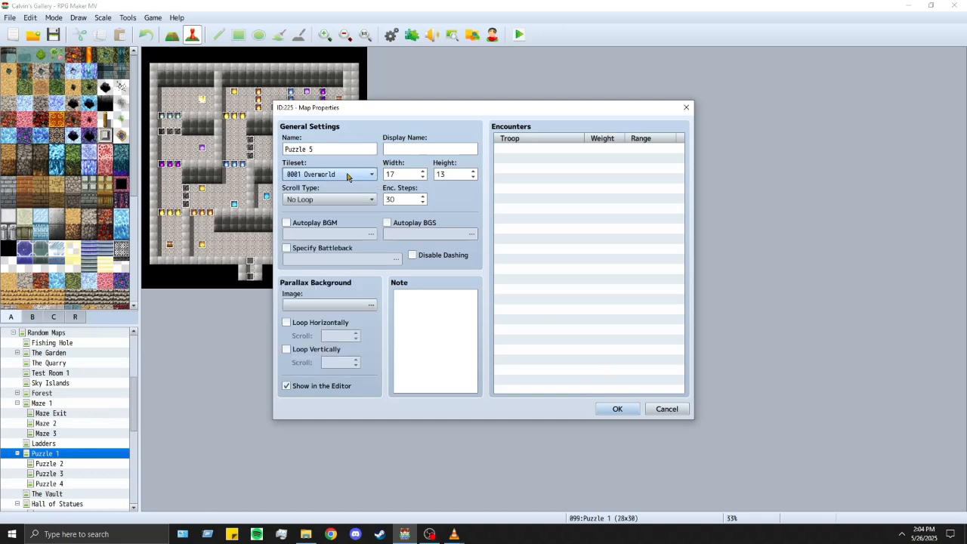
click(346, 175)
click(347, 174)
click(617, 408)
Step: Check Puzzle 1's properties, and set Puzzle 5's tileset to 0004 Dungeon with a width and height of 35
double_click(65, 456)
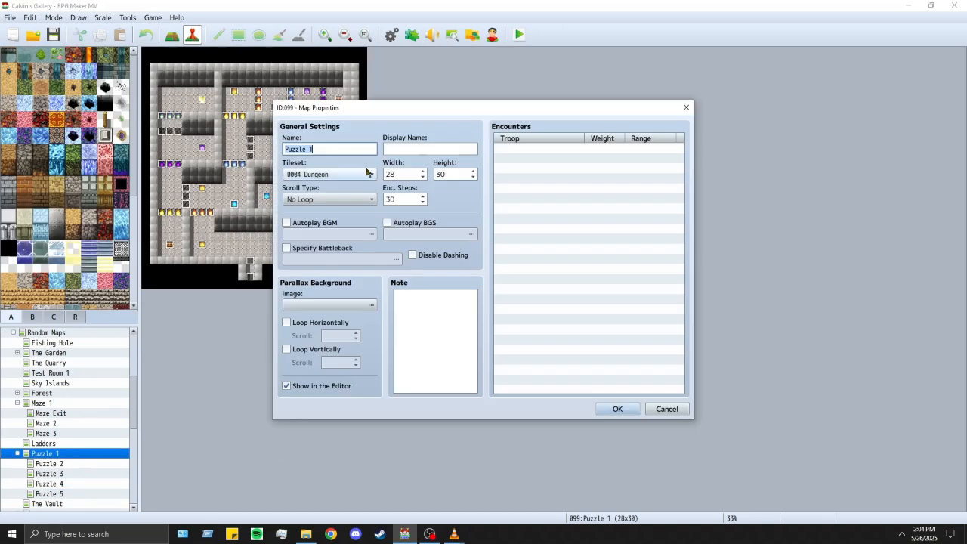
click(613, 409)
double_click(72, 495)
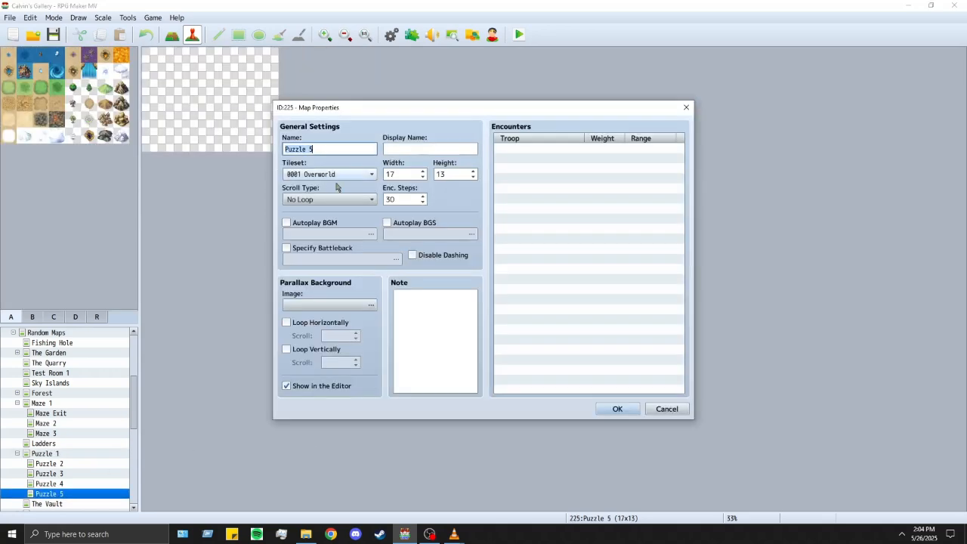
click(346, 174)
click(335, 221)
click(417, 175)
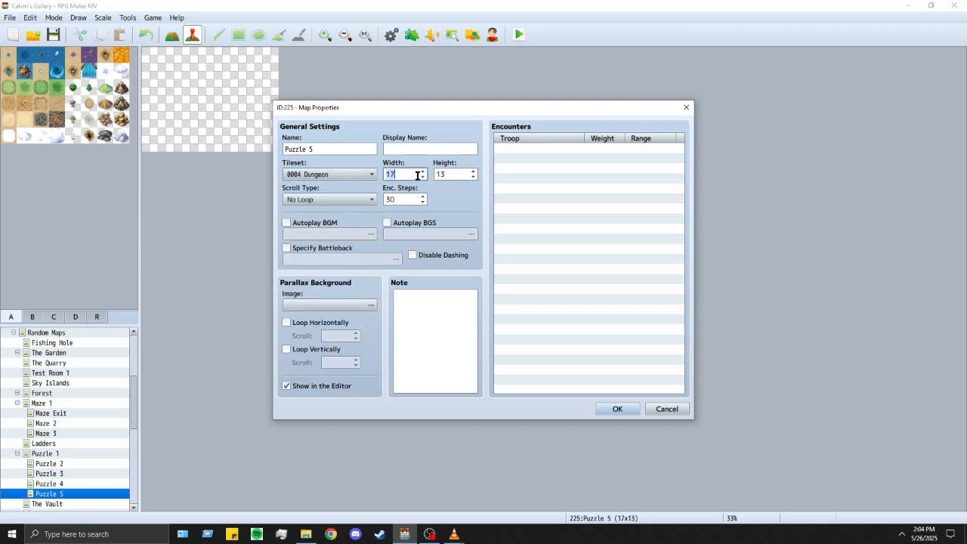
text(35)
double_click(448, 171)
text(35)
click(617, 408)
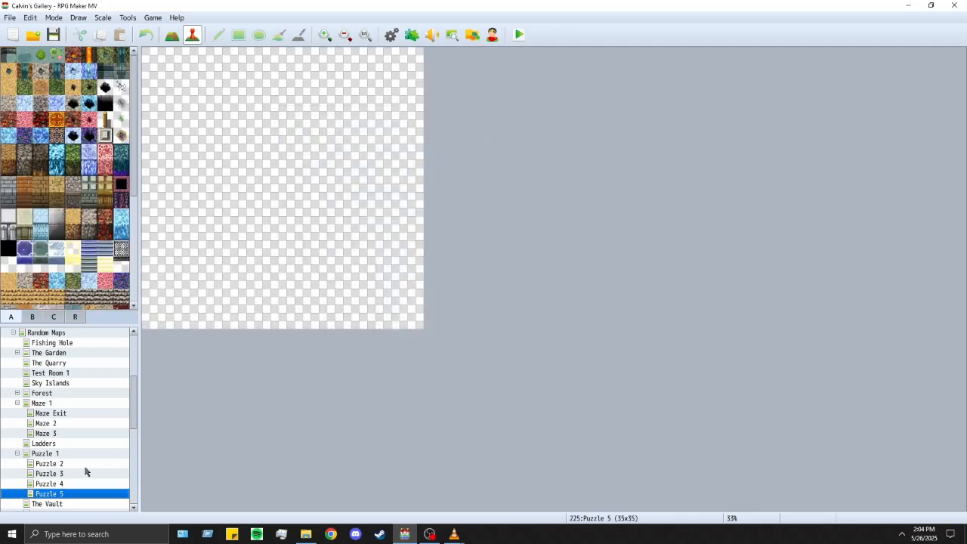
Step: Flood fill the entire Puzzle 5 map with a light stone floor tile
click(73, 487)
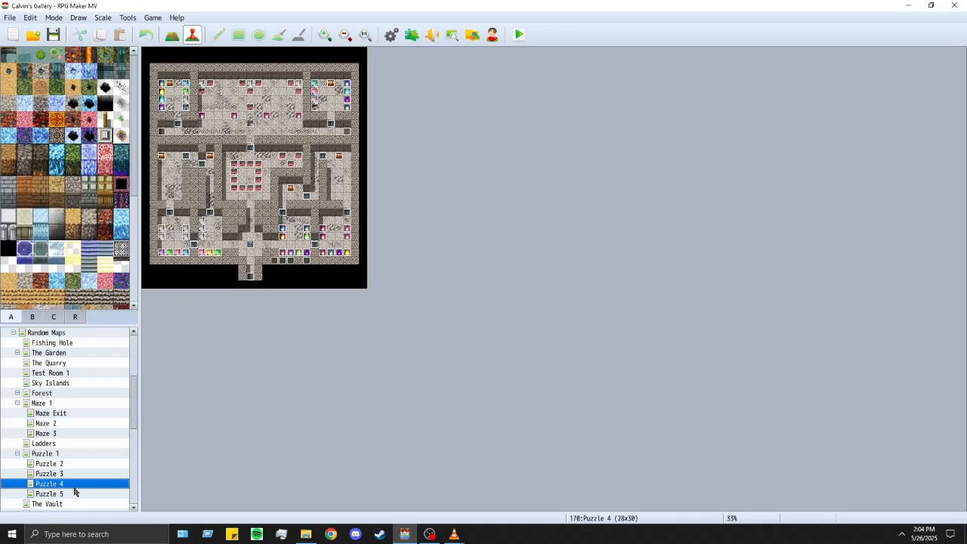
click(73, 493)
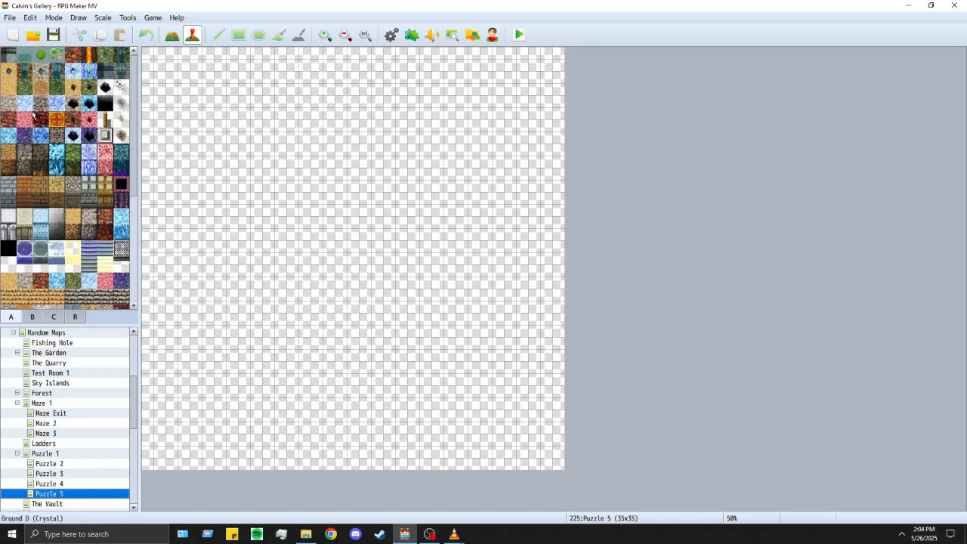
scroll(89, 125, down, 5)
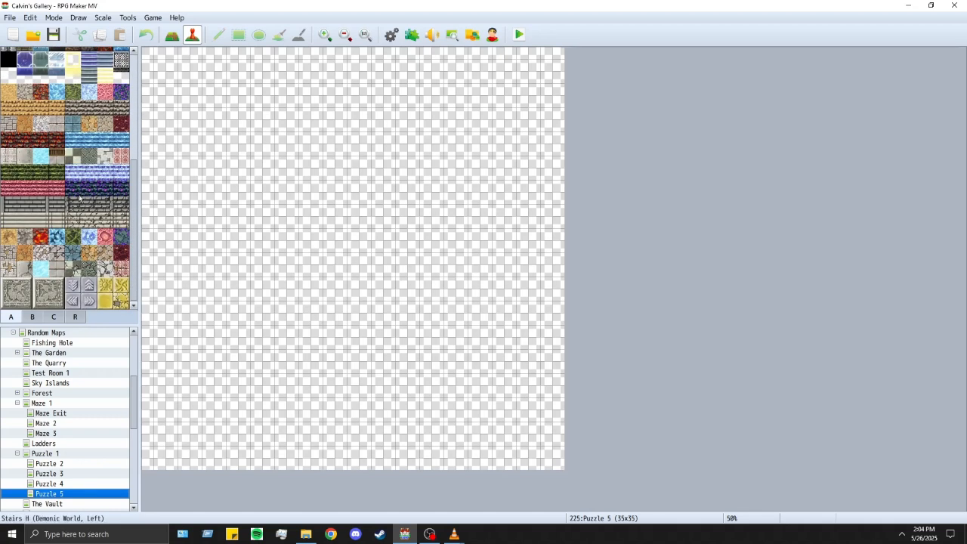
scroll(38, 258, up, 2)
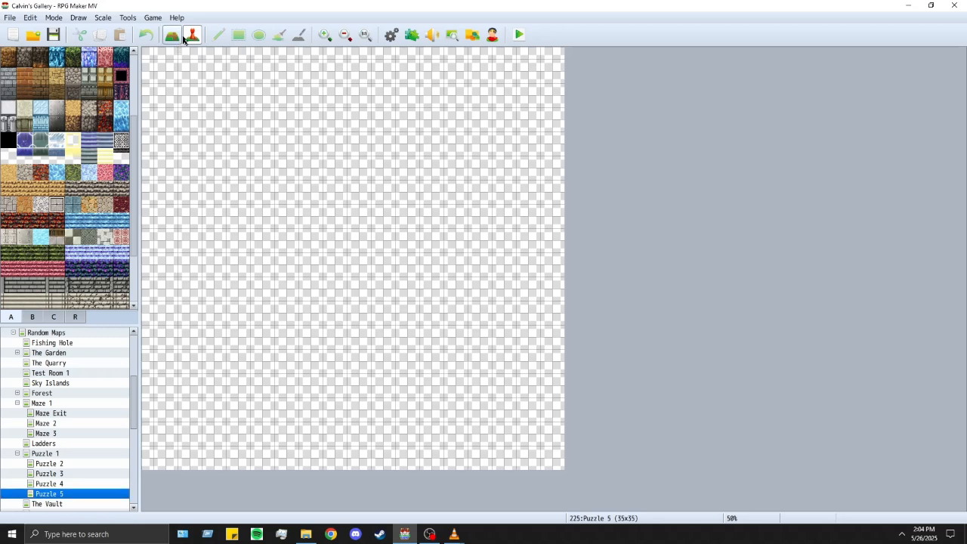
click(173, 35)
click(278, 35)
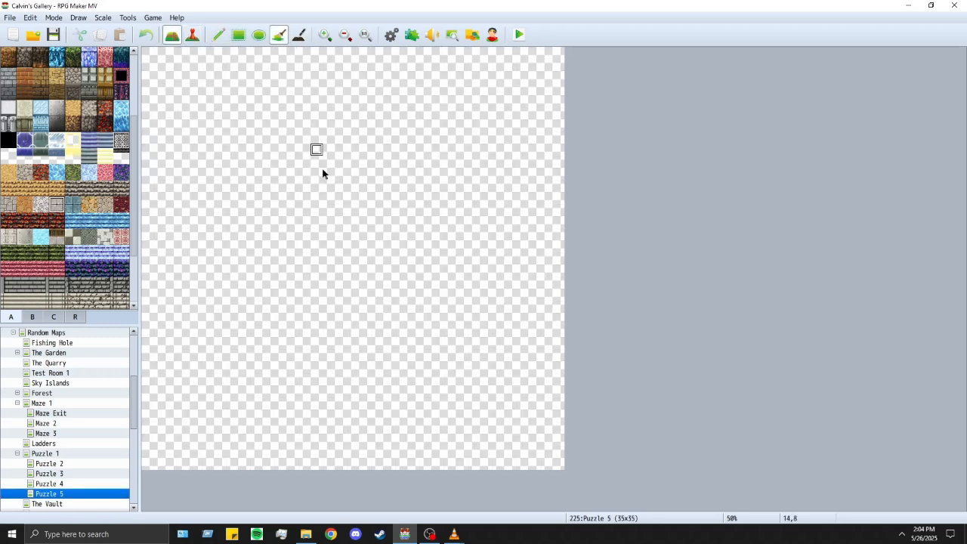
click(322, 173)
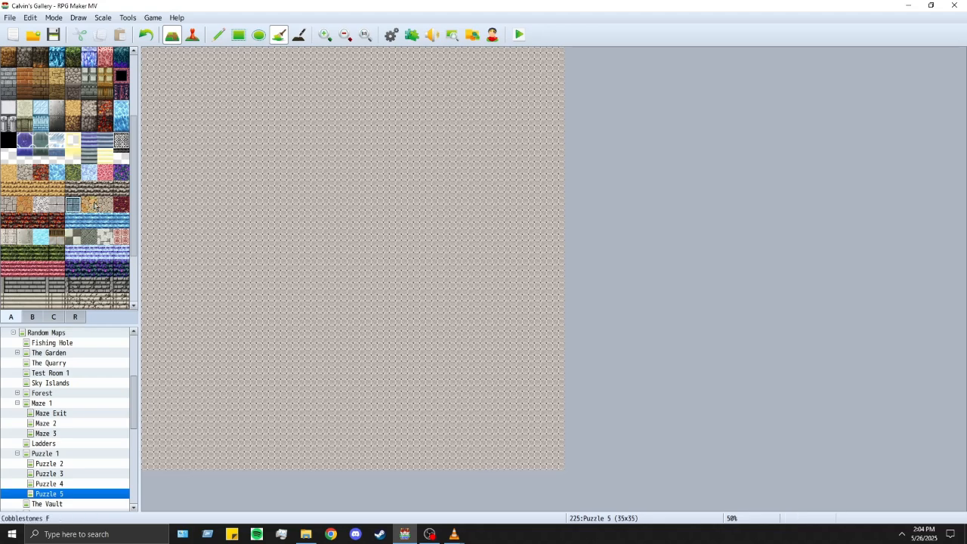
Step: Paint a 3×3 checkerboard of blue stone tiles in the map's upper-left corner, undoing any misplaced fill or tile
click(149, 57)
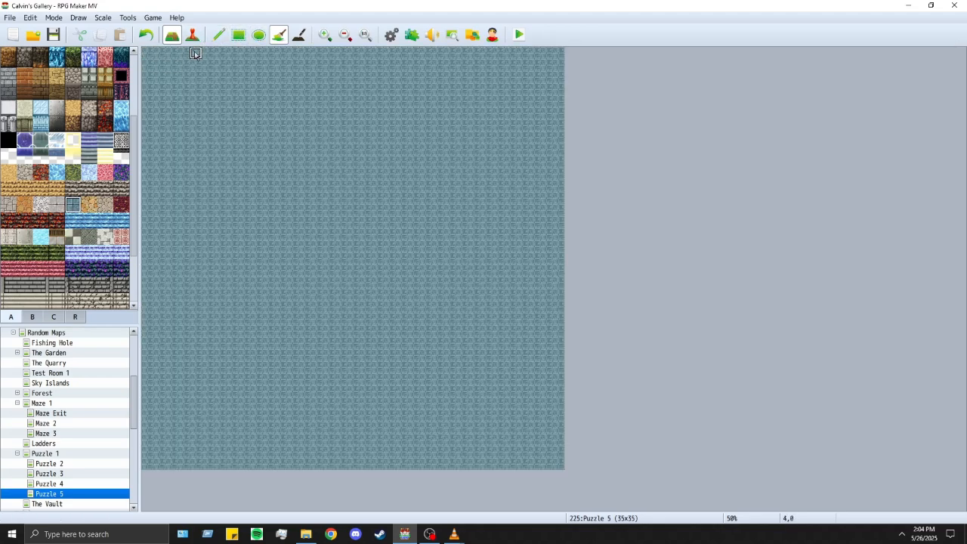
key(ctrl+z)
click(218, 35)
click(146, 53)
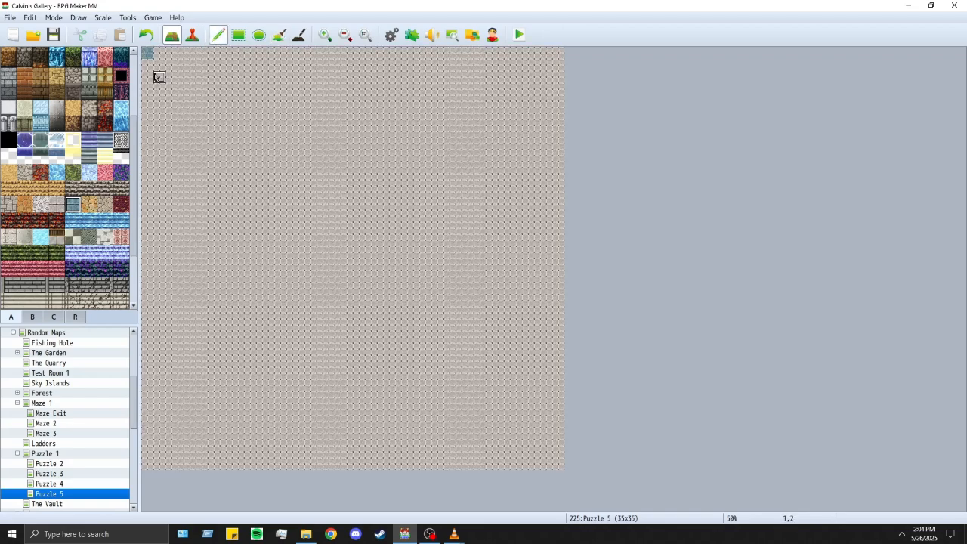
click(149, 66)
right_click(150, 69)
key(ctrl+z)
click(149, 79)
click(172, 55)
click(172, 79)
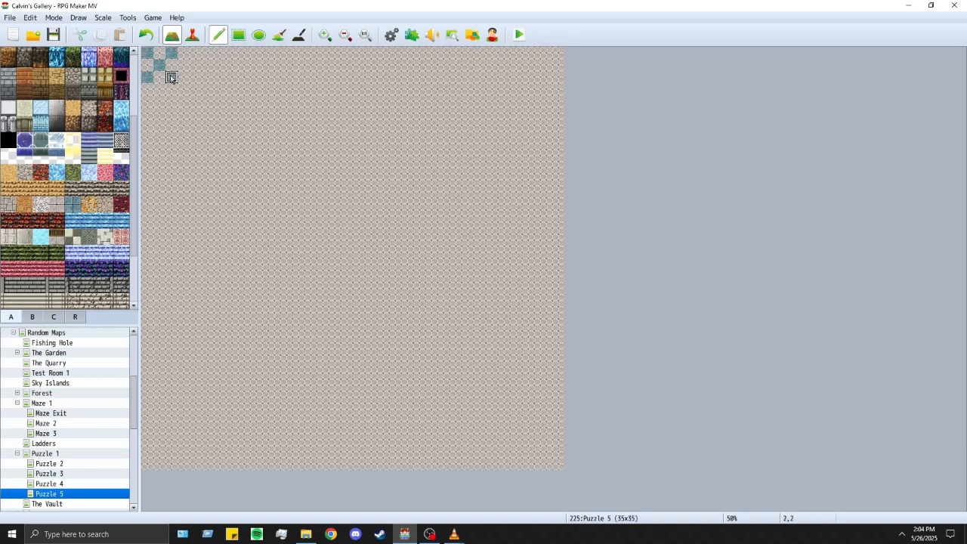
Step: Try to flood fill the rest of the map with the copied 3×3 checkerboard pattern
right_drag(147, 55, 171, 80)
click(278, 40)
click(253, 81)
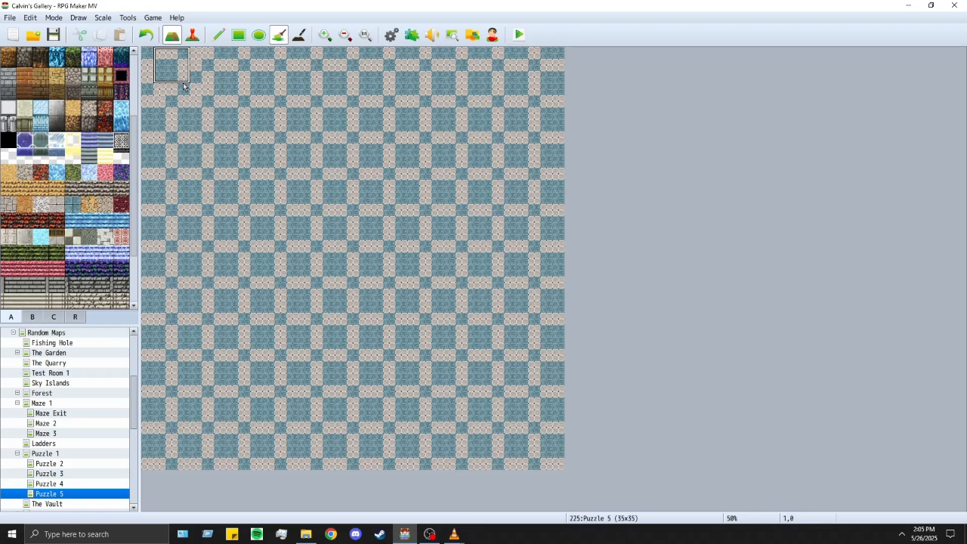
key(ctrl+z)
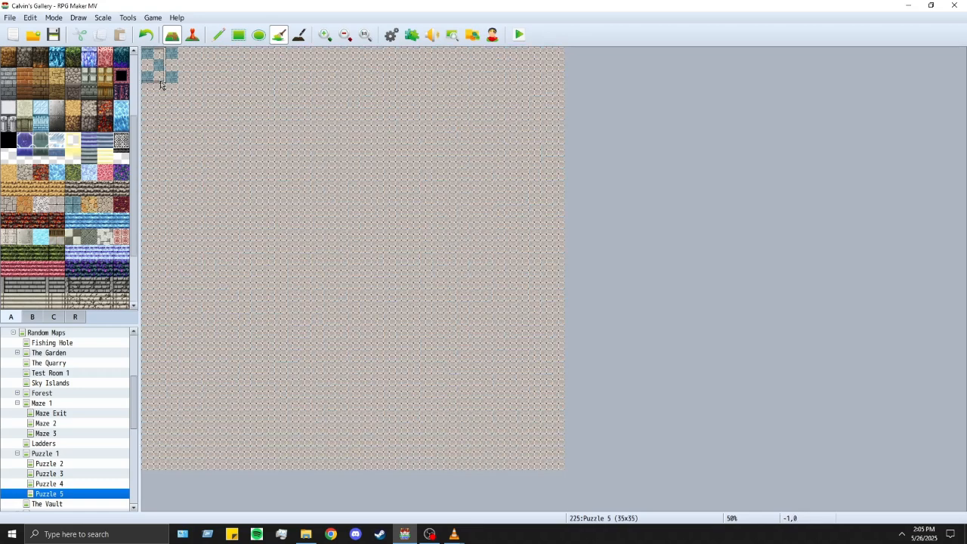
click(171, 81)
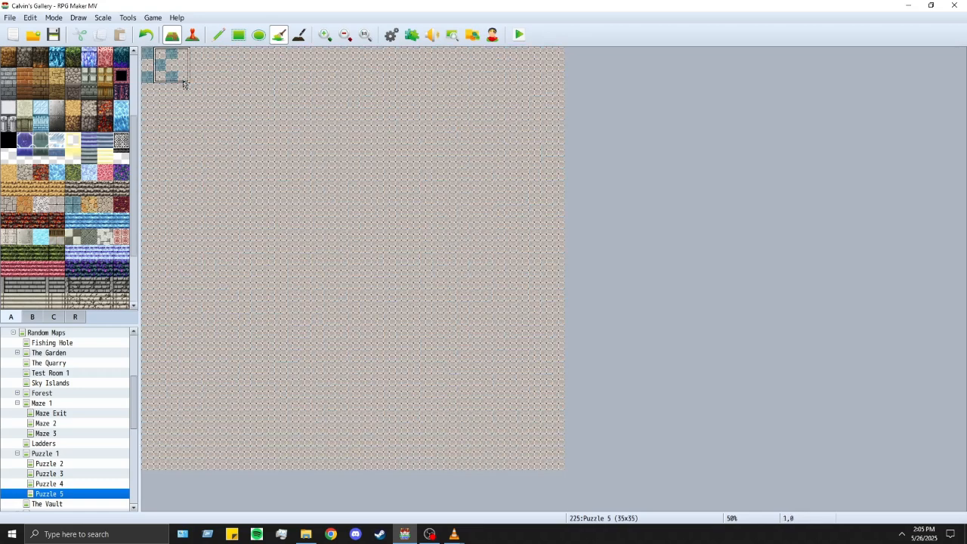
click(210, 114)
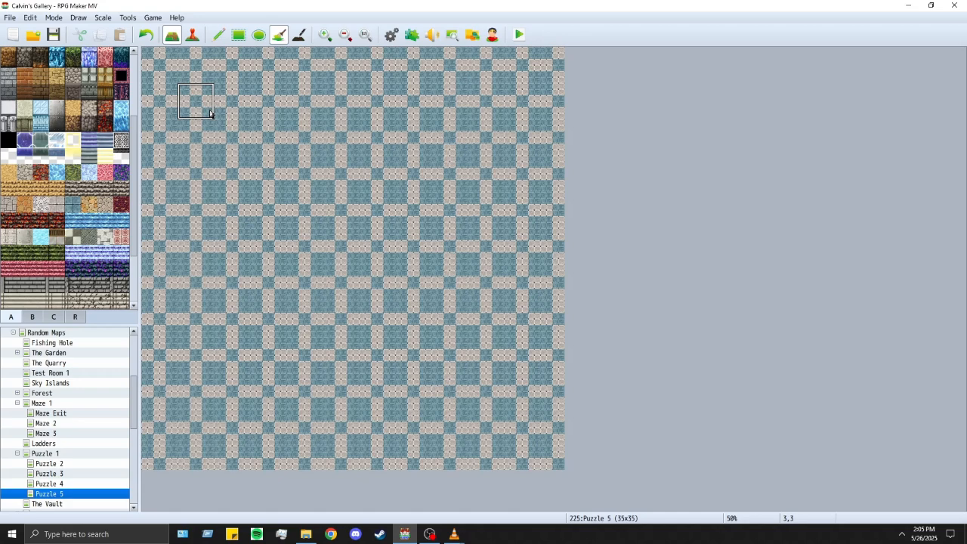
key(ctrl+z)
Step: Try to repeat the checkerboard pattern along the map's upper edge with the Rectangle tool
click(238, 35)
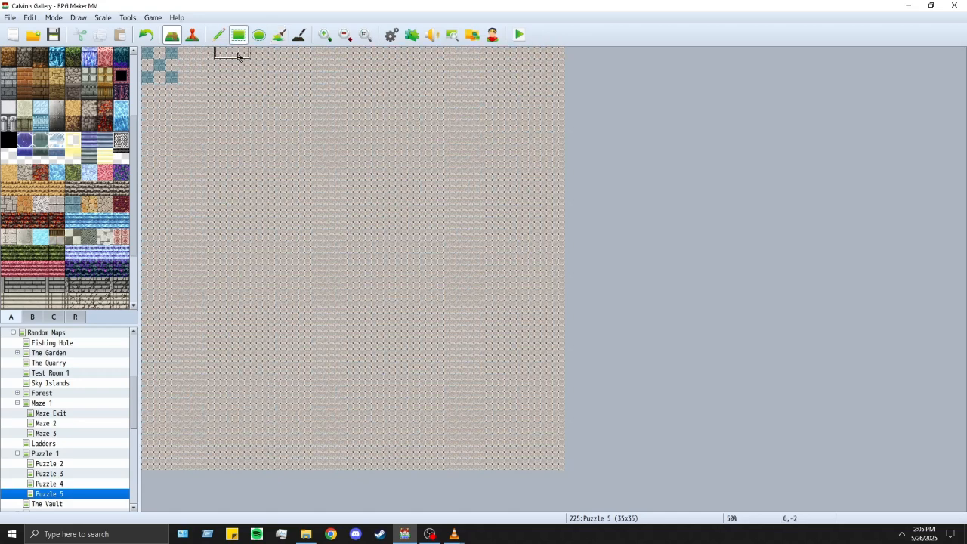
mouse_move(208, 78)
mouse_down()
mouse_move(262, 77)
mouse_move(293, 53)
mouse_move(398, 57)
mouse_up()
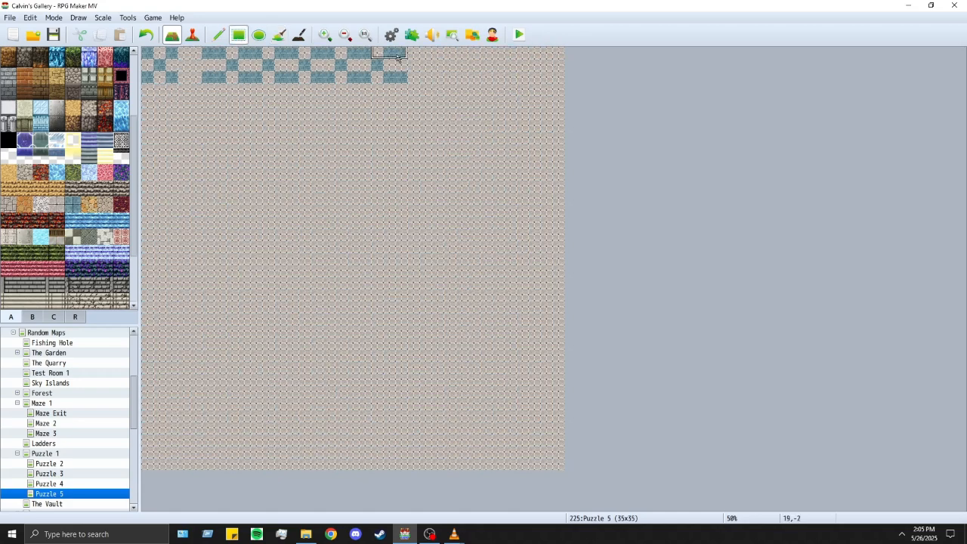
key(ctrl+z)
drag(195, 78, 244, 81)
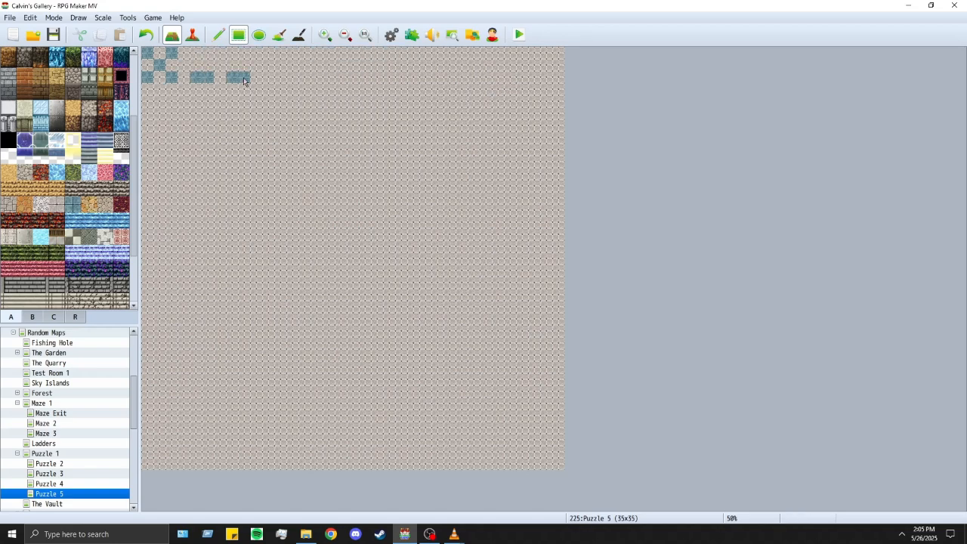
key(ctrl+z)
mouse_move(150, 56)
mouse_down()
mouse_move(368, 207)
mouse_move(539, 361)
mouse_move(552, 475)
mouse_move(513, 420)
mouse_move(249, 227)
mouse_move(143, 60)
mouse_up()
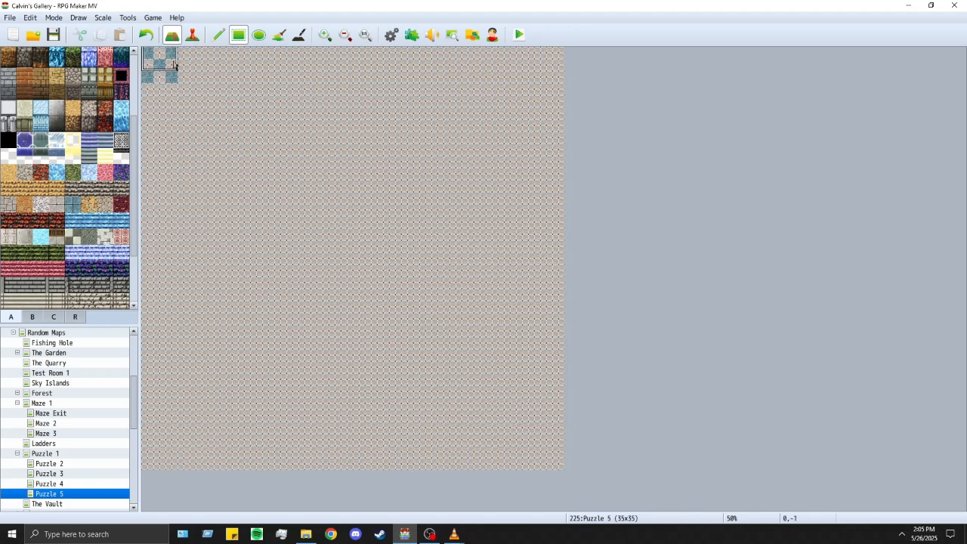
Step: Copy the 3×3 checkerboard block and stamp it with the Pencil to form a checkerboard five tiles wide and nine tiles high
right_drag(147, 53, 173, 76)
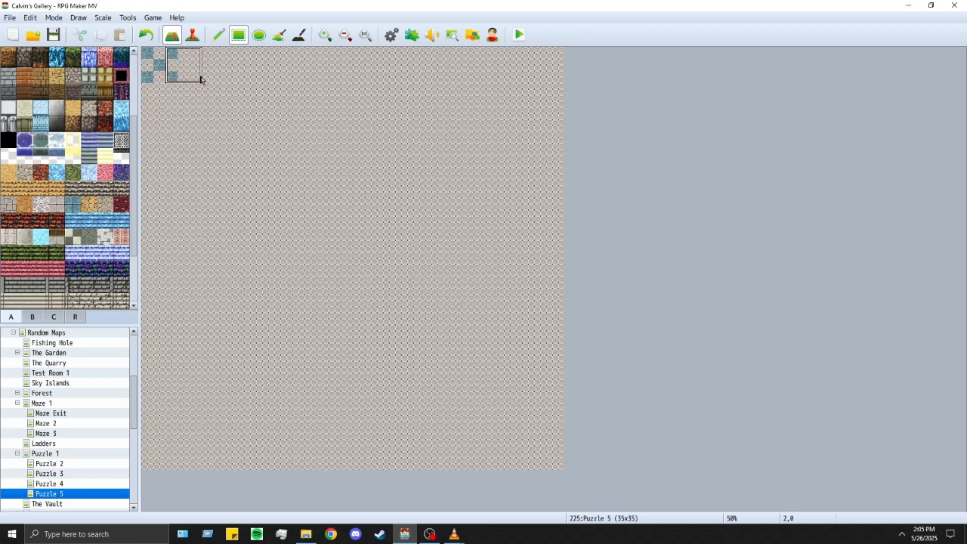
click(218, 35)
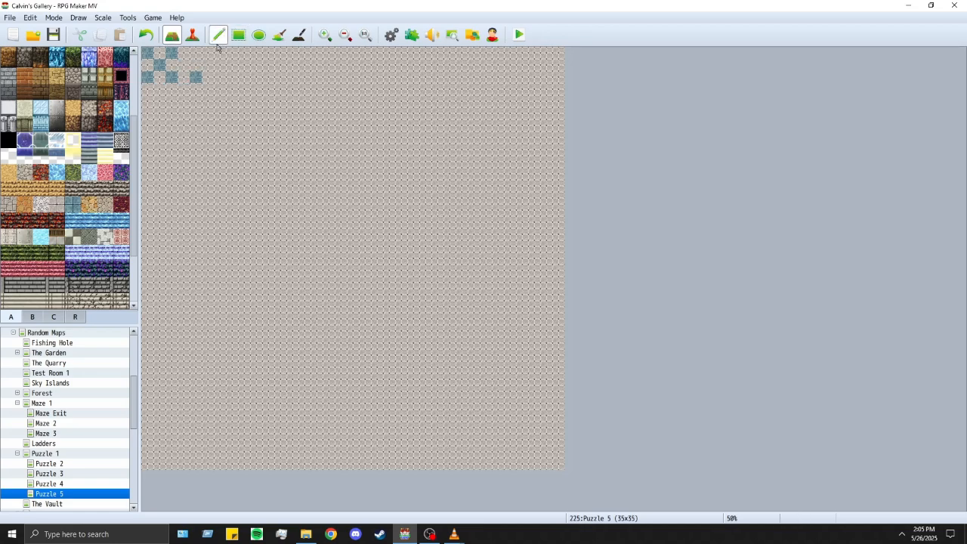
click(198, 78)
mouse_move(177, 103)
mouse_down()
mouse_move(194, 104)
mouse_move(170, 151)
mouse_move(173, 180)
mouse_up()
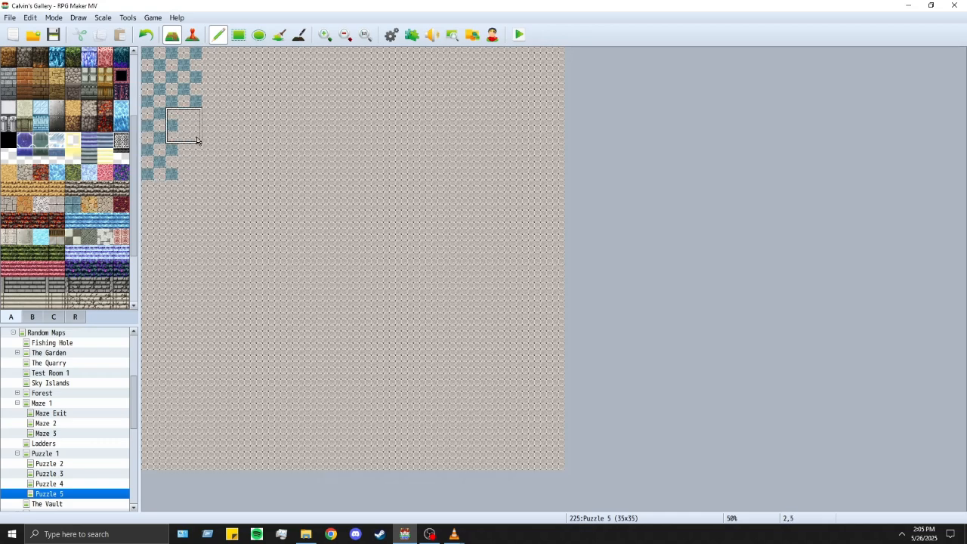
click(197, 128)
click(199, 151)
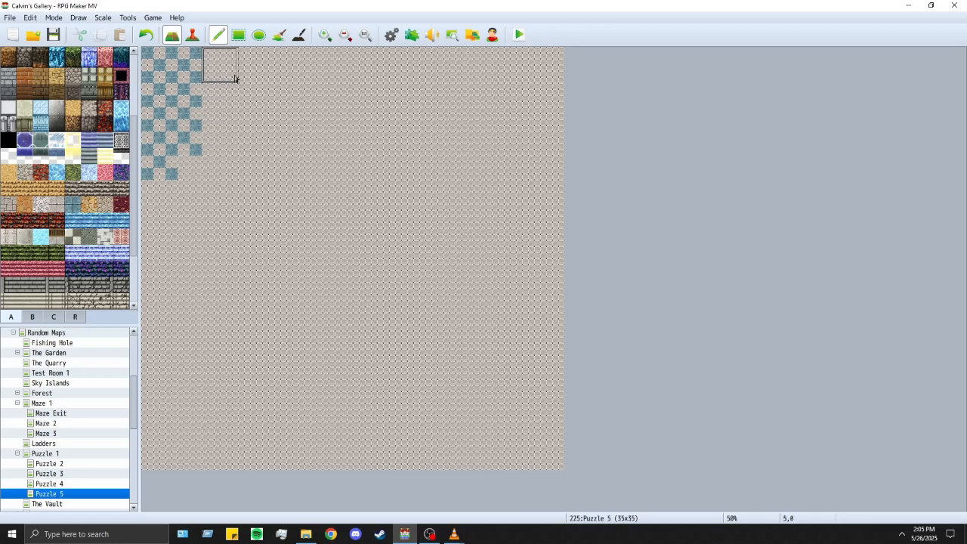
Step: Stamp more checkerboard blocks beside the pattern to widen it to a 9×9 tile area in the map's corner
click(224, 79)
click(221, 105)
click(221, 127)
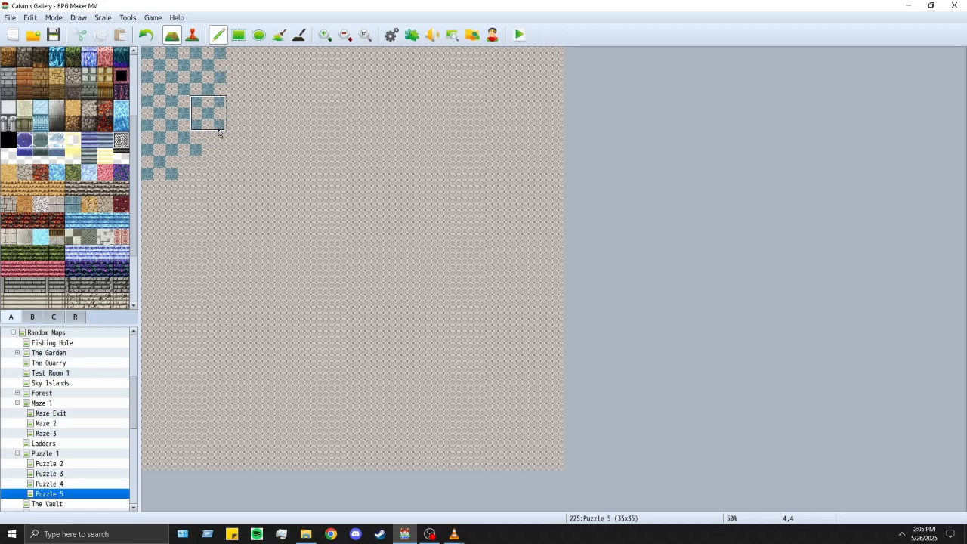
click(222, 151)
click(247, 76)
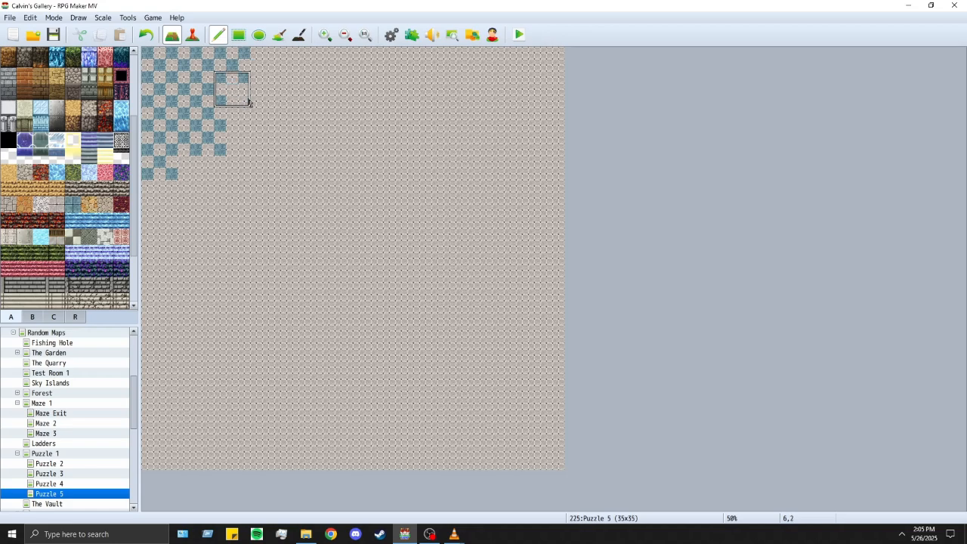
click(245, 101)
click(244, 123)
click(239, 154)
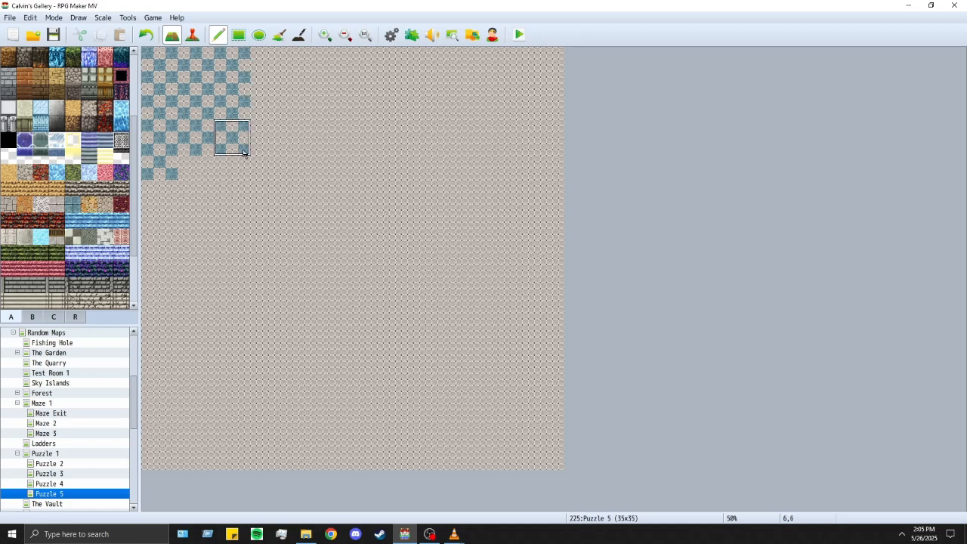
Step: Copy the 9×9 checkerboard block and stamp it across the map's full width until the upper 17 rows are covered
right_drag(240, 153, 149, 54)
mouse_move(242, 61)
mouse_down()
mouse_move(546, 51)
mouse_move(538, 53)
mouse_up()
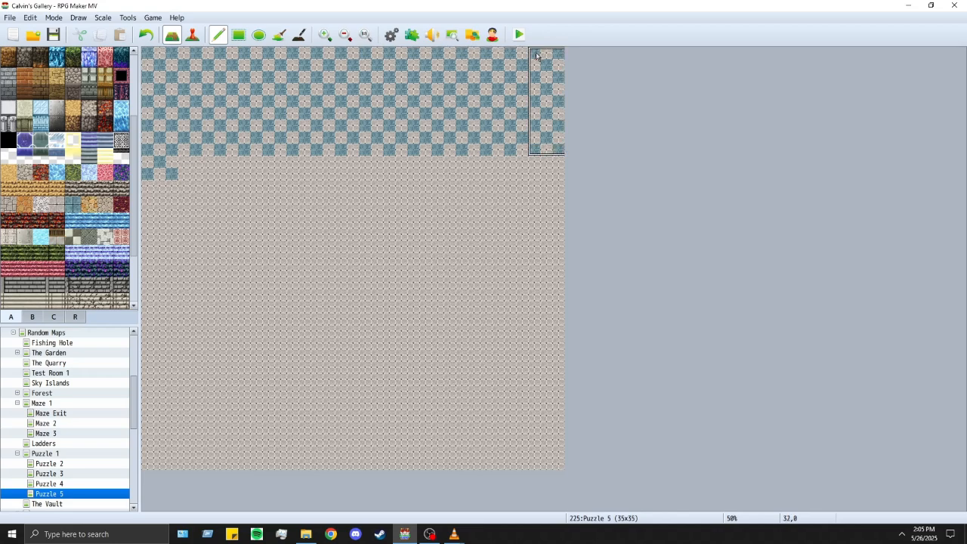
click(146, 150)
click(256, 155)
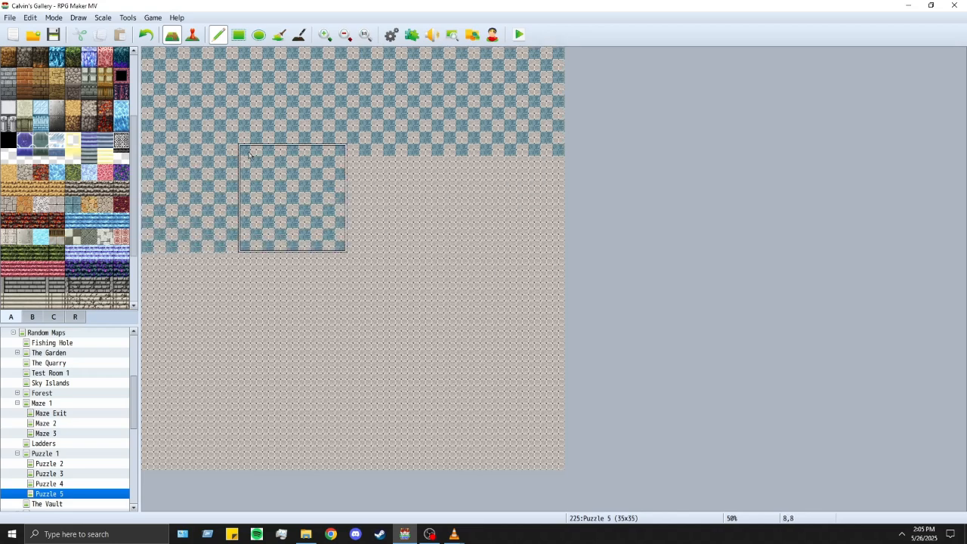
click(340, 154)
click(436, 156)
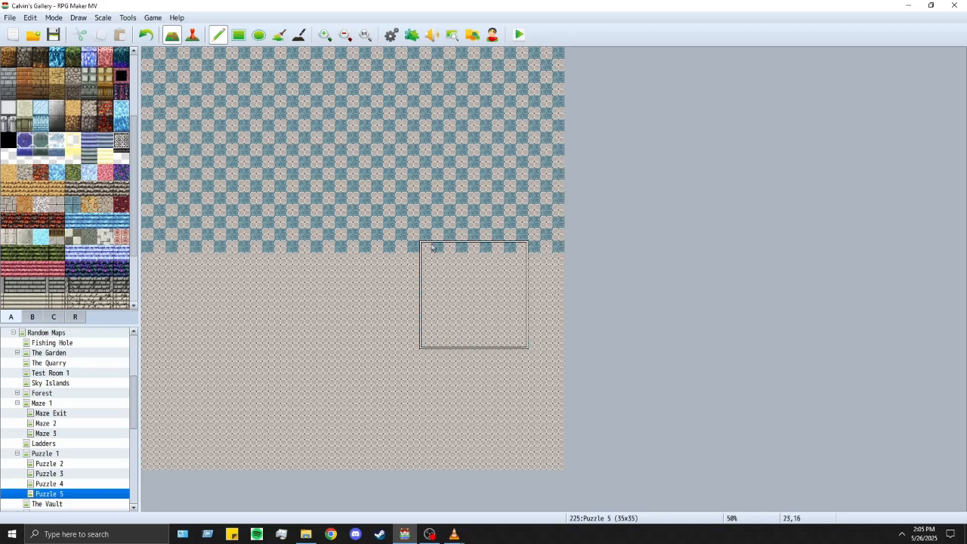
Step: Stamp the 9×9 checkerboard block across the next band of plain floor, extending the pattern down to 25 rows over the full map width
click(464, 250)
click(367, 250)
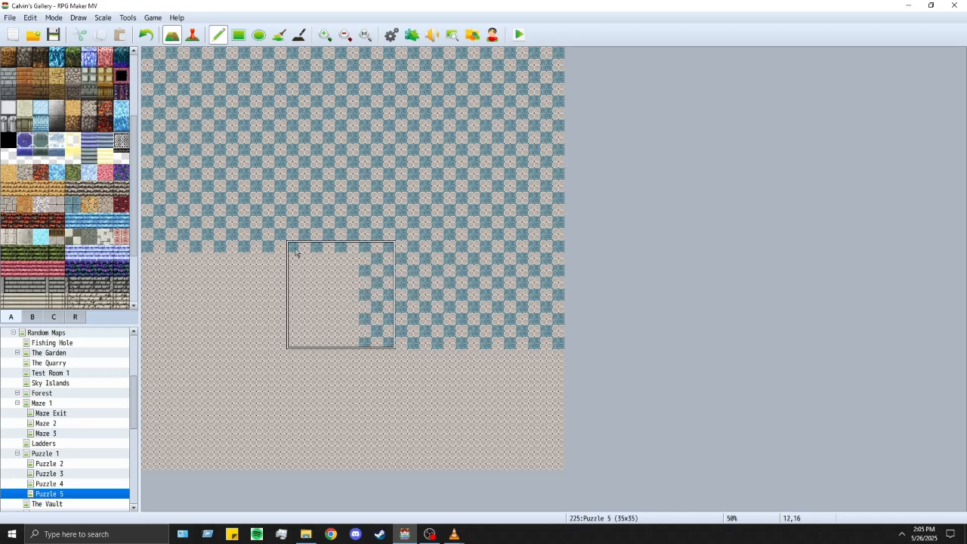
click(271, 251)
click(174, 253)
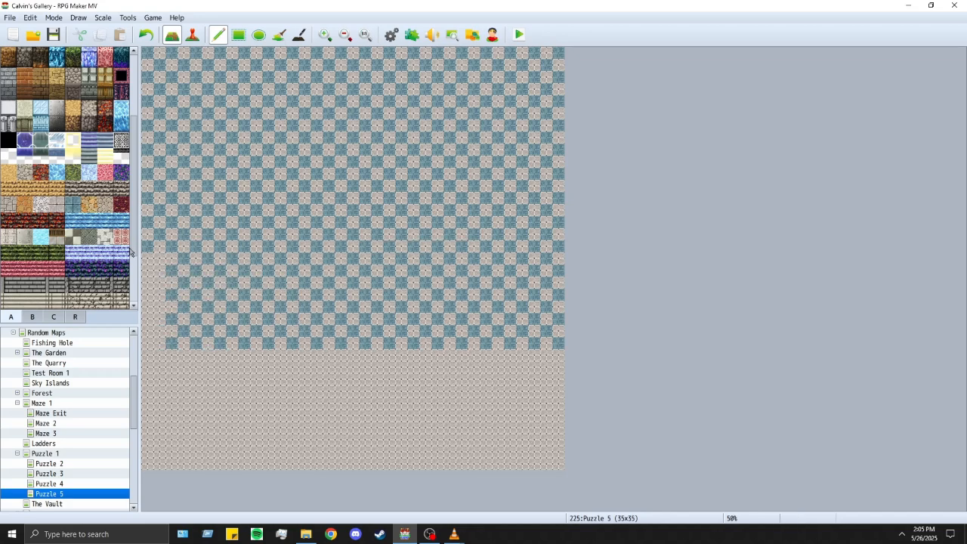
click(147, 254)
Step: Extend the checkerboard to the map's lower-left corner, undoing the misaligned stamp, and continue the band across to the right edge
click(147, 348)
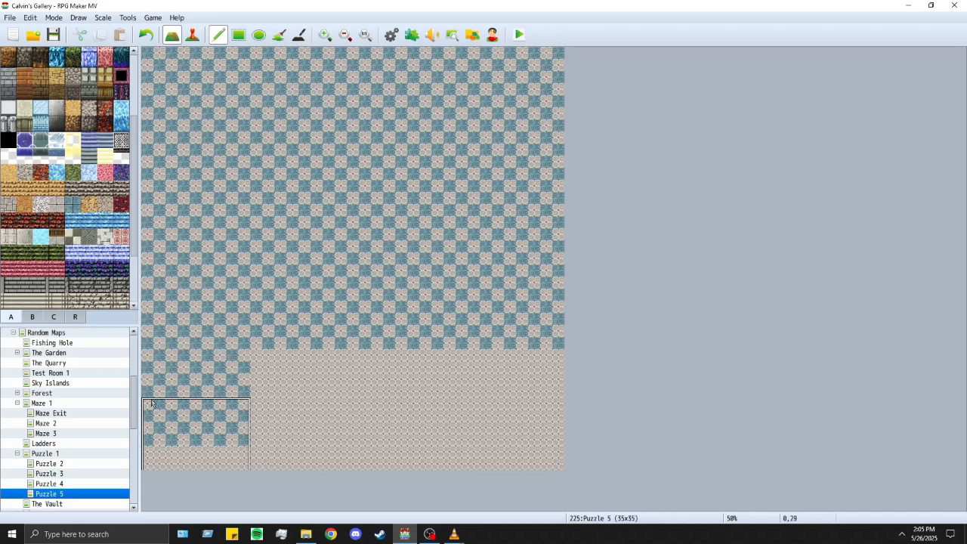
click(148, 388)
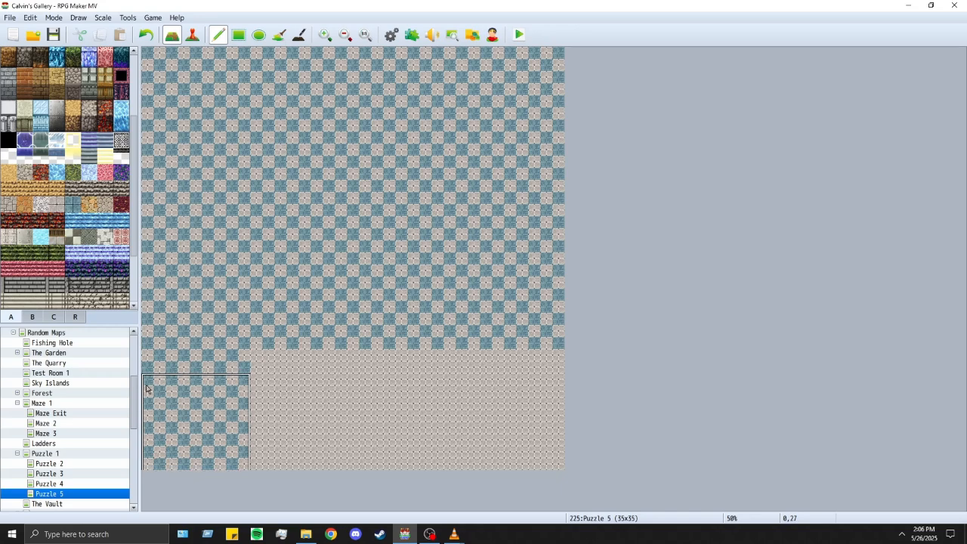
key(ctrl+z)
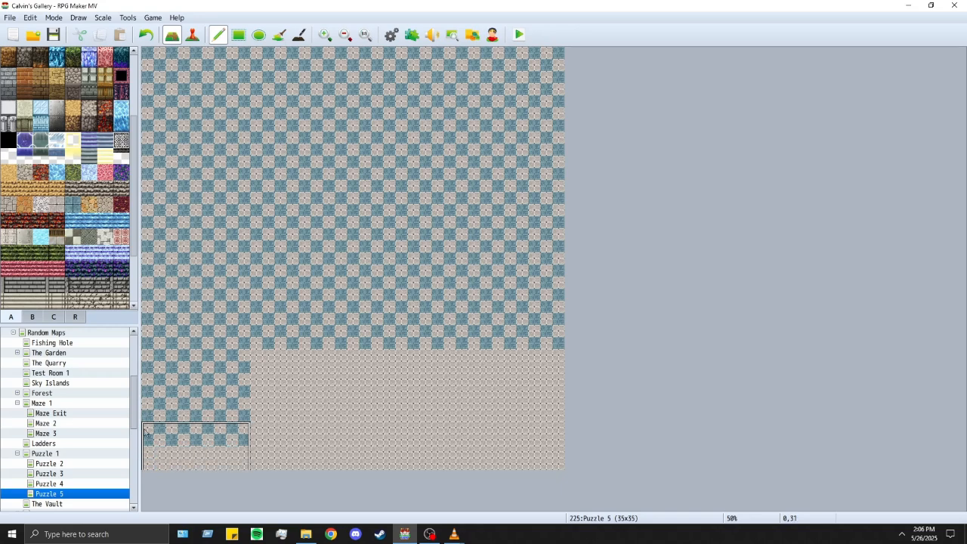
click(244, 348)
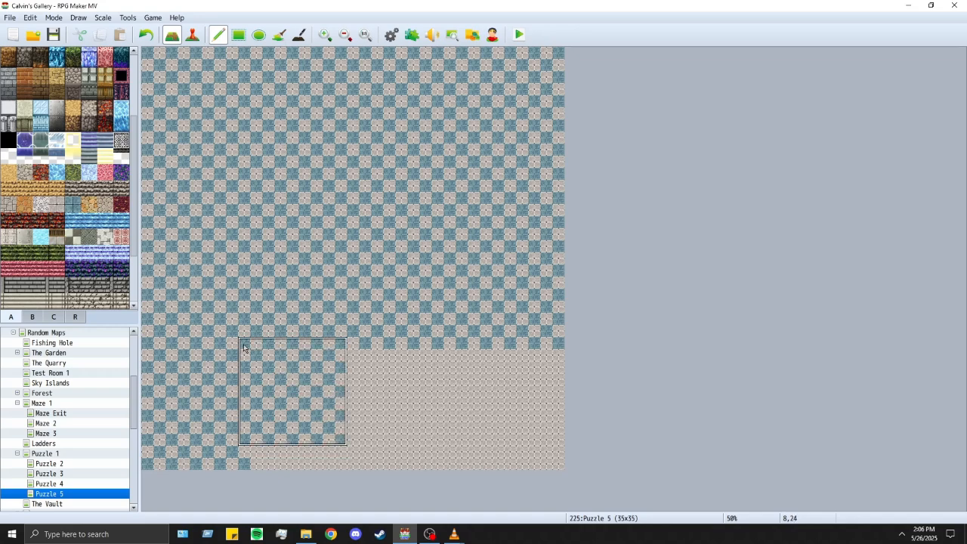
click(339, 347)
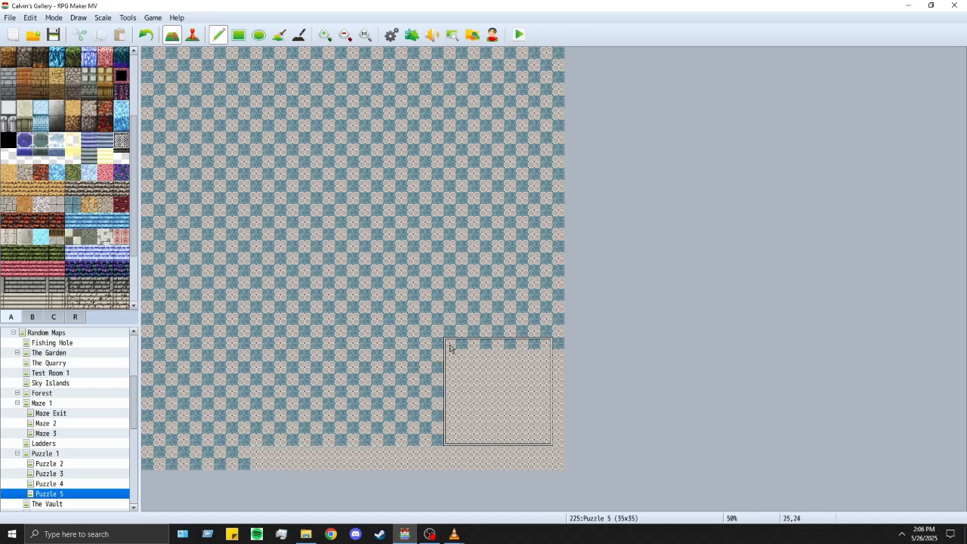
click(445, 345)
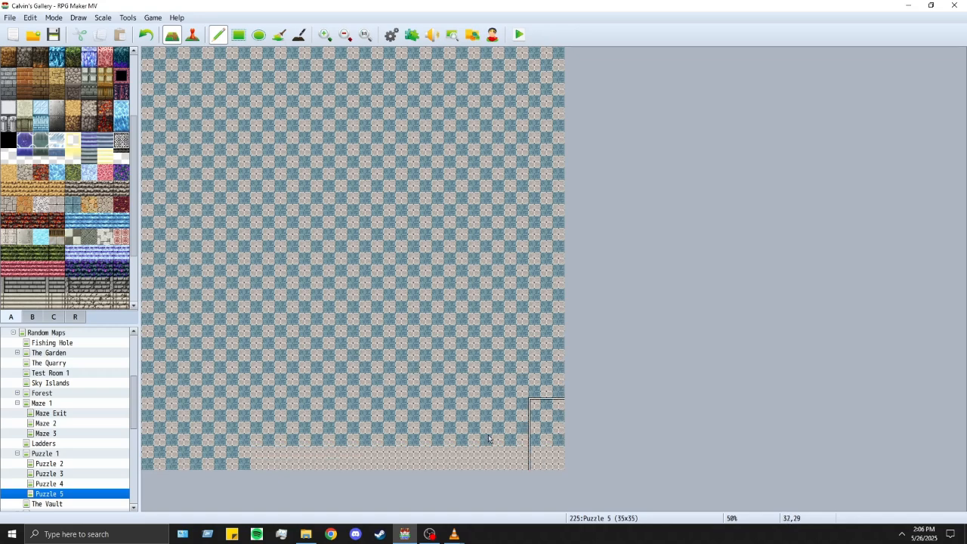
Step: Stamp the checkerboard block along the map's lower edge to cover the last two plain rows
click(268, 444)
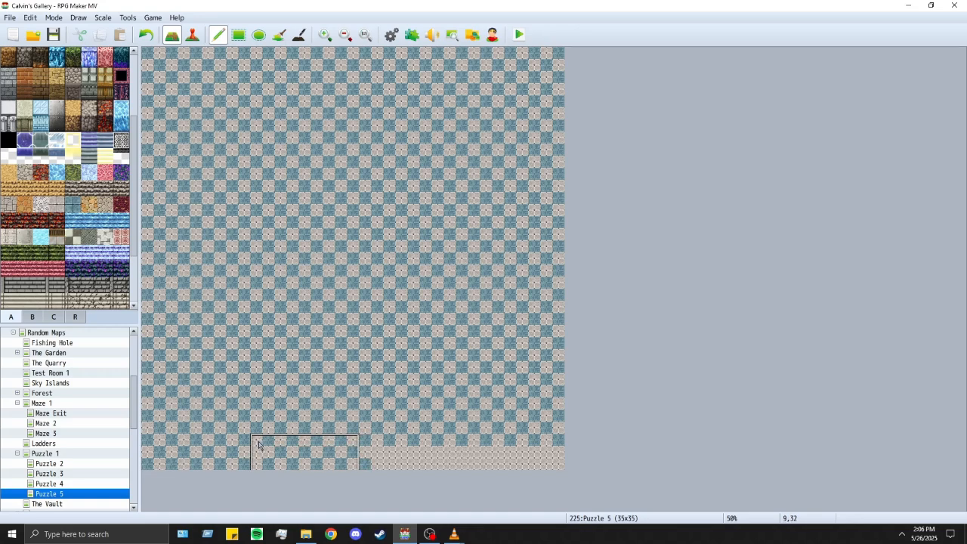
click(364, 444)
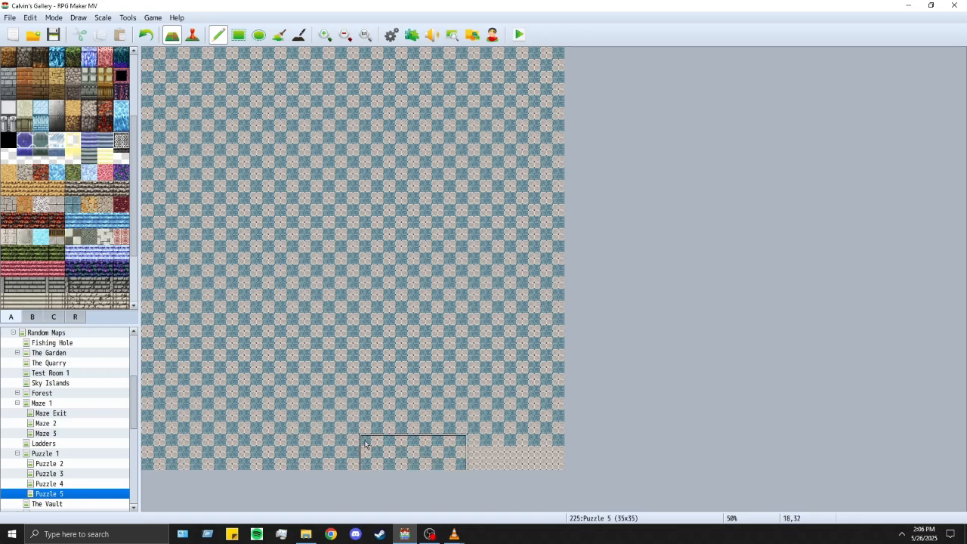
click(463, 444)
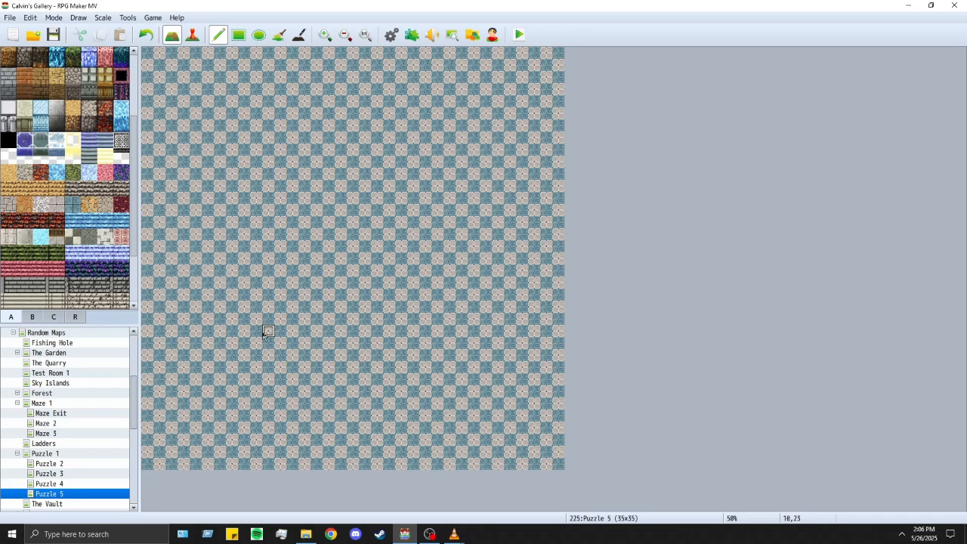
Step: Open the Mountain Cave 1 map in Event mode and copy its Brown Boulder 2 event
scroll(70, 447, up, 1)
scroll(72, 448, up, 5)
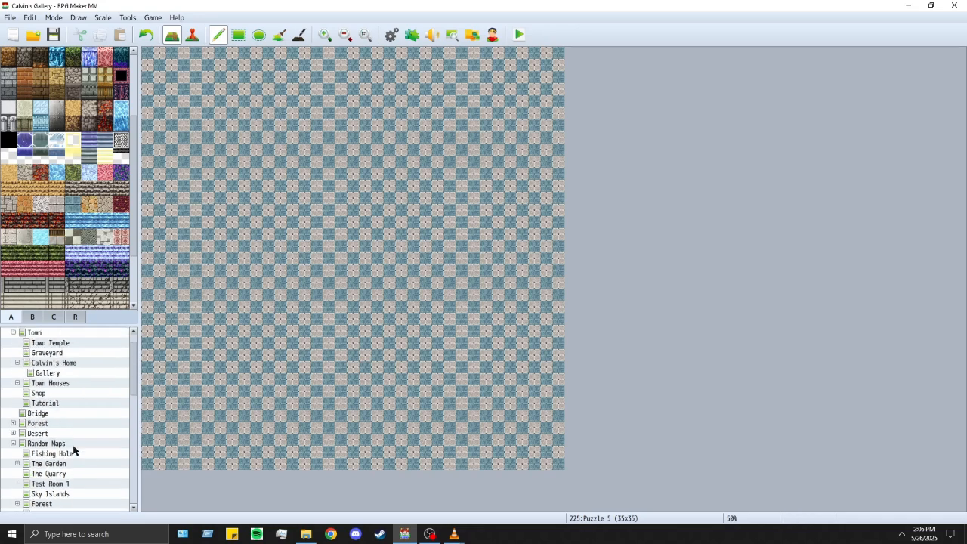
scroll(76, 446, down, 8)
scroll(76, 453, down, 3)
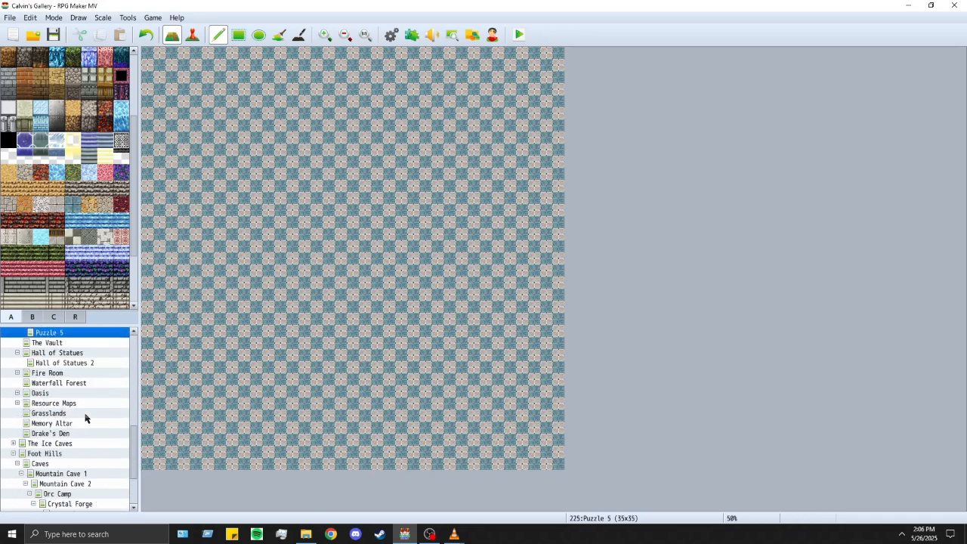
click(60, 454)
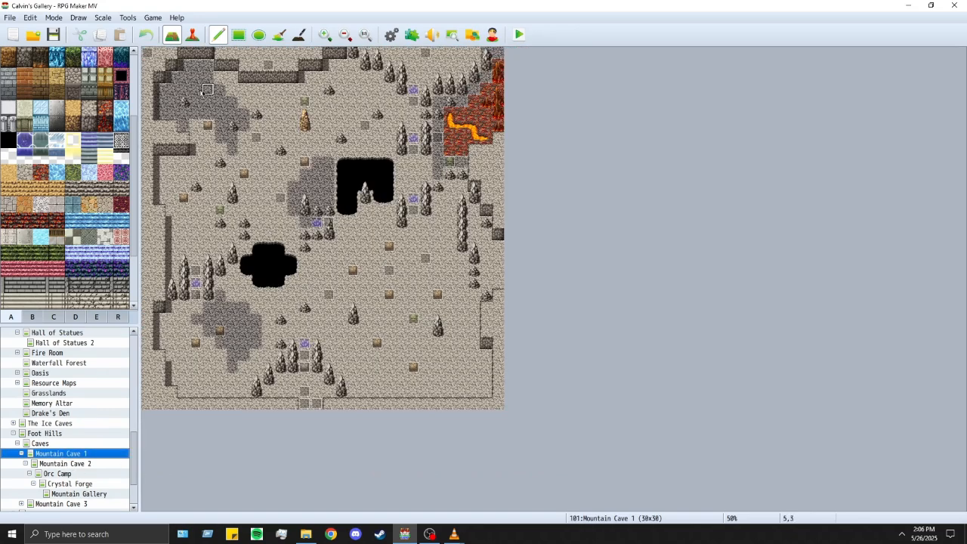
click(192, 34)
click(219, 337)
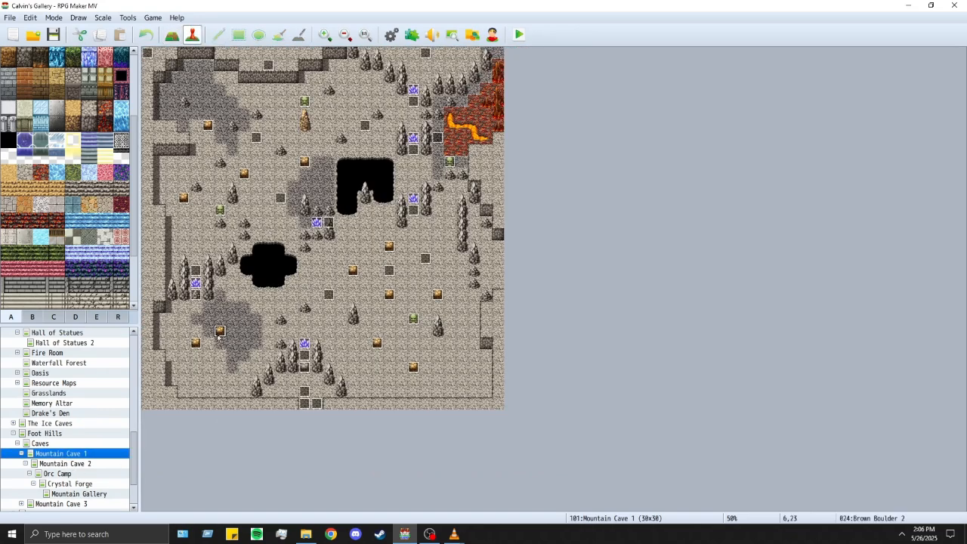
Step: Paste the boulder event near the middle of the Puzzle 5 map at 15,16 and open it for editing
scroll(68, 438, up, 4)
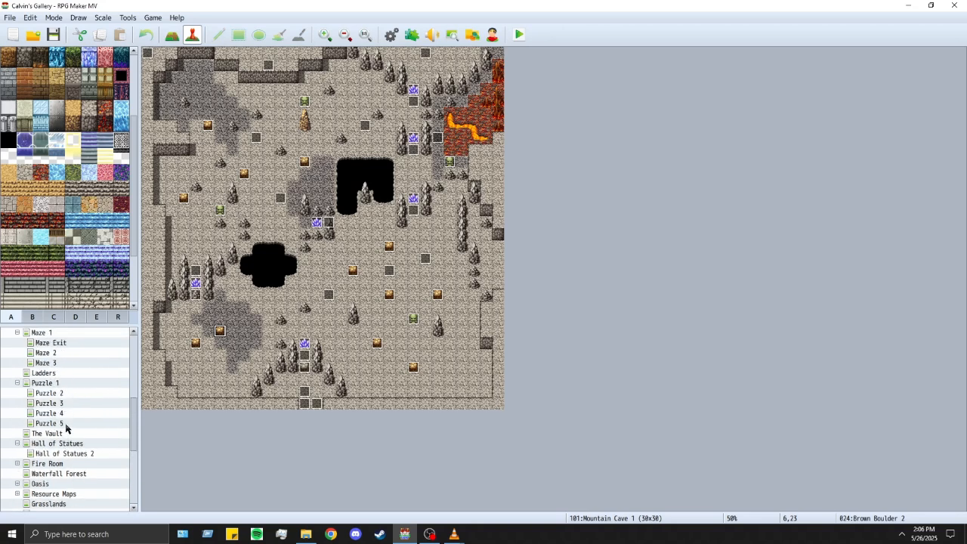
click(65, 424)
click(328, 255)
key(ctrl+v)
double_click(329, 255)
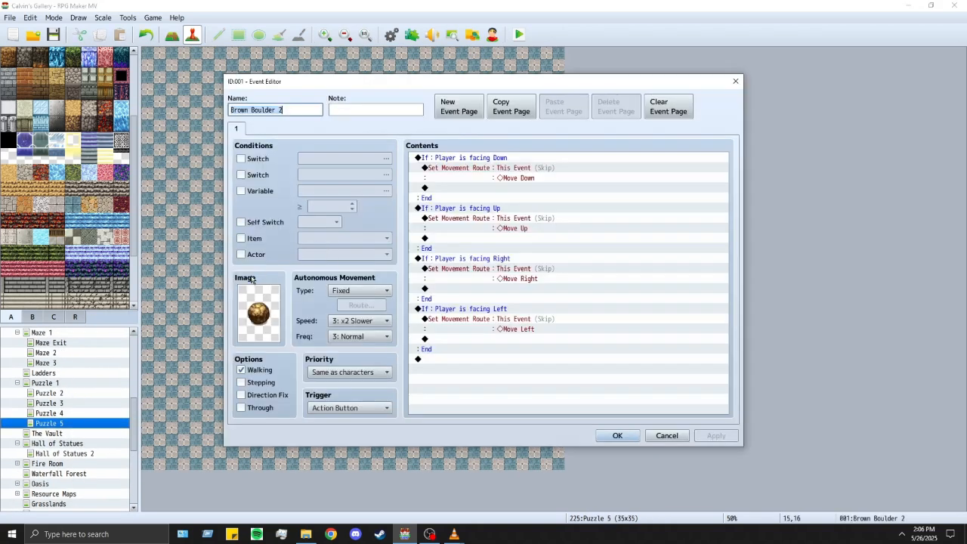
Step: Examine the Tileset B, Tileset C and $tf_template sheets for a new image for the boulder event
double_click(258, 312)
scroll(401, 294, up, 2)
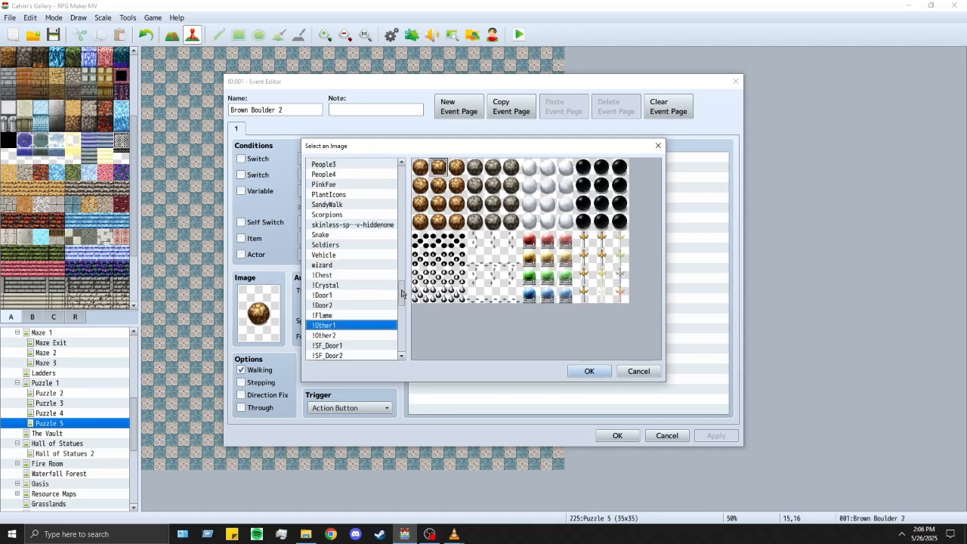
scroll(391, 240, down, 10)
click(355, 354)
click(361, 345)
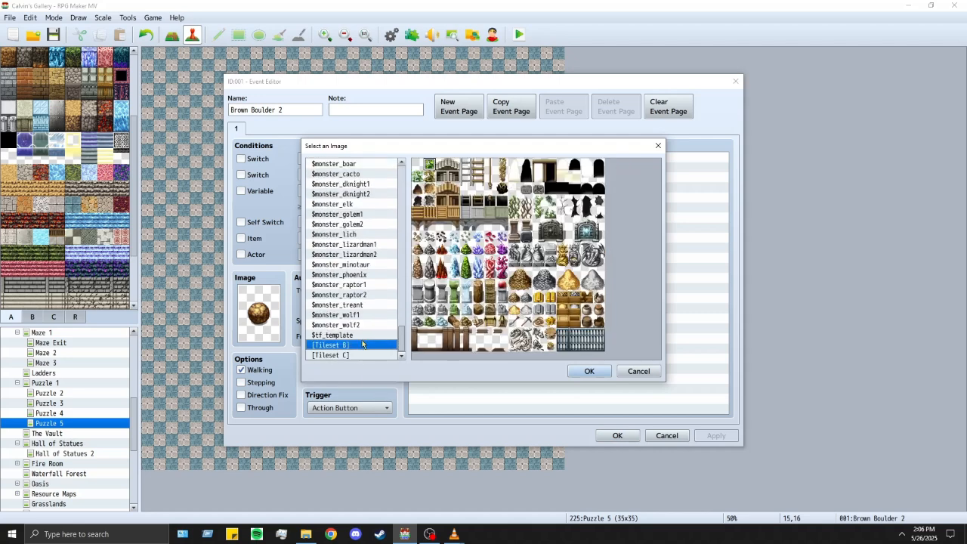
click(363, 355)
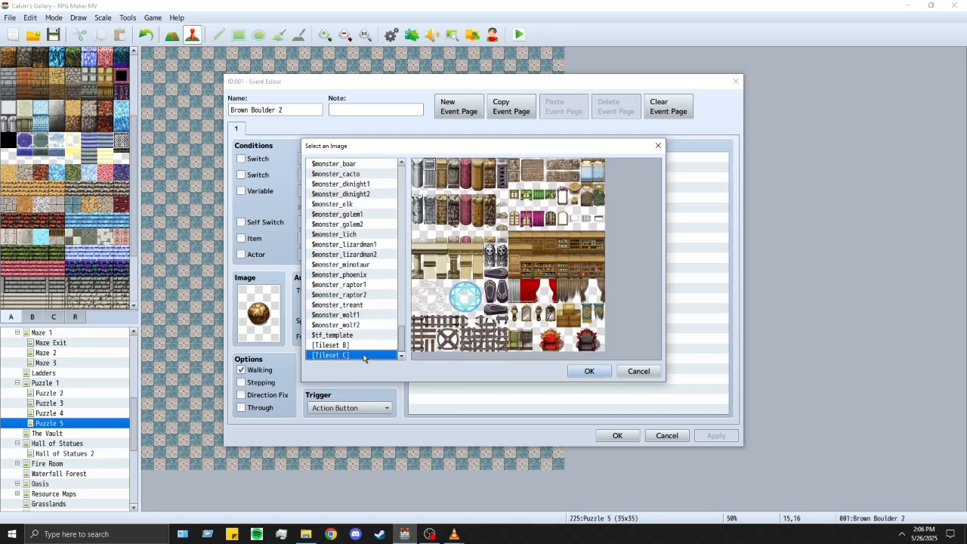
click(381, 346)
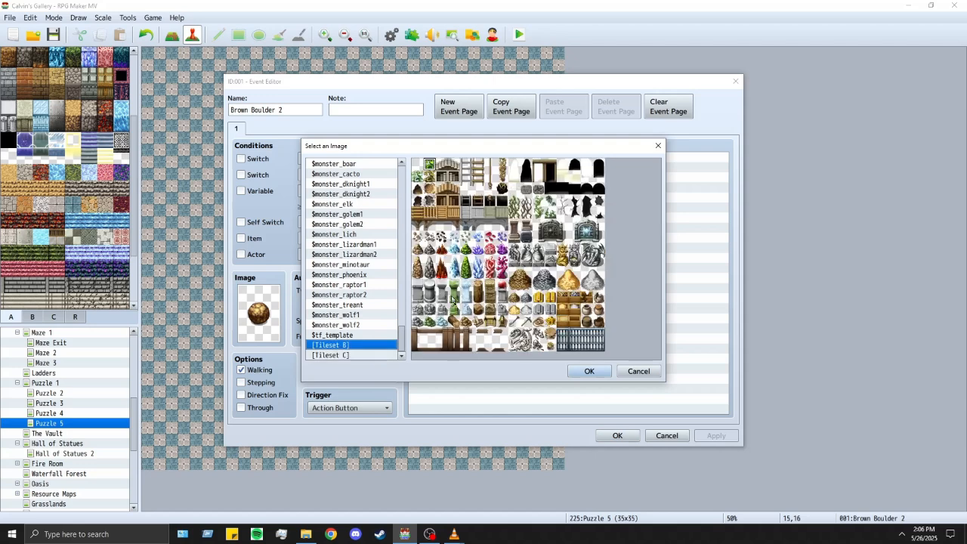
click(360, 335)
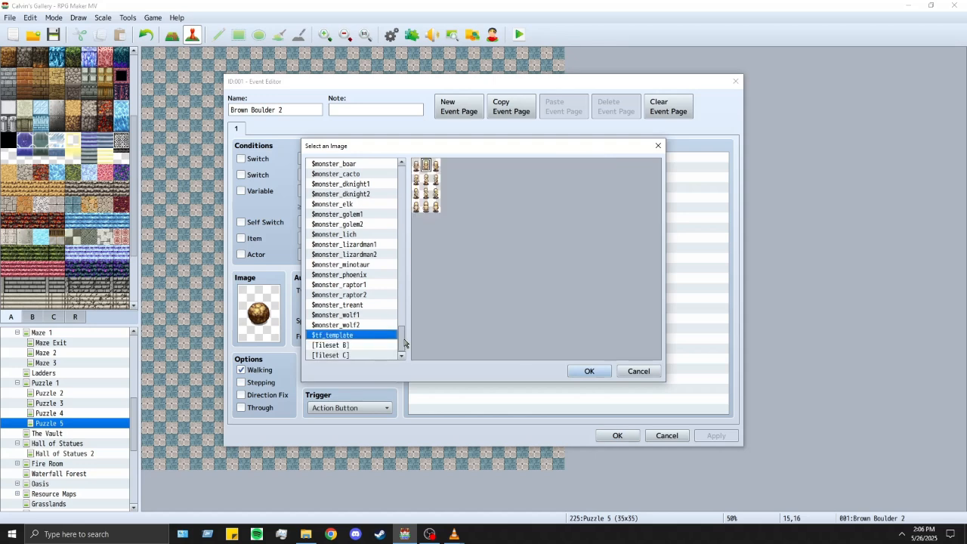
Step: Look through the event image sheets from the start of the list through Actor1, Damage2, donkeys and elemental for a suitable puzzle piece graphic
drag(404, 344, 403, 170)
click(382, 174)
click(377, 184)
click(368, 194)
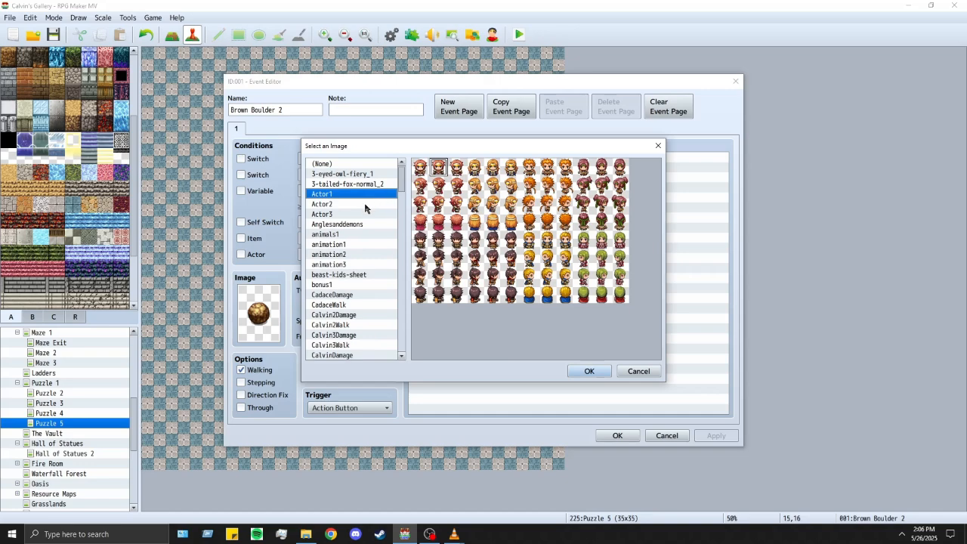
click(365, 214)
scroll(351, 306, down, 6)
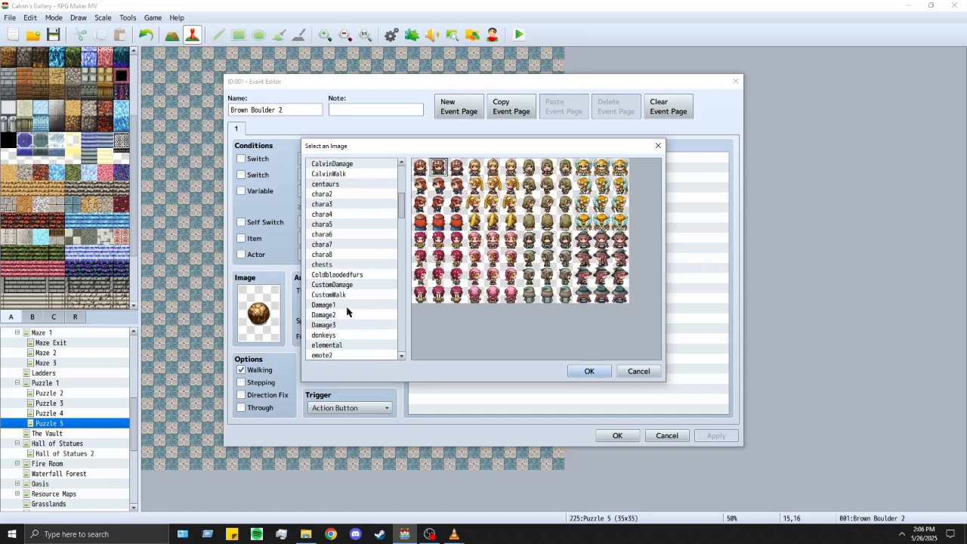
click(357, 275)
click(355, 285)
click(352, 294)
click(349, 314)
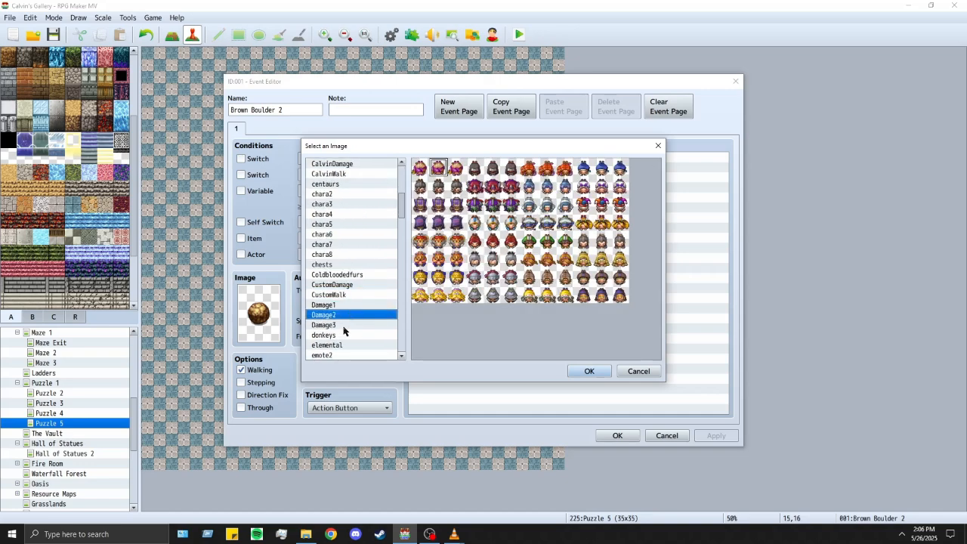
click(344, 335)
click(340, 345)
click(344, 336)
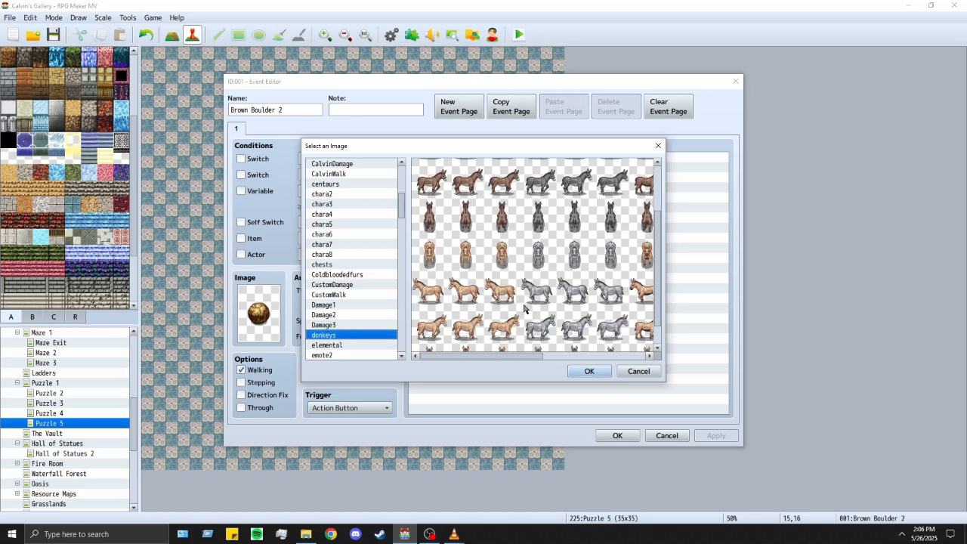
click(330, 345)
scroll(501, 351, down, 1)
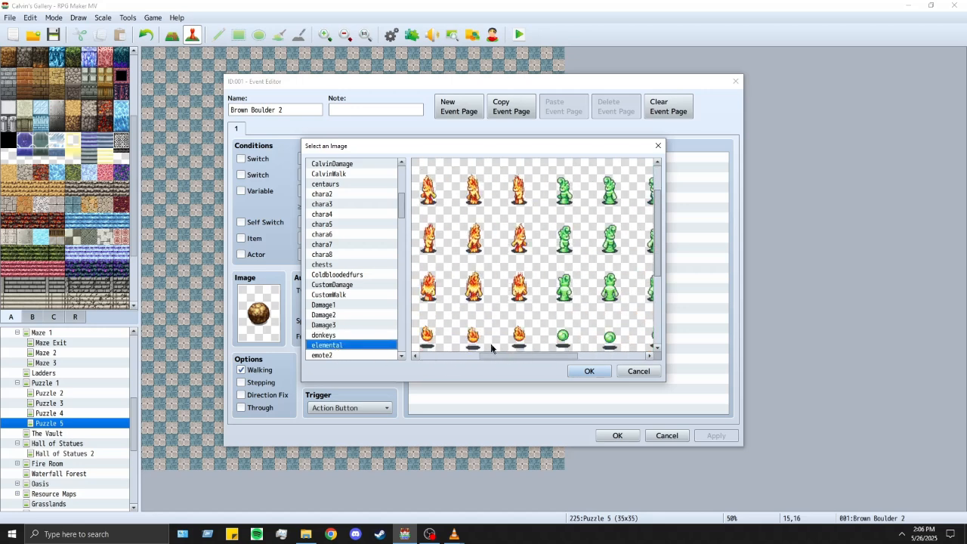
Step: Continue examining the image sheets from emote2 through lamias to the military sets for a suitable puzzle piece graphic
click(342, 353)
scroll(341, 332, down, 2)
click(340, 302)
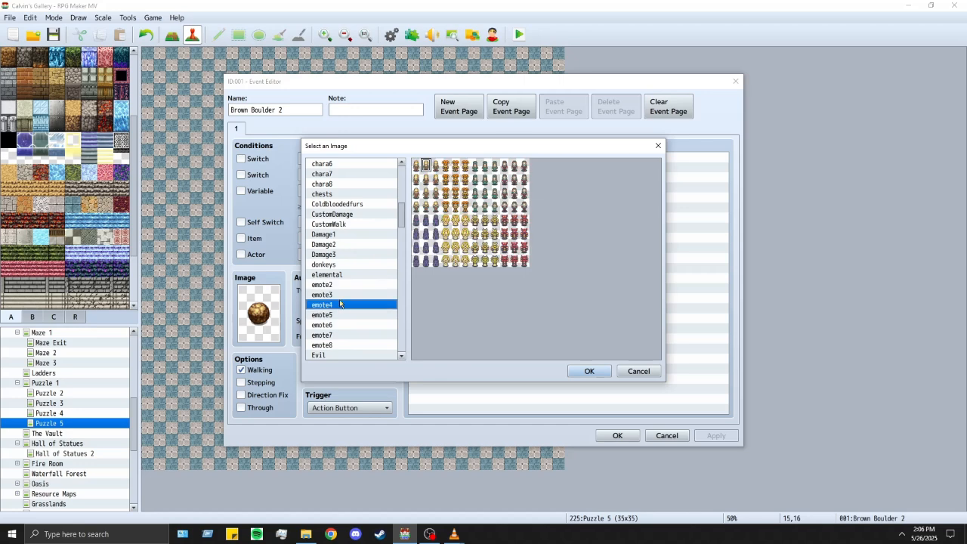
click(333, 352)
scroll(351, 333, down, 2)
click(340, 287)
click(337, 334)
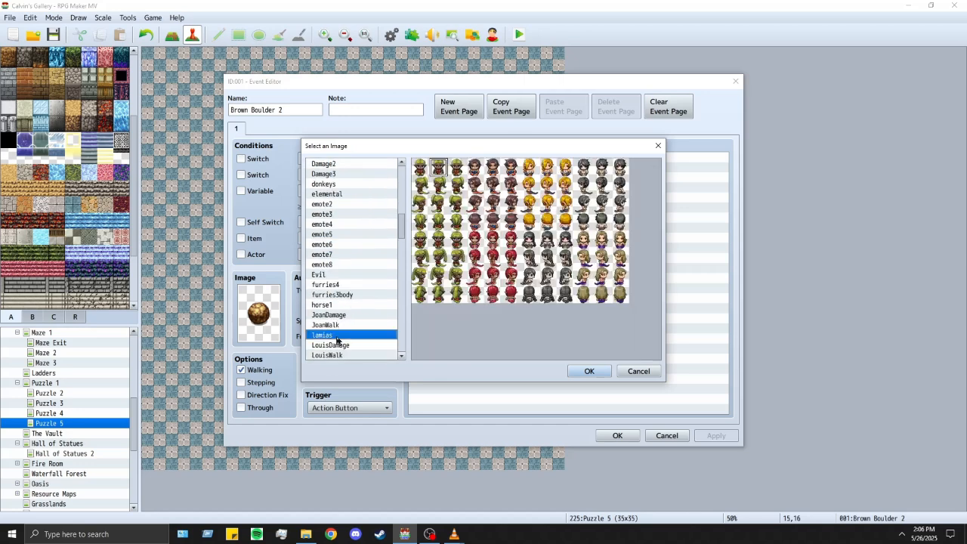
click(339, 355)
scroll(354, 343, down, 2)
click(340, 294)
click(343, 315)
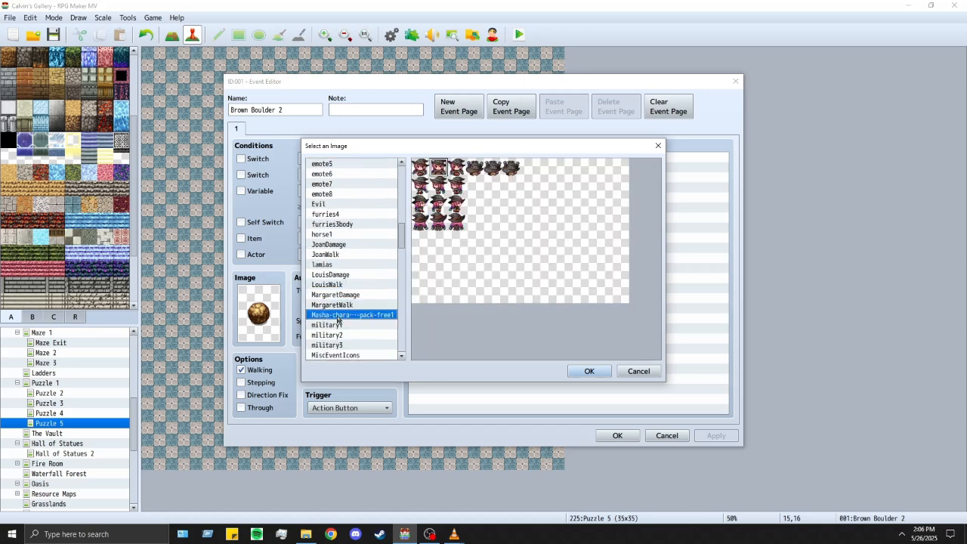
click(340, 334)
click(340, 325)
Step: Examine the MiscEventIcons, Monster and monster1 to monster4 image sheets for a suitable puzzle piece graphic
click(336, 355)
scroll(341, 348, down, 2)
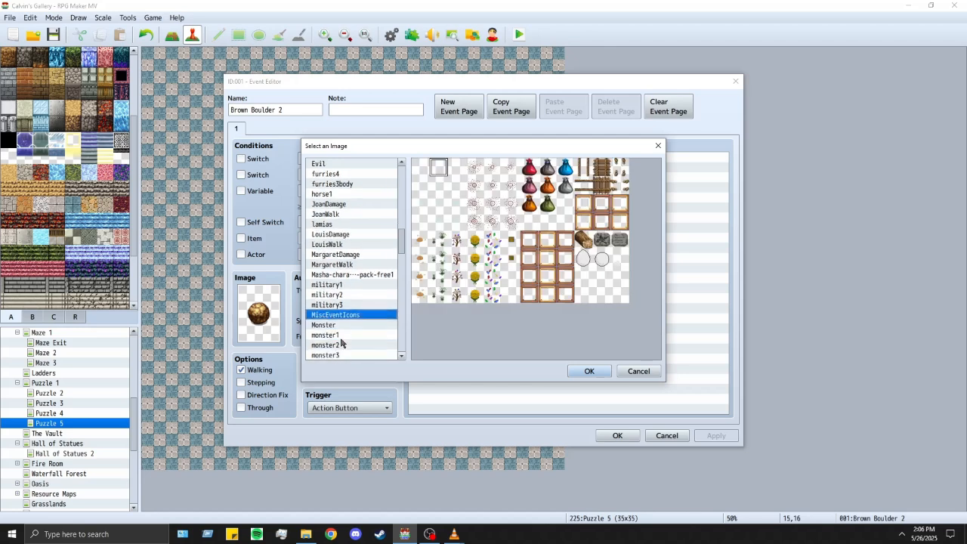
click(597, 262)
scroll(336, 298, down, 1)
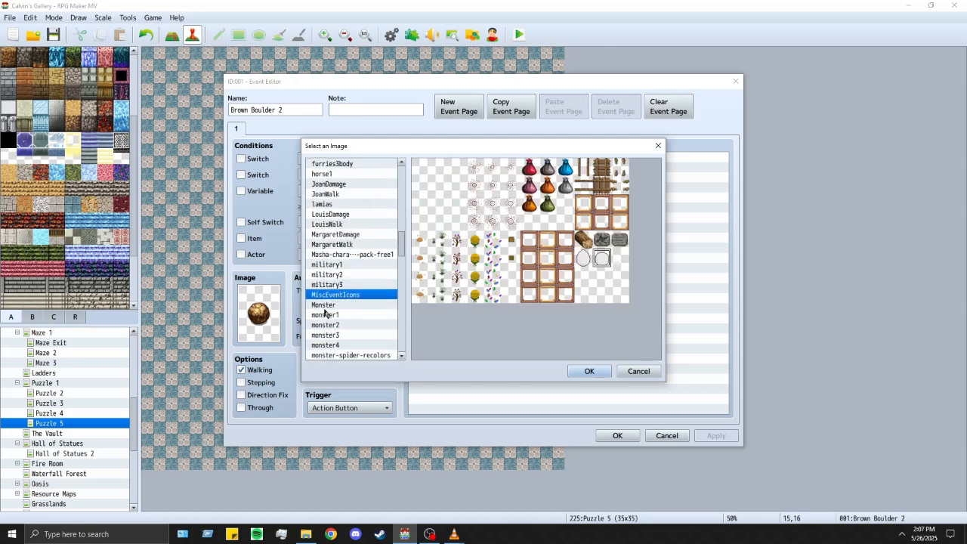
click(347, 306)
click(350, 335)
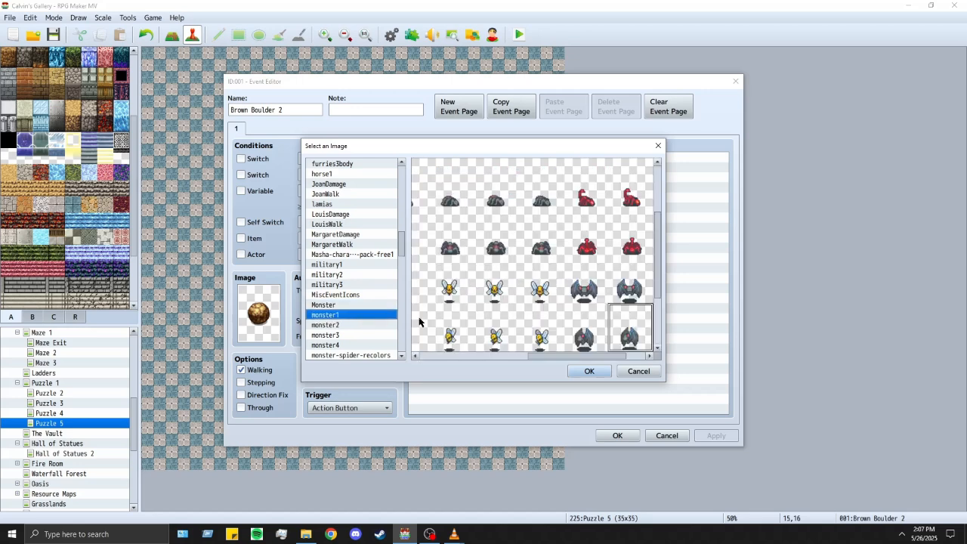
scroll(429, 327, down, 2)
key(Up)
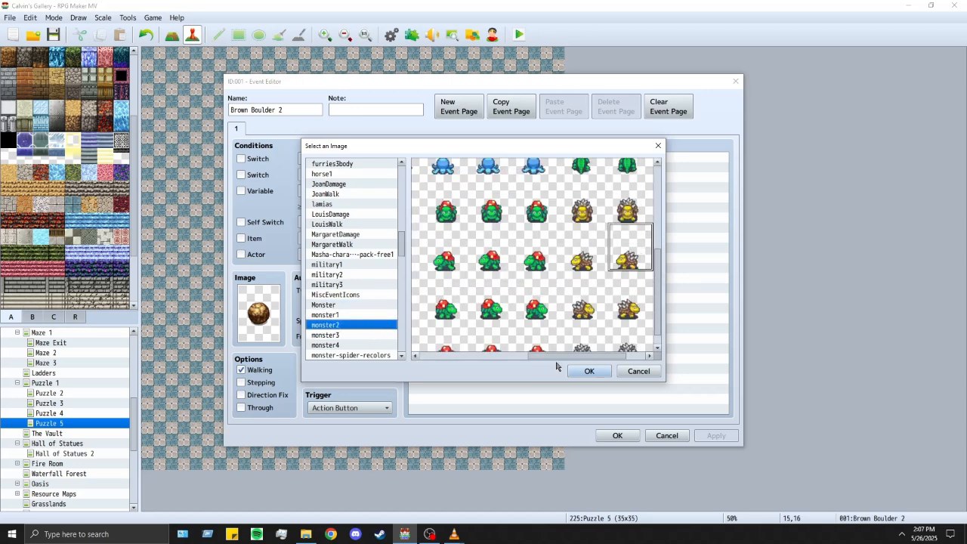
click(345, 342)
scroll(364, 331, down, 2)
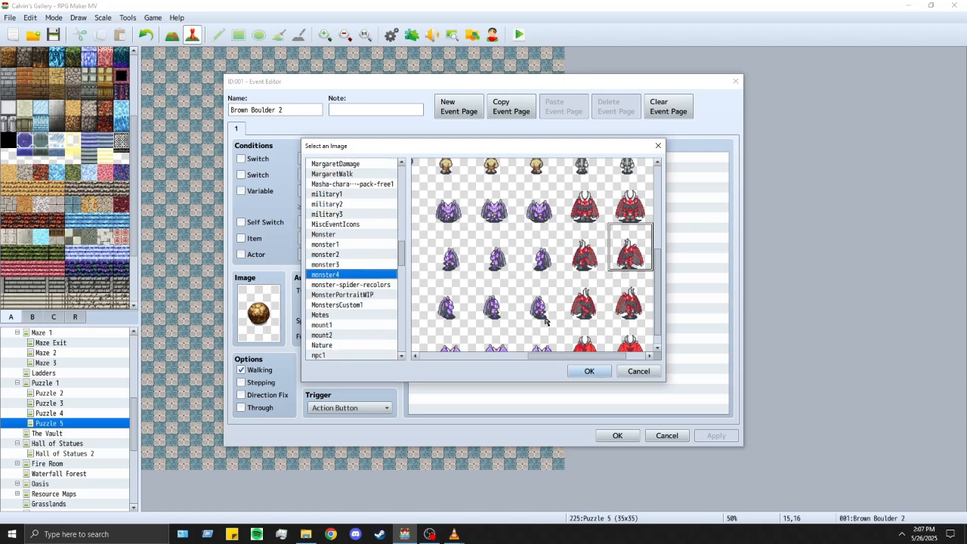
scroll(545, 319, up, 1)
drag(555, 356, 619, 356)
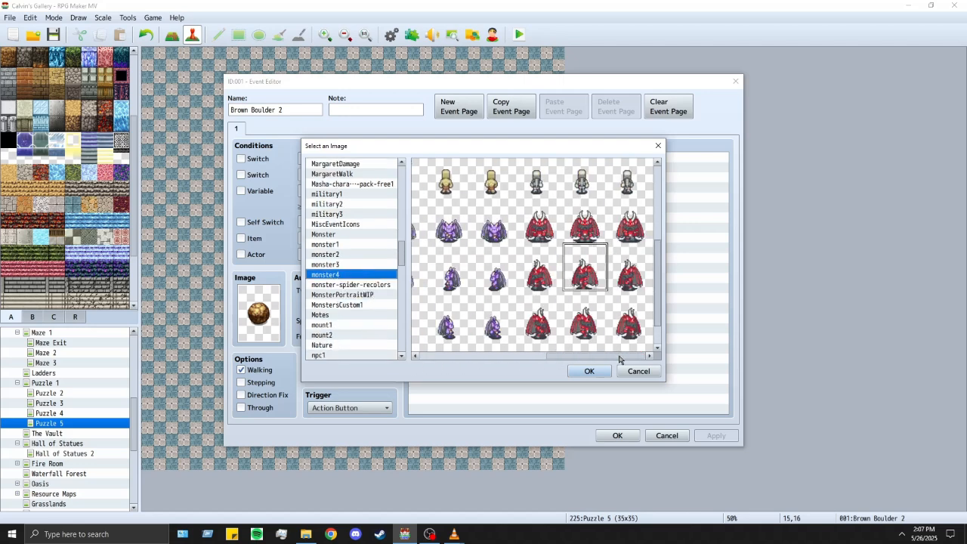
Step: Examine the monster-spider-recolors, MonsterPortraitWIP, MonstersCustom1 and Motes sheets for a puzzle piece graphic
click(344, 286)
click(352, 294)
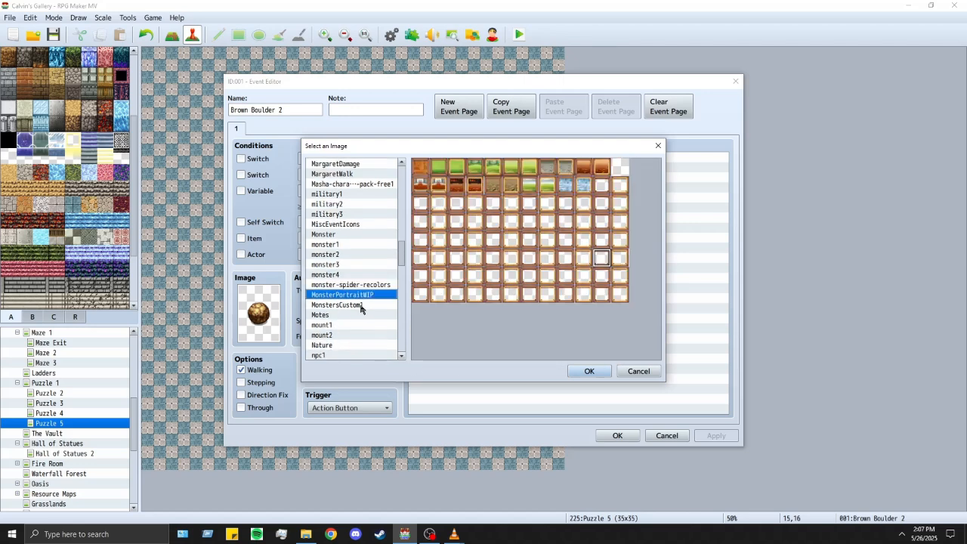
click(361, 306)
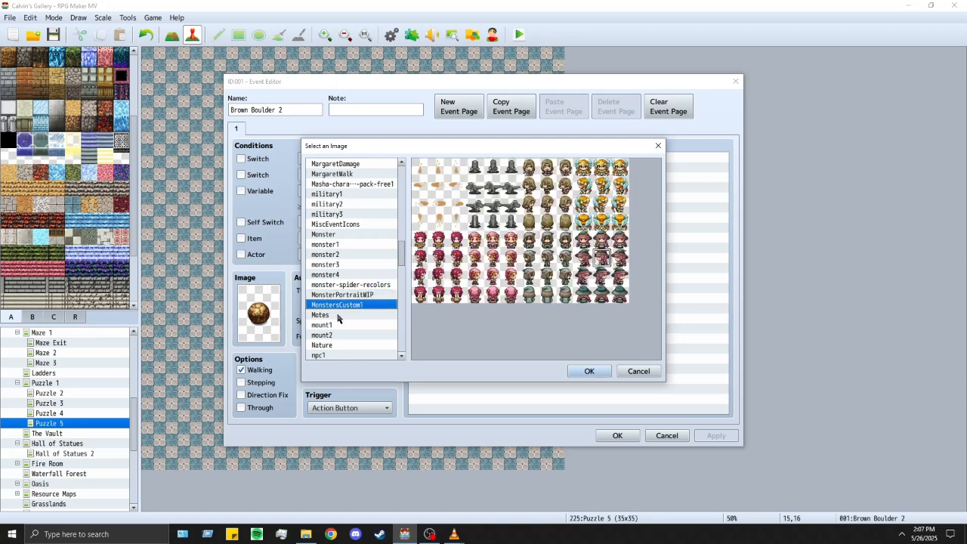
click(336, 326)
click(349, 316)
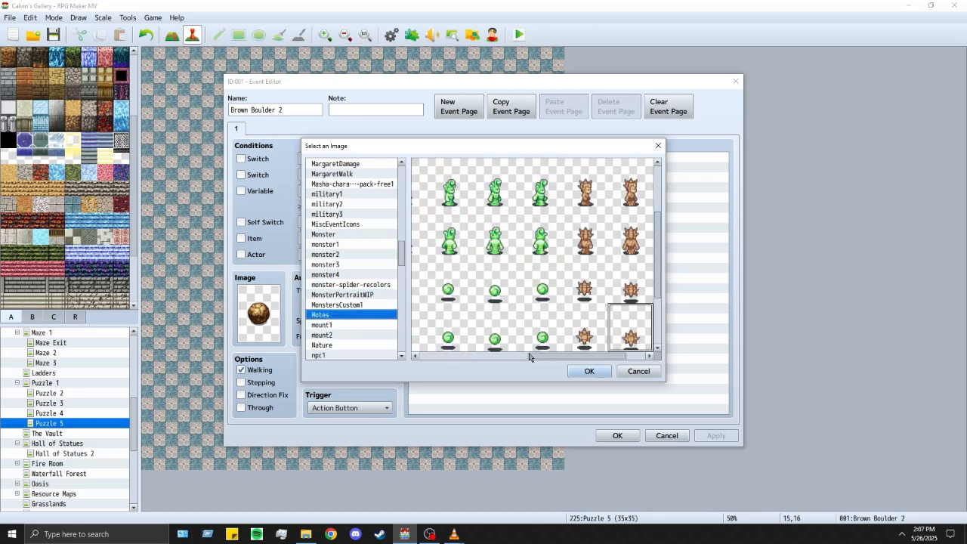
scroll(529, 292, left, 5)
scroll(484, 297, down, 5)
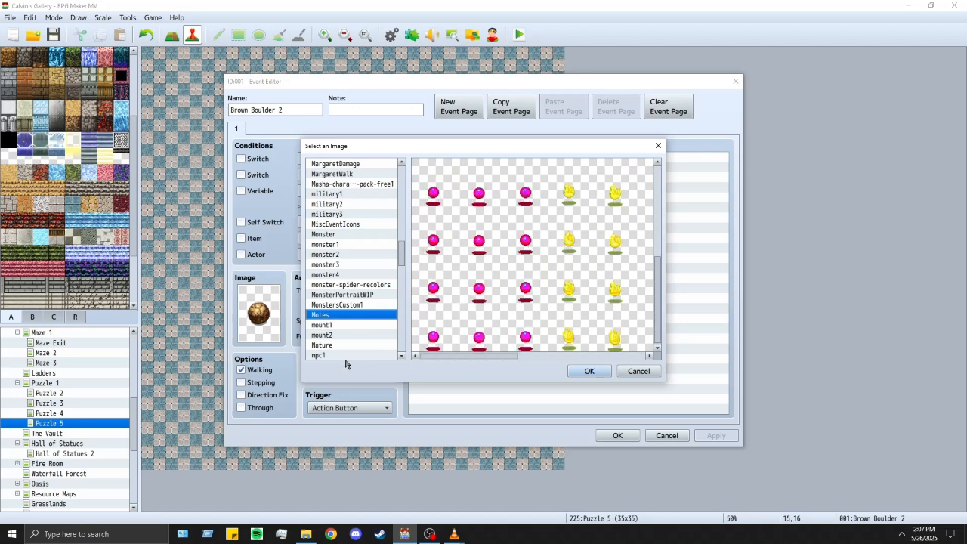
Step: Look through the mount, Nature, npc, orc, People, PinkFae and PlantIcons sheets for a puzzle piece graphic
click(332, 324)
click(331, 335)
click(333, 344)
click(333, 355)
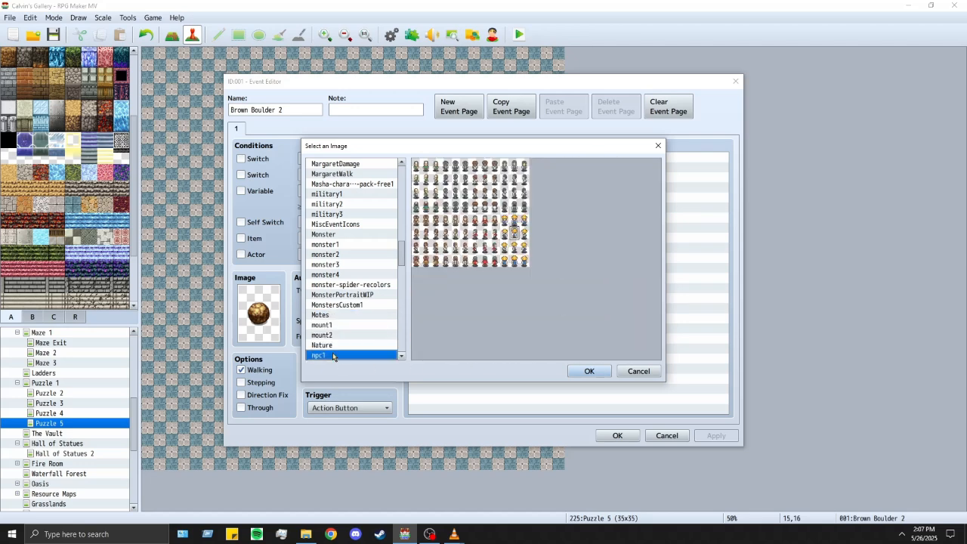
scroll(337, 302, down, 2)
click(340, 294)
click(340, 304)
click(340, 315)
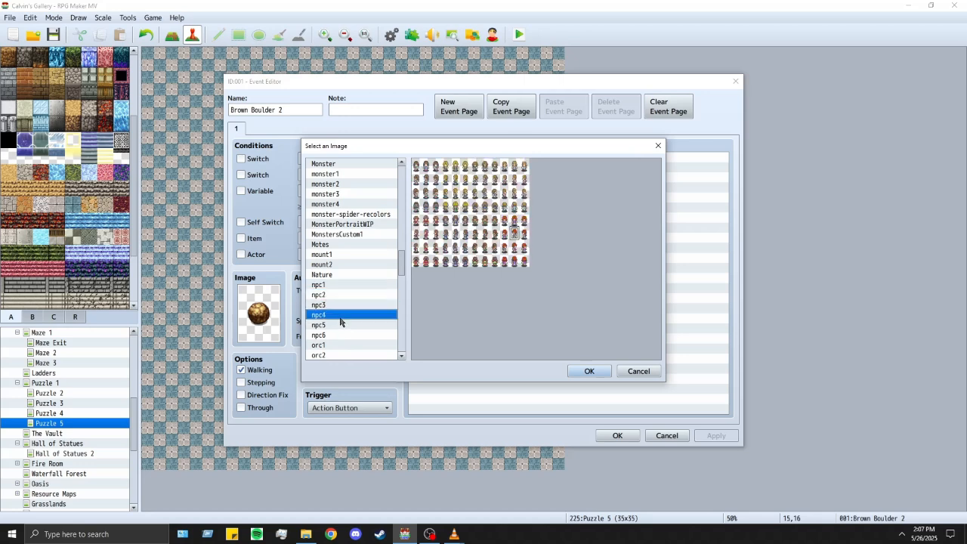
click(339, 325)
click(340, 335)
click(339, 352)
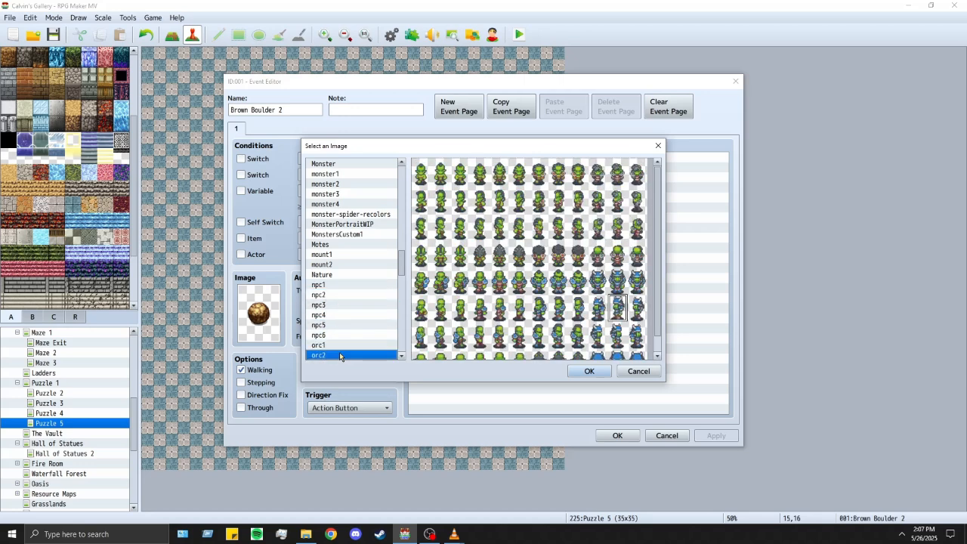
scroll(341, 332, down, 2)
click(339, 315)
click(338, 326)
click(337, 344)
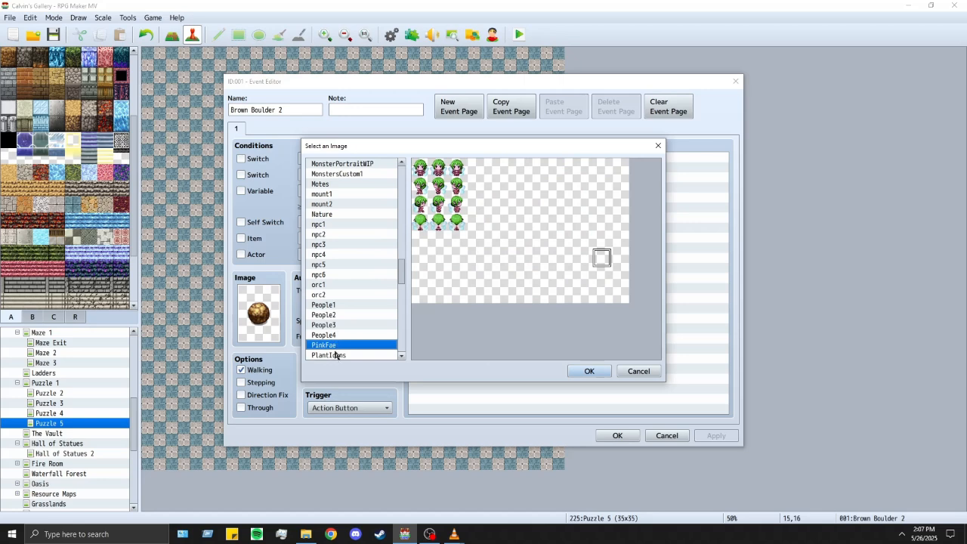
click(337, 355)
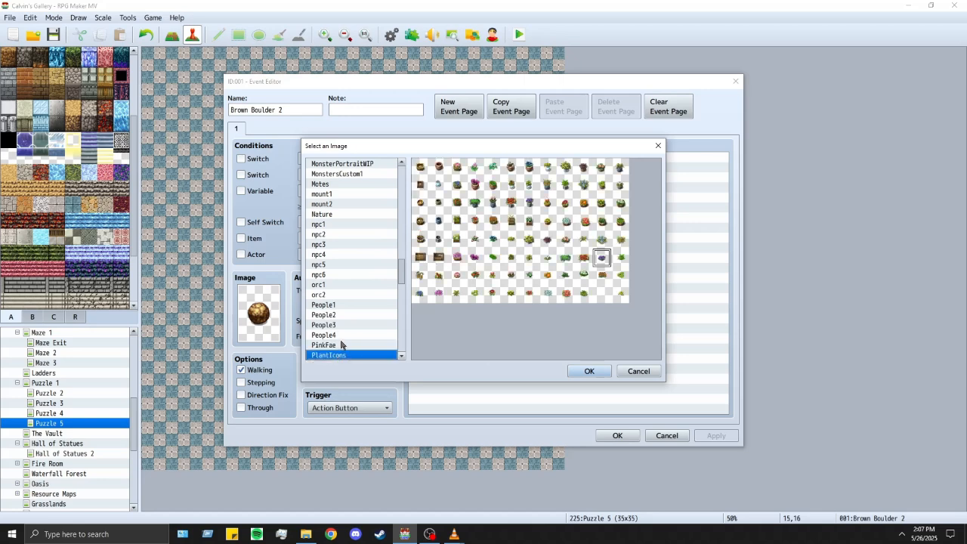
Step: Examine the sheets from Scorpions through Vehicle, !Chest, !Crystal, the doors and !Flame to !Other1 for a puzzle piece graphic
scroll(342, 332, down, 2)
click(339, 305)
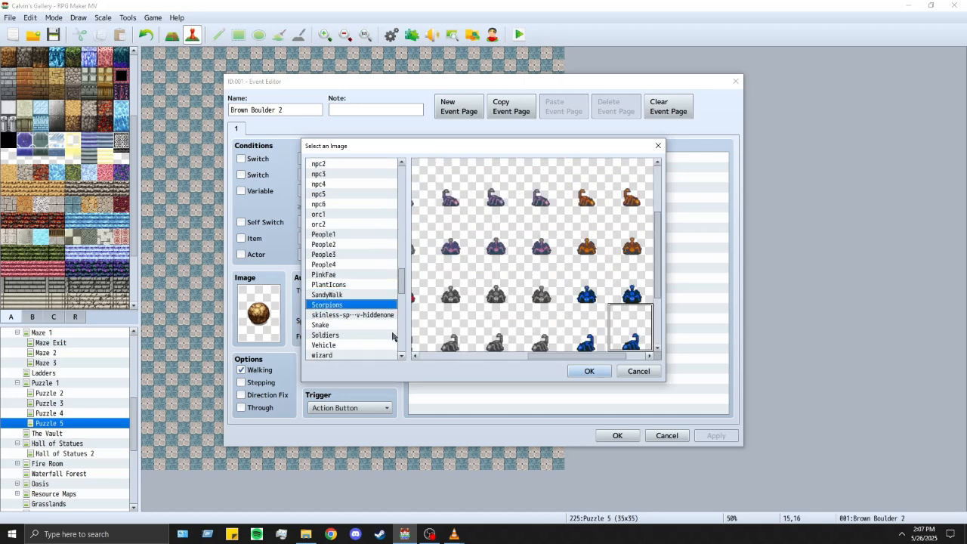
scroll(392, 336, down, 1)
click(341, 304)
click(341, 314)
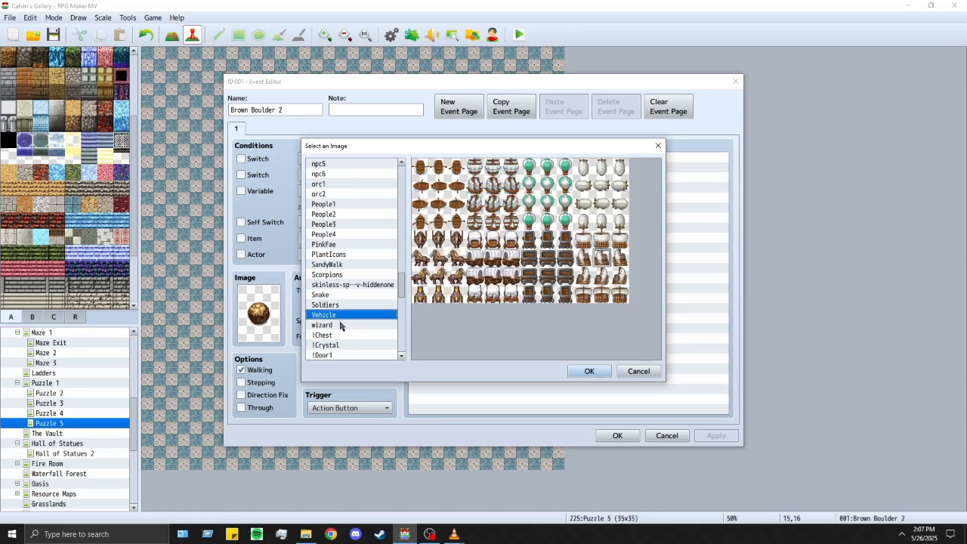
click(344, 334)
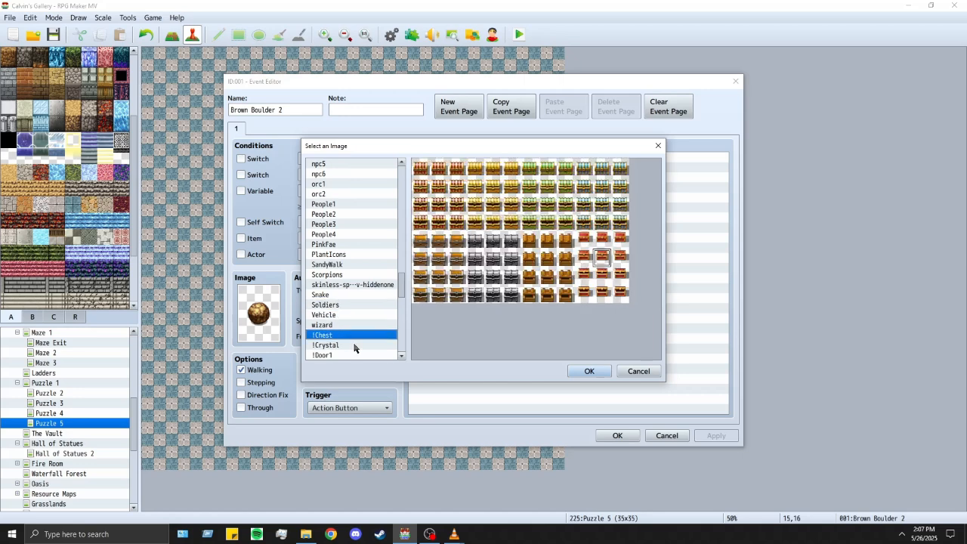
click(354, 345)
click(349, 354)
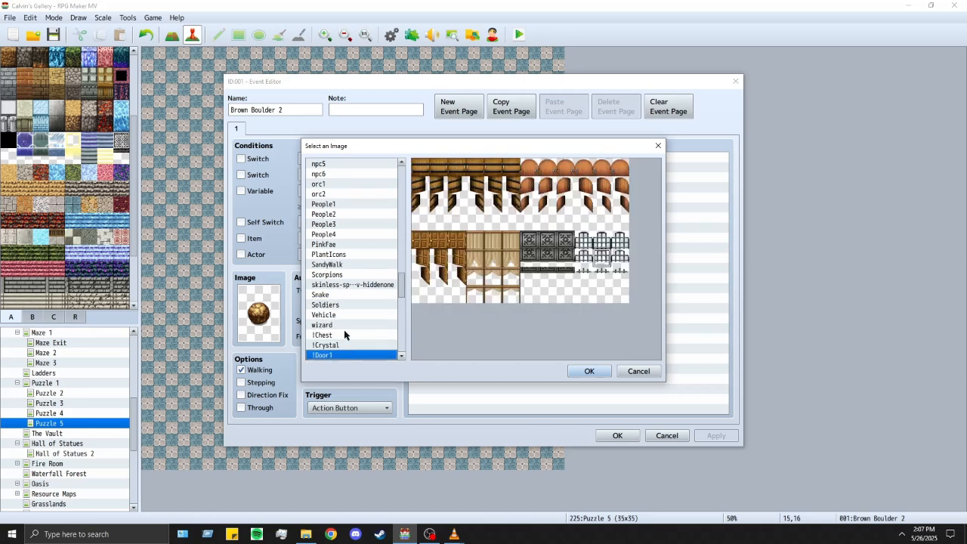
scroll(343, 332, down, 2)
click(339, 325)
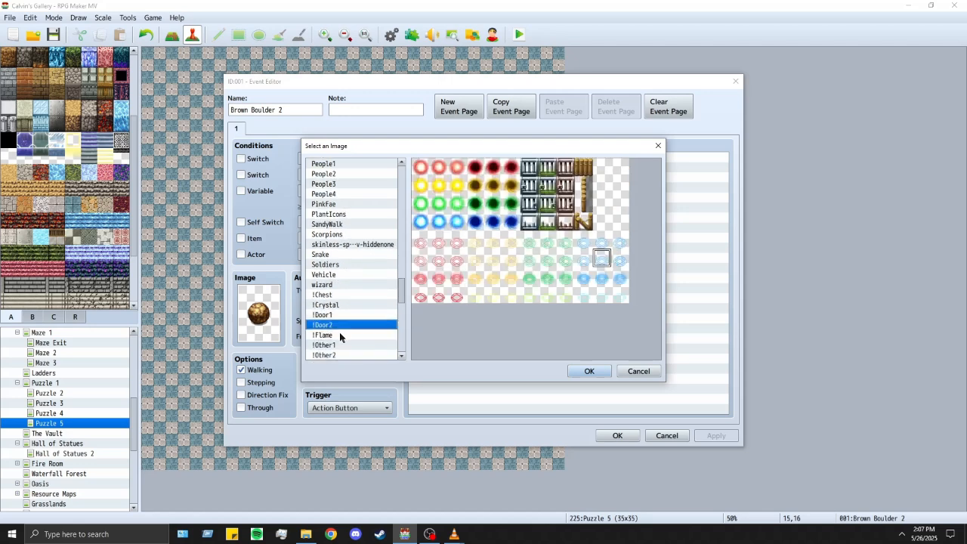
click(340, 336)
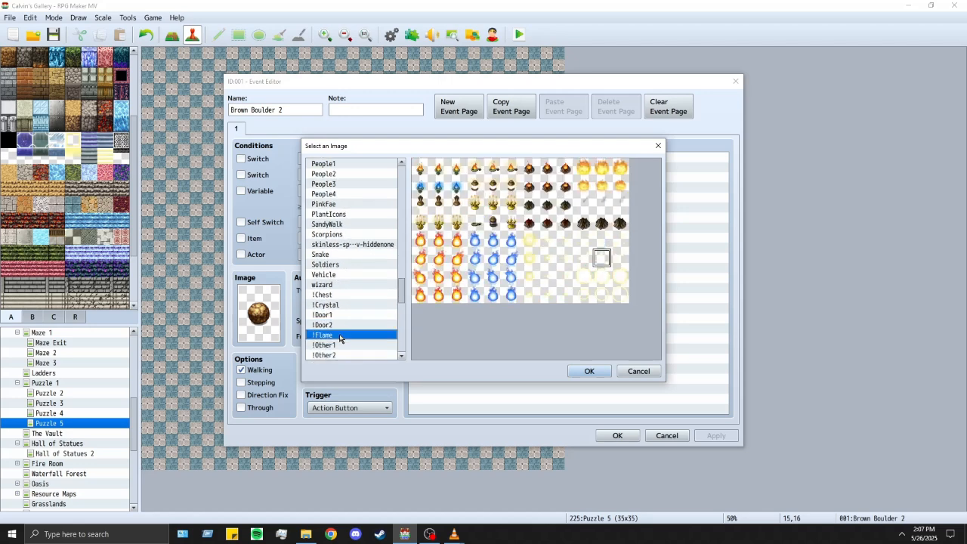
click(340, 345)
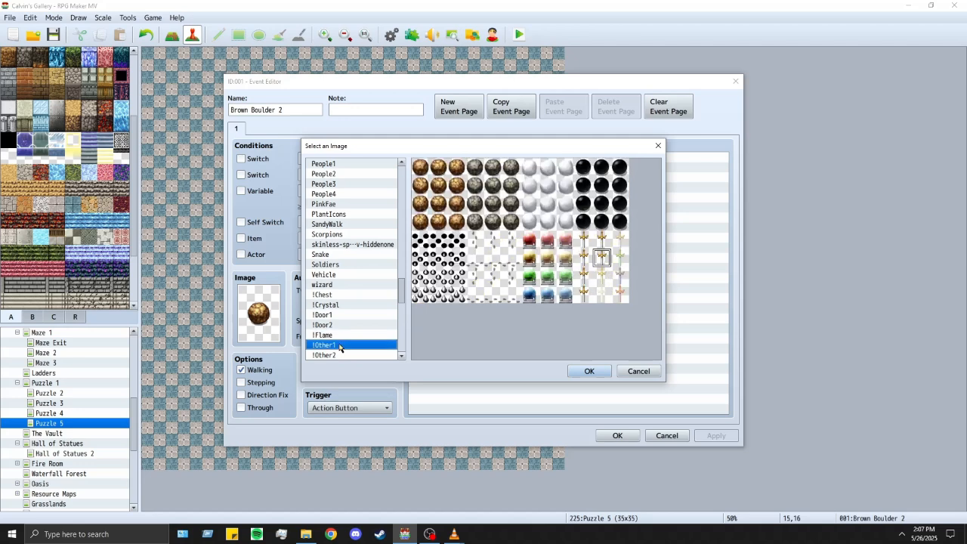
Step: Examine the !Other2, !SF_Door, !Switch, !WillOWisps and !$Gate sheets for a puzzle piece graphic
scroll(327, 317, down, 1)
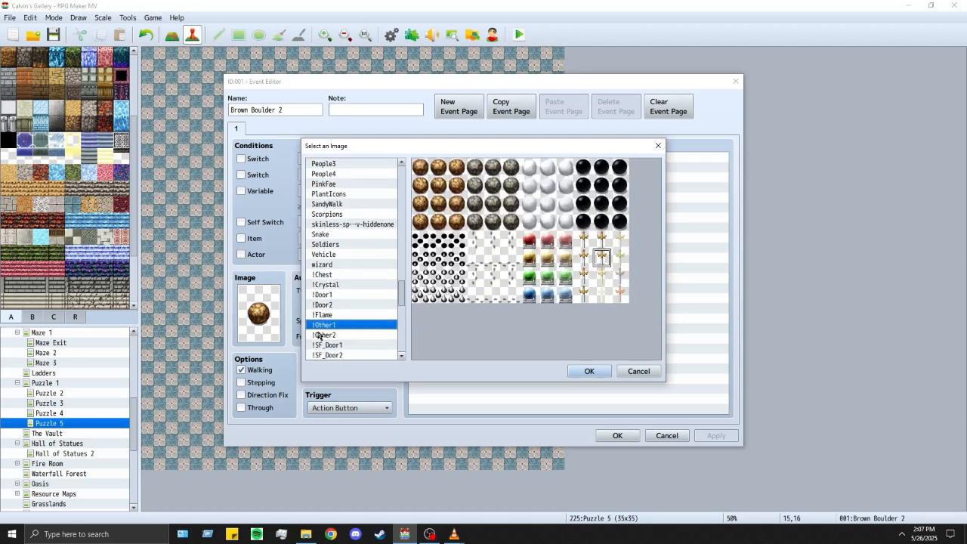
click(325, 336)
click(354, 346)
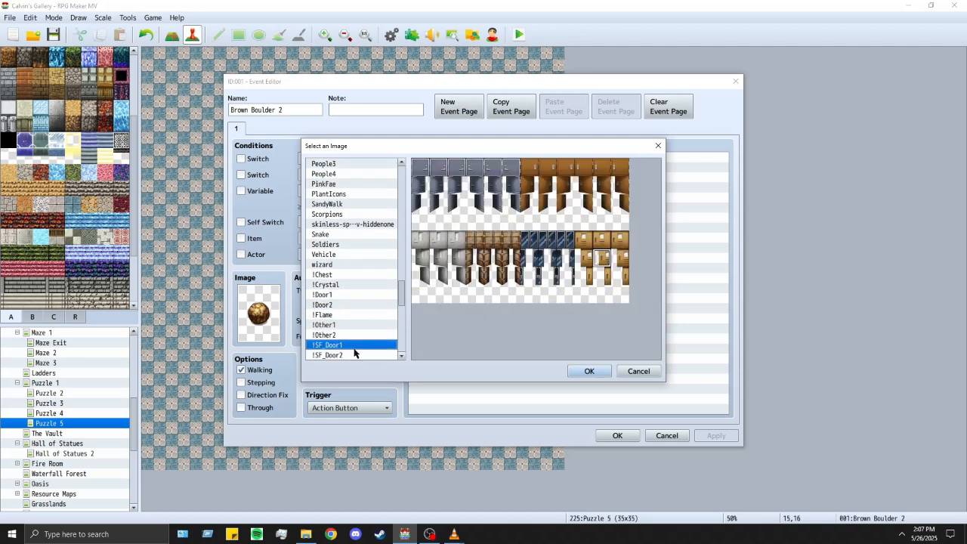
click(351, 355)
scroll(360, 324, down, 3)
click(354, 304)
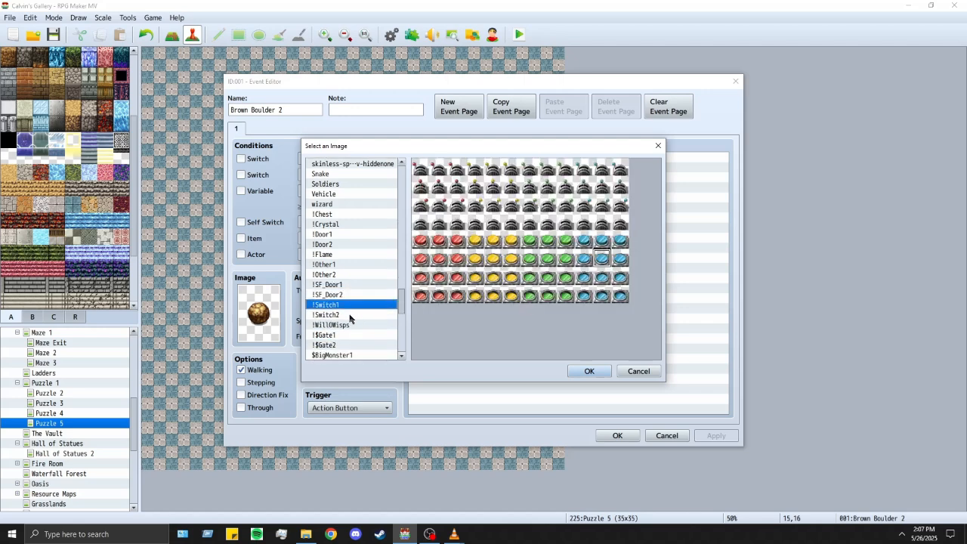
click(349, 314)
click(349, 325)
click(352, 346)
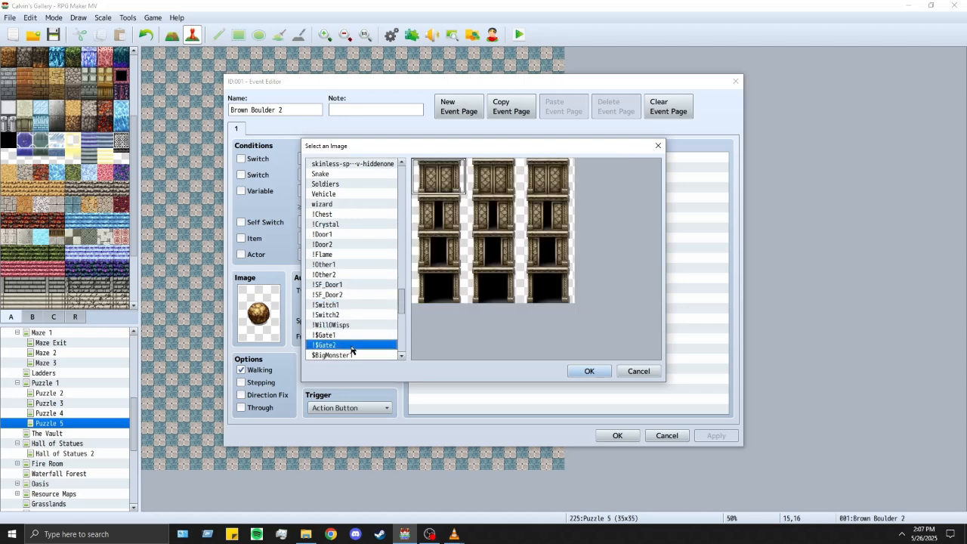
click(356, 335)
Step: Look through the large monster sheets from $BigMonster1 and $Drake to $monster_elk for a puzzle piece graphic
click(355, 354)
scroll(355, 354, down, 3)
click(355, 307)
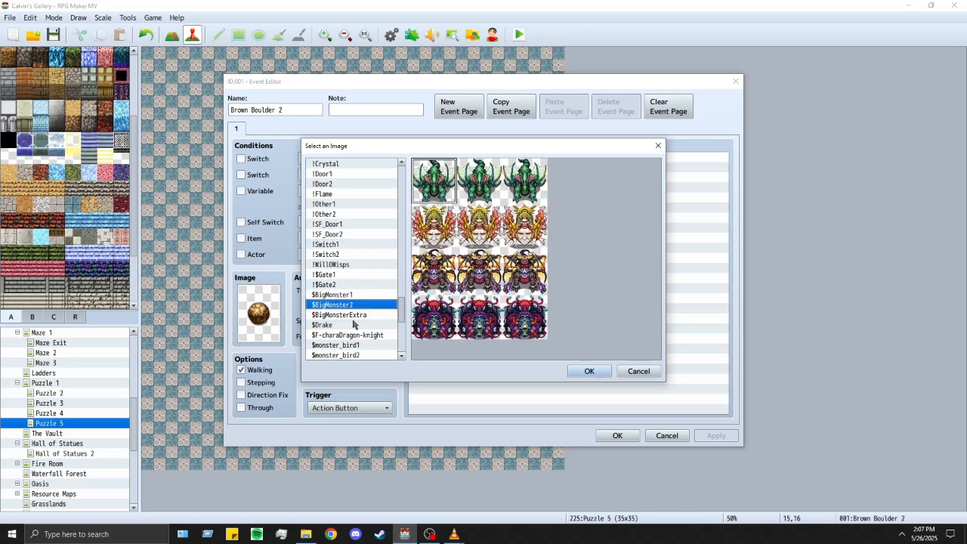
click(354, 325)
click(345, 334)
click(342, 345)
click(345, 355)
scroll(345, 341, down, 2)
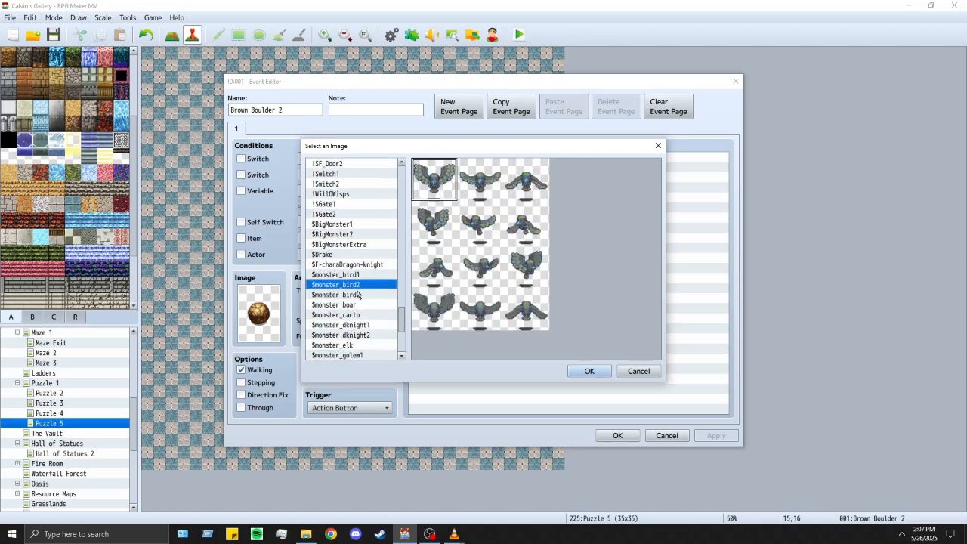
click(357, 294)
click(356, 304)
click(356, 315)
click(355, 325)
click(355, 334)
click(351, 345)
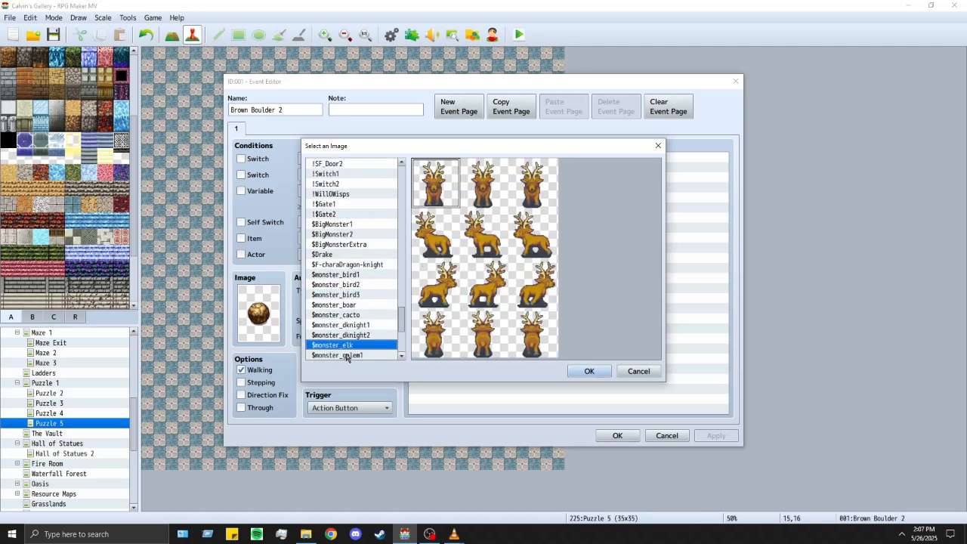
Step: Look through the remaining large monster sheets from $monster_golem1 to the end of the image list
click(348, 355)
scroll(348, 358, down, 2)
click(367, 295)
click(366, 315)
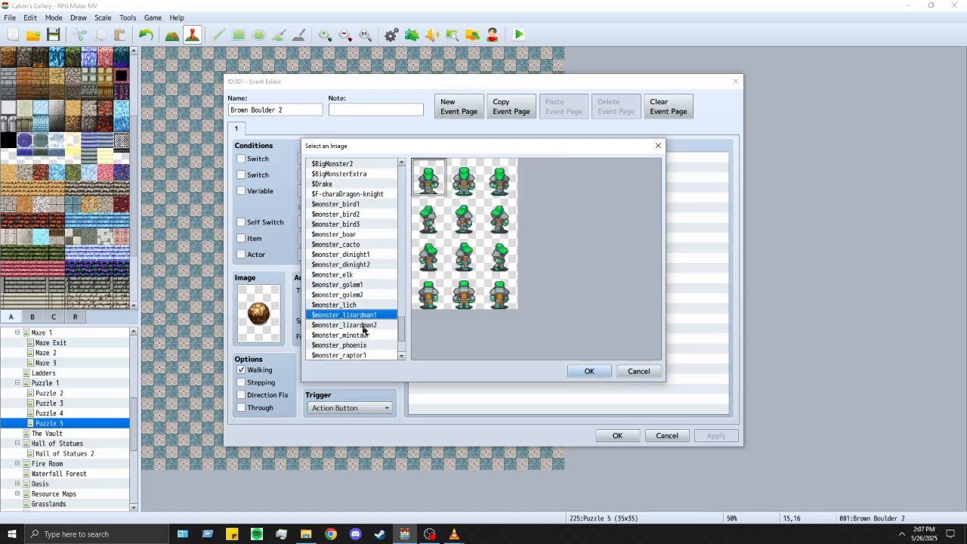
scroll(364, 324, down, 2)
click(361, 314)
click(355, 334)
click(351, 354)
scroll(352, 346, down, 2)
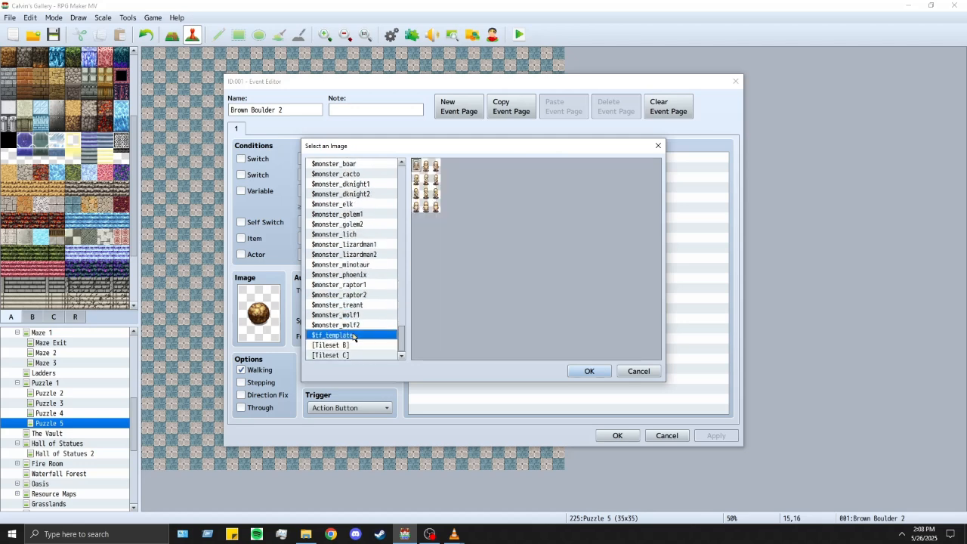
Step: Set the boulder event's image to the round, open-topped pot from Tileset B
click(347, 345)
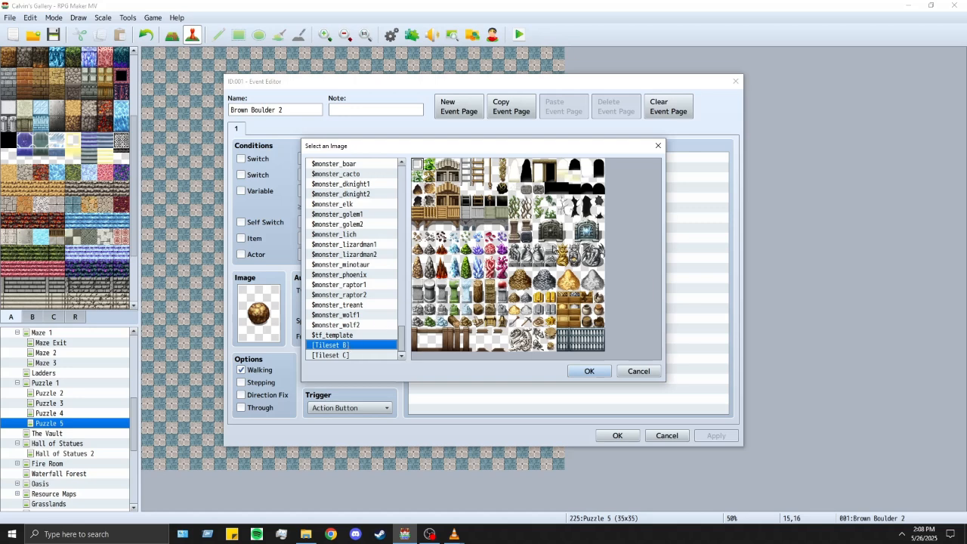
click(553, 250)
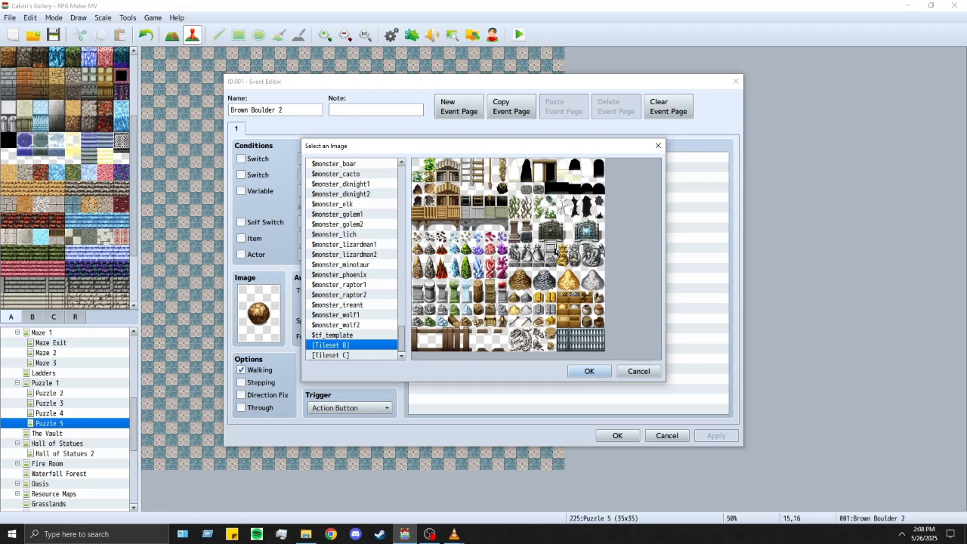
click(589, 311)
click(587, 323)
click(587, 310)
double_click(588, 312)
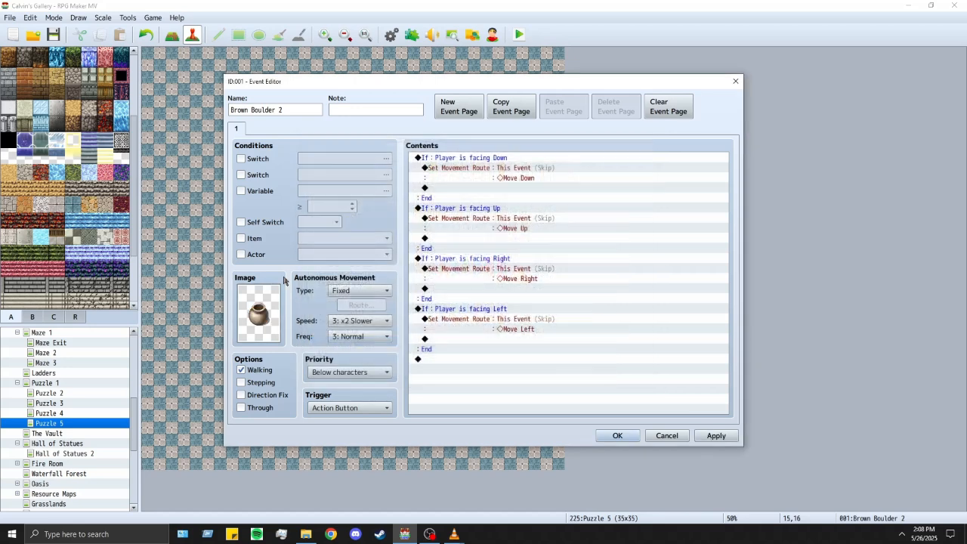
Step: Enable Direction Fix and disable the Walking animation for the pot event
click(266, 398)
click(272, 373)
click(539, 321)
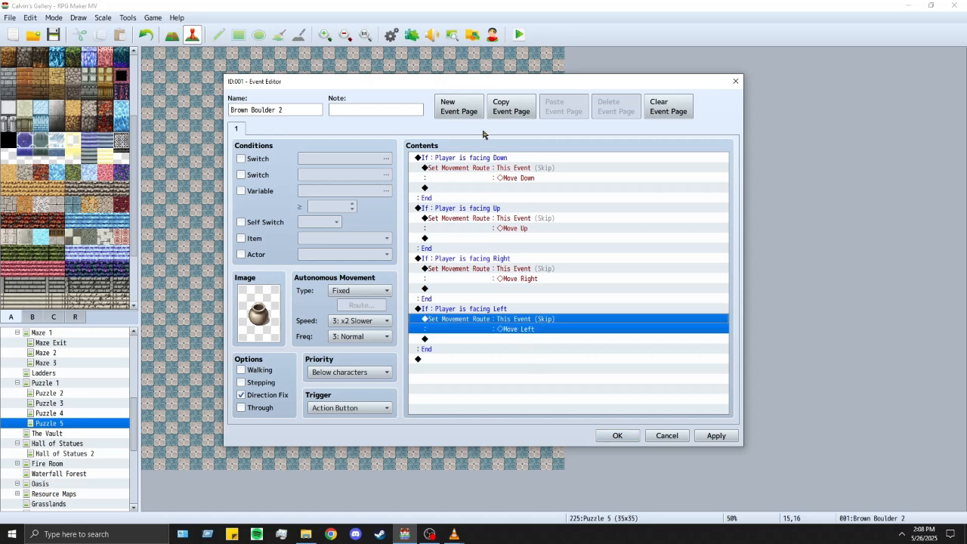
Step: Confirm the pot event's settings and set the player's starting position on the tile directly below the pot
click(626, 433)
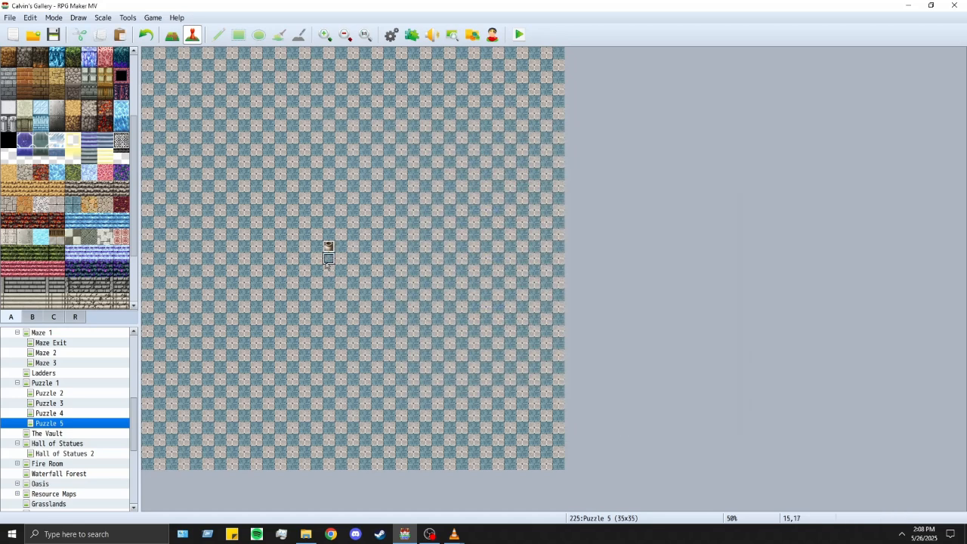
right_click(328, 258)
mouse_move(370, 396)
click(467, 398)
Step: Save the project and start a new game in a playtest
click(52, 34)
click(518, 35)
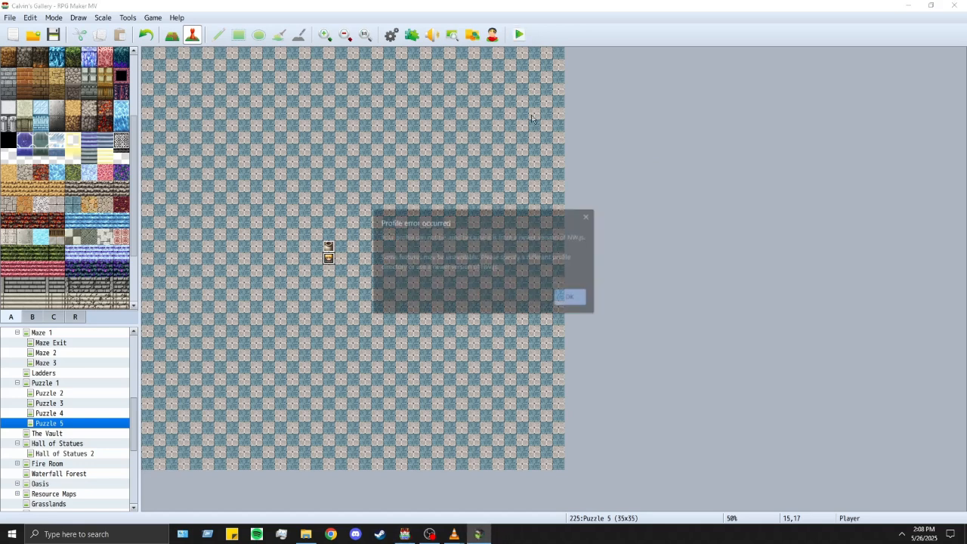
key(Return)
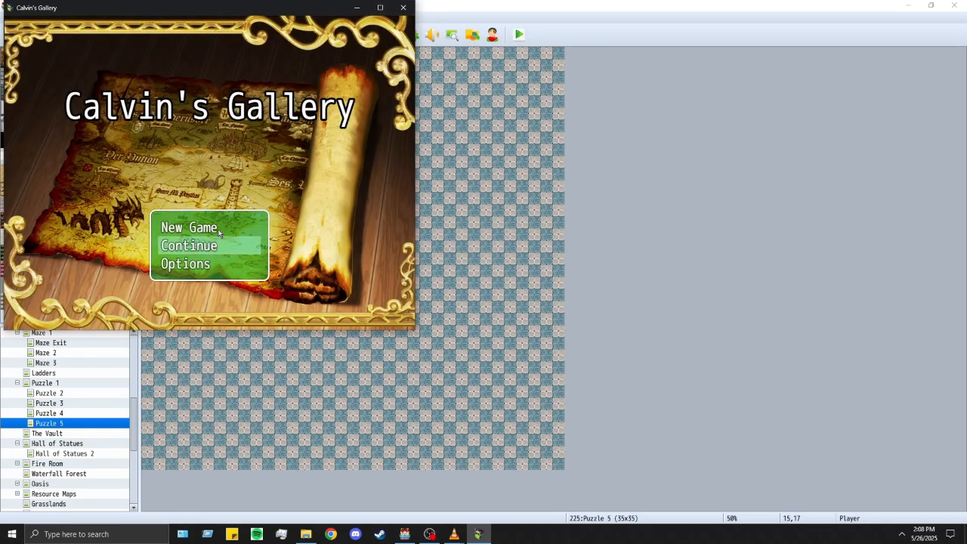
double_click(219, 233)
drag(269, 8, 497, 122)
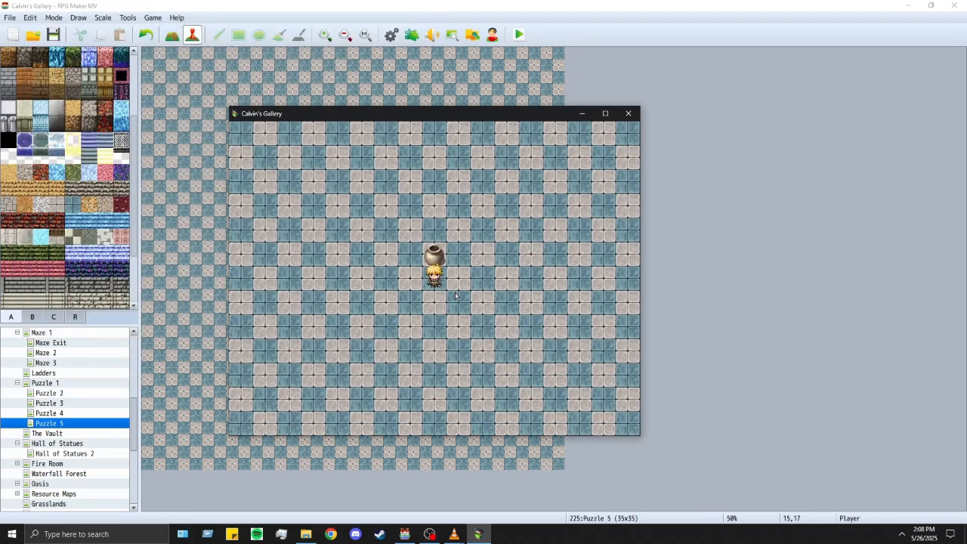
Step: Walk the character around and into the pot to test how it behaves, and close the playtest
key(Down)
key(Left)
key(Down)
key(Right)
key(Up)
click(628, 113)
Step: Set the pot event's priority to Same as characters
double_click(333, 247)
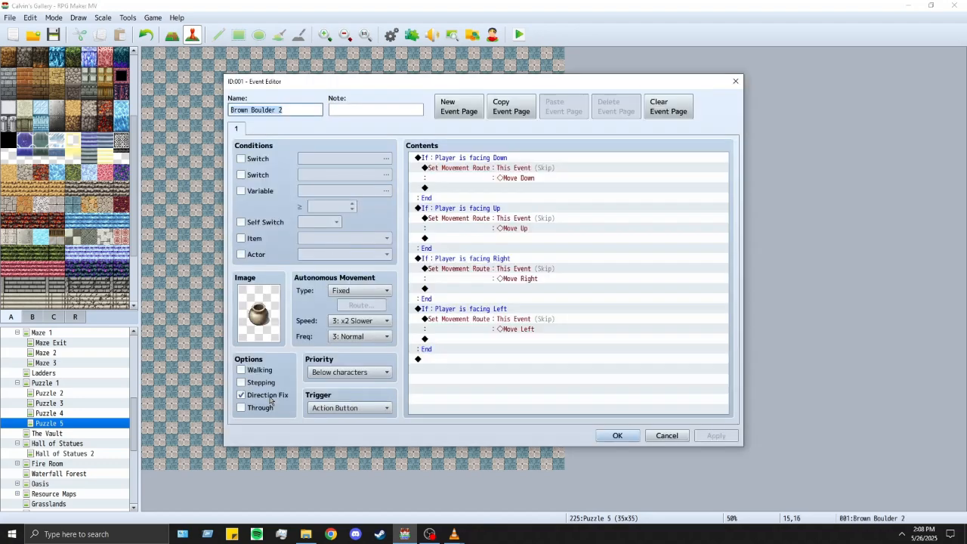
click(338, 372)
click(358, 394)
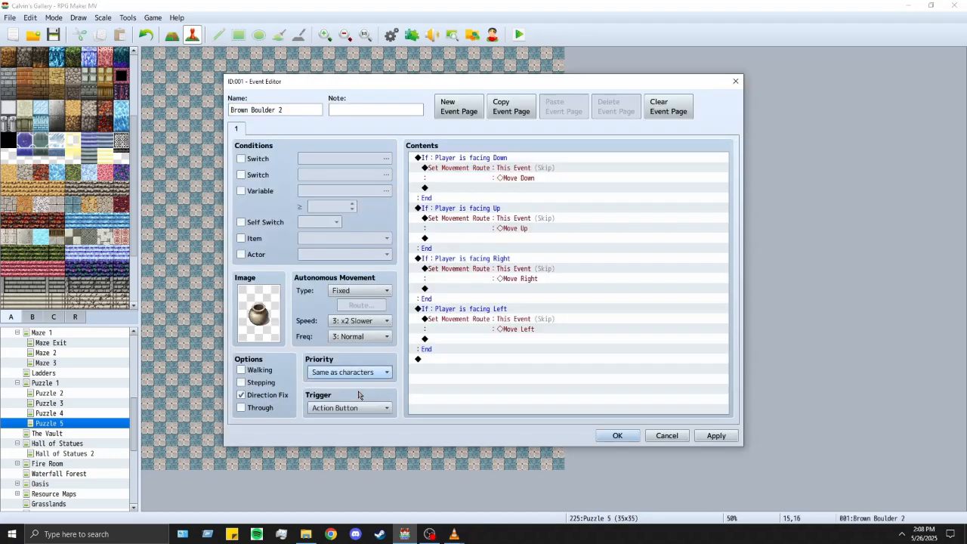
click(635, 441)
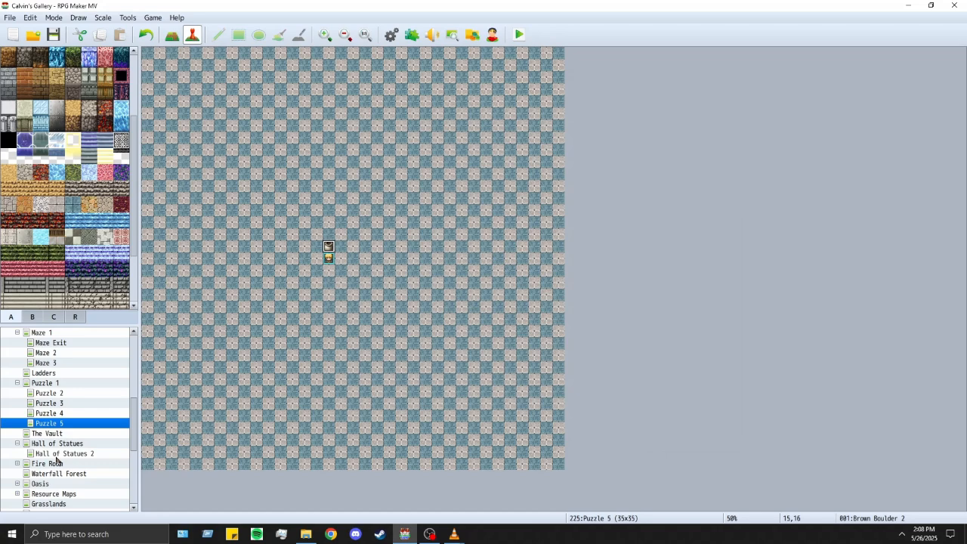
Step: Check the settings of two brown boulder events on the Mountain Cave 1 map, and return to Puzzle 5
scroll(60, 464, down, 5)
click(72, 425)
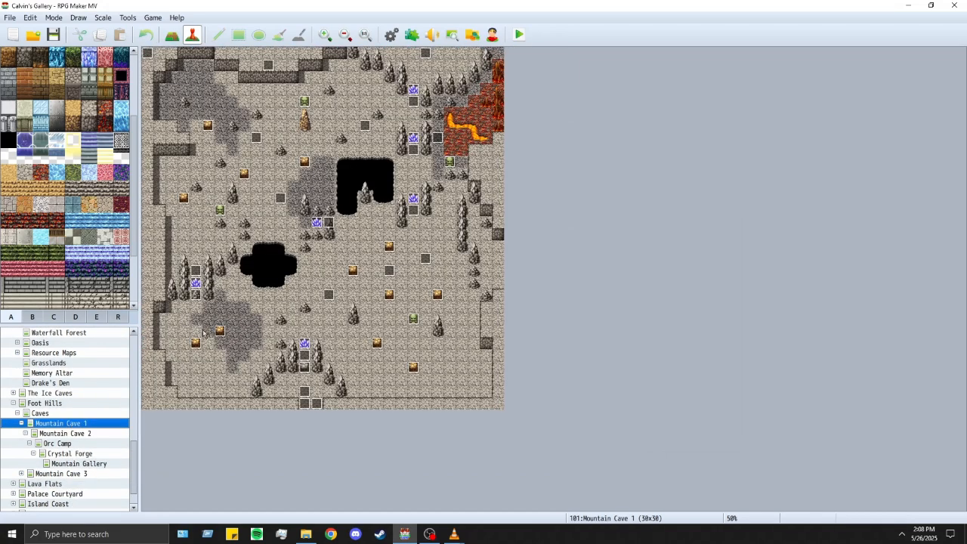
double_click(219, 331)
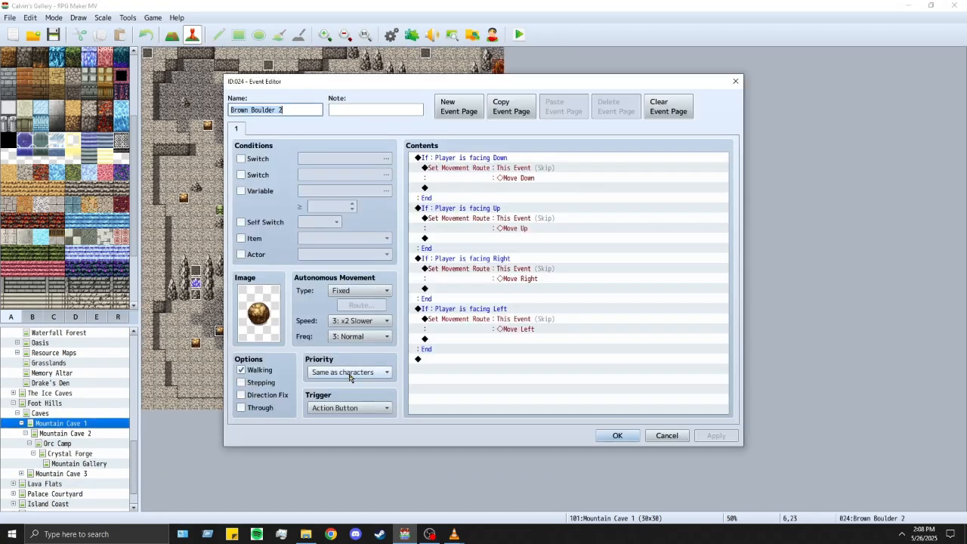
click(617, 435)
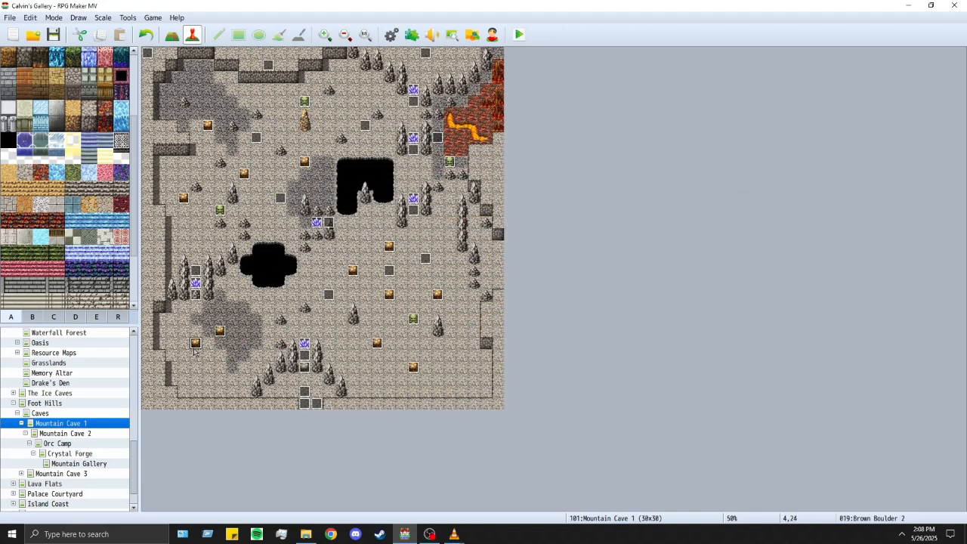
double_click(195, 344)
click(617, 435)
scroll(50, 431, up, 4)
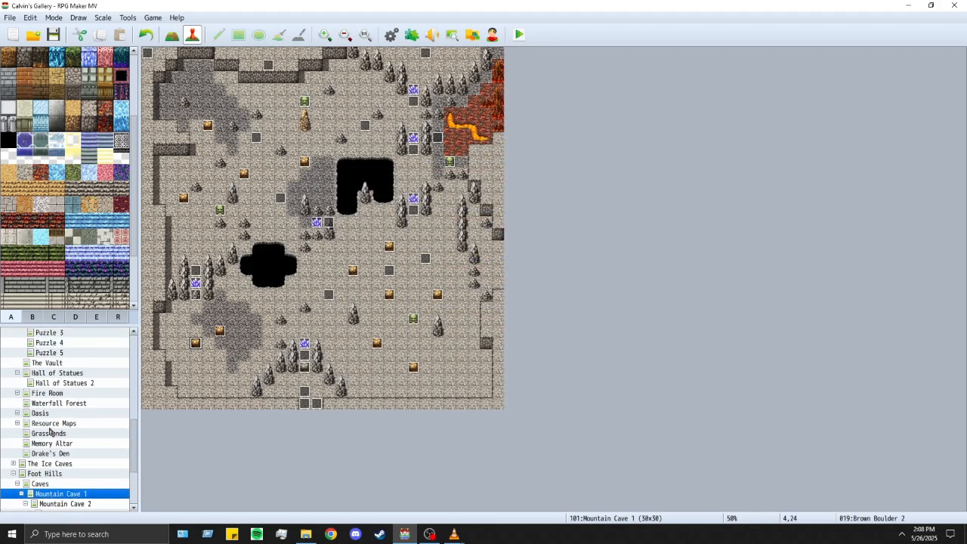
scroll(49, 431, up, 2)
click(83, 413)
click(120, 401)
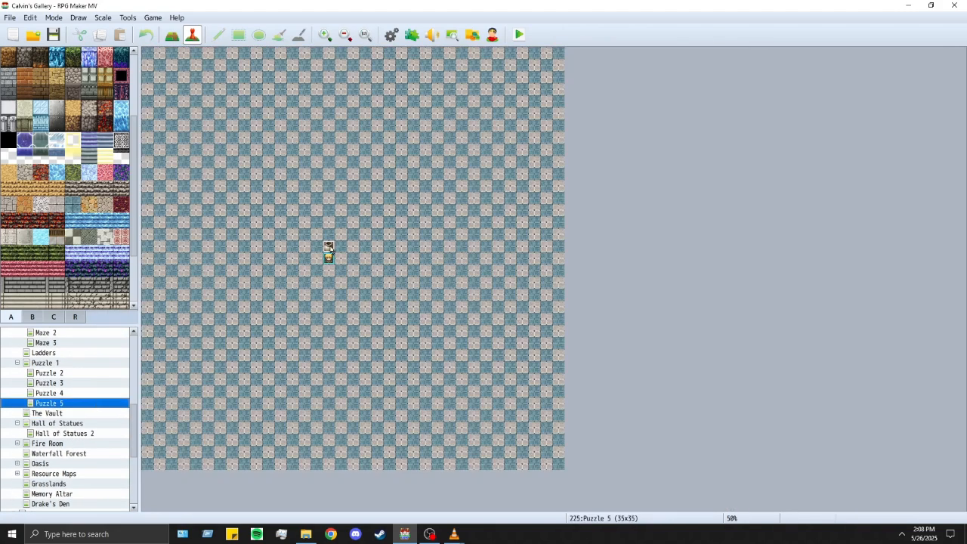
Step: Save the changed pot event and launch another playtest with a new game
click(50, 38)
click(519, 34)
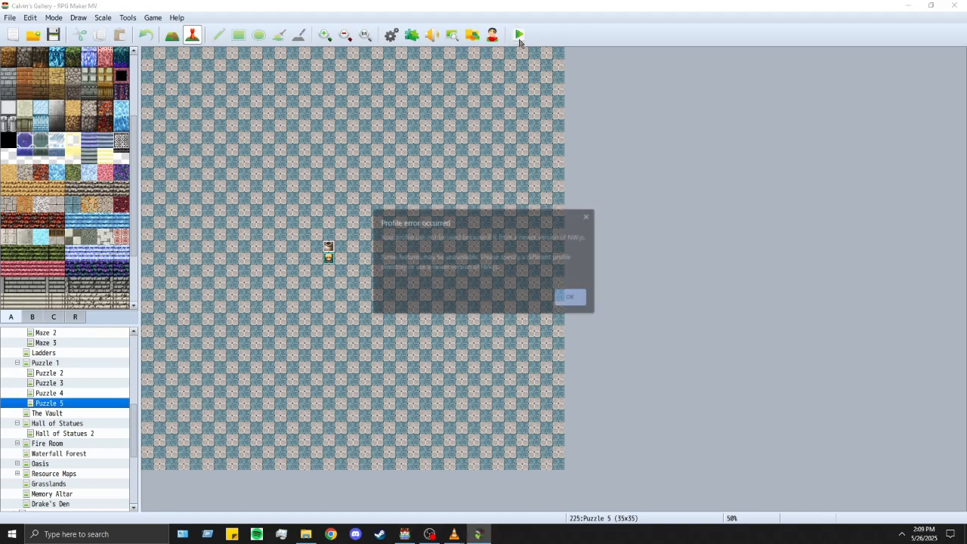
click(570, 297)
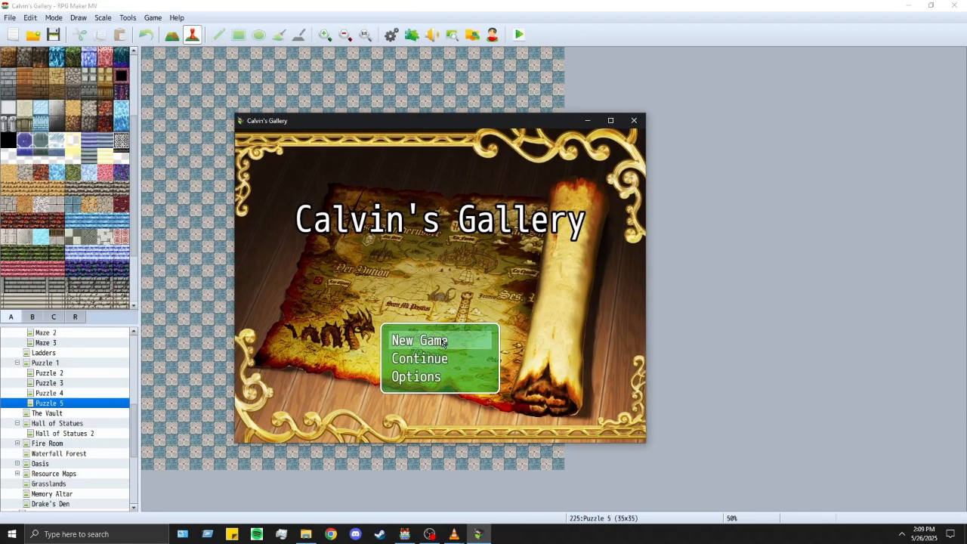
click(401, 344)
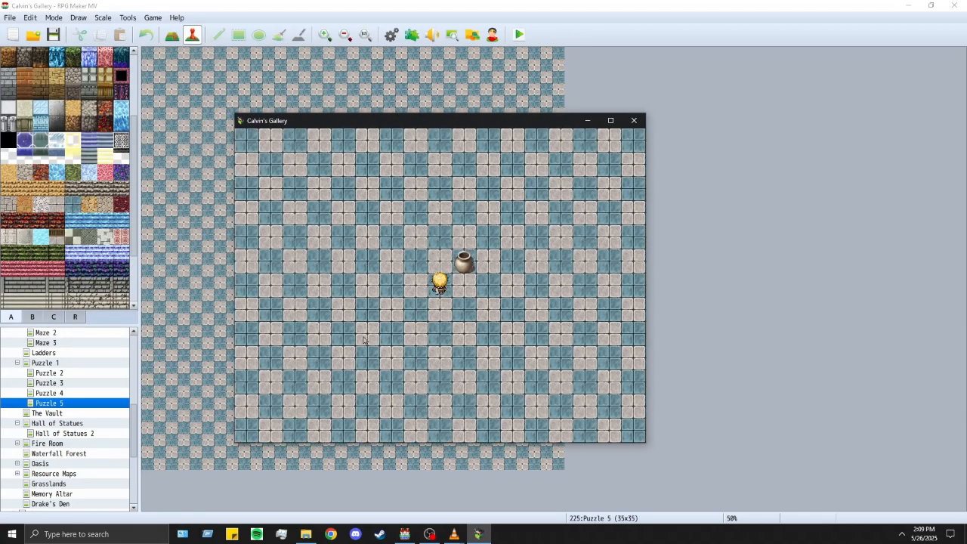
Step: Push the pot around the floor in all four directions to test its movement, and close the playtest
key(Up)
key(Right)
key(Down)
key(Left)
key(Down)
key(Right)
key(Right)
key(Right)
key(Up)
key(Right)
key(Down)
key(Down)
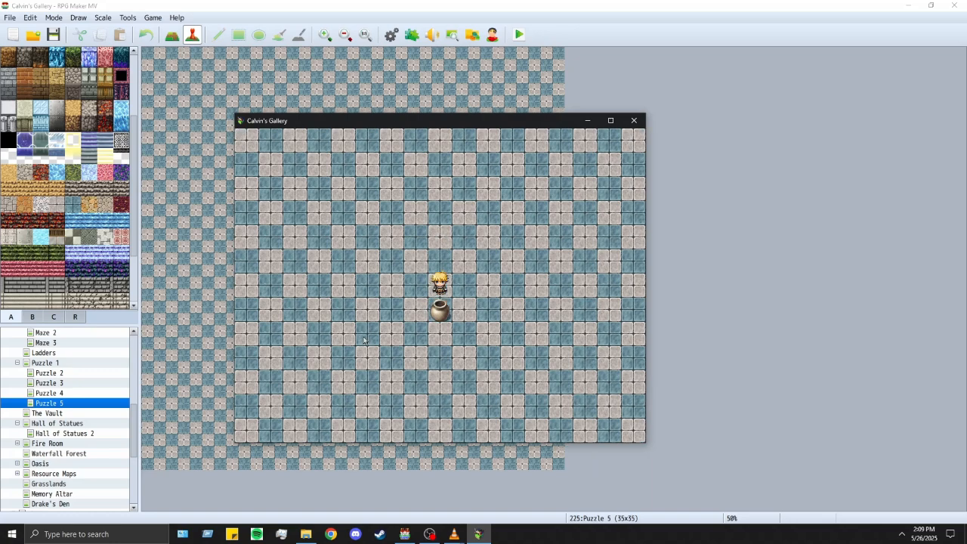
key(Right)
key(Down)
key(Down)
key(Up)
key(Left)
key(Left)
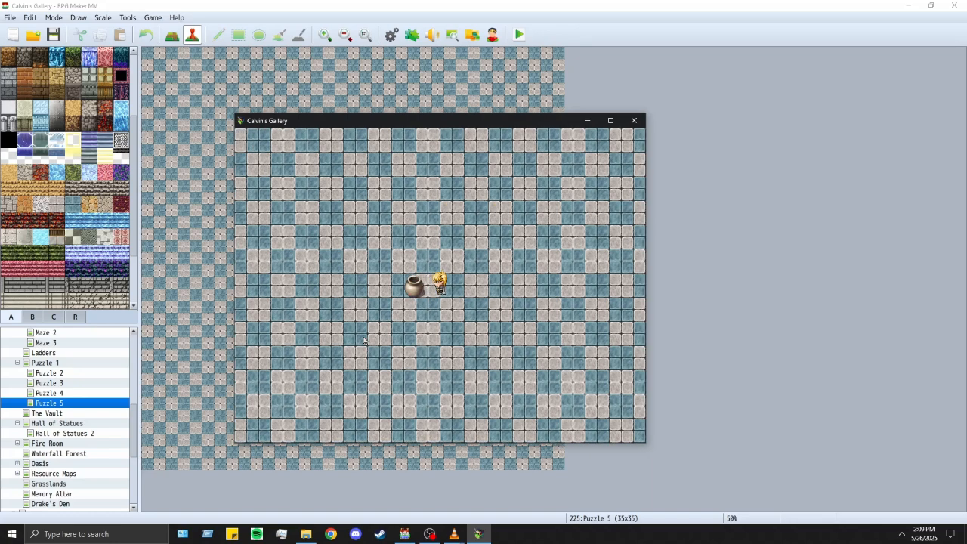
key(Down)
key(Left)
key(Up)
key(Up)
key(Left)
key(Up)
key(Right)
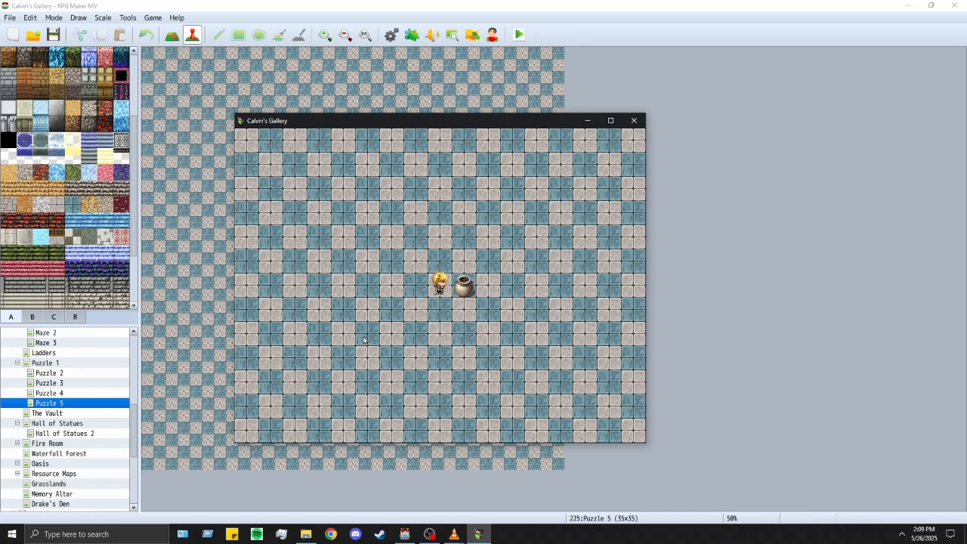
key(Right)
click(633, 120)
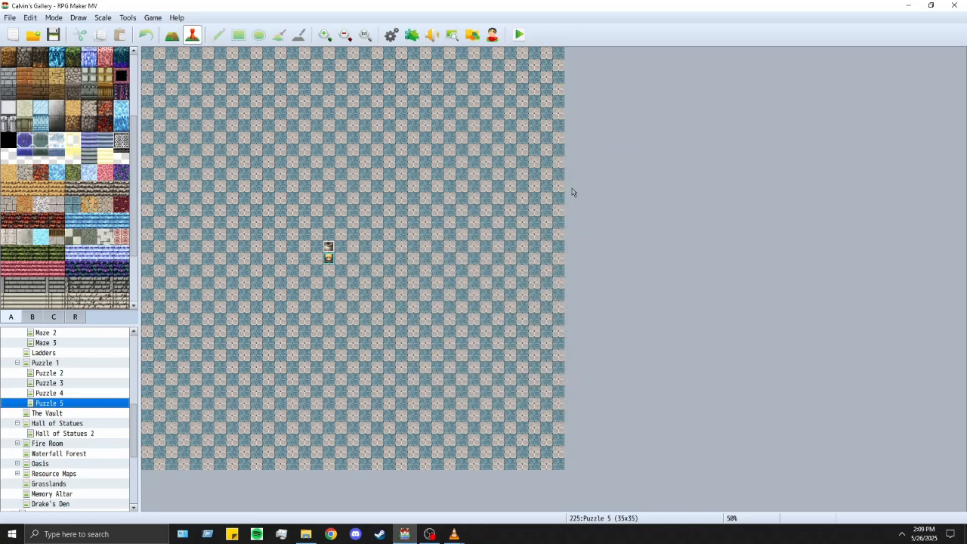
Step: Move the player's starting position to the lower-left area of the map and select the pot event
drag(327, 257, 220, 404)
click(323, 252)
click(328, 248)
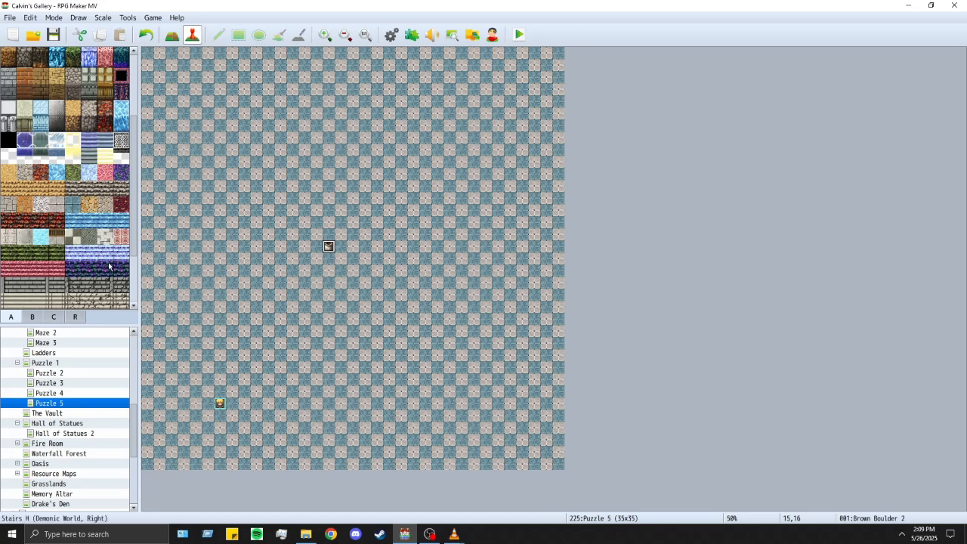
Step: Try painting the raised stone border tile as a short vertical strip and along the map's top edge, undoing both strokes
scroll(106, 261, up, 1)
scroll(59, 228, up, 1)
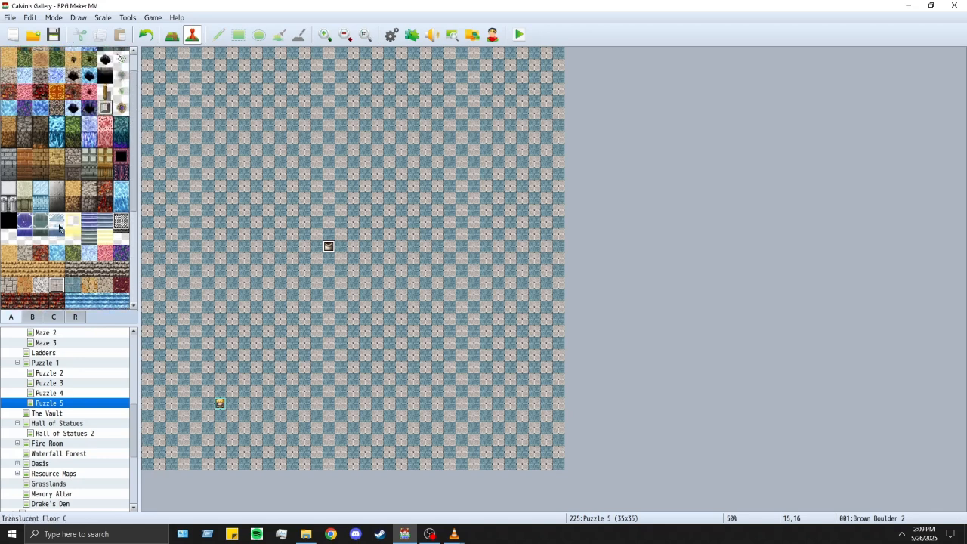
scroll(73, 226, up, 1)
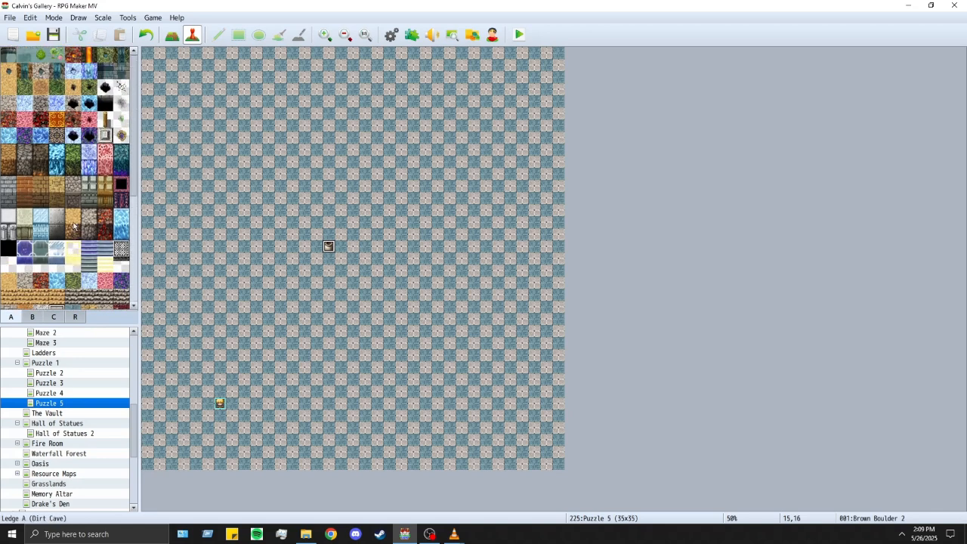
drag(27, 218, 25, 233)
click(105, 135)
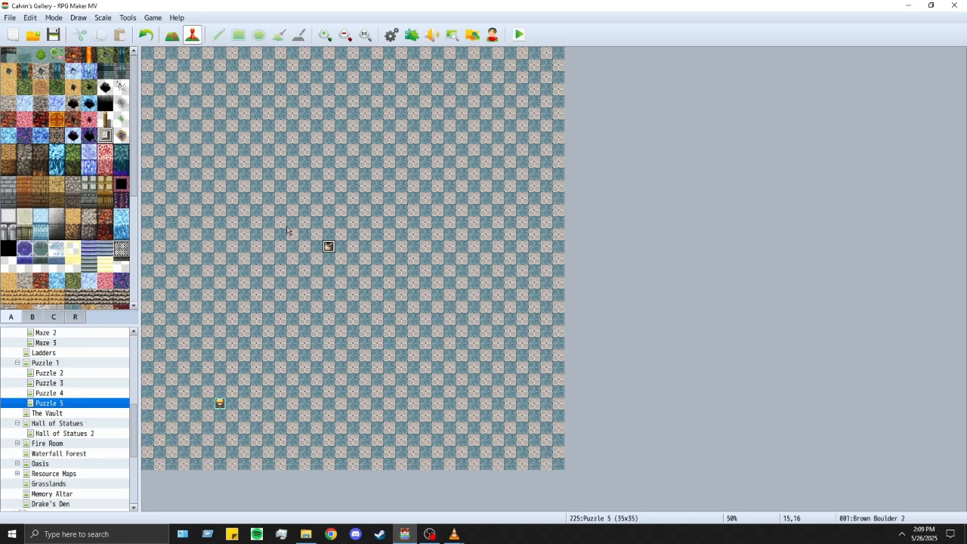
key(F5)
drag(269, 258, 268, 335)
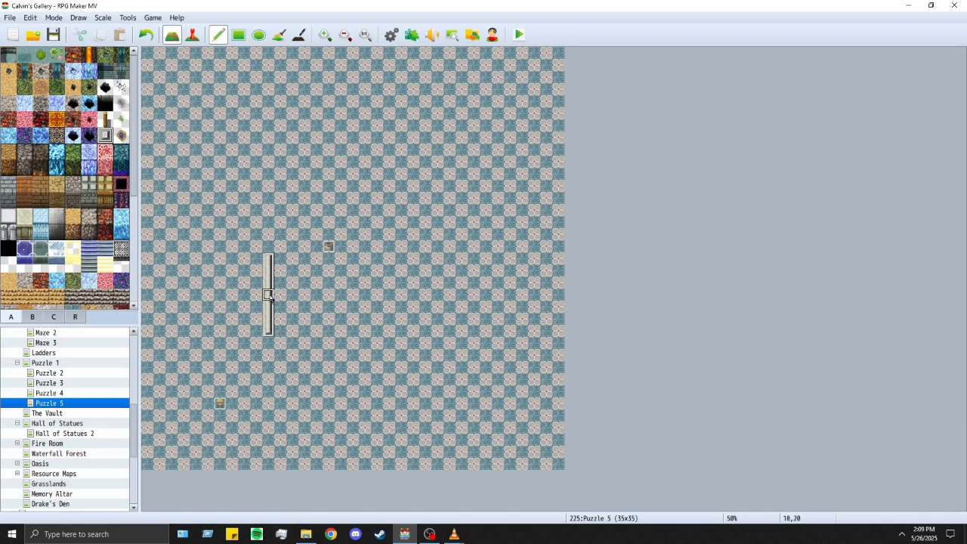
key(ctrl+z)
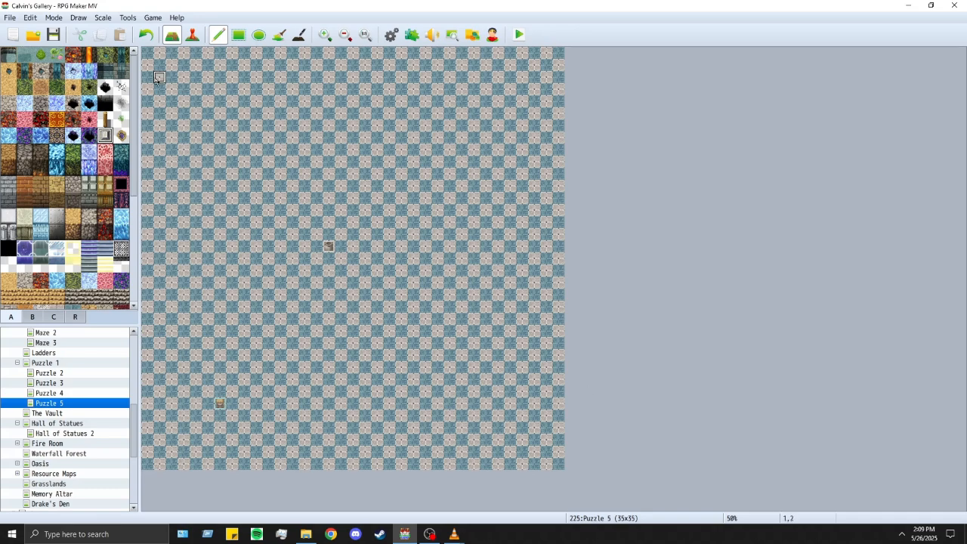
drag(148, 53, 560, 53)
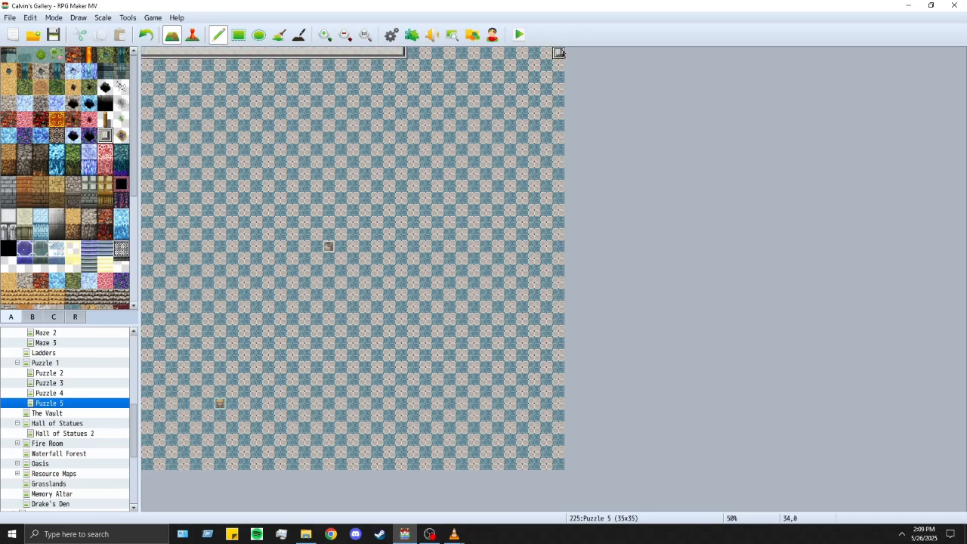
key(ctrl+z)
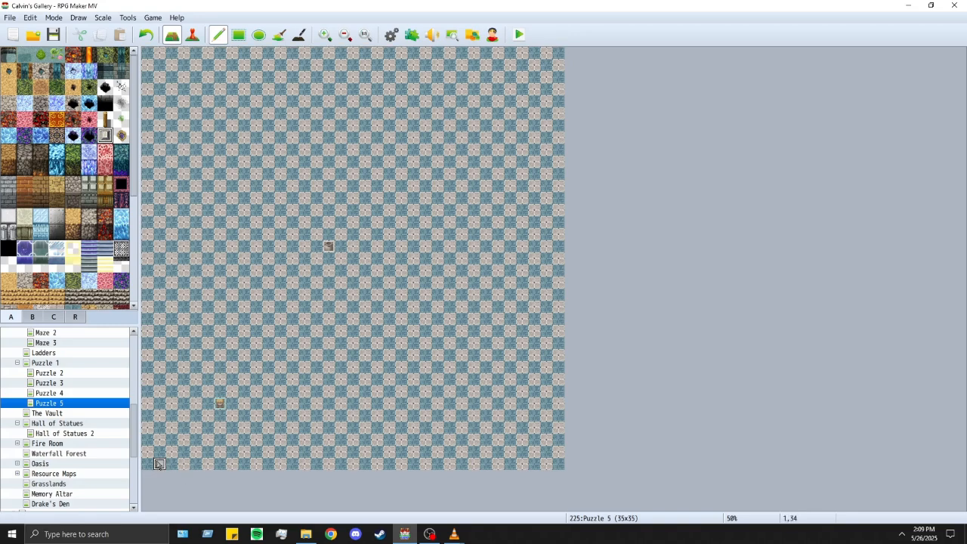
Step: Paint a one-tile-wide black border around all four edges of the map, using the Rectangle tool
click(8, 248)
mouse_move(147, 440)
mouse_down()
mouse_move(147, 462)
mouse_move(145, 420)
mouse_up()
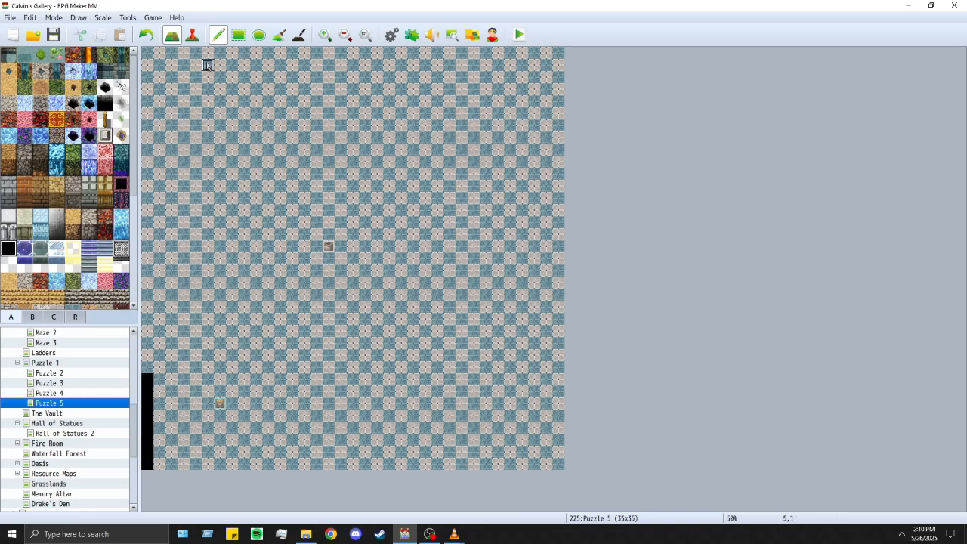
click(191, 35)
click(172, 35)
click(238, 35)
click(149, 369)
drag(150, 370, 145, 476)
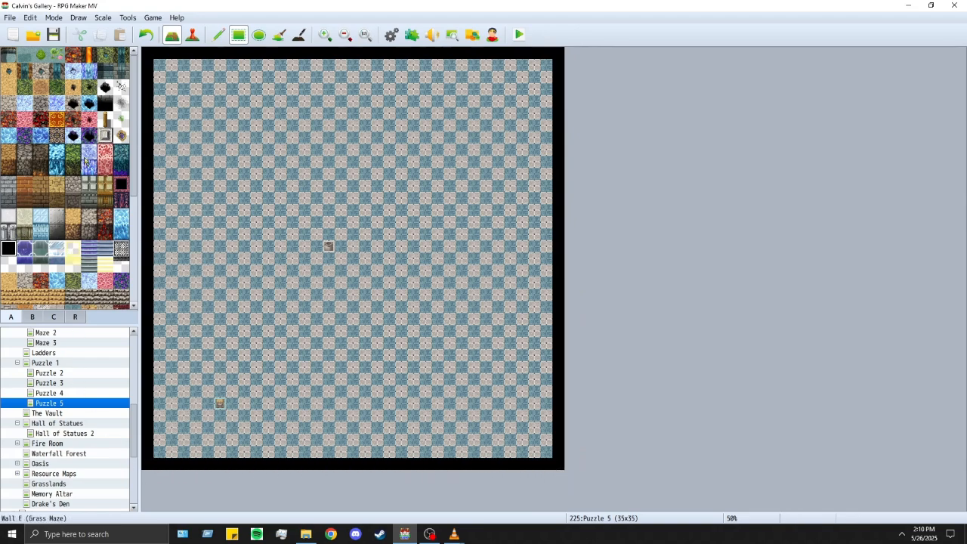
Step: Paint a one-tile stone wall ring just inside the black border, leaving a three-tile gap in the bottom wall
drag(158, 65, 162, 453)
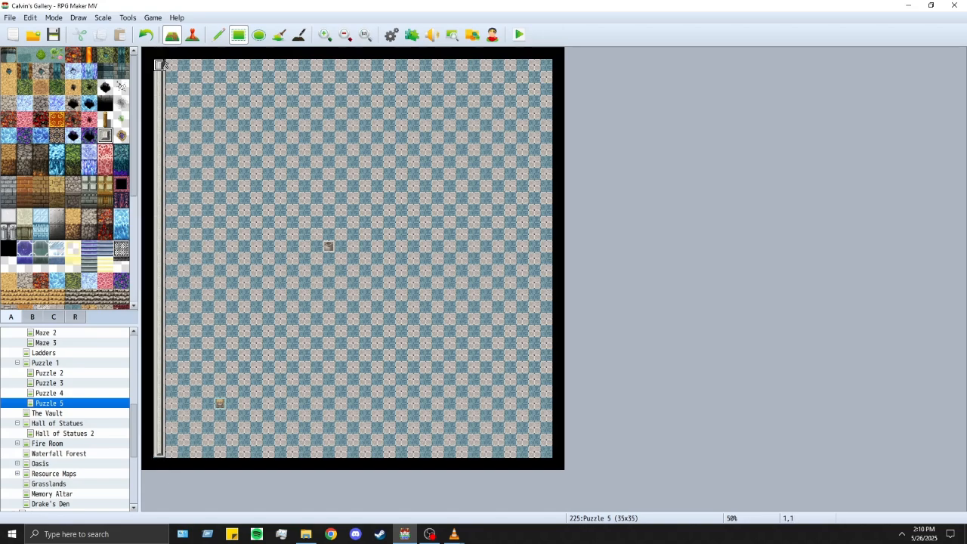
drag(164, 66, 377, 454)
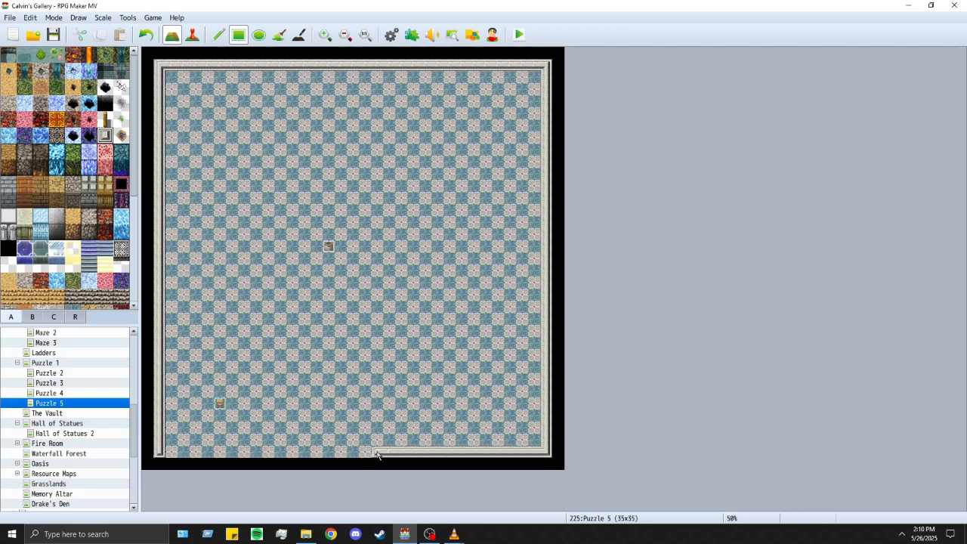
drag(162, 453, 329, 453)
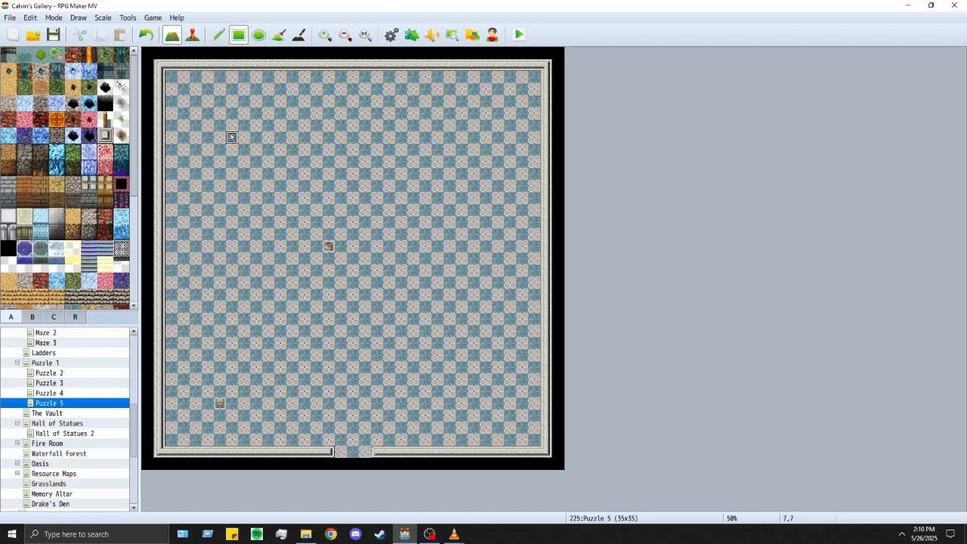
Step: Move the pot event to tile 15,31 near the bottom gap and paste copies at 17,29 and 19,31
click(192, 35)
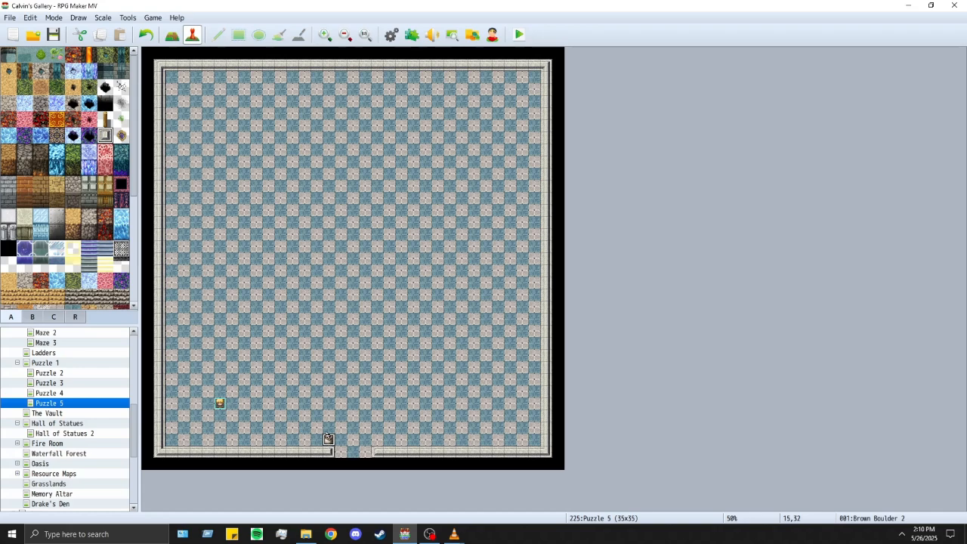
drag(326, 429, 327, 418)
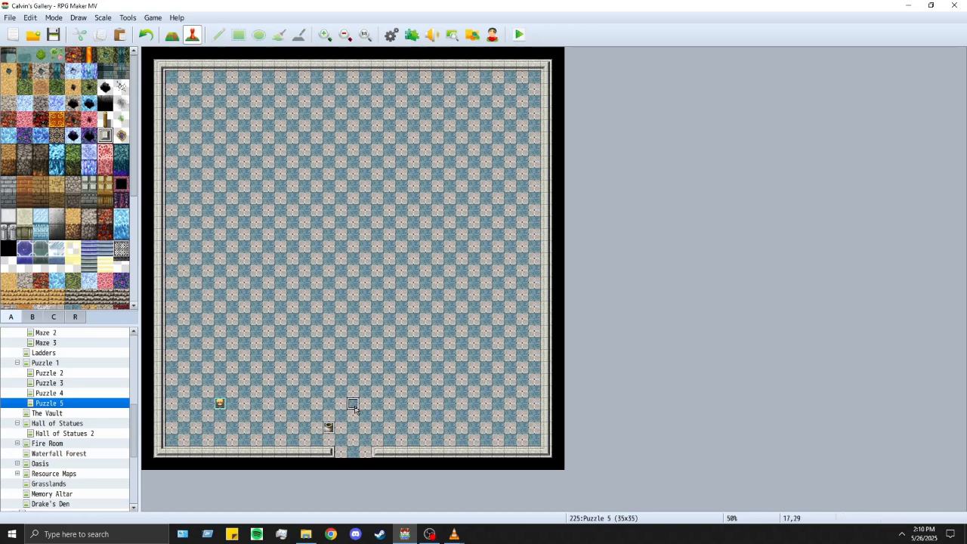
click(353, 408)
click(385, 429)
key(ctrl+v)
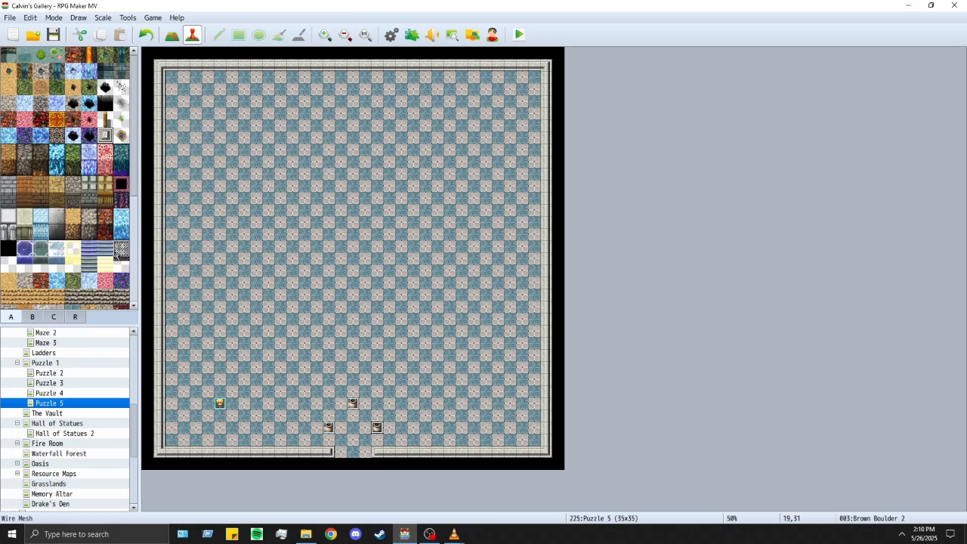
Step: Paint a small stone-walled room around the bottom entrance, leaving the three pot tiles at 15,31, 17,29 and 19,31 as openings
click(172, 34)
mouse_move(330, 444)
mouse_down()
mouse_move(328, 405)
mouse_move(352, 404)
mouse_move(376, 414)
mouse_move(378, 447)
mouse_up()
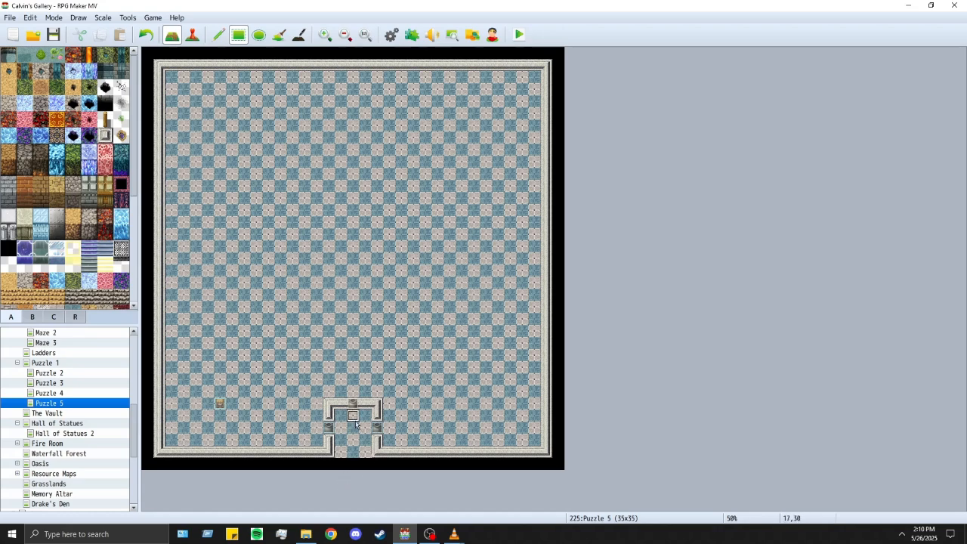
right_click(363, 392)
click(355, 404)
Step: Move the player starting position to tile 17,31 and narrow the bottom wall's gap to the single tile at column 17
click(192, 34)
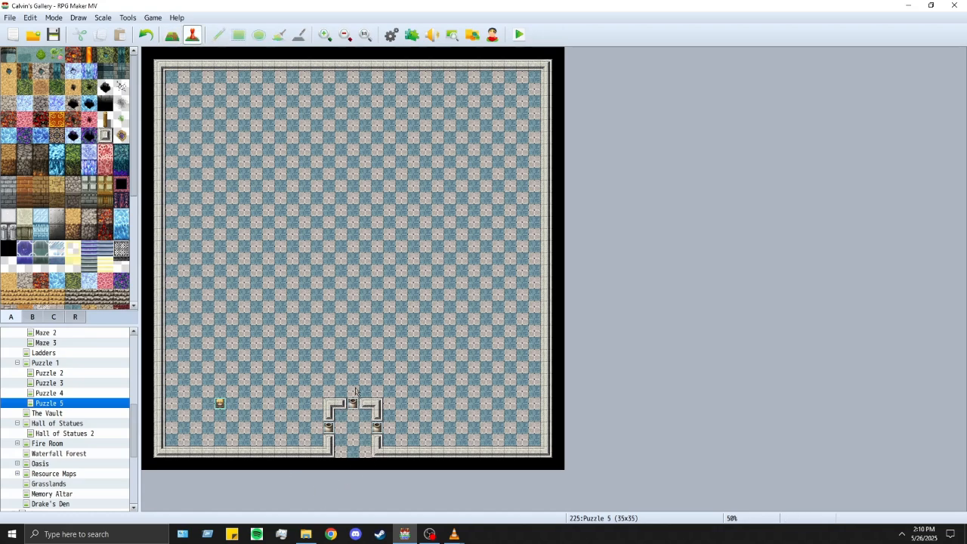
drag(219, 405, 352, 427)
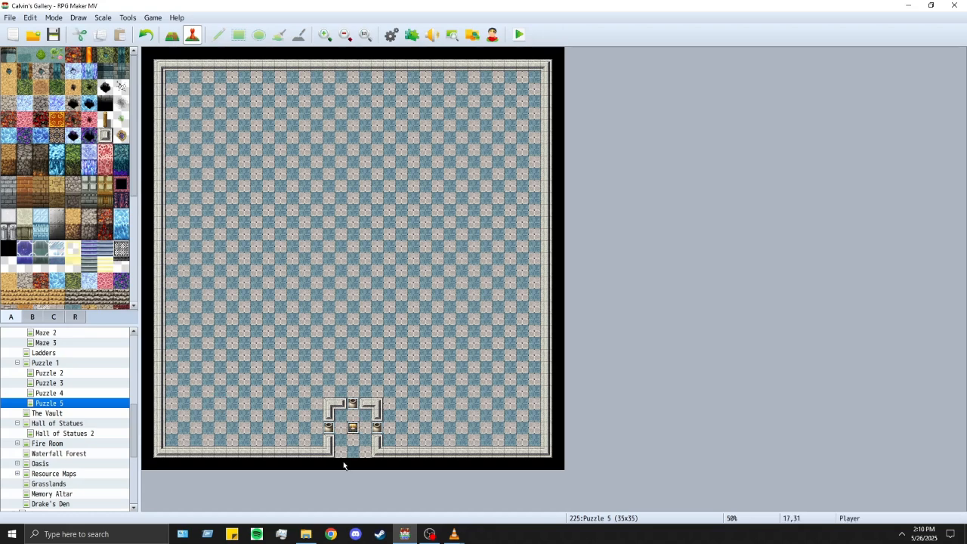
click(171, 34)
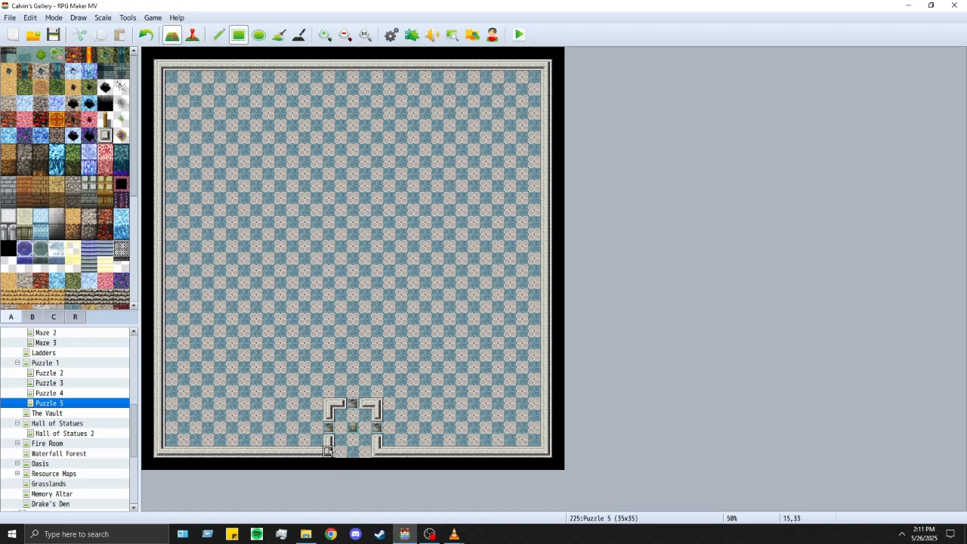
click(193, 34)
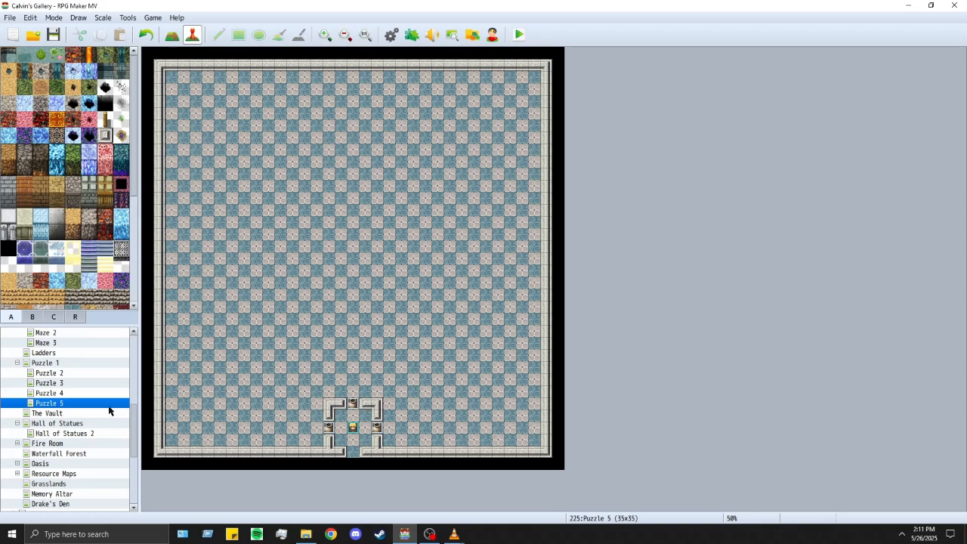
click(172, 35)
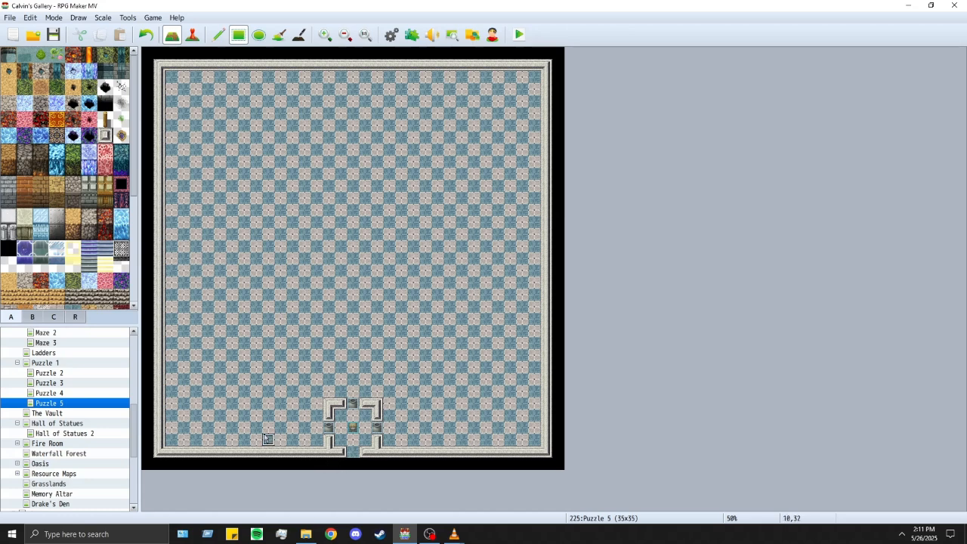
Step: Place single stone blocks at 21,31, 17,27 and 12,31, and extend the entrance room's wall along row 29 to column 11
click(402, 429)
click(352, 378)
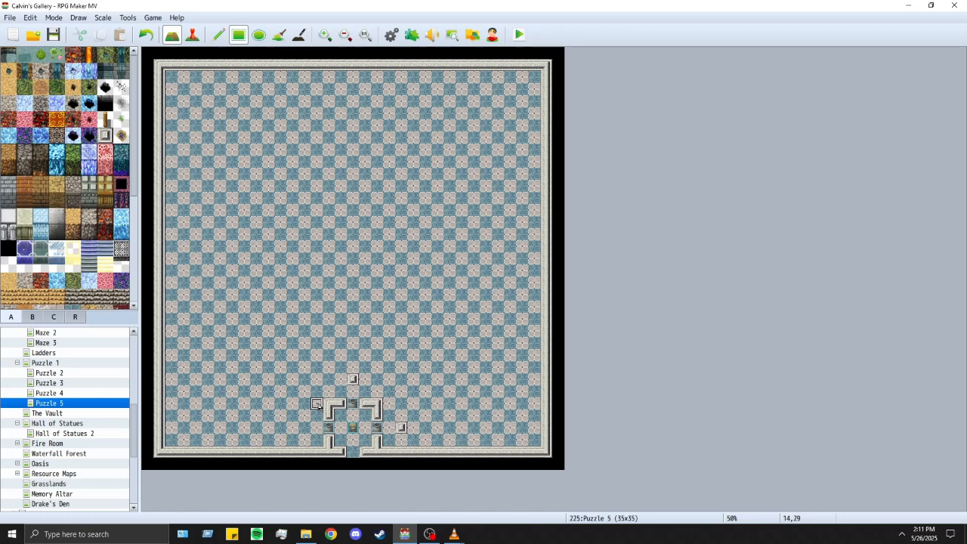
drag(316, 404, 276, 406)
click(293, 428)
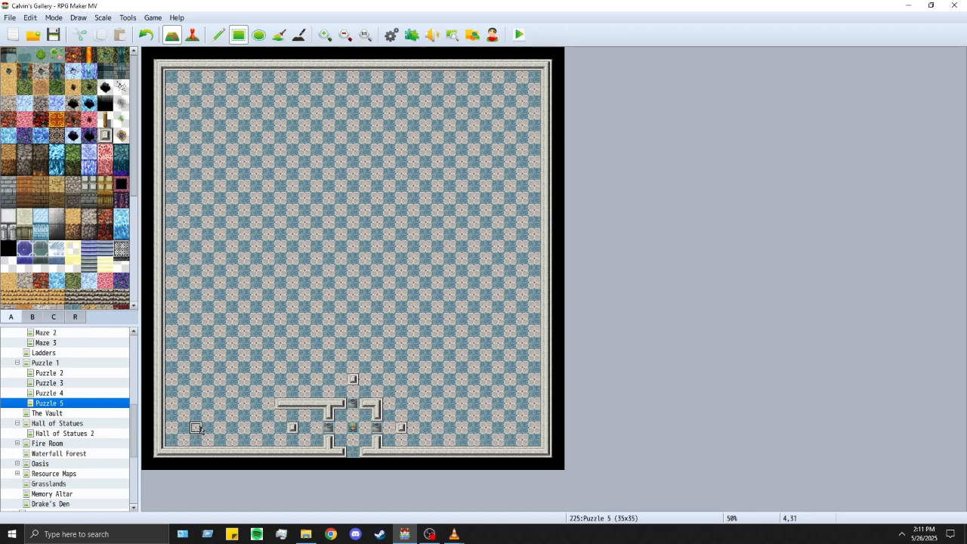
Step: Paint the row 29 wall from the left border to leave only a gap at 9,29, with a divider at column 4 open at row 31
mouse_move(170, 404)
mouse_down()
mouse_move(198, 403)
mouse_move(196, 447)
mouse_up()
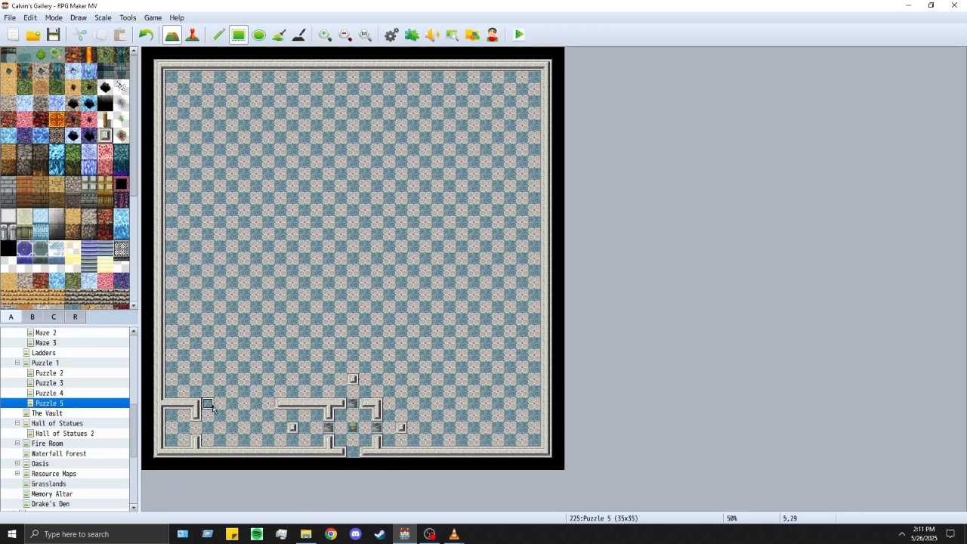
drag(212, 407, 236, 408)
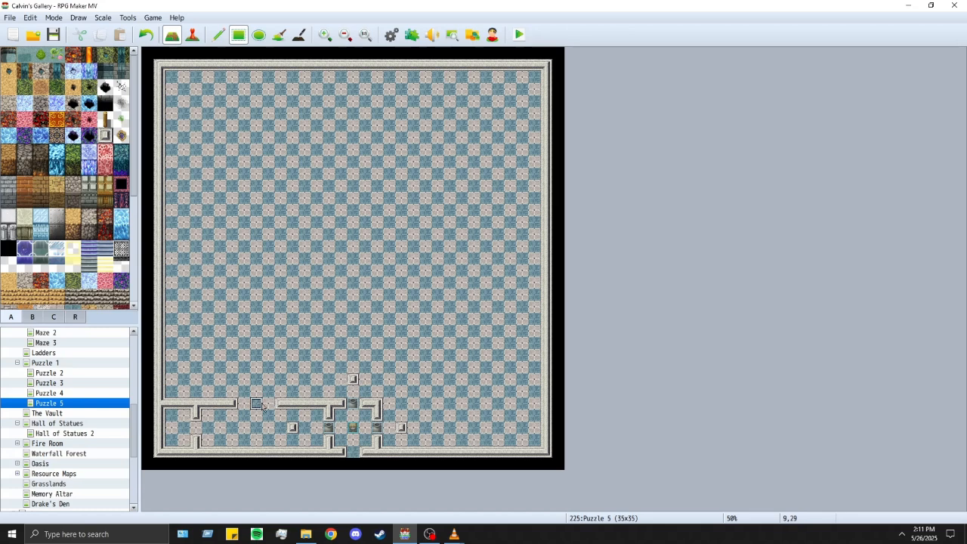
click(243, 408)
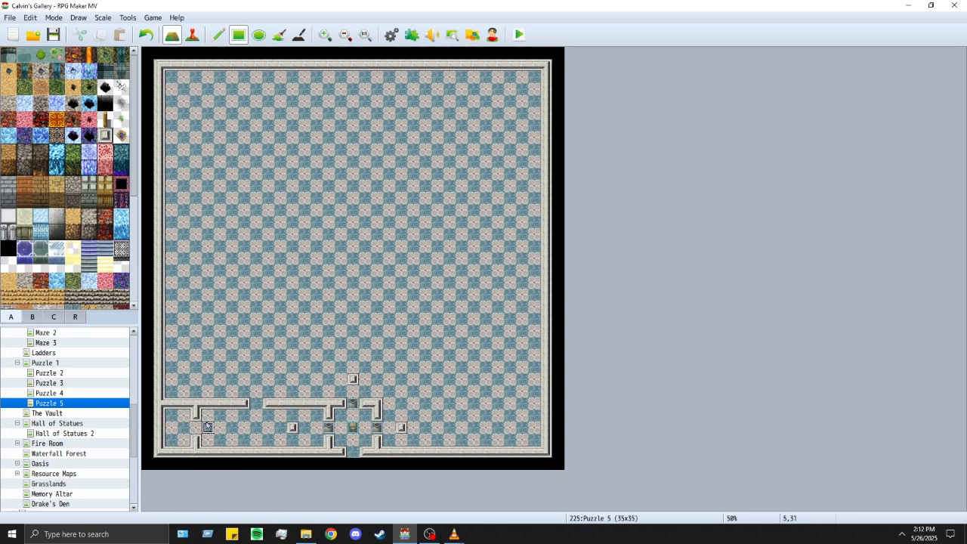
Step: Shift the lower-left room's divider to column 5 by painting wall at 5,30 and 5,32 and restoring floor at 4,30 and 4,32
click(206, 416)
click(207, 438)
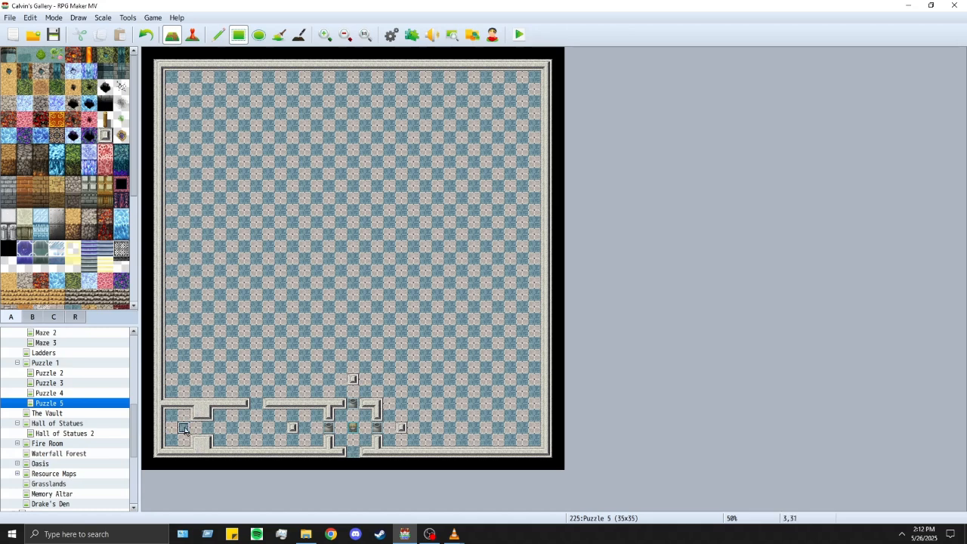
right_click(185, 427)
click(197, 418)
click(194, 441)
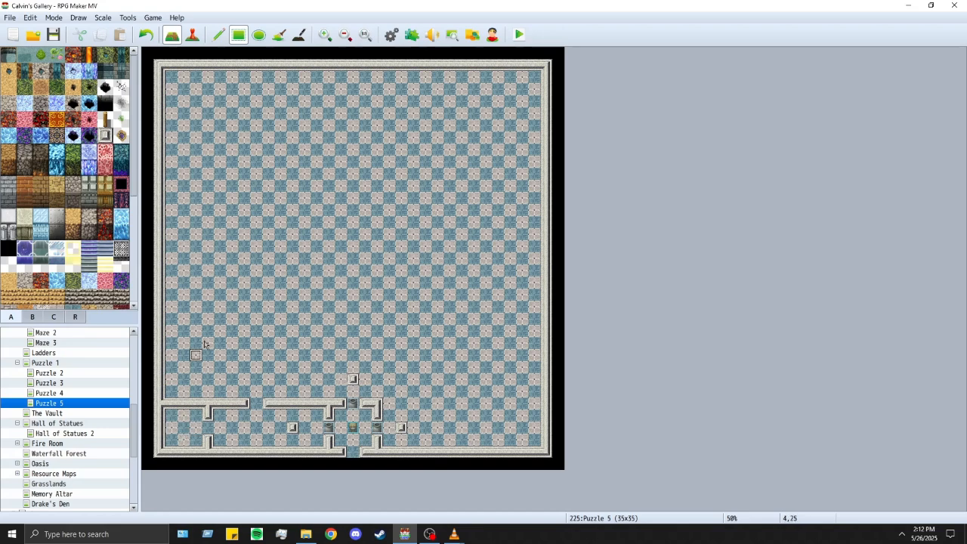
Step: Open the Puzzle 3 map, check the enemy events at 25,5 and 19,5, and copy the one at 25,5
click(193, 34)
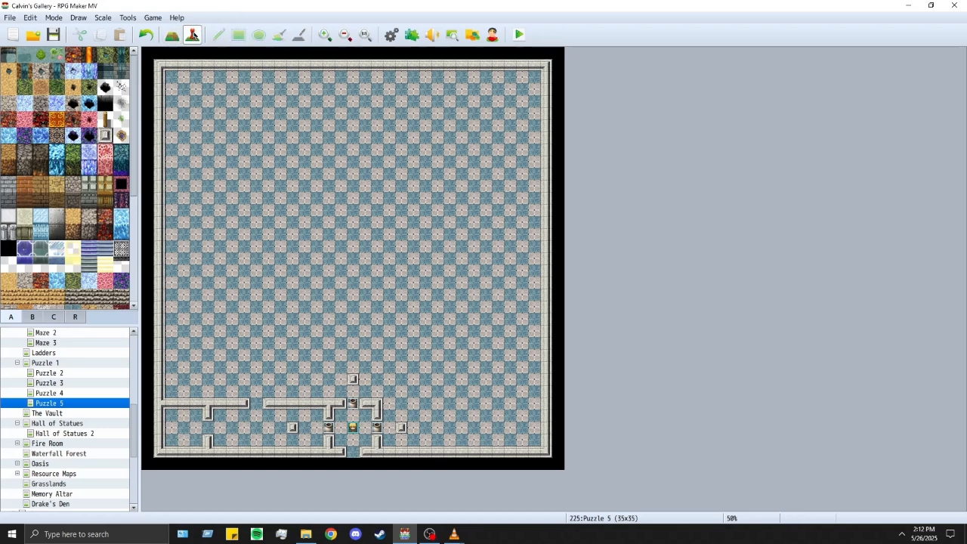
right_click(185, 427)
click(177, 428)
click(51, 382)
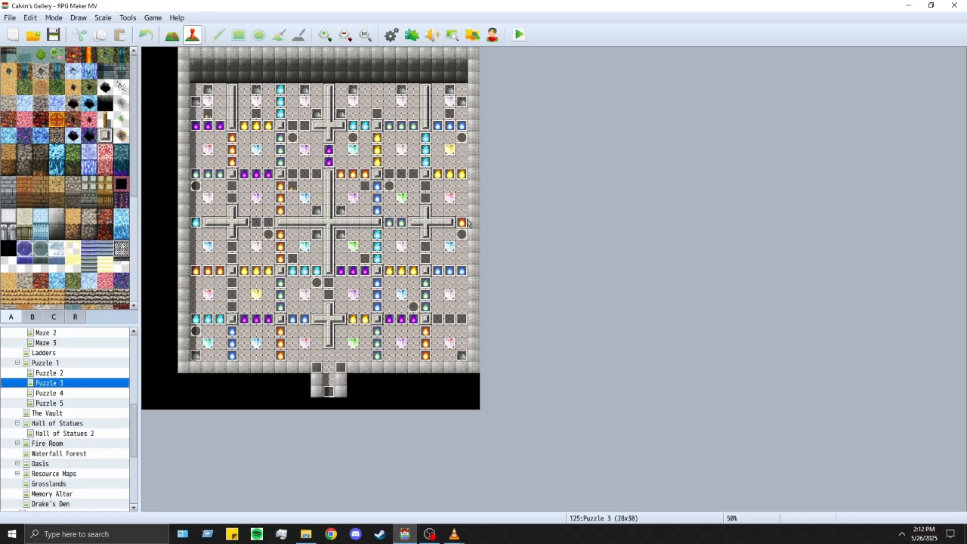
double_click(453, 112)
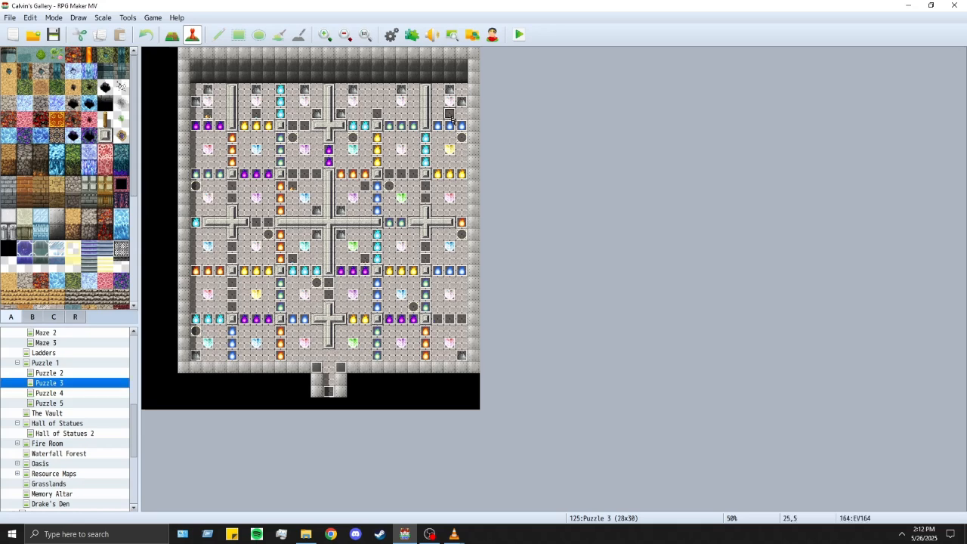
scroll(520, 330, down, 1)
click(617, 435)
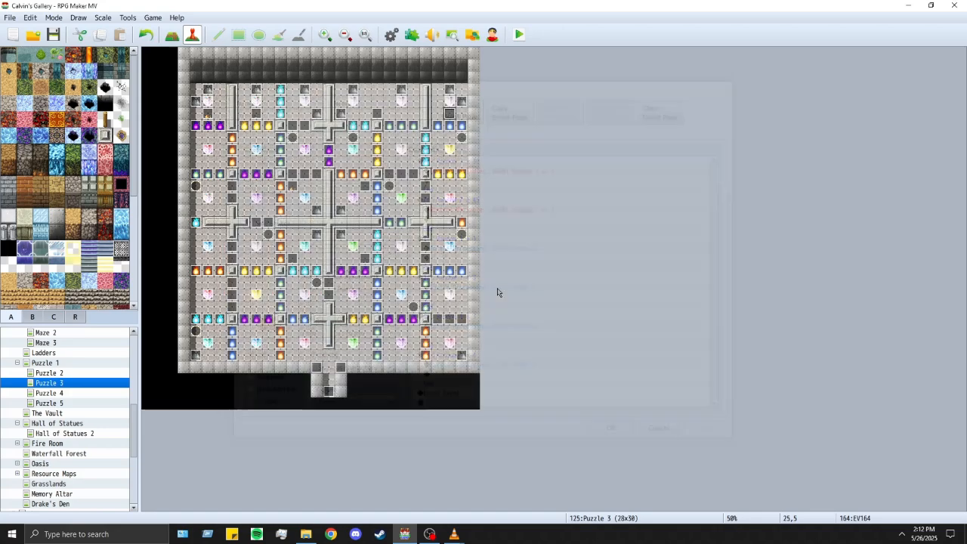
double_click(374, 116)
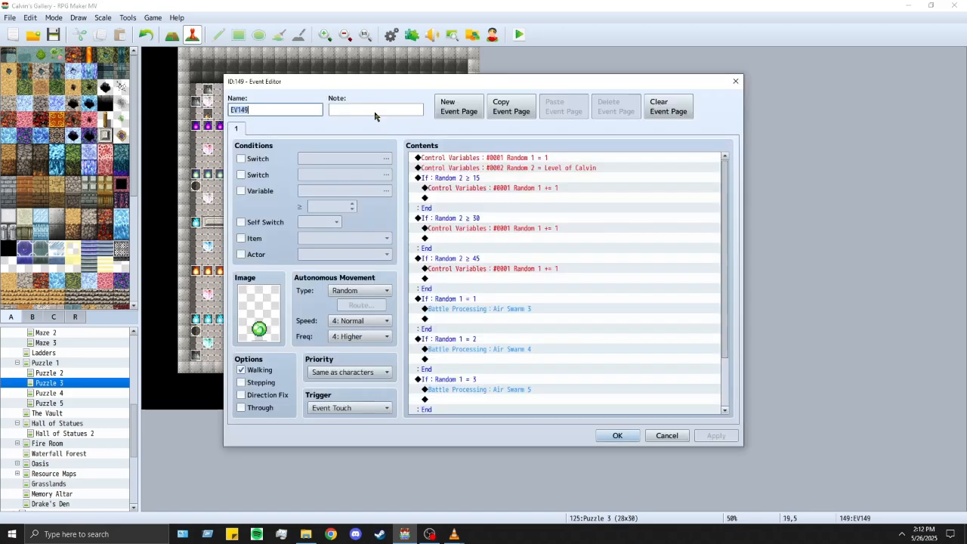
click(617, 435)
click(400, 113)
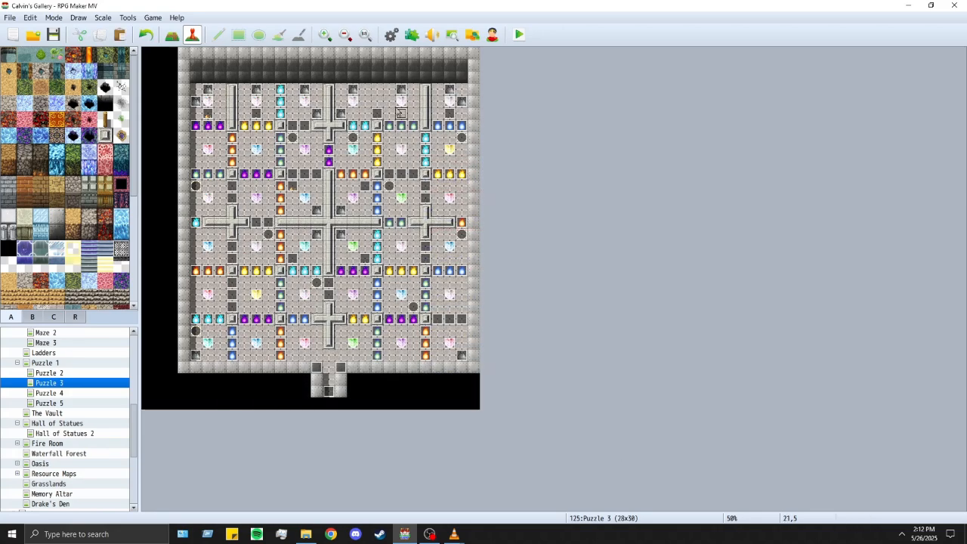
click(450, 115)
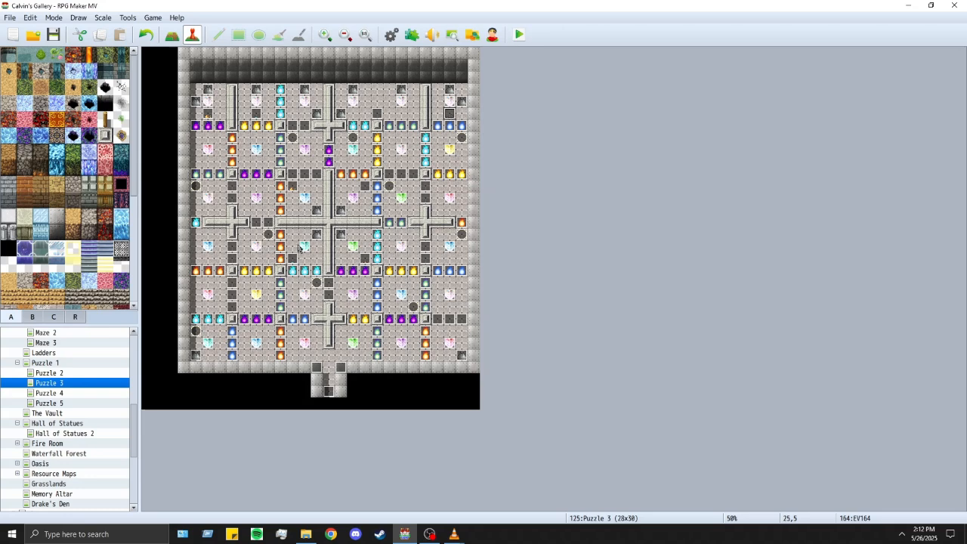
Step: Paste the copied enemy event at tile 3,31 of Puzzle 5 and review its event commands
click(57, 404)
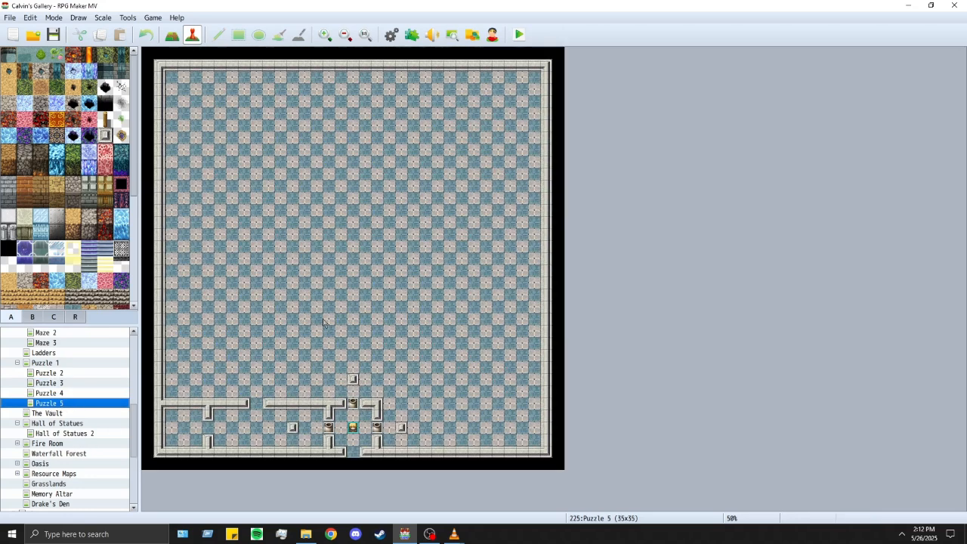
double_click(183, 428)
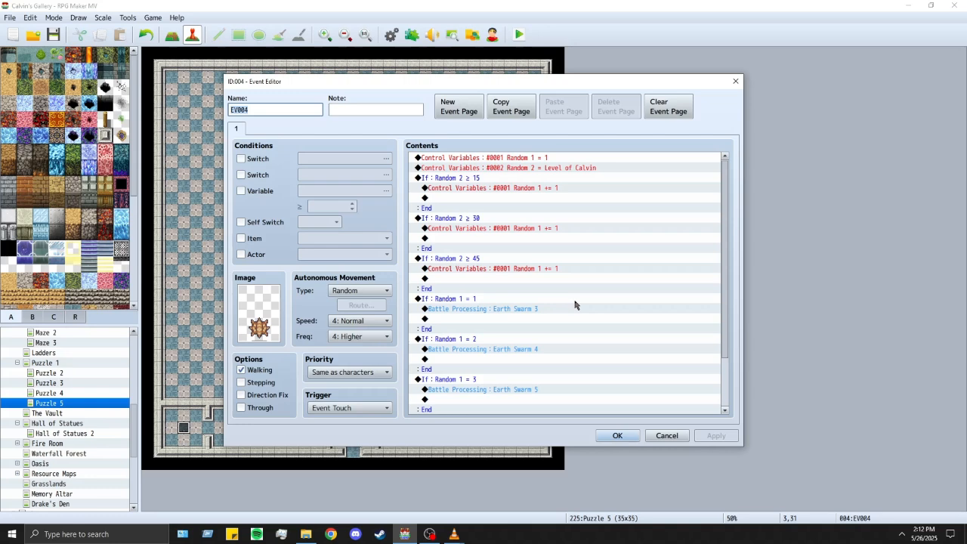
scroll(573, 303, down, 2)
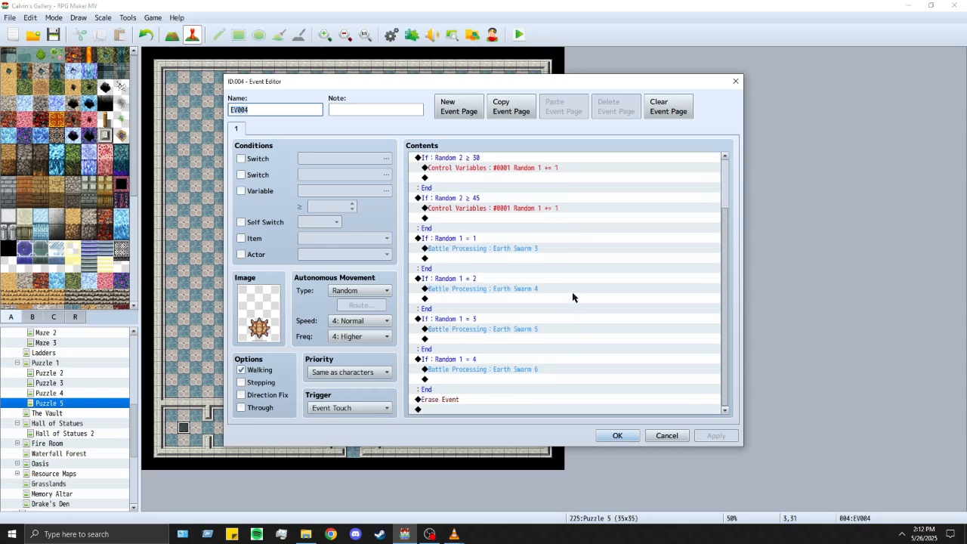
scroll(584, 344, up, 2)
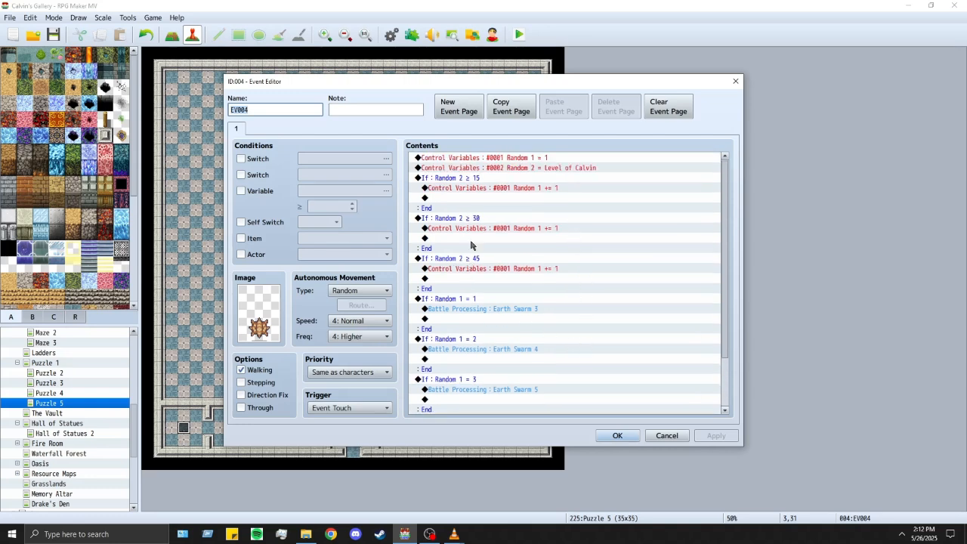
scroll(471, 246, down, 2)
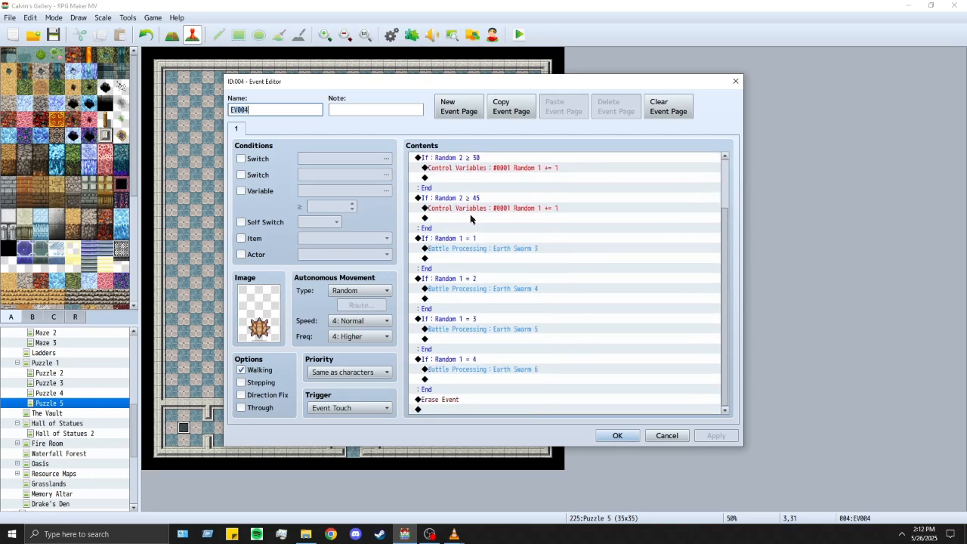
click(616, 435)
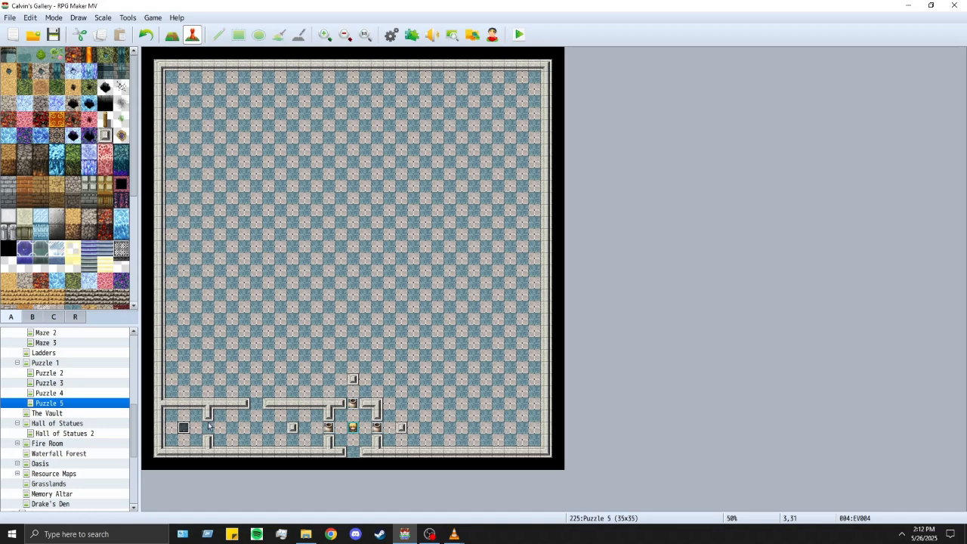
Step: Place a single stone block at 9,31 and paste a copy of the pot event into the wall gap at 9,29
click(171, 35)
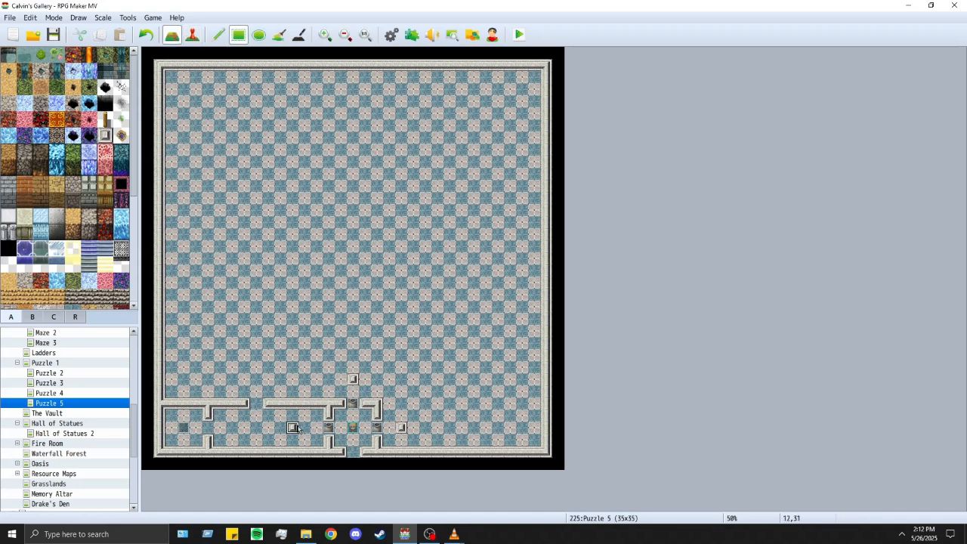
click(245, 429)
click(257, 428)
click(256, 426)
click(193, 35)
click(329, 427)
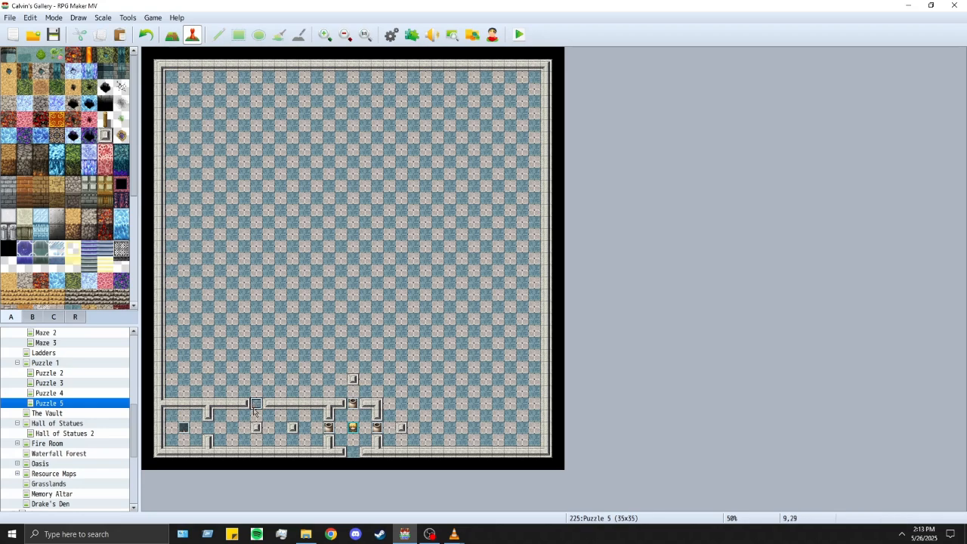
right_click(295, 408)
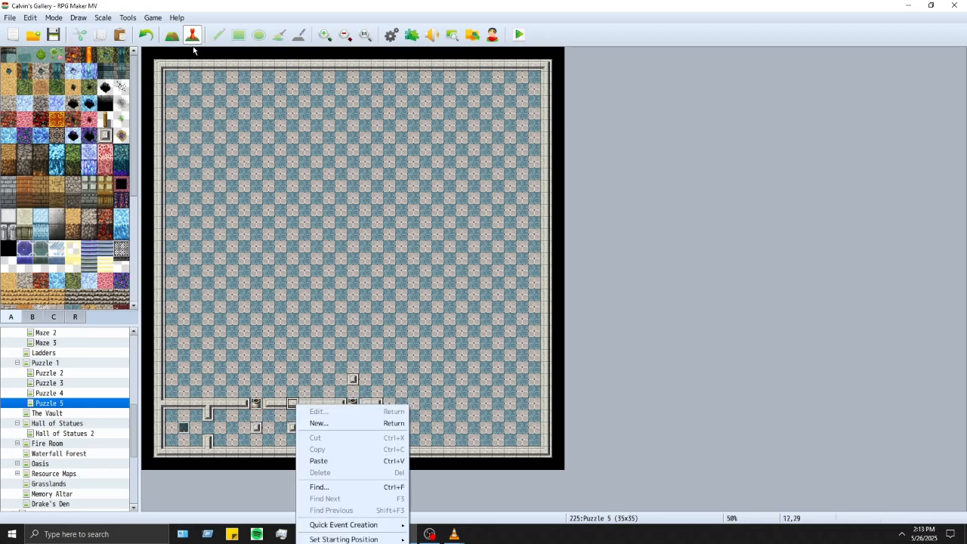
Step: Paint stone walls around the block at 17,27 with an opening at 17,25, and around the block at 21,31 with an opening at 23,31
click(172, 35)
drag(265, 402, 334, 406)
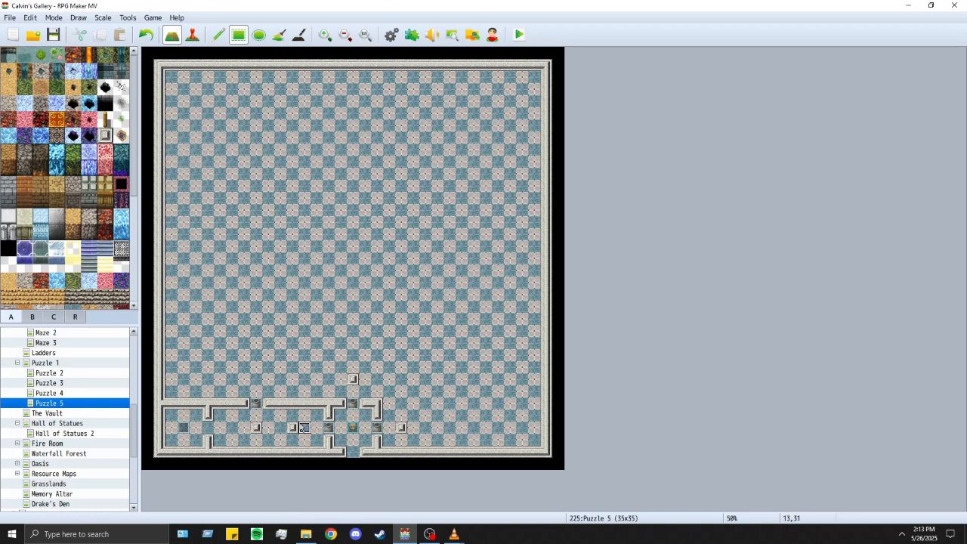
drag(172, 406, 207, 405)
mouse_move(328, 394)
mouse_down()
mouse_move(335, 355)
mouse_move(364, 355)
mouse_move(374, 356)
mouse_move(376, 395)
mouse_up()
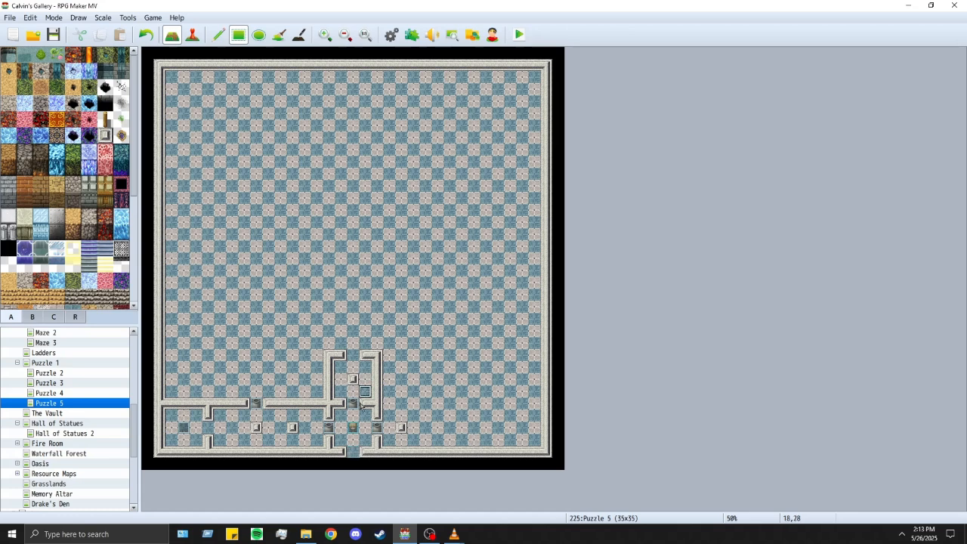
mouse_move(389, 403)
mouse_down()
mouse_move(423, 406)
mouse_move(425, 456)
mouse_move(375, 456)
mouse_up()
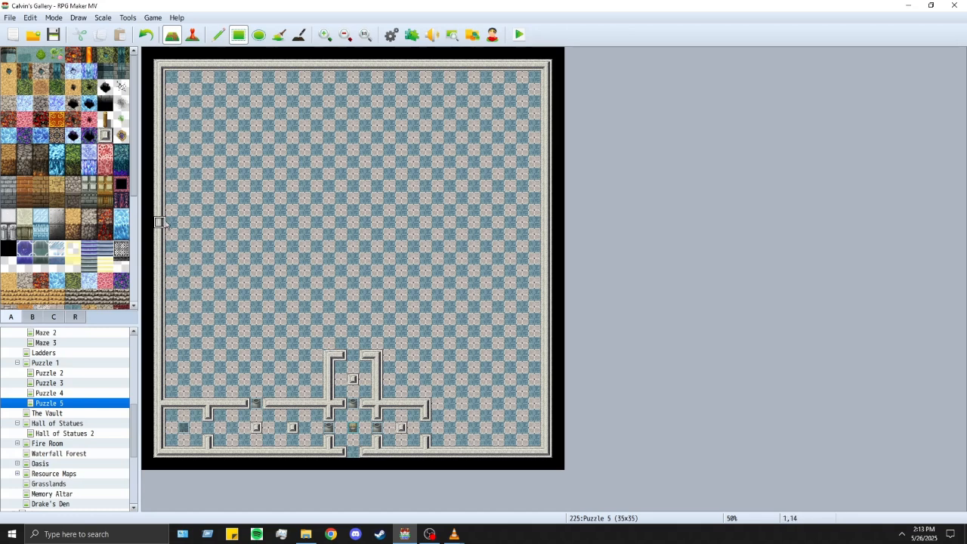
Step: Enclose a large room on the left with stone walls along row 14 and column 15, opening floor gaps at 6,14, 8,14 and 10,14
mouse_move(169, 222)
mouse_down()
mouse_move(329, 227)
mouse_move(332, 346)
mouse_up()
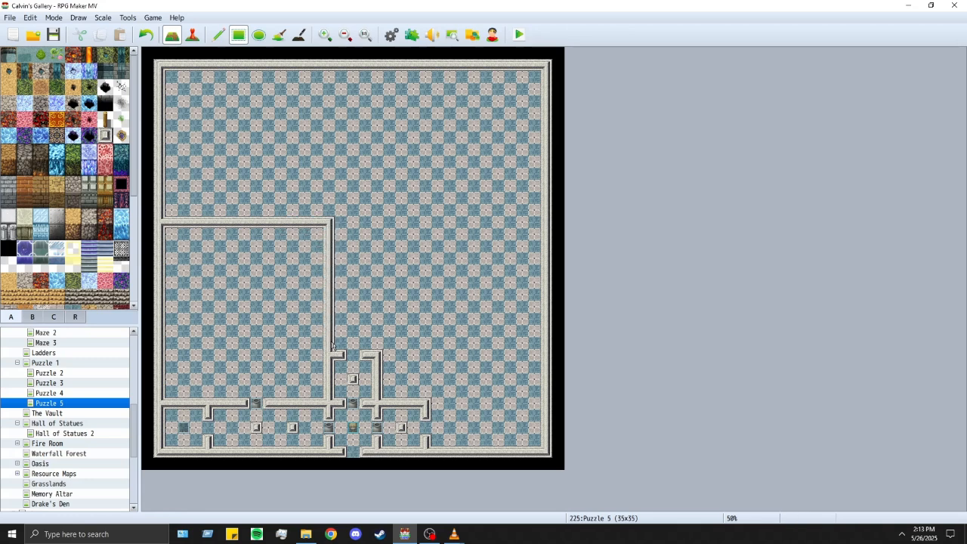
right_click(256, 284)
click(269, 224)
click(244, 223)
click(219, 225)
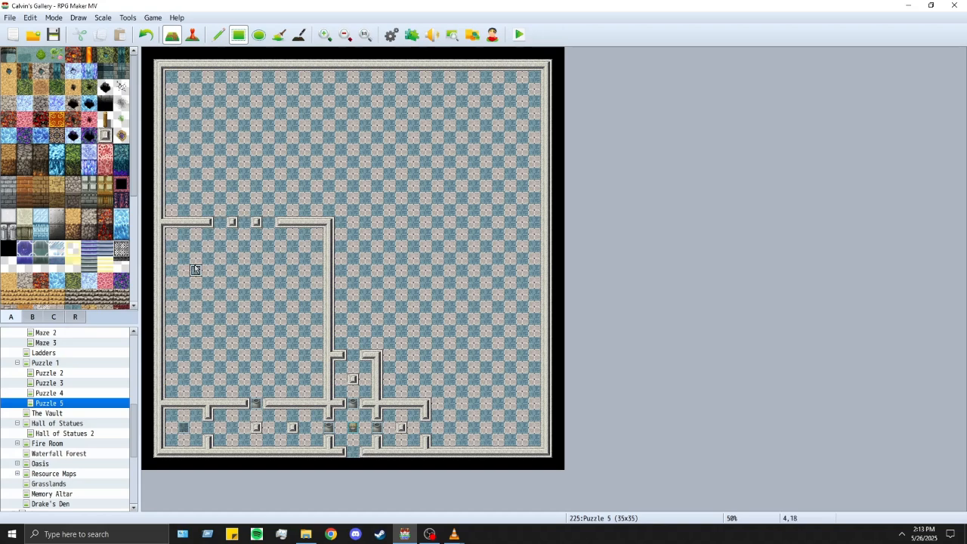
click(193, 35)
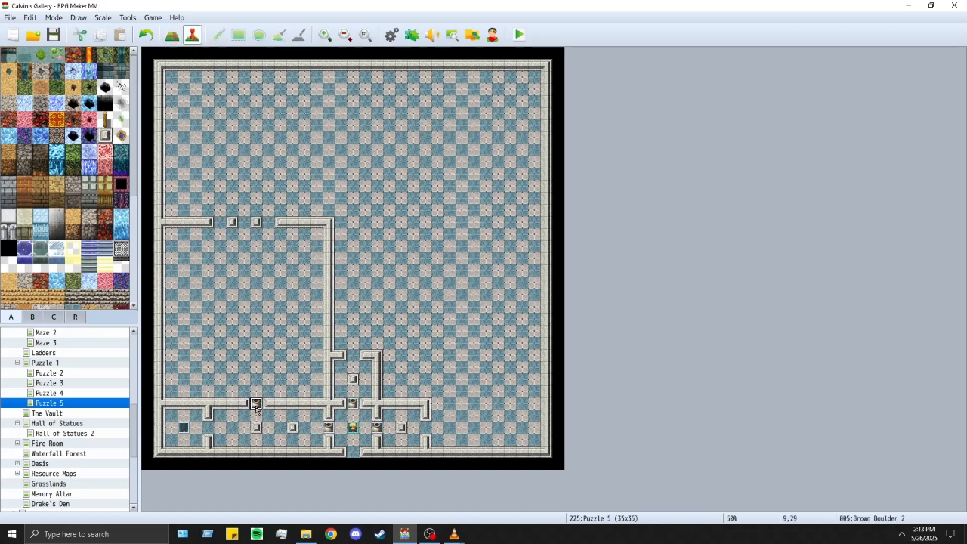
Step: Paste three copies of the pot event along the row 14 wall and arrange them at 4,14, 8,14 and 12,14
click(277, 221)
key(ctrl+v)
click(220, 222)
key(ctrl+v)
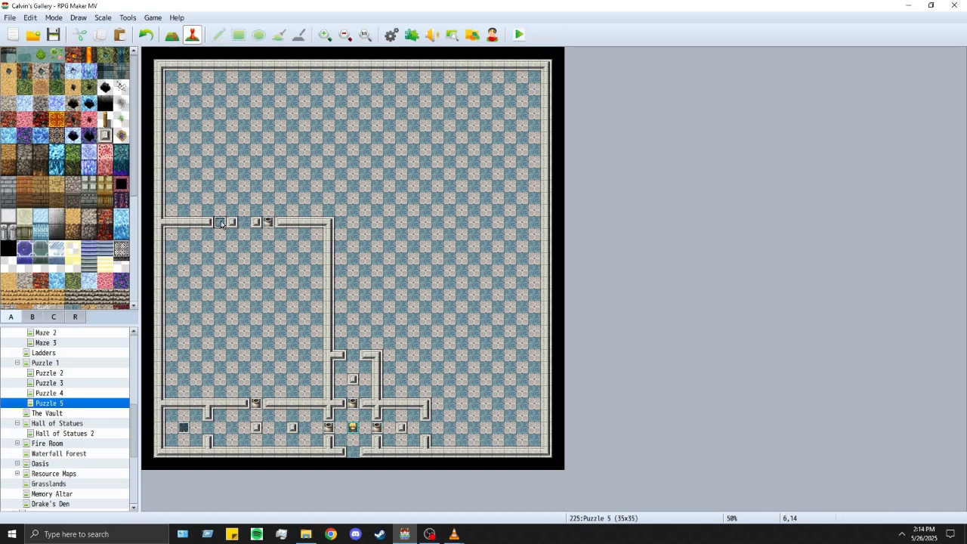
click(305, 223)
key(ctrl+v)
click(182, 38)
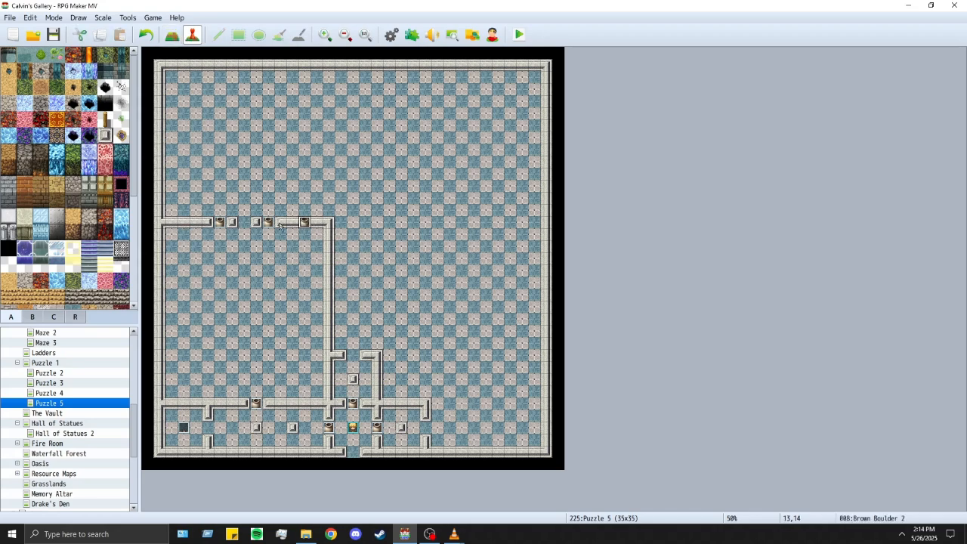
drag(305, 222, 195, 224)
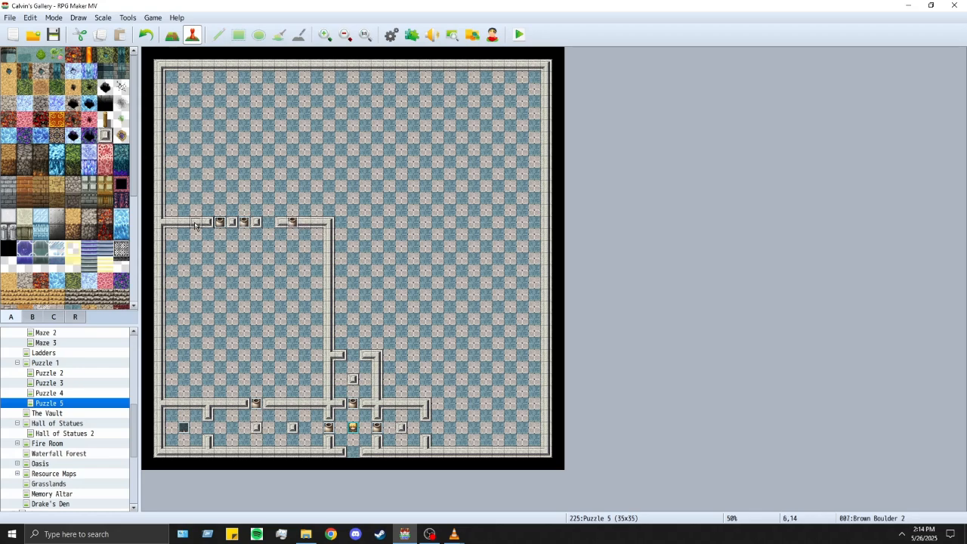
Step: Repaint the row 14 stone wall so its only openings are under the pots at 4,14, 8,14 and 12,14
click(172, 34)
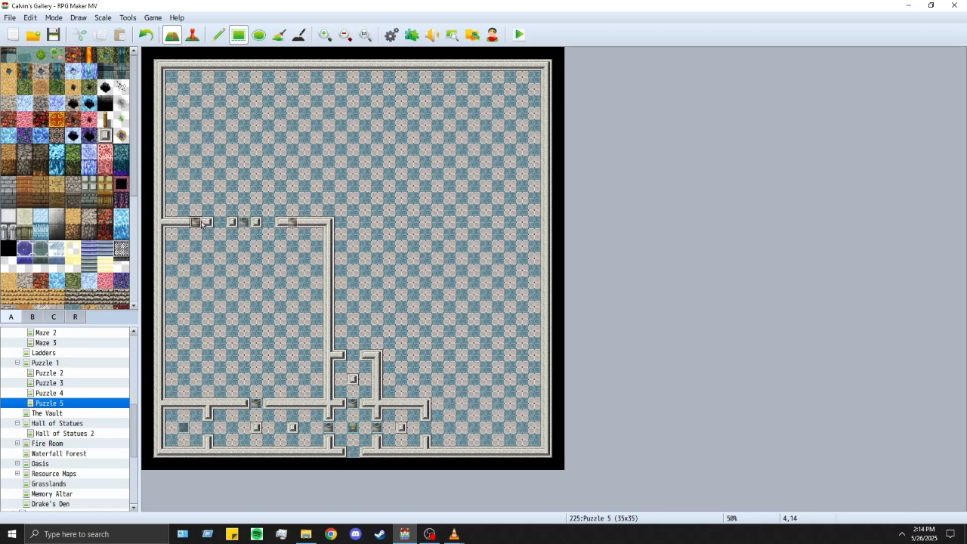
drag(218, 227, 280, 235)
click(295, 224)
click(197, 225)
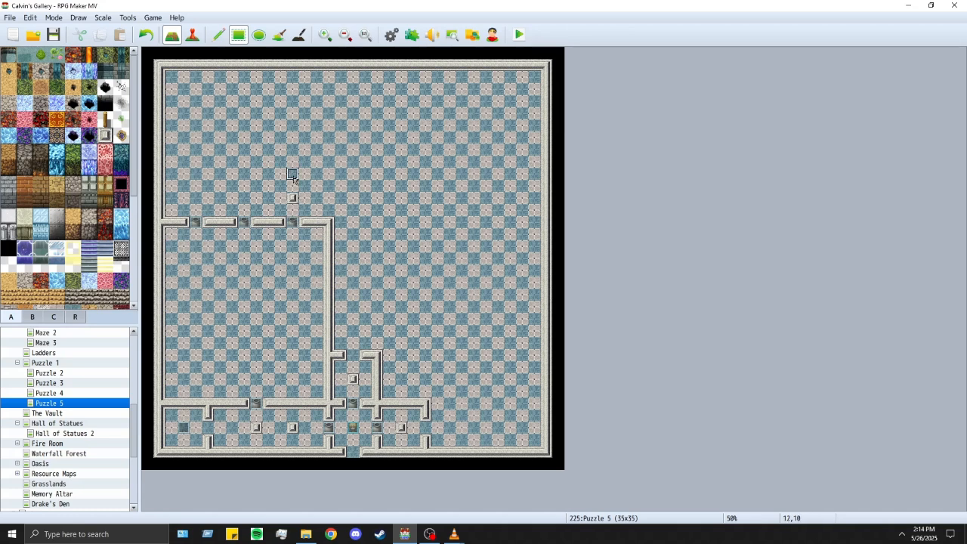
Step: Replace the stone block at 12,12 with one at 12,10 and refill the wall tile at 10,14
drag(293, 164, 293, 176)
key(ctrl+z)
key(ctrl+z)
click(270, 220)
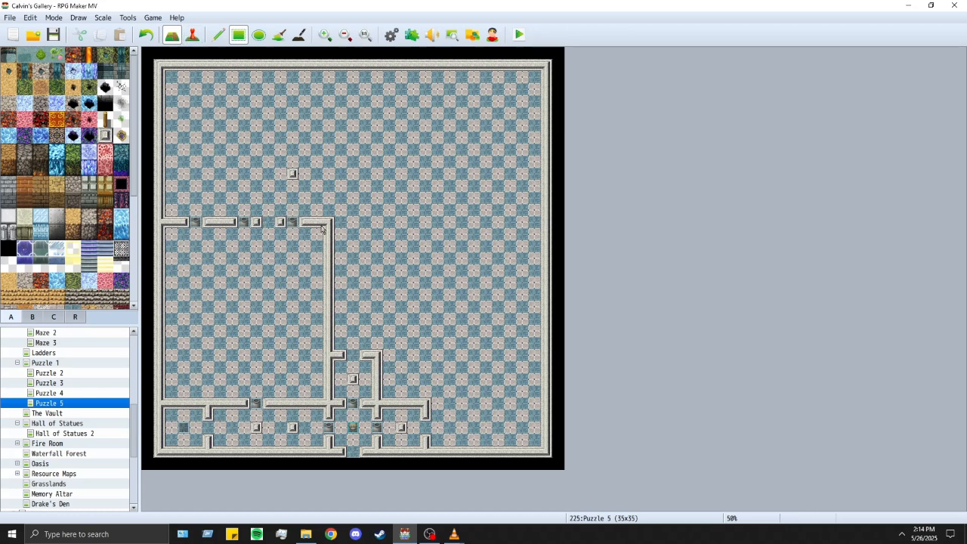
click(267, 219)
Step: Raise stone walls beside the pot at 12,14, covering 11,13 and 11,12 on one side and 13,13 on the other
ctrl+scroll(289, 219, up, 2)
scroll(497, 292, up, 1)
scroll(498, 294, up, 3)
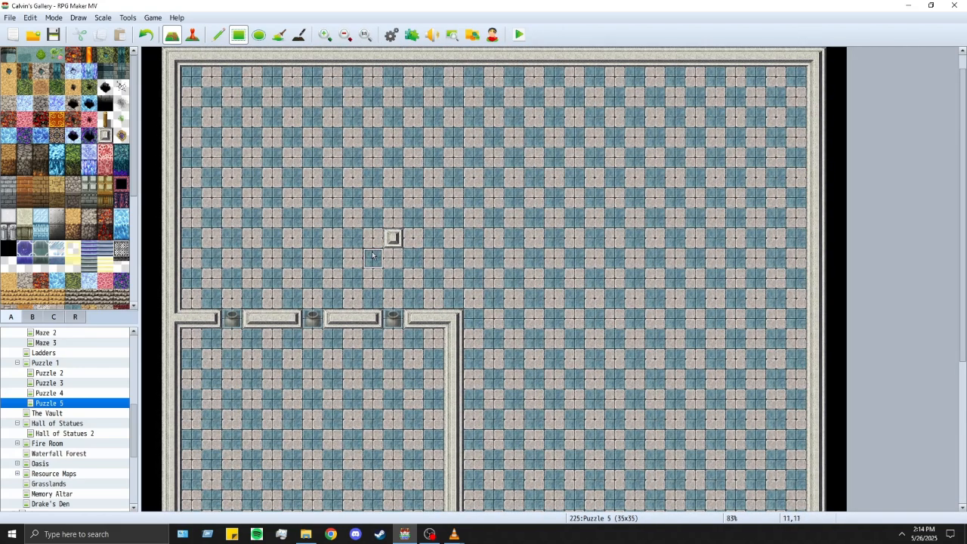
click(369, 295)
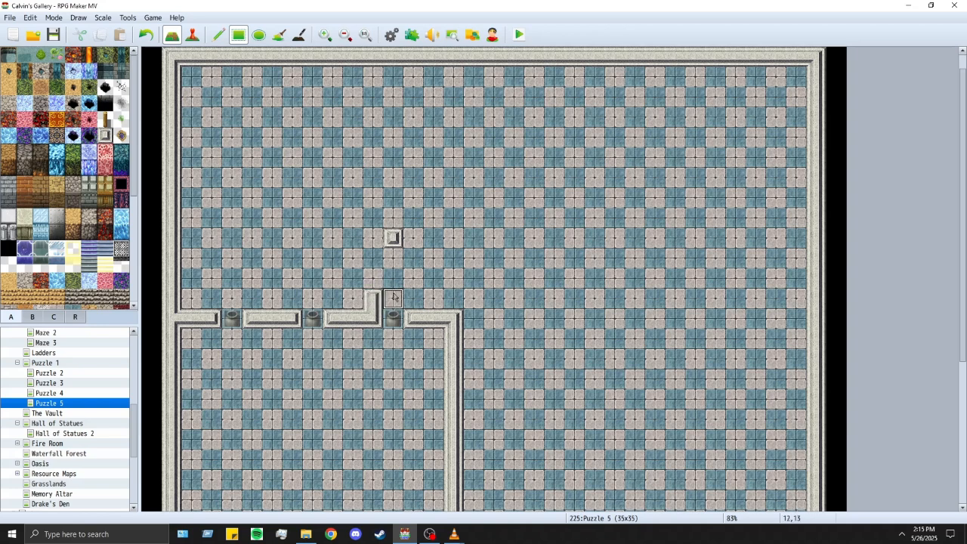
click(411, 298)
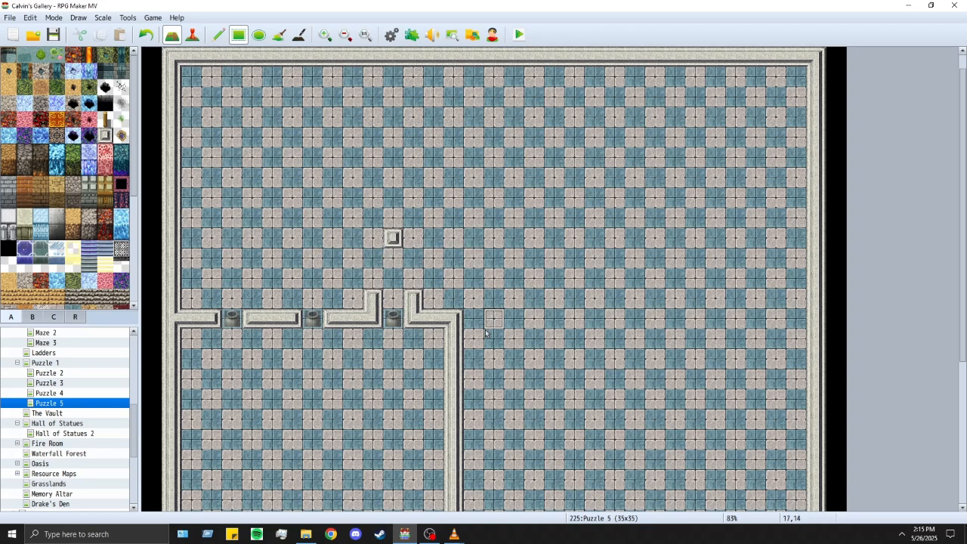
scroll(468, 332, down, 3)
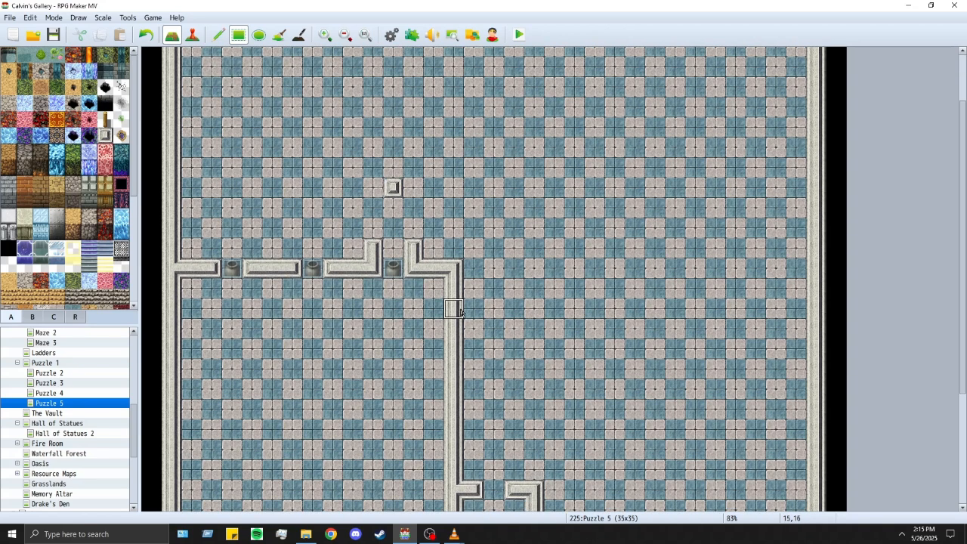
click(373, 231)
scroll(527, 291, down, 4)
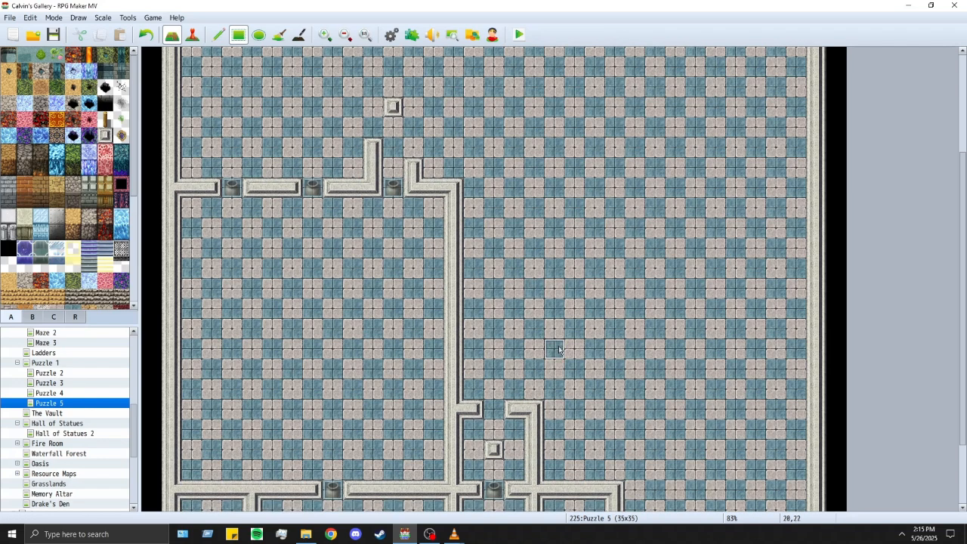
Step: Extend the block at 12,10 into a wall up to 12,2 and add a two-tile block at 10,10 and 10,11
scroll(547, 308, up, 5)
scroll(547, 308, up, 3)
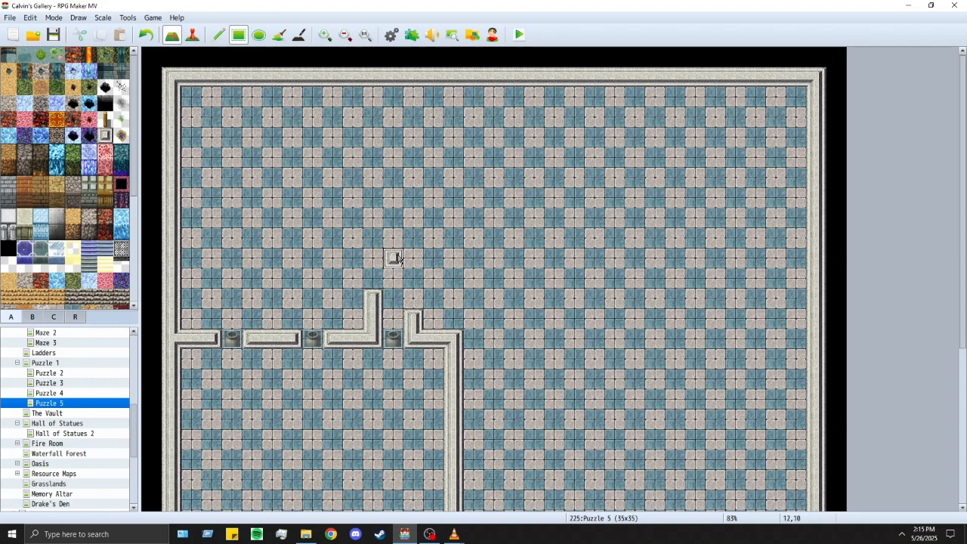
drag(391, 257, 390, 96)
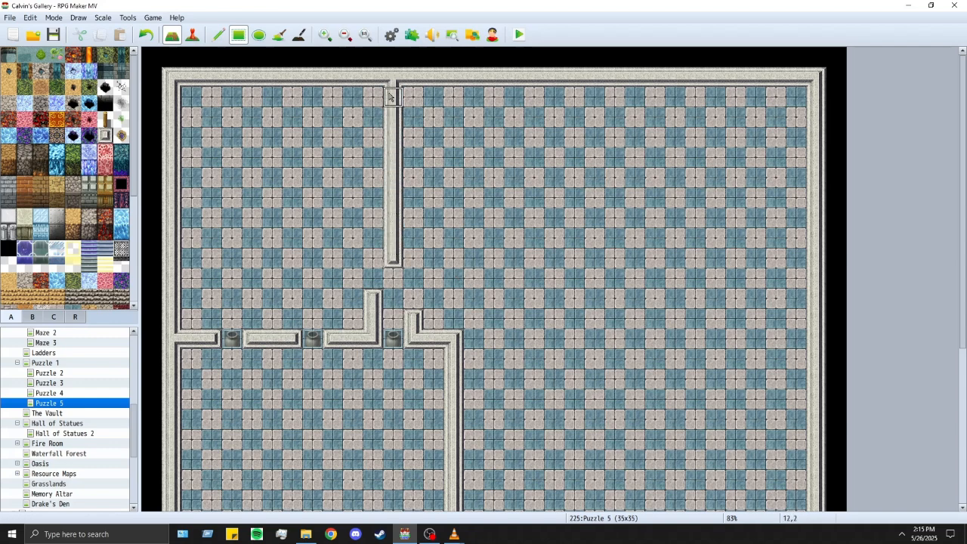
click(348, 285)
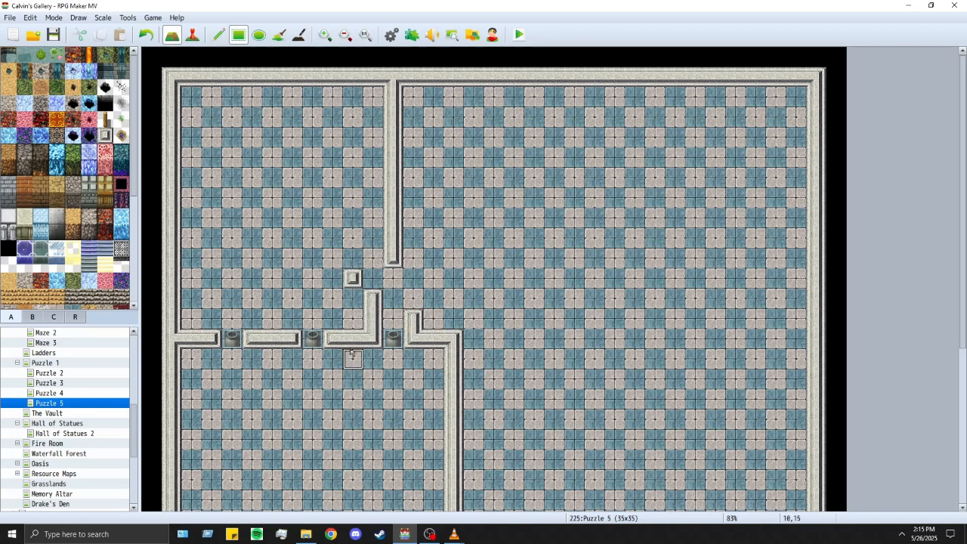
click(352, 264)
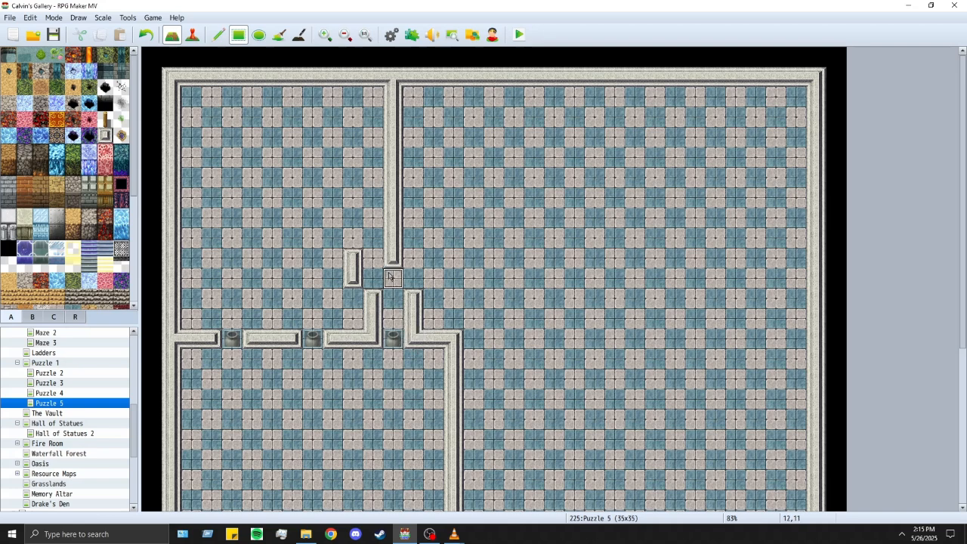
Step: Move the pot event from 12,14 to 12,11 and extend the passage's right wall up to 13,12
click(412, 301)
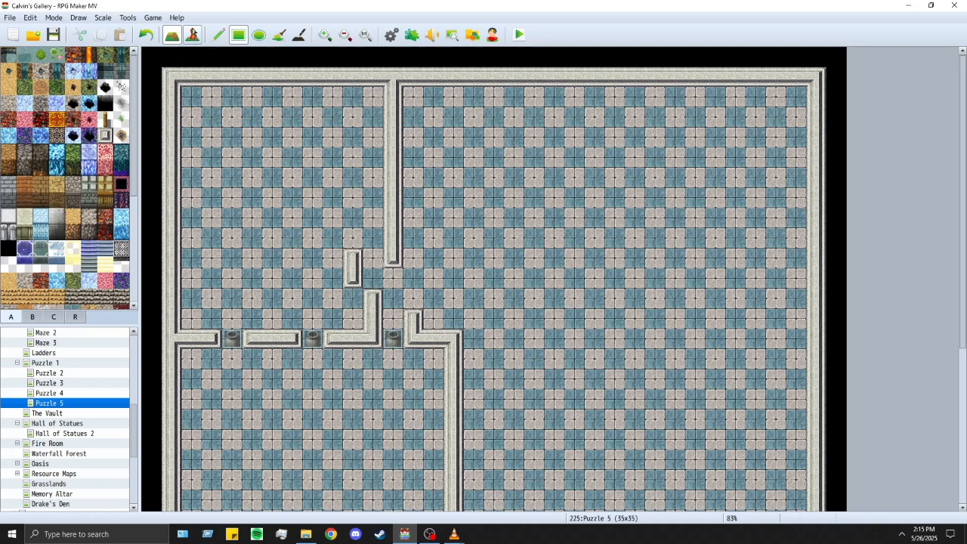
click(193, 34)
drag(393, 339, 392, 277)
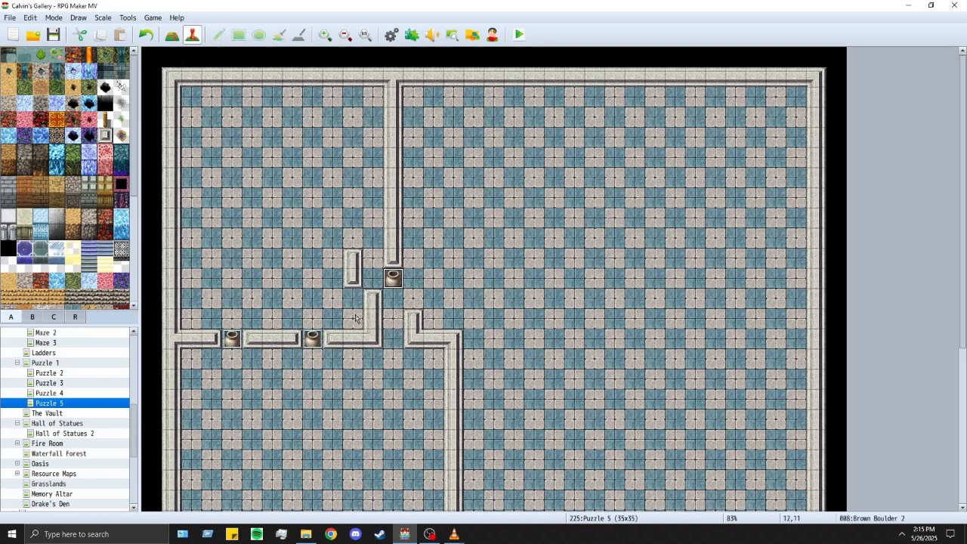
click(172, 34)
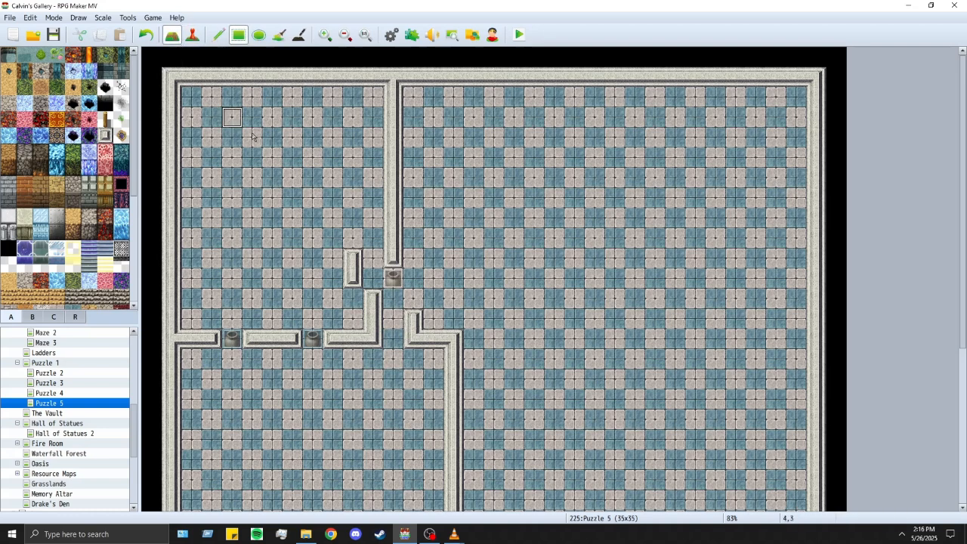
click(410, 308)
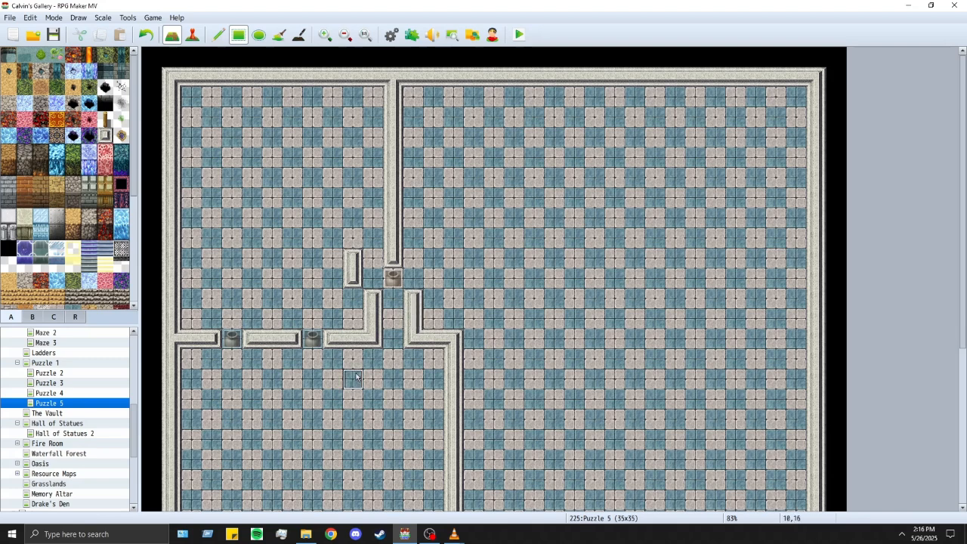
click(374, 324)
Step: Paint a wall from 4,12 through 6,12 to 6,13 and enclose a room below with walls along column 6 and row 19
click(232, 298)
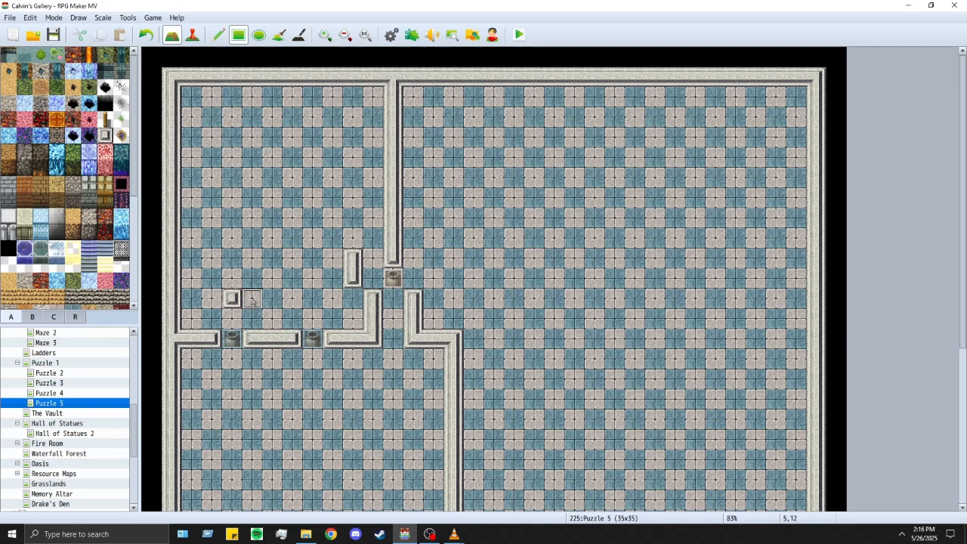
mouse_move(251, 299)
mouse_down()
mouse_move(270, 299)
mouse_move(271, 318)
mouse_up()
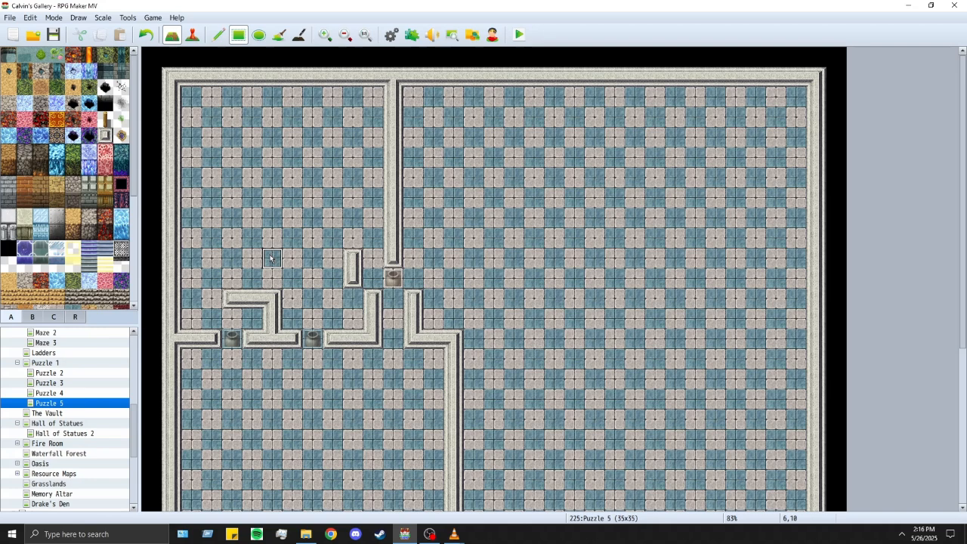
scroll(270, 258, down, 5)
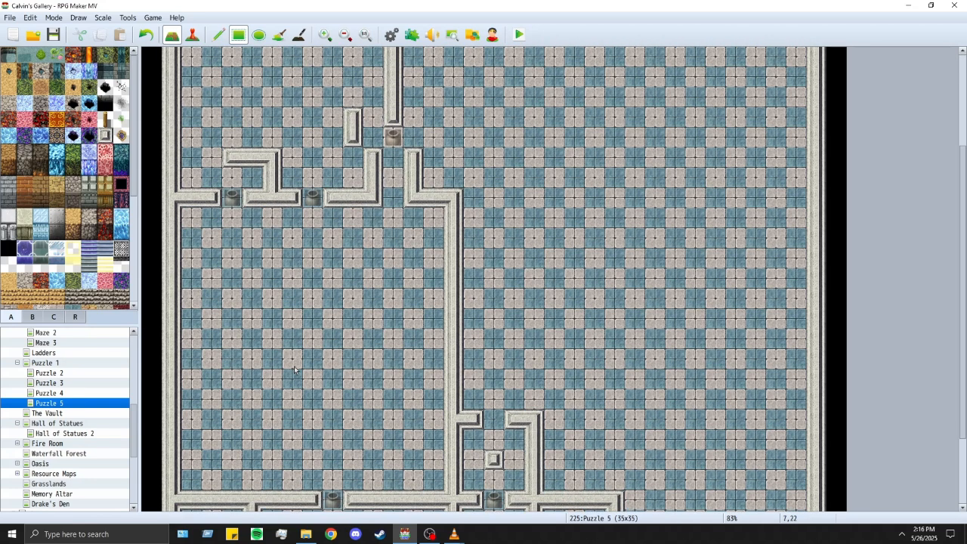
scroll(295, 370, down, 2)
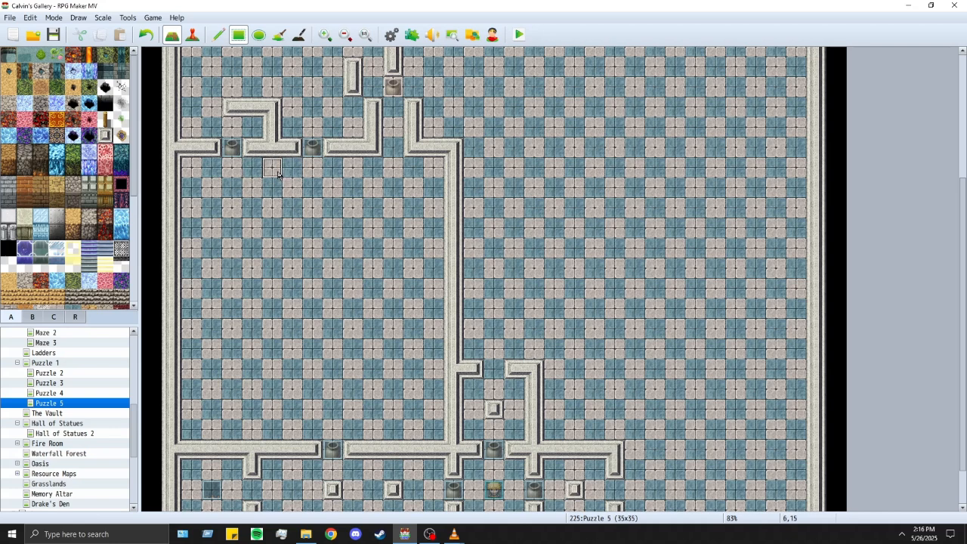
mouse_move(275, 172)
mouse_down()
mouse_move(272, 253)
mouse_move(194, 255)
mouse_up()
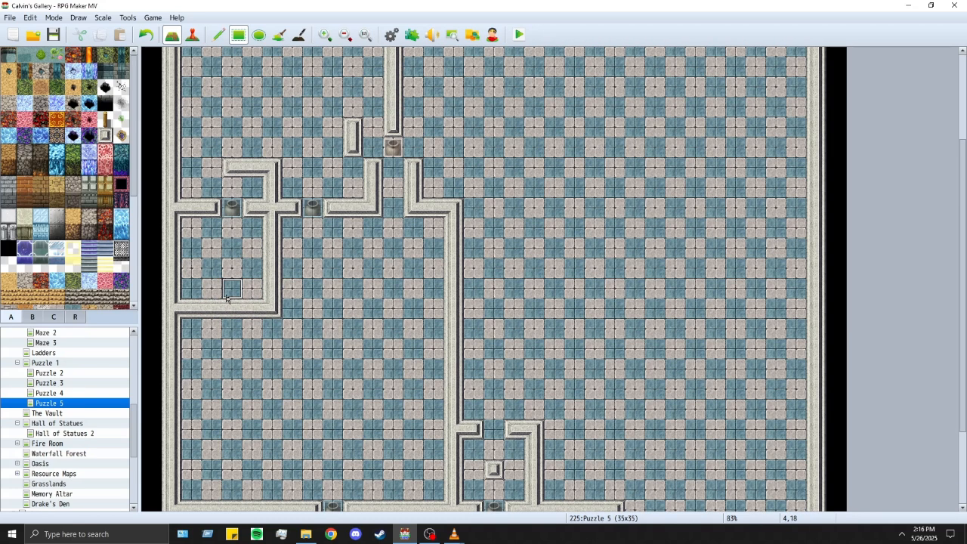
scroll(227, 285, up, 1)
Step: Clear the wall tiles at 5,12, 6,12 and 6,13, leaving a single stone block at 4,12
click(253, 187)
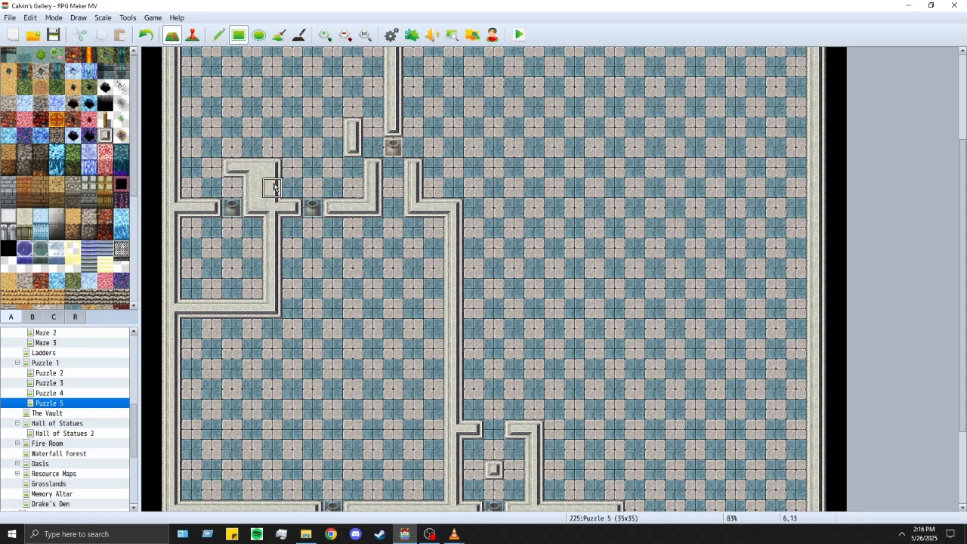
mouse_move(274, 187)
mouse_down()
mouse_move(293, 188)
mouse_move(253, 167)
mouse_move(272, 168)
mouse_move(260, 154)
mouse_move(249, 200)
mouse_up()
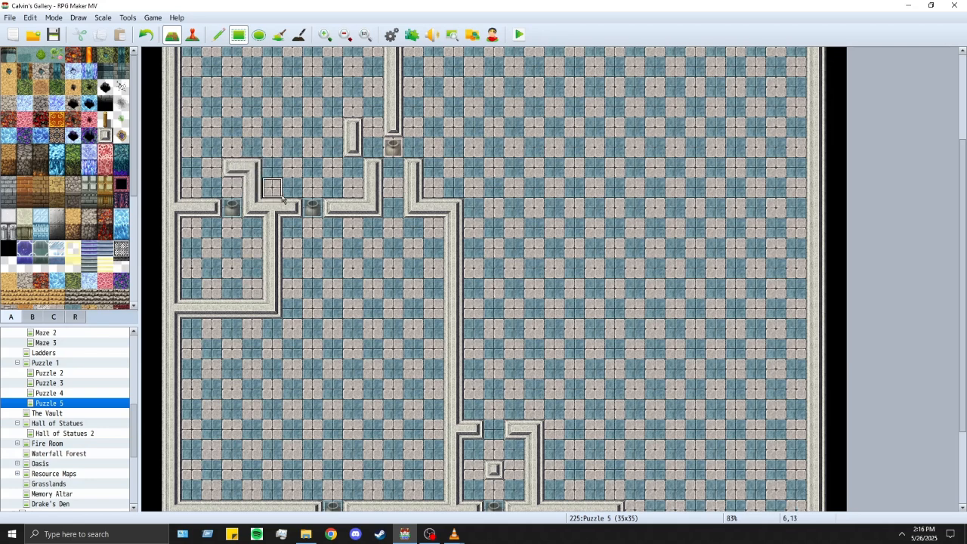
right_click(274, 185)
click(252, 187)
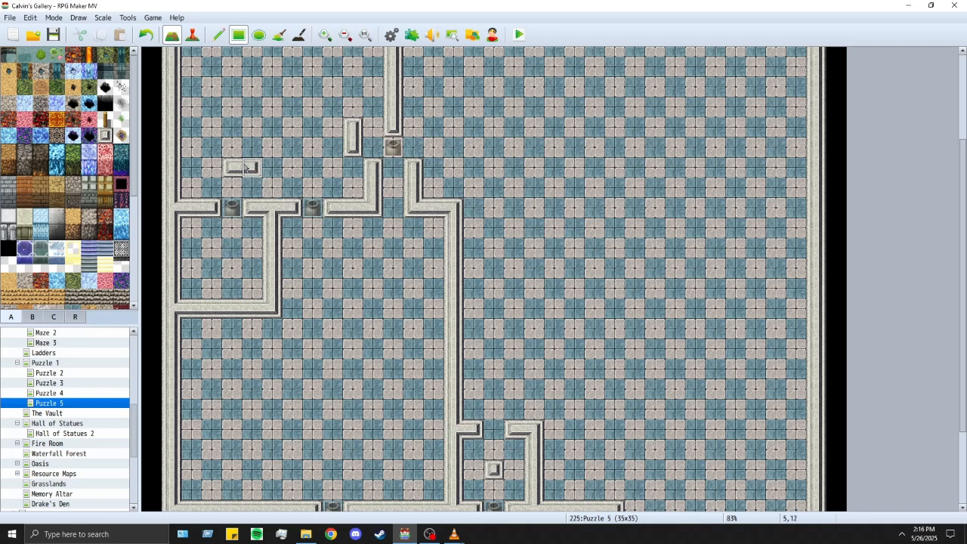
click(253, 177)
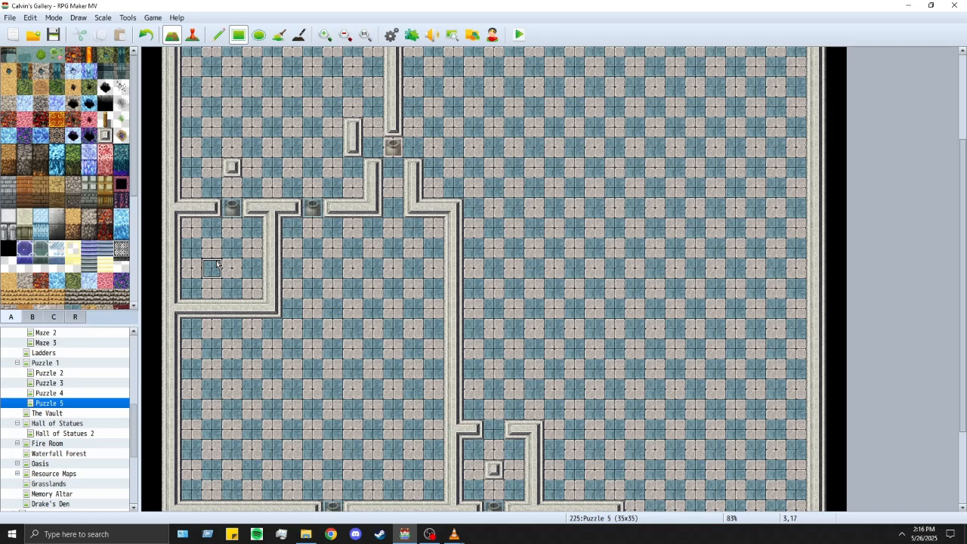
Step: Review the wall, block and pot layout between the upper rooms and the bottom entrance
scroll(390, 406, down, 3)
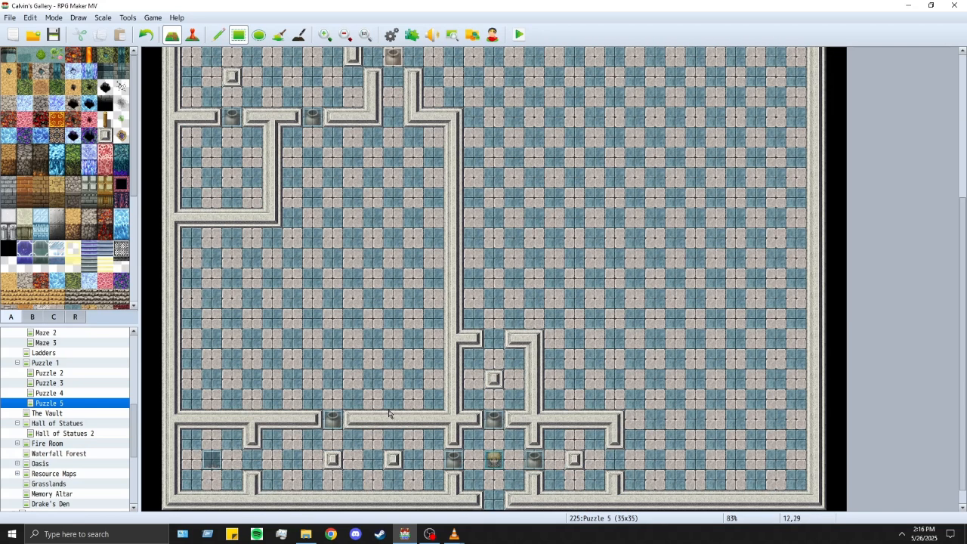
scroll(390, 405, up, 4)
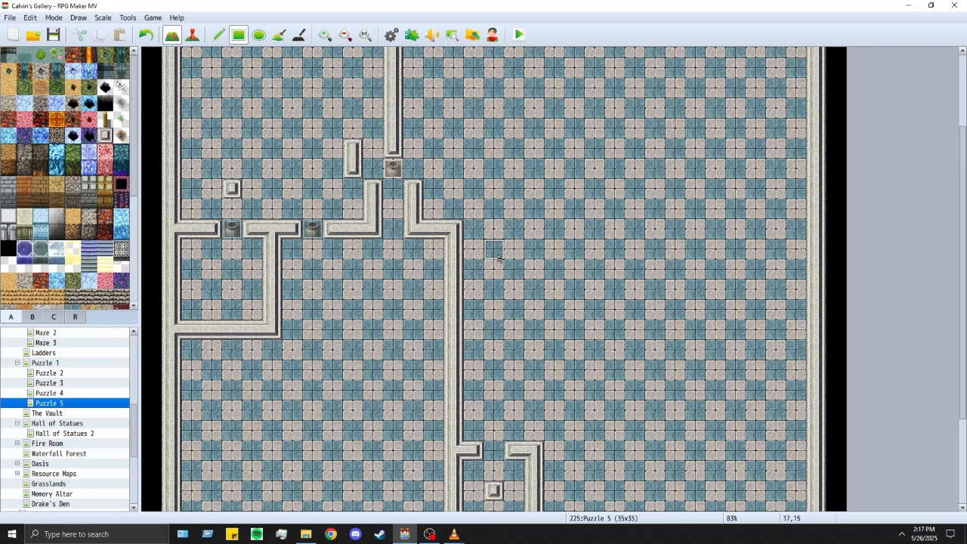
scroll(383, 284, down, 3)
scroll(292, 390, up, 2)
scroll(257, 355, down, 3)
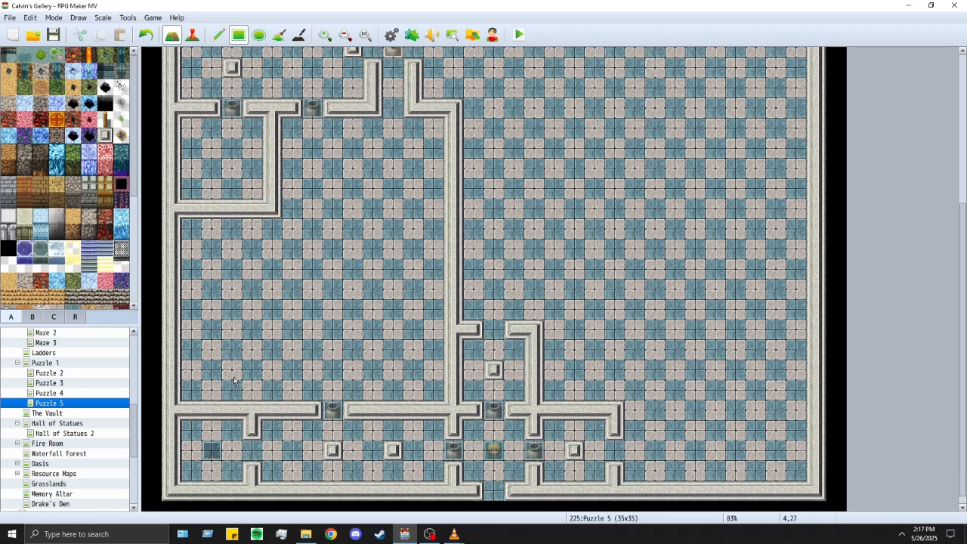
scroll(253, 355, up, 6)
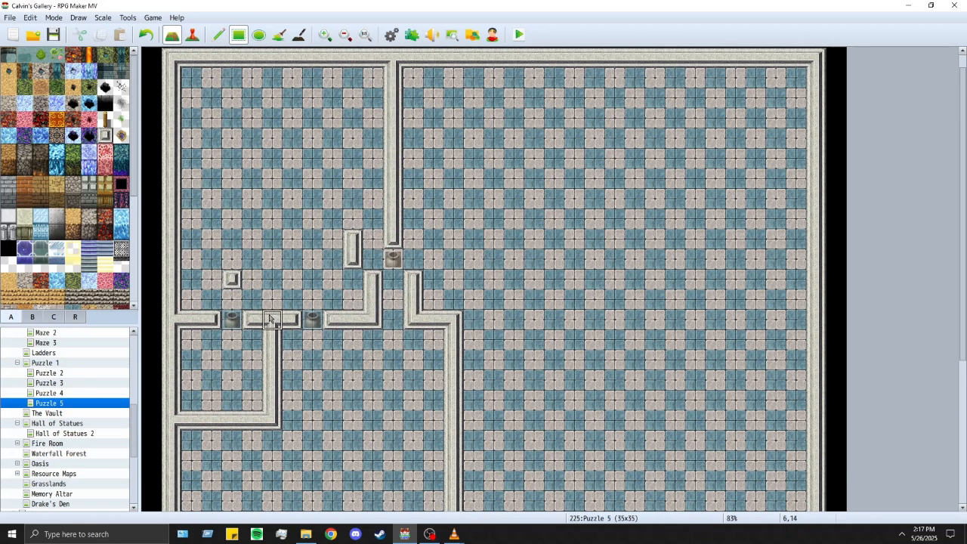
scroll(385, 406, down, 5)
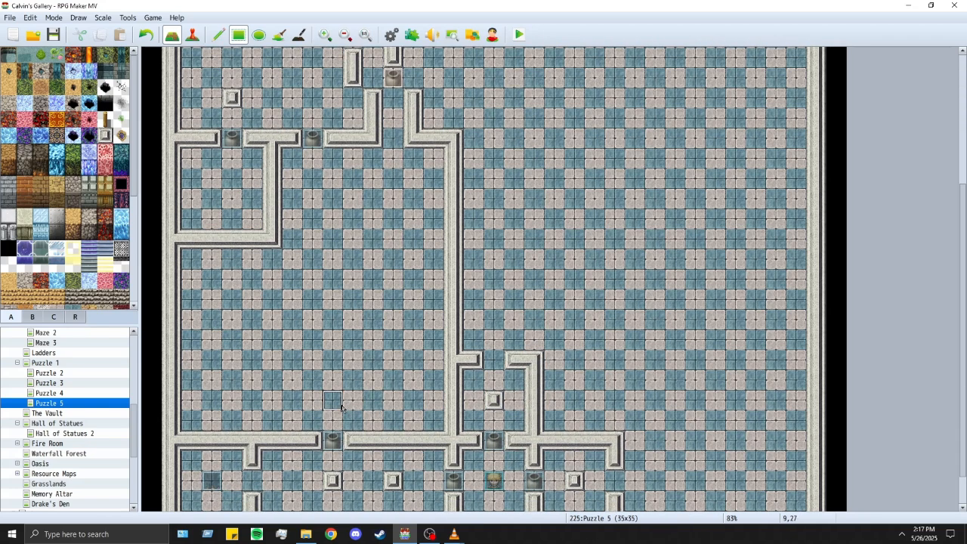
Step: Wall off a small room above the bottom-left chamber along column 5 and row 25, leaving an opening at 3,25
scroll(330, 452, down, 1)
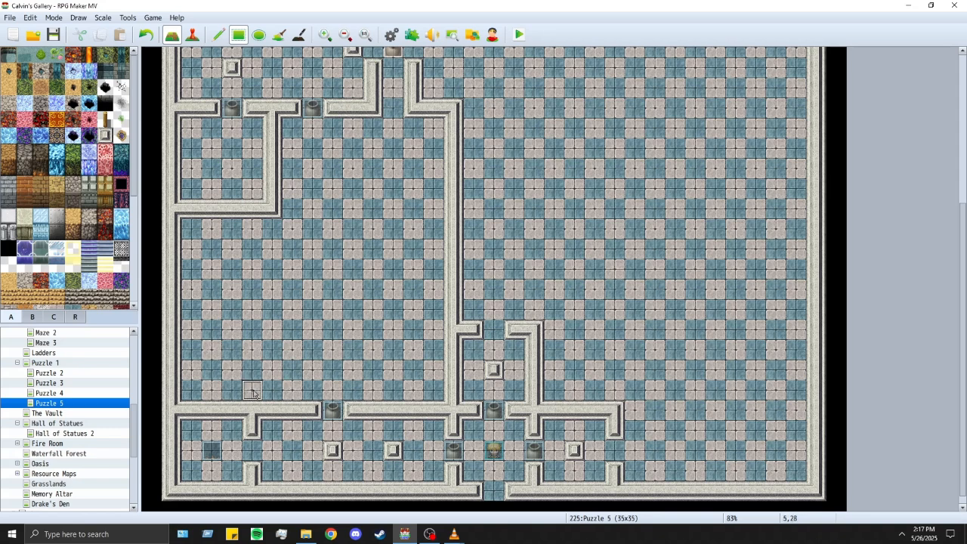
mouse_move(252, 349)
mouse_down()
mouse_move(252, 361)
mouse_move(252, 330)
mouse_move(231, 329)
mouse_up()
click(187, 329)
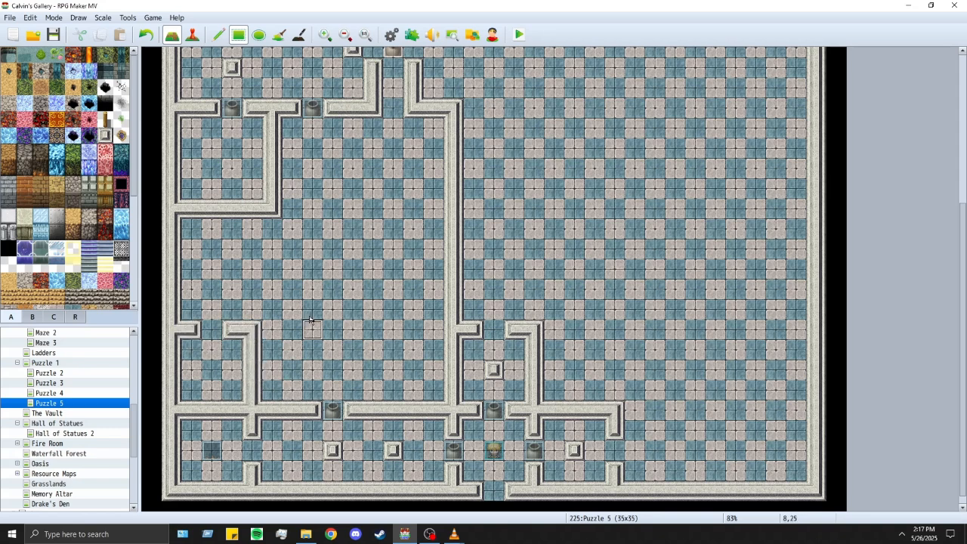
Step: Paste a copy of the pot event into the wall opening at 3,25 of the small room
click(193, 34)
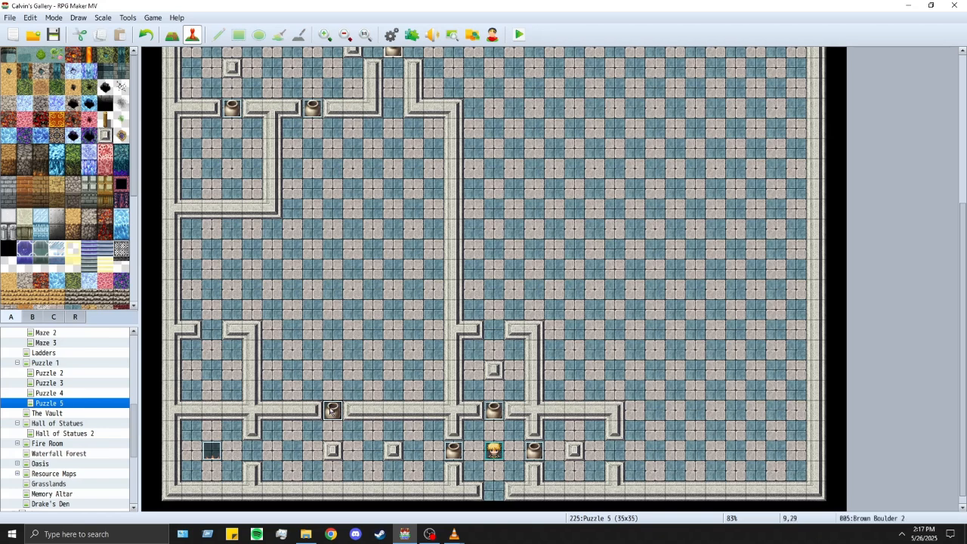
click(212, 332)
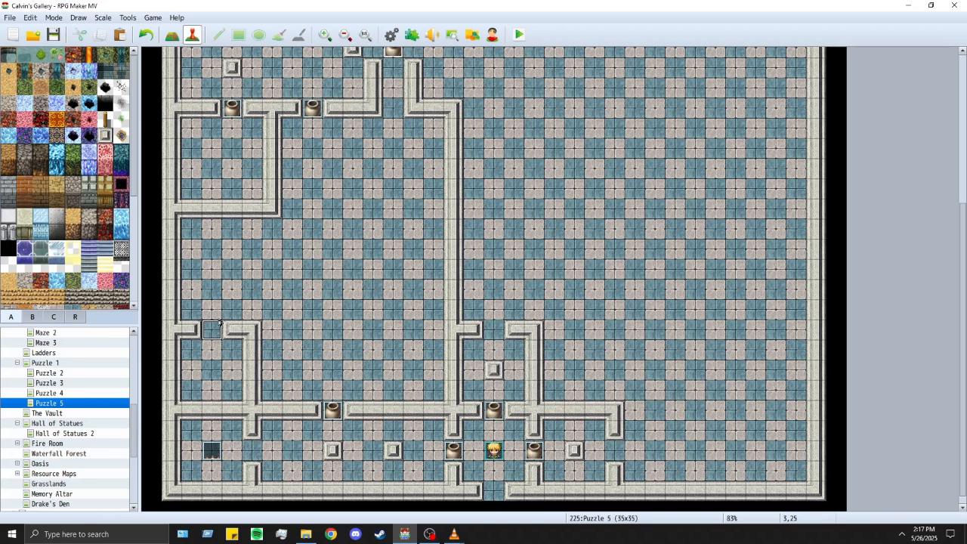
key(ctrl+v)
click(220, 375)
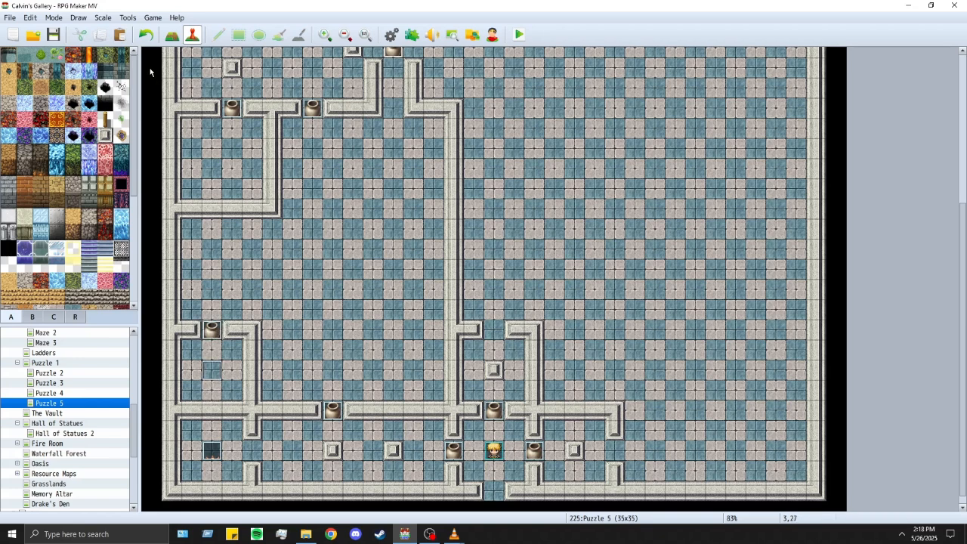
click(213, 331)
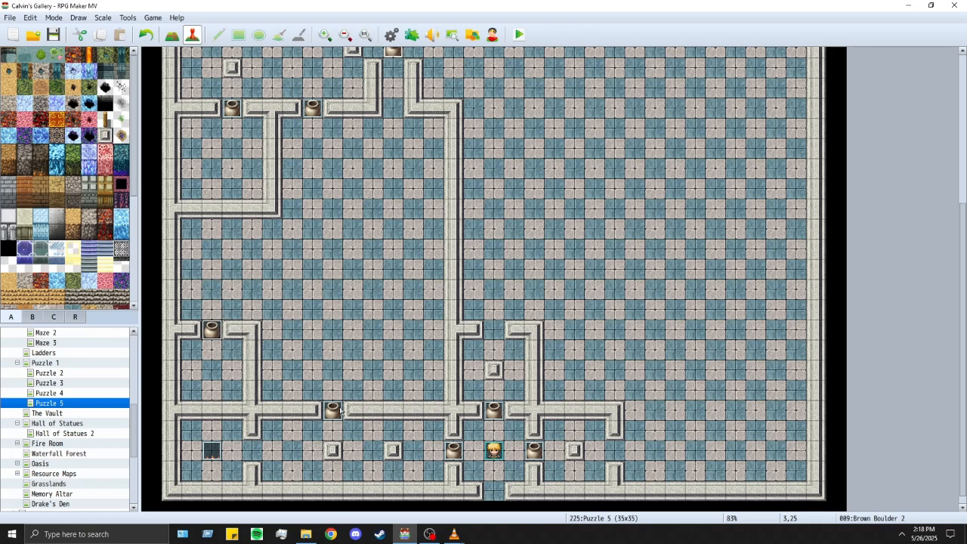
click(172, 34)
click(192, 34)
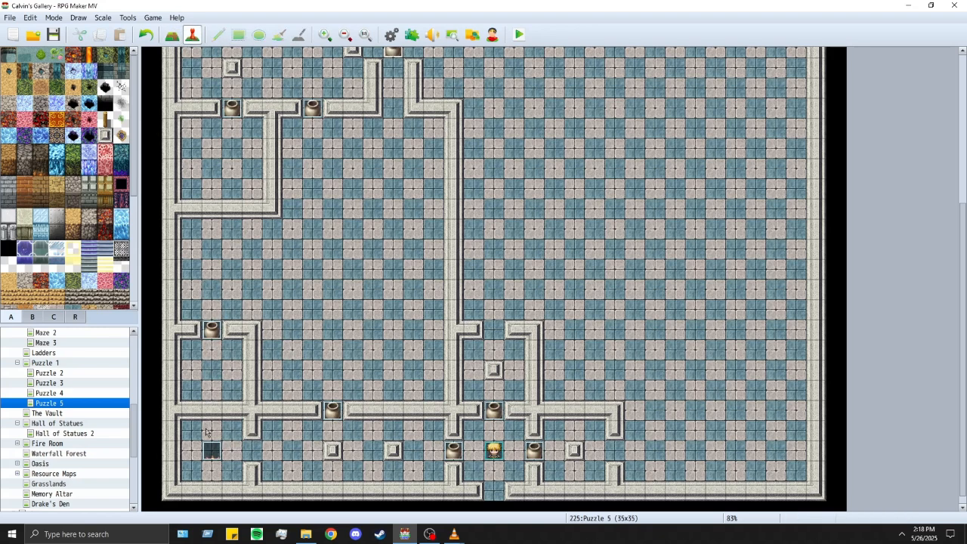
Step: Move the enemy event from 3,31 to 6,31 and set its autonomous movement type to Custom
click(213, 453)
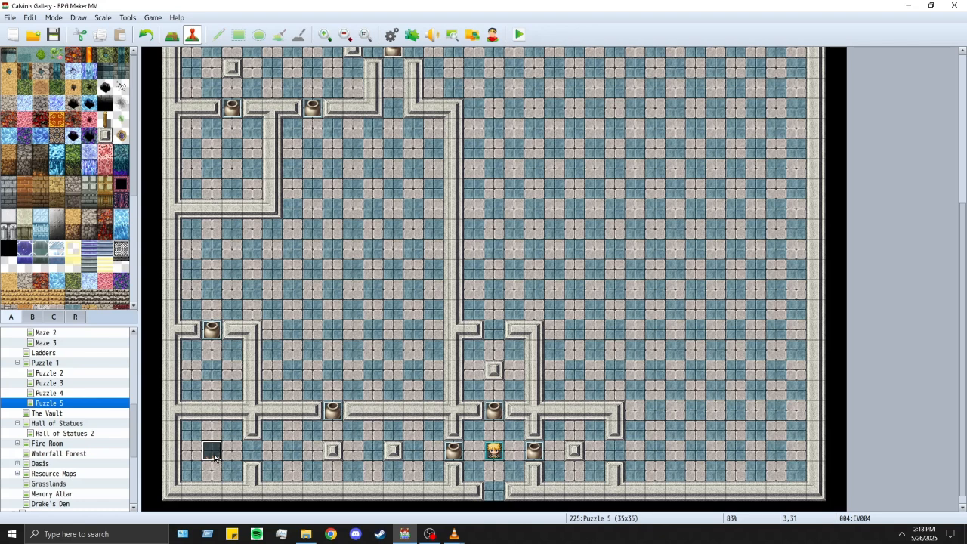
drag(209, 453, 270, 455)
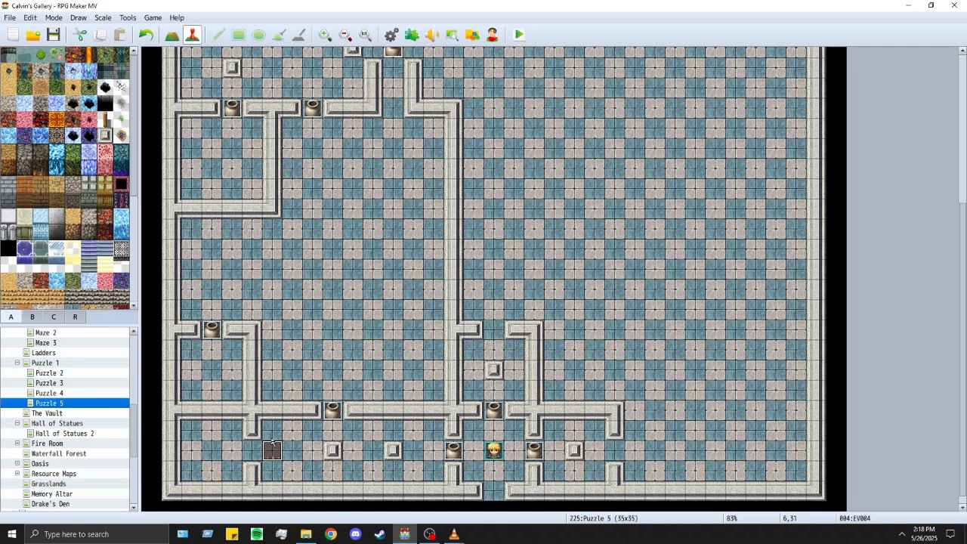
double_click(271, 452)
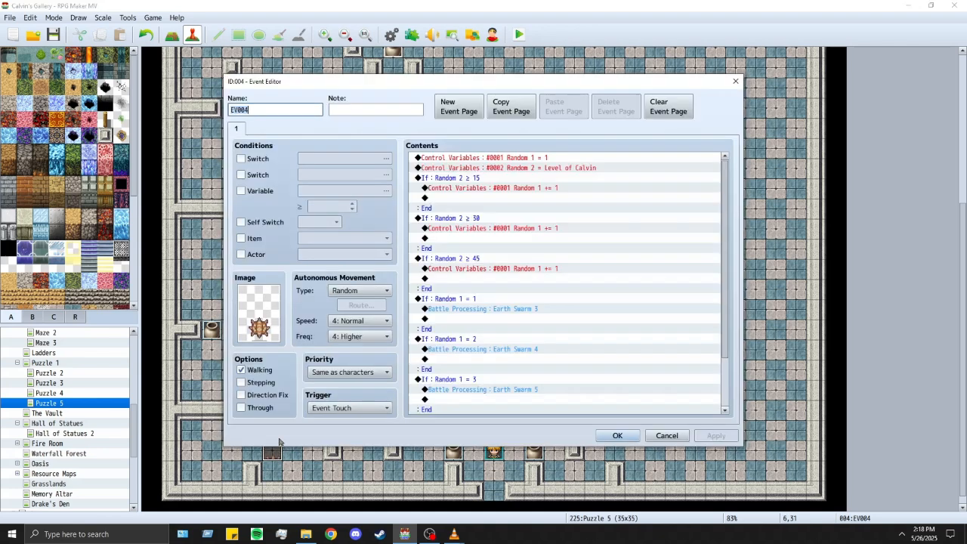
click(359, 290)
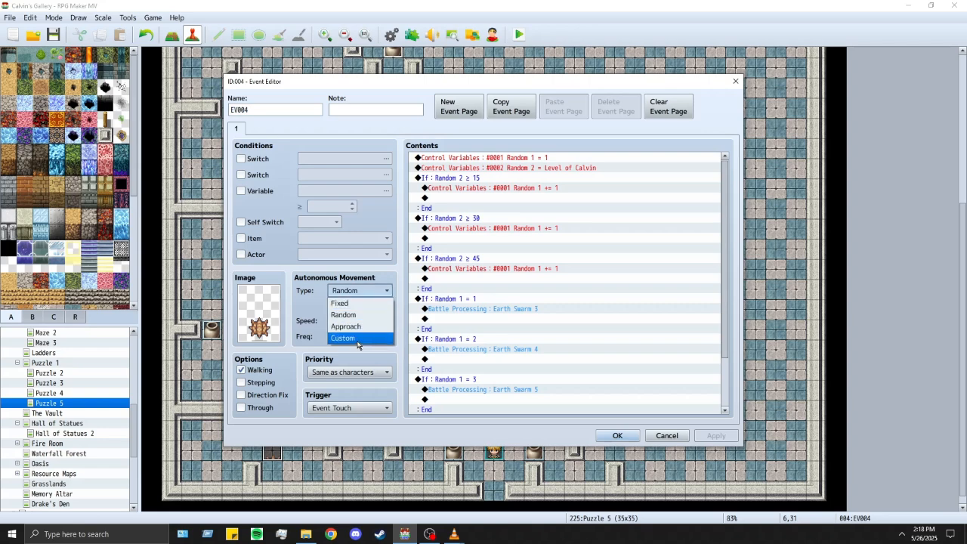
click(358, 338)
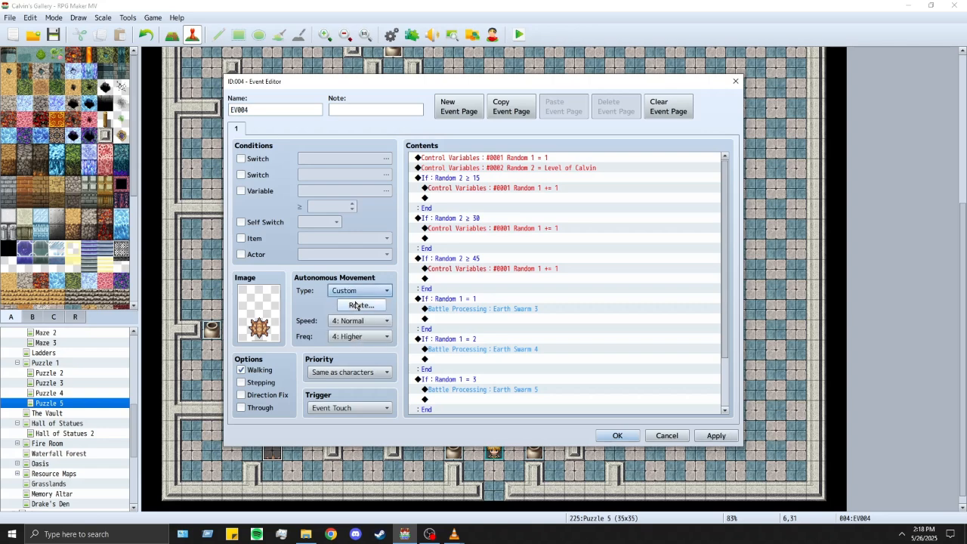
Step: Start the enemy event's repeating movement route with a Move Up command and save the event
click(357, 306)
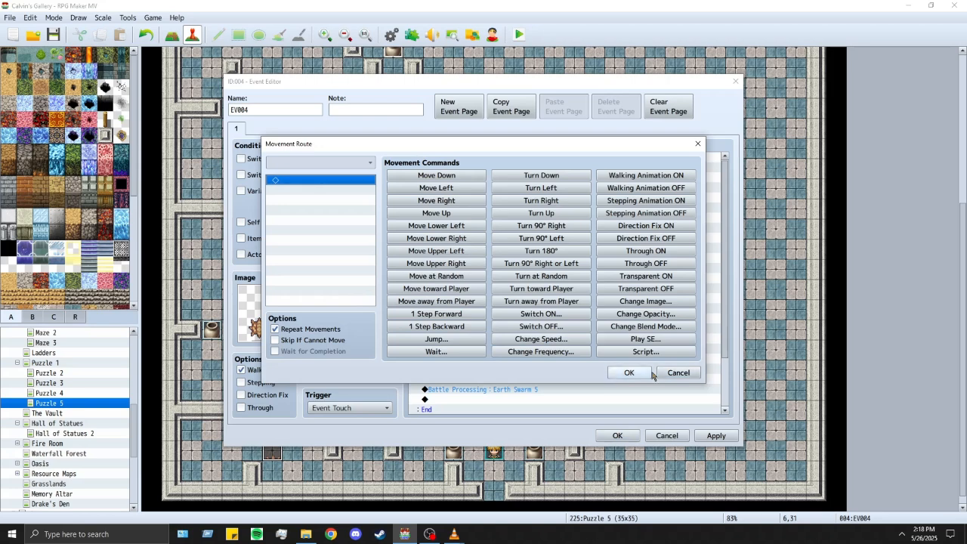
click(668, 374)
click(376, 291)
click(375, 291)
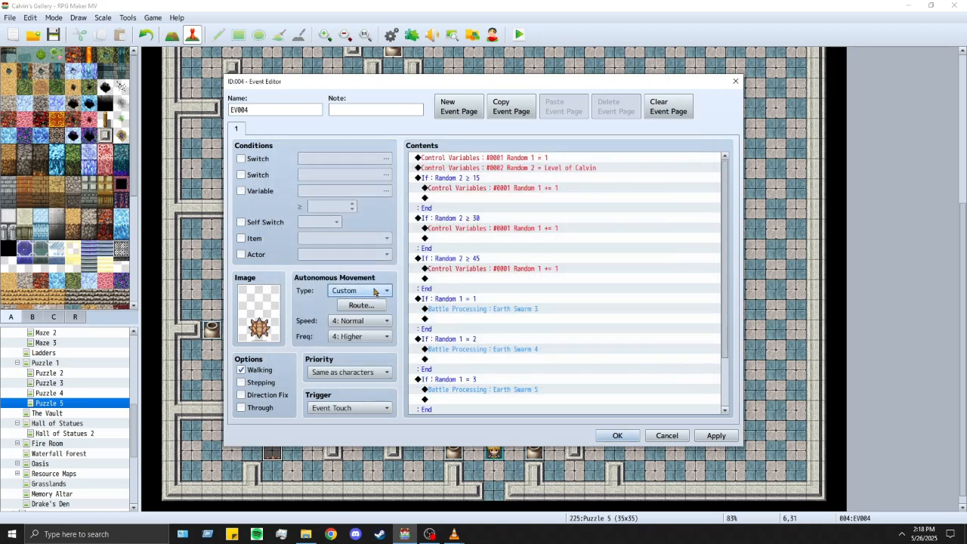
click(366, 306)
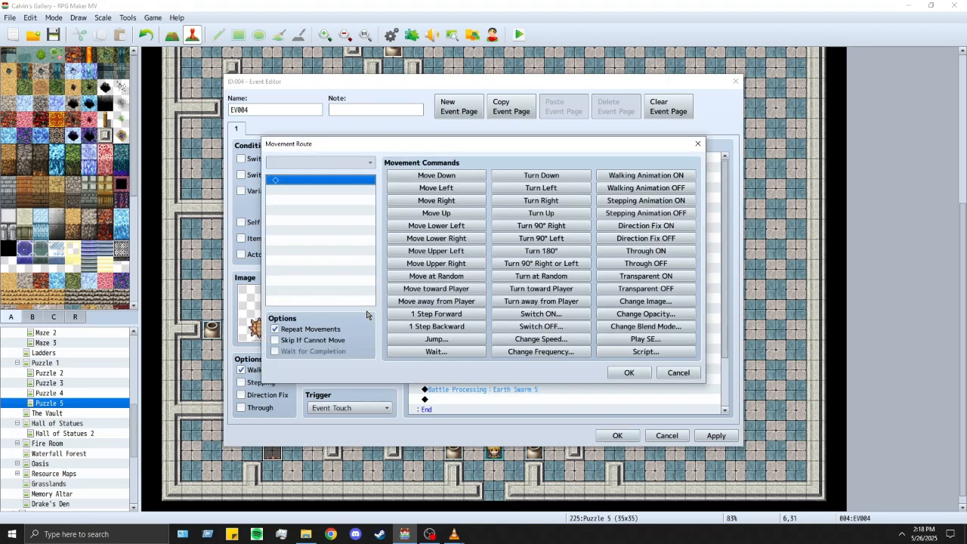
click(315, 341)
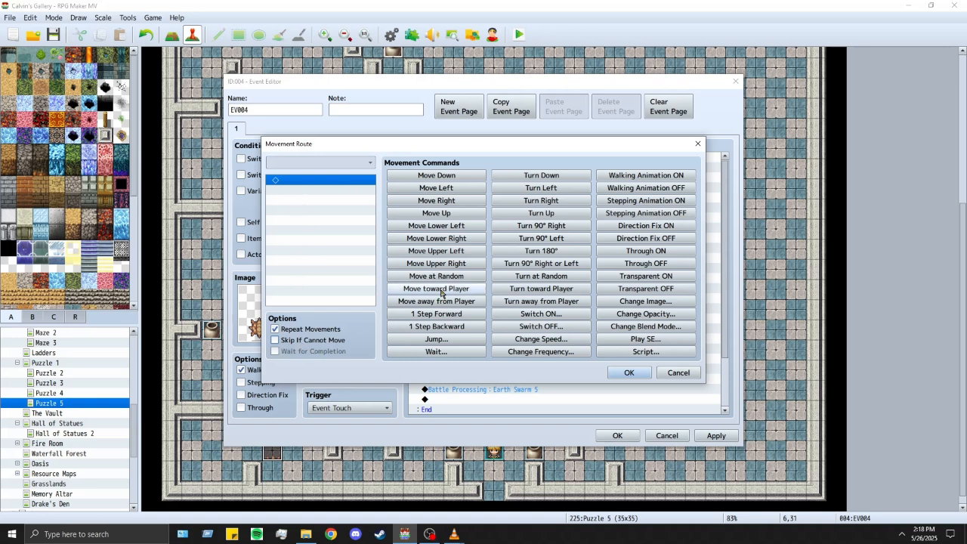
click(456, 214)
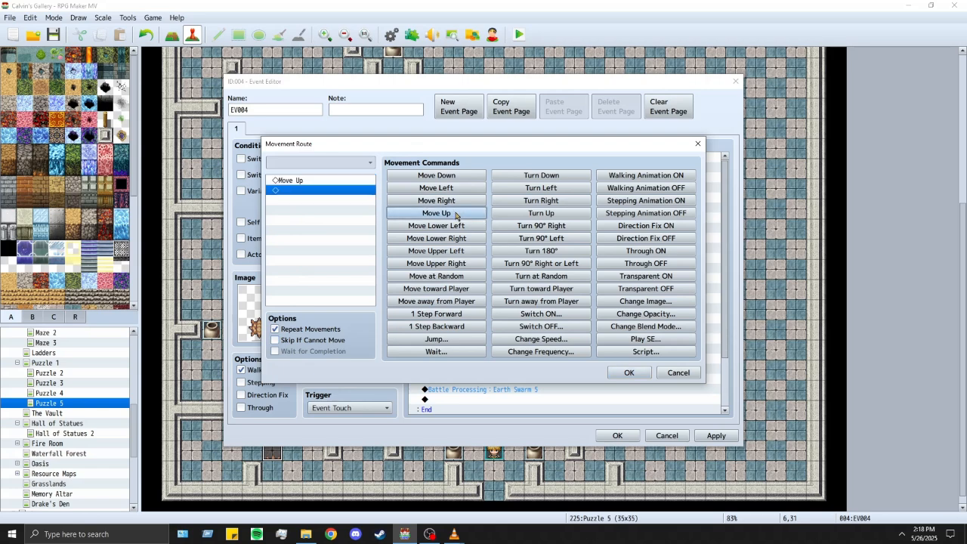
click(628, 372)
click(617, 435)
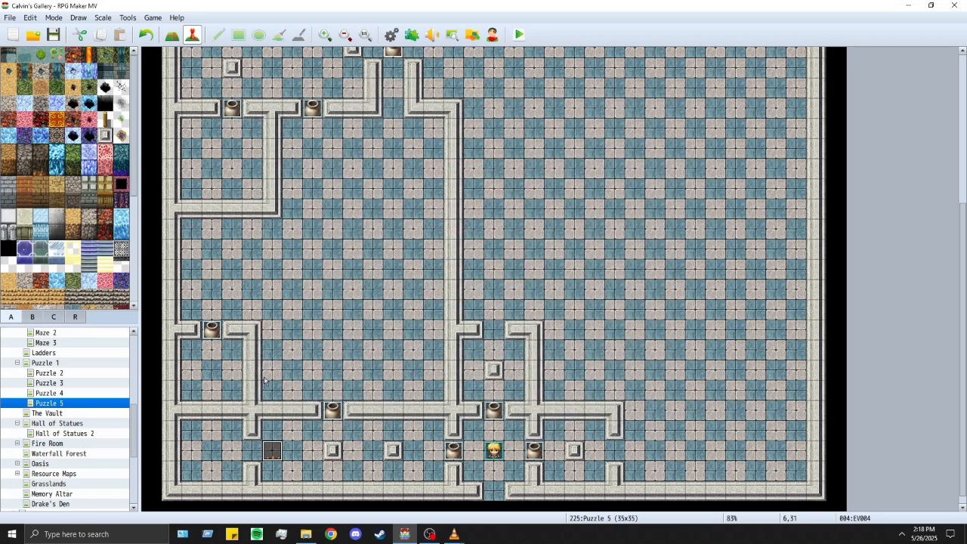
Step: Count the tiles eastward along row 30 from 6,30 to work out the length of the enemy's patrol
click(271, 434)
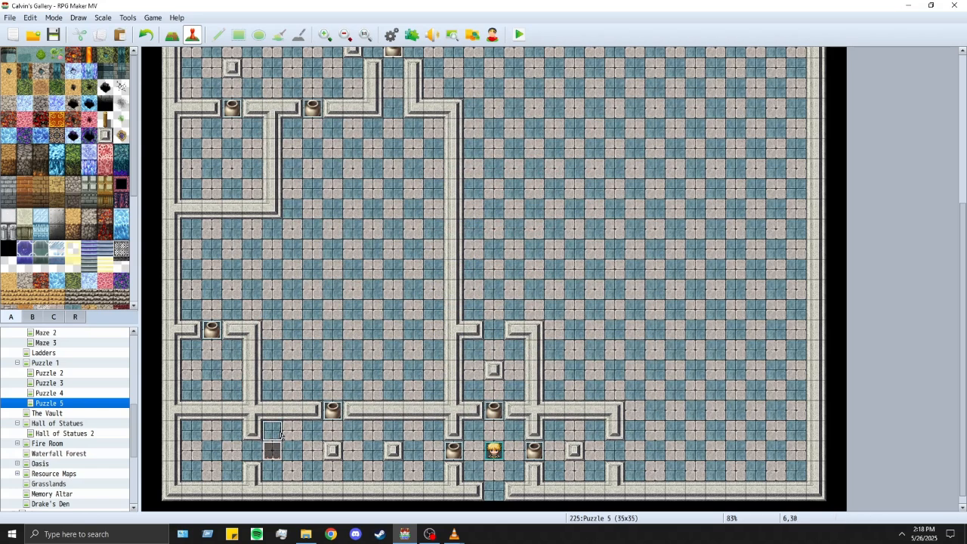
key(Right)
key(Right)
key(Right)
key(Right)
key(Right)
key(Right)
key(Right)
key(Right)
Step: Add eight Move Right commands to the movement route of the enemy event at 6,31
double_click(272, 448)
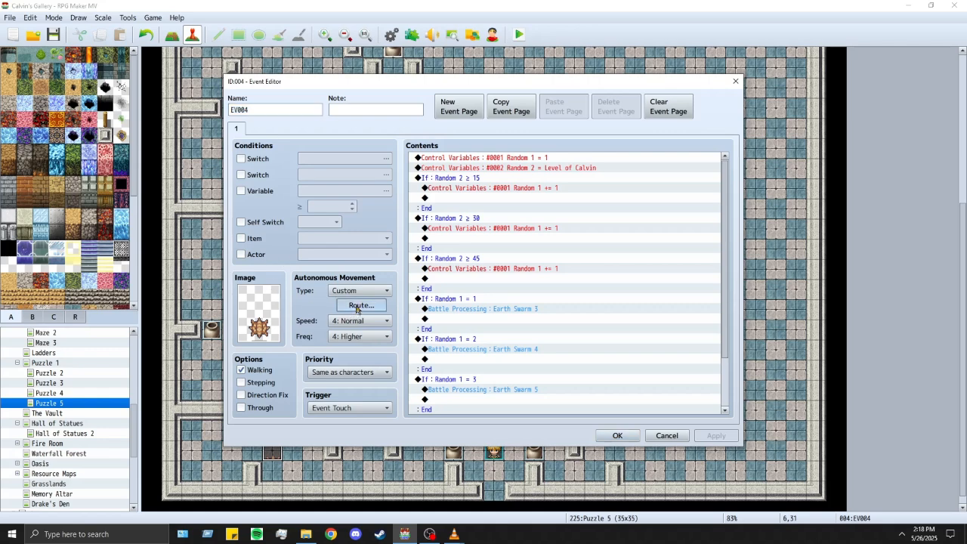
click(355, 305)
click(438, 200)
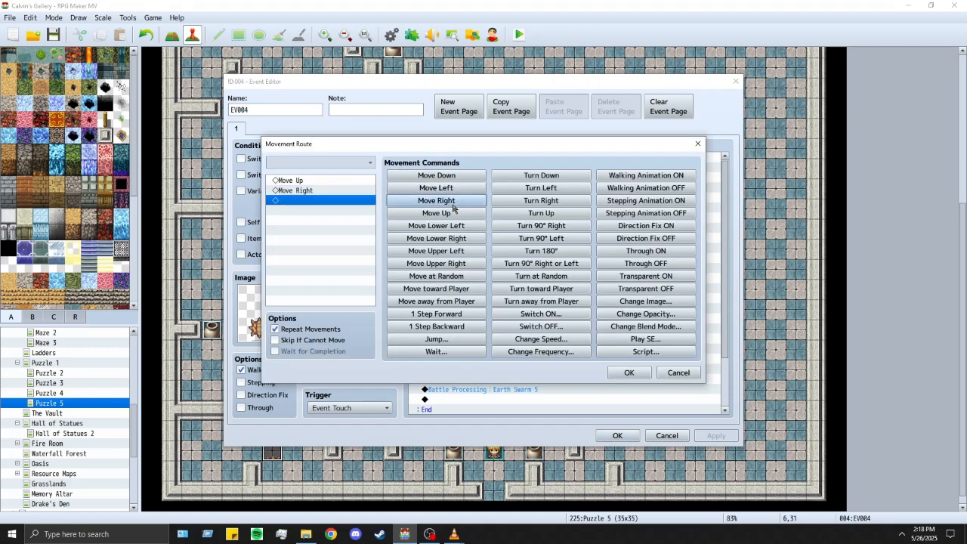
click(438, 201)
click(438, 200)
click(453, 203)
click(452, 202)
click(453, 202)
click(453, 202)
click(453, 202)
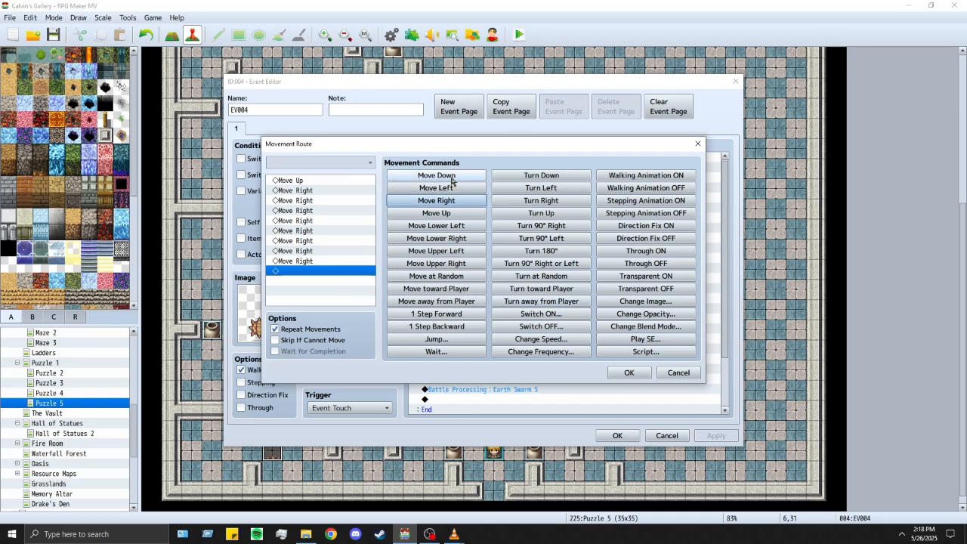
Step: Extend the enemy's route with two Move Down commands followed by eight Move Left commands
click(451, 181)
click(452, 182)
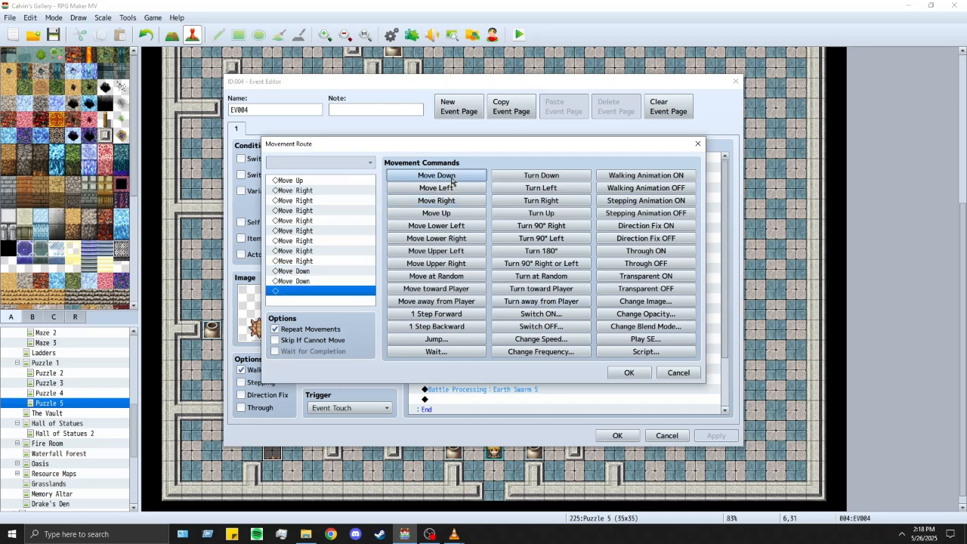
click(451, 188)
click(452, 188)
click(452, 188)
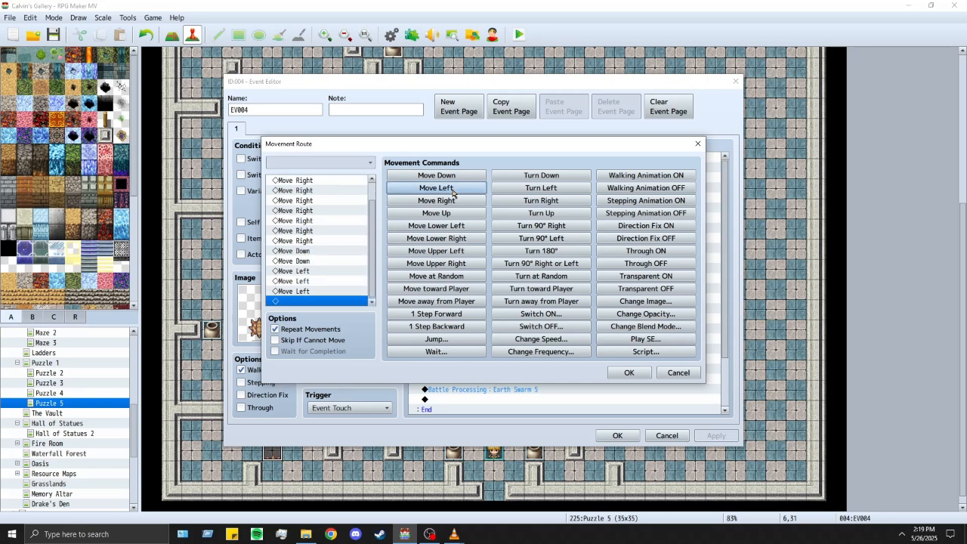
click(451, 188)
click(451, 188)
click(452, 188)
click(451, 188)
click(451, 190)
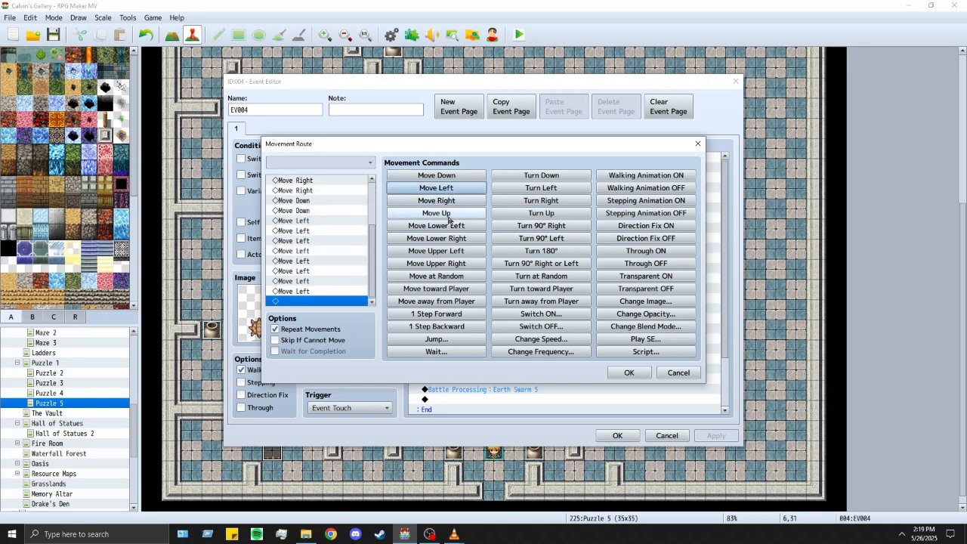
Step: Close the patrol loop with a single Move Up command at the end, checking the route and saving the enemy event
click(449, 215)
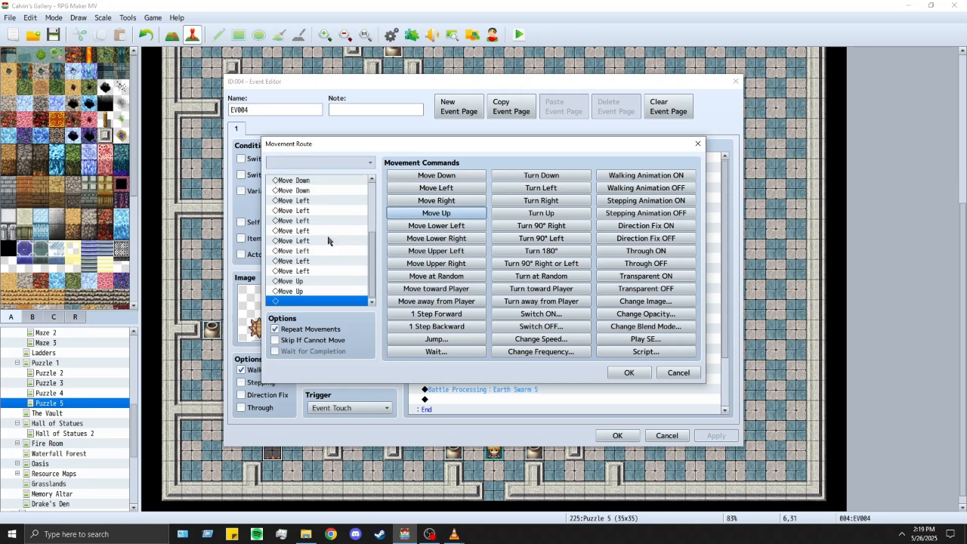
scroll(300, 263, up, 5)
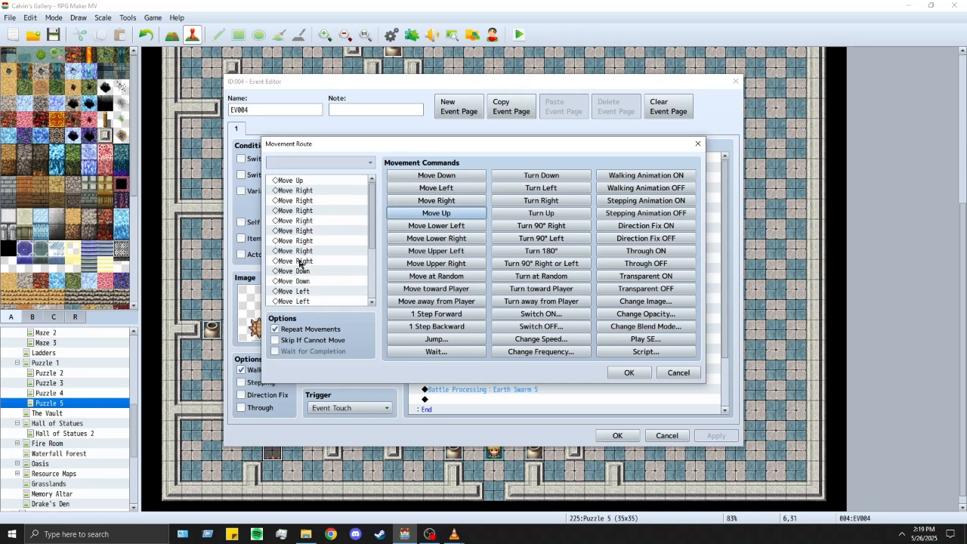
scroll(299, 263, down, 5)
click(314, 291)
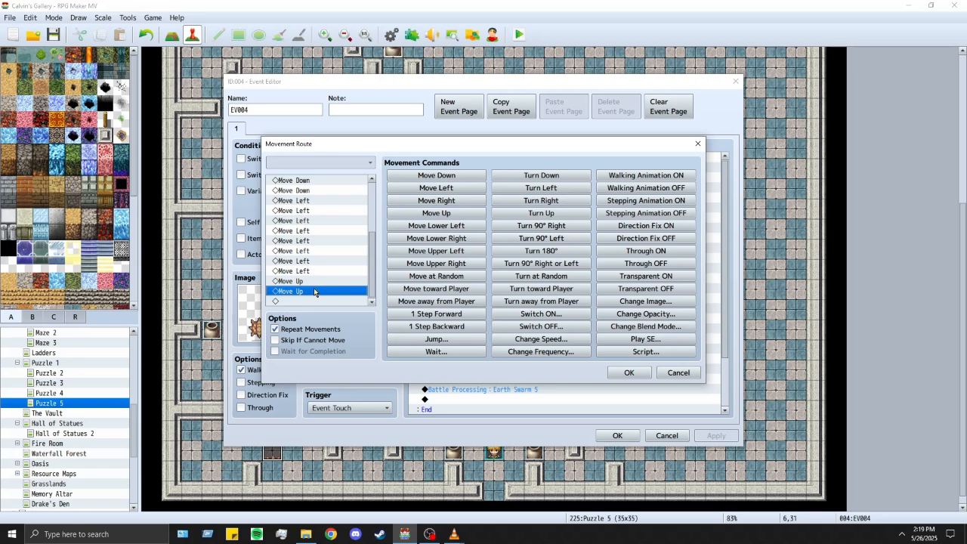
key(Delete)
scroll(317, 281, up, 5)
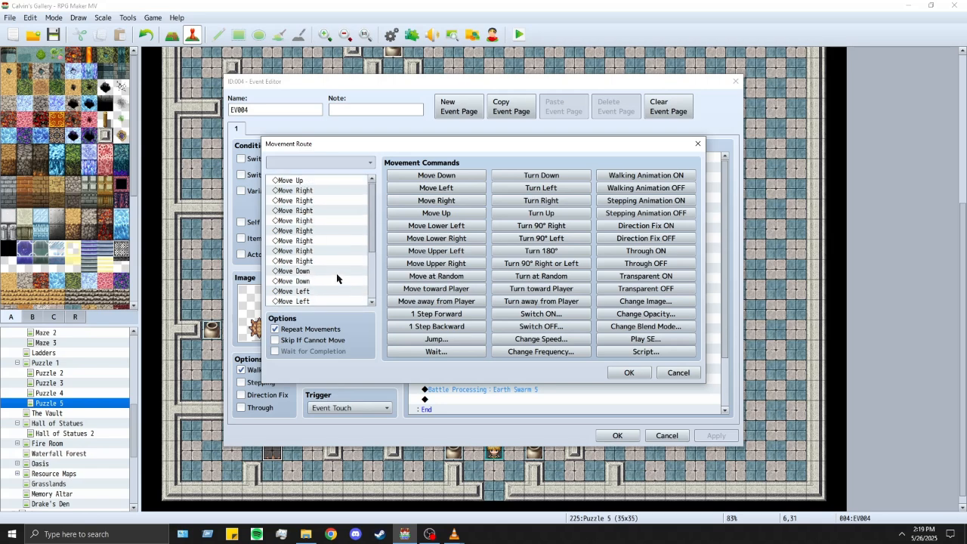
scroll(339, 279, down, 5)
click(641, 372)
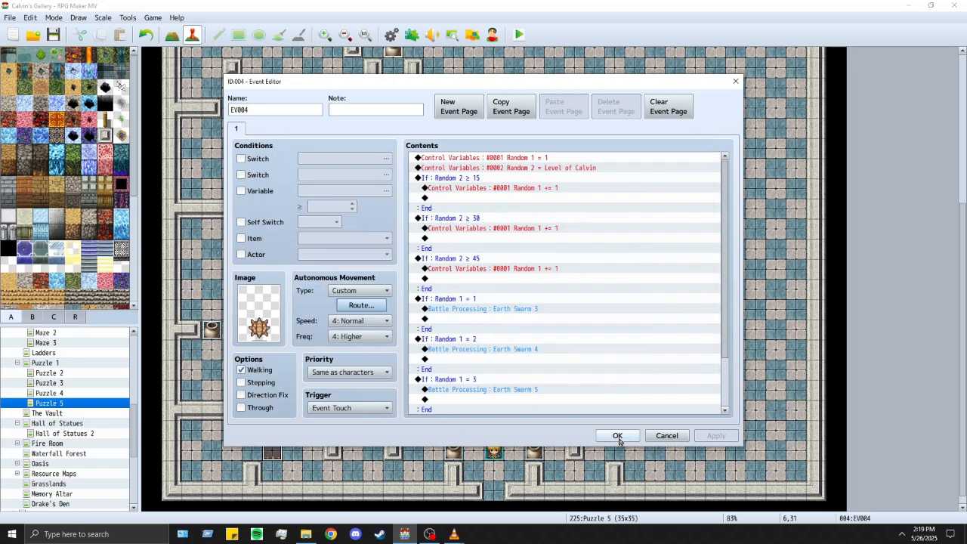
click(617, 435)
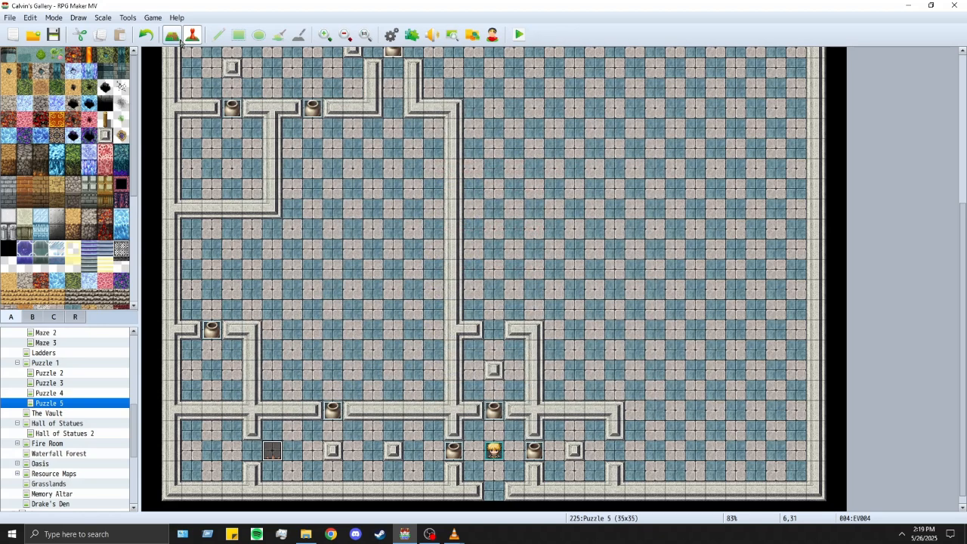
Step: Move the player start position to 10,31 and playtest a new game to watch the enemy's patrol around the blocks
drag(497, 458, 353, 453)
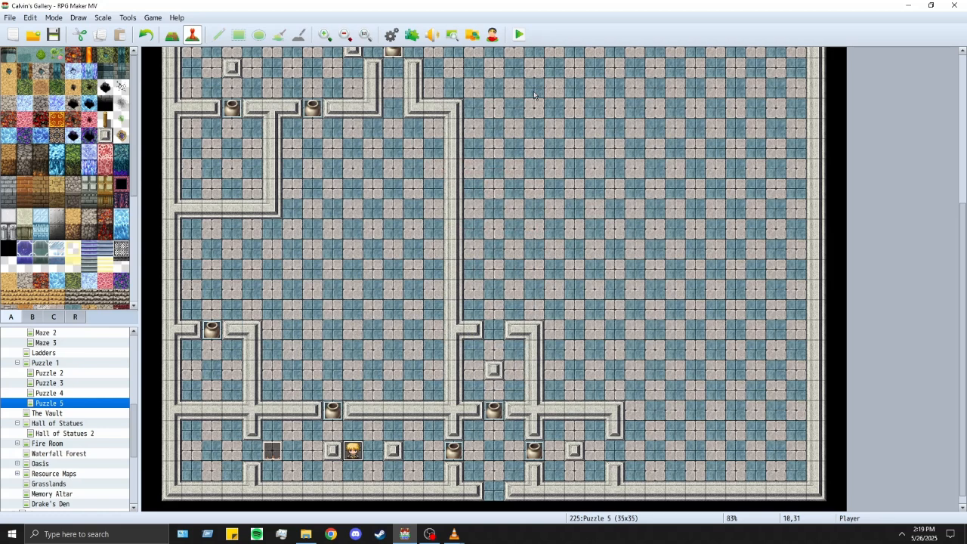
click(527, 35)
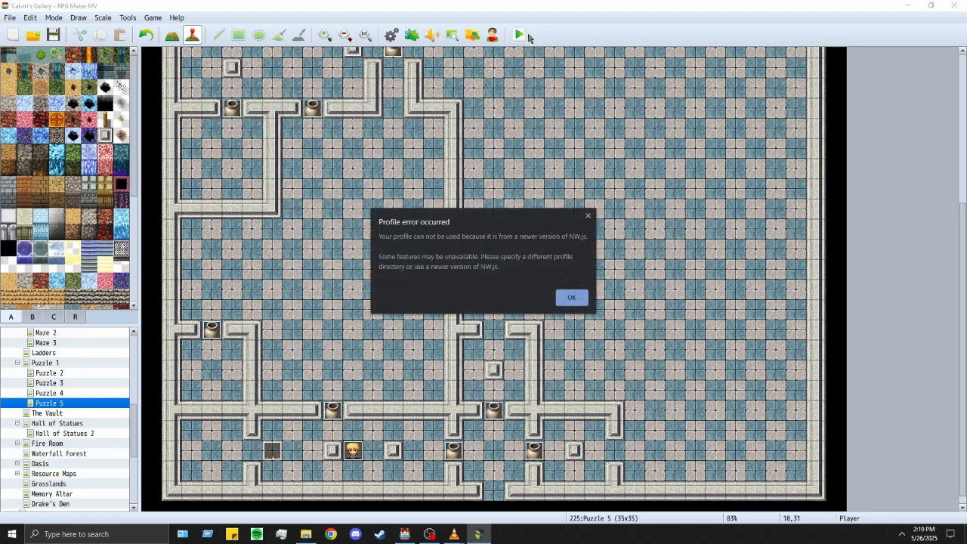
key(Return)
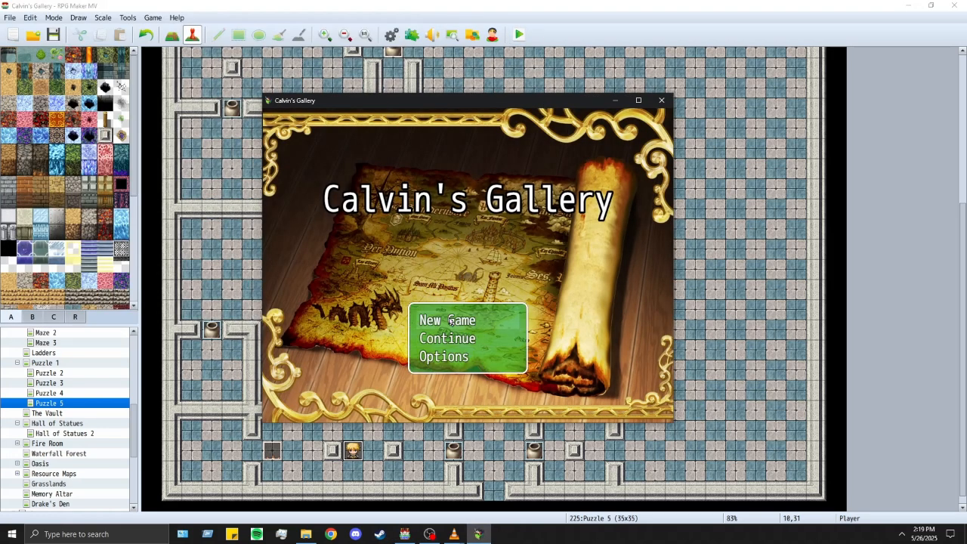
click(450, 320)
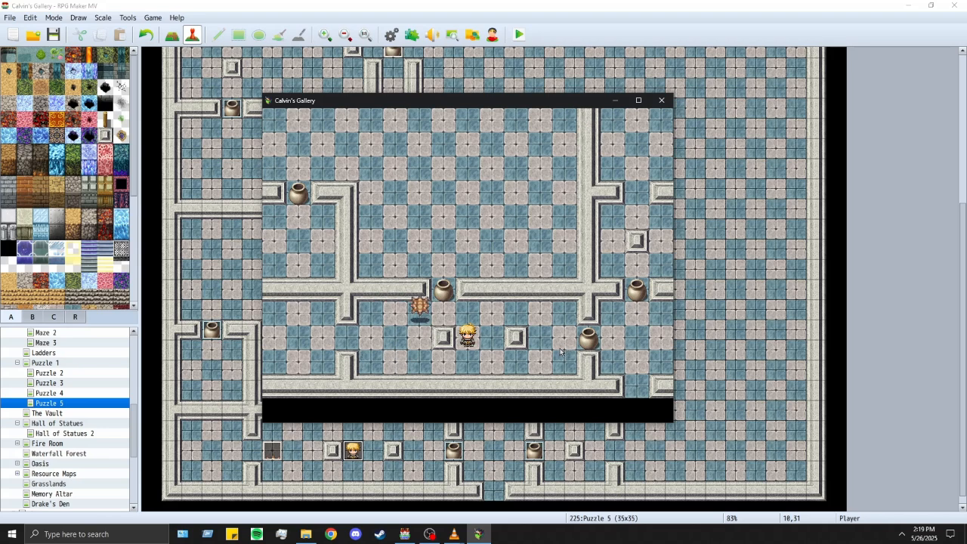
click(661, 100)
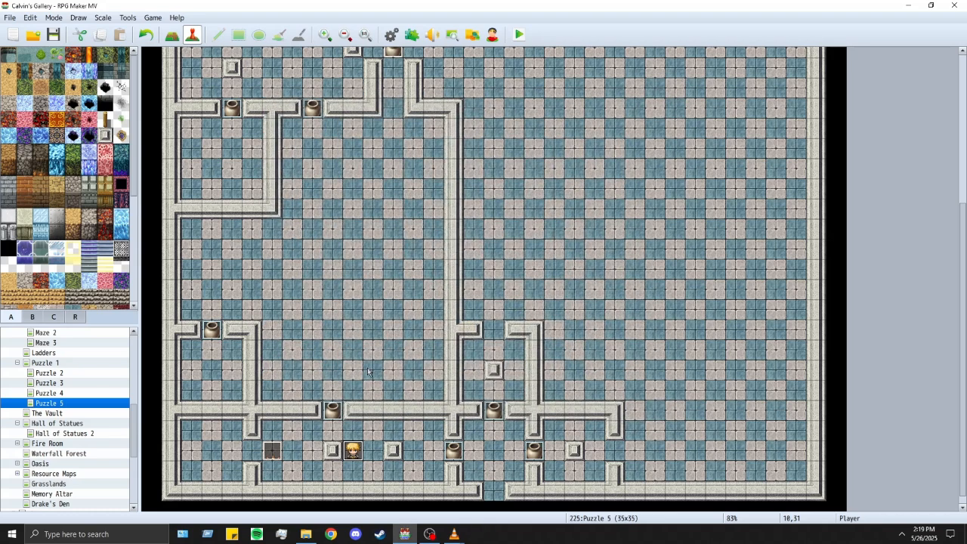
Step: Enable Skip If Cannot Move in the movement route of the enemy event at 6,31
double_click(272, 451)
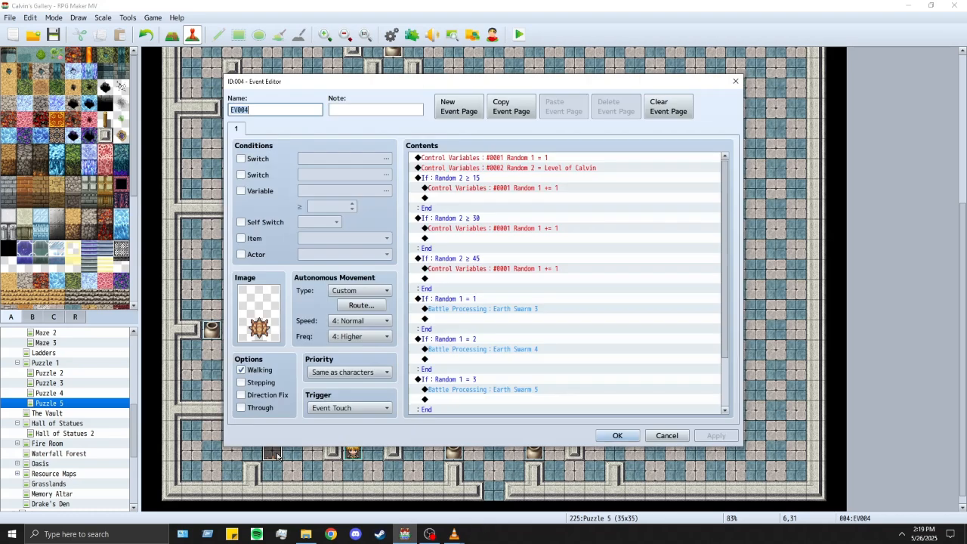
click(367, 305)
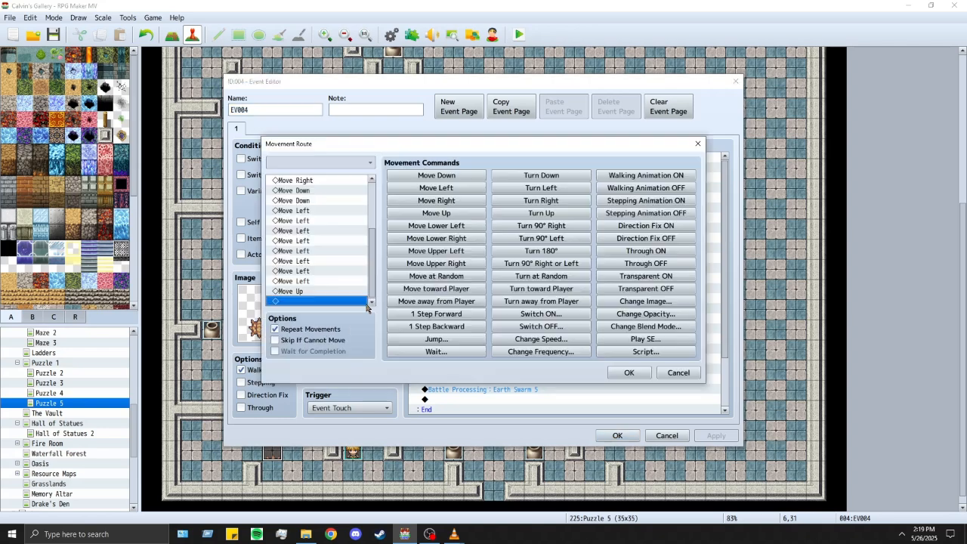
click(317, 340)
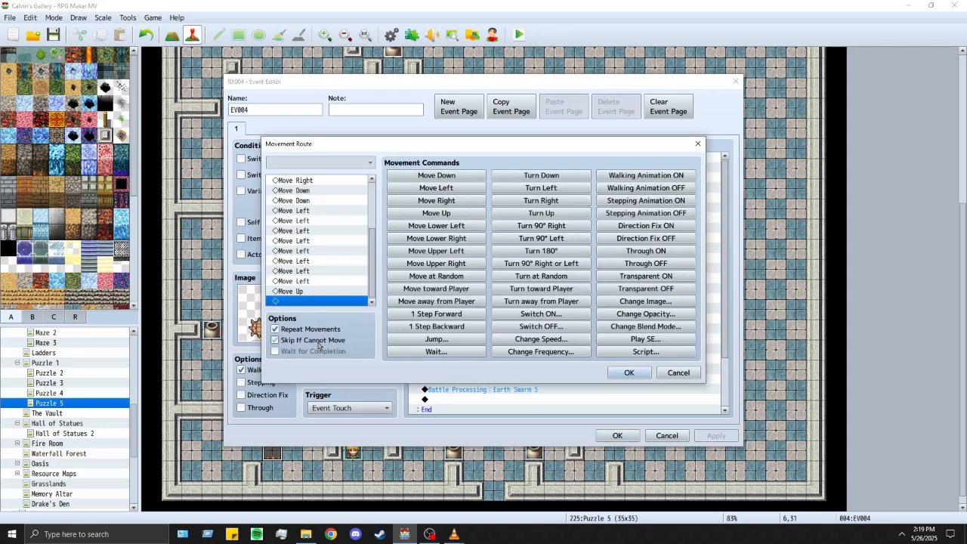
click(628, 373)
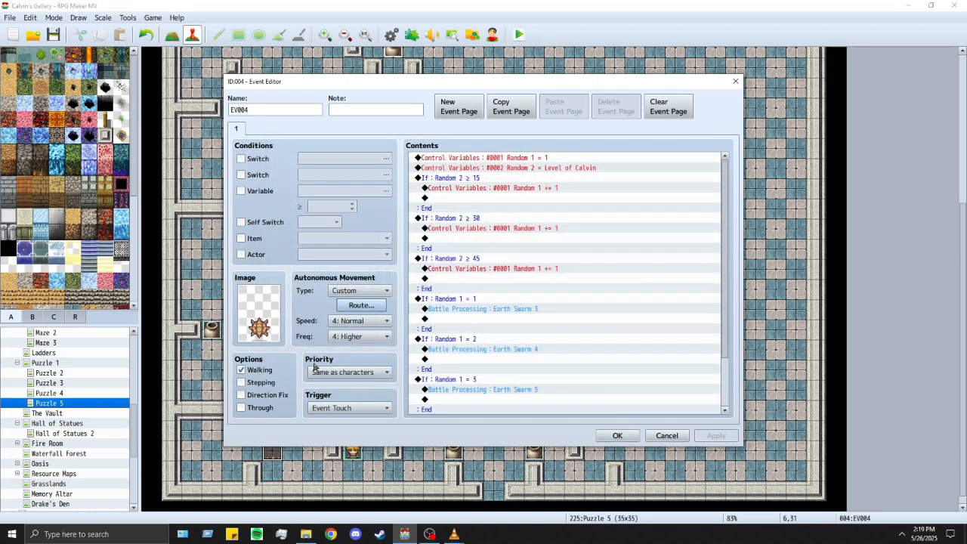
Step: Set the enemy's movement frequency to 5: Highest and save the event
click(384, 321)
click(383, 321)
click(368, 338)
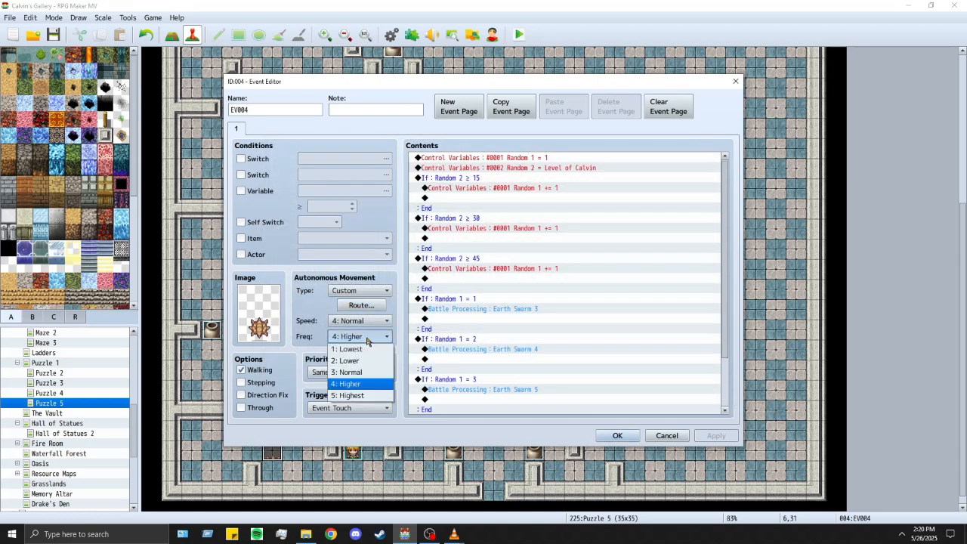
click(362, 395)
click(358, 321)
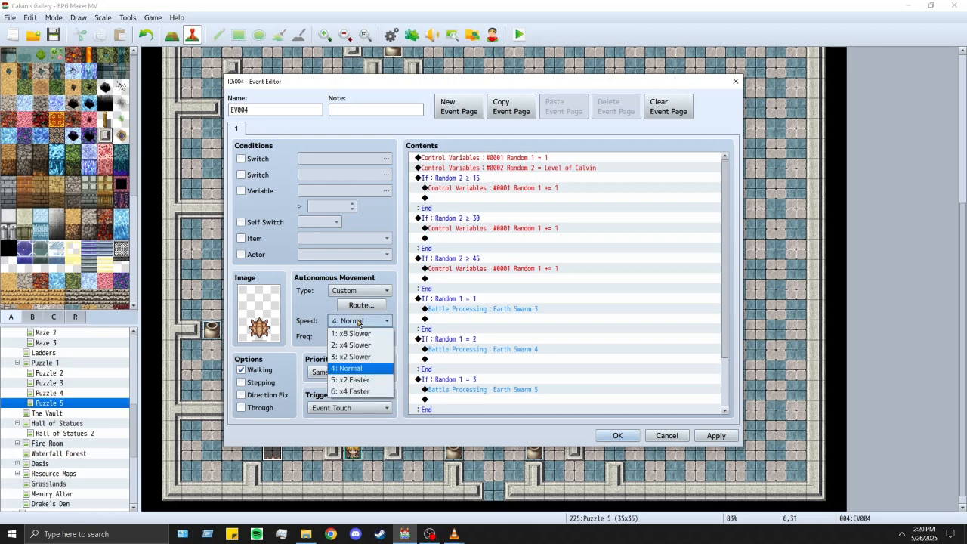
click(358, 321)
click(616, 435)
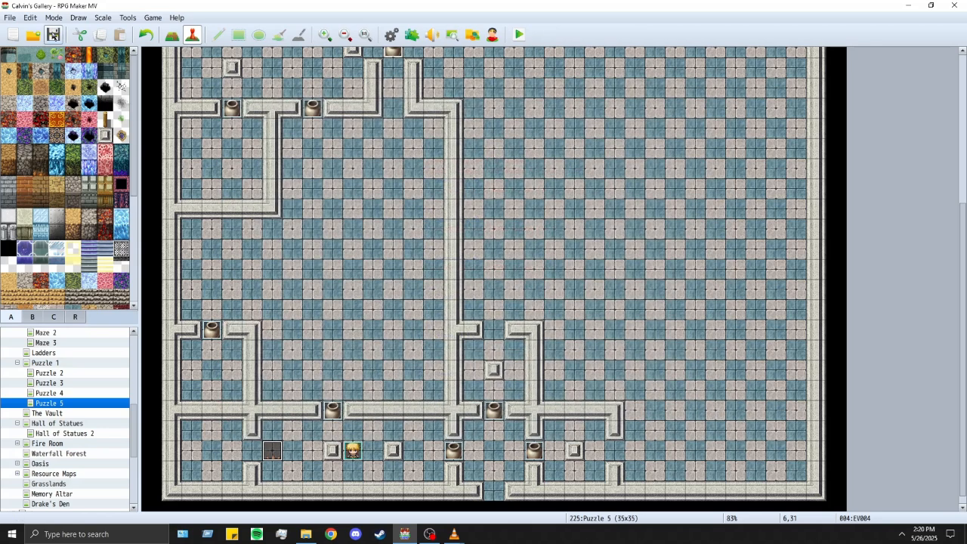
Step: Move the player start position to 16,31 and start a new game in a playtest
drag(353, 450, 472, 450)
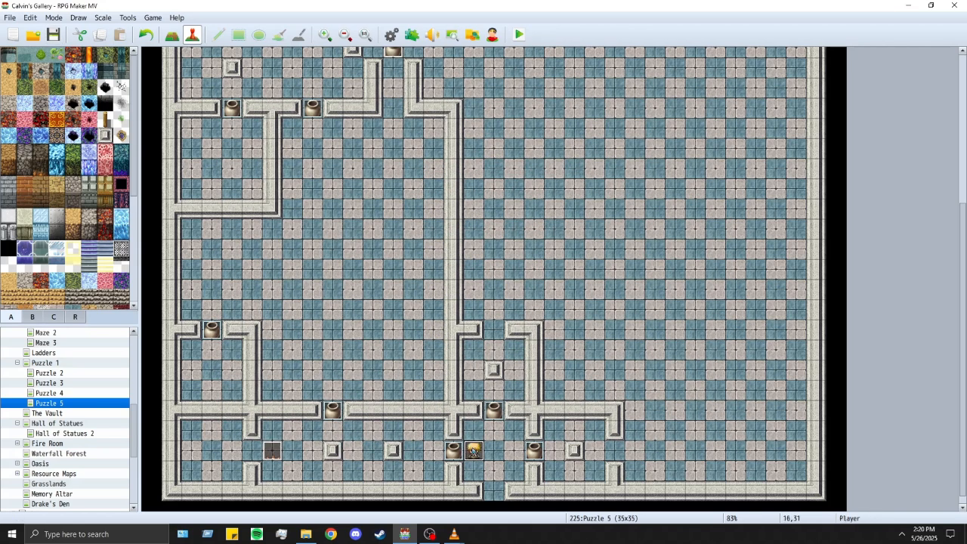
click(519, 35)
click(439, 280)
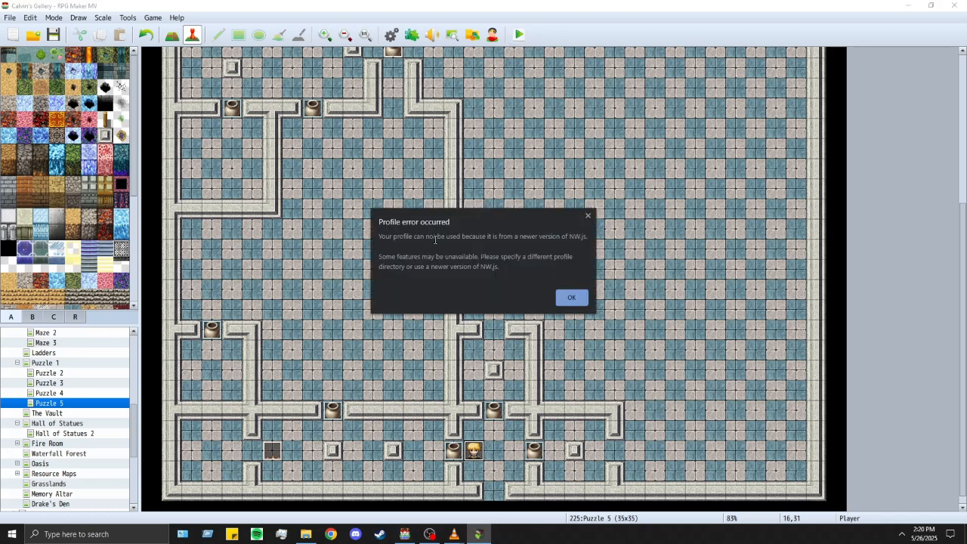
key(Return)
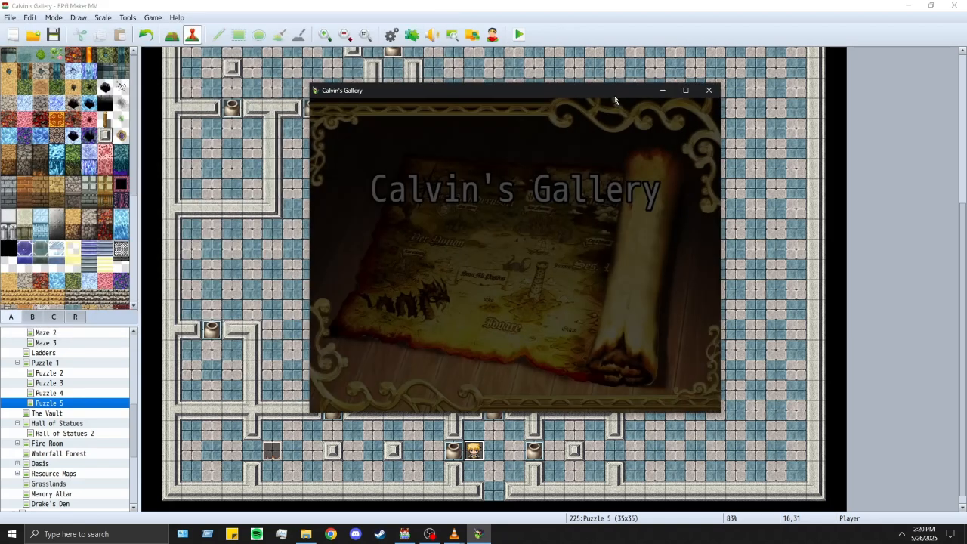
double_click(539, 306)
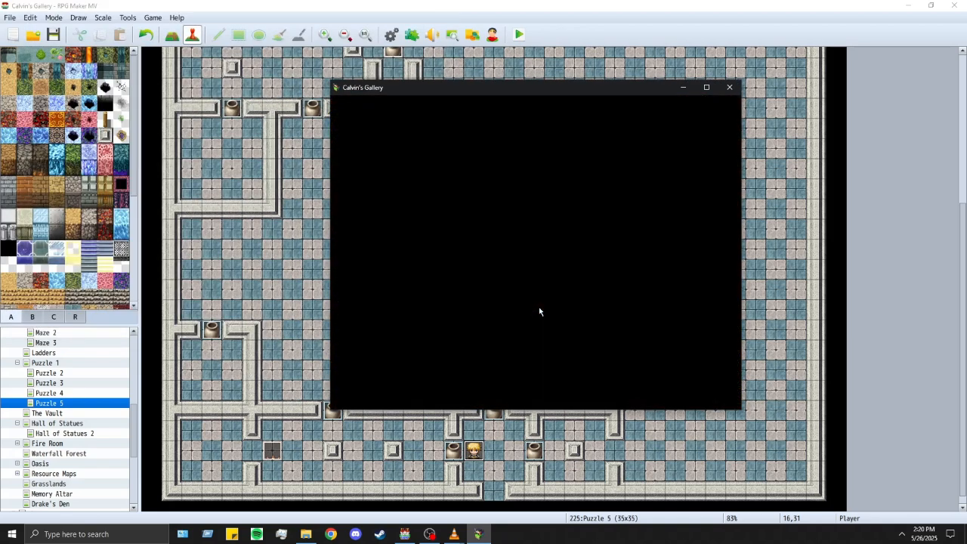
Step: Playtest pushing the corridor pot west past the gap, and from below up into the corridor's upper row
key(Left)
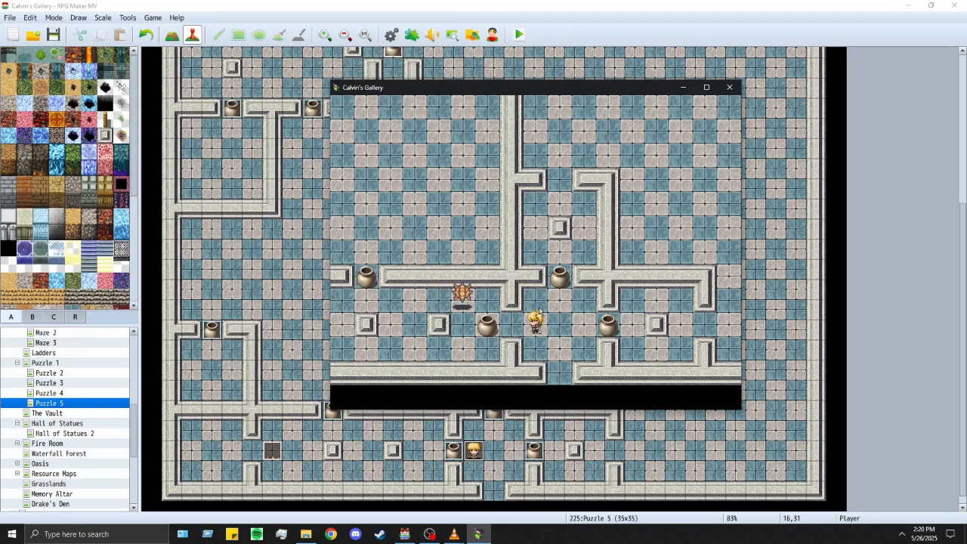
key(Left)
key(Left)
key(Left)
key(Down)
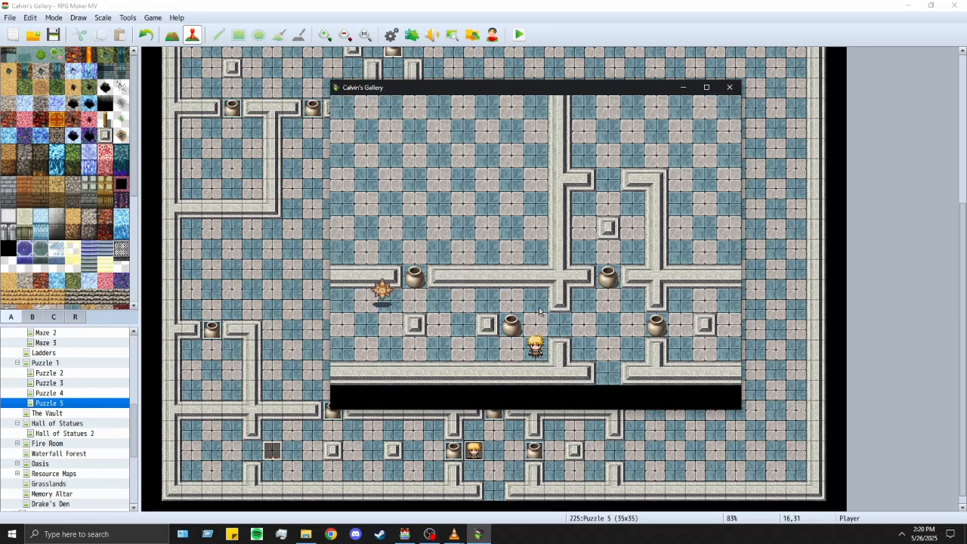
key(Left)
key(Up)
key(Up)
key(Right)
key(Up)
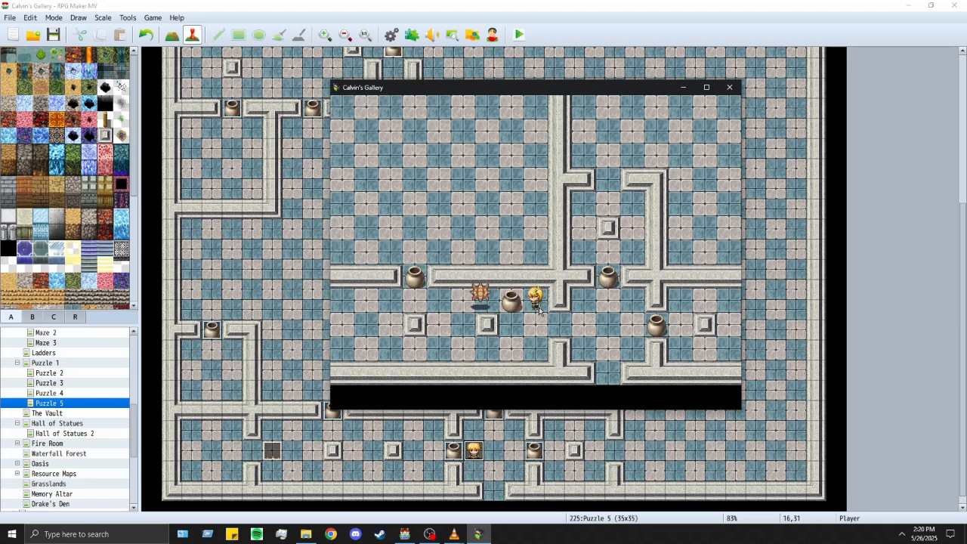
Step: Push the pot west along the corridor's upper row into the enemy's path and watch how the patrol reacts
key(Left)
key(Left)
key(Left)
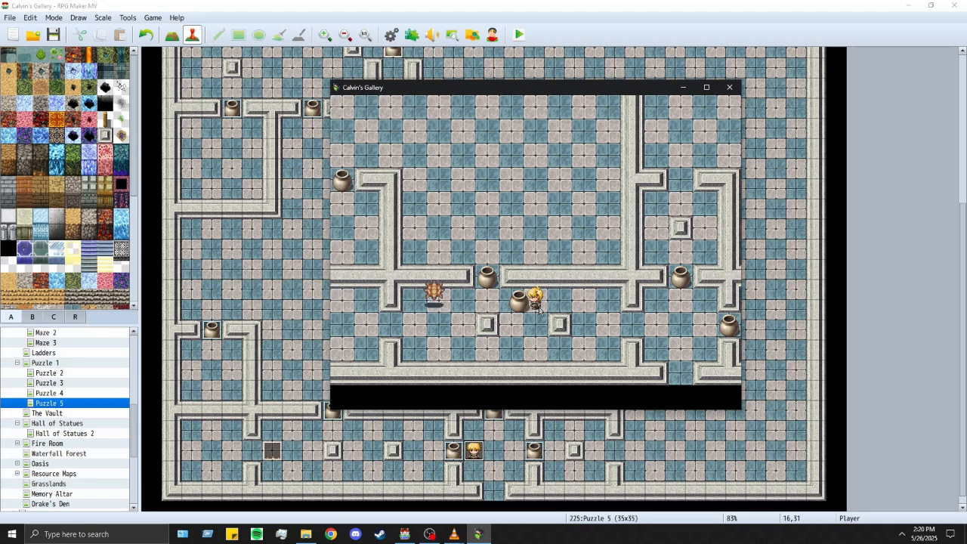
key(Left)
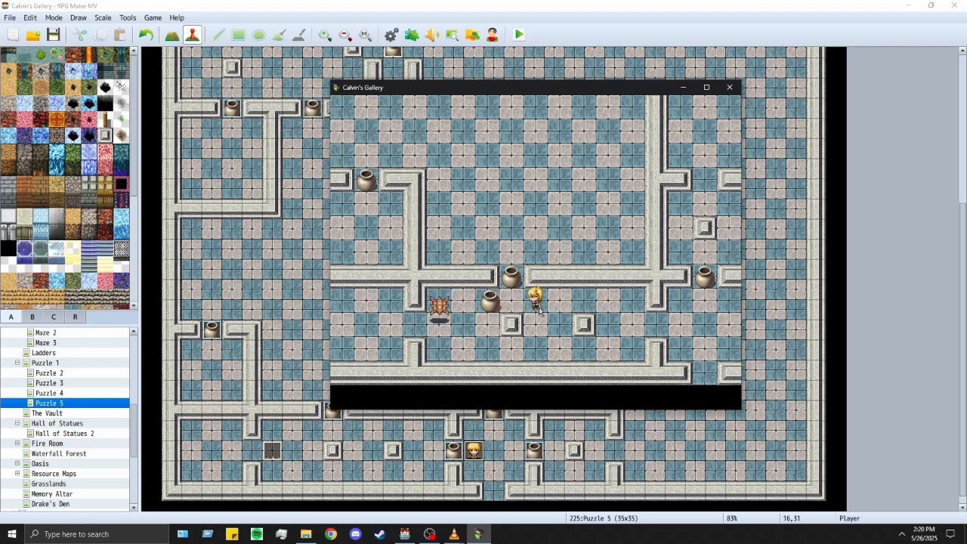
key(Left)
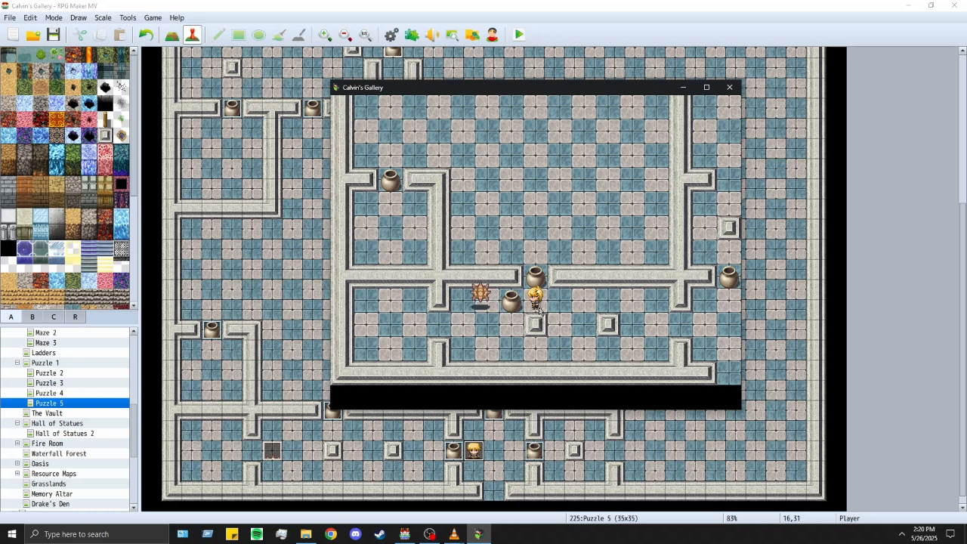
key(Left)
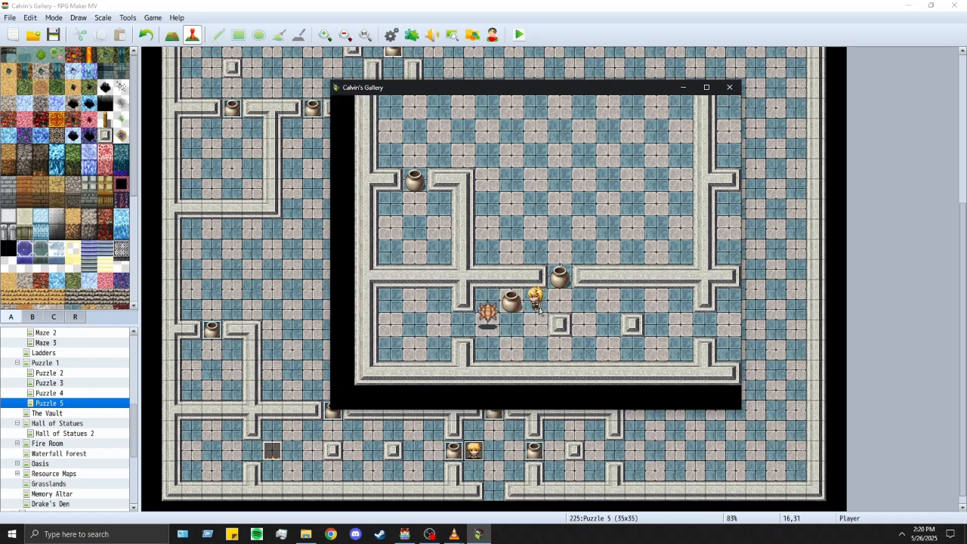
key(Up)
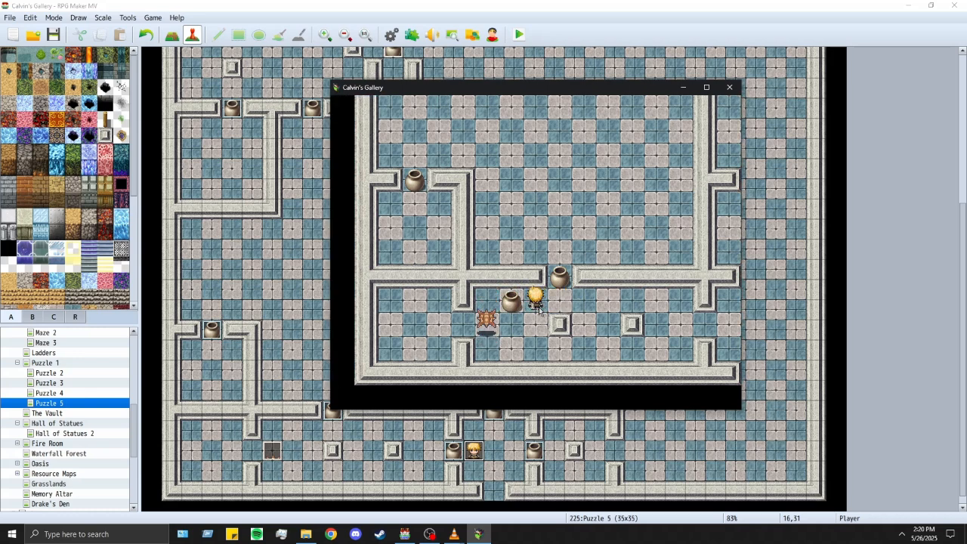
key(Right)
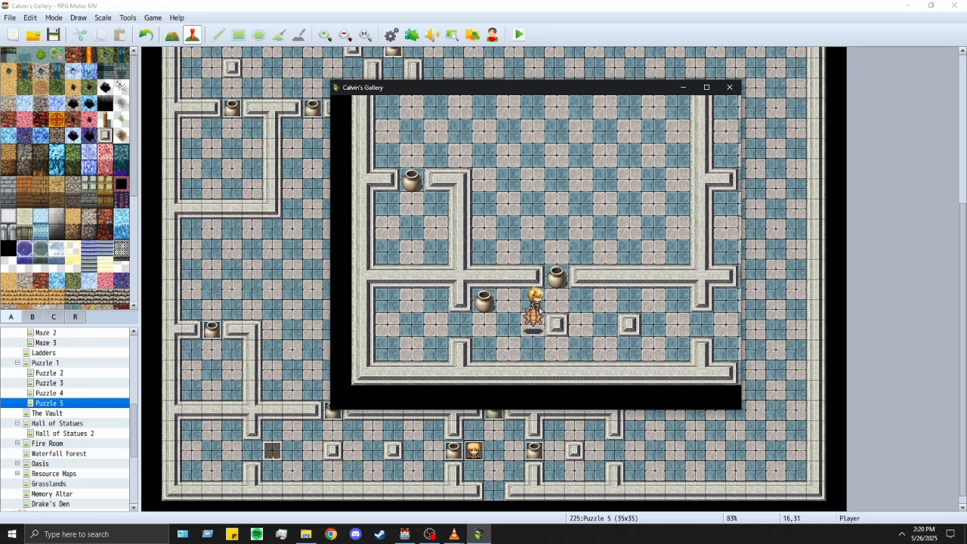
key(Right)
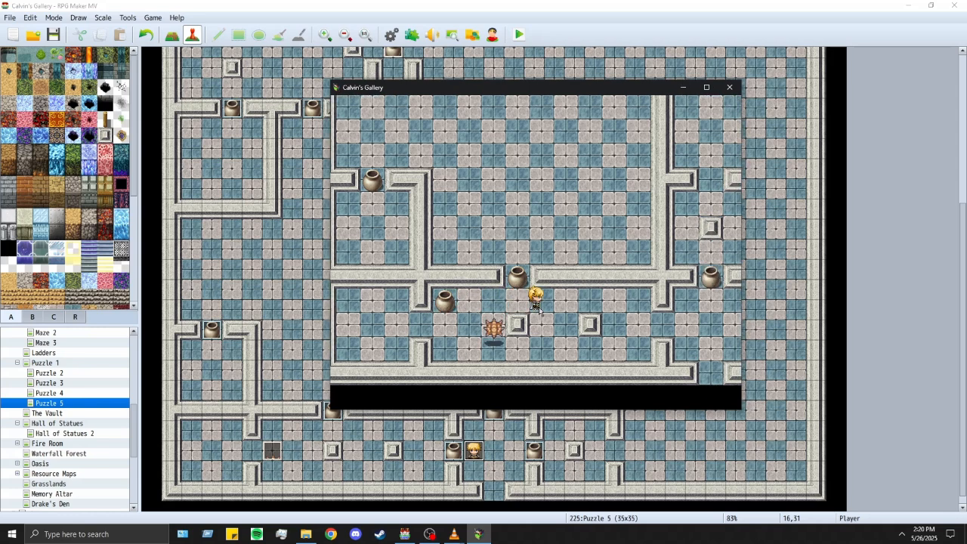
key(Left)
key(Left)
key(Right)
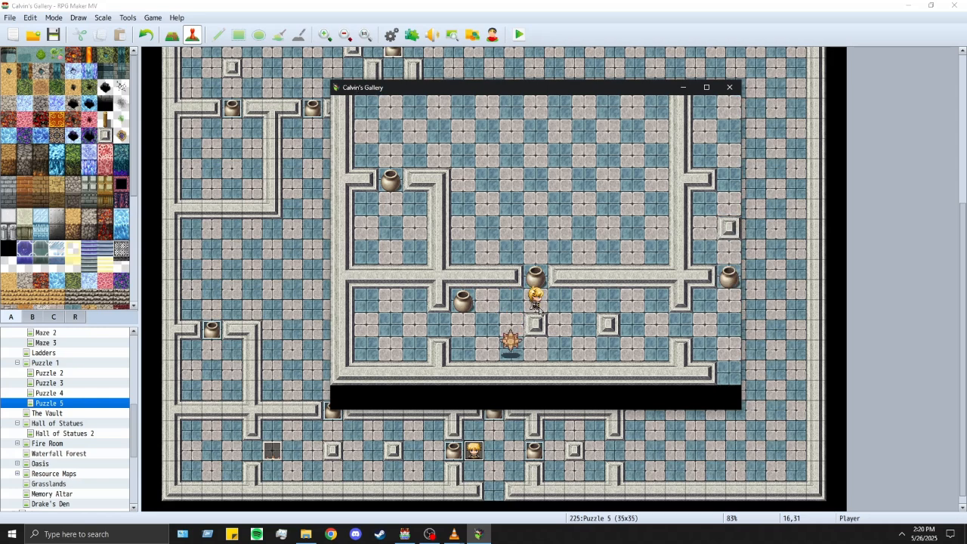
Step: Push the pot in the corridor's north doorway up into the large room and walk around it
key(Up)
key(Up)
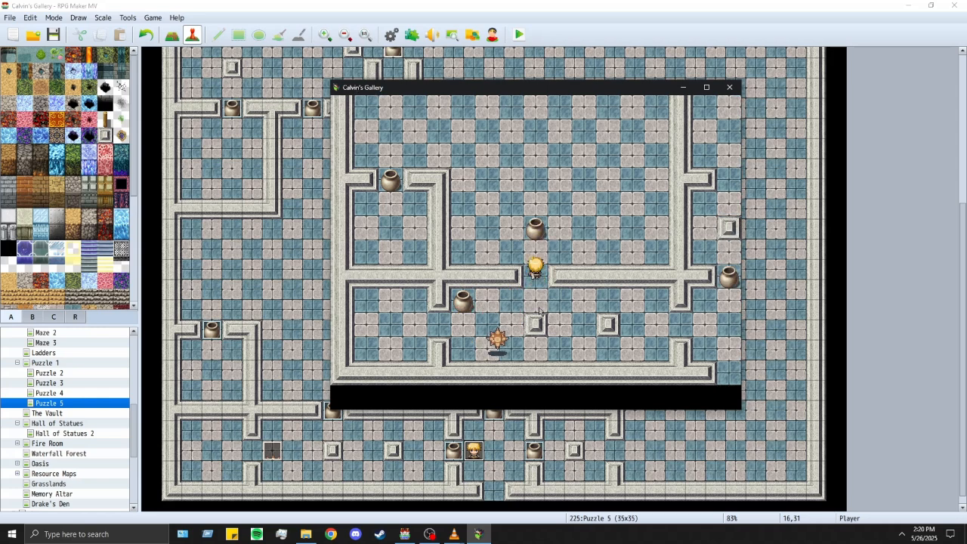
key(Left)
key(Up)
key(Up)
key(Right)
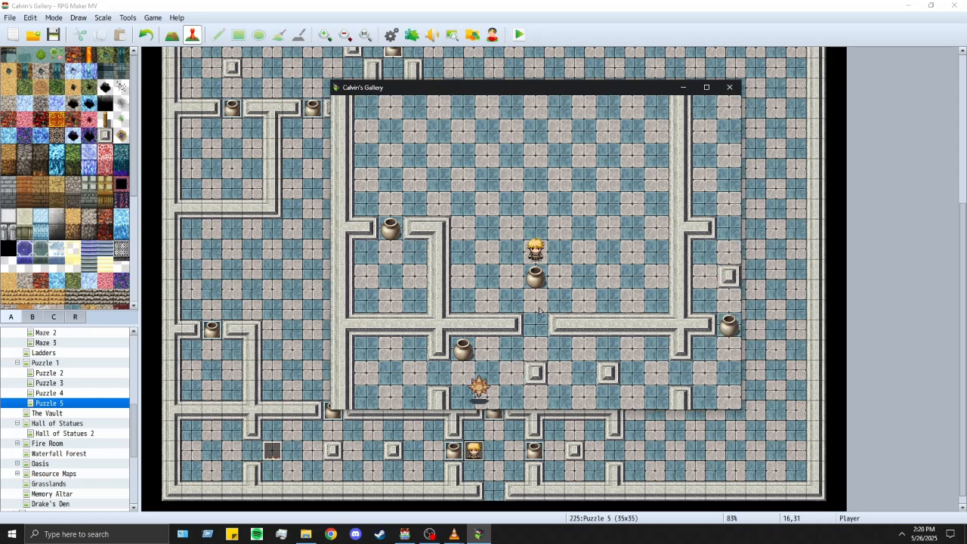
Step: Cross the large room northward and push the pot in its north wall's doorway into the upper-left room
key(Up)
key(Up)
key(Up)
key(Up)
key(Right)
key(Right)
key(Up)
key(Up)
key(Up)
key(Up)
key(Right)
key(Up)
key(Up)
key(Up)
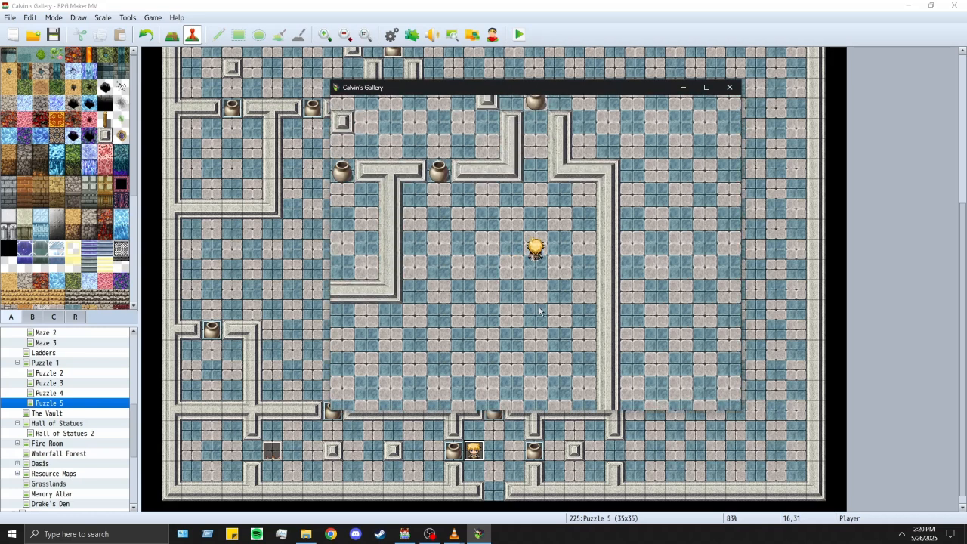
key(Down)
key(Left)
key(Left)
key(Left)
key(Left)
key(Up)
key(Up)
key(Up)
key(Up)
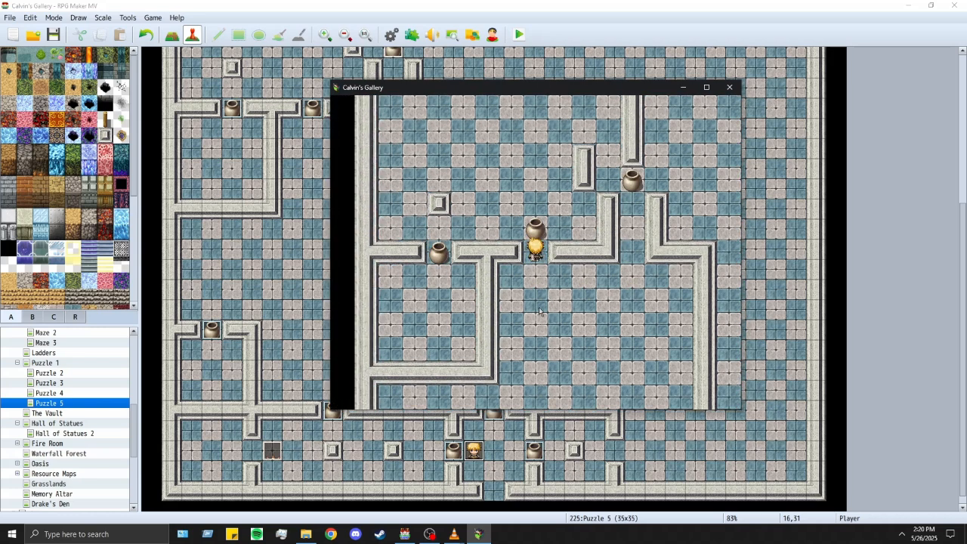
Step: Walk around the two-tile wall in the upper-left room and push the pot in the dividing wall's gap eastward
key(Left)
key(Left)
key(Up)
key(Up)
key(Up)
key(Up)
key(Right)
key(Right)
key(Right)
key(Right)
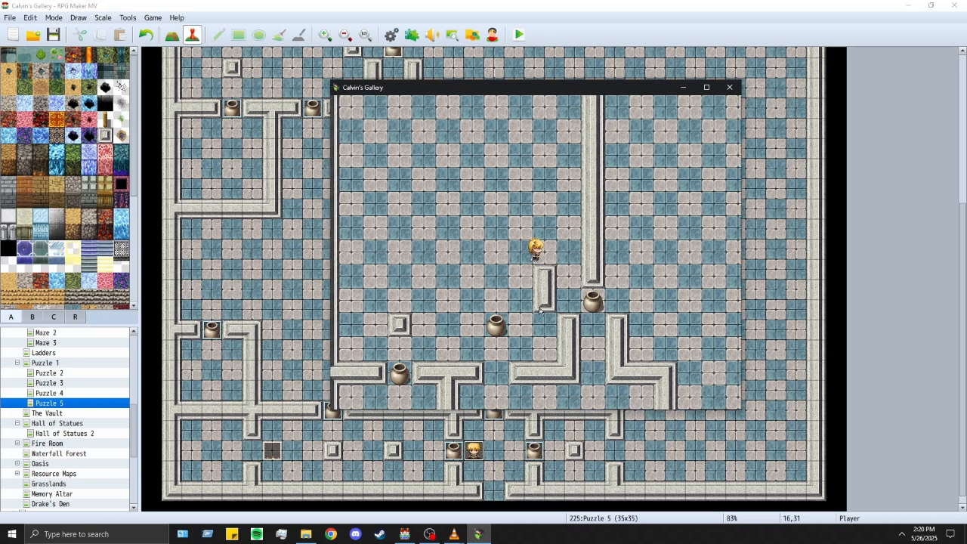
key(Right)
key(Down)
key(Down)
key(Right)
key(Right)
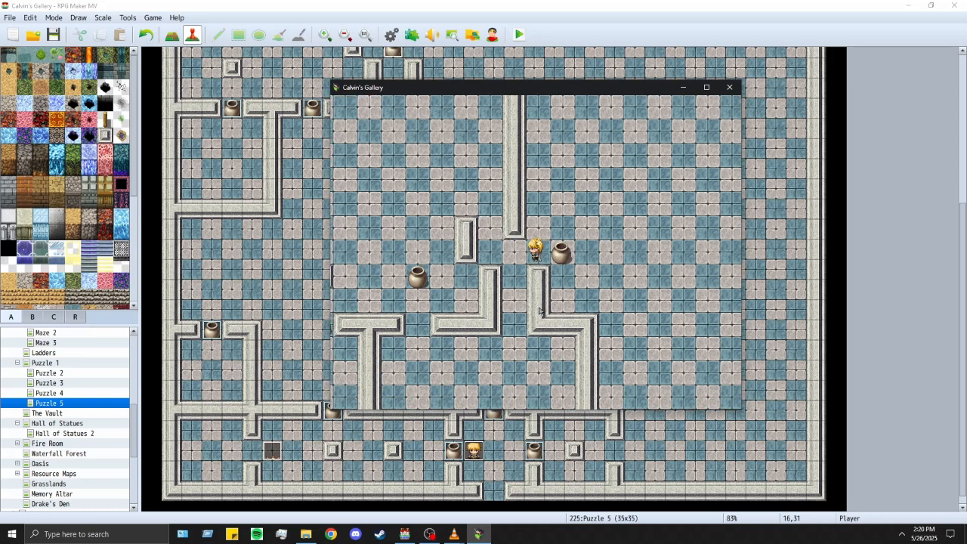
Step: Test walking around the displaced pot on both sides of the dividing wall's gap and end the playtest
key(Left)
key(Down)
key(Down)
key(Up)
key(Up)
key(Right)
key(Up)
key(Right)
key(Right)
key(Down)
key(Down)
key(Left)
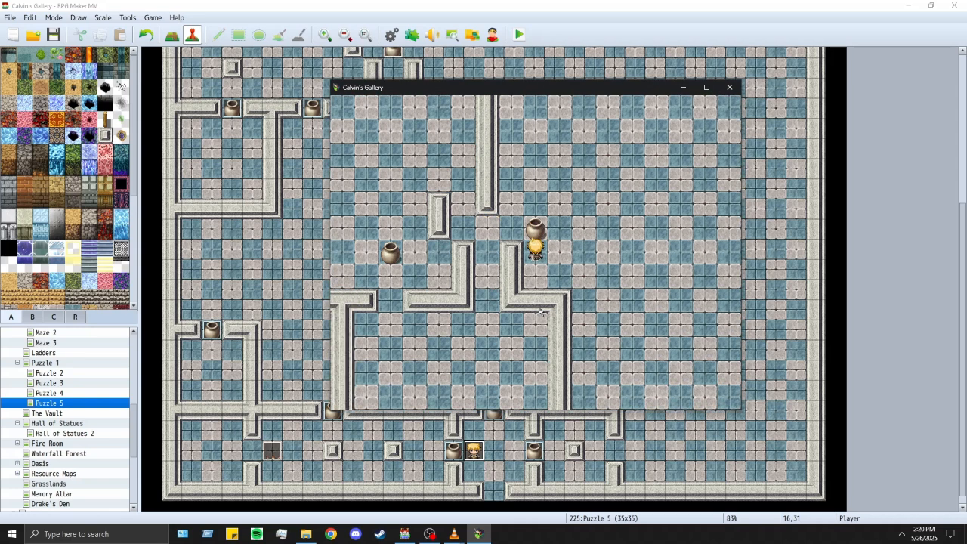
key(Right)
key(Up)
key(Up)
key(Left)
key(Left)
key(Down)
key(Left)
key(Left)
key(Right)
key(Right)
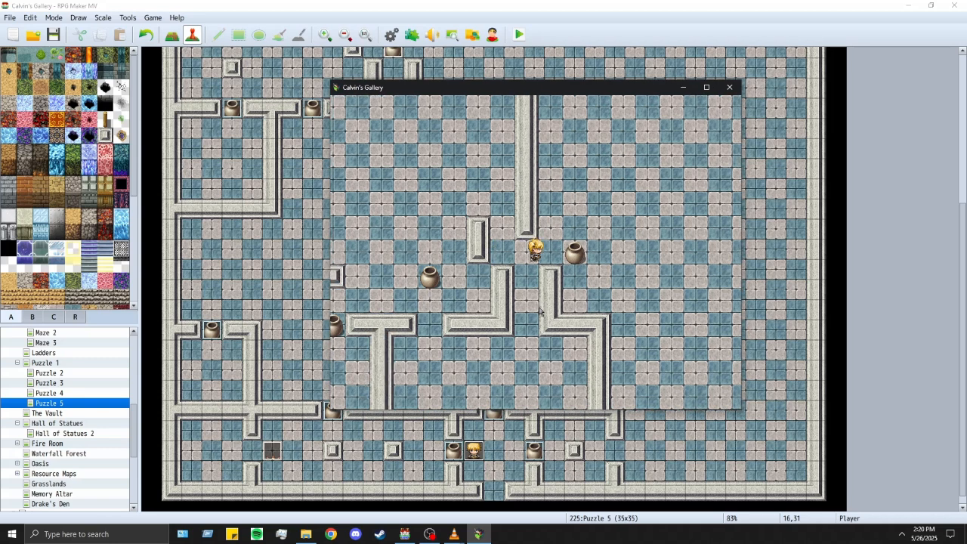
click(729, 87)
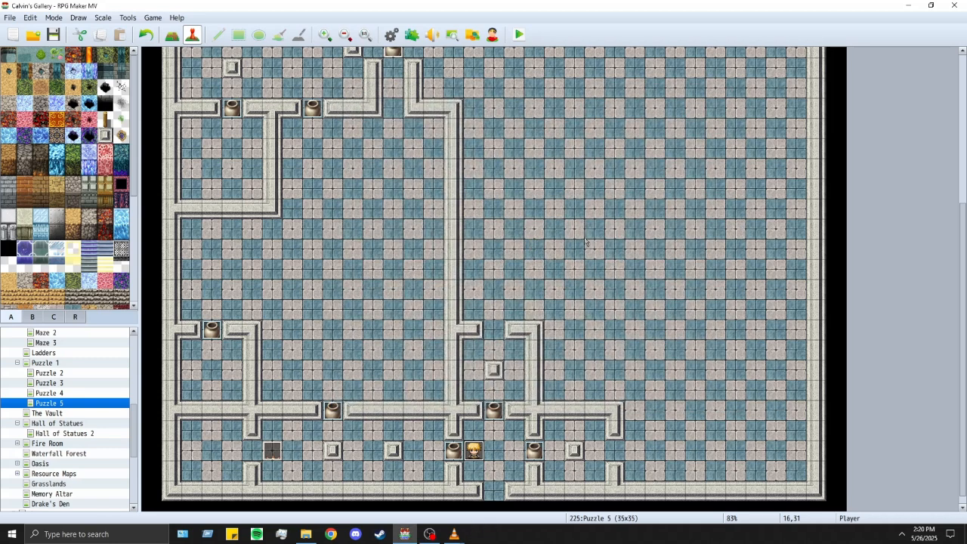
Step: Review the Puzzle 5 layout and switch from event editing to map drawing mode
click(271, 452)
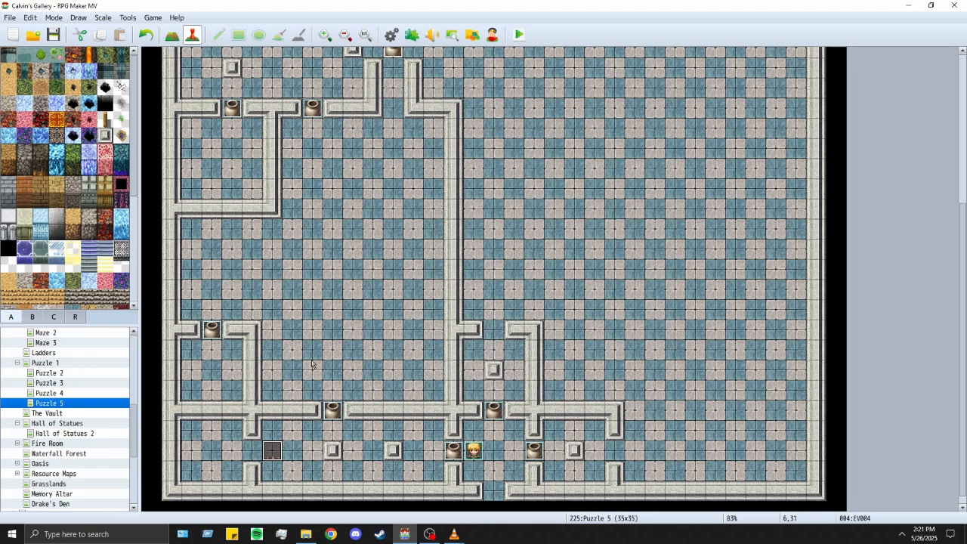
scroll(337, 375, up, 5)
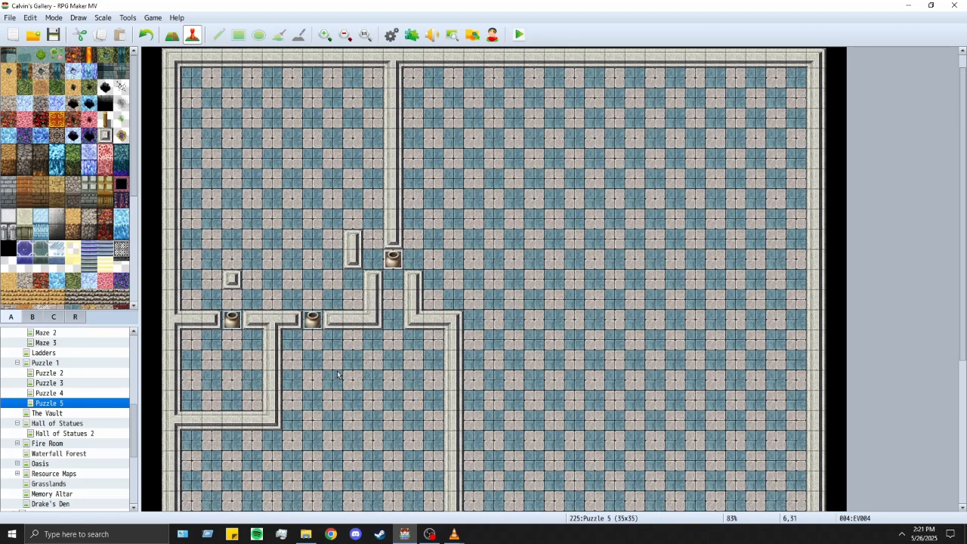
scroll(339, 372, down, 5)
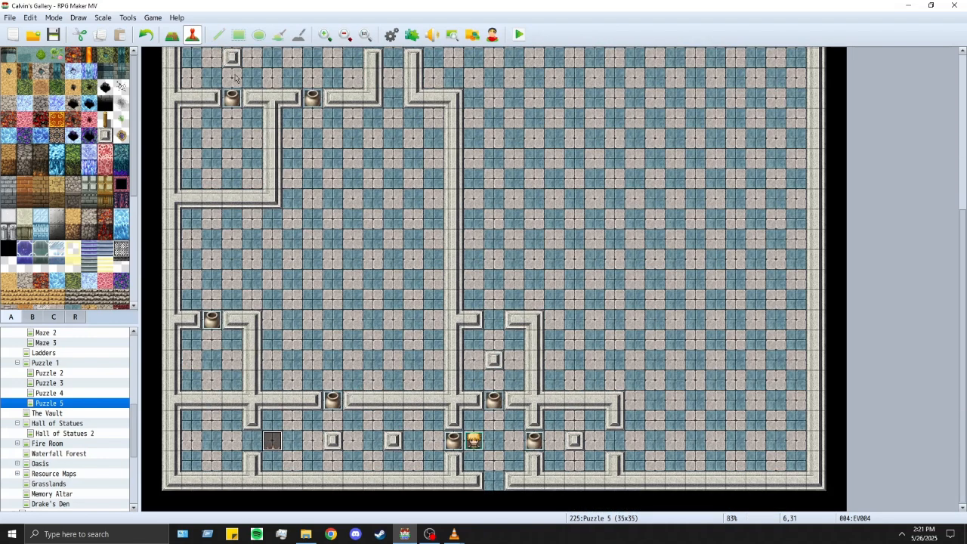
click(175, 38)
scroll(285, 278, up, 2)
scroll(285, 278, down, 2)
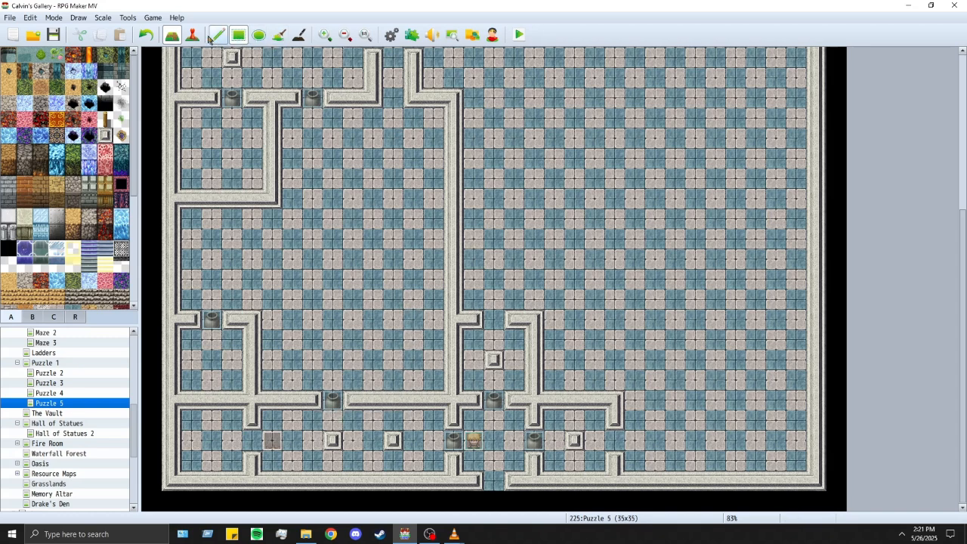
Step: Place a stone block at 10,29 beside the pot in the large room's south wall and paste another pot at 11,29
click(353, 401)
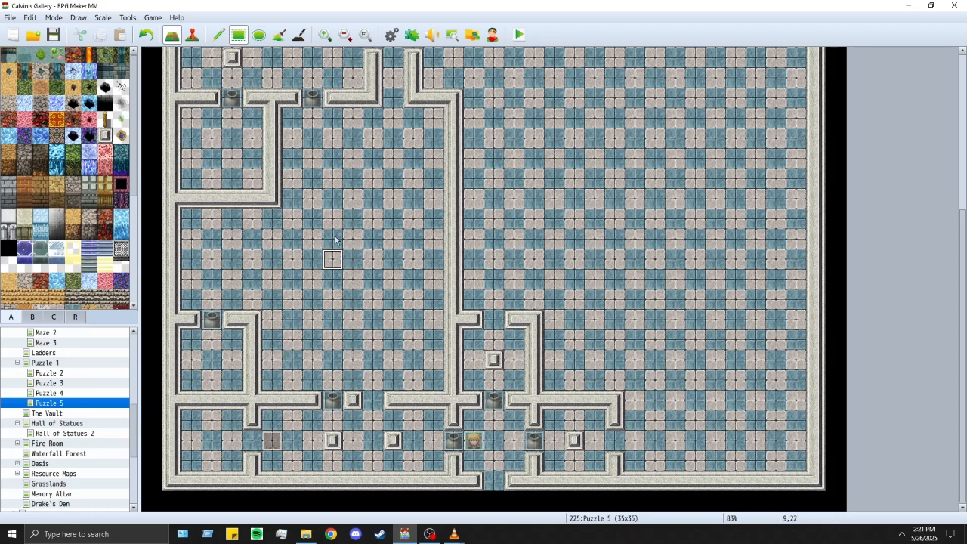
key(F6)
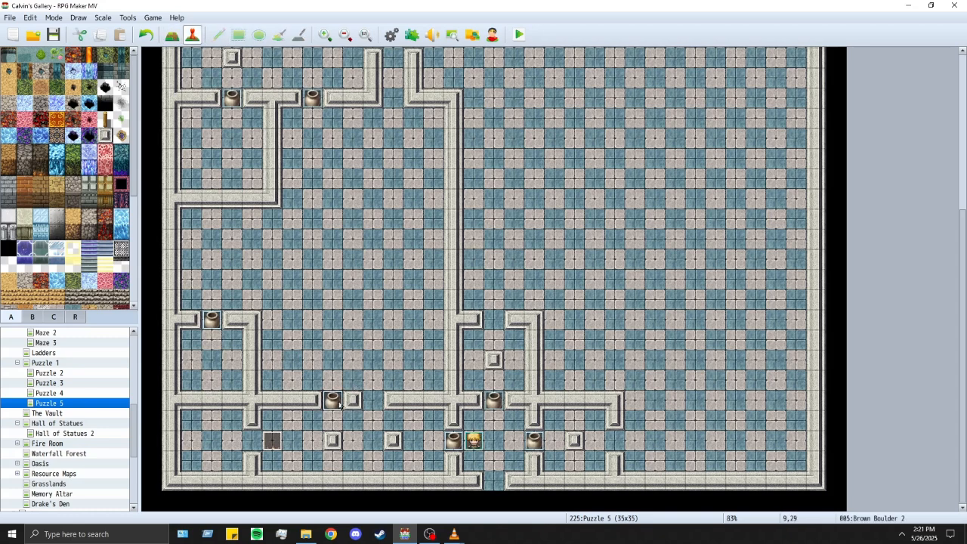
click(372, 404)
key(ctrl+v)
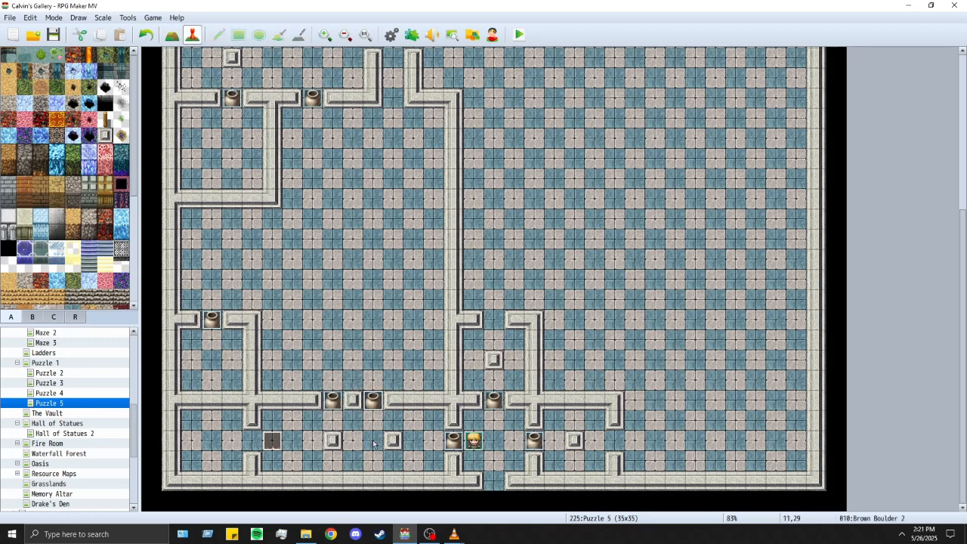
Step: Paste the patrolling enemy at 6,28 and remove the Move Up commands from its custom movement route
click(174, 38)
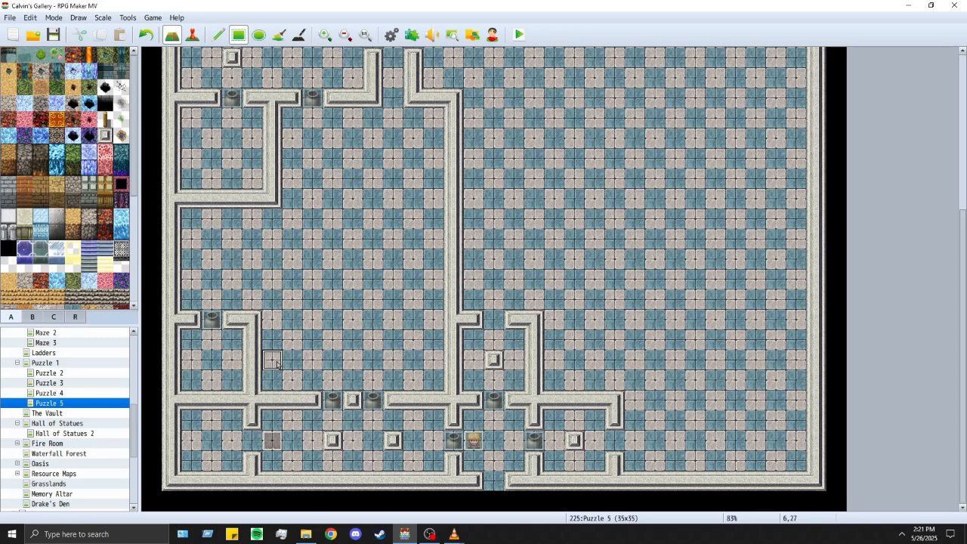
click(192, 35)
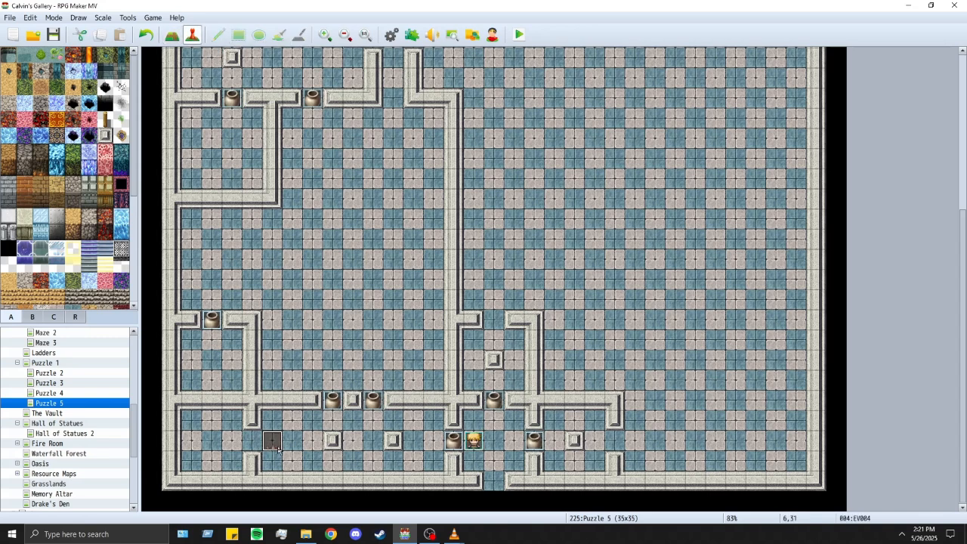
double_click(268, 383)
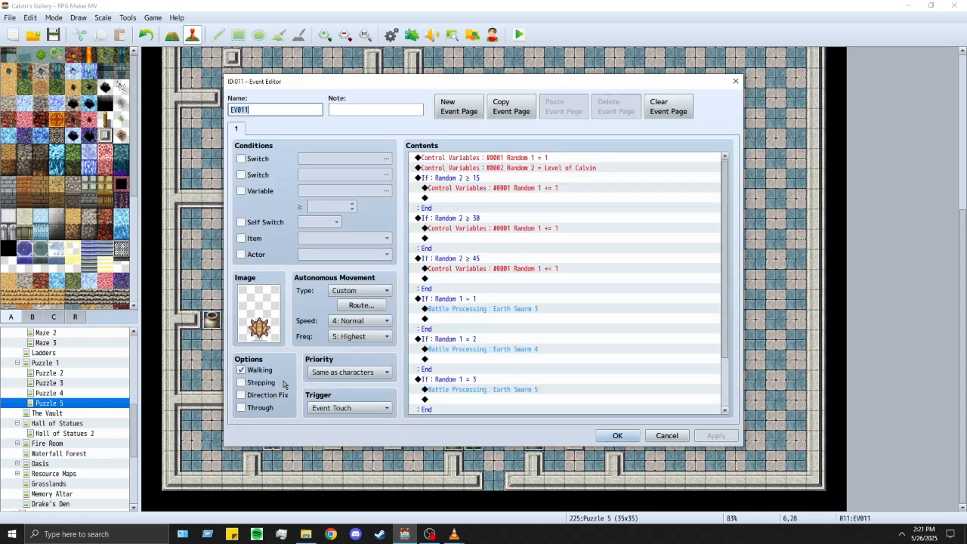
click(377, 311)
click(308, 291)
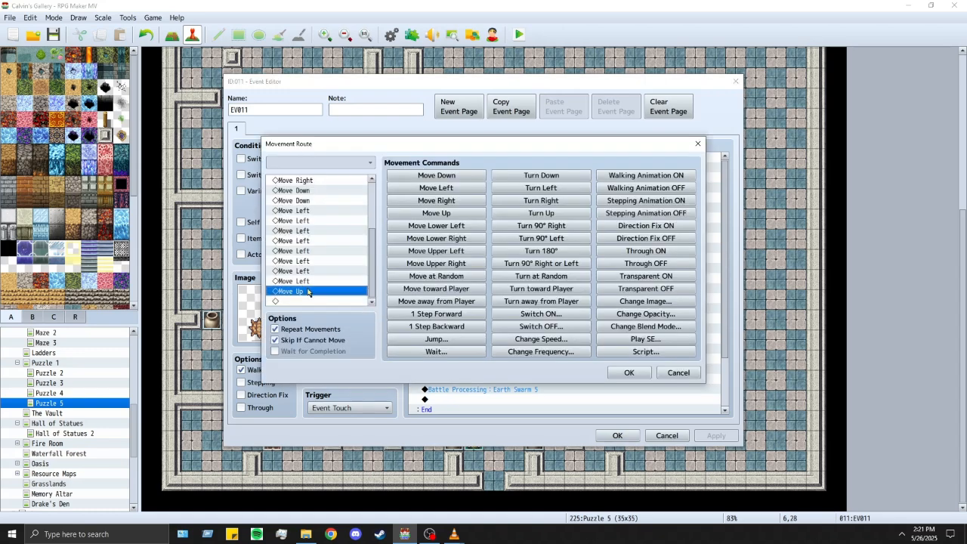
scroll(308, 291, up, 1)
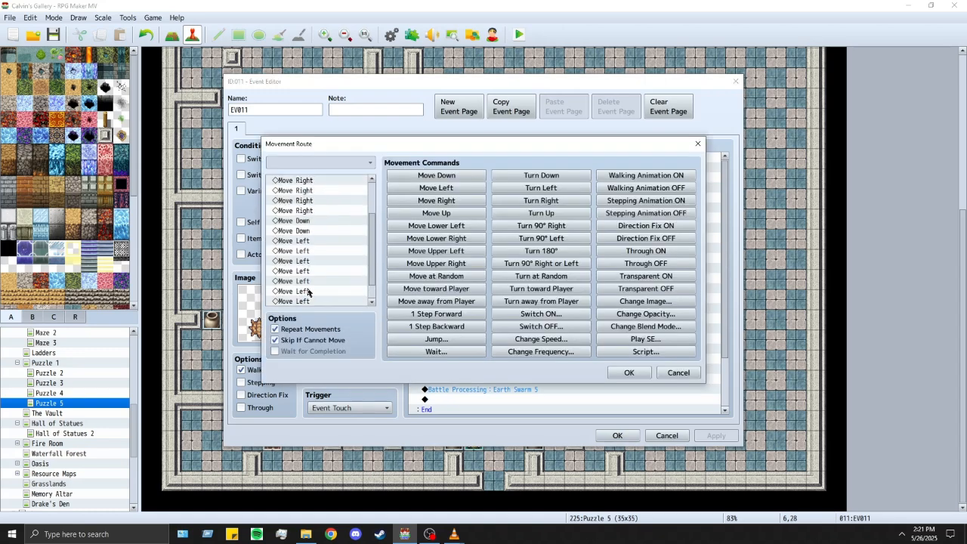
scroll(309, 241, up, 2)
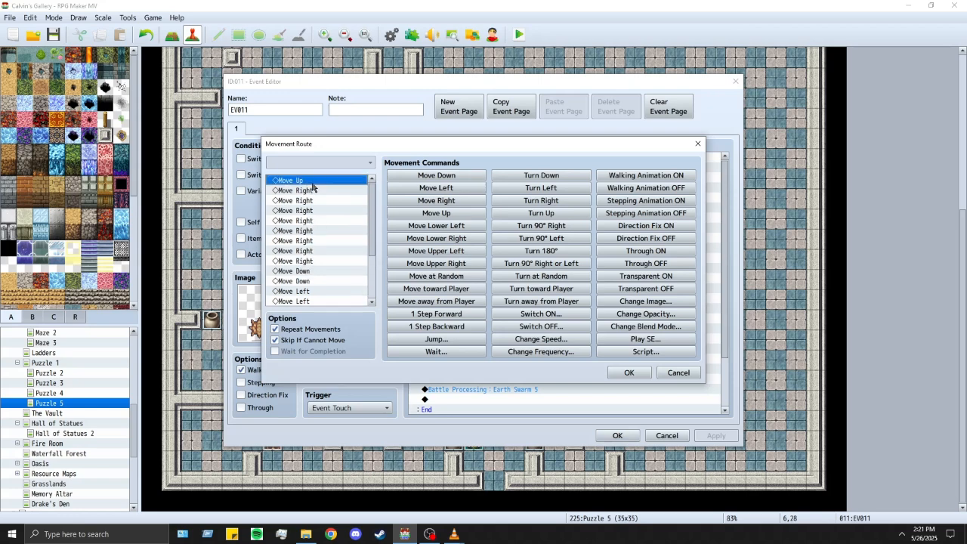
click(628, 372)
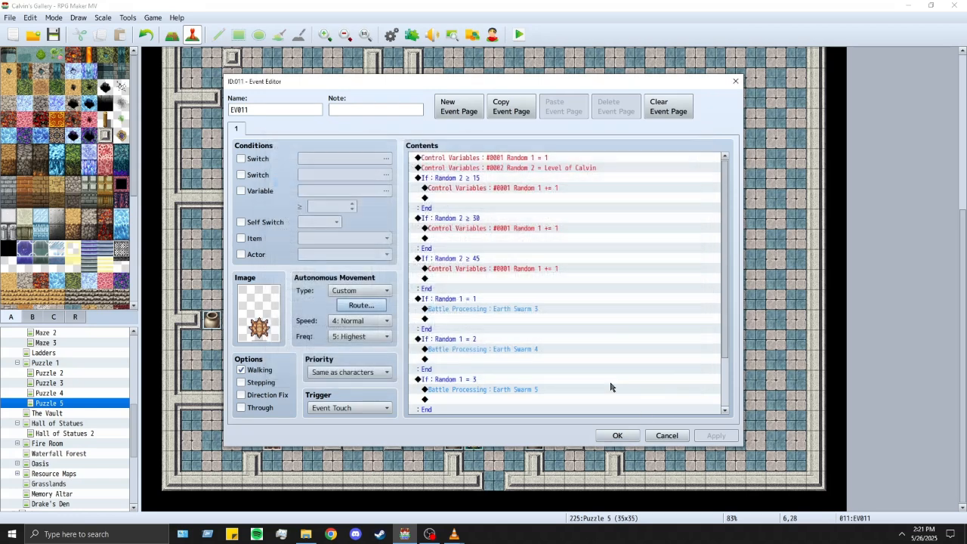
click(617, 435)
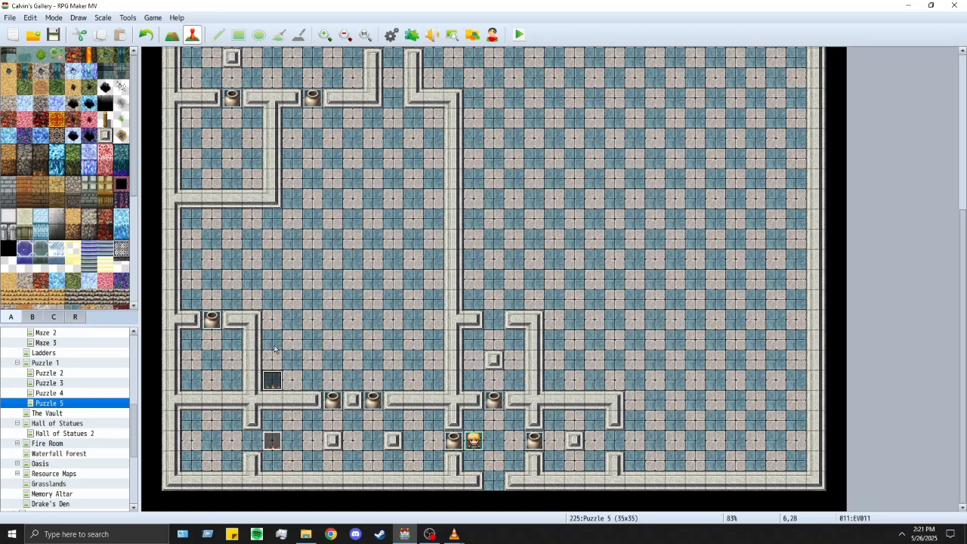
Step: Paste three copies of the enemy directly above it at 6,27, 6,26 and 6,25
key(Up)
key(ctrl+v)
key(Up)
key(ctrl+v)
key(Up)
key(ctrl+v)
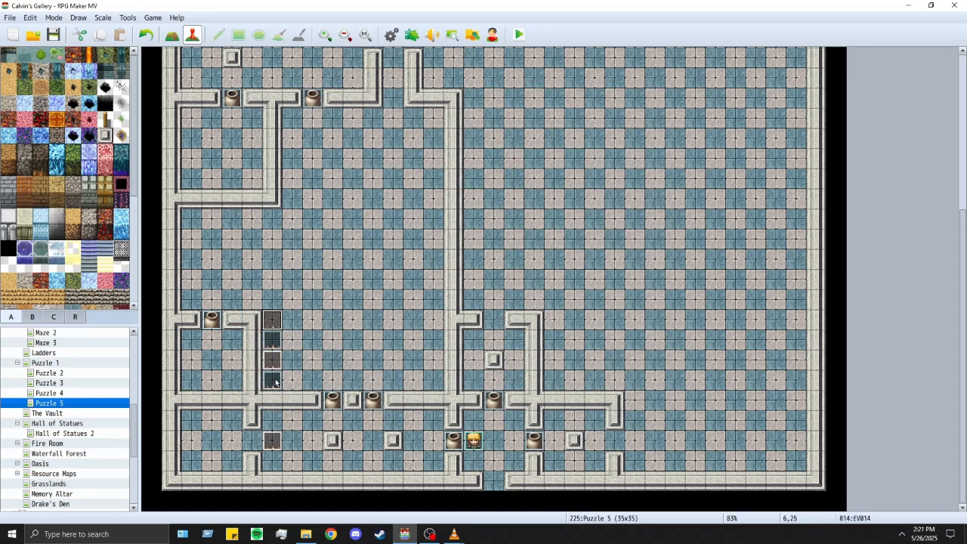
Step: Move the upper two enemy copies across the room to 14,25 and 14,26
click(434, 321)
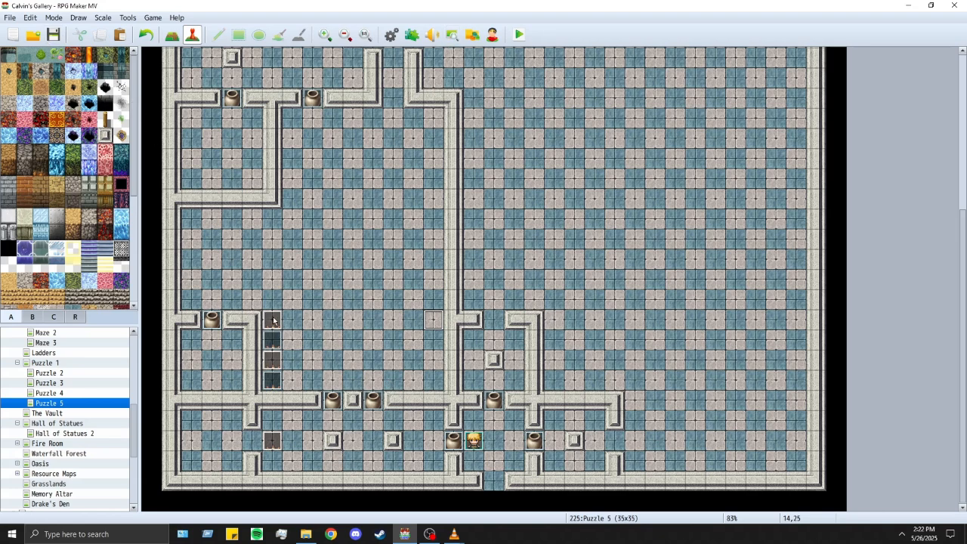
drag(273, 320, 435, 322)
drag(277, 345, 433, 345)
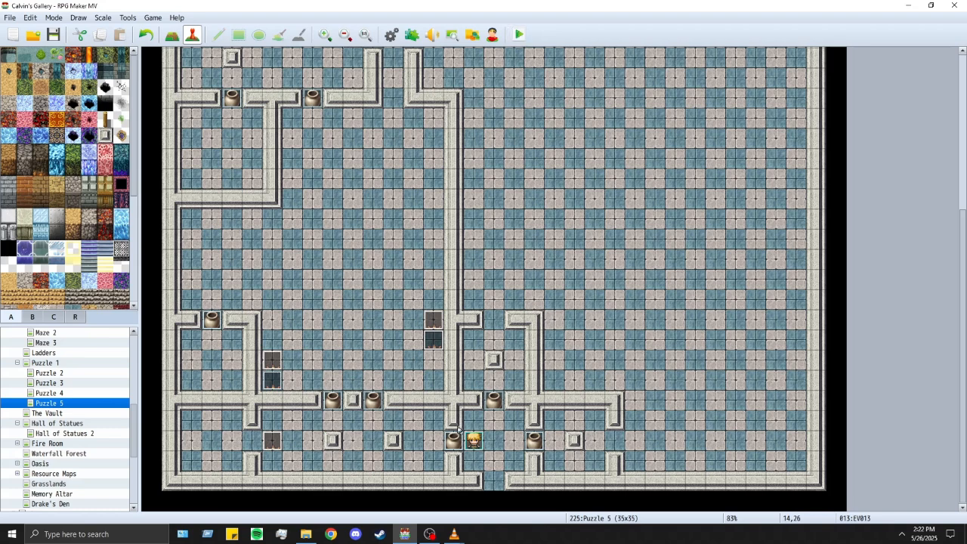
Step: Save the changes, launch a playtest and close its window at the title screen
click(519, 34)
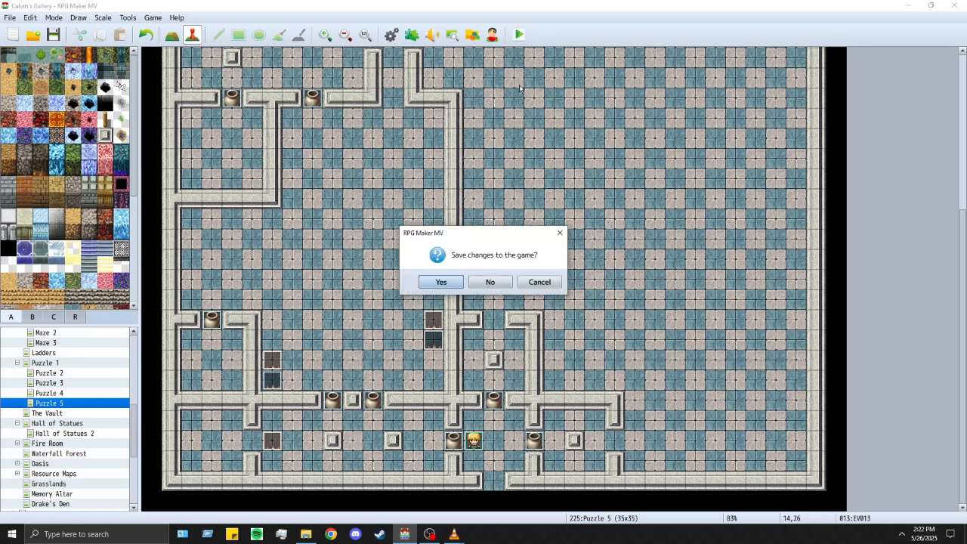
click(443, 280)
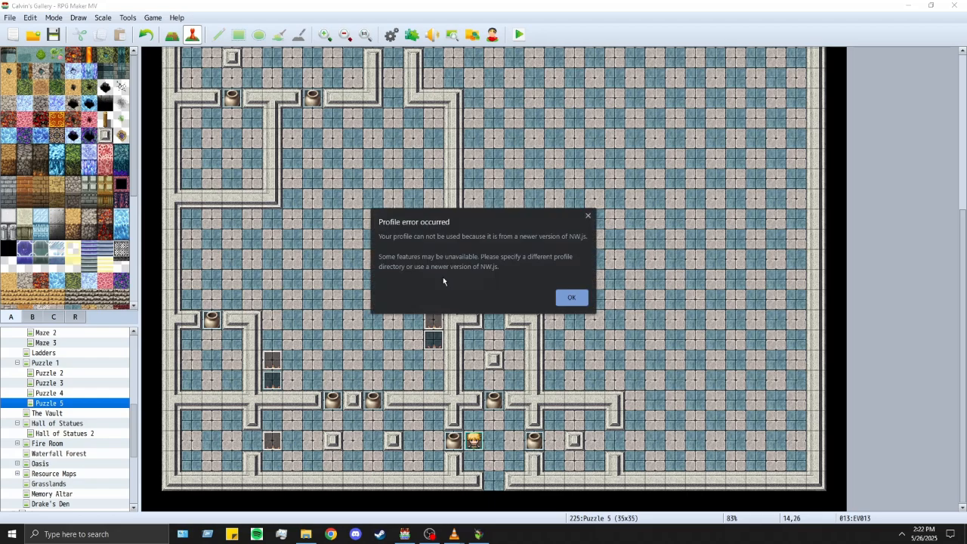
key(Return)
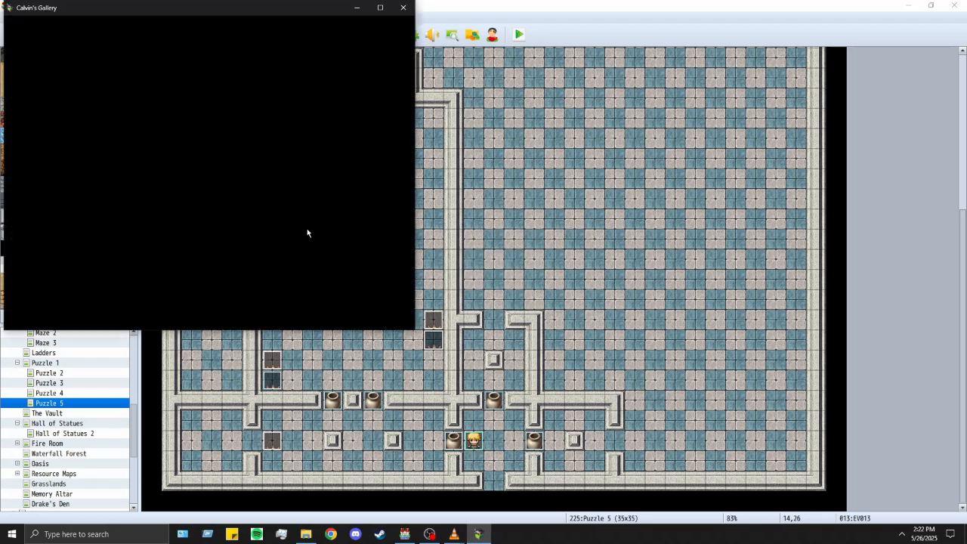
click(204, 227)
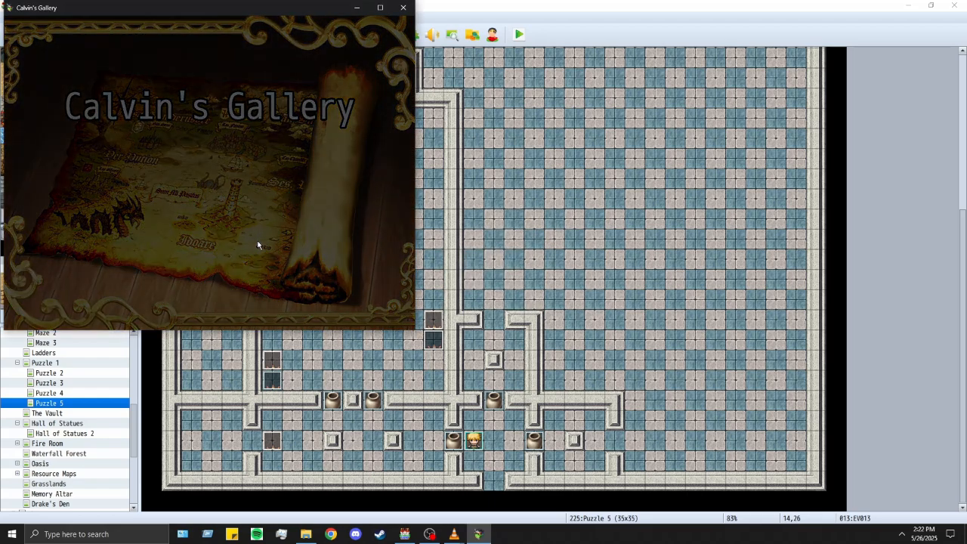
drag(243, 10, 474, 73)
click(637, 71)
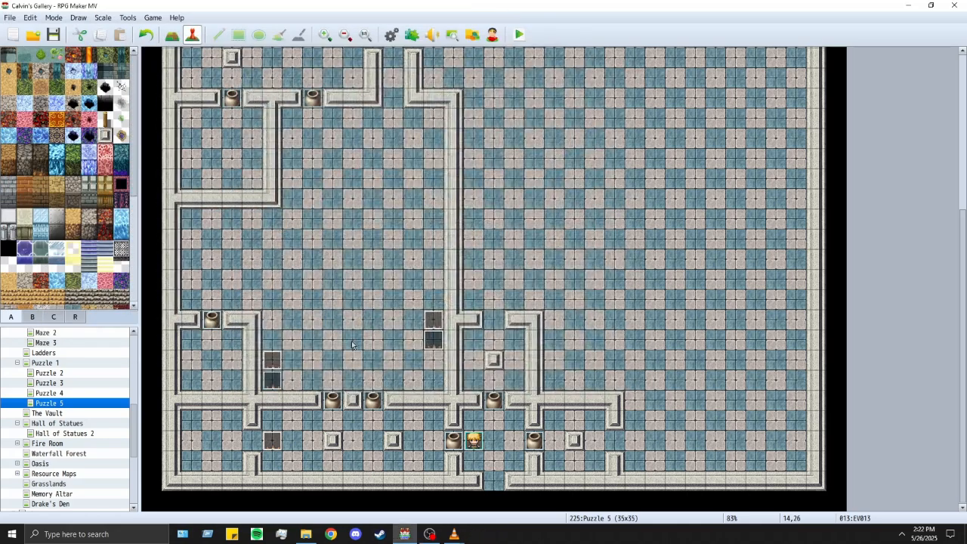
Step: Remove the two Move Down commands from the movement route of the enemy at 6,28
double_click(276, 362)
click(367, 305)
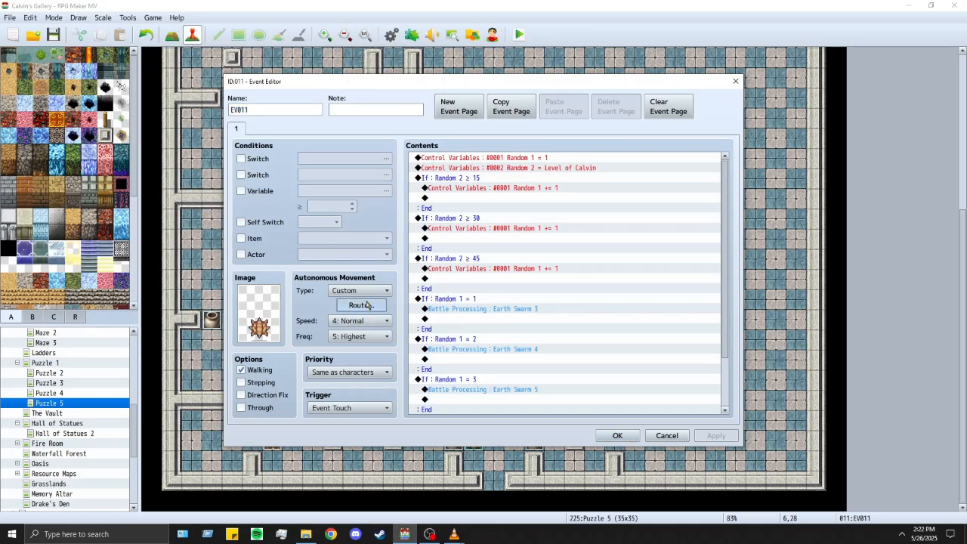
scroll(337, 262, up, 1)
click(324, 211)
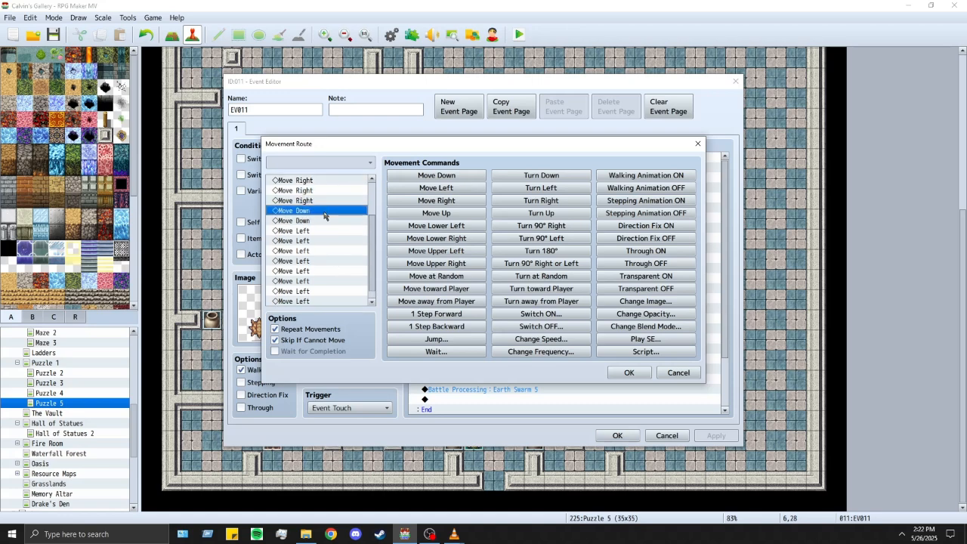
key(Delete)
key(Delete)
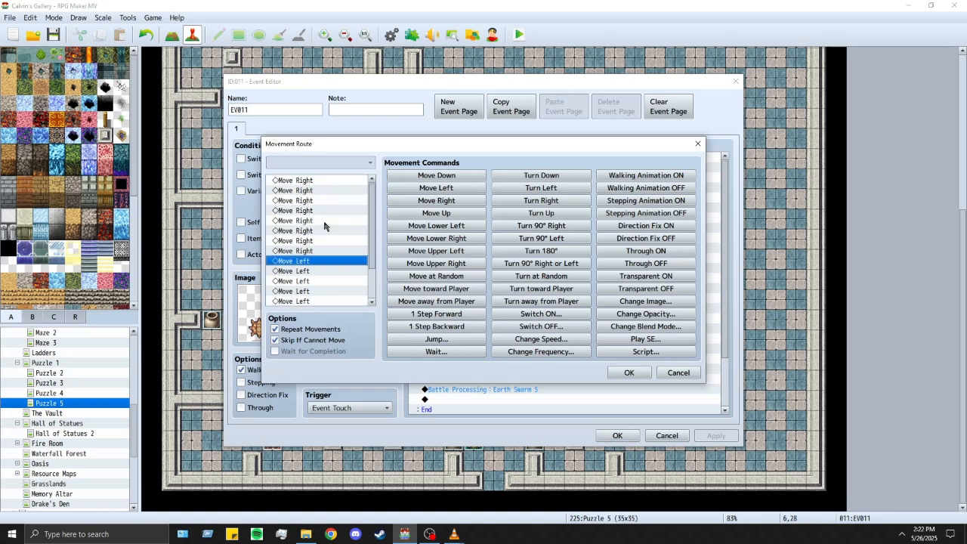
click(627, 372)
click(618, 436)
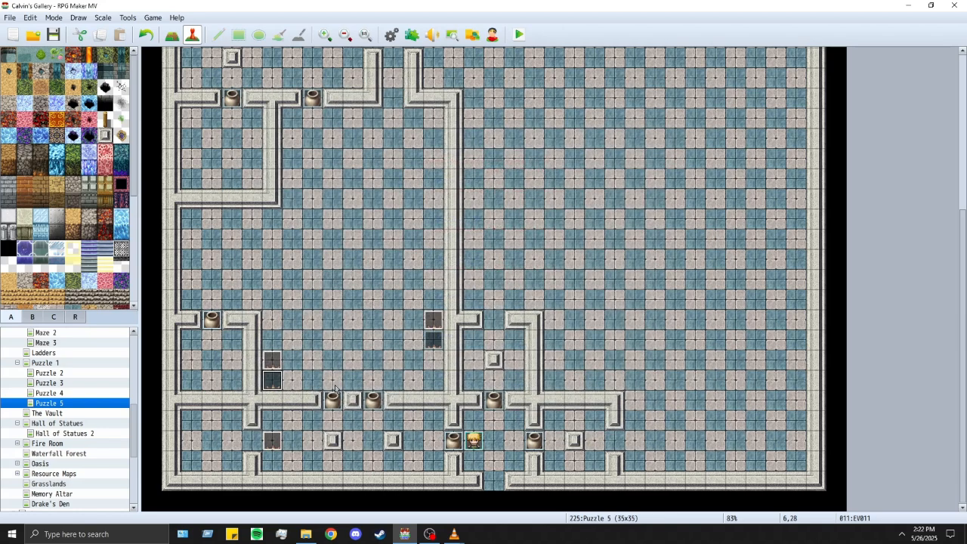
Step: Delete the three enemy copies at 6,27, 14,26 and 14,25
click(276, 367)
key(Delete)
click(422, 338)
click(428, 337)
key(Delete)
click(434, 321)
key(Delete)
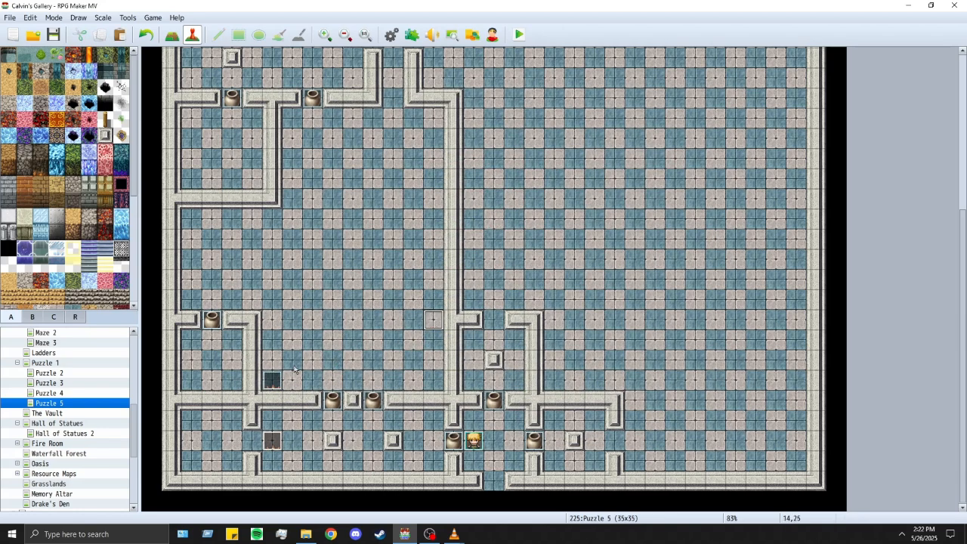
Step: Check the movement route commands of the enemy at 6,28
double_click(272, 379)
click(358, 306)
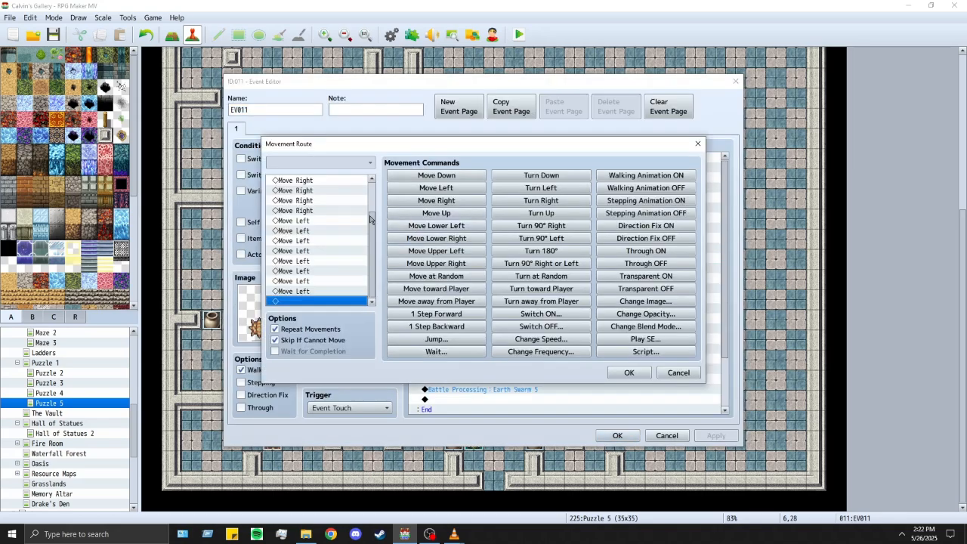
scroll(373, 234, up, 3)
scroll(373, 235, down, 3)
click(629, 372)
click(617, 435)
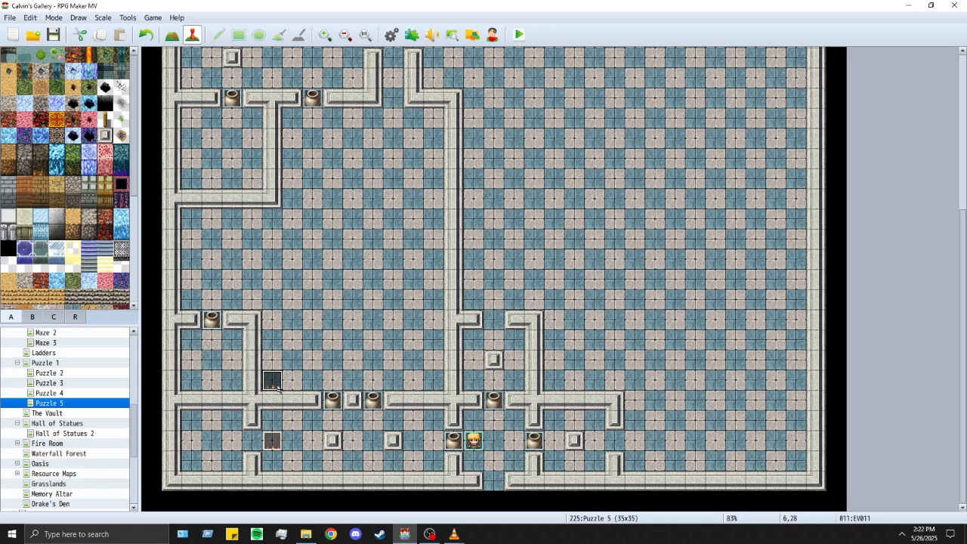
Step: Paste three copies of the enemy on alternating sides of the room at 14,27, 6,26 and 14,25
click(274, 358)
key(ctrl+v)
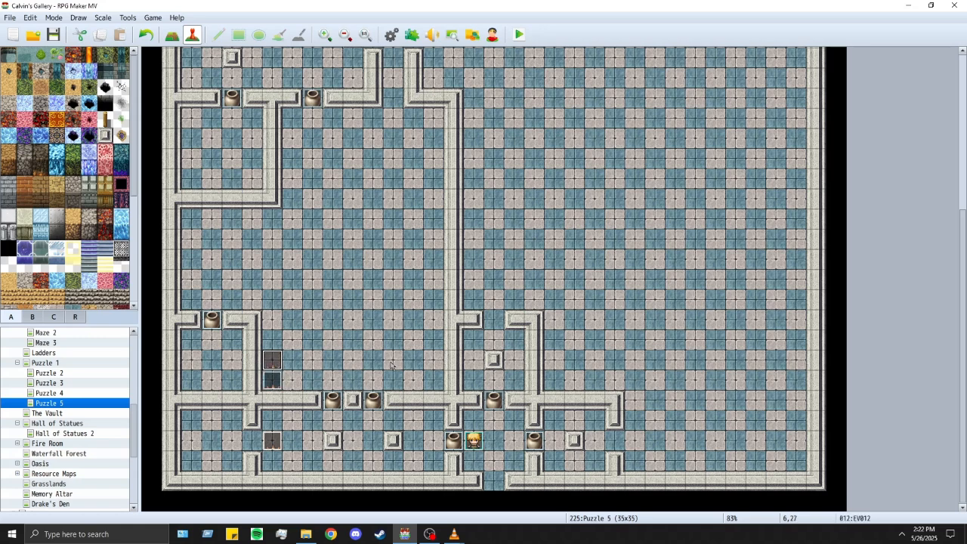
drag(434, 362, 434, 361)
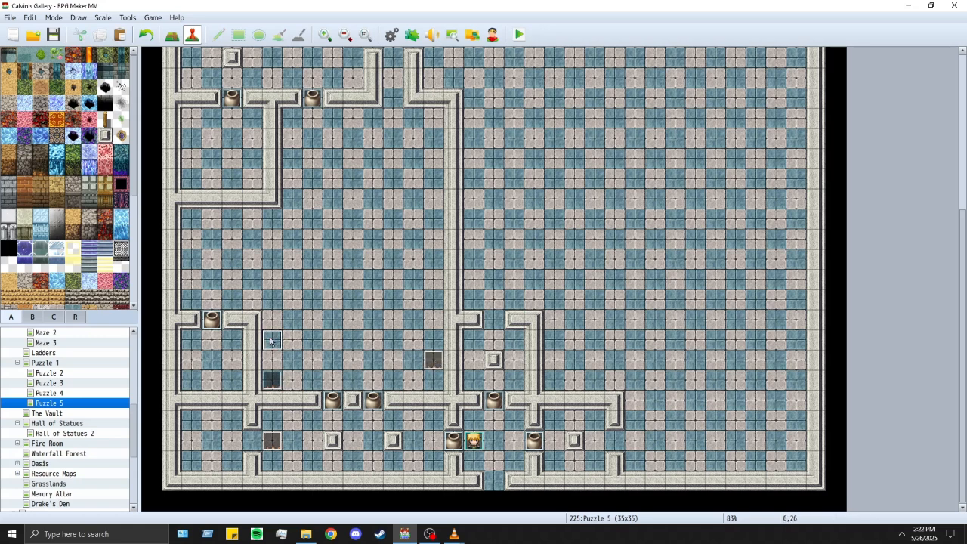
key(ctrl+v)
key(ctrl+v)
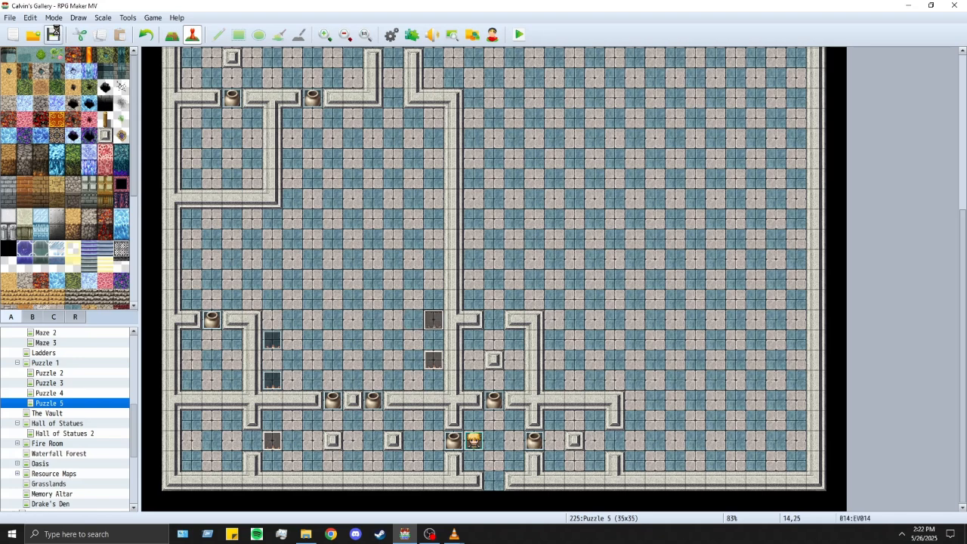
Step: Save the project, launch a playtest in a maximized window and start the game
click(518, 36)
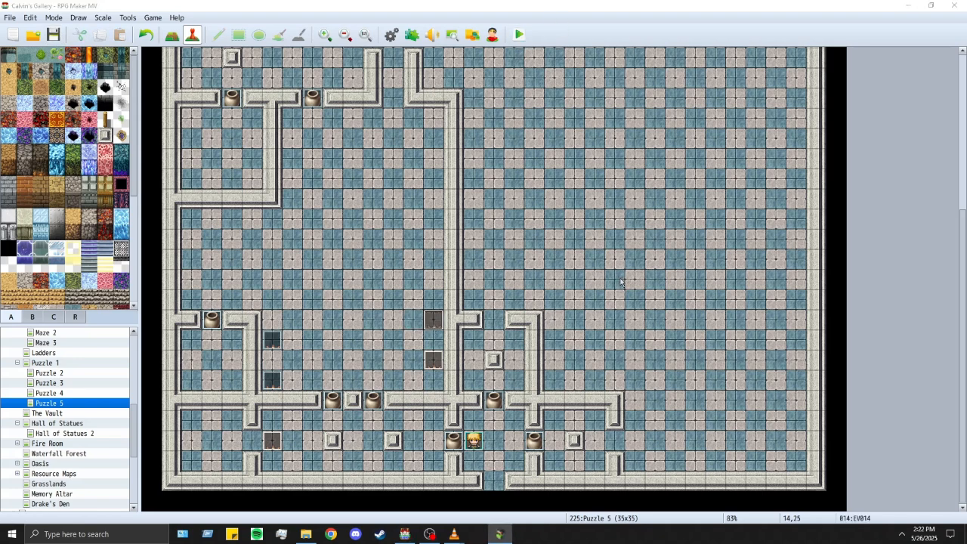
click(571, 297)
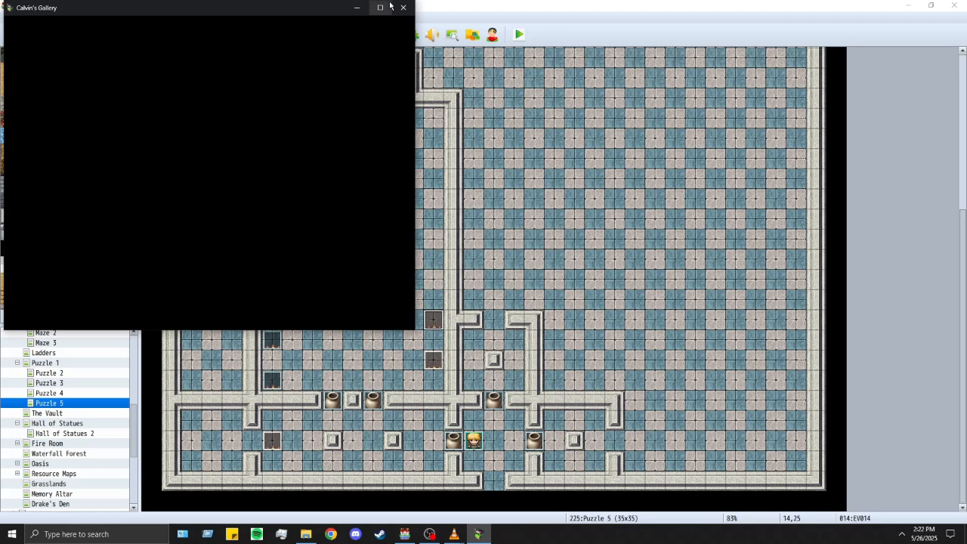
click(390, 6)
click(450, 351)
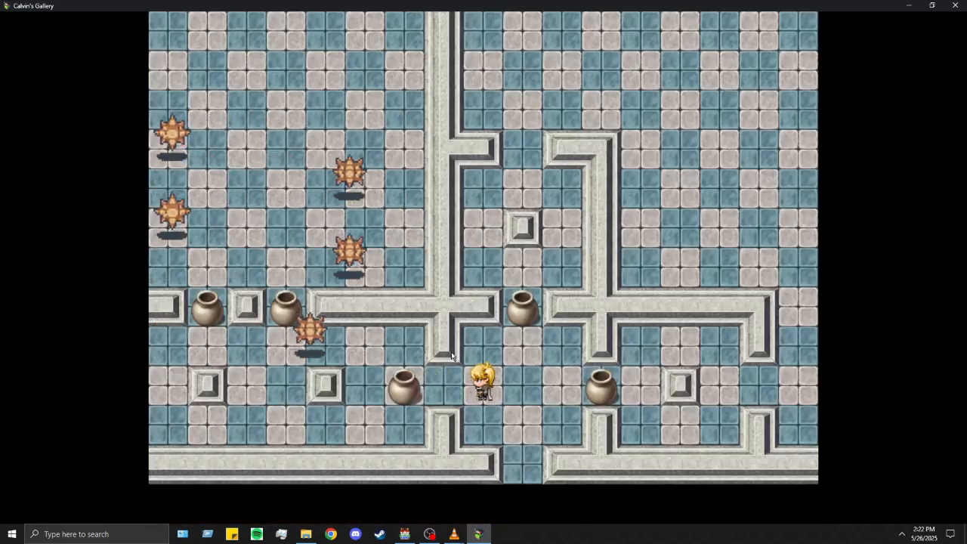
Step: Push the west doorway's pot into the bottom room, then walk around below it and push it one tile north
key(Left)
key(Left)
key(Up)
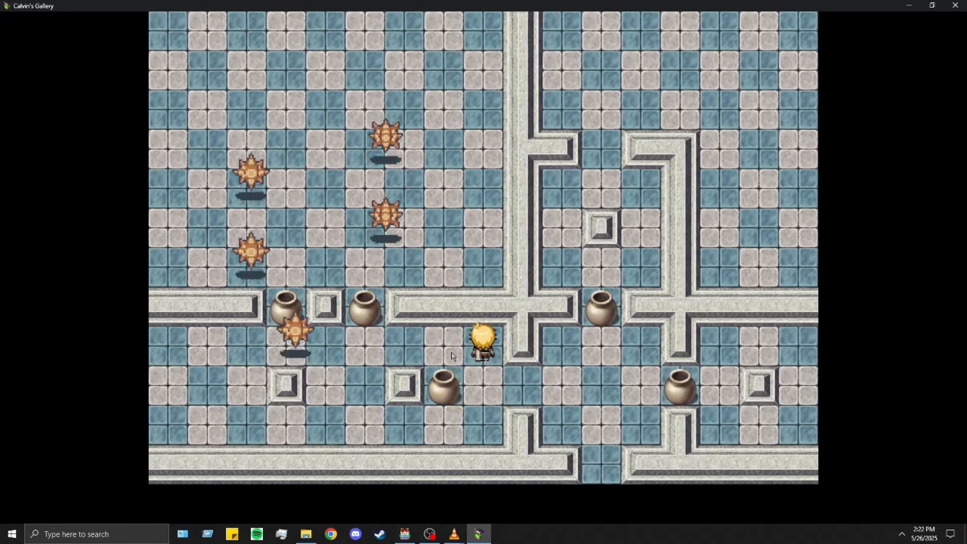
key(Down)
key(Down)
key(Left)
key(Up)
key(Up)
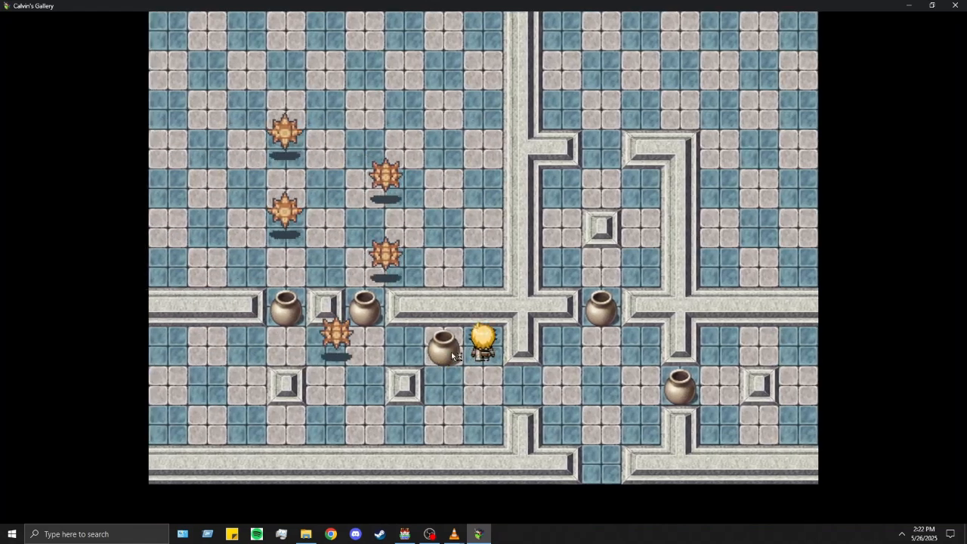
Step: Push the pot west along the bottom room until it is beyond the west doorway of the enemy room
key(Left)
key(Left)
key(Left)
key(Left)
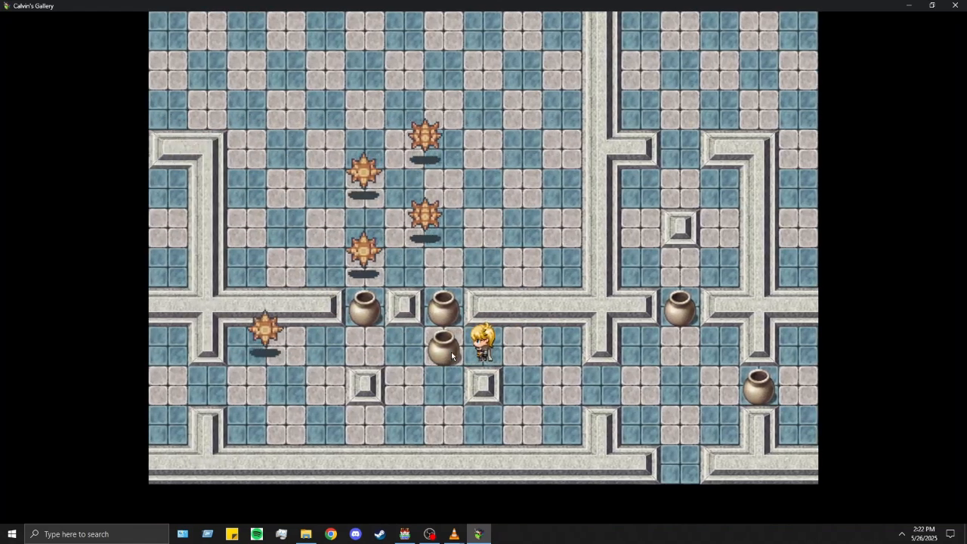
key(Left)
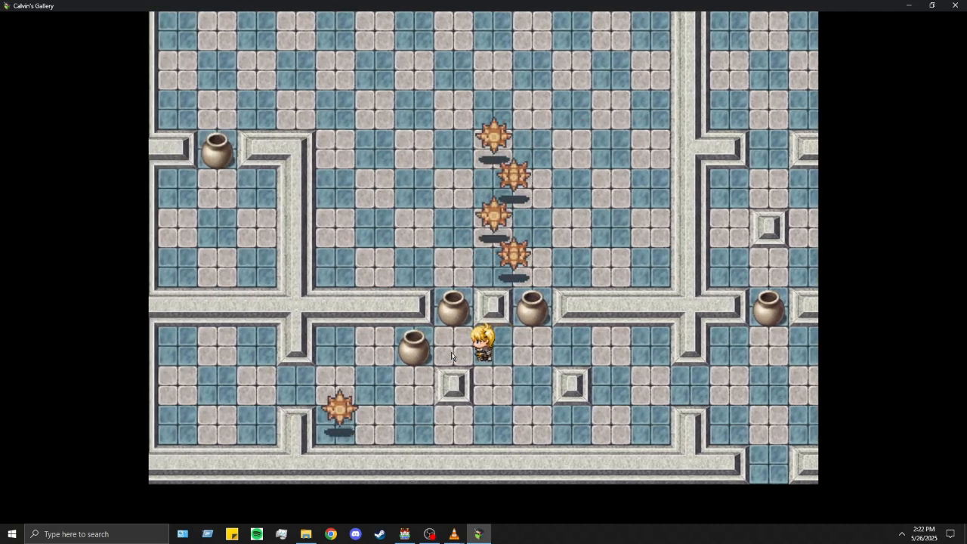
Step: Push the west doorway's pot one tile north, then push the east doorway's pot one tile into the enemy room
key(Up)
key(Down)
key(Right)
key(Right)
key(Up)
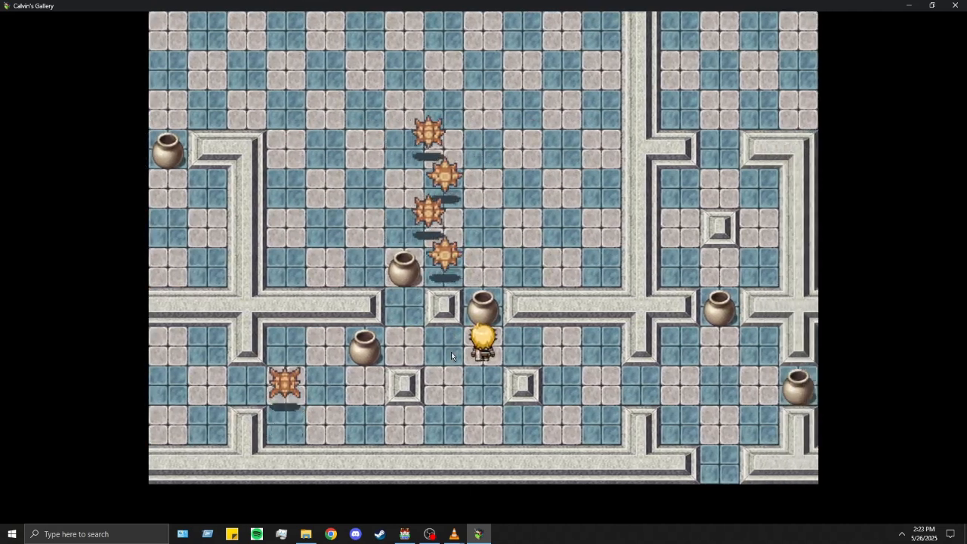
key(Up)
key(Up)
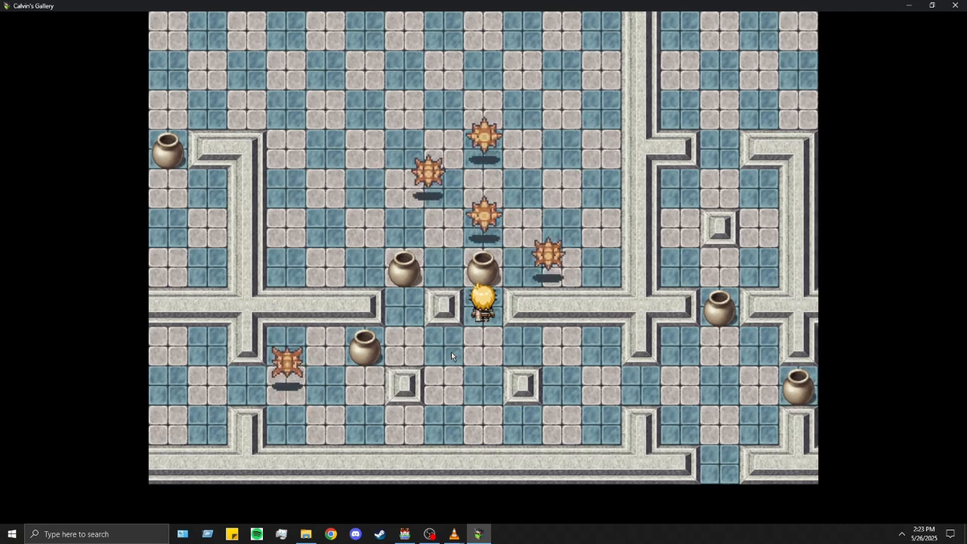
Step: Enter the enemy room through the west doorway, pushing its pot another tile north, and step east between the pots
key(Down)
key(Left)
key(Left)
key(Up)
key(Up)
key(Right)
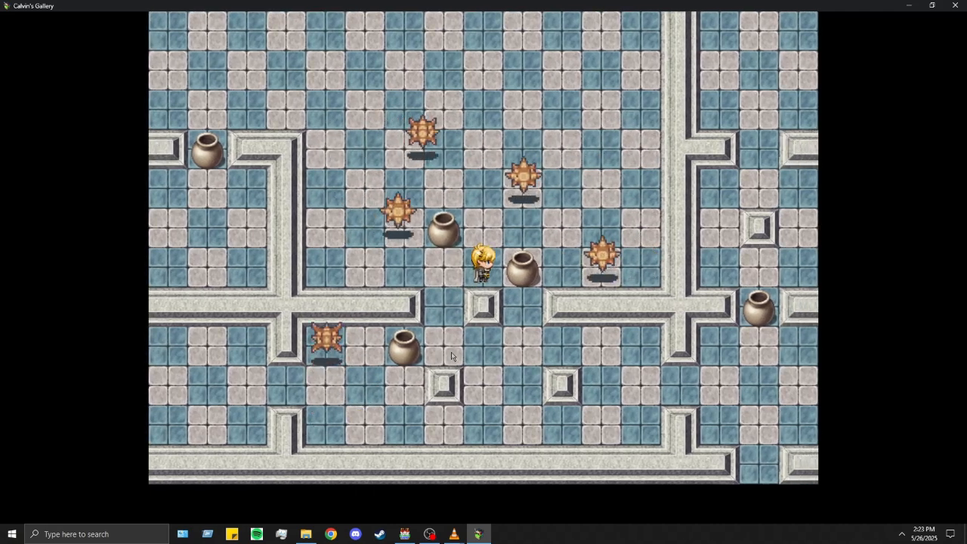
Step: Return to the east doorway through the bottom room, push its pot two tiles farther north, and step west inside the enemy room
key(Left)
key(Down)
key(Down)
key(Right)
key(Right)
key(Up)
key(Up)
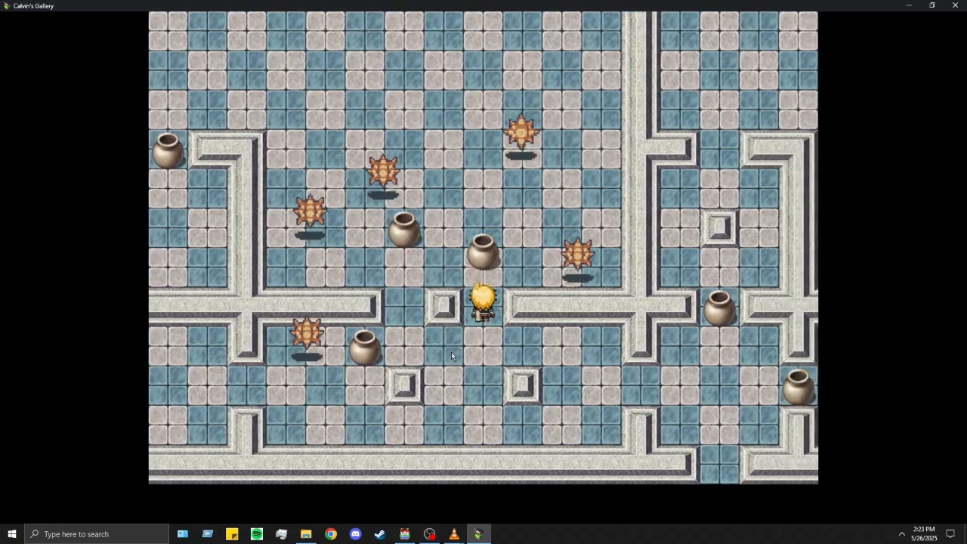
key(Down)
key(Up)
key(Up)
key(Up)
key(Left)
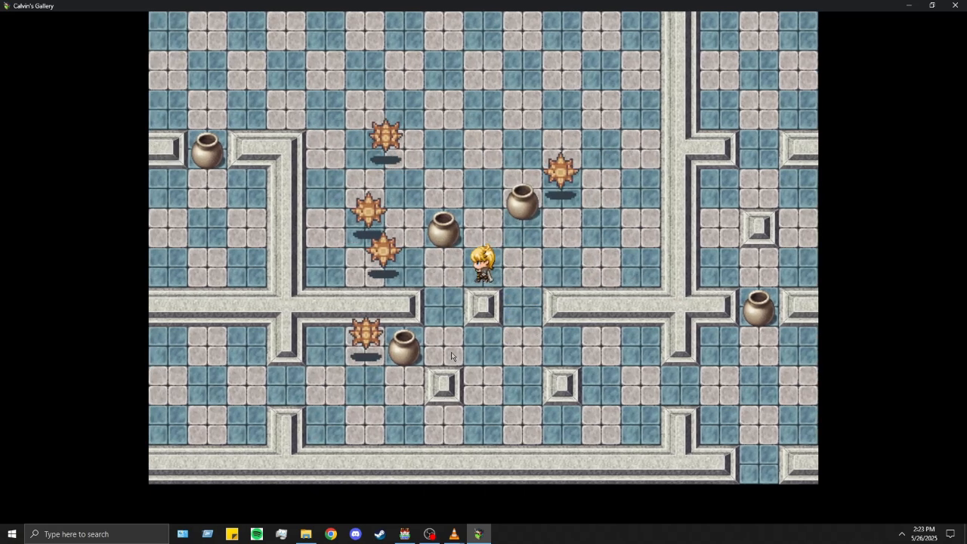
Step: Push the west pot and the east pot each one more tile north while dodging the patrolling enemies
key(Down)
key(Left)
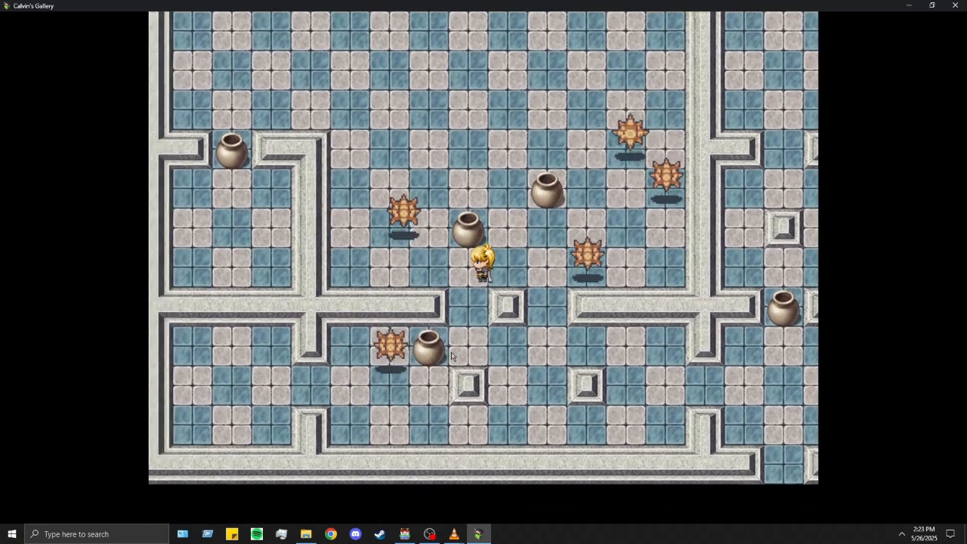
key(Up)
key(Right)
key(Up)
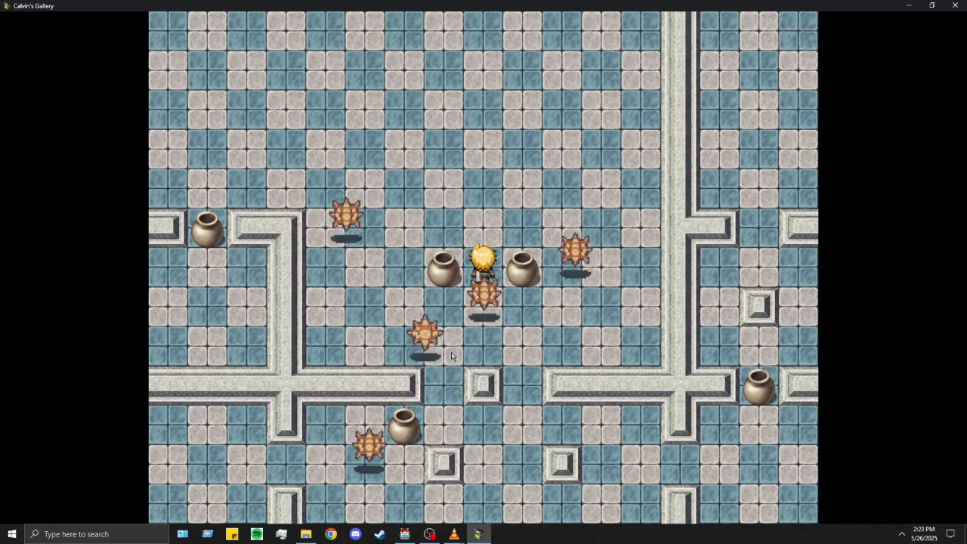
key(Down)
key(Right)
key(Up)
key(Left)
key(Left)
key(Left)
key(Left)
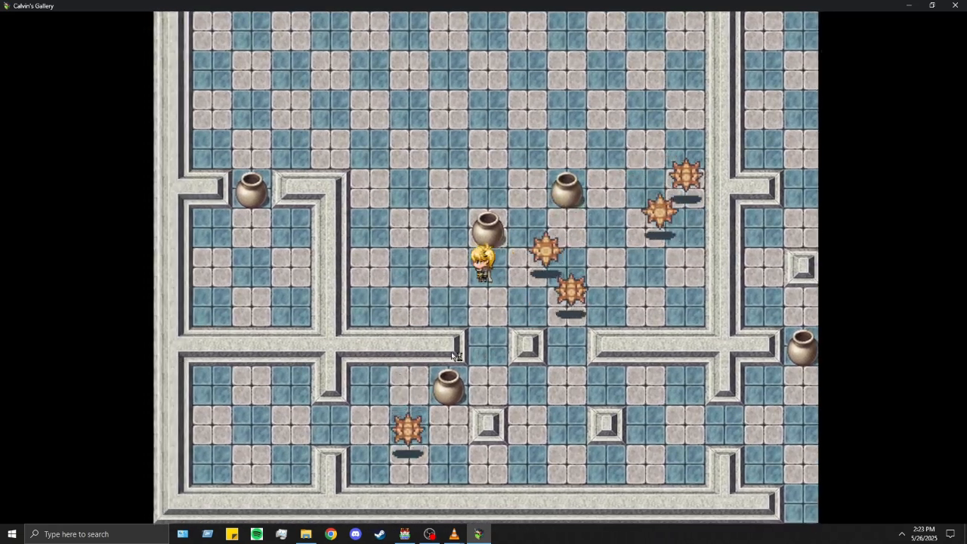
Step: Walk north past both pots into the open area above the enemies and end the playtest
key(Up)
key(Up)
key(Up)
key(Right)
key(Right)
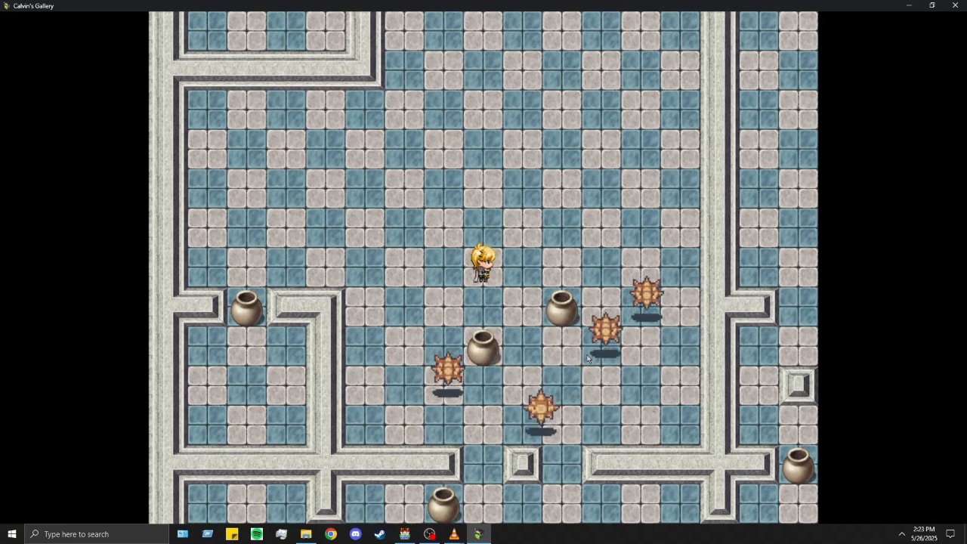
click(954, 7)
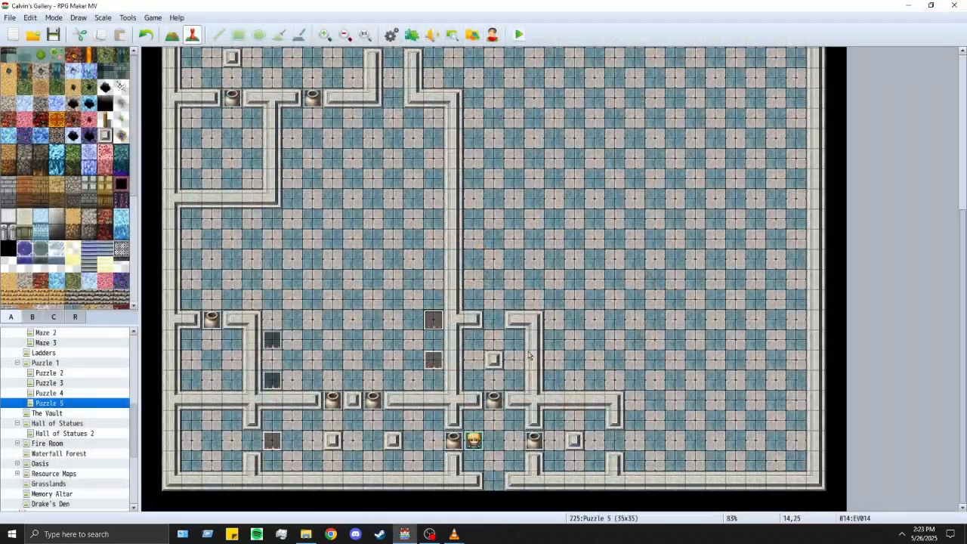
Step: Copy the pot at 11,29 and paste it at 10,22 in the open area above the enemies
click(169, 36)
click(192, 35)
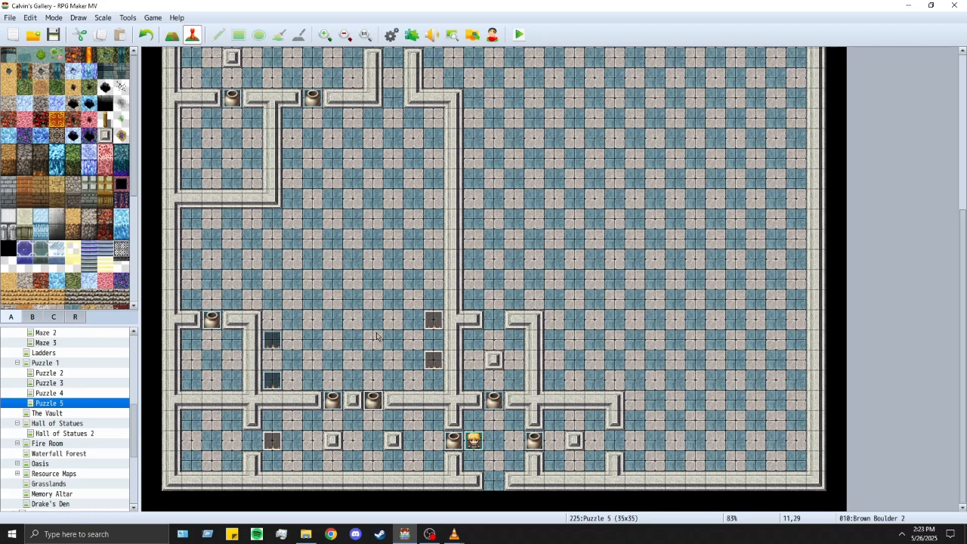
click(349, 255)
key(ctrl+v)
click(172, 36)
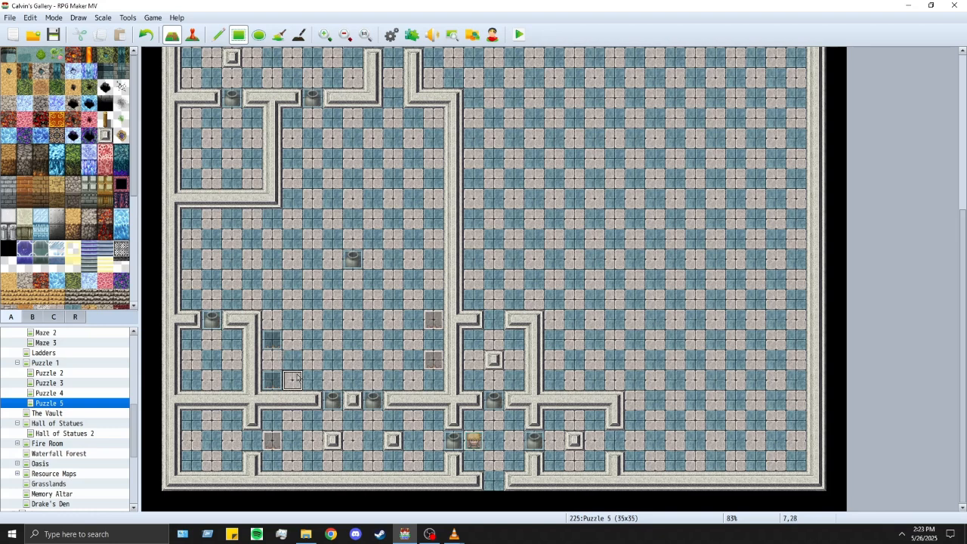
Step: Paste an enemy copy at 10,15 and delete every command from its custom movement route
click(198, 35)
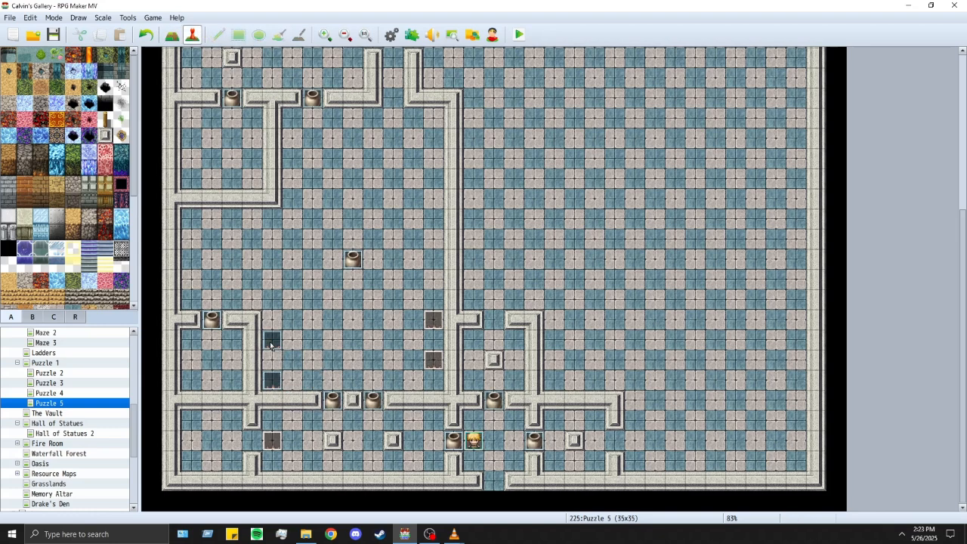
click(352, 119)
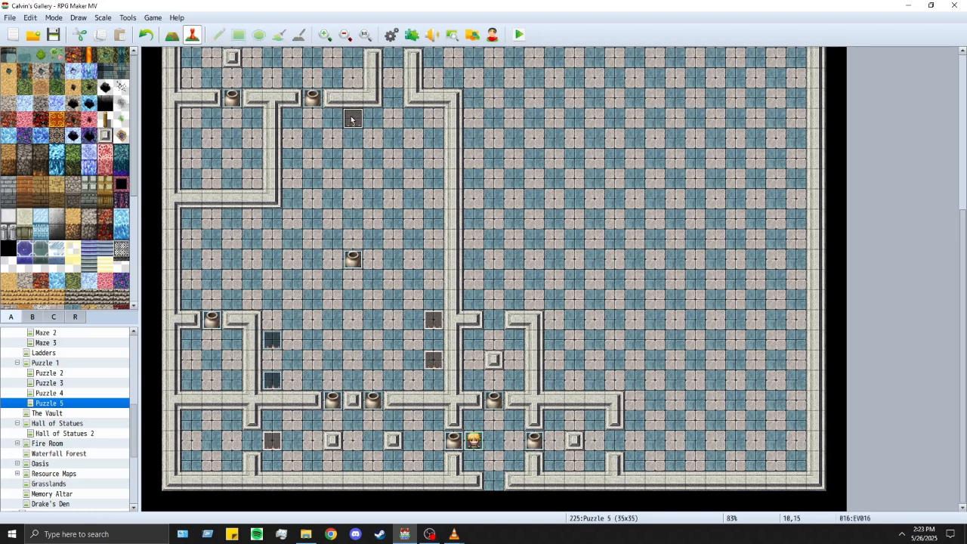
double_click(351, 119)
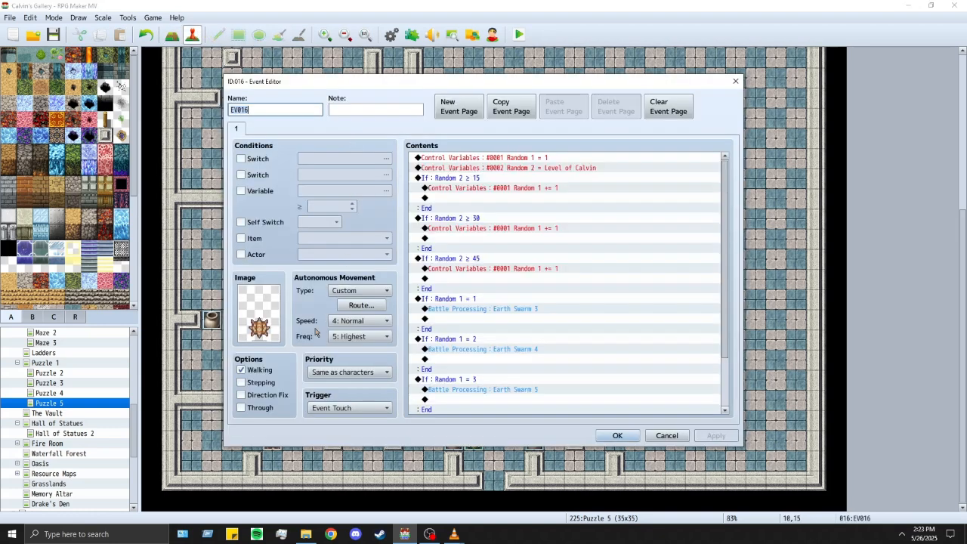
click(365, 306)
click(314, 182)
key(Delete)
key(Delete)
key(Delete)
key(Delete)
key(Delete)
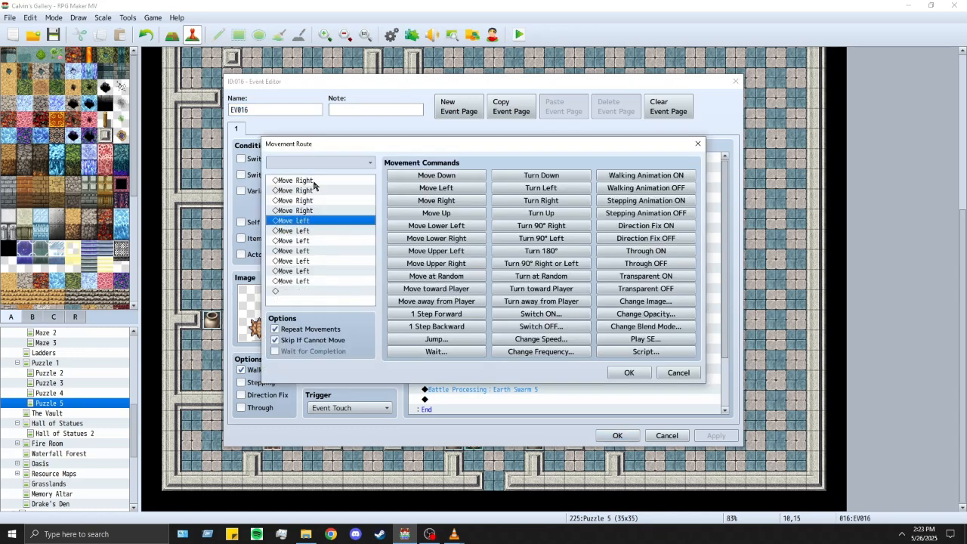
key(Delete)
key(Delete)
key(Delete)
key(Delete)
key(Delete)
key(Up)
key(Up)
key(Up)
key(Up)
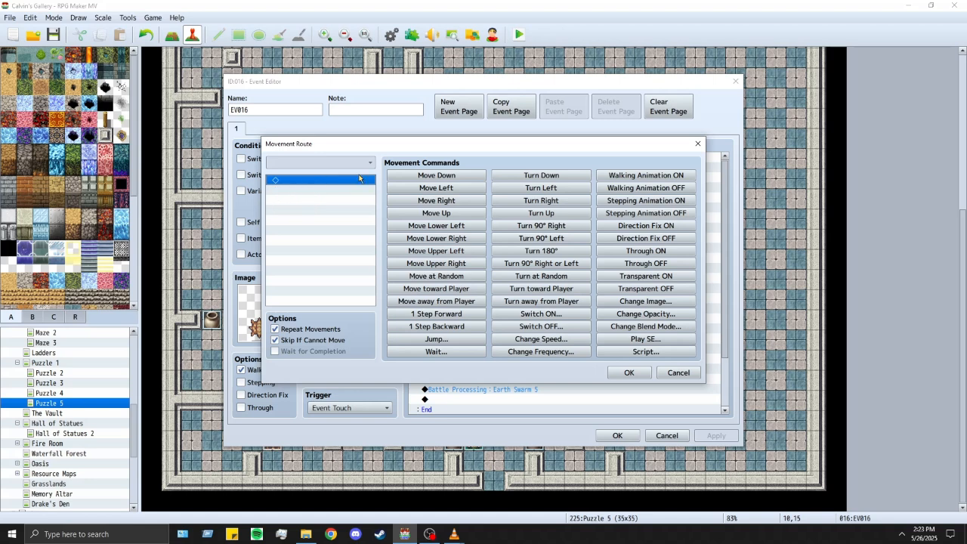
Step: Add 13 Move Down commands to the movement route of the enemy at 10,15
click(412, 175)
click(412, 175)
click(412, 175)
click(412, 175)
click(411, 176)
click(412, 175)
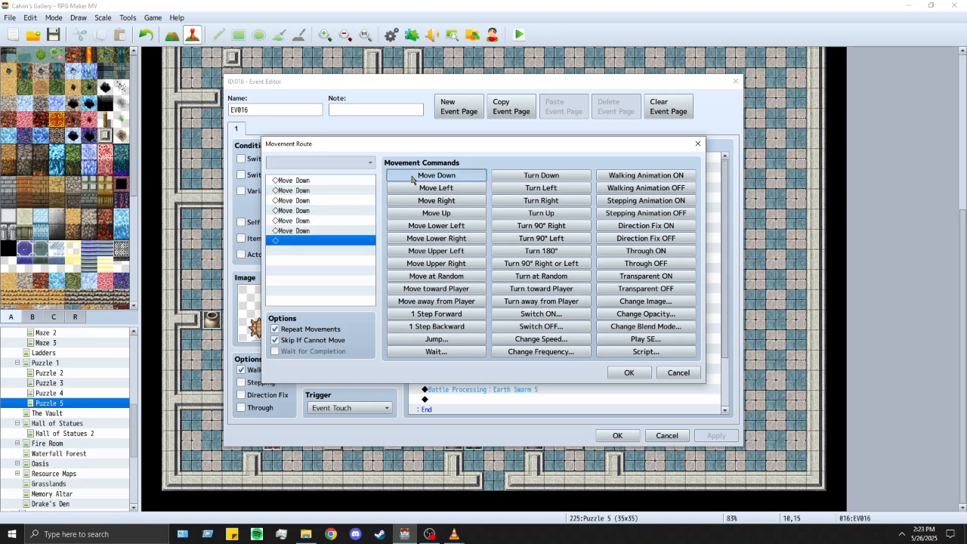
click(412, 175)
click(412, 175)
click(412, 175)
click(412, 176)
click(412, 175)
click(411, 175)
click(411, 175)
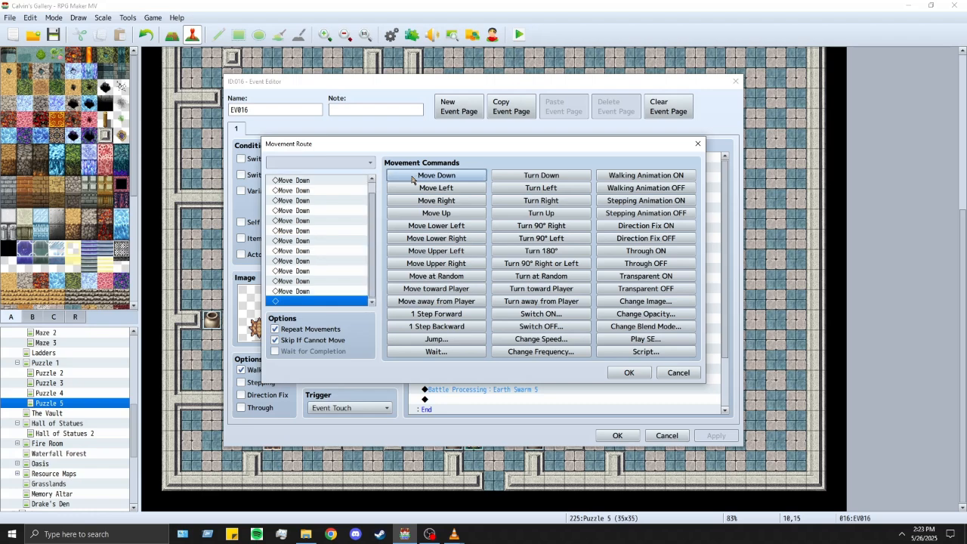
Step: Add 11 Move Up commands after the downward moves and save the route and the enemy event
click(442, 213)
click(442, 213)
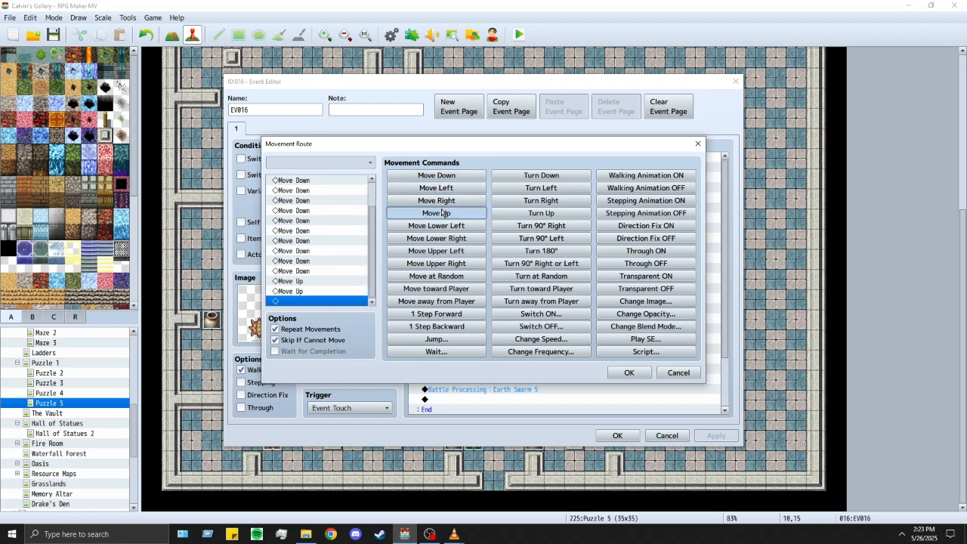
double_click(442, 213)
click(442, 213)
click(443, 213)
click(442, 212)
click(443, 213)
click(443, 213)
click(442, 213)
click(443, 213)
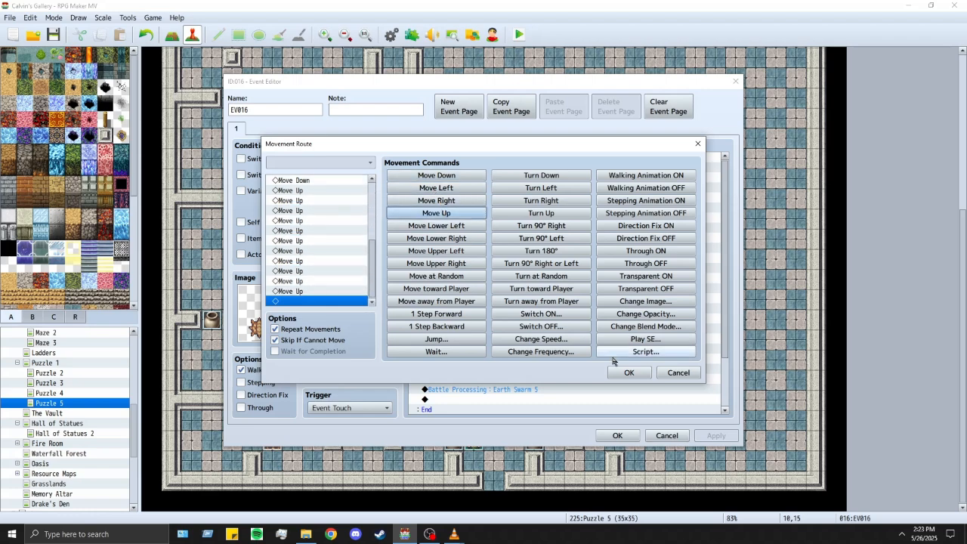
click(628, 373)
click(617, 435)
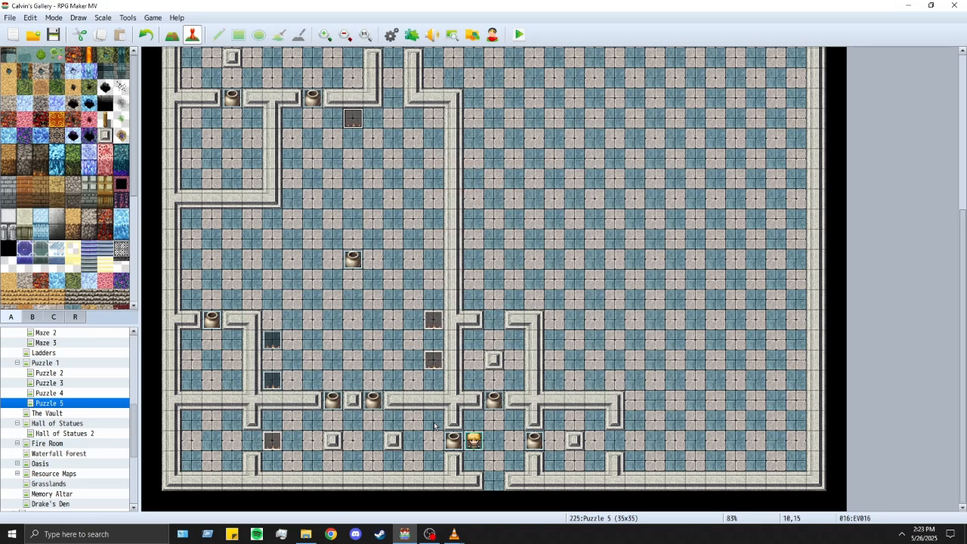
Step: Extend the wall in column 5 north through rows 24 to 22 and add a one-tile wall stub at 5,20
click(176, 40)
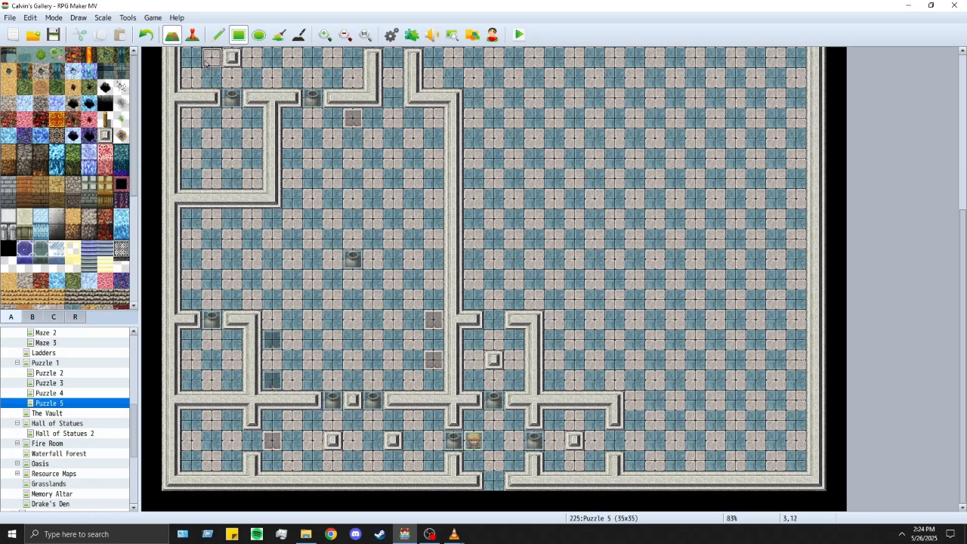
click(193, 35)
click(174, 36)
drag(250, 303, 244, 262)
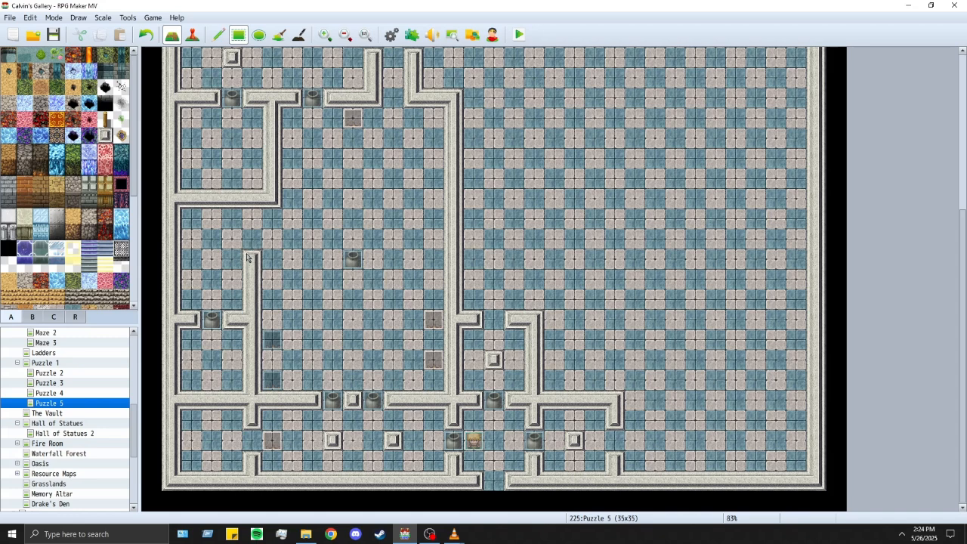
click(192, 35)
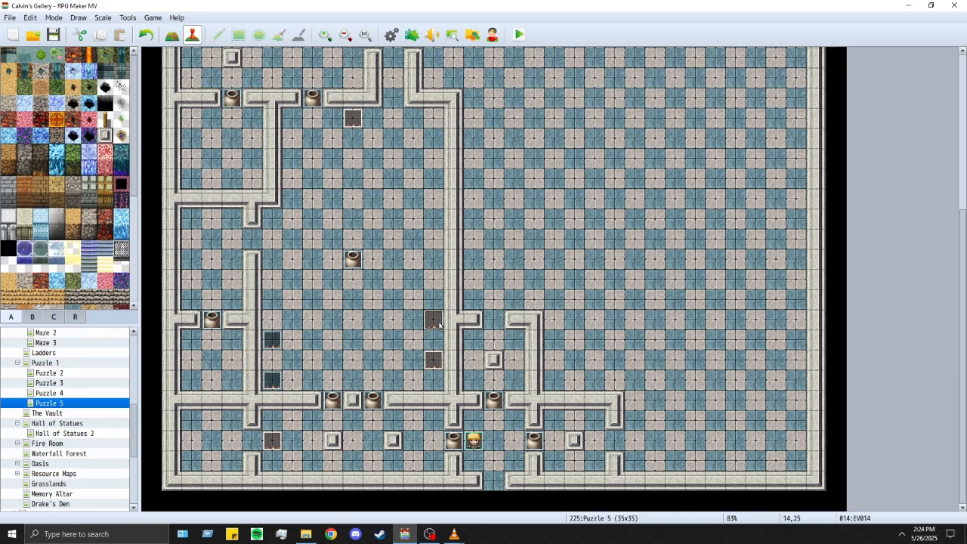
Step: Paste three more enemy copies in the large room at 6,24, 14,23 and 6,23
click(277, 299)
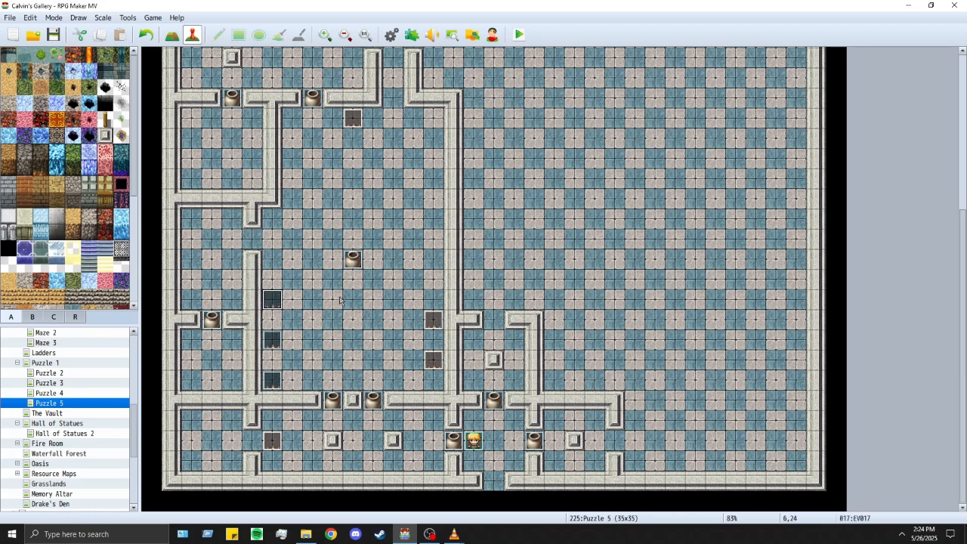
click(434, 280)
key(ctrl+v)
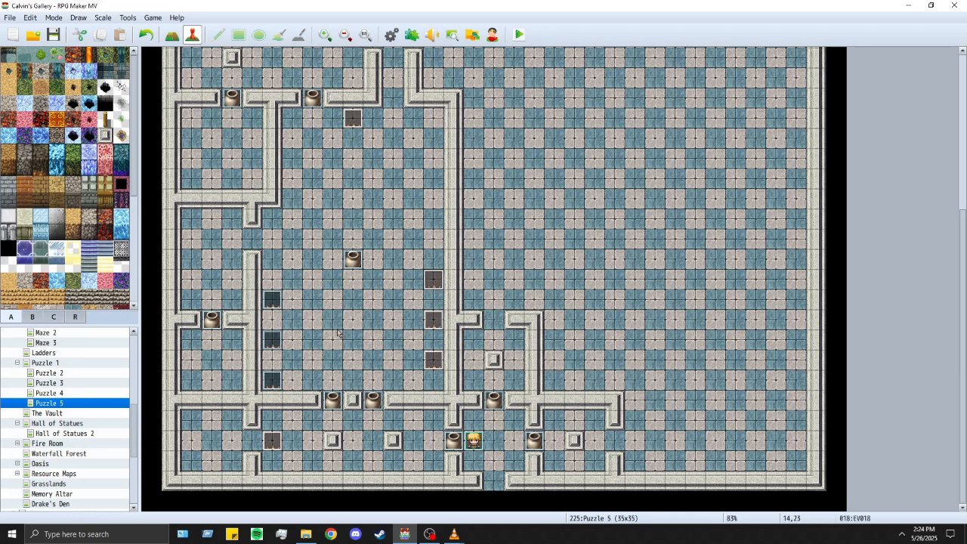
click(271, 277)
key(ctrl+v)
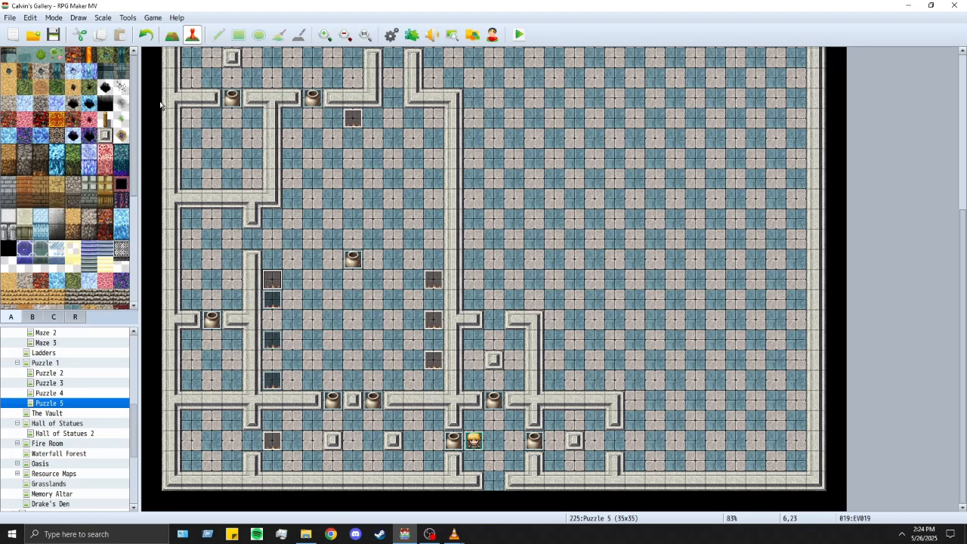
Step: Paste an enemy copy at 2,24 and delete every command from its custom movement route
click(189, 302)
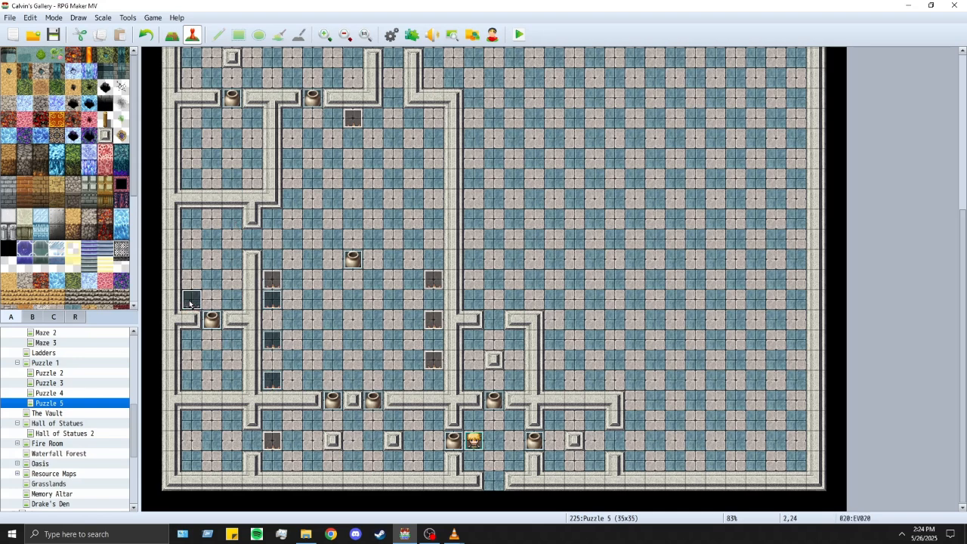
click(191, 259)
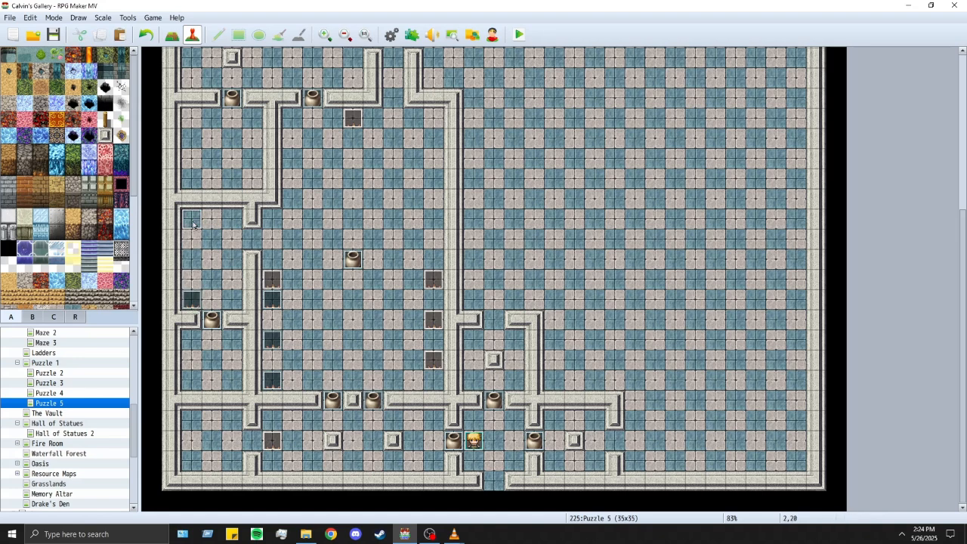
double_click(194, 296)
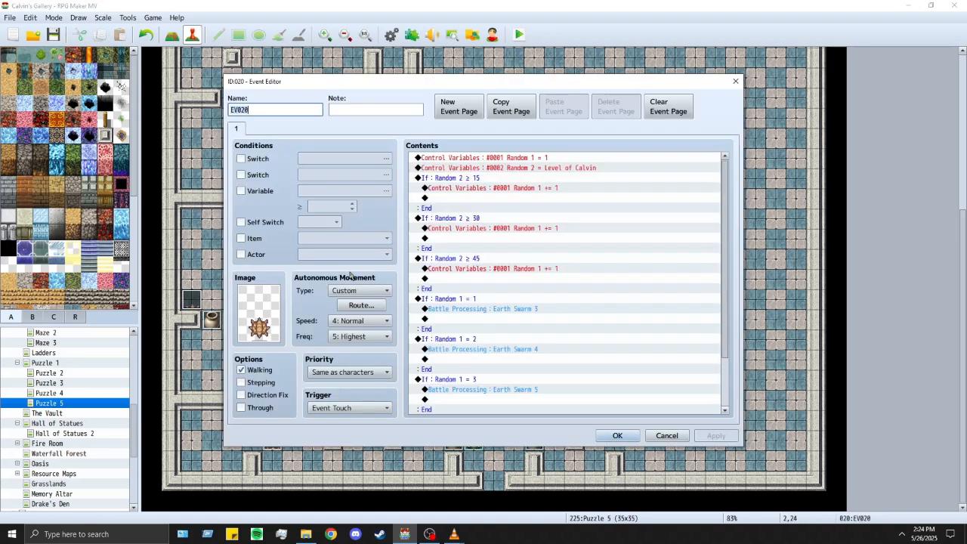
click(349, 302)
scroll(331, 189, up, 2)
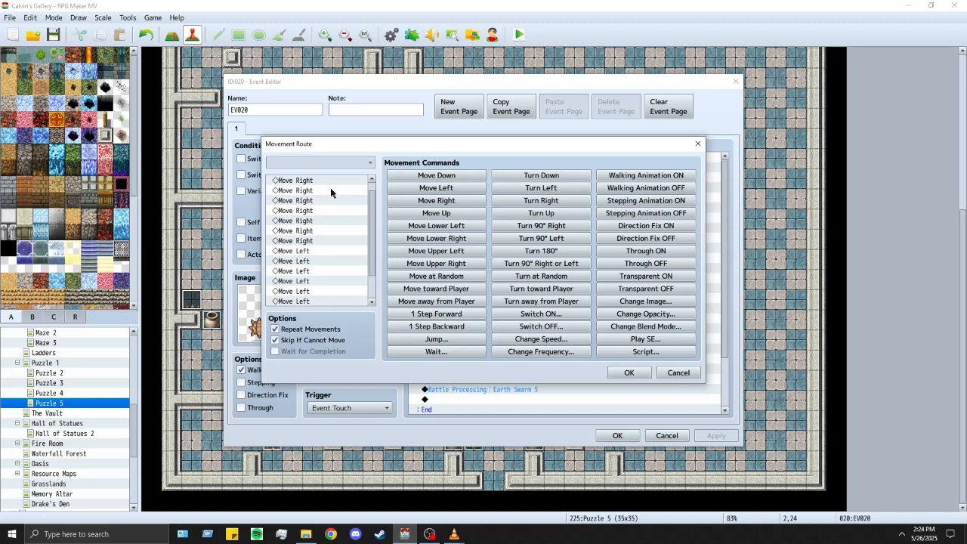
click(333, 189)
key(Up)
key(Delete)
key(Delete)
key(Delete)
key(Delete)
key(Delete)
key(Delete)
key(Delete)
key(Delete)
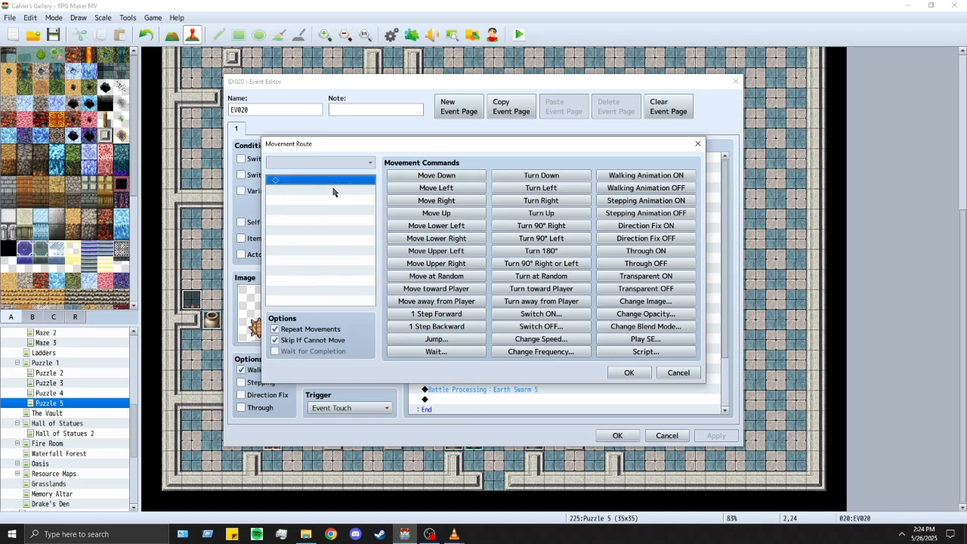
Step: Add four Move Up commands to the movement route of the enemy at 2,24
click(444, 215)
click(445, 215)
click(445, 216)
click(444, 215)
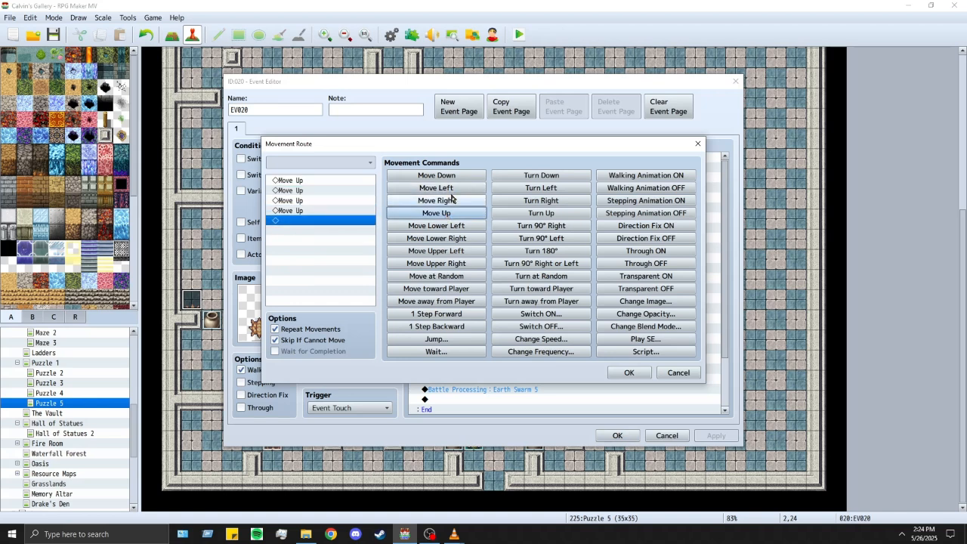
Step: Extend the enemy's movement route with two Move Right and four Move Down commands
click(453, 200)
click(453, 201)
click(457, 177)
click(456, 177)
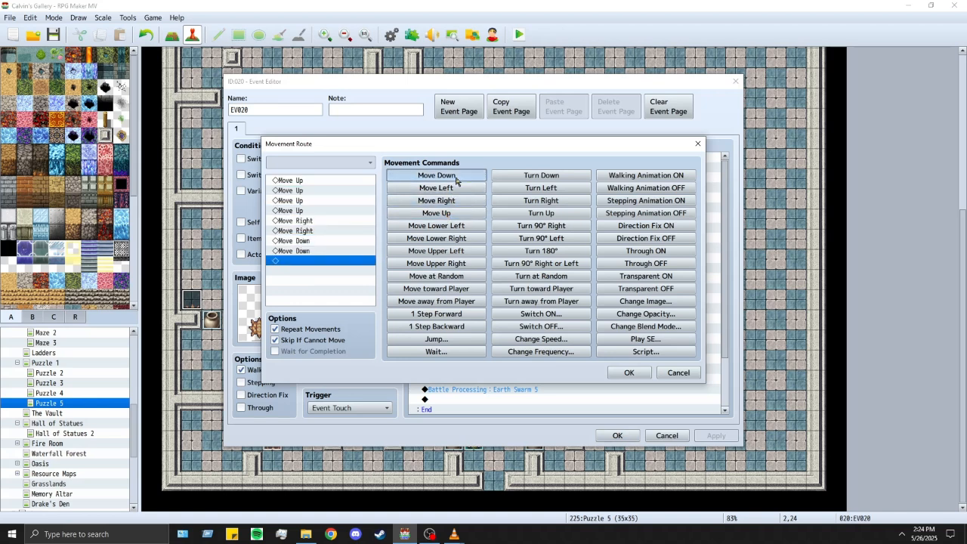
click(456, 177)
click(456, 177)
Step: Finish the movement route with two Move Left commands and save the route and its event EV020
click(458, 202)
click(458, 202)
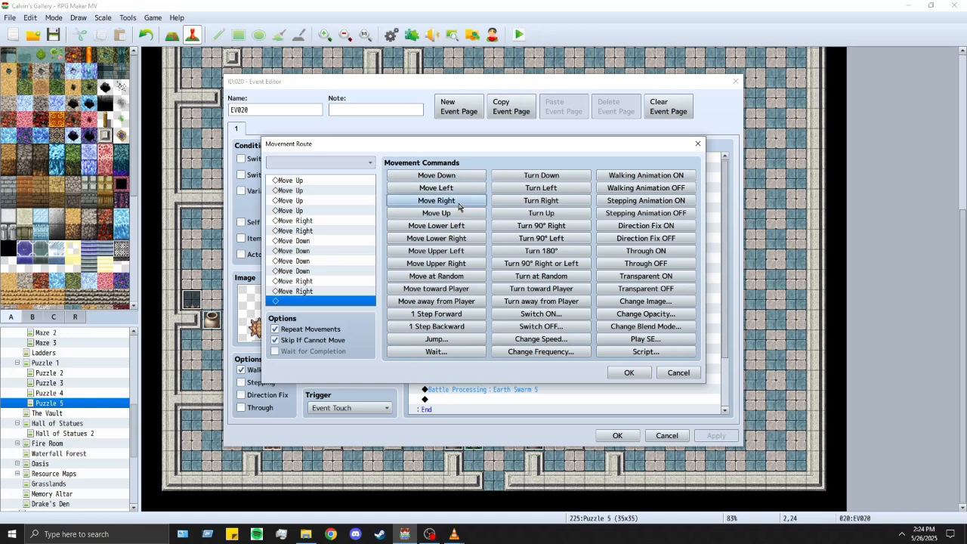
click(331, 282)
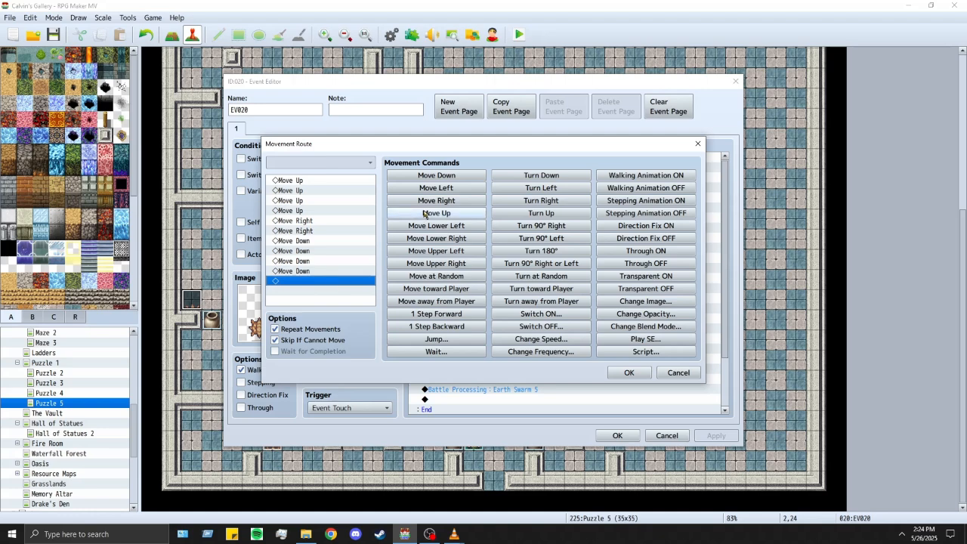
click(460, 189)
click(460, 189)
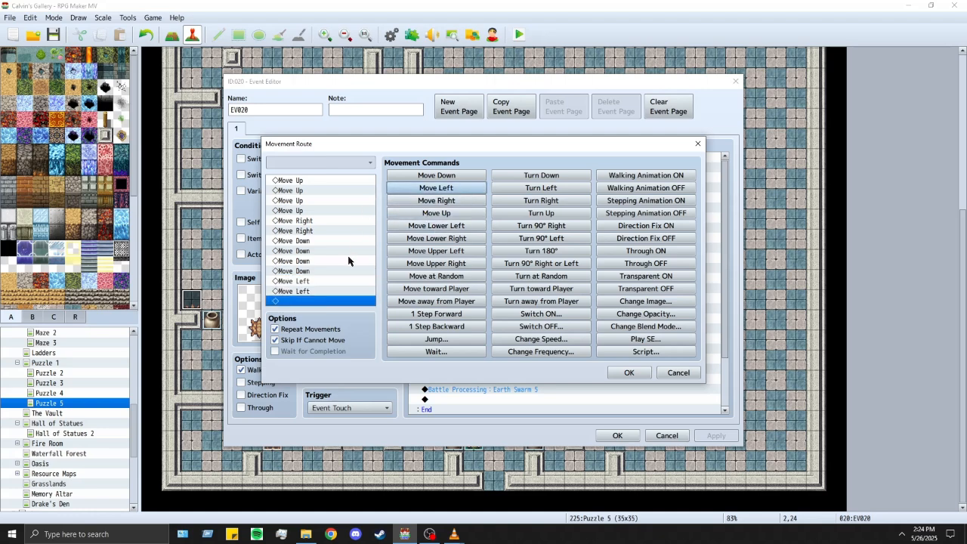
click(627, 372)
click(617, 436)
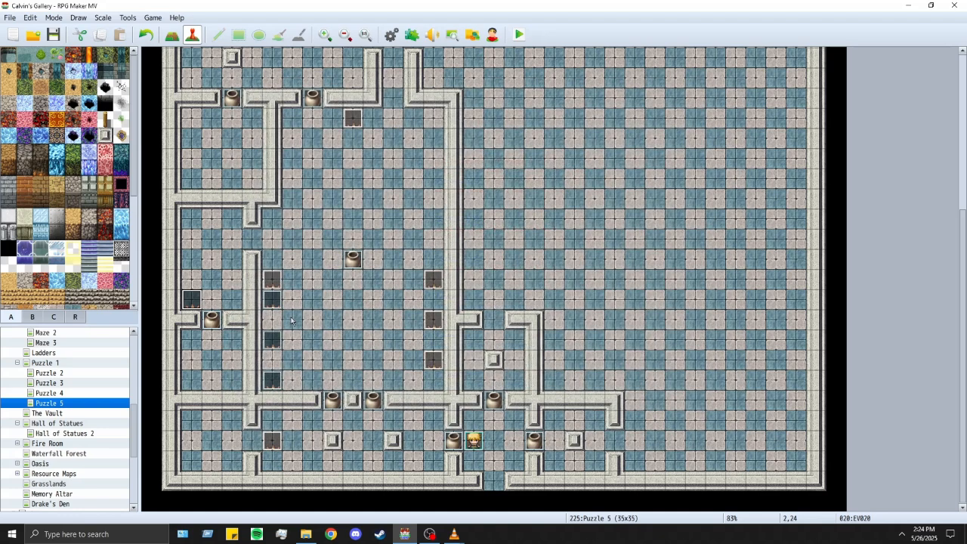
Step: Launch a playtest, start a new game and place the game window over the middle of the map
click(518, 36)
click(449, 280)
key(Return)
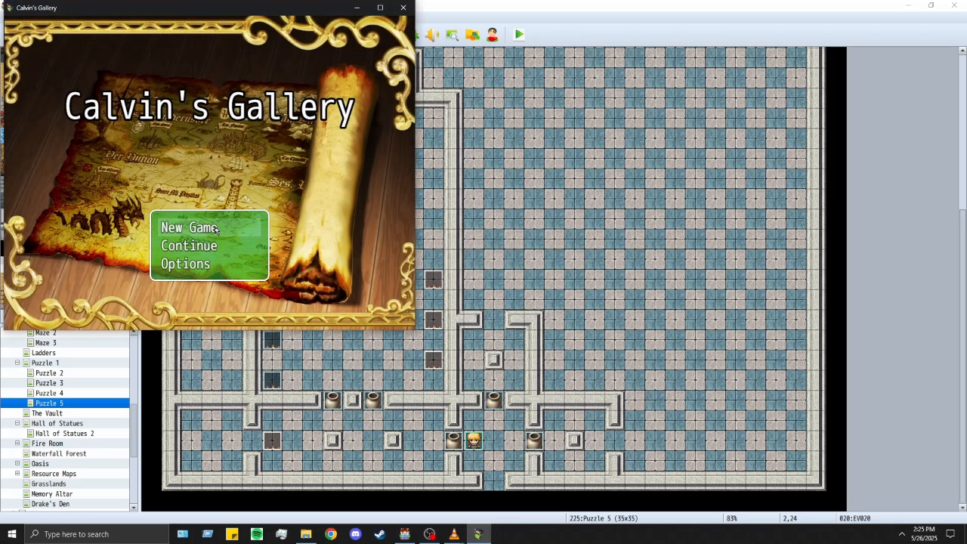
click(214, 227)
key(Left)
key(Left)
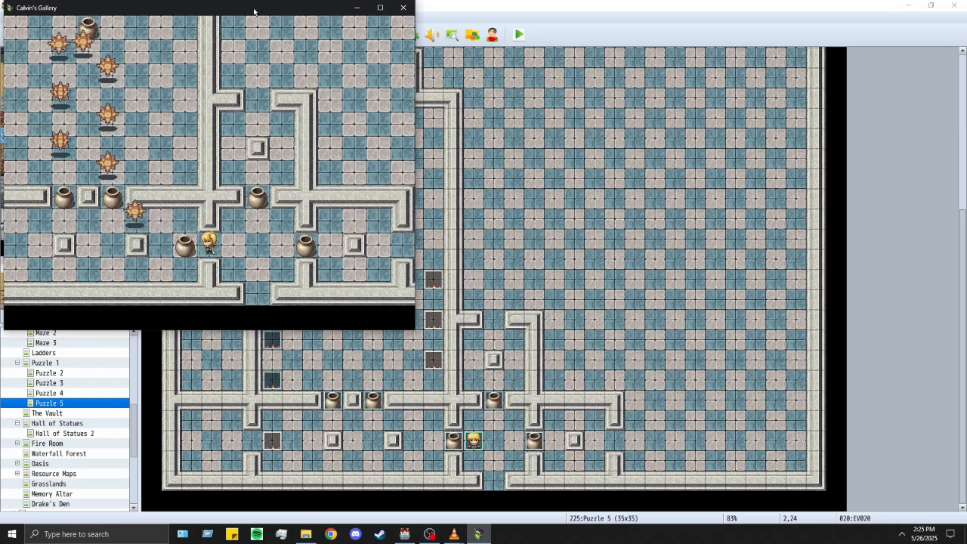
drag(250, 14, 495, 110)
Step: Walk the character around the first pot and into the space between the two stone blocks
key(Left)
key(Left)
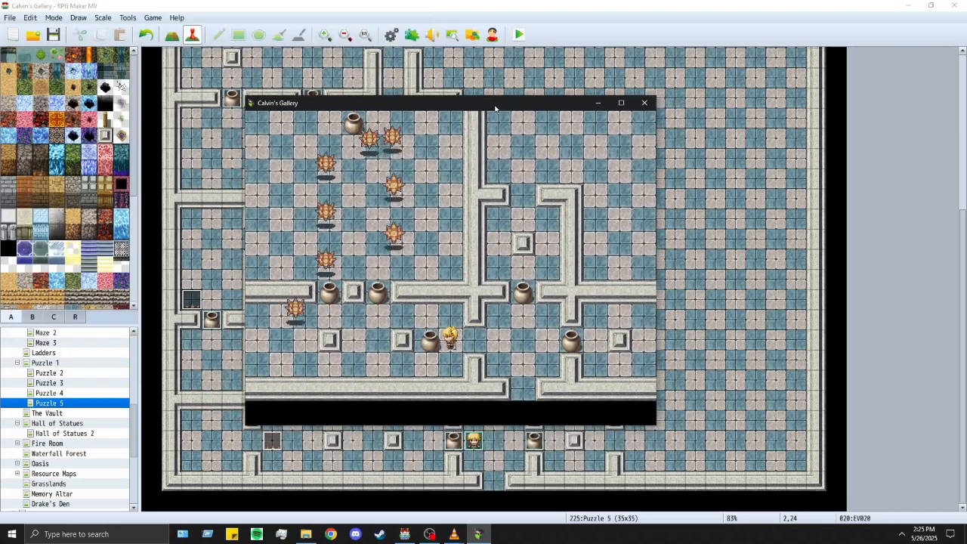
key(Down)
key(Left)
key(Left)
key(Left)
key(Up)
key(Up)
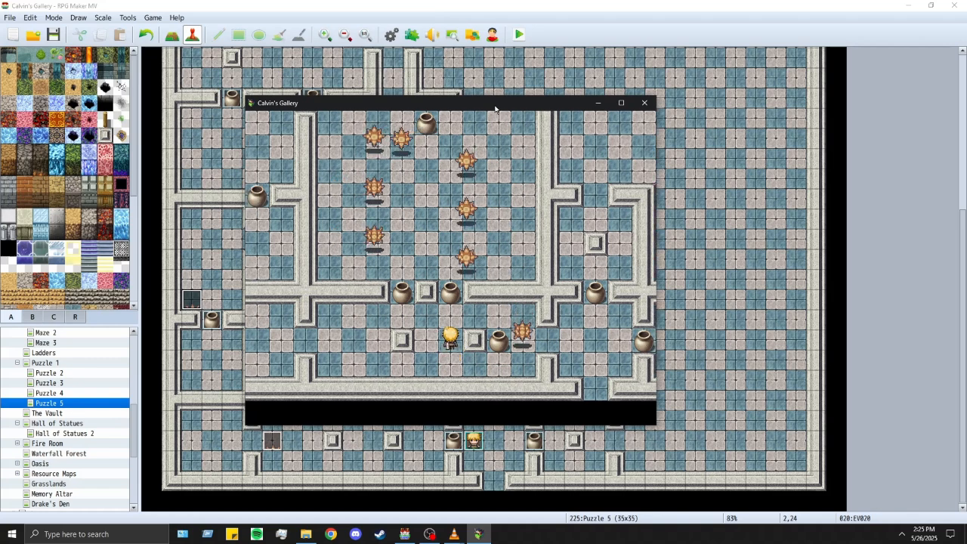
Step: Push the first pot down from above and return to the space between the two blocks
key(Right)
key(Right)
key(Down)
key(Down)
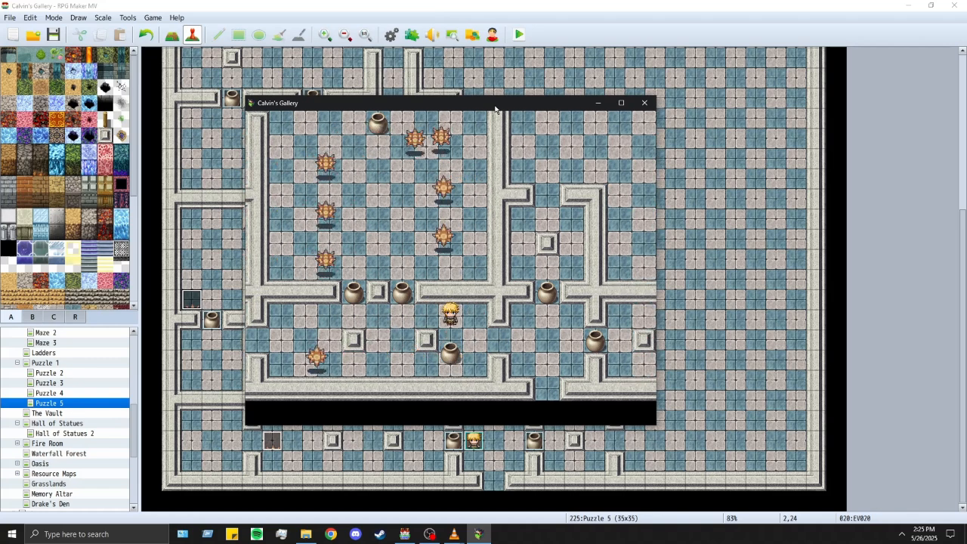
key(Left)
key(Left)
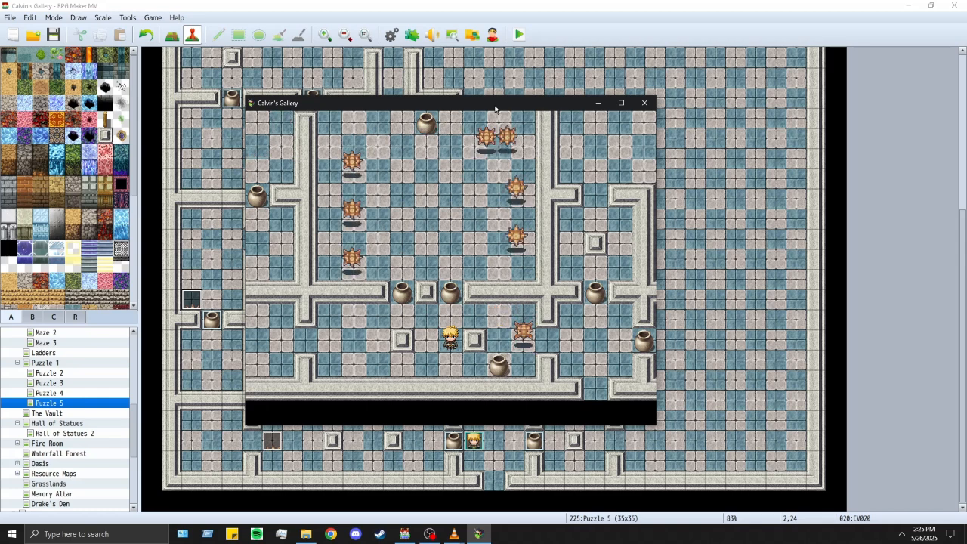
Step: Push the two pots blocking the wall gaps up into the enemy room, entering through the western gap
key(Up)
key(Up)
key(Left)
key(Left)
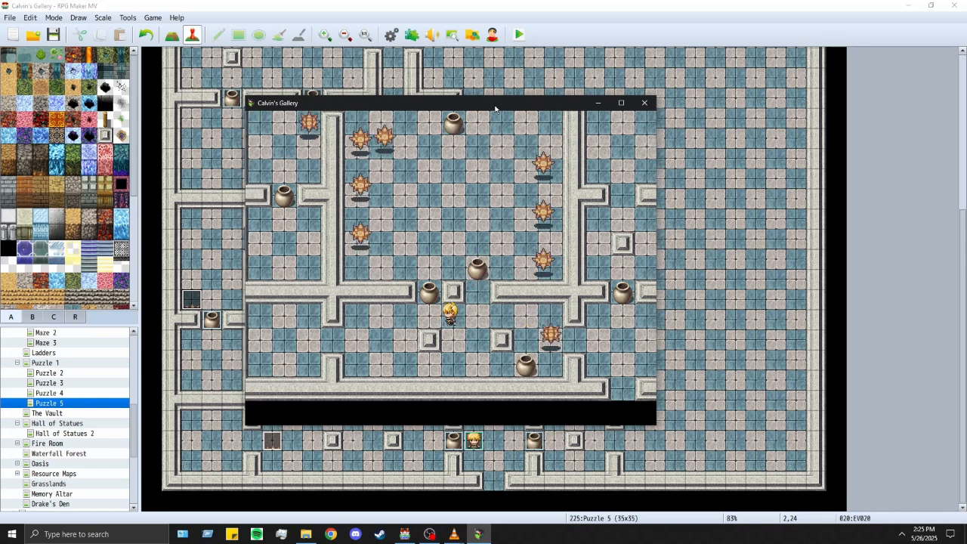
key(Up)
key(Up)
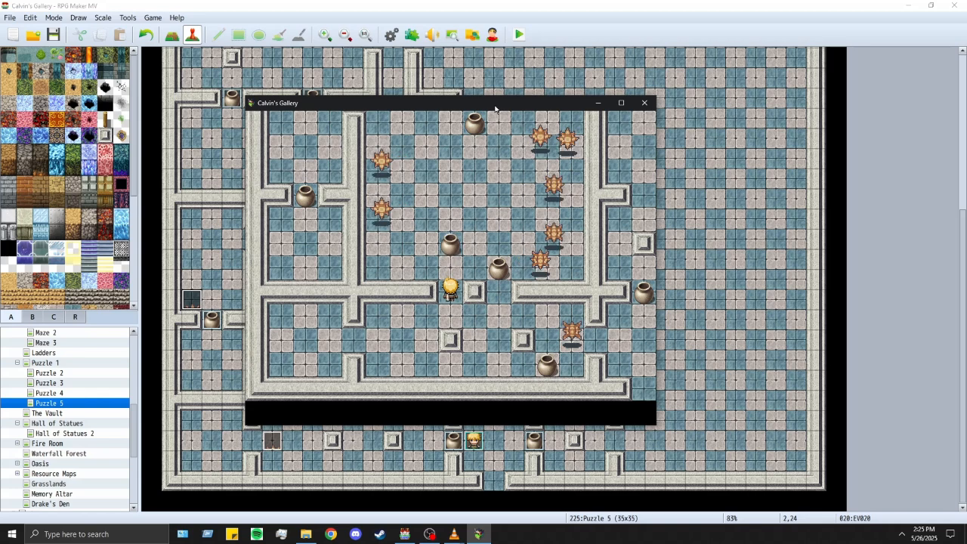
key(Up)
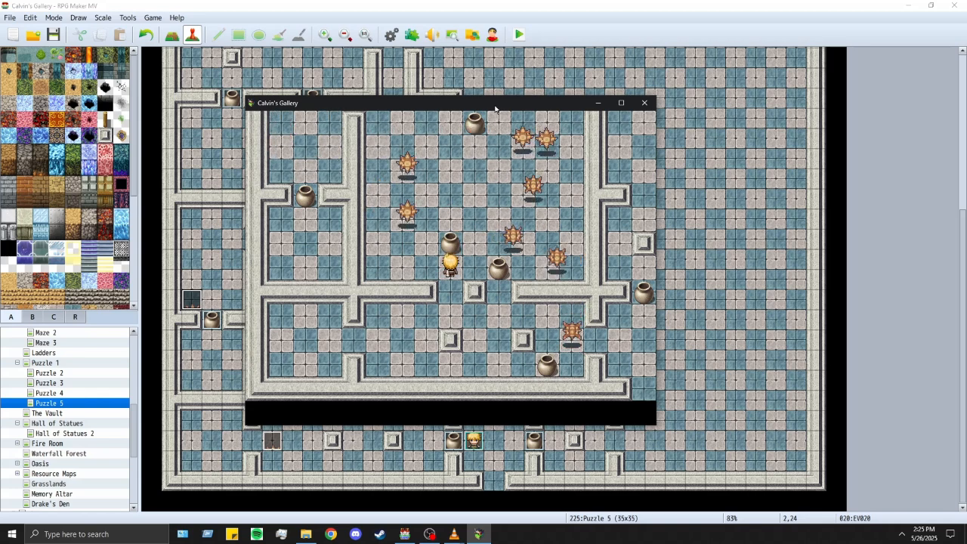
Step: Go around to the eastern wall gap and push its pot further up into the enemy room
key(Down)
key(Down)
key(Right)
key(Right)
key(Up)
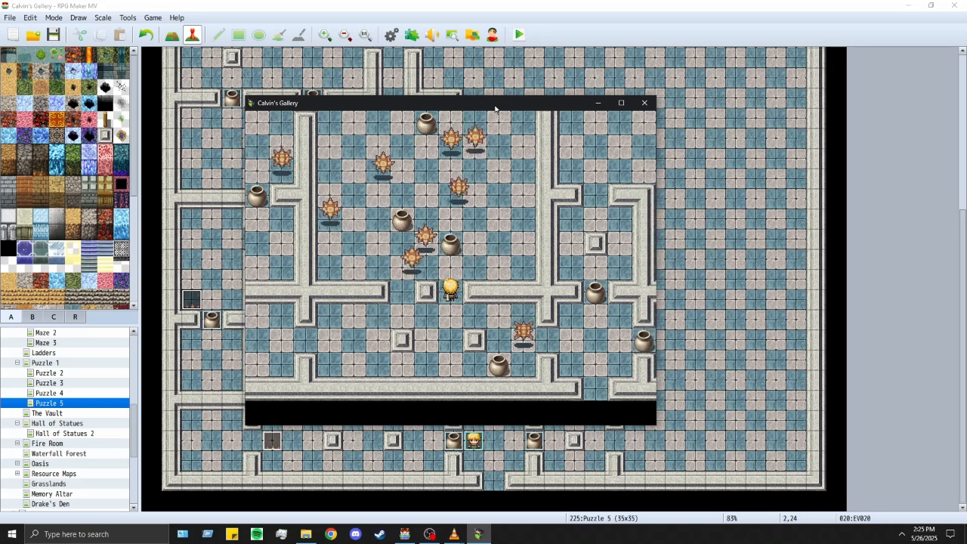
key(Up)
key(Up)
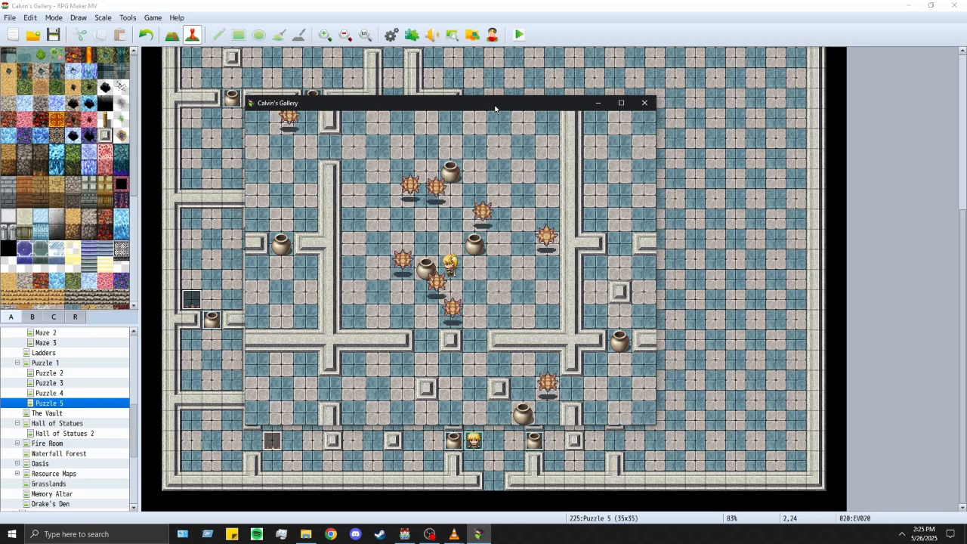
key(Up)
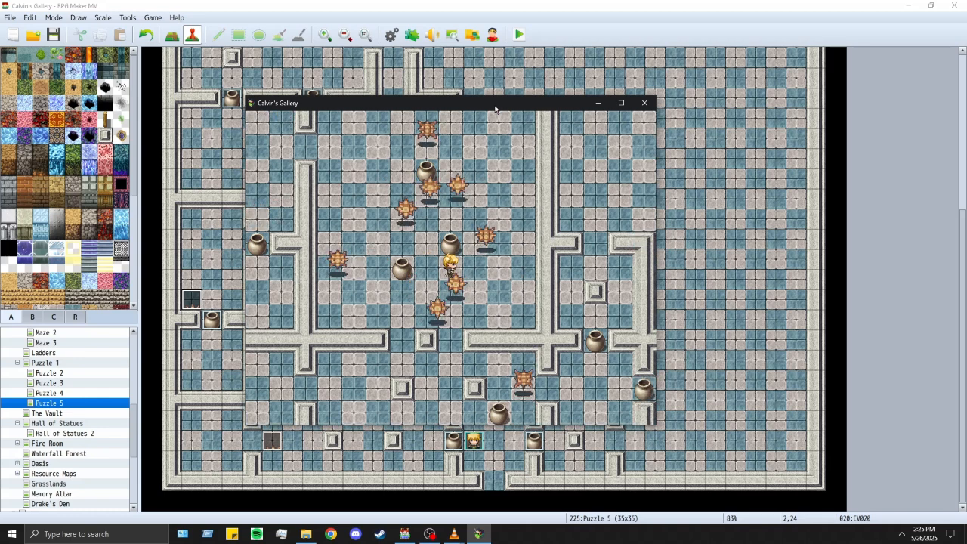
Step: Lead the character up between the two pushed pots and past the west side of the upper pot
key(Left)
key(Left)
key(Right)
key(Up)
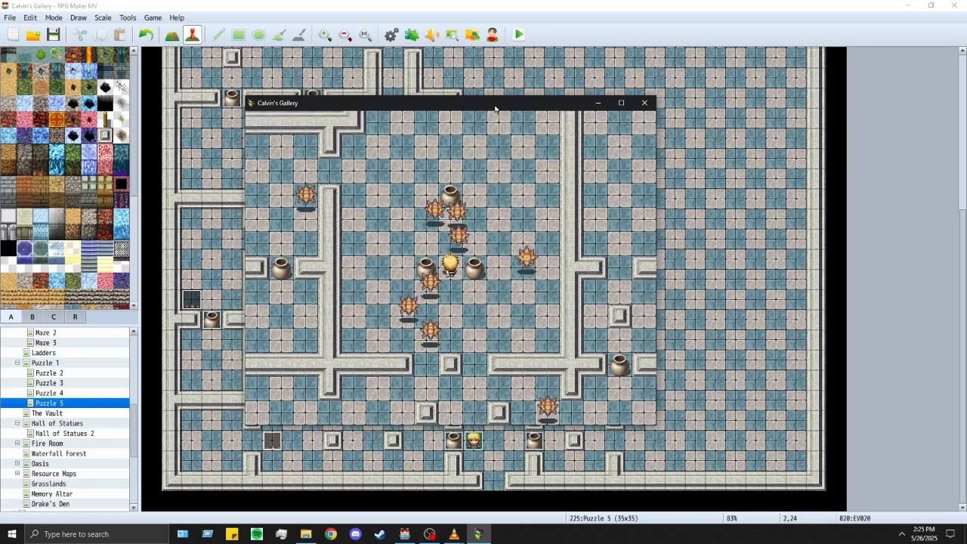
key(Up)
key(Left)
key(Left)
key(Up)
key(Up)
key(Up)
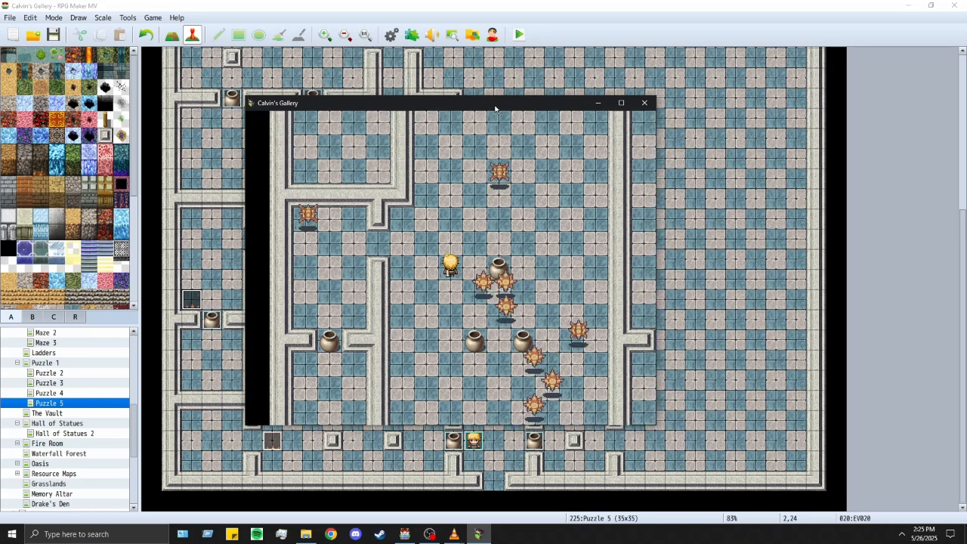
Step: Walk around the upper pot to check the enemies' patrol routes, and end the playtest
key(Right)
key(Right)
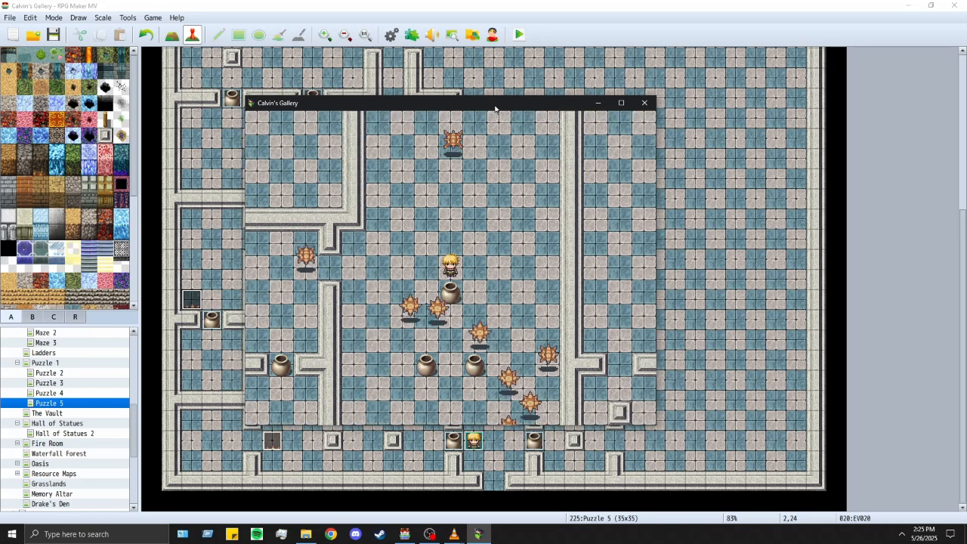
key(Left)
key(Left)
key(Left)
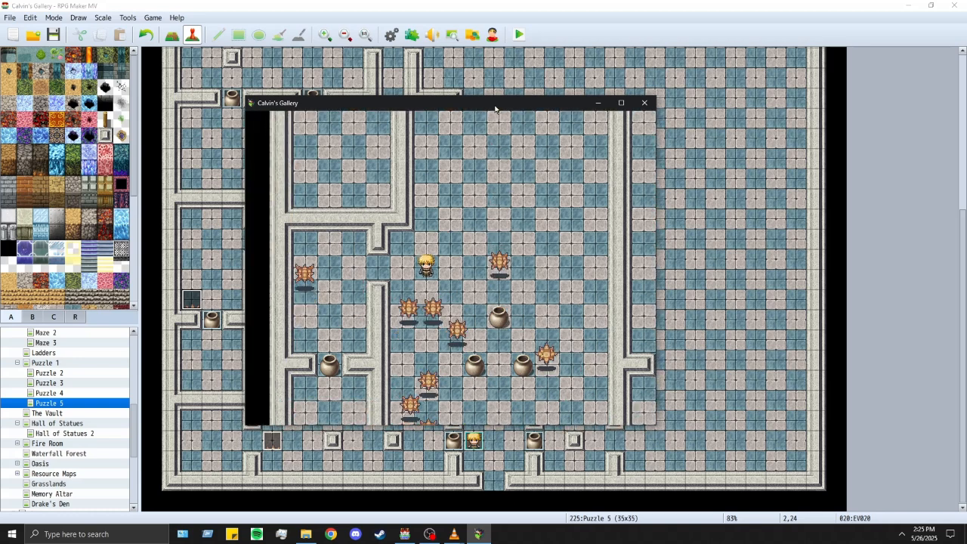
key(Right)
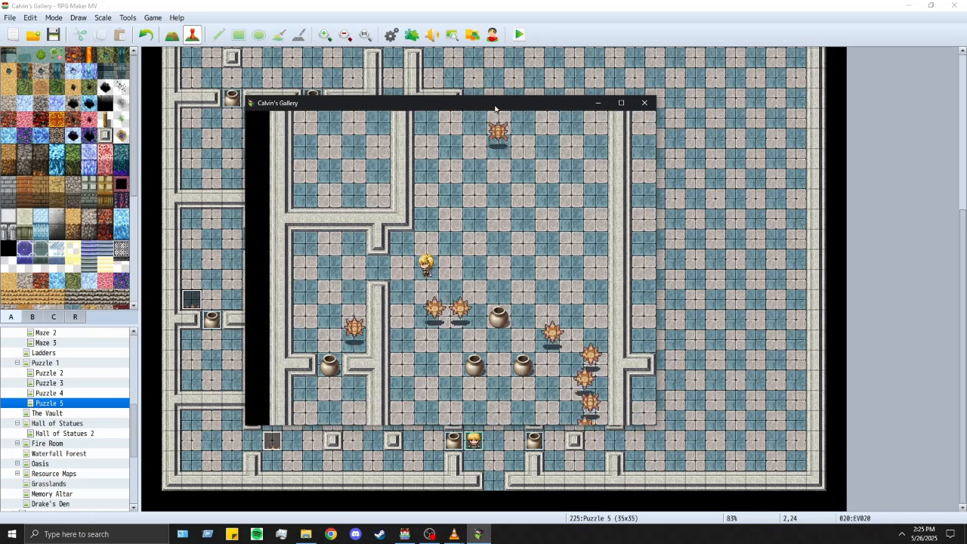
key(Down)
key(Right)
key(Right)
key(Right)
key(Right)
key(Right)
key(Left)
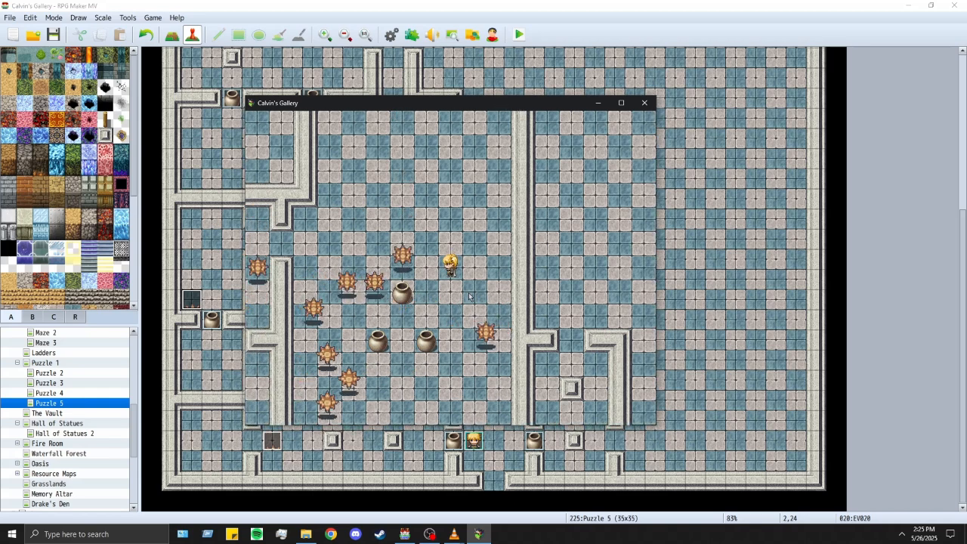
click(644, 103)
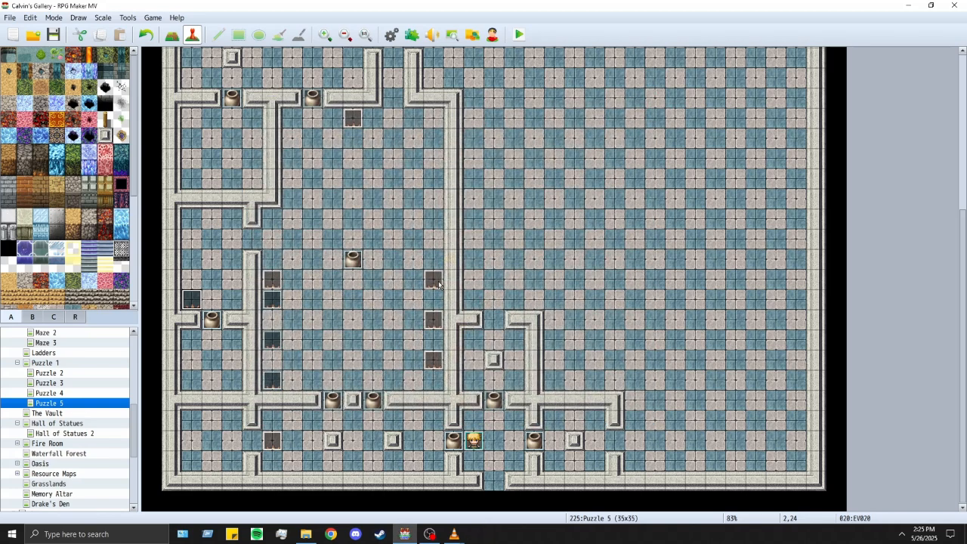
Step: Add one more enemy event and arrange the upper enemies in pairs at 6,24 and 7,24 and at 13,23 and 14,23
drag(433, 279, 301, 287)
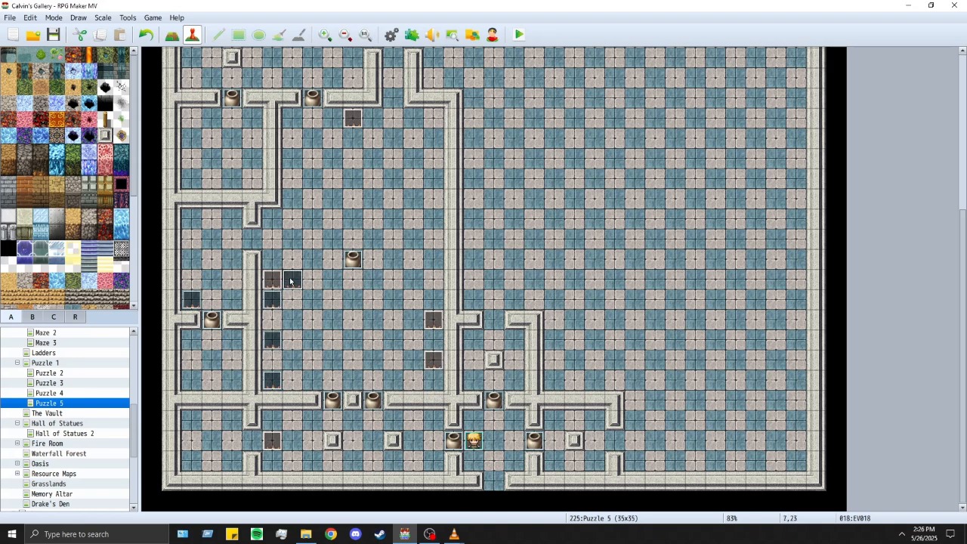
click(432, 299)
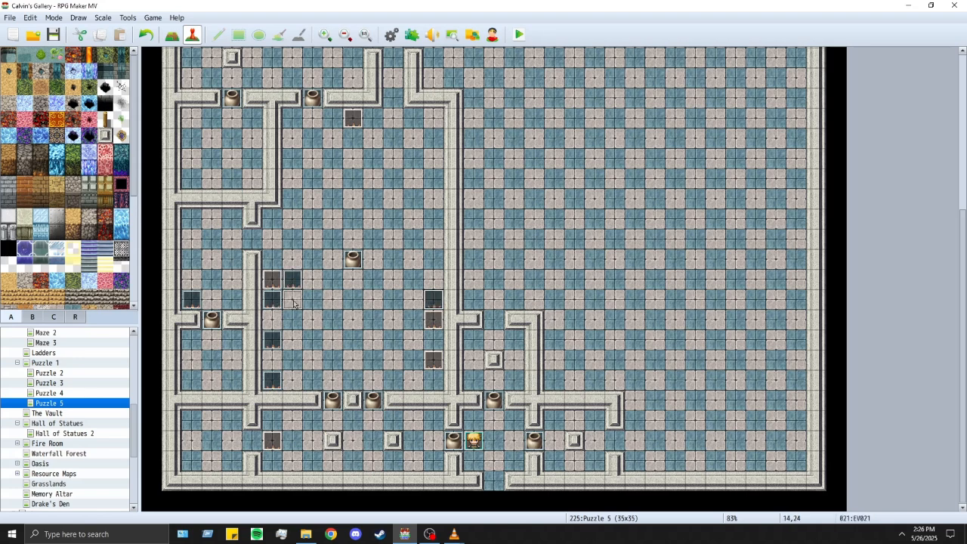
drag(295, 303, 295, 302)
drag(293, 282, 414, 283)
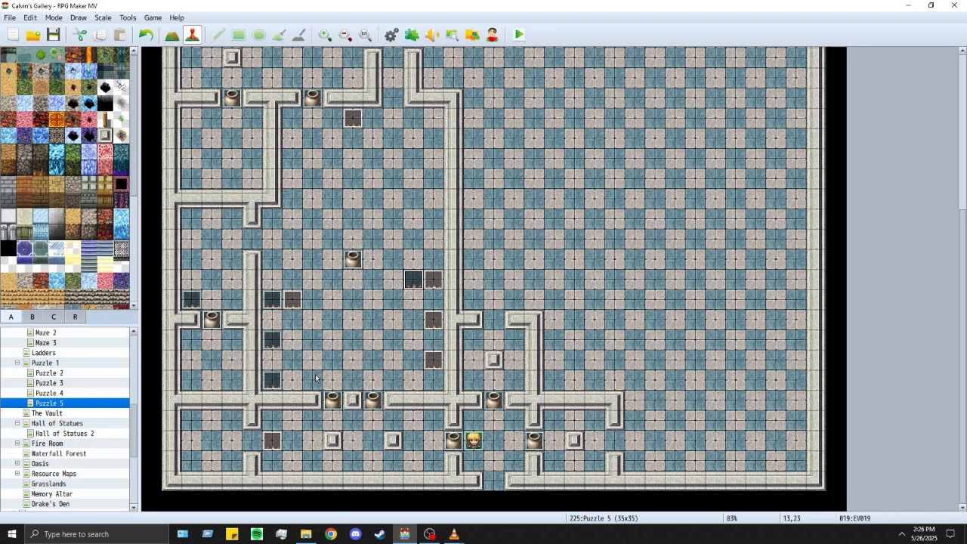
Step: Redraw the small western room's east and south walls one tile inward, at column 5 and row 18, and join them to the wall stub below
click(272, 380)
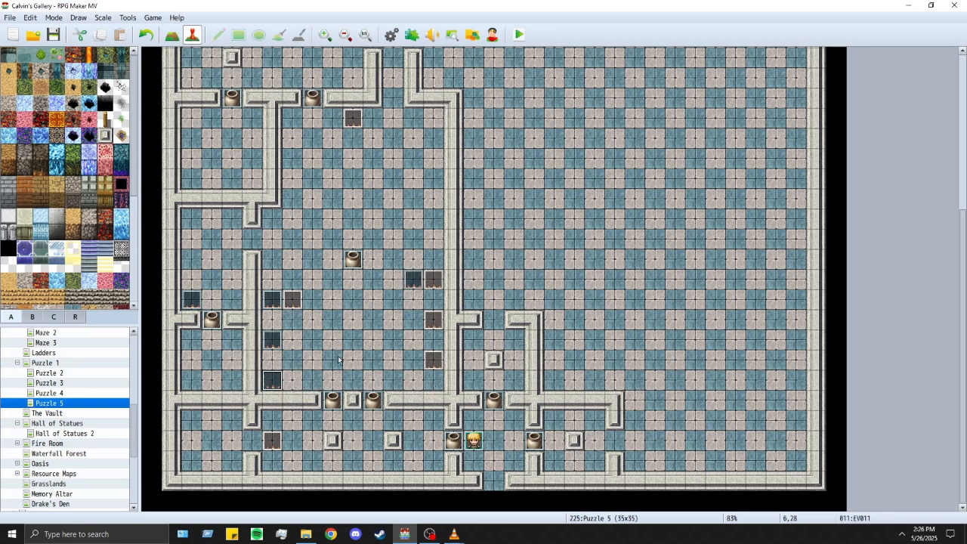
scroll(370, 381, up, 3)
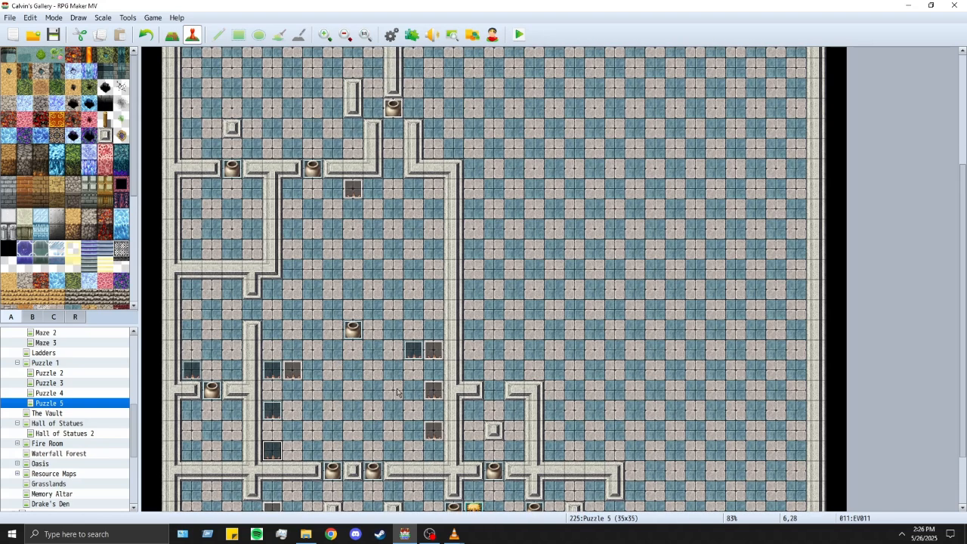
click(172, 35)
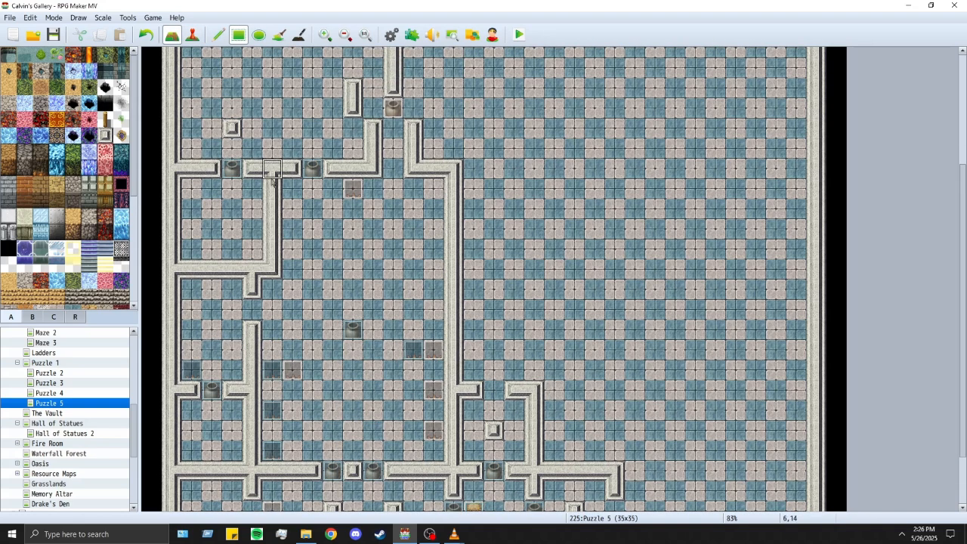
mouse_move(255, 192)
mouse_down()
mouse_move(252, 254)
mouse_move(198, 259)
mouse_up()
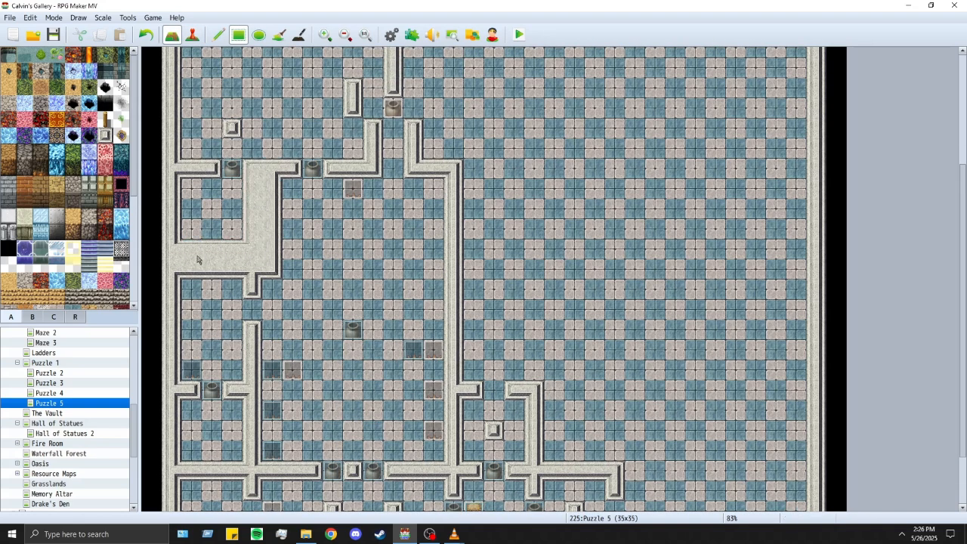
mouse_move(270, 290)
mouse_down()
mouse_move(225, 249)
mouse_move(233, 269)
mouse_move(233, 229)
mouse_move(249, 285)
mouse_move(234, 268)
mouse_move(212, 269)
mouse_move(218, 298)
mouse_move(239, 263)
mouse_move(192, 269)
mouse_move(273, 272)
mouse_move(292, 289)
mouse_move(272, 227)
mouse_move(293, 231)
mouse_move(272, 291)
mouse_move(287, 191)
mouse_move(272, 188)
mouse_move(287, 209)
mouse_up()
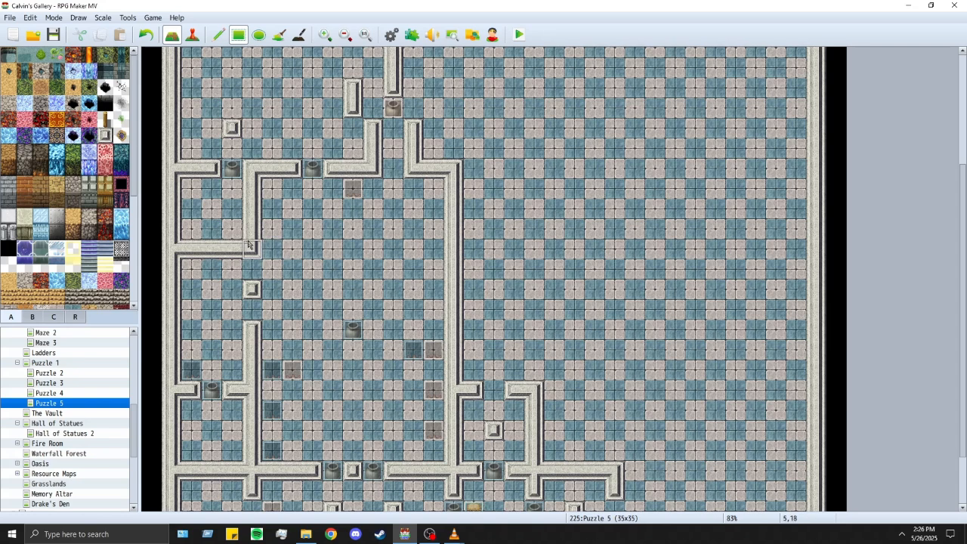
drag(252, 246, 253, 289)
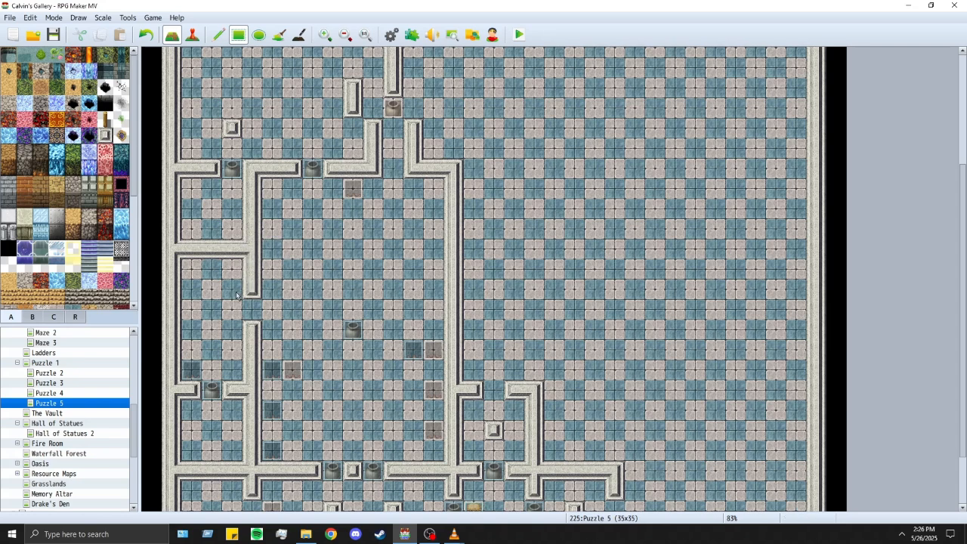
scroll(267, 290, down, 1)
scroll(279, 317, down, 1)
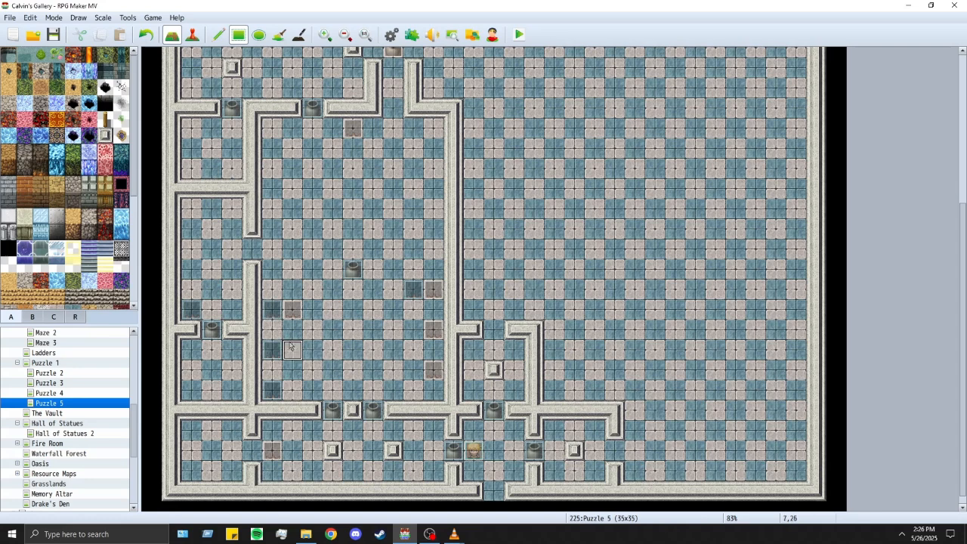
scroll(291, 348, up, 2)
scroll(292, 332, down, 2)
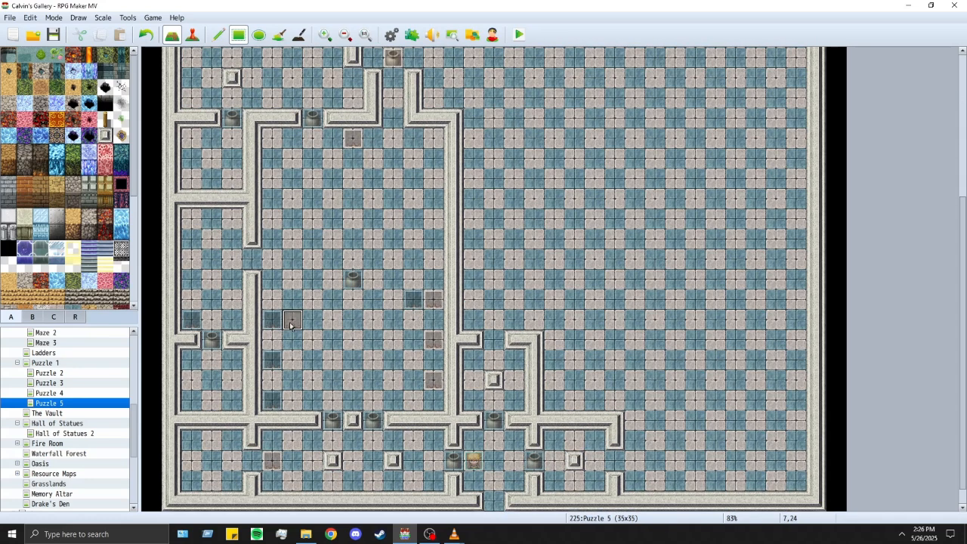
Step: Place two more copies of the pushable pot in the small western room, at 3,21 and 4,22
click(192, 34)
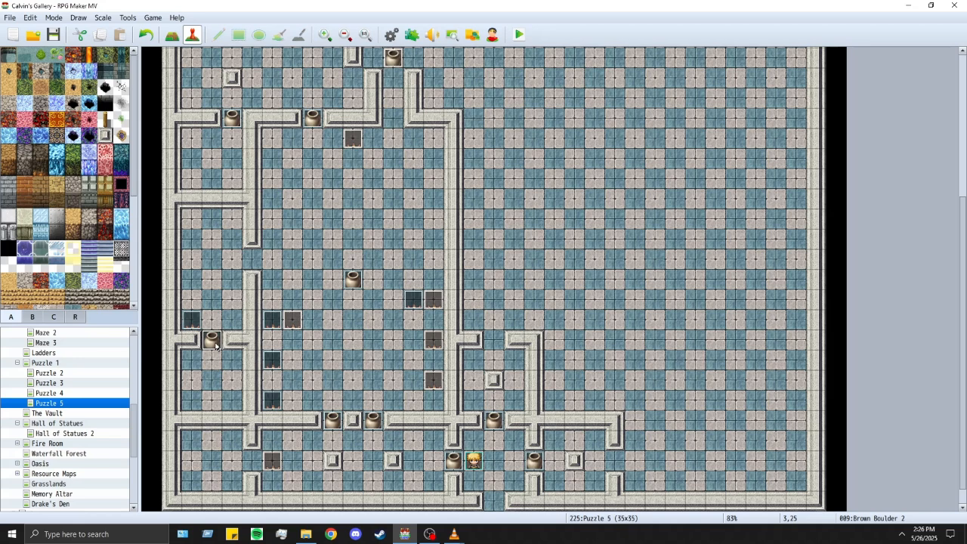
click(214, 244)
click(213, 269)
key(ctrl+v)
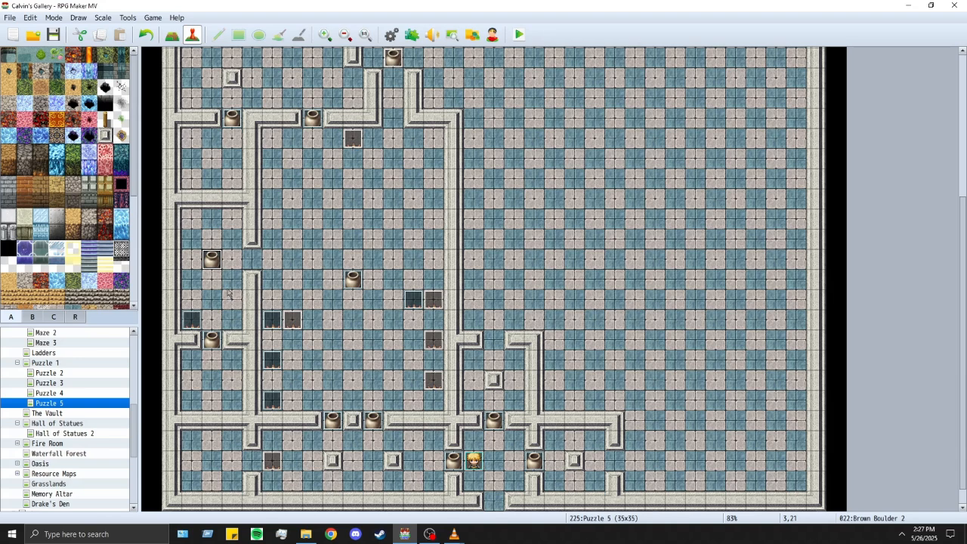
click(232, 279)
key(ctrl+v)
Step: Place three single wall blocks in a diagonal at 9,16, 8,17 and 7,18 in the upper part of the central room
scroll(465, 355, up, 5)
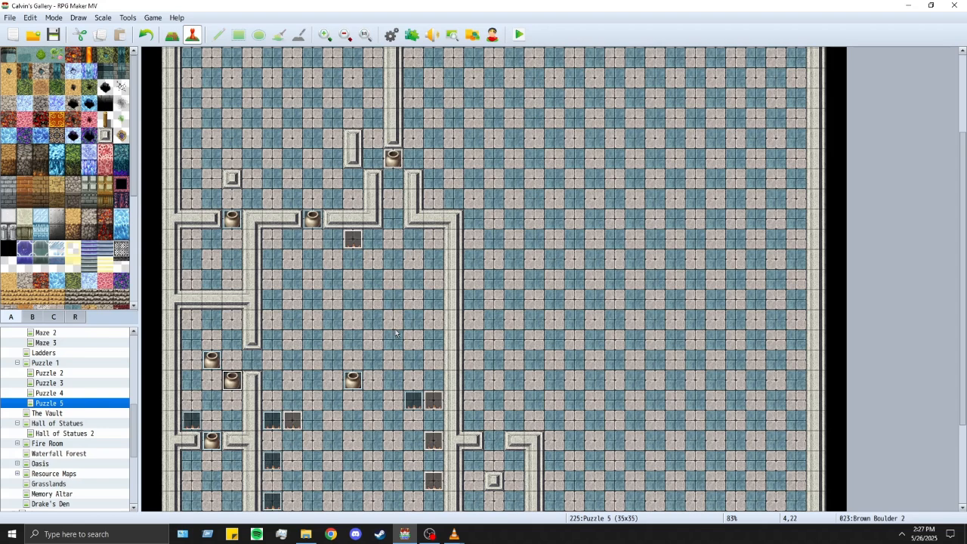
scroll(346, 320, down, 4)
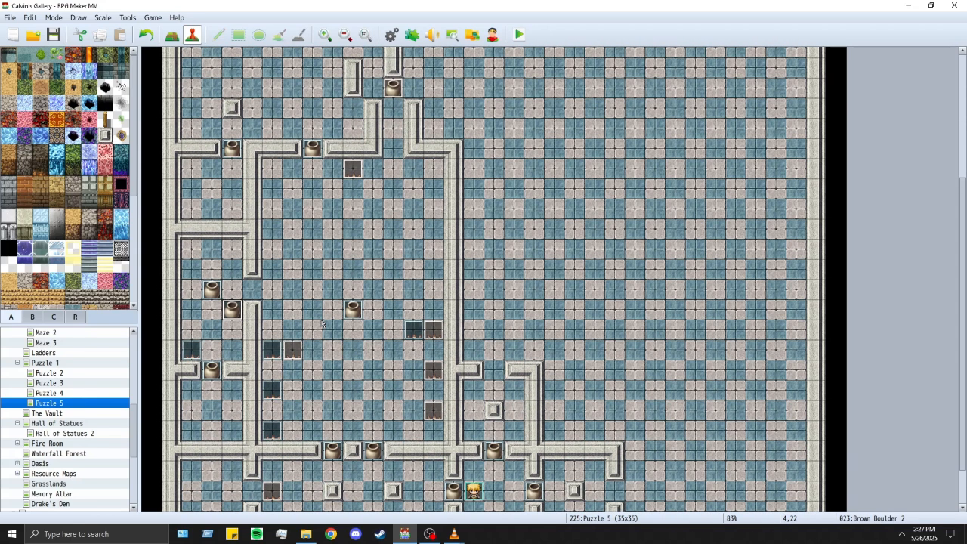
scroll(362, 317, up, 3)
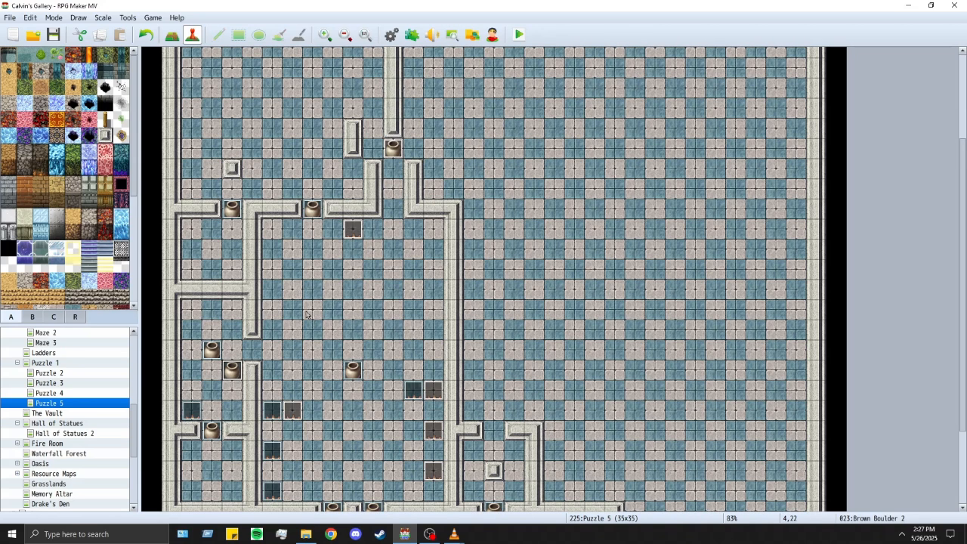
scroll(306, 310, down, 4)
click(173, 36)
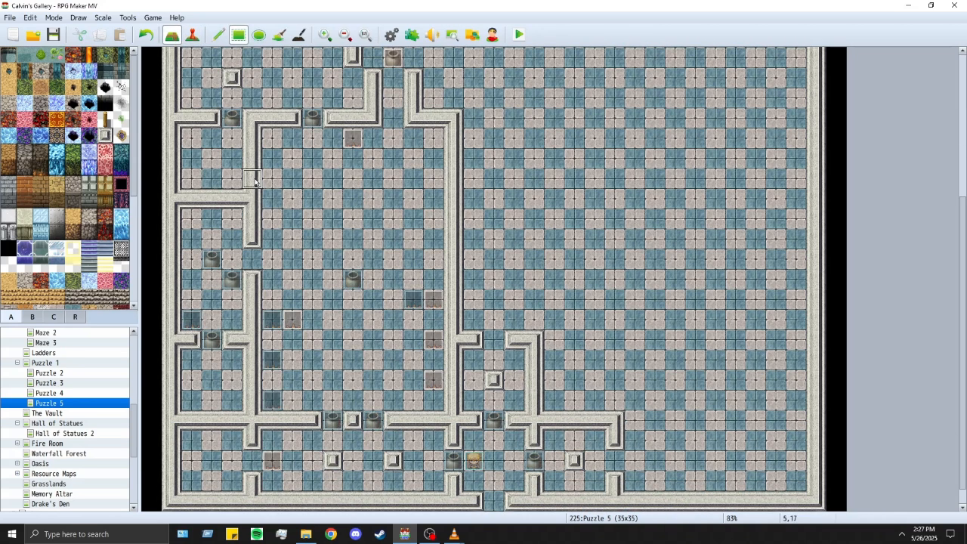
scroll(375, 363, up, 3)
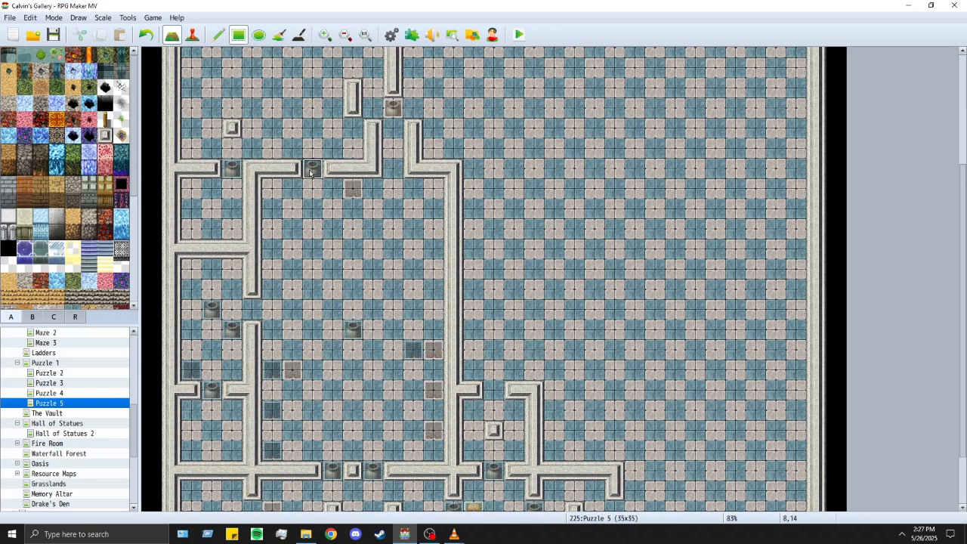
click(333, 210)
click(312, 229)
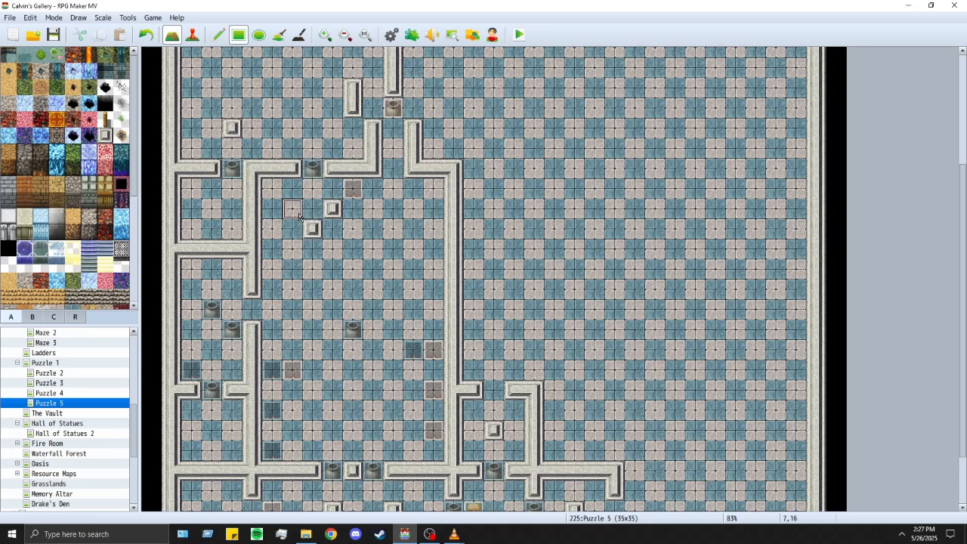
click(295, 255)
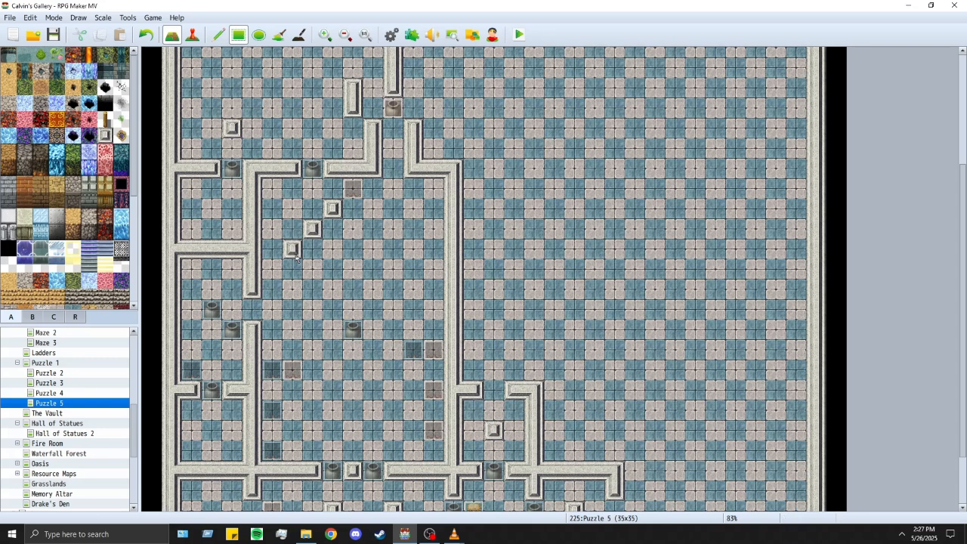
Step: Add wall tiles at 11,16, 13,16, 14,15 and 14,17, and a three-tile wall on row 19 from column 10 to 12
click(375, 209)
click(414, 210)
click(434, 188)
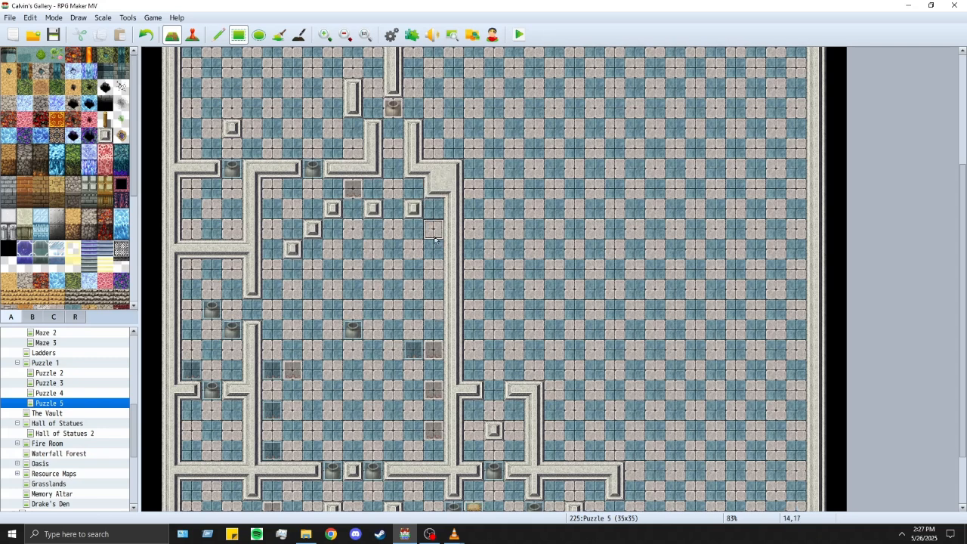
click(434, 229)
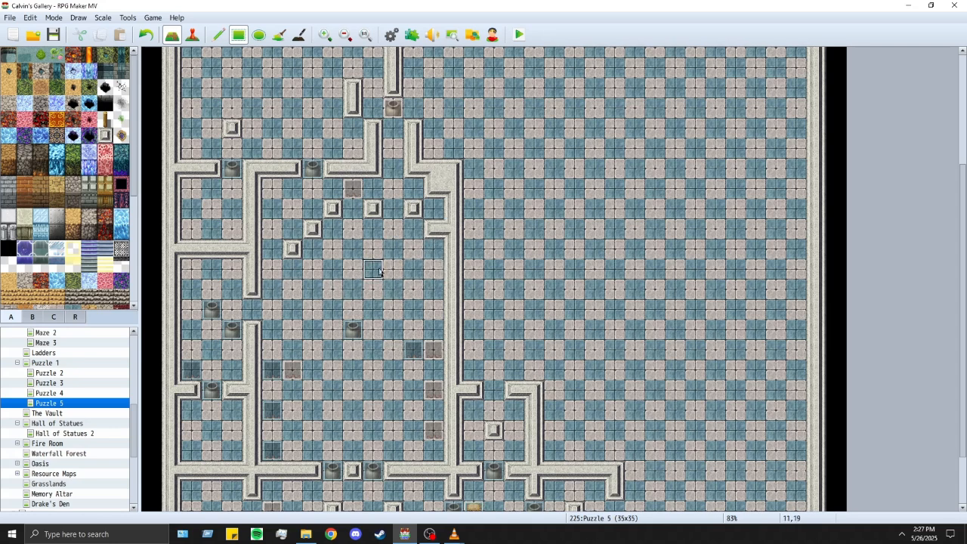
mouse_move(354, 269)
mouse_down()
mouse_move(393, 277)
mouse_move(381, 273)
mouse_move(391, 268)
mouse_up()
Step: Rework the diagonal of blocks by erasing the wall at 8,17 and adding wall tiles at 8,16 and 7,17
click(312, 216)
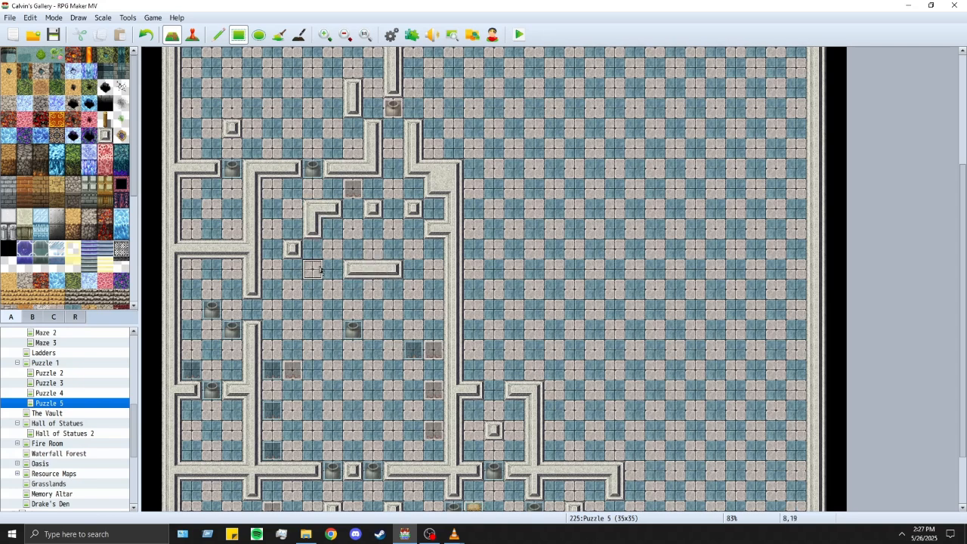
click(315, 216)
click(314, 230)
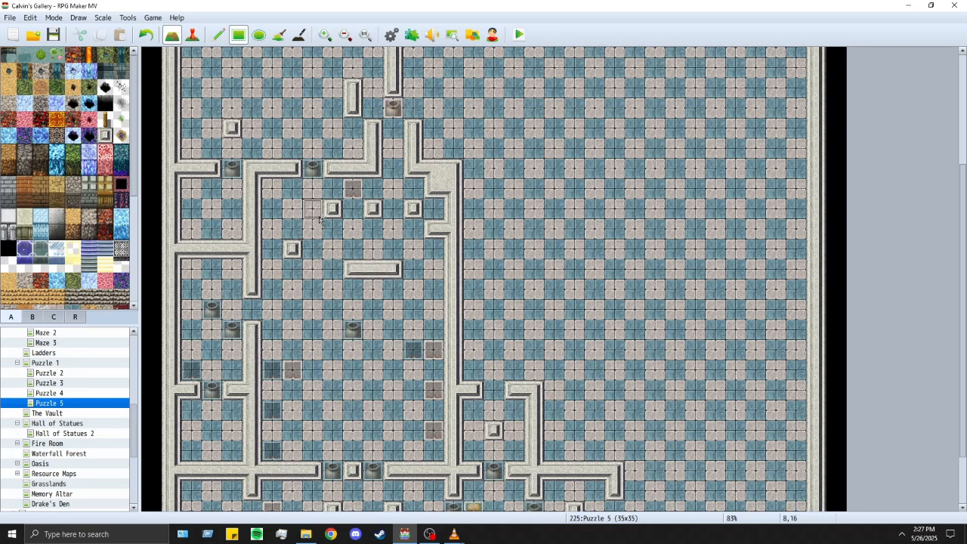
right_click(328, 210)
click(306, 212)
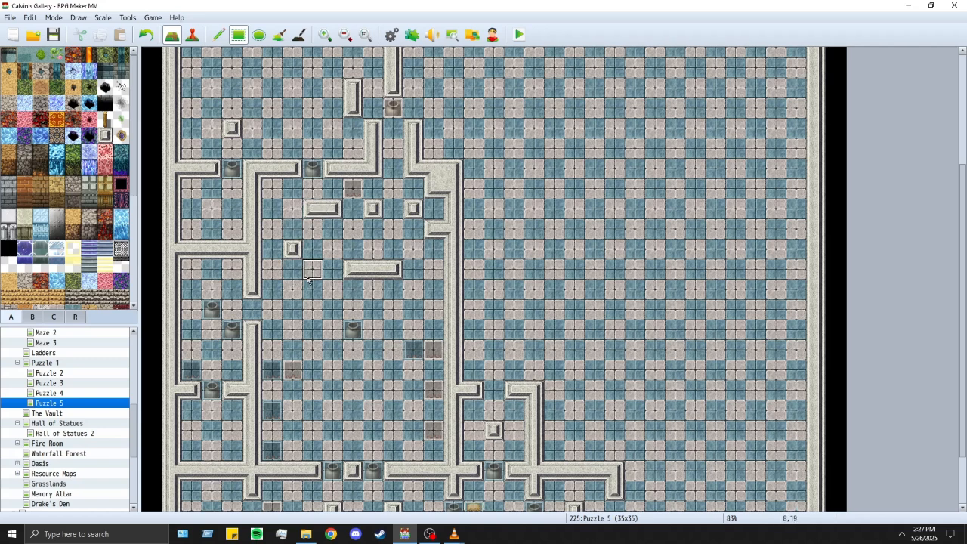
click(293, 230)
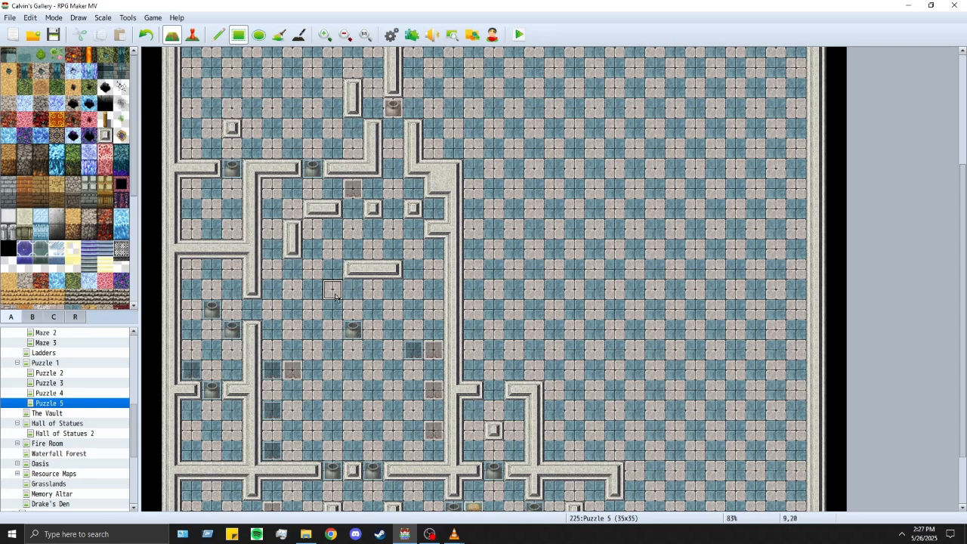
Step: Erase the three-tile wall on row 19 and place single wall blocks at 11,18 and 13,18 instead
click(354, 270)
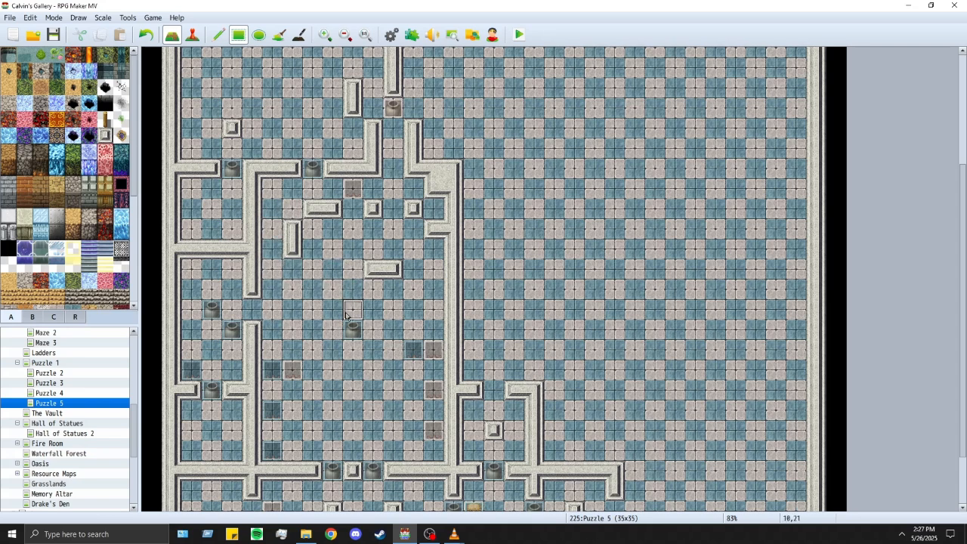
click(392, 271)
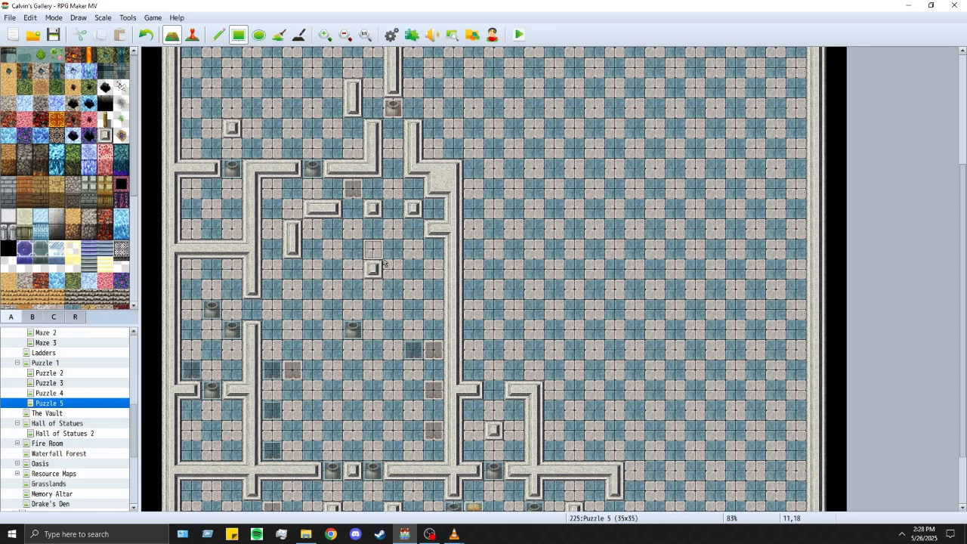
right_click(387, 256)
click(376, 266)
right_click(372, 215)
click(373, 248)
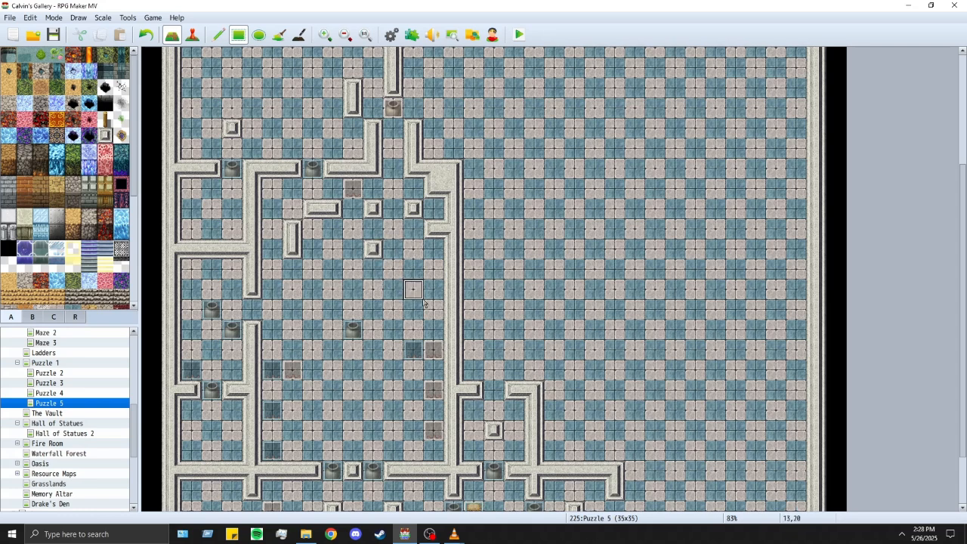
click(413, 249)
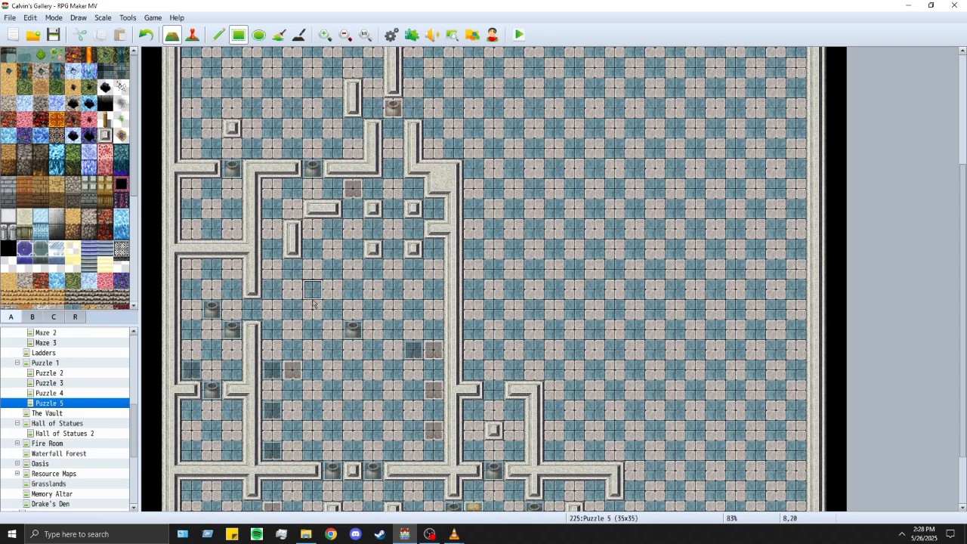
Step: Add single wall blocks at 8,19 and 8,21, and paste a pushable pot at 7,20 beside the gap between them
click(311, 269)
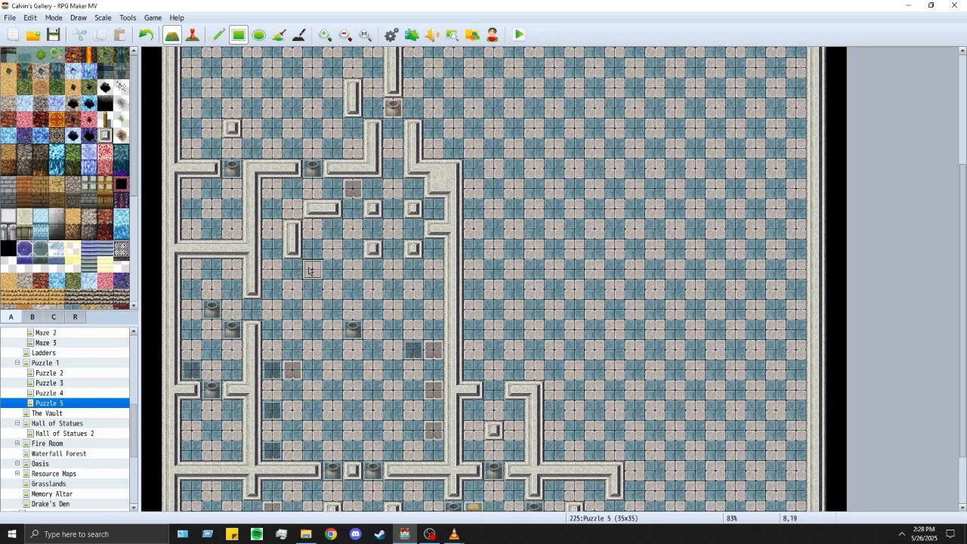
click(311, 309)
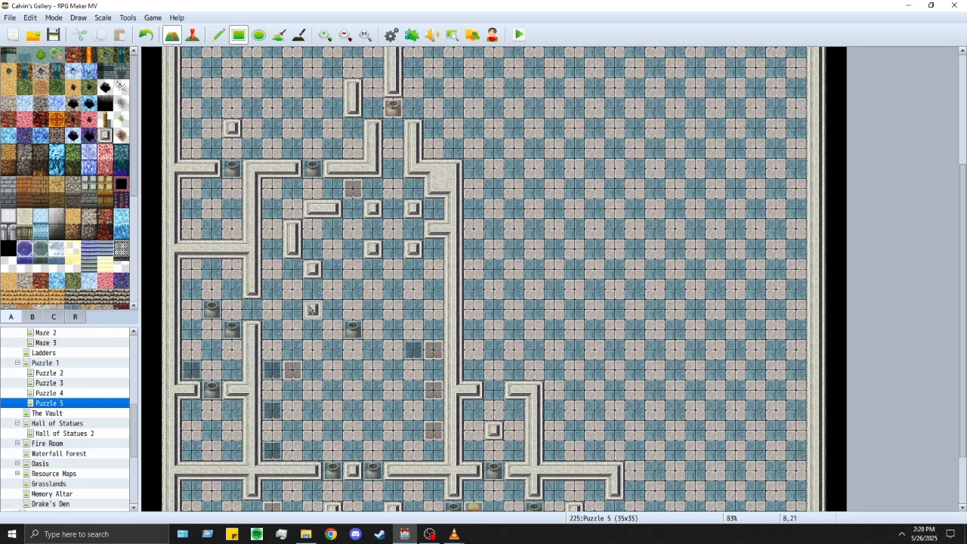
click(192, 34)
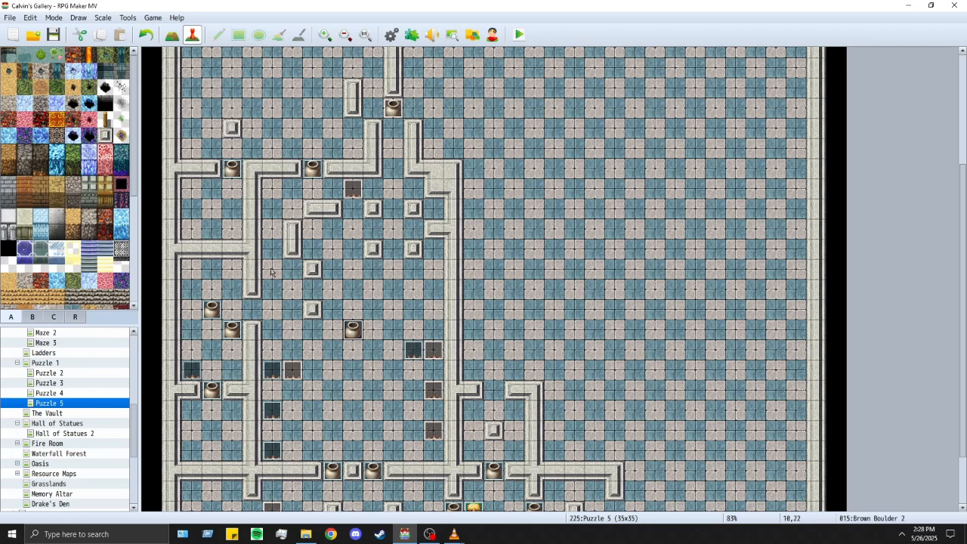
click(280, 288)
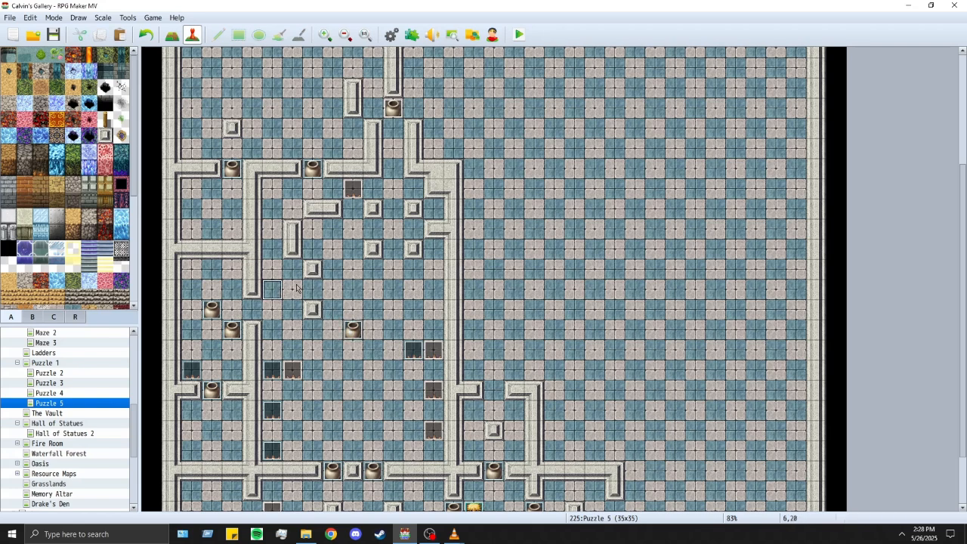
click(296, 288)
key(ctrl+v)
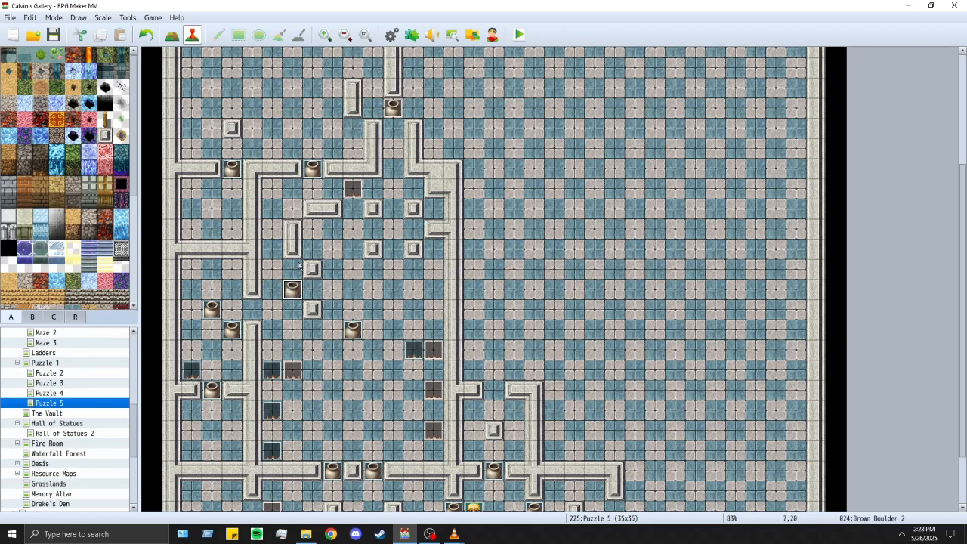
Step: Paste a pushable pot at 12,15 below the central room's north opening and delete the pot at 12,11
click(277, 216)
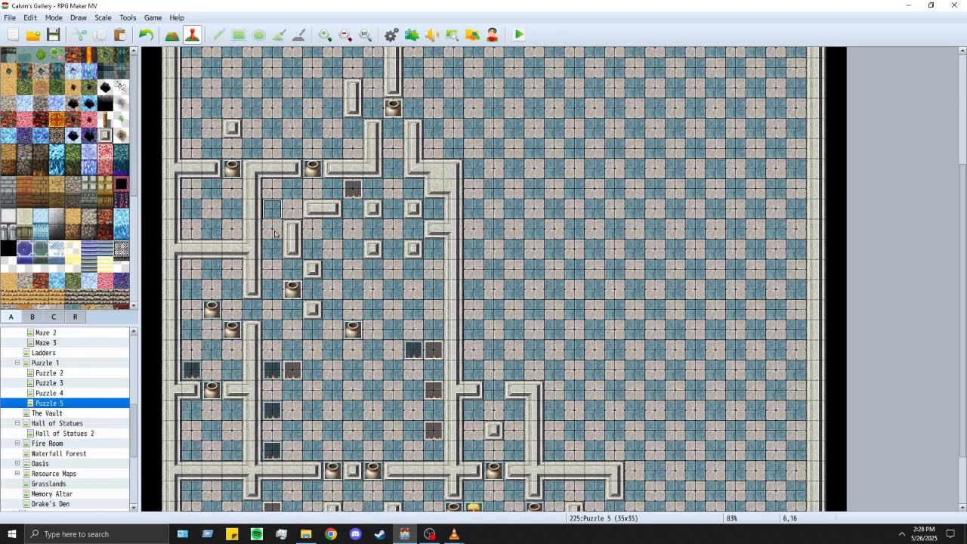
key(Down)
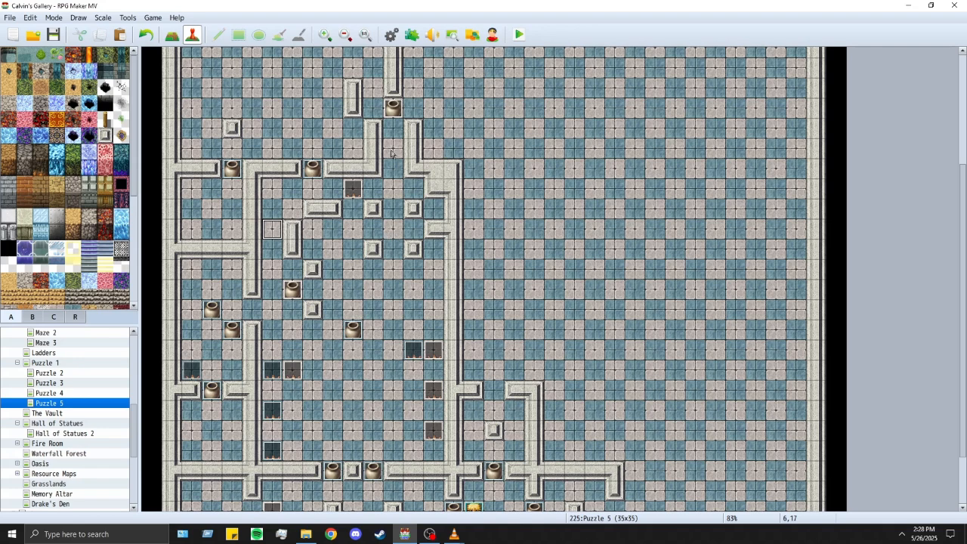
click(392, 195)
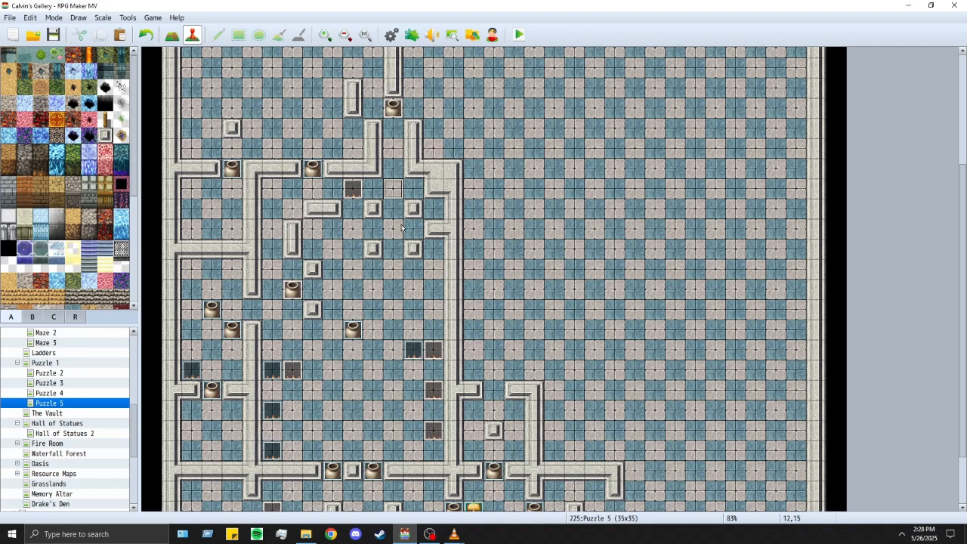
key(ctrl+v)
scroll(401, 269, up, 3)
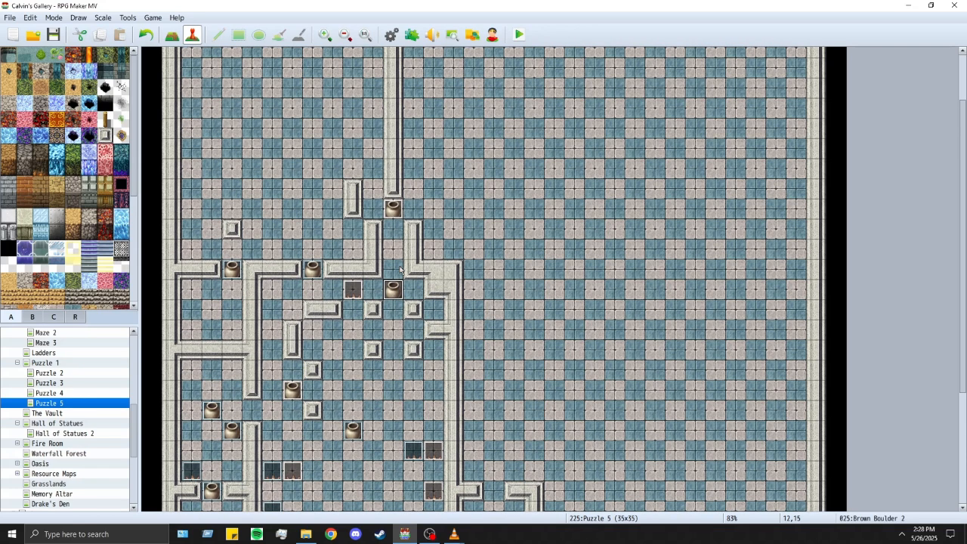
scroll(400, 226, down, 2)
click(396, 145)
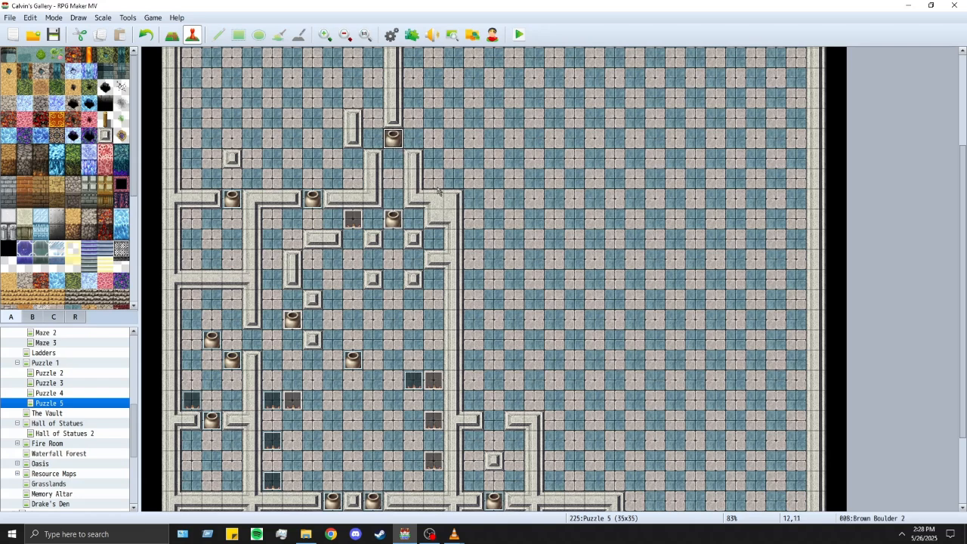
key(Delete)
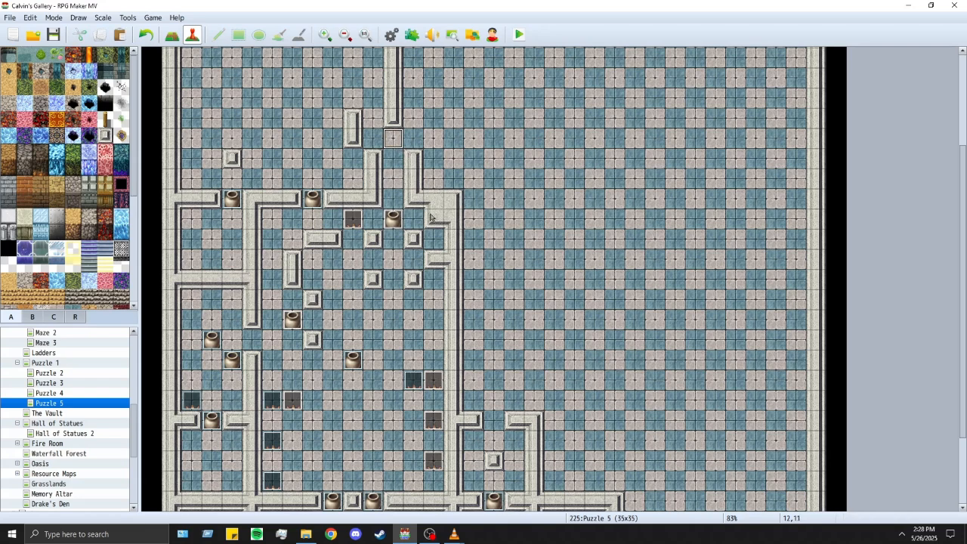
Step: Fill the central room's northeast corner with solid wall by adding wall tiles at 13,15 and 14,16
click(178, 36)
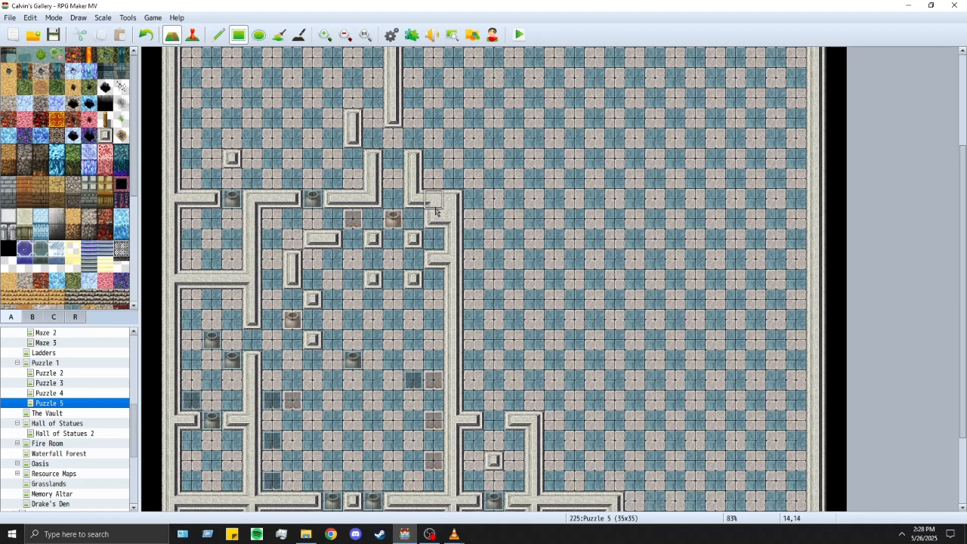
click(420, 220)
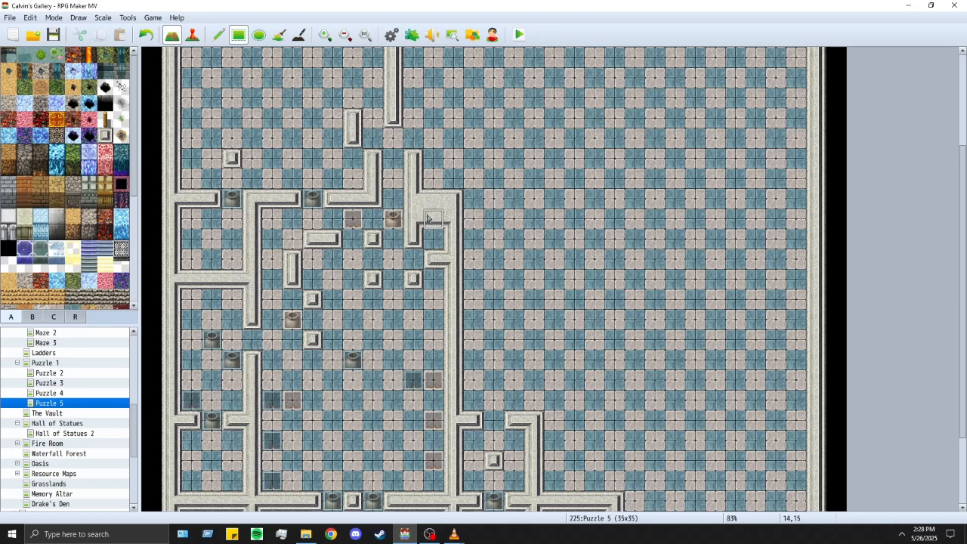
click(427, 219)
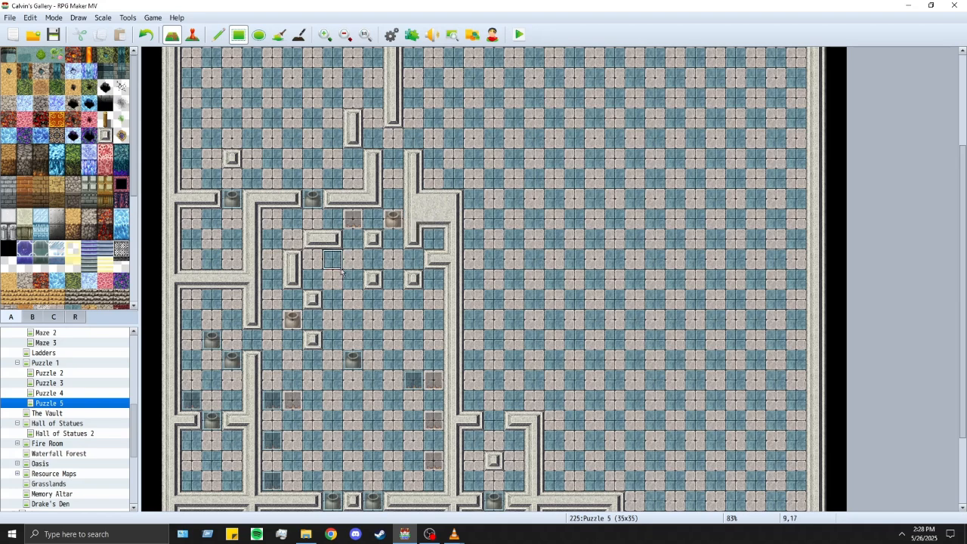
scroll(339, 276, up, 6)
scroll(339, 276, down, 7)
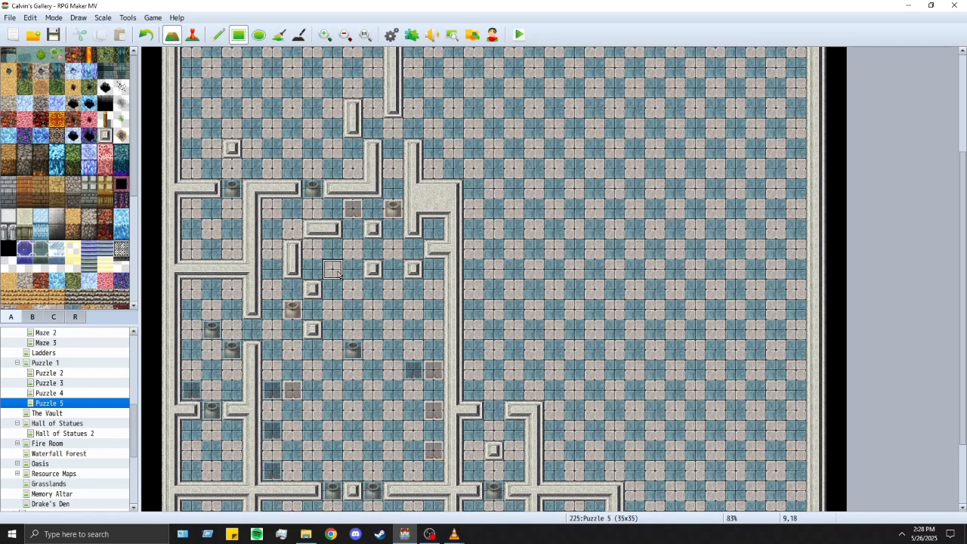
click(436, 232)
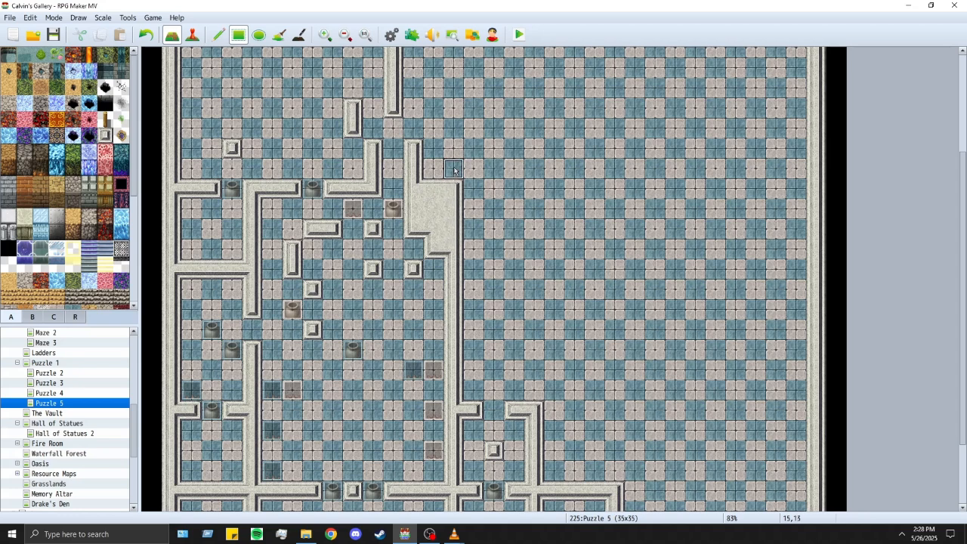
Step: Replace the solid fill with floor at 14,14, 15,14, 14,15, 15,15 and 15,16, leaving a stepped one-tile wall at the central room's northeast corner
click(434, 214)
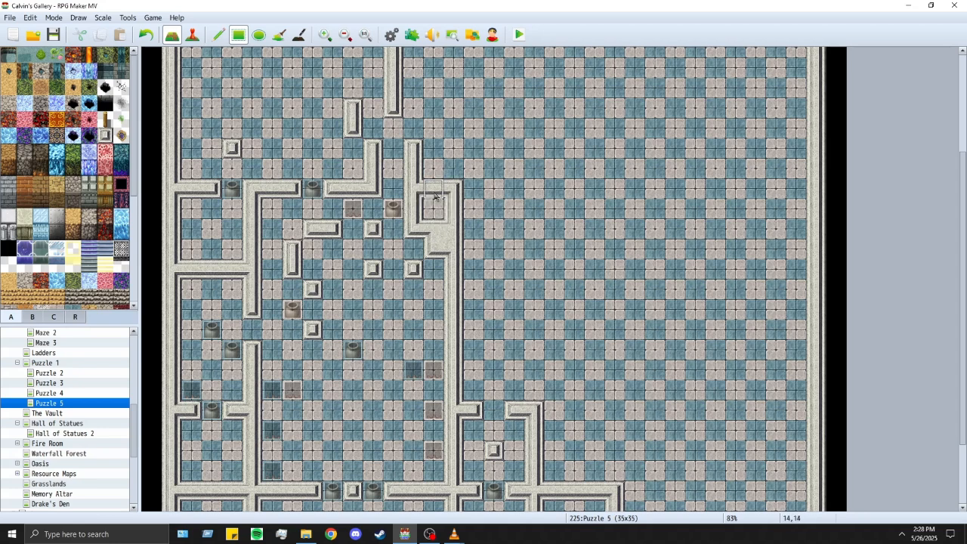
click(453, 210)
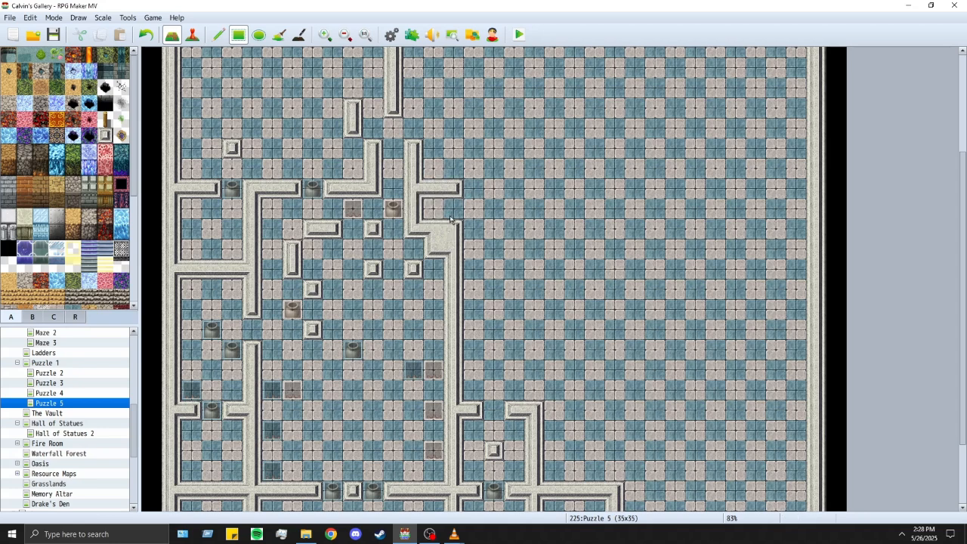
click(434, 191)
click(453, 189)
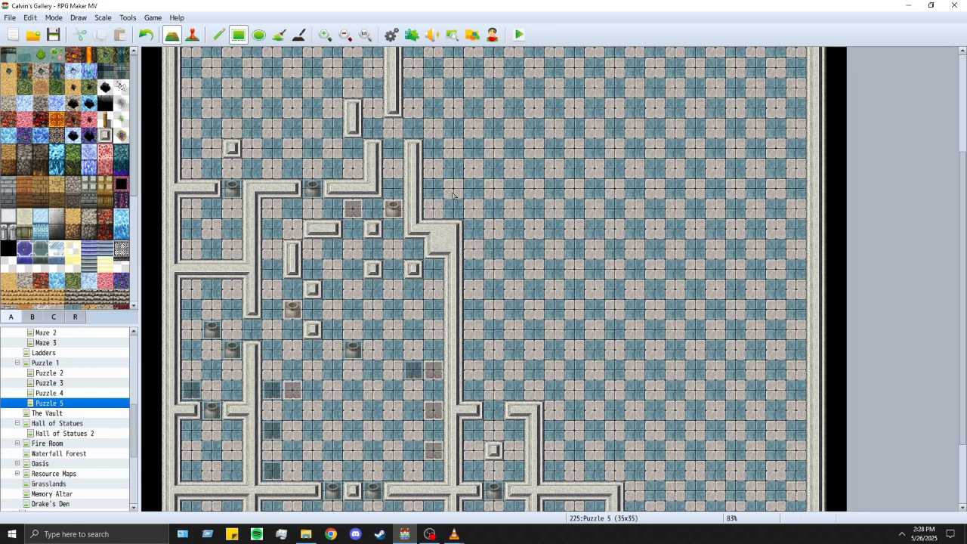
click(466, 228)
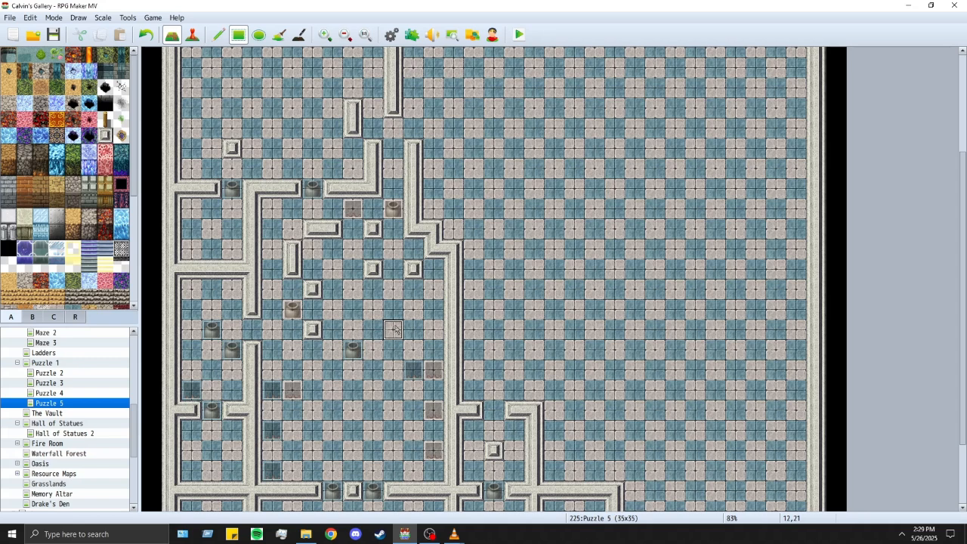
Step: Add a one-tile wall stub at 6,27 on the central room's west wall and a single wall block at 13,26
scroll(374, 332, down, 3)
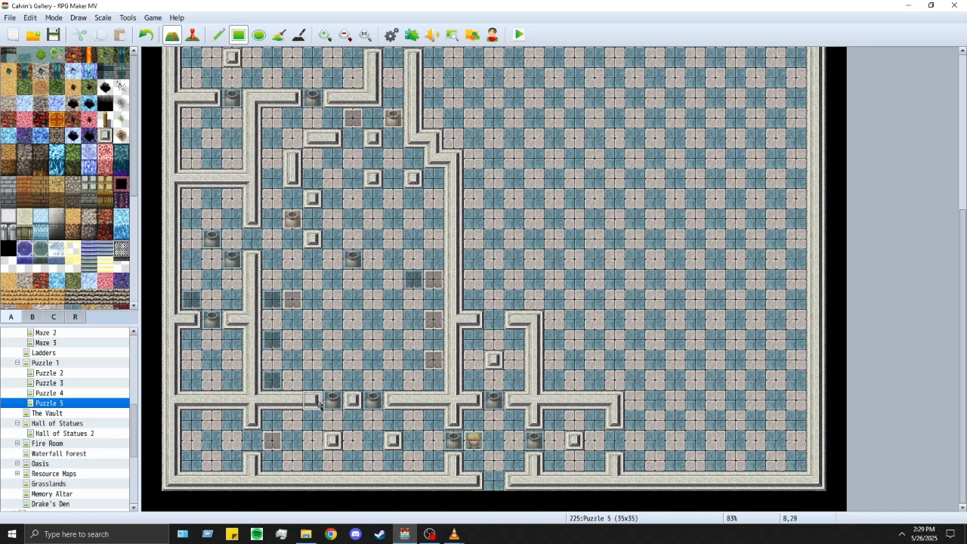
click(271, 359)
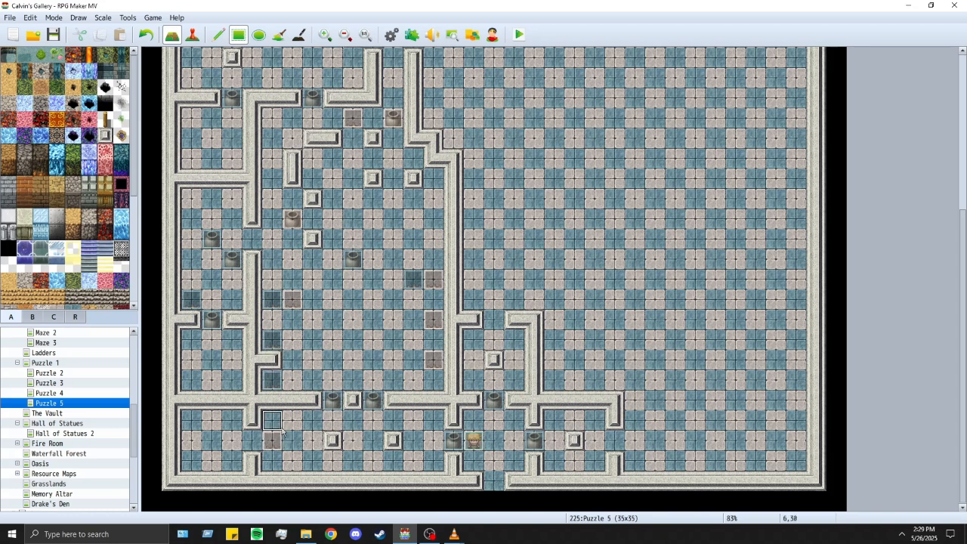
click(413, 341)
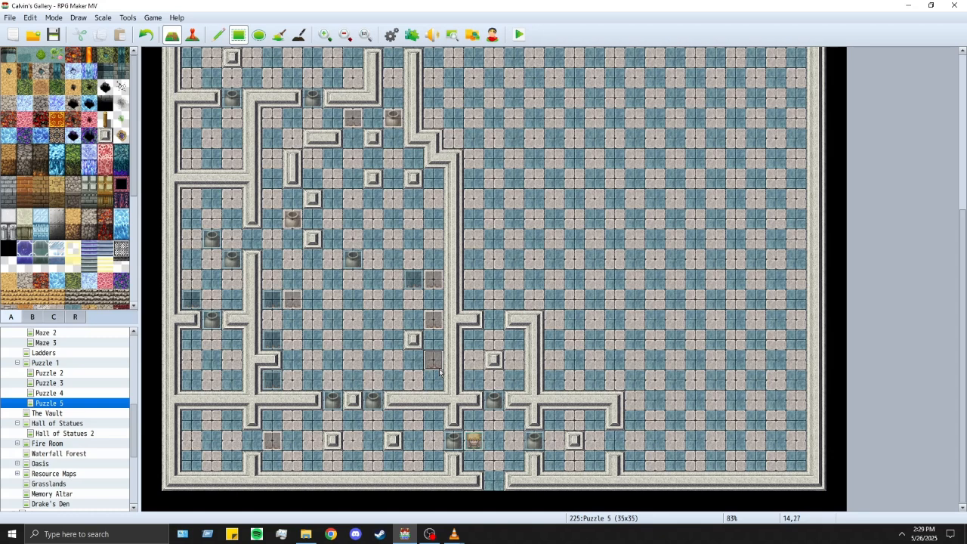
scroll(325, 340, up, 3)
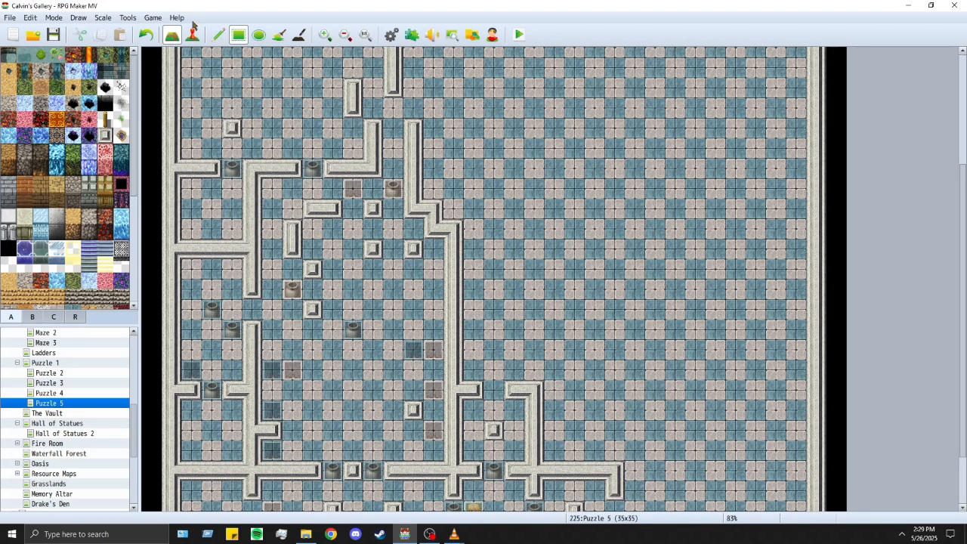
Step: Remove the pushable pot at 3,21 and move the pot at 7,20 to 6,21
click(191, 32)
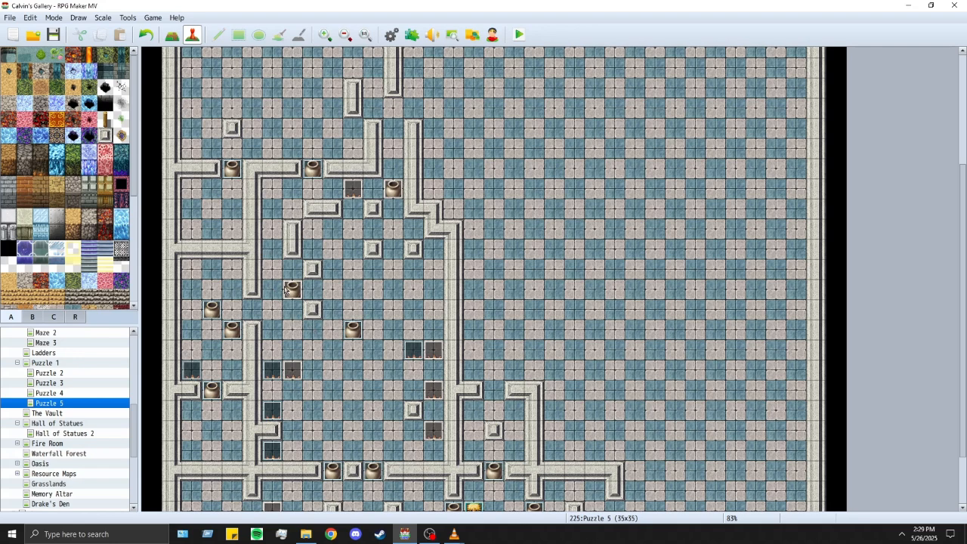
click(211, 313)
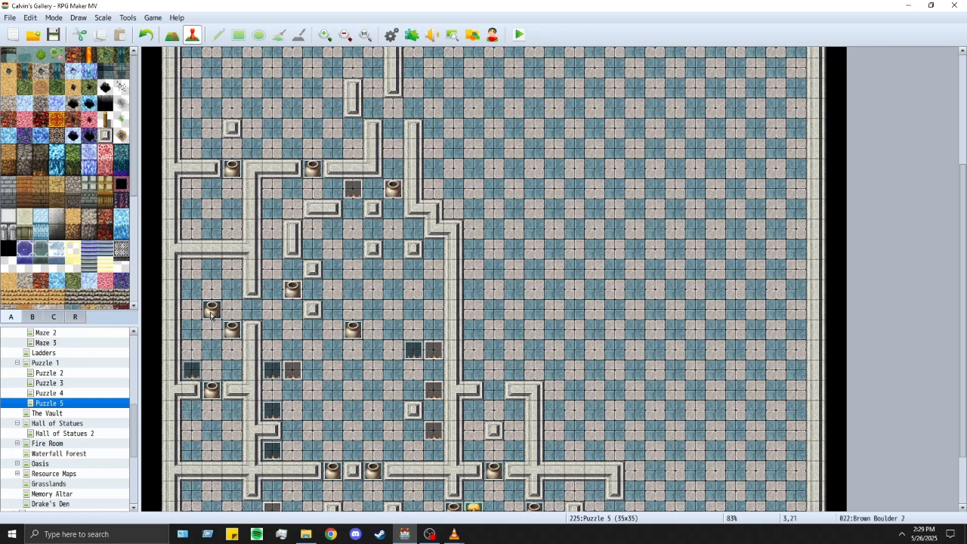
key(ctrl+x)
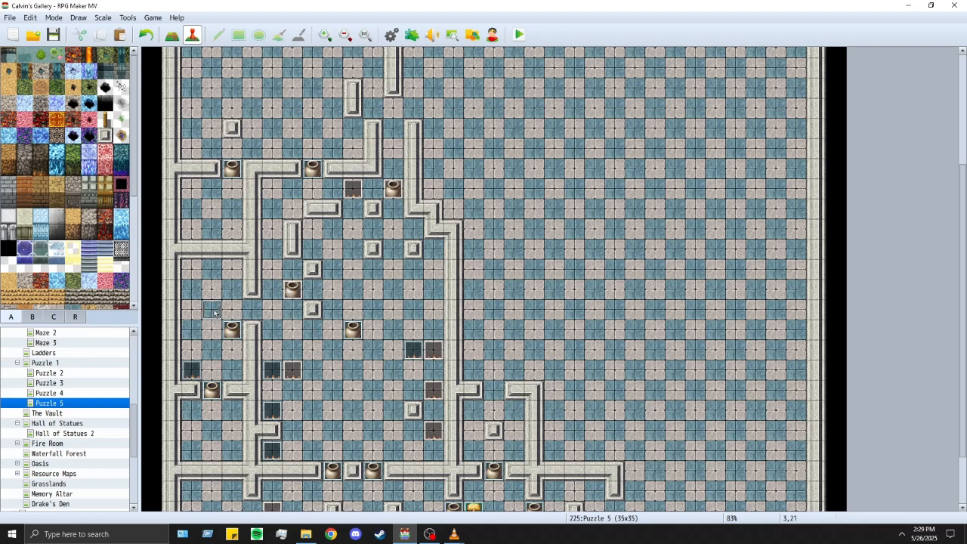
drag(293, 288, 274, 311)
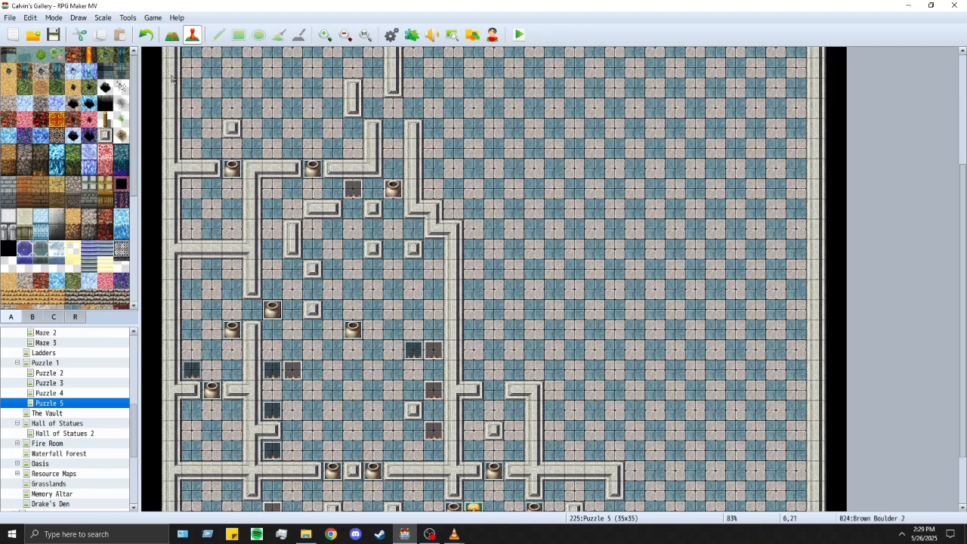
Step: Extend the wall blocks at 8,19 and 8,21 westward with wall tiles at 7,19 and 7,21, leaving the gap between them open
click(171, 35)
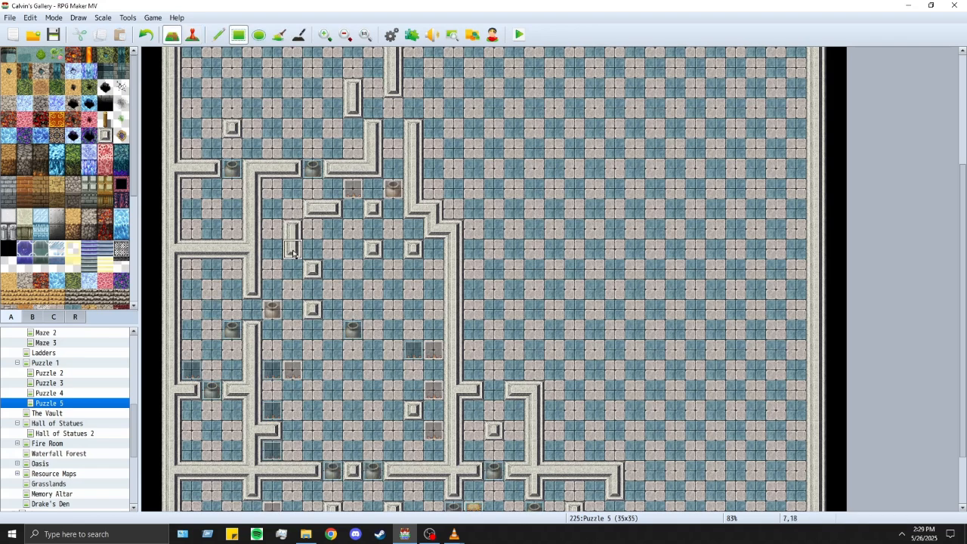
drag(293, 252, 293, 270)
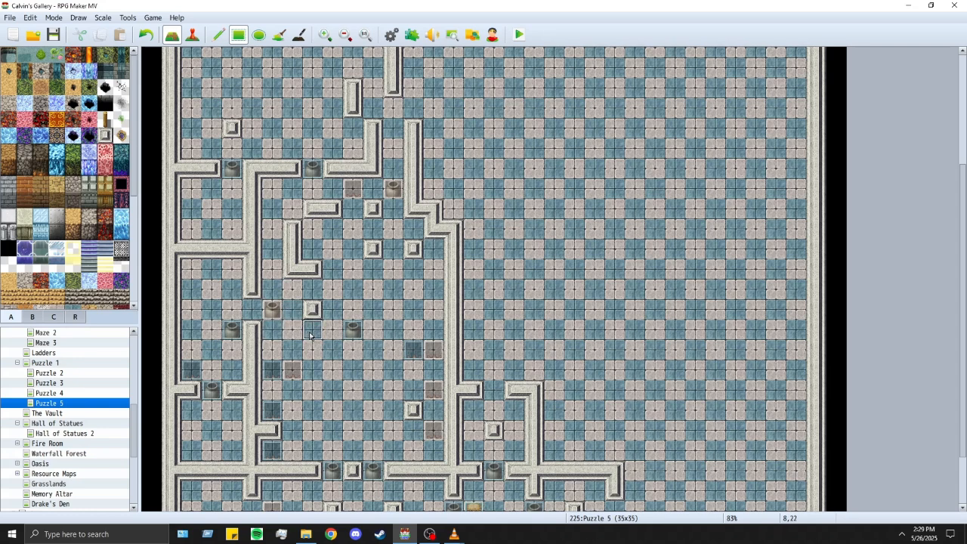
drag(313, 310, 313, 290)
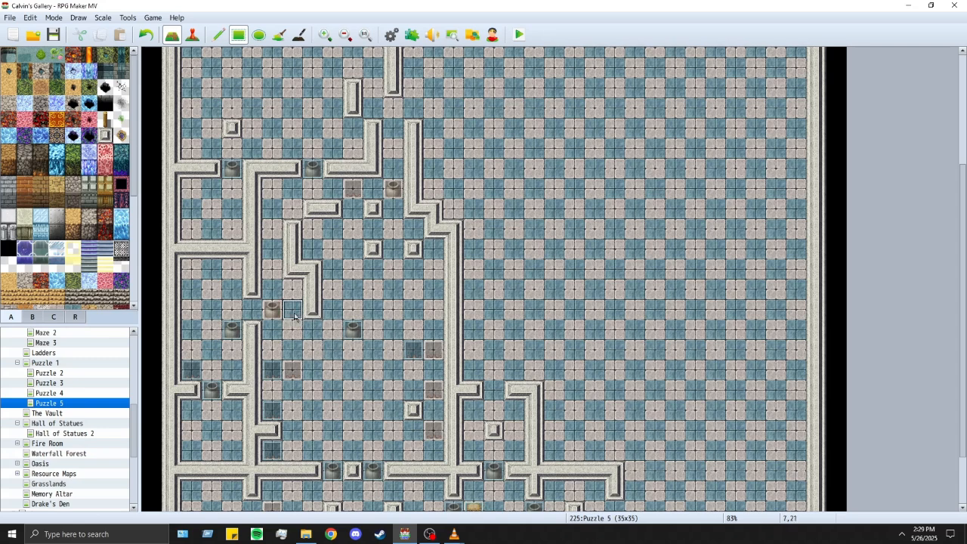
key(ctrl+z)
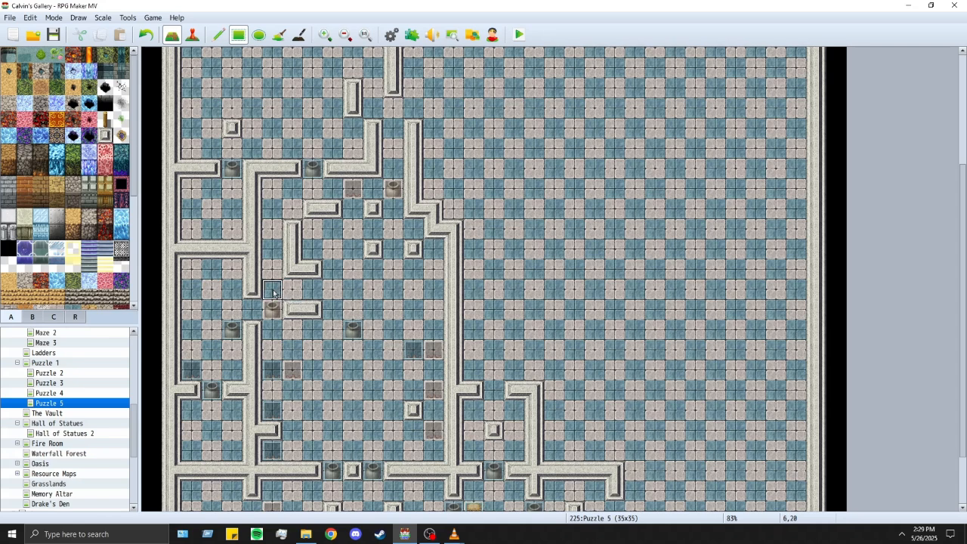
key(ctrl+z)
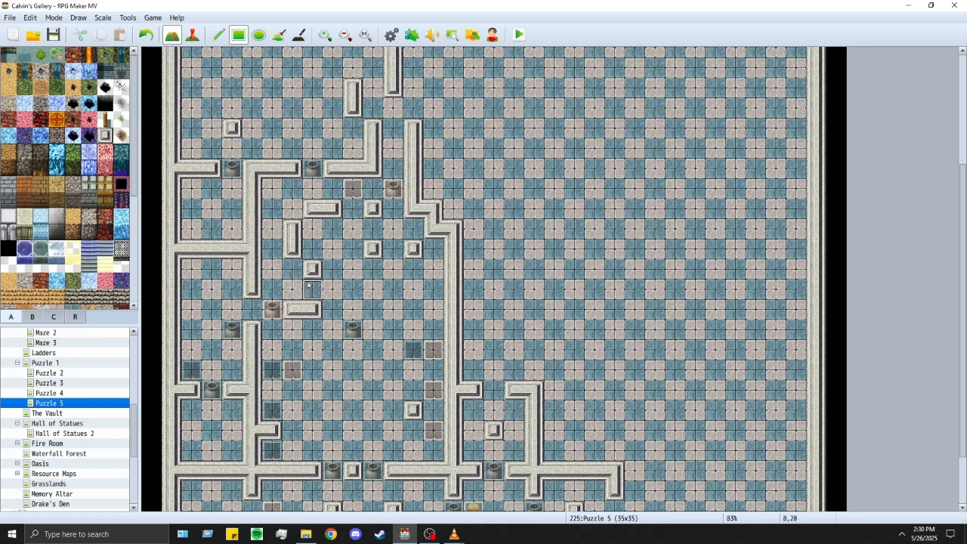
drag(292, 269, 311, 269)
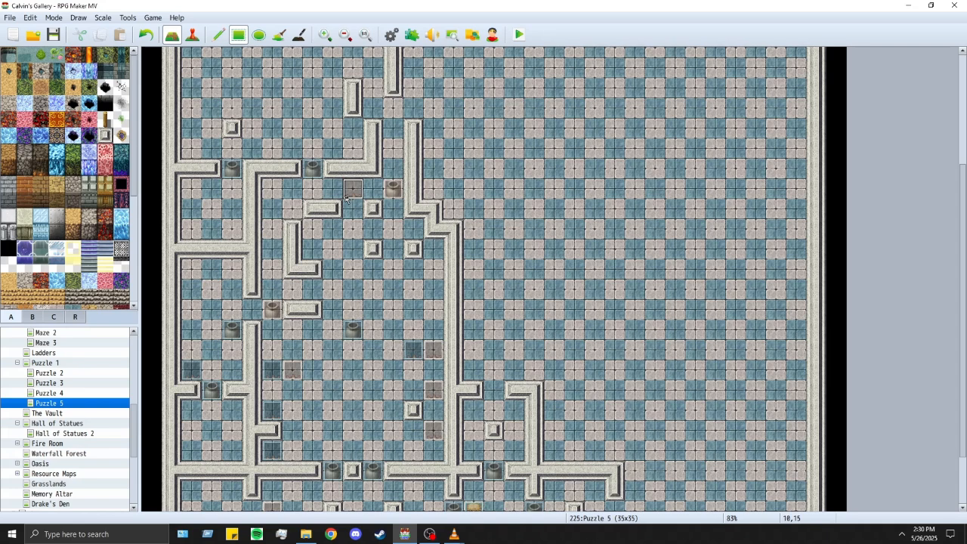
Step: Review the layout of walls, pots and enemies from the map's north edge down to the southern entrance corridor
scroll(442, 285, up, 5)
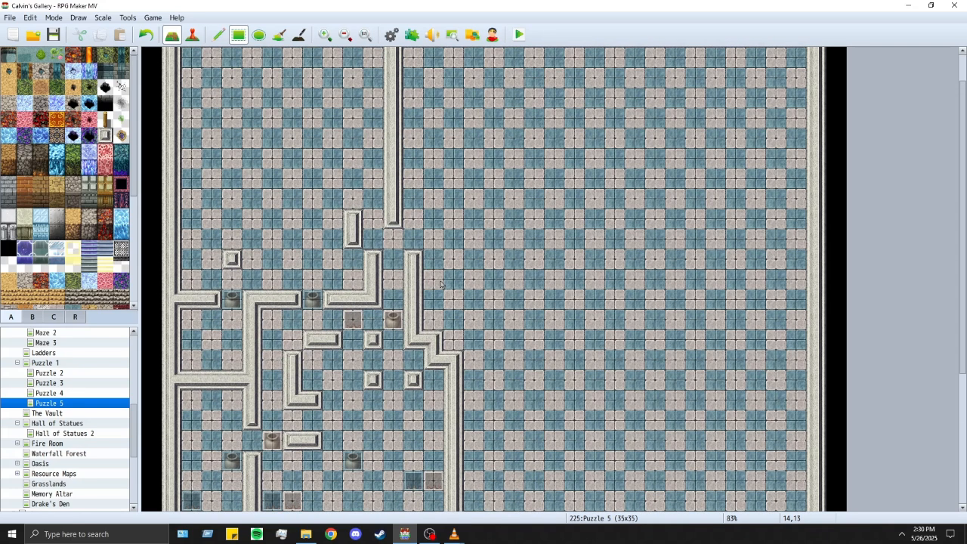
scroll(442, 285, down, 4)
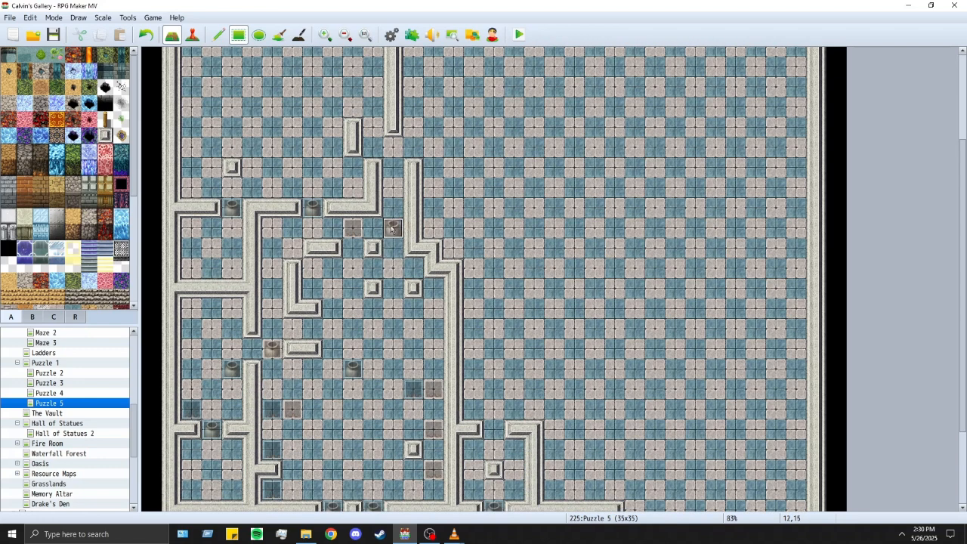
scroll(391, 228, down, 3)
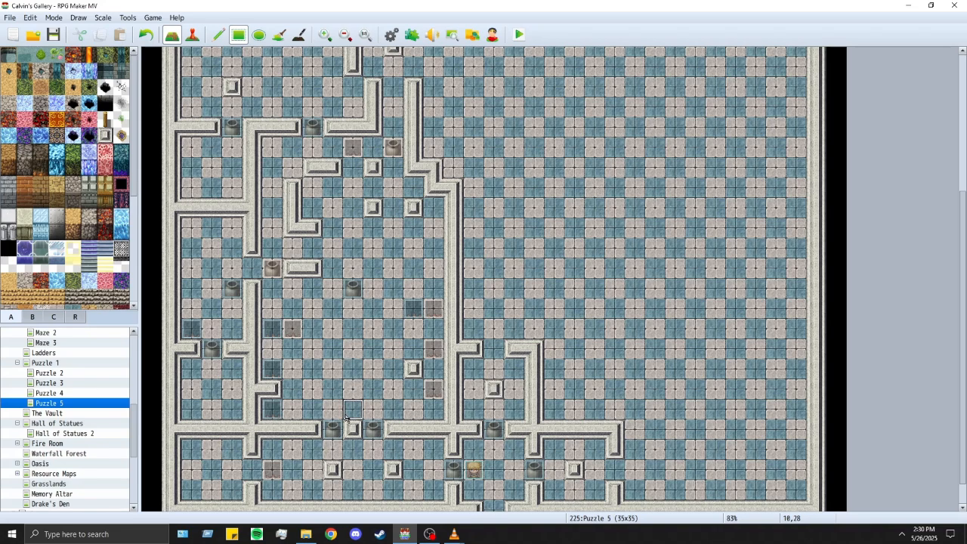
scroll(347, 418, up, 4)
scroll(348, 418, up, 2)
scroll(347, 417, down, 6)
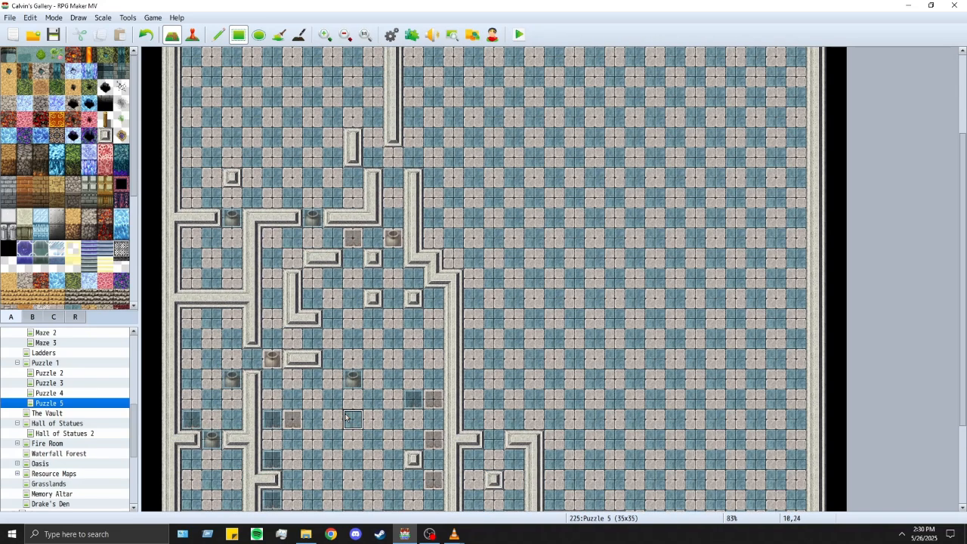
scroll(347, 417, up, 3)
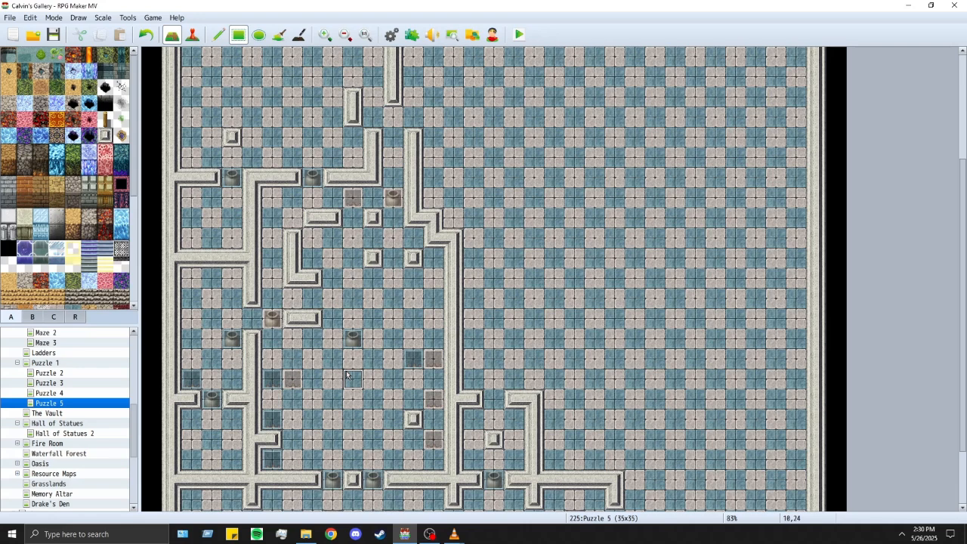
click(192, 34)
scroll(374, 326, up, 4)
scroll(375, 326, up, 3)
key(F5)
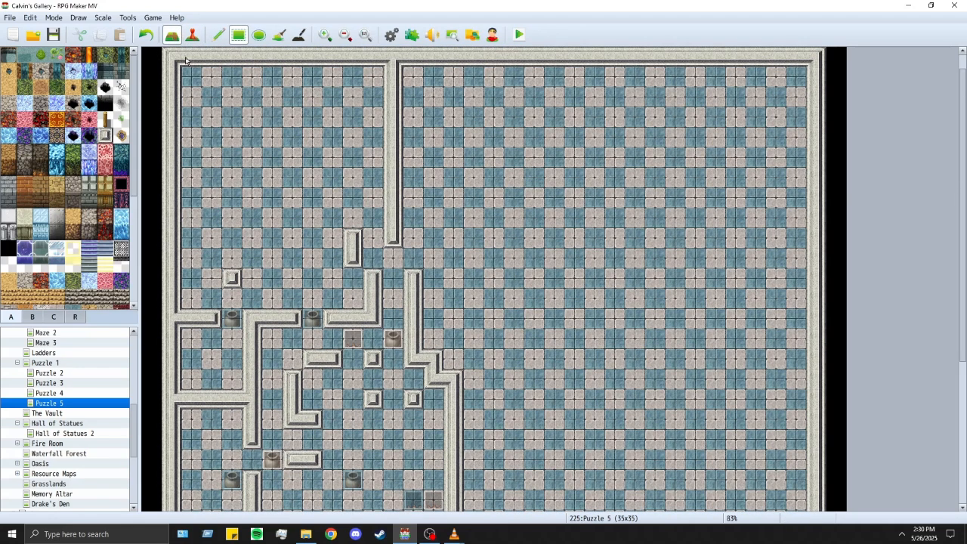
scroll(357, 258, up, 1)
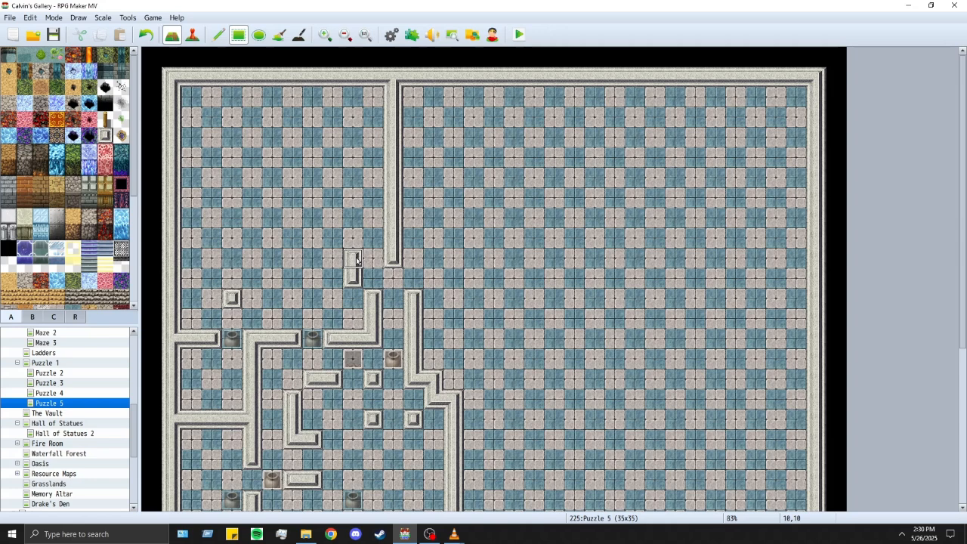
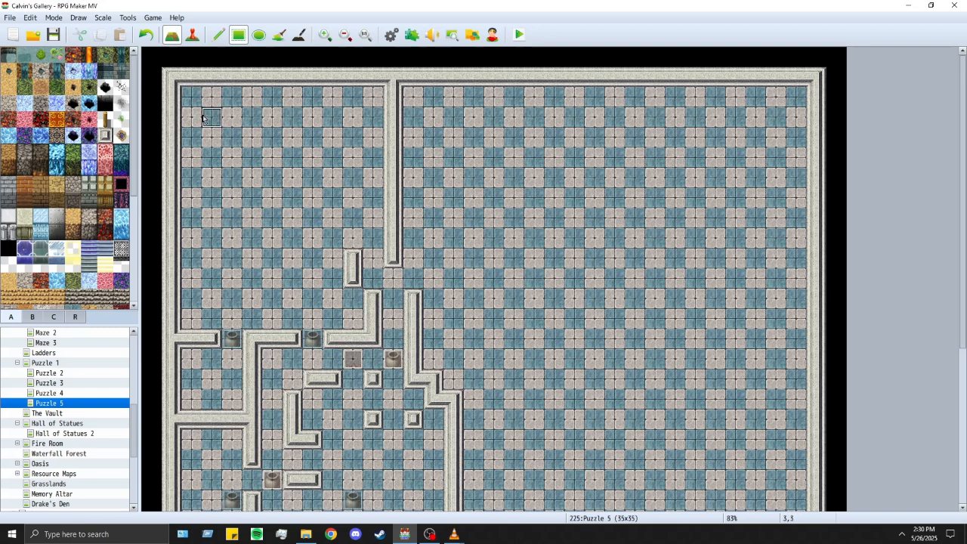
Step: Add one-tile wall stubs around the northwest room at 5,2, 9,2, 2,5, 2,7, 2,9, 11,4, 11,6 and 11,8
click(191, 157)
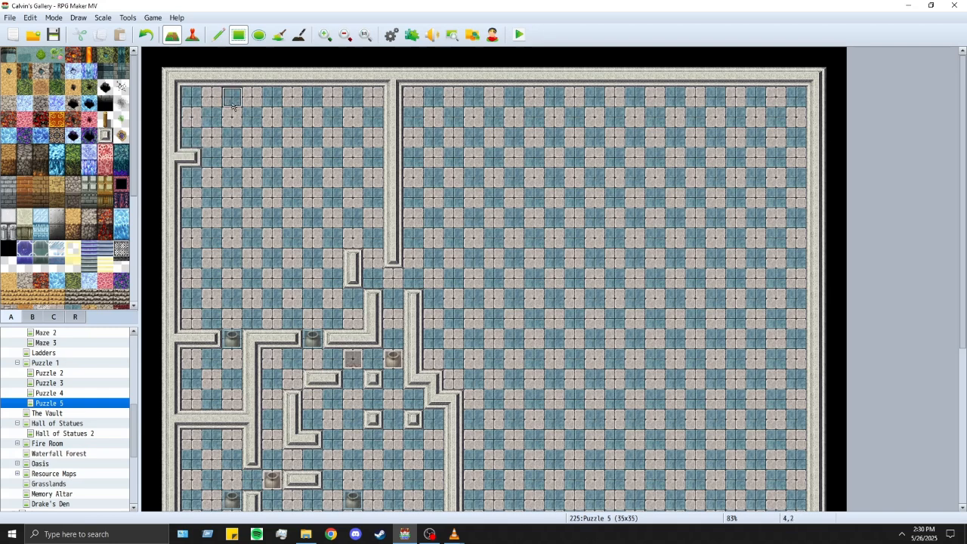
click(246, 98)
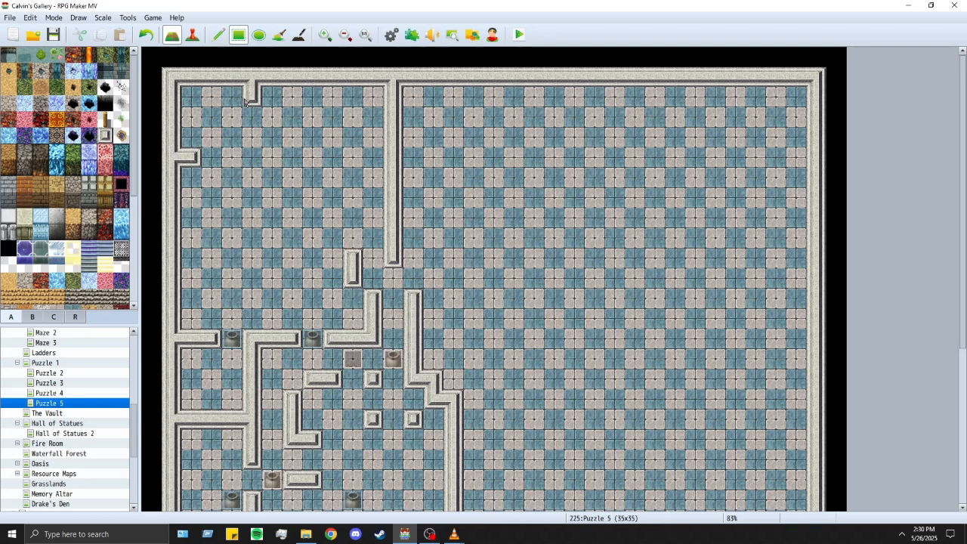
click(330, 96)
click(373, 137)
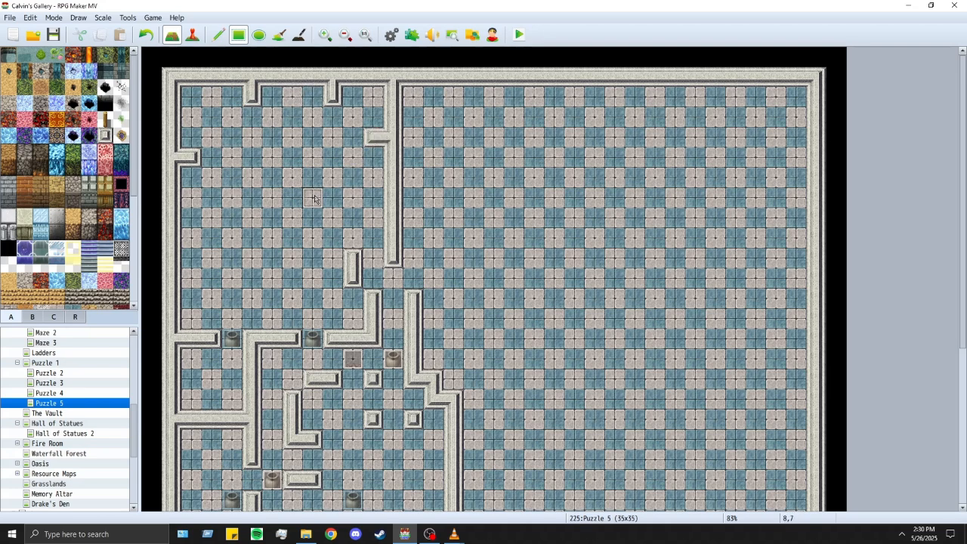
click(189, 236)
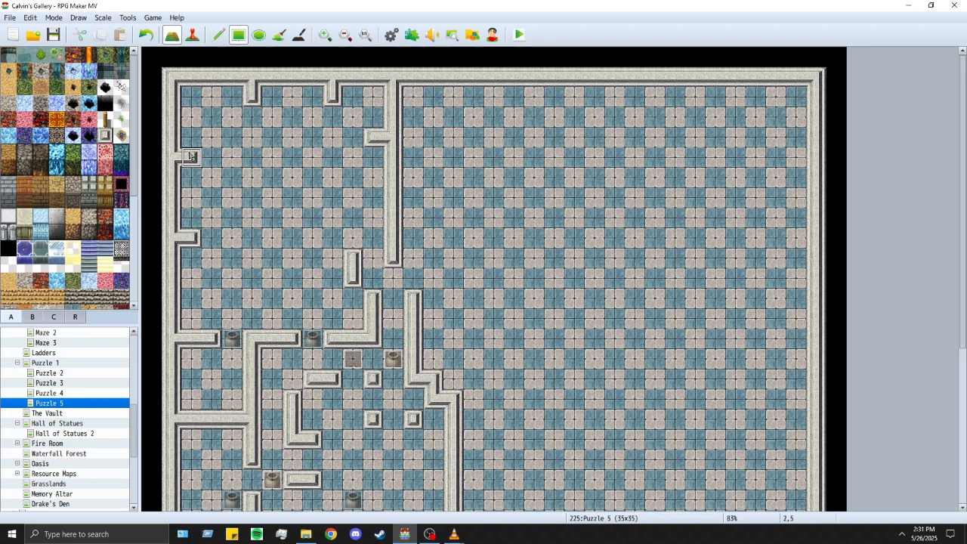
click(191, 157)
click(372, 176)
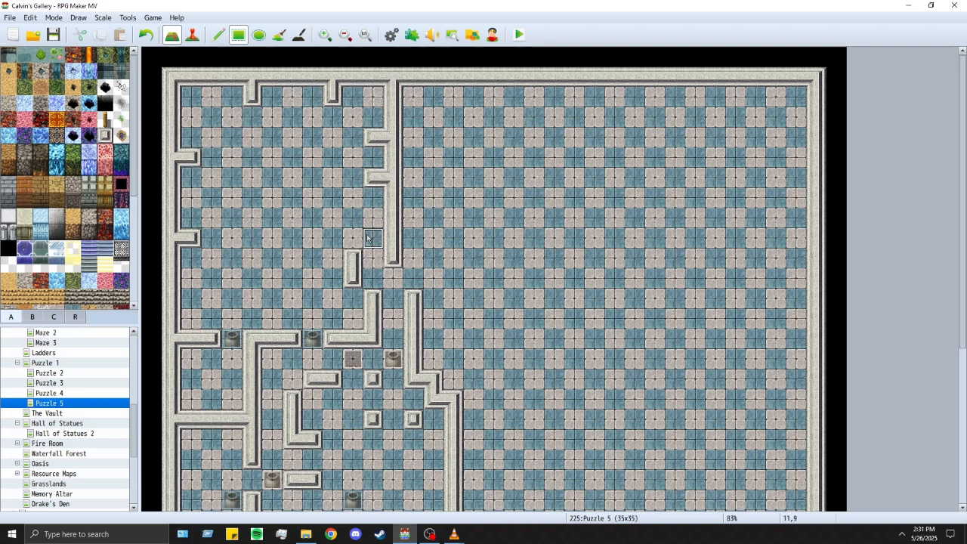
click(373, 219)
click(191, 196)
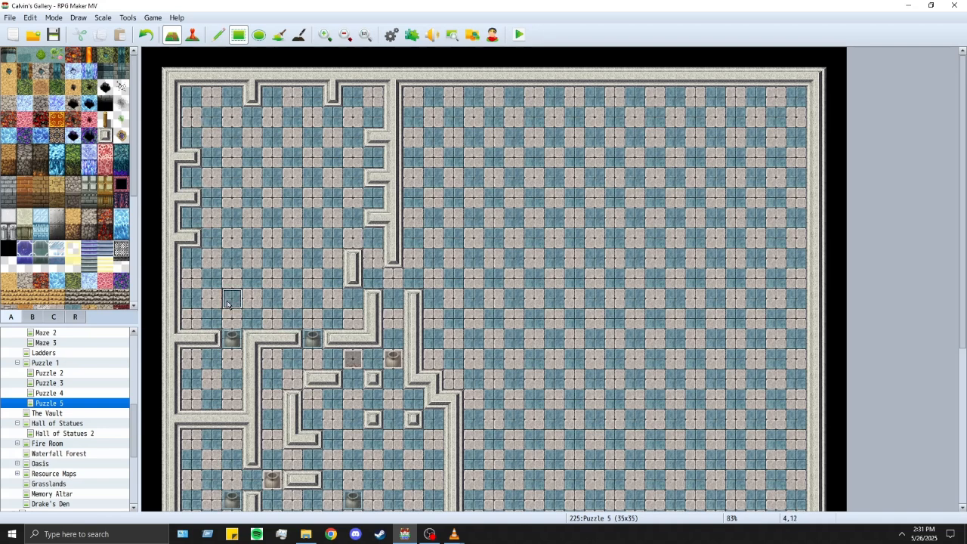
Step: Place single wall blocks inside the northwest room at 5,6, 7,6, 5,8, 7,8 and 6,11
click(252, 177)
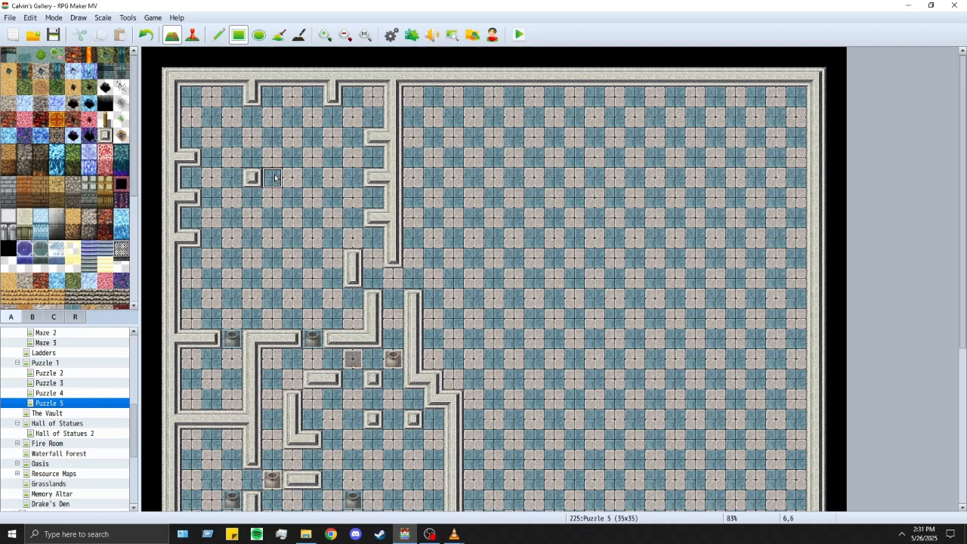
click(293, 177)
click(252, 217)
click(292, 217)
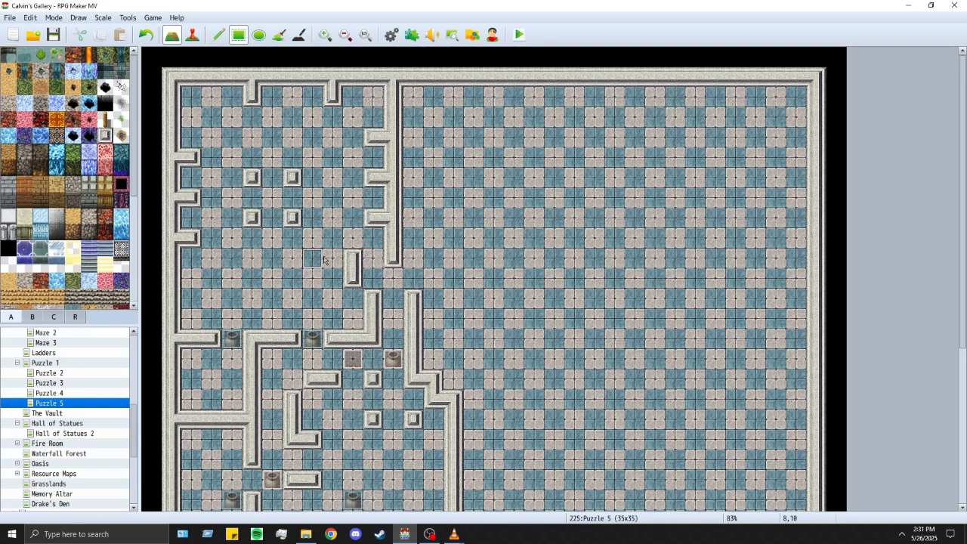
click(272, 277)
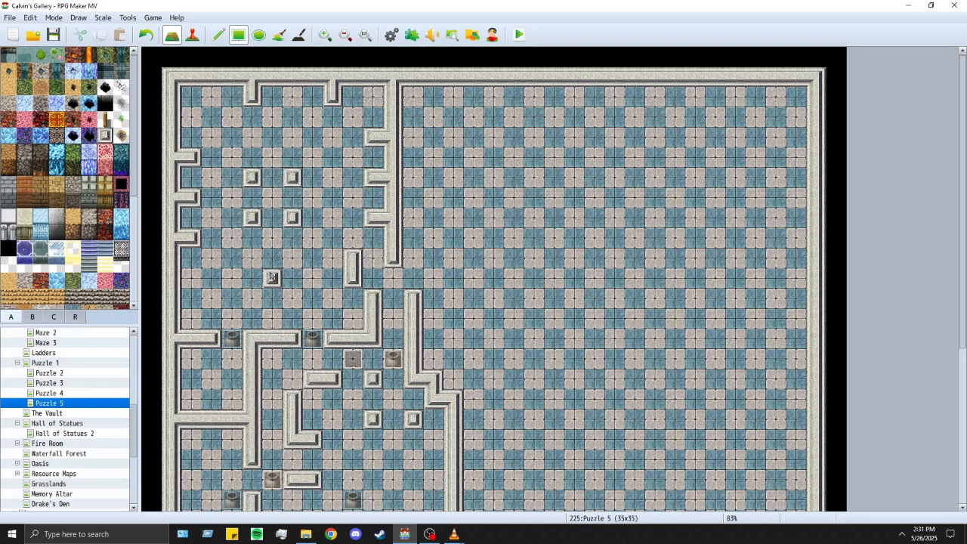
Step: Place more single wall blocks inside the northwest room at 8,9, 6,9, 8,11, 5,12, 6,13 and 3,10
click(313, 239)
click(273, 239)
click(313, 278)
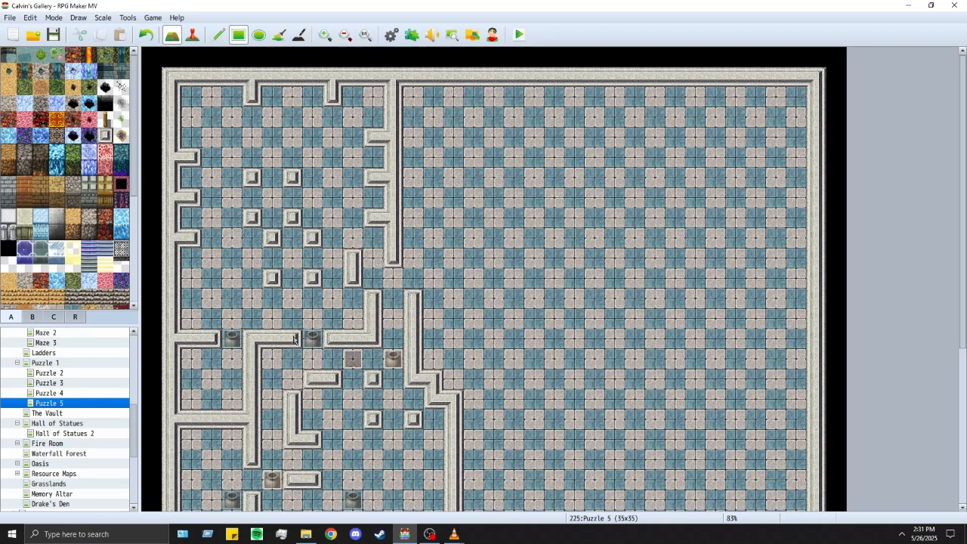
click(259, 352)
click(253, 299)
click(272, 318)
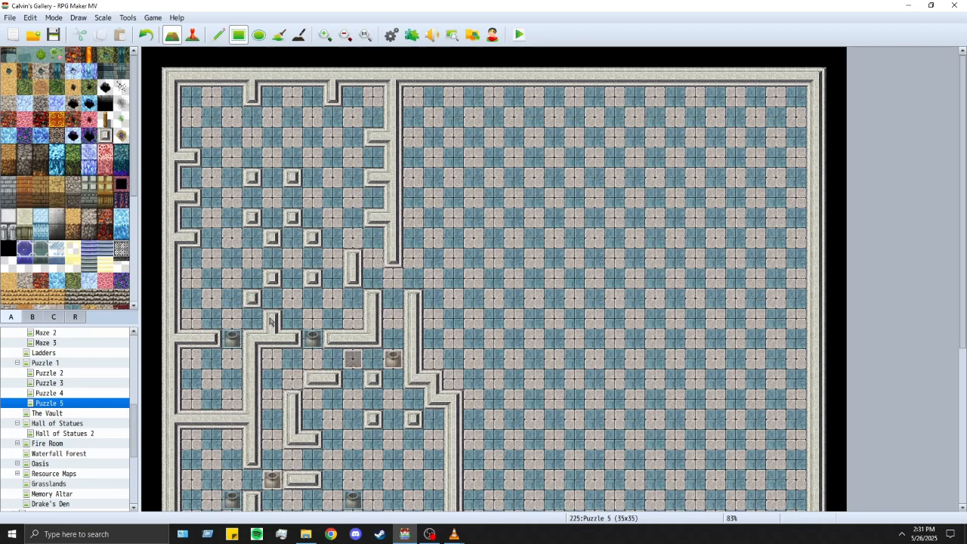
click(213, 264)
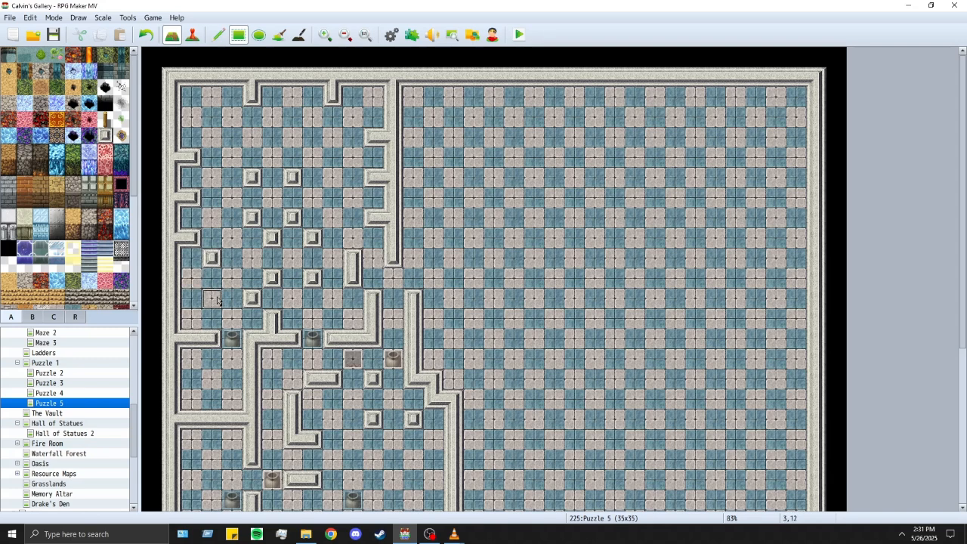
Step: Copy the pot event at 4,14 and paste copies of it at 7,10, 9,8 and 8,5
click(192, 34)
click(231, 338)
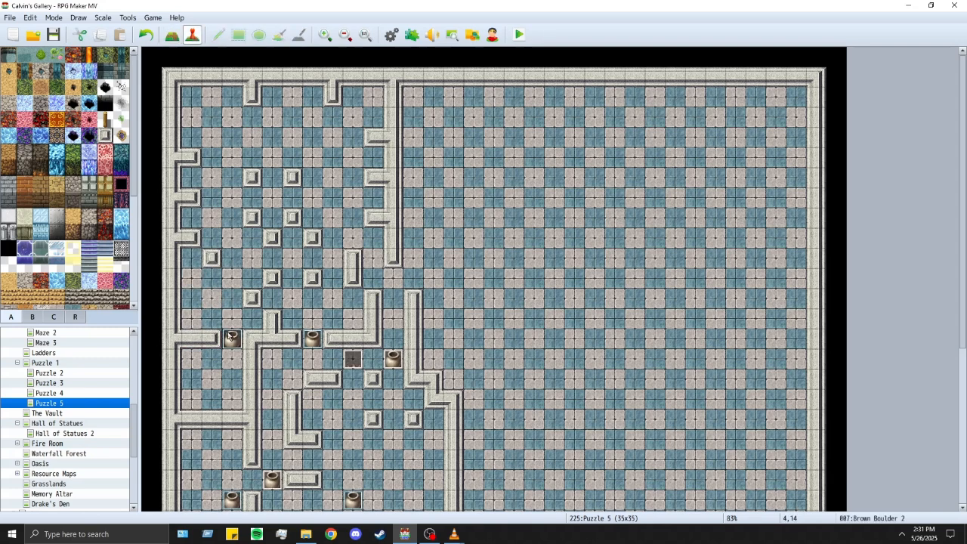
click(295, 261)
key(ctrl+v)
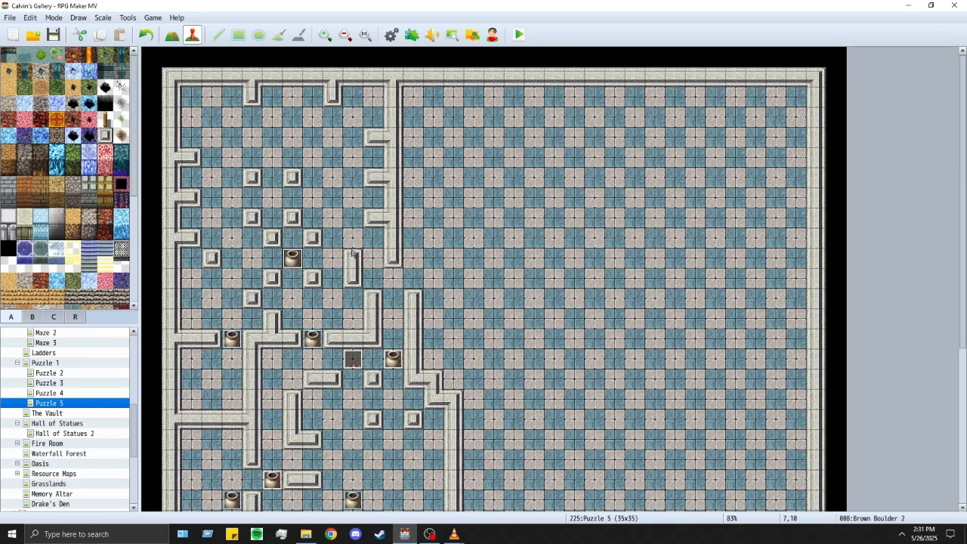
click(349, 246)
click(341, 227)
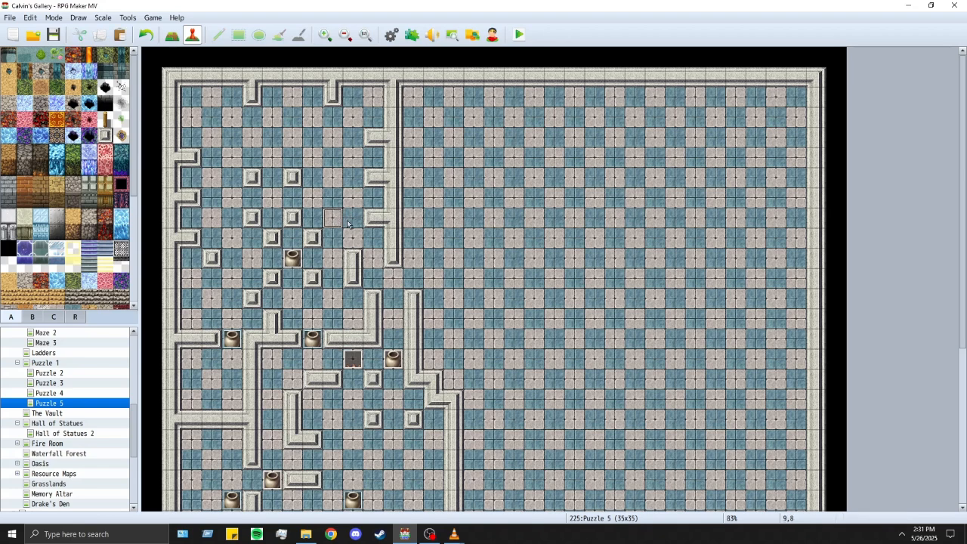
key(ctrl+v)
click(352, 157)
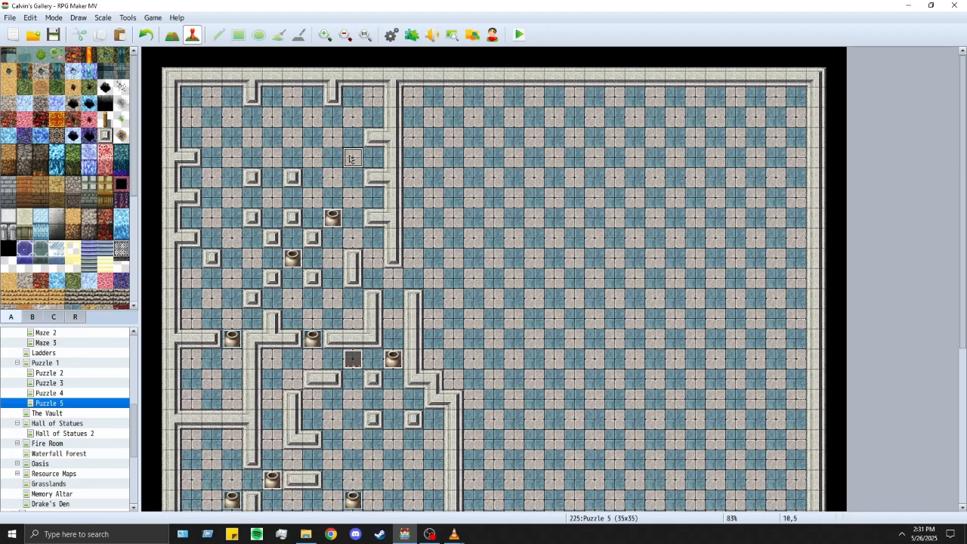
click(310, 157)
key(ctrl+v)
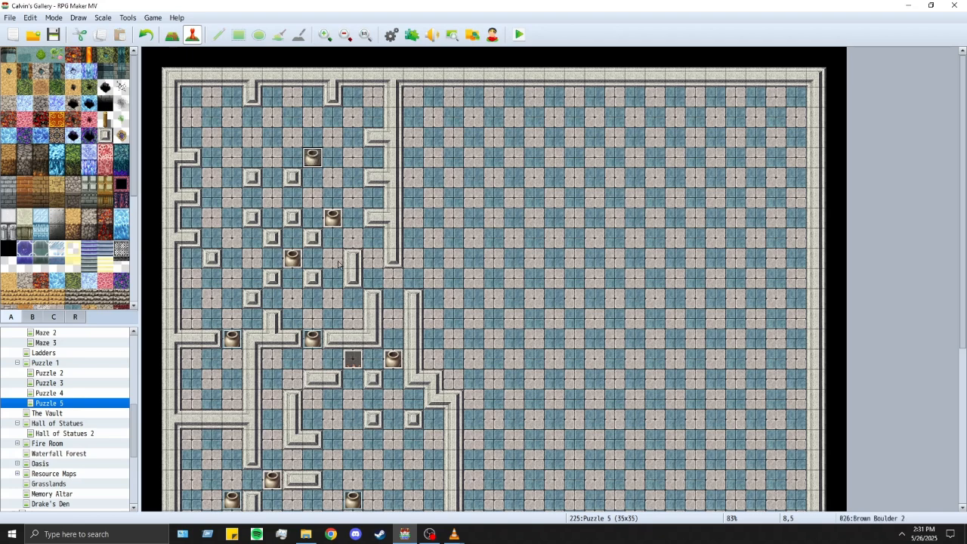
key(F5)
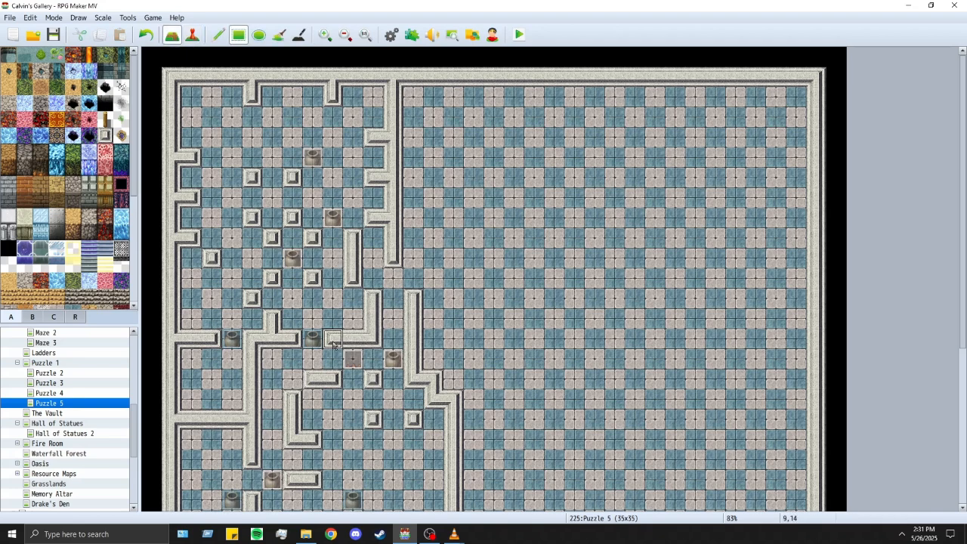
right_click(373, 258)
click(354, 240)
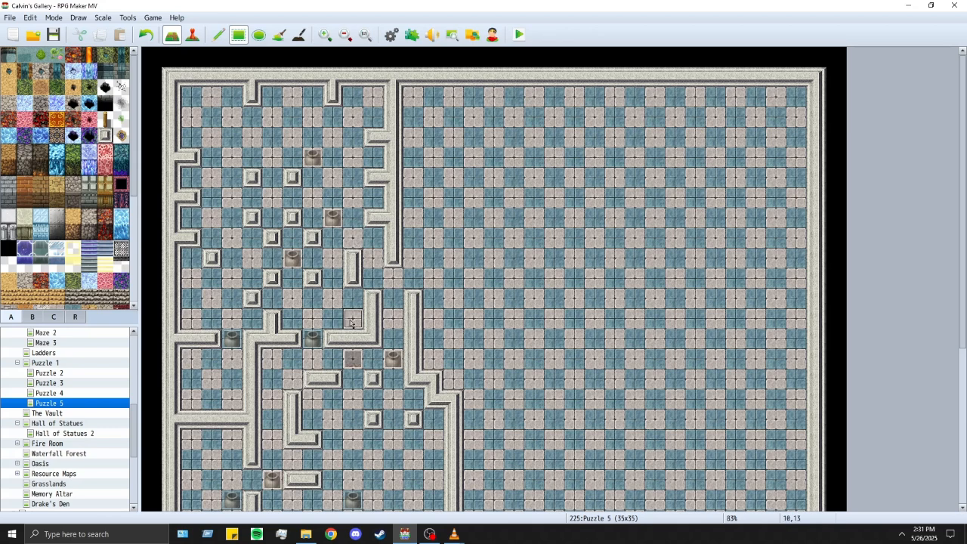
Step: Move the pot at 9,8 south to 9,12
click(192, 34)
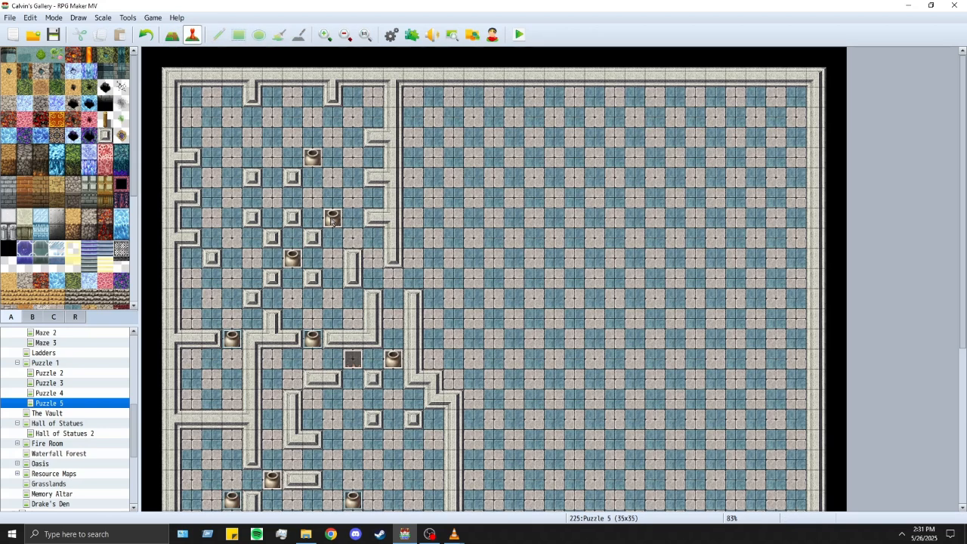
click(332, 218)
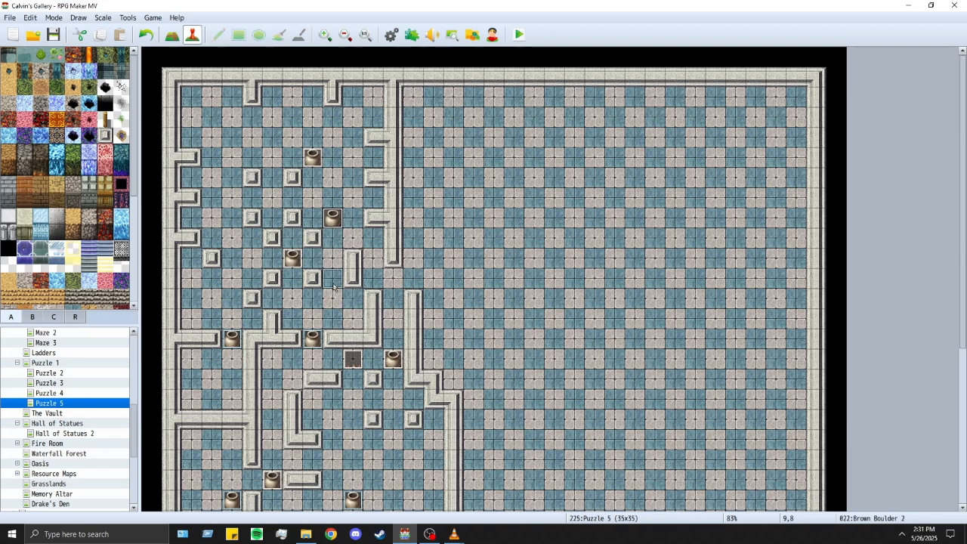
drag(333, 295, 333, 298)
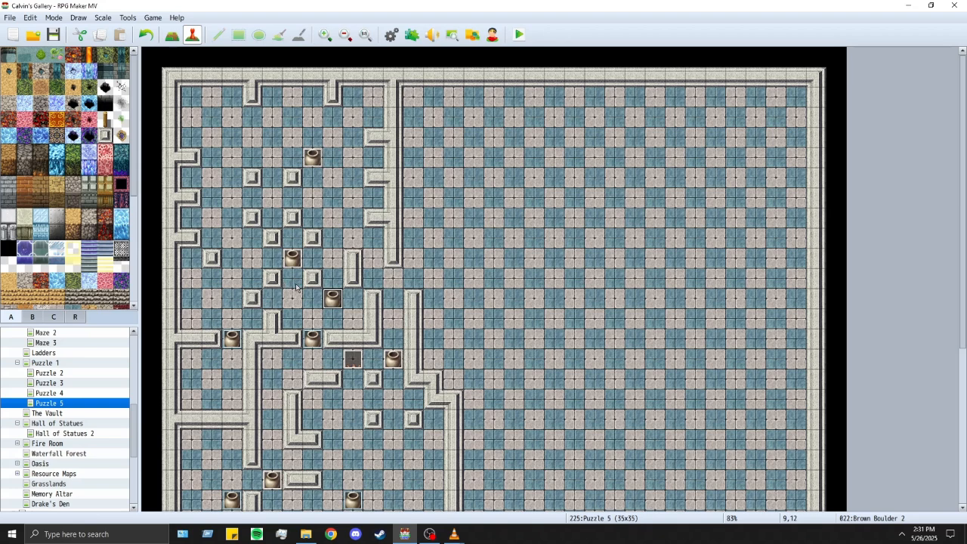
Step: Thicken the walls flanking the corridor with wall tiles at 10,12 to 10,13, 14,12 to 14,15, and 15,15 to 15,16
key(F5)
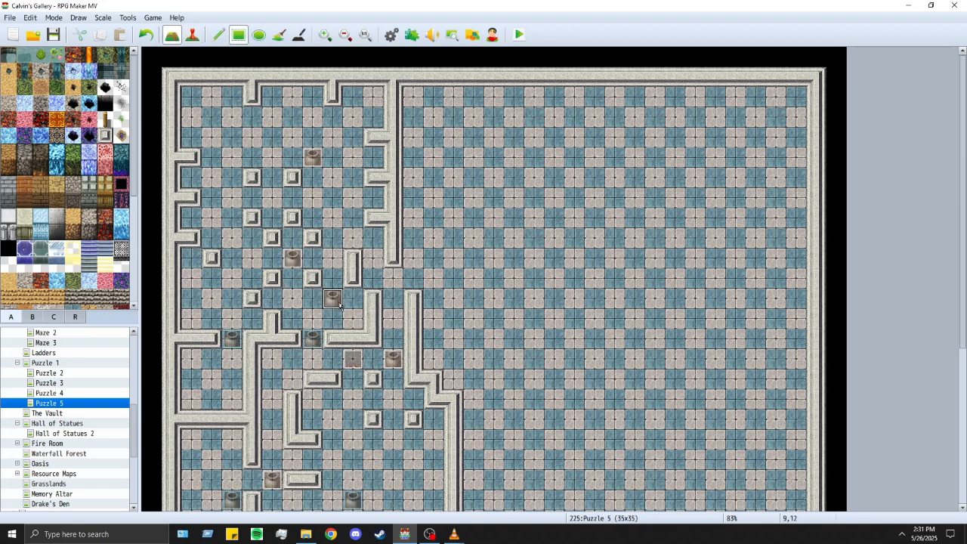
drag(371, 300, 358, 324)
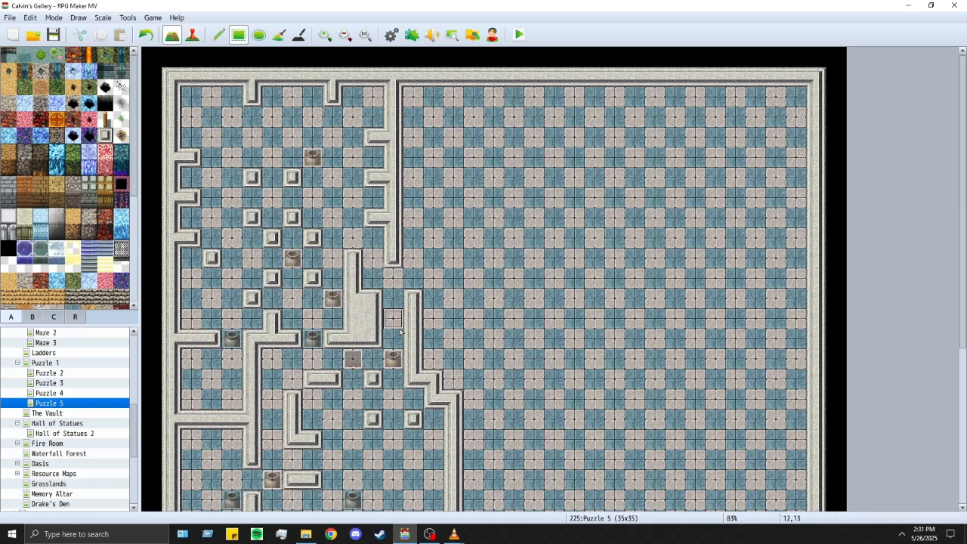
click(450, 379)
click(434, 363)
click(451, 375)
click(450, 365)
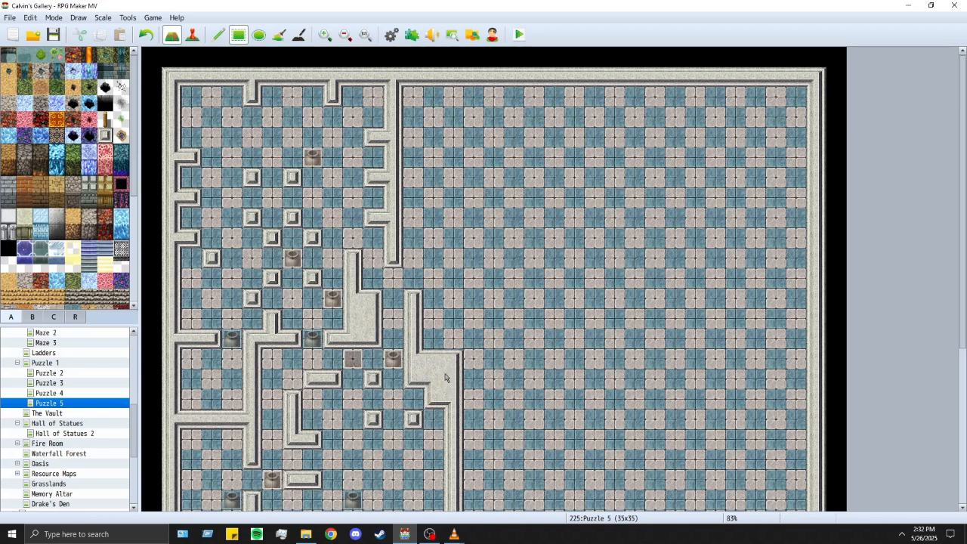
click(431, 305)
drag(431, 308, 433, 344)
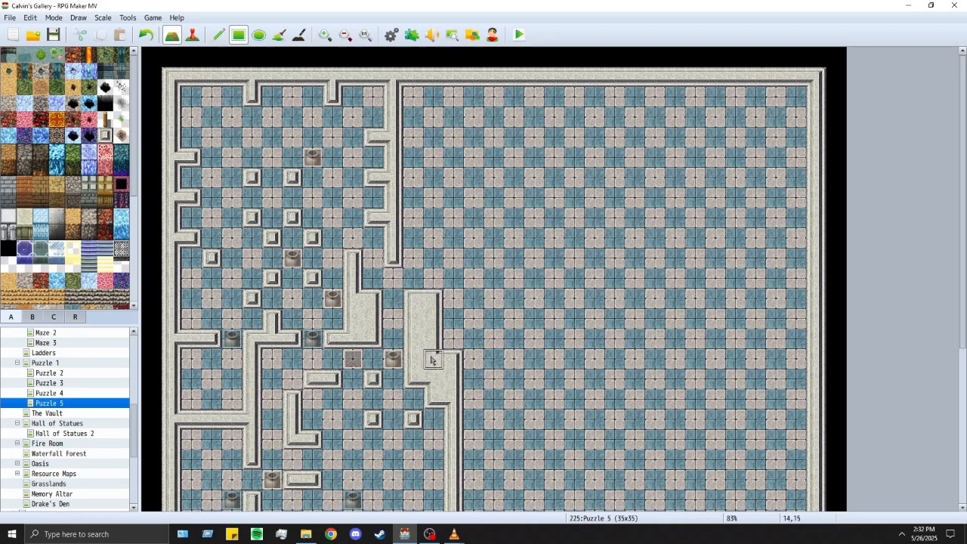
Step: Remove the wall block at 8,9 and extend the block at 7,6 eastward to 9,6
scroll(471, 417, down, 5)
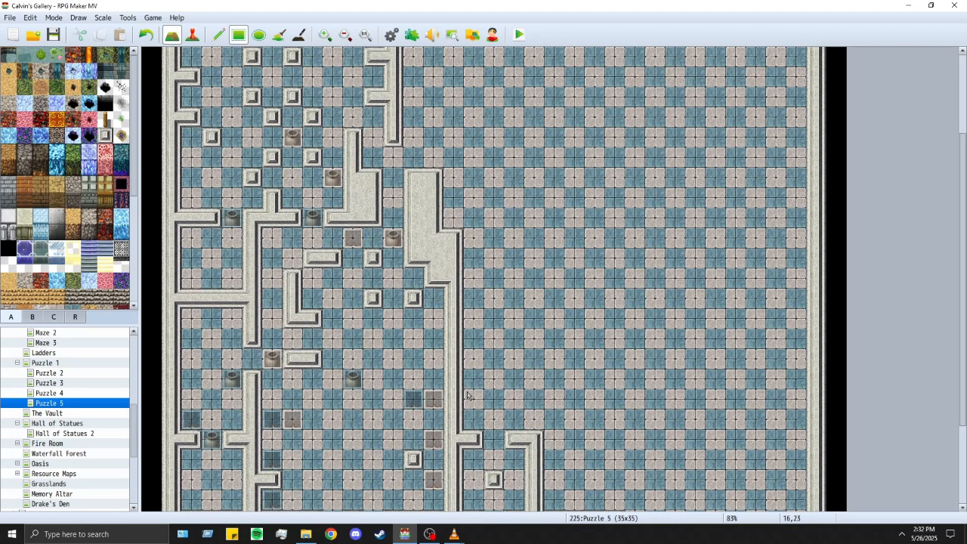
scroll(461, 400, up, 5)
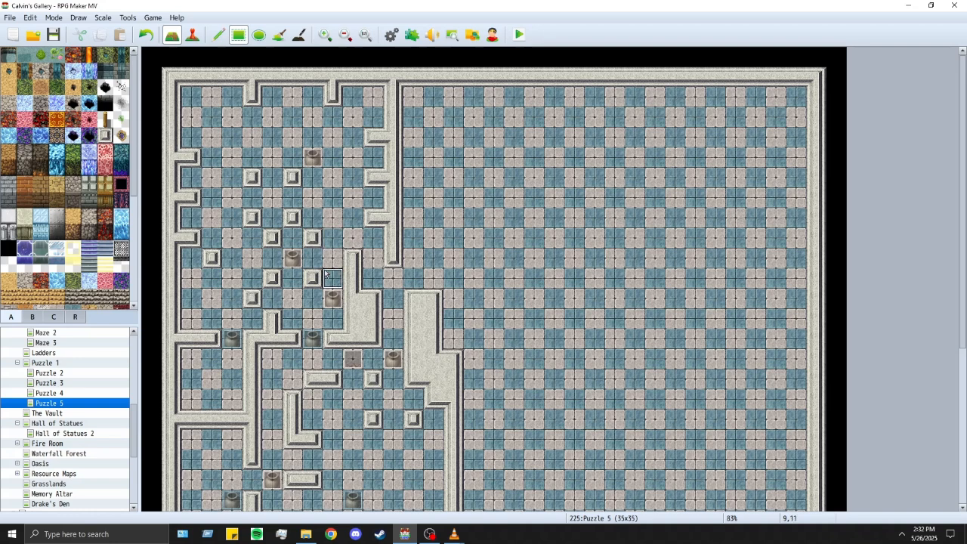
click(316, 247)
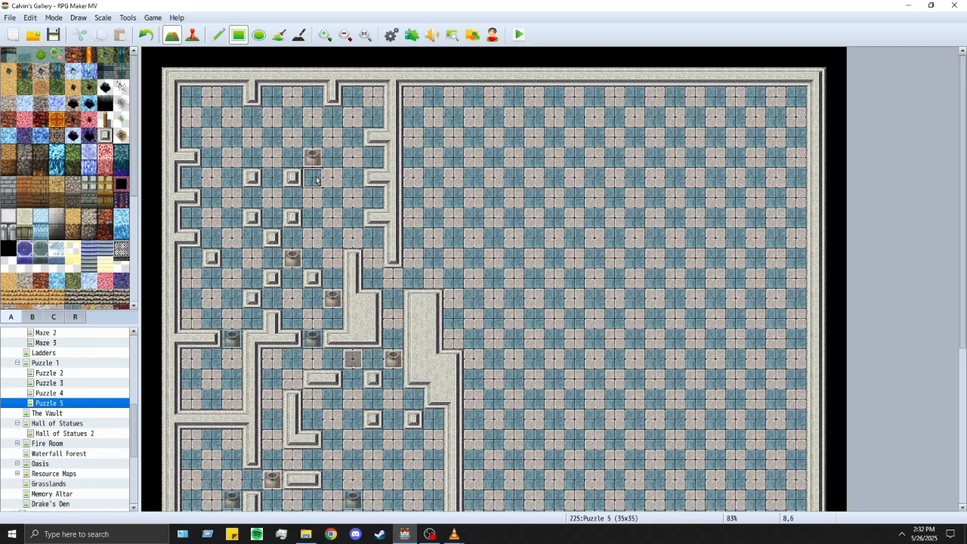
drag(316, 179, 336, 179)
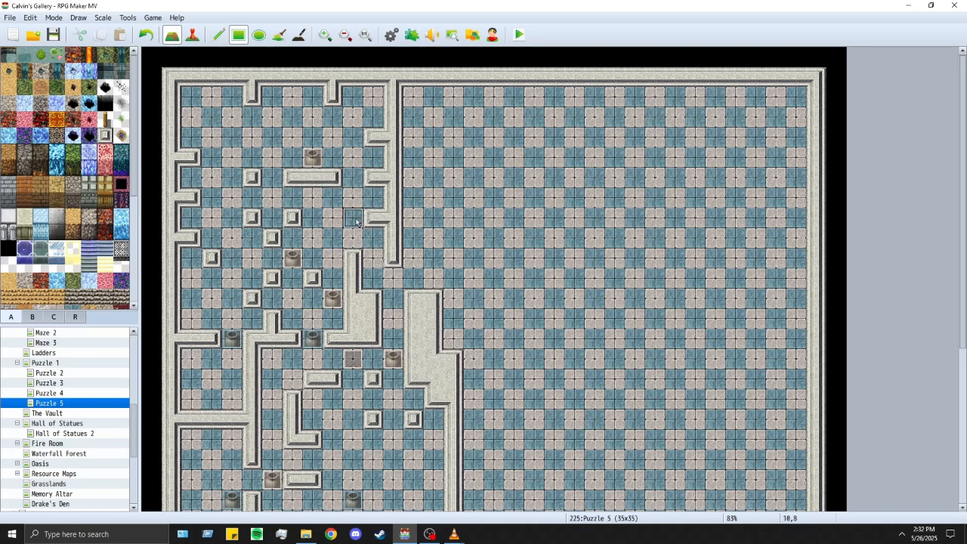
Step: Build a wall from 7,4 to 9,4 and join it to the north stub through 5,3, 5,4 and 6,4, keeping 6,3 as floor
click(292, 136)
click(332, 137)
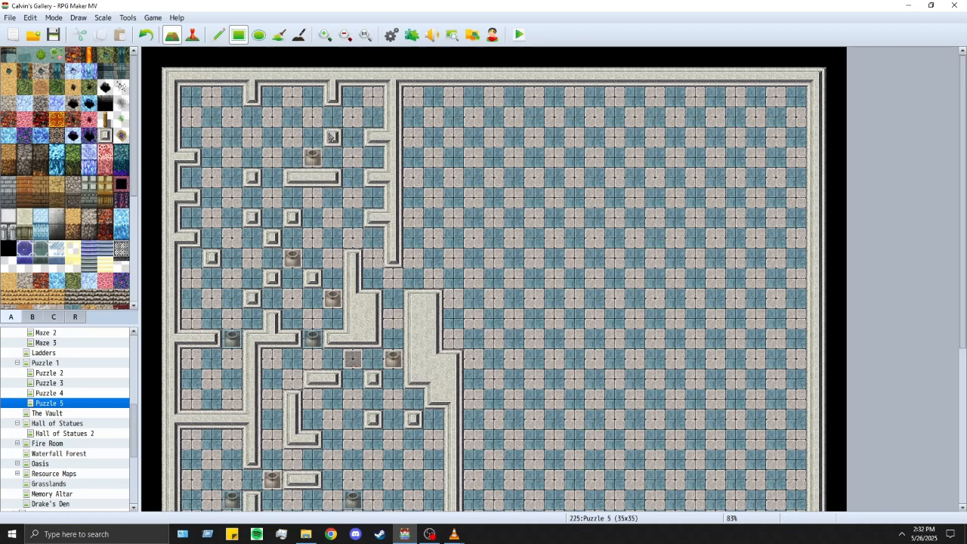
click(312, 136)
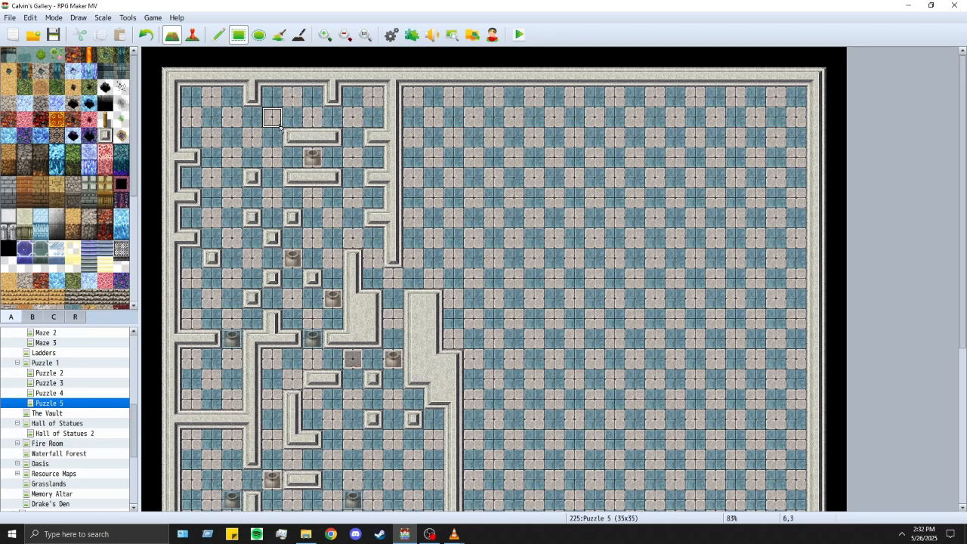
click(278, 124)
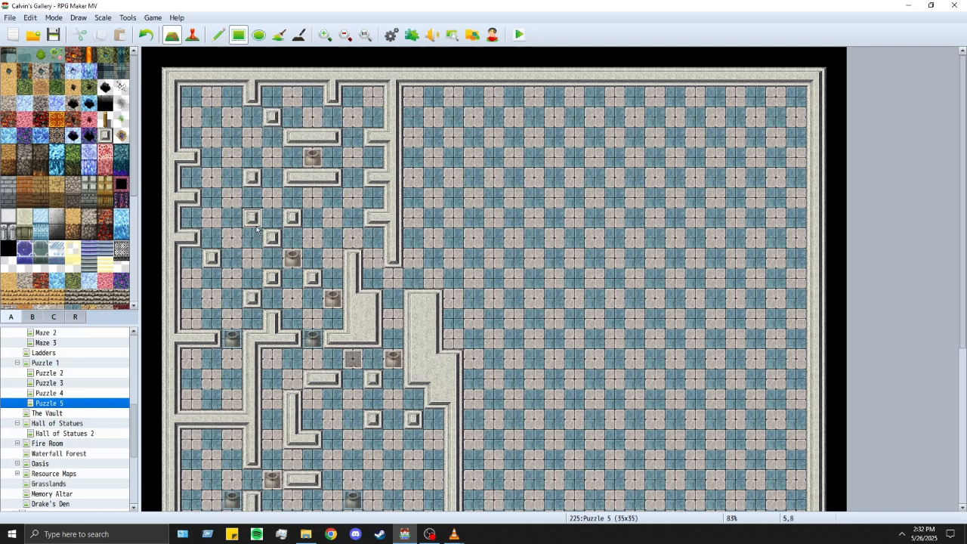
click(253, 126)
drag(253, 126, 275, 132)
right_click(294, 100)
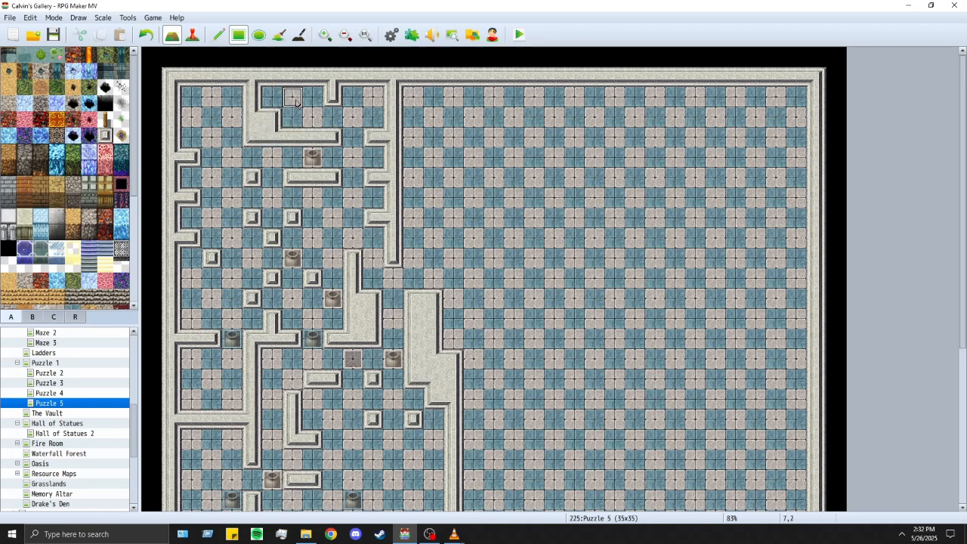
click(272, 116)
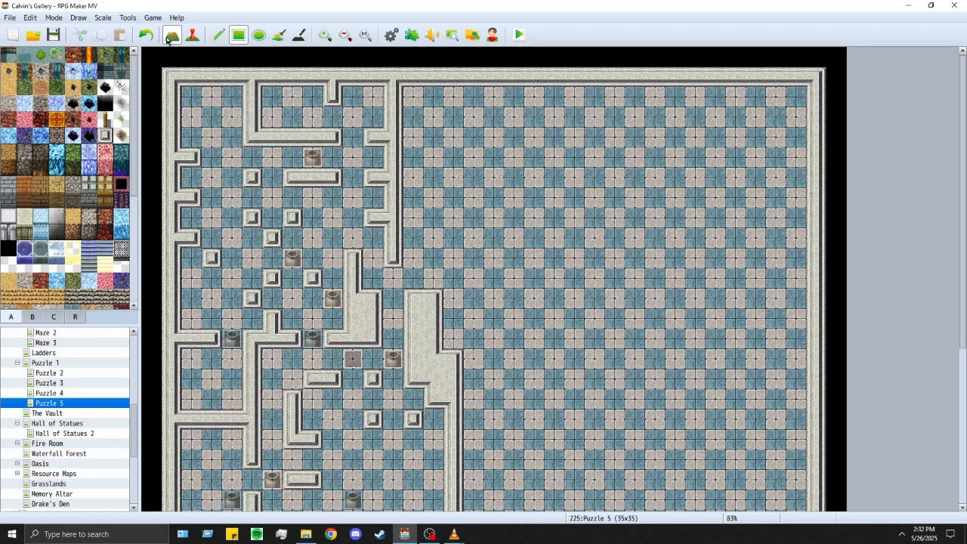
Step: Copy the pot at 8,5 and paste copies of it at 9,3 and 4,5
click(192, 34)
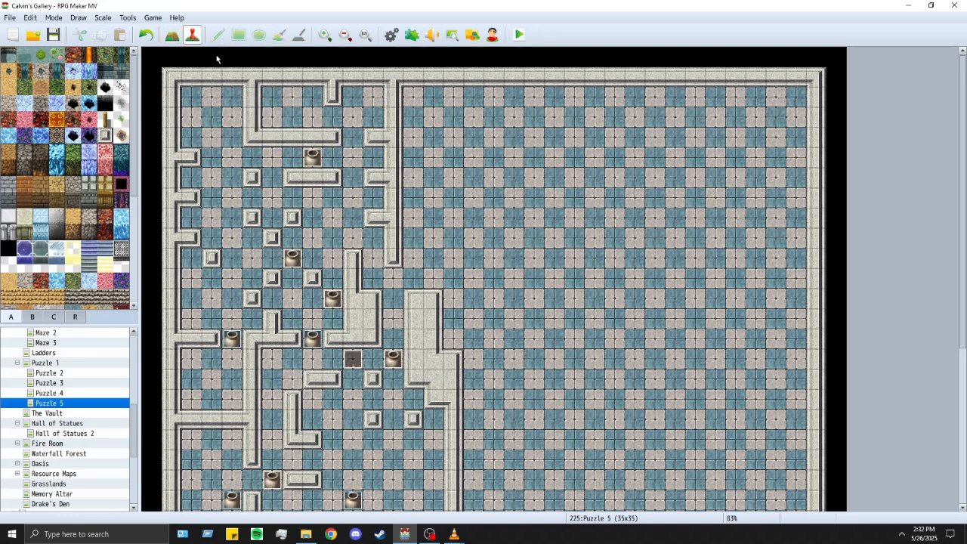
click(314, 164)
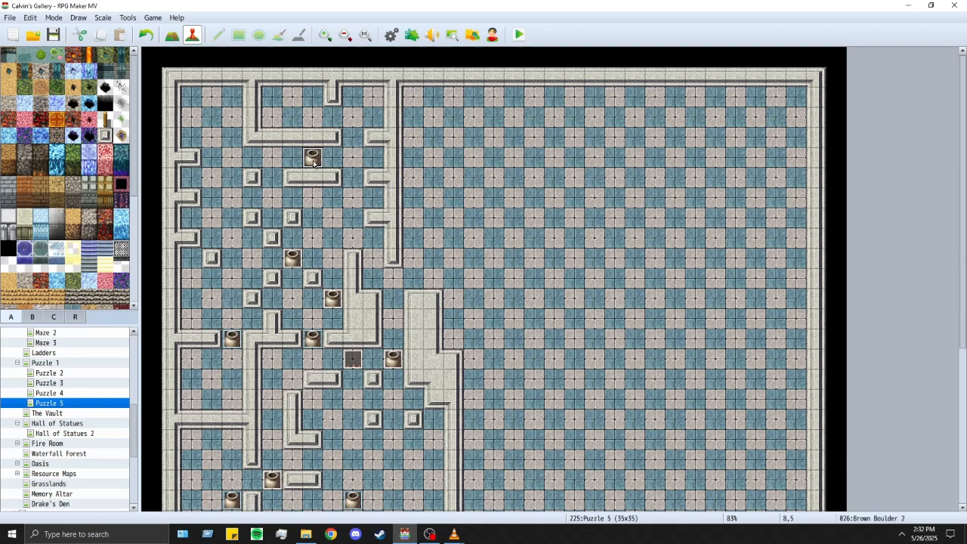
click(339, 121)
key(ctrl+v)
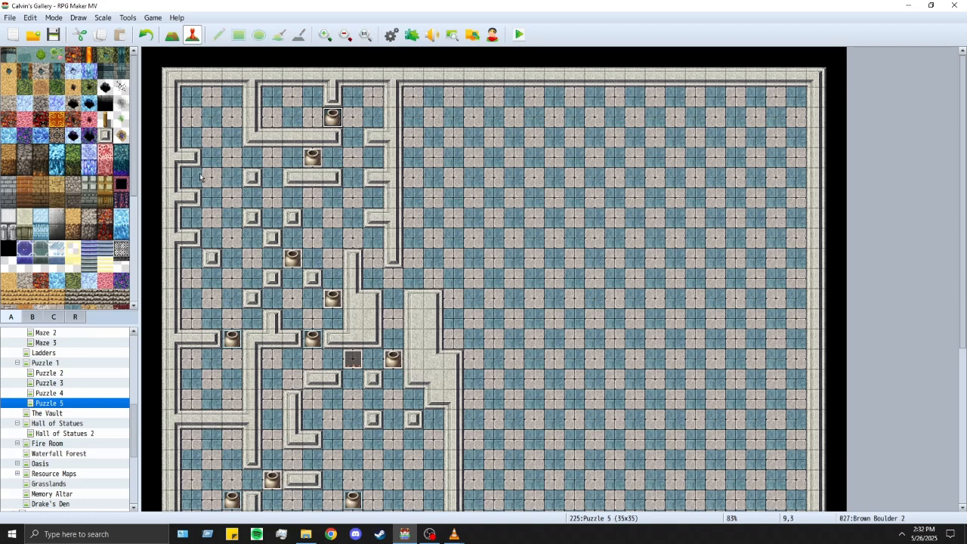
click(232, 154)
Step: Extend the west wall stub at 2,5 to 3,5 and replace the wall tile at 5,4 with floor
click(173, 35)
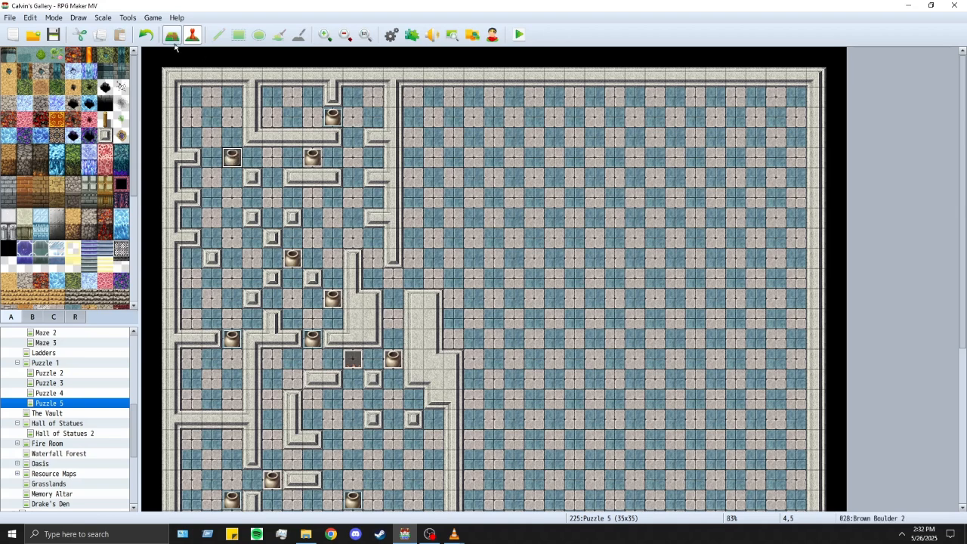
click(238, 35)
drag(208, 156, 190, 156)
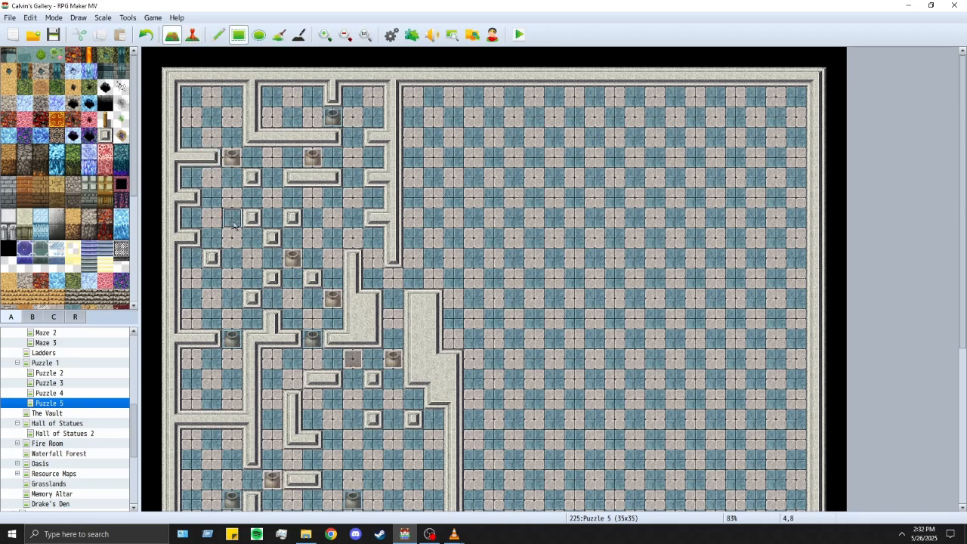
right_click(268, 155)
click(258, 141)
Step: Move the pot at 4,5 one tile north to 4,4
click(192, 34)
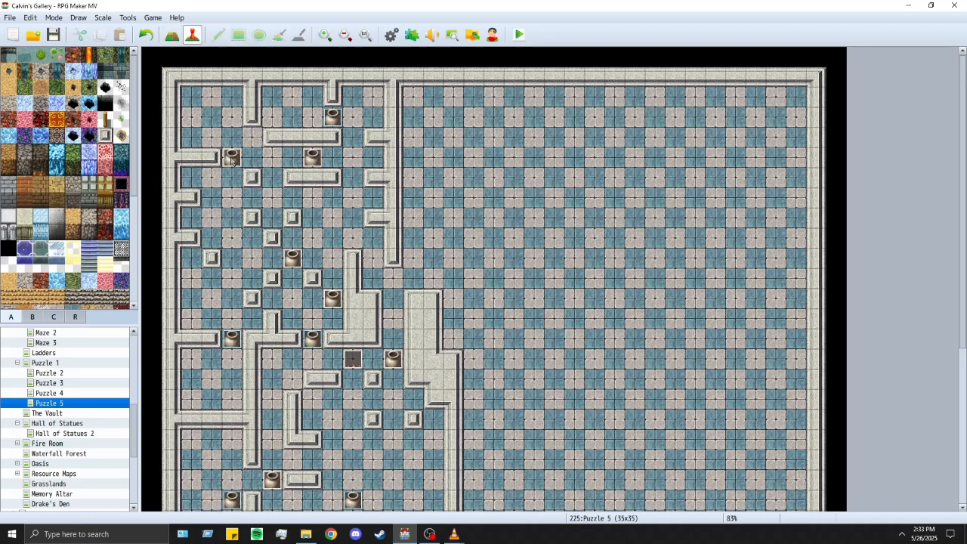
drag(232, 157, 236, 148)
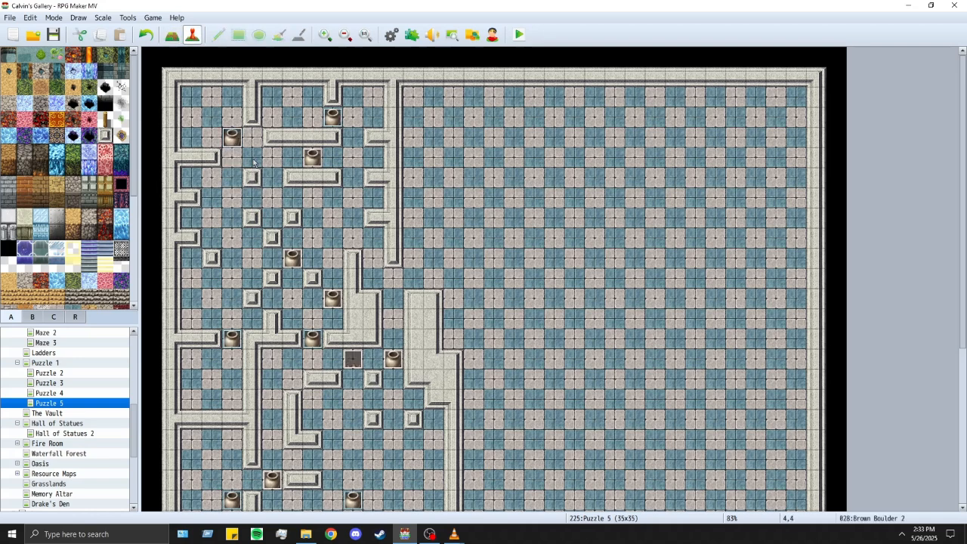
click(172, 34)
click(193, 35)
scroll(347, 304, down, 2)
scroll(350, 371, down, 2)
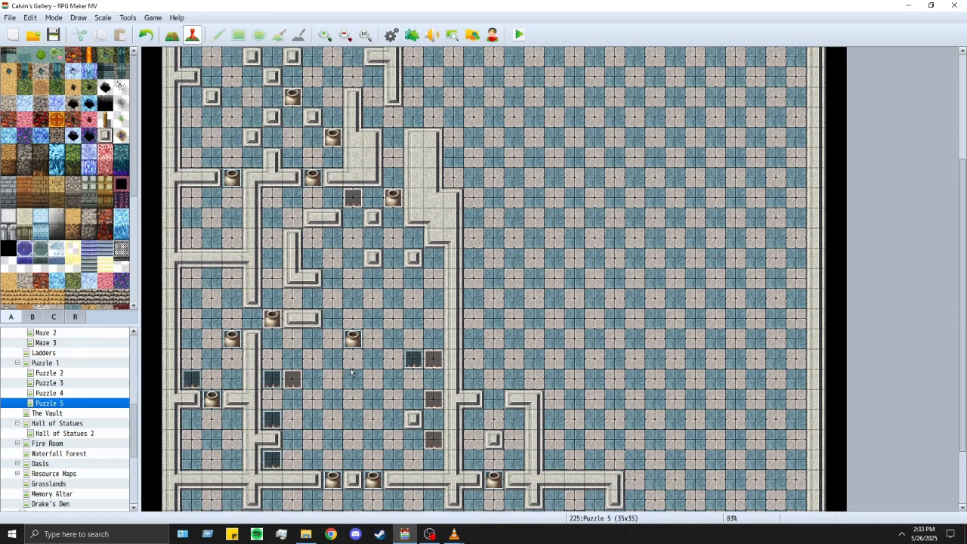
click(276, 385)
scroll(278, 388, up, 4)
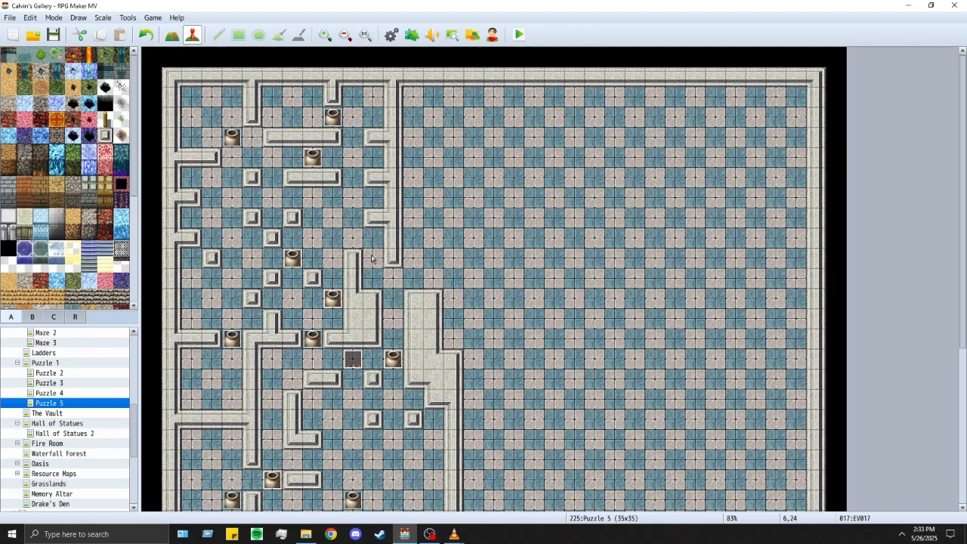
Step: Paste a copy of the enemy at 6,24 onto 12,11 and set its autonomous movement to Random with frequency 4: Higher
key(ctrl+c)
click(392, 278)
key(ctrl+v)
double_click(392, 278)
click(359, 290)
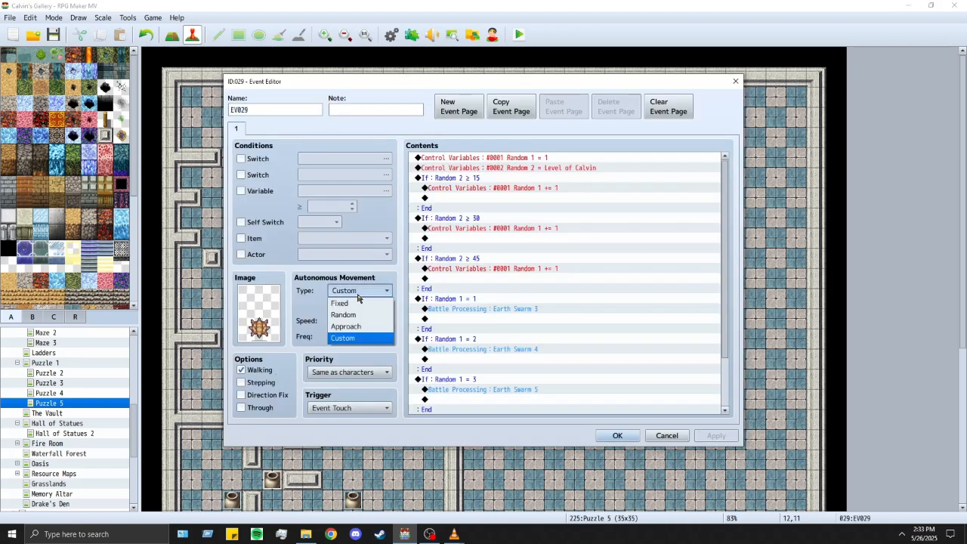
click(367, 319)
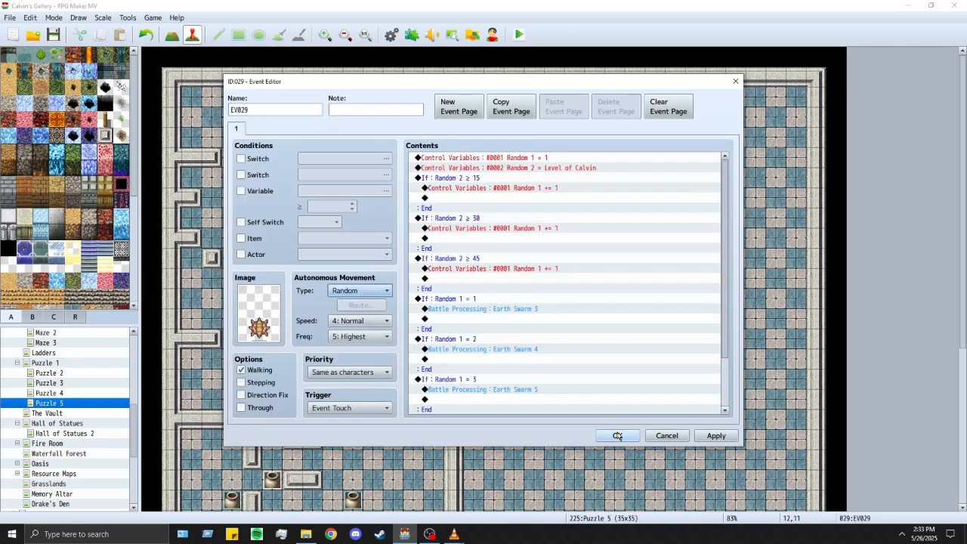
click(369, 338)
click(349, 383)
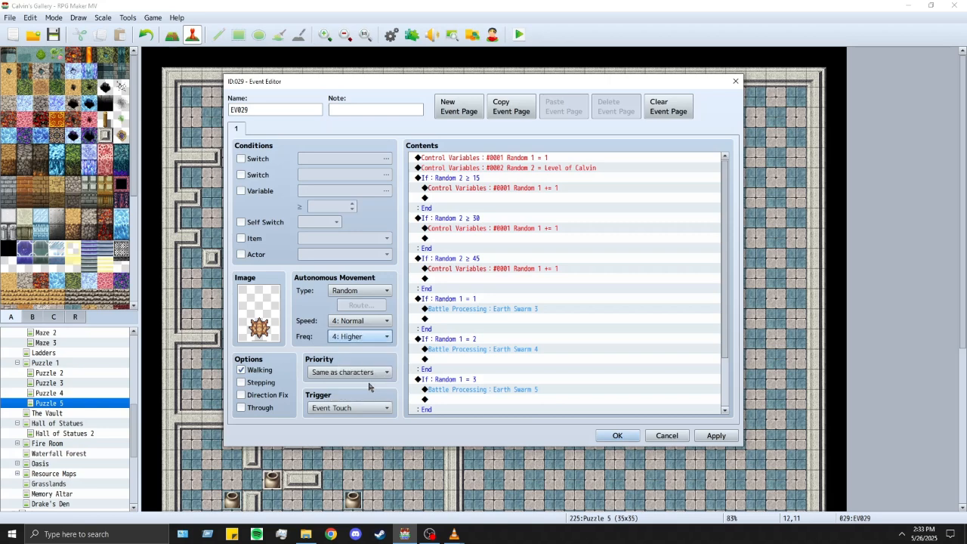
click(617, 435)
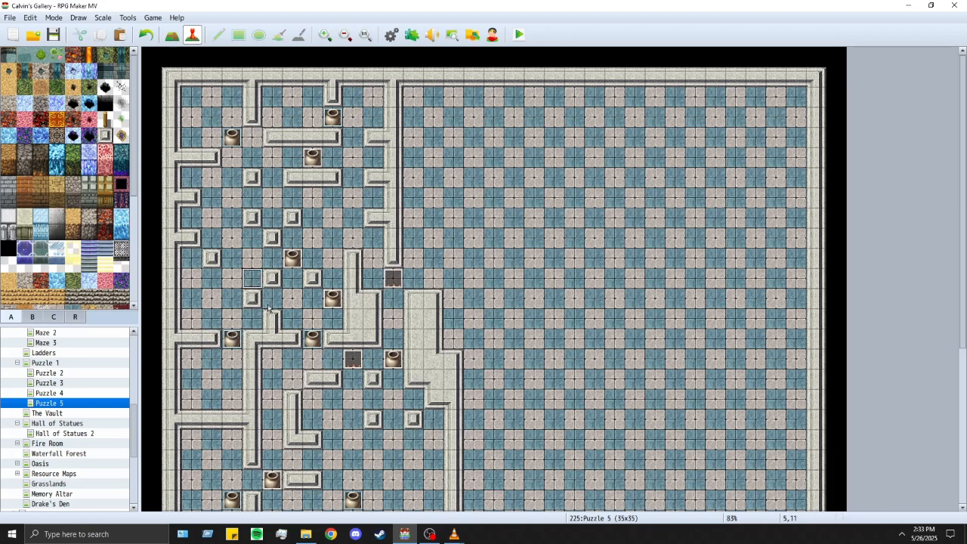
Step: Paste two more copies of the enemy at 5,11 and 10,8
click(251, 278)
key(ctrl+v)
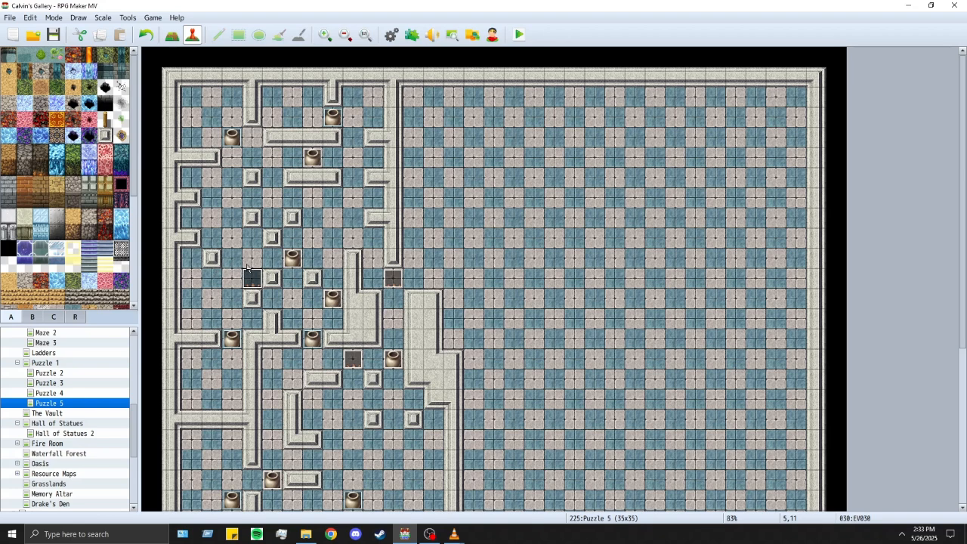
click(353, 217)
key(ctrl+v)
key(F5)
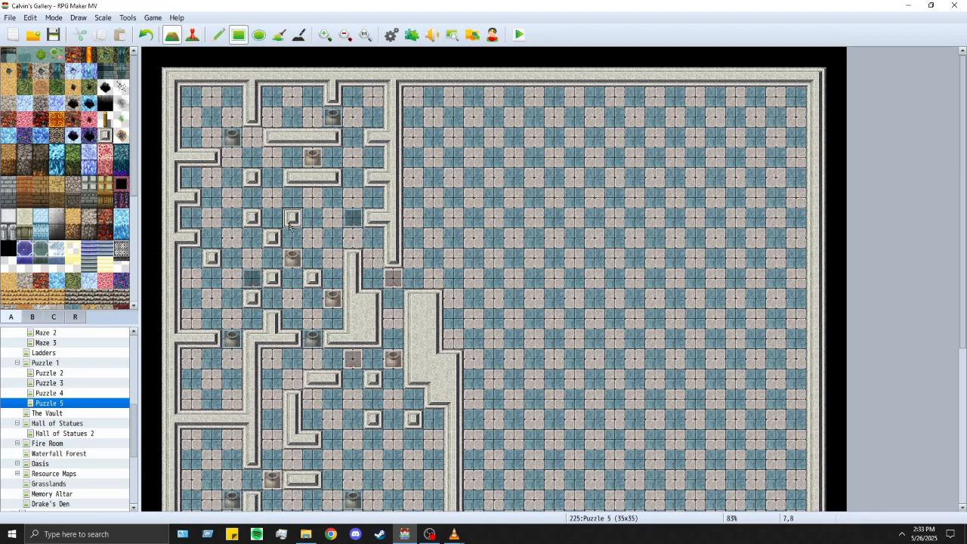
Step: Copy the pot at 8,5 and paste it at 6,7
click(192, 34)
click(313, 156)
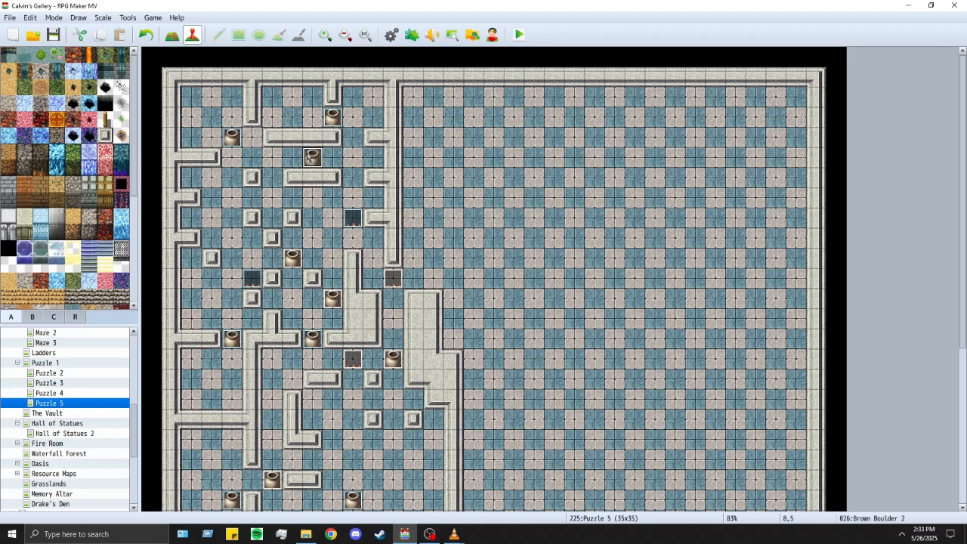
key(ctrl+c)
click(282, 204)
key(ctrl+v)
Step: Find the treasure chest at 24,4 on the Puzzle 2 map, check its event contents and copy it
scroll(578, 393, down, 5)
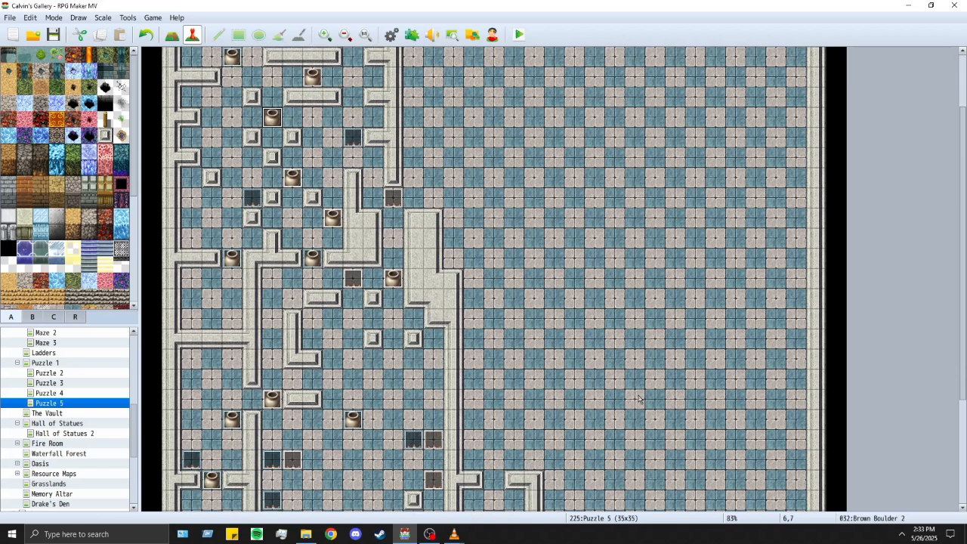
scroll(438, 414, down, 4)
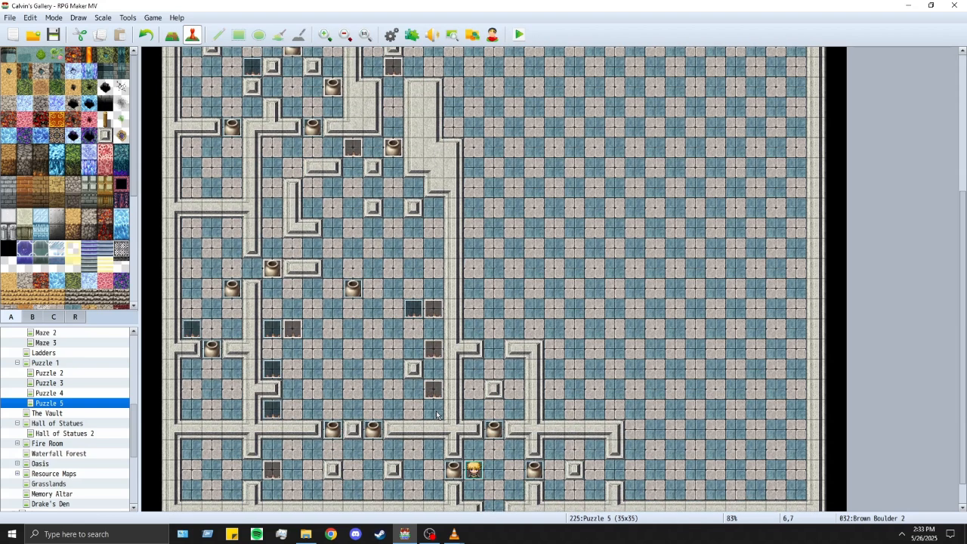
click(173, 37)
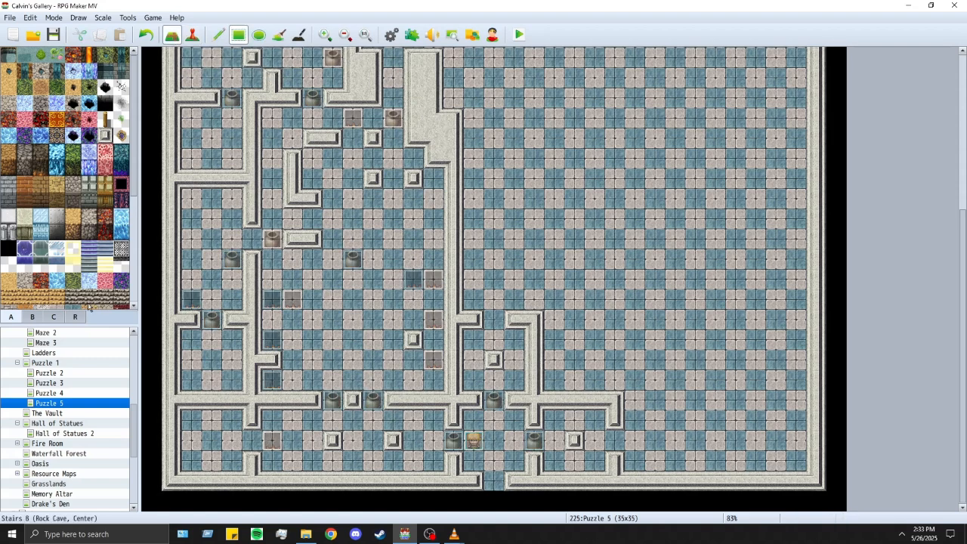
click(66, 362)
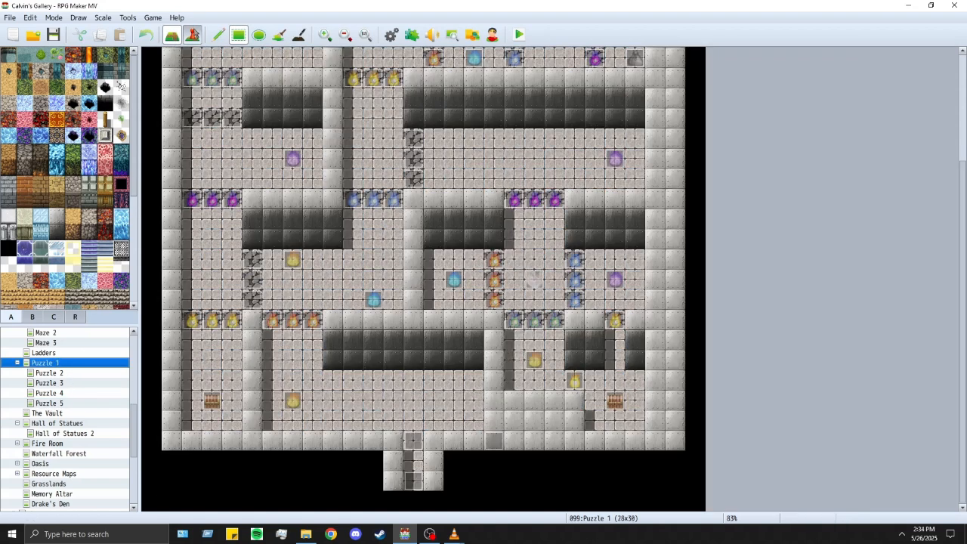
click(193, 36)
click(62, 375)
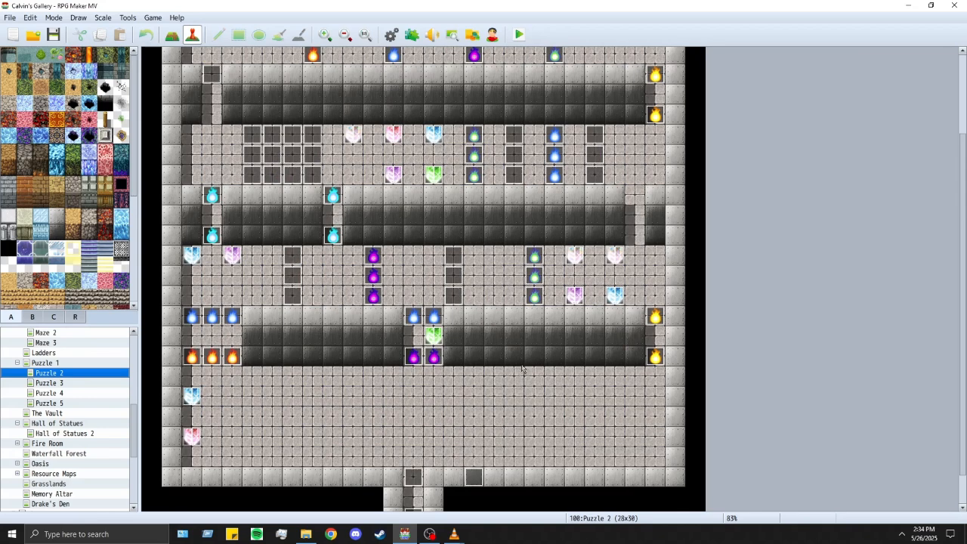
scroll(521, 368, up, 3)
double_click(636, 145)
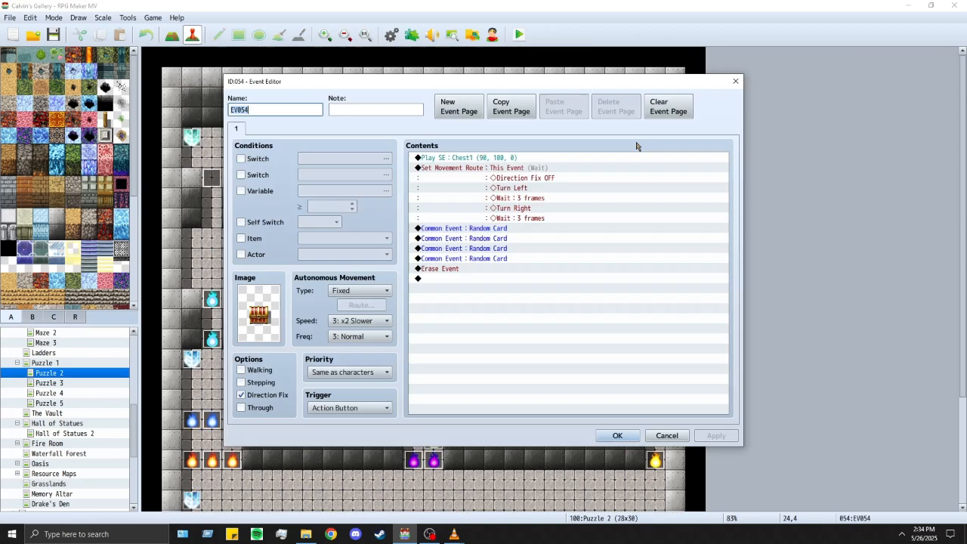
click(617, 435)
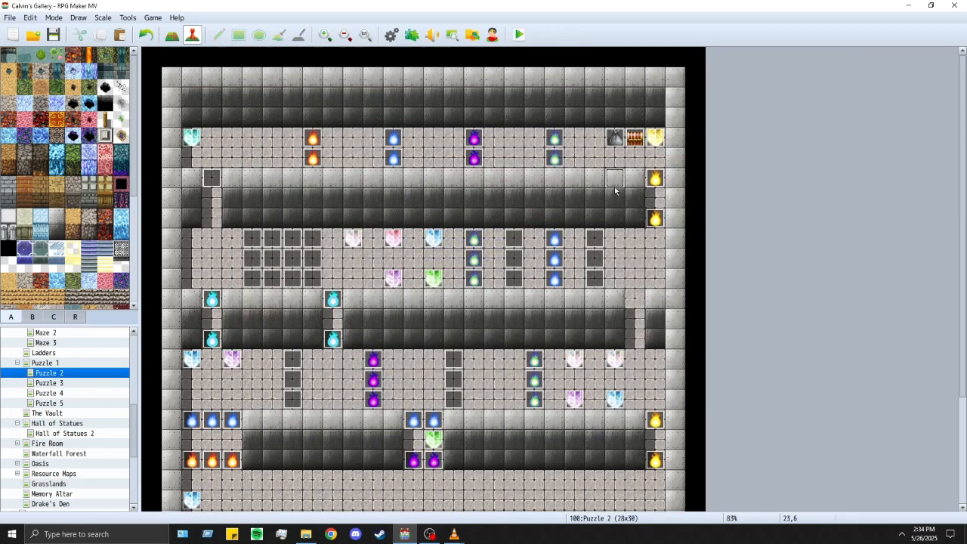
double_click(636, 142)
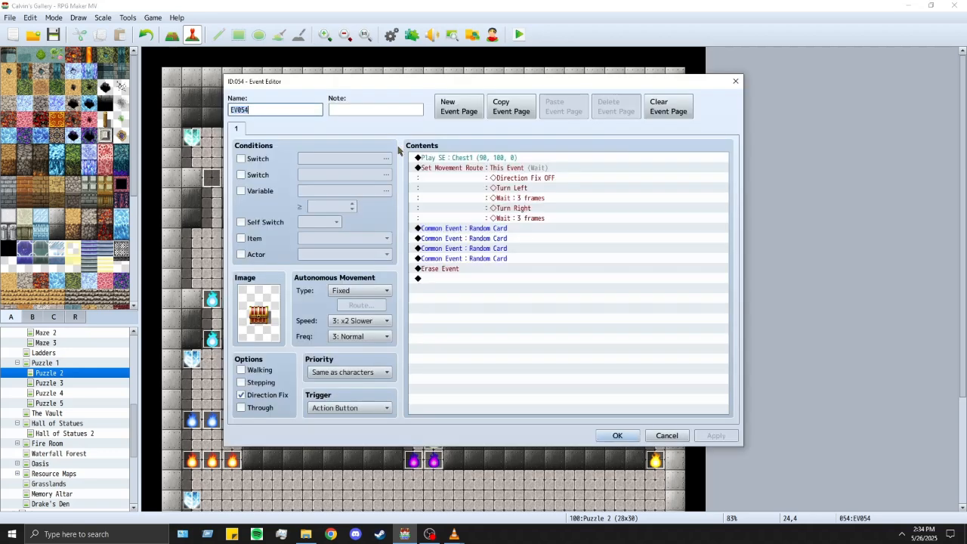
click(617, 435)
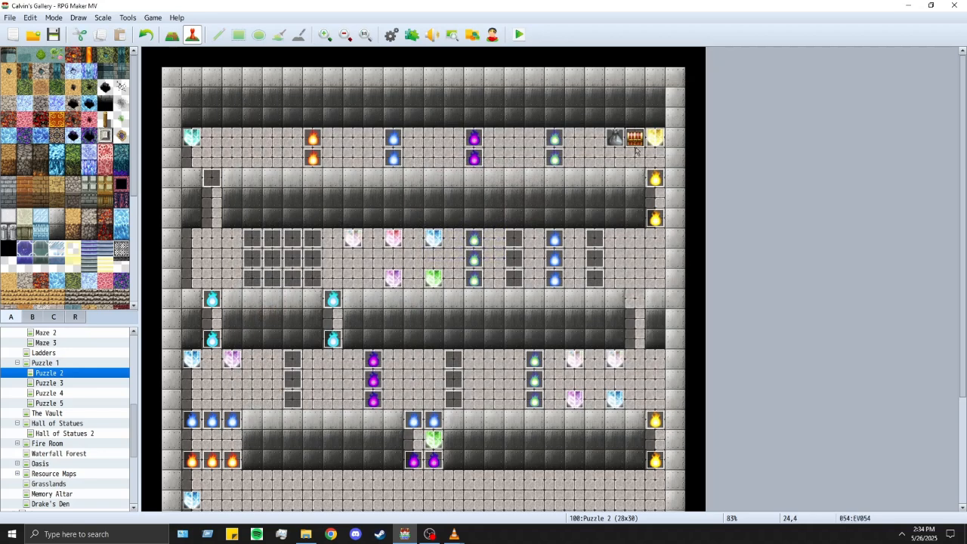
Step: Return to the Puzzle 5 map and paste the copied chest at 3,27 and 3,31
click(49, 402)
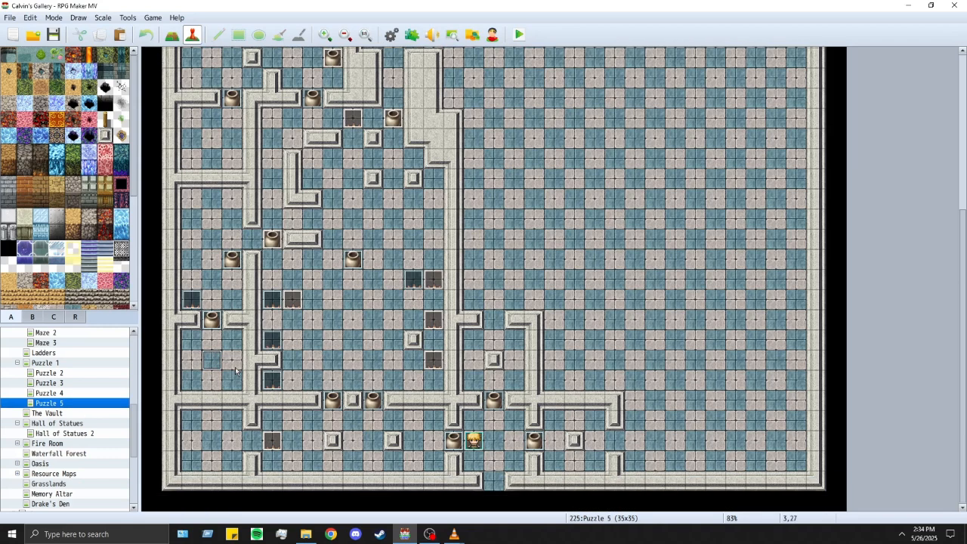
key(ctrl+v)
click(212, 441)
key(ctrl+v)
scroll(311, 343, up, 3)
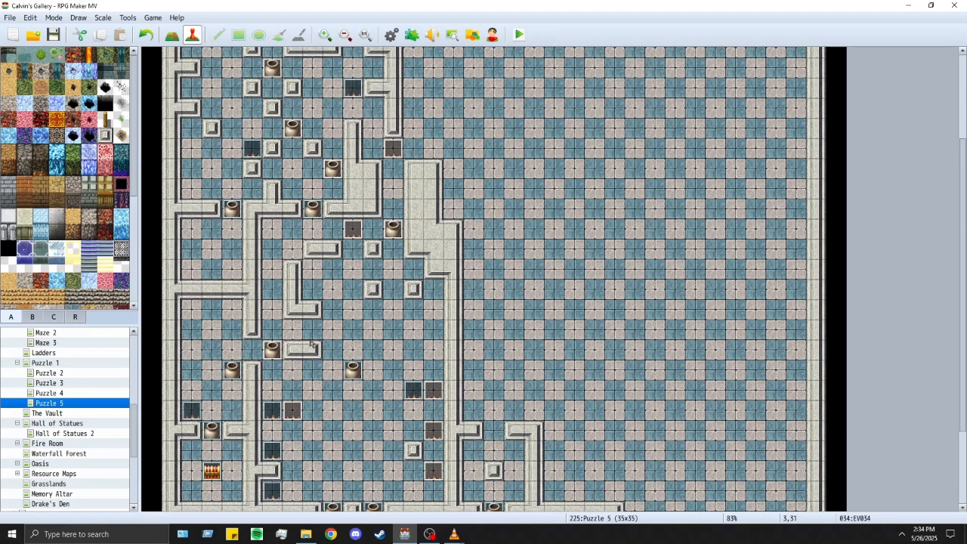
scroll(310, 343, down, 3)
Step: Delete two of the four Random Card common event calls from the chest at 3,31
double_click(212, 444)
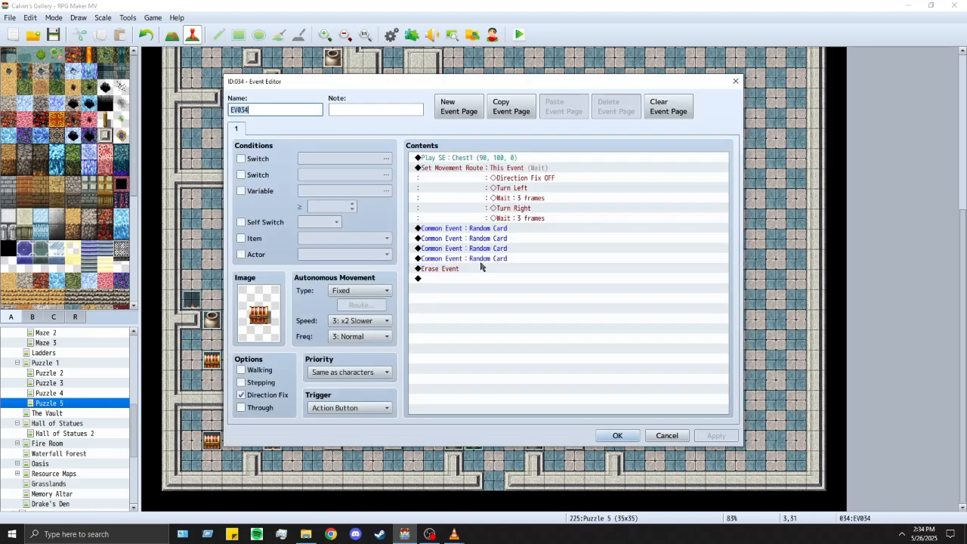
click(507, 239)
key(Delete)
key(Delete)
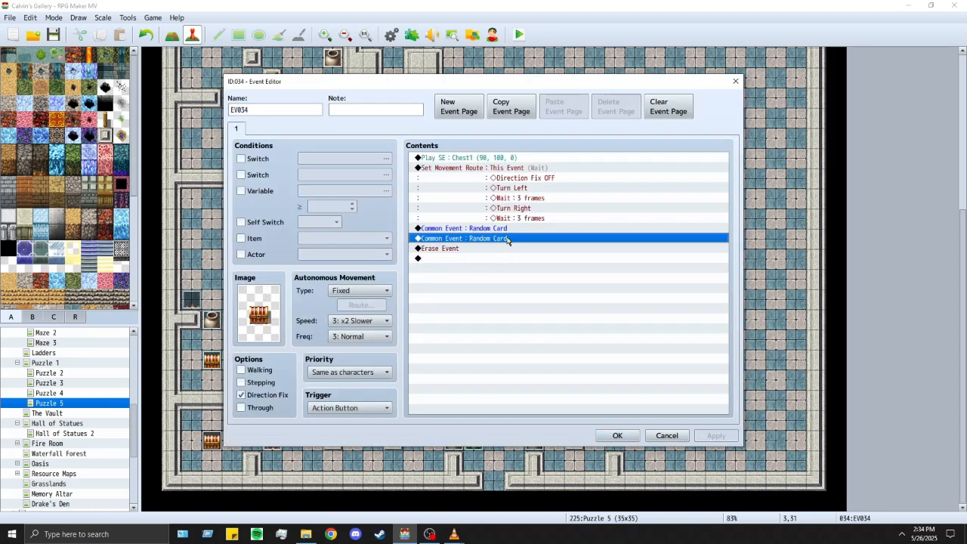
Step: Change the second remaining Random Card call in the chest at 3,31 to the common event 0076 Basic Loot
double_click(508, 241)
click(673, 435)
key(space)
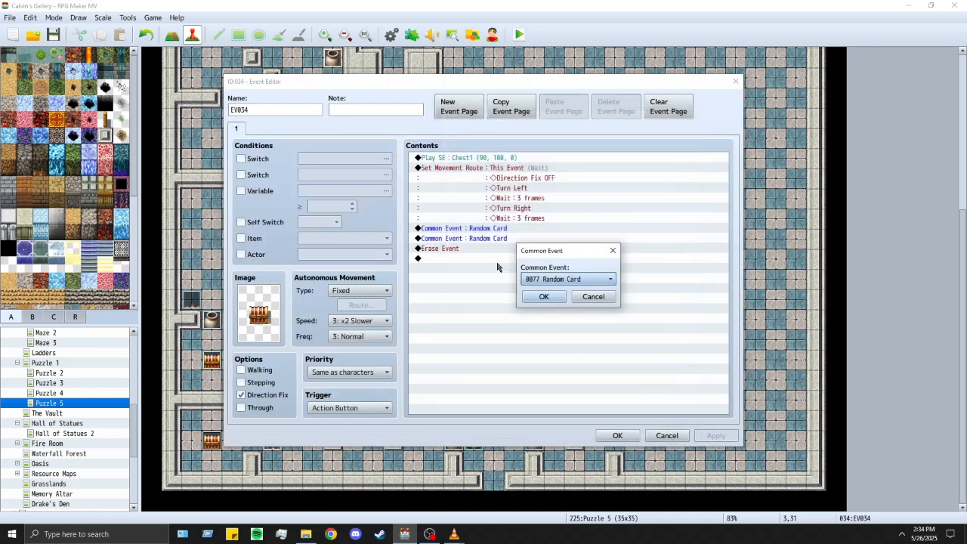
click(574, 278)
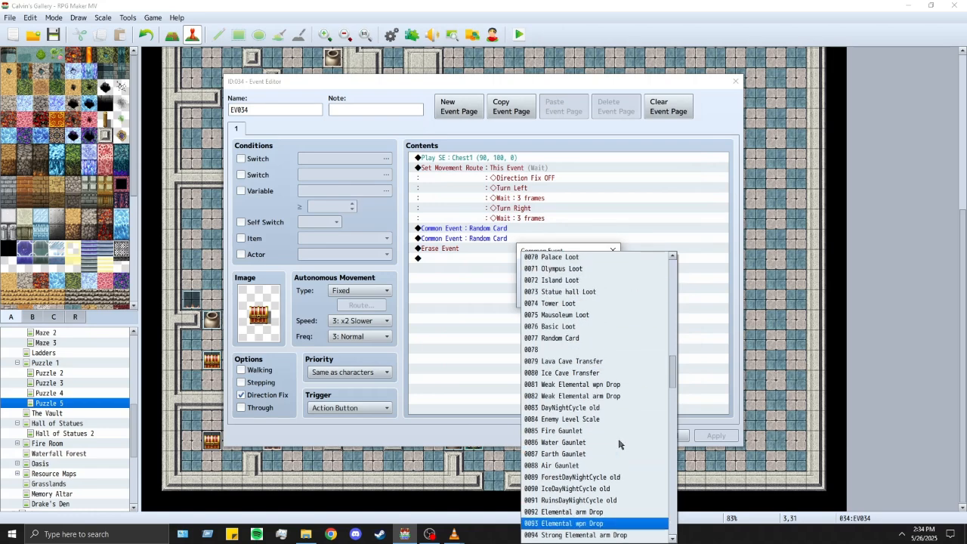
scroll(620, 444, up, 2)
click(600, 394)
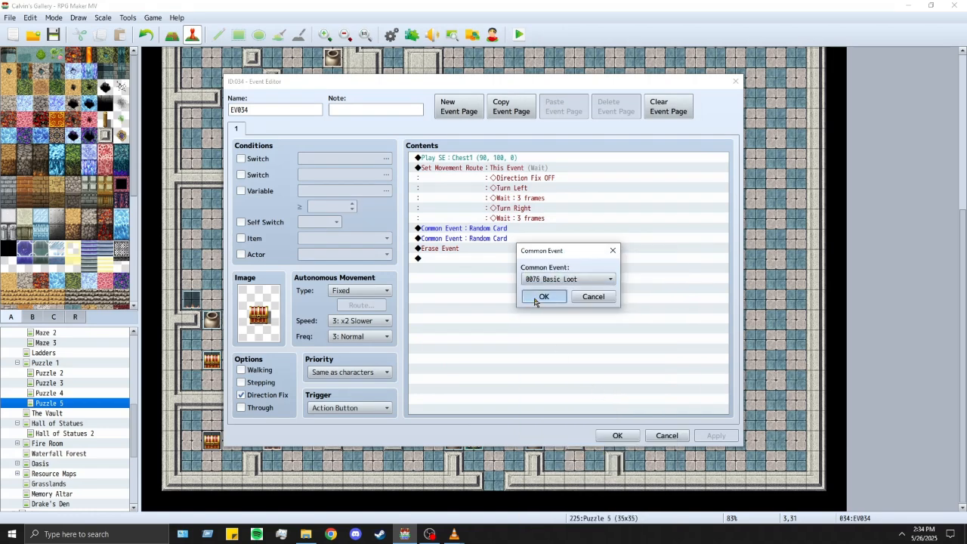
click(543, 296)
click(617, 434)
Step: Remove three of the four Random Card common event calls from the chest at 3,27
click(211, 359)
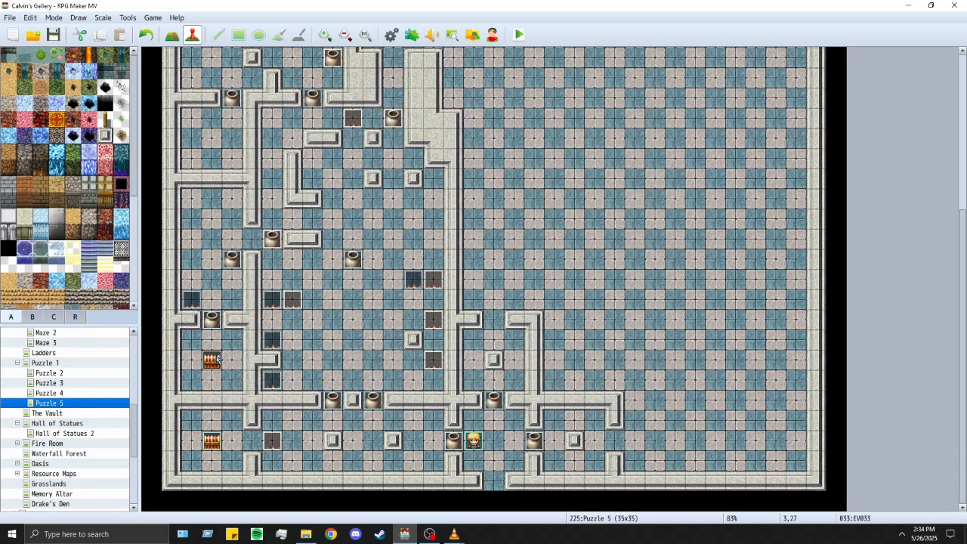
double_click(211, 360)
click(507, 227)
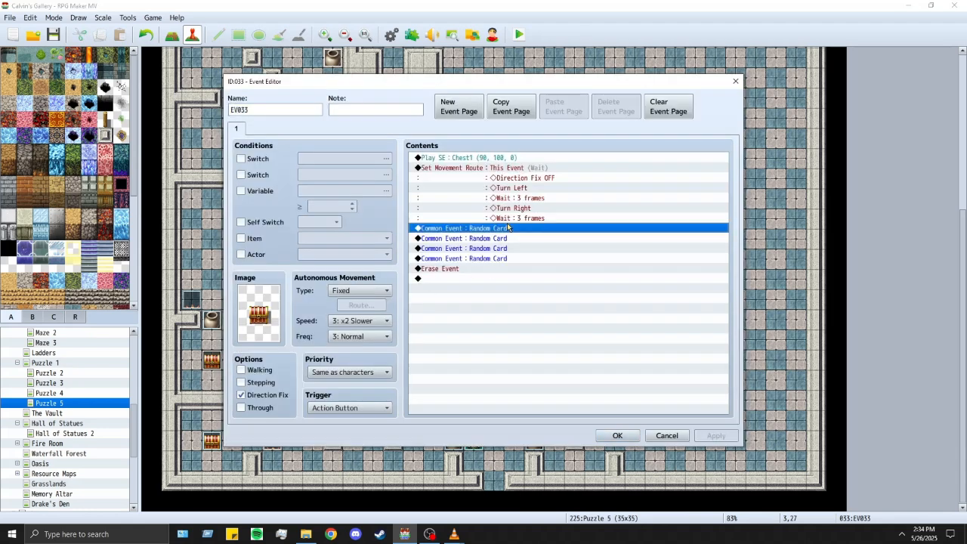
Step: Change the one Random Card call left in the chest at 3,27 to the common event 0076 Basic Loot
double_click(511, 228)
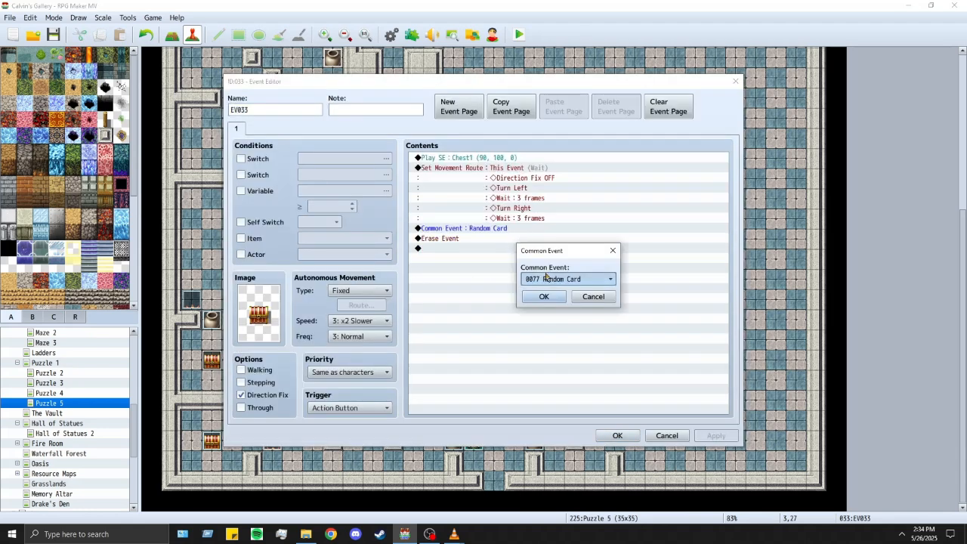
click(573, 277)
scroll(630, 399, down, 4)
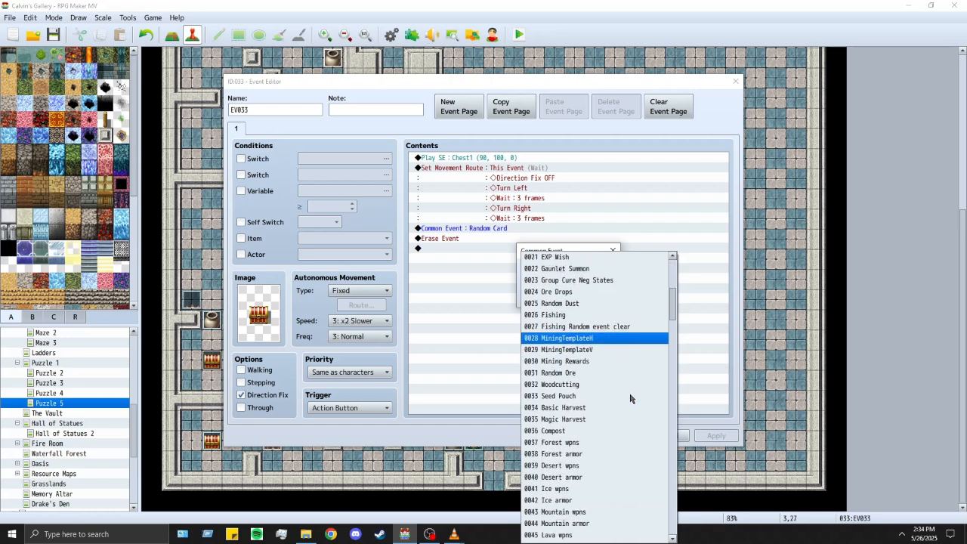
scroll(586, 398, down, 1)
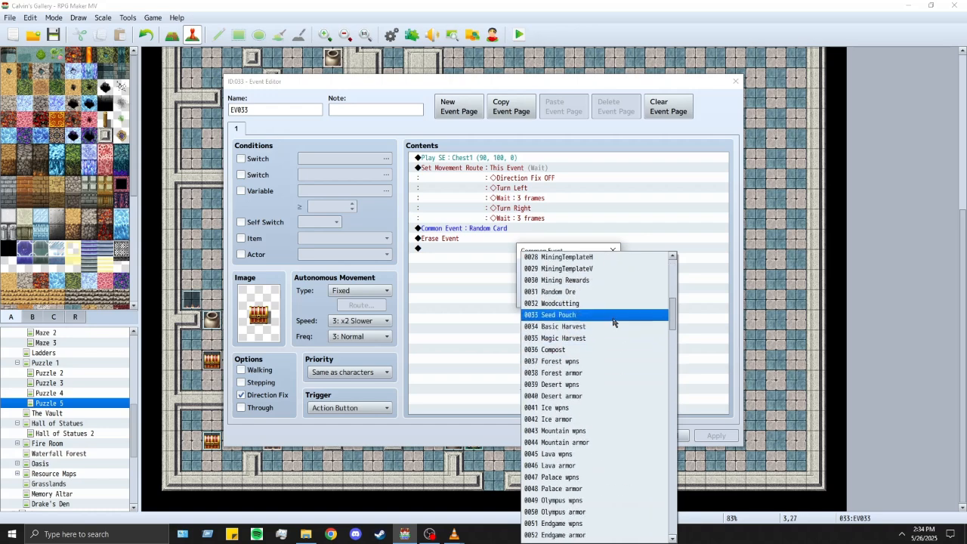
scroll(613, 330, down, 2)
scroll(613, 330, down, 6)
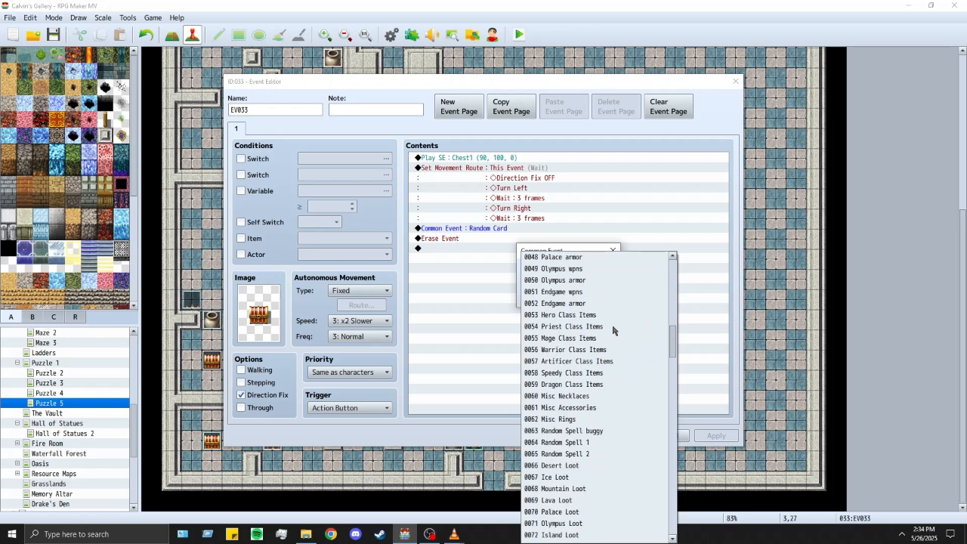
scroll(613, 335, down, 2)
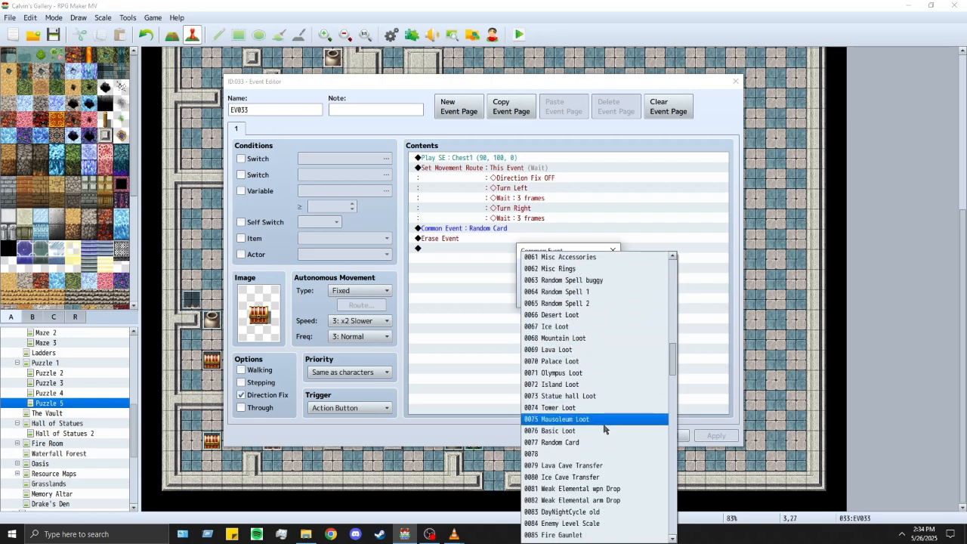
scroll(597, 434, down, 5)
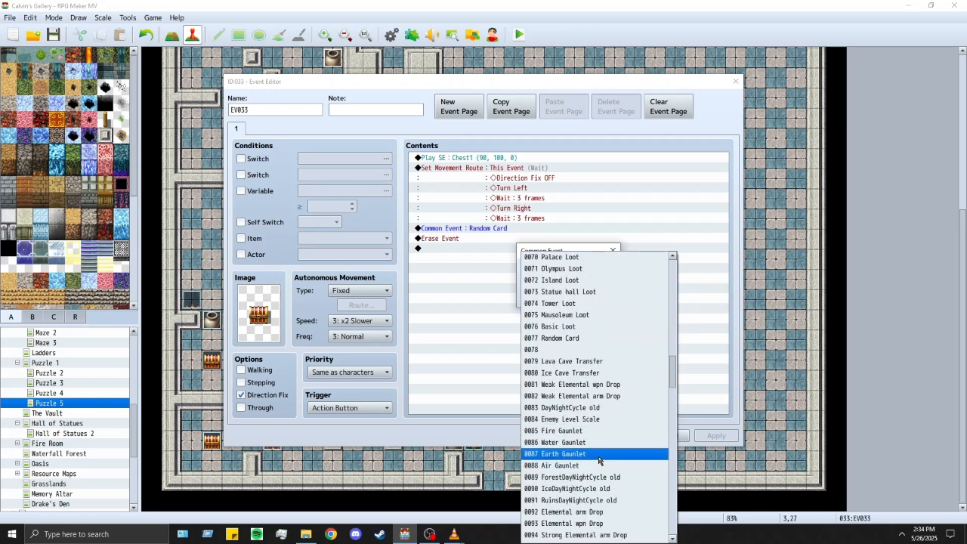
scroll(597, 427, down, 5)
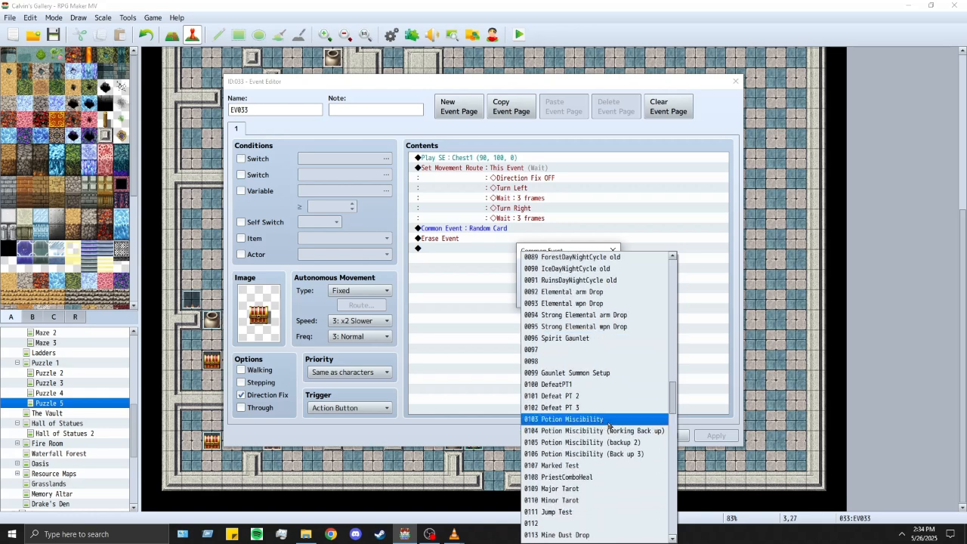
scroll(608, 464, up, 5)
scroll(611, 442, up, 5)
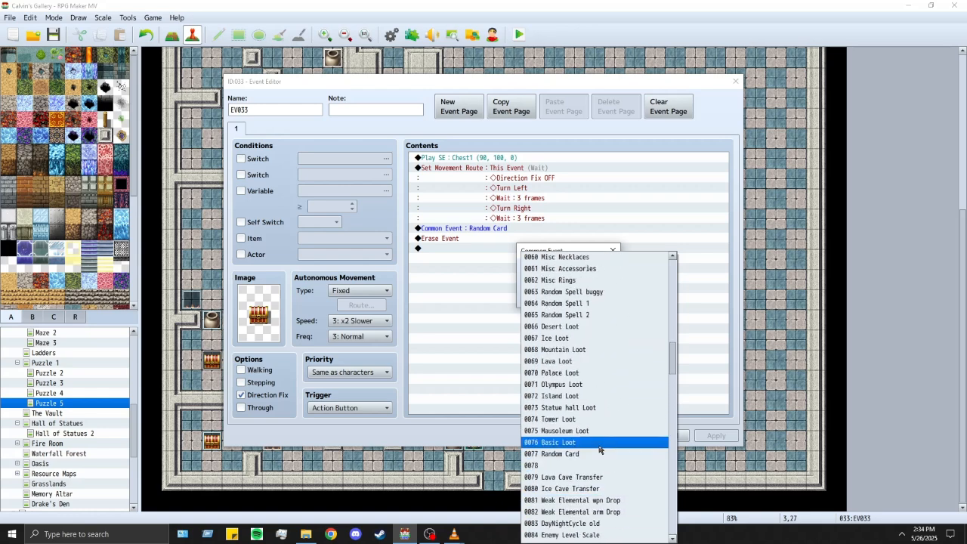
click(597, 442)
click(543, 296)
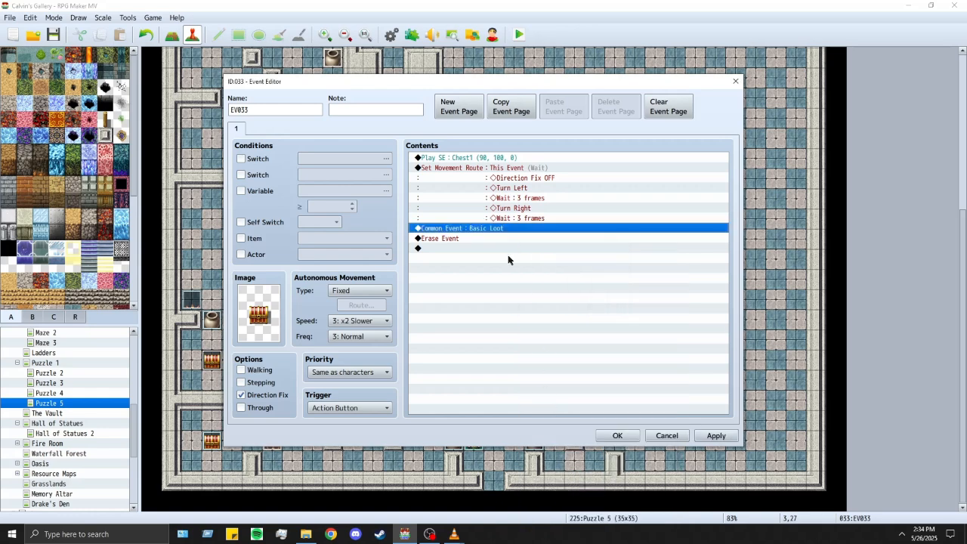
click(617, 435)
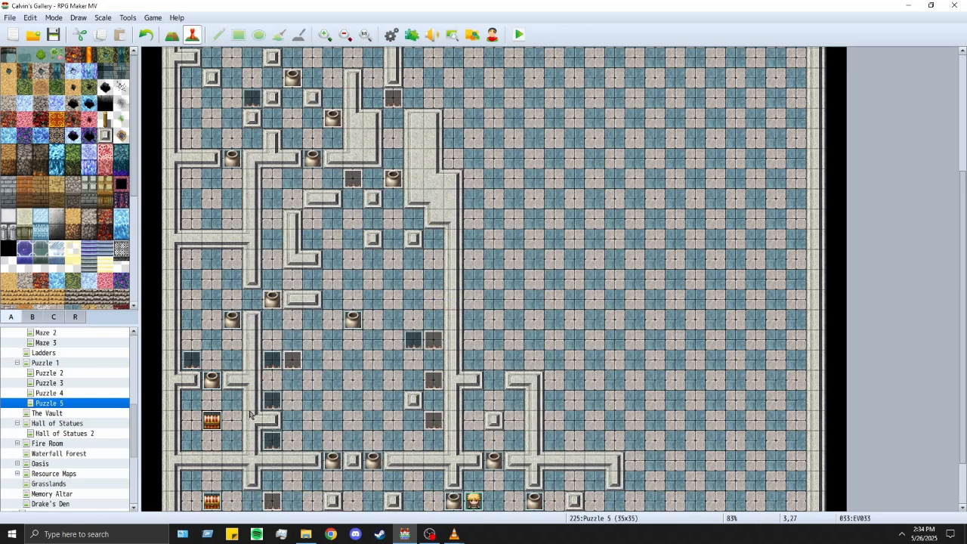
Step: Paste a copy of the treasure chest at tile 7,2 on the Puzzle 5 map
scroll(250, 414, up, 5)
scroll(249, 413, down, 7)
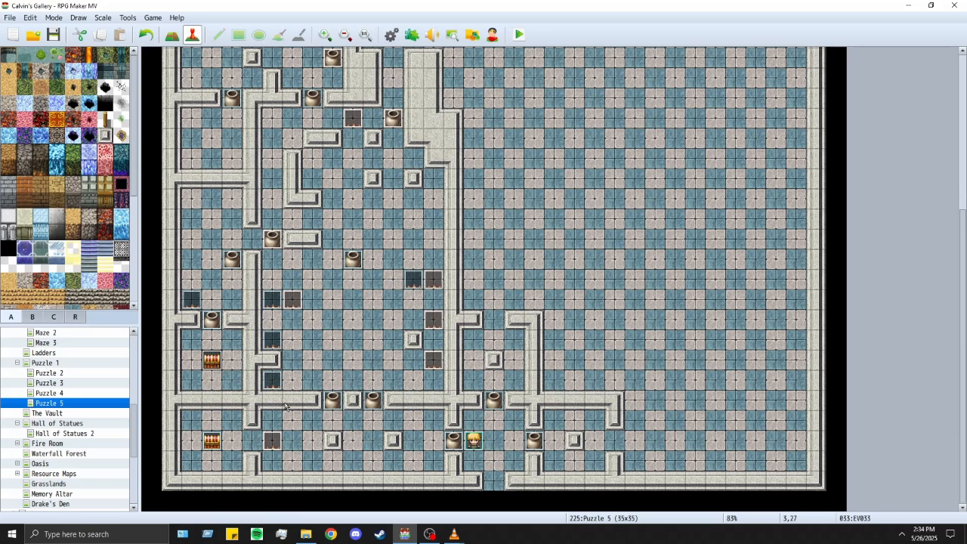
scroll(293, 403, up, 7)
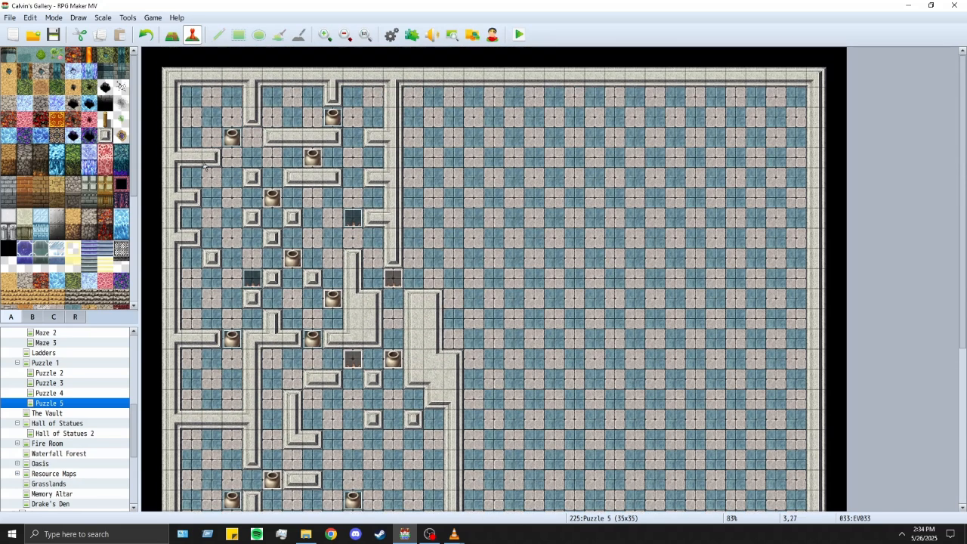
click(207, 121)
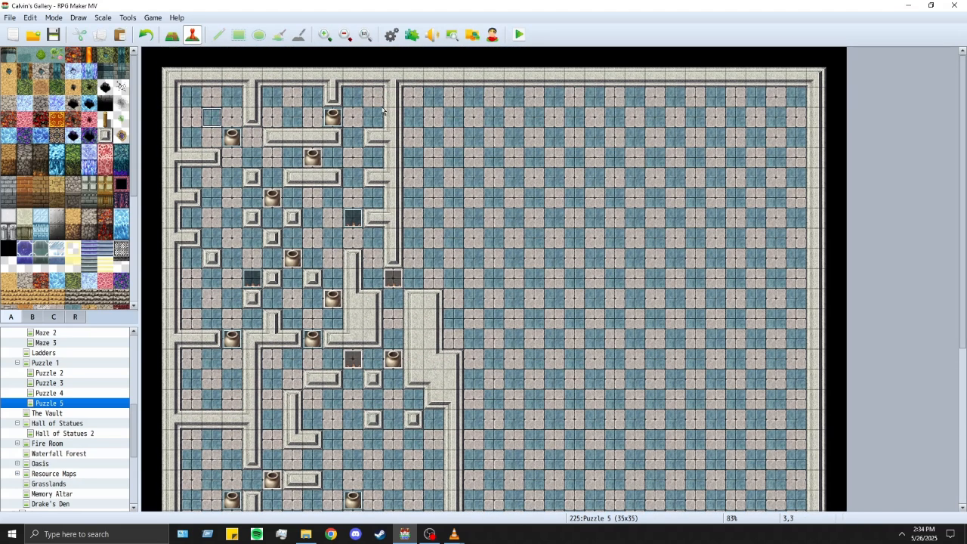
click(294, 101)
click(309, 103)
click(287, 101)
key(ctrl+v)
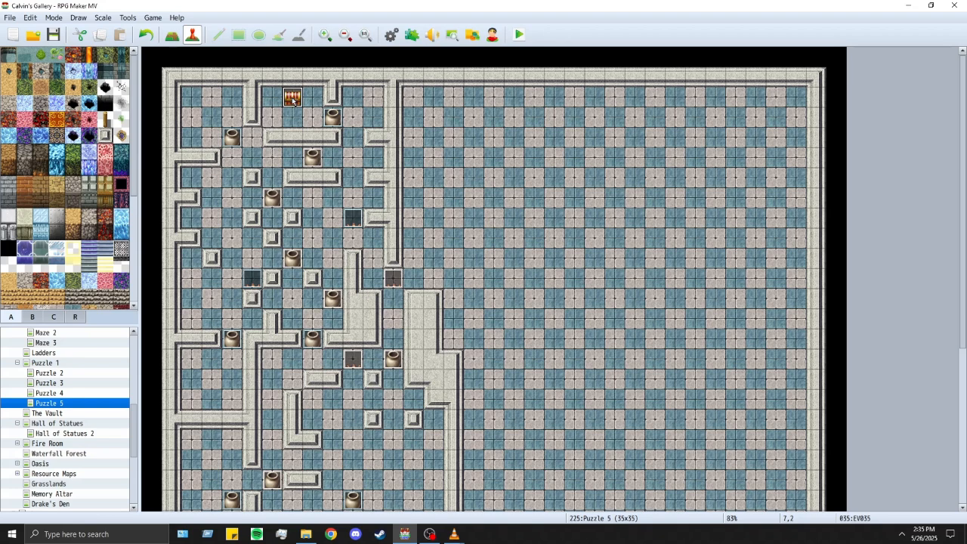
Step: Change the first Basic Loot call in the chest at 7,2 to the common event 0033 Seed Pouch
double_click(293, 99)
double_click(474, 229)
click(612, 270)
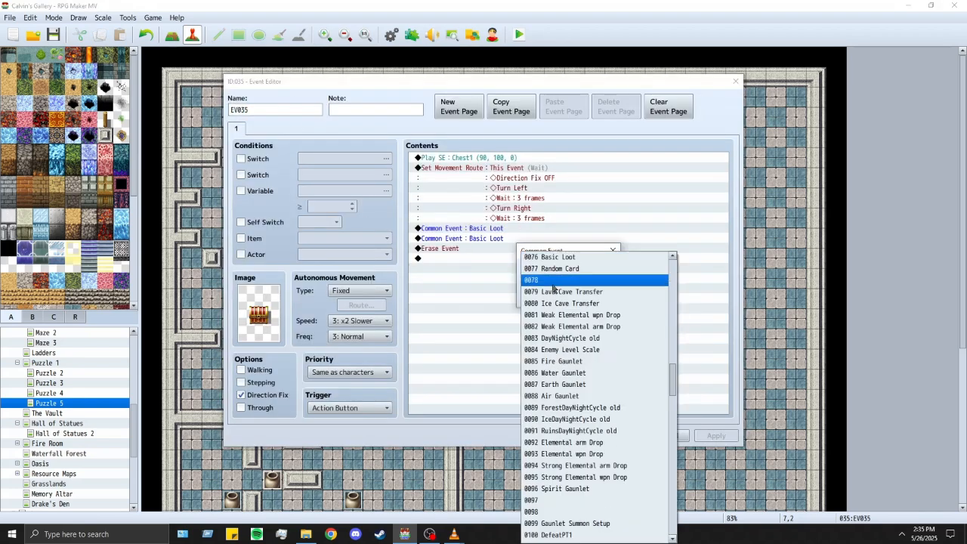
scroll(619, 330, up, 7)
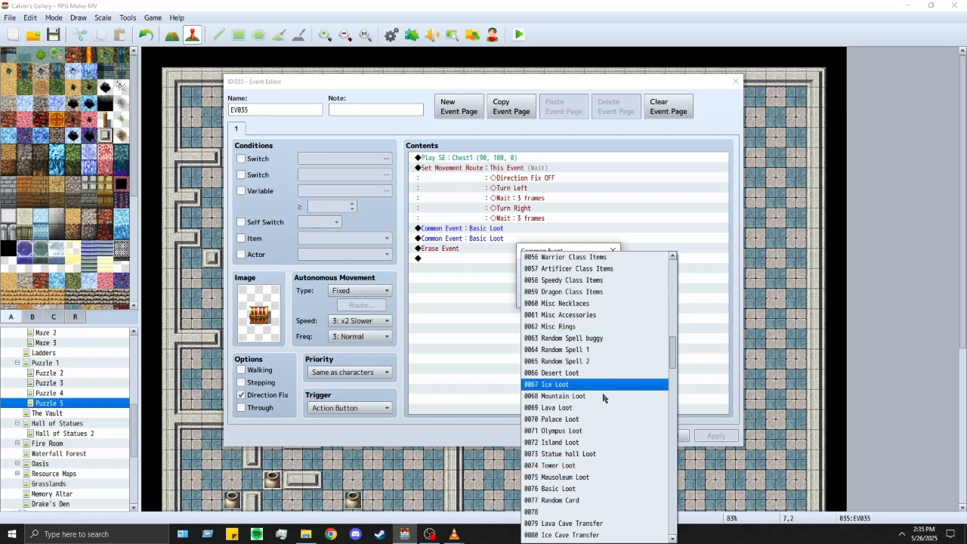
scroll(608, 419, up, 5)
scroll(608, 413, up, 4)
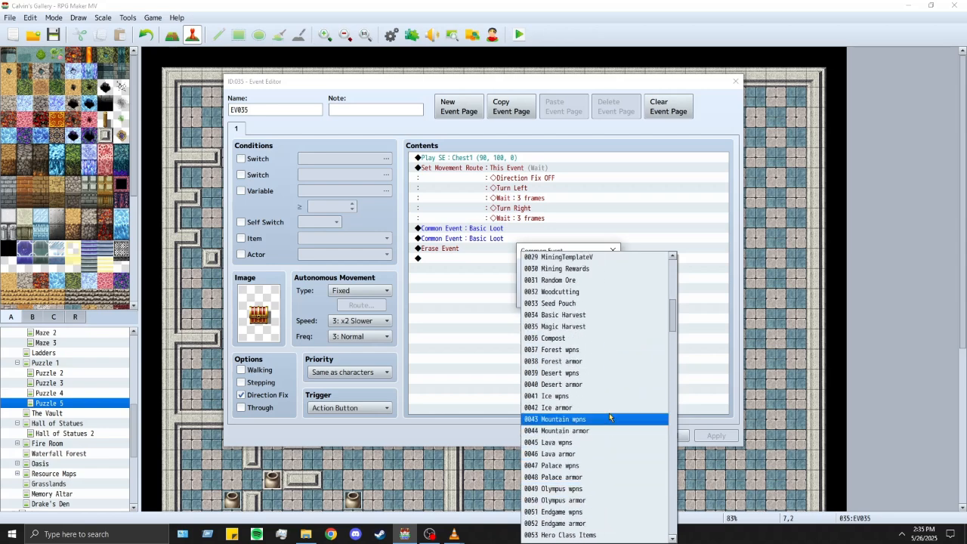
click(597, 303)
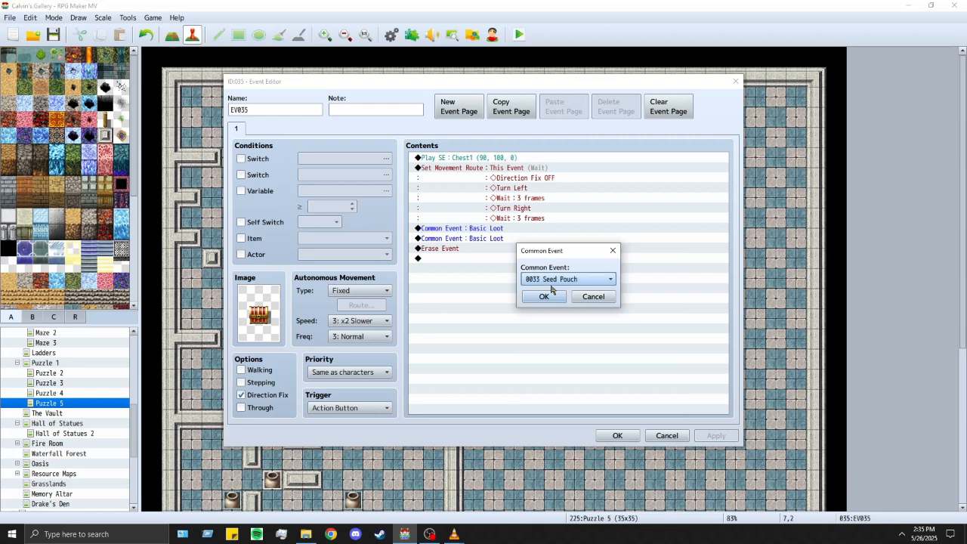
click(546, 296)
Step: Delete the remaining Basic Loot call from the chest at 7,2 and duplicate the Seed Pouch call until there are three
click(486, 239)
key(Delete)
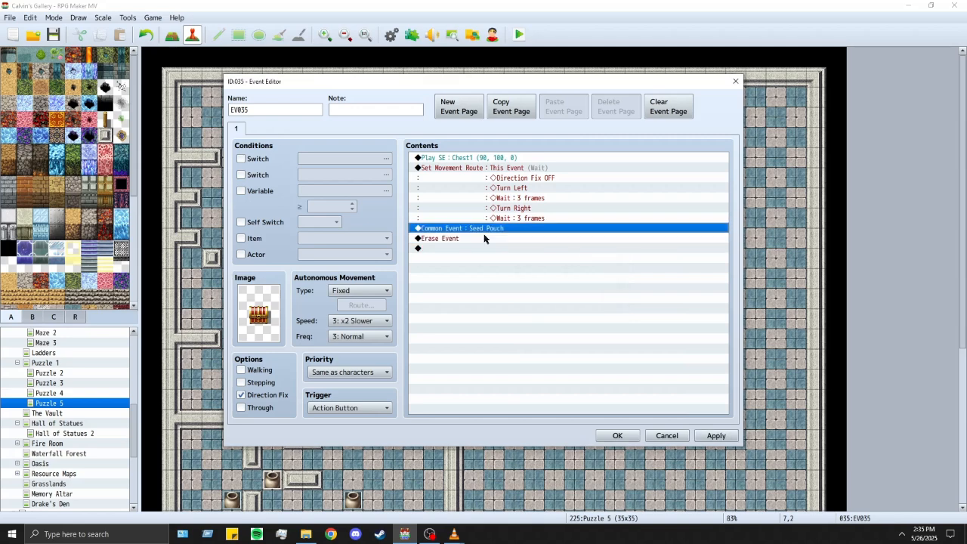
key(ctrl+v)
key(ctrl+v)
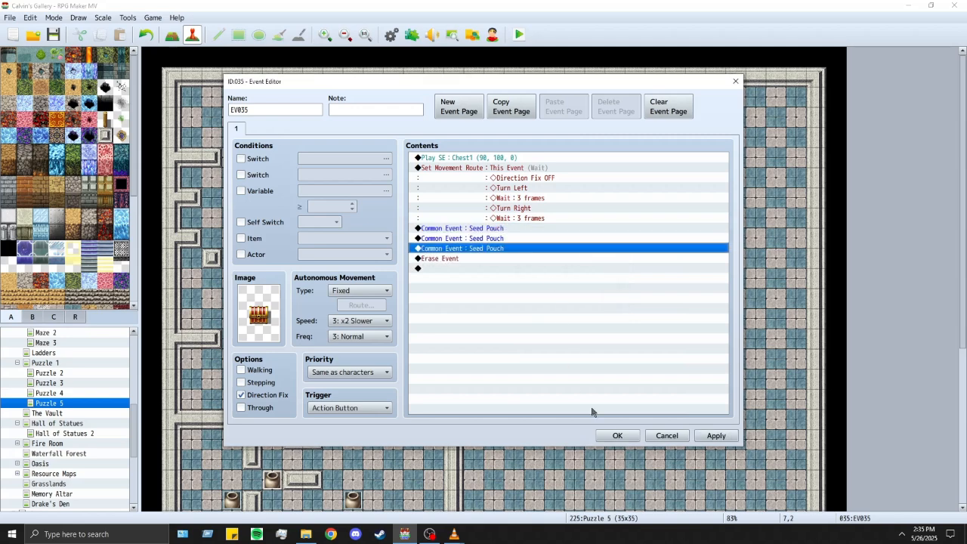
click(617, 435)
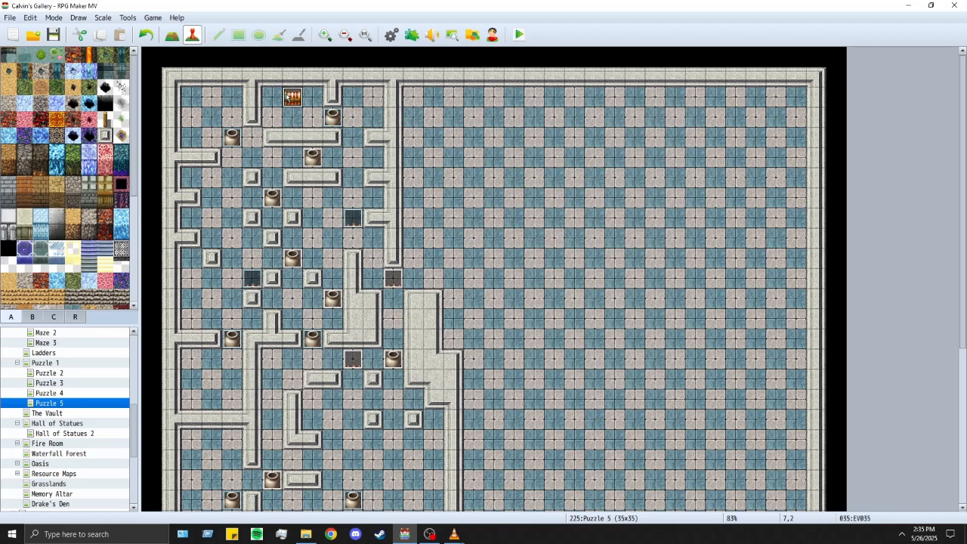
Step: Paste a copy of the Seed Pouch chest at tile 2,2 in the map's northwest corner
click(209, 112)
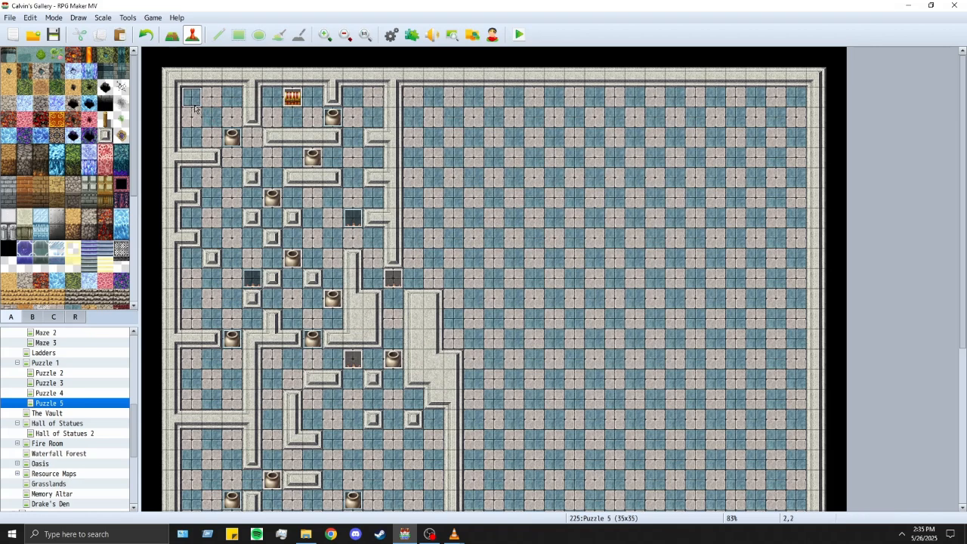
click(194, 104)
key(ctrl+v)
Step: Change the first Seed Pouch call in the chest at 2,2 to the common event 0062 Misc Rings
double_click(194, 104)
double_click(445, 237)
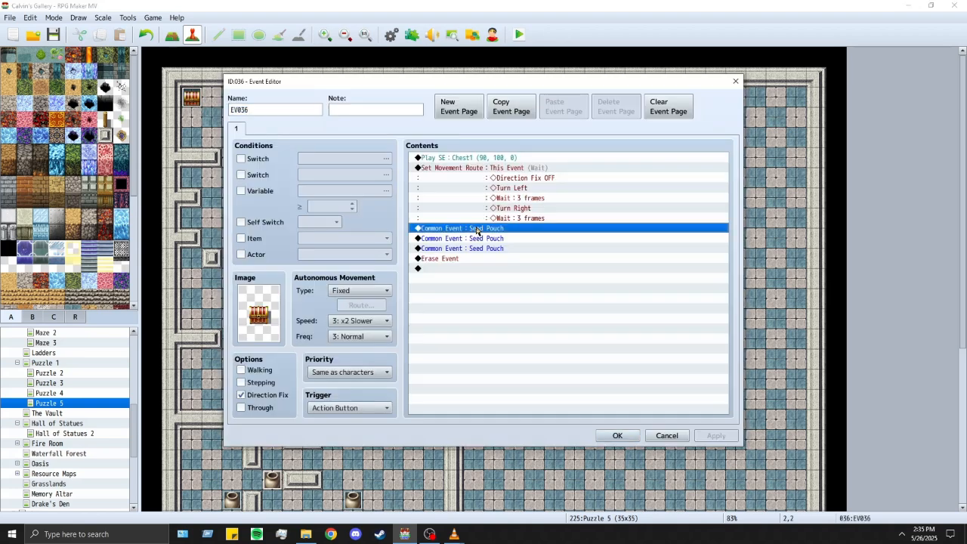
click(589, 269)
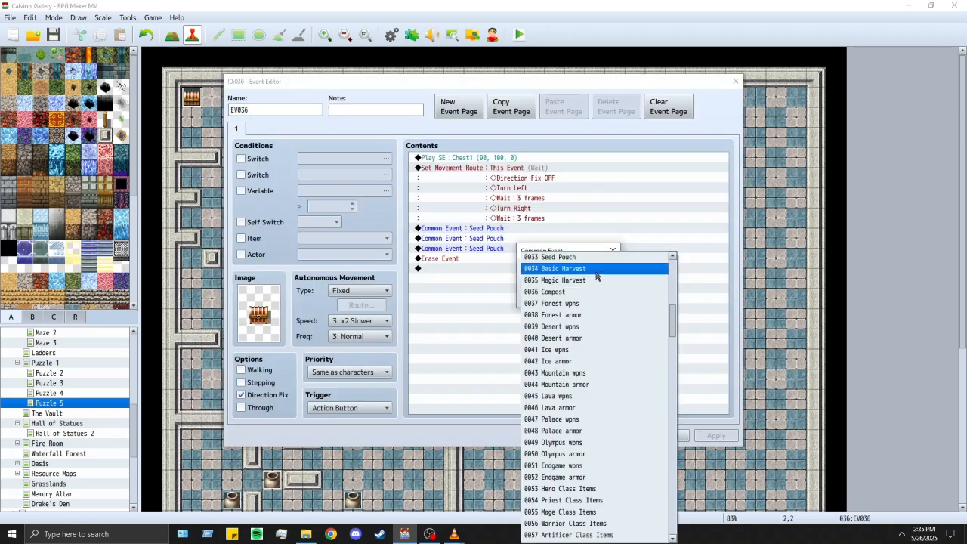
scroll(619, 387, down, 3)
scroll(619, 411, down, 2)
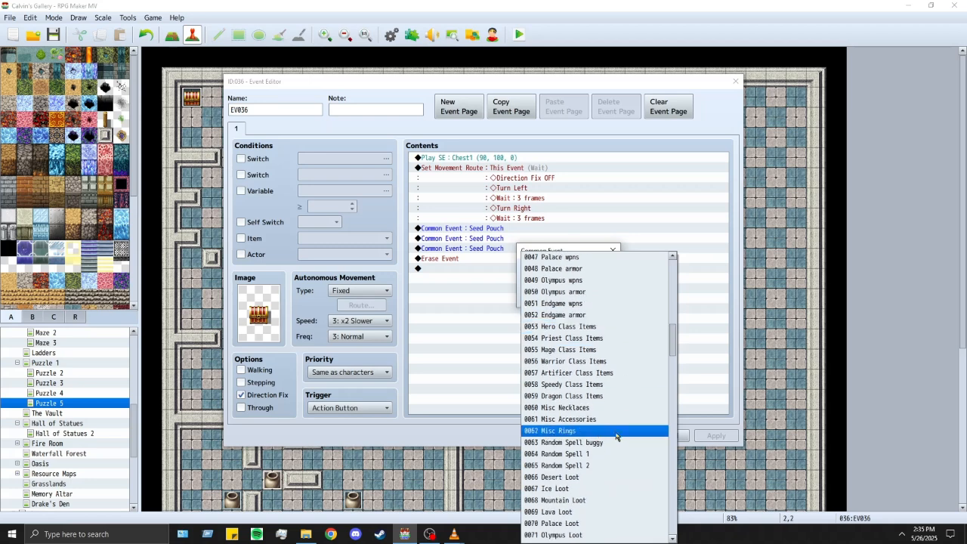
click(594, 435)
click(544, 295)
Step: Delete the two remaining Seed Pouch calls from the chest at 2,2 and save the event
click(539, 239)
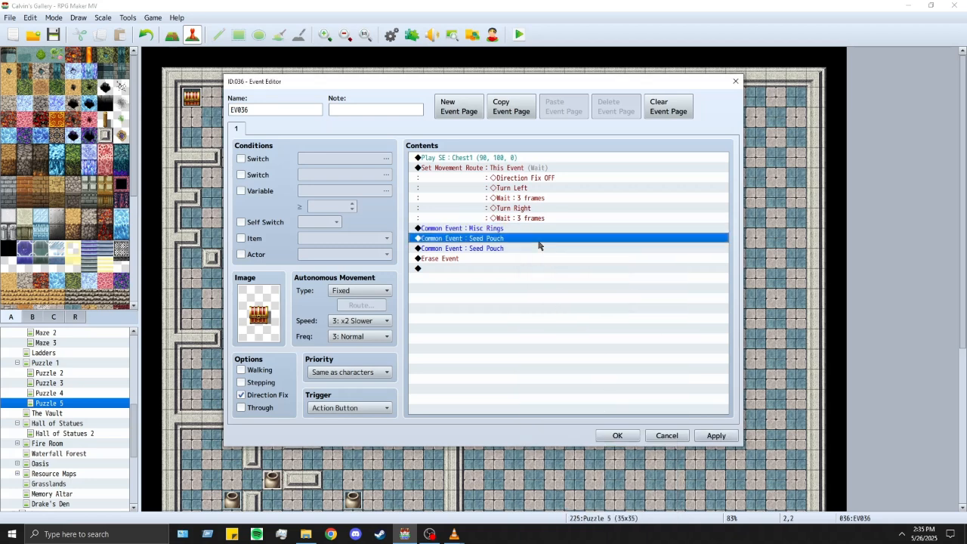
key(Delete)
key(Delete)
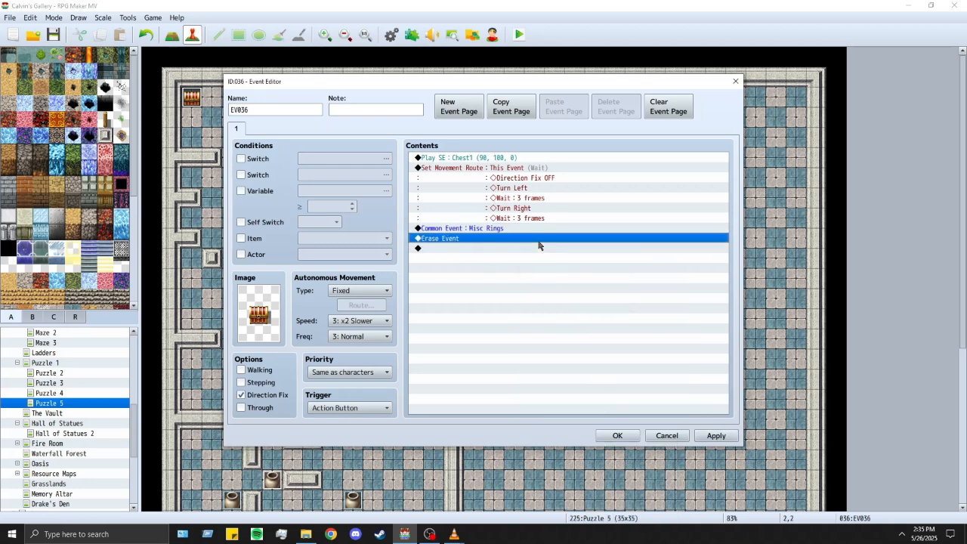
click(617, 435)
Step: Launch a playtest from a new game and maximize the game window
scroll(305, 371, down, 5)
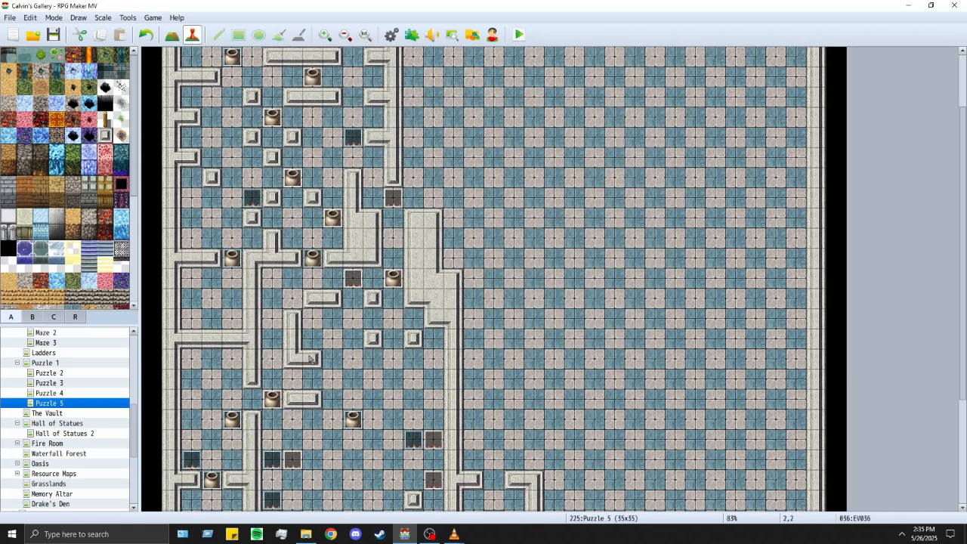
scroll(306, 372, down, 2)
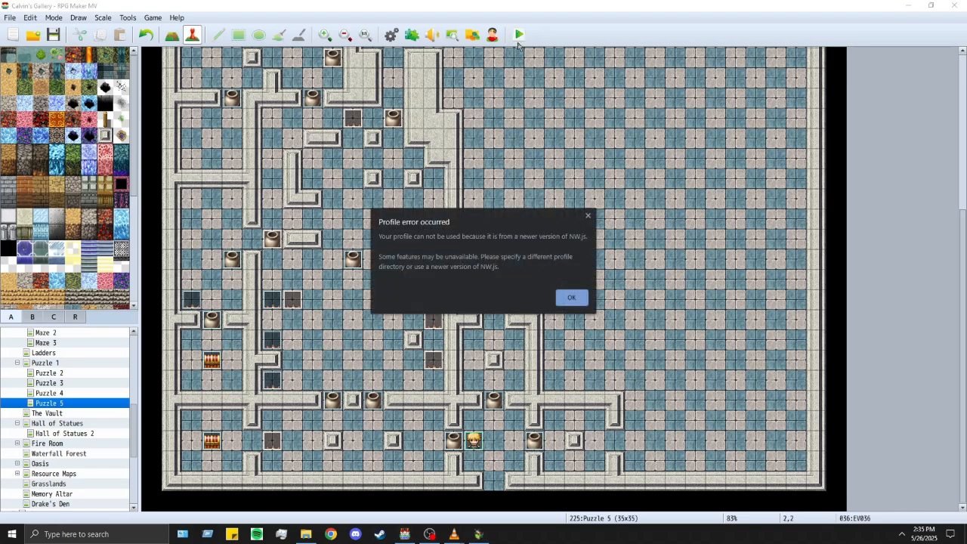
key(Return)
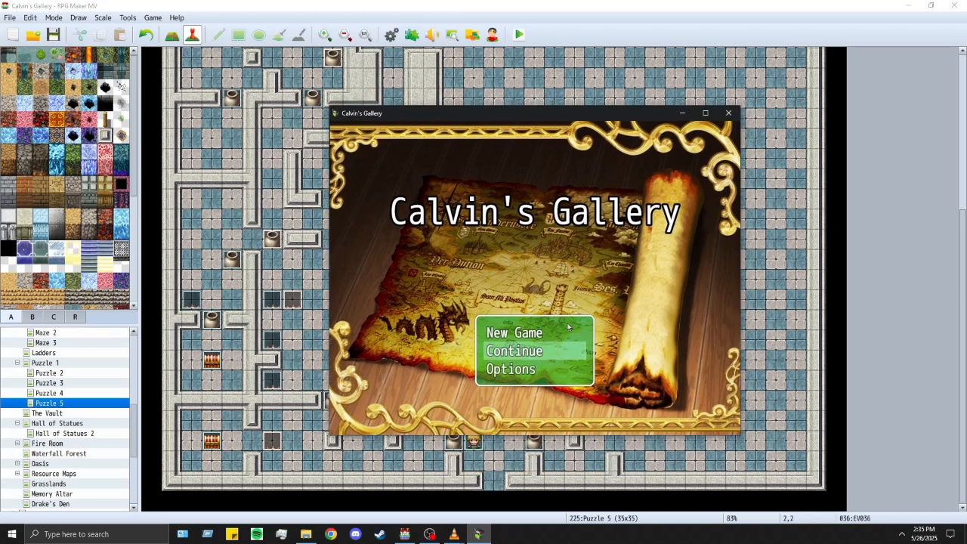
double_click(567, 326)
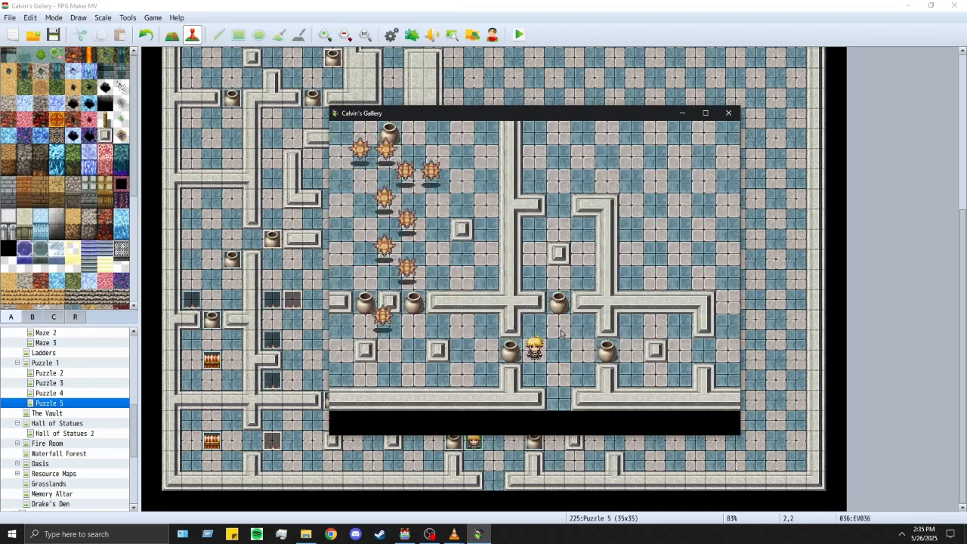
click(705, 113)
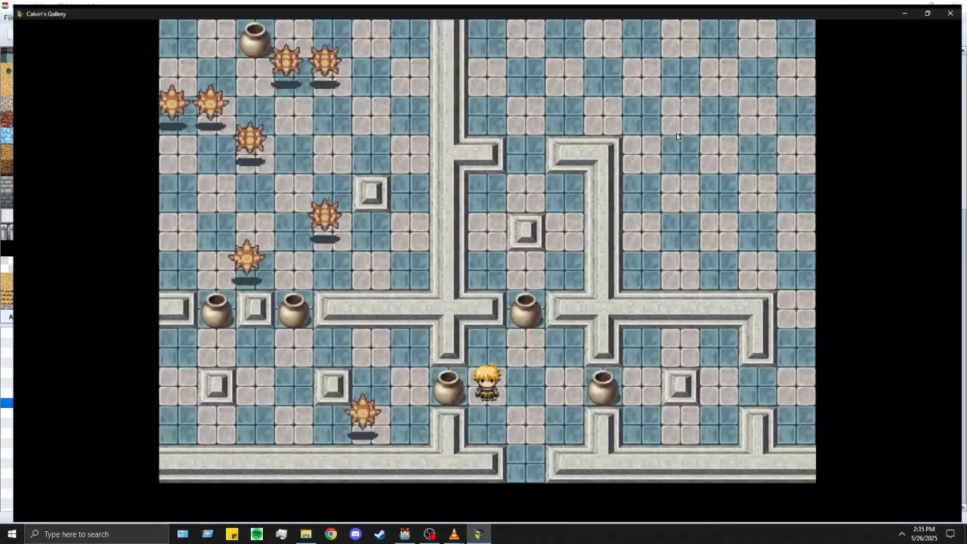
Step: Push the pot west of the start against the stone block, and push the eastern gap's pot north into the enemy room
key(Left)
key(Left)
key(Left)
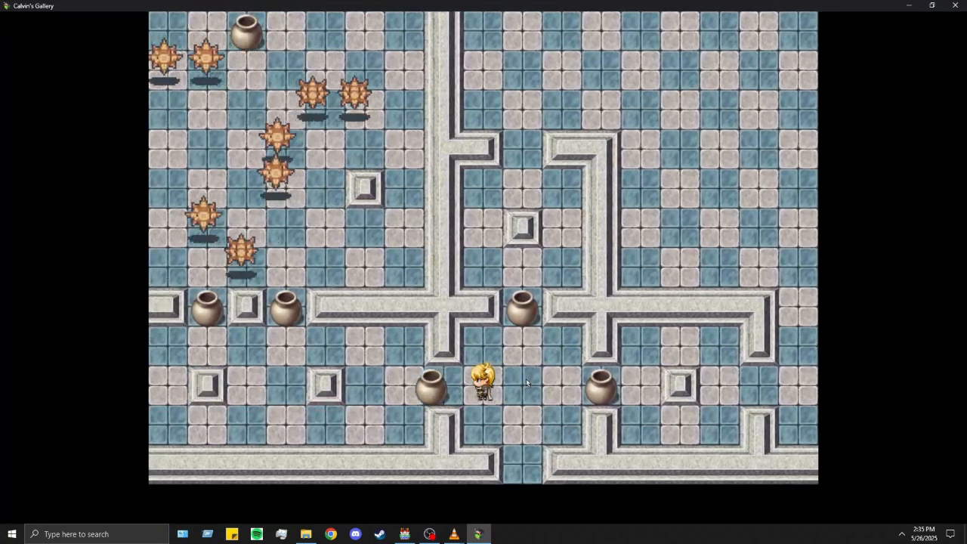
key(Down)
key(Left)
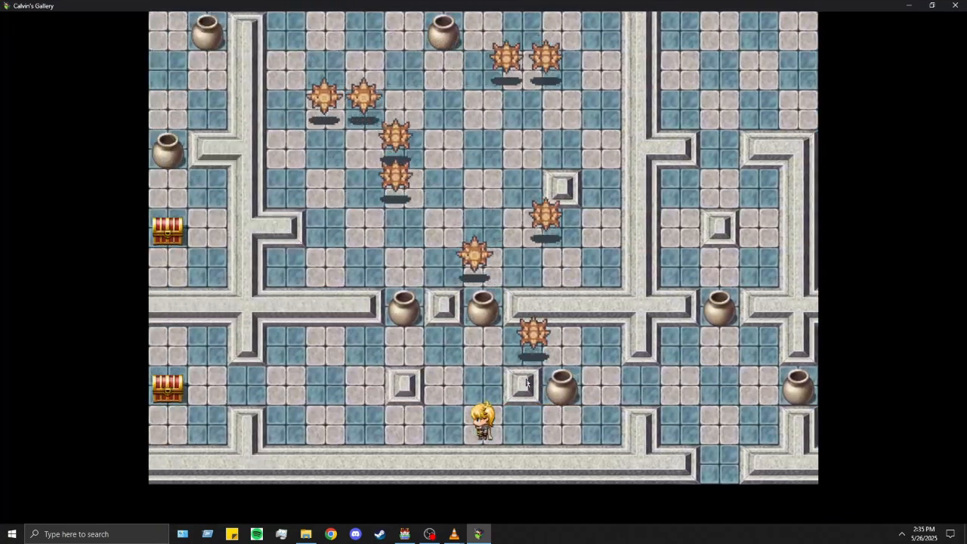
key(Up)
key(Up)
key(Left)
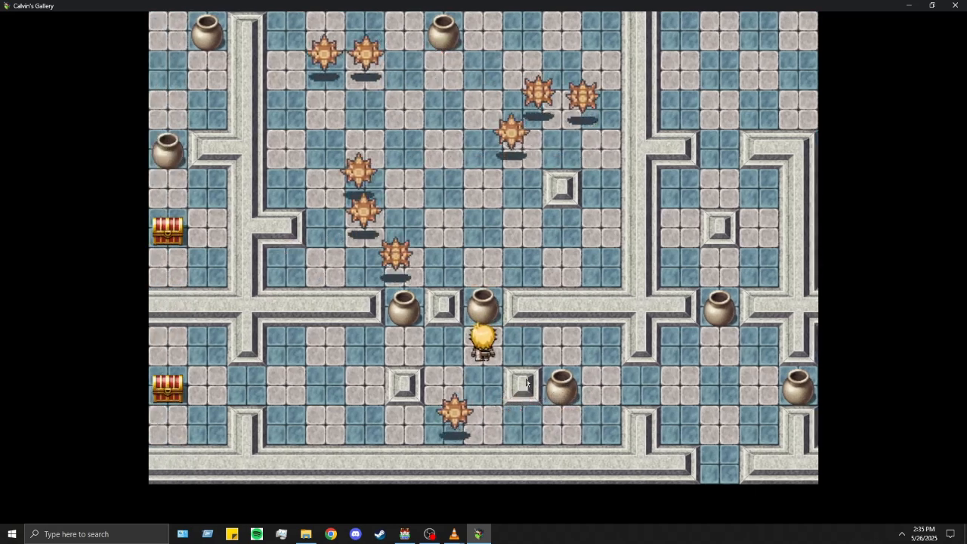
key(Up)
Step: Walk back around to the pot beside the stone block and push it one tile north
key(Down)
key(Right)
key(Right)
key(Right)
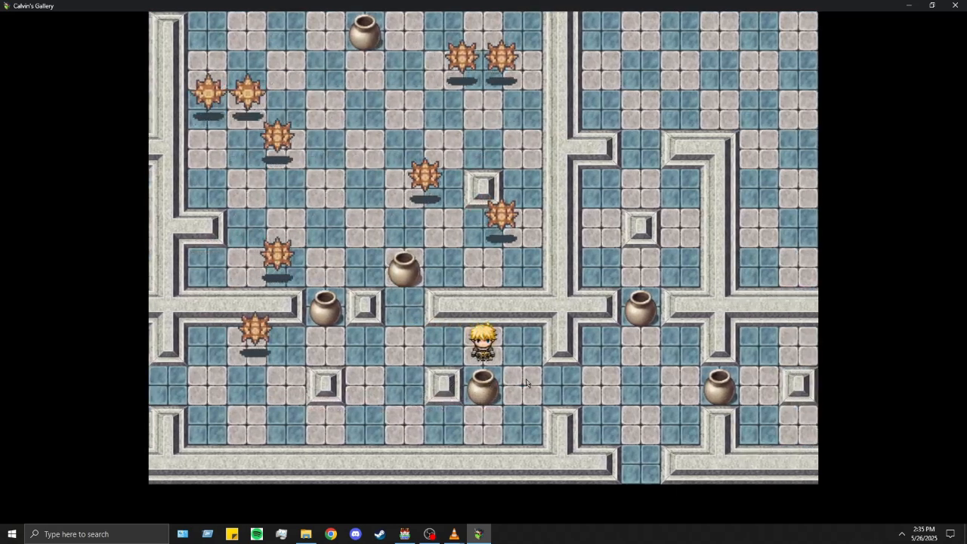
key(Down)
key(Down)
key(Left)
key(Up)
key(Up)
key(Right)
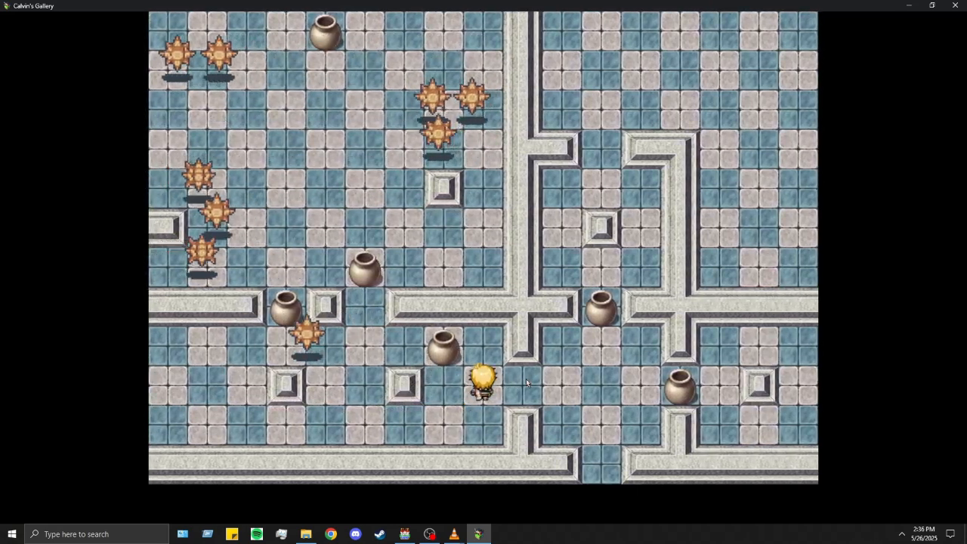
Step: Push the western gap's pot north into the enemy room and move the eastern gap's pot one tile farther north
key(Up)
key(Left)
key(Down)
key(Left)
key(Right)
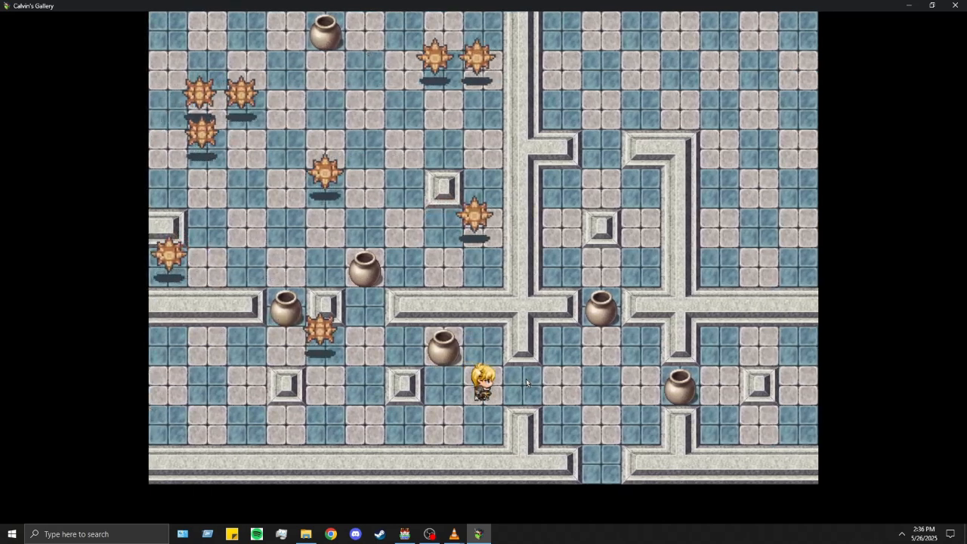
key(Up)
key(Down)
key(Left)
key(Up)
key(Left)
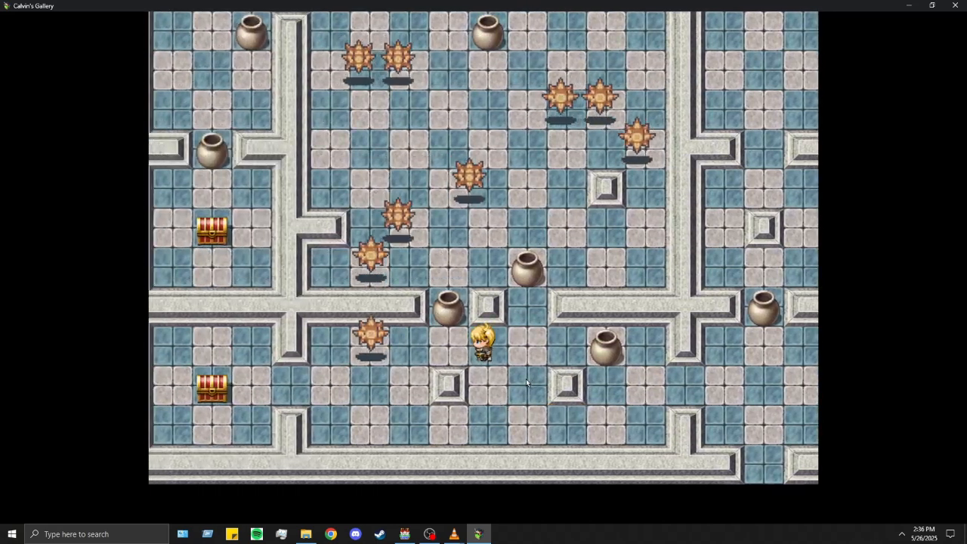
key(Up)
key(Right)
key(Up)
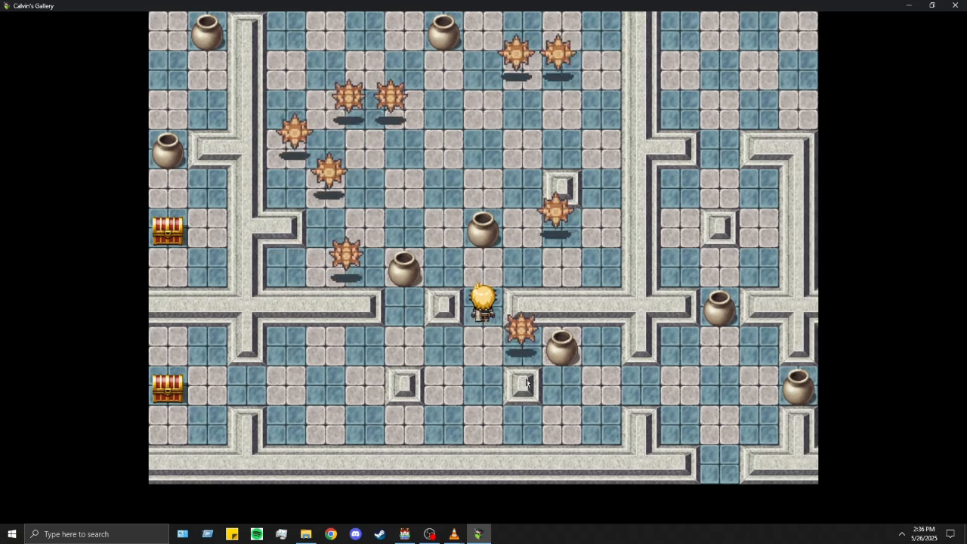
Step: Go around to the east side of the first pot and push it west until it sits beneath the eastern gap
key(Down)
key(Right)
key(Up)
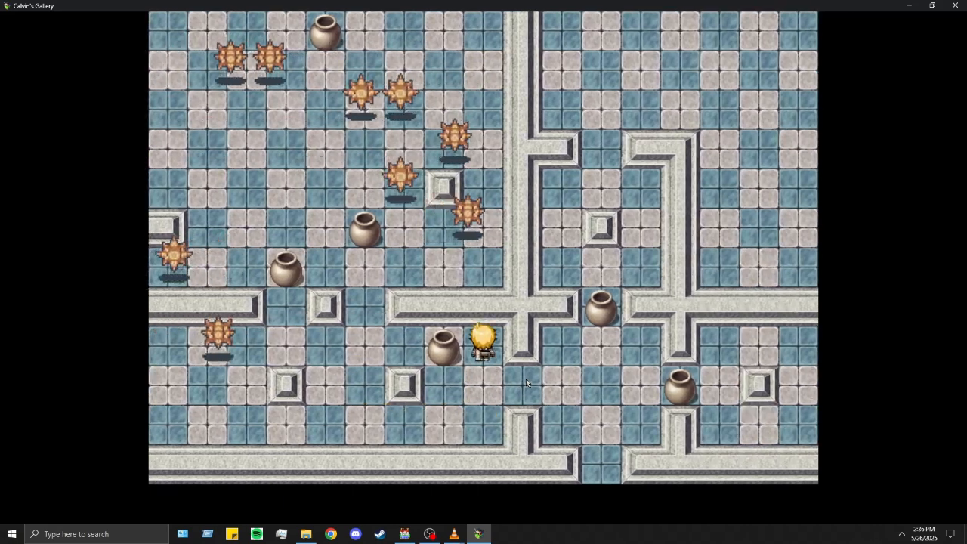
key(Left)
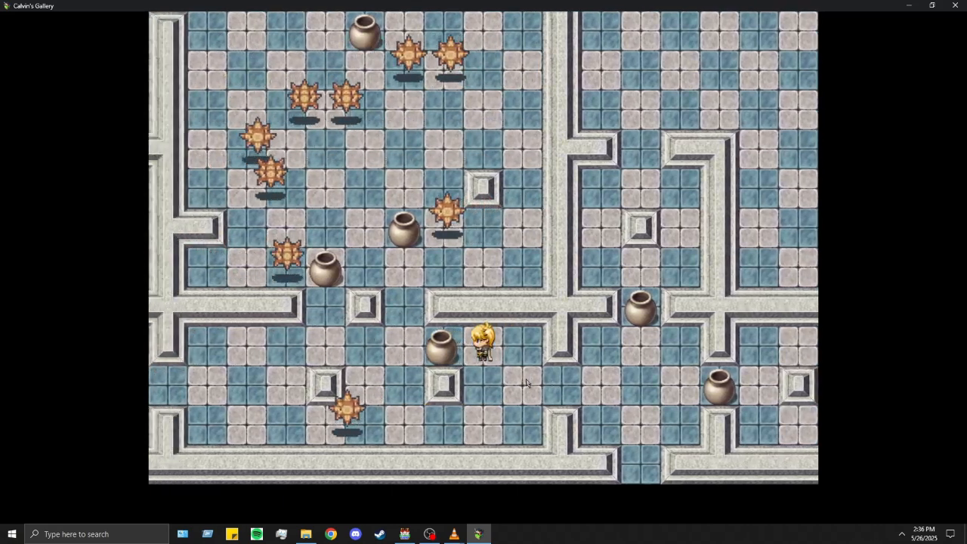
key(Left)
Step: Push the first pot north into the eastern gap, and push the western pot another tile north inside the enemy room
key(Down)
key(Right)
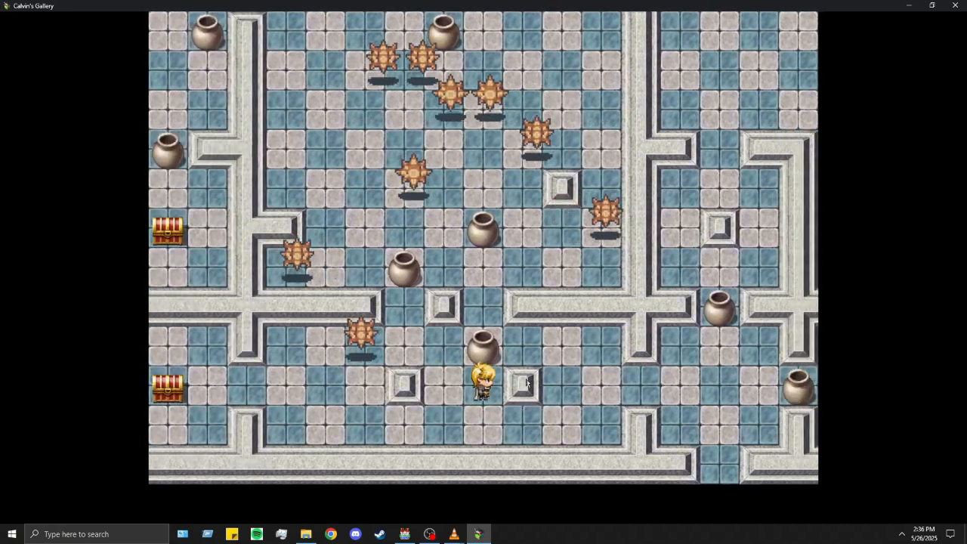
key(Left)
key(Left)
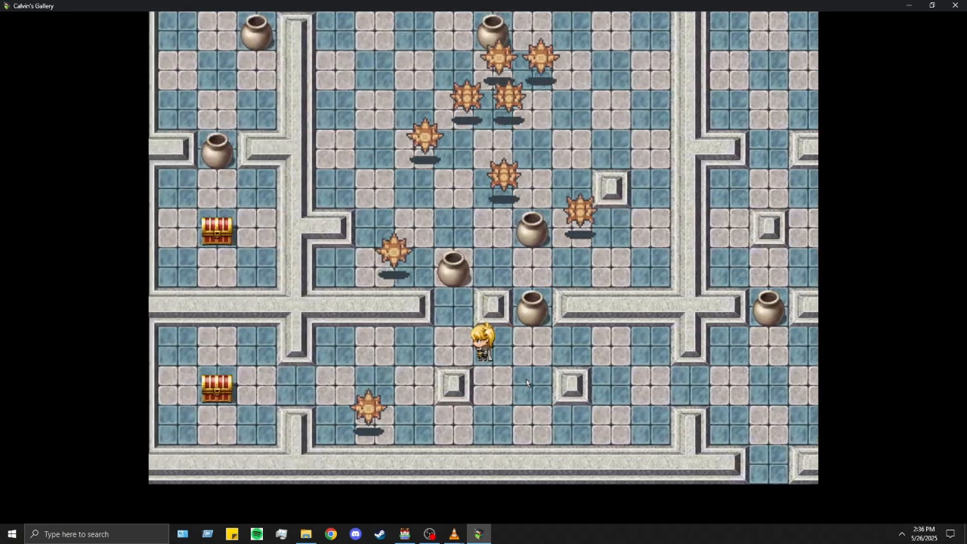
key(Up)
key(Up)
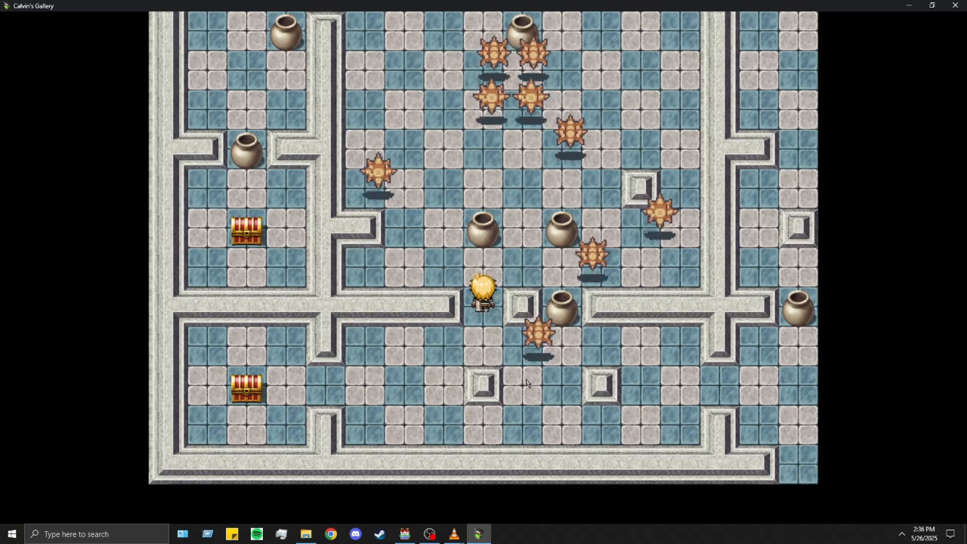
Step: Step in from the western gap, move beneath the eastern pot inside the enemy room and push it two tiles north
key(Down)
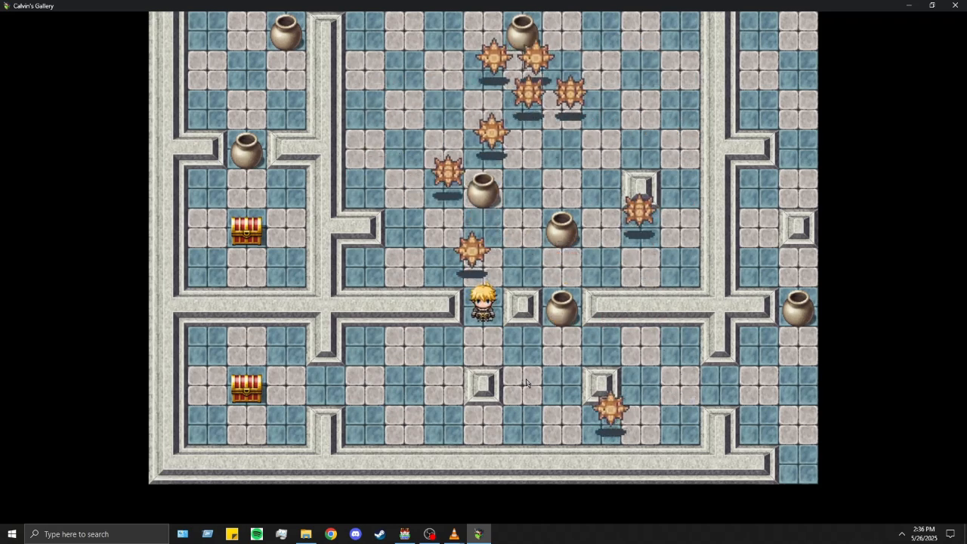
key(Up)
key(Right)
key(Right)
key(Up)
key(Up)
key(Up)
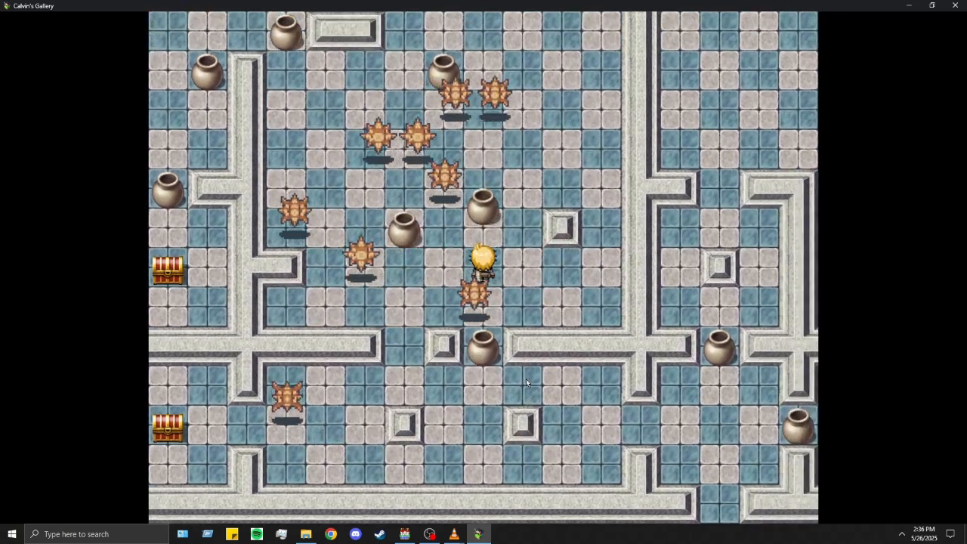
Step: Go back out through the western gap and around to the eastern gap, and push its pot two tiles north
key(Left)
key(Down)
key(Down)
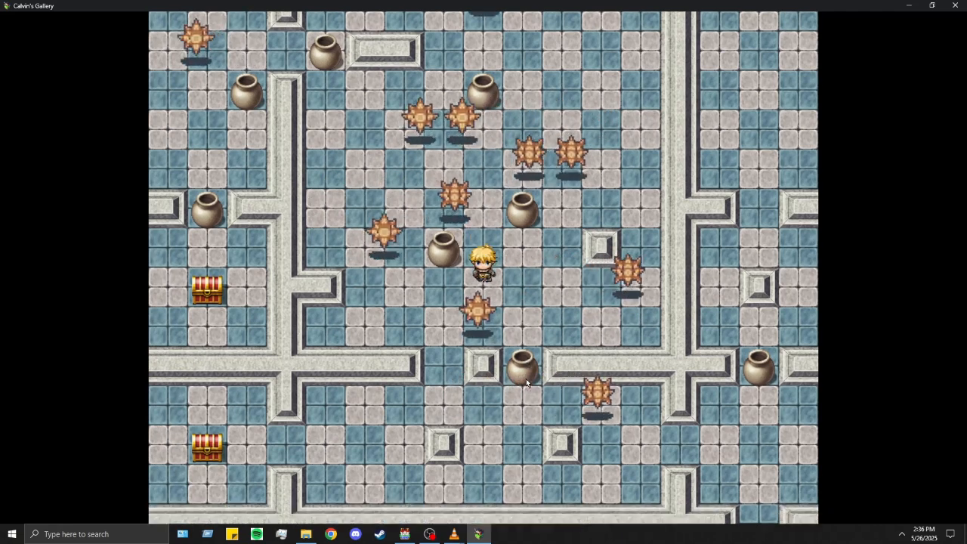
key(Left)
key(Down)
key(Down)
key(Right)
key(Right)
key(Up)
key(Up)
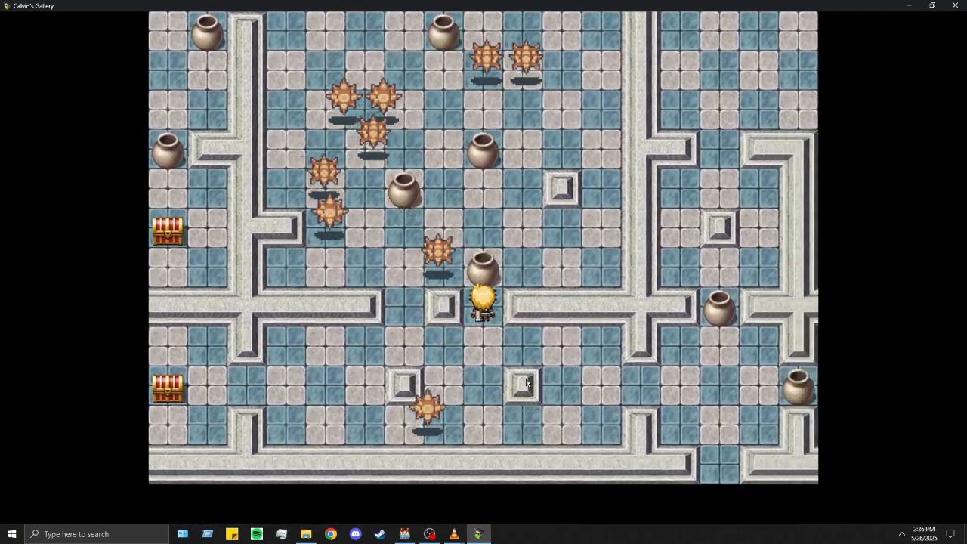
key(Up)
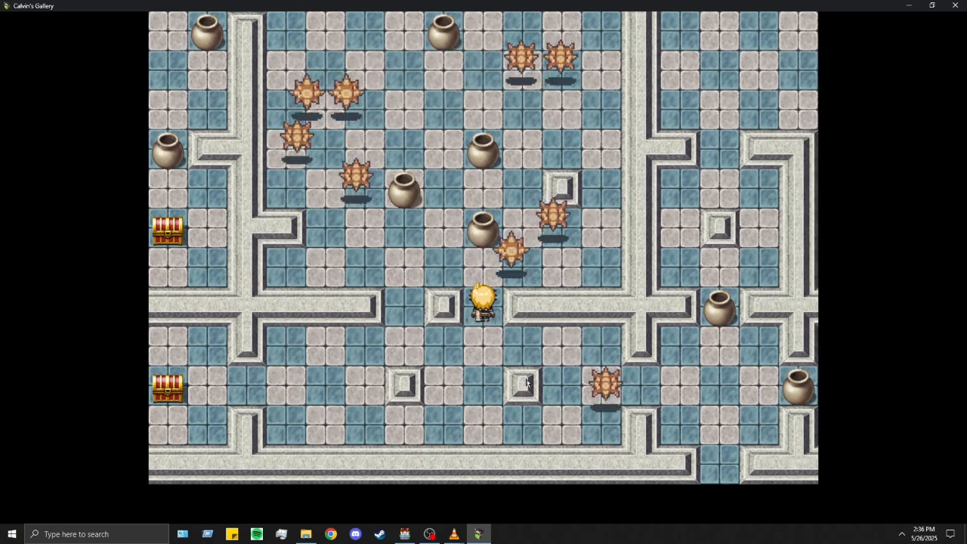
Step: Walk around the west side of the lower pot and push the upper pot in that column another tile north
key(Left)
key(Up)
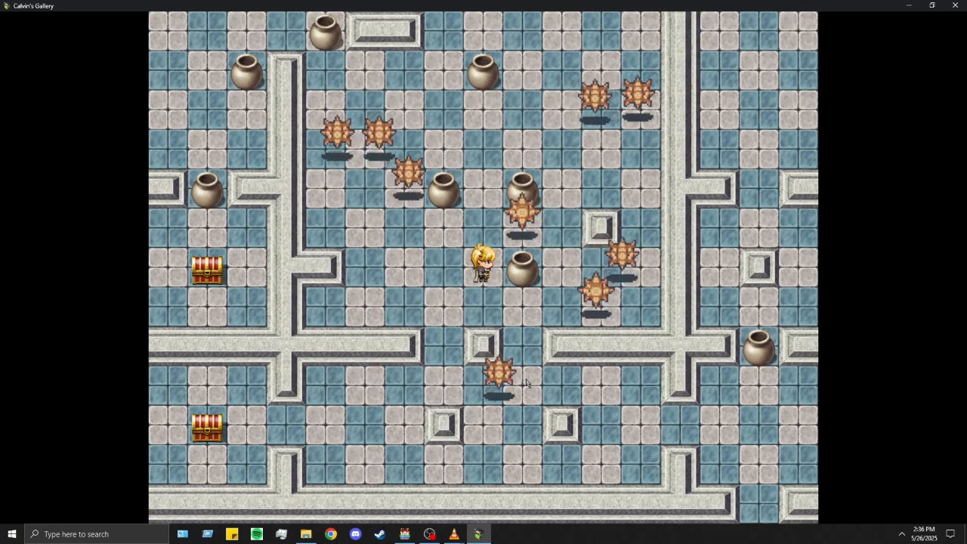
key(Up)
key(Right)
key(Up)
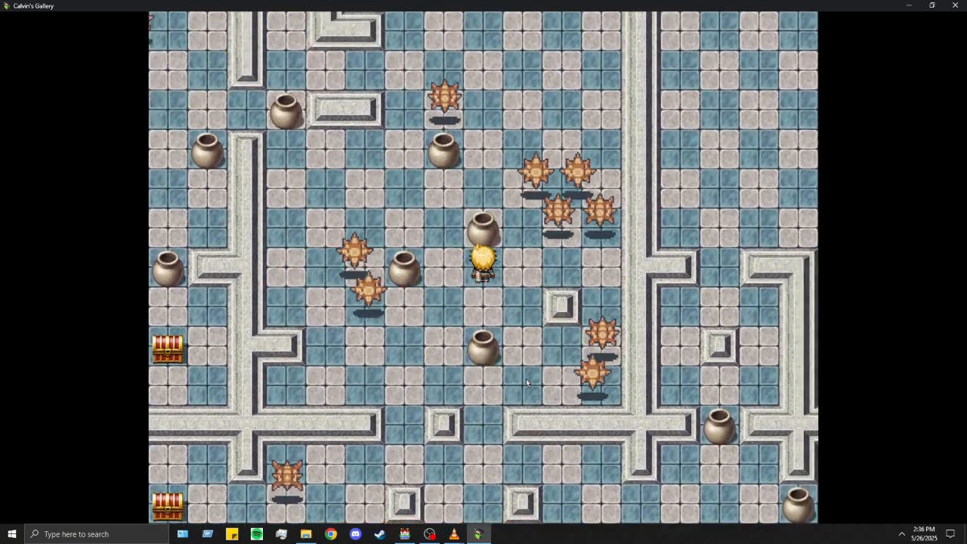
Step: Cross the enemy room northwest to the short horizontal wall block, avoiding the spiked enemies
key(Left)
key(Right)
key(Left)
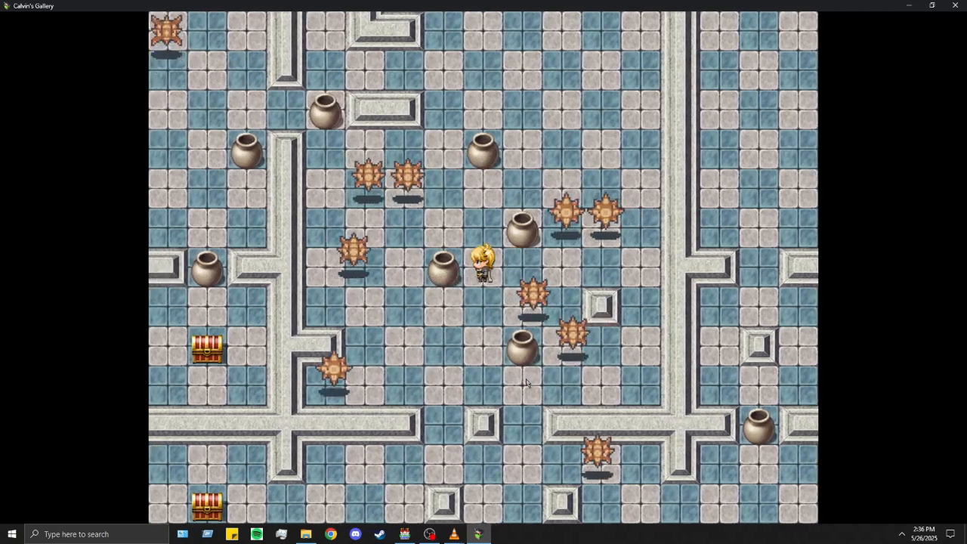
key(Up)
key(Up)
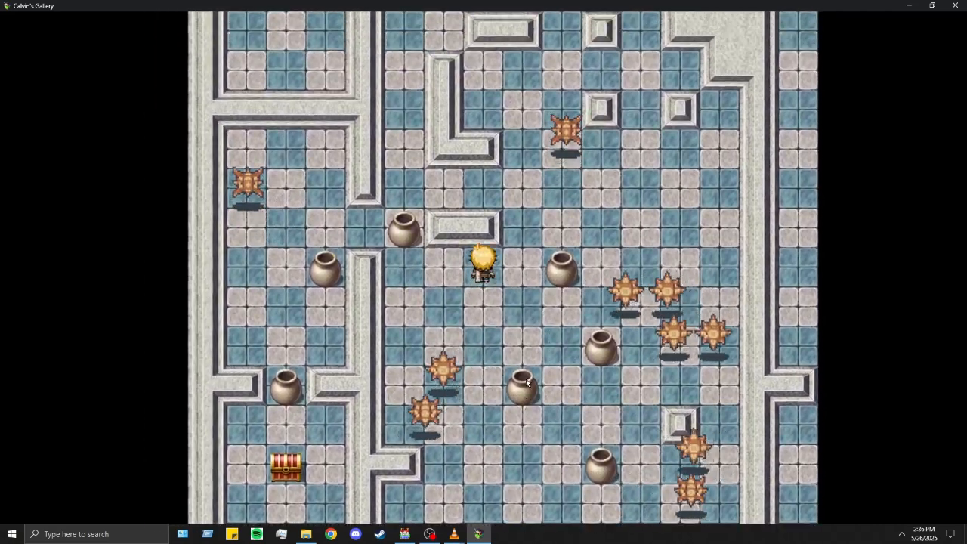
key(Left)
key(Left)
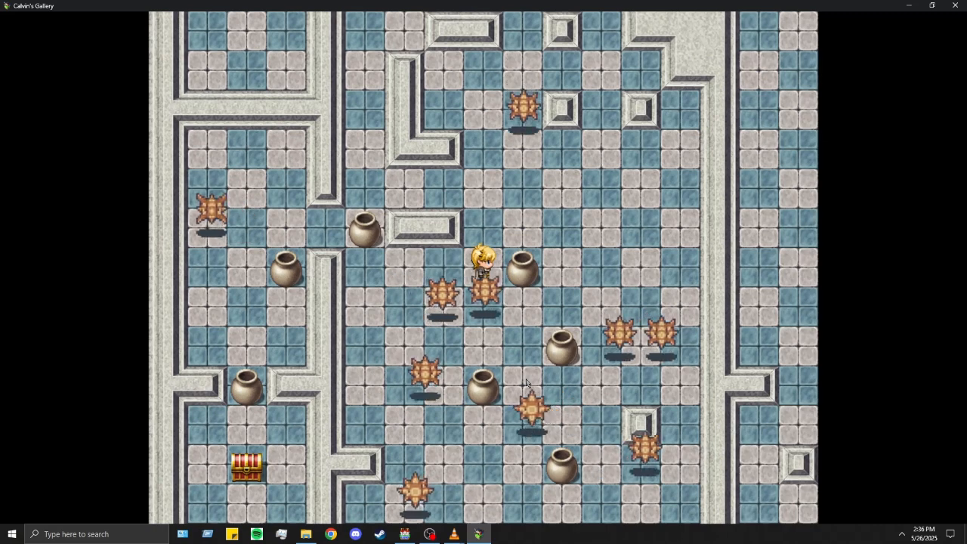
Step: Circle the east end of the short horizontal wall and push the pot outside the west room's opening one tile south
key(Right)
key(Right)
key(Up)
key(Up)
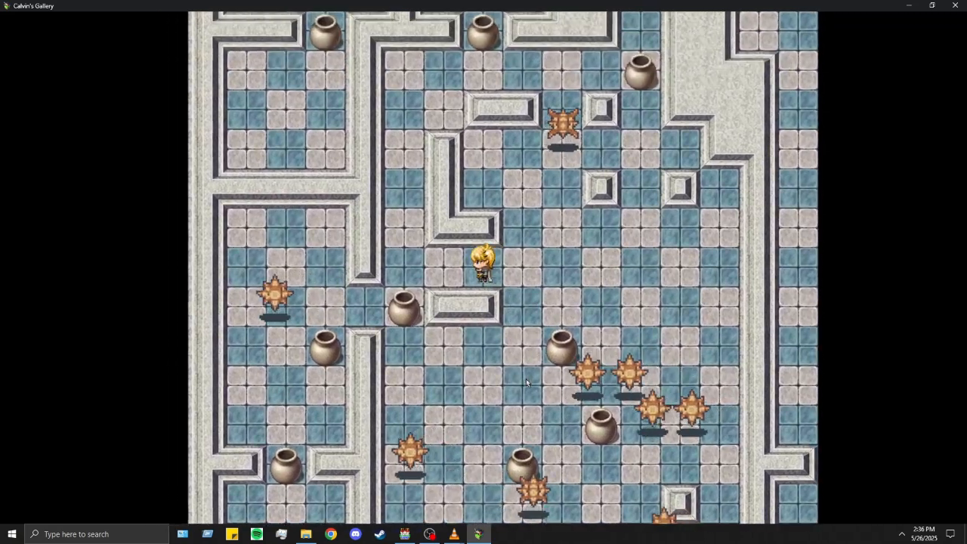
key(Left)
key(Left)
key(Down)
key(Down)
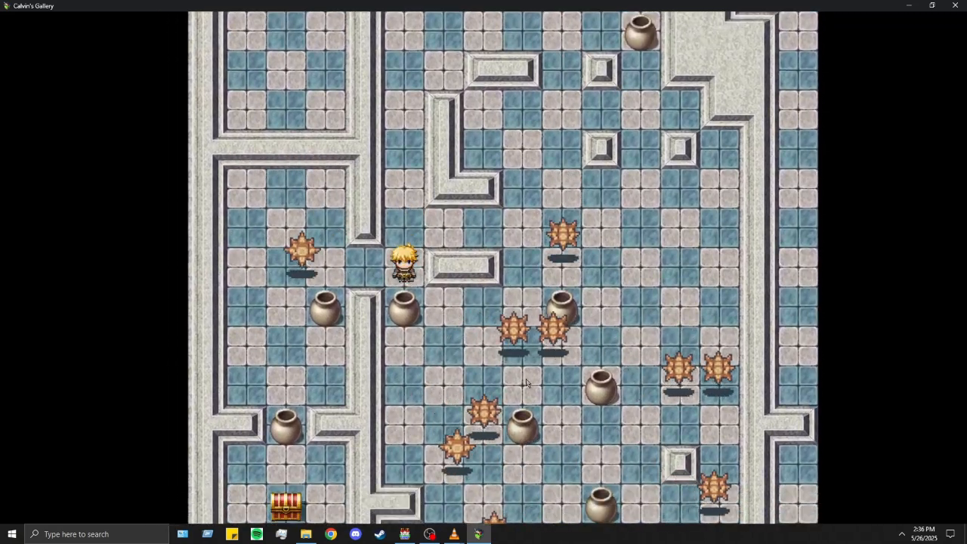
Step: Enter the west room, circle beneath its pot and push it one tile north, level with the opening
key(Up)
key(Down)
key(Left)
key(Left)
key(Left)
key(Down)
key(Down)
key(Right)
key(Up)
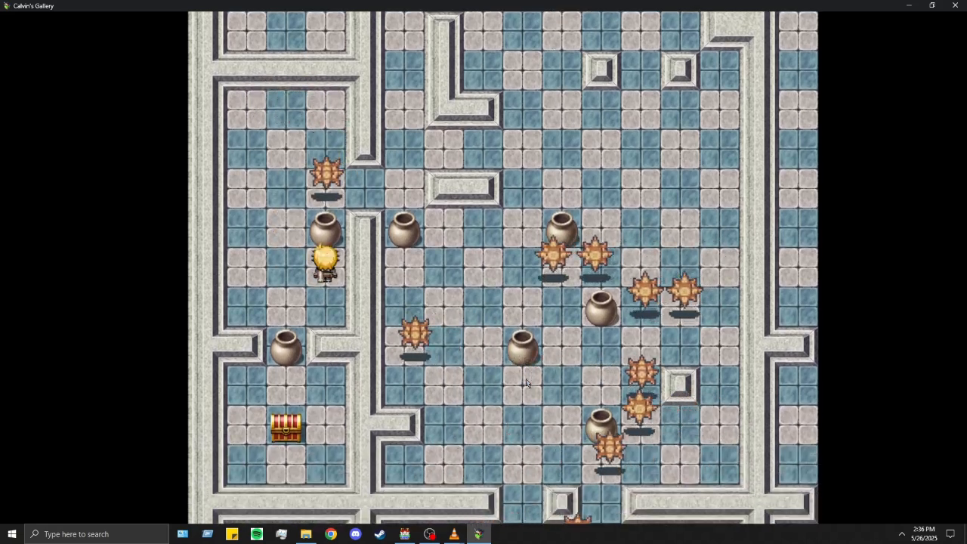
key(Up)
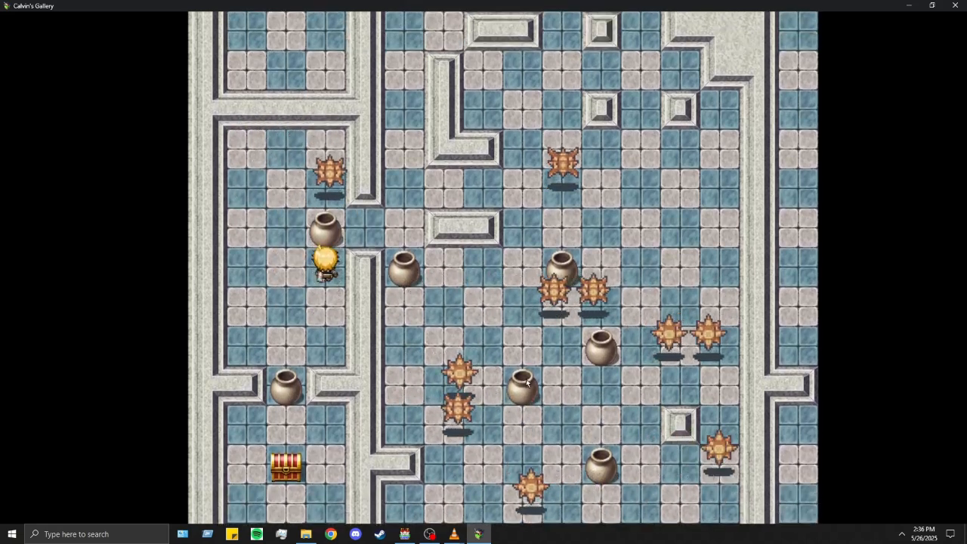
Step: Push the west room's pot another tile north, and push the pot in the southern doorway down to just above the chest
key(Right)
key(Down)
key(Down)
key(Down)
key(Down)
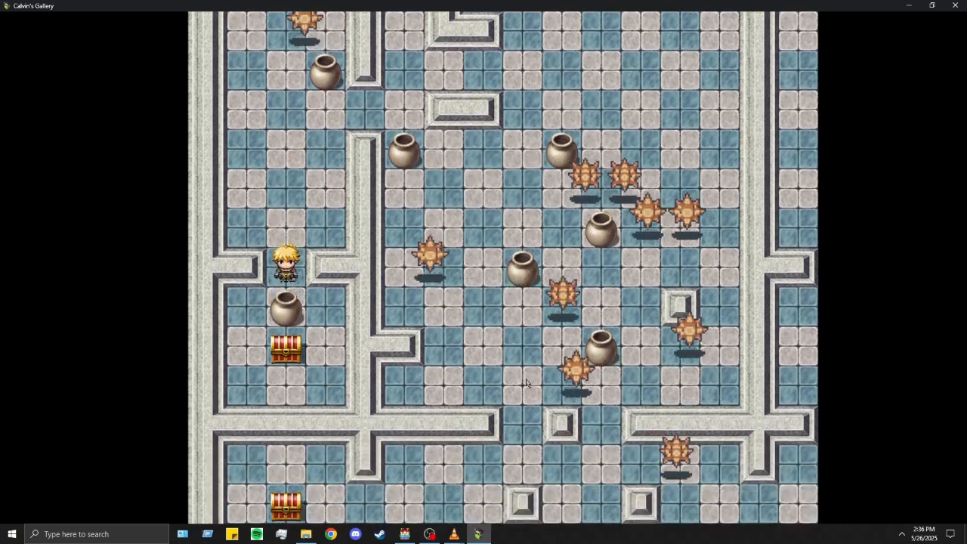
key(Up)
key(Up)
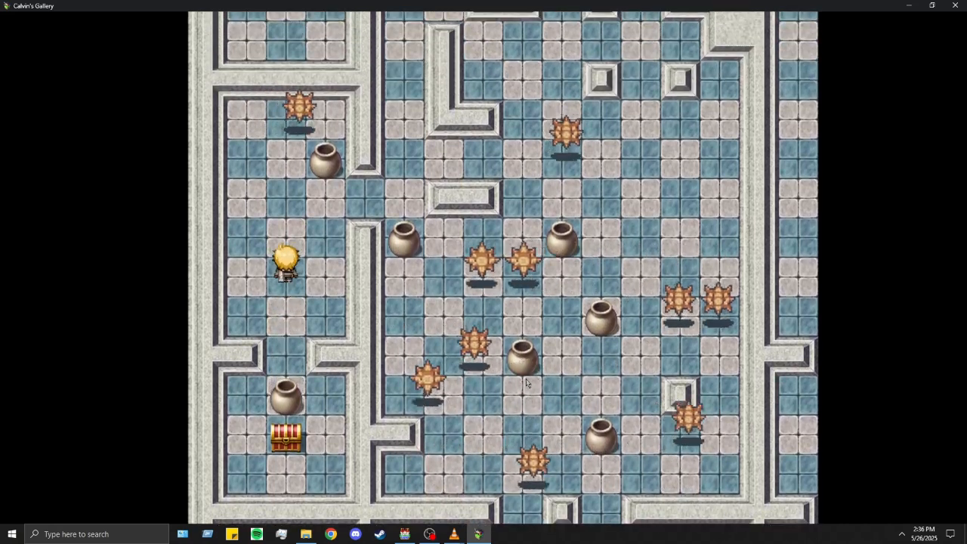
key(Right)
key(Up)
key(Up)
key(Down)
key(Down)
key(Down)
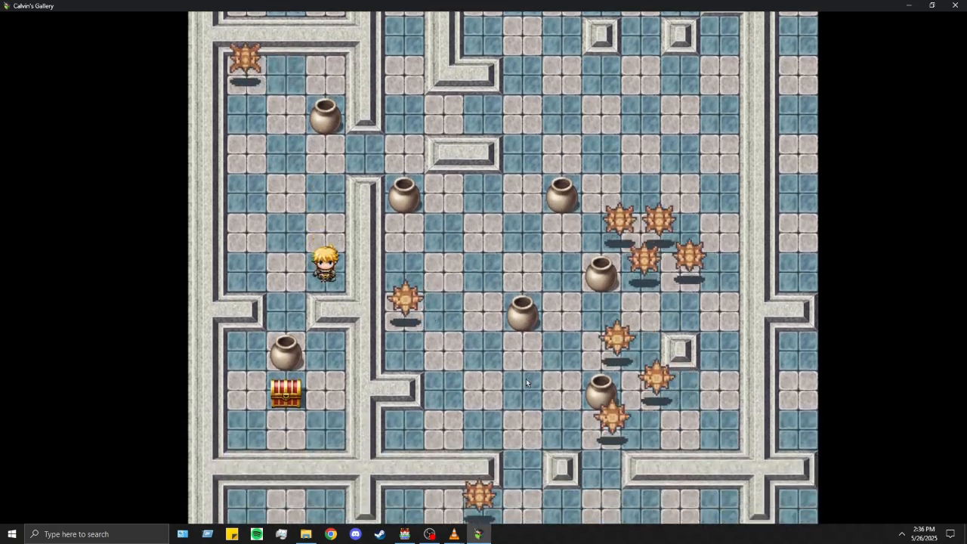
key(Up)
key(Up)
key(Up)
key(Left)
key(Down)
key(Down)
key(Down)
key(Up)
key(Up)
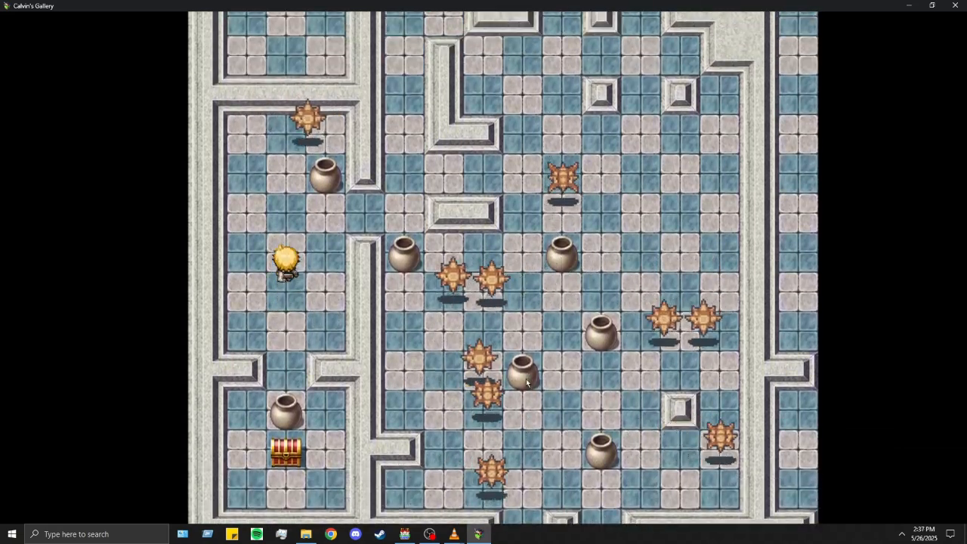
Step: Leave the west room through its eastern opening and walk north up the corridor beside its wall
key(Right)
key(Right)
key(Right)
key(Up)
key(Up)
key(Up)
key(Up)
key(Up)
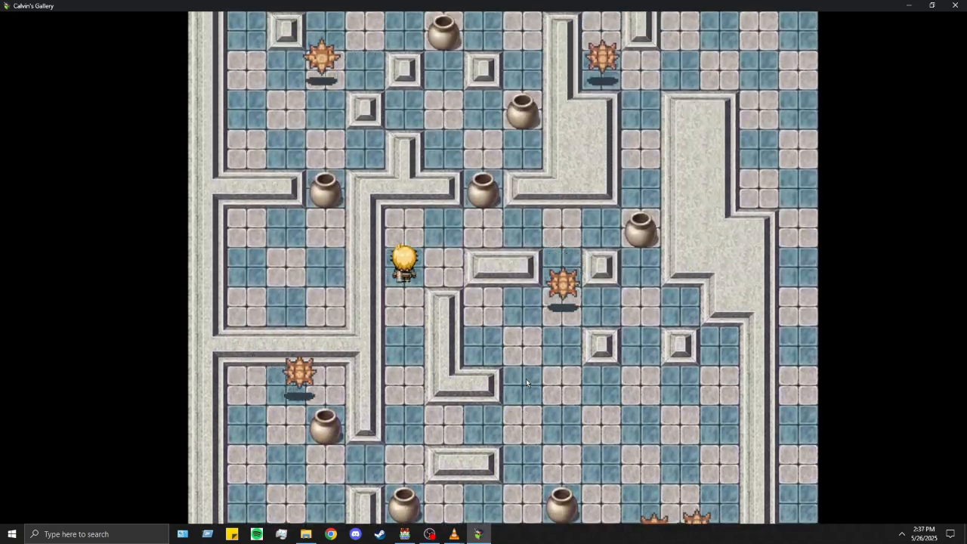
Step: Go east to the pot blocking the northern gap and push it two tiles north through the gap
key(Up)
key(Right)
key(Right)
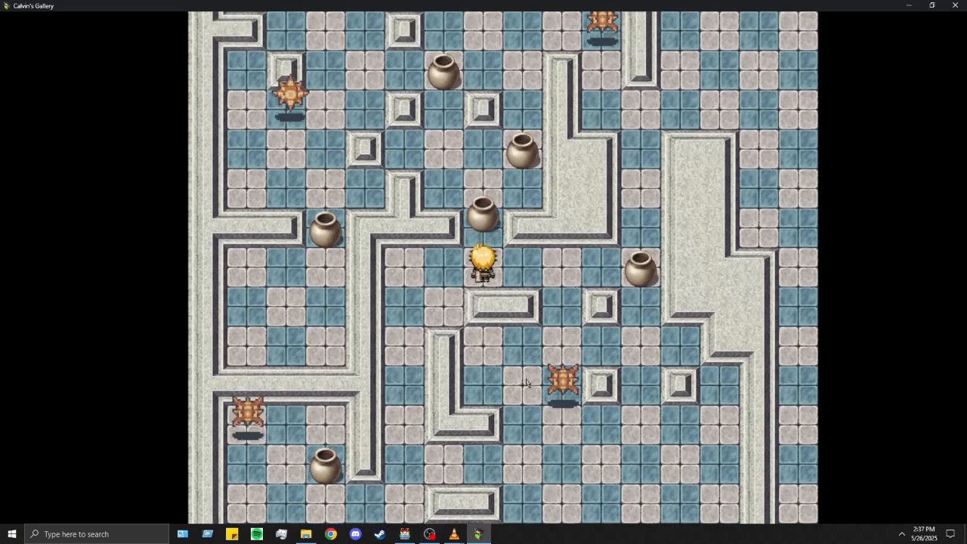
key(Up)
key(Up)
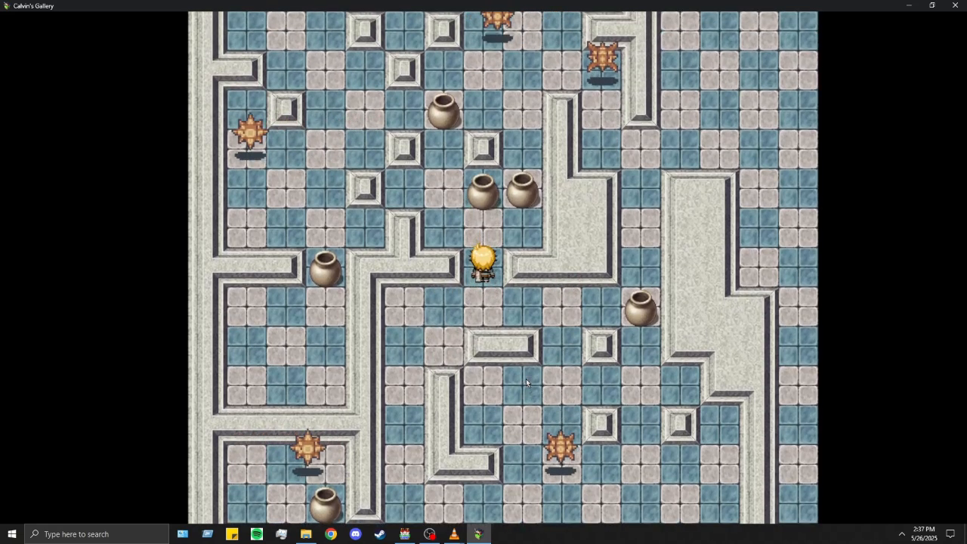
Step: Move east beneath the neighbouring pot and push it three tiles north along the wall
key(Right)
key(Up)
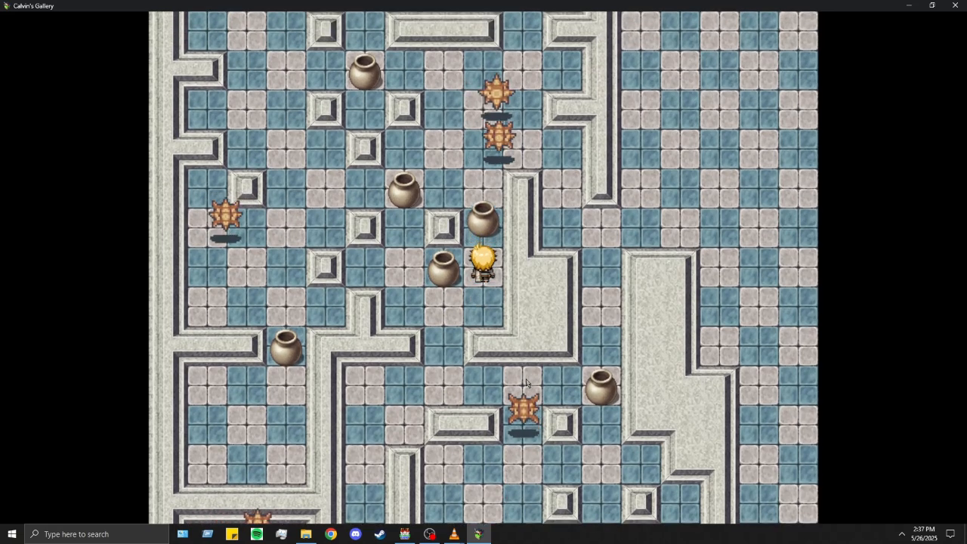
key(Up)
key(Up)
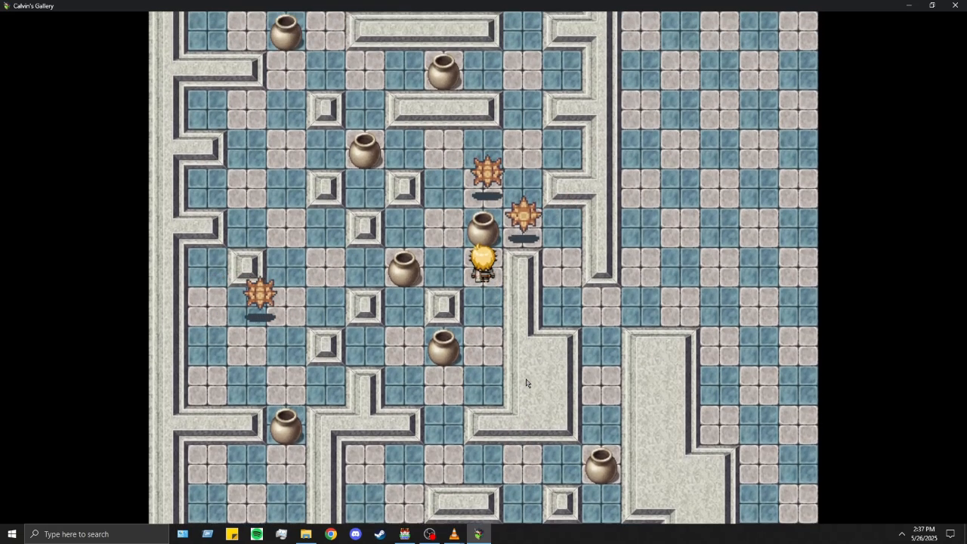
Step: Go around the west side of that pot and pass the two spiked enemies to the corridors in the north
key(Left)
key(Up)
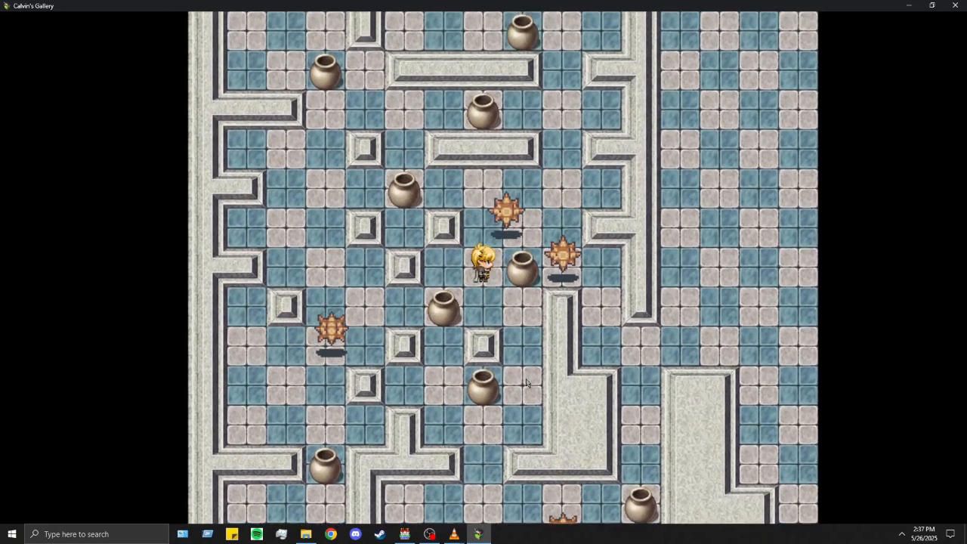
key(Up)
key(Up)
key(Right)
key(Right)
key(Up)
key(Up)
key(Up)
key(Up)
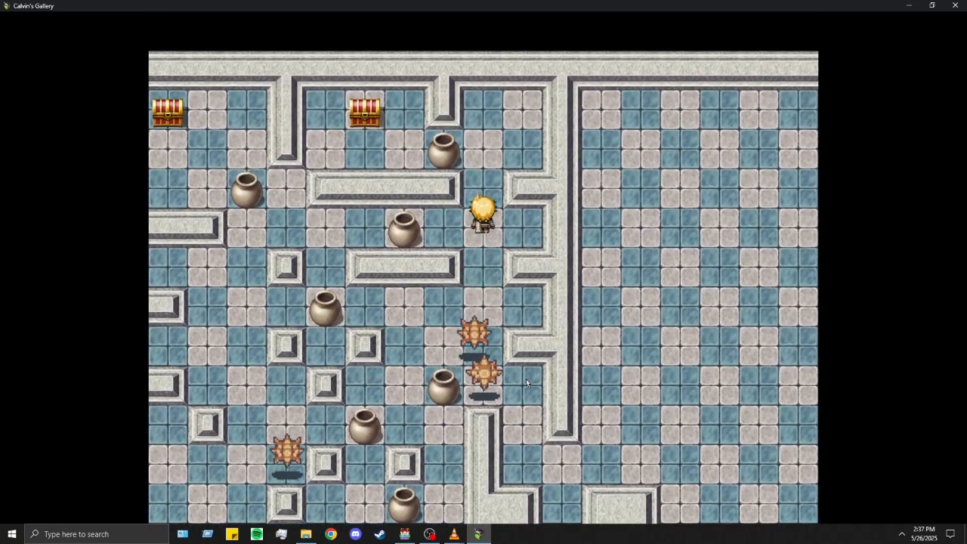
Step: Push the northernmost corridor's pot west until it sits beneath the middle treasure chest, and open that chest
key(Left)
key(Left)
key(Up)
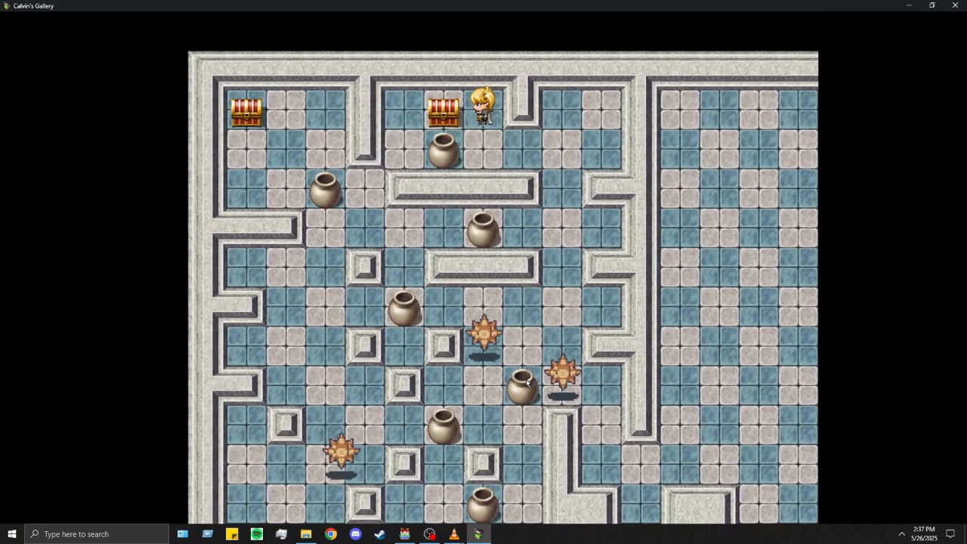
key(Return)
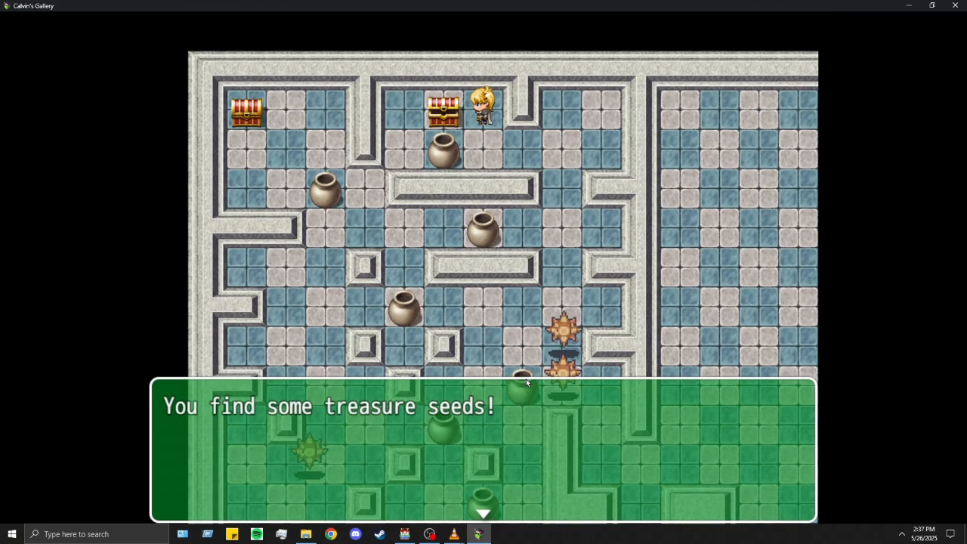
key(Return)
Step: Return to the corridor between the two horizontal walls and push its pot two tiles west
key(Down)
key(Right)
key(Right)
key(Down)
key(Down)
key(Left)
key(Left)
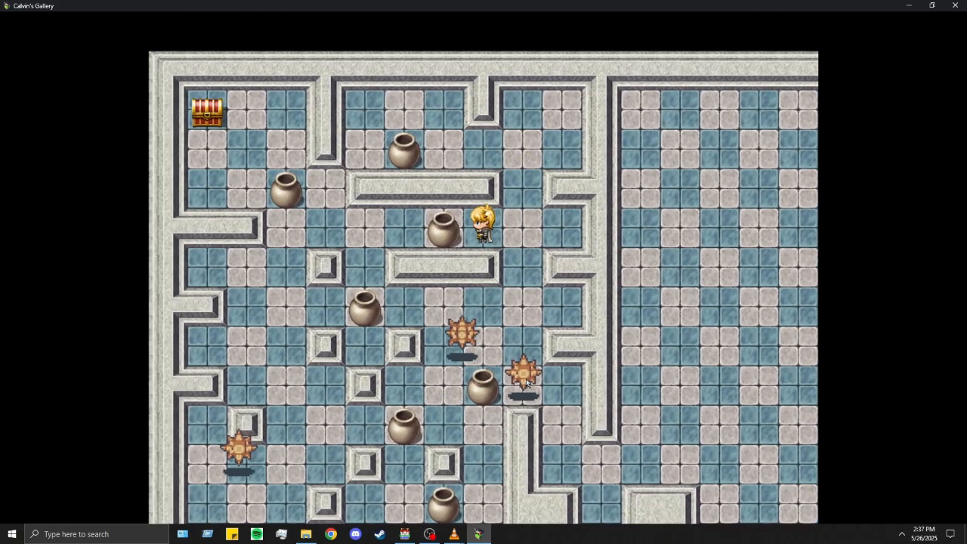
key(Left)
key(Left)
key(Left)
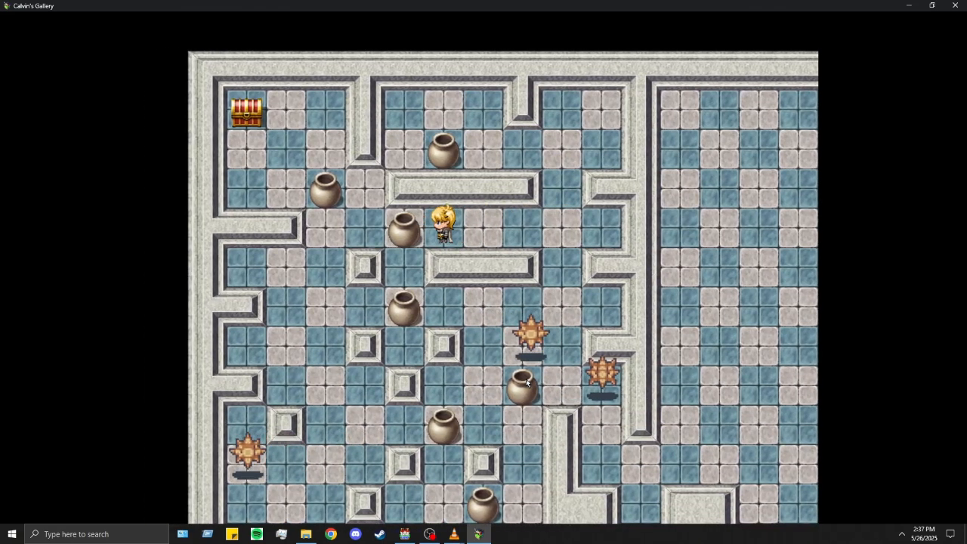
Step: Push the corridor pot two more tiles west and push the pot below it south between the two stone blocks
key(Down)
key(Up)
key(Left)
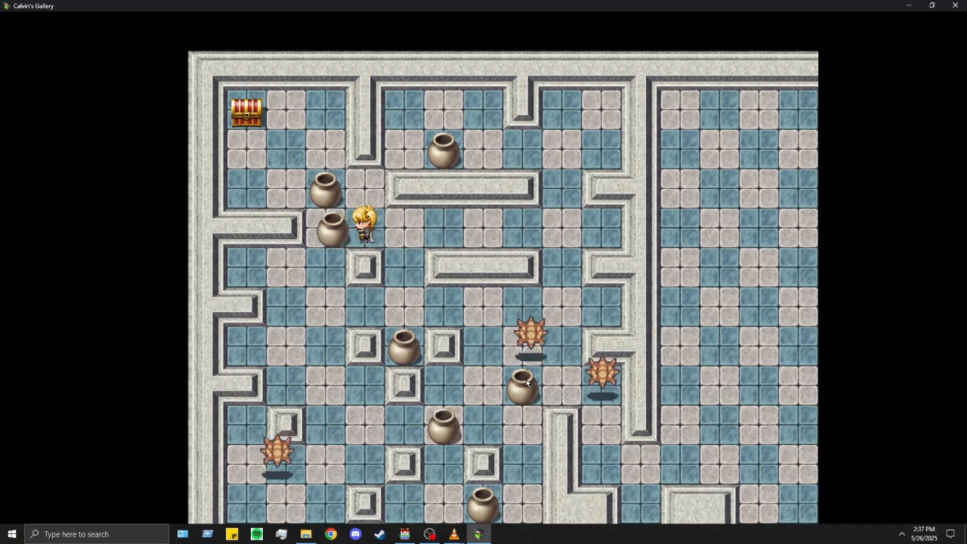
Step: Push the pot outside the northwest alcove one tile west, and open the treasure chest in the corner
key(Up)
key(Left)
key(Up)
key(Left)
key(Up)
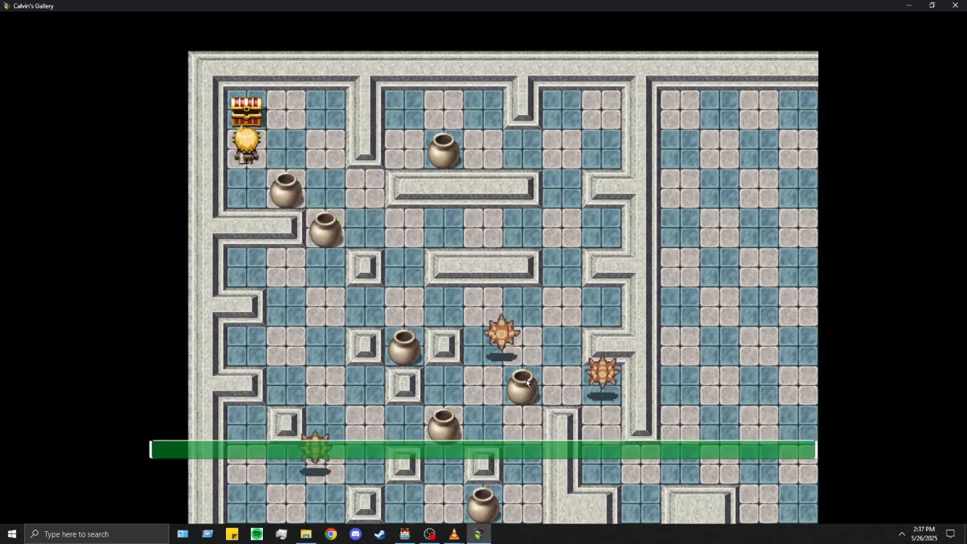
key(Return)
key(Return)
Step: Leave the northwest alcove, push the pot below its entrance two tiles south, and walk around to the pot's south side
key(Right)
key(Right)
key(Down)
key(Down)
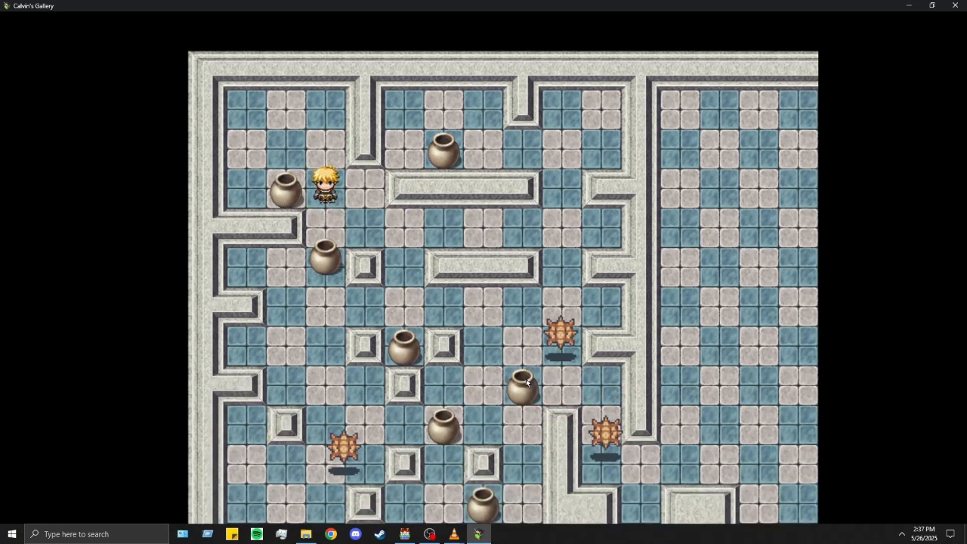
key(Left)
key(Down)
key(Down)
key(Down)
key(Down)
key(Right)
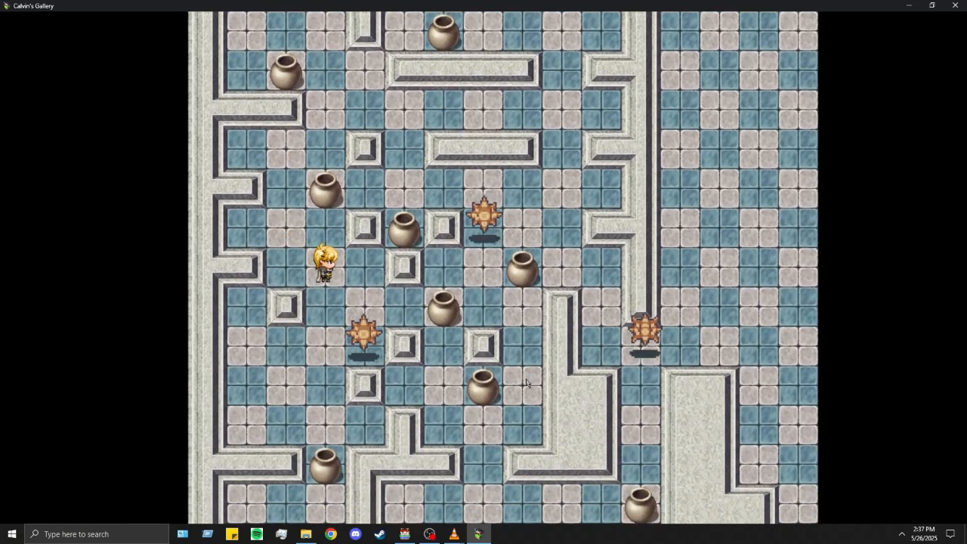
Step: Walk south past the spiked enemy, push the southwest gap's pot two tiles south into the small room, and return north
key(Down)
key(Down)
key(Down)
key(Down)
key(Down)
key(Down)
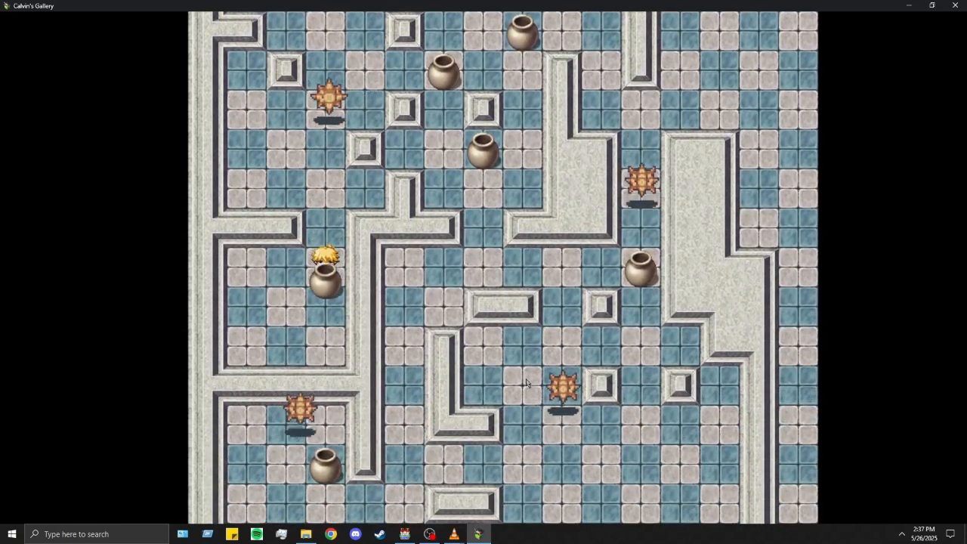
key(Up)
key(Up)
key(Up)
key(Up)
key(Up)
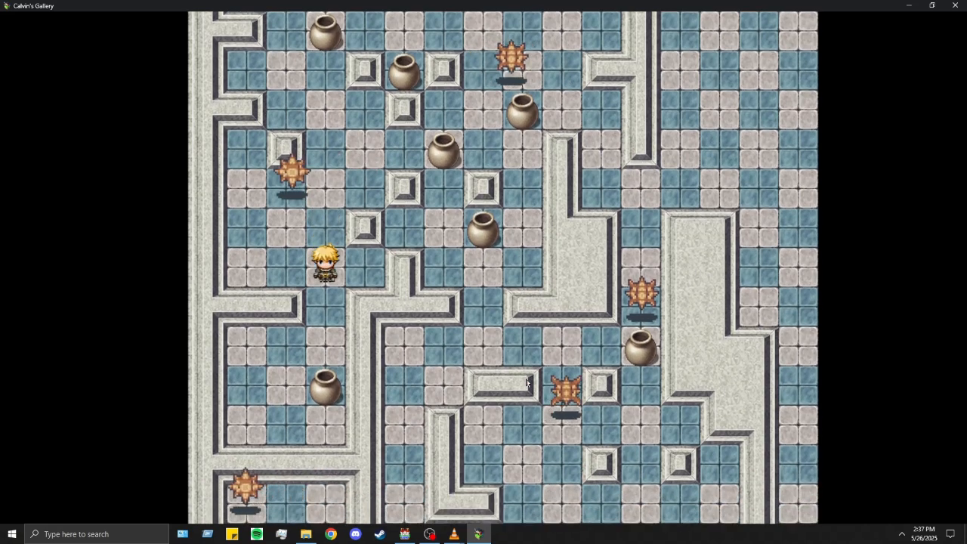
Step: Walk north from the southwest gap past the spiked enemy, and head east along the row above the stone blocks
key(Right)
key(Up)
key(Left)
key(Up)
key(Up)
key(Right)
key(Right)
key(Right)
key(Right)
key(Right)
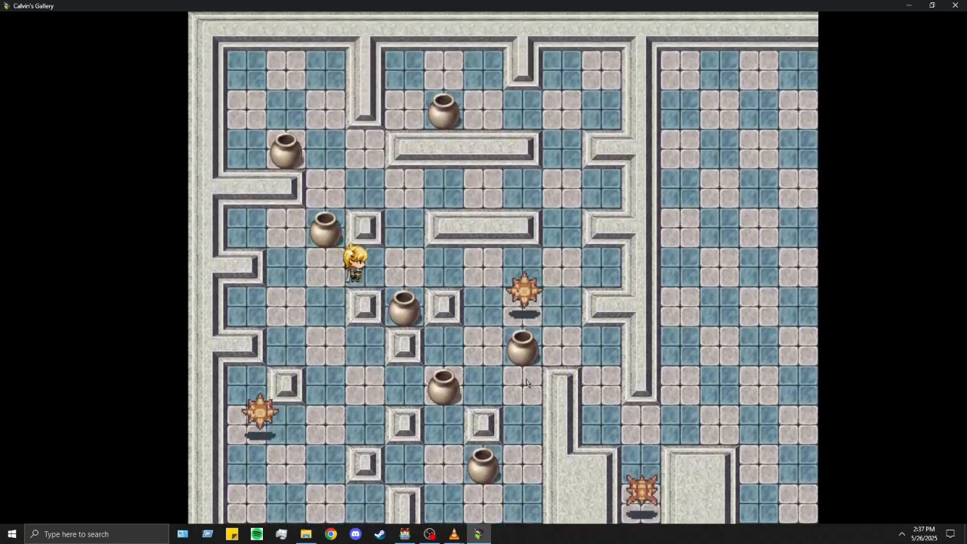
Step: Walk east past the spiked enemy and the pot, and go south beside the long vertical wall to its lower end
key(Right)
key(Right)
key(Left)
key(Down)
key(Down)
key(Right)
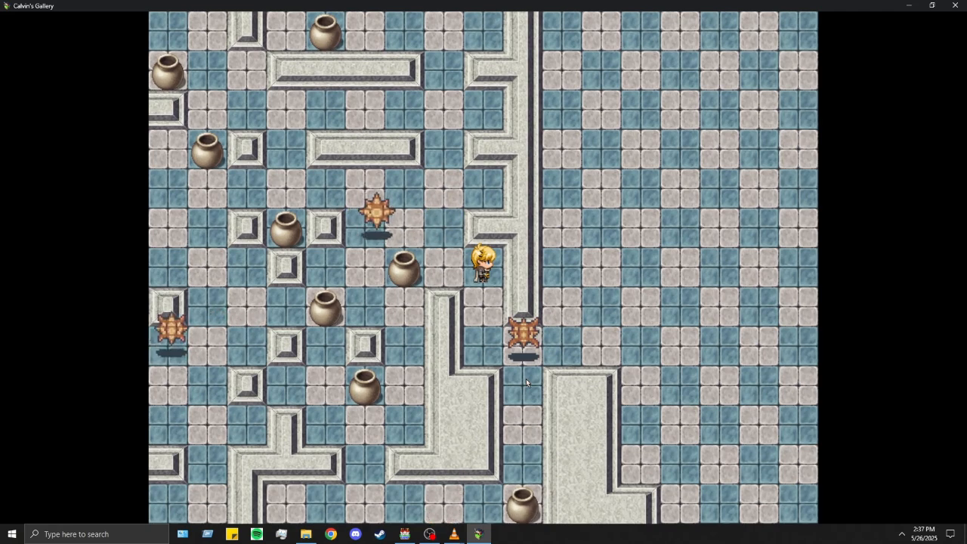
key(Down)
key(Down)
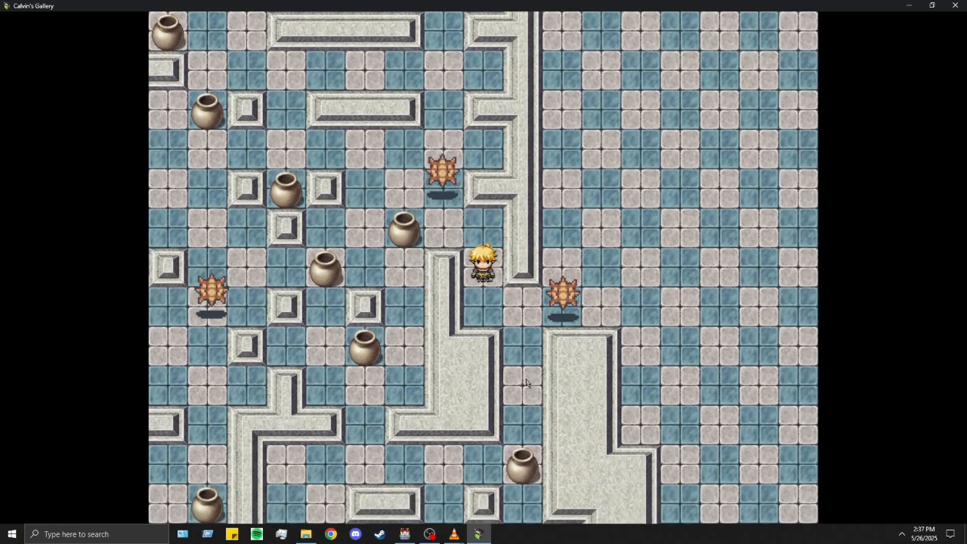
Step: Walk south down the narrow corridor between the wide walls and push its pot two tiles south
key(Right)
key(Down)
key(Down)
key(Down)
key(Down)
key(Down)
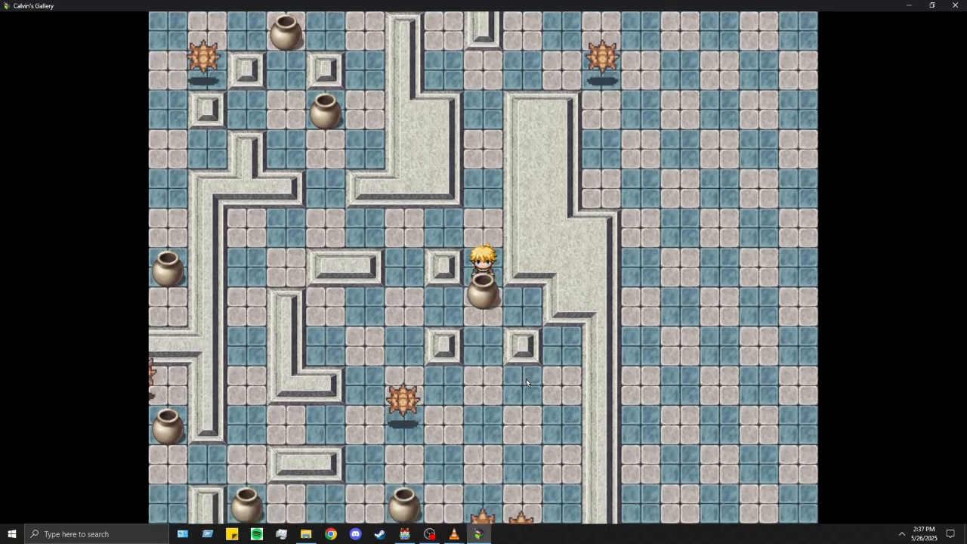
Step: Return north out of the corridor into the open eastern area, and end the playtest
key(Up)
key(Up)
key(Up)
key(Up)
key(Up)
key(Right)
key(Up)
key(Up)
key(Up)
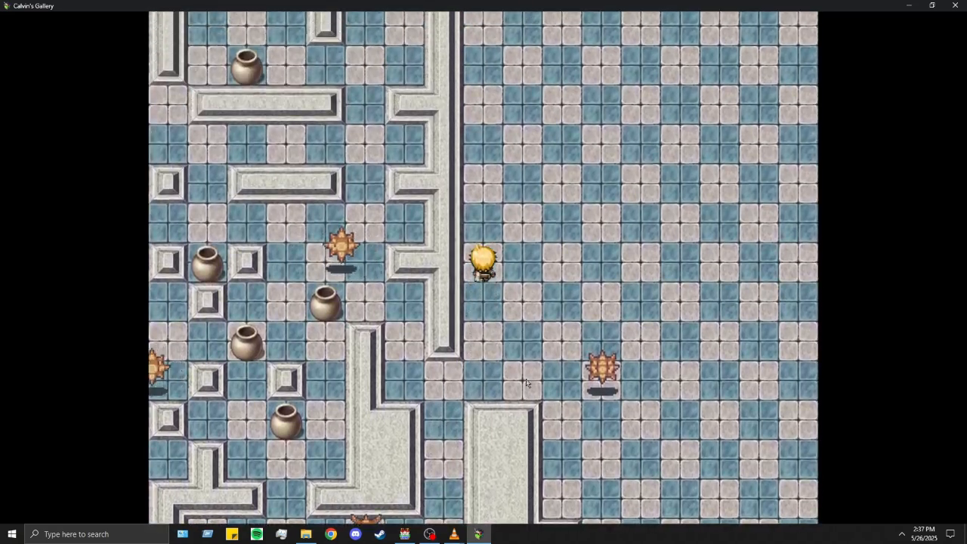
key(Right)
key(Right)
key(Right)
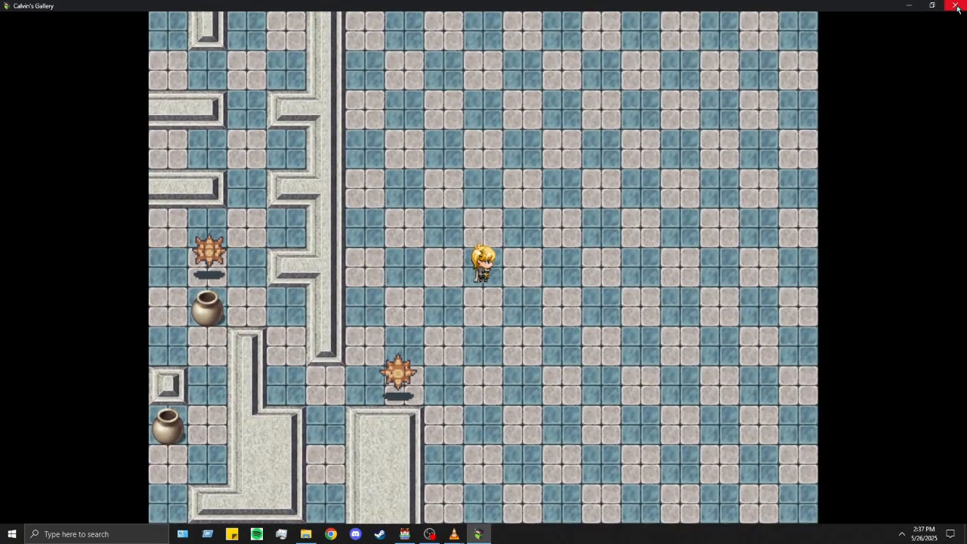
click(955, 6)
scroll(347, 371, up, 1)
scroll(347, 374, up, 4)
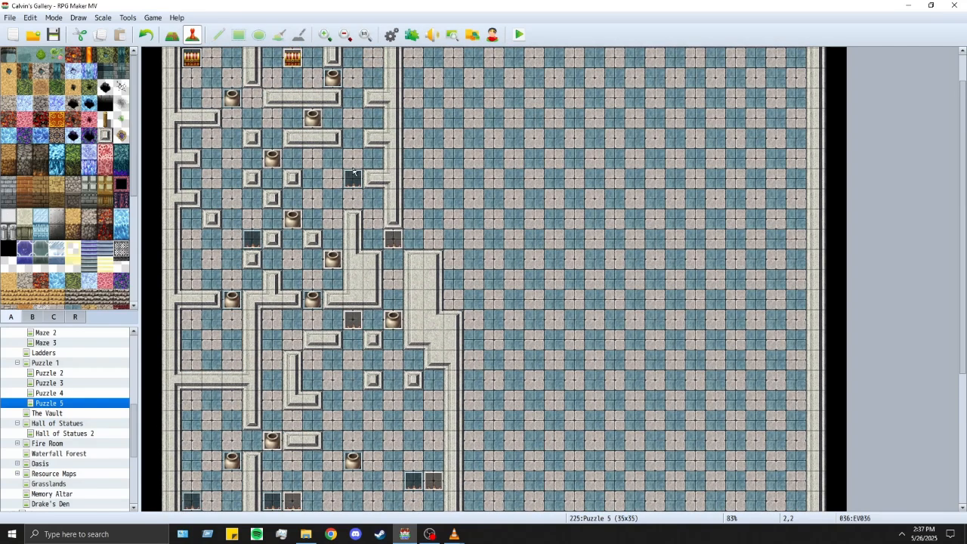
Step: Review the autonomous movement settings of enemies EV031 and EV029, including EV031's movement route
double_click(351, 179)
click(648, 436)
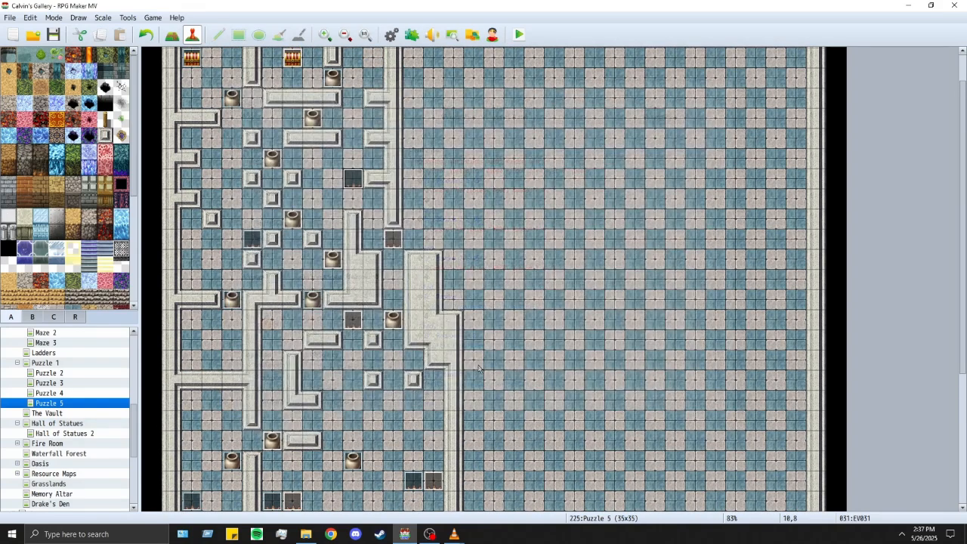
double_click(393, 240)
click(352, 335)
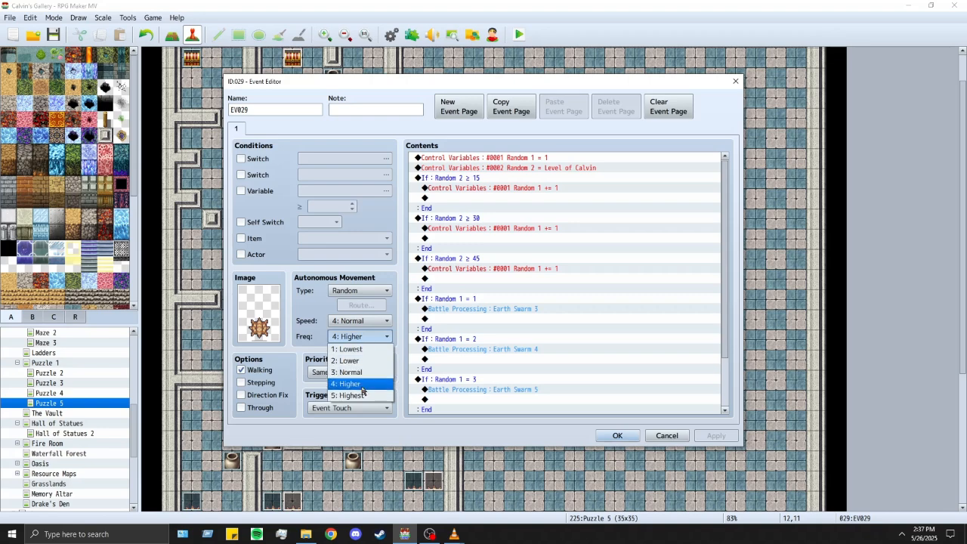
click(356, 384)
click(616, 432)
scroll(370, 249, up, 2)
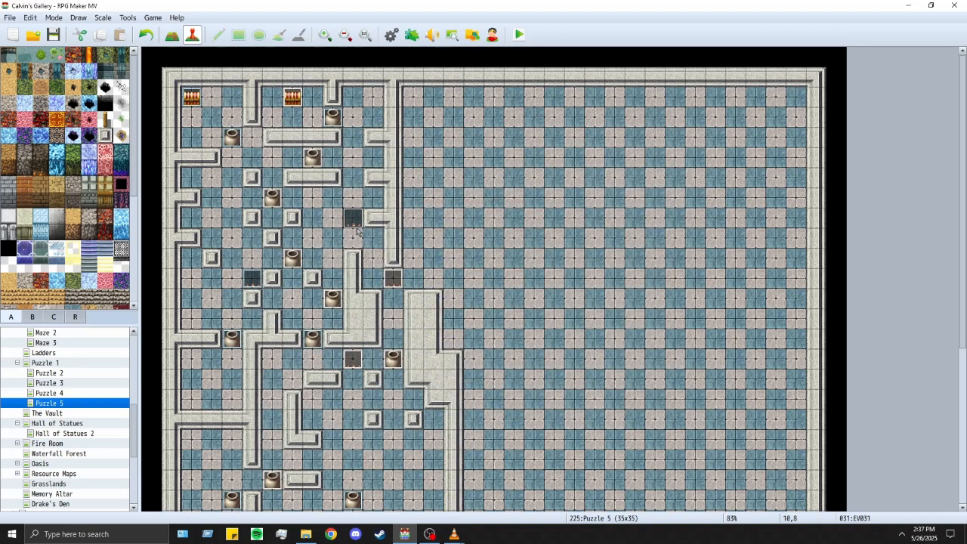
double_click(358, 232)
click(361, 305)
click(679, 377)
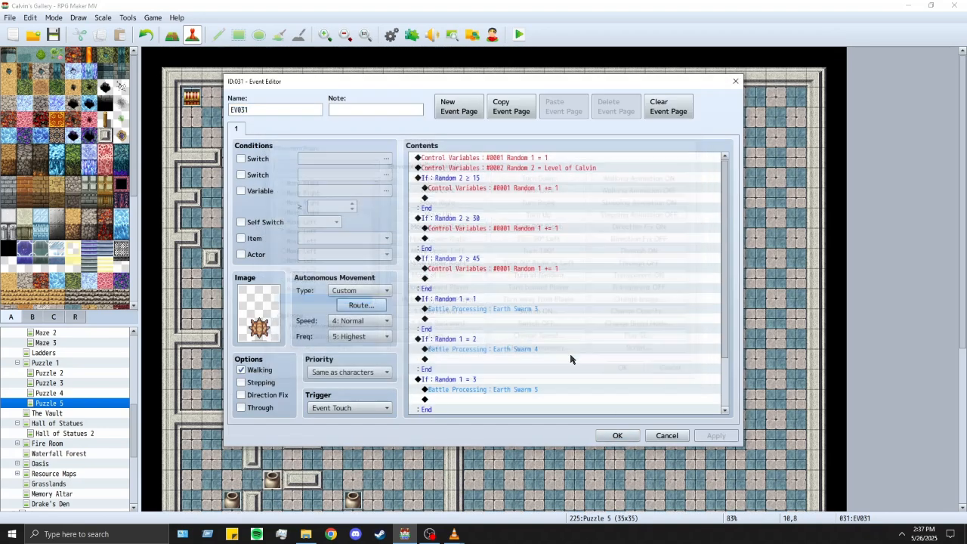
Step: Switch EV031's autonomous movement type to Random and back to Custom, and open its movement route
click(345, 291)
click(344, 314)
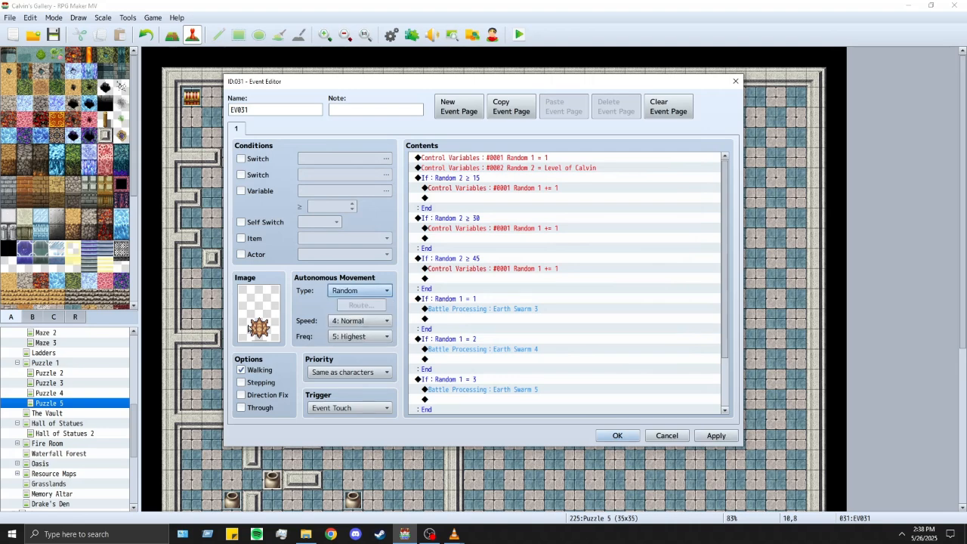
click(362, 291)
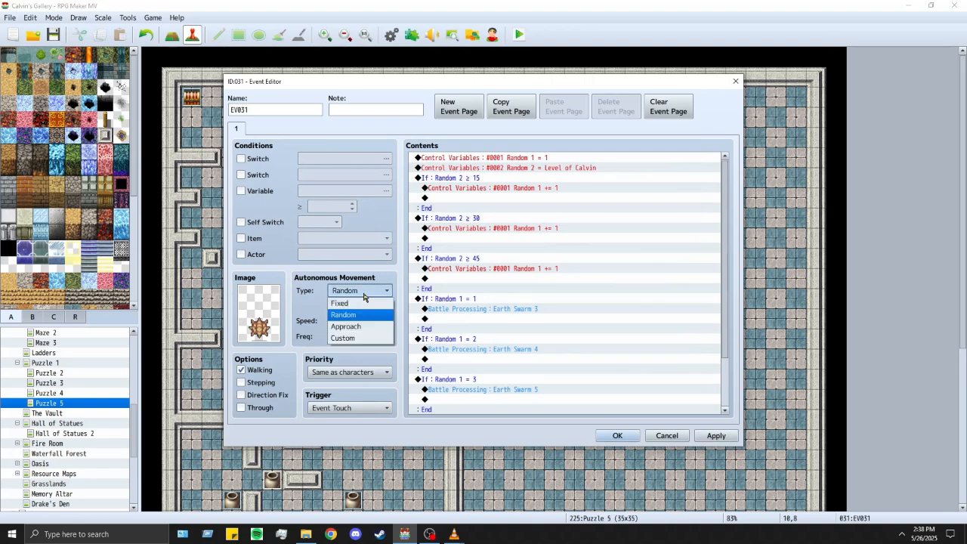
click(349, 338)
click(355, 306)
scroll(336, 239, up, 2)
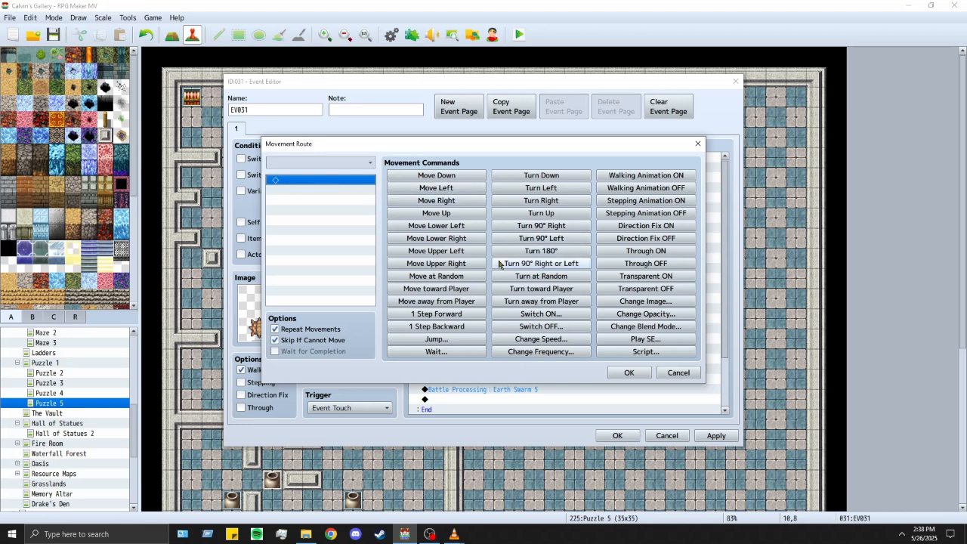
Step: Give EV031 a route of two Move at Random commands and one Move toward Player, entered twice, and save the event
click(434, 276)
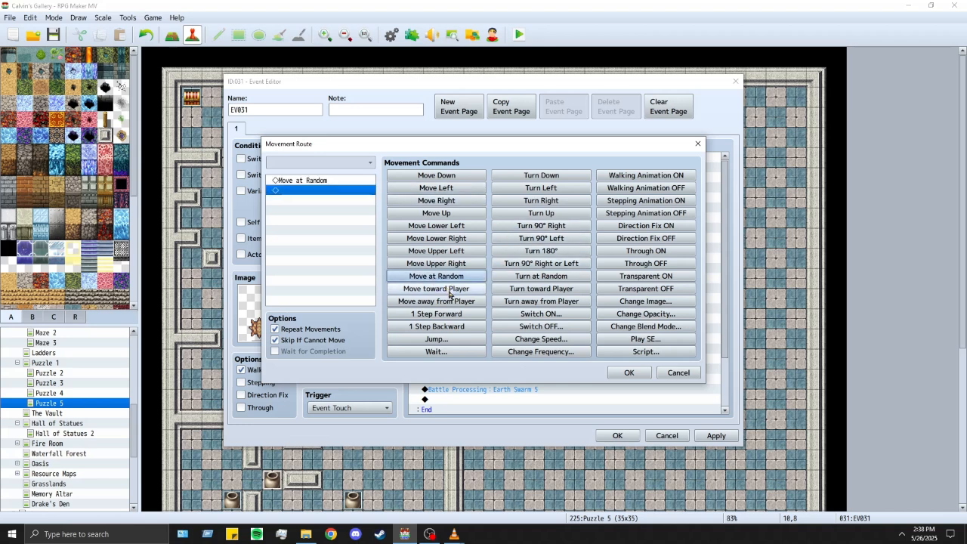
click(456, 277)
click(460, 291)
click(441, 278)
click(441, 277)
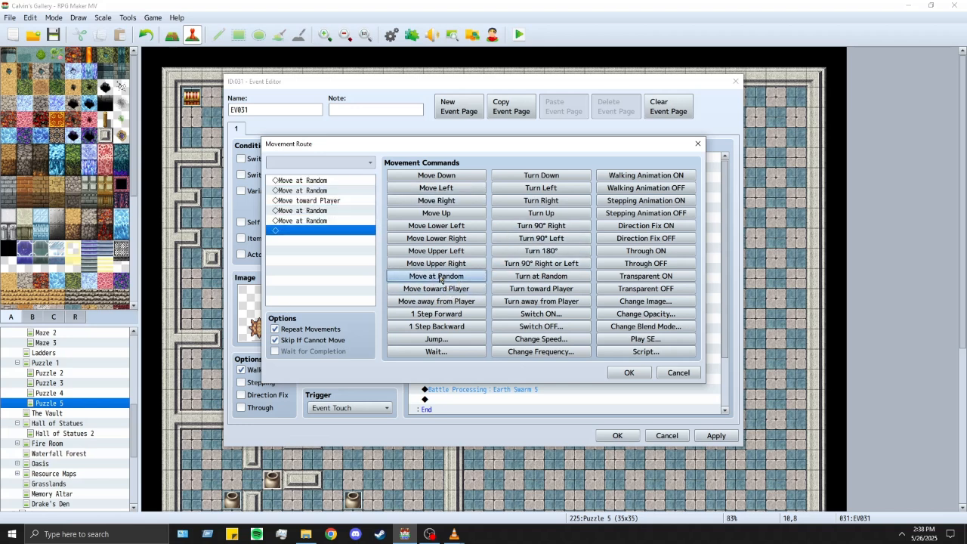
click(438, 289)
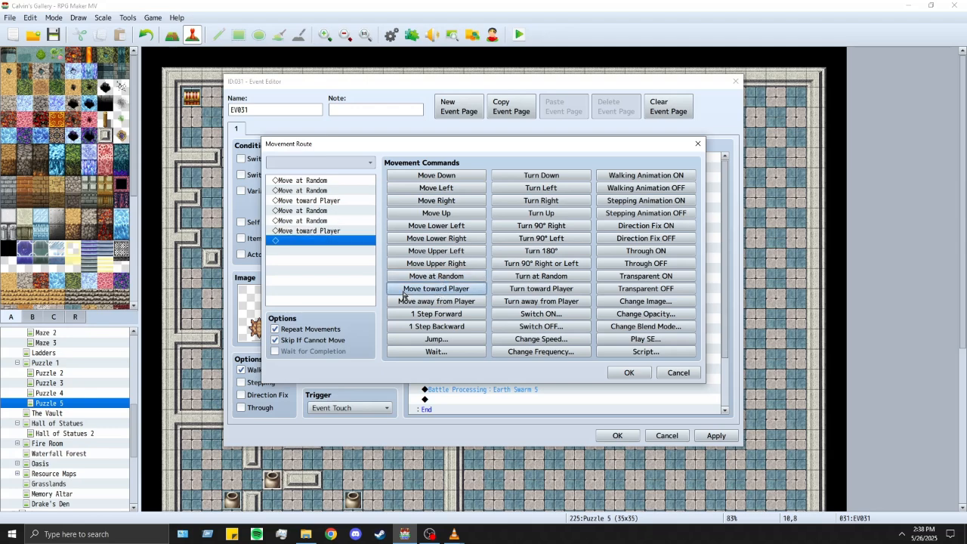
click(320, 202)
click(327, 231)
click(332, 244)
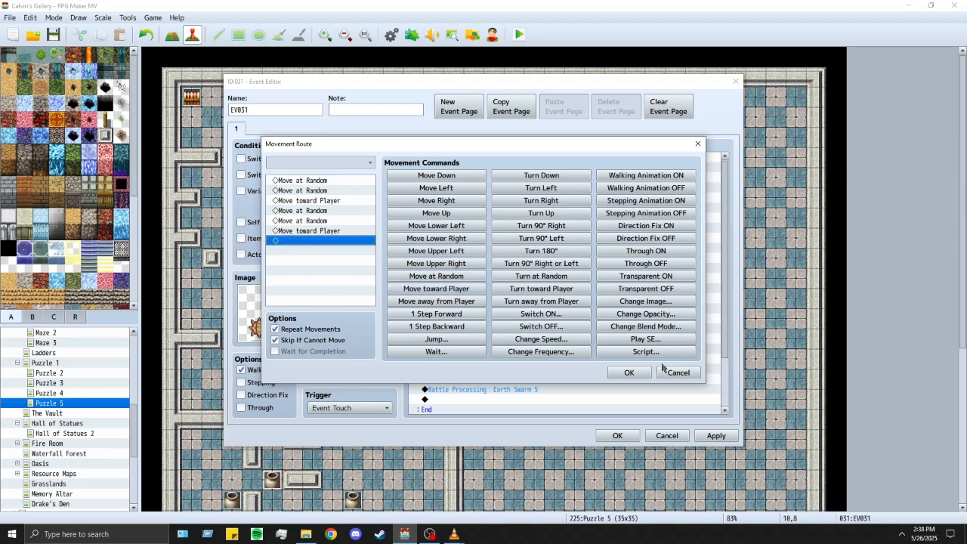
click(627, 373)
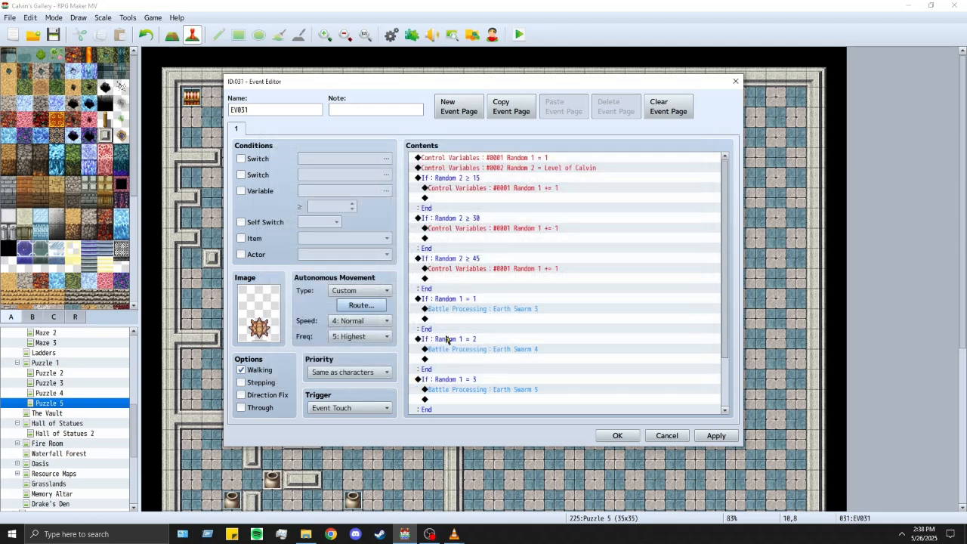
click(617, 436)
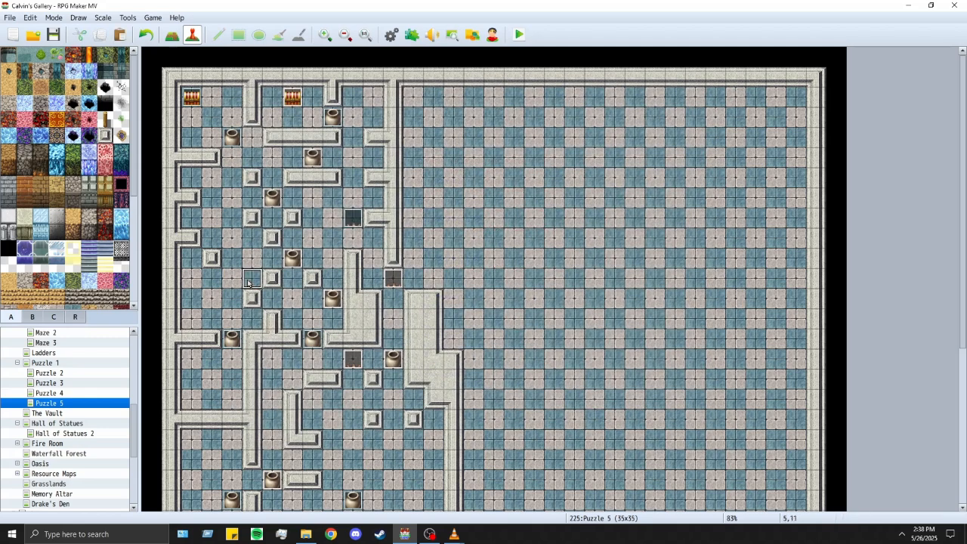
Step: Move the pot in the southwest enemy room one tile west, and the chest below that room one tile south
scroll(535, 387, down, 5)
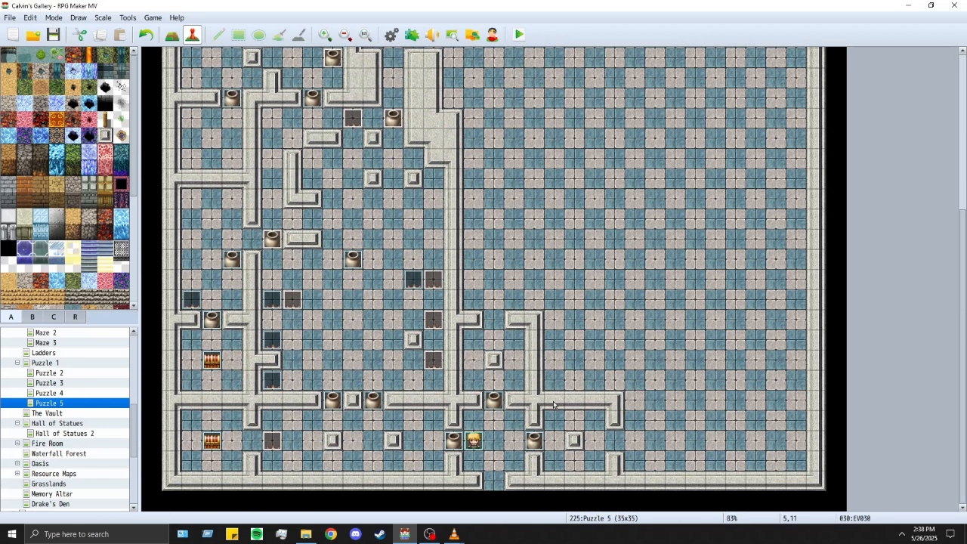
scroll(211, 226, up, 1)
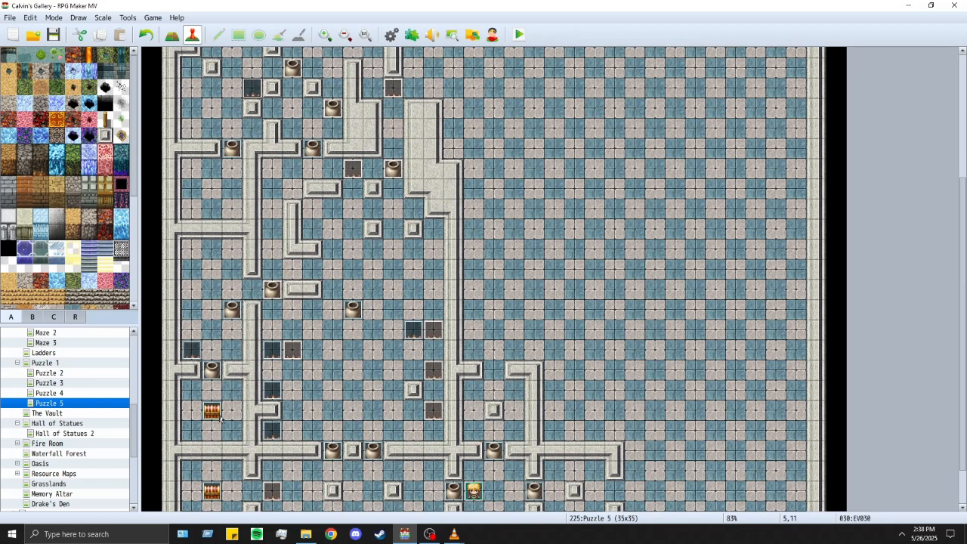
click(172, 35)
scroll(209, 65, up, 2)
click(192, 35)
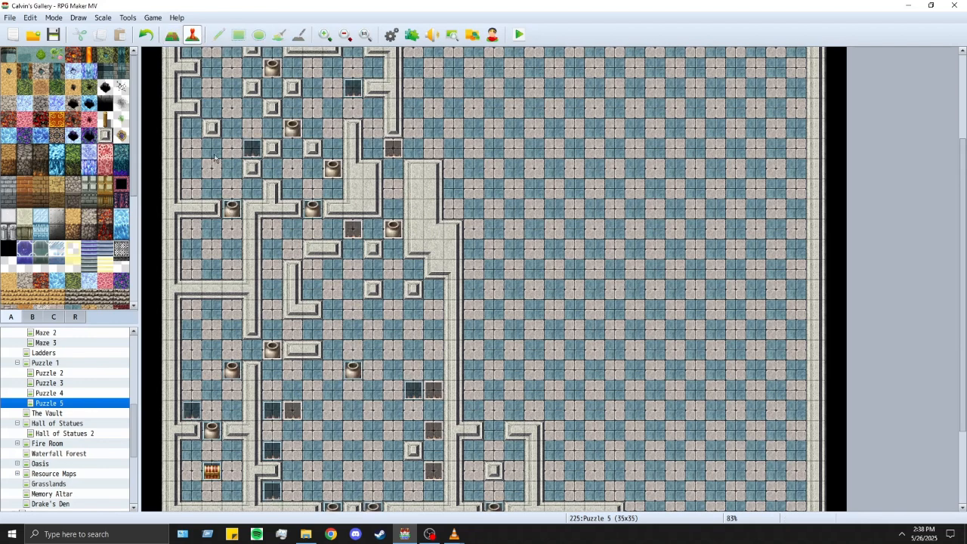
scroll(234, 238, up, 4)
scroll(235, 238, down, 5)
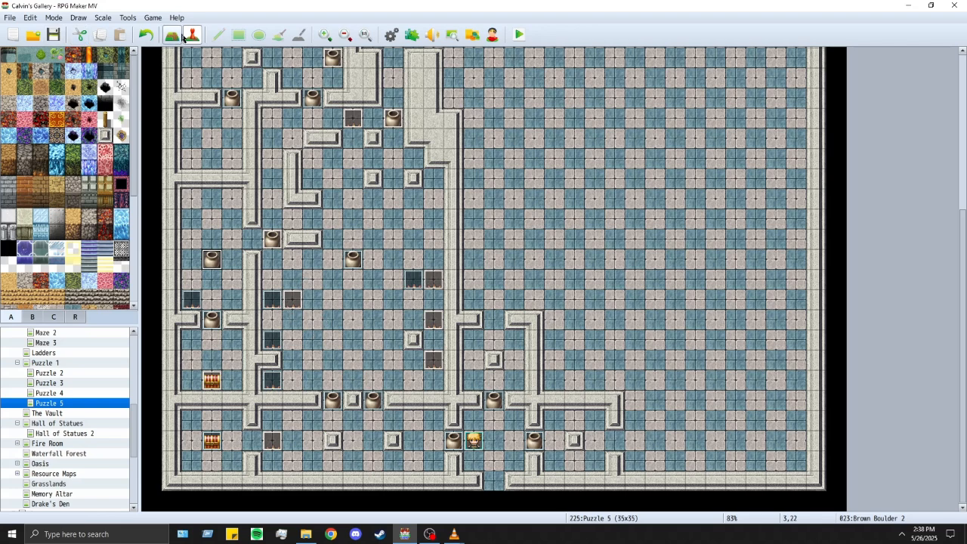
Step: Check the custom movement route of EV020, the spiked enemy in the southwest room
double_click(189, 300)
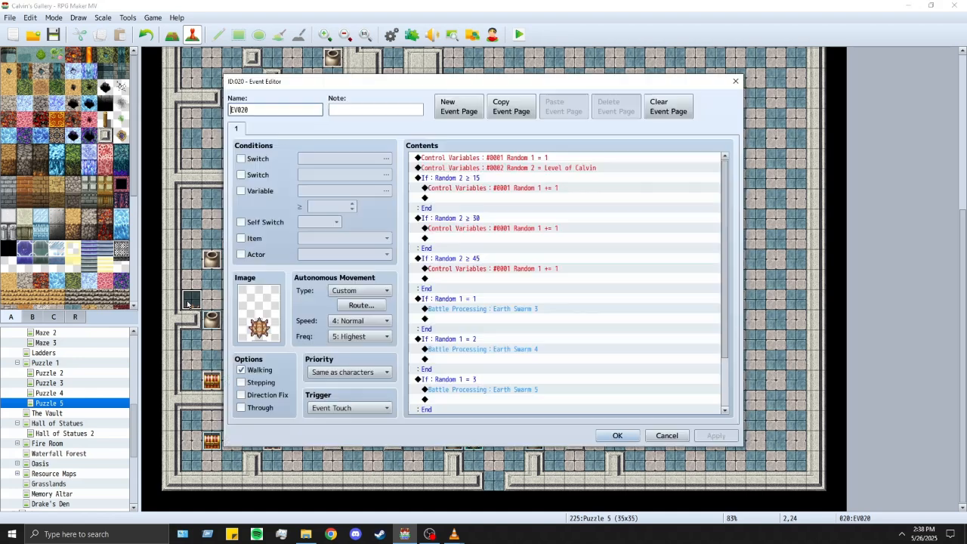
click(356, 305)
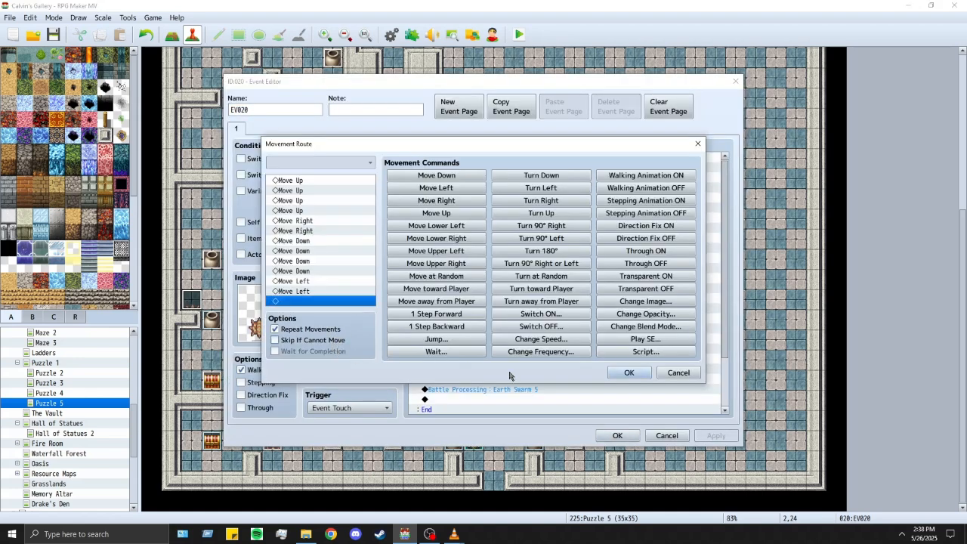
click(629, 372)
click(616, 435)
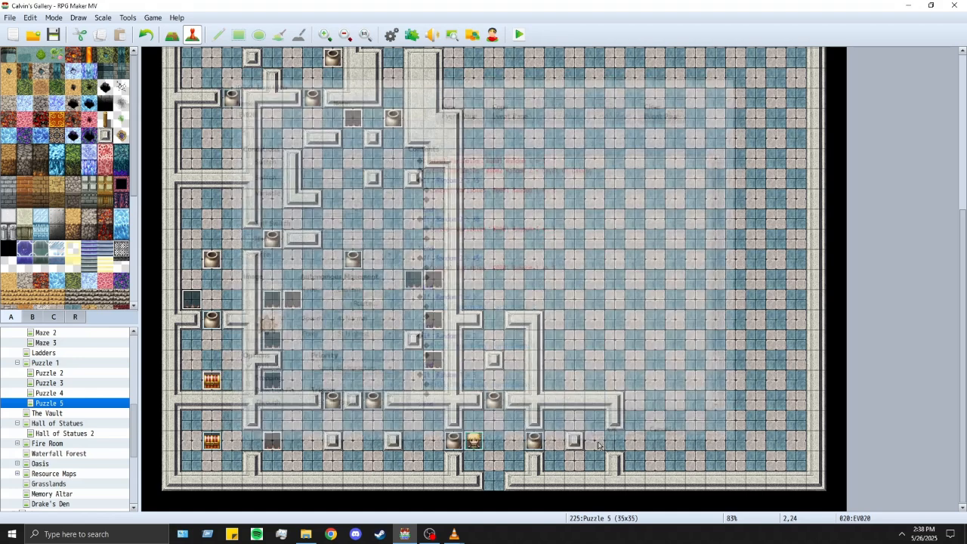
Step: Check the custom movement route of enemy EV030 beside the northwest stone blocks
scroll(350, 369, down, 1)
scroll(349, 369, up, 3)
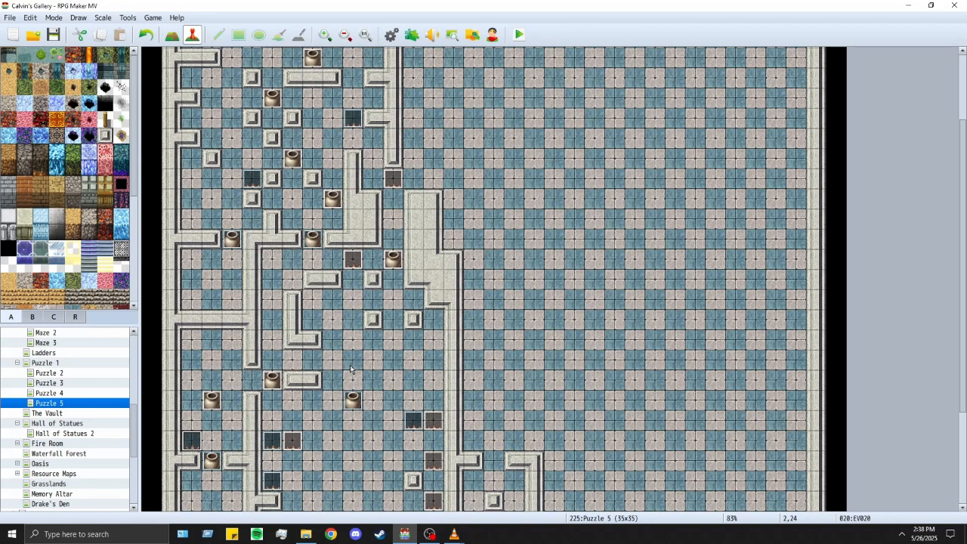
scroll(349, 368, up, 3)
scroll(350, 369, up, 2)
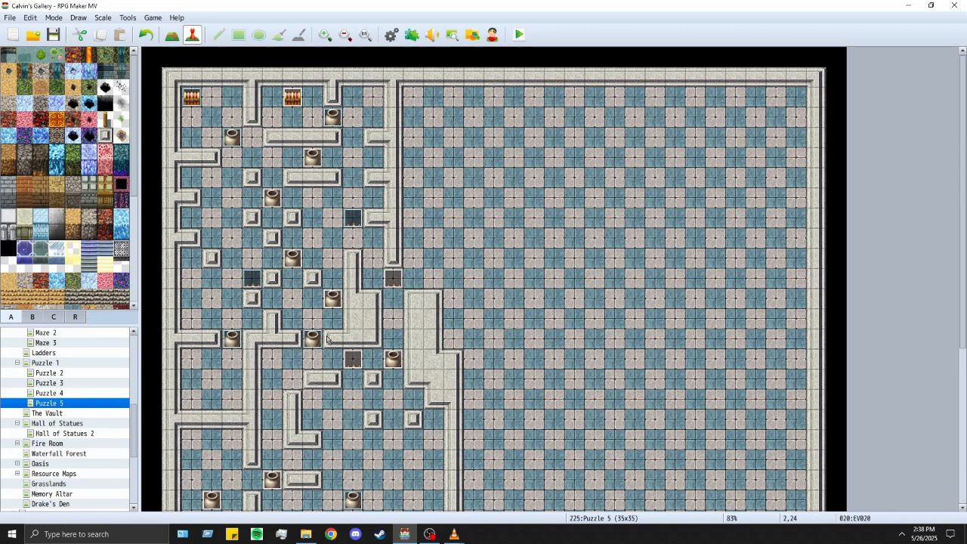
double_click(257, 283)
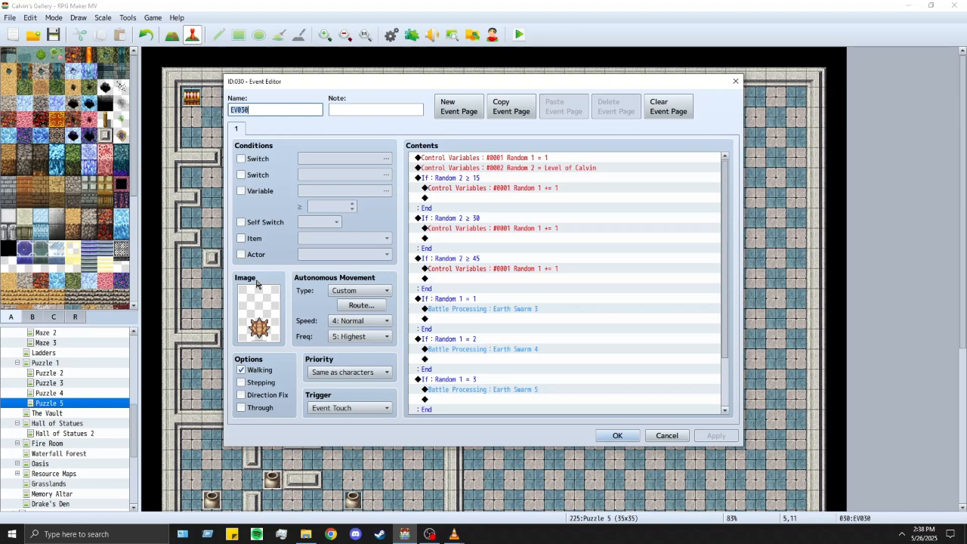
click(358, 306)
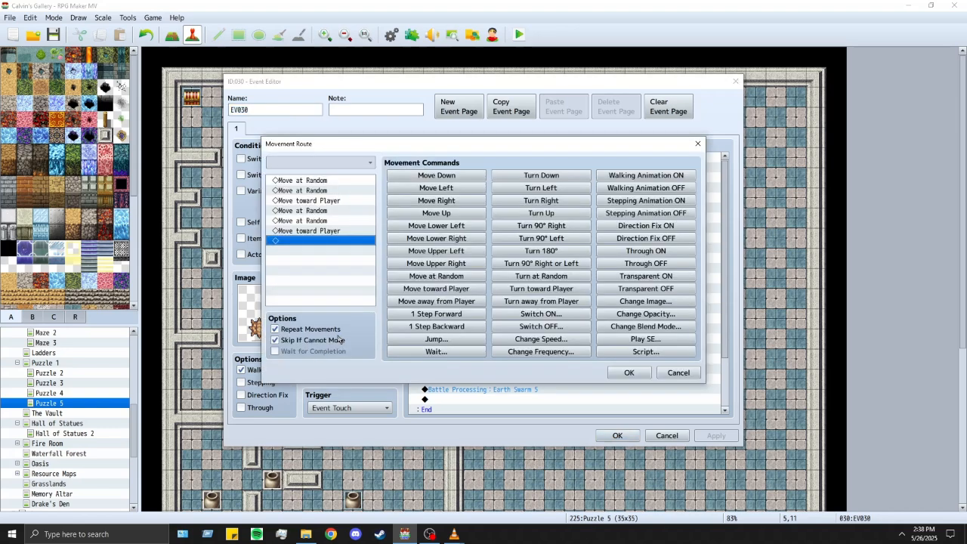
click(629, 372)
click(617, 435)
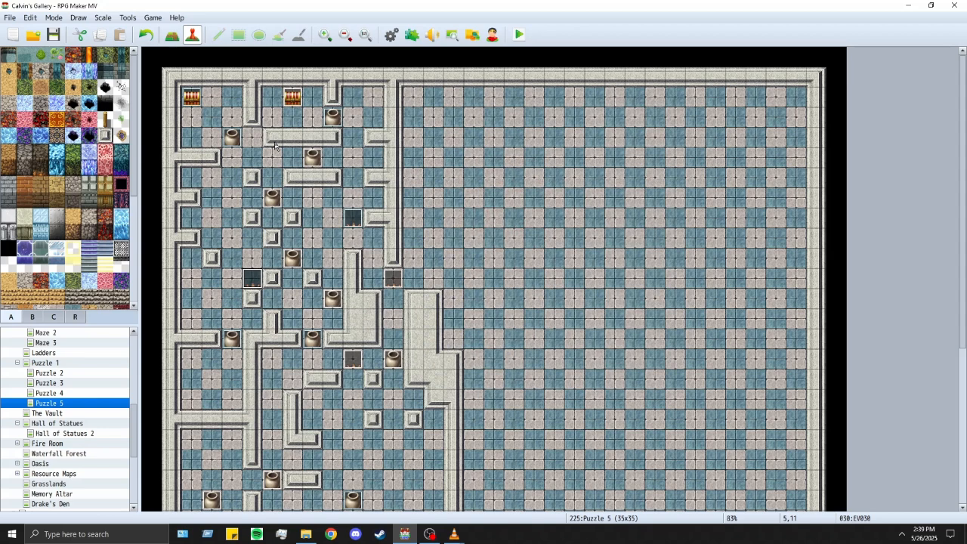
Step: Look over the Puzzle 5 map's layout and switch from event editing to map tile editing
scroll(353, 196, down, 10)
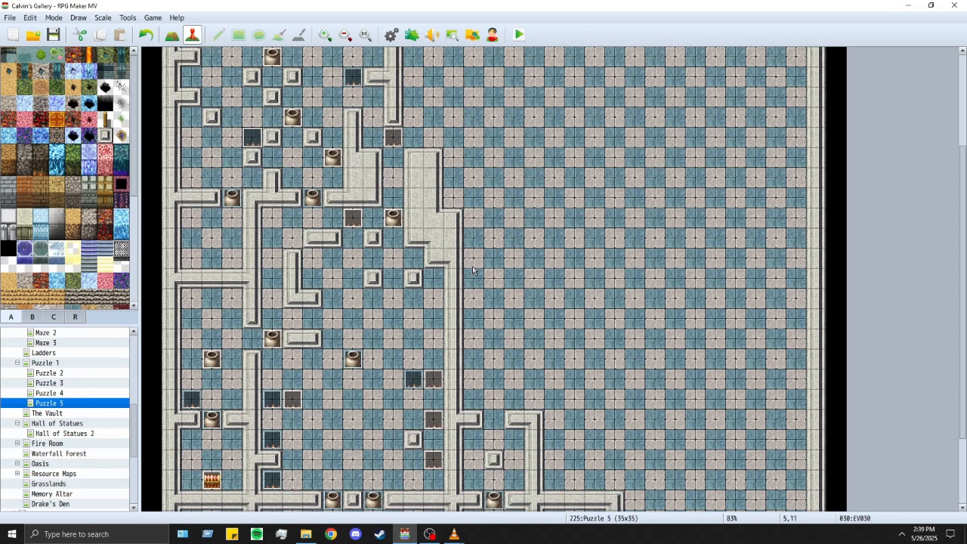
scroll(510, 329, up, 10)
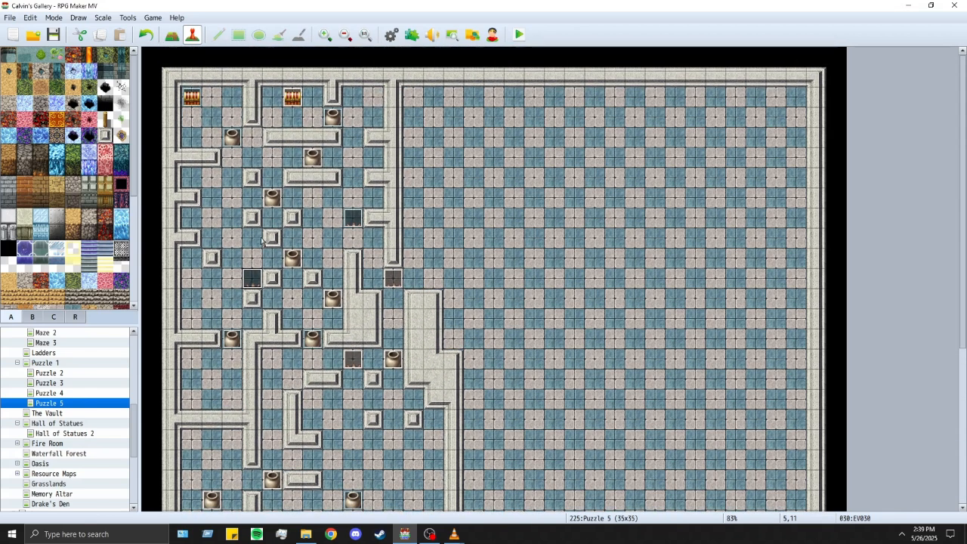
click(172, 42)
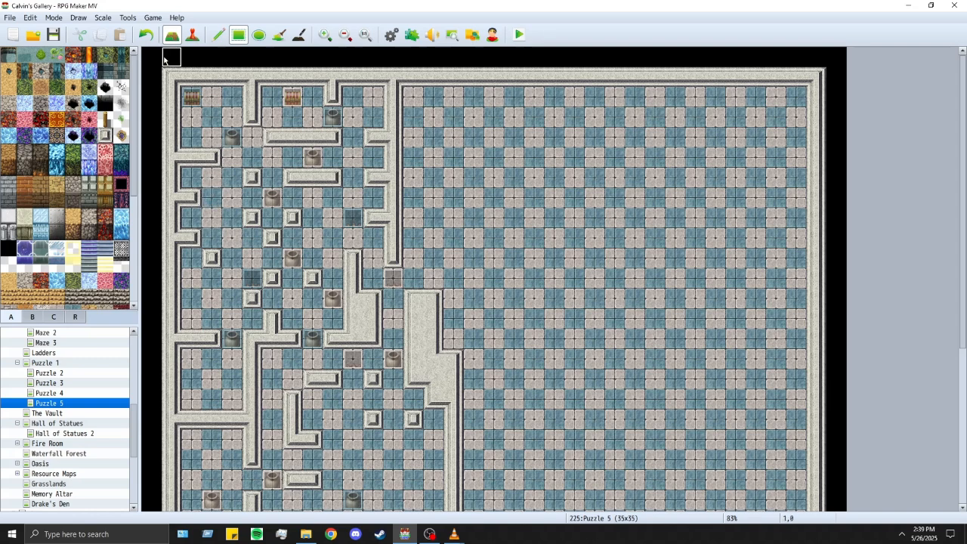
Step: Examine the empty eastern half of the Puzzle 5 map and the walls bordering it
scroll(468, 343, down, 6)
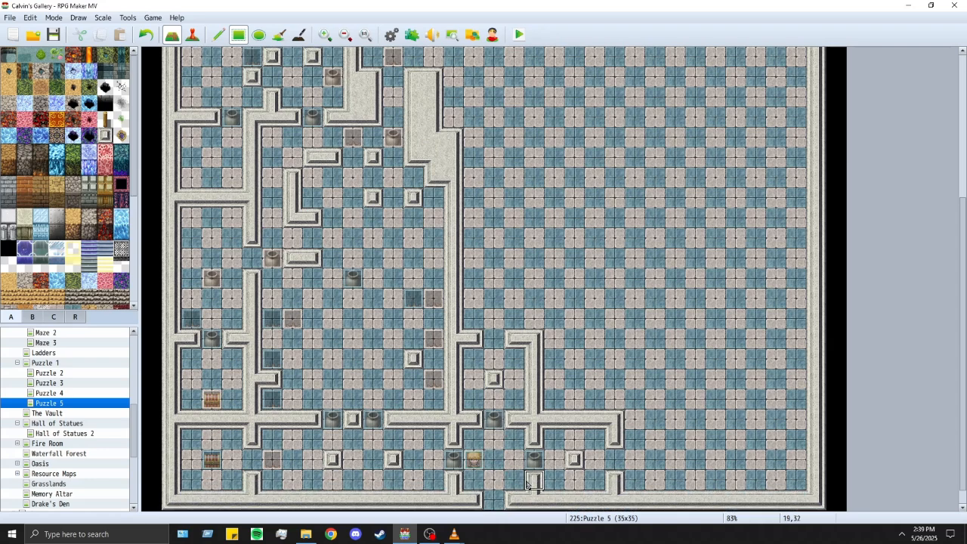
scroll(533, 483, up, 2)
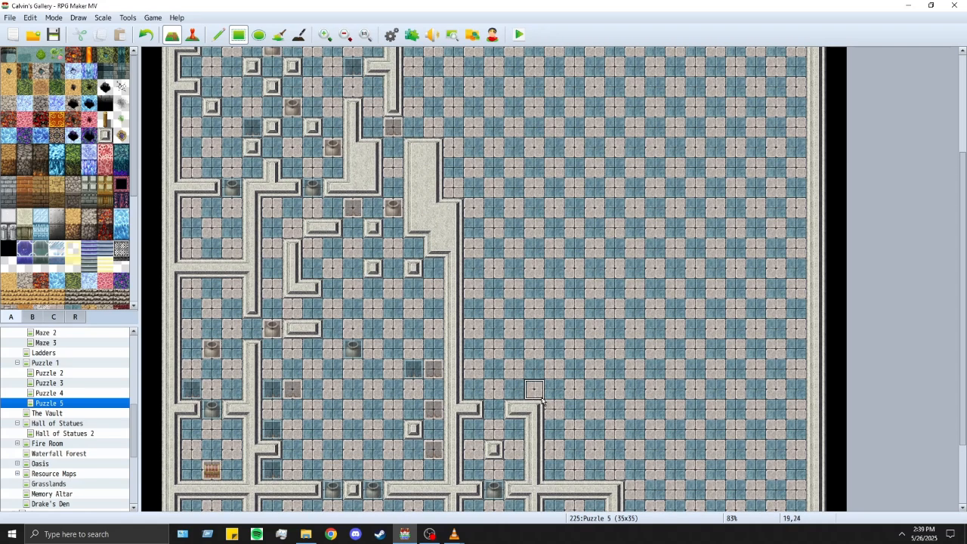
scroll(534, 391, down, 3)
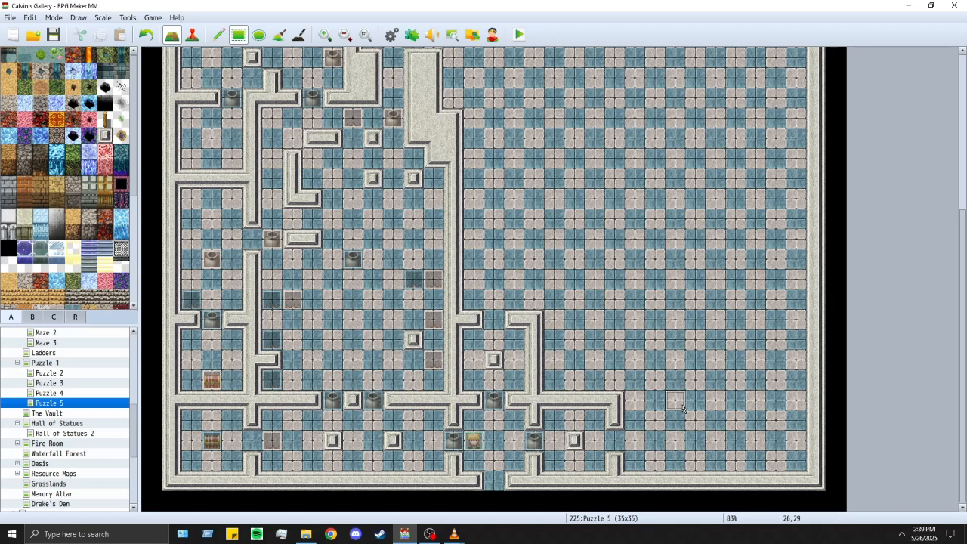
scroll(682, 408, up, 5)
scroll(651, 269, down, 1)
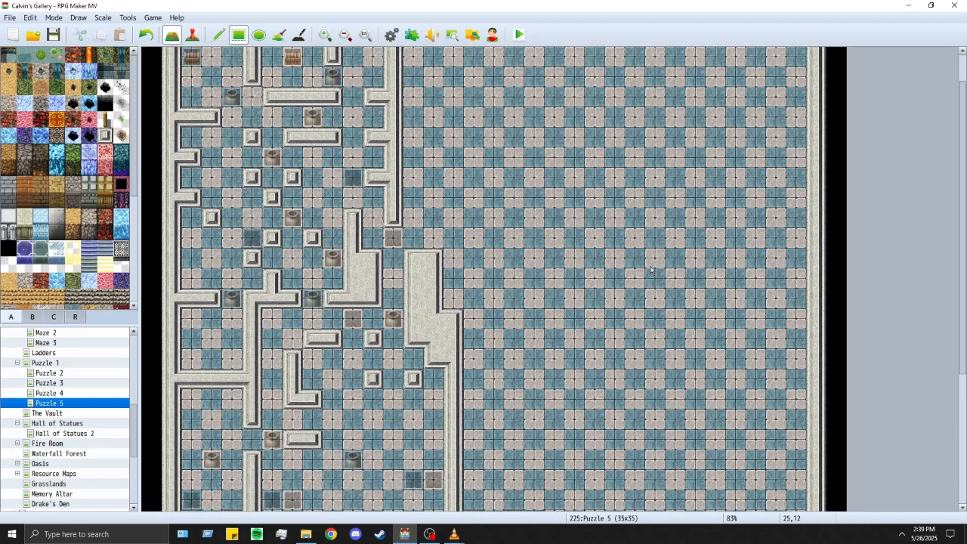
scroll(651, 270, down, 5)
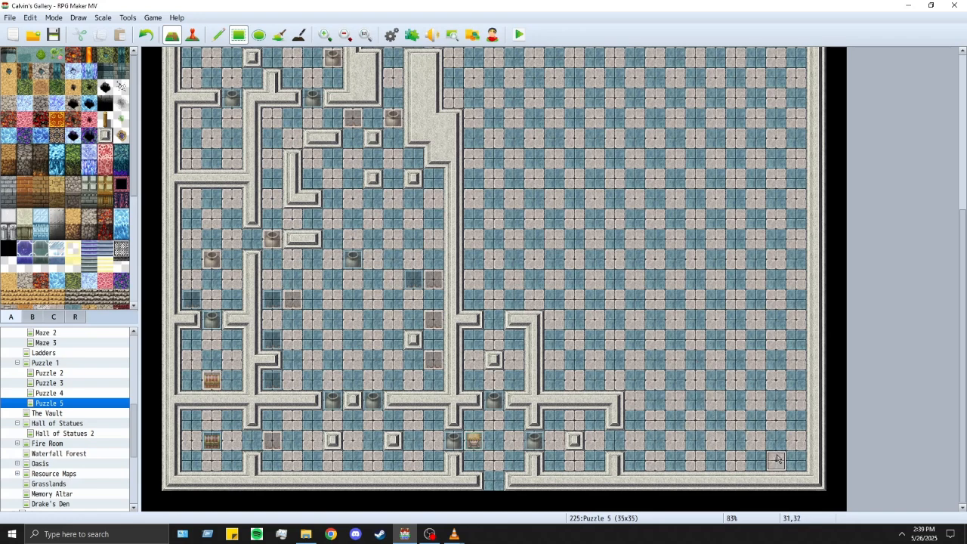
scroll(776, 459, up, 5)
scroll(638, 418, down, 1)
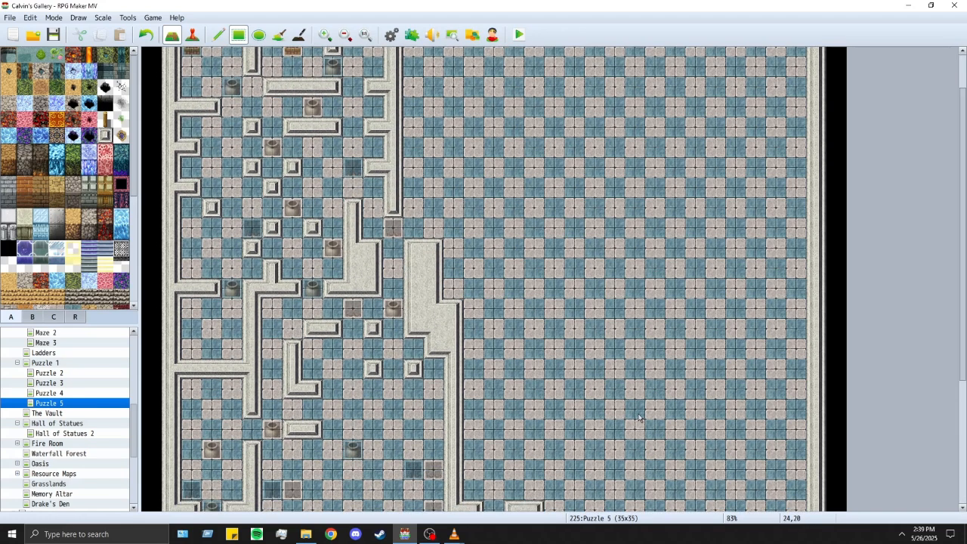
scroll(640, 419, down, 5)
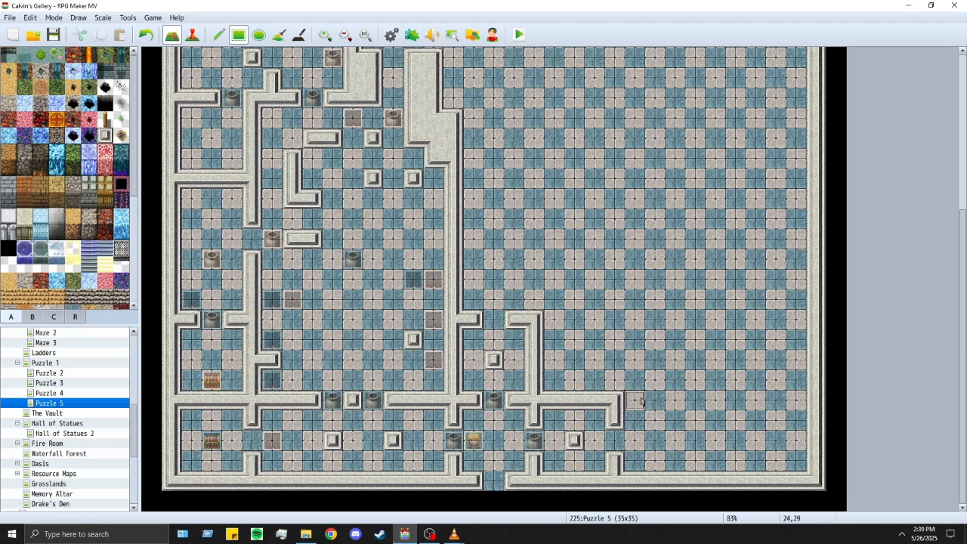
scroll(641, 401, up, 5)
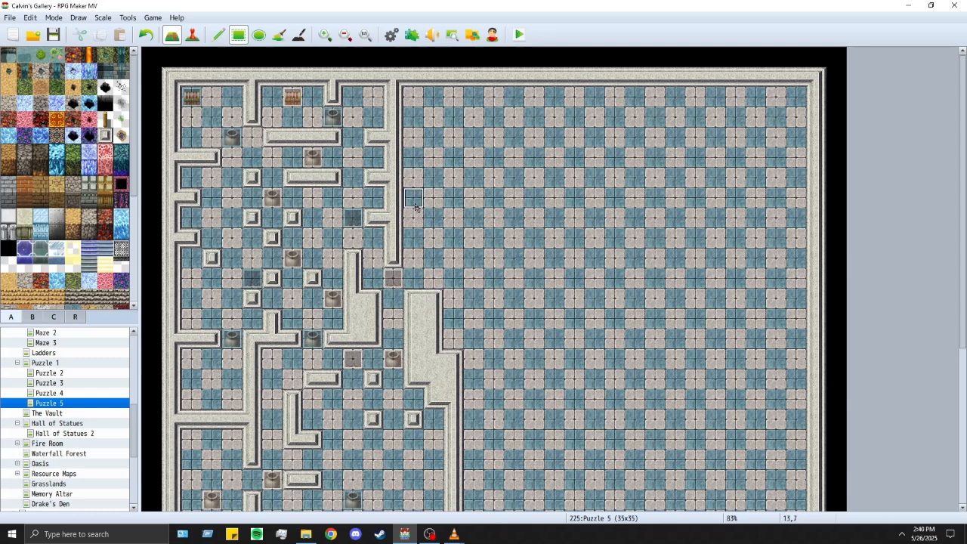
Step: Draw two horizontal walls across the eastern area at rows 7 and 12, each with a one-tile gap near the outer east wall
drag(415, 207, 777, 206)
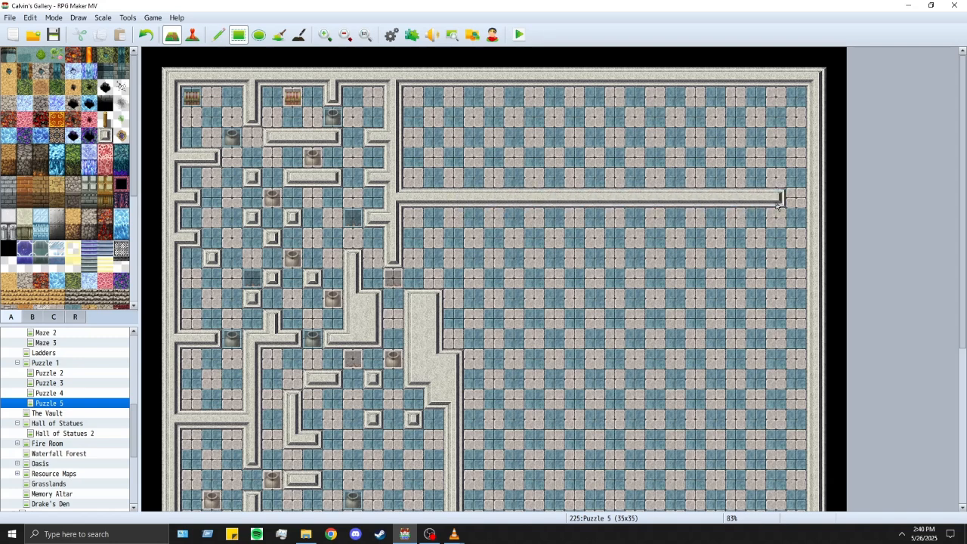
right_click(792, 198)
click(773, 195)
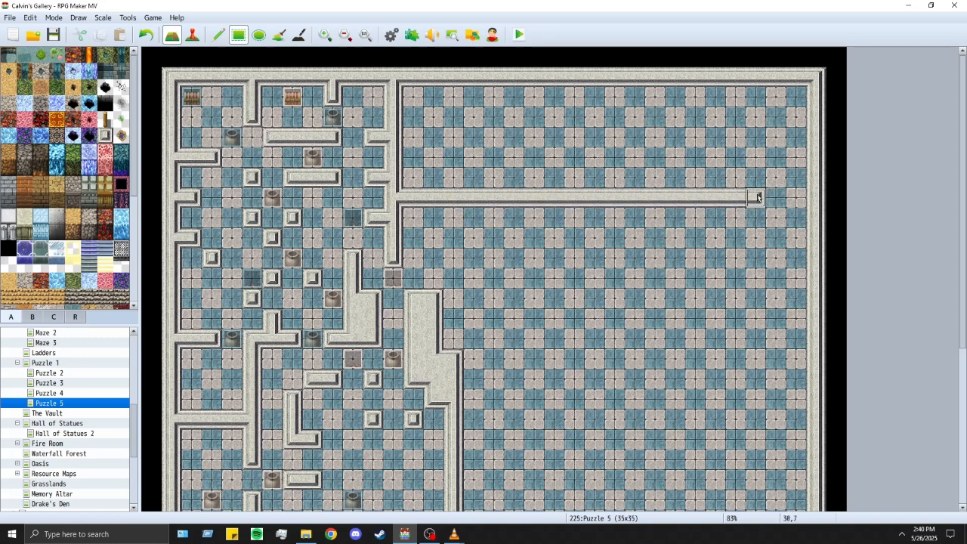
click(796, 198)
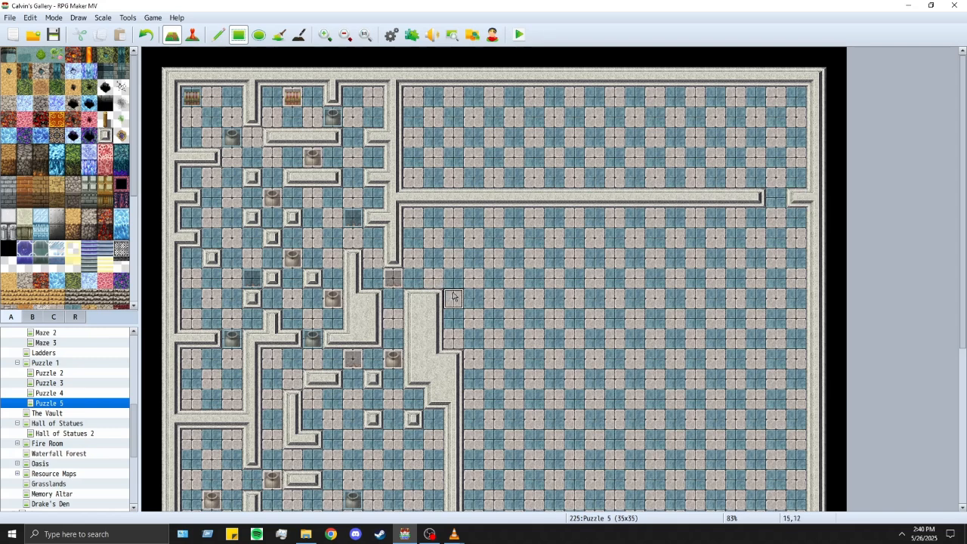
drag(454, 296, 763, 296)
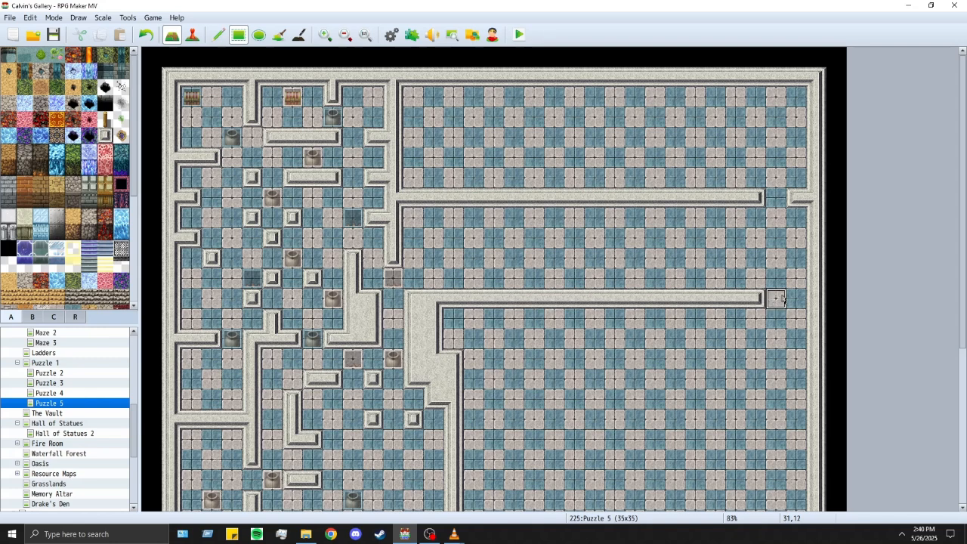
click(756, 301)
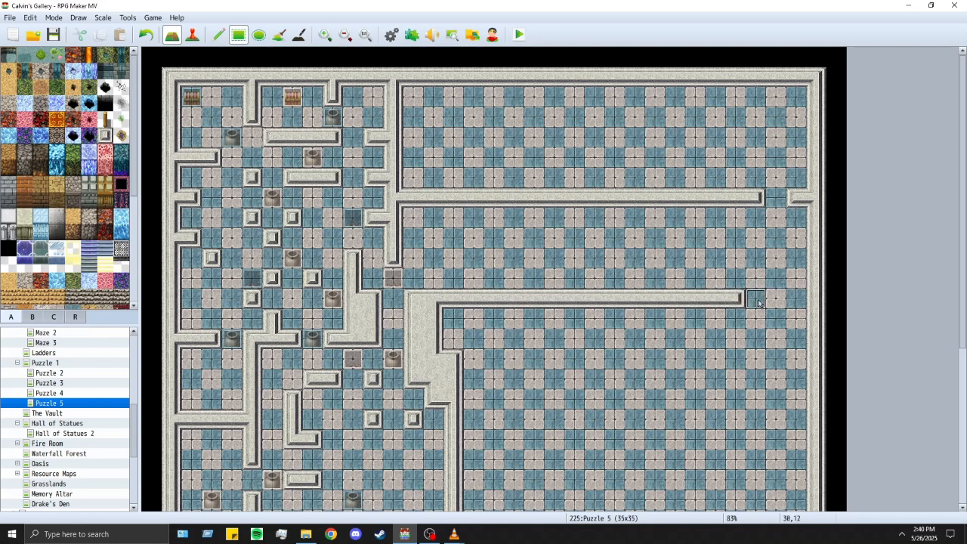
drag(776, 299, 797, 299)
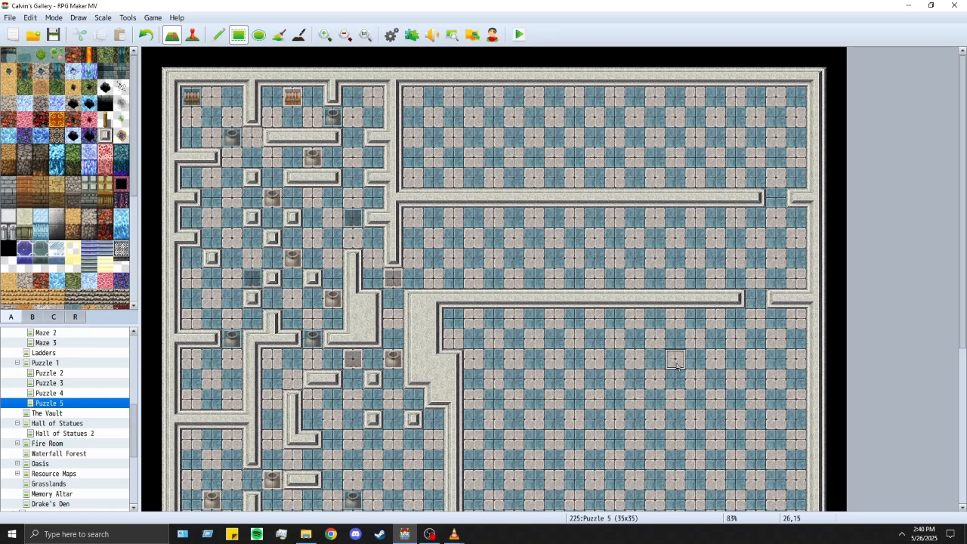
Step: Switch to event editing and paste the copied spiked enemy at tile 13,8, just below the row 7 wall
click(193, 34)
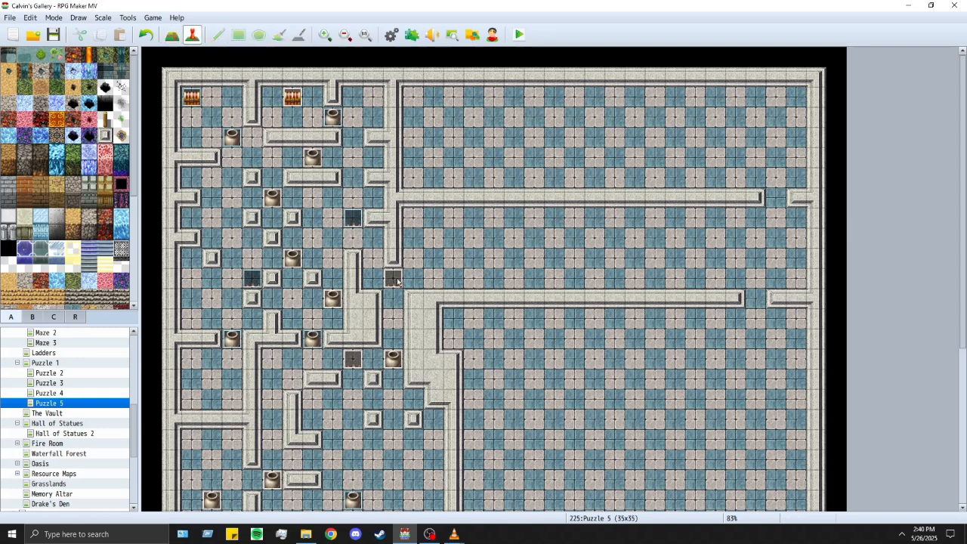
scroll(354, 230, down, 3)
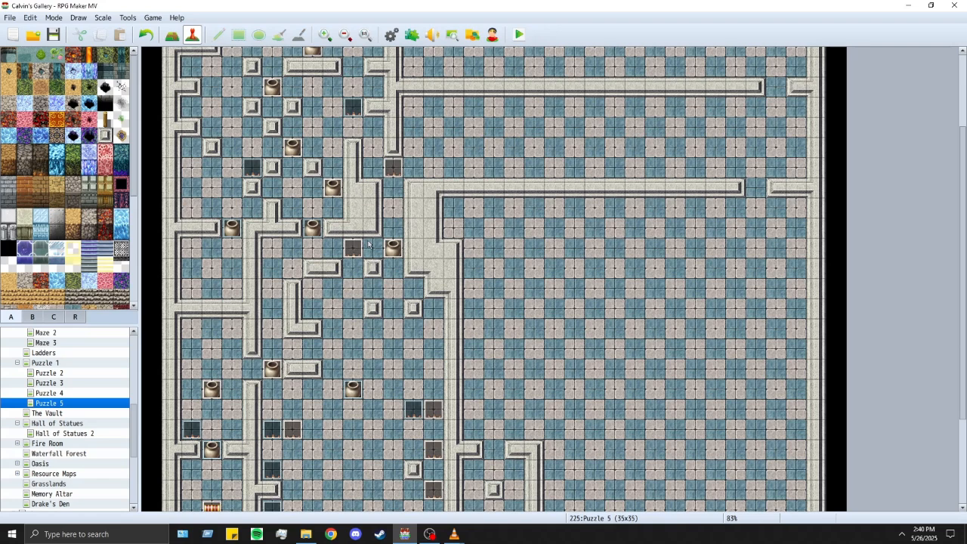
scroll(499, 389, up, 2)
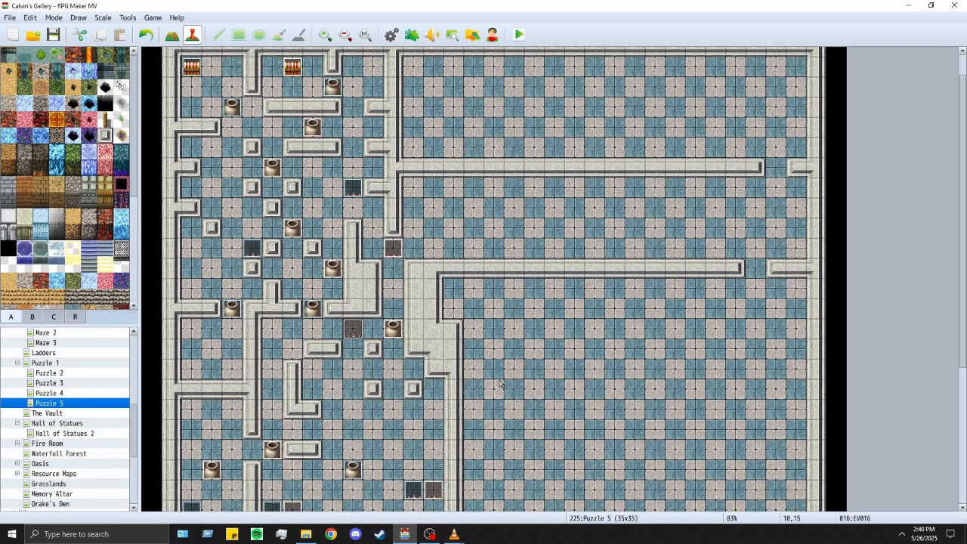
click(417, 191)
key(ctrl+v)
Step: Check the custom movement route of the pasted enemy at tile 13,8
double_click(420, 194)
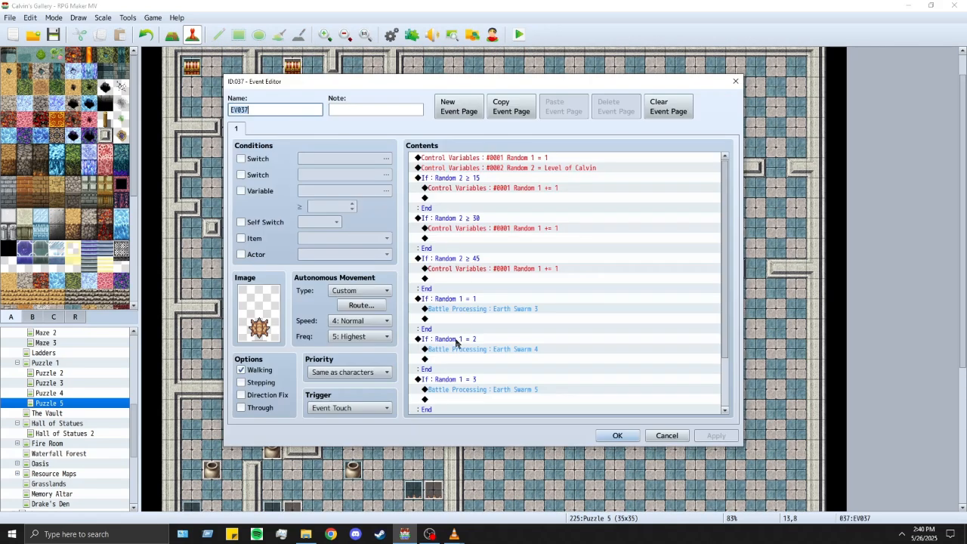
click(369, 304)
scroll(323, 192, up, 5)
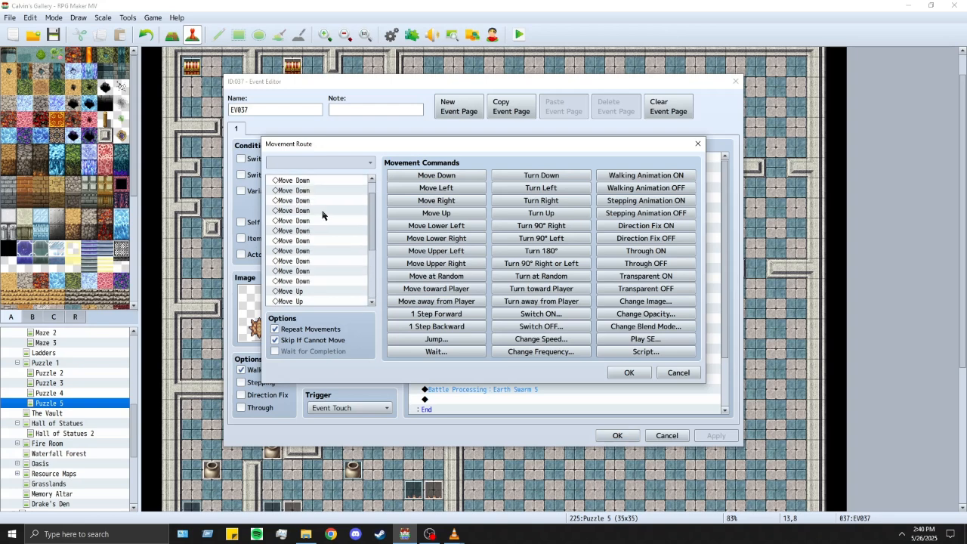
scroll(322, 215, down, 5)
click(625, 373)
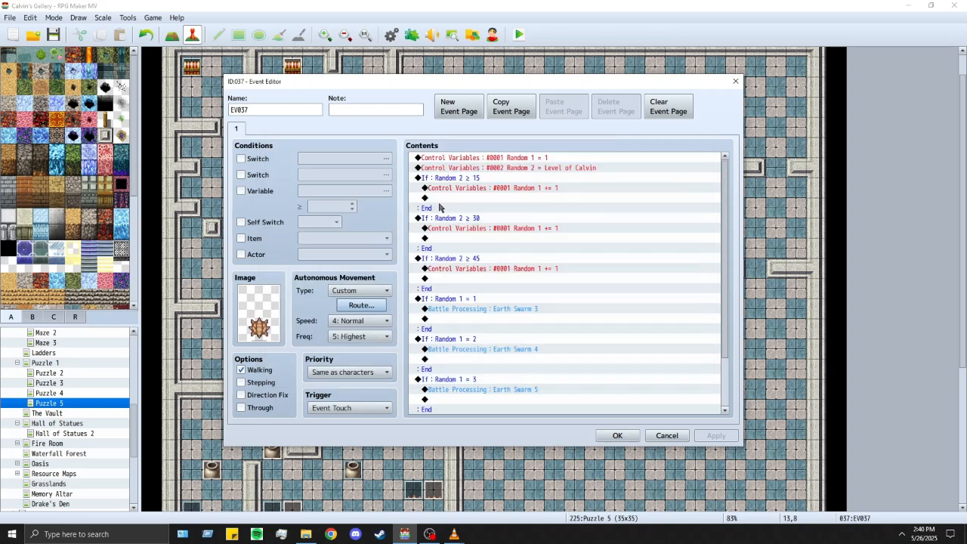
click(615, 435)
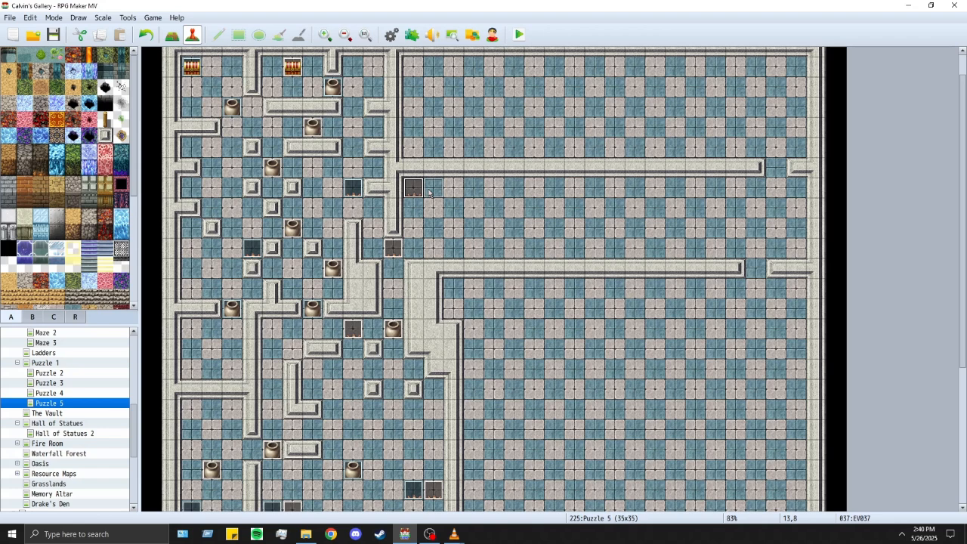
Step: Move the pasted enemy one tile east to 14,8, then paste twelve copies alternating between rows 11 and 8, from 15,11 to 26,8
drag(428, 192, 435, 194)
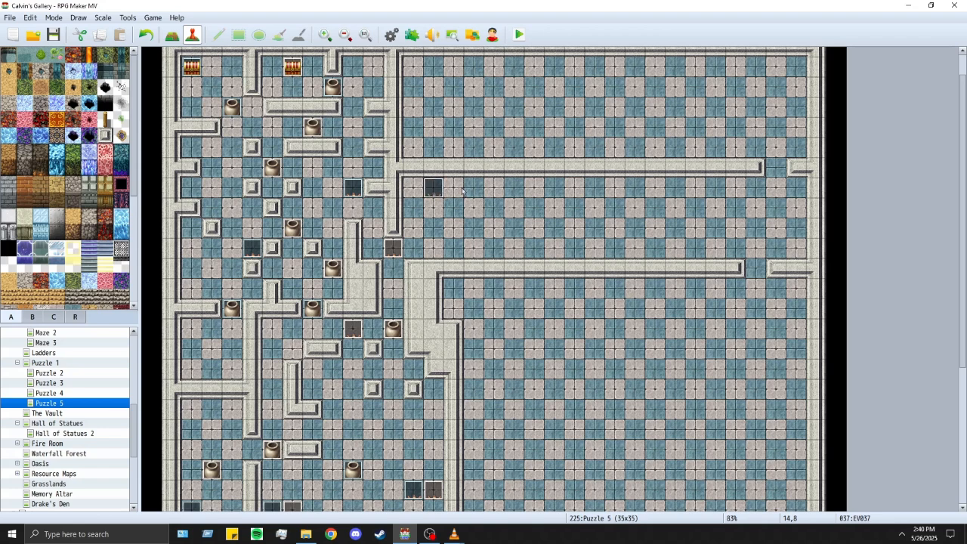
click(462, 188)
click(457, 246)
key(ctrl+v)
click(473, 189)
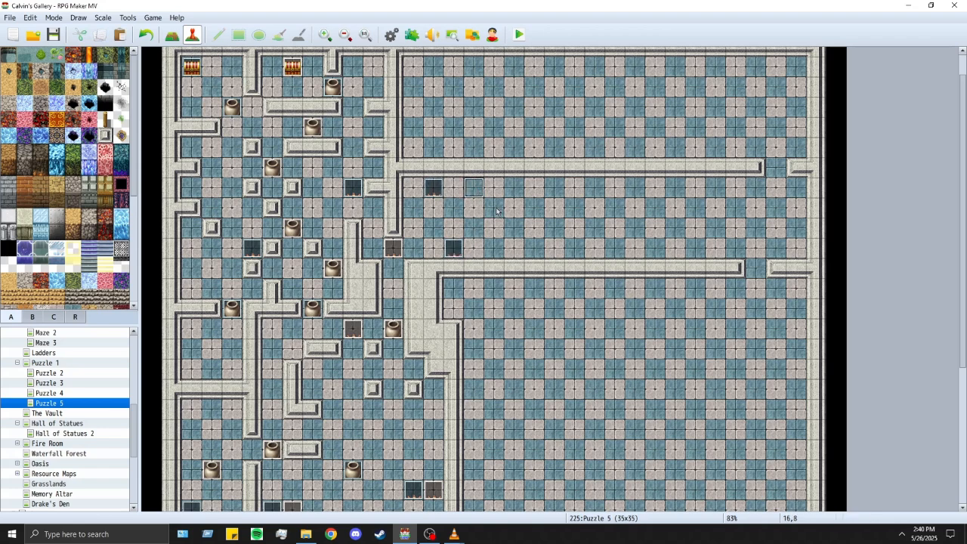
key(ctrl+v)
click(493, 248)
key(ctrl+v)
click(513, 189)
key(ctrl+v)
click(534, 248)
key(ctrl+v)
click(562, 195)
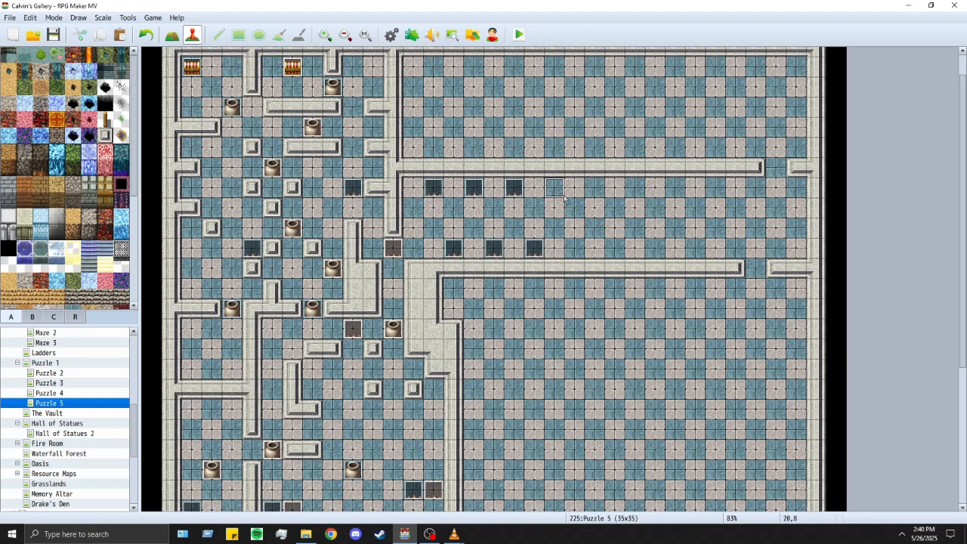
key(ctrl+v)
click(574, 248)
key(ctrl+v)
click(595, 188)
key(ctrl+v)
click(614, 247)
key(ctrl+v)
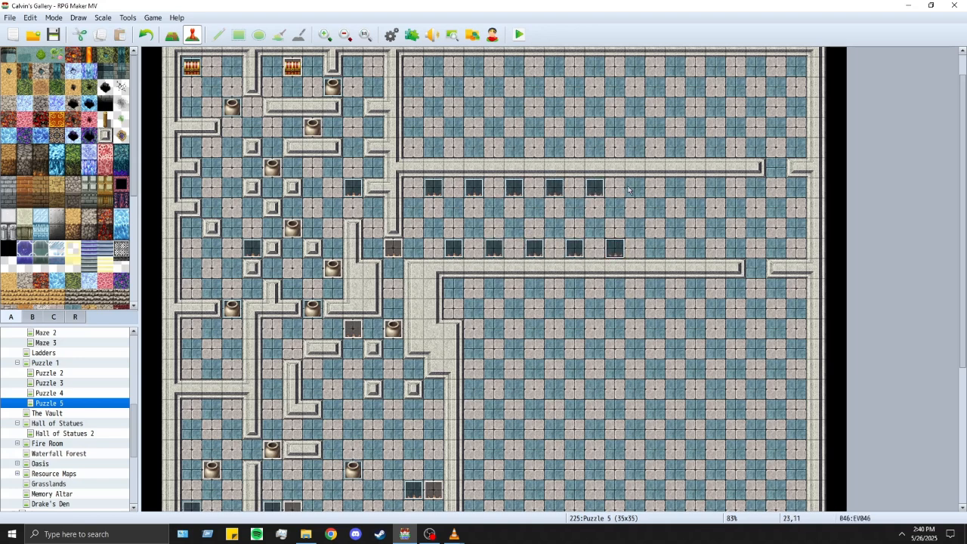
click(632, 189)
key(ctrl+v)
click(655, 247)
key(ctrl+v)
click(674, 189)
key(ctrl+v)
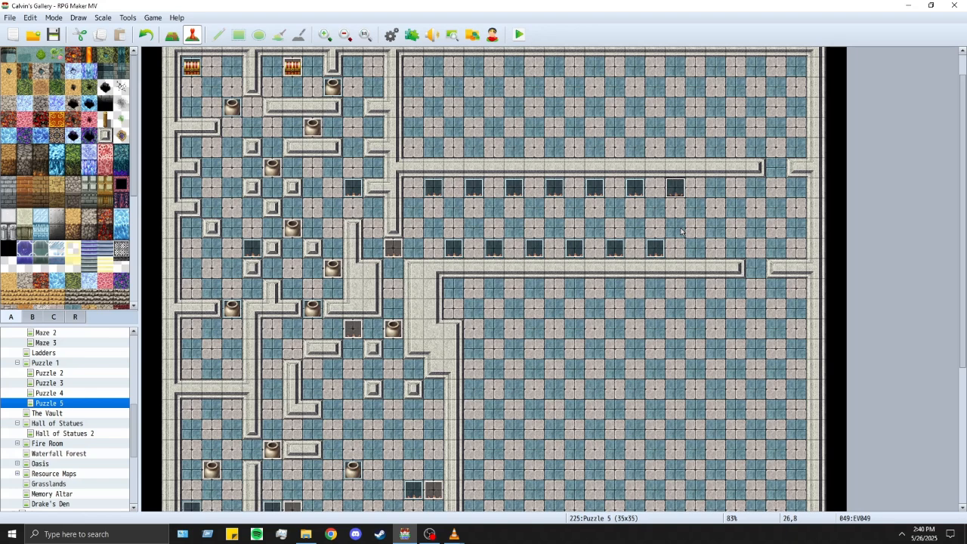
Step: Switch to map tile editing and shift the row 7 wall up to row 5 with its gap at column 31, erasing the old wall
click(173, 35)
drag(405, 167, 761, 173)
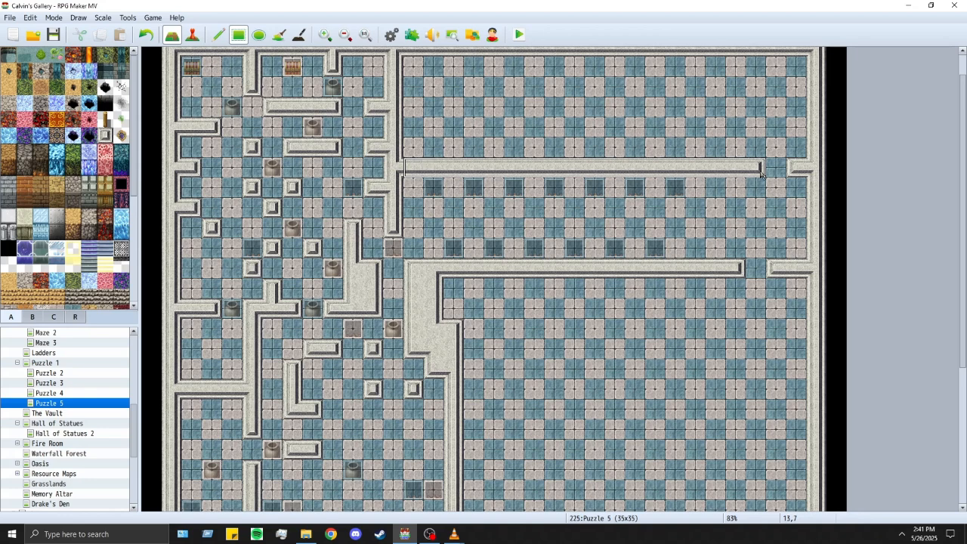
right_drag(761, 170, 790, 170)
click(793, 128)
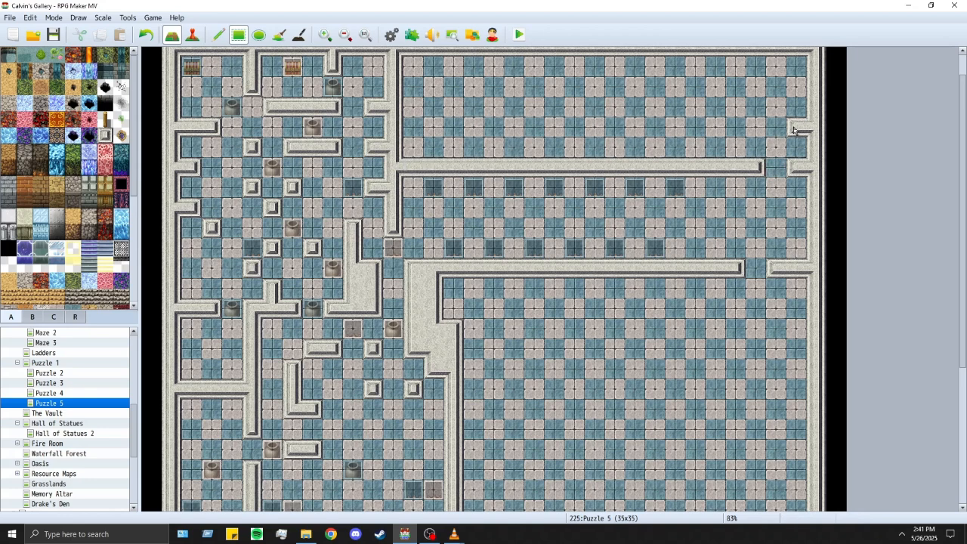
click(218, 35)
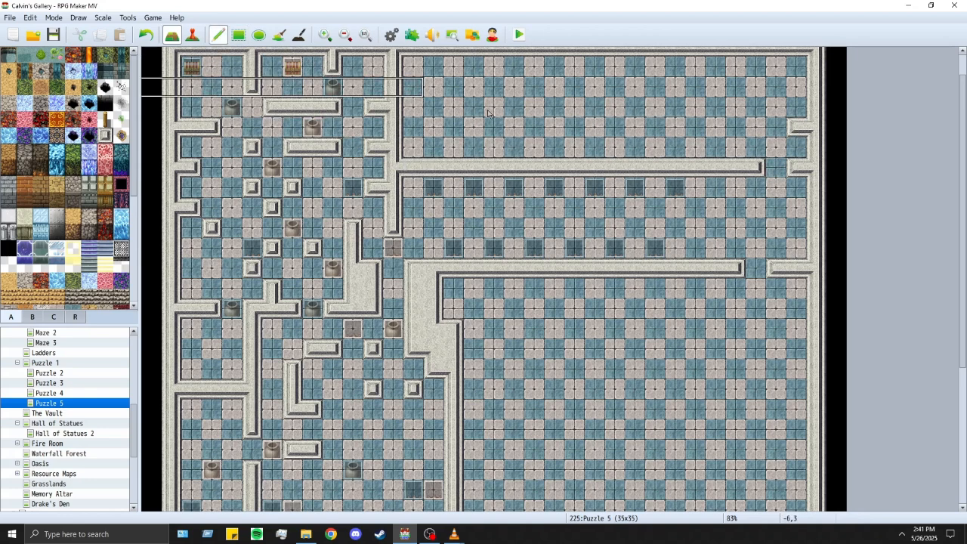
click(788, 129)
mouse_move(792, 147)
right_down()
mouse_move(412, 147)
mouse_move(782, 151)
right_up()
click(759, 168)
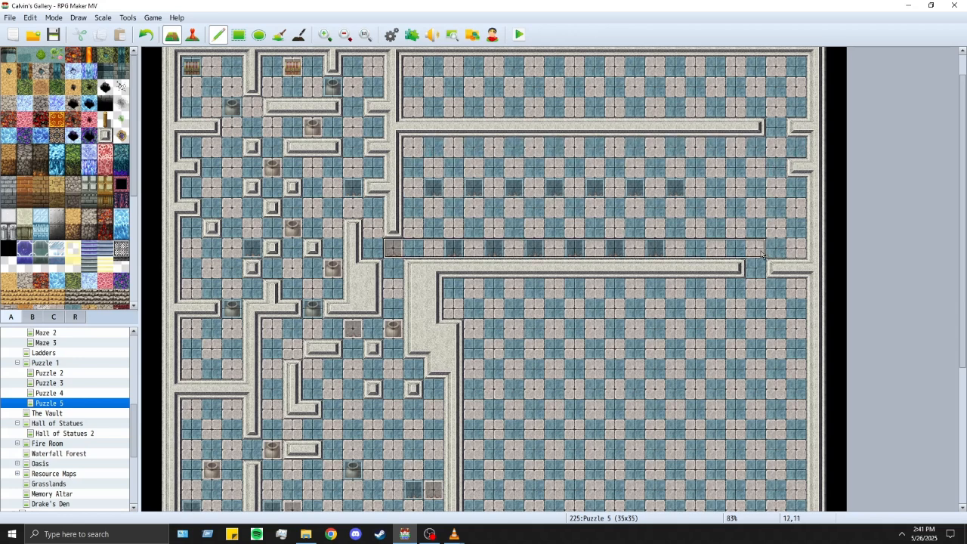
right_click(764, 172)
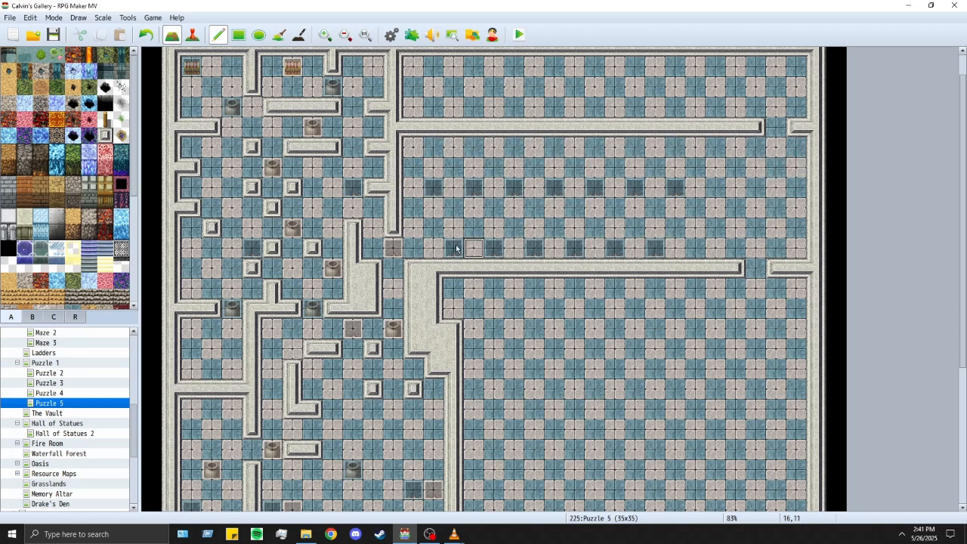
Step: Switch to event editing and move the seven enemies in row 8 two tiles north to row 6
click(192, 35)
drag(432, 188, 432, 148)
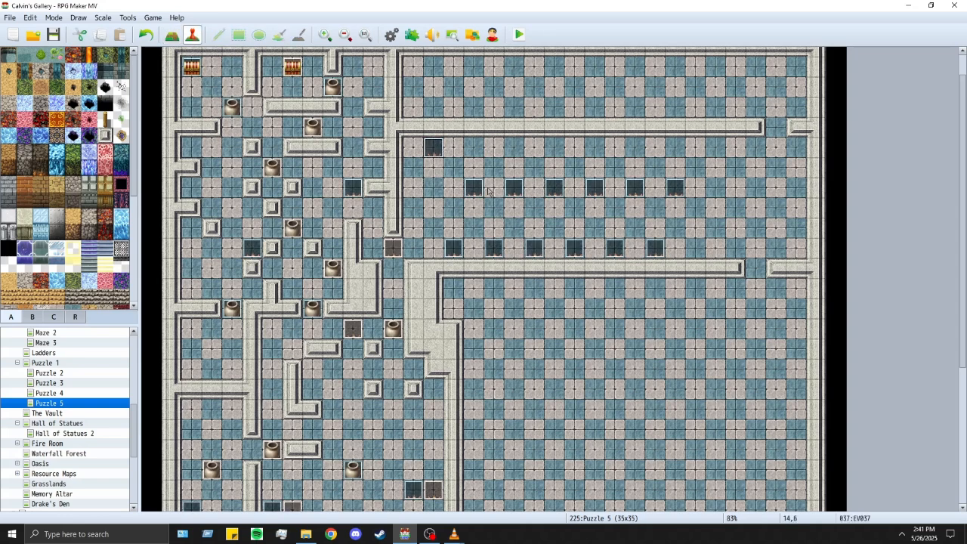
drag(474, 188, 473, 148)
drag(514, 188, 513, 148)
drag(554, 188, 559, 144)
drag(594, 188, 597, 155)
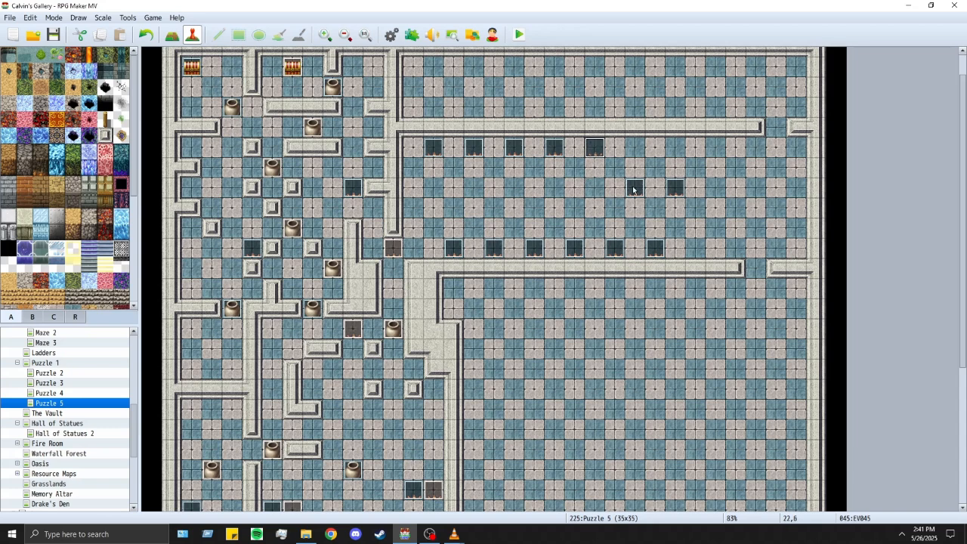
drag(633, 190, 635, 150)
drag(674, 188, 674, 151)
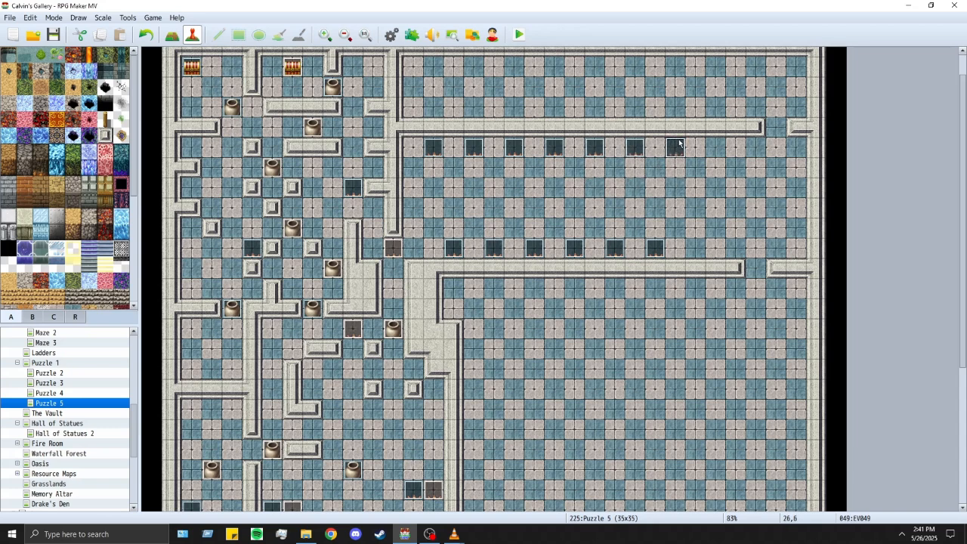
Step: Paste three more copies of the enemy at tiles 27,11, 28,6 and 29,11 to extend the staggered rows
click(695, 244)
key(ctrl+v)
click(715, 151)
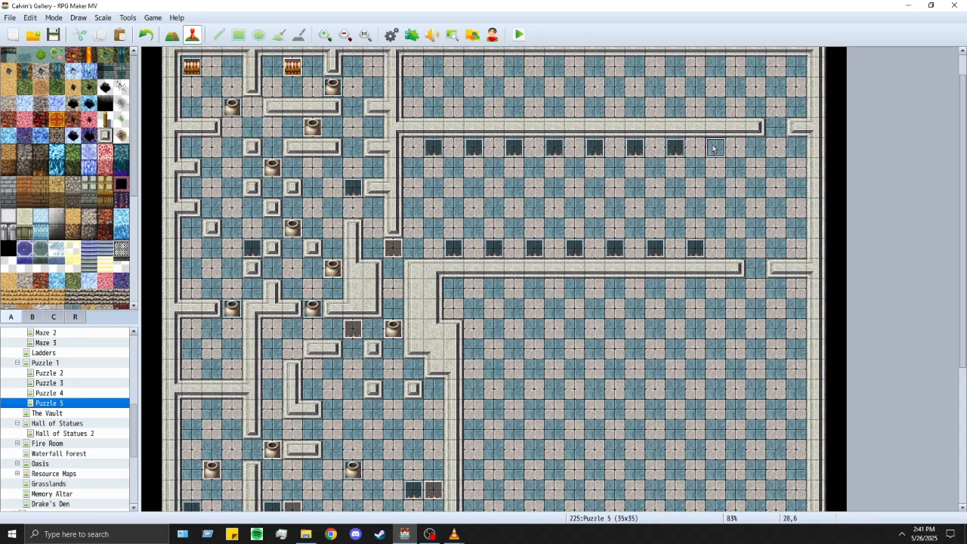
key(ctrl+v)
click(737, 246)
key(ctrl+v)
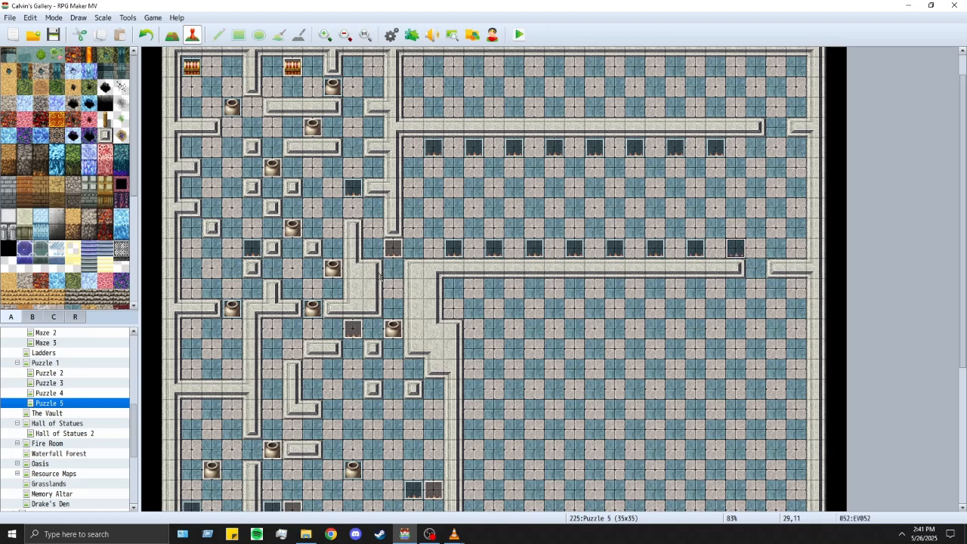
Step: Copy the brown boulder at 9,12 to tiles 14,10, 15,7, 16,9 and 17,8, and save the project
click(336, 269)
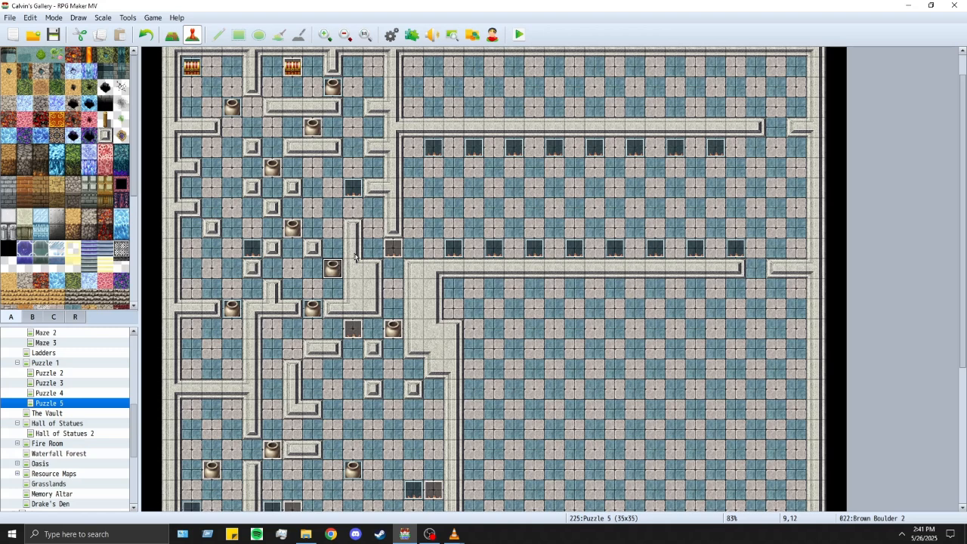
click(438, 171)
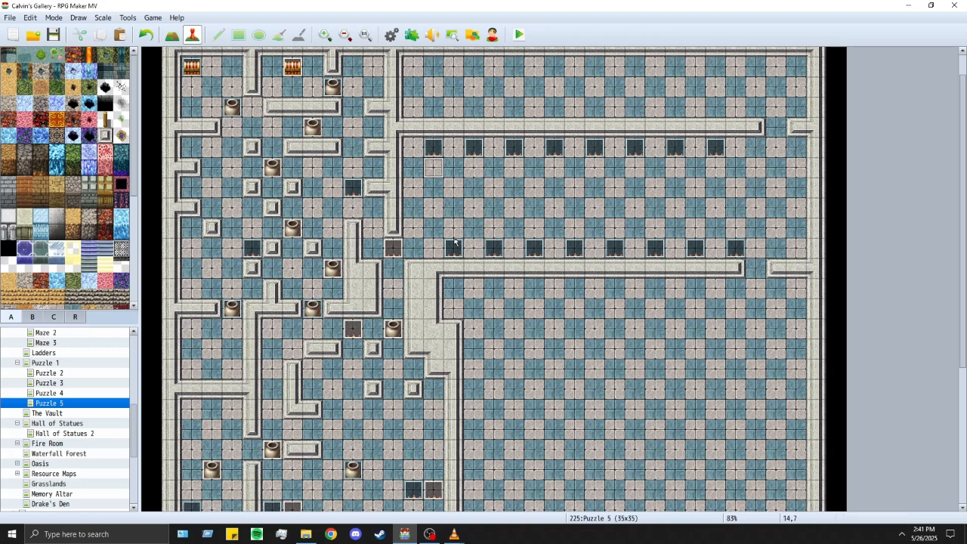
key(ctrl+v)
drag(443, 199, 437, 233)
click(455, 168)
key(ctrl+v)
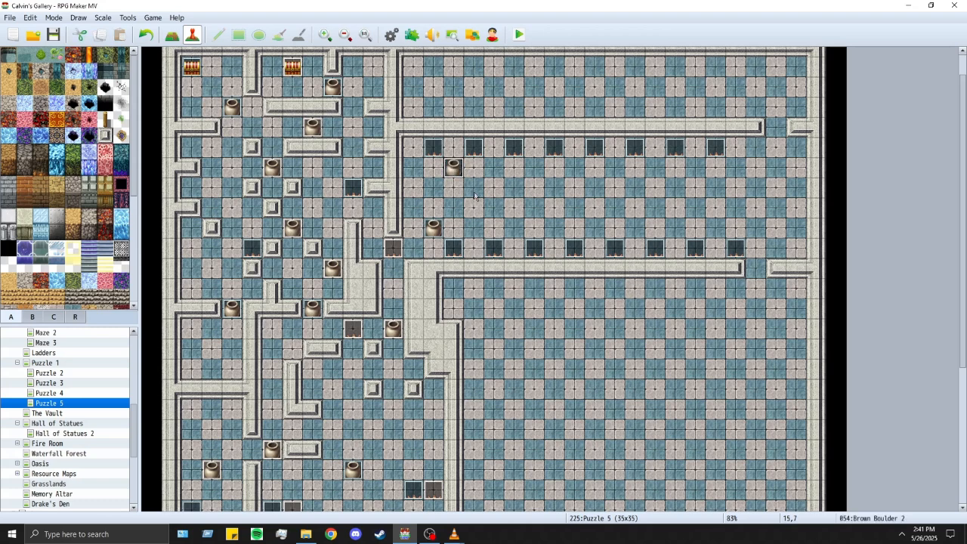
click(474, 212)
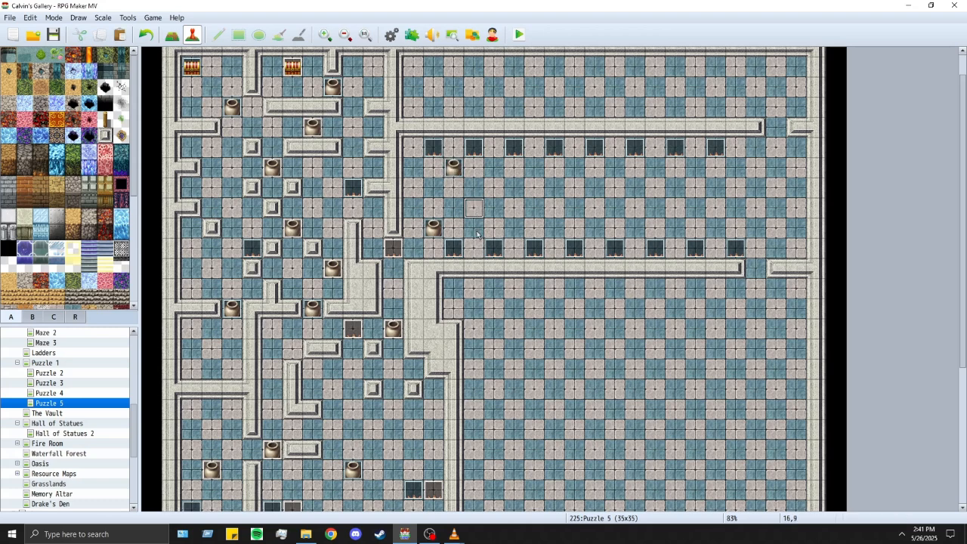
key(ctrl+v)
click(492, 189)
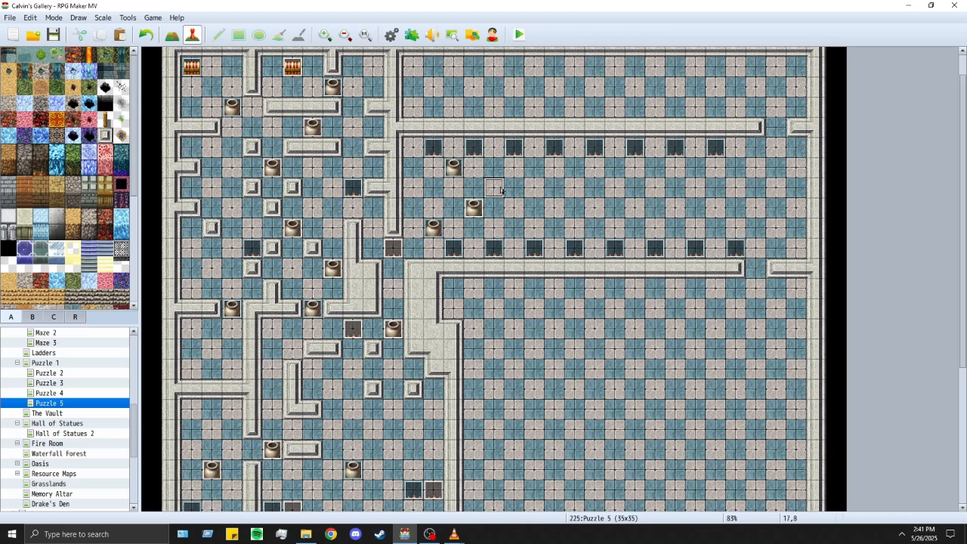
key(ctrl+v)
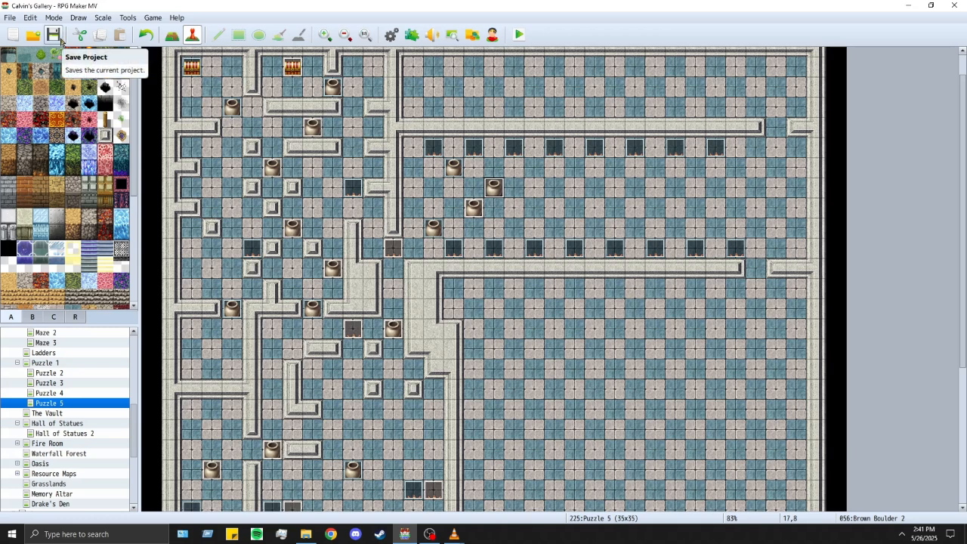
click(61, 41)
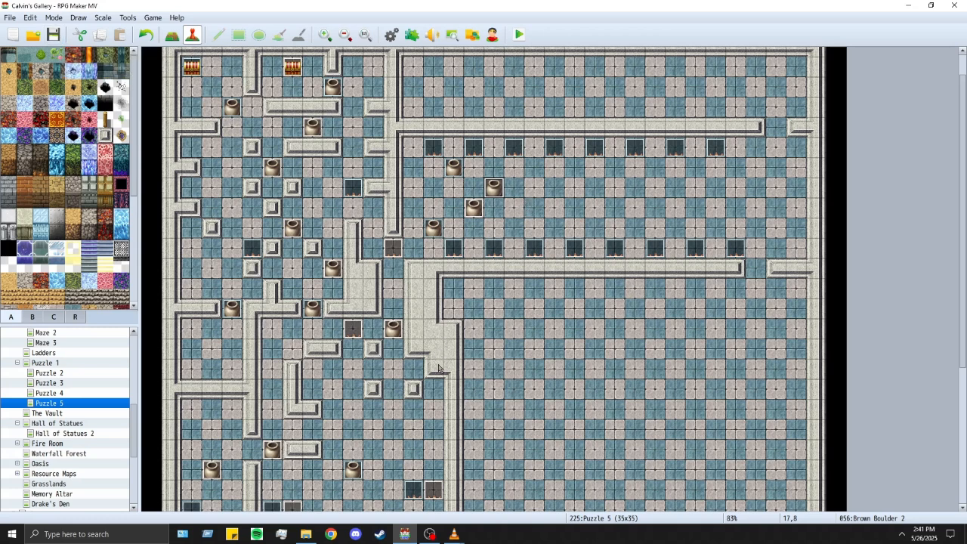
Step: Copy the enemy at tile 13,23 to tile 32,7 and check its custom movement route
scroll(410, 393, down, 1)
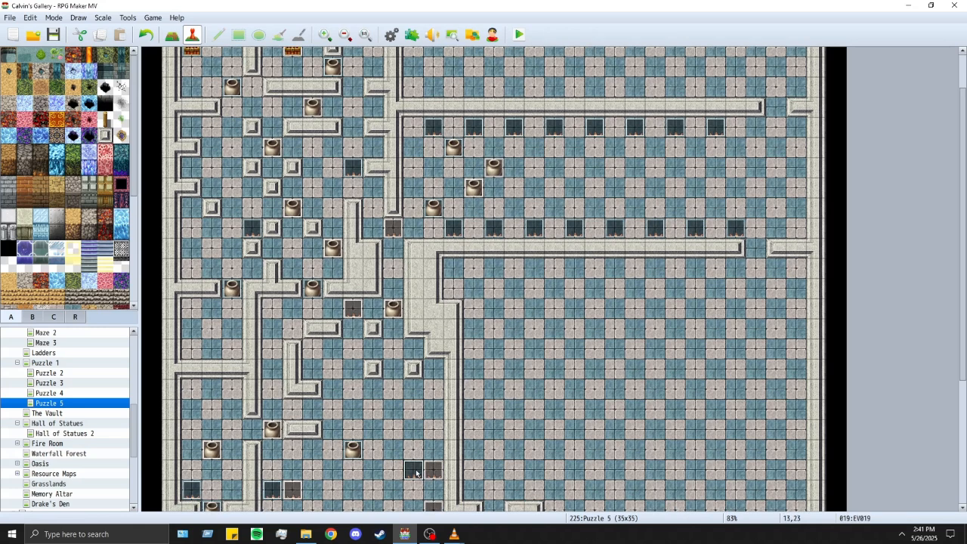
scroll(421, 472, up, 3)
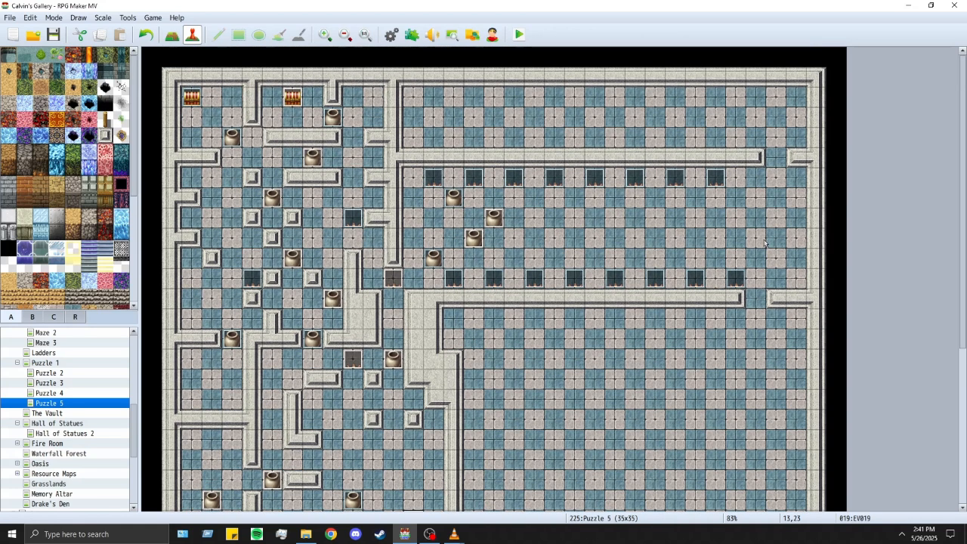
double_click(796, 197)
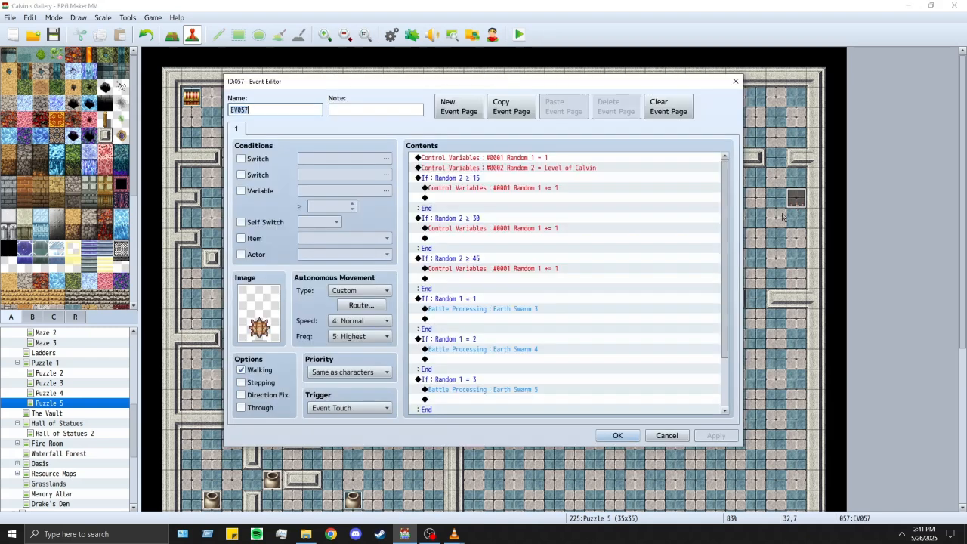
click(361, 305)
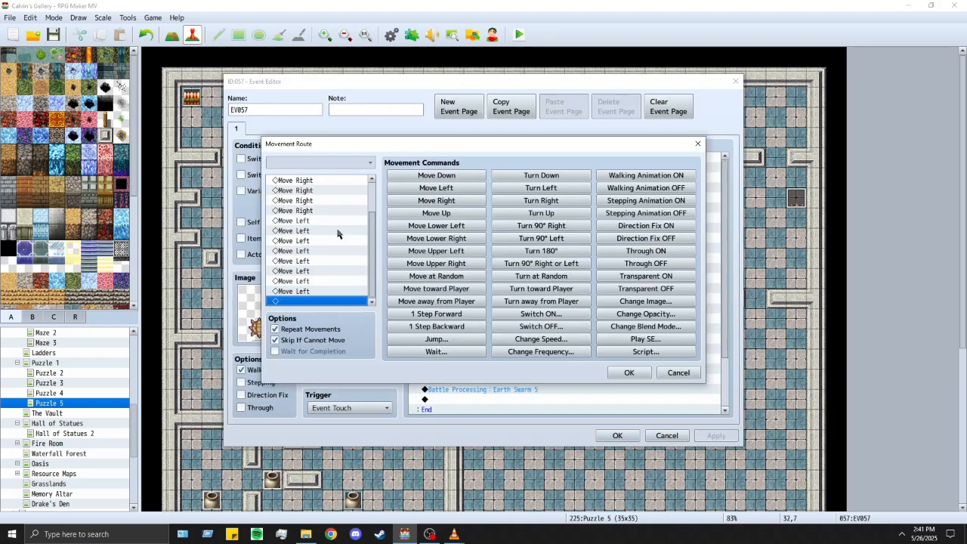
scroll(334, 239, up, 3)
click(629, 372)
click(617, 435)
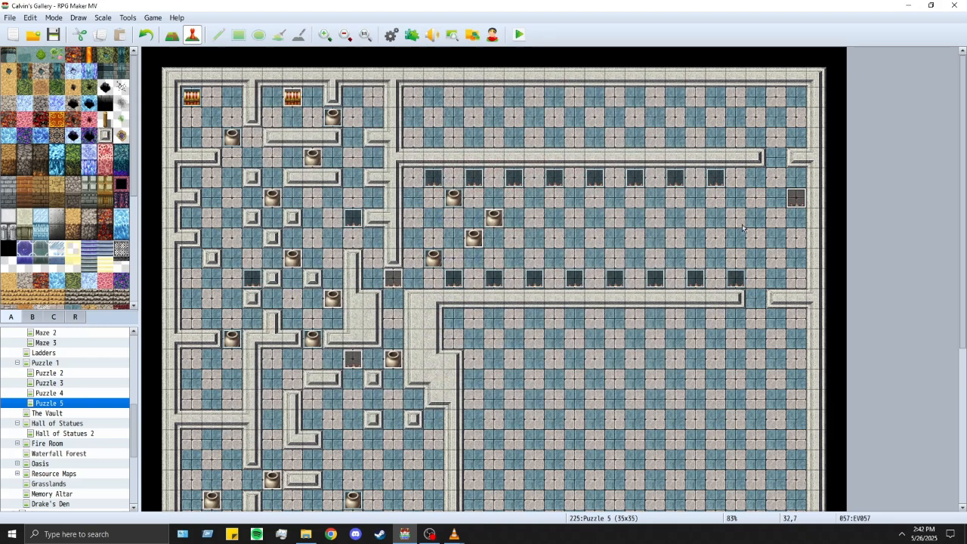
Step: Count the tiles westward along row 7 from the enemy at the corridor's east end
click(784, 201)
key(Left)
key(Left)
key(Left)
key(Left)
key(Left)
key(Left)
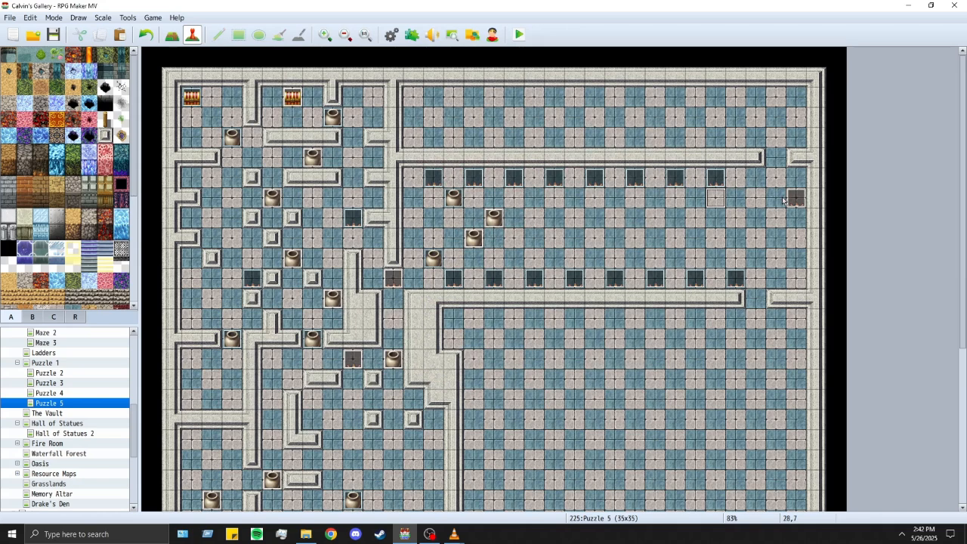
key(Left)
key(Left)
key(Left)
key(Left)
key(Left)
key(Left)
key(Left)
key(Left)
key(Left)
key(Left)
key(Left)
key(Left)
Step: Clear all commands from the custom movement route of the enemy at tile 32,7
double_click(793, 199)
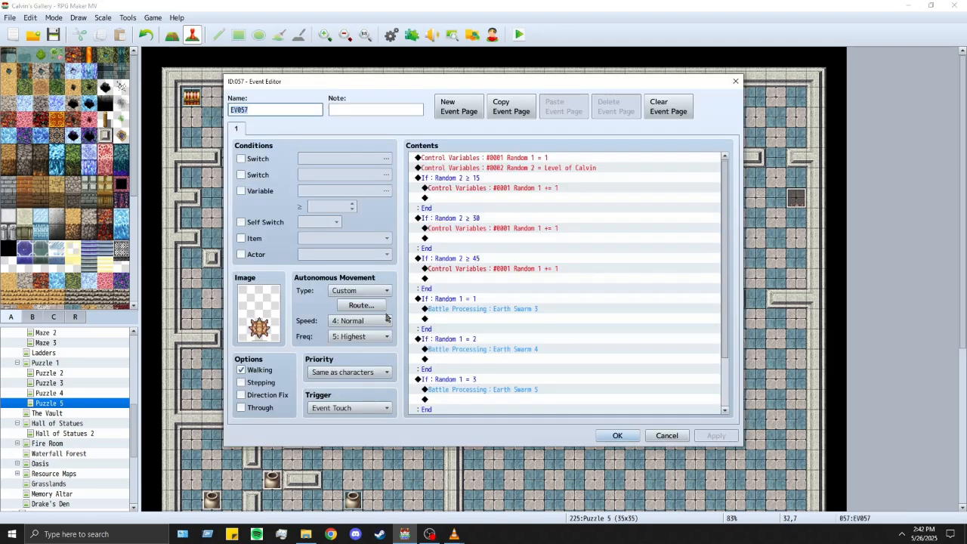
click(358, 305)
scroll(312, 225, up, 1)
click(323, 185)
key(Delete)
key(Delete)
key(Delete)
key(Delete)
key(Delete)
key(Delete)
key(Delete)
key(Delete)
key(Delete)
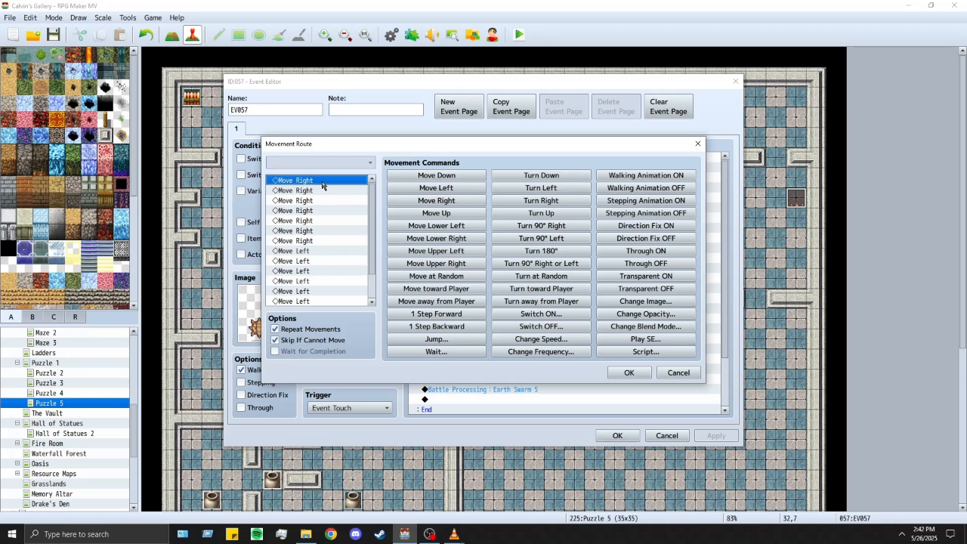
key(Delete)
key(Delete)
key(Delete)
key(Delete)
key(Delete)
key(Delete)
key(Delete)
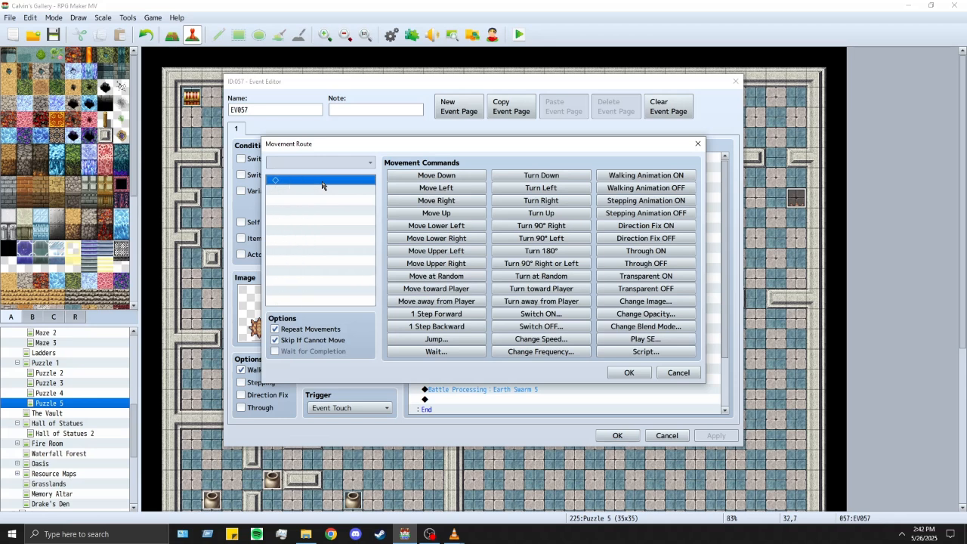
Step: Add 20 Move Left commands to the empty movement route of the enemy at 32,7
click(456, 191)
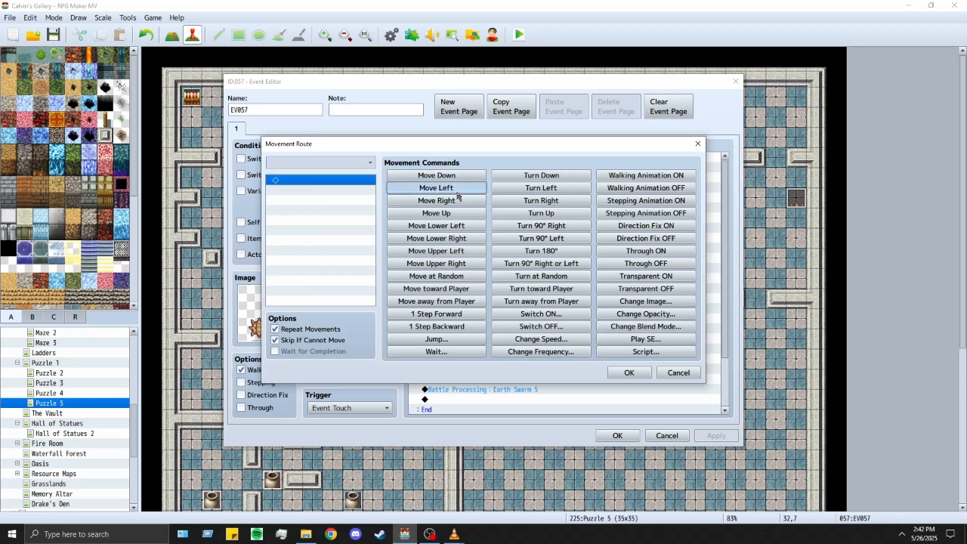
click(456, 191)
click(456, 190)
click(456, 191)
click(456, 191)
click(456, 190)
click(456, 190)
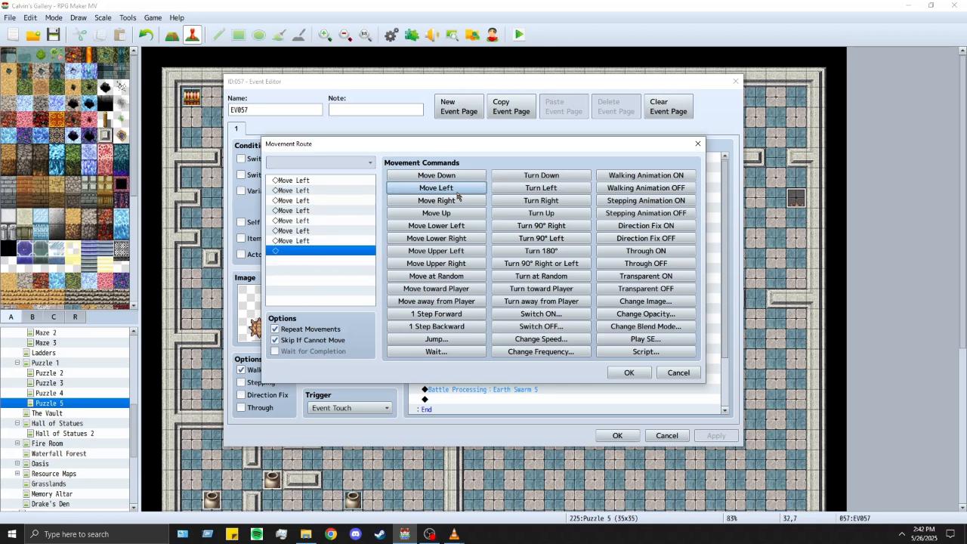
click(456, 191)
click(456, 190)
click(456, 190)
click(456, 190)
click(456, 190)
click(457, 192)
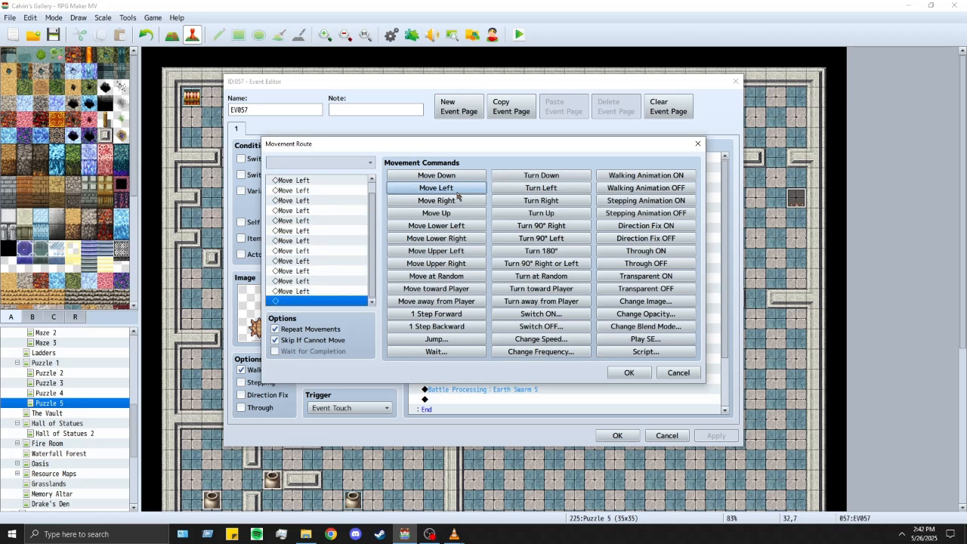
click(457, 192)
click(457, 192)
click(457, 192)
click(457, 192)
click(457, 192)
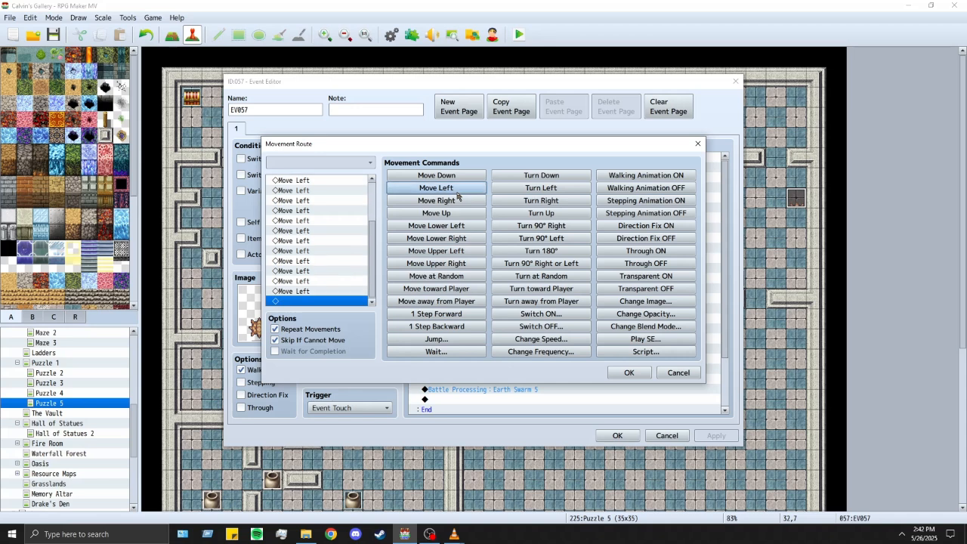
click(457, 192)
click(456, 192)
Step: Append 20 Move Right commands to the enemy's movement route and accept the route and event changes
click(457, 200)
click(457, 200)
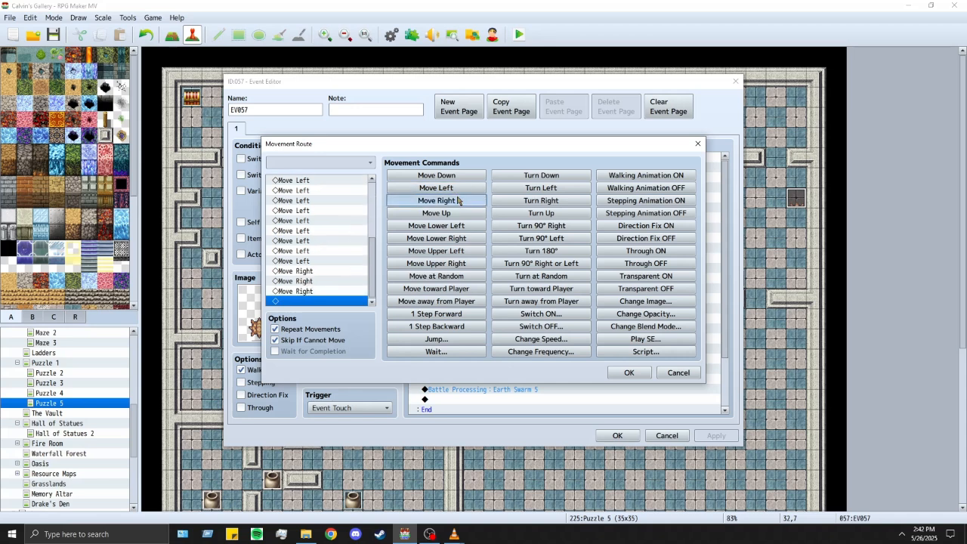
click(456, 201)
click(457, 200)
click(457, 200)
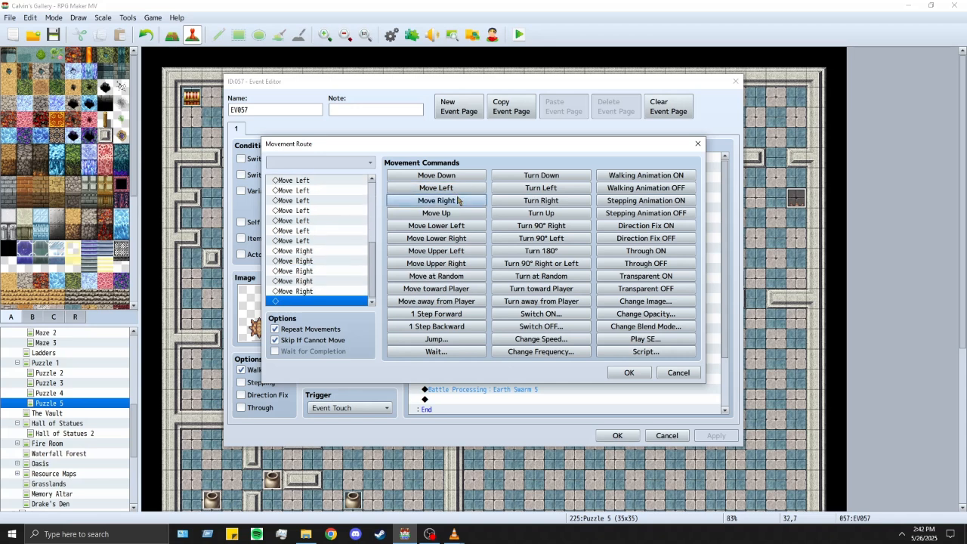
click(457, 201)
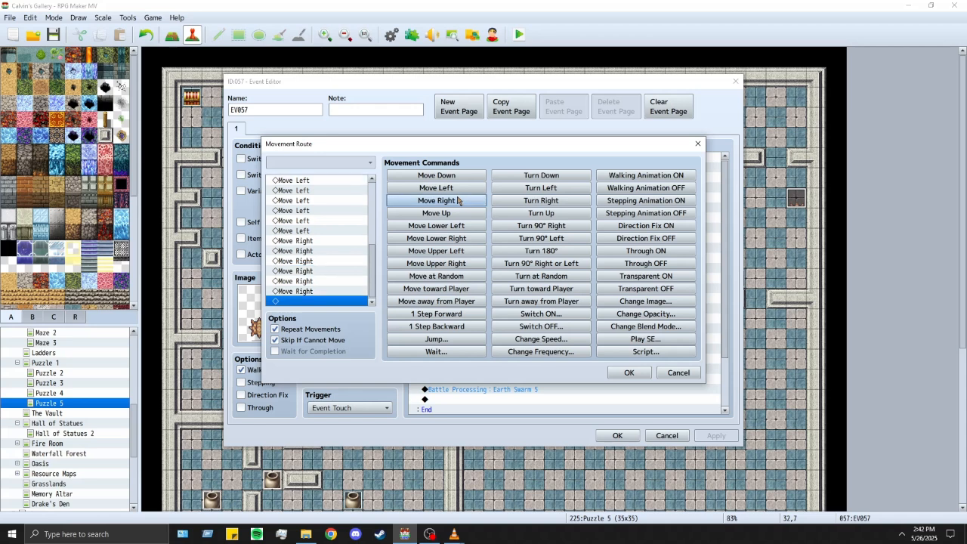
click(457, 200)
click(457, 200)
click(457, 200)
click(456, 200)
click(457, 200)
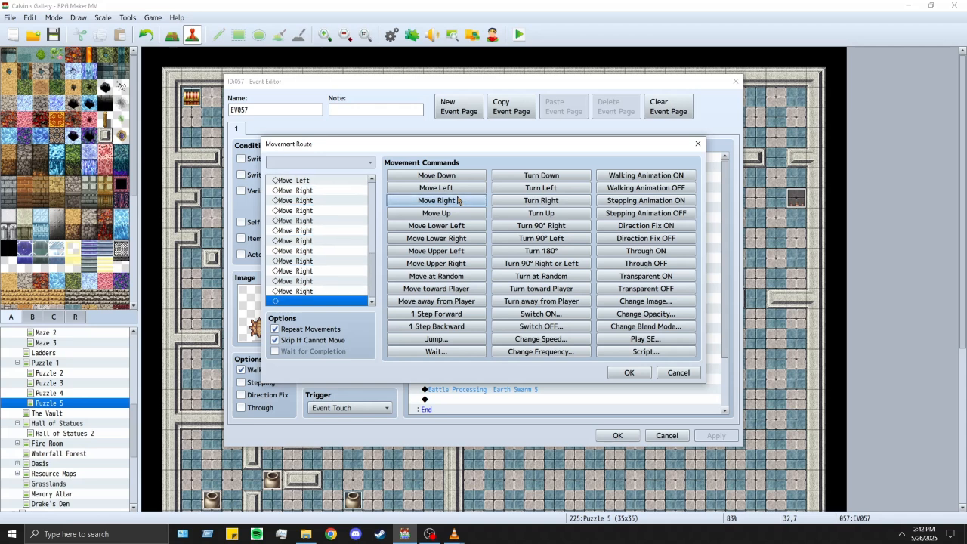
click(457, 200)
click(457, 201)
click(457, 200)
click(457, 200)
click(457, 200)
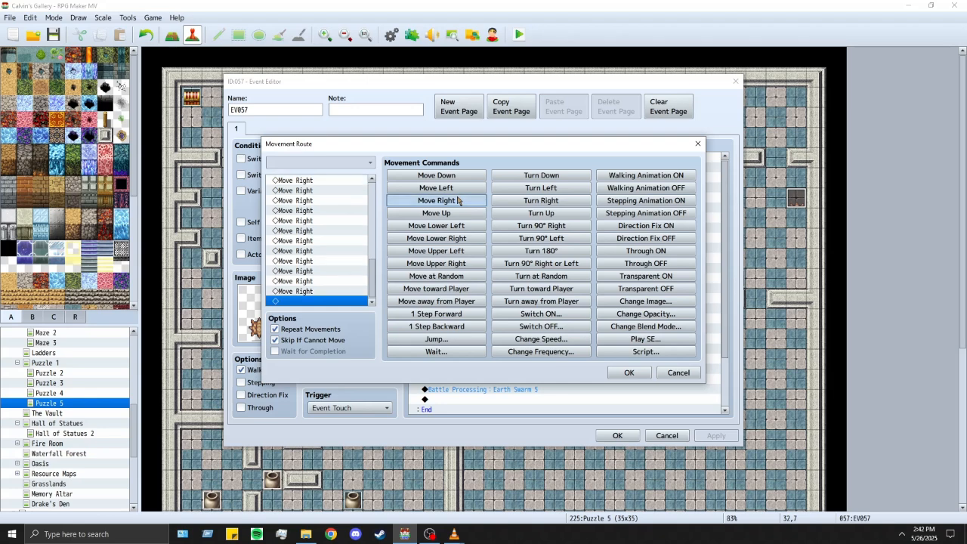
click(456, 200)
click(456, 201)
click(457, 200)
click(457, 200)
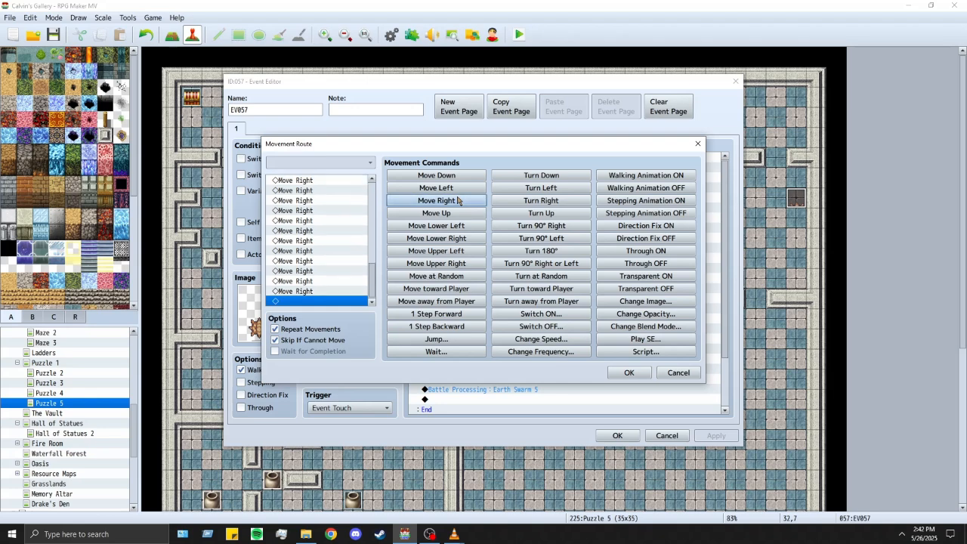
click(629, 372)
click(617, 435)
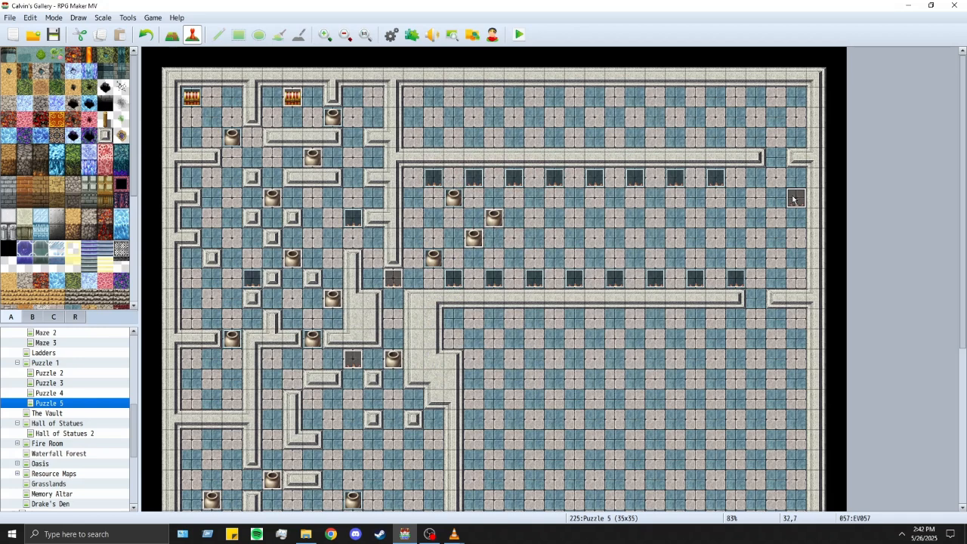
Step: Move the enemy with the new route from tile 32,7 to 28,10, then select tile 29,7
drag(793, 197, 710, 258)
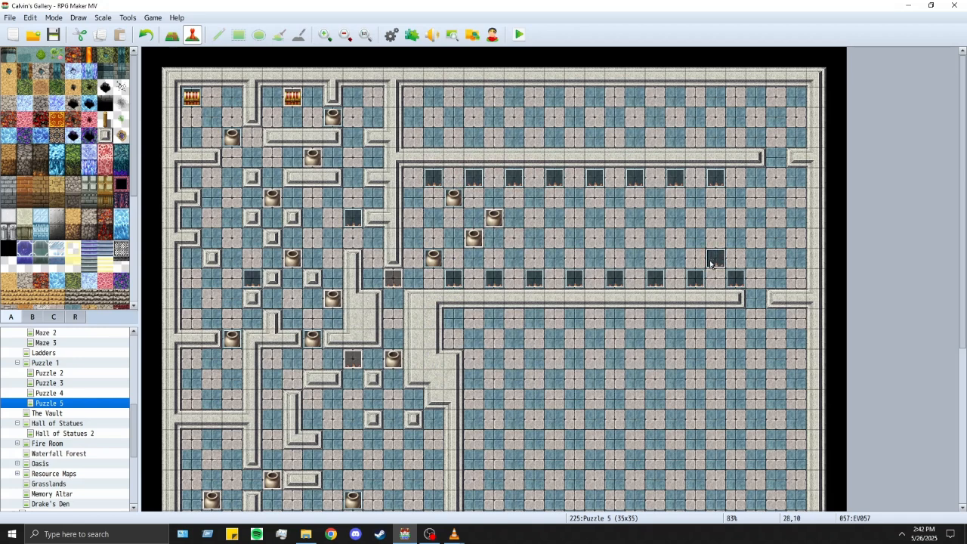
click(734, 201)
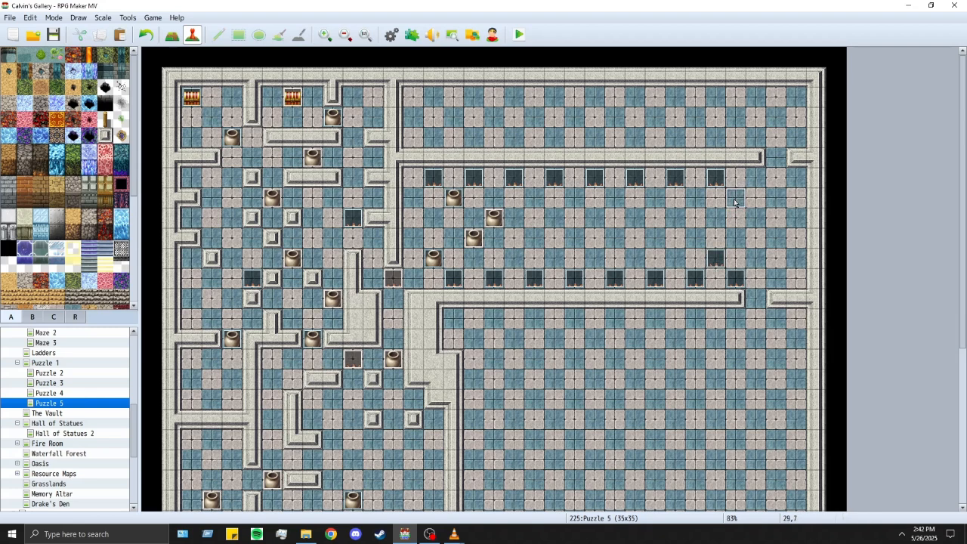
Step: Paste copies of the enemy event onto tiles 29,7, 30,9 and 31,8 of the Puzzle 5 map
key(ctrl+v)
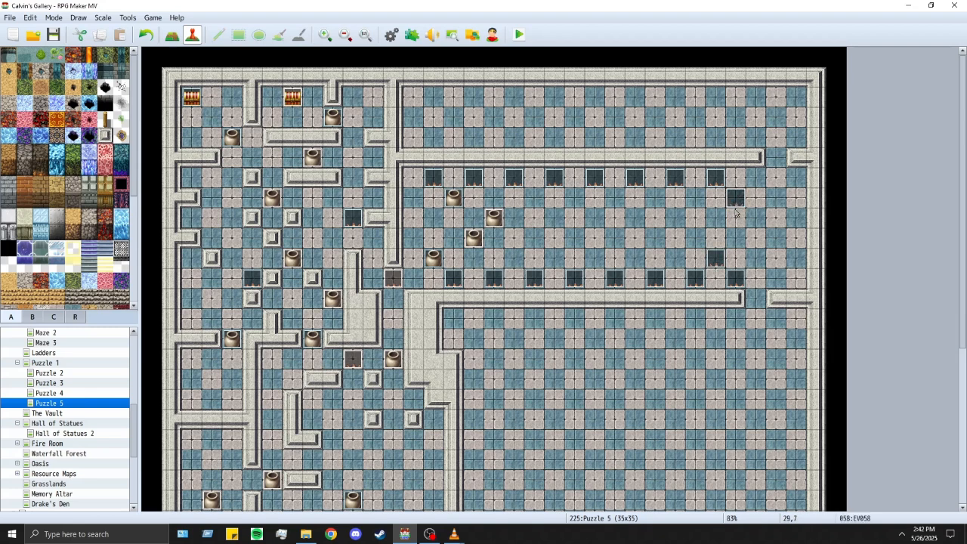
click(753, 238)
key(ctrl+v)
click(776, 219)
key(ctrl+v)
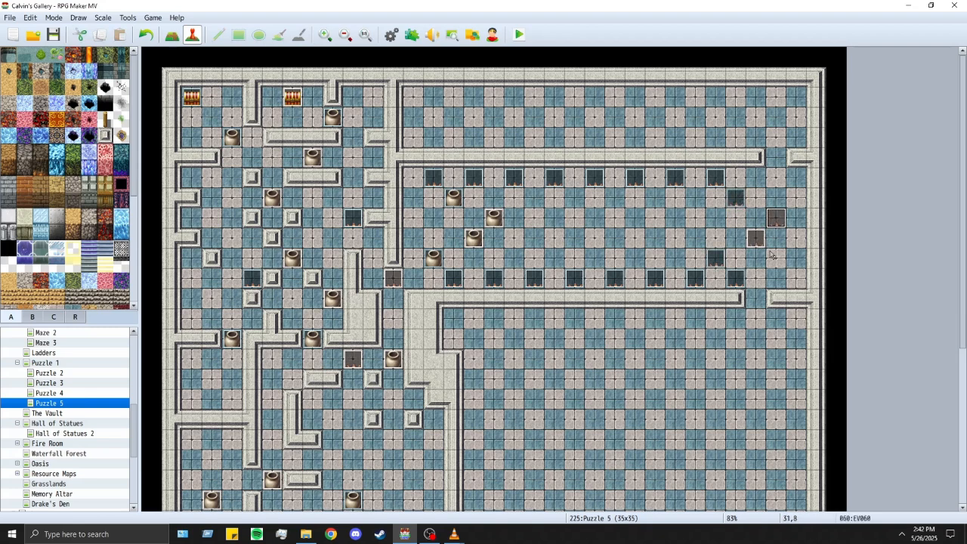
Step: Move the enemy events at 28,10, 29,7 and 30,9 to tiles 24,10, 26,7 and 28,9
click(715, 258)
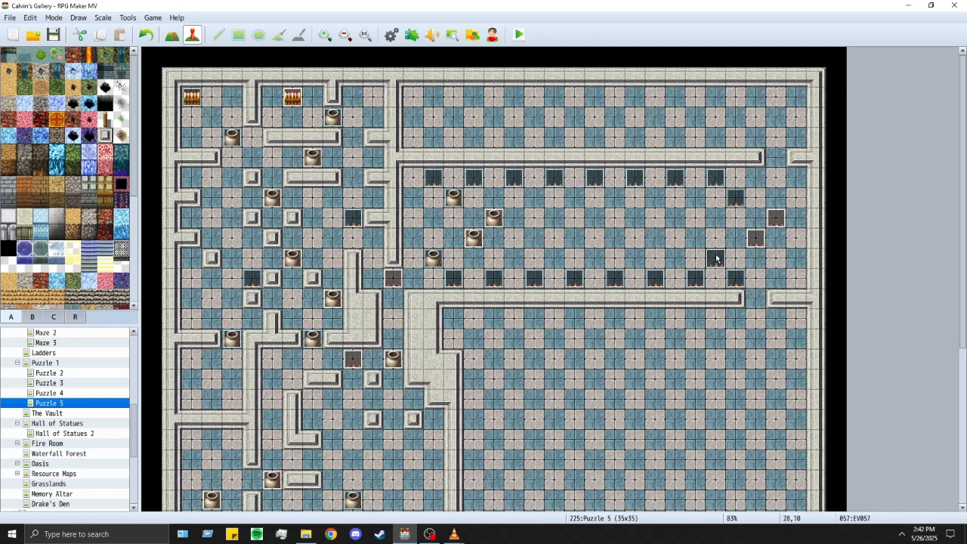
drag(715, 259, 636, 264)
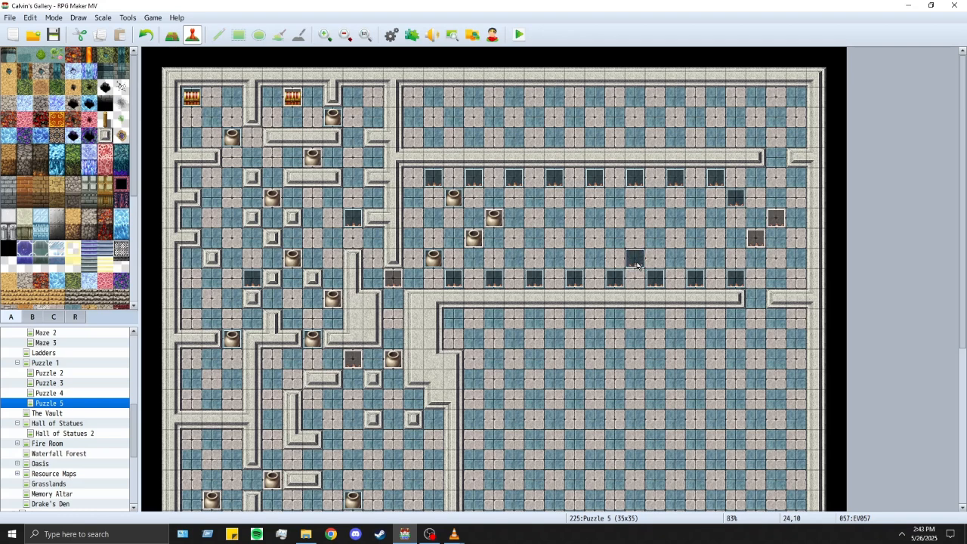
click(736, 201)
mouse_move(695, 200)
mouse_down()
mouse_move(663, 203)
mouse_move(677, 202)
mouse_up()
drag(757, 241, 716, 240)
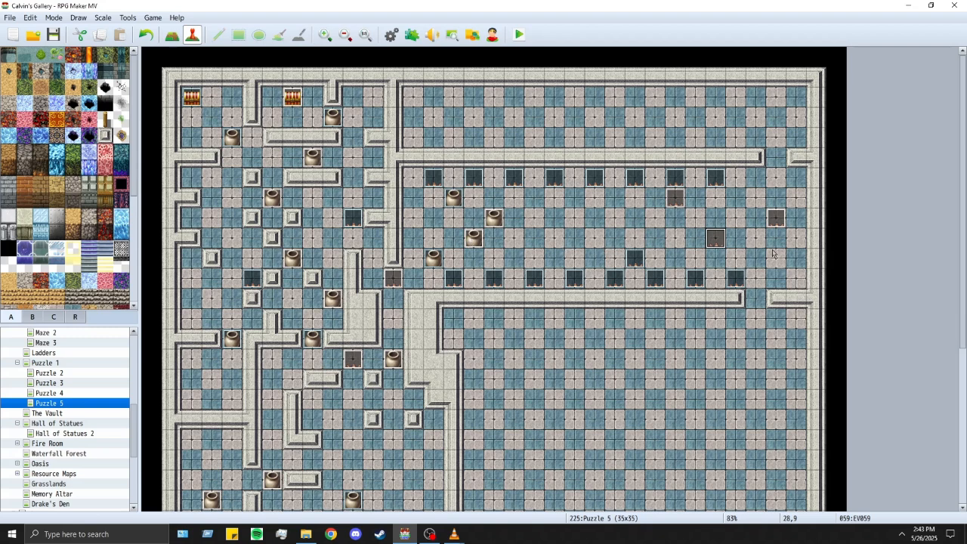
Step: Look over the whole Puzzle 5 map, comparing the enemy room with the unfinished area below it
scroll(772, 253, down, 3)
scroll(770, 336, up, 3)
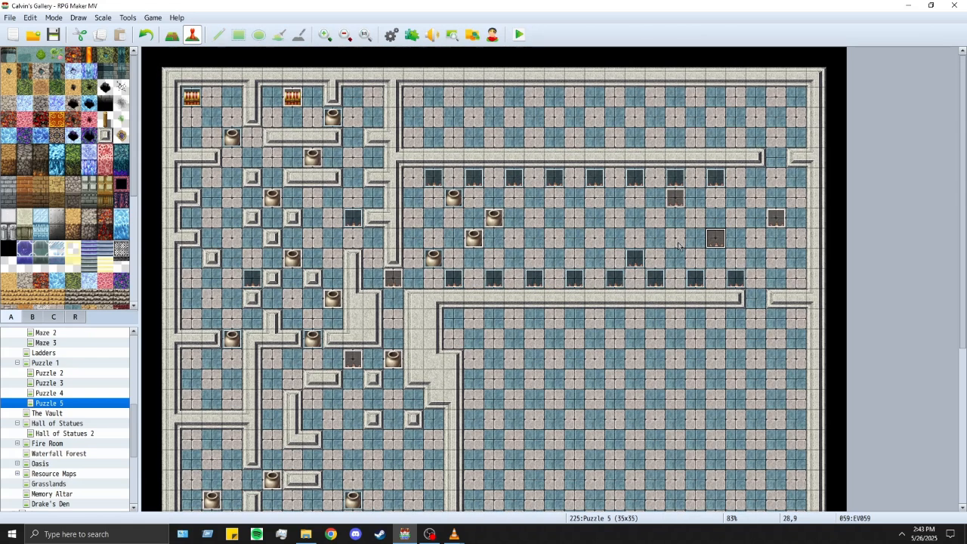
scroll(757, 279, down, 5)
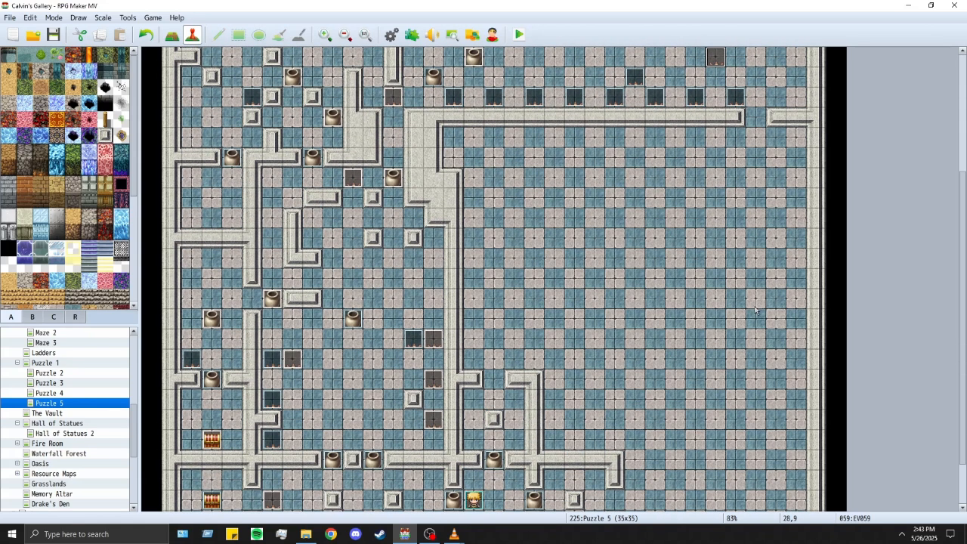
scroll(728, 328, up, 3)
scroll(729, 327, up, 3)
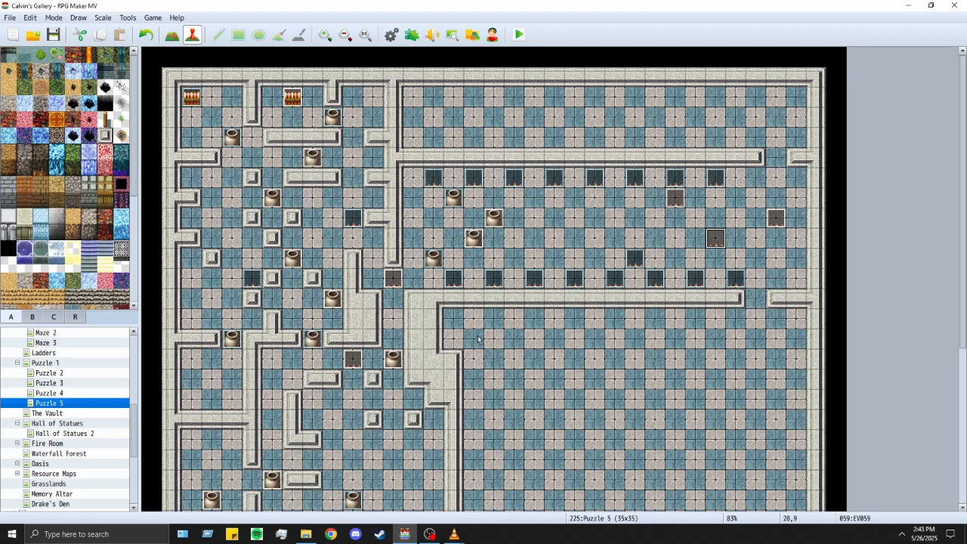
scroll(477, 339, down, 5)
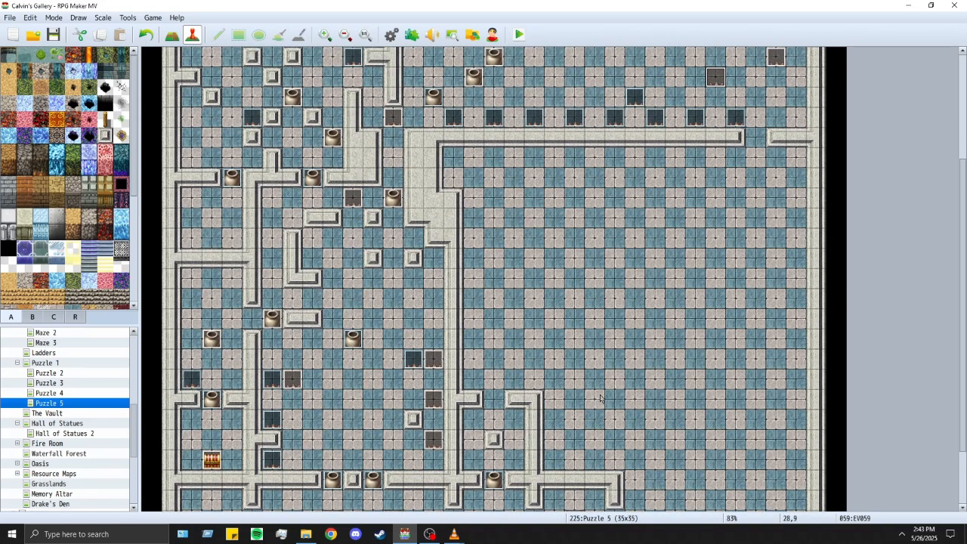
scroll(600, 398, up, 3)
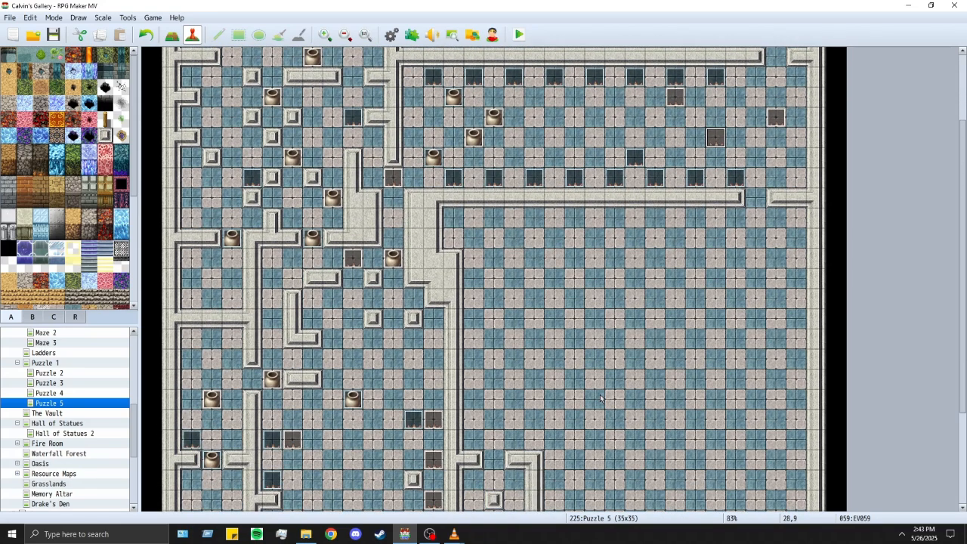
scroll(600, 398, up, 5)
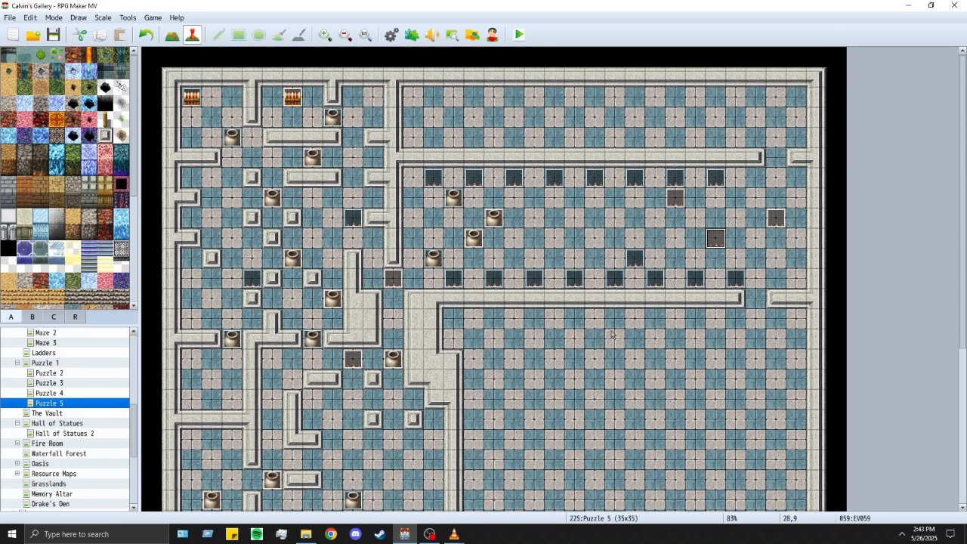
click(173, 36)
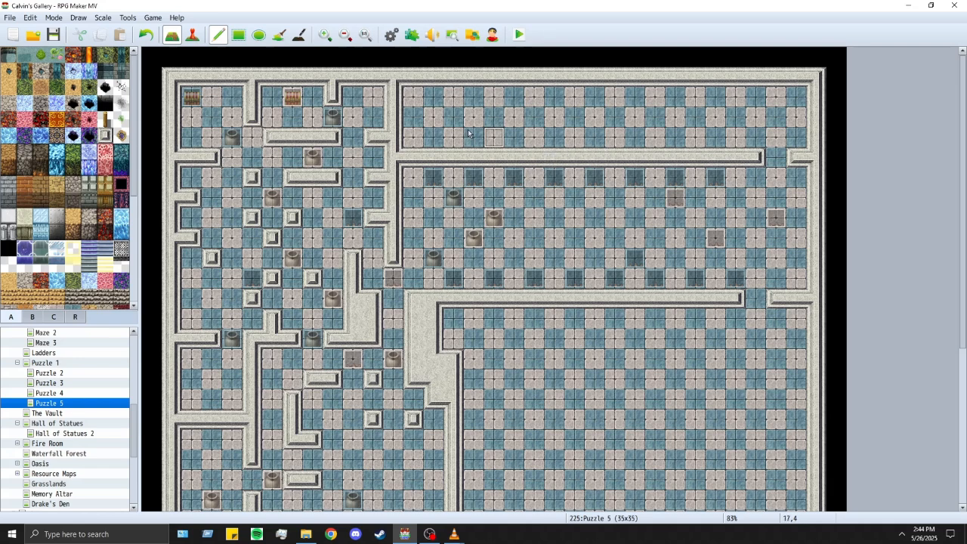
Step: Place a copy of the enemy event from 31,8 on tile 13,3 and set its movement speed to 6: x4 Faster
click(193, 34)
click(775, 223)
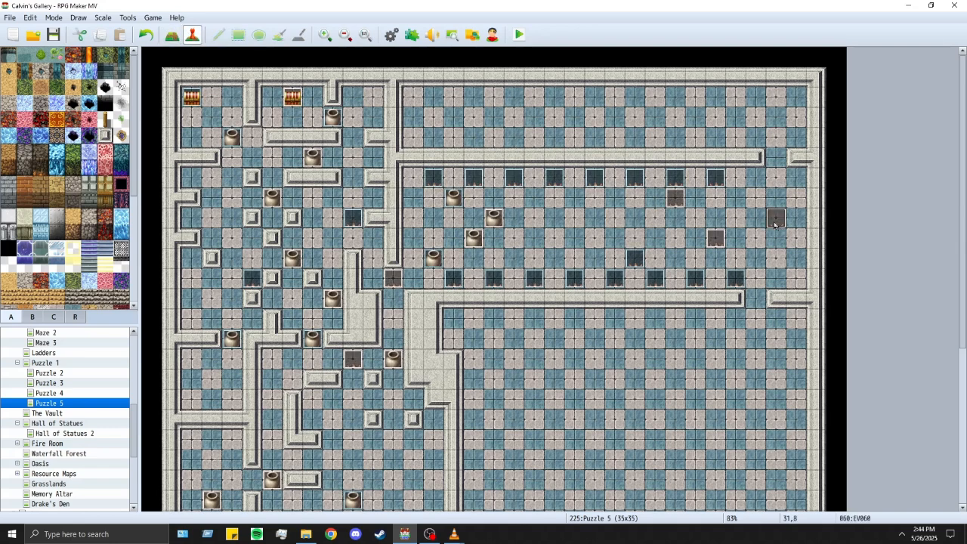
double_click(414, 118)
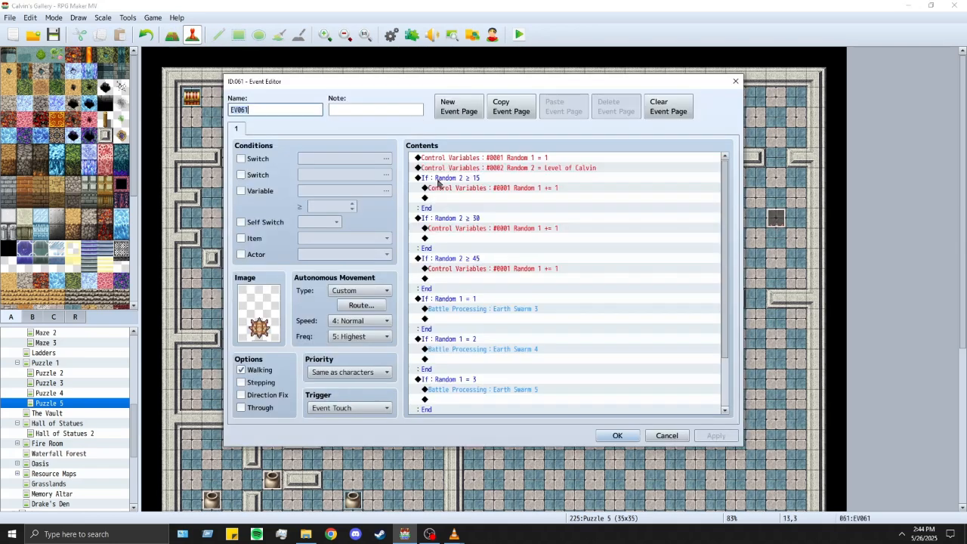
click(359, 320)
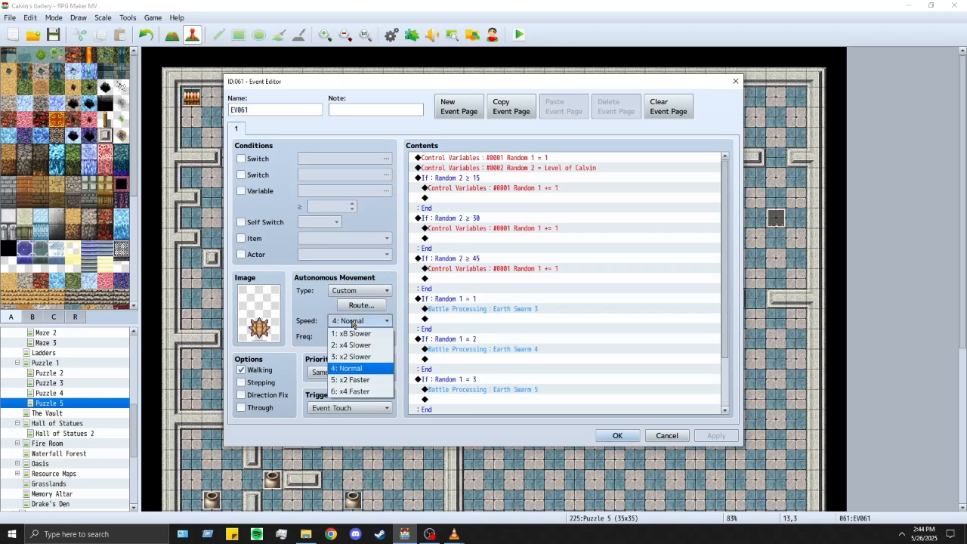
click(346, 392)
click(617, 435)
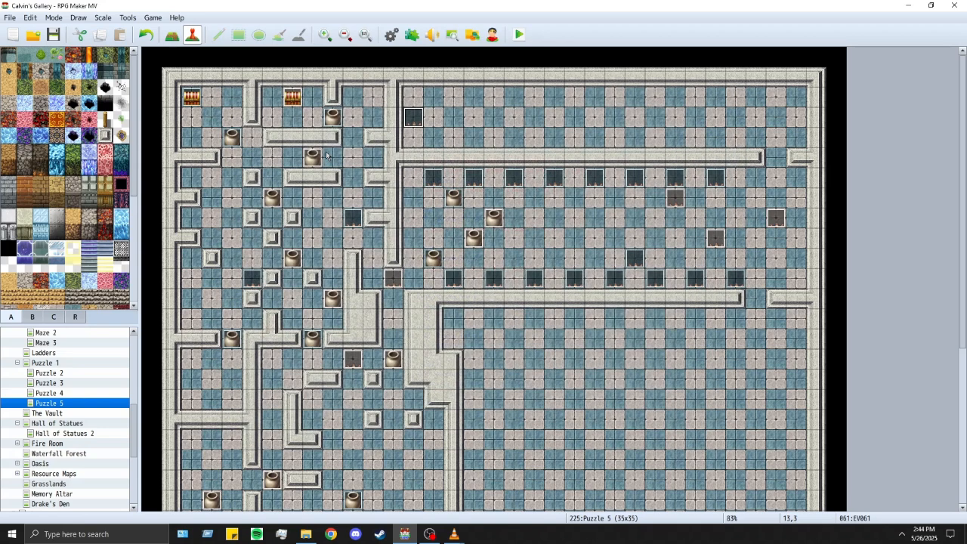
Step: Paint single wall tiles at rows 2 and 4 of the uppermost corridor in columns 27 and 29
click(171, 34)
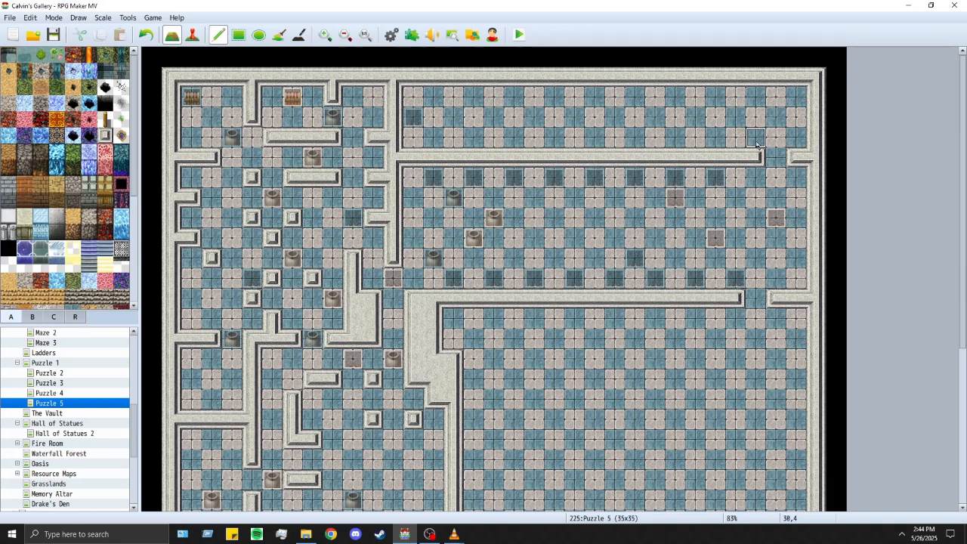
click(715, 138)
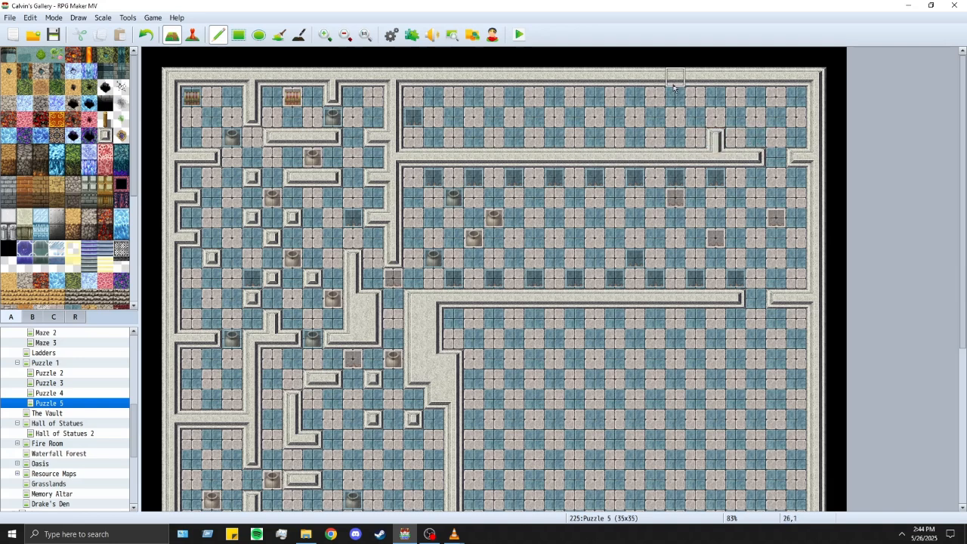
key(ctrl+z)
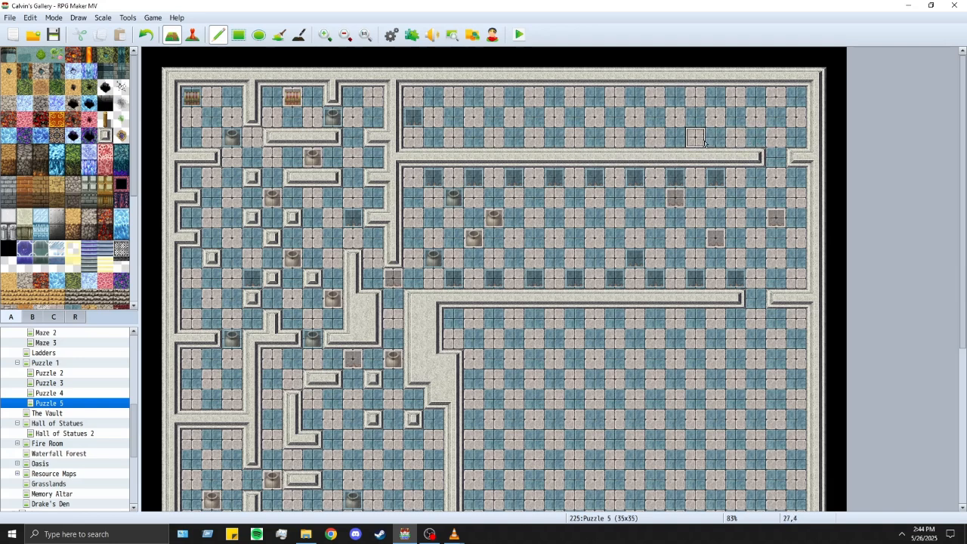
click(698, 140)
click(692, 104)
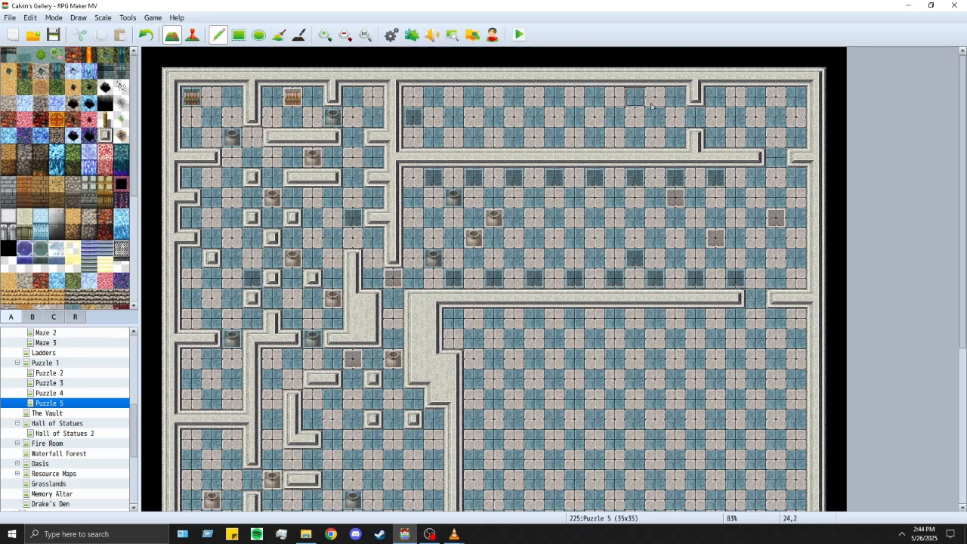
click(735, 97)
click(735, 138)
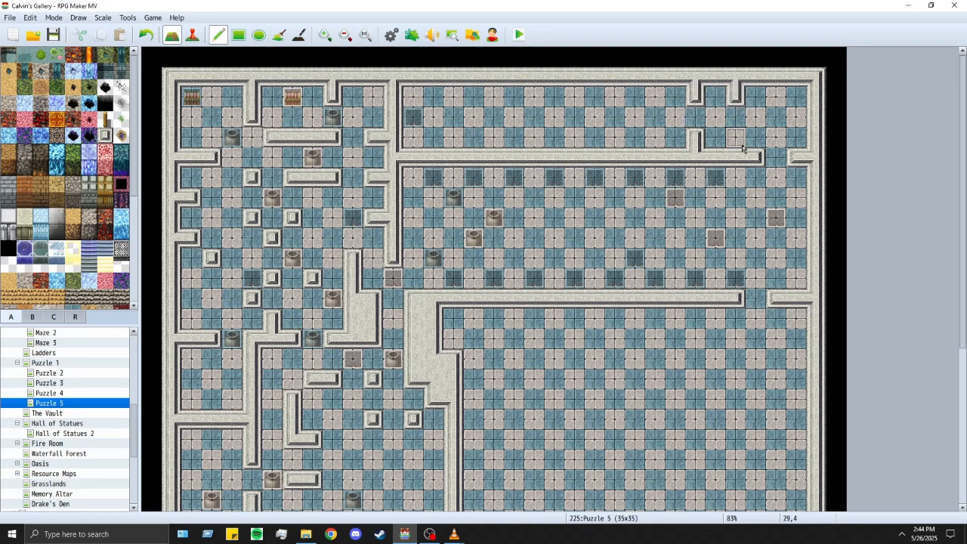
Step: Paint matching wall tiles at rows 2 and 4 of the corridor in columns 19, 21, 23 and 25
click(614, 93)
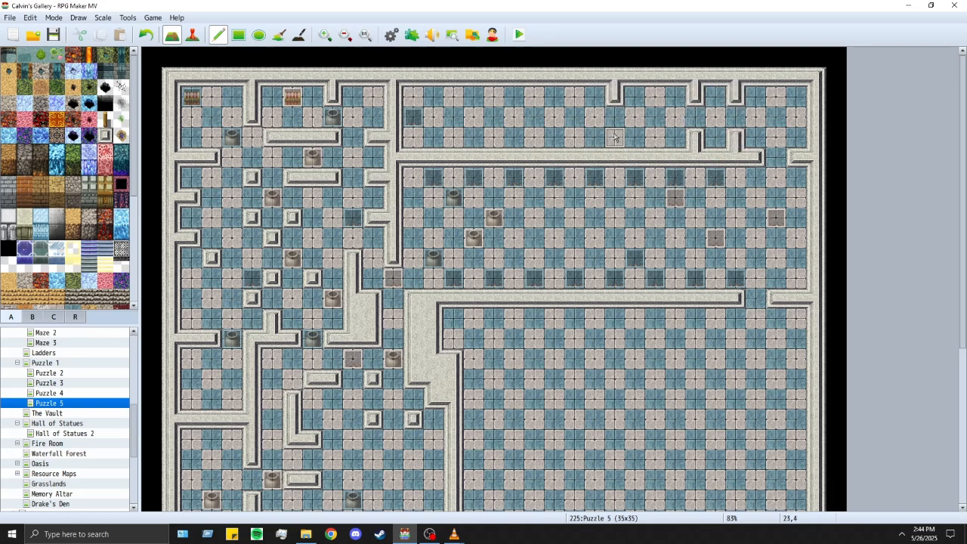
click(615, 138)
click(535, 97)
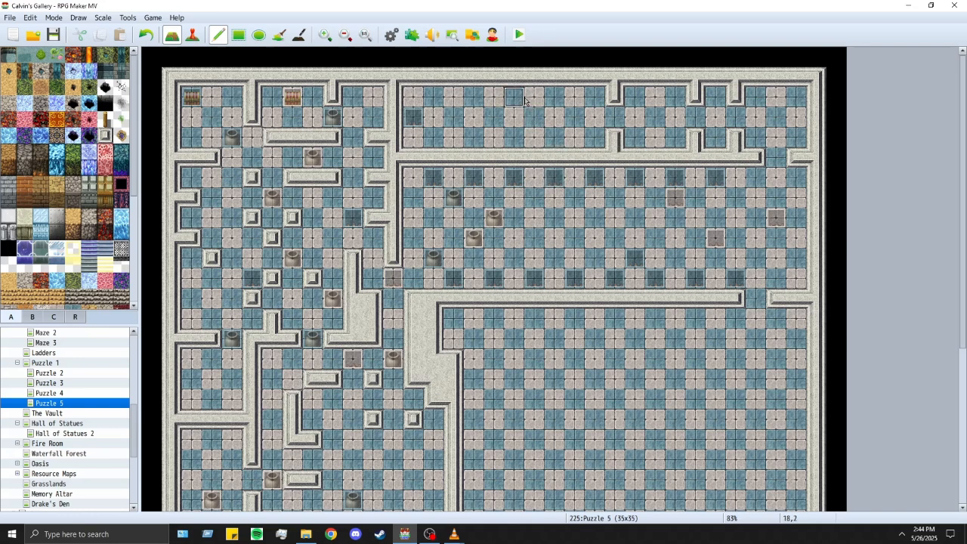
click(534, 138)
click(574, 96)
click(574, 138)
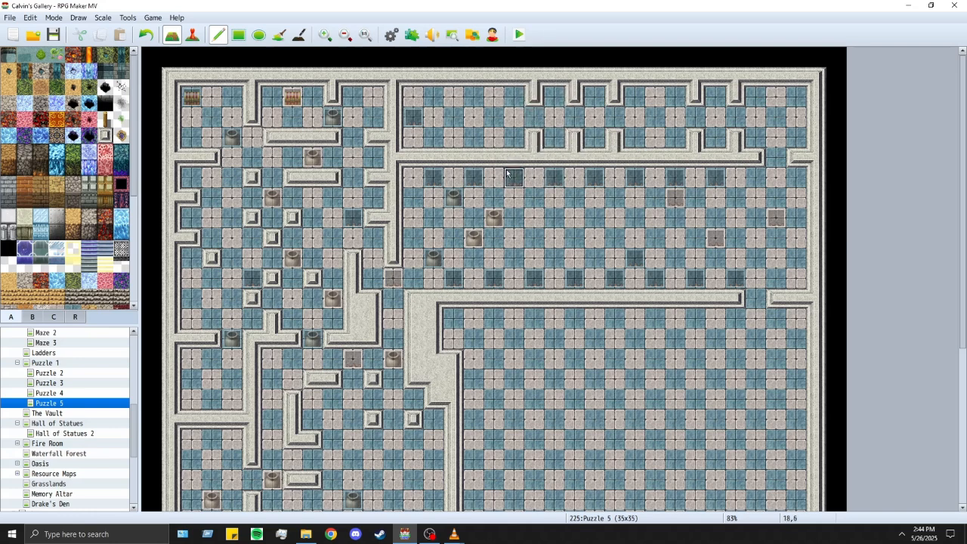
click(655, 96)
click(654, 138)
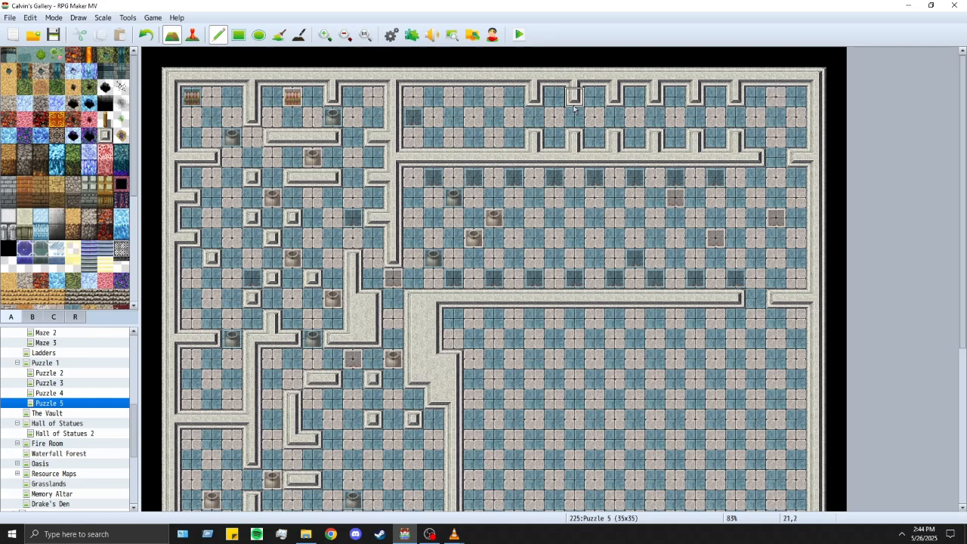
Step: Add wall tiles at rows 2 and 4 of the corridor in columns 15 and 17
click(453, 97)
click(453, 139)
click(492, 97)
click(493, 138)
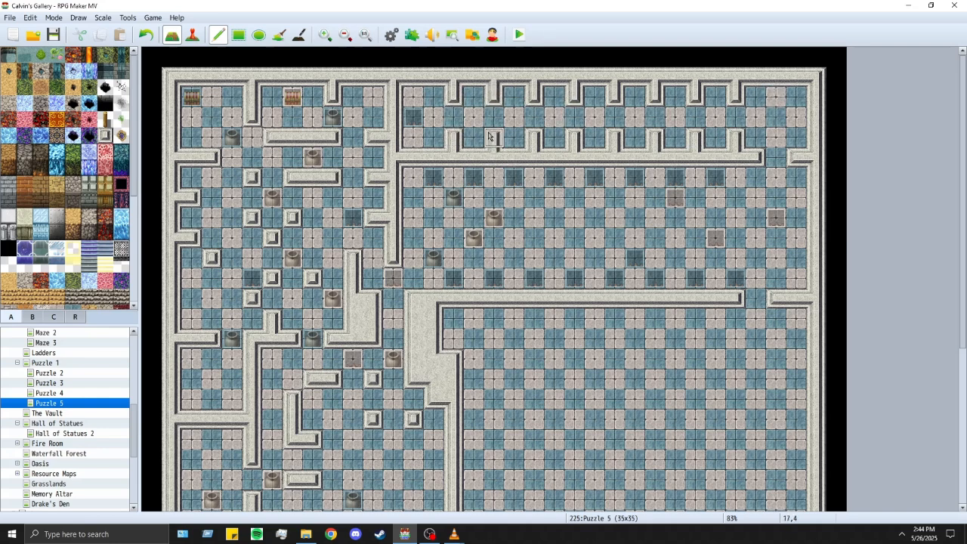
Step: Replace the corridor's wall tiles at rows 2 and 4 in columns 19, 23 and 27 with floor
click(535, 97)
click(535, 140)
click(613, 97)
click(617, 147)
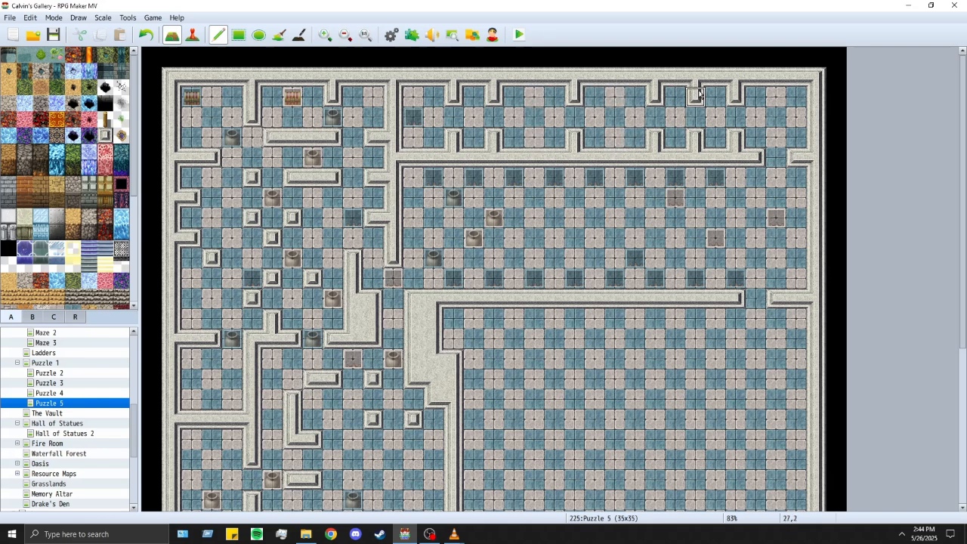
click(695, 97)
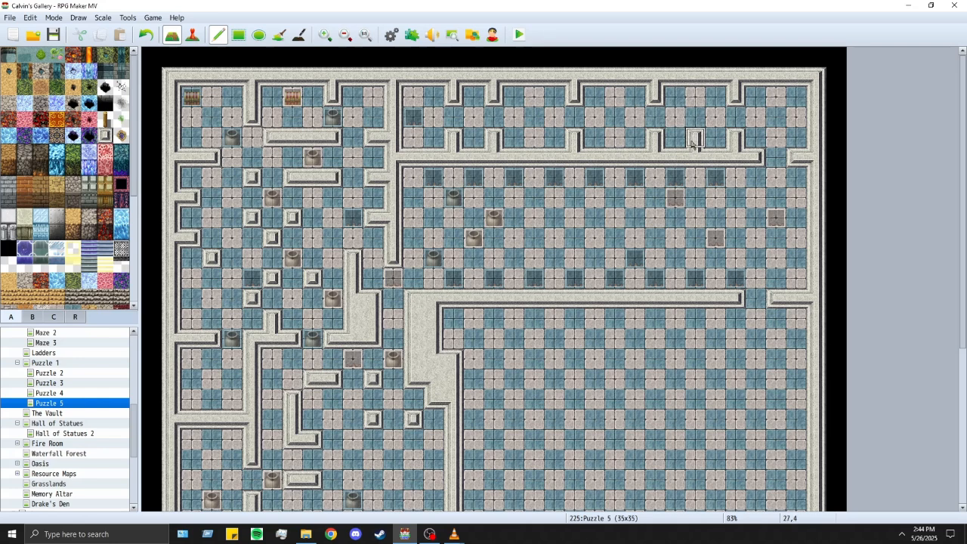
click(695, 139)
Step: Place a copy of the enemy event from 14,6 on tile 18,4 and open it for editing
click(193, 35)
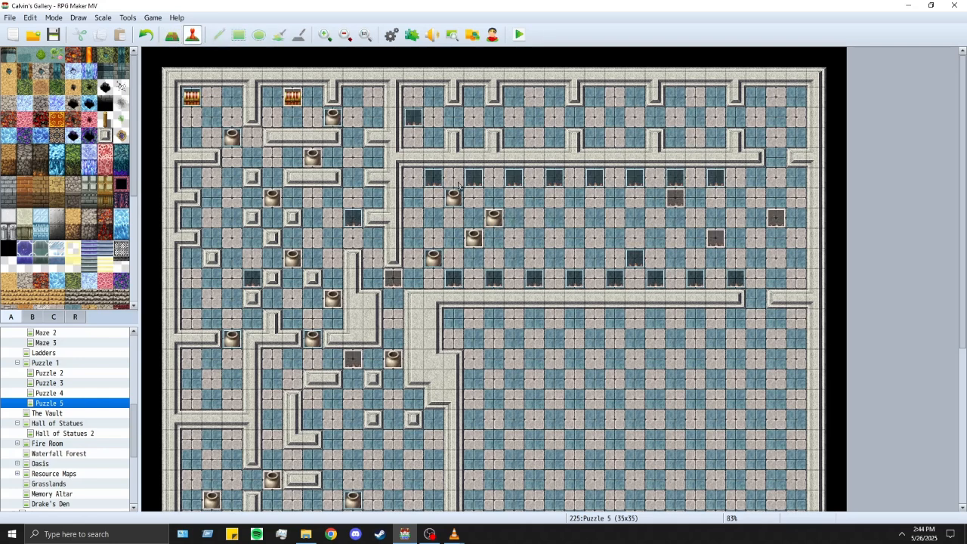
click(434, 181)
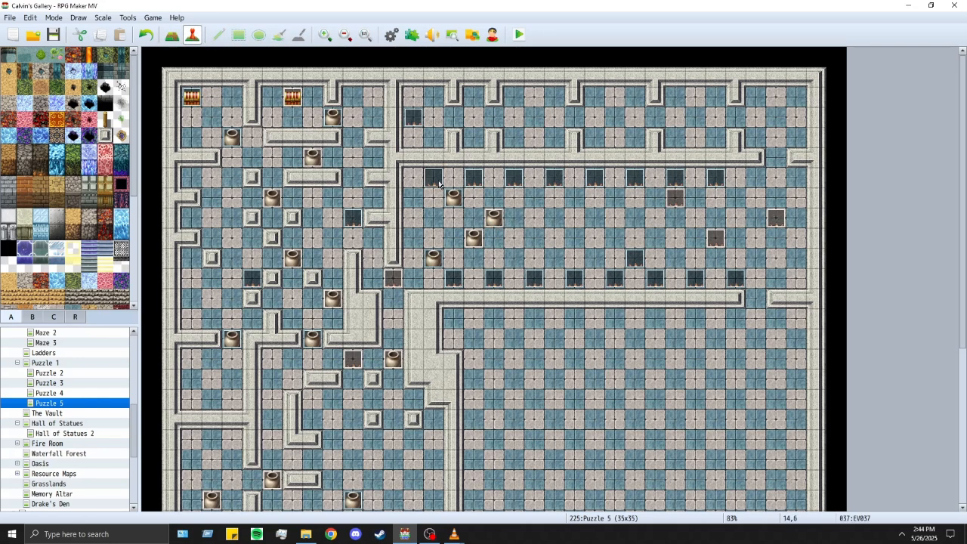
double_click(515, 140)
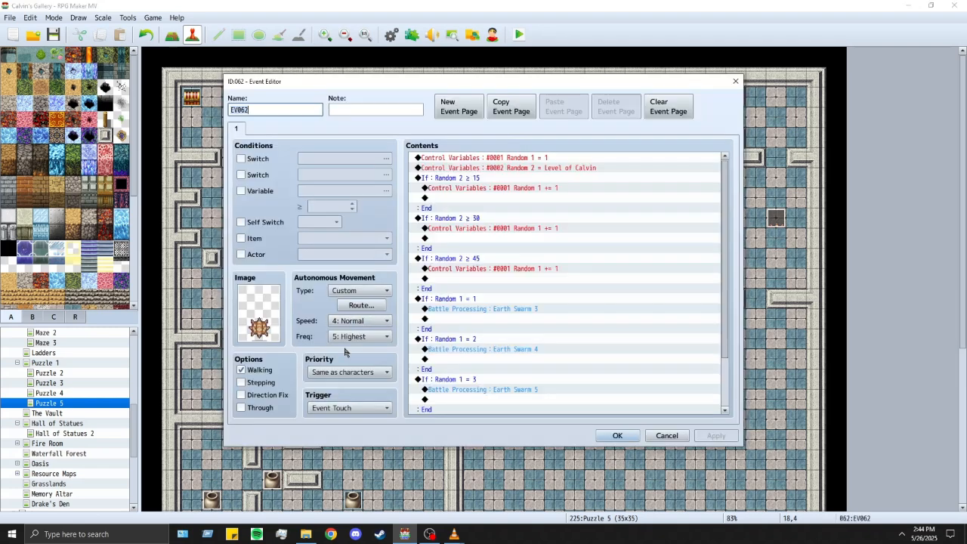
drag(432, 83, 426, 184)
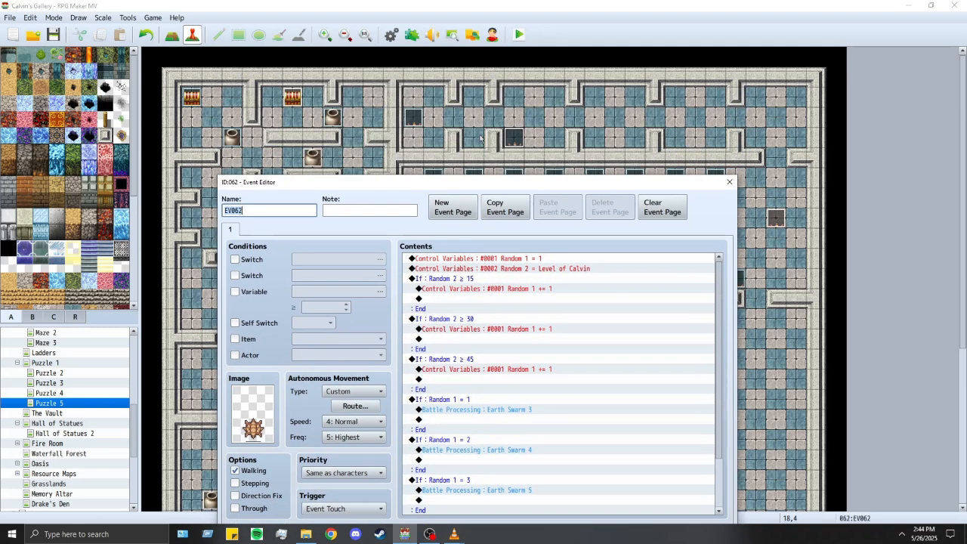
drag(430, 183, 440, 73)
Step: Delete all the Move Up and Move Down commands from the movement route of the event at 18,4
click(366, 296)
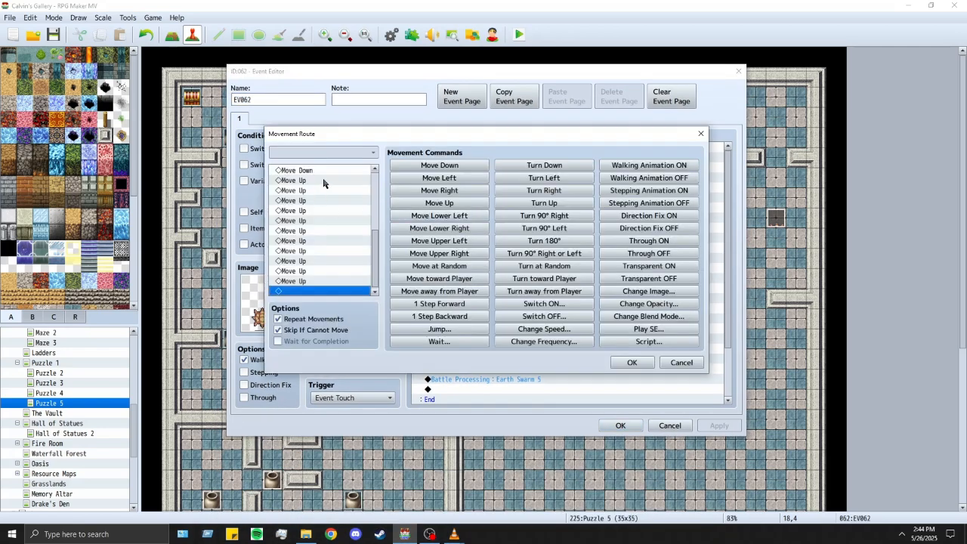
click(352, 171)
key(Delete)
key(Delete)
key(Delete)
key(Delete)
key(Delete)
key(Delete)
key(Delete)
key(Delete)
key(Delete)
key(Delete)
key(Delete)
key(Delete)
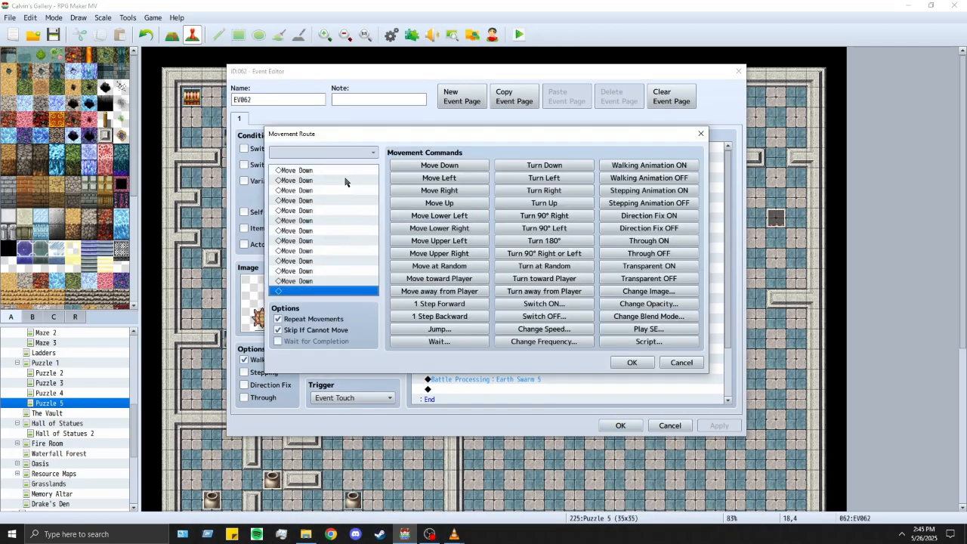
click(339, 178)
click(339, 172)
key(Delete)
key(Delete)
key(Delete)
key(Delete)
key(Delete)
key(Delete)
key(Delete)
key(Delete)
key(Delete)
key(Delete)
key(Delete)
key(Delete)
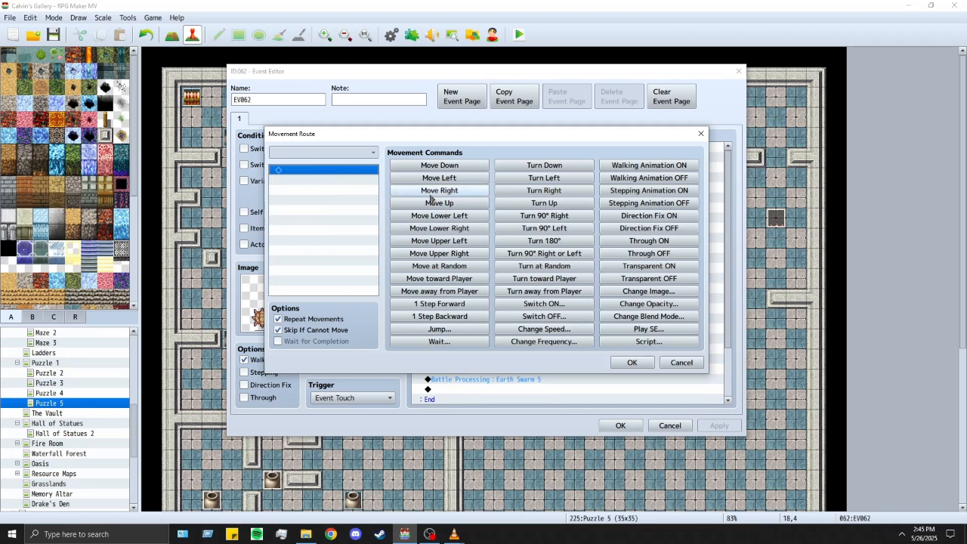
Step: Give the event at 18,4 a route of two moves each up, right, down and left, with Skip If Cannot Move off
click(437, 204)
click(436, 204)
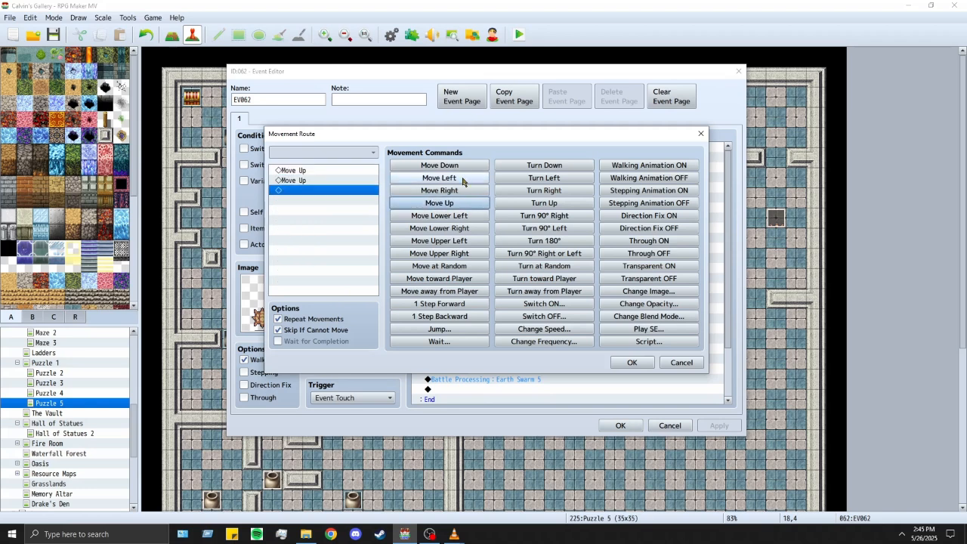
click(458, 190)
click(457, 191)
click(464, 166)
click(464, 166)
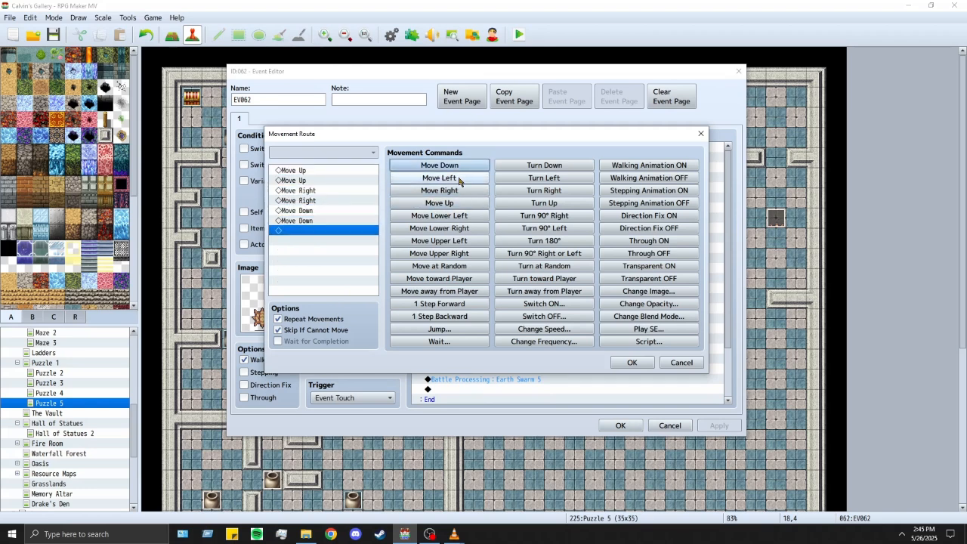
click(444, 178)
click(444, 179)
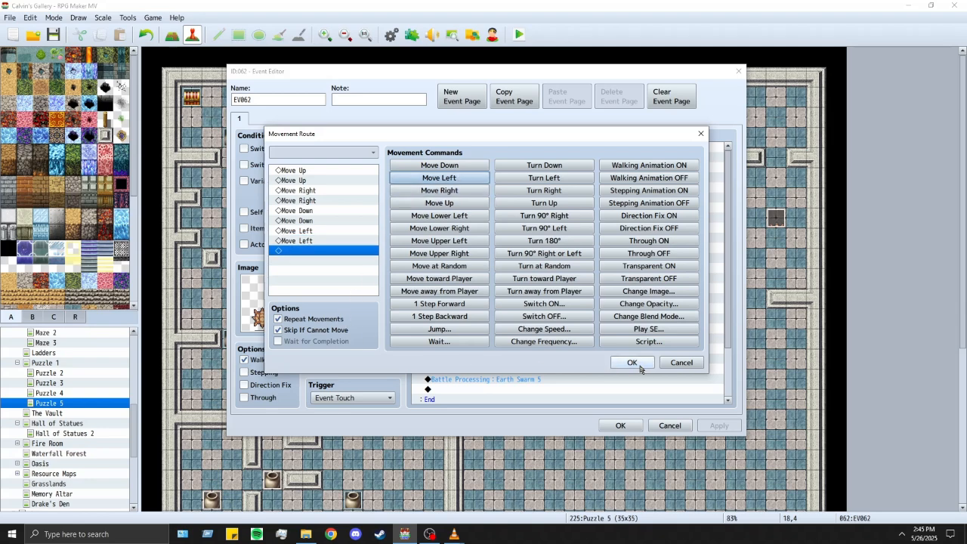
click(337, 332)
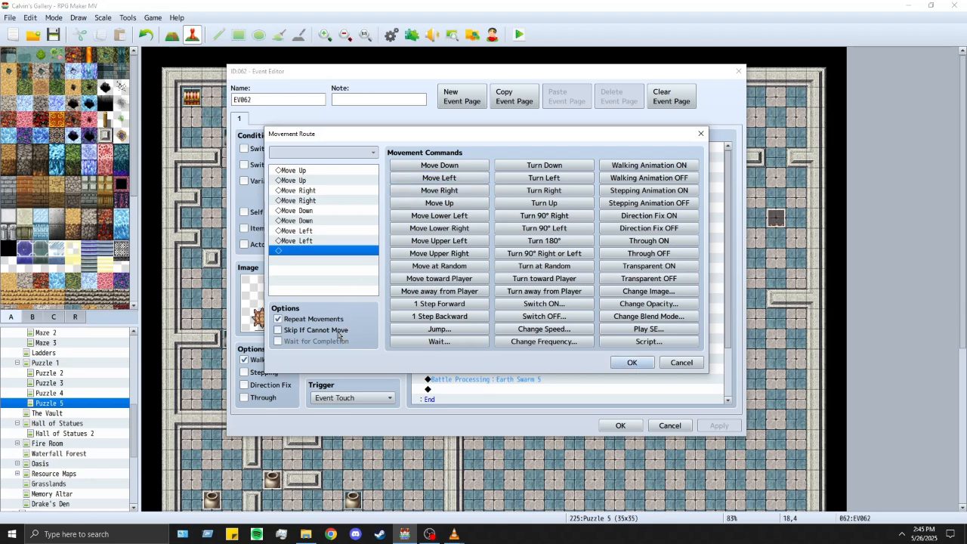
click(628, 363)
click(620, 425)
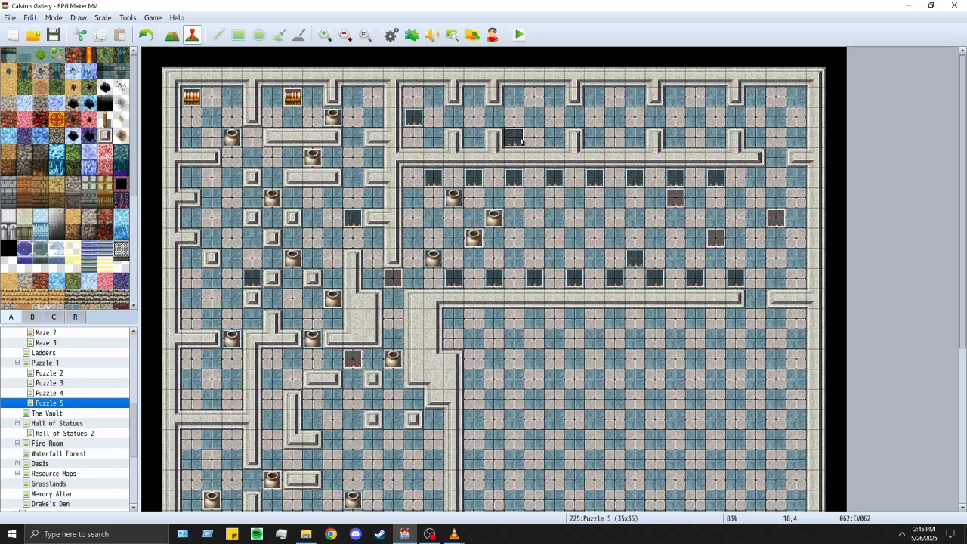
Step: Place a copy of the enemy event from 18,4 on tile 24,2 and open its movement route
click(634, 98)
key(ctrl+v)
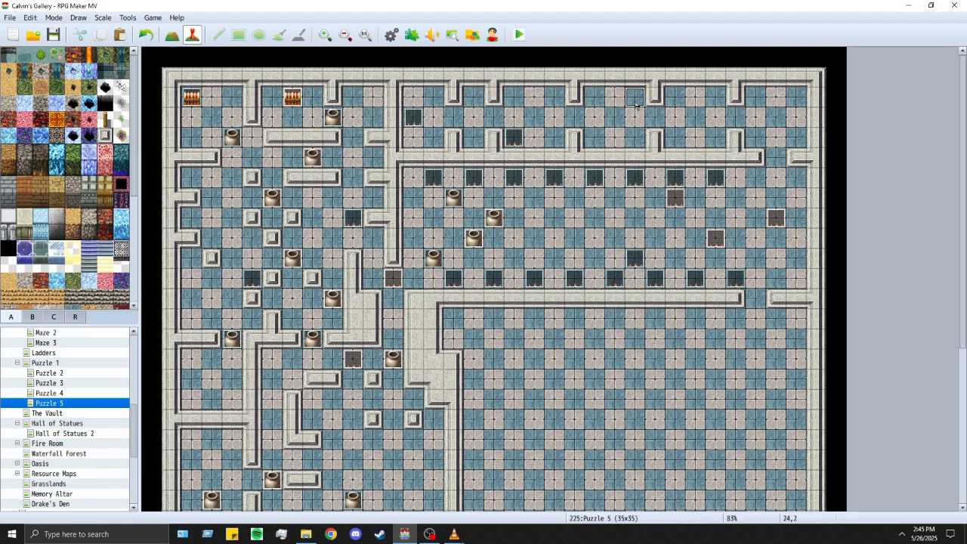
double_click(634, 98)
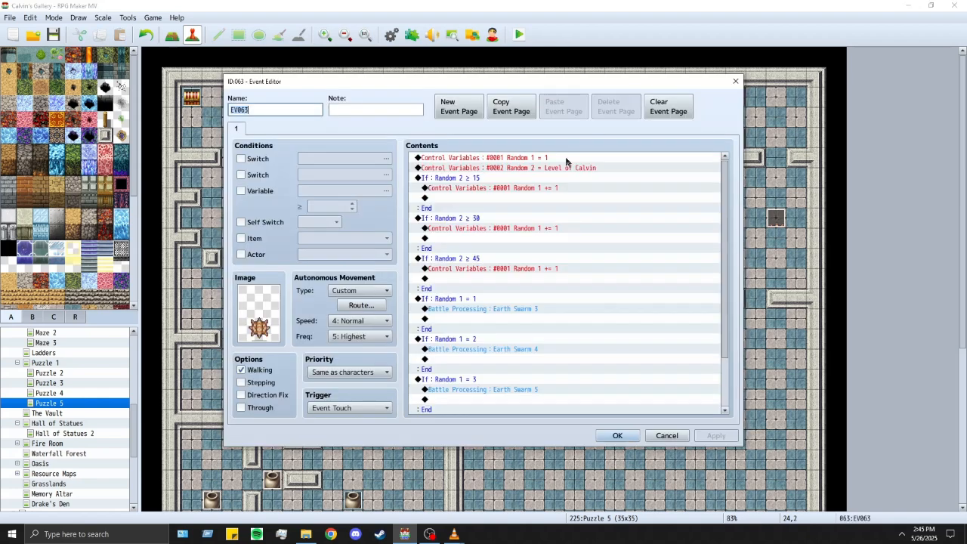
click(374, 306)
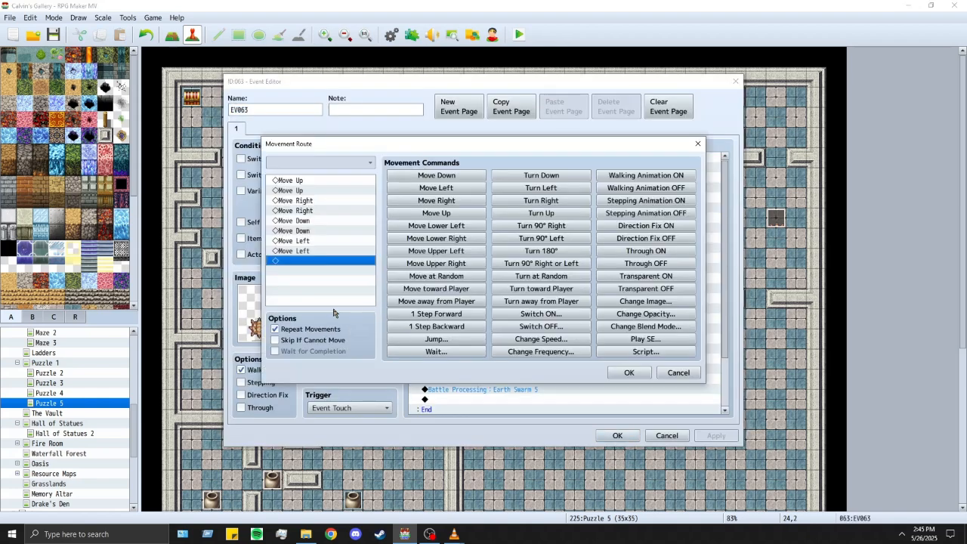
Step: Delete all the movement commands from the route of the event at 24,2
click(314, 181)
key(Delete)
key(Delete)
key(Delete)
key(Delete)
key(Delete)
key(Delete)
key(Delete)
key(Delete)
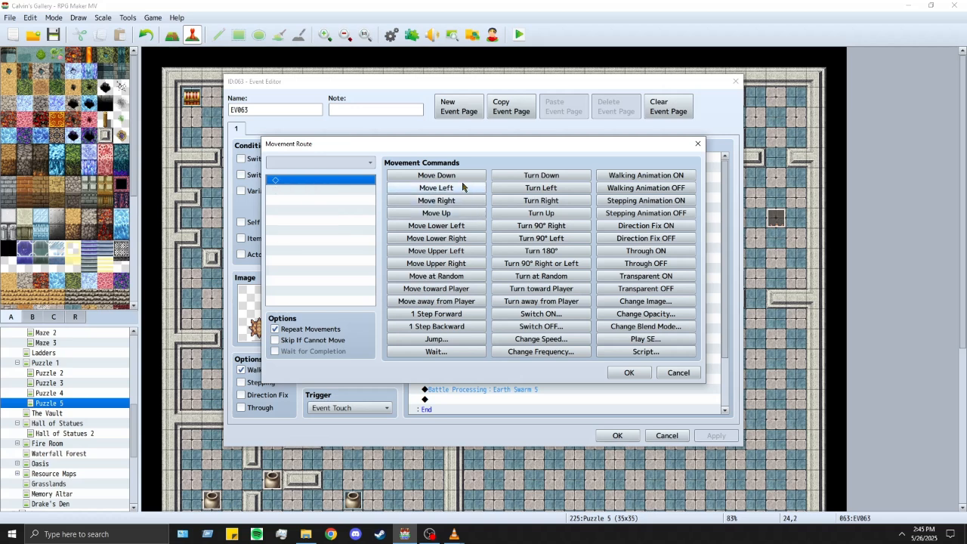
Step: Give the event at 24,2 a route of two moves each left, down, right and up, and save it
click(456, 190)
click(457, 191)
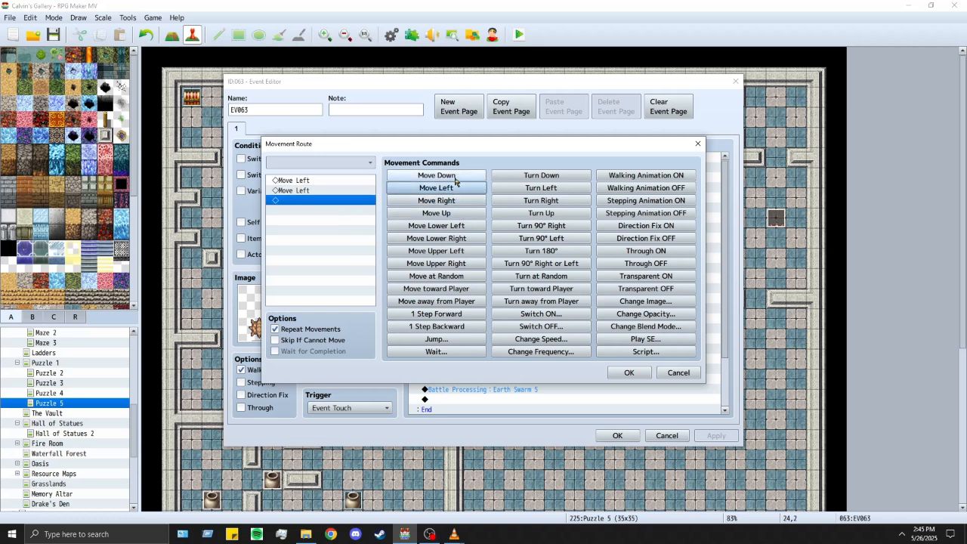
click(455, 178)
click(456, 179)
click(455, 201)
click(455, 201)
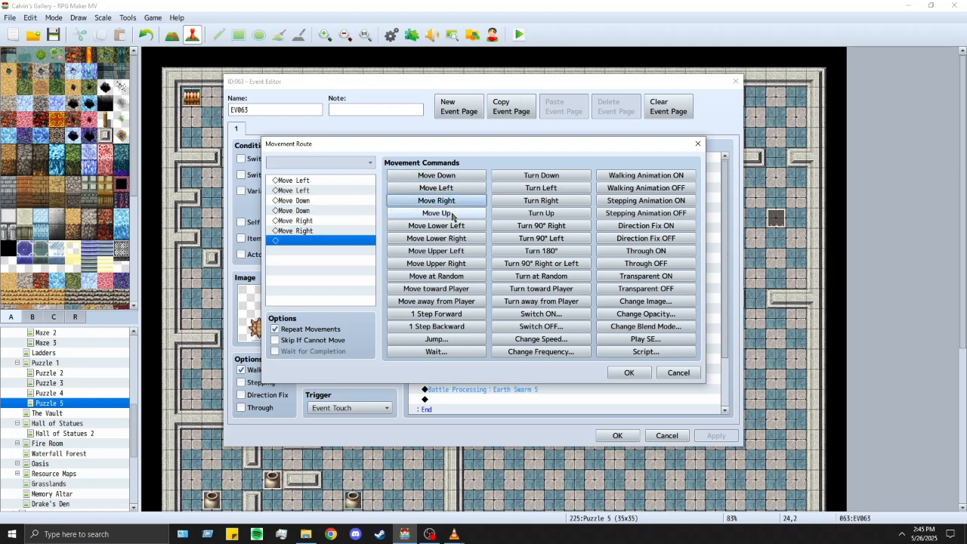
click(454, 211)
click(455, 211)
click(628, 371)
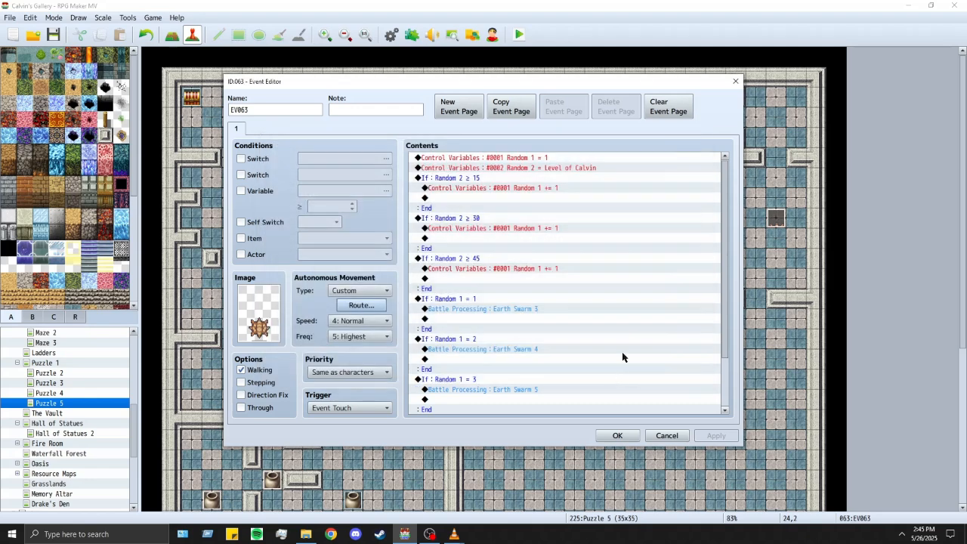
click(615, 435)
Step: Place a copy of the enemy event from 18,4 on tile 26,4
click(512, 139)
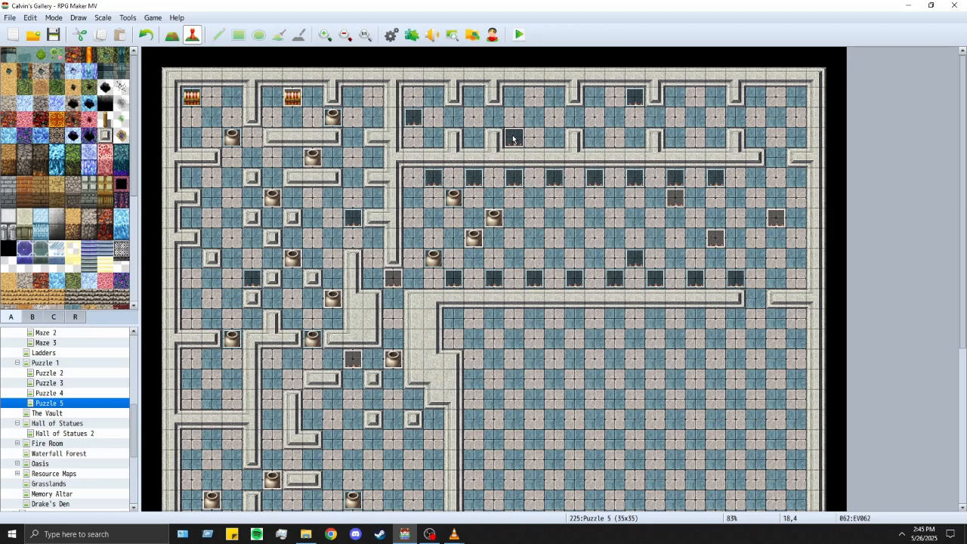
click(678, 146)
key(ctrl+v)
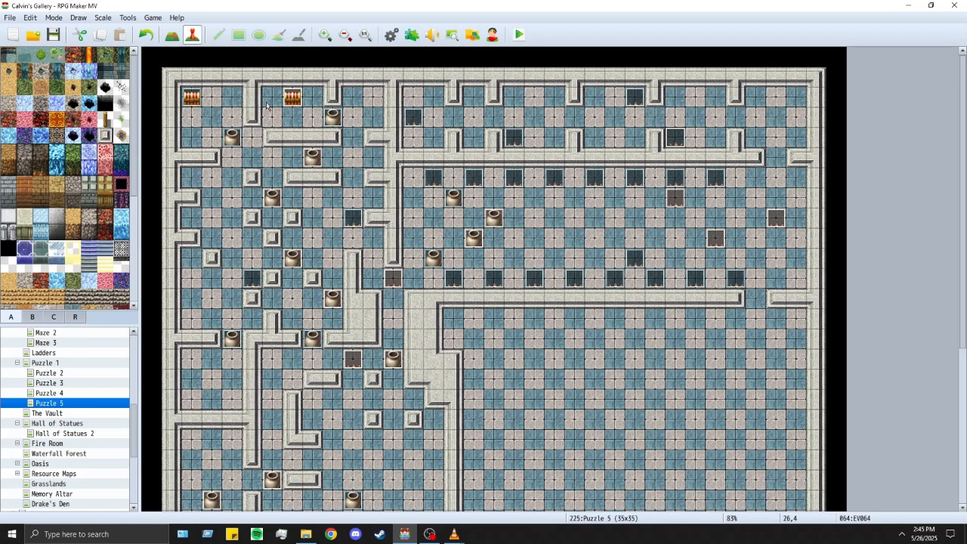
Step: Place a copy of the chest event from 2,2 on tile 3,16
double_click(187, 104)
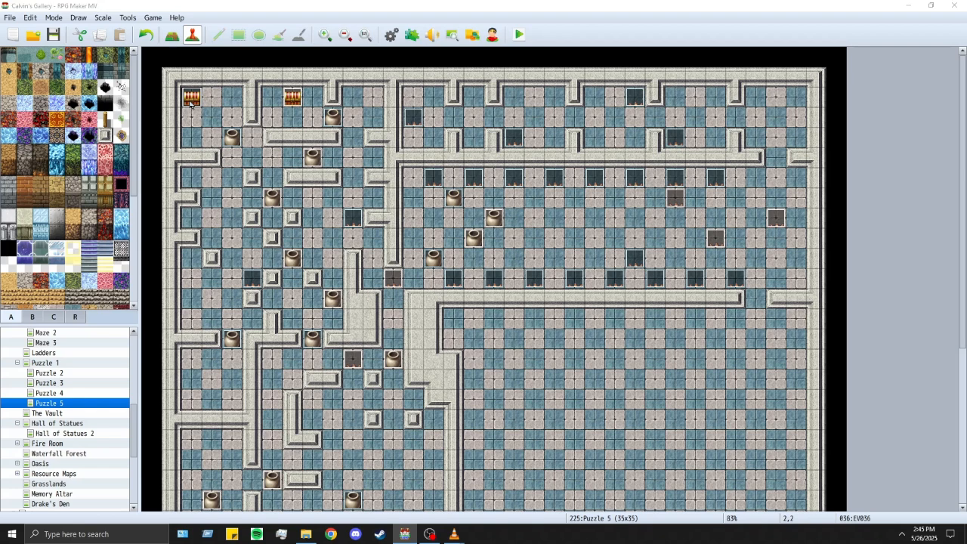
click(627, 430)
click(217, 102)
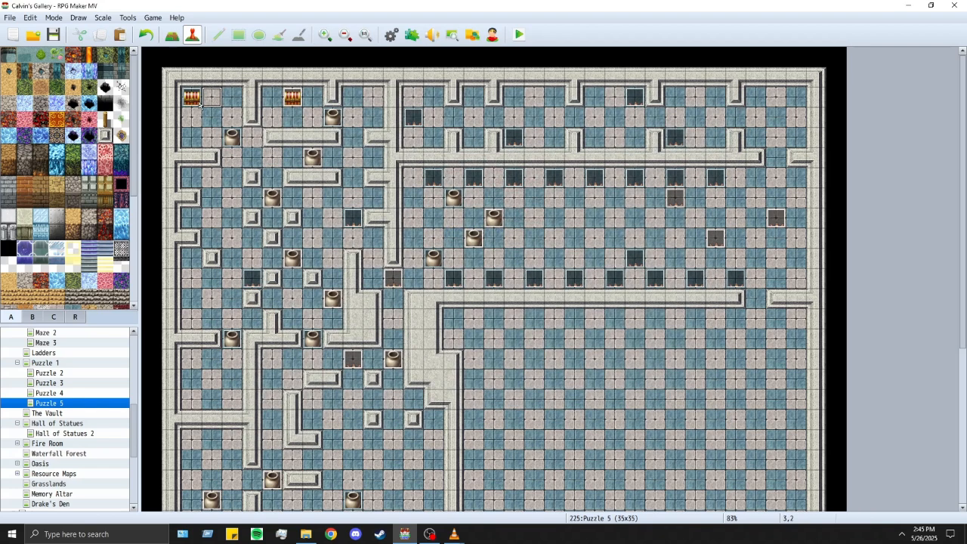
click(198, 101)
scroll(240, 202, down, 2)
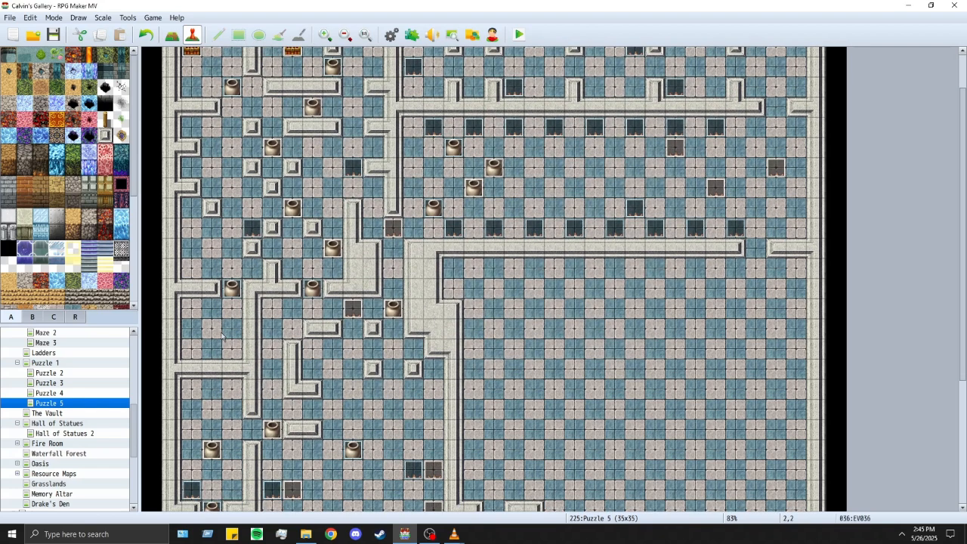
click(204, 338)
scroll(211, 360, down, 3)
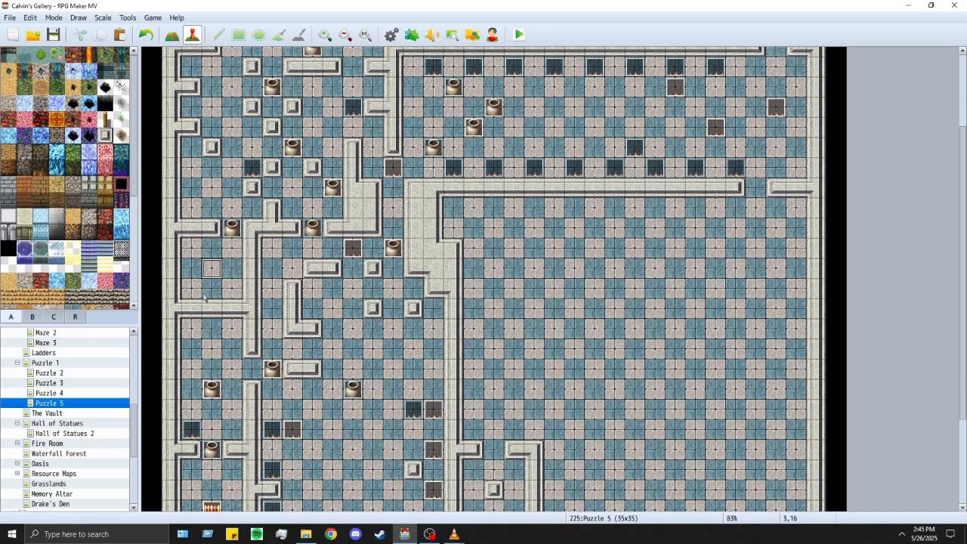
key(ctrl+v)
Step: Change the common event called by the chest at 3,16 to 0061 Misc Accessories
double_click(212, 268)
double_click(456, 229)
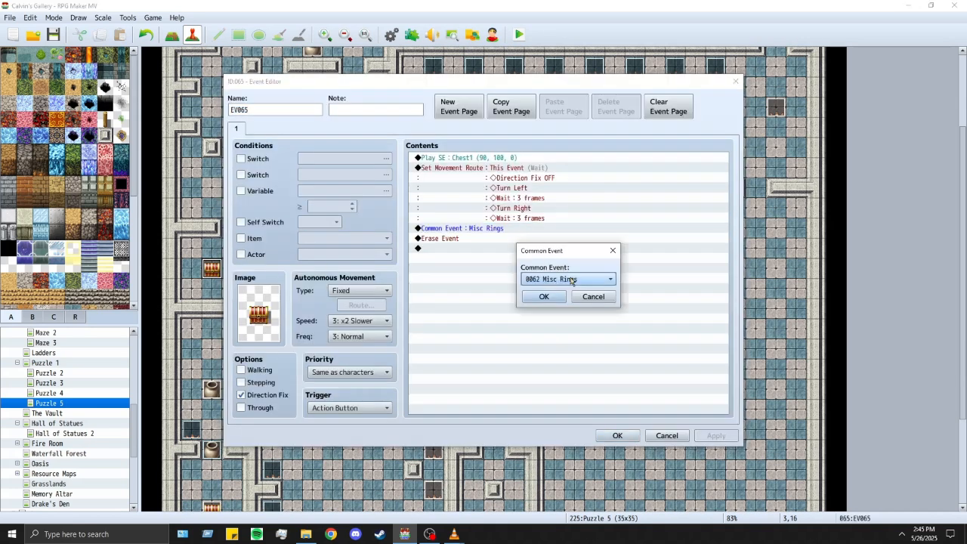
click(566, 276)
scroll(618, 283, up, 1)
click(607, 279)
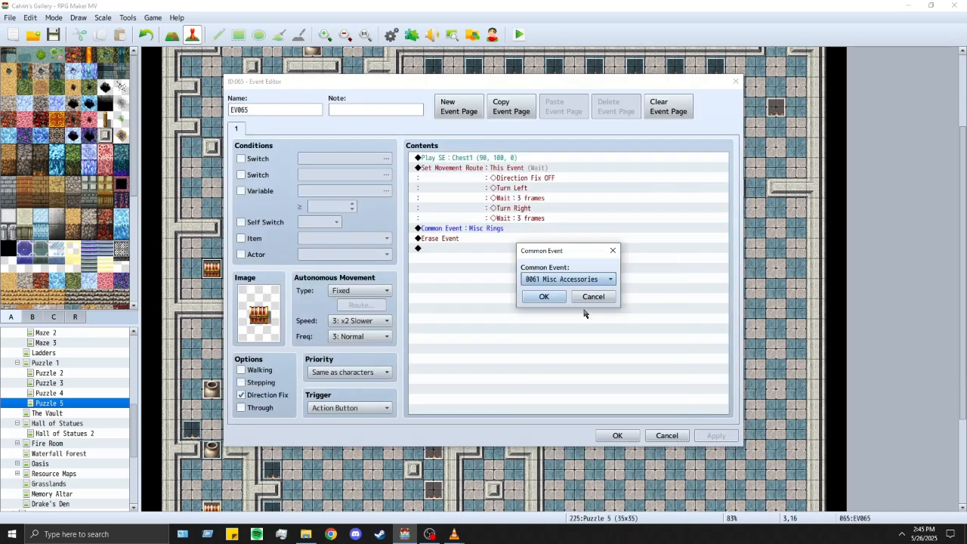
click(545, 300)
click(618, 437)
Step: Place copies of the chest event from 2,2 on tiles 13,2 and 13,4
scroll(325, 345, up, 3)
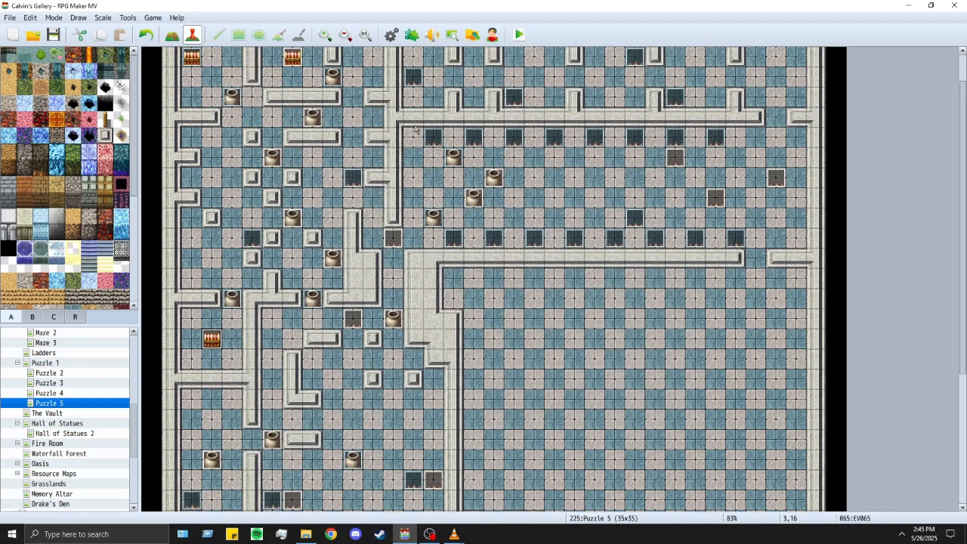
key(ctrl+v)
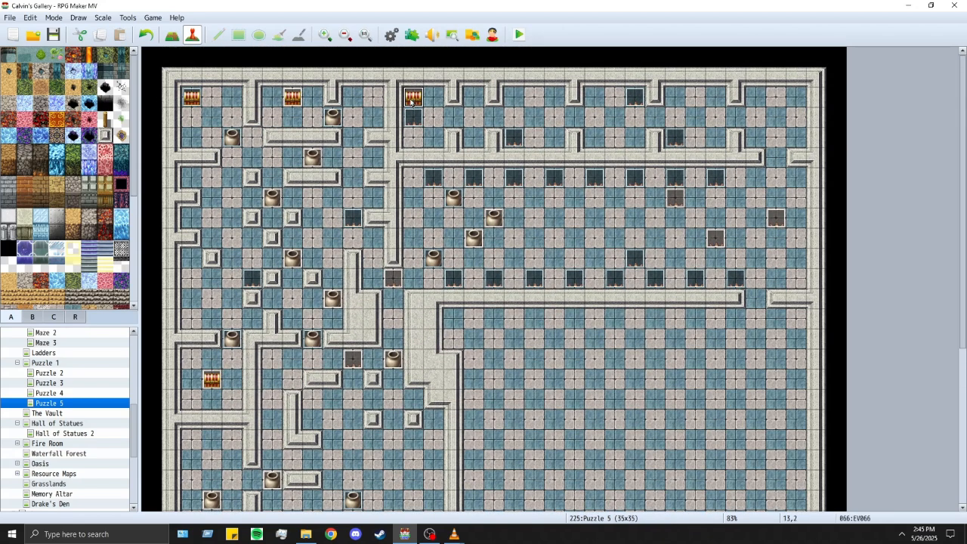
key(ctrl+v)
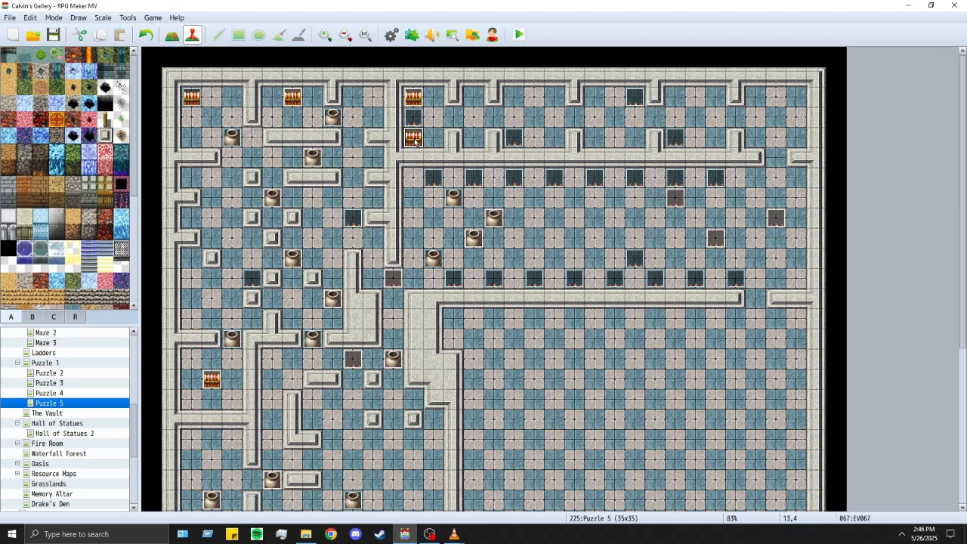
Step: Change the common event called by the chest at 13,4 to 0060 Misc Necklaces
double_click(415, 141)
double_click(510, 228)
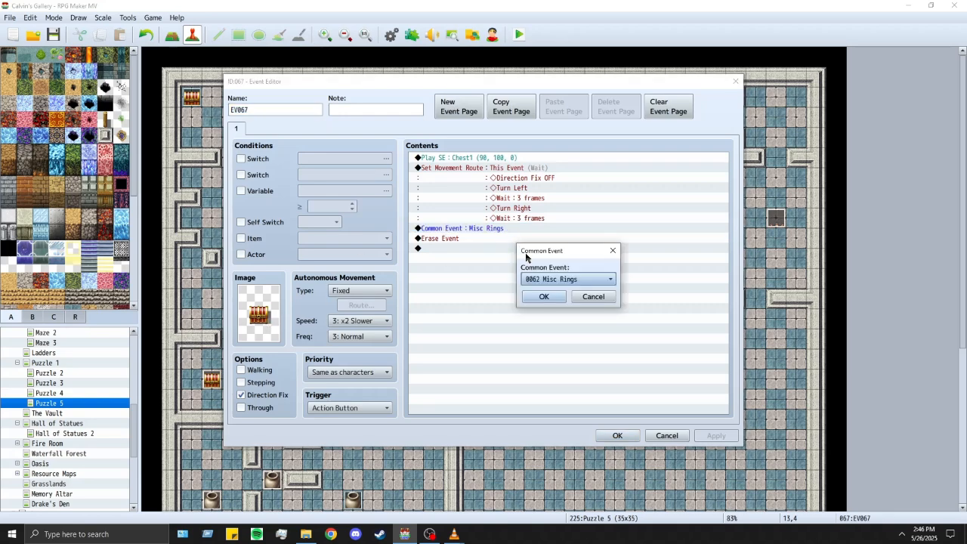
click(568, 279)
scroll(626, 307, up, 1)
scroll(627, 306, down, 3)
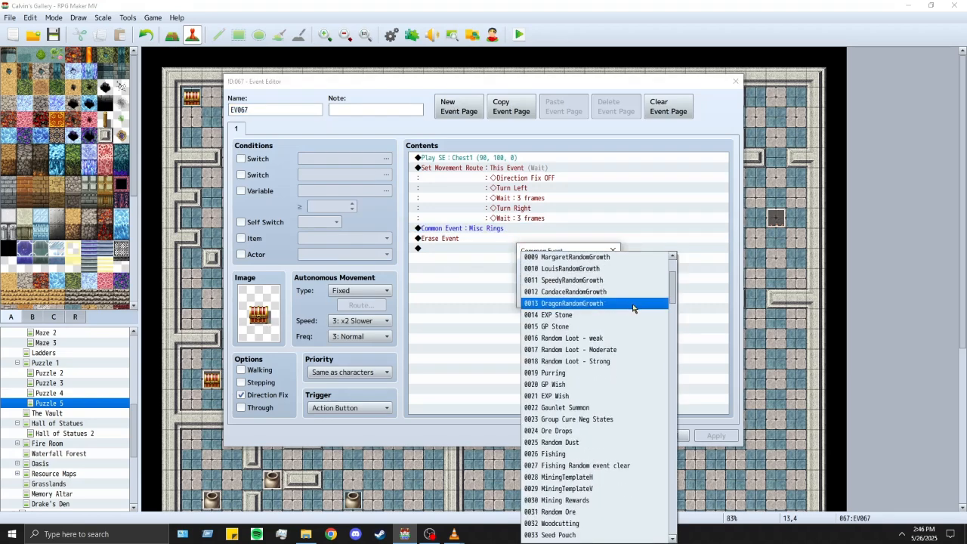
scroll(639, 327, up, 1)
scroll(638, 332, down, 3)
scroll(630, 338, down, 1)
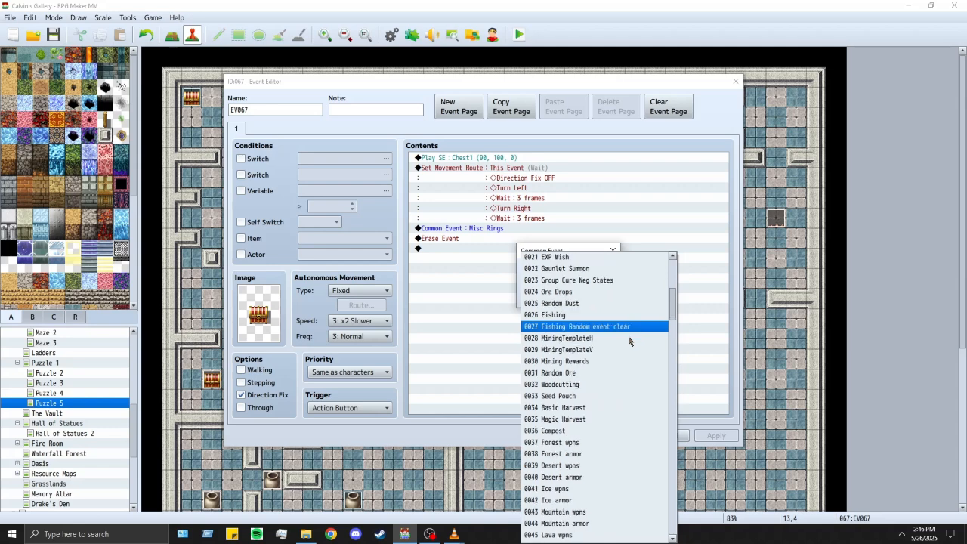
scroll(628, 340, down, 8)
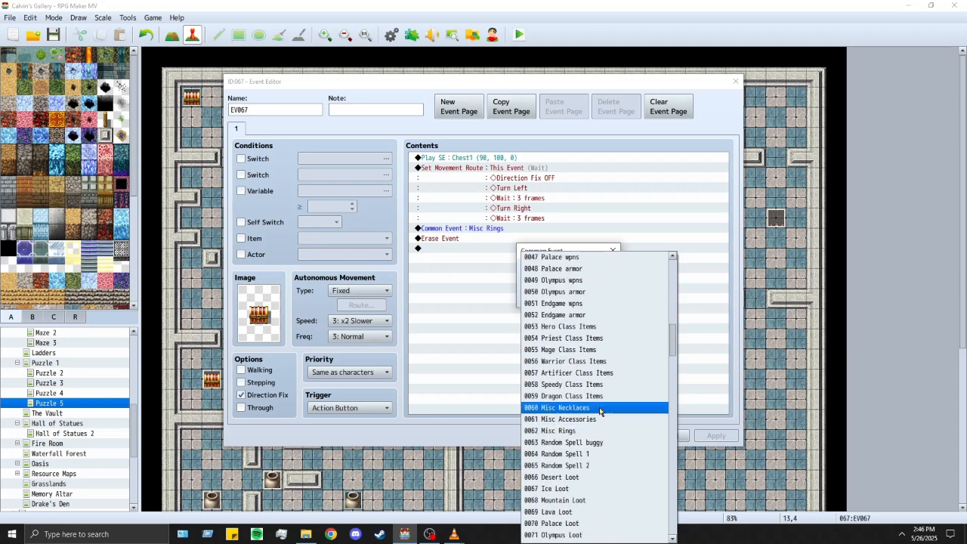
click(601, 408)
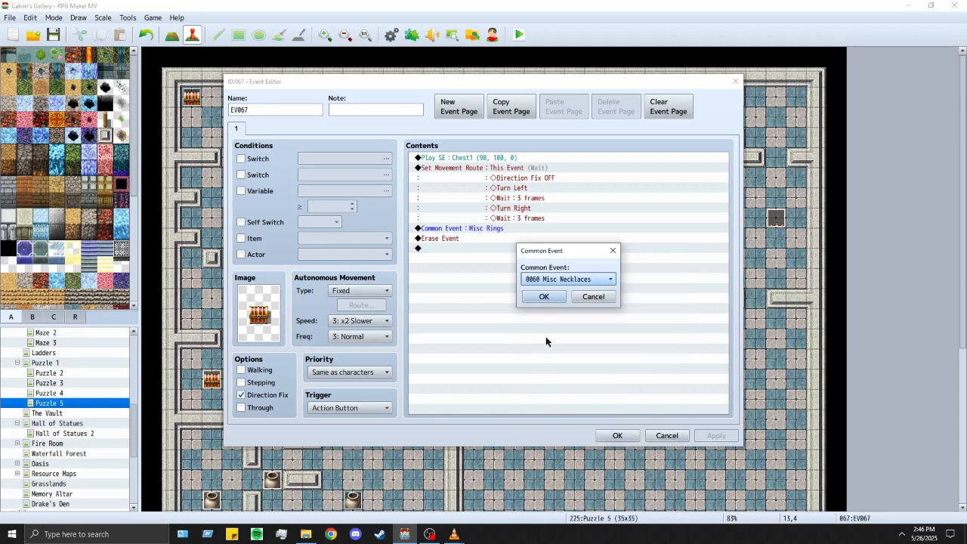
key(Return)
key(Return)
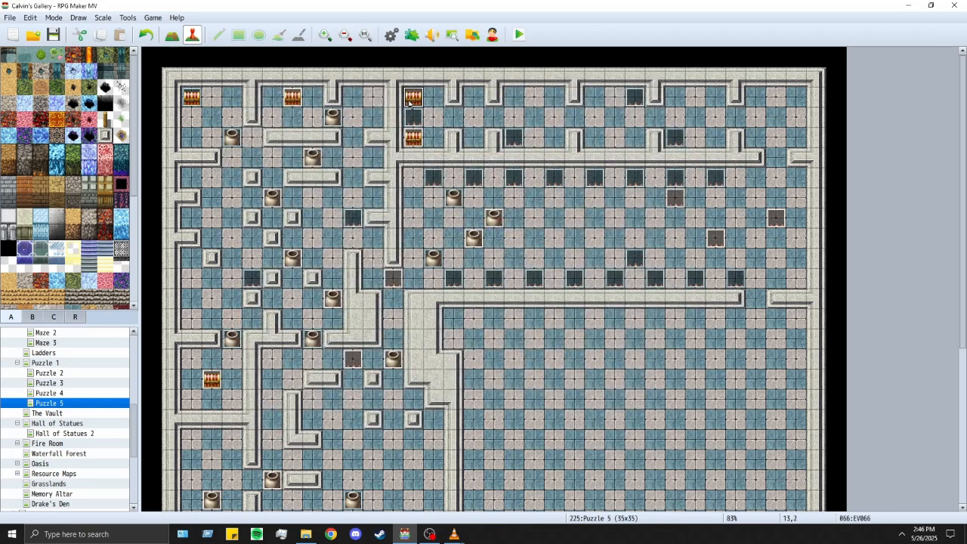
Step: Change the common event called by the chest at 13,2 to 0053 Hero Class Items
double_click(416, 96)
double_click(484, 231)
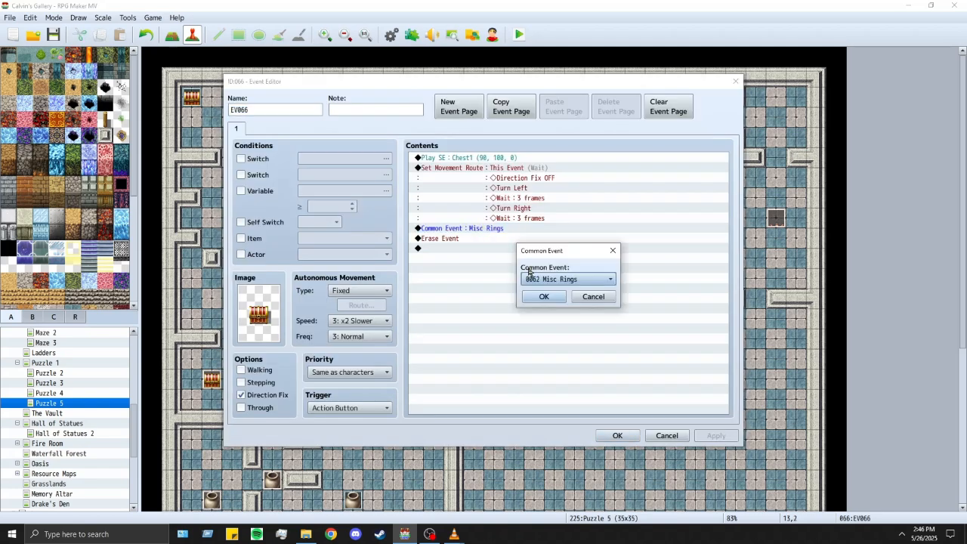
click(588, 277)
scroll(596, 343, down, 12)
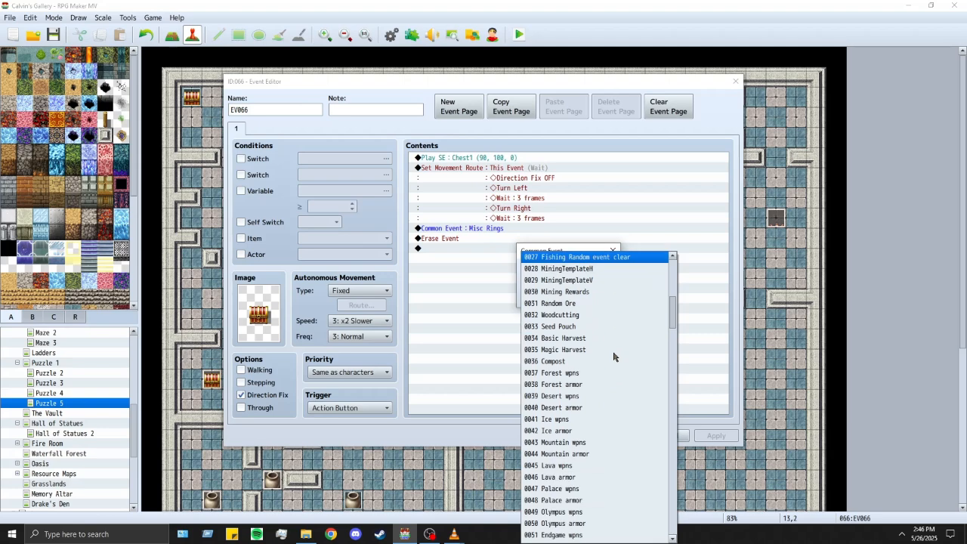
scroll(604, 349, down, 2)
scroll(614, 348, down, 2)
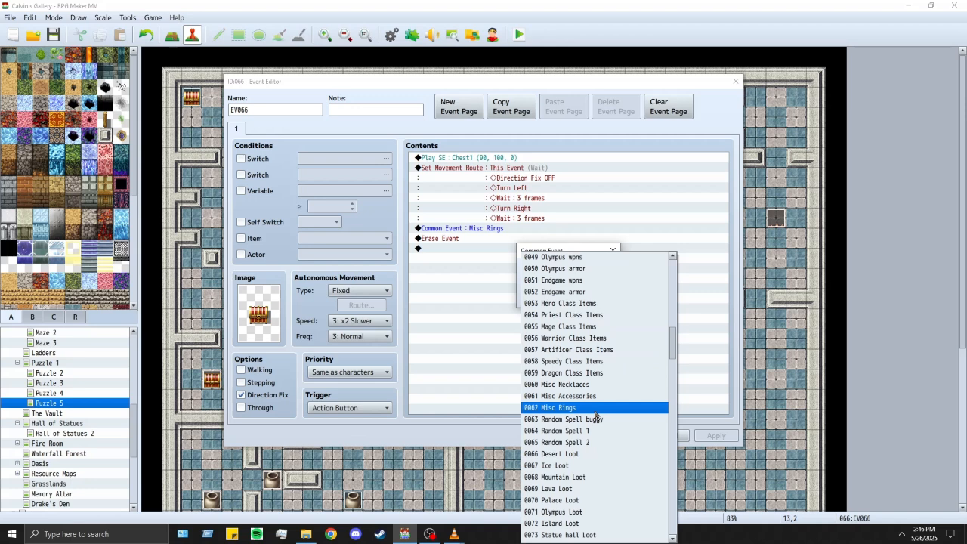
click(580, 304)
click(547, 298)
Step: Insert a Control Variables command before the chest's common event call, setting 0001 Random 1 to a random value from 1 to 7
key(Insert)
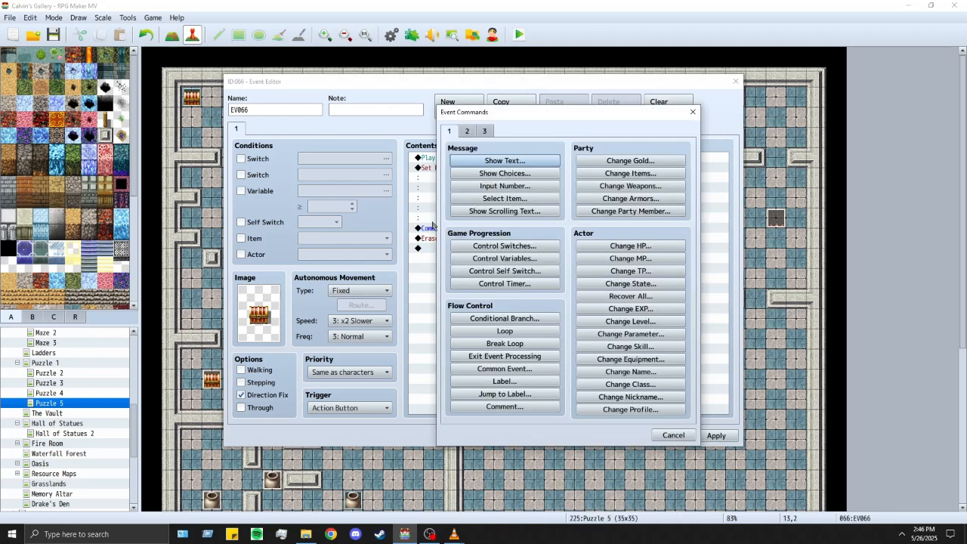
mouse_move(521, 114)
mouse_down()
mouse_move(523, 373)
mouse_move(511, 114)
mouse_up()
click(506, 259)
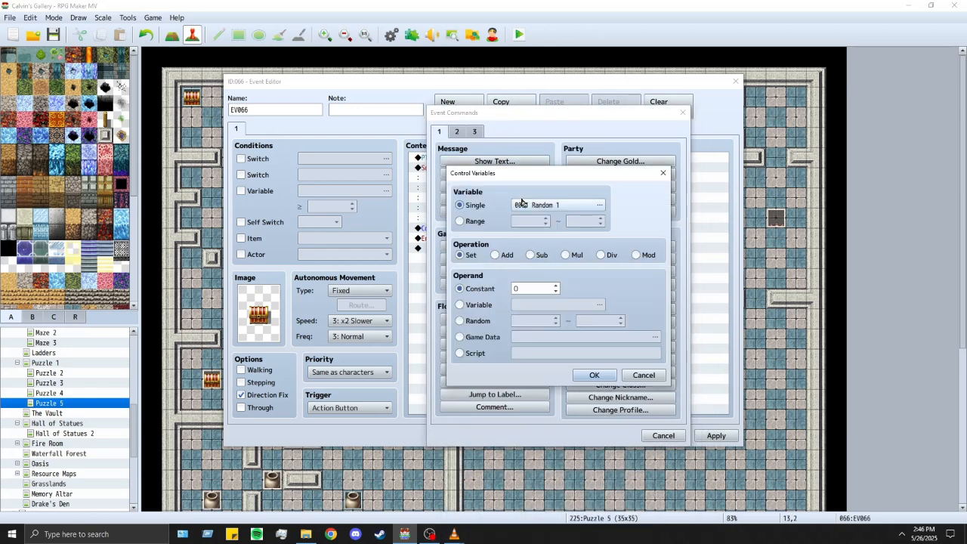
click(478, 324)
click(533, 322)
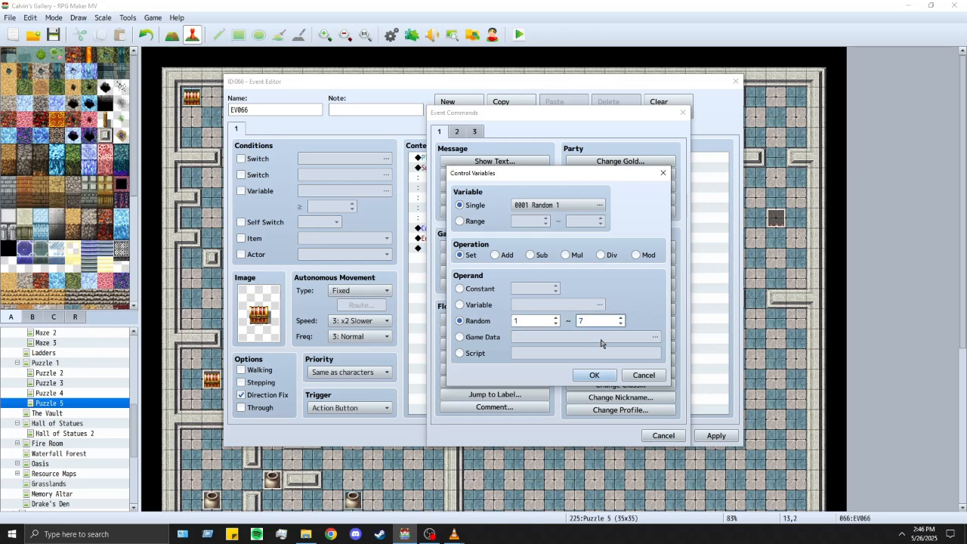
click(608, 376)
Step: Add a conditional branch for Random 1 = 1 and move the Hero Class Items common event call inside it
click(469, 248)
double_click(470, 240)
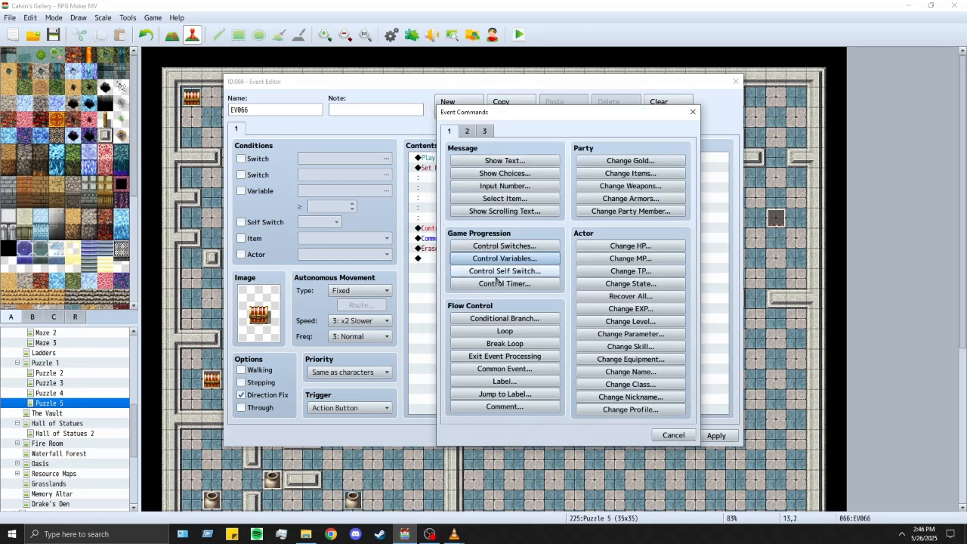
click(462, 318)
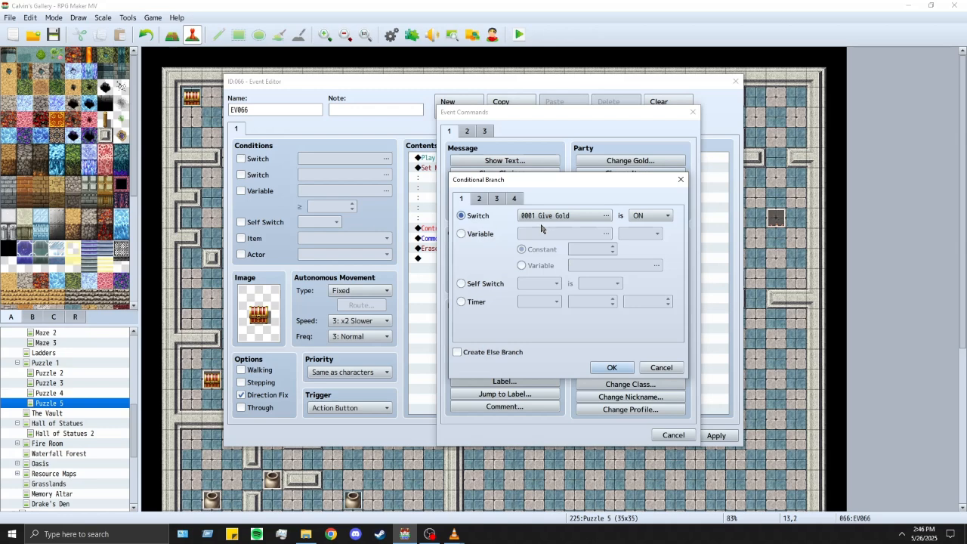
click(494, 234)
click(612, 367)
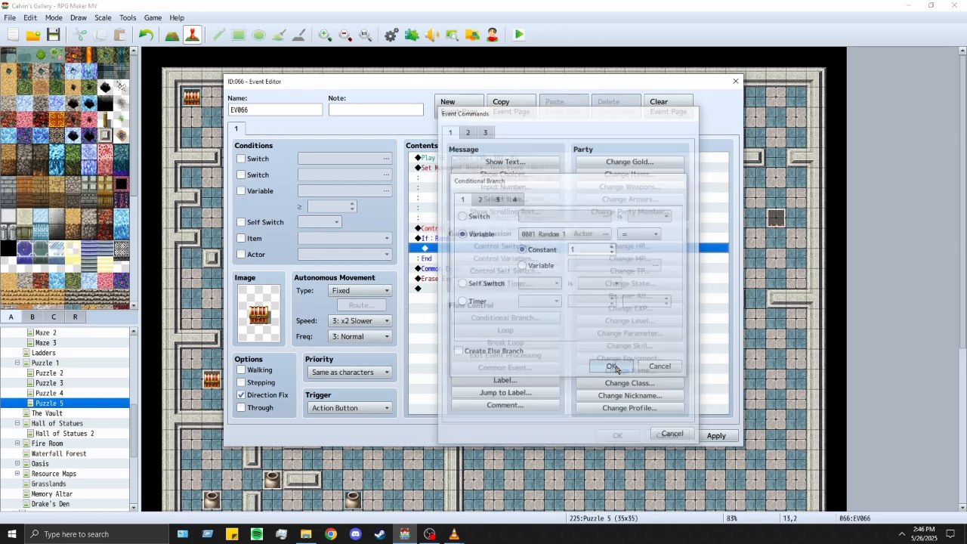
key(ctrl+x)
click(502, 249)
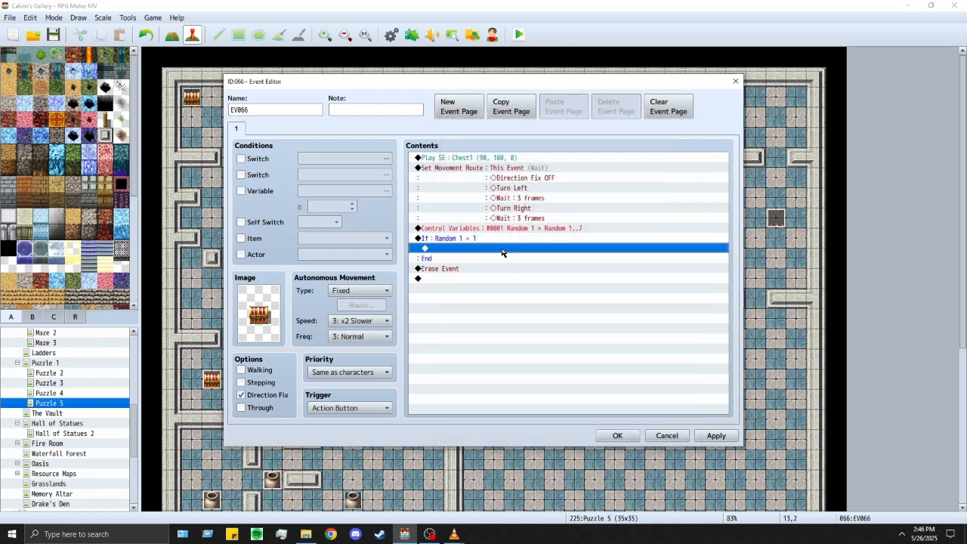
key(ctrl+v)
Step: Copy the Random 1 = 1 branch and paste five duplicates before the Erase Event command
click(500, 240)
key(ctrl+c)
click(485, 278)
key(ctrl+v)
key(ctrl+v)
key(ctrl+v)
key(ctrl+v)
key(ctrl+v)
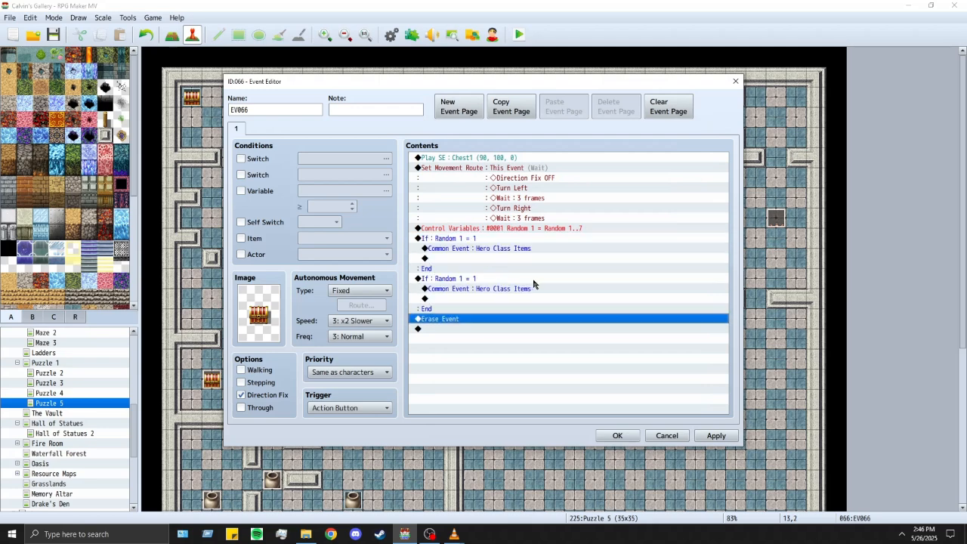
Step: Set the second branch's condition to Random 1 = 2 and its common event to 0054 Priest Class Items
scroll(533, 283, up, 1)
double_click(583, 249)
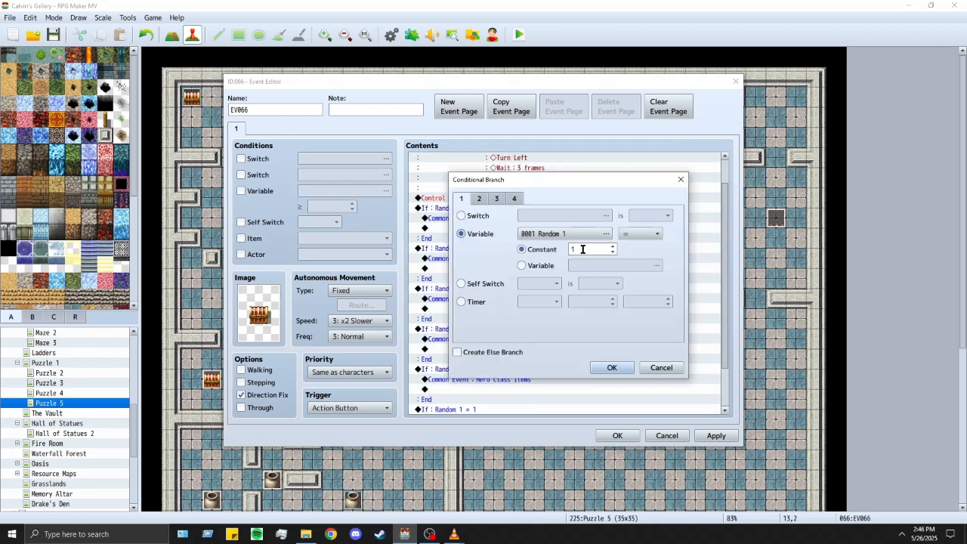
text(2)
key(Return)
double_click(496, 258)
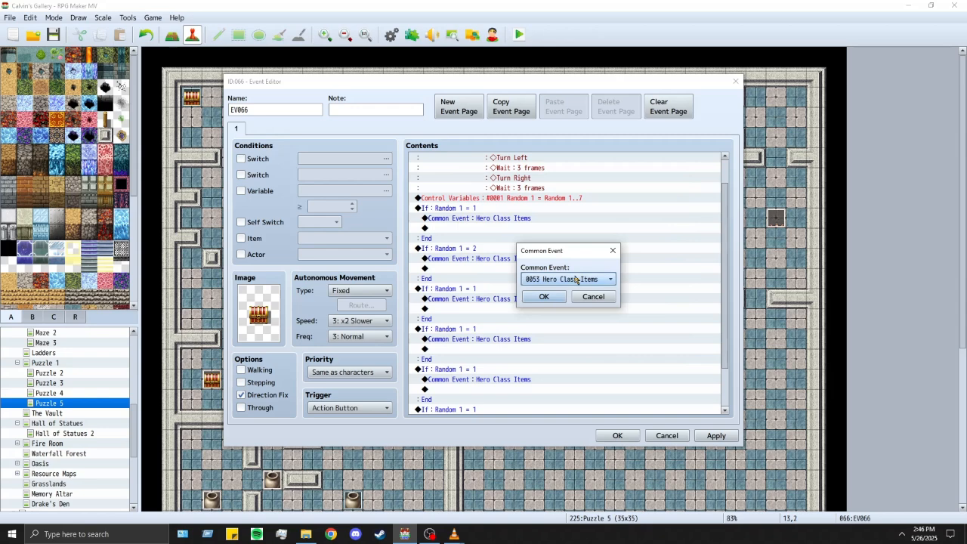
click(577, 278)
click(571, 269)
click(543, 296)
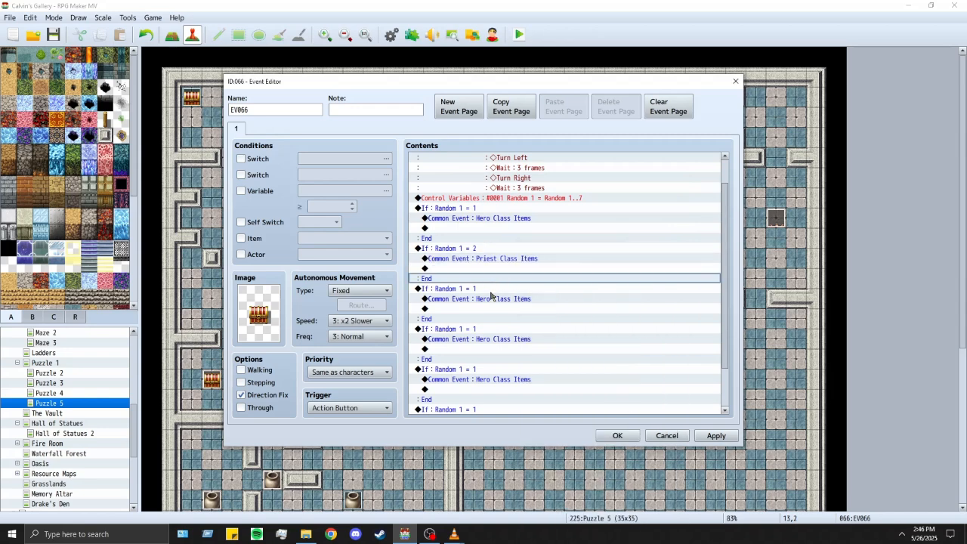
Step: Set the third branch's common event to 0055 Mage Class Items and its condition to Random 1 = 3
double_click(490, 296)
click(578, 278)
click(571, 279)
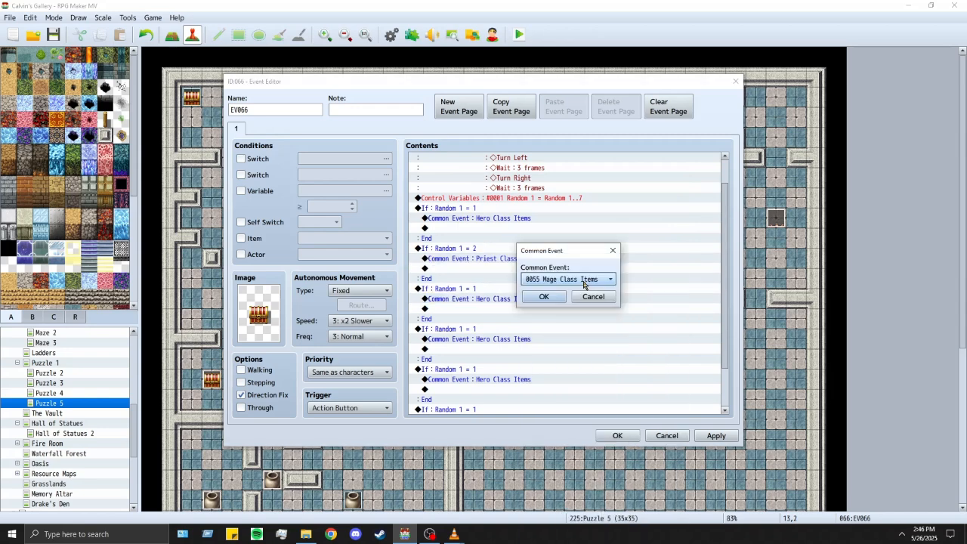
click(543, 296)
double_click(506, 290)
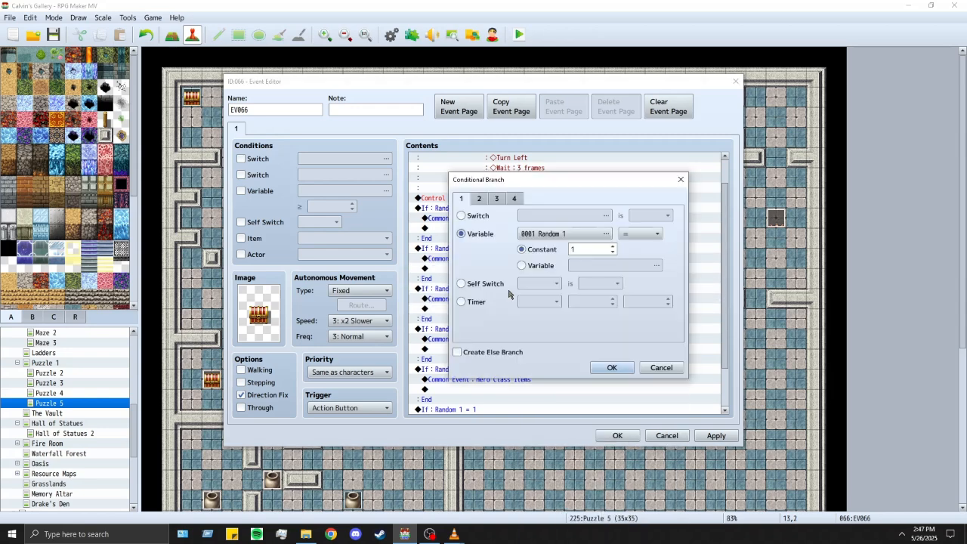
click(611, 367)
Step: Set the fourth branch's condition to Random 1 = 4 and its common event to 0056 Warrior Class Items
double_click(506, 330)
text(4)
click(611, 367)
double_click(489, 339)
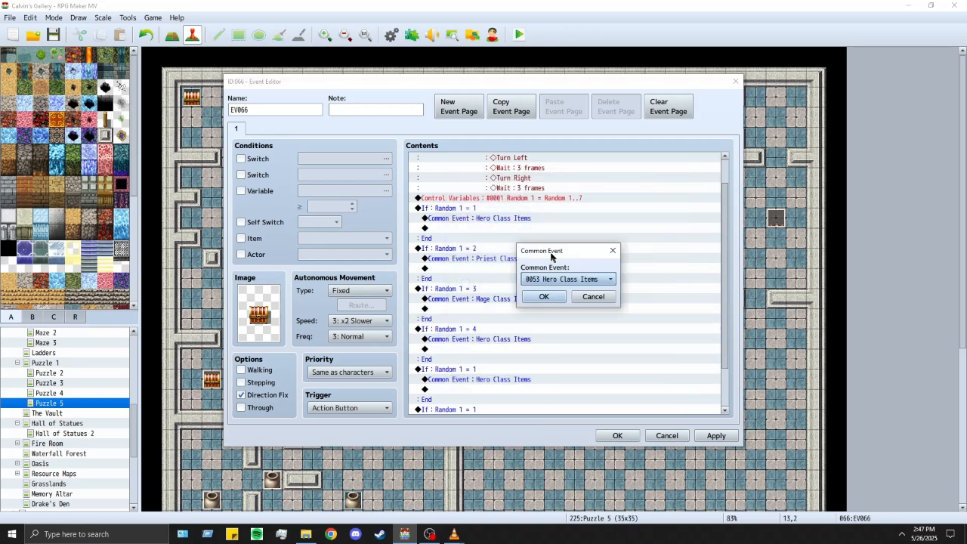
click(556, 277)
click(571, 291)
click(537, 293)
Step: Duplicate the last Hero Class Items branch before Erase Event to provide a seventh branch
scroll(538, 291, down, 2)
click(488, 356)
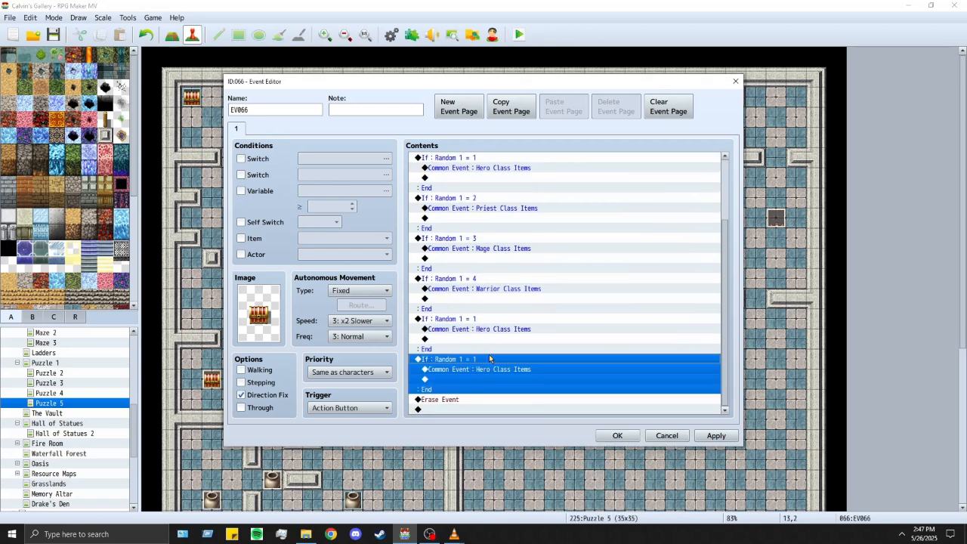
key(ctrl+c)
click(461, 398)
key(ctrl+v)
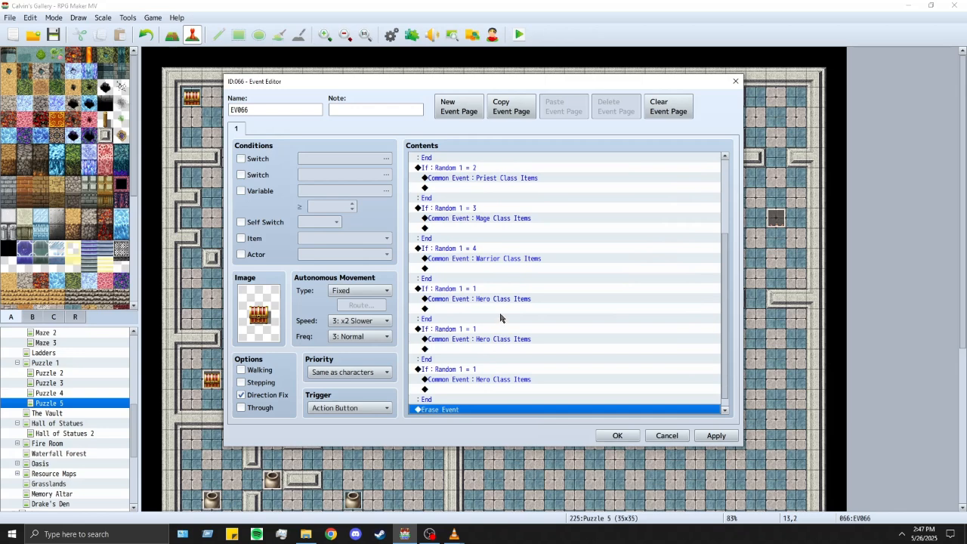
Step: Set the fifth branch's condition to Random 1 = 5 and its common event to 0057 Artificer Class Items
click(498, 258)
double_click(529, 289)
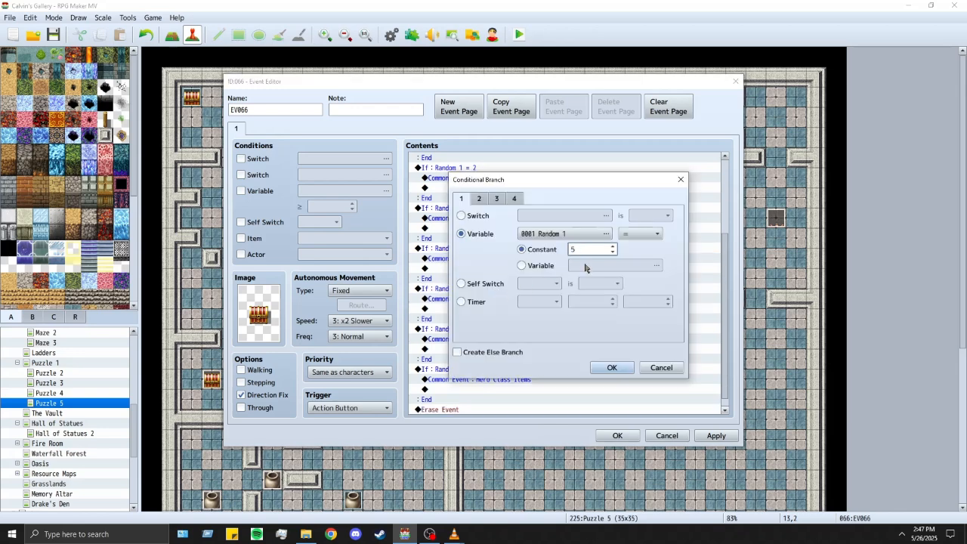
click(611, 367)
double_click(489, 332)
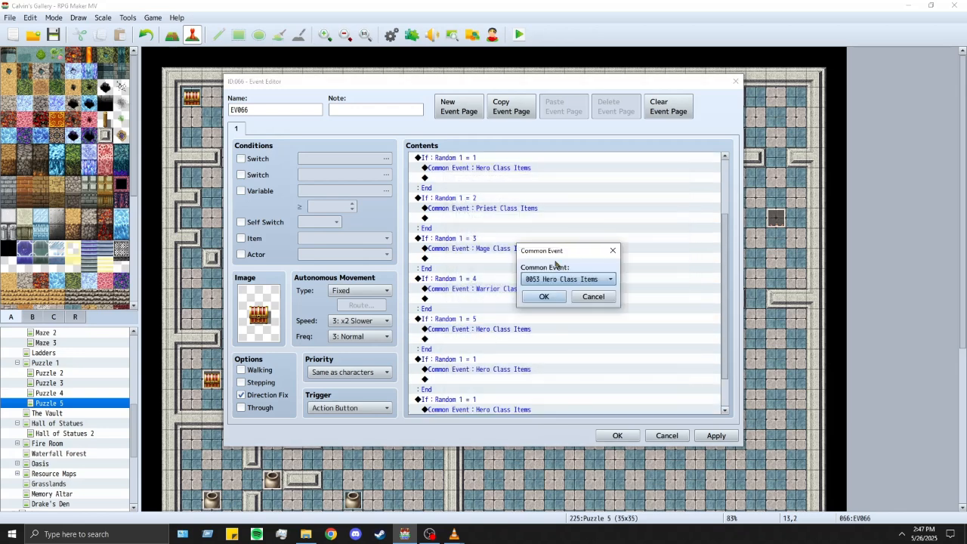
click(586, 279)
click(581, 306)
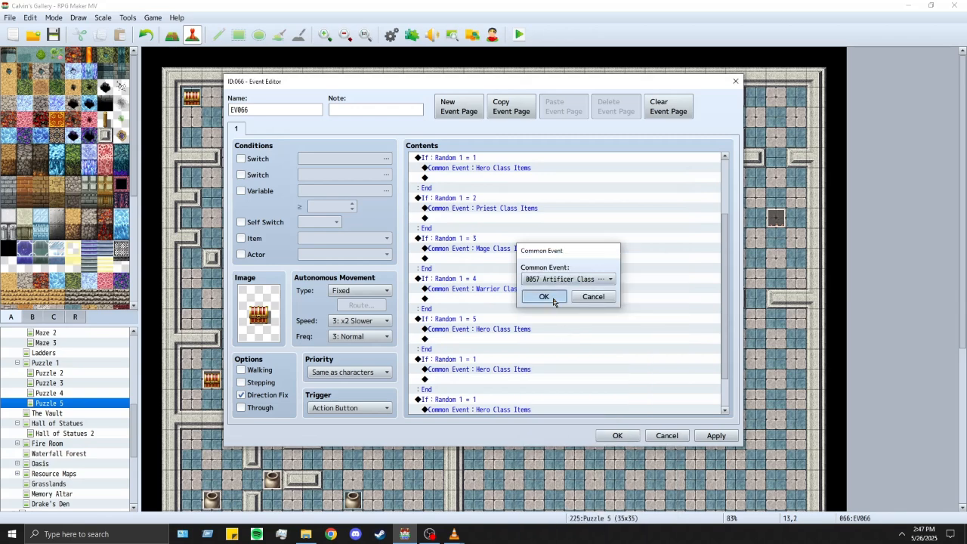
click(547, 297)
Step: Set the sixth branch's condition to Random 1 = 6 and its common event to 0058 Speedy Class Items
scroll(489, 344, down, 1)
double_click(528, 328)
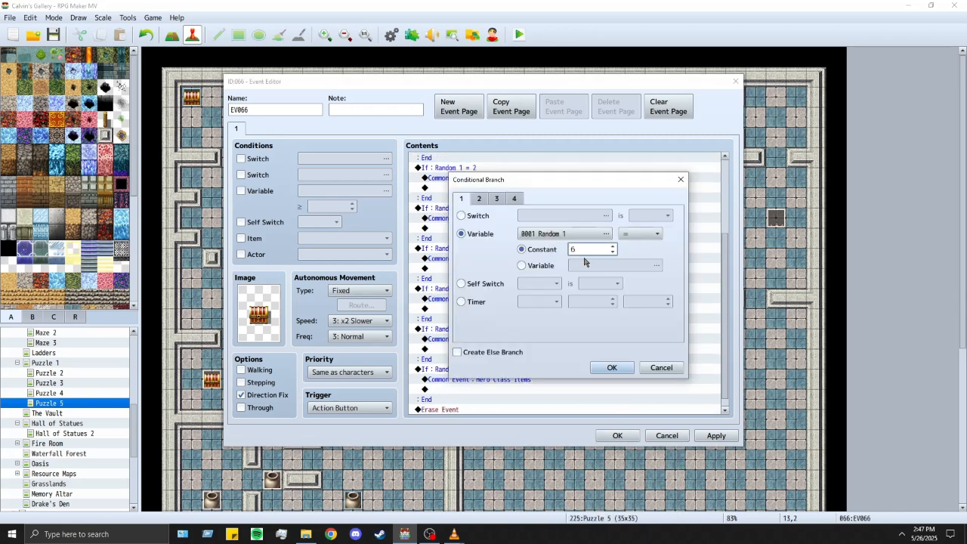
click(608, 367)
double_click(491, 368)
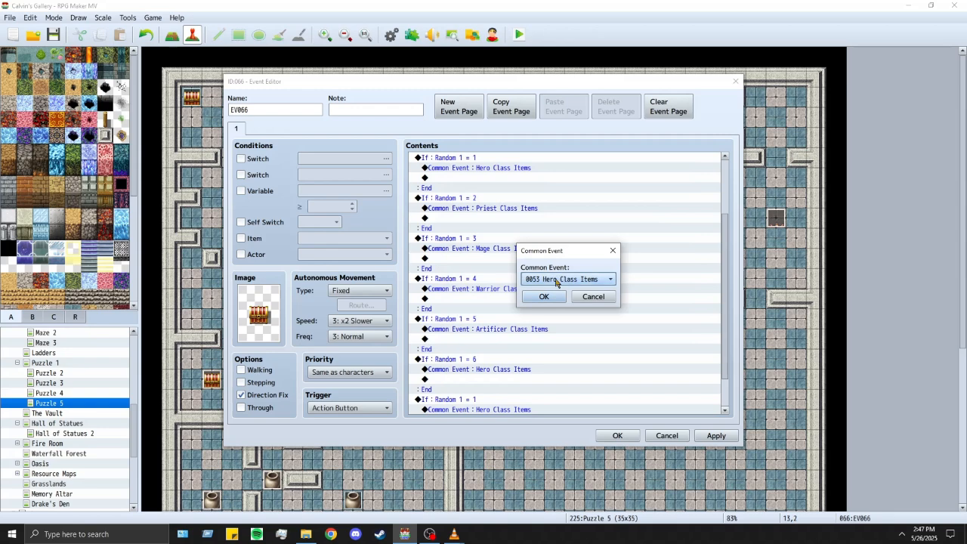
click(556, 279)
click(567, 314)
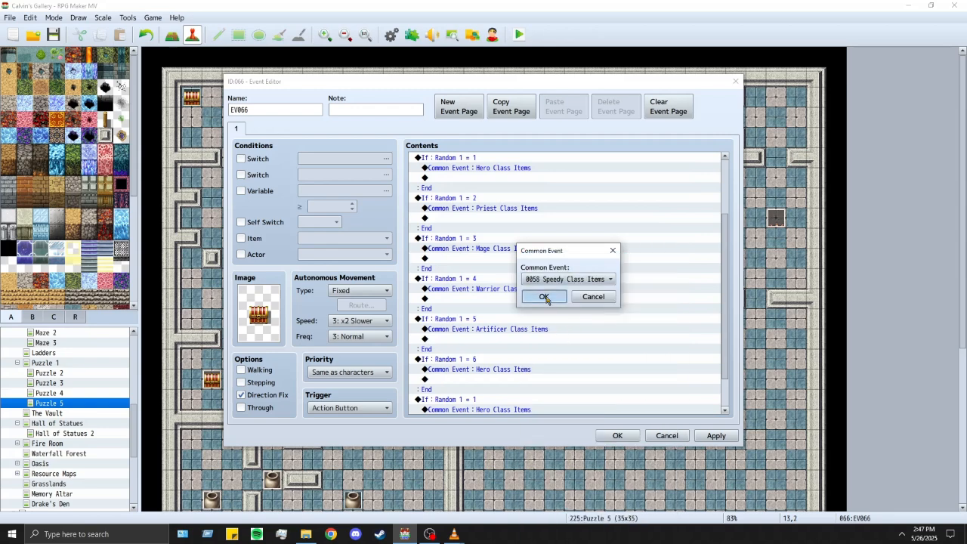
click(547, 295)
Step: Set the seventh branch to Random 1 = 7 with common event 0059 Dragon Class Items, review the branches and save the chest event
scroll(460, 355, down, 1)
click(456, 359)
double_click(456, 360)
click(574, 233)
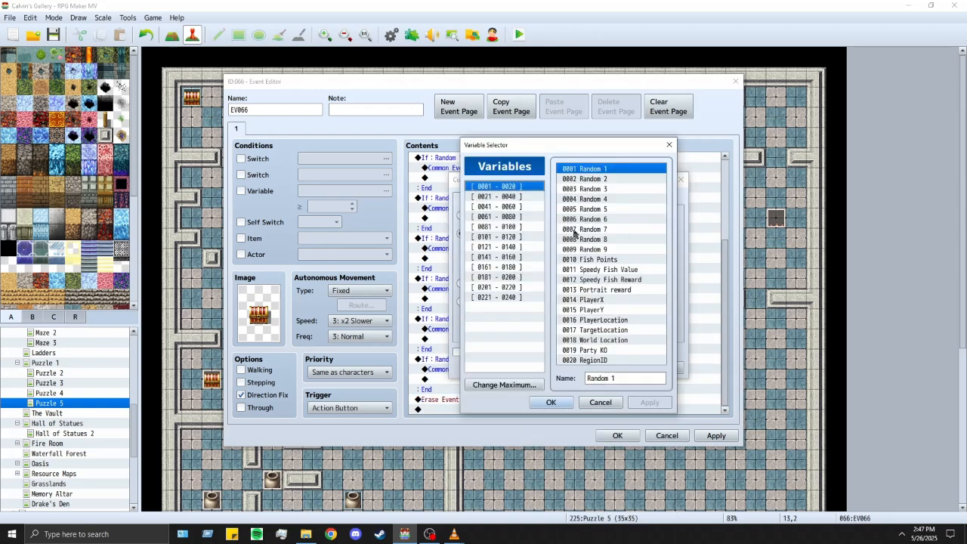
click(601, 402)
click(583, 250)
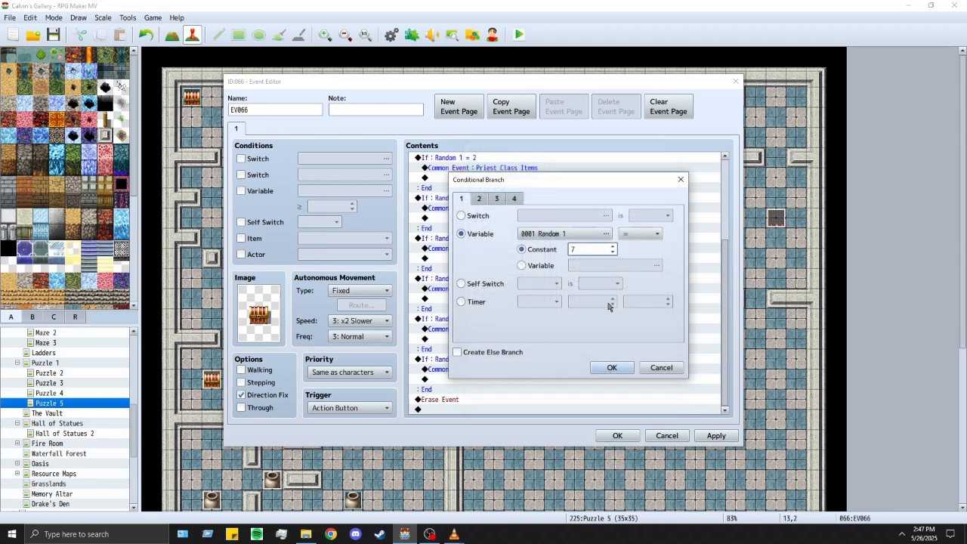
click(612, 367)
double_click(589, 410)
click(548, 281)
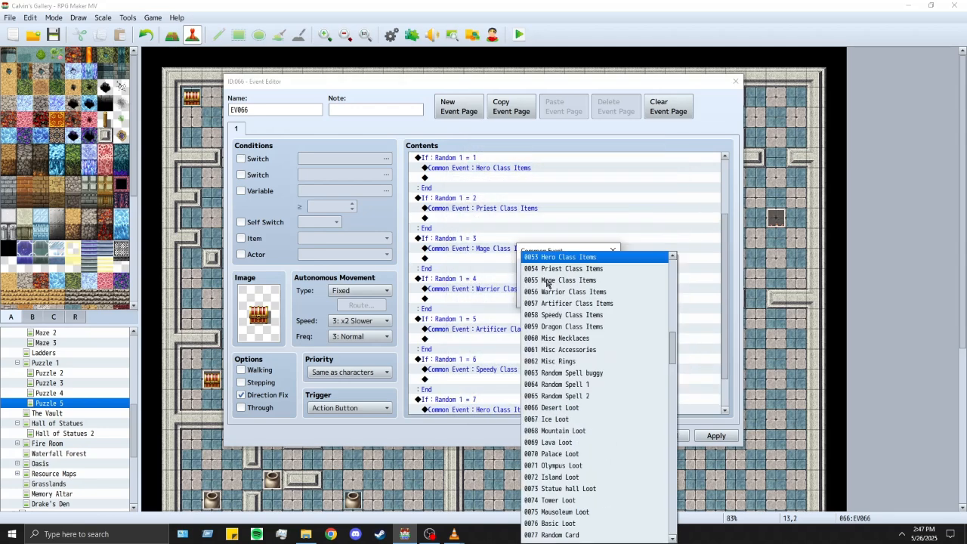
click(568, 327)
click(542, 300)
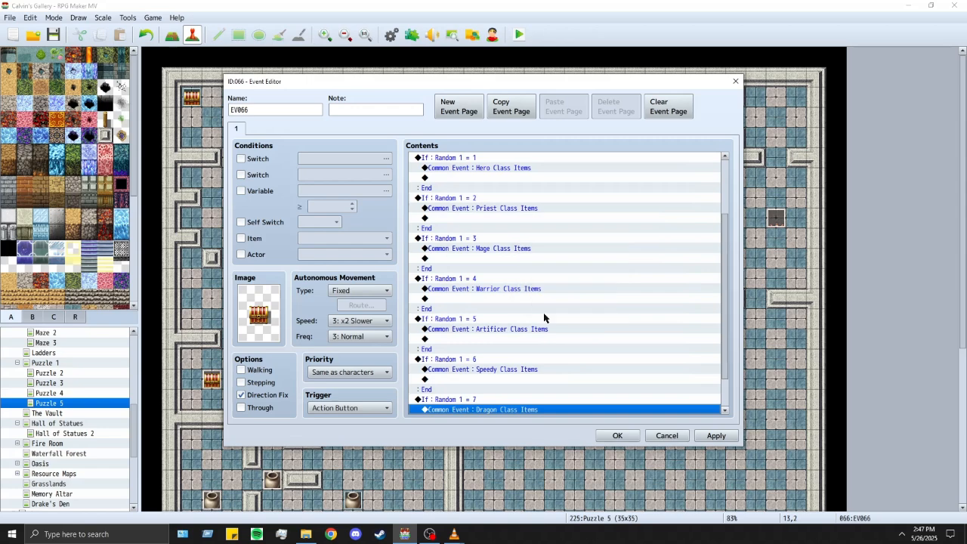
scroll(544, 318, down, 2)
scroll(544, 330, up, 4)
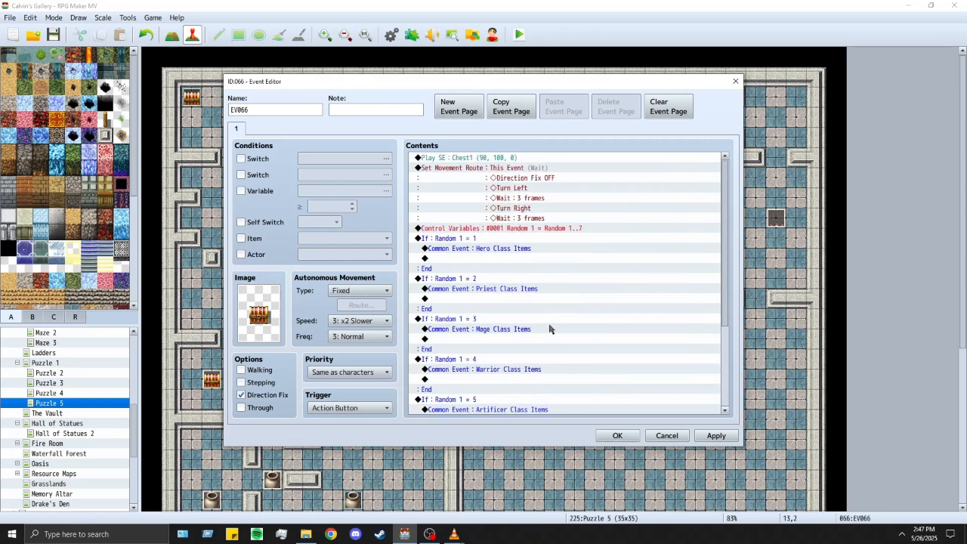
scroll(562, 342, down, 4)
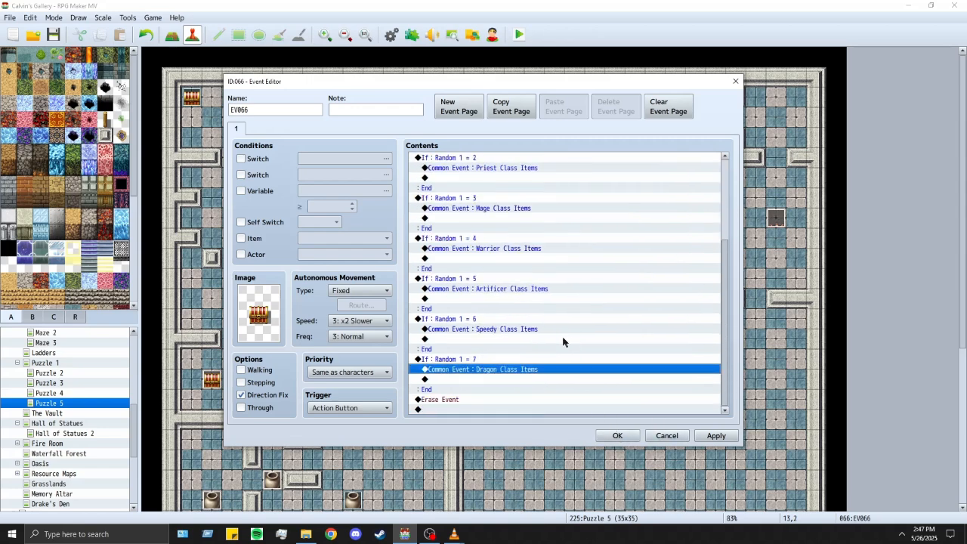
click(602, 437)
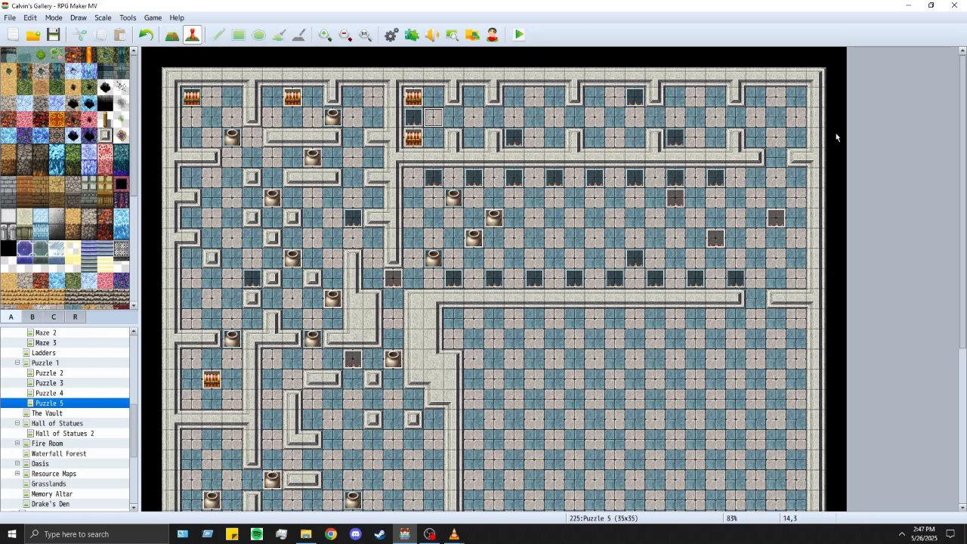
Step: Copy the enemy event from tile 24,2 to the upper corridor's corner tile 32,2
click(633, 99)
click(795, 96)
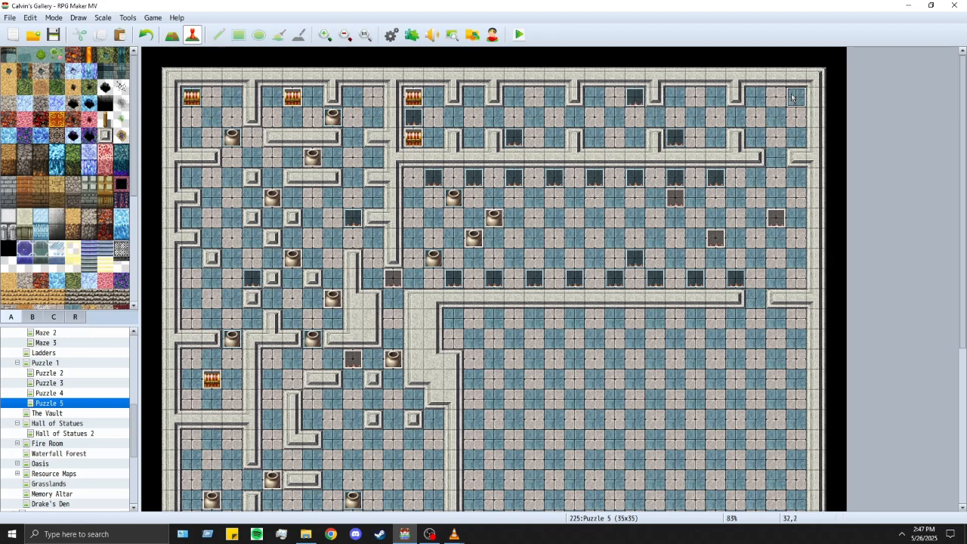
key(ctrl+v)
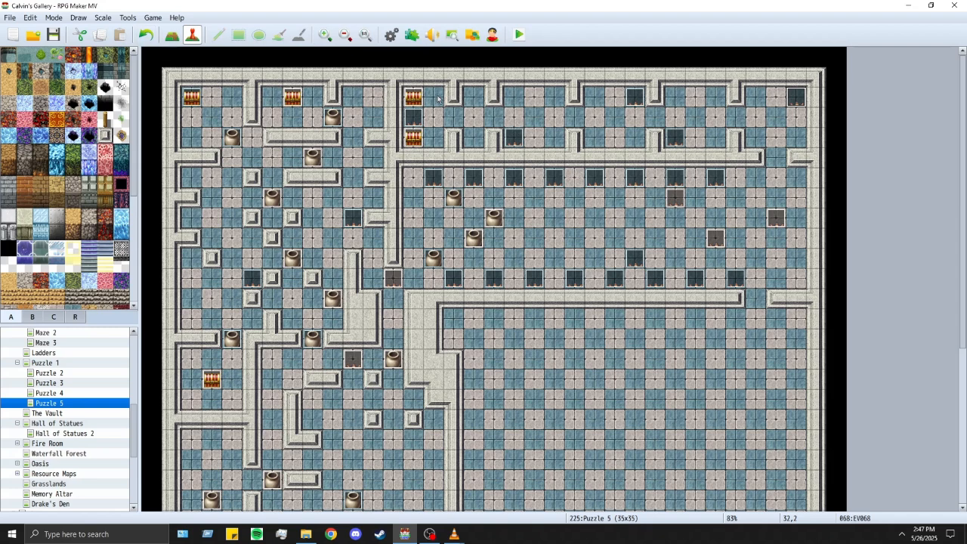
Step: Start a playtest of the project, dismiss the profile error and begin a new game in a maximized window
scroll(328, 139, down, 5)
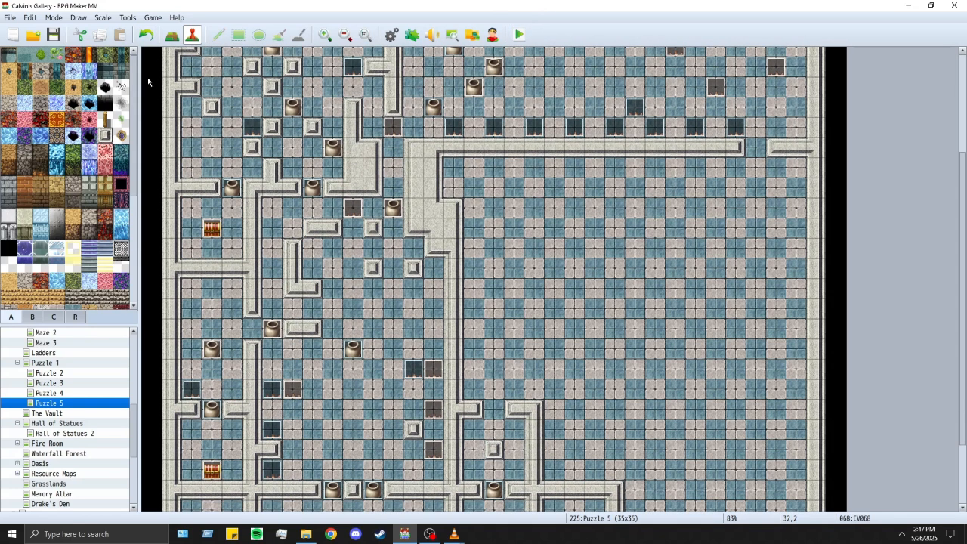
click(521, 35)
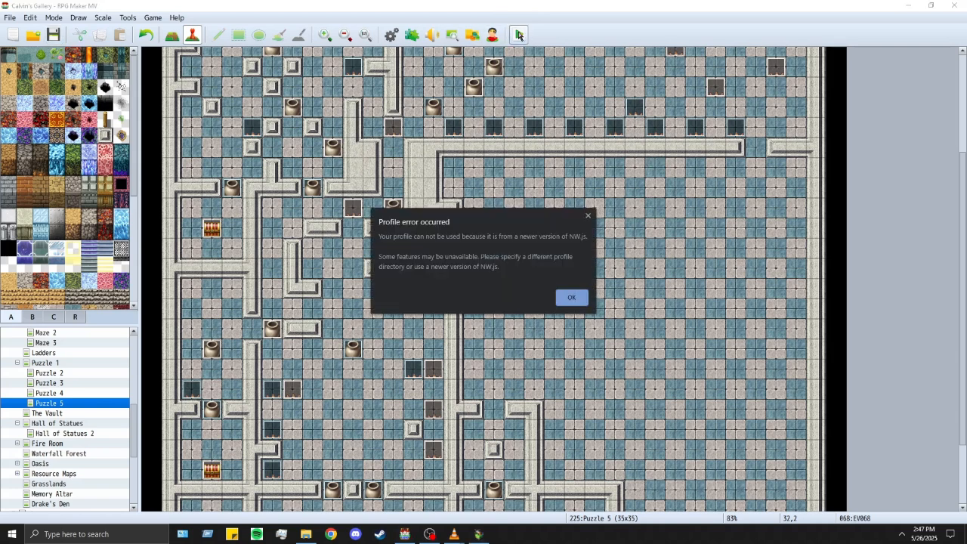
key(Return)
click(380, 7)
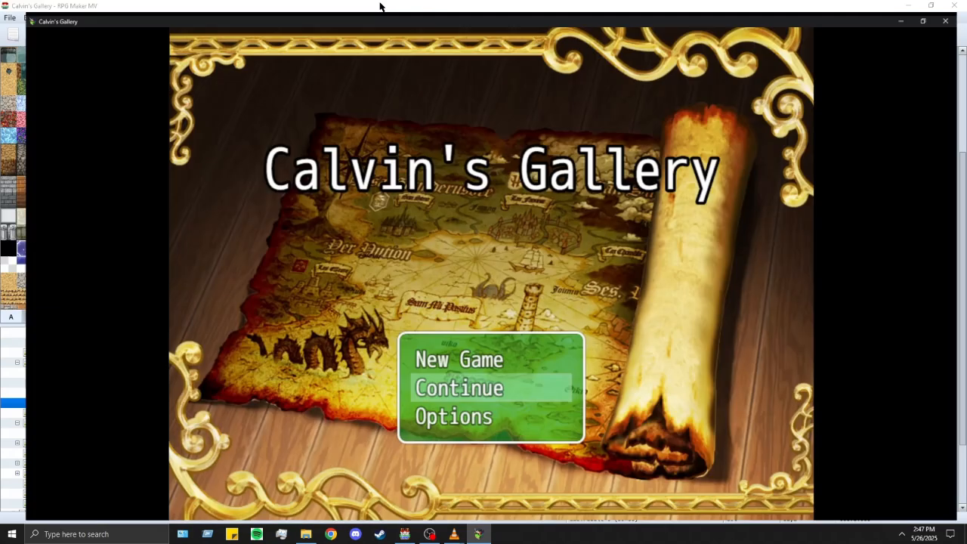
click(527, 362)
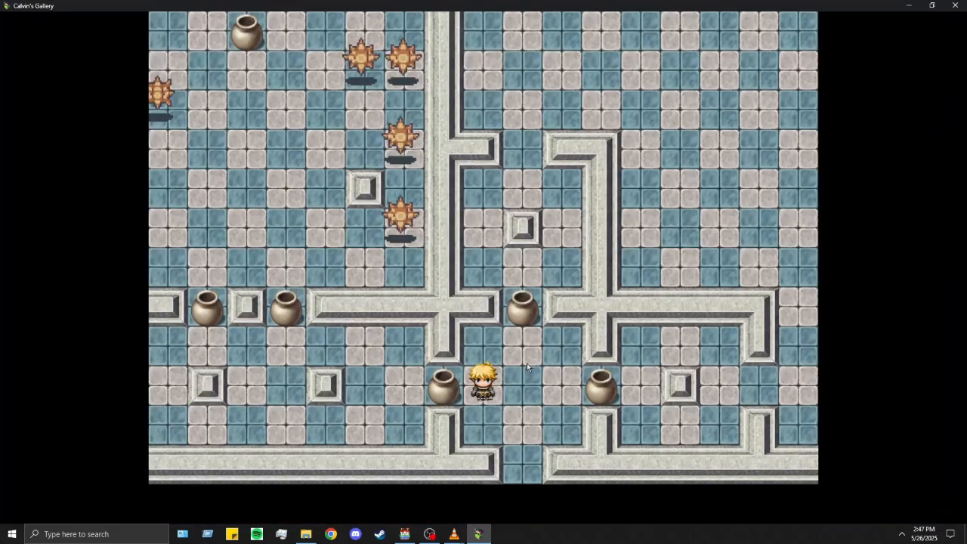
Step: Push the urn beside the starting tile west through the wall opening and walk around to its north side
key(Left)
key(Left)
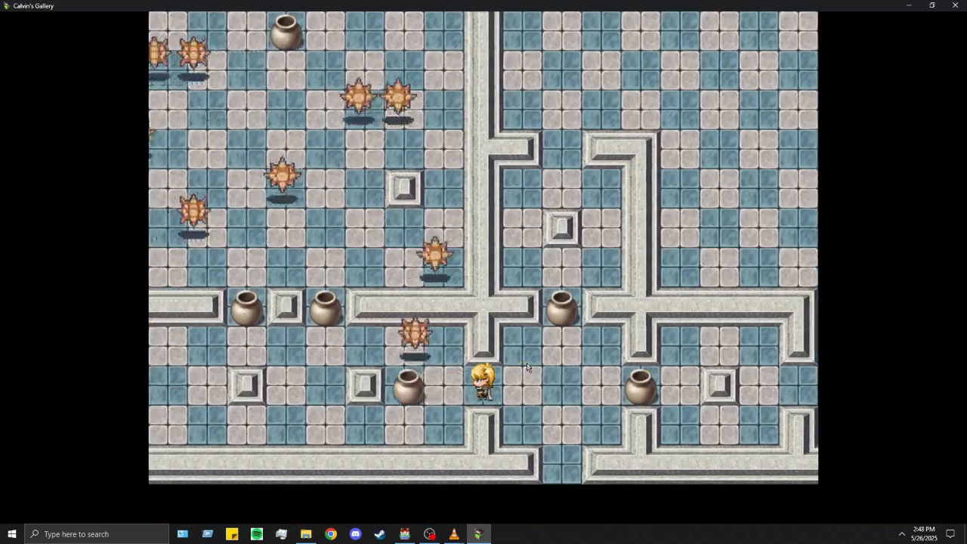
key(Right)
key(Left)
key(Left)
key(Up)
key(Left)
key(Down)
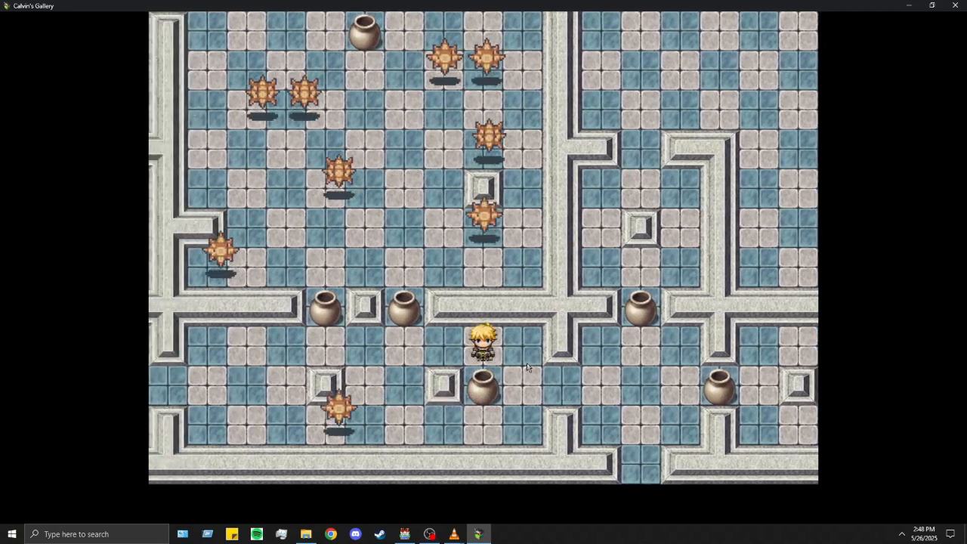
Step: Circle below the displaced urn, push it one tile north and return to the wall opening
key(Right)
key(Down)
key(Down)
key(Left)
key(Up)
key(Up)
key(Right)
key(Right)
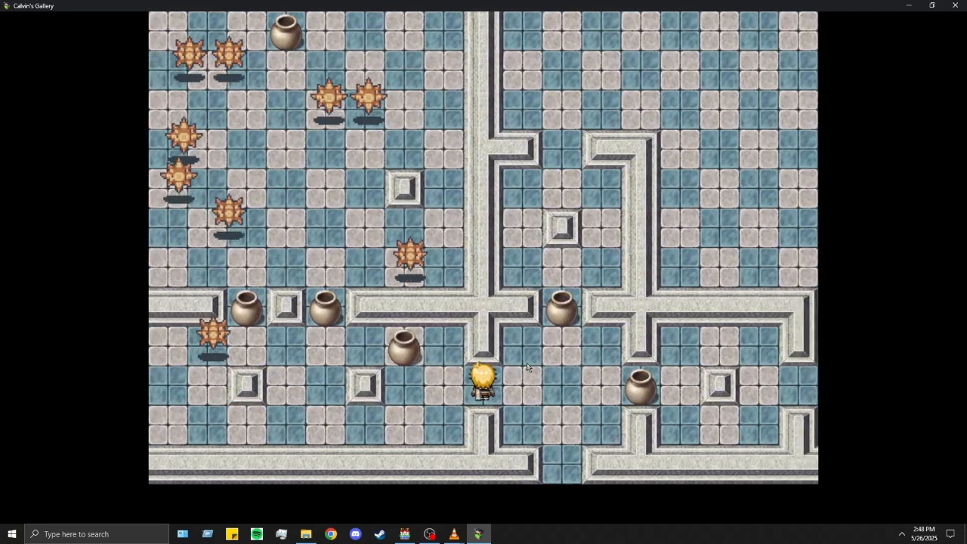
Step: Push the urn west along the corridor's upper row, and push the urn in the eastern gap north into the room
key(Left)
key(Up)
key(Left)
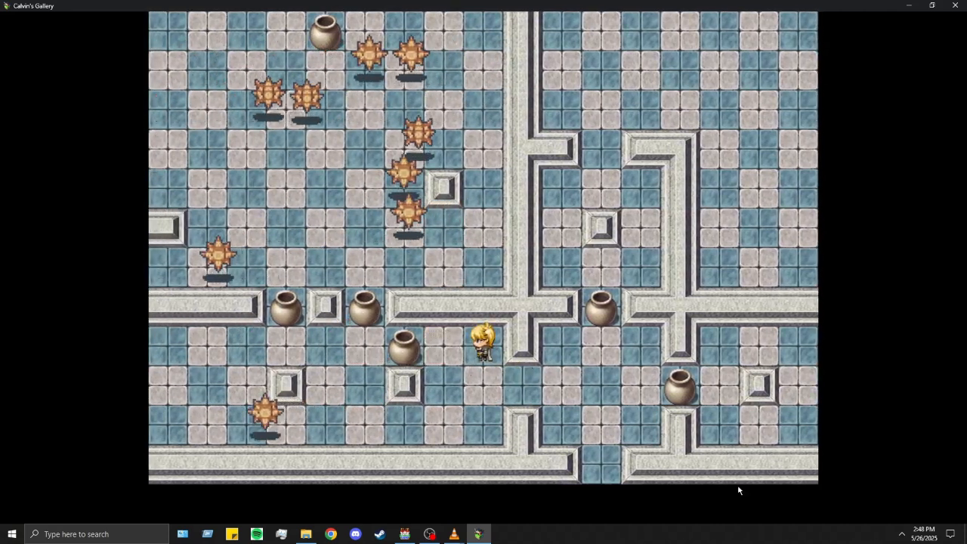
key(Left)
key(Left)
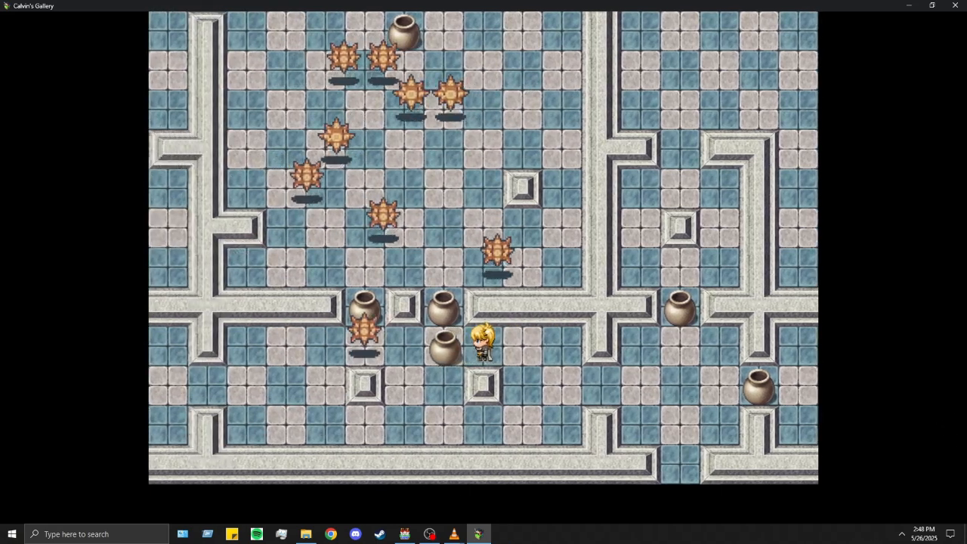
key(Up)
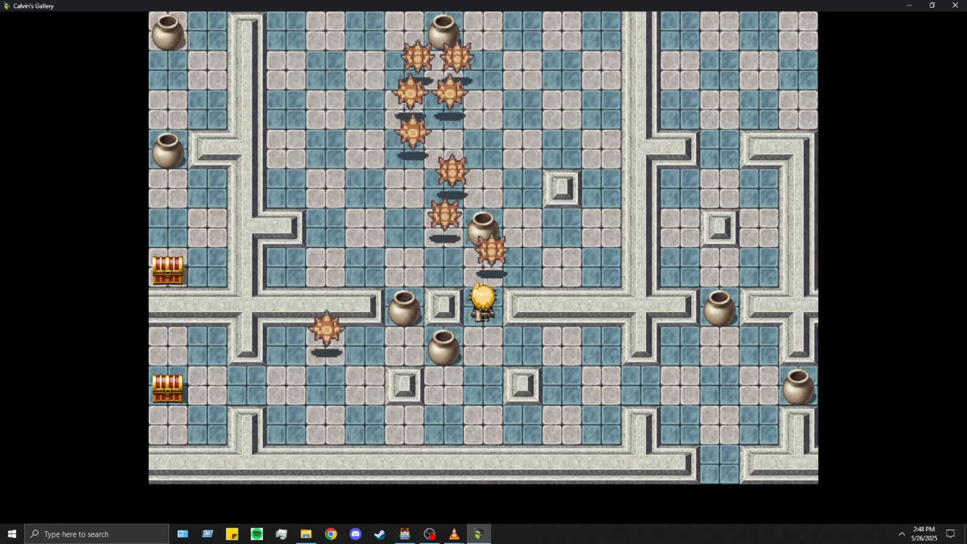
Step: Walk around the stone block to the corridor urn's west side and push it east toward the eastern gap
key(Down)
key(Down)
key(Down)
key(Up)
key(Up)
key(Down)
key(Down)
key(Left)
key(Left)
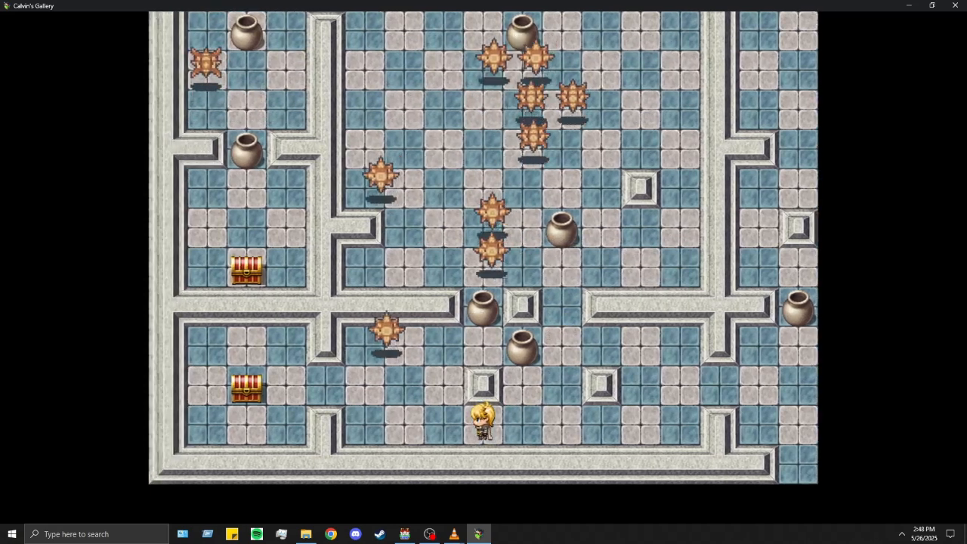
key(Left)
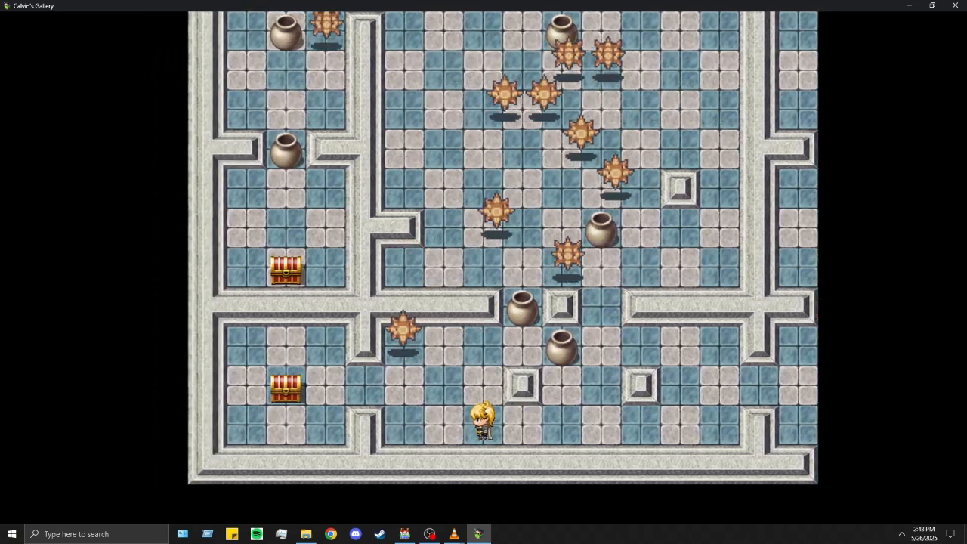
key(Up)
key(Up)
key(Right)
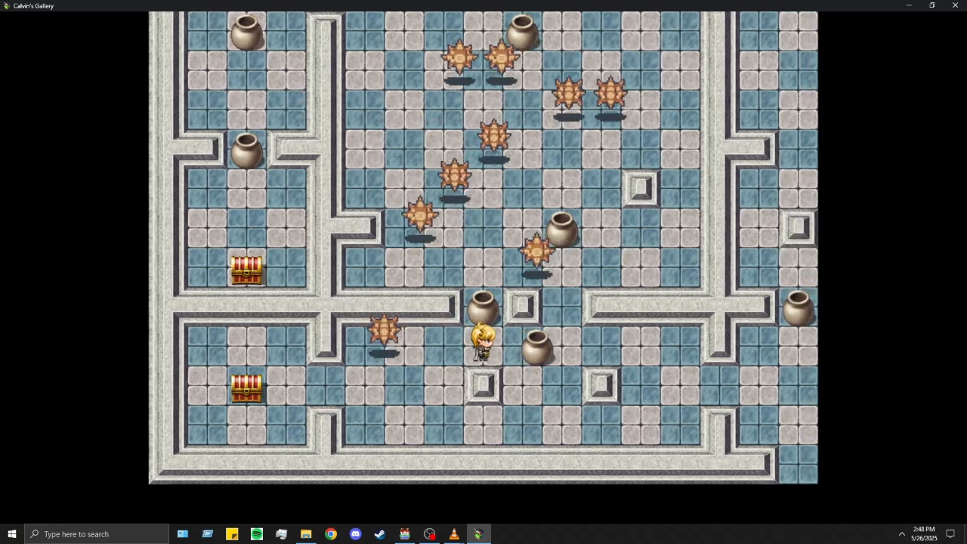
Step: Go back beneath the corridor urn and push it north into the eastern gap
key(Left)
key(Down)
key(Down)
key(Right)
key(Right)
key(Right)
key(Up)
key(Up)
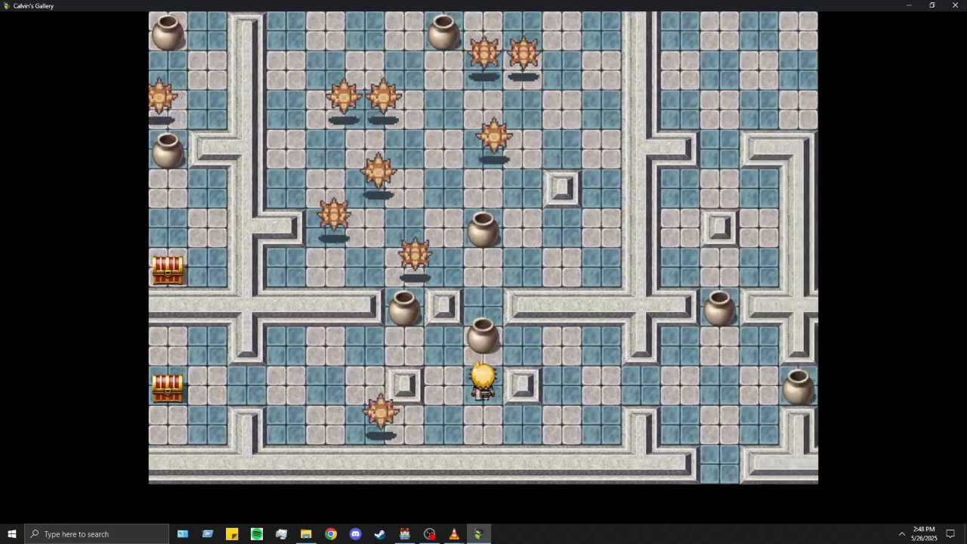
key(Up)
Step: Push the urn in the western gap one tile north and step back toward the corridor blocks
key(Left)
key(Left)
key(Up)
key(Right)
key(Right)
key(Down)
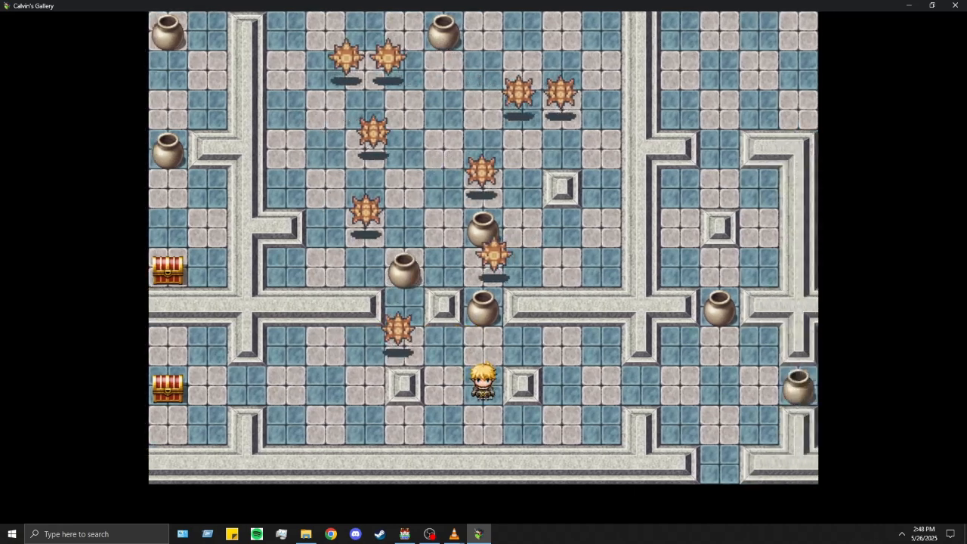
Step: Return to the western gap while avoiding the patrolling enemy and push its urn two more tiles north
key(Down)
key(Left)
key(Left)
key(Right)
key(Up)
key(Up)
key(Left)
key(Up)
key(Up)
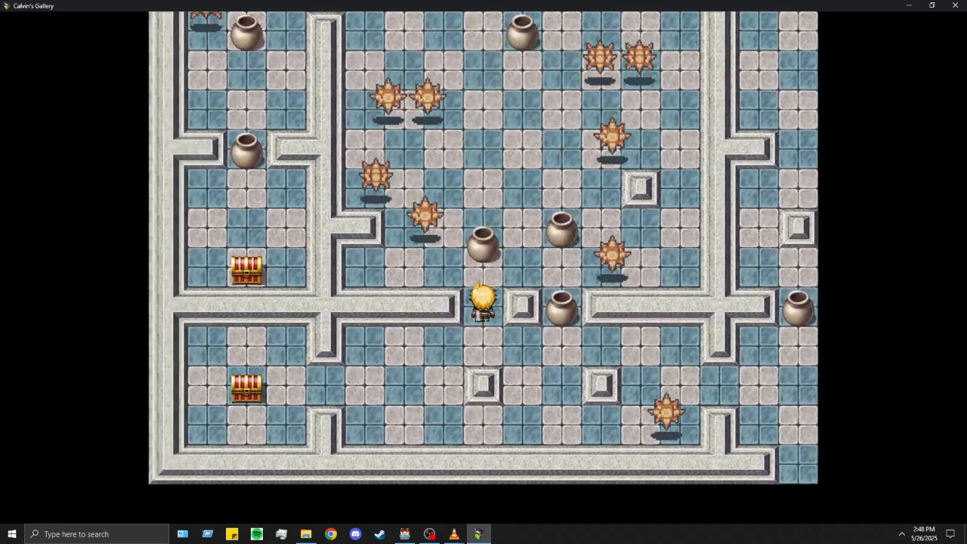
key(Up)
key(Down)
key(Up)
key(Up)
key(Down)
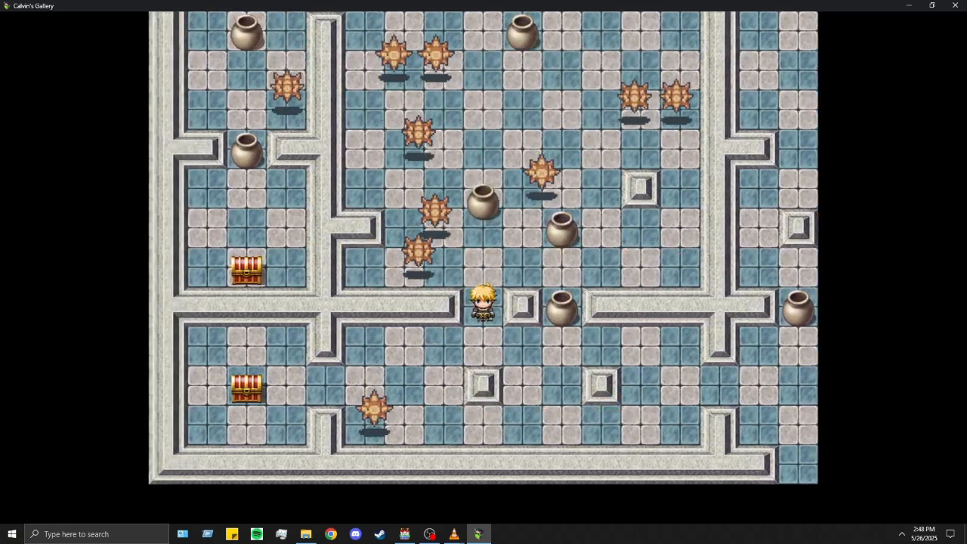
Step: Enter the enemy room, walk two tiles east and push the second urn north toward the stone block's row
key(Up)
key(Right)
key(Right)
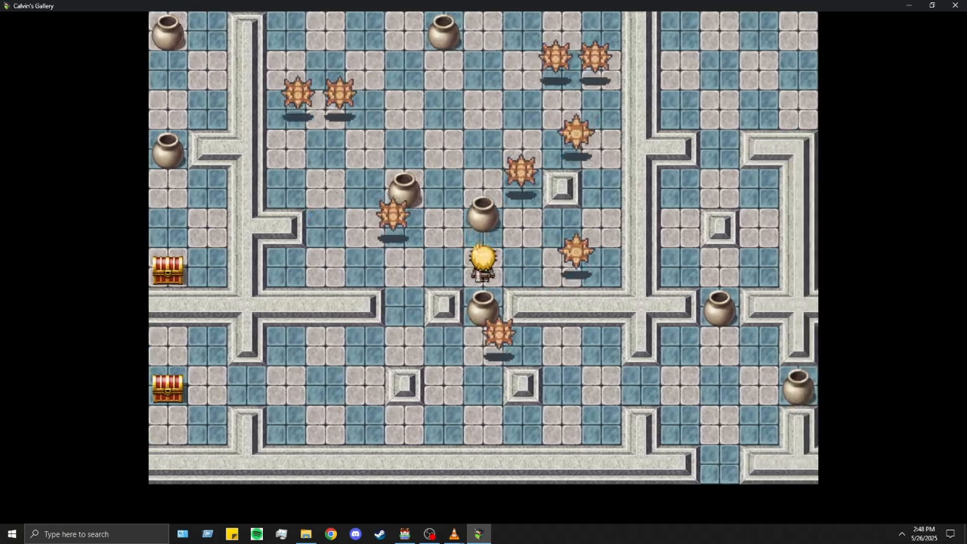
Step: Go back down through the western gap and push the urn blocking the eastern gap north into the room
key(Left)
key(Left)
key(Down)
key(Down)
key(Right)
key(Right)
key(Up)
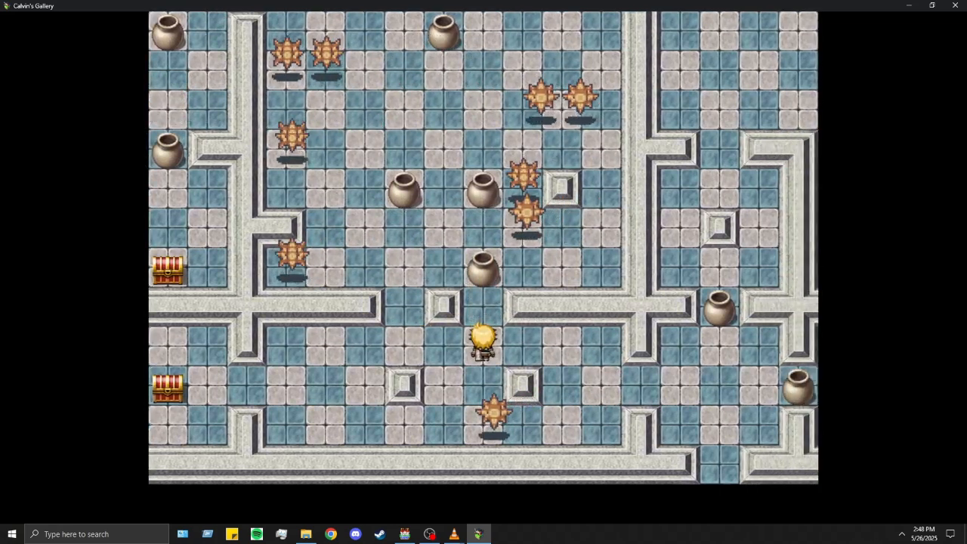
Step: Re-enter the enemy room through the western gap, run into a patrolling enemy and quit the playtest
key(Up)
key(Down)
key(Left)
key(Left)
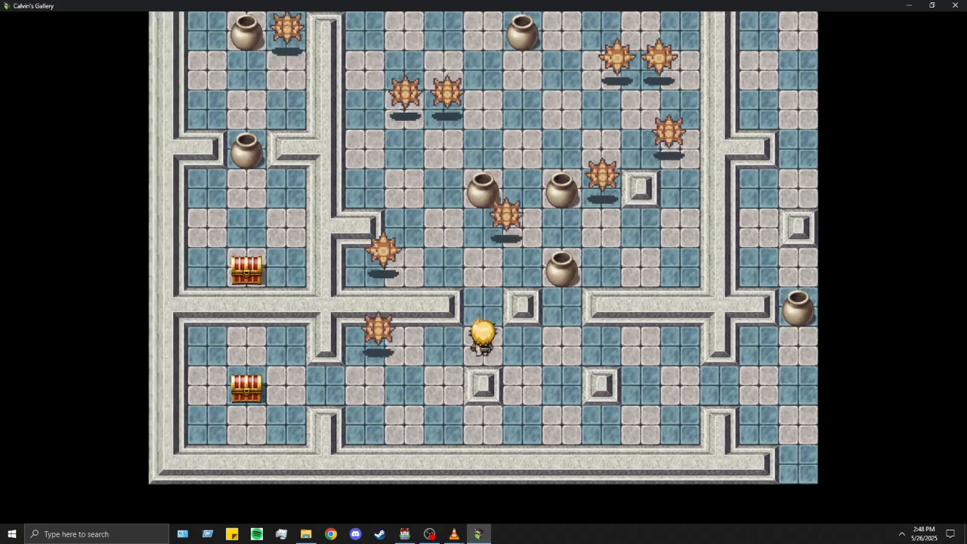
key(Up)
key(Up)
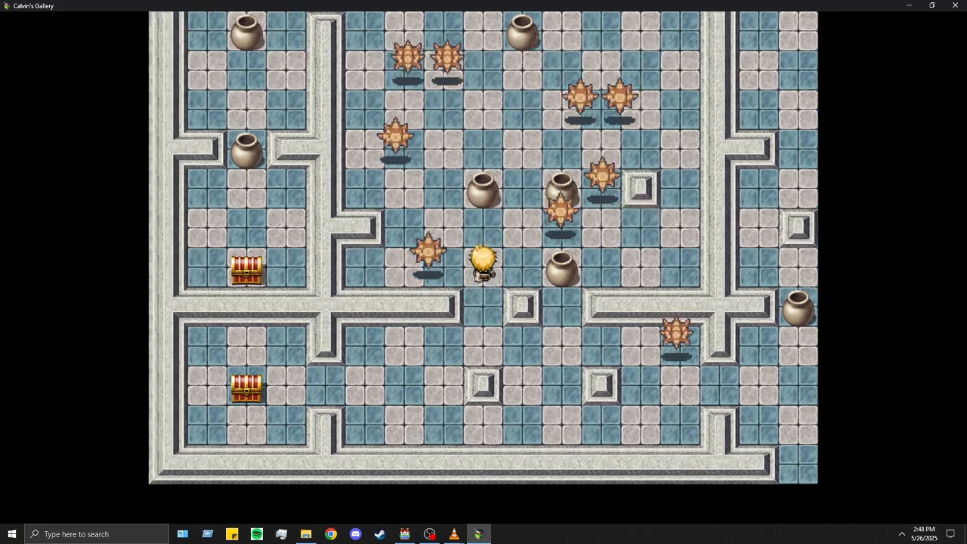
key(Up)
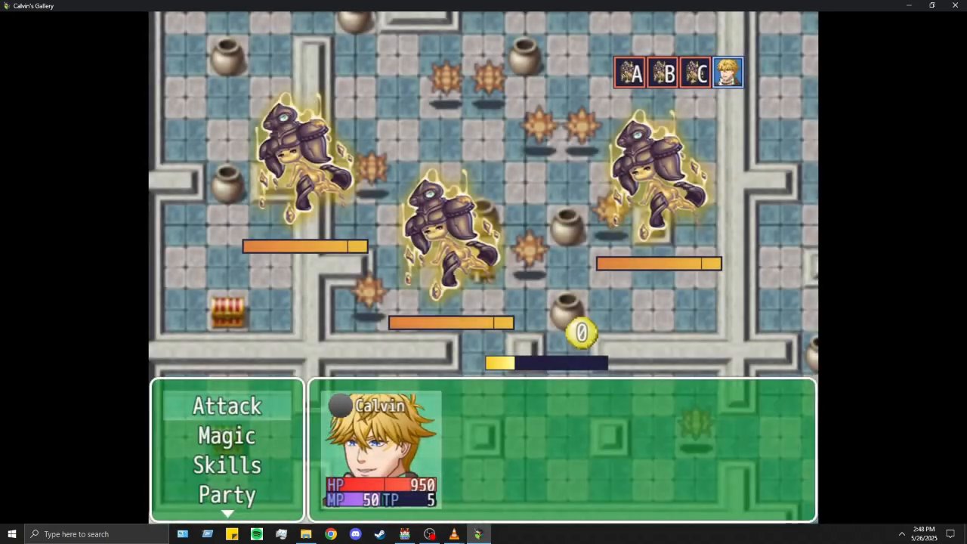
click(955, 6)
Step: Open the Calvin's Home map and inspect its events at tiles 16,0 and 10,0
scroll(411, 380, down, 5)
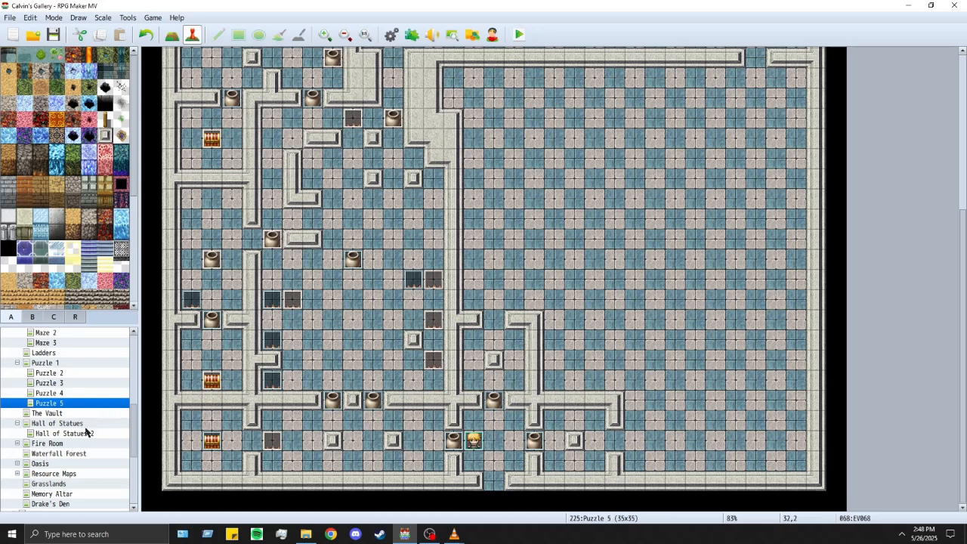
drag(135, 429, 132, 350)
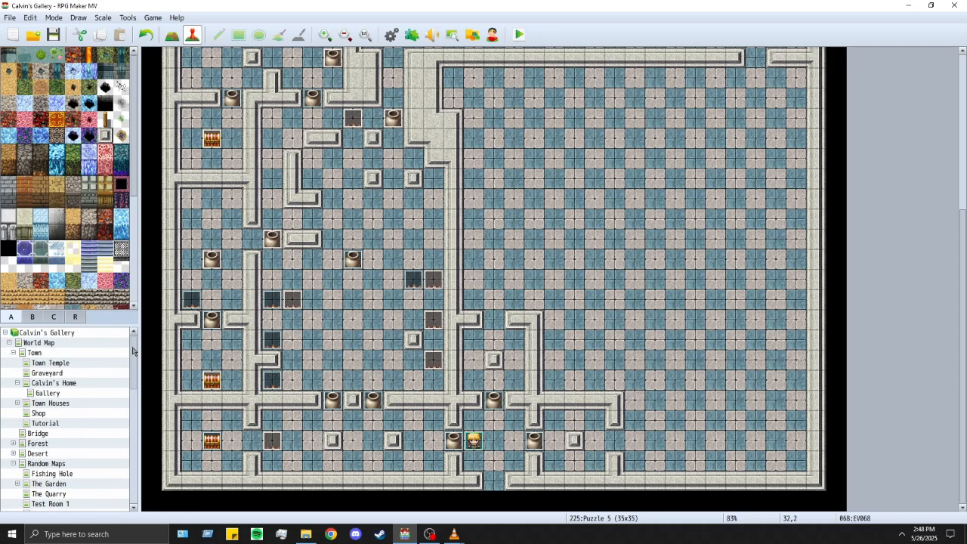
click(86, 392)
click(88, 383)
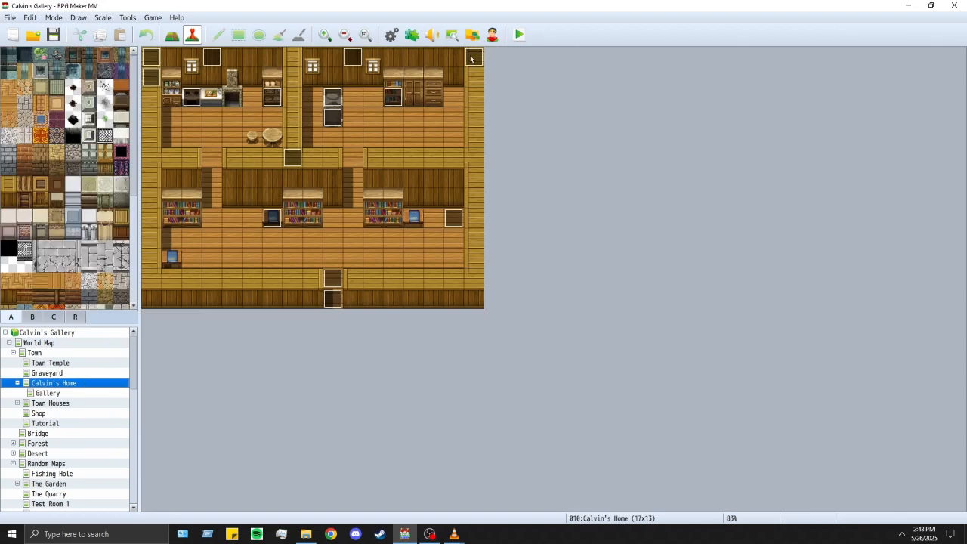
double_click(471, 59)
click(617, 435)
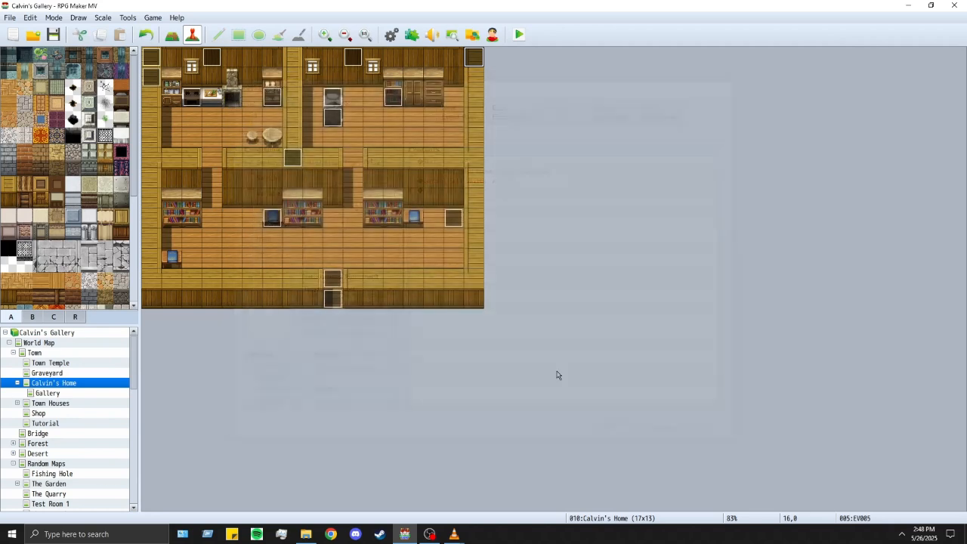
double_click(353, 57)
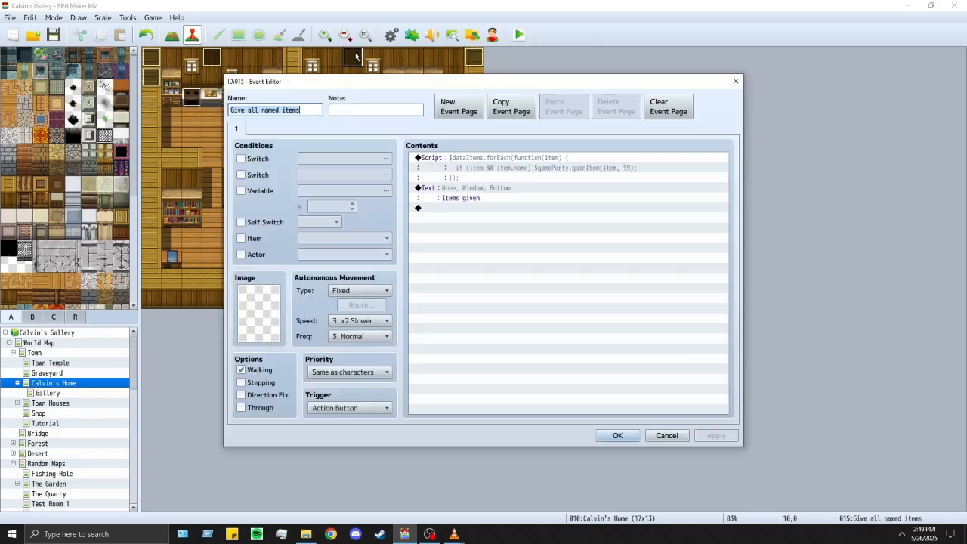
click(595, 435)
Step: Check the contents of the chest event at tile 12,2 and move that event to tile 12,0
double_click(387, 101)
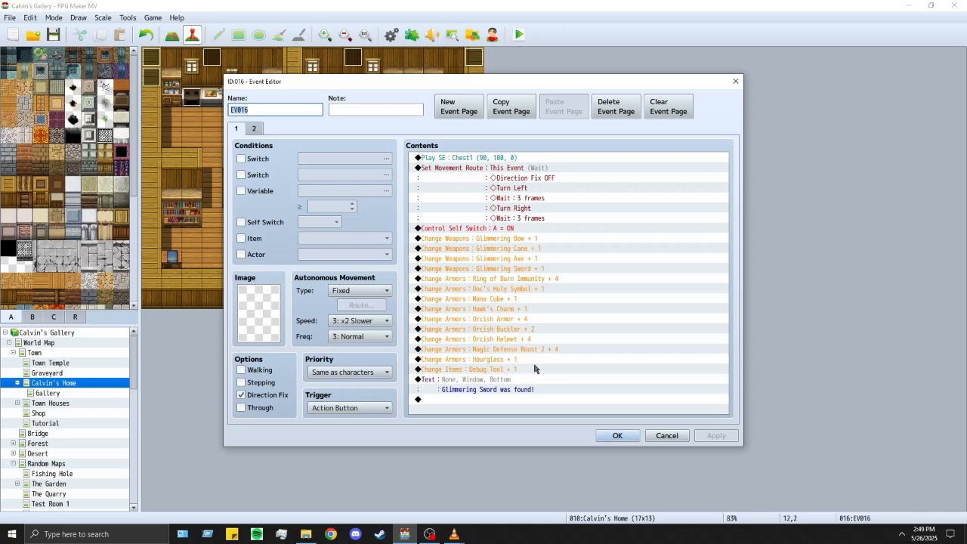
click(615, 436)
drag(394, 69, 393, 58)
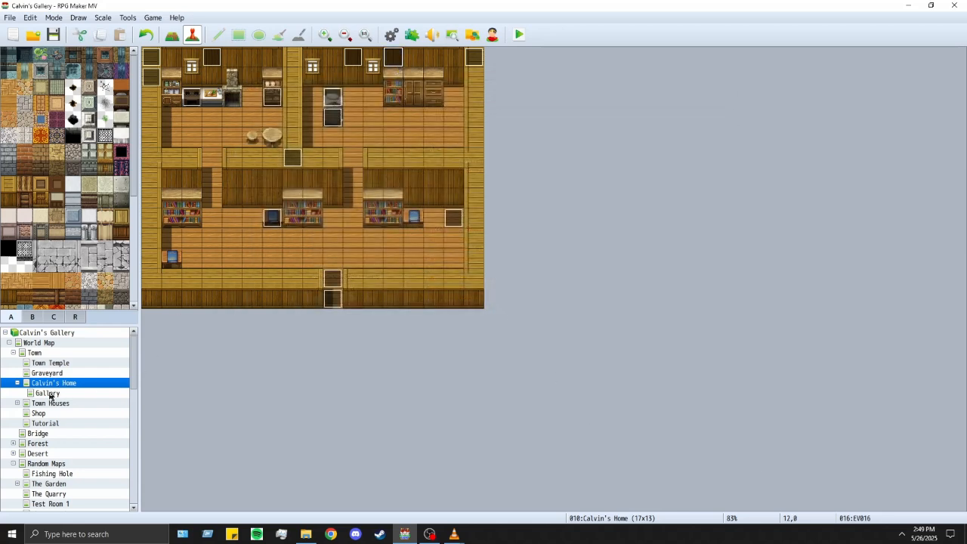
Step: Look through the map tree, including the Forest submaps, and return to the Puzzle 5 map
scroll(50, 397, down, 2)
scroll(54, 416, down, 5)
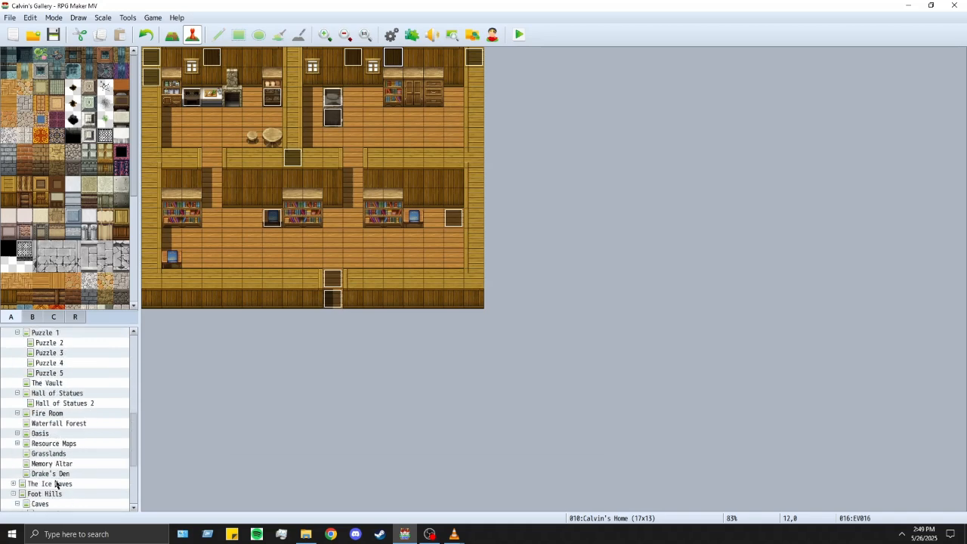
scroll(81, 465, up, 4)
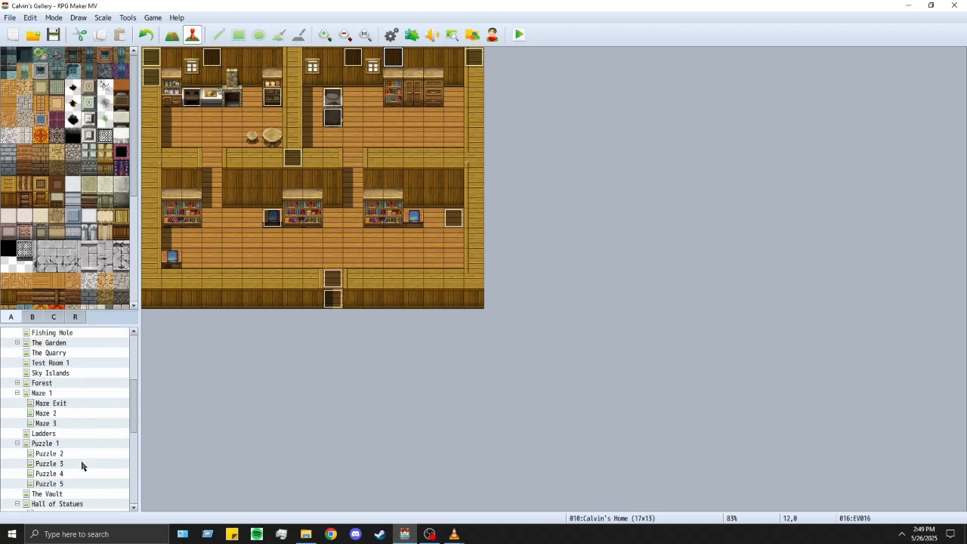
scroll(79, 466, up, 2)
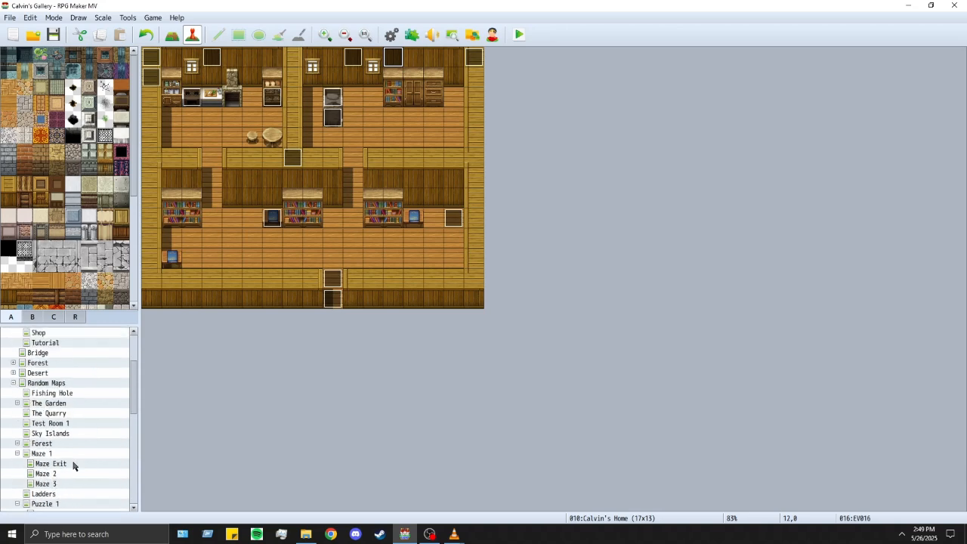
click(17, 445)
click(16, 444)
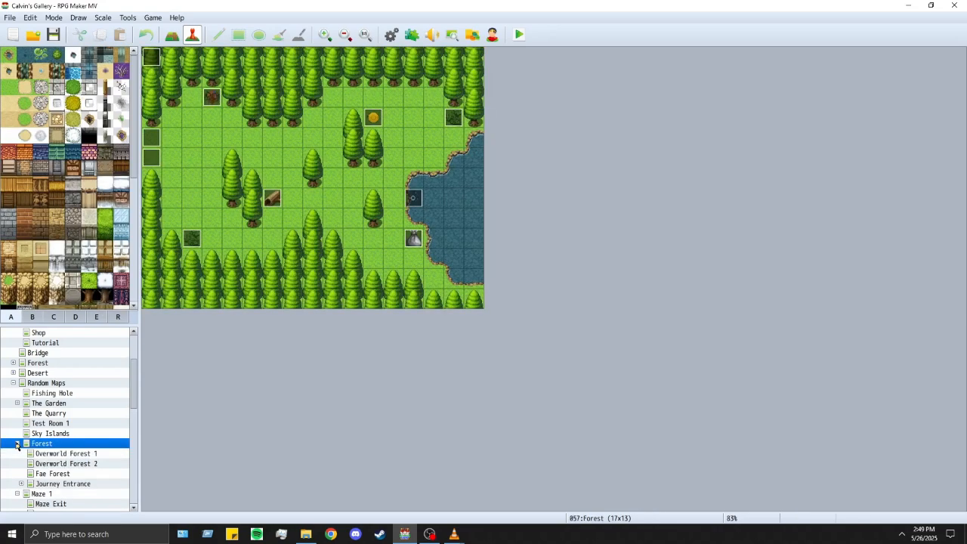
scroll(32, 450, down, 2)
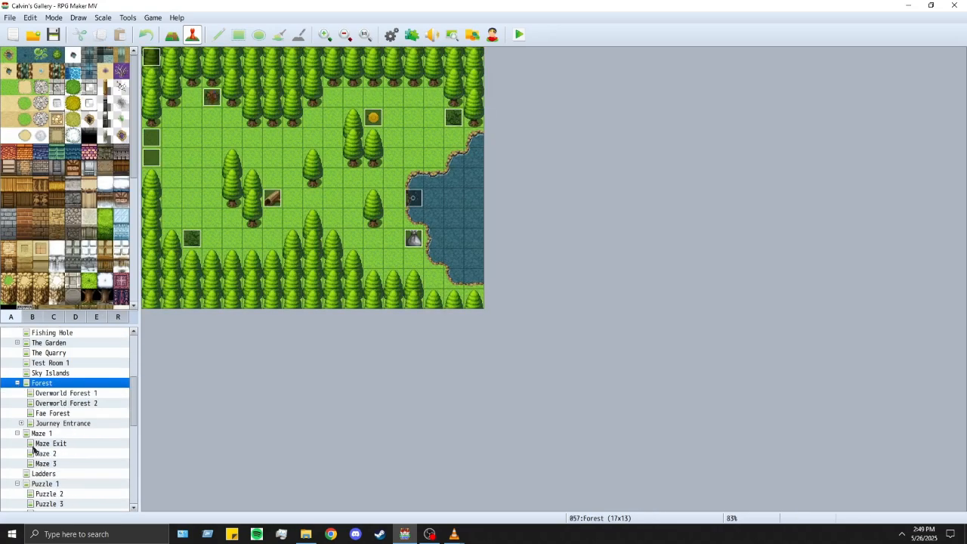
click(17, 383)
scroll(63, 415, down, 2)
click(59, 431)
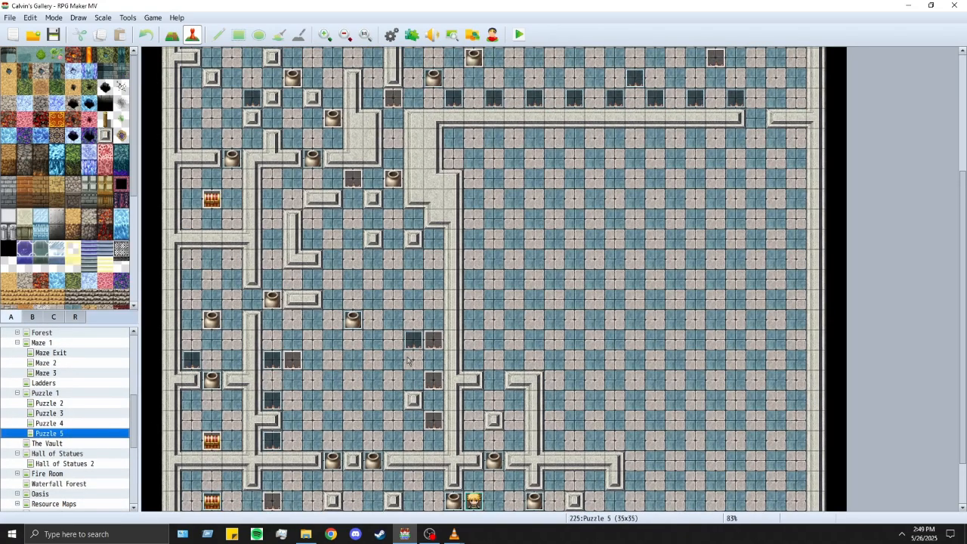
scroll(455, 356, down, 2)
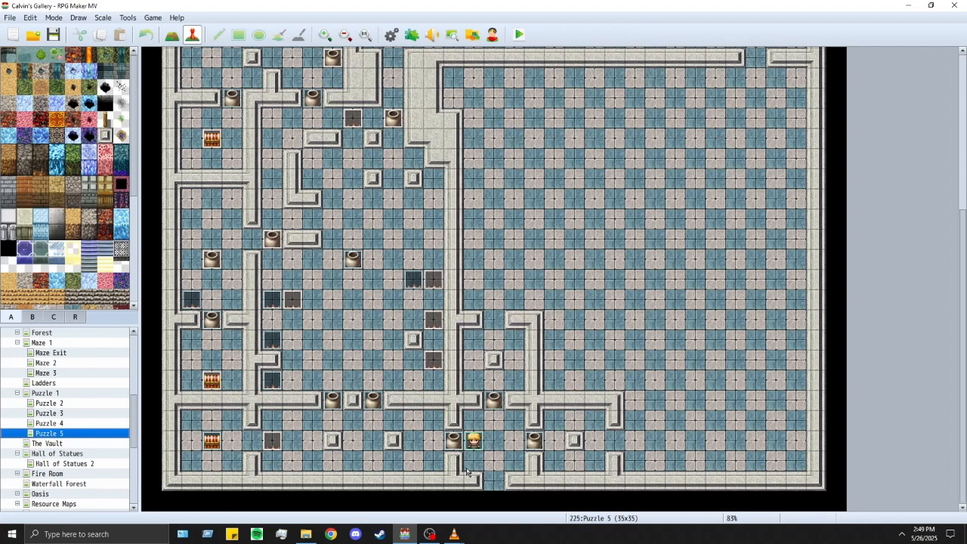
Step: Create a new event at tile 14,15 of the Puzzle 5 map with an Autorun trigger and an Erase Event command
scroll(453, 423, up, 3)
right_click(430, 220)
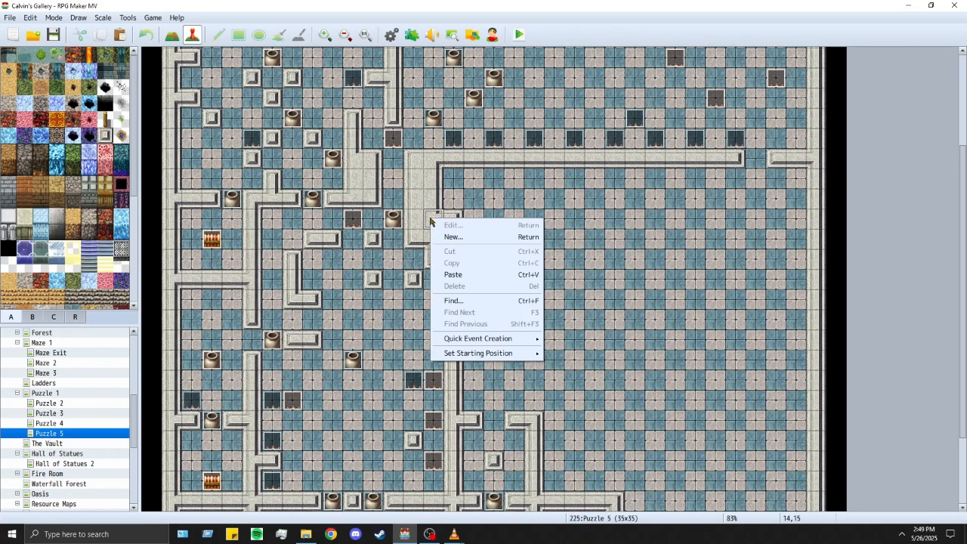
mouse_move(482, 356)
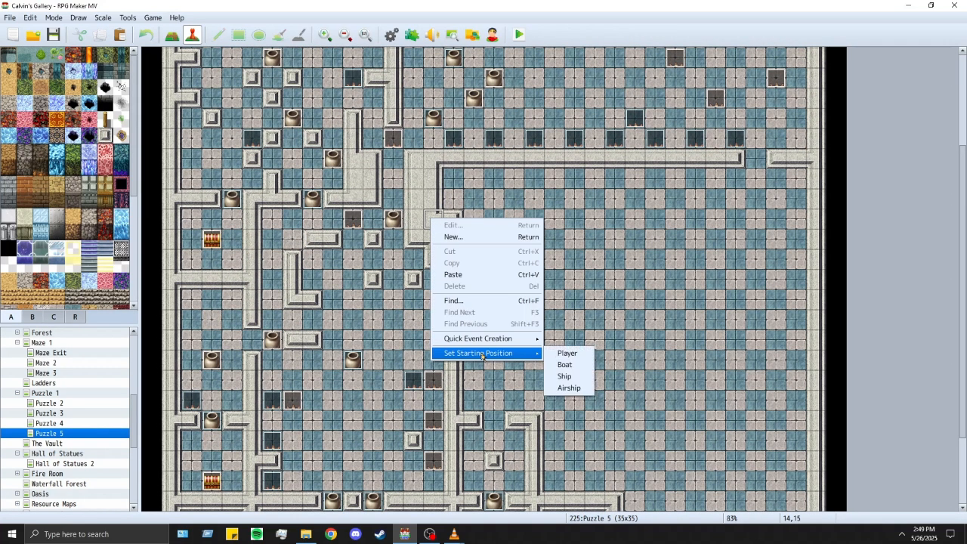
click(454, 238)
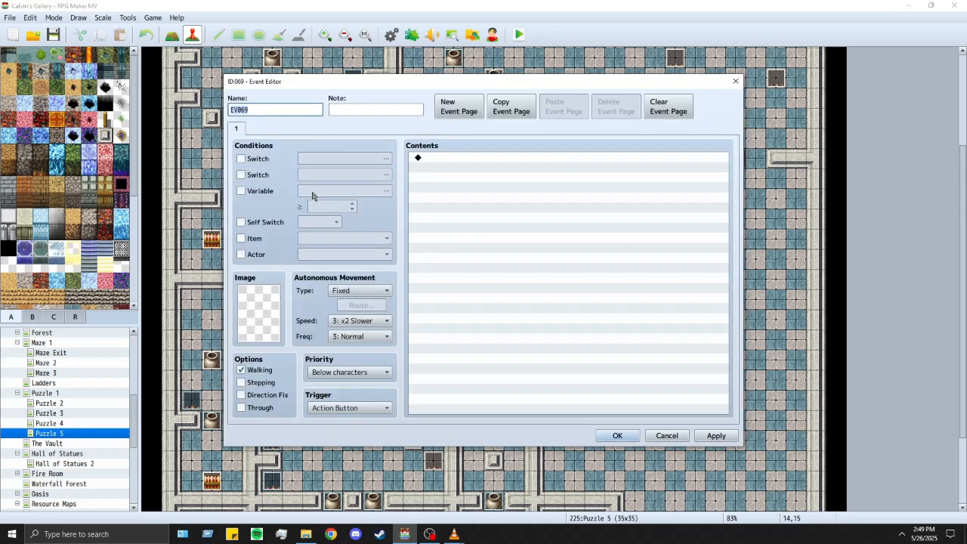
click(350, 407)
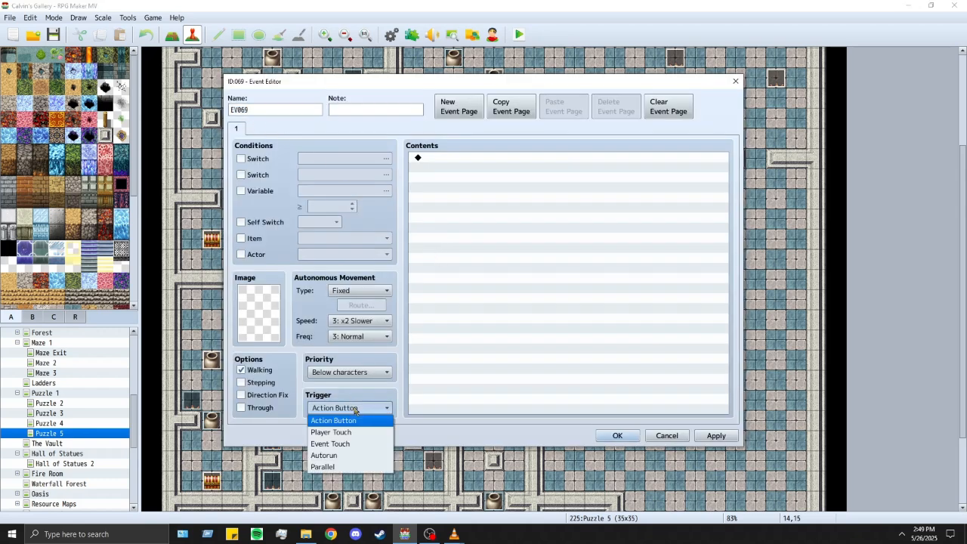
click(350, 455)
double_click(456, 158)
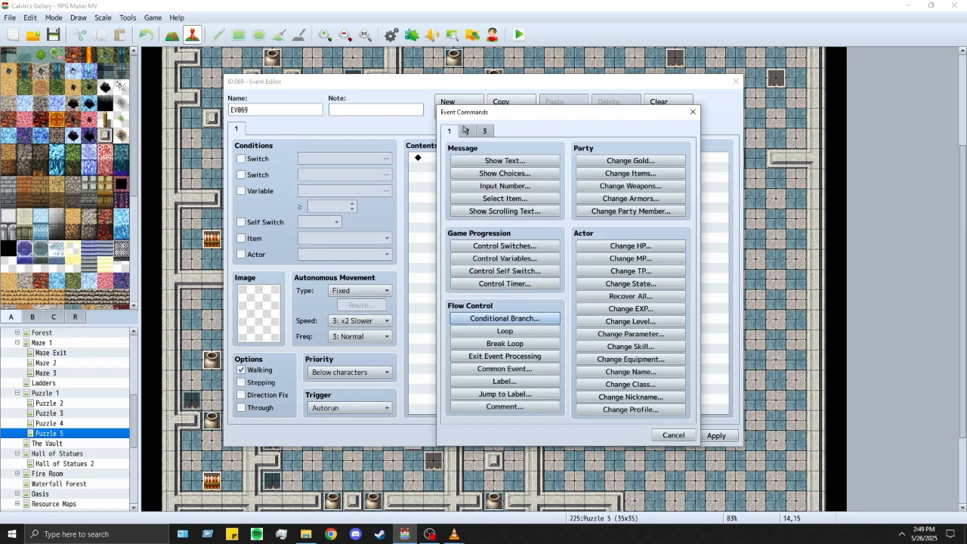
click(465, 131)
click(504, 320)
Step: Insert a Change Party Member command that adds Margaret above the Erase Event command
click(435, 158)
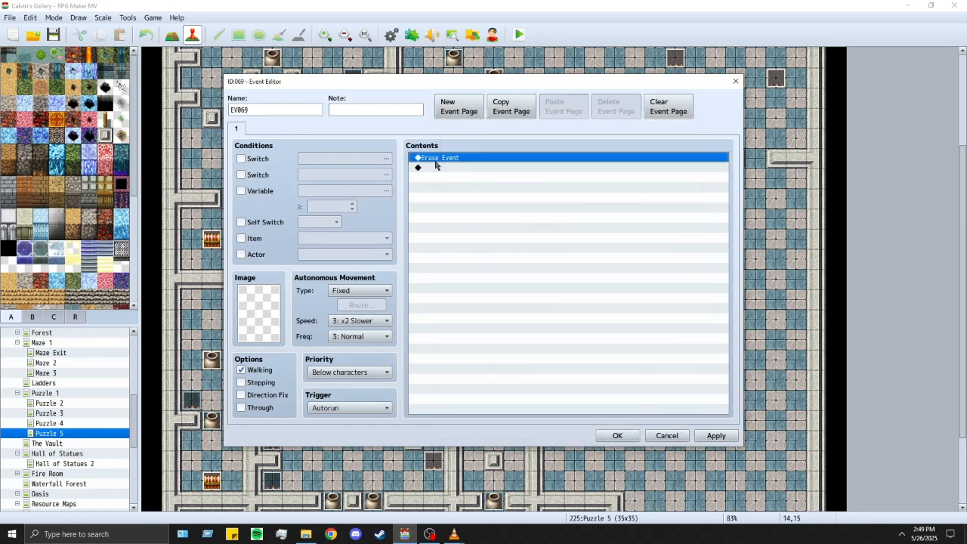
double_click(435, 166)
click(456, 129)
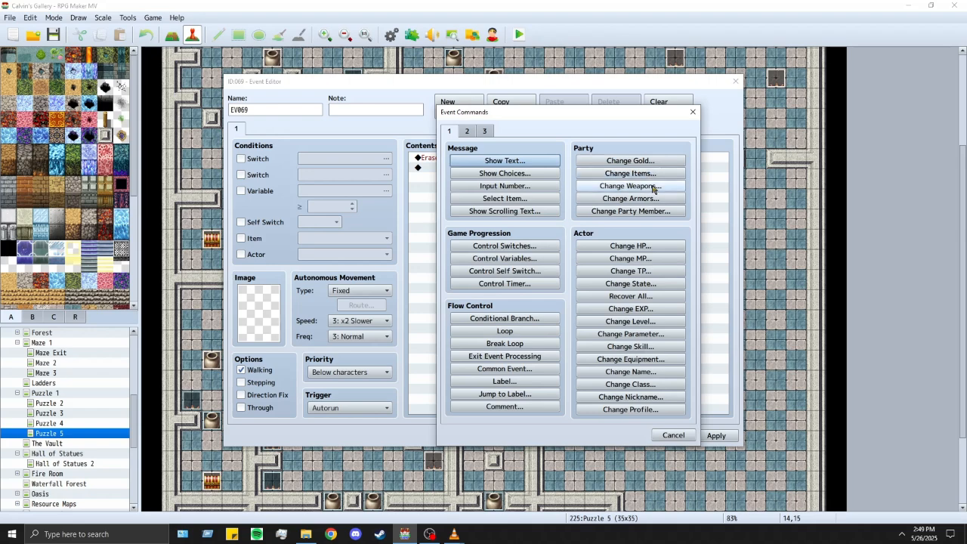
click(651, 212)
click(559, 257)
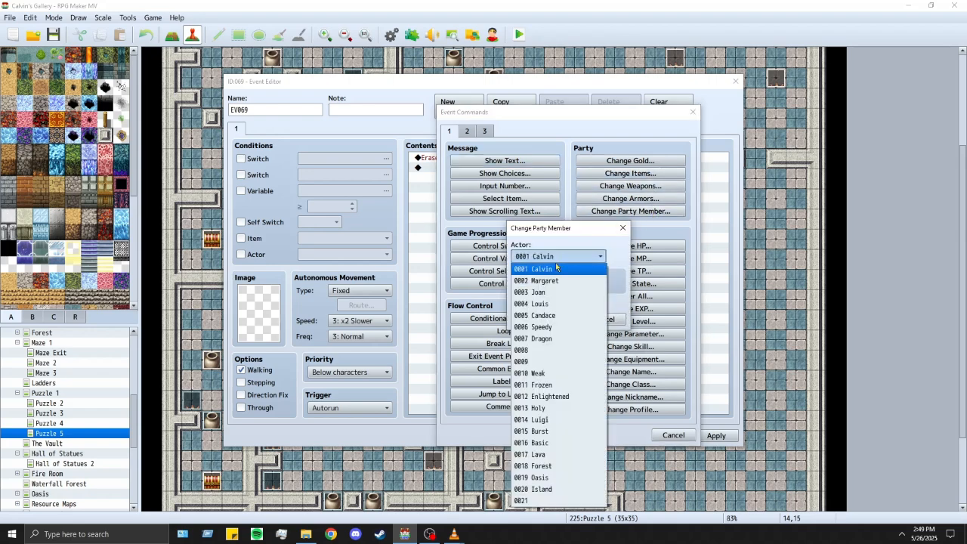
click(550, 276)
click(554, 320)
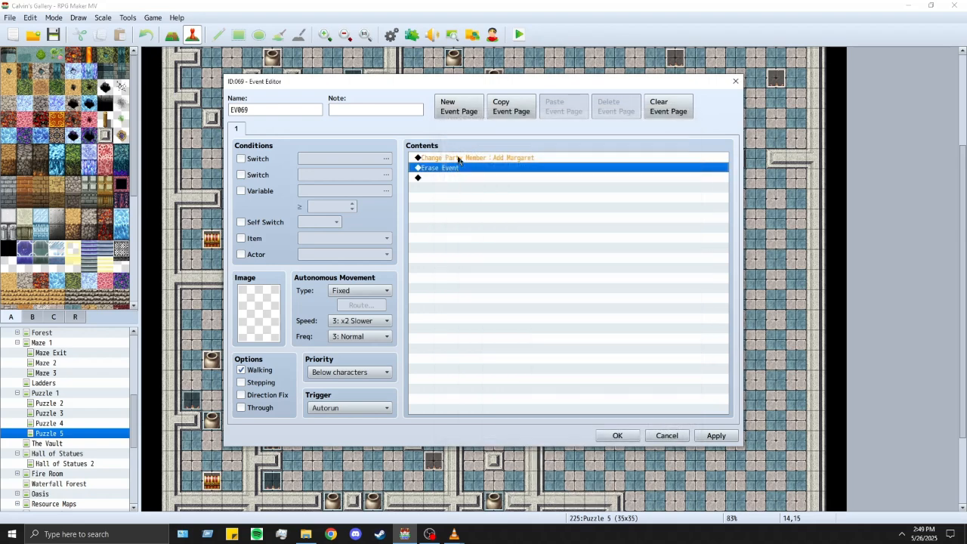
Step: Duplicate the Add Margaret command twice and set the second command's actor to Joan and the third's to Speedy
key(ctrl+c)
key(ctrl+v)
key(ctrl+v)
double_click(534, 174)
click(574, 256)
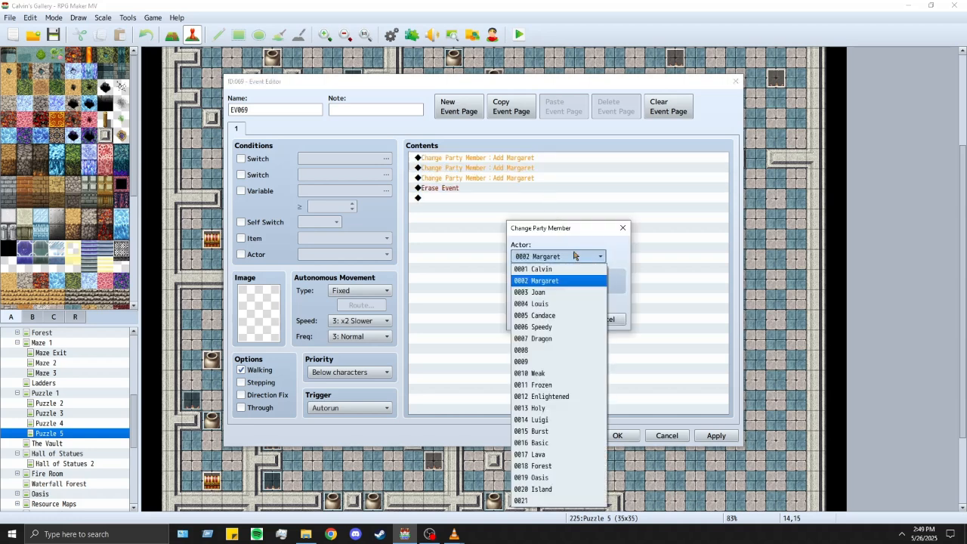
click(554, 293)
click(554, 319)
double_click(510, 179)
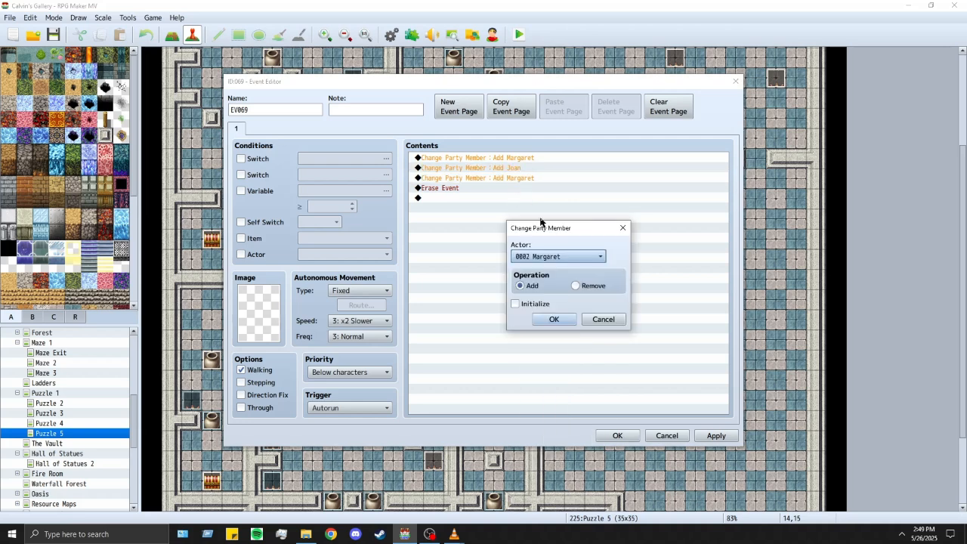
click(558, 256)
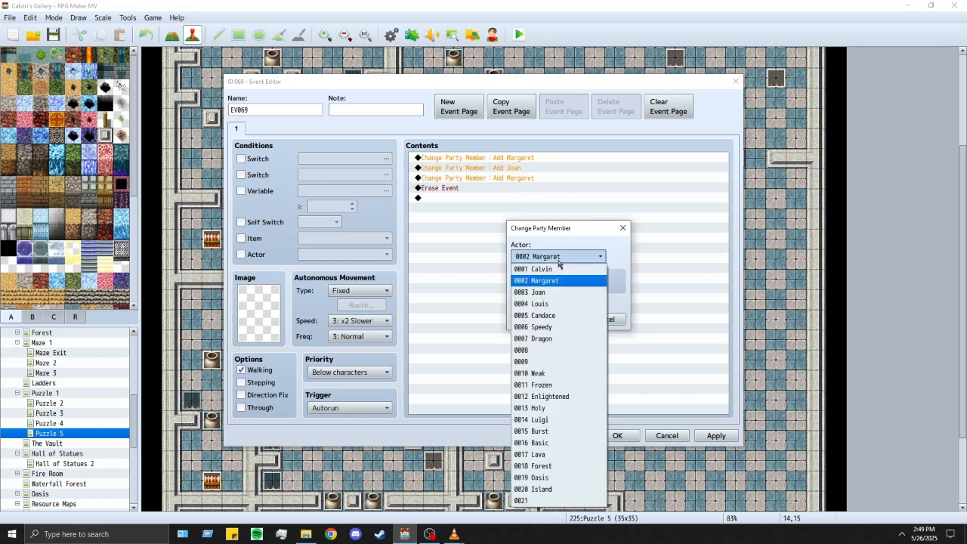
click(556, 327)
click(556, 319)
Step: Review the three Change Party Member commands, checking the settings of the Margaret and Speedy ones
click(504, 167)
double_click(548, 157)
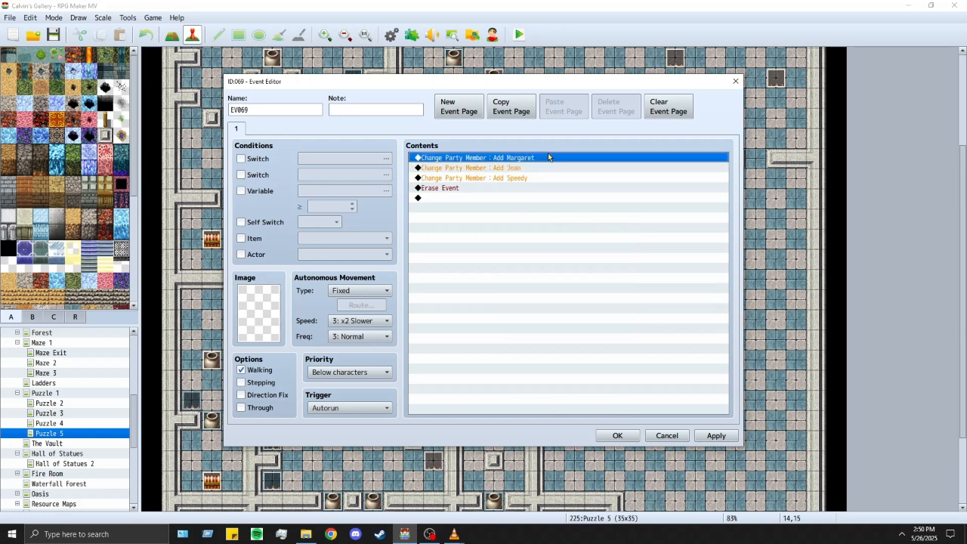
click(602, 319)
click(521, 167)
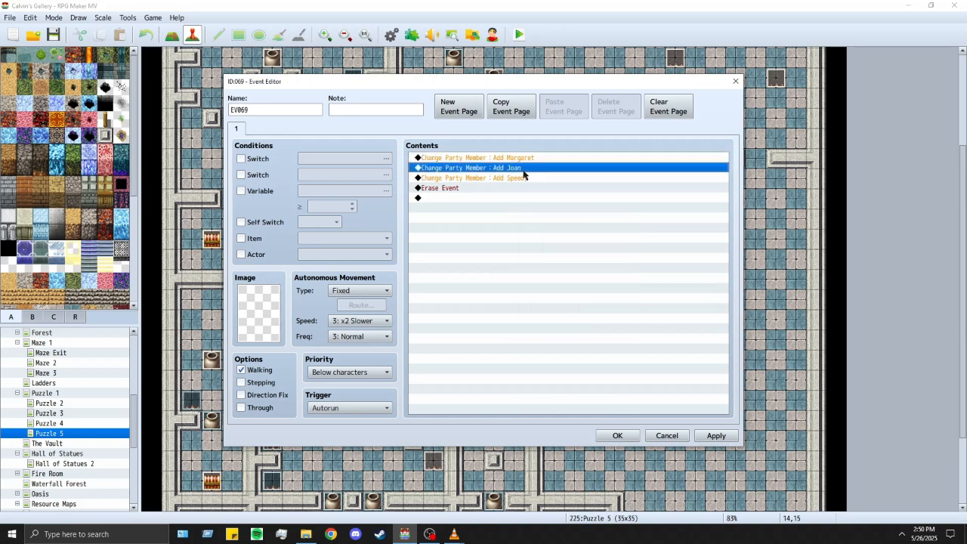
click(523, 179)
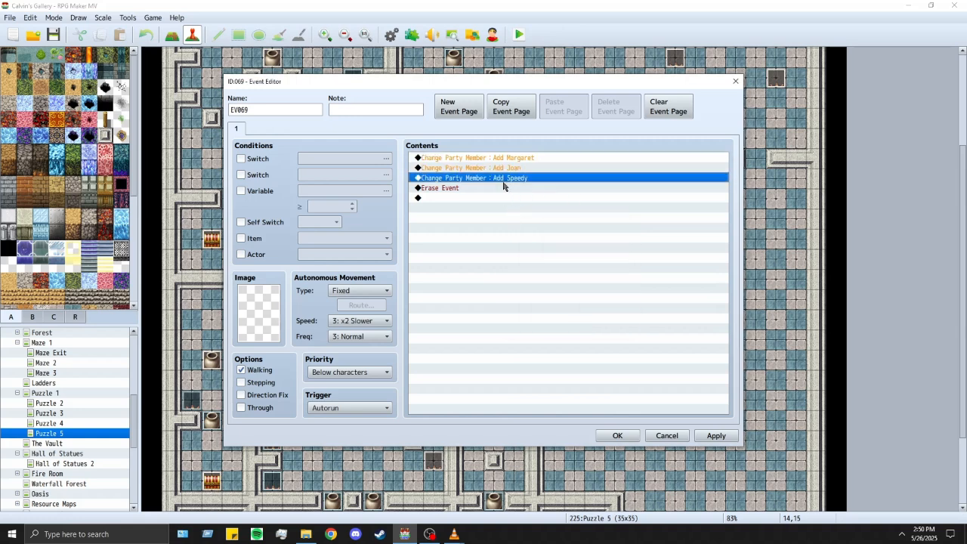
double_click(510, 179)
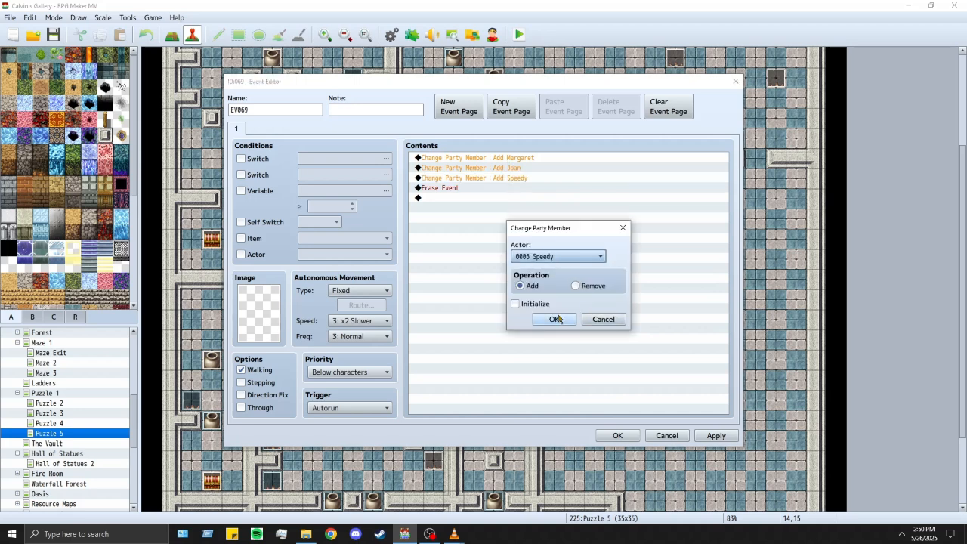
click(556, 318)
Step: Change the second party member command's actor to Candace and the first one's to Dragon
double_click(529, 168)
click(559, 256)
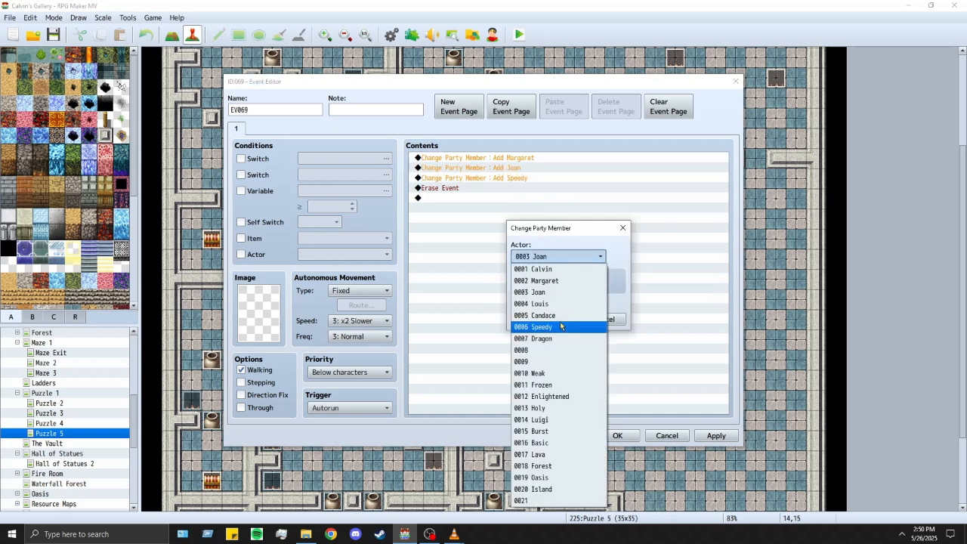
click(552, 315)
click(556, 318)
double_click(529, 157)
click(530, 257)
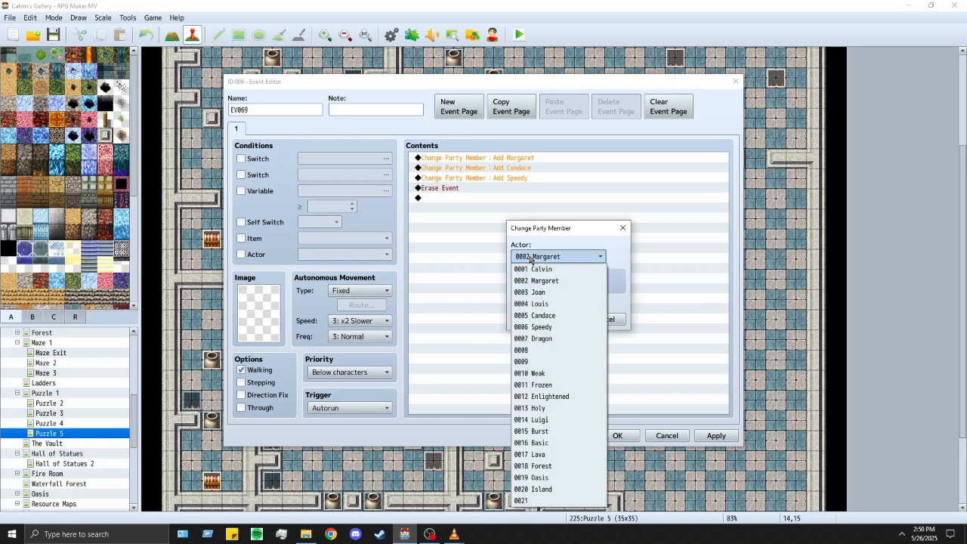
click(540, 338)
click(556, 318)
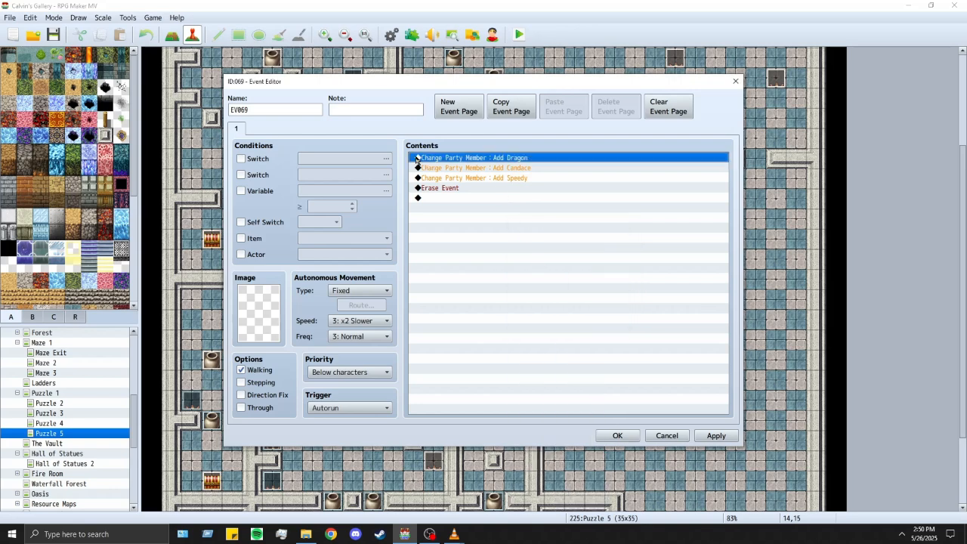
Step: Insert a Change EXP command at the start of the event that increases the entire party's EXP by 25000
key(Insert)
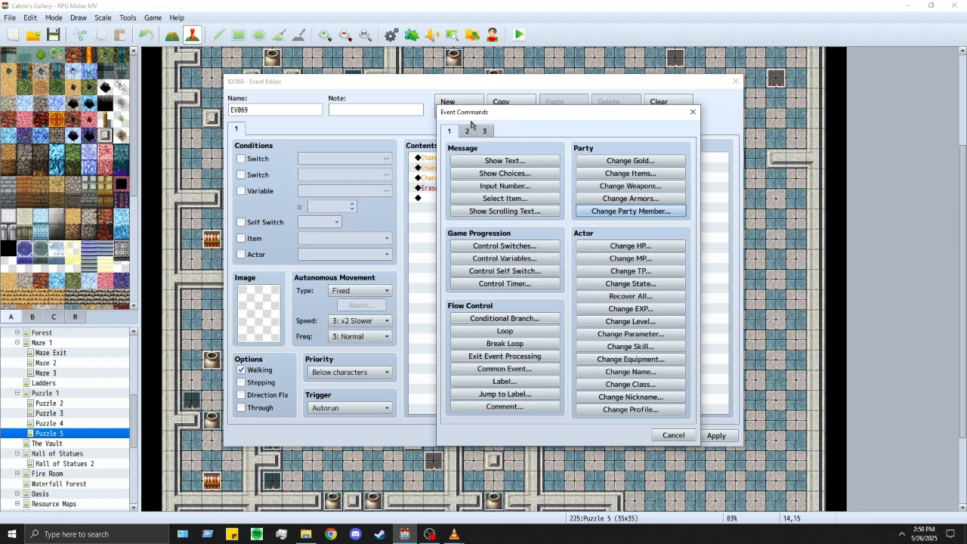
click(630, 309)
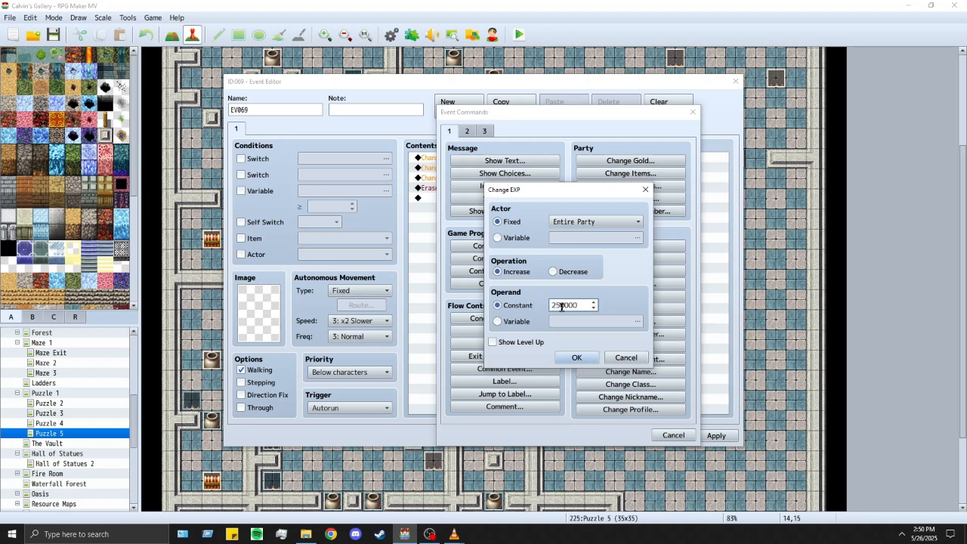
click(574, 357)
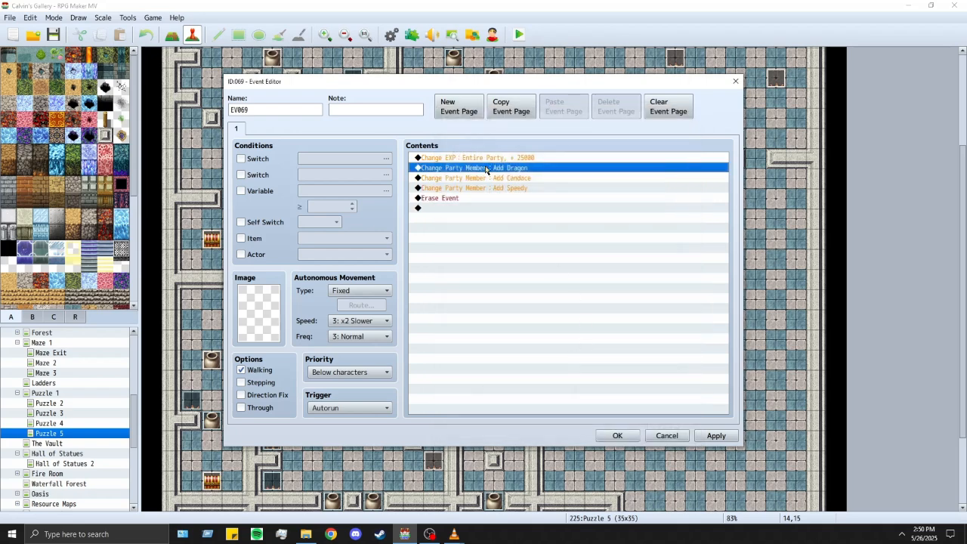
Step: Insert a Change Armors command above Erase Event that gives 4 Imperial Iron Armor
click(431, 199)
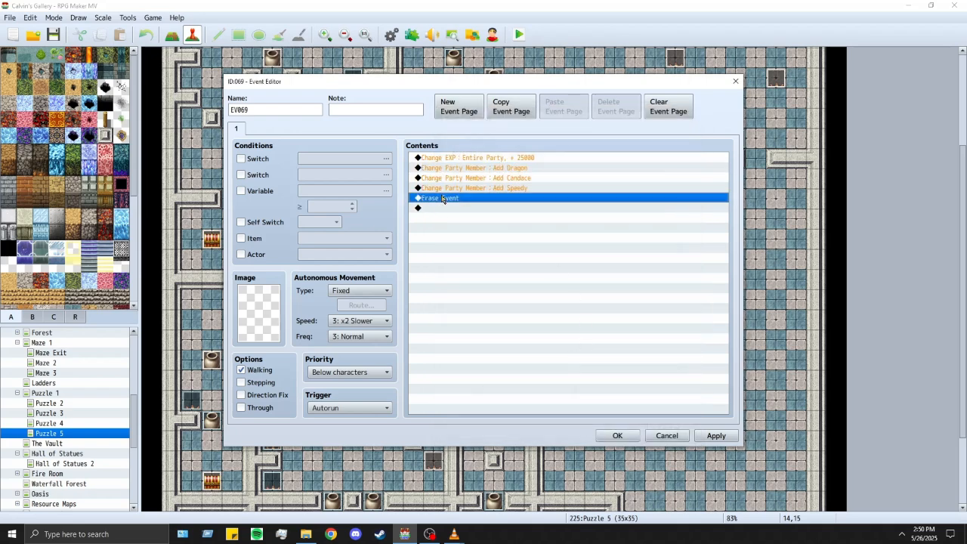
double_click(442, 198)
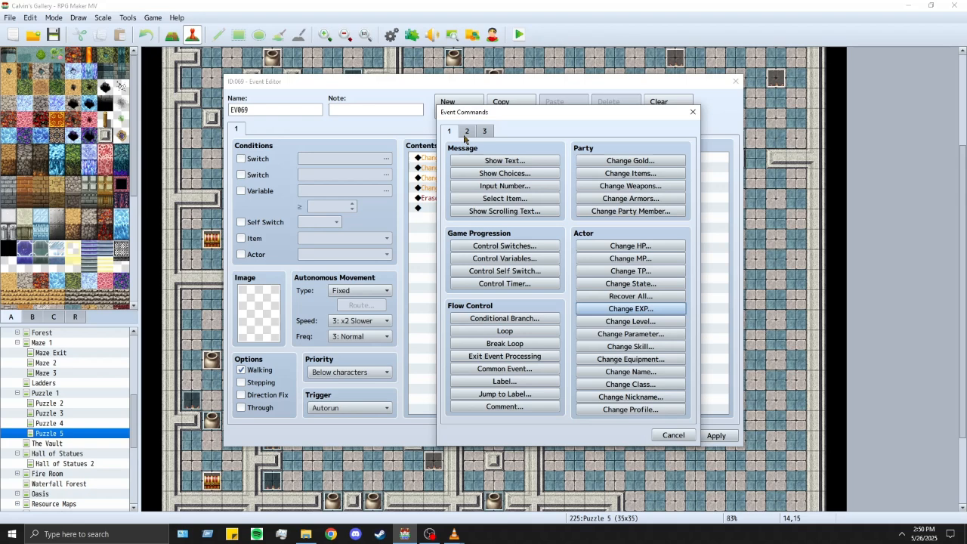
click(660, 198)
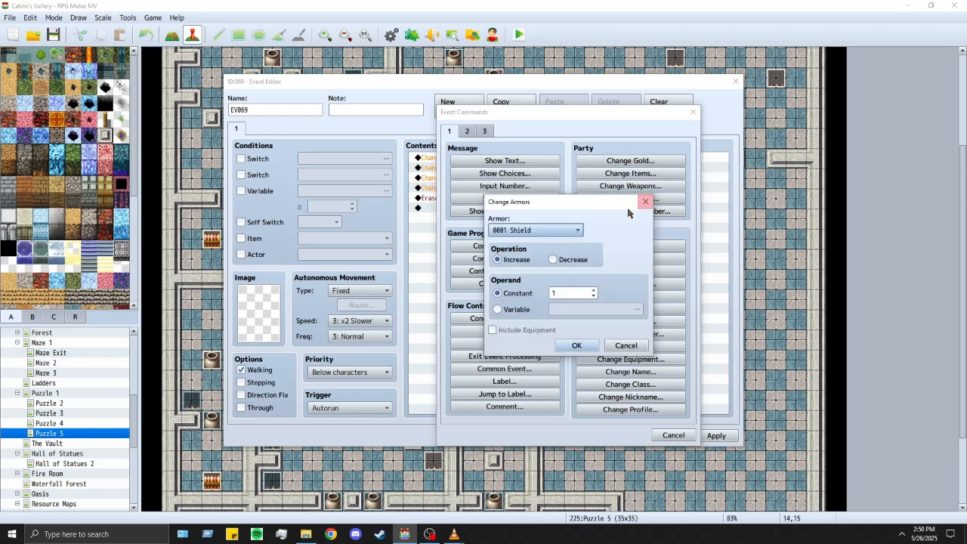
click(530, 232)
scroll(585, 378, down, 9)
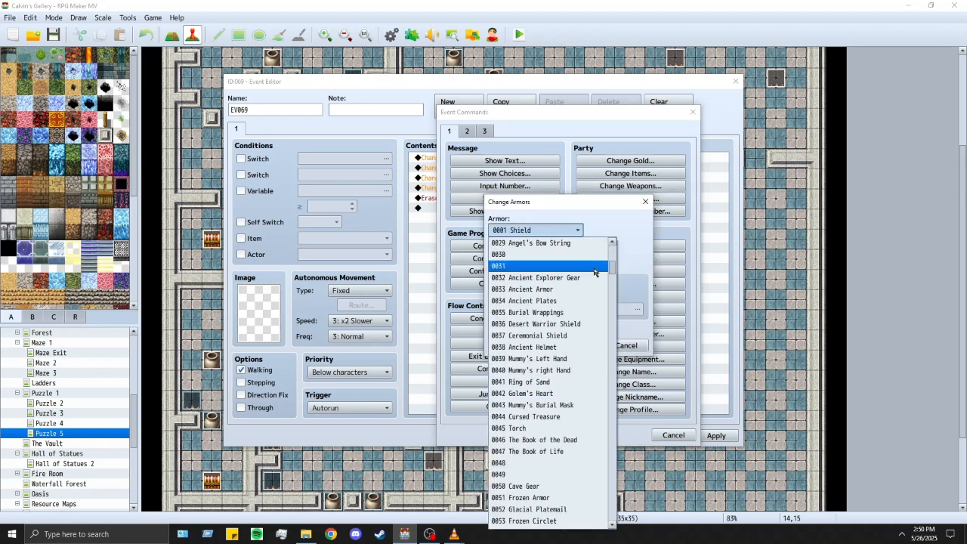
drag(612, 270, 610, 302)
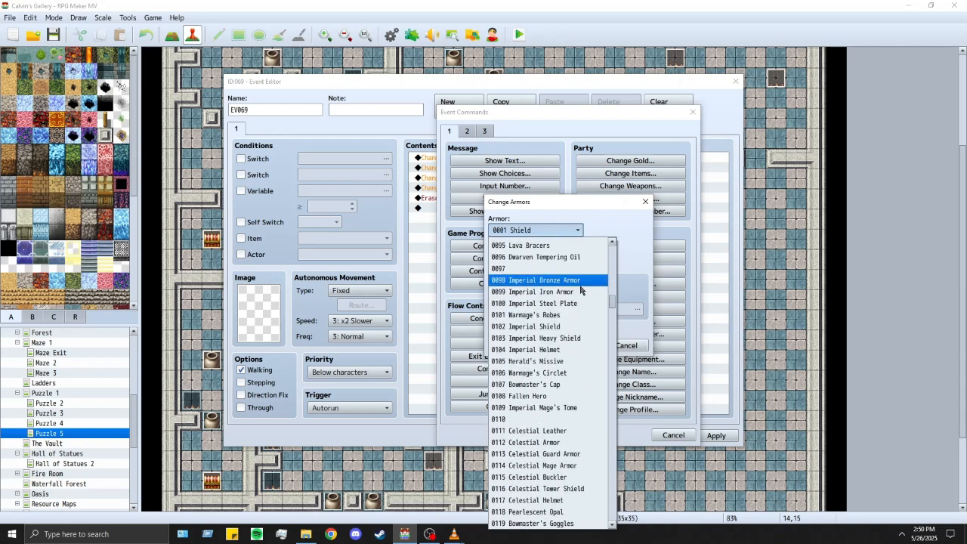
click(573, 292)
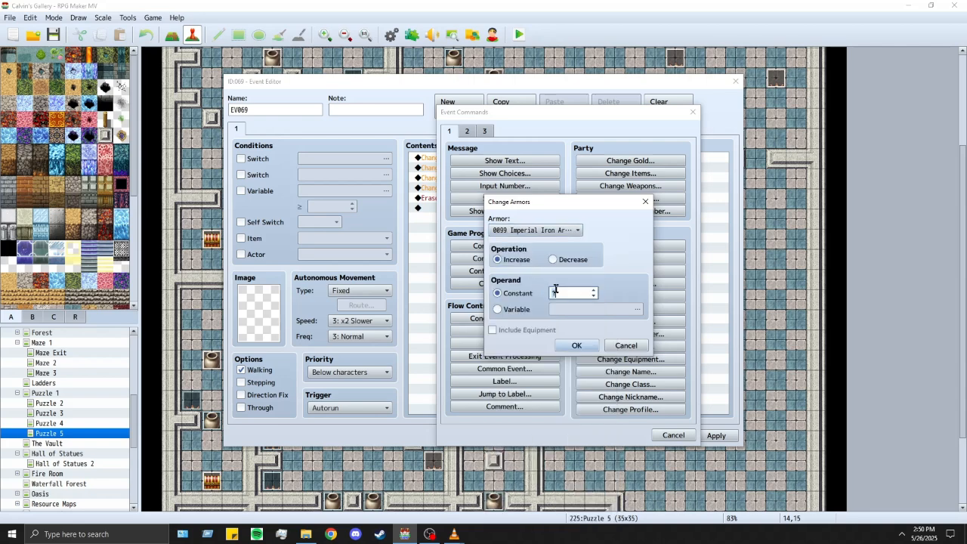
click(578, 345)
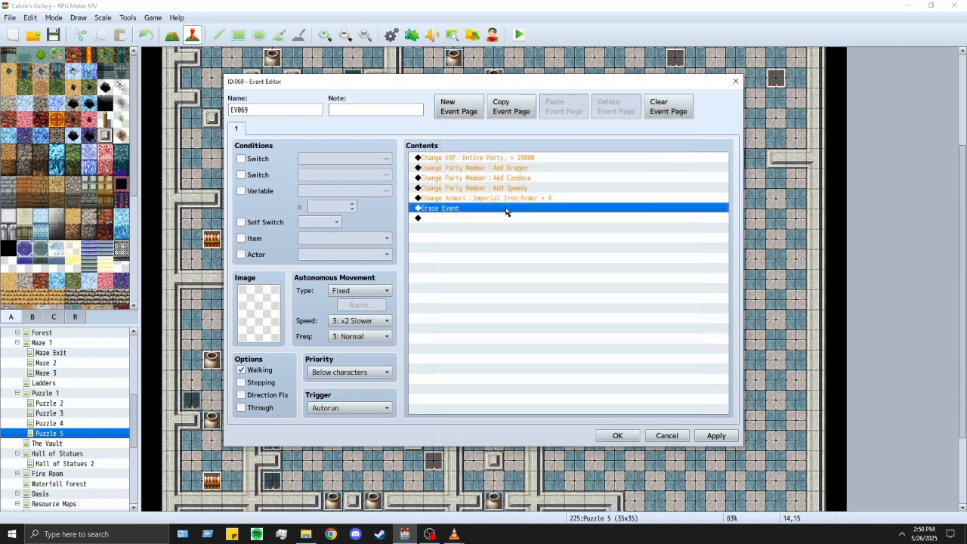
Step: Insert a call to the Palace wpns common event directly above the Erase Event command
click(505, 198)
double_click(496, 215)
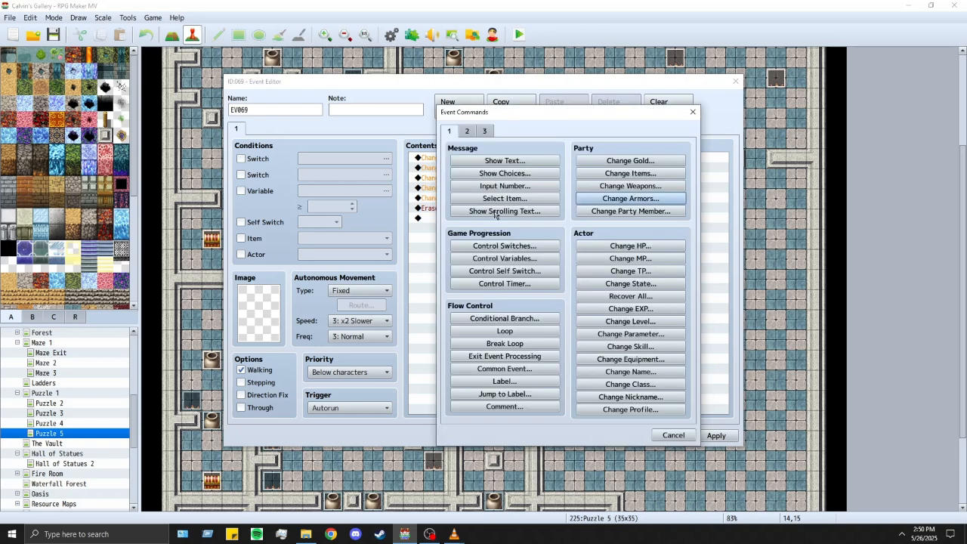
click(504, 368)
click(567, 281)
scroll(600, 312, down, 2)
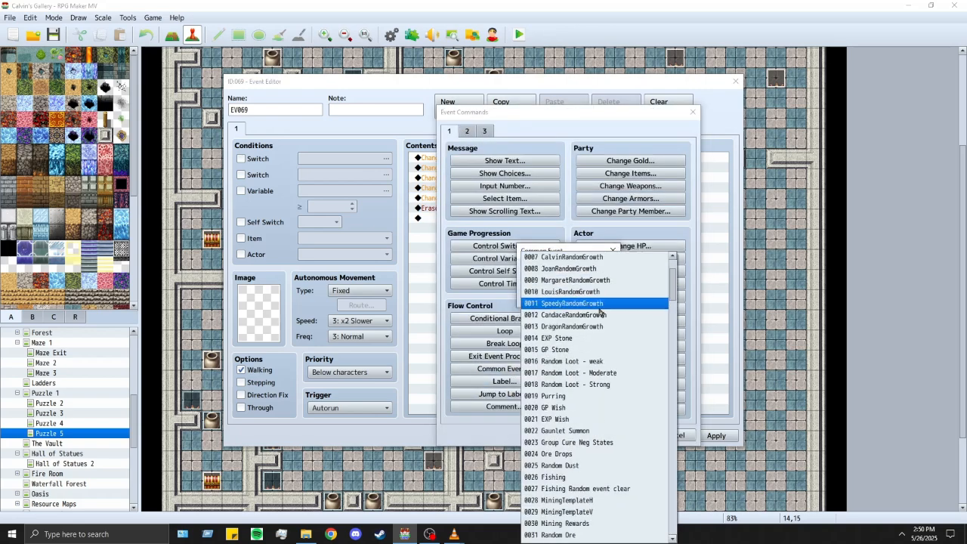
scroll(601, 312, down, 10)
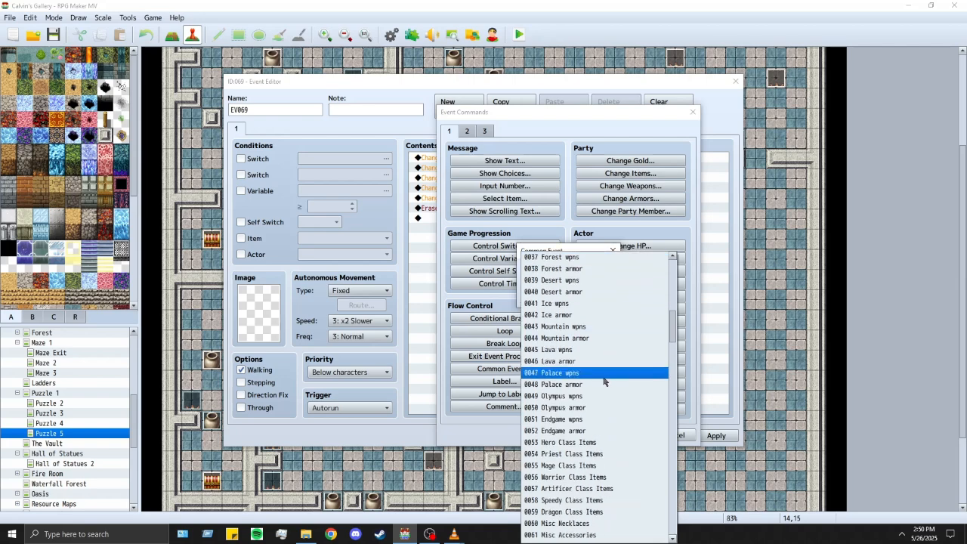
scroll(604, 381, down, 1)
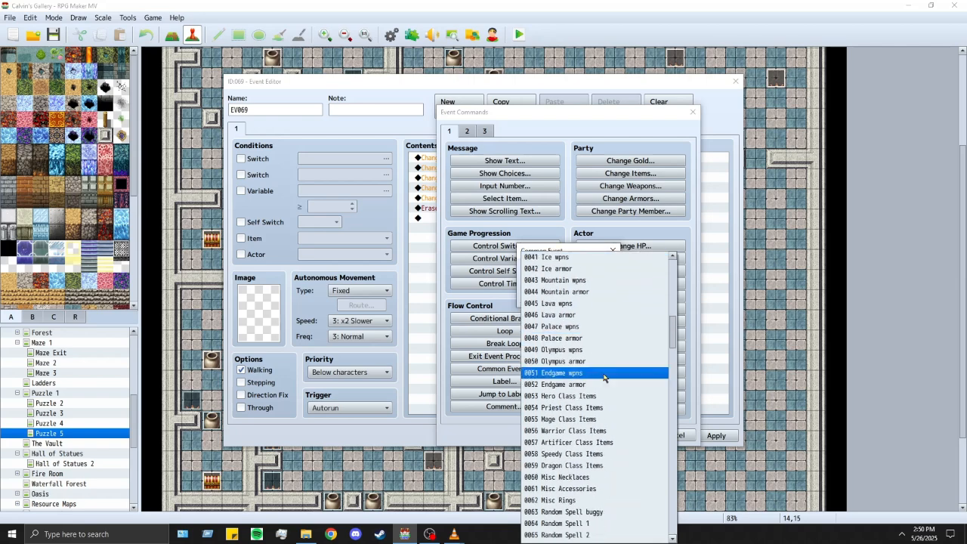
click(589, 333)
click(537, 297)
Step: Duplicate the Palace wpns common event call three times above Erase Event
click(481, 210)
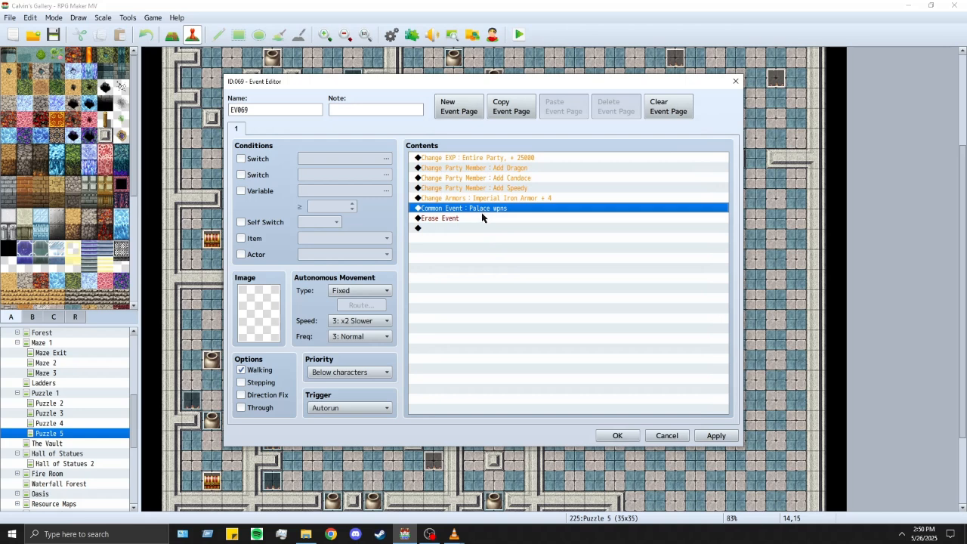
key(ctrl+c)
key(ctrl+v)
key(ctrl+v)
key(ctrl+v)
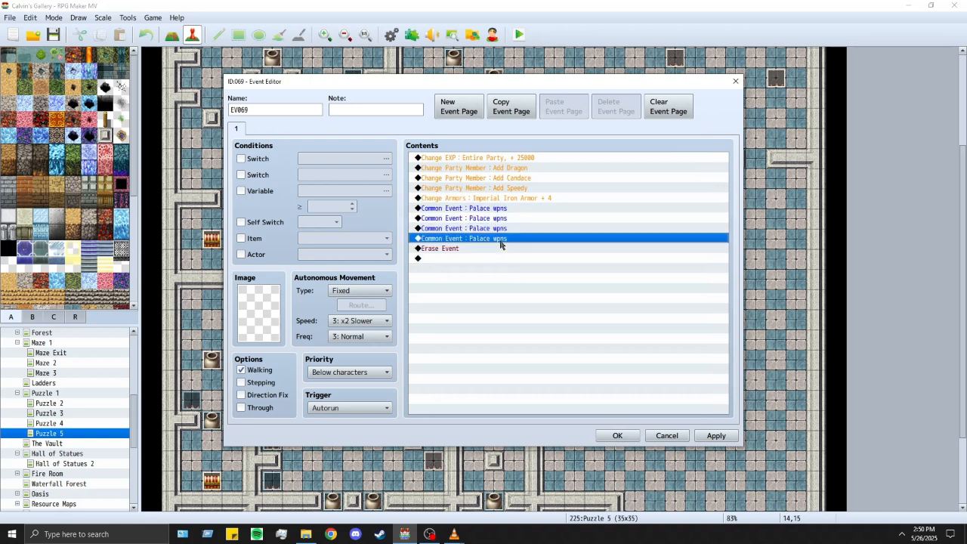
Step: Add two more Palace wpns calls above Erase Event and change the last one to the Palace armor common event
key(ctrl+v)
key(ctrl+v)
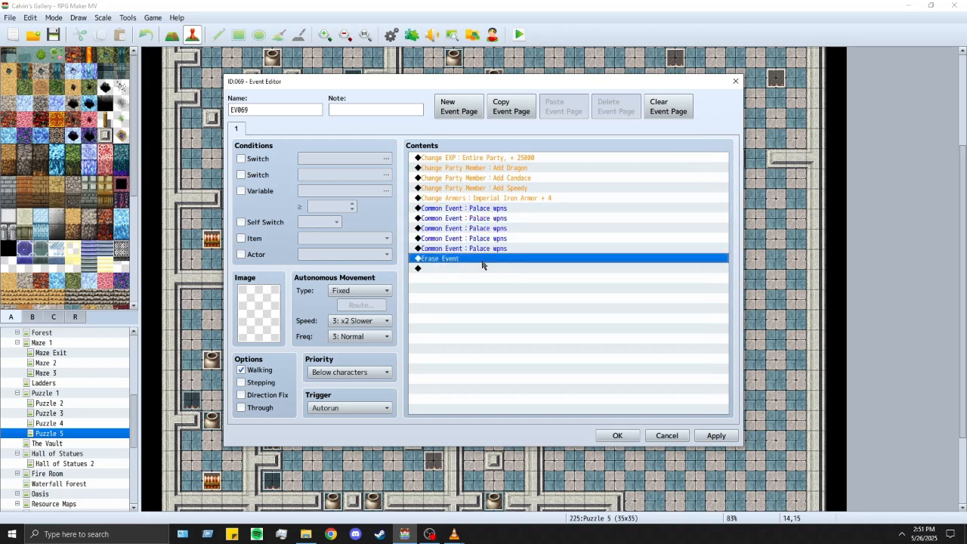
double_click(501, 258)
click(558, 280)
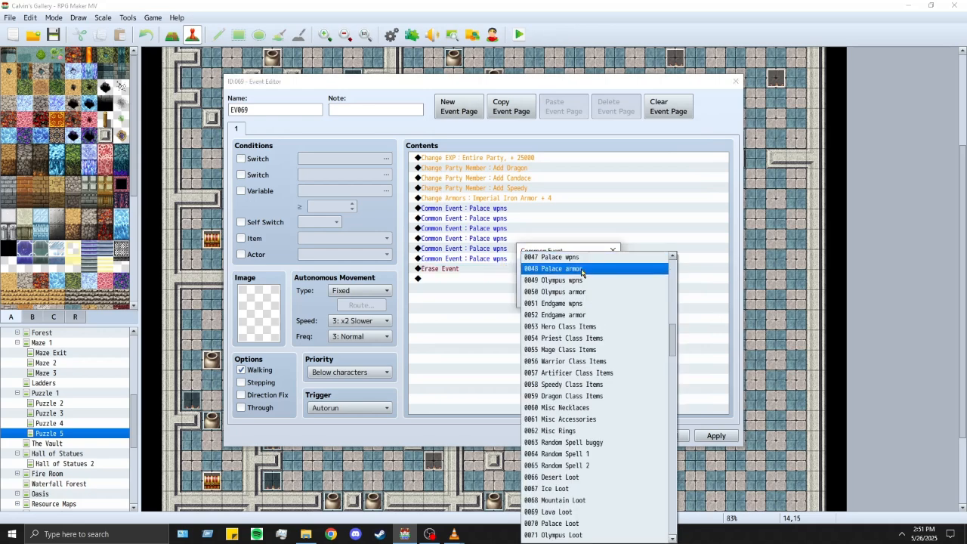
click(575, 277)
click(547, 297)
Step: Duplicate the Palace armor common event call four times above Erase Event
key(ctrl+c)
key(ctrl+v)
key(ctrl+v)
key(ctrl+v)
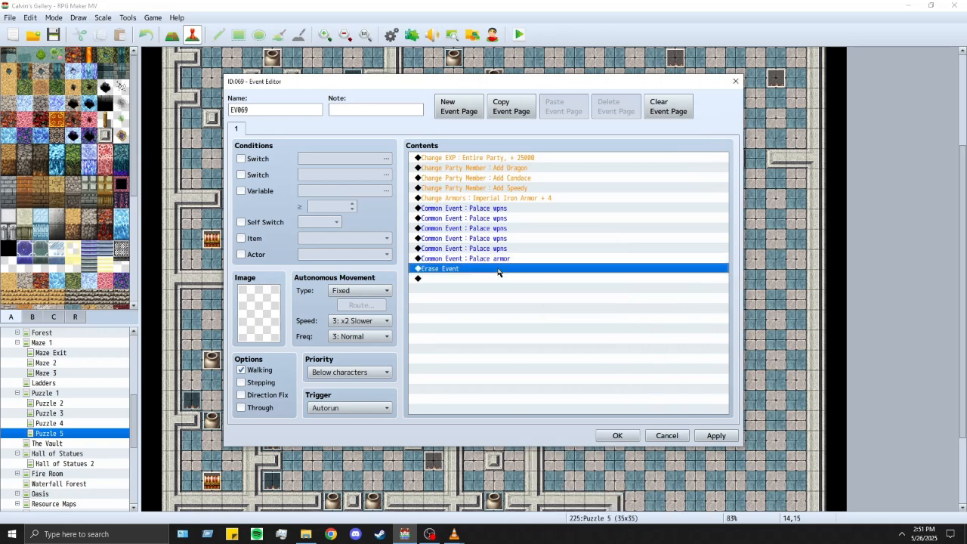
key(Down)
key(ctrl+v)
Step: Change the last Palace armor call to the Basic Loot common event
double_click(505, 300)
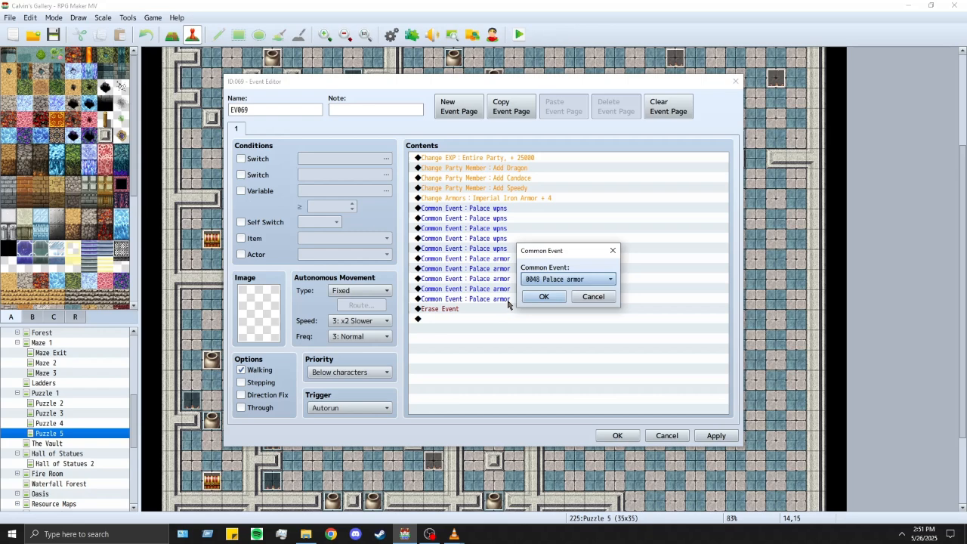
click(555, 278)
scroll(585, 287, down, 4)
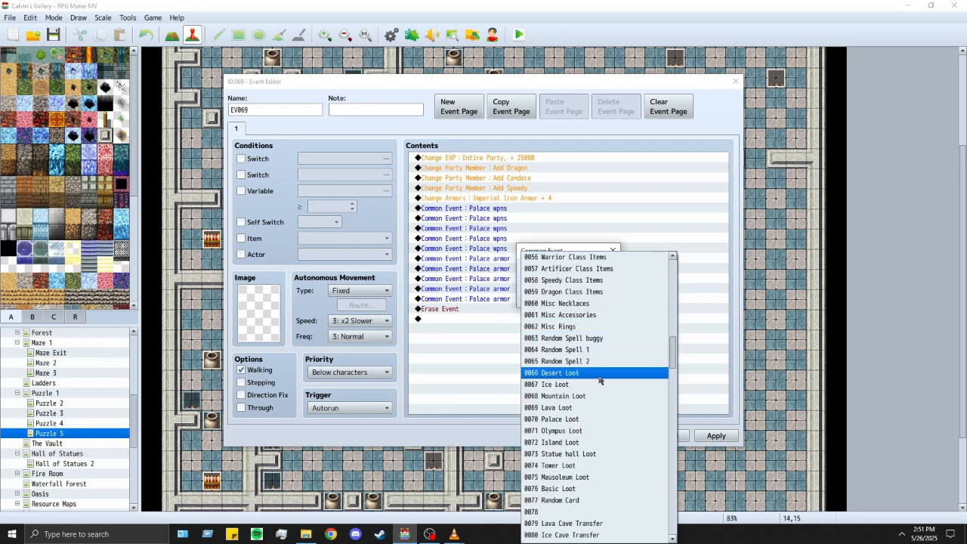
click(582, 488)
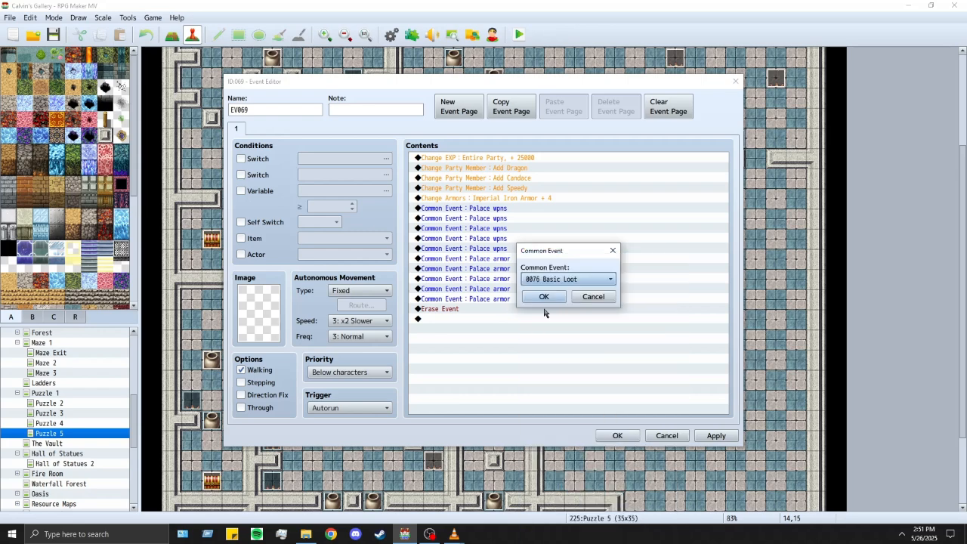
click(546, 298)
Step: Duplicate the Basic Loot common event call four times above Erase Event
key(ctrl+c)
click(515, 308)
key(ctrl+v)
key(ctrl+v)
key(ctrl+v)
key(ctrl+v)
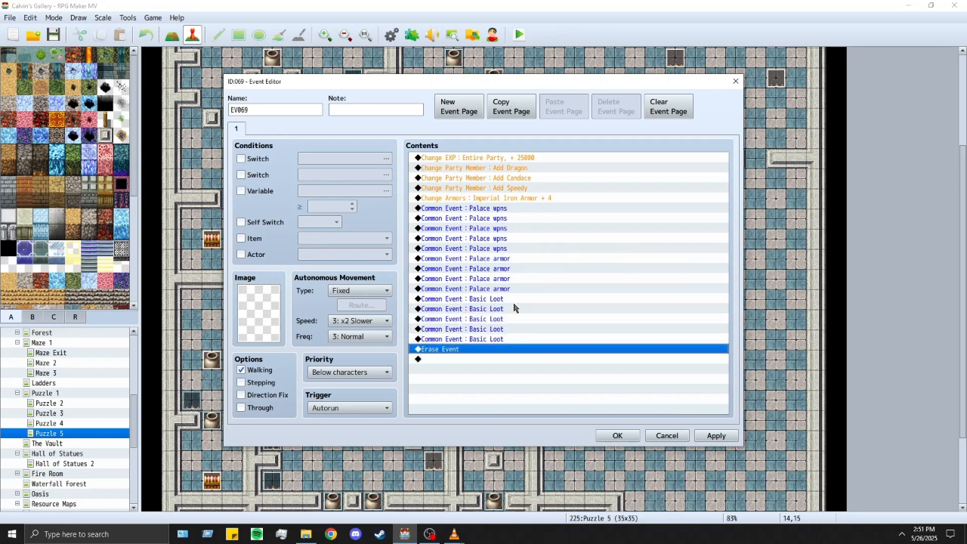
Step: Add one more common event call directly above Erase Event and set it to Misc Rings
click(514, 208)
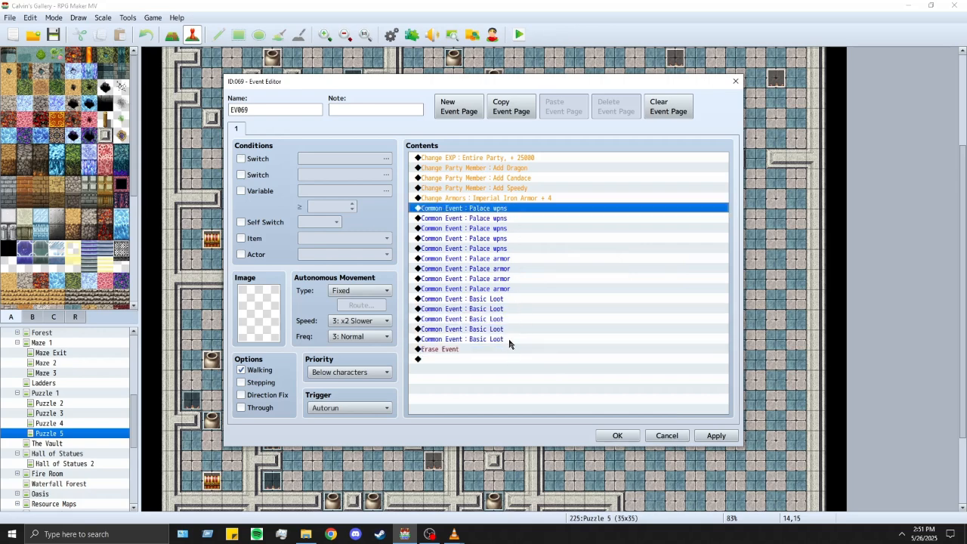
click(509, 342)
click(486, 351)
key(ctrl+v)
click(505, 350)
double_click(505, 350)
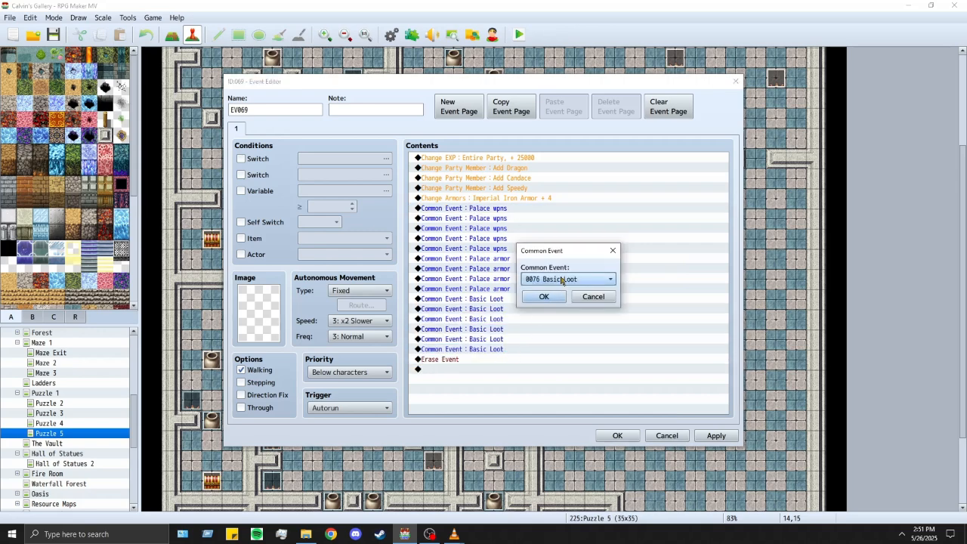
click(566, 281)
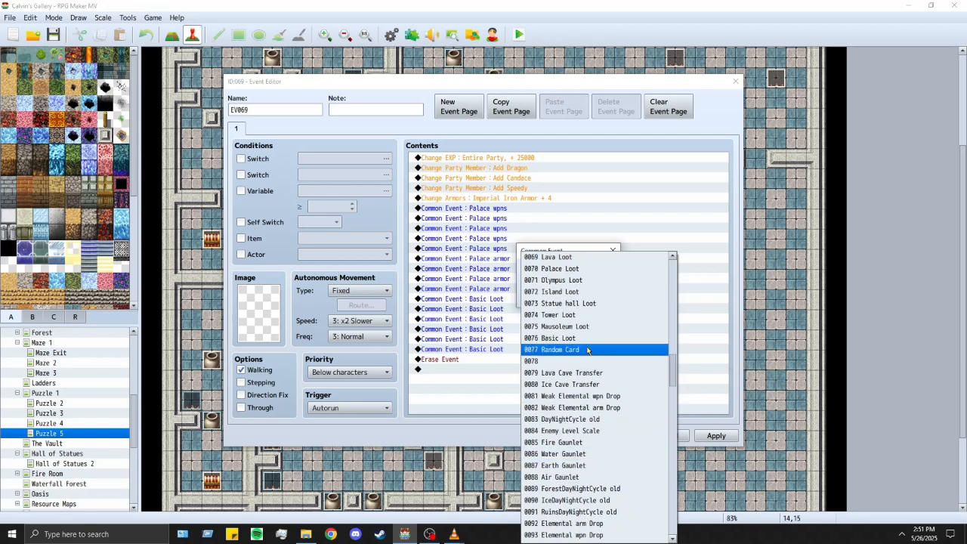
click(575, 349)
click(566, 279)
scroll(619, 329, down, 8)
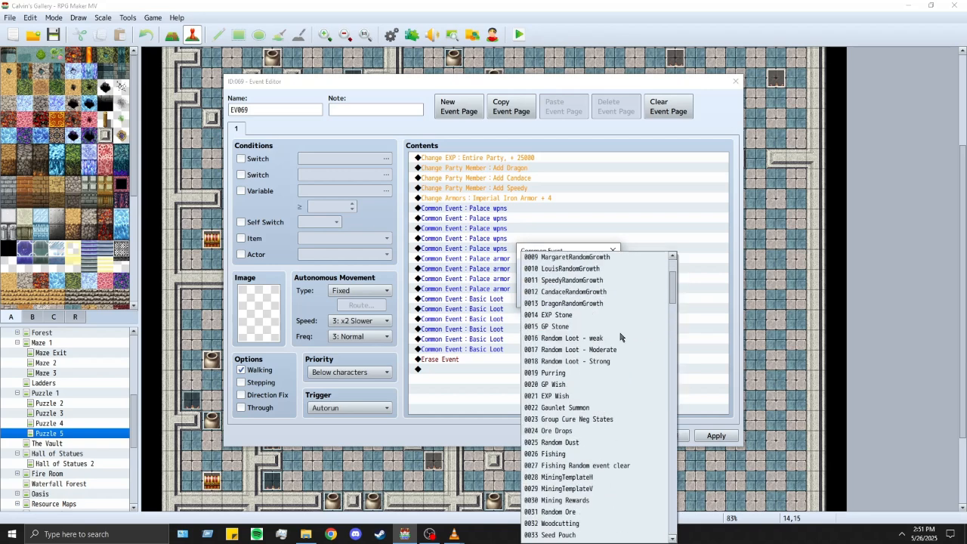
scroll(588, 350, down, 6)
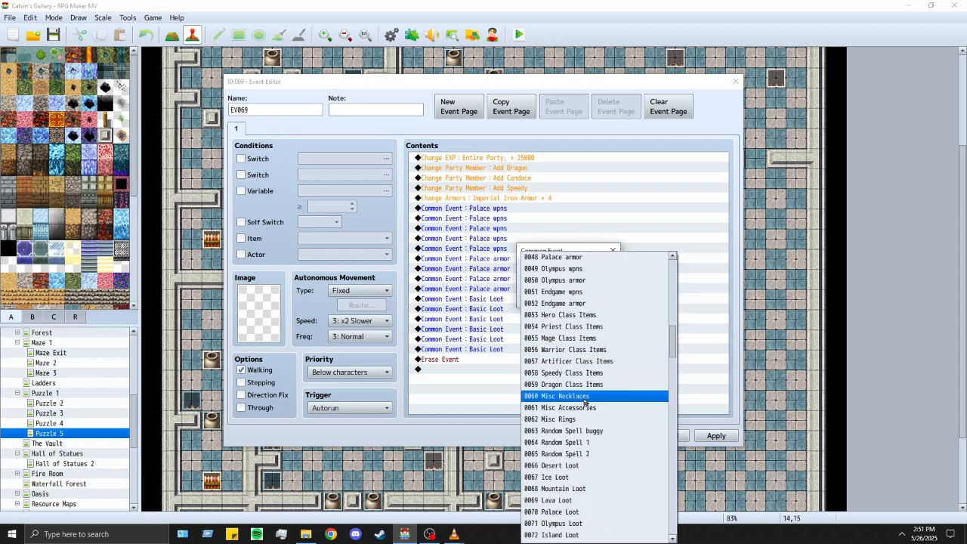
click(582, 442)
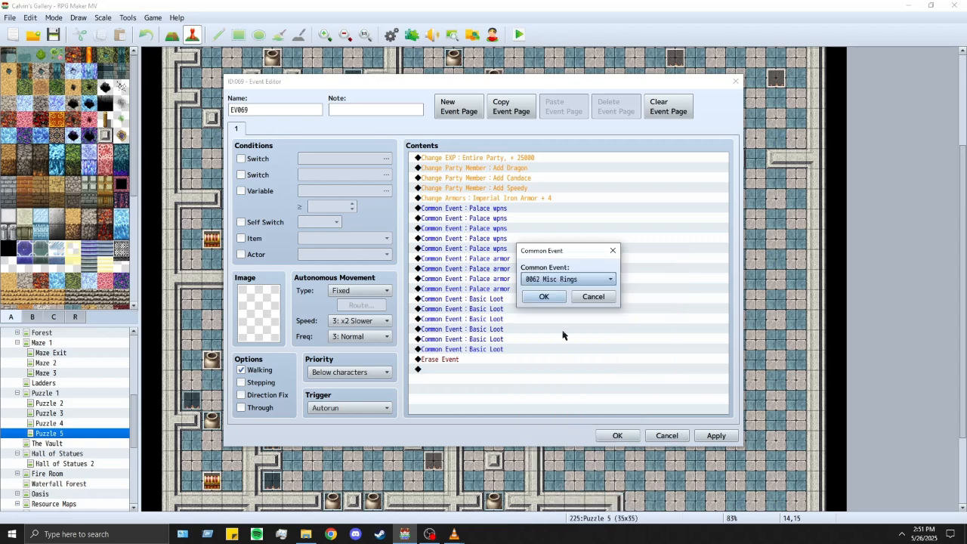
click(544, 297)
Step: Duplicate the Misc Rings call twice and change the middle of the three calls to Misc Accessories
key(ctrl+c)
key(ctrl+v)
key(ctrl+v)
double_click(496, 362)
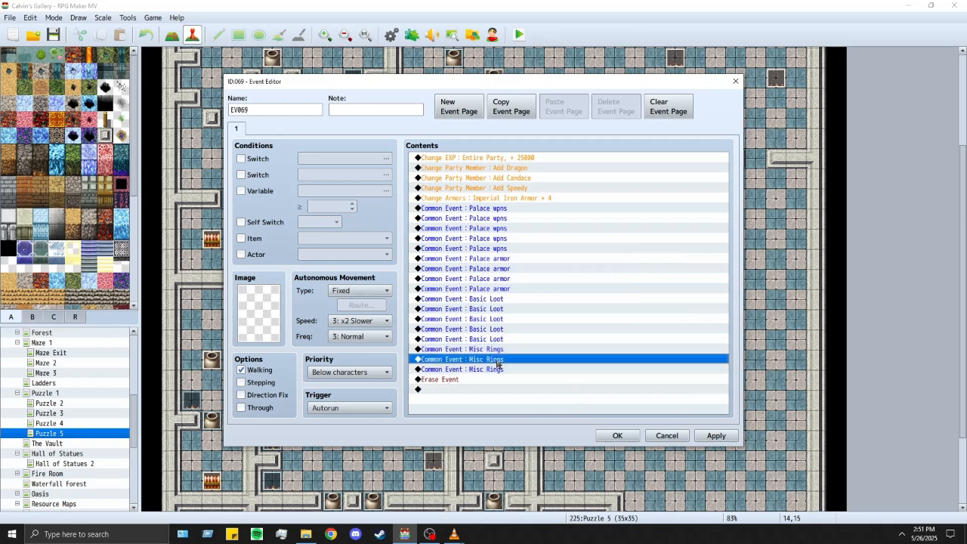
click(546, 280)
scroll(601, 276, up, 1)
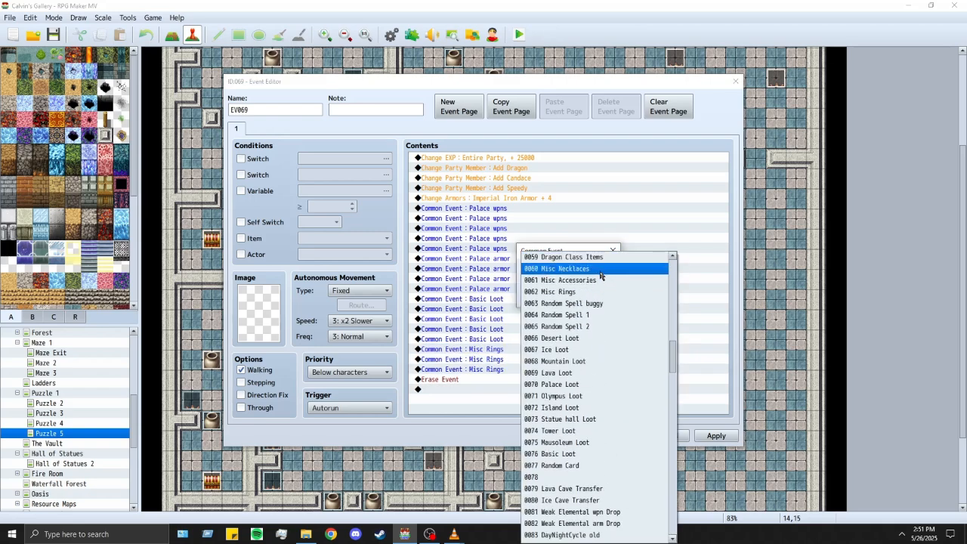
click(574, 280)
click(543, 296)
Step: Change the first Misc Rings call to the Misc Necklaces common event
double_click(510, 350)
click(560, 278)
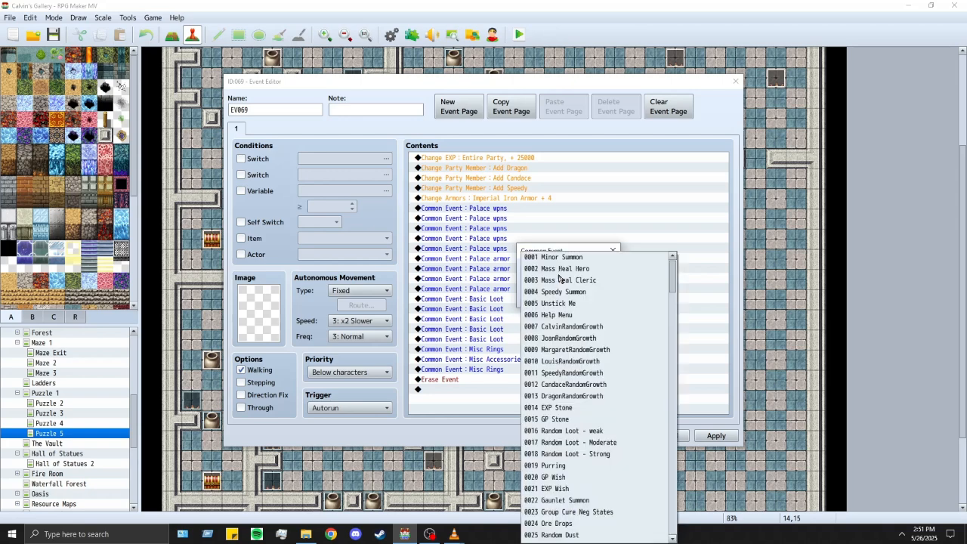
scroll(559, 279, down, 17)
scroll(582, 278, up, 2)
click(583, 286)
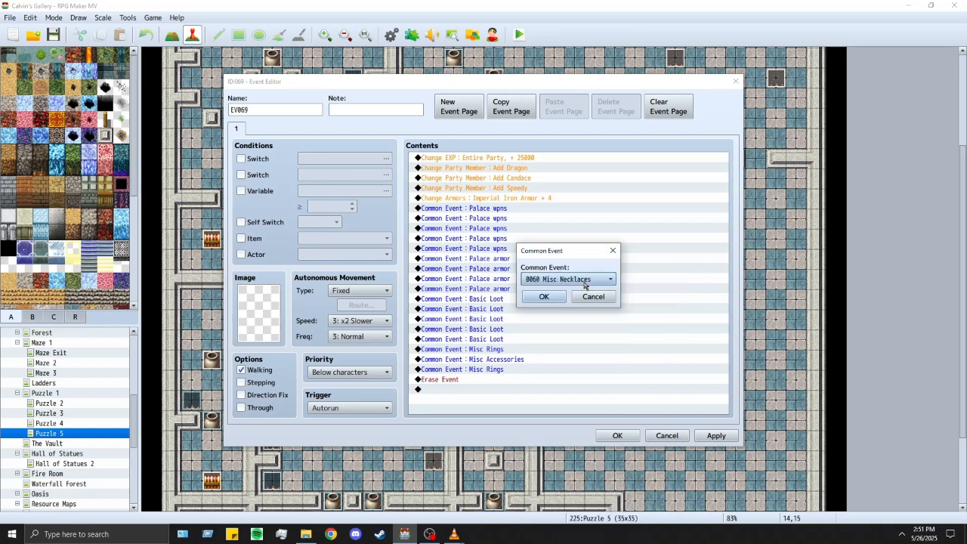
click(543, 297)
Step: Duplicate the Misc Necklaces, Misc Accessories and Misc Rings calls as a group three times, and accept the event
key(shift+Down)
key(shift+Down)
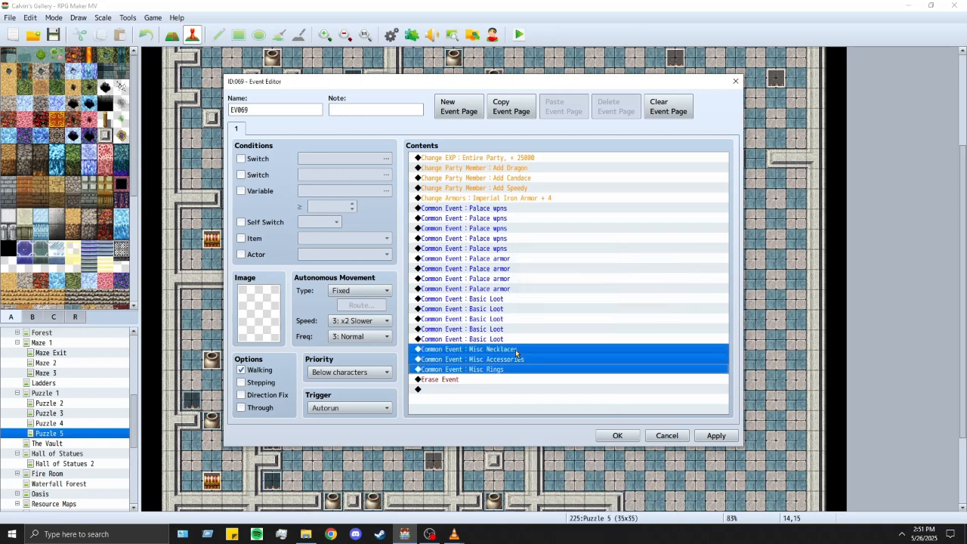
key(ctrl+c)
key(ctrl+v)
key(ctrl+v)
key(ctrl+v)
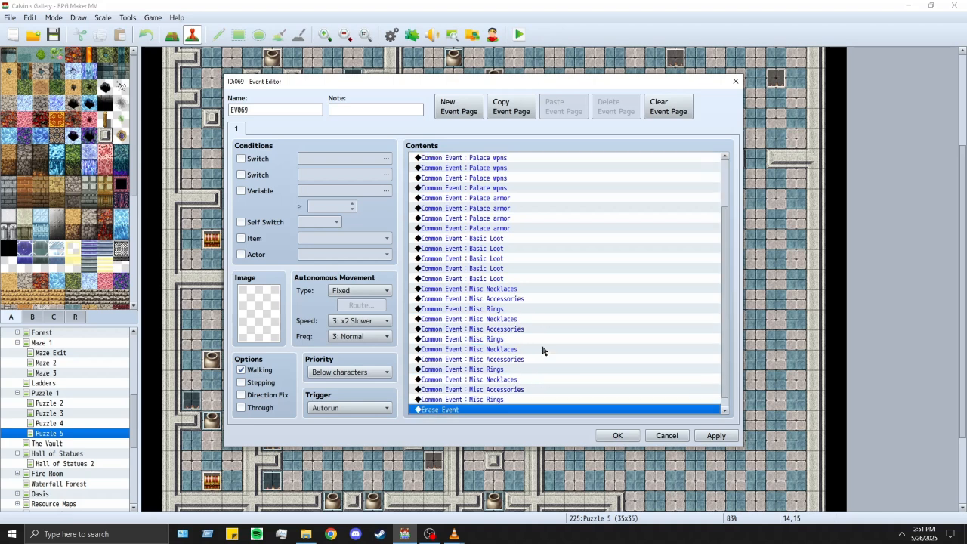
scroll(533, 334, up, 2)
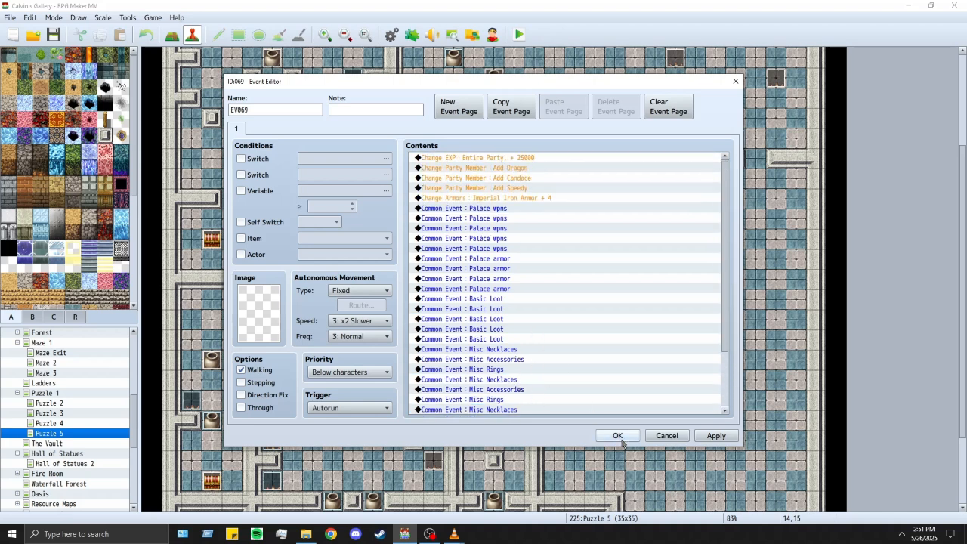
click(528, 198)
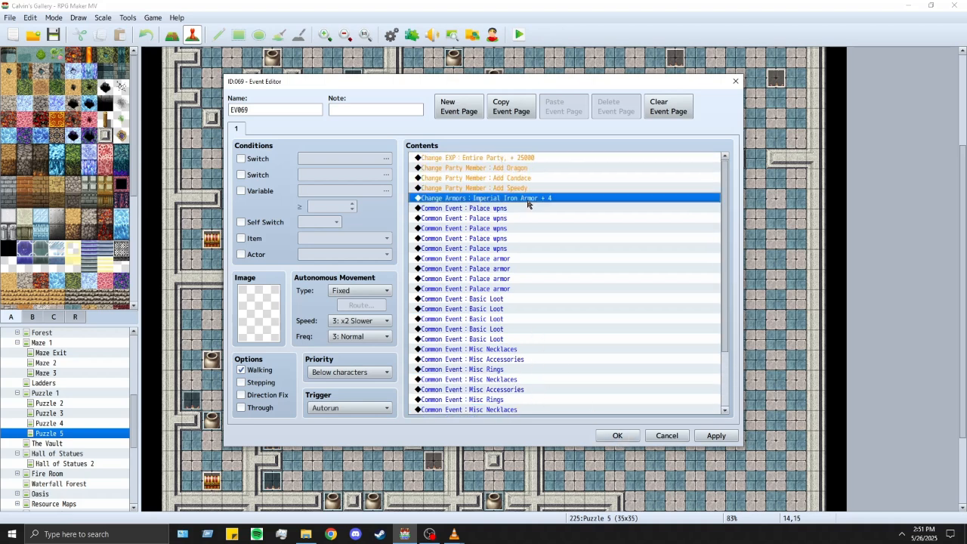
click(617, 435)
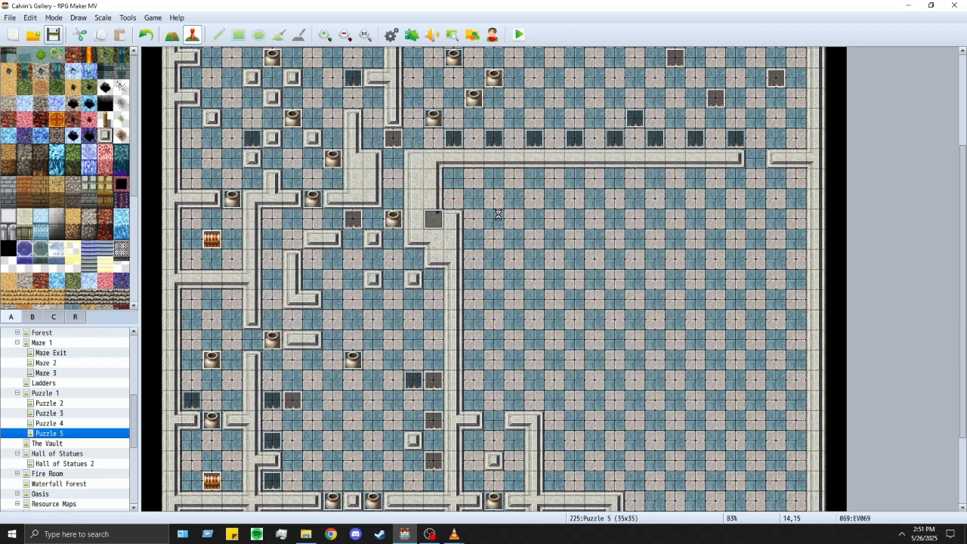
Step: Launch a playtest, start a new game from the title screen and advance through the opening messages
scroll(596, 237, down, 3)
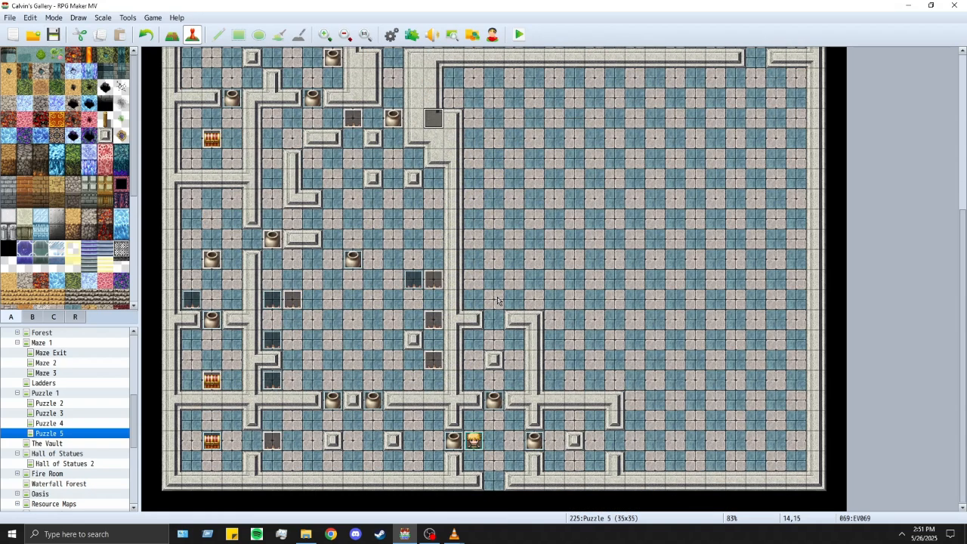
scroll(497, 301, up, 1)
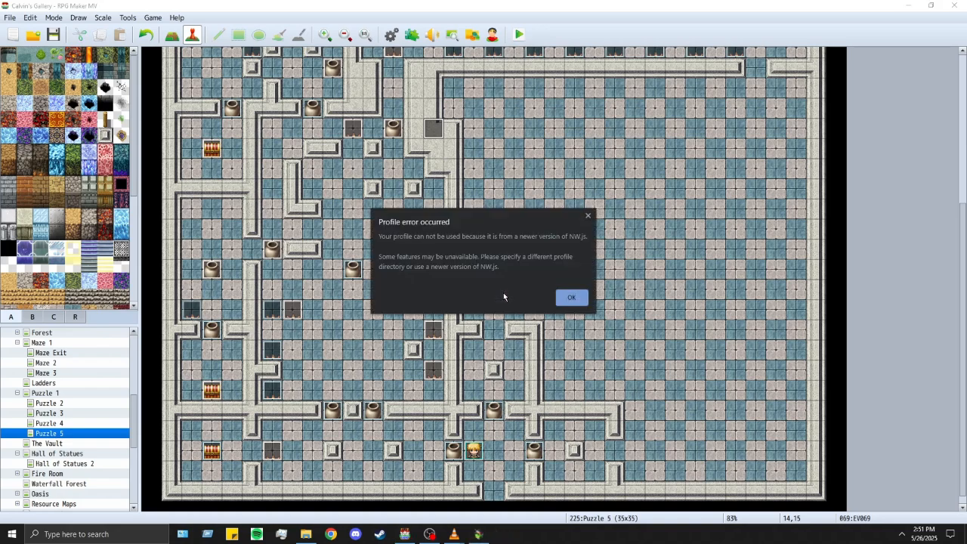
key(Return)
click(380, 8)
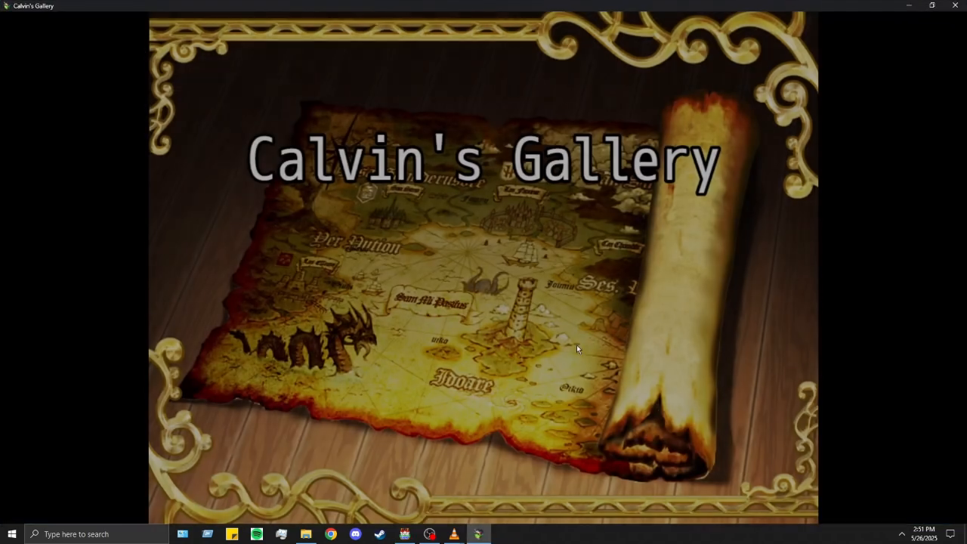
click(471, 367)
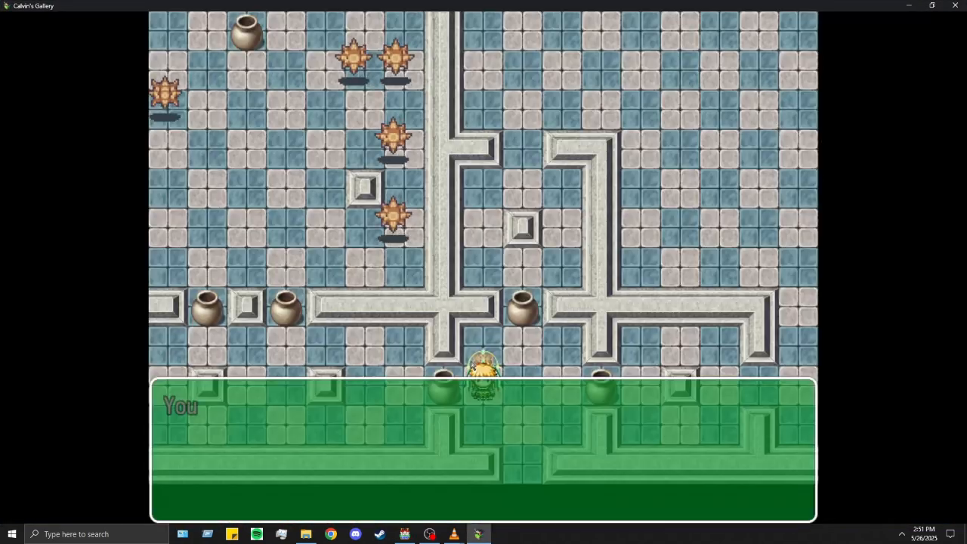
click(471, 365)
click(471, 366)
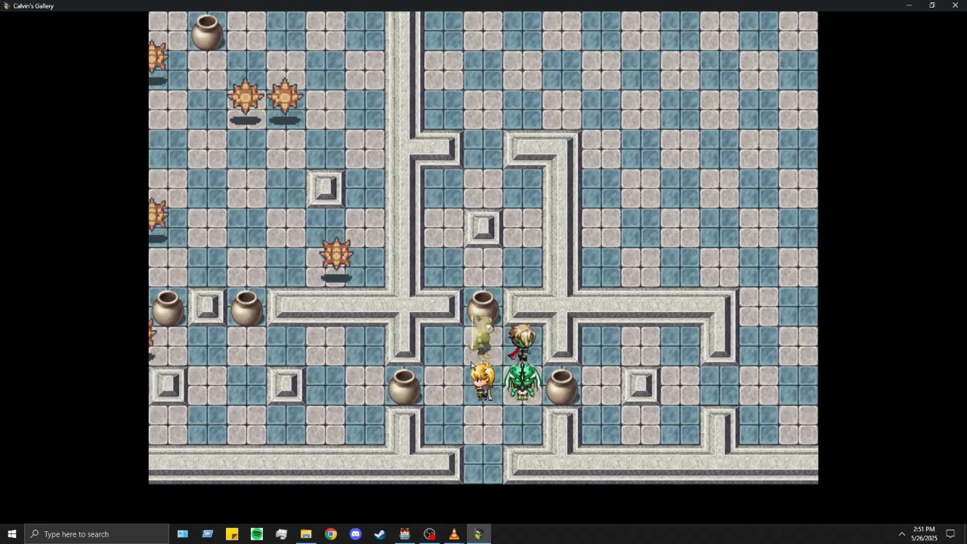
Step: Optimize Calvin's equipment in the game's equip screen
key(Escape)
key(Down)
key(Down)
key(Return)
key(Return)
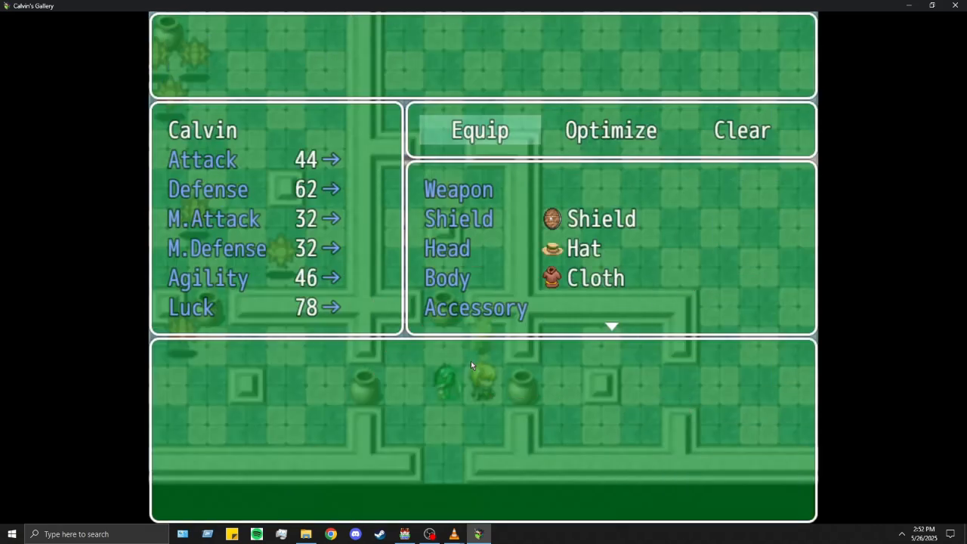
key(Right)
key(Return)
Step: Optimize the equipment of Dragon, Candace and Speedy, and return to the main game menu
key(w)
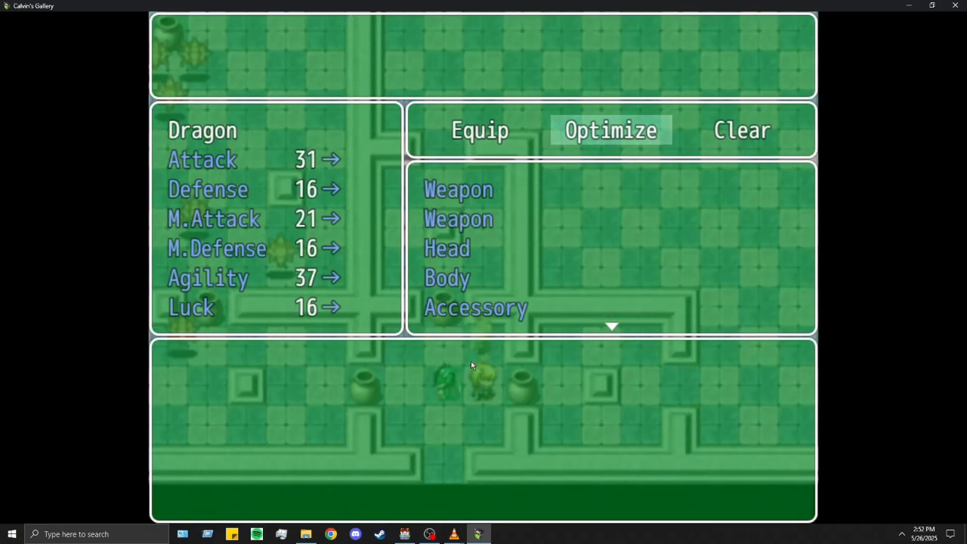
key(Return)
key(w)
key(Return)
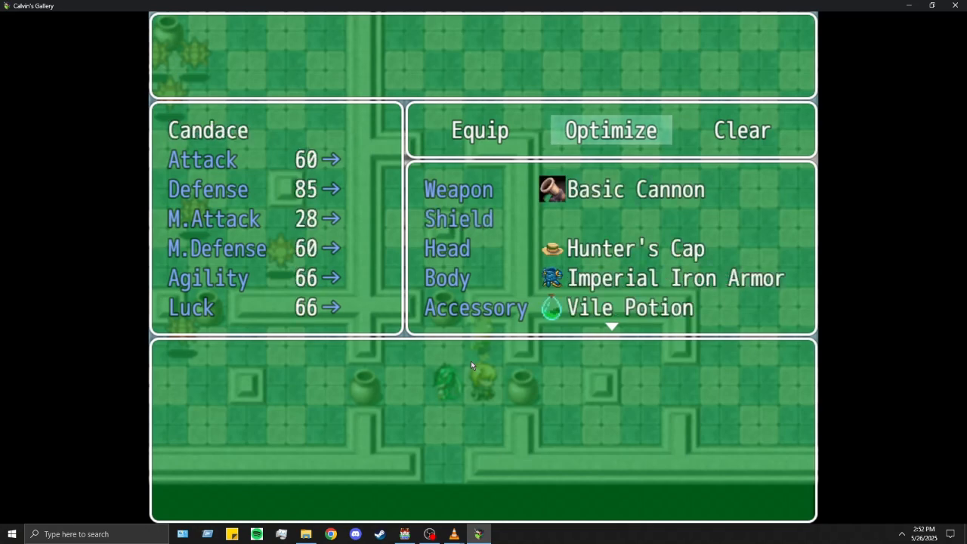
key(w)
key(Return)
key(Escape)
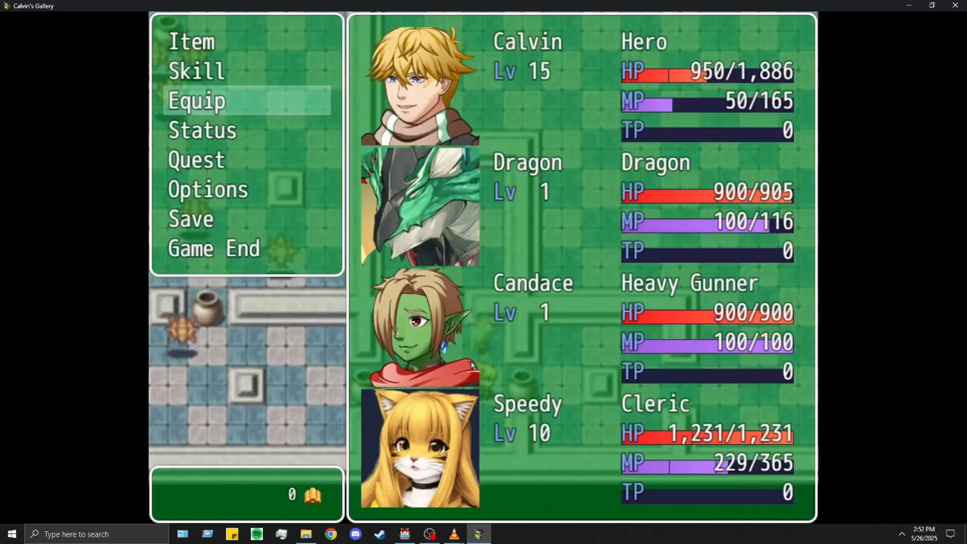
Step: Examine Candace's equipment slots from Weapon down to Trinket, including the items available for each slot
click(471, 365)
key(Return)
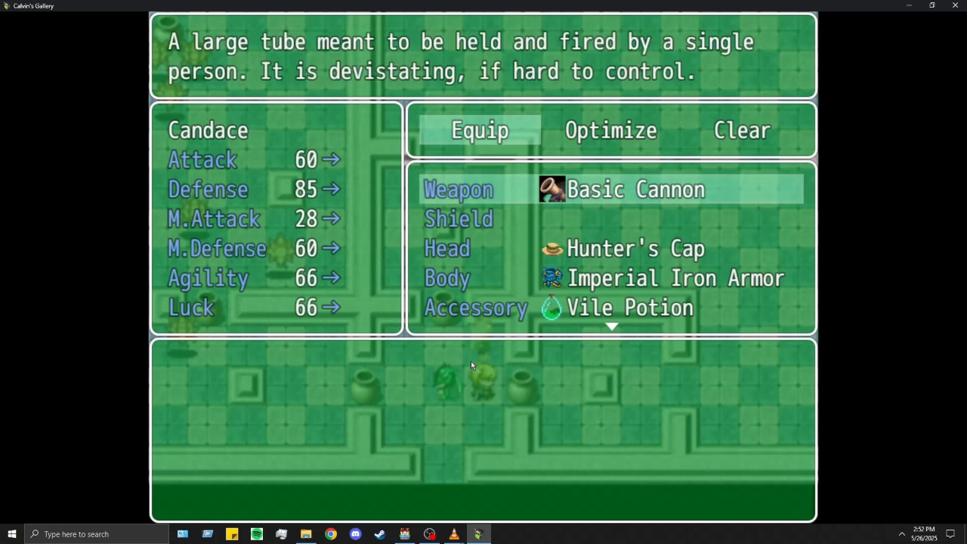
key(Down)
key(Down)
key(Down)
key(Down)
key(Down)
key(Down)
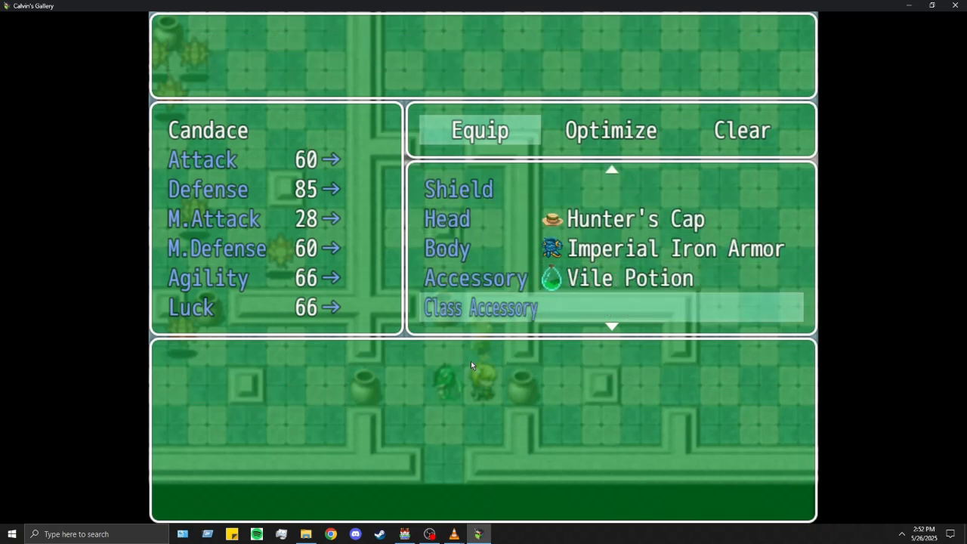
key(Up)
key(Up)
key(Down)
key(Down)
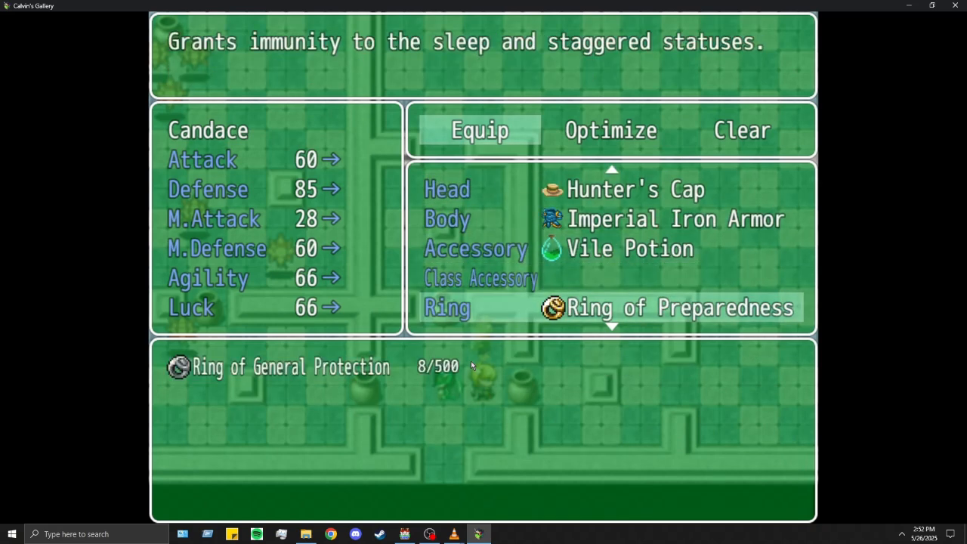
key(Down)
key(Down)
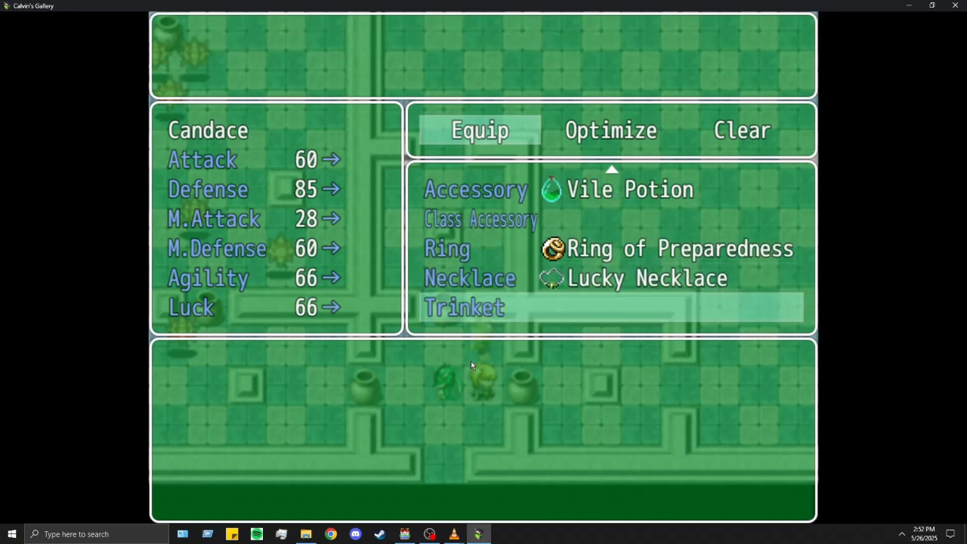
Step: Examine Dragon's equipment slots and the items available for them, and return to the main game menu
key(Down)
key(Escape)
key(Page_Down)
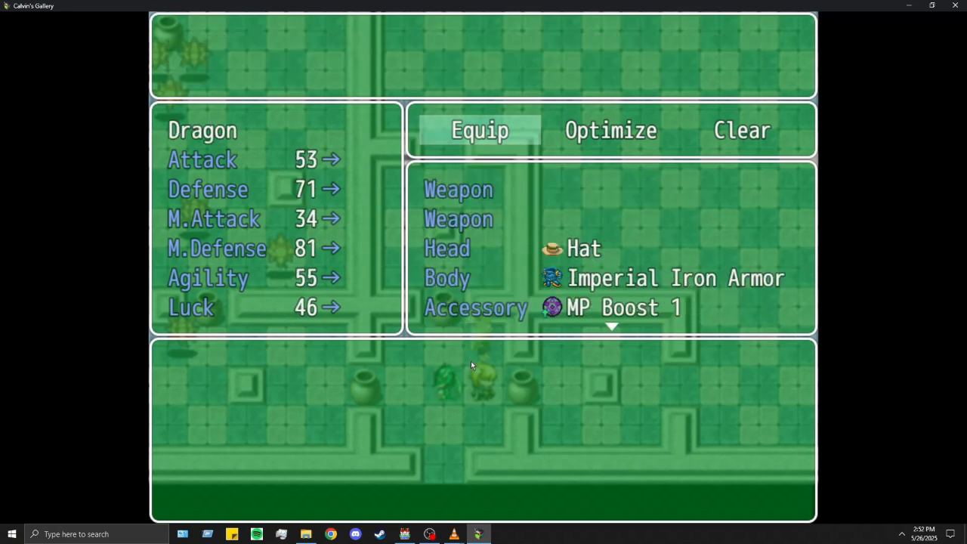
key(Return)
key(Down)
key(Down)
key(Down)
key(Down)
key(Down)
key(Down)
key(Down)
key(Down)
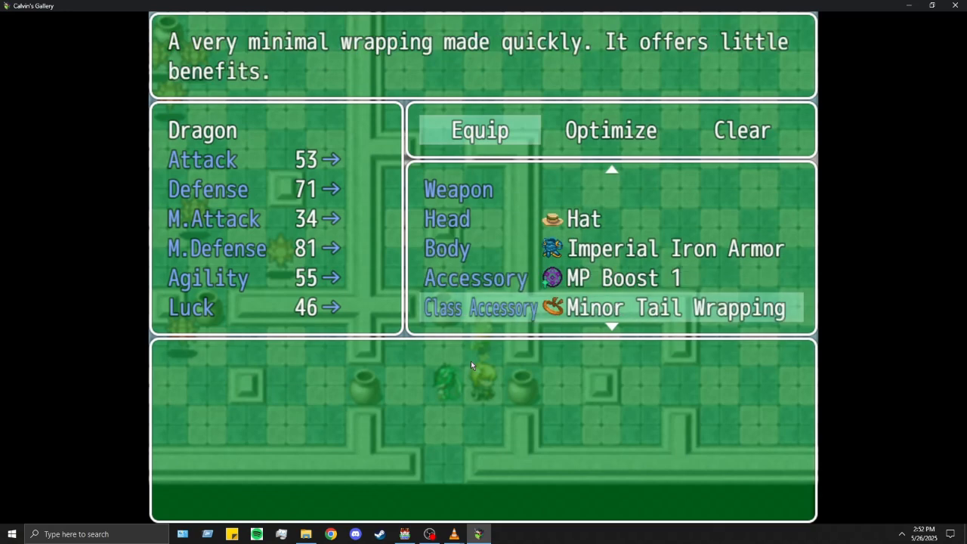
key(Up)
key(Up)
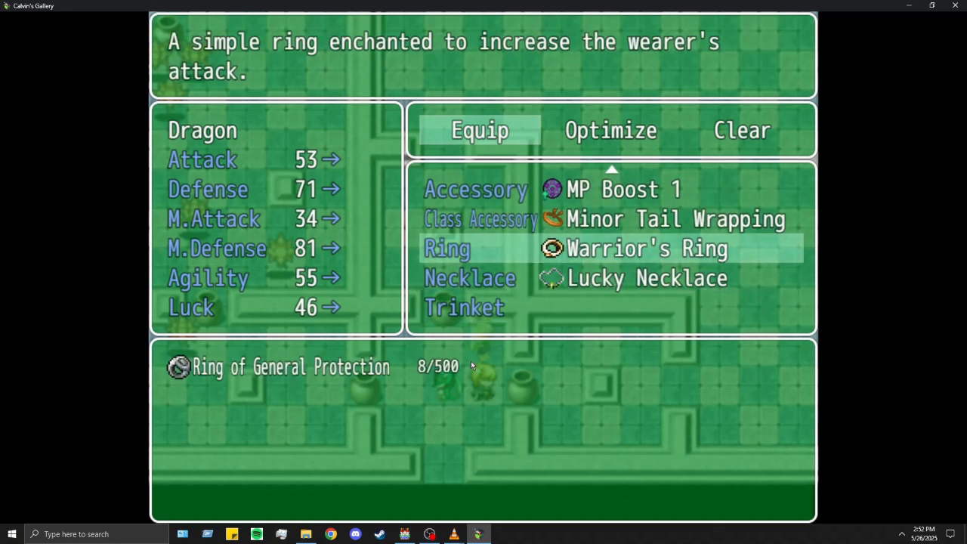
key(Escape)
key(Escape)
key(Escape)
key(Escape)
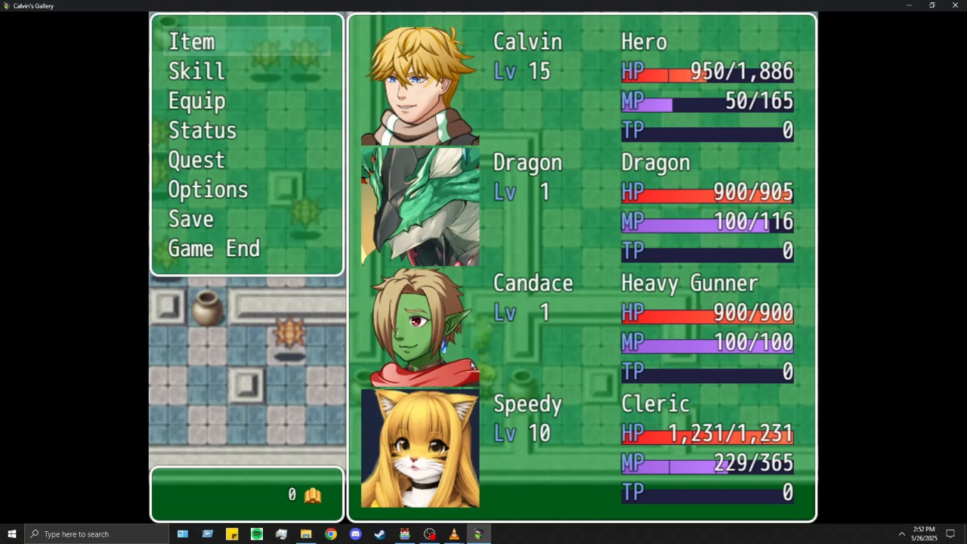
Step: Check Dragon's level and parameters on the status screen, and close the playtest
key(Down)
key(Down)
key(Down)
key(Return)
key(Return)
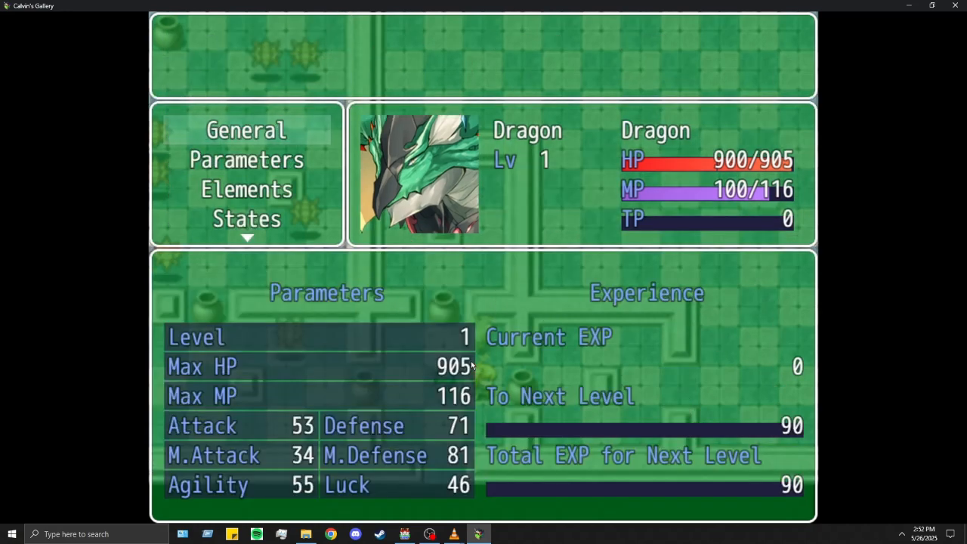
key(Escape)
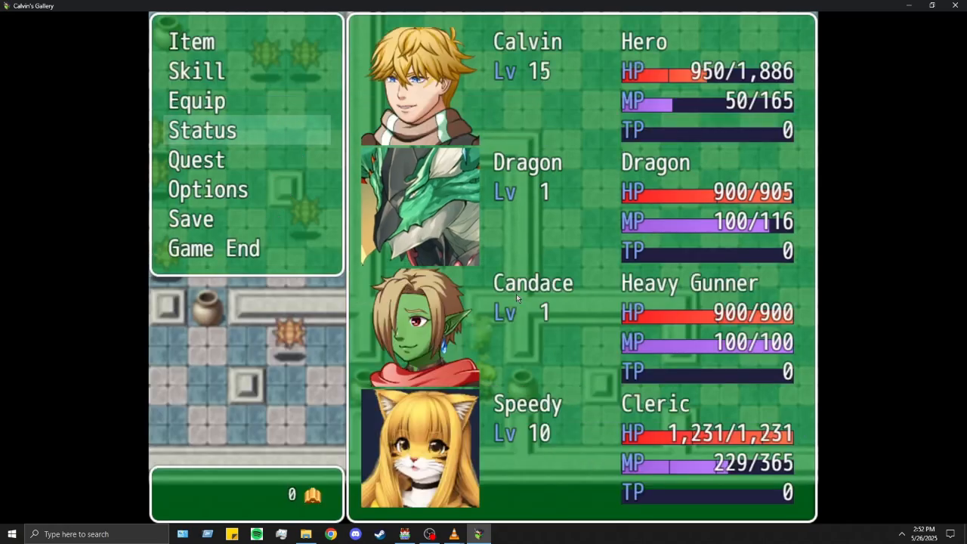
click(963, 10)
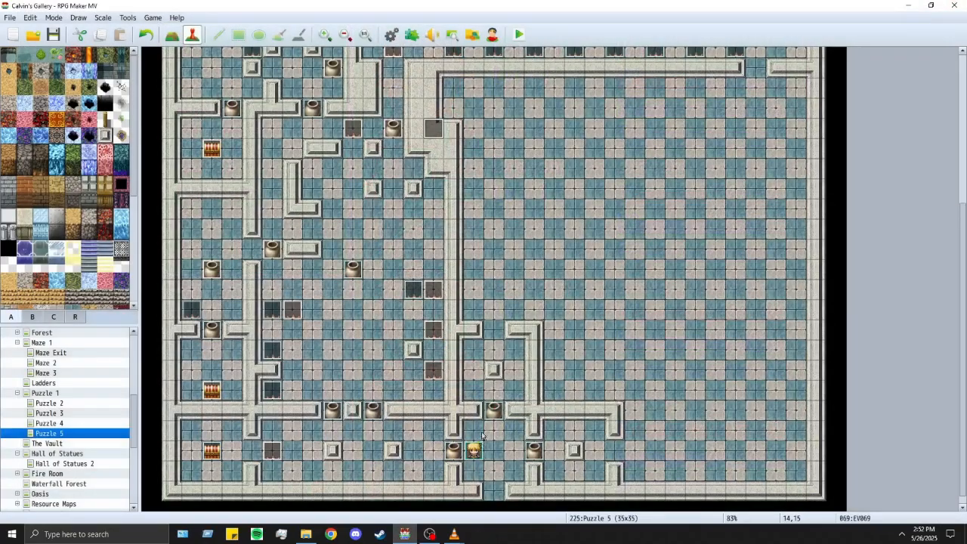
Step: In event EV069, move the Change EXP command for the entire party below the Add Speedy command
double_click(439, 139)
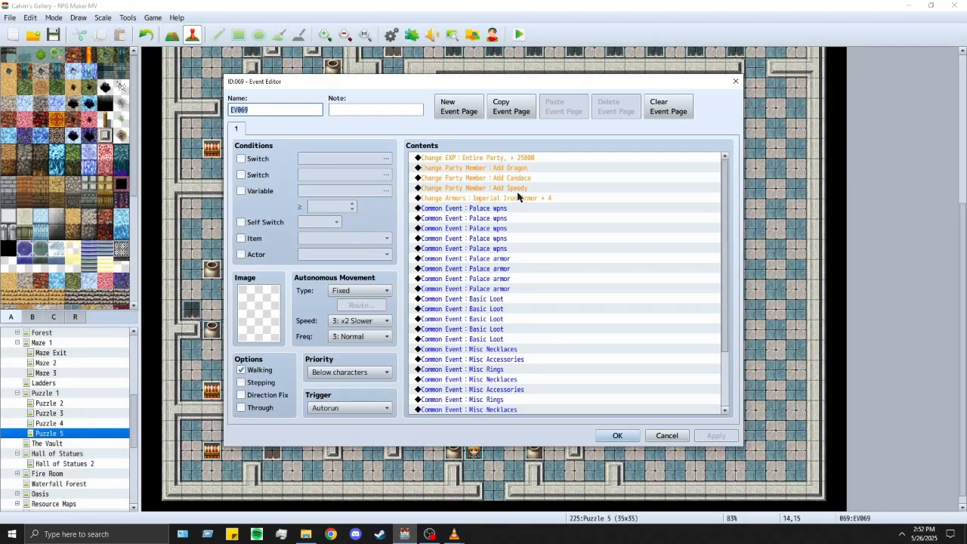
click(527, 160)
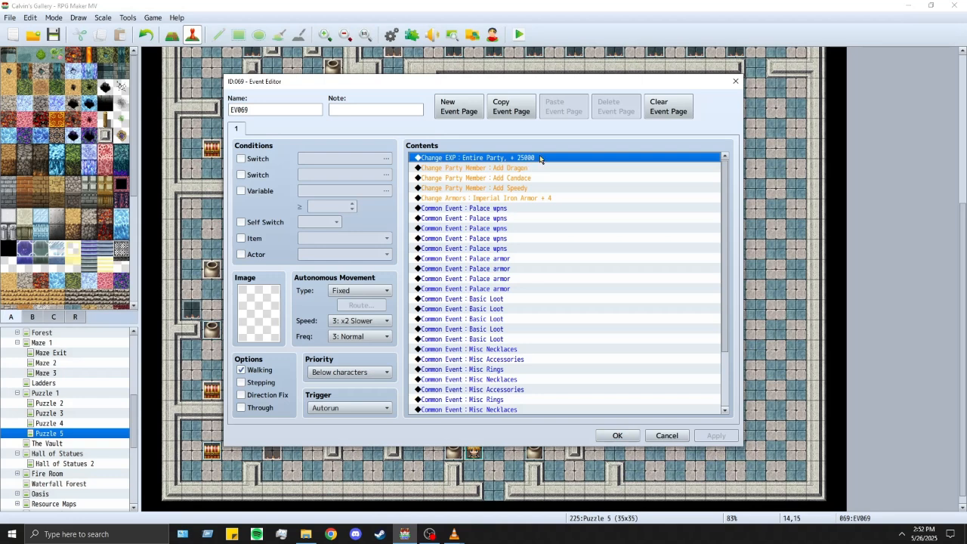
key(Delete)
click(525, 188)
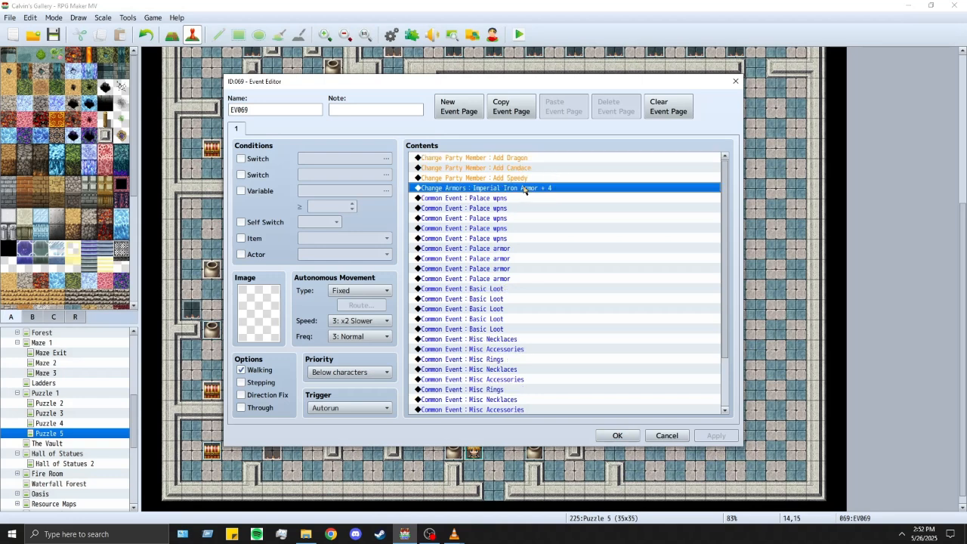
key(ctrl+v)
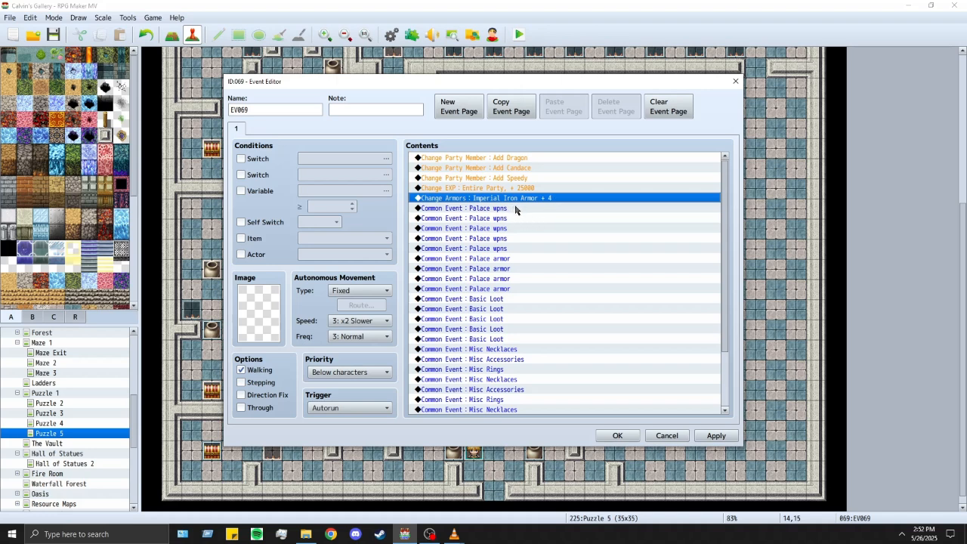
Step: Add four more Palace wpns common event calls to the event's contents
click(517, 210)
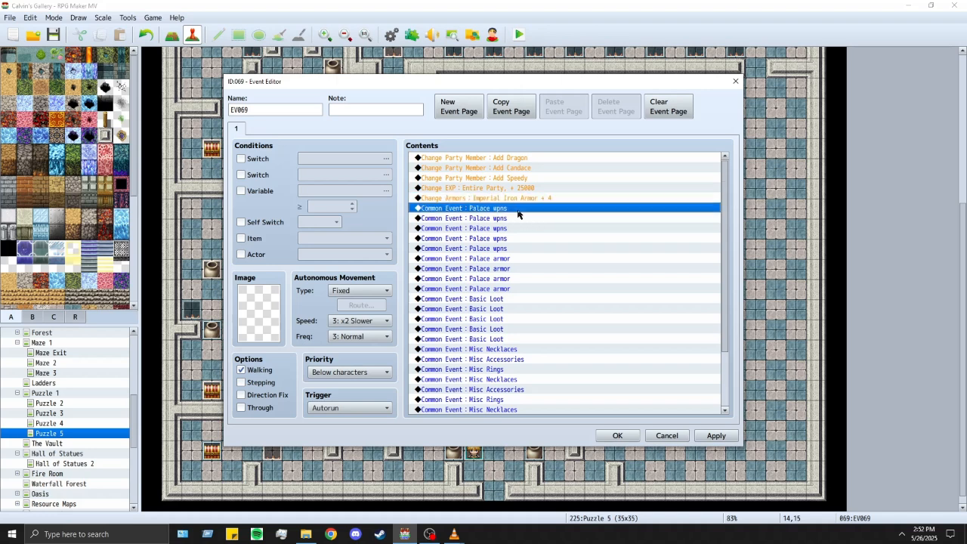
key(ctrl+v)
key(ctrl+v)
key(ctrl+v)
key(ctrl+v)
Step: Add four more Palace armor common event calls to the event's contents
click(523, 301)
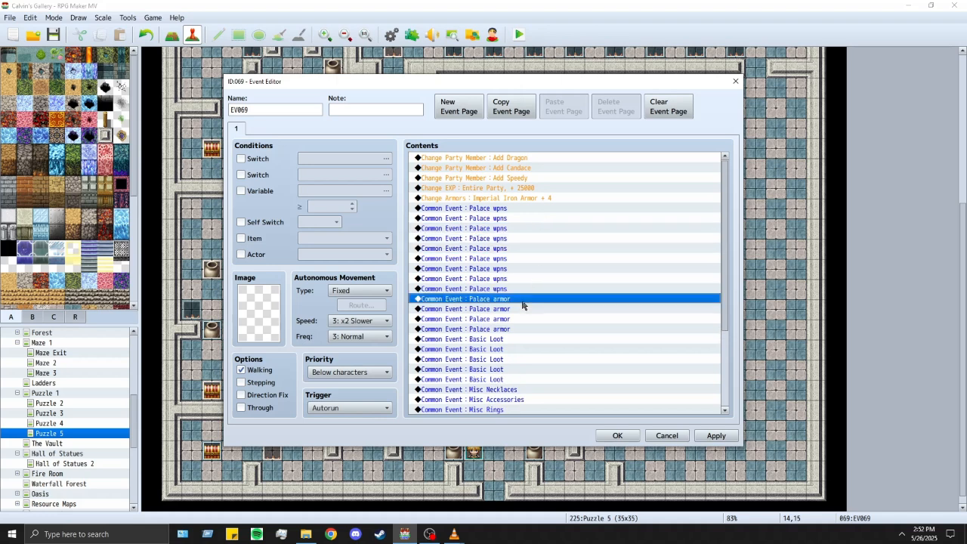
key(ctrl+c)
key(ctrl+v)
key(ctrl+v)
key(ctrl+v)
key(ctrl+v)
Step: Add two more sets of the Misc Necklaces, Misc Accessories and Misc Rings calls, and confirm the event
scroll(525, 311, down, 5)
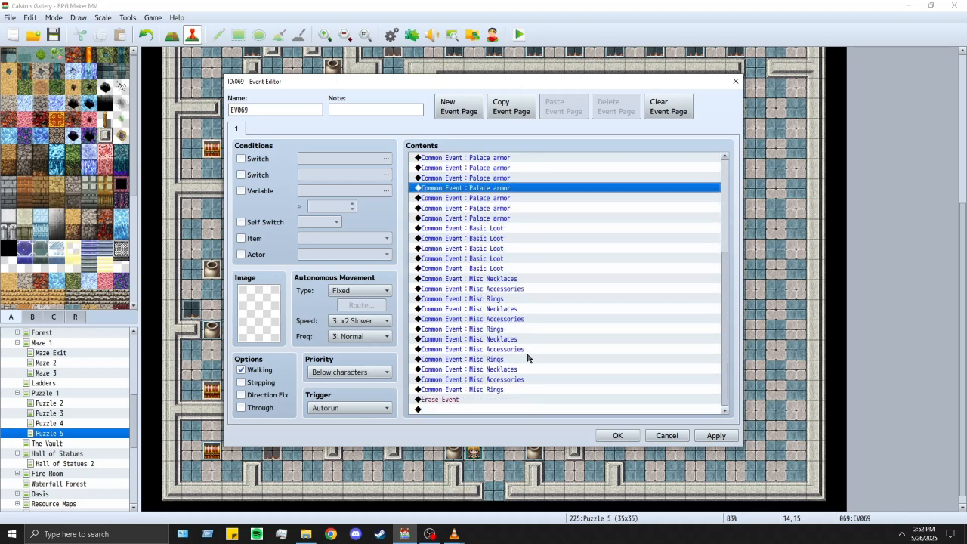
click(518, 368)
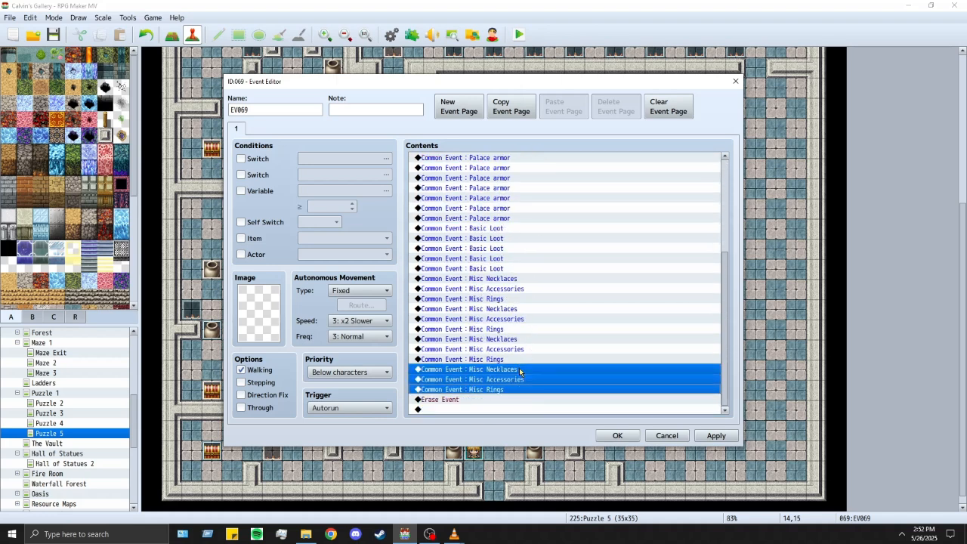
key(Down)
key(ctrl+v)
key(ctrl+v)
click(618, 437)
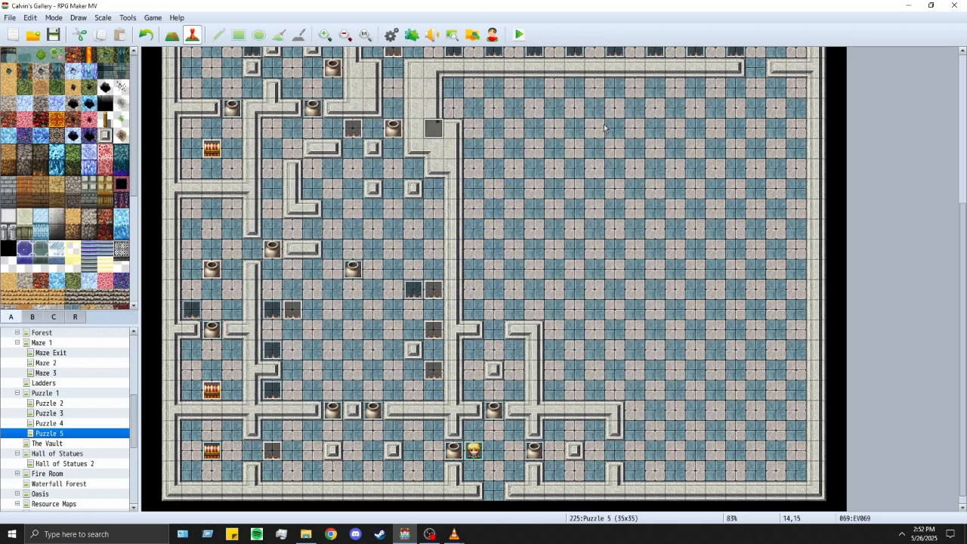
Step: Save the project and launch a playtest, moving its window toward the middle of the map
click(519, 36)
key(Return)
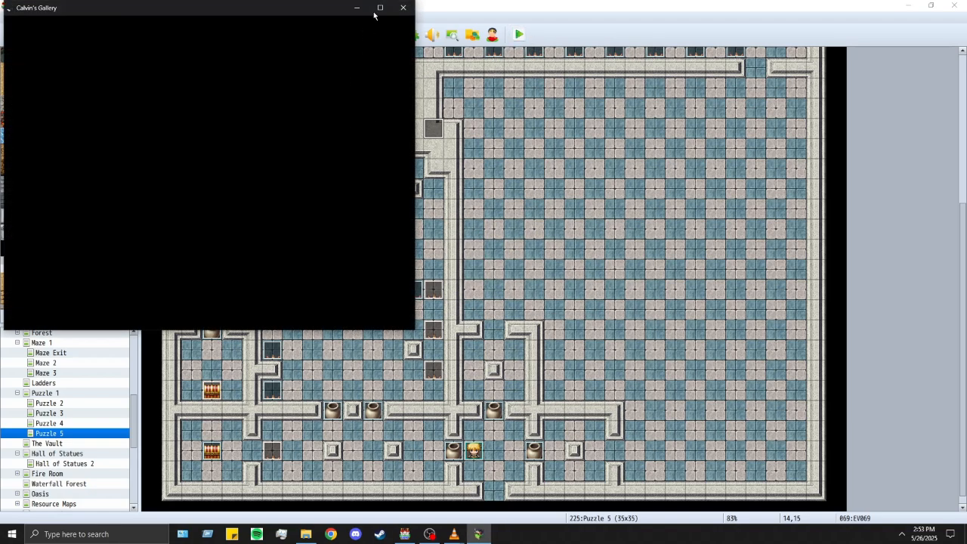
drag(308, 10, 582, 107)
Step: Review the Debug Party Setup common event in the database, and close the database
click(386, 37)
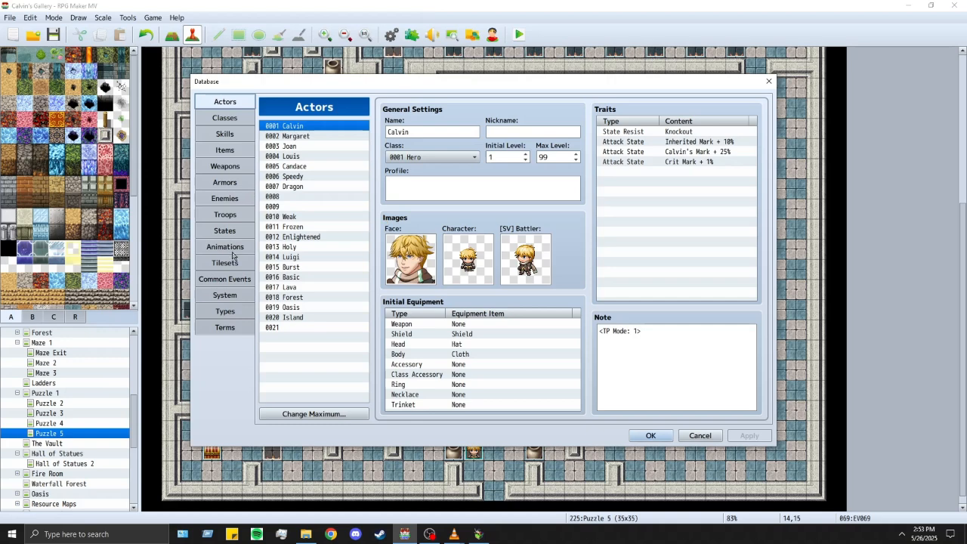
click(224, 278)
drag(365, 144, 365, 364)
click(337, 332)
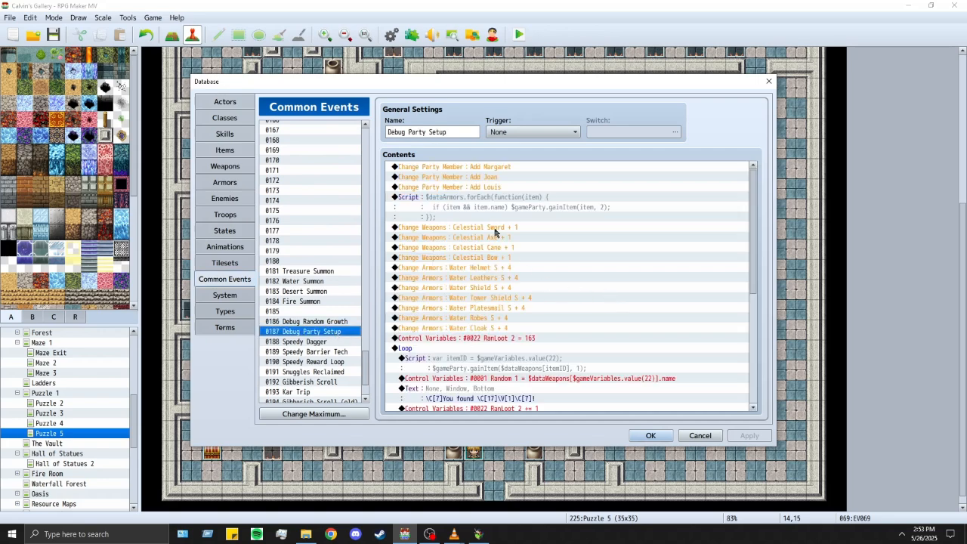
click(648, 436)
Step: Switch back to the playtest, start a new game and advance through the loot messages
click(477, 533)
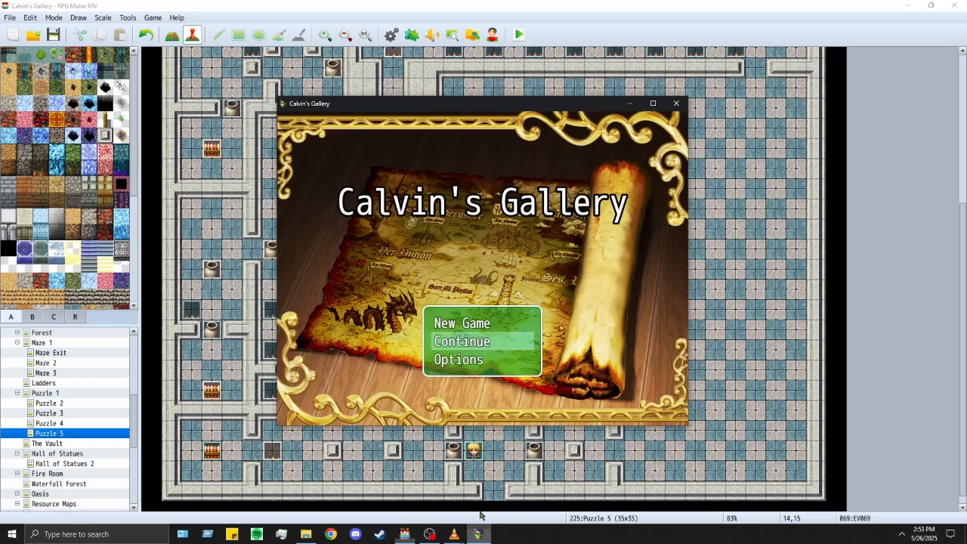
click(467, 339)
key(Escape)
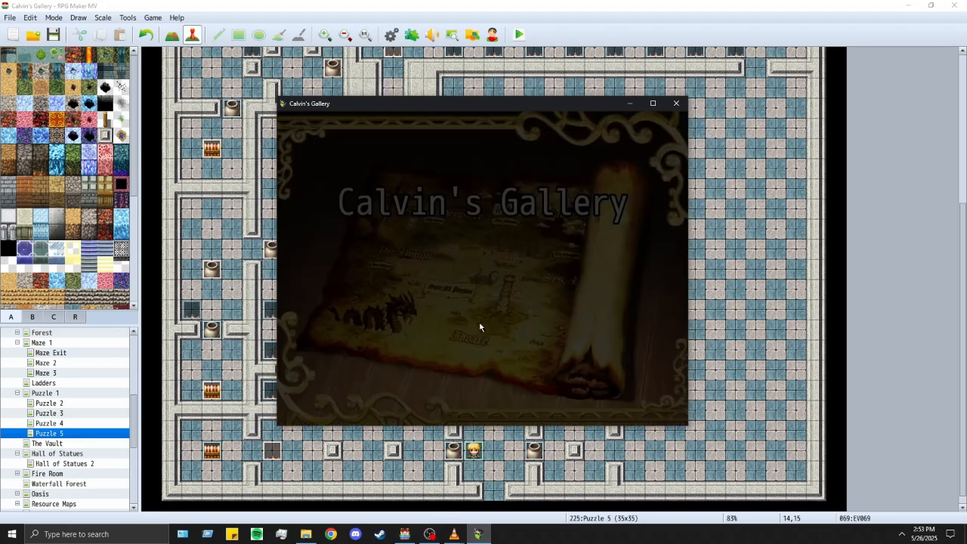
click(477, 342)
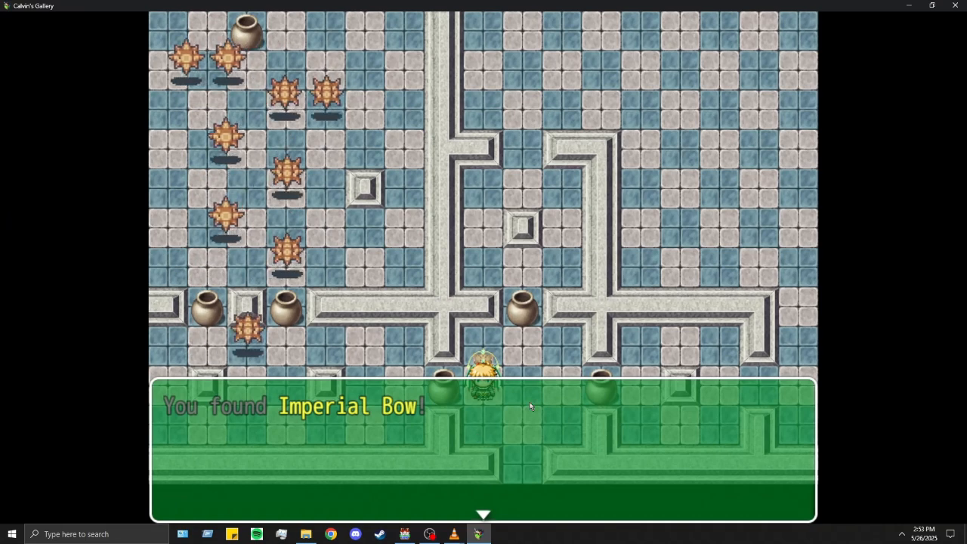
click(546, 381)
click(546, 384)
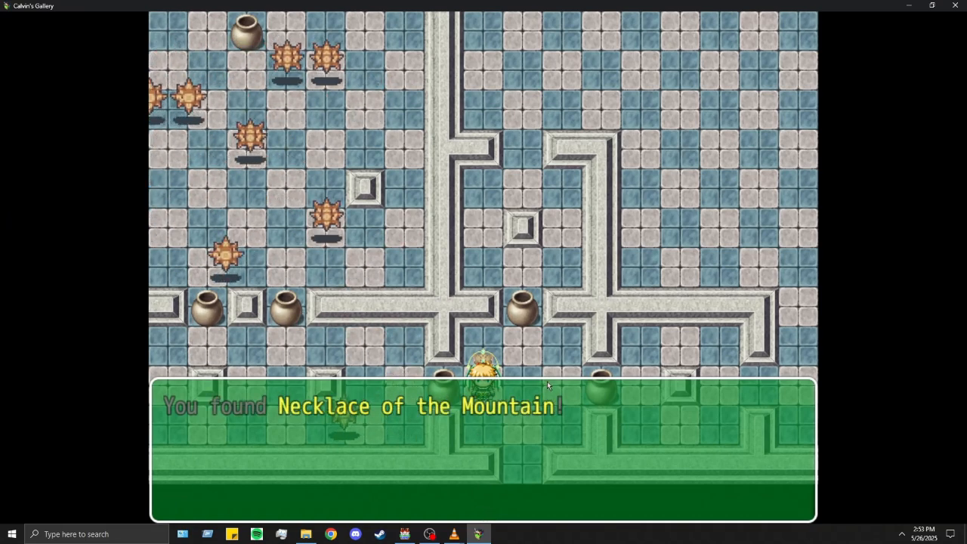
click(547, 383)
Step: Open the equip screen from the game menu and optimize Calvin's equipment
key(Escape)
key(Down)
key(Down)
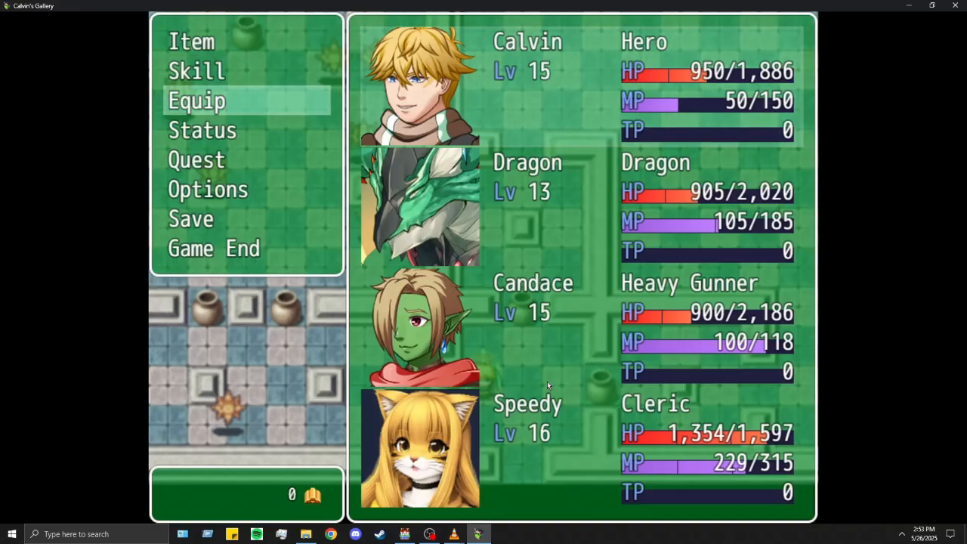
key(Return)
key(Right)
key(Return)
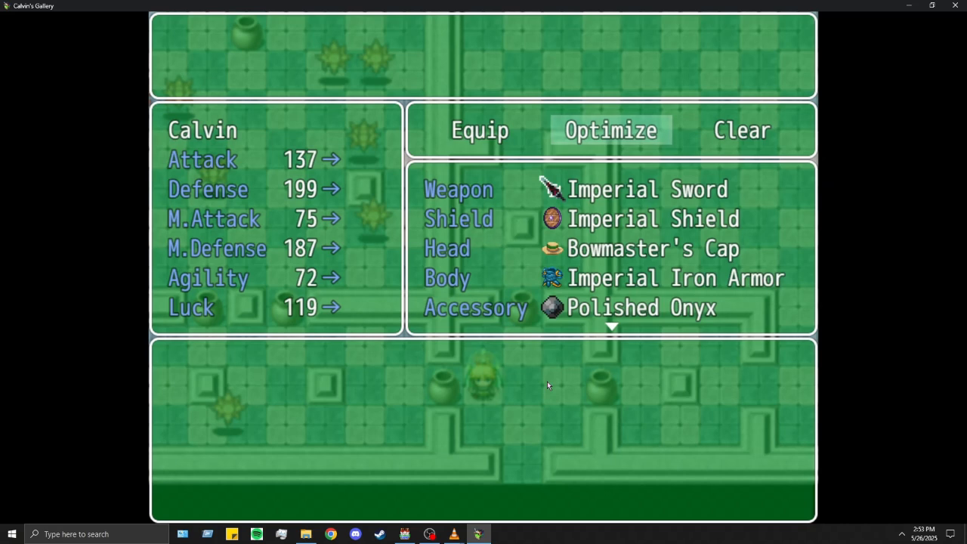
Step: Optimize the equipment of Dragon and Speedy, and return to the main game menu
key(w)
key(Return)
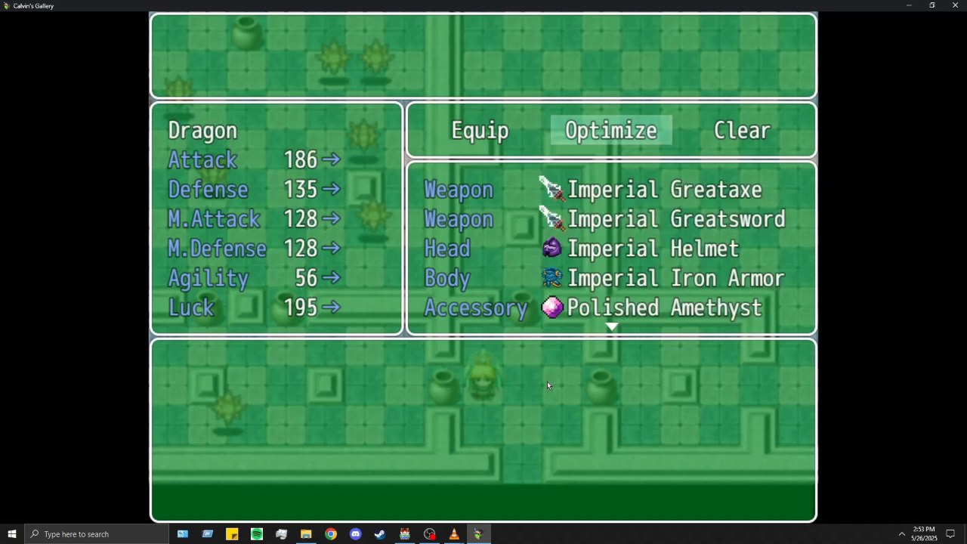
key(w)
key(w)
key(Return)
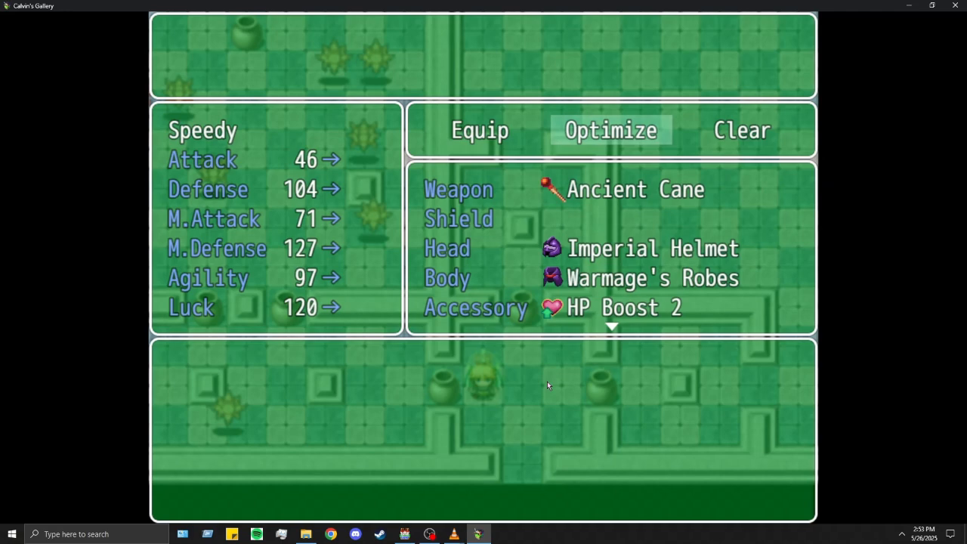
key(Escape)
Step: Reopen Calvin's equipment and examine the items available for his Weapon and Shield slots
key(Return)
key(Up)
key(Up)
key(Up)
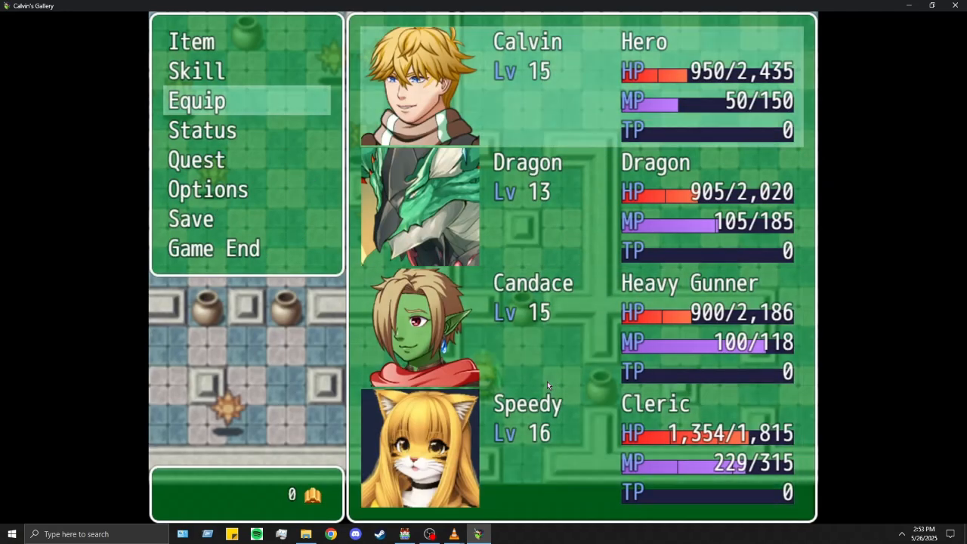
key(Return)
key(Return)
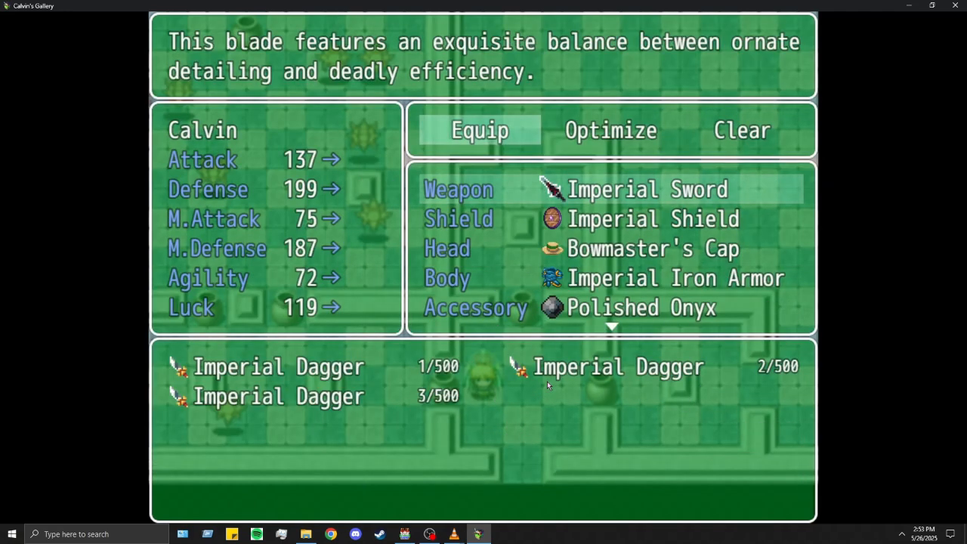
key(Return)
key(Escape)
key(Down)
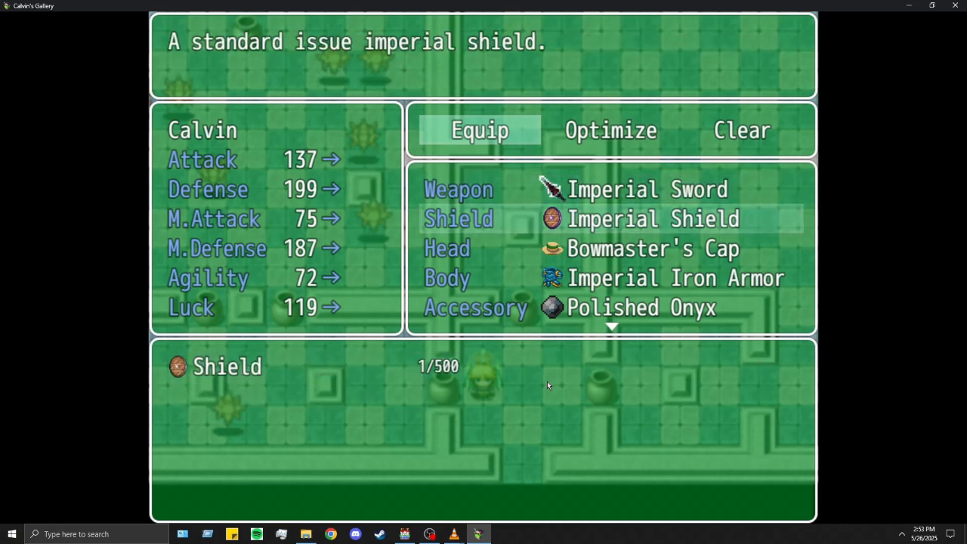
Step: Compare the available Imperial Daggers and equip the second one in place of Calvin's Imperial Sword
key(Up)
key(Return)
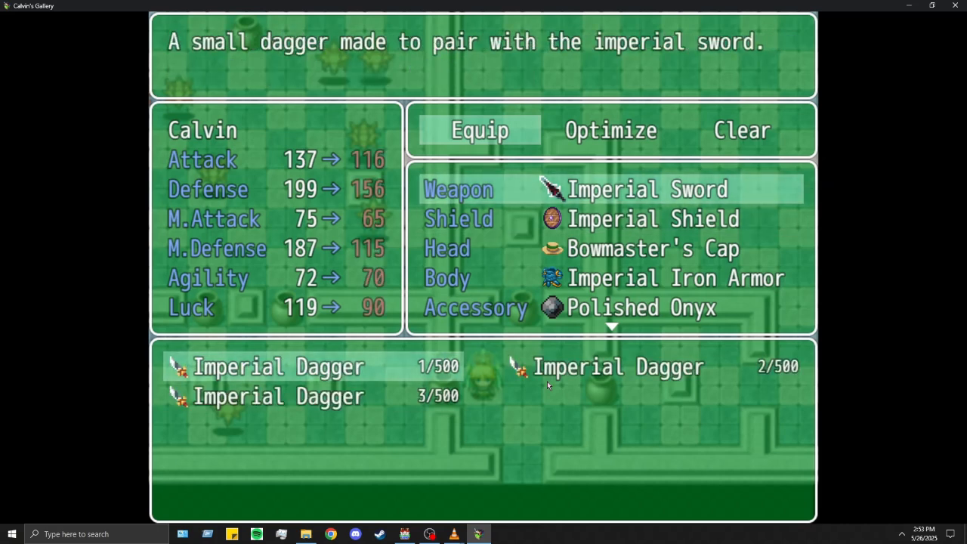
key(Down)
key(Up)
key(Right)
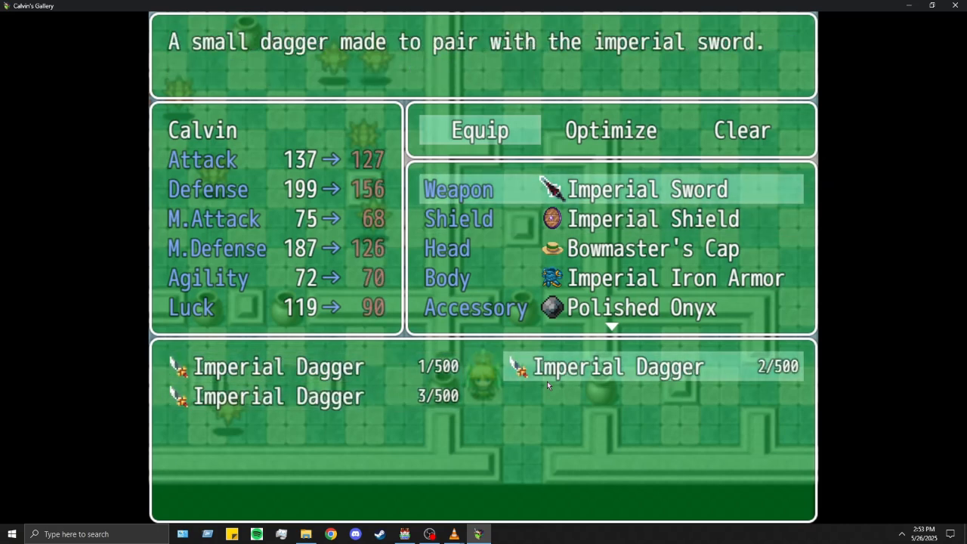
key(Return)
Step: Equip the Imperial Sword in Calvin's second Weapon slot
key(Down)
key(Return)
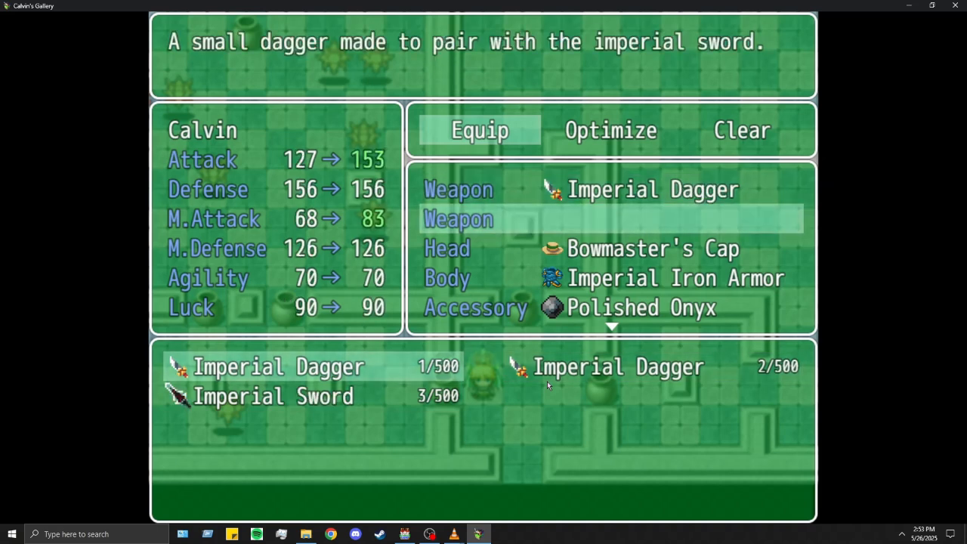
key(Down)
key(Return)
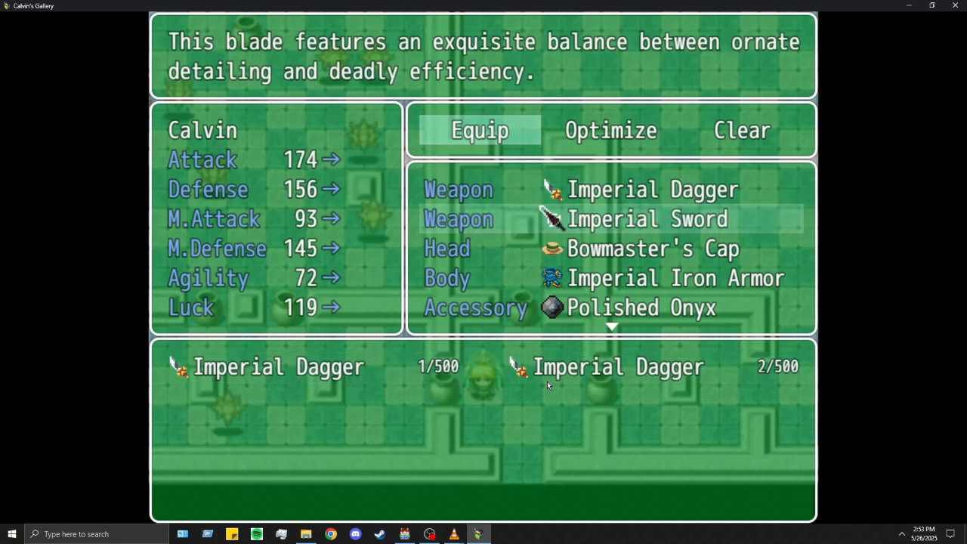
Step: Compare the spare Imperial Daggers against the one in Calvin's first Weapon slot without swapping it
key(Up)
key(Return)
key(Right)
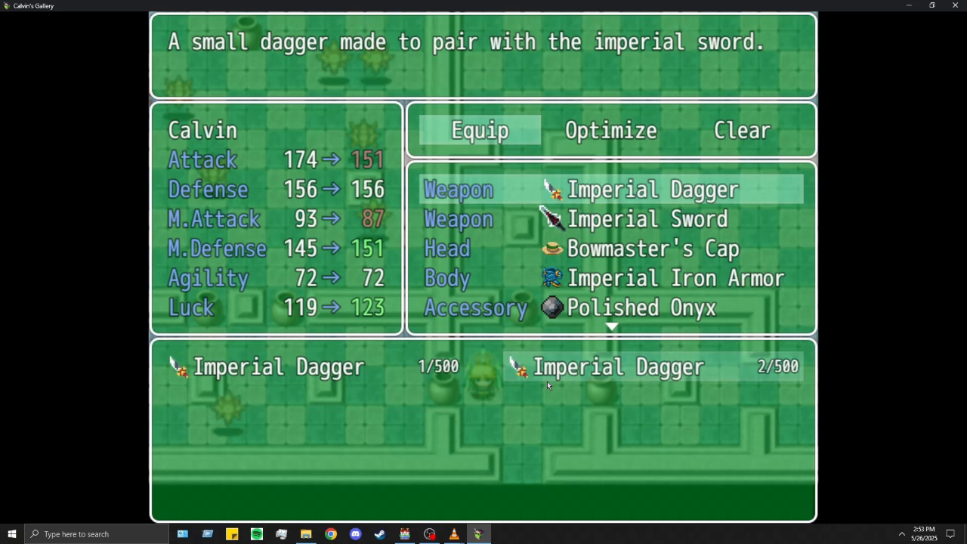
key(Escape)
key(Down)
key(Down)
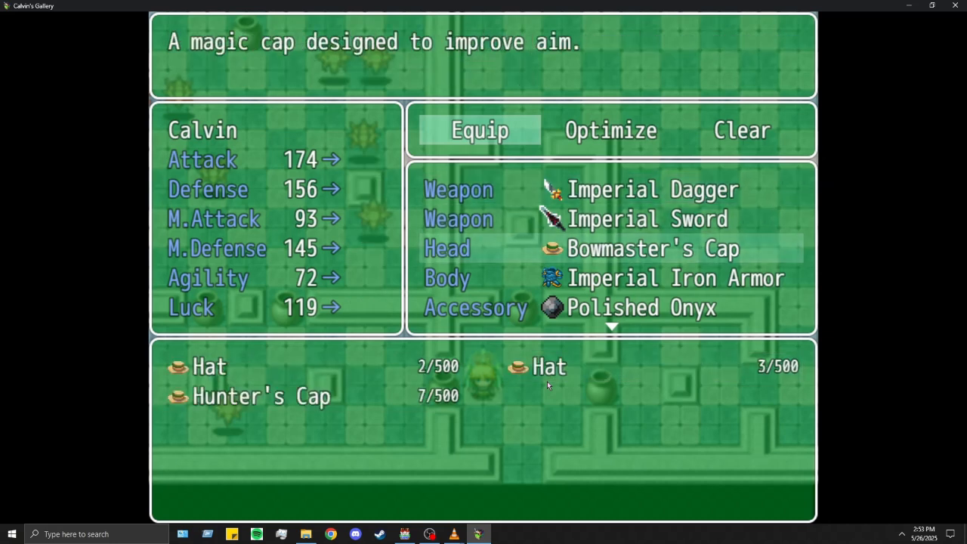
Step: Examine the alternative items available for Calvin's Head and Body slots
key(Return)
key(Right)
key(Escape)
key(Down)
key(Return)
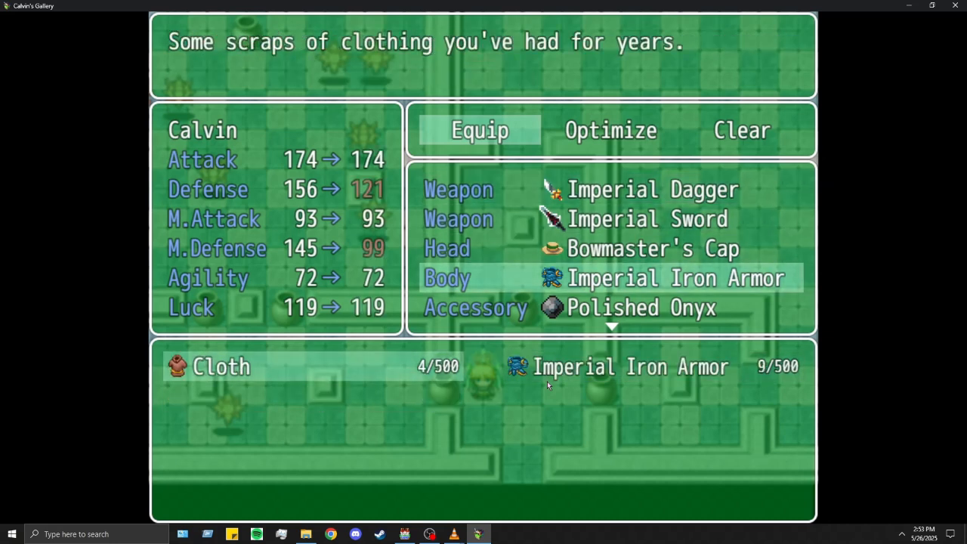
key(Right)
key(Escape)
Step: Review the items in Calvin's remaining equipment slots, including Accessory, Class Accessory and Ring
key(Down)
key(Up)
key(Up)
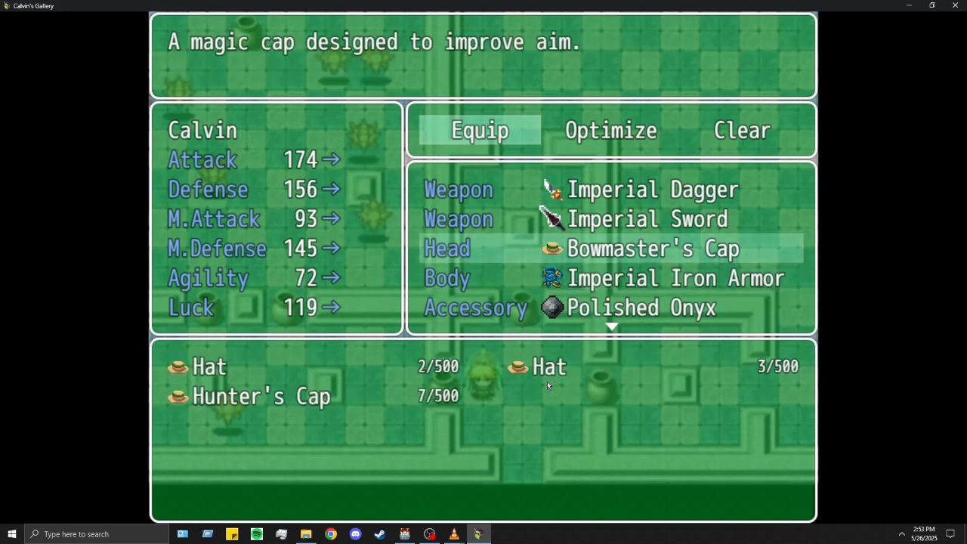
key(Down)
key(Down)
key(Down)
key(Down)
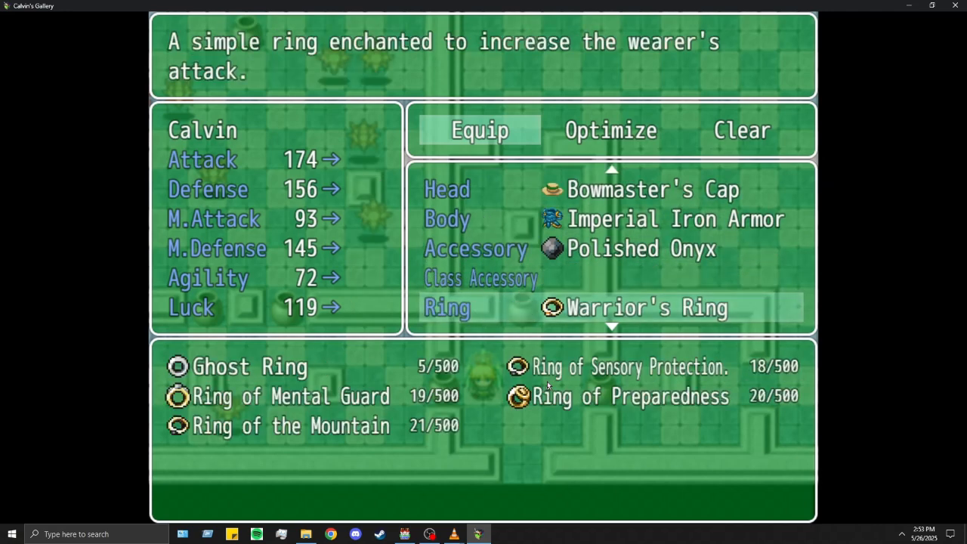
key(Down)
key(Up)
key(Up)
key(Down)
key(Down)
key(Down)
key(Down)
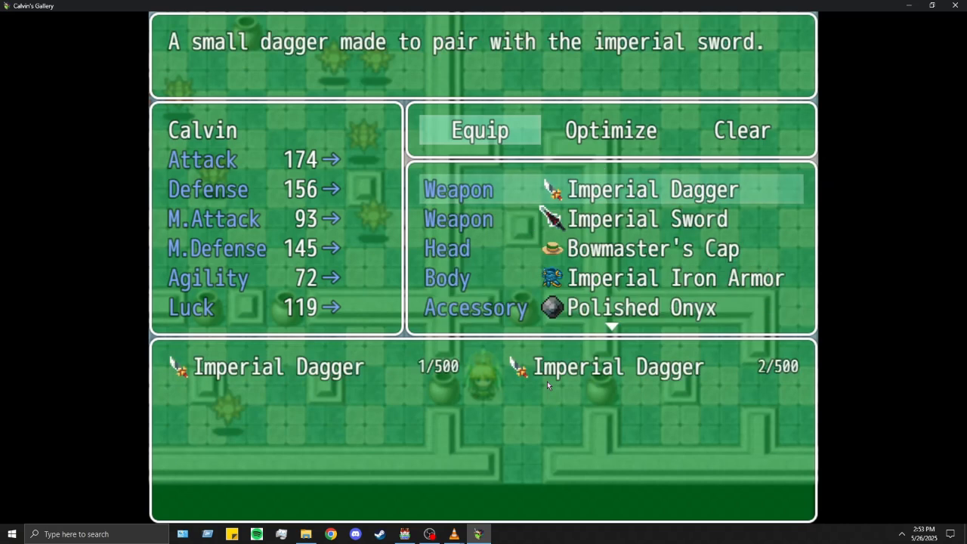
Step: Switch to Dragon's equipment and review the Weapon, Head, Body and Accessory slots
key(Escape)
key(Page_Down)
key(Return)
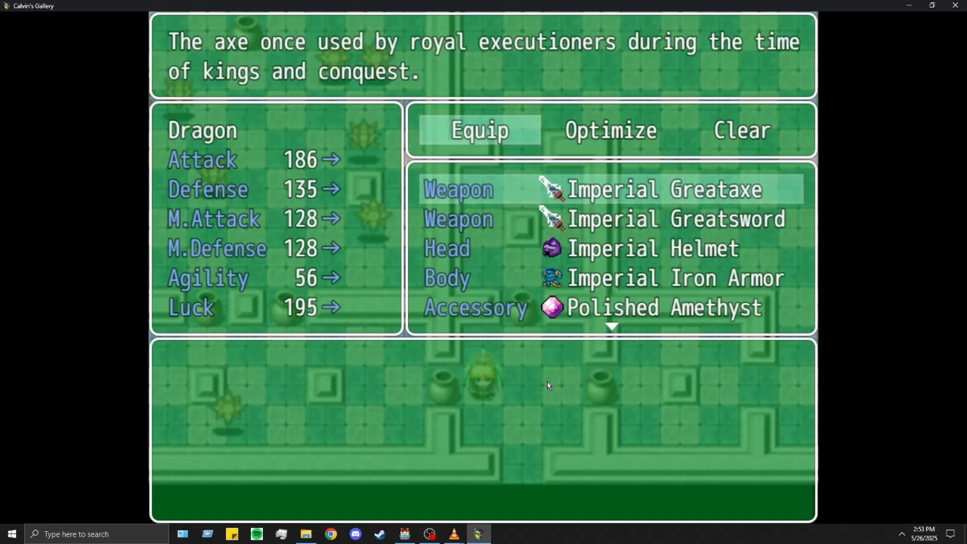
key(Down)
key(Up)
key(Down)
key(Down)
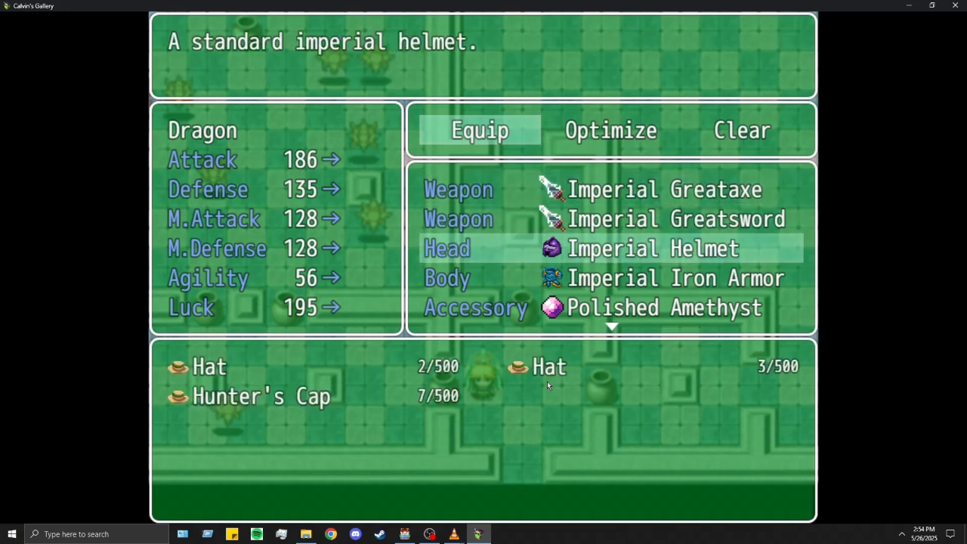
key(Down)
key(Down)
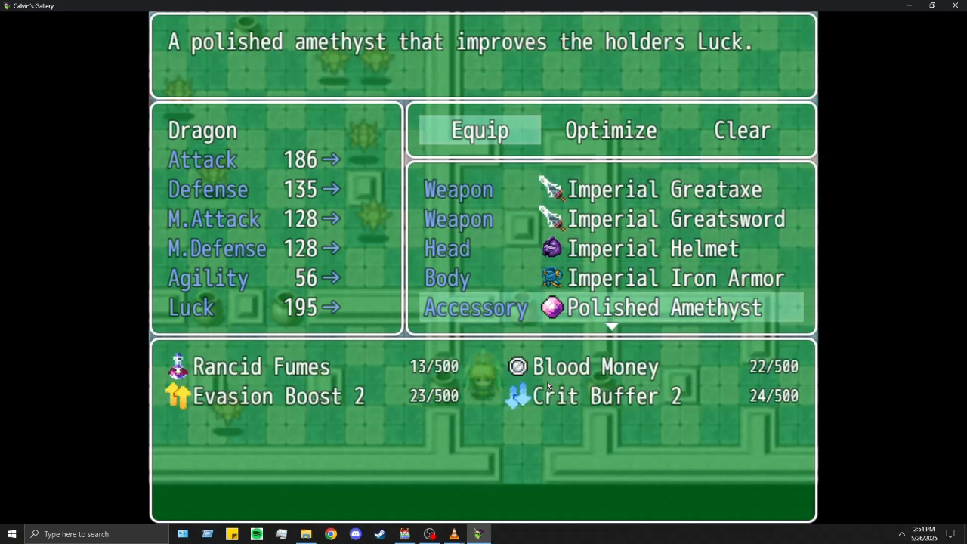
Step: Compare the available accessories and equip Evasion Boost 2 on Dragon in place of the Polished Amethyst
key(Return)
key(Escape)
key(Return)
key(Right)
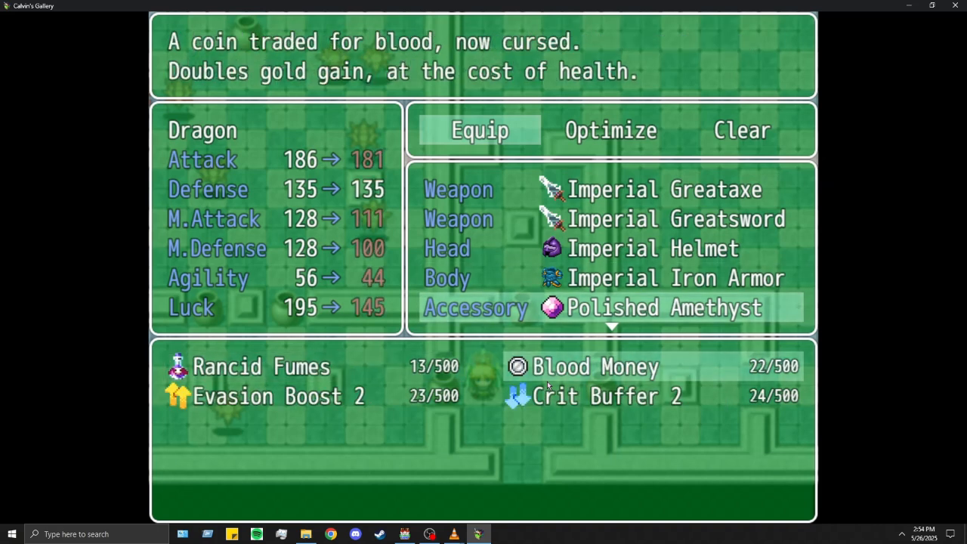
key(Down)
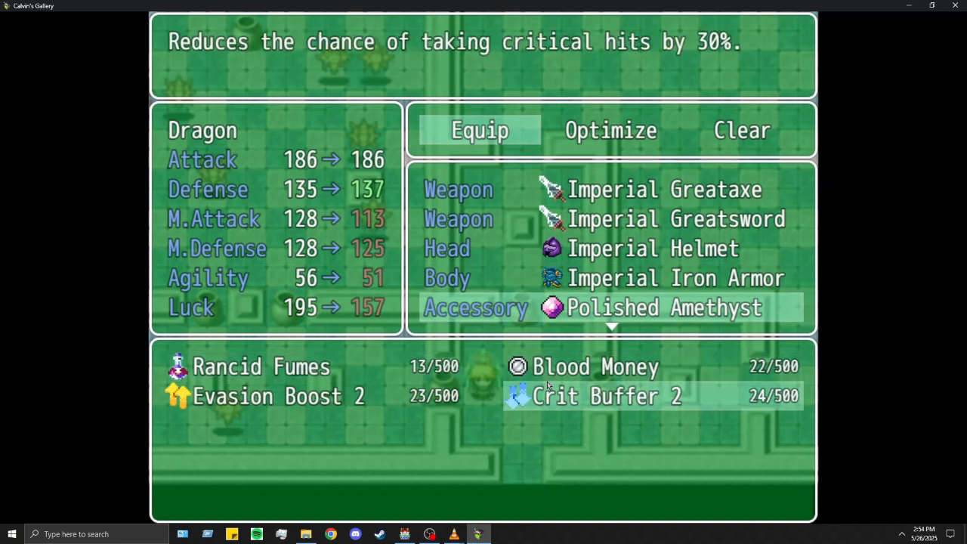
key(Left)
key(Return)
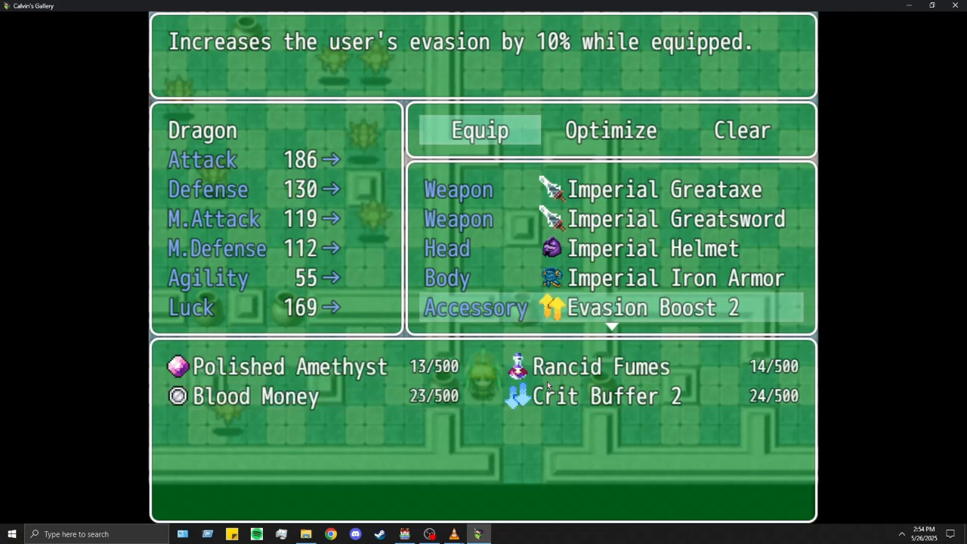
Step: Switch to Calvin and equip the Polished Amethyst as his Accessory in place of the Polished Onyx
key(Escape)
key(Page_Down)
key(Return)
key(Down)
key(Down)
key(Down)
key(Down)
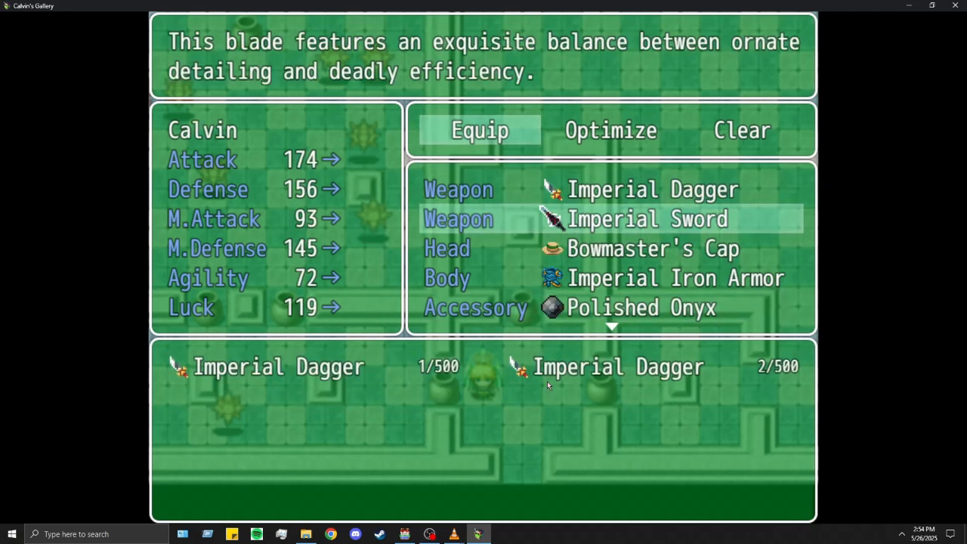
key(Return)
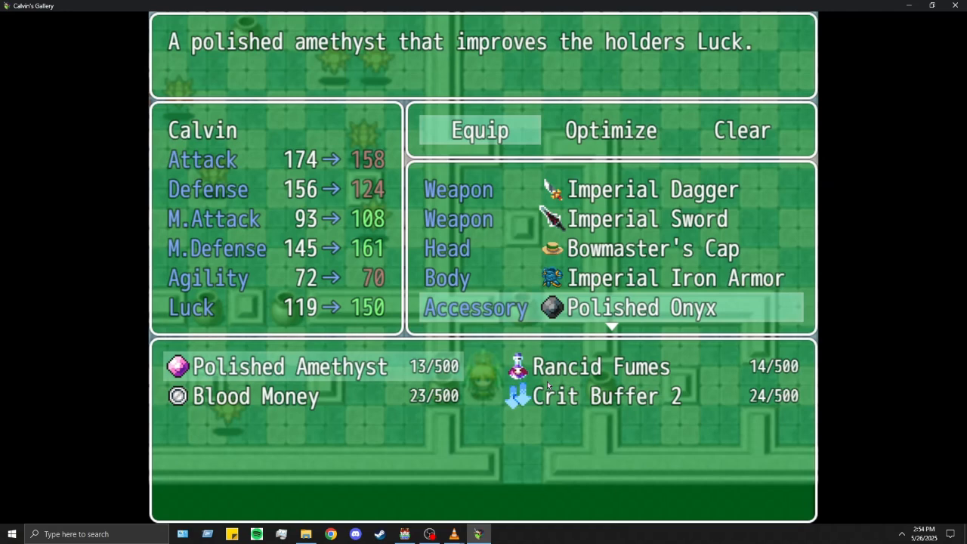
key(Return)
key(Escape)
Step: Return to Dragon's equipment and examine the Necklace, Trinket, Ring and Class Accessory slots
key(Page_Up)
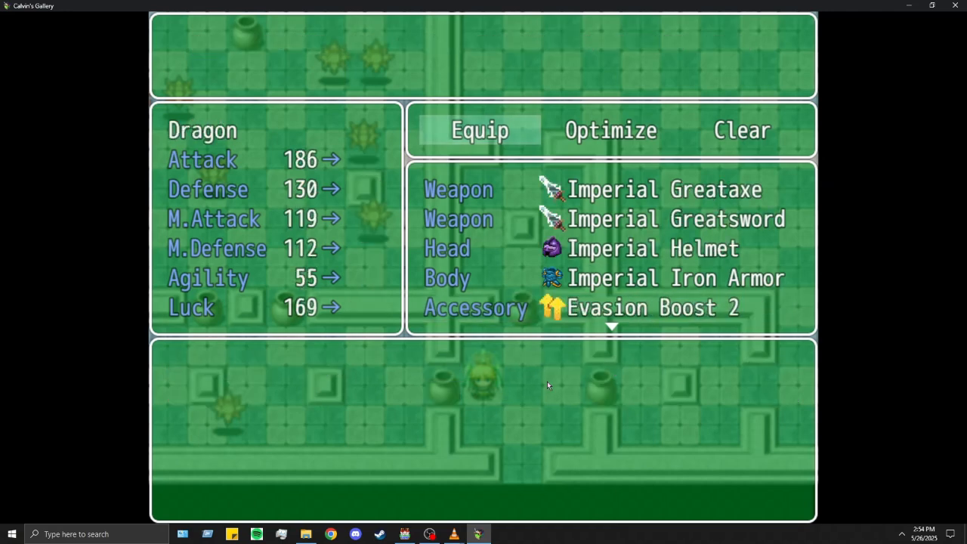
key(Return)
key(Up)
key(Up)
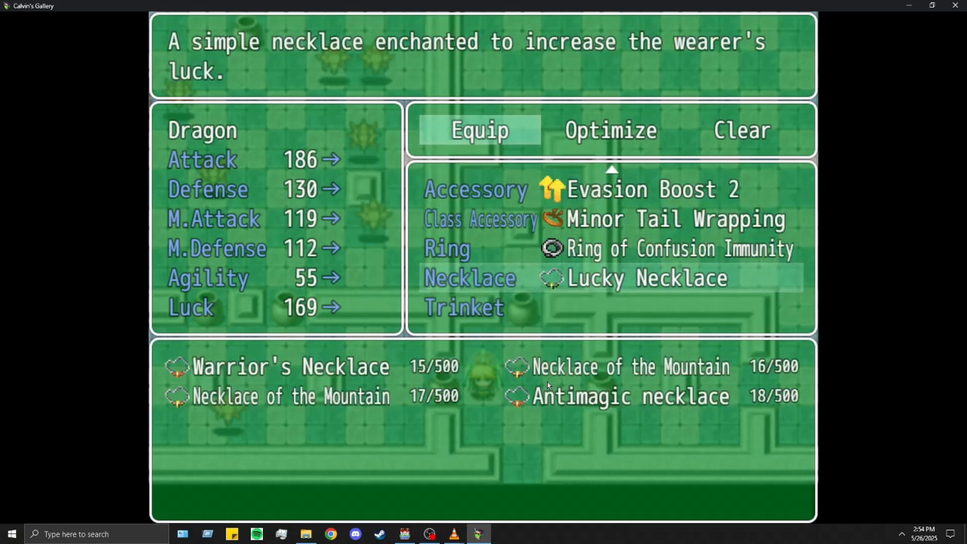
key(Down)
key(Up)
key(Up)
key(Up)
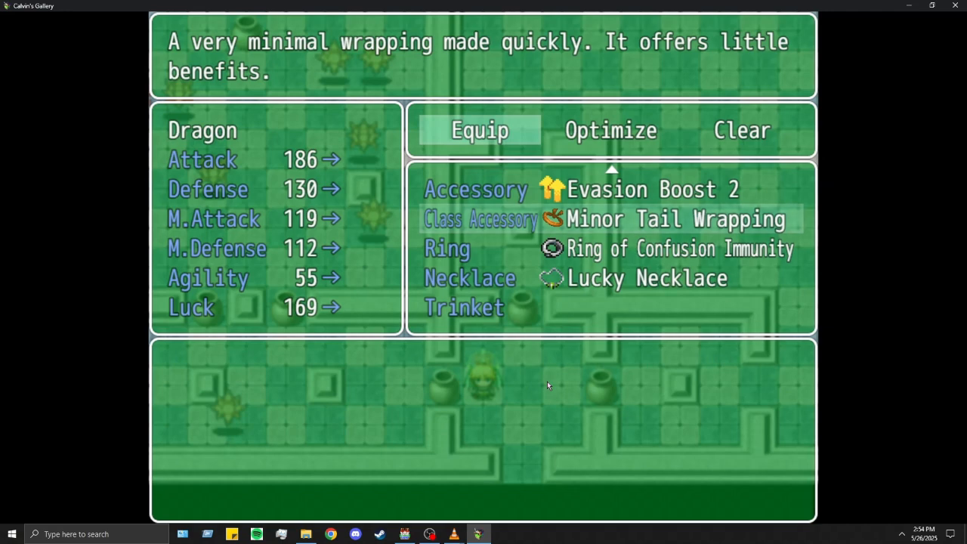
Step: Equip the Polished Onyx in Dragon's Accessory slot in place of Evasion Boost 2
key(Up)
key(Up)
key(Down)
key(Return)
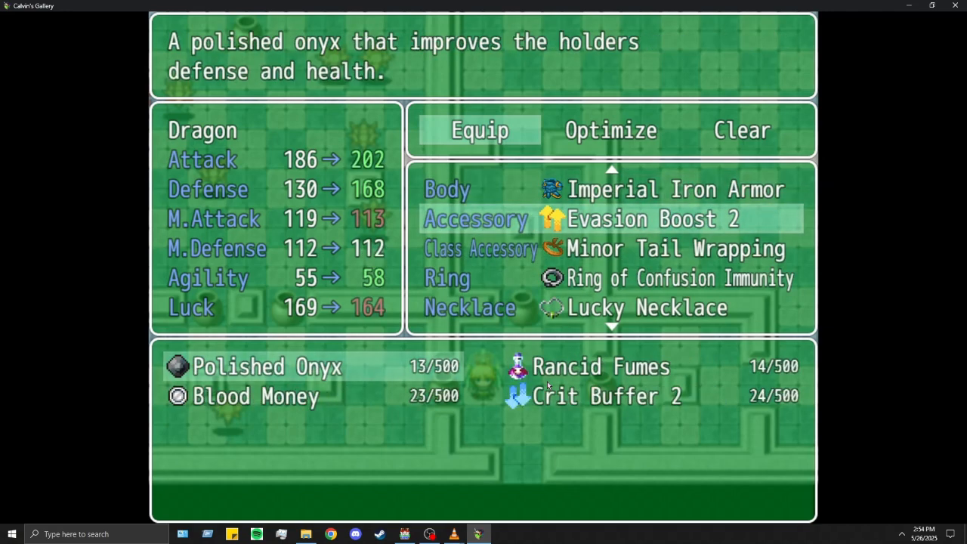
key(Return)
key(Escape)
Step: Switch to Candace's equipment and review the slots from Weapon through Class Accessory
key(Page_Down)
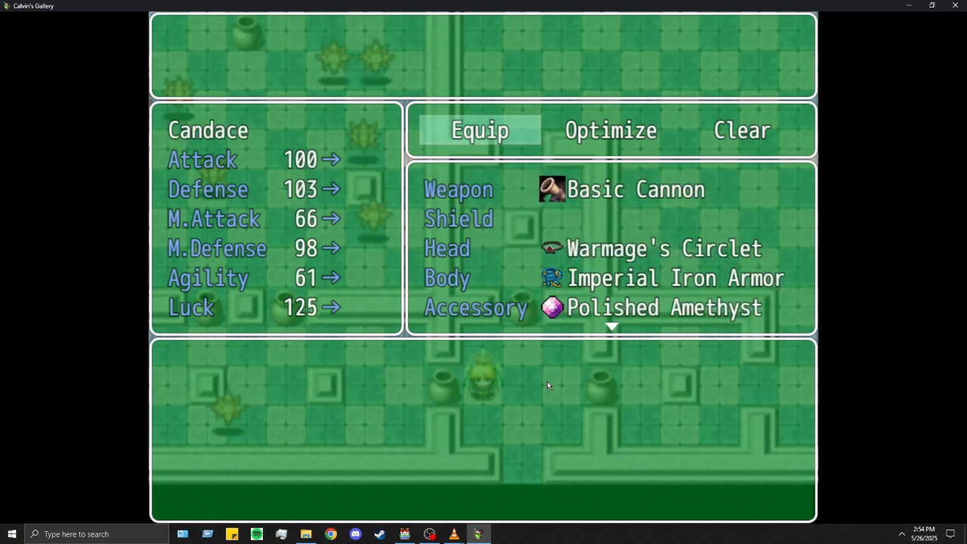
key(Return)
key(Down)
key(Down)
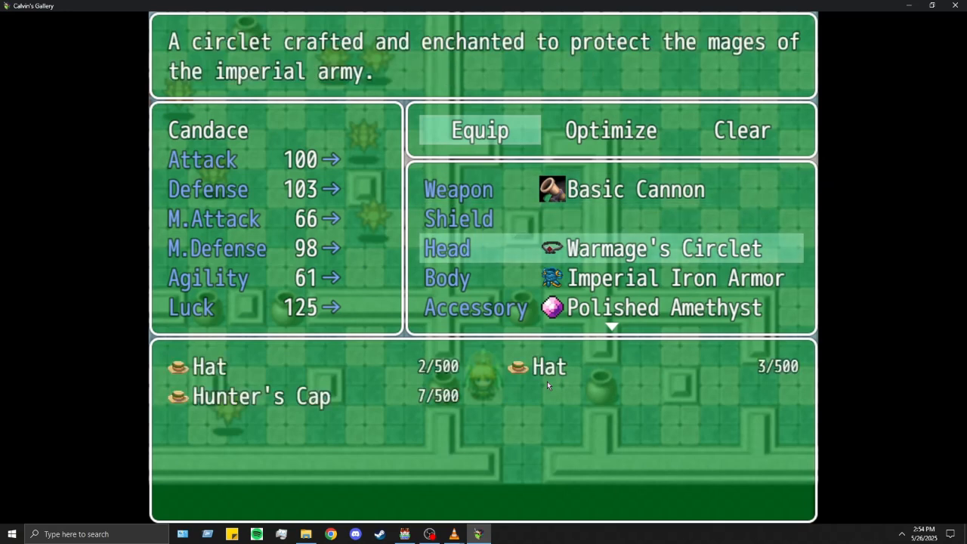
key(Down)
key(Down)
key(Down)
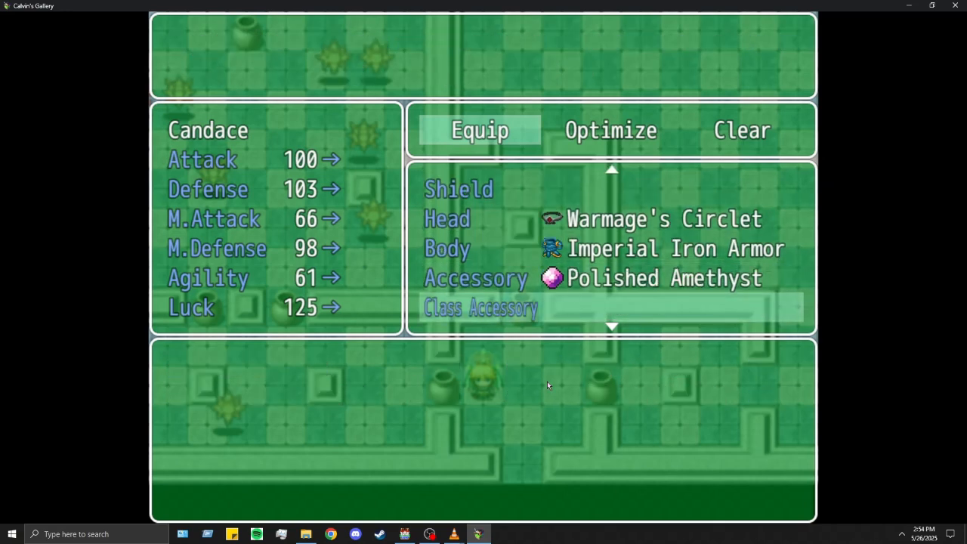
Step: Equip Evasion Boost 2 as Candace's Accessory in place of the Polished Amethyst, and leave her slot list
key(Up)
key(Return)
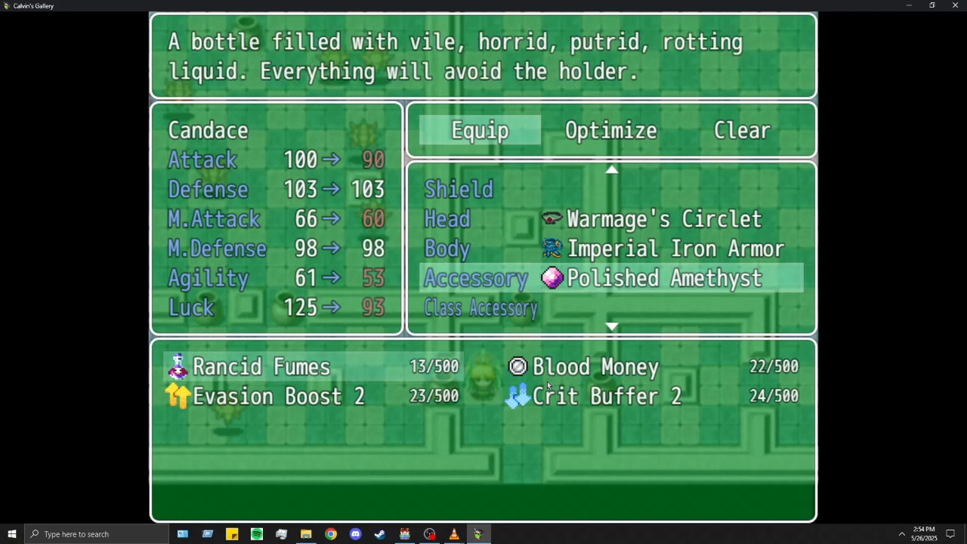
key(Down)
key(Return)
key(Down)
key(Down)
key(Down)
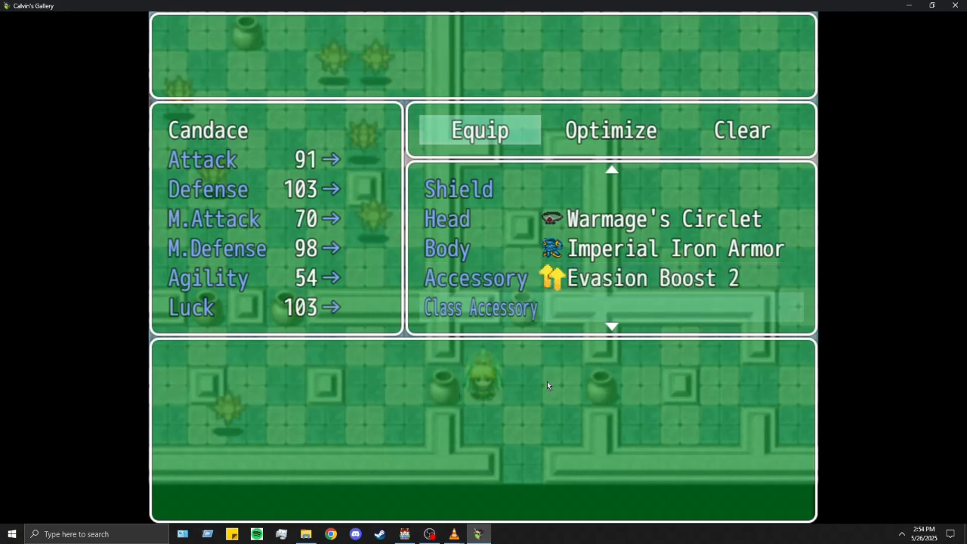
key(Down)
key(Escape)
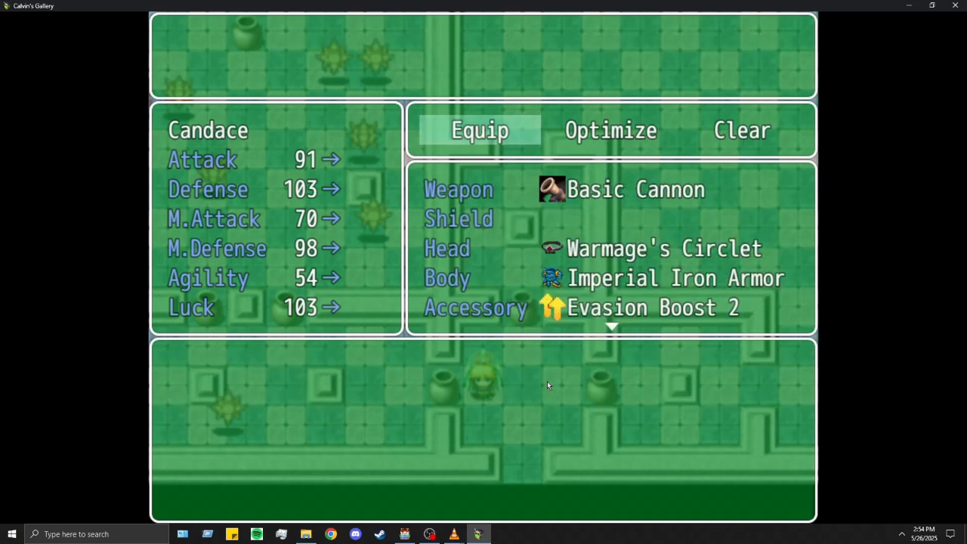
Step: Switch to Speedy and equip Rancid Fumes in the Accessory slot in place of HP Boost 2
key(w)
key(Return)
key(Down)
key(Down)
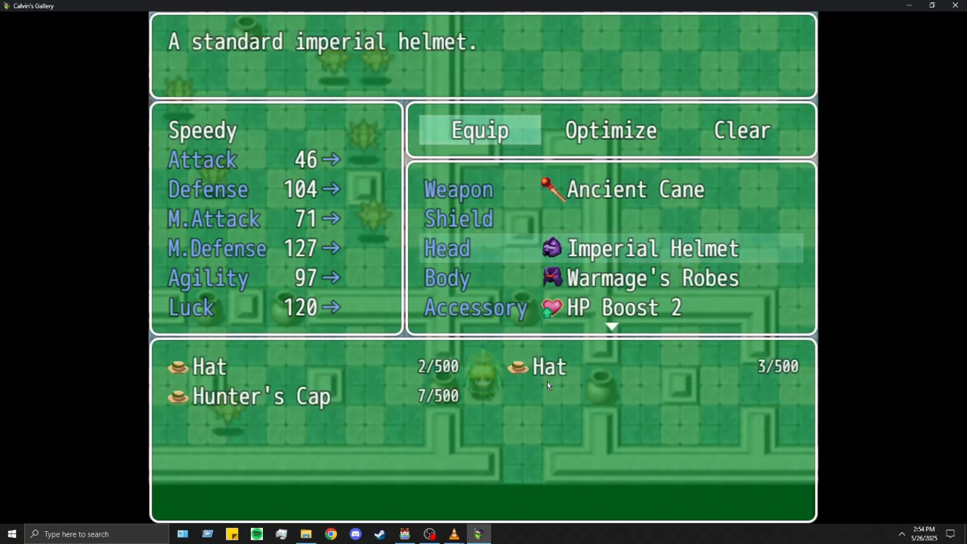
key(Down)
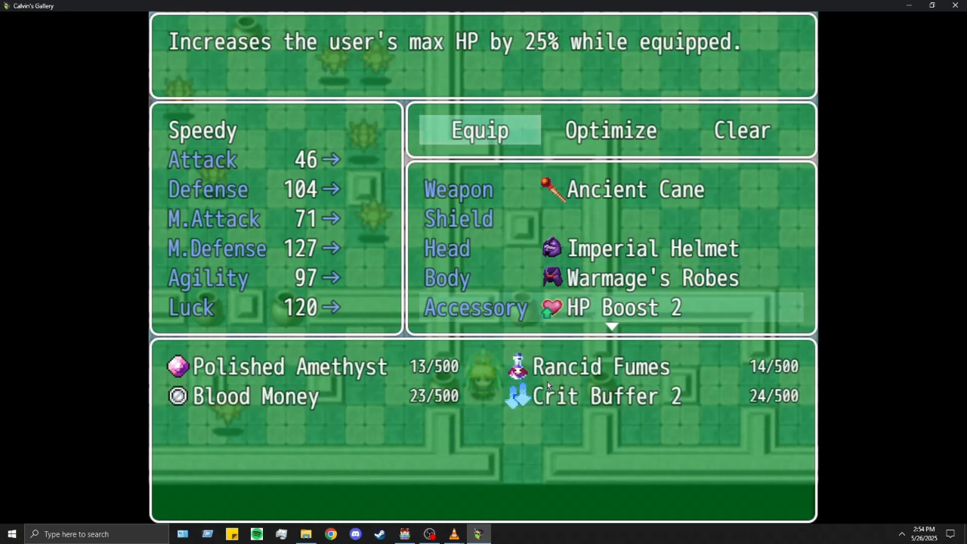
key(Down)
key(Return)
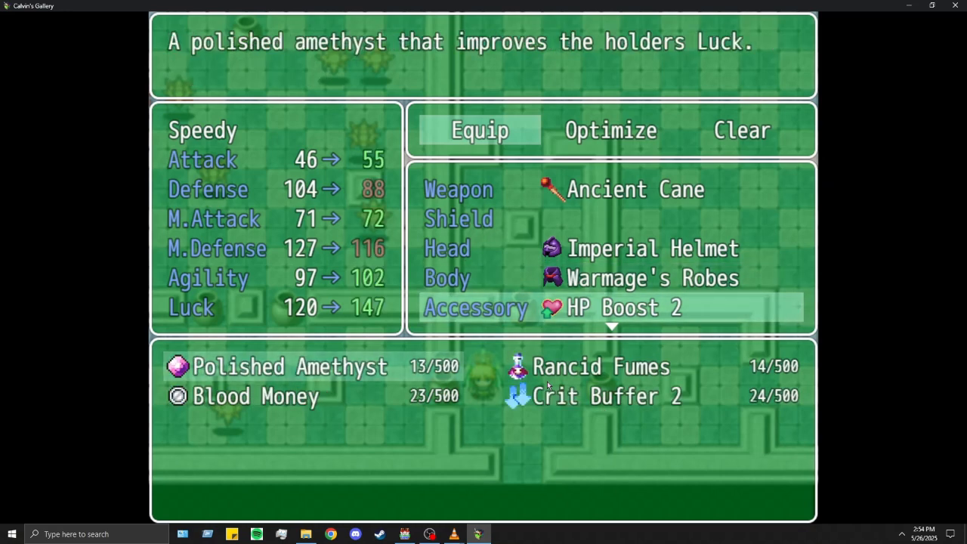
key(Right)
key(Return)
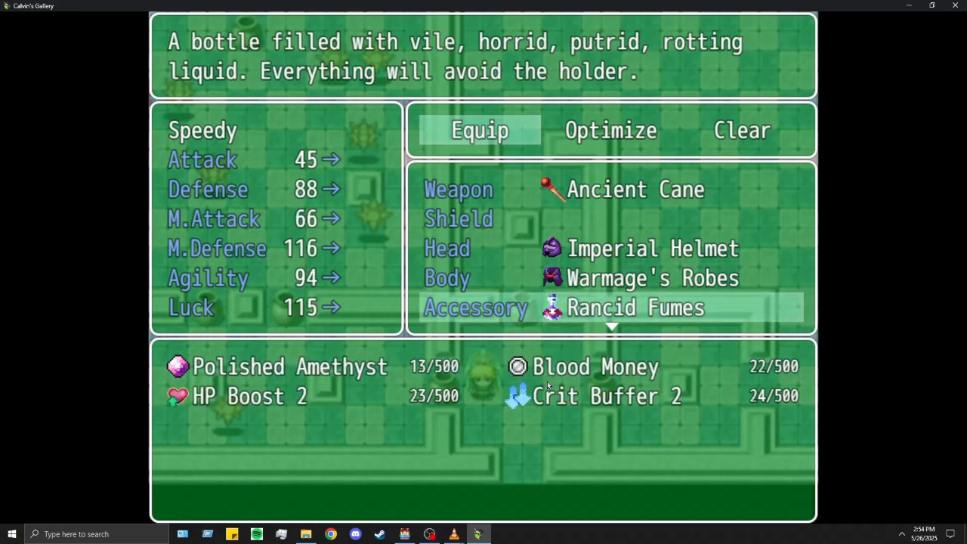
Step: Compare the available necklaces against Speedy's Antimagic necklace without swapping it
key(Down)
key(Down)
key(Down)
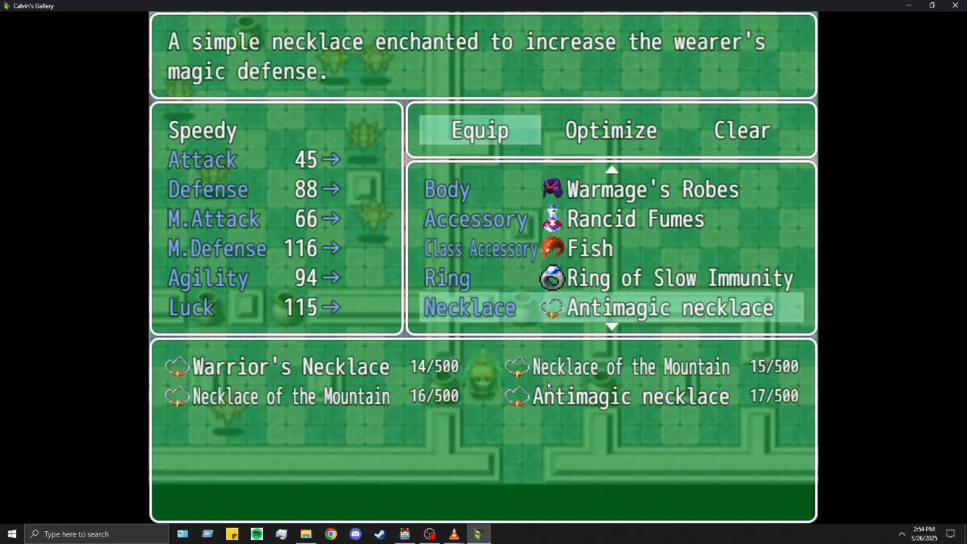
key(Return)
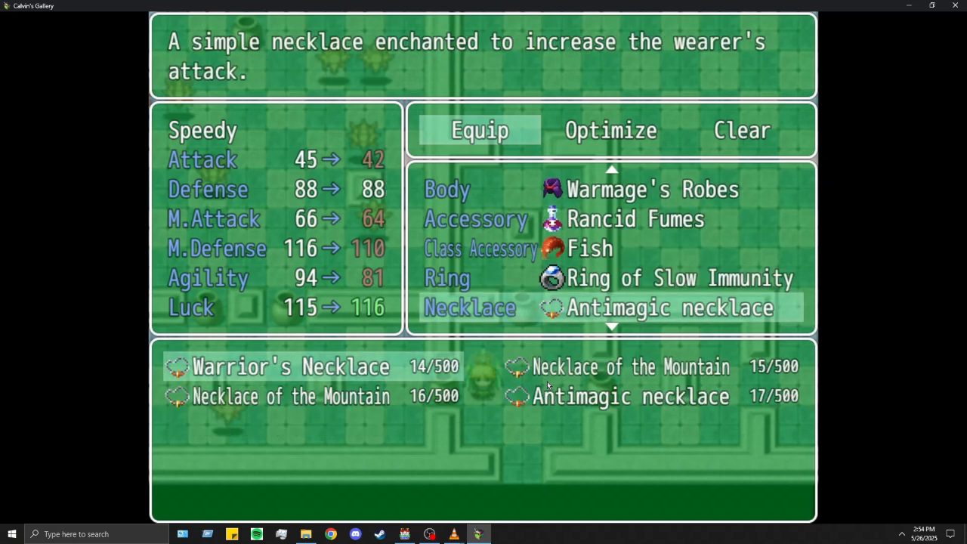
key(Right)
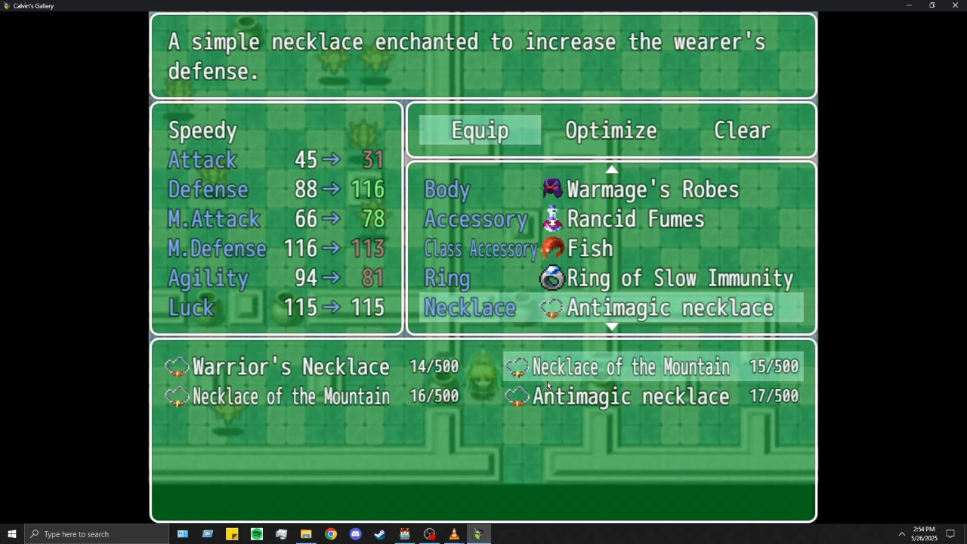
key(Right)
key(Right)
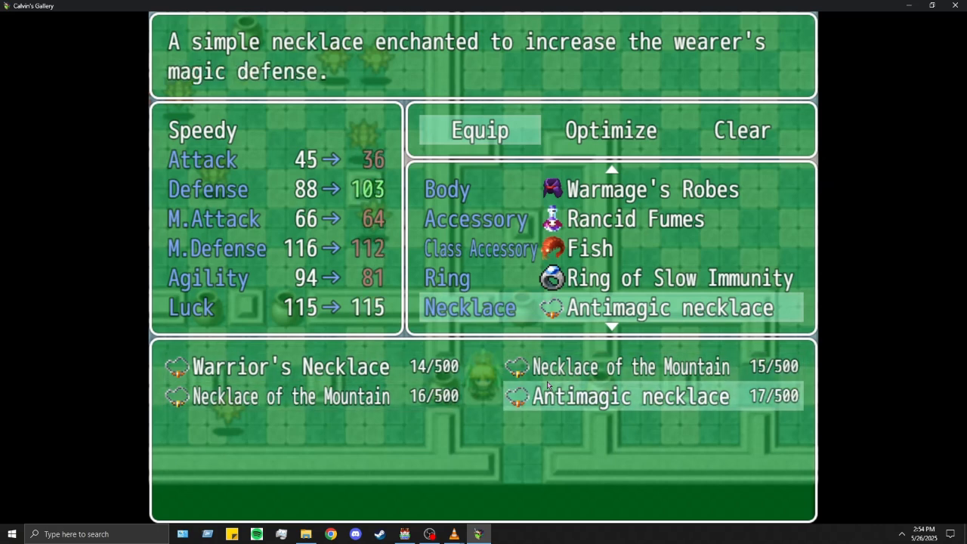
key(Escape)
key(Down)
key(Down)
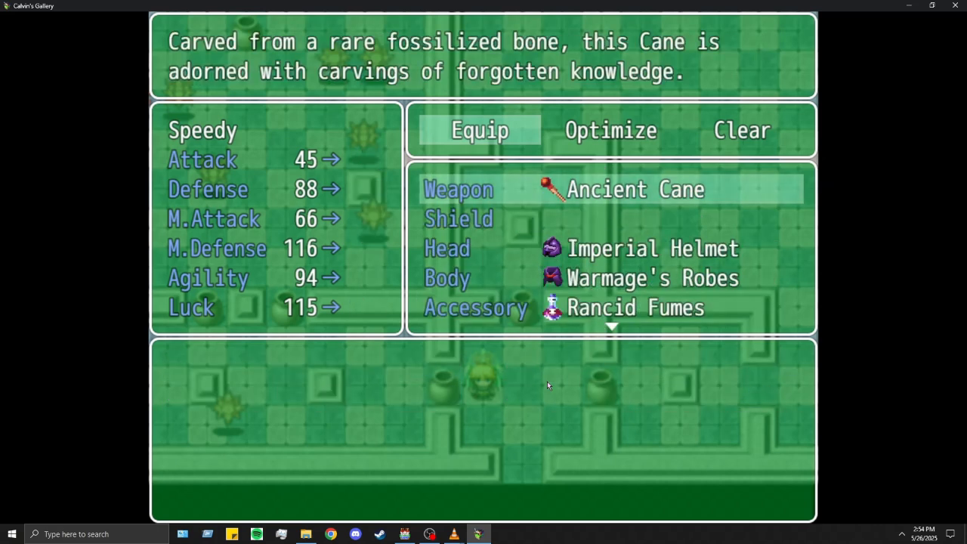
Step: Check the necklaces available for Candace's Necklace slot, and switch to Dragon's equipment
key(Escape)
key(Page_Down)
key(Return)
key(Up)
key(Up)
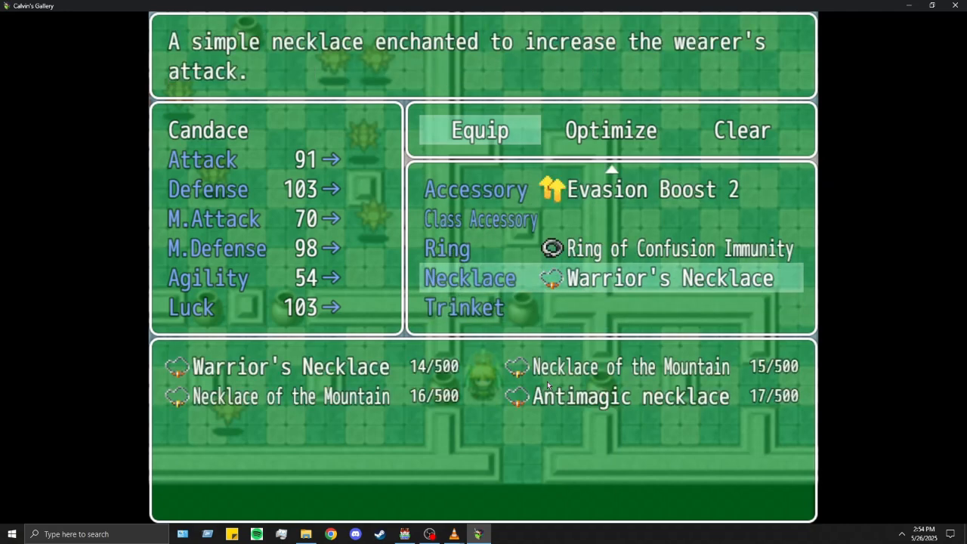
key(Escape)
key(Page_Down)
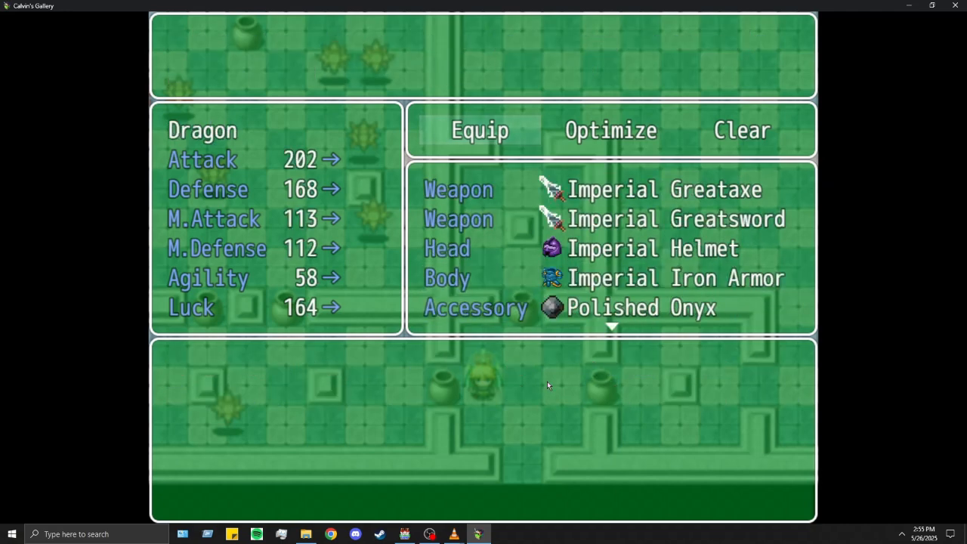
Step: Equip the second Necklace of the Mountain as Dragon's Necklace in place of the Lucky Necklace, after trying the first one
key(Return)
key(Up)
key(Up)
key(Return)
key(Right)
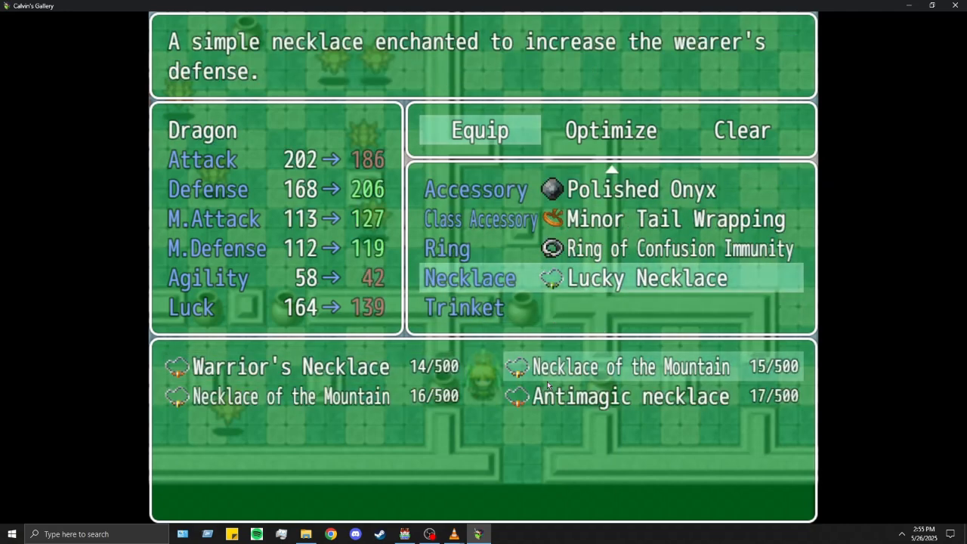
key(Return)
key(Return)
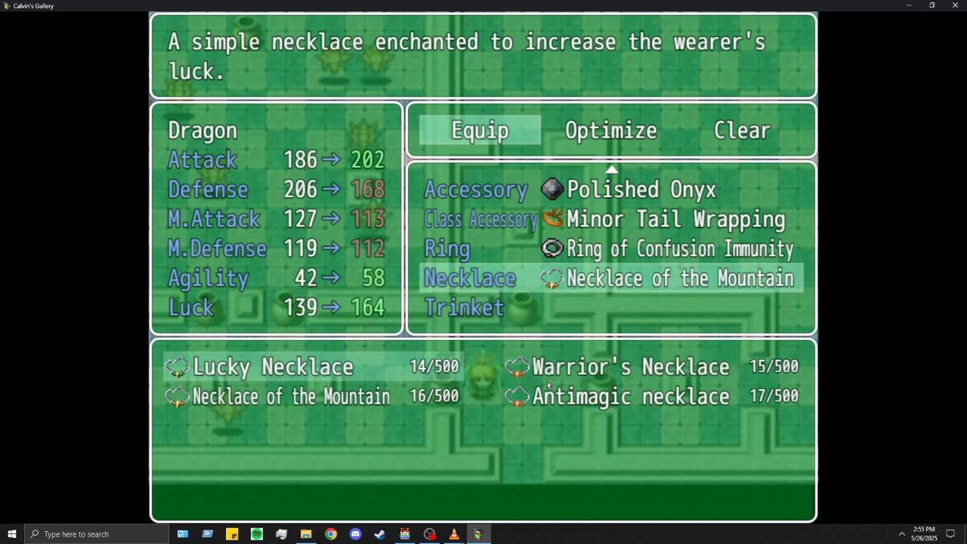
key(Down)
key(Return)
key(Escape)
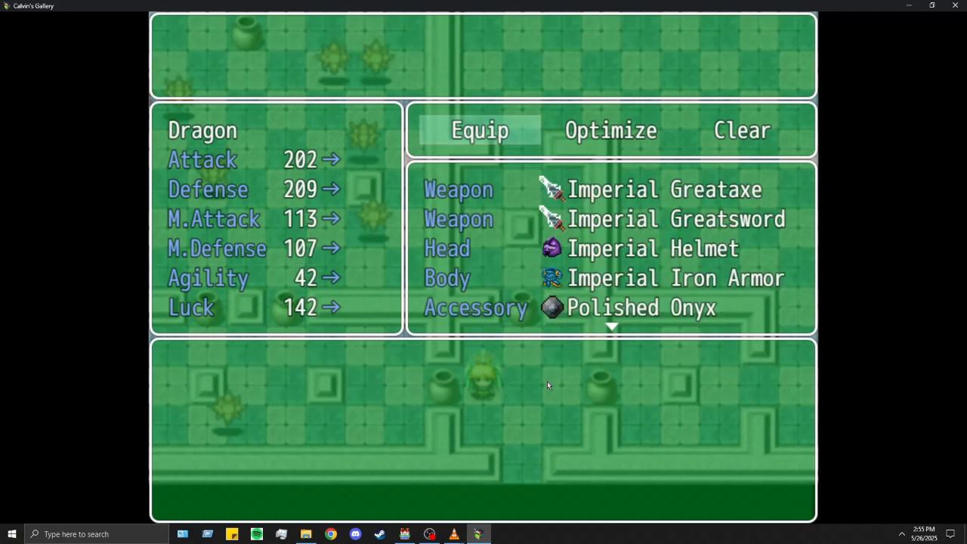
Step: Switch to Calvin, equip the Lucky Necklace in place of the Necklace of Health, and return to the map
key(q)
key(Return)
key(Up)
key(Up)
key(Return)
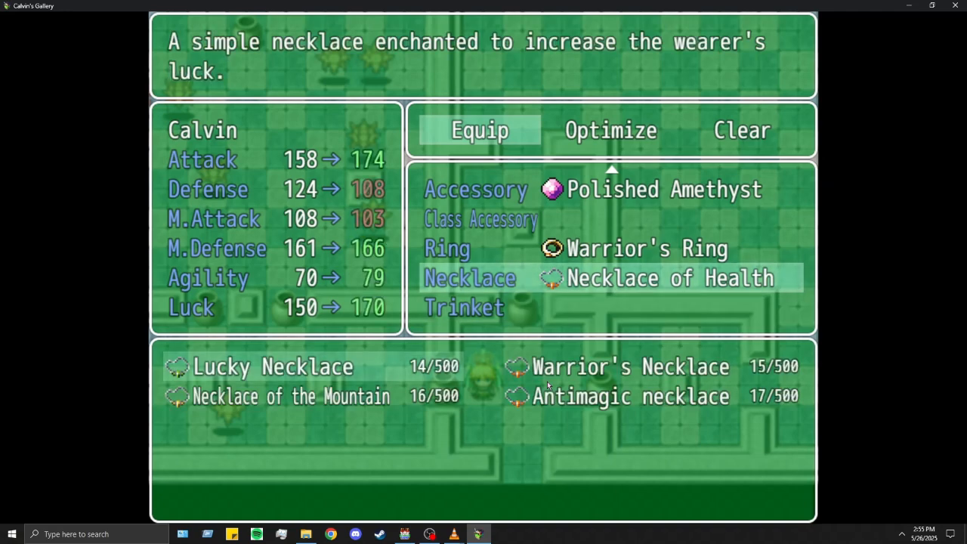
key(Return)
key(Escape)
key(Escape)
key(Escape)
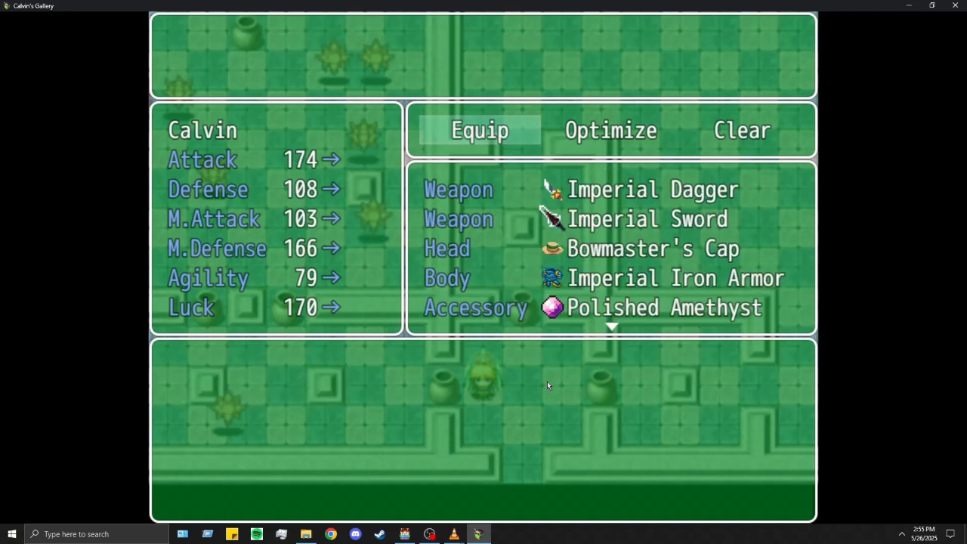
Step: Push the urn west of the party through the wall opening into the next room and one tile north
key(Left)
key(Left)
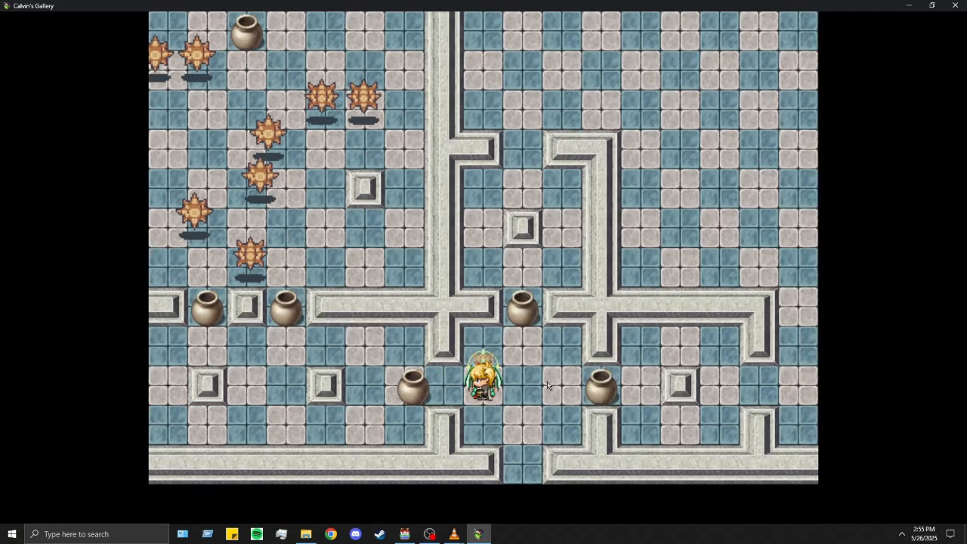
key(Left)
key(Up)
key(Left)
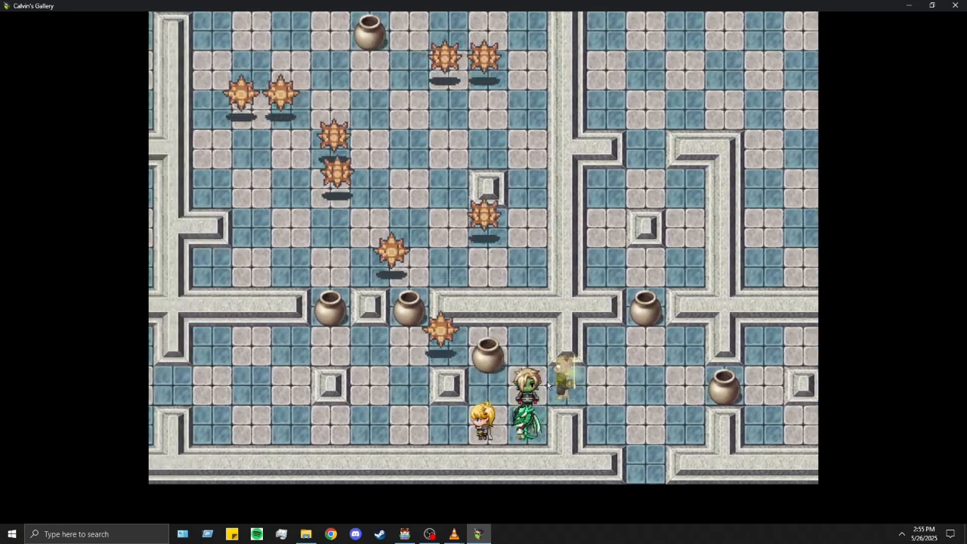
Step: Circle to the east side of the pushed urn and shove it west along the room's upper row
key(Right)
key(Up)
key(Right)
key(Up)
key(Left)
key(Left)
key(Left)
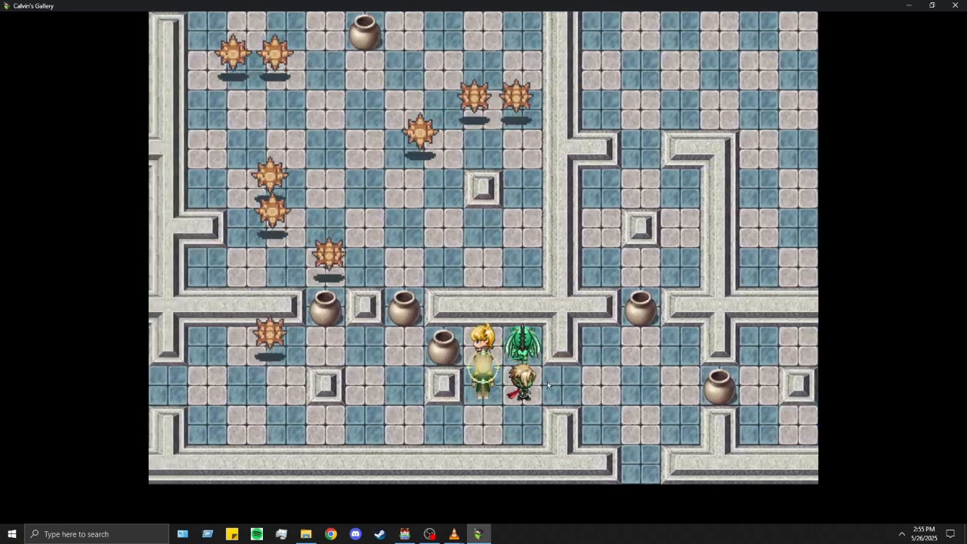
Step: Push that urn west beneath the block between the two wall gaps, and push the east gap's urn north into the enemy room
key(Down)
key(Up)
key(Up)
key(Left)
key(Left)
key(Left)
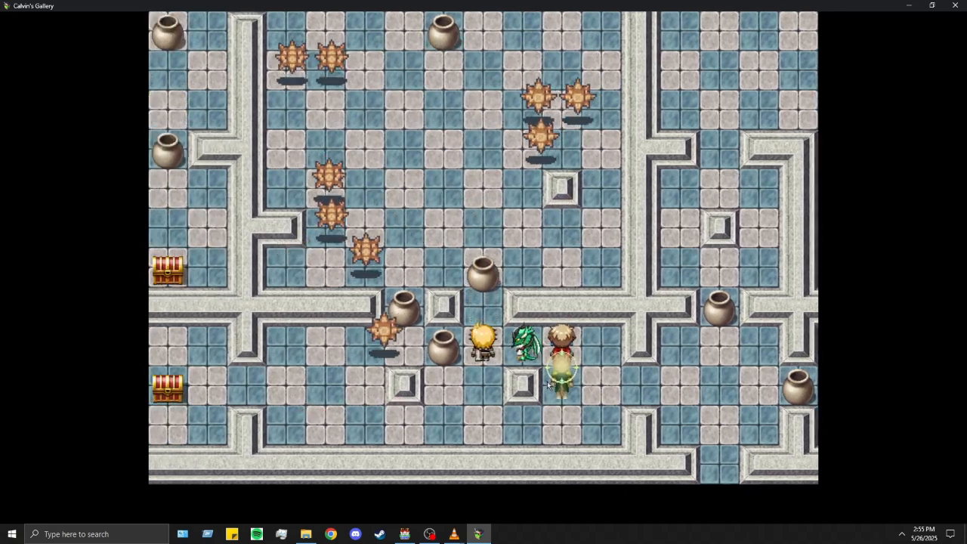
key(Up)
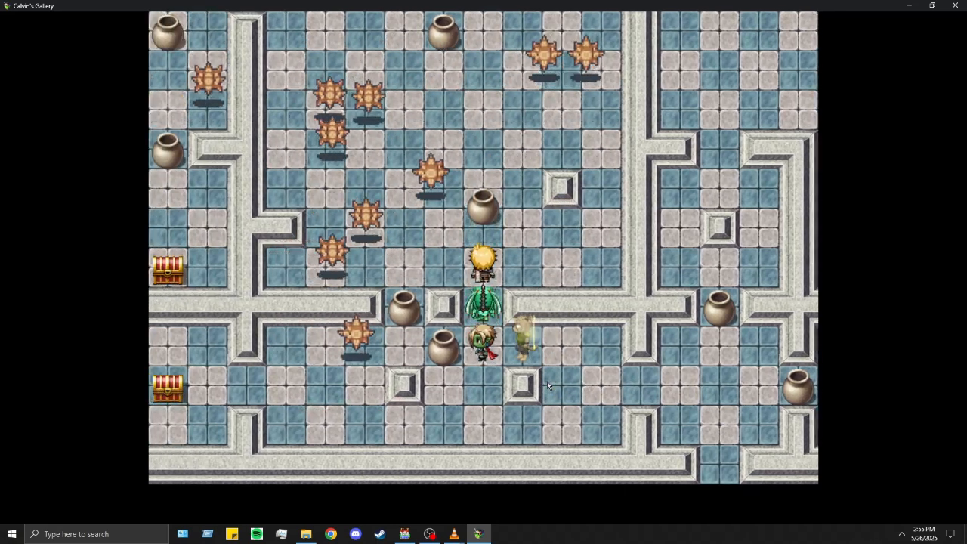
Step: Walk around the blocks to the west wall gap and push its urn north into the enemy room
key(Left)
key(Left)
key(Left)
key(Up)
key(Up)
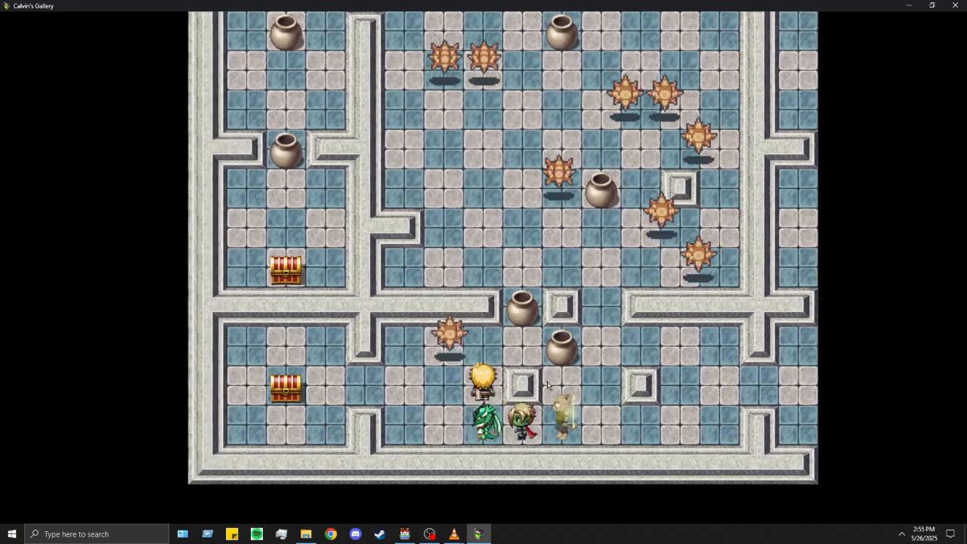
key(Right)
key(Up)
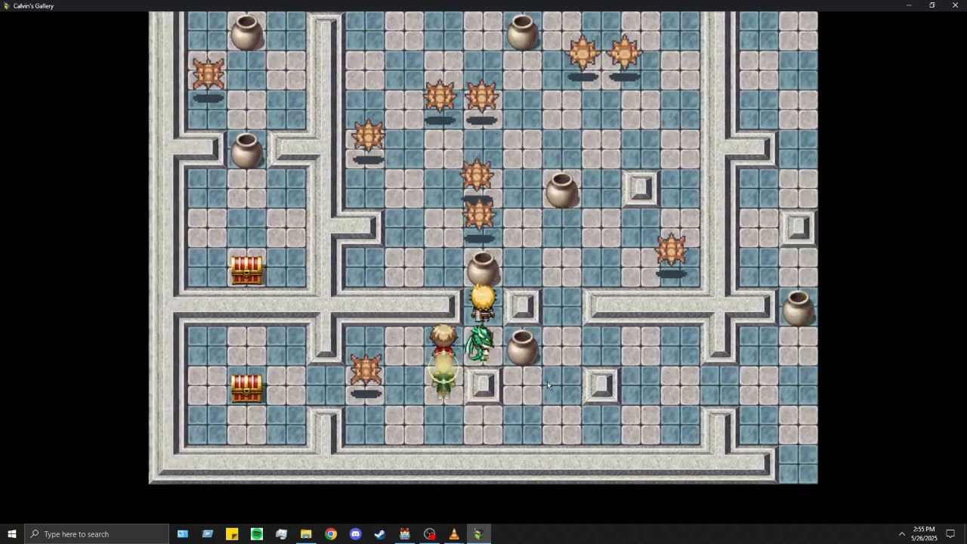
Step: Push the lower room's remaining urn east beneath the east gap, and shove it north through the gap
key(Right)
key(Down)
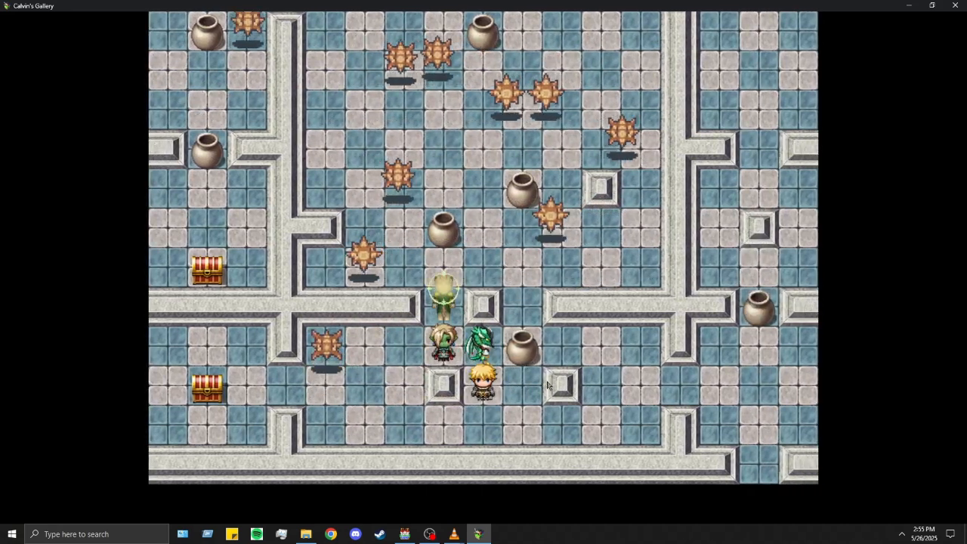
key(Right)
key(Up)
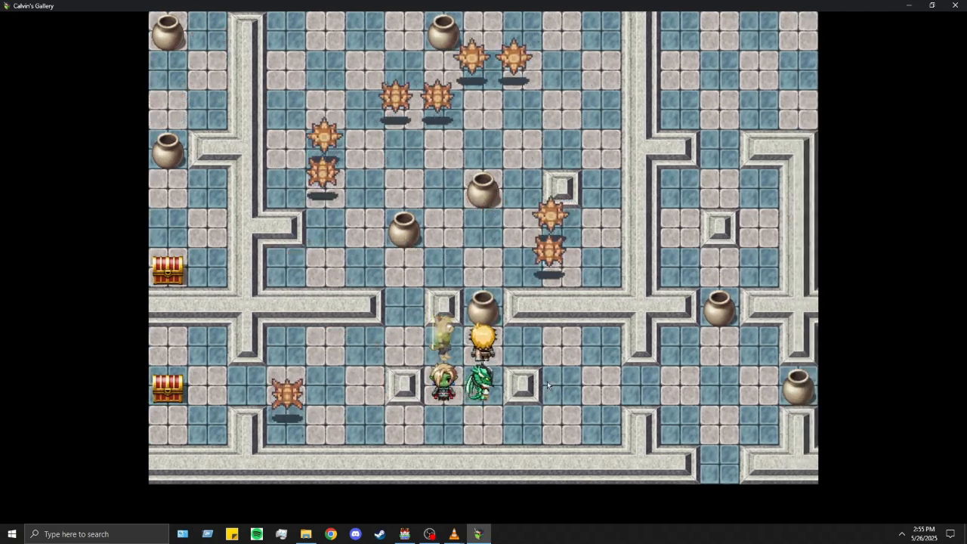
key(Down)
key(Down)
Step: Walk the party around to the west wall gap, step into it and back out
key(Left)
key(Left)
key(Left)
key(Up)
key(Up)
key(Right)
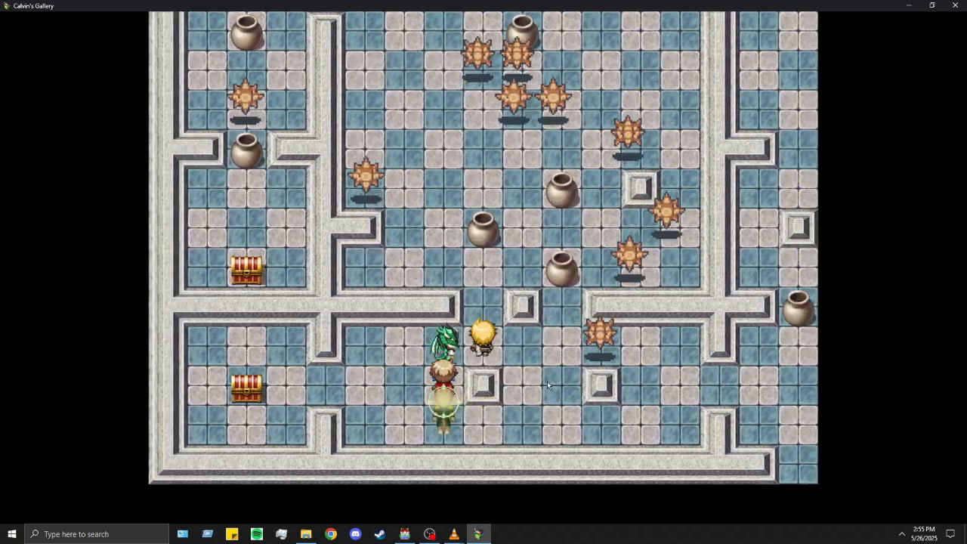
key(Up)
key(Up)
key(Down)
key(Down)
Step: Lead the party west through the opening into the corner room and open the lower chest
key(Left)
key(Down)
key(Down)
key(Left)
key(Left)
key(Up)
key(Left)
key(Left)
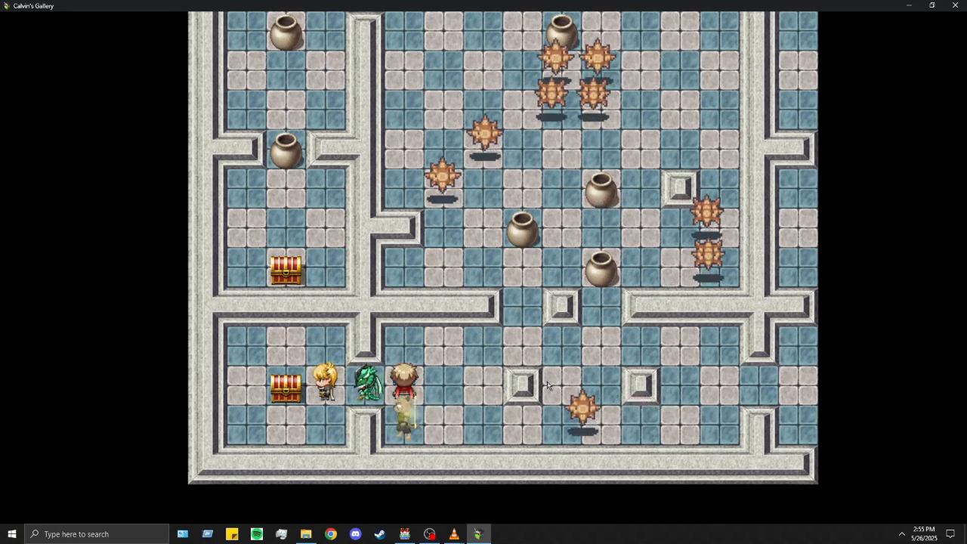
key(Return)
key(Return)
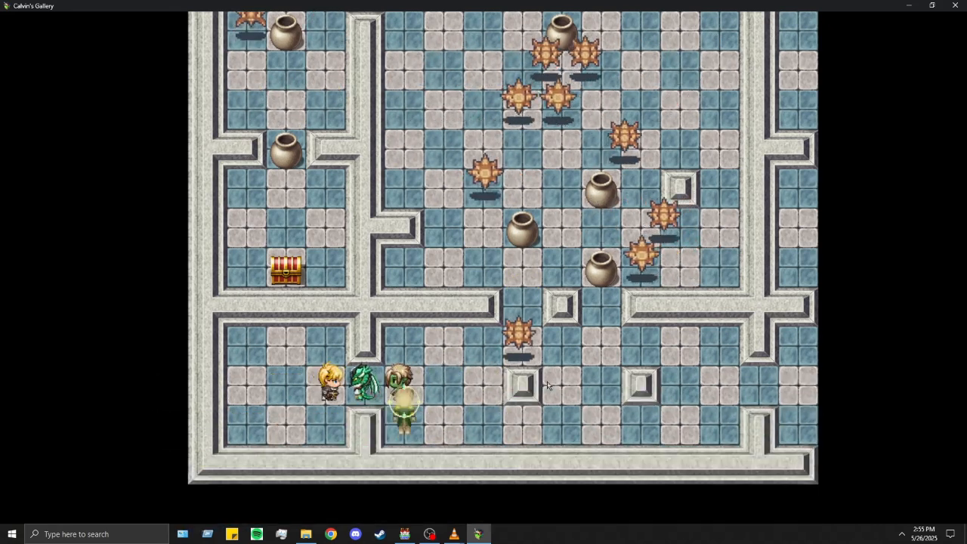
Step: Return east to the west wall gap and push its urn further north into the enemy room
key(Right)
key(Right)
key(Right)
key(Up)
key(Right)
key(Right)
key(Up)
key(Up)
key(Up)
key(Down)
key(Down)
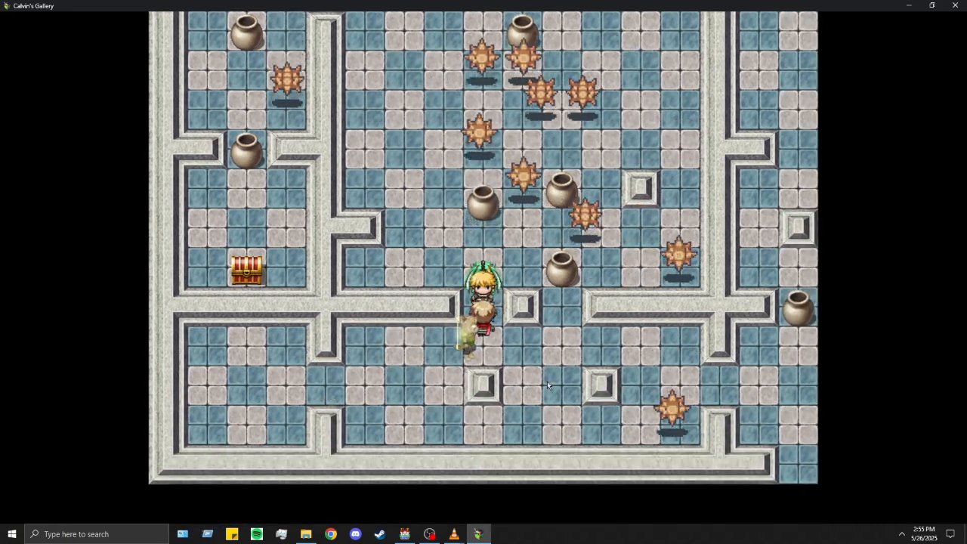
Step: Go around to the east wall gap and run into a roaming enemy to start a battle
key(Right)
key(Up)
key(Right)
key(Up)
key(Up)
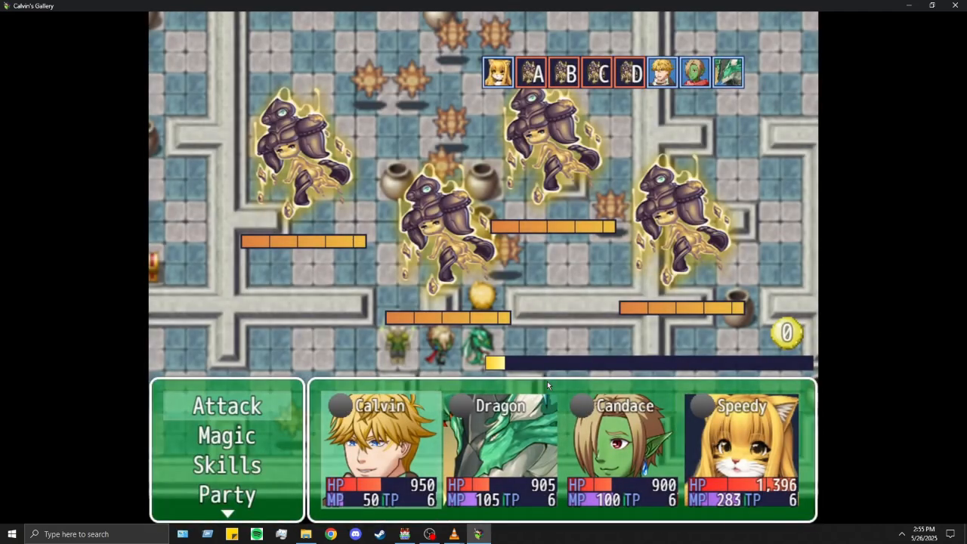
Step: Check Calvin's attack and magic options, and choose his first skill, which targets 2 random enemies
key(Return)
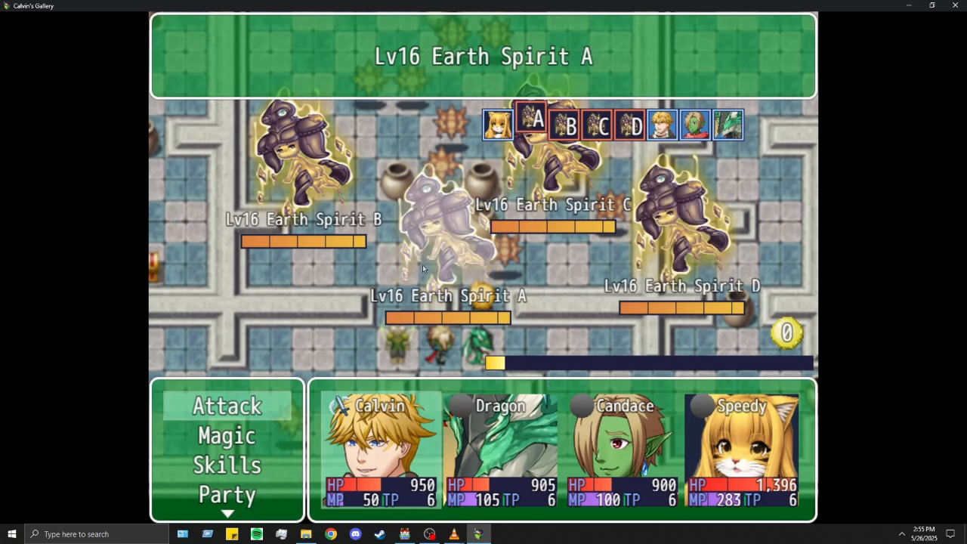
right_click(253, 355)
click(257, 430)
right_click(260, 438)
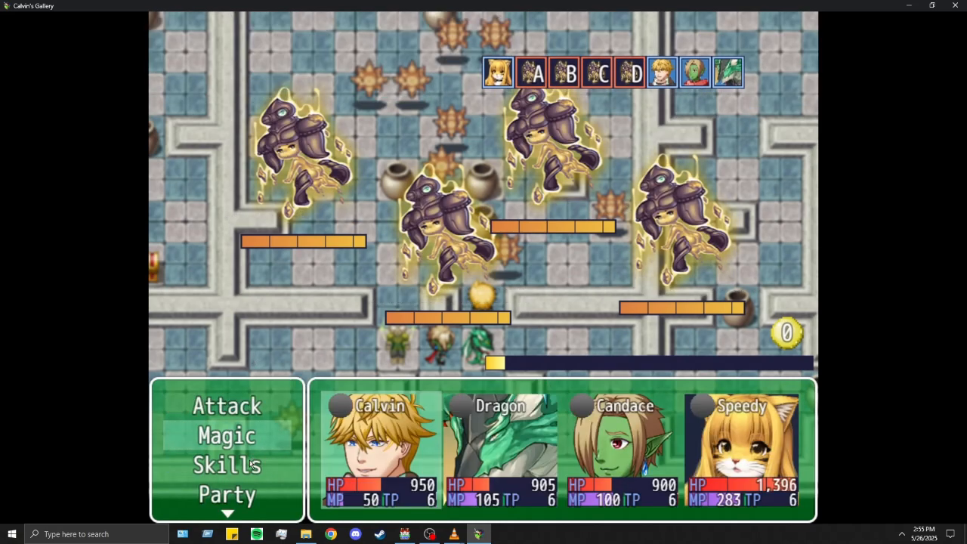
click(250, 459)
click(320, 416)
right_click(320, 419)
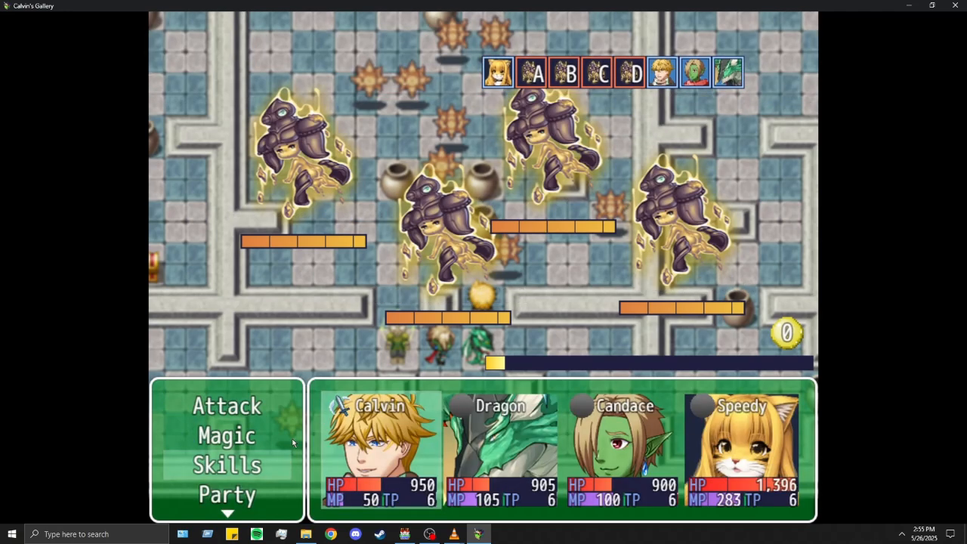
click(252, 469)
click(308, 415)
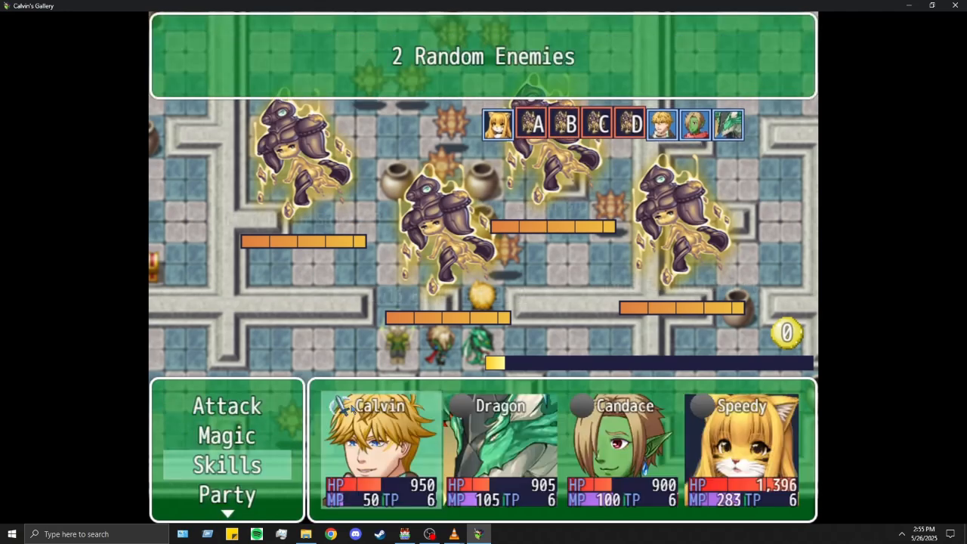
click(302, 435)
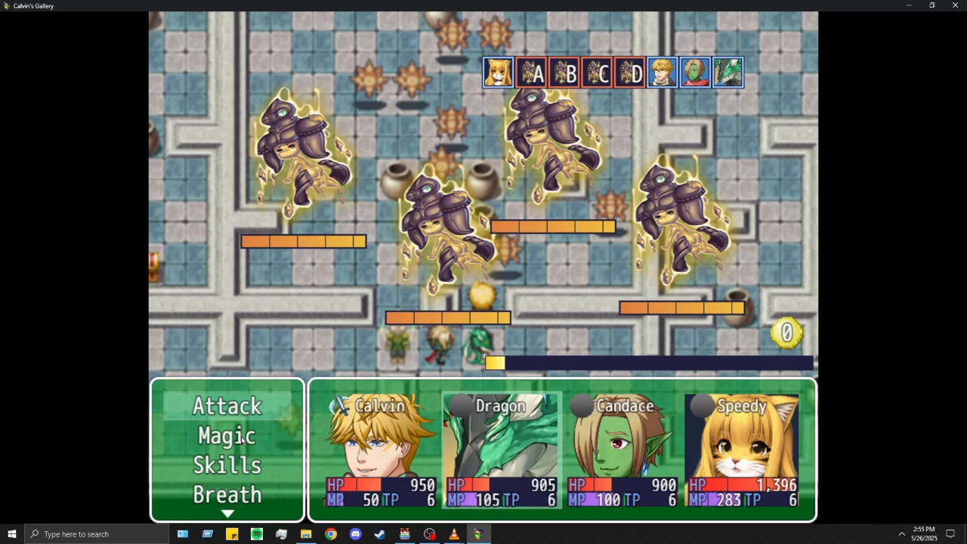
Step: Review Dragon's magic, skills and breath abilities, and choose the first Strikes ability against Earth Spirit C
click(240, 436)
right_click(241, 435)
click(238, 463)
right_click(235, 476)
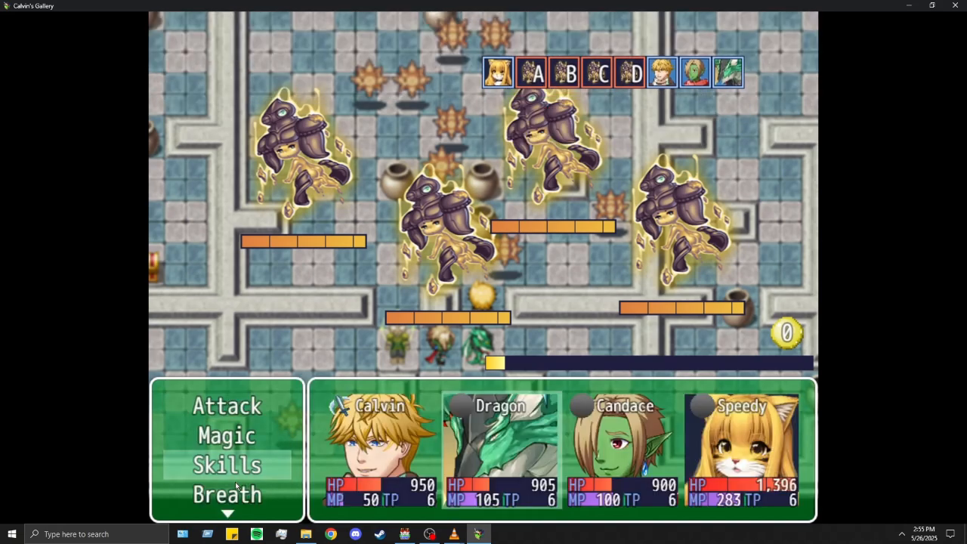
click(233, 490)
right_click(249, 470)
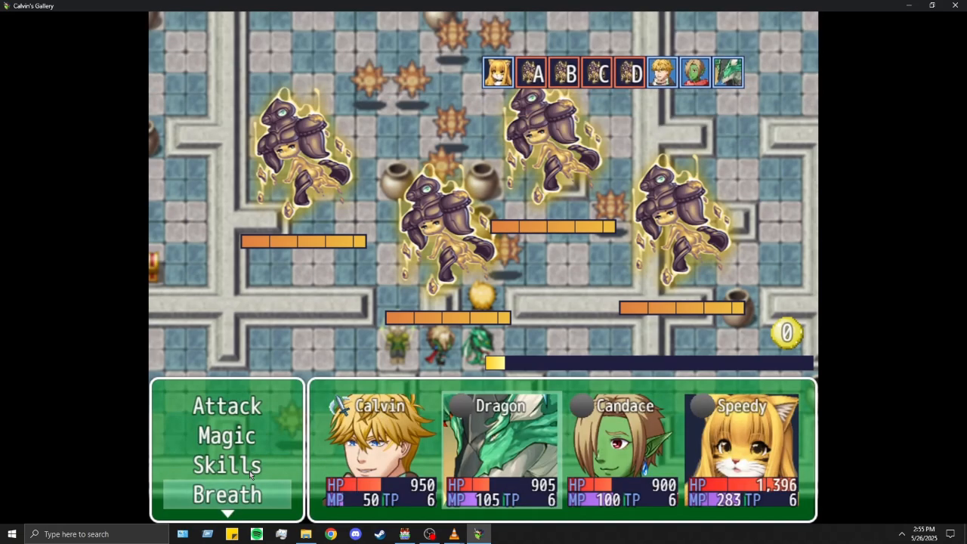
scroll(248, 470, down, 3)
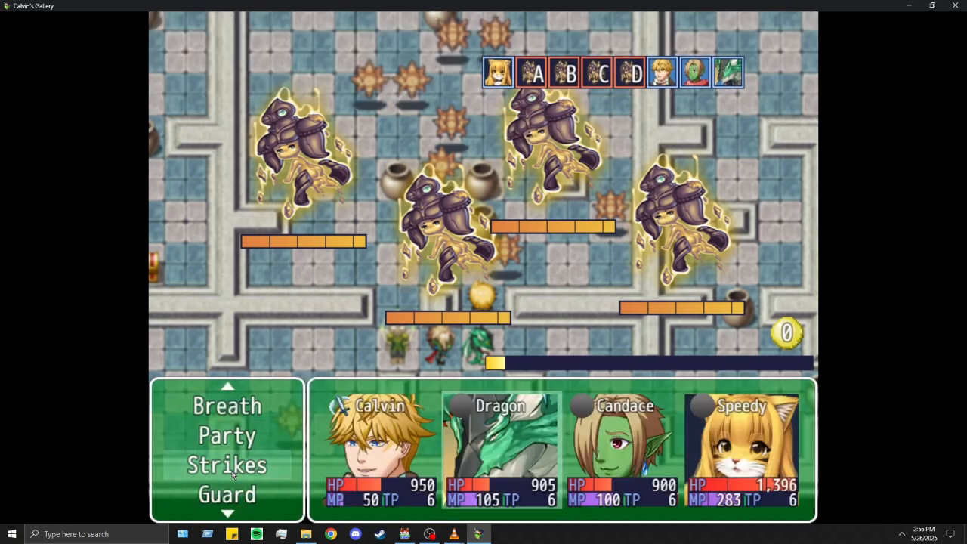
click(230, 465)
click(249, 404)
click(548, 166)
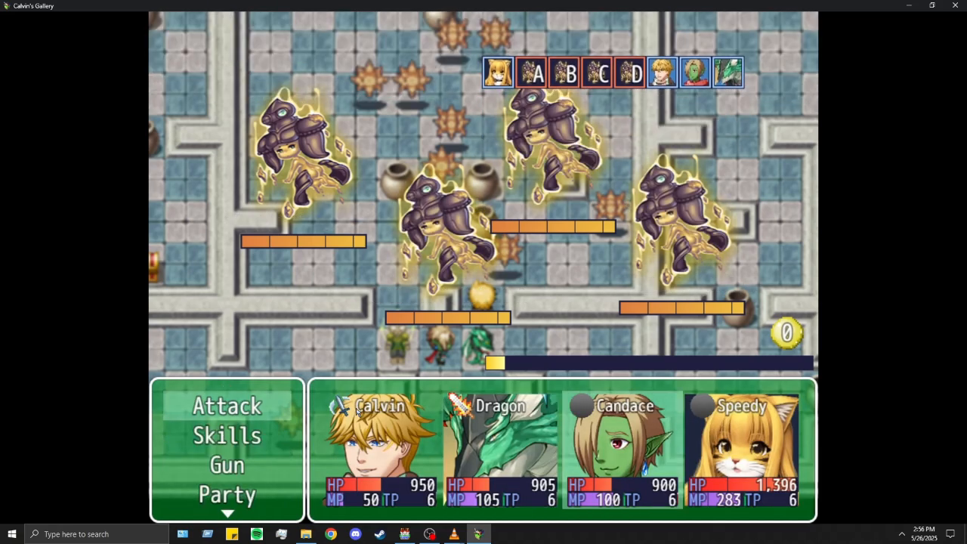
Step: Queue Candace's gun actions: Autogun Scatterfire 1, and Flechette against Earth Spirit A
click(230, 464)
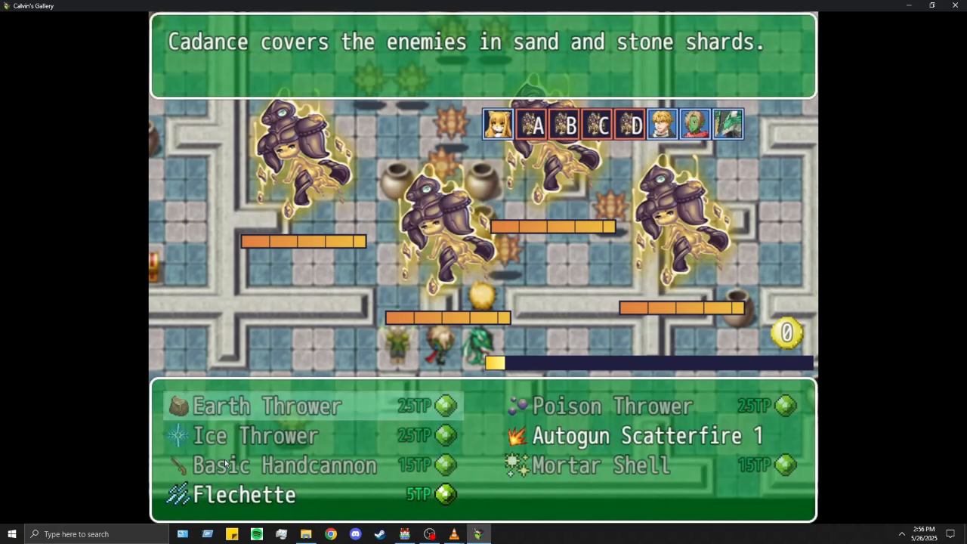
click(608, 441)
click(608, 444)
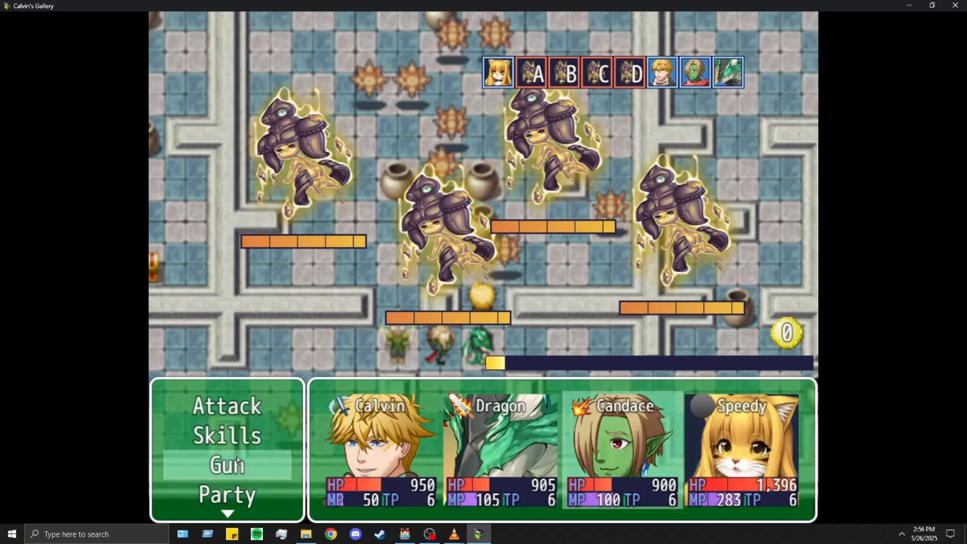
click(237, 462)
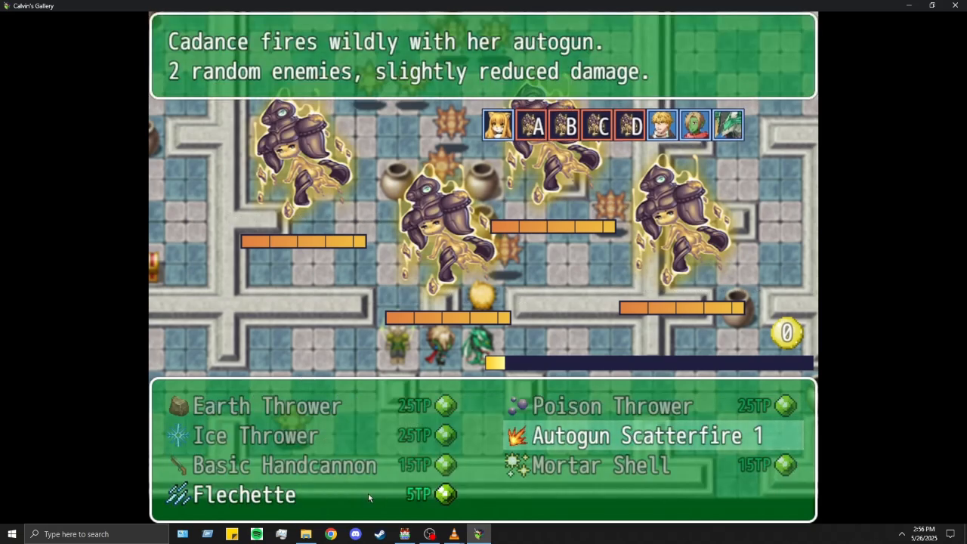
click(333, 491)
click(443, 284)
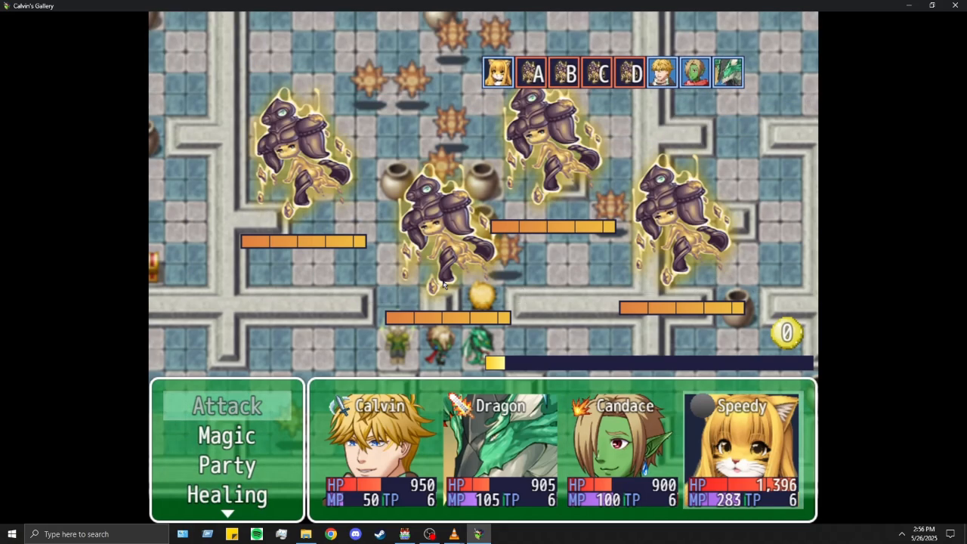
Step: Cast Speedy's Empower - Agiluck on Calvin, Dragon, Candace and Speedy in turn
click(226, 438)
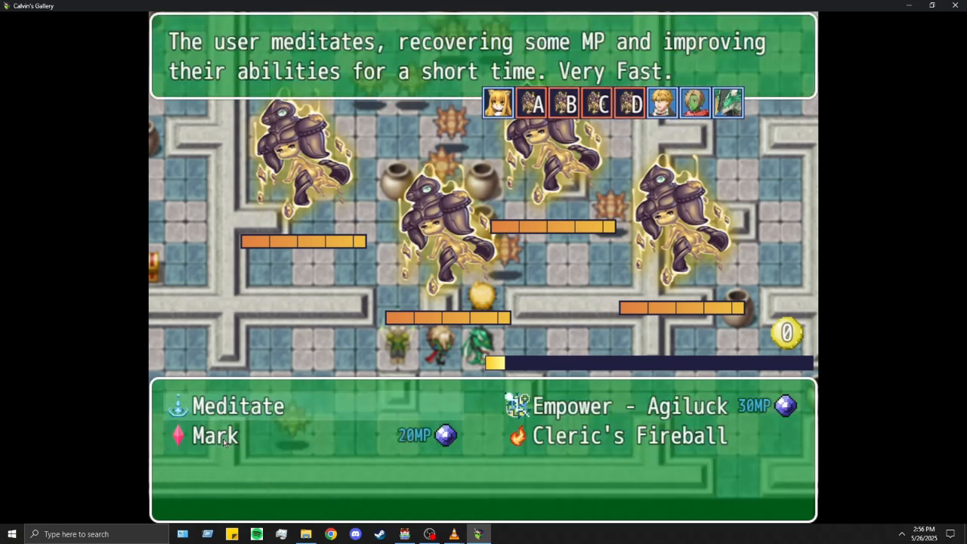
click(599, 420)
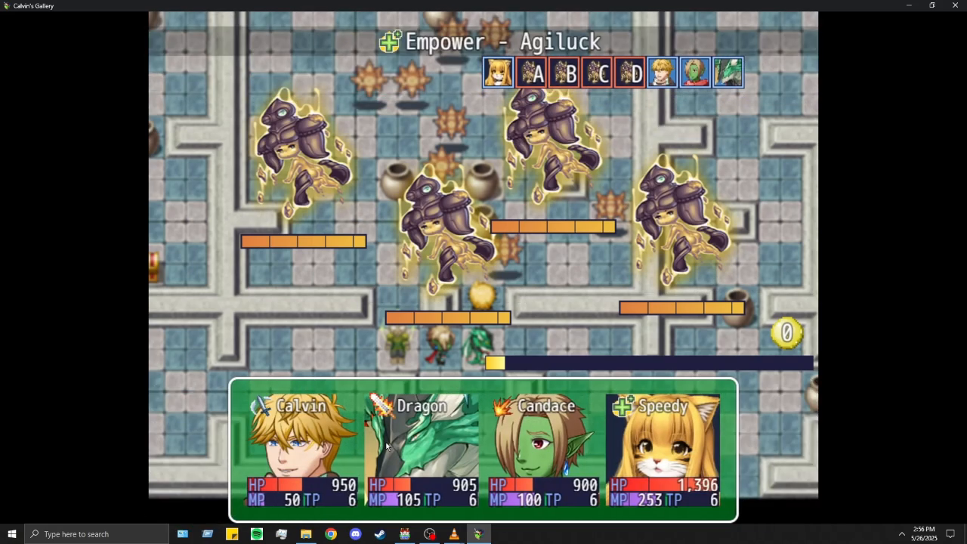
click(248, 436)
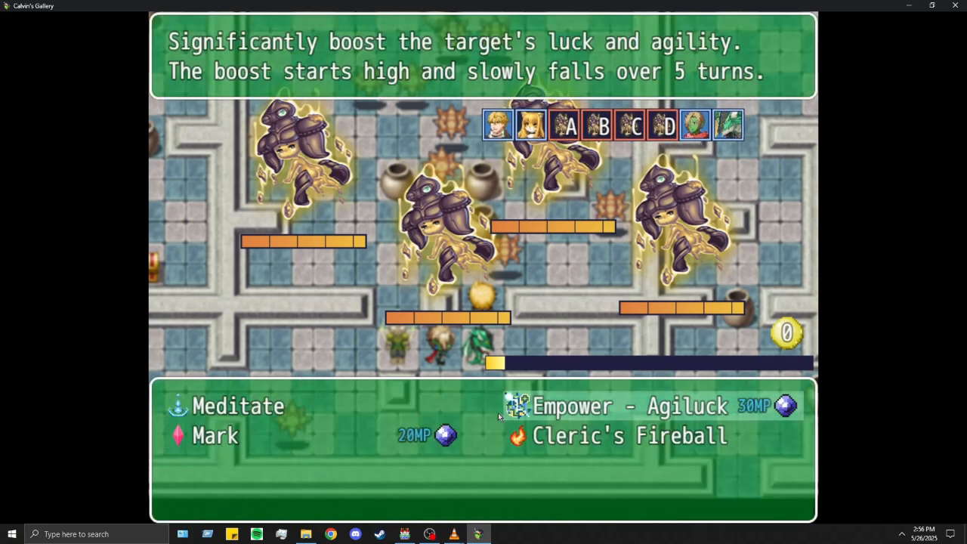
click(595, 408)
click(469, 445)
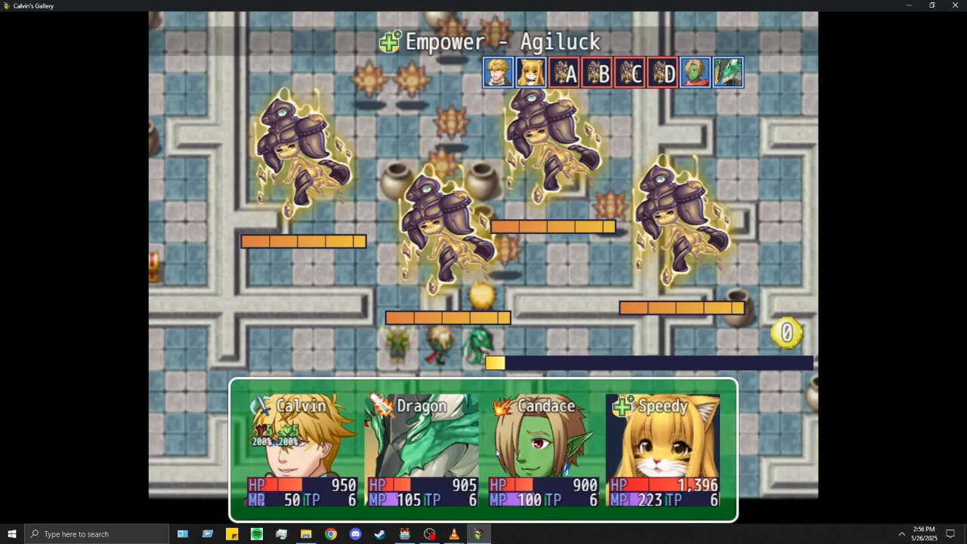
click(275, 437)
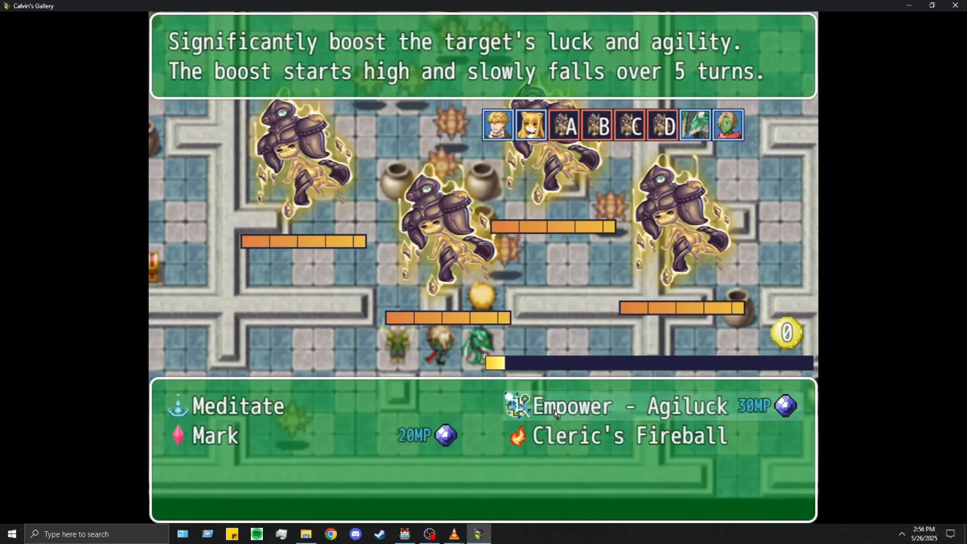
click(623, 404)
click(641, 457)
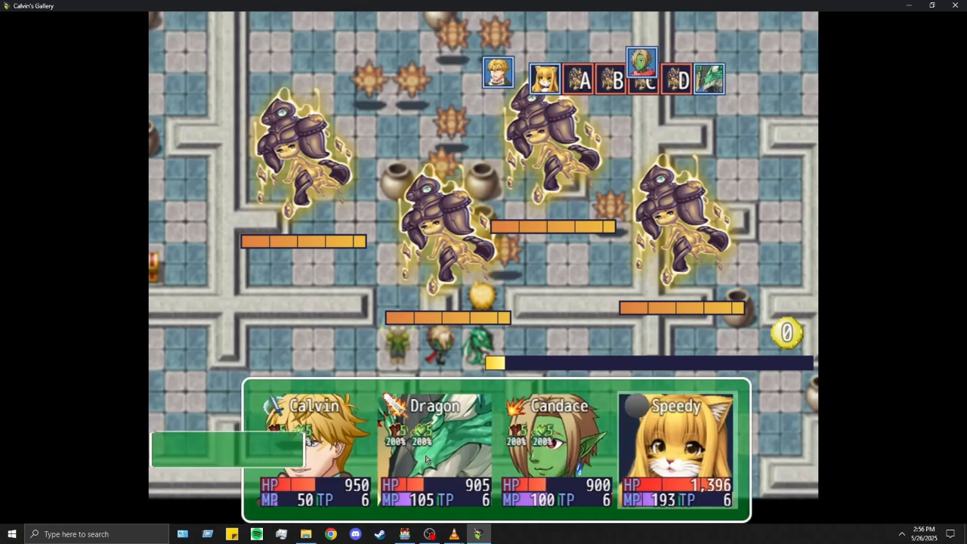
click(279, 439)
click(626, 406)
click(733, 454)
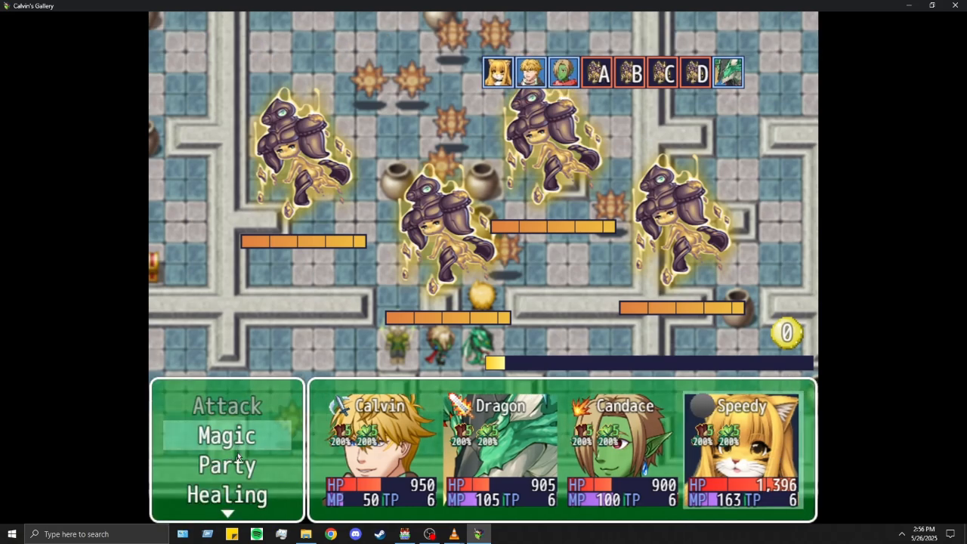
Step: Review Speedy's Party and Healing abilities, and choose Rally for the whole party
click(234, 461)
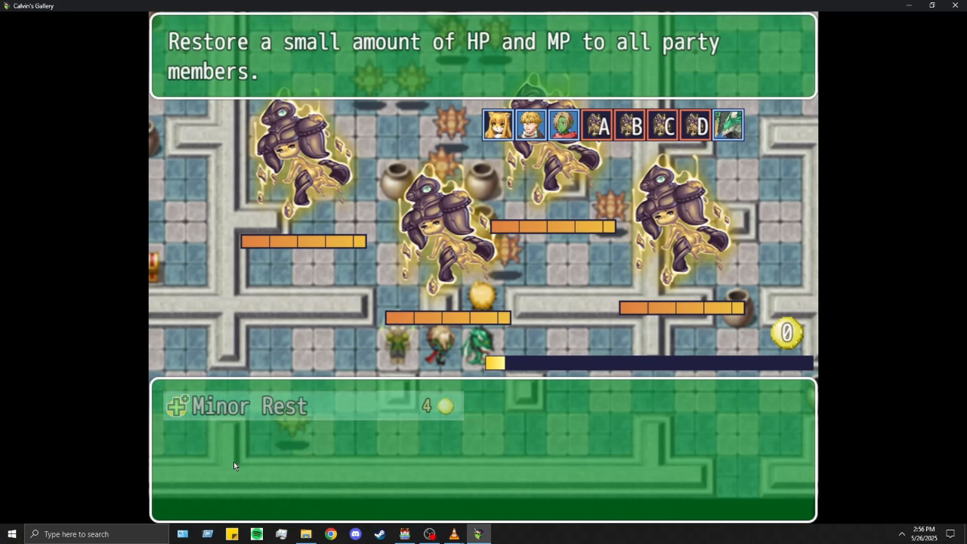
right_click(234, 461)
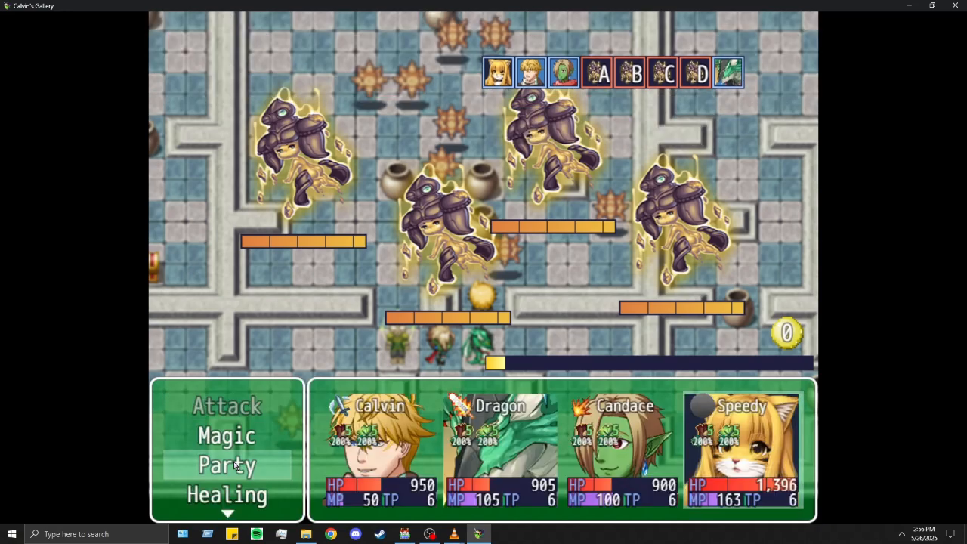
scroll(235, 465, down, 2)
click(242, 446)
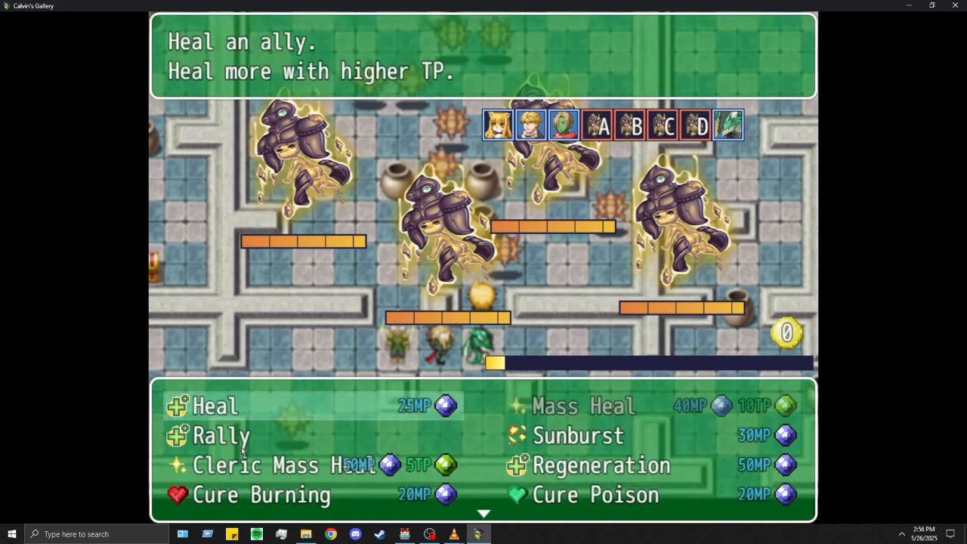
scroll(241, 446, down, 2)
scroll(241, 447, up, 2)
right_click(241, 446)
scroll(238, 453, up, 2)
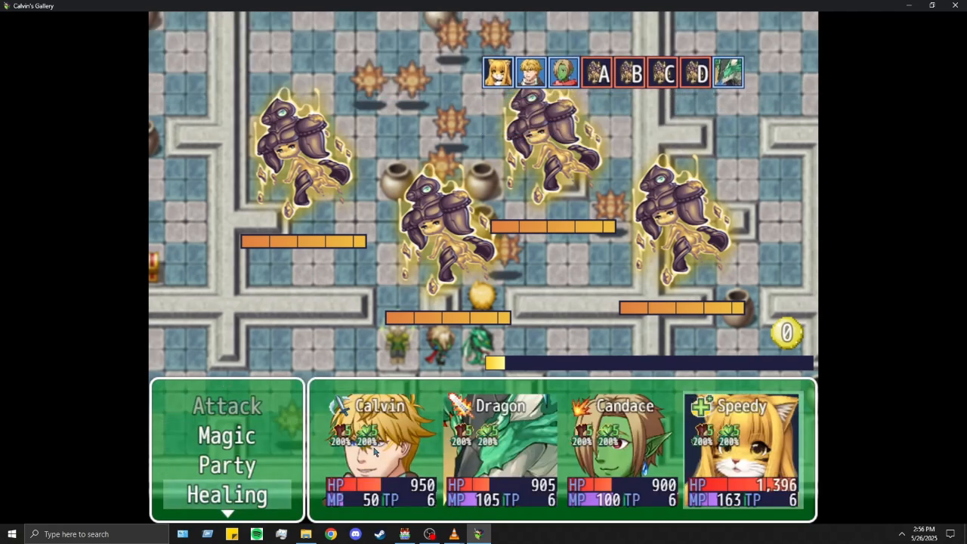
click(224, 492)
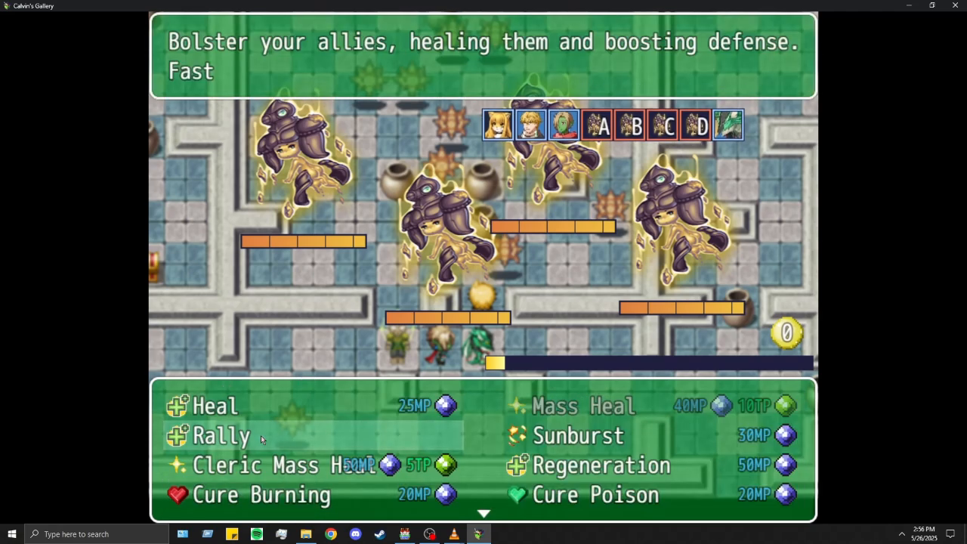
click(260, 435)
click(494, 460)
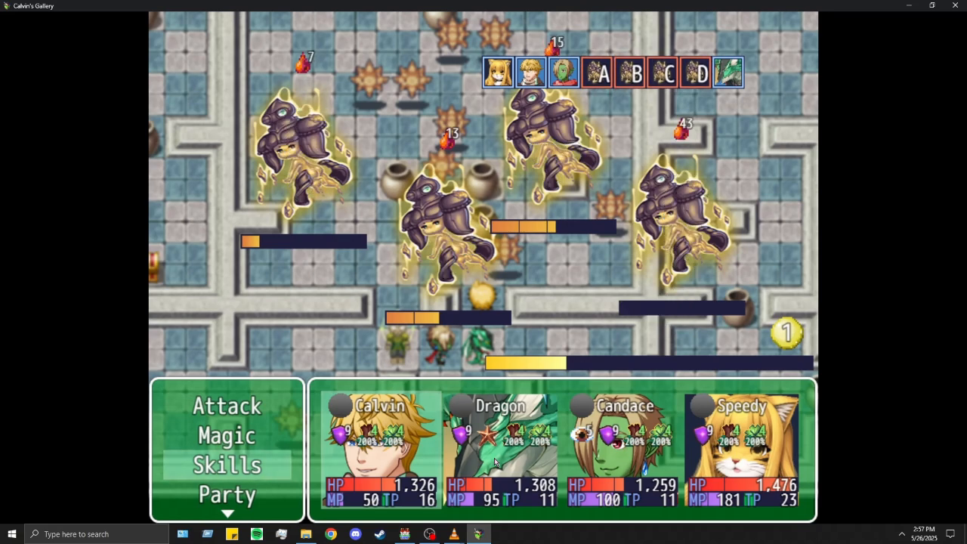
Step: Queue Rally on all allies as Calvin's first action
click(231, 464)
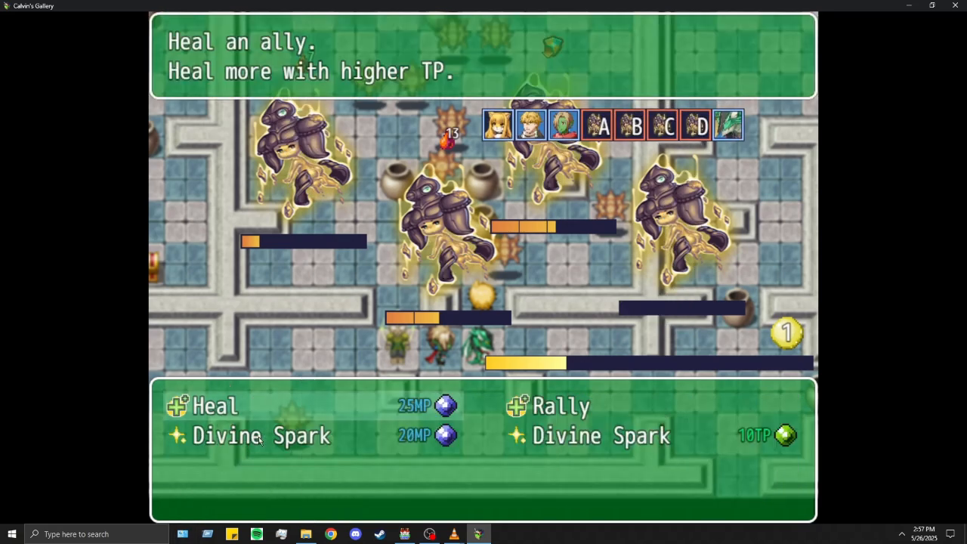
click(602, 405)
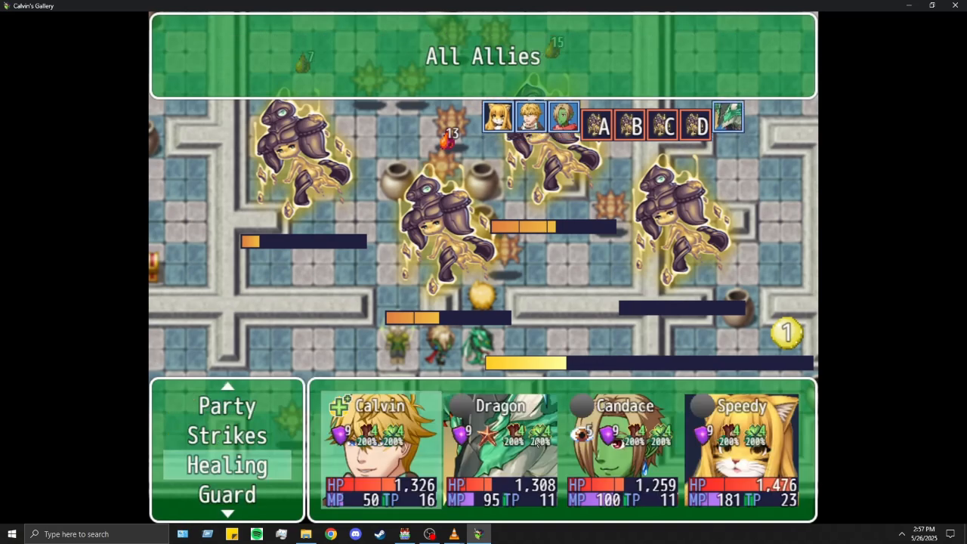
right_click(268, 494)
click(268, 493)
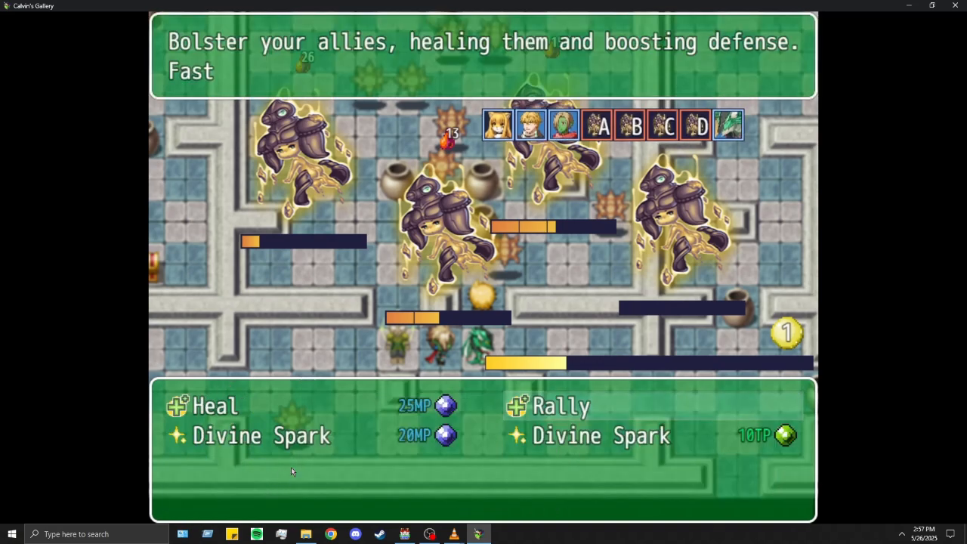
right_click(574, 447)
Step: Try Calvin's Dual Strike against the Earth Spirits, and choose a regular Attack on Earth Spirit B instead
scroll(251, 475, down, 2)
scroll(251, 475, up, 2)
click(248, 459)
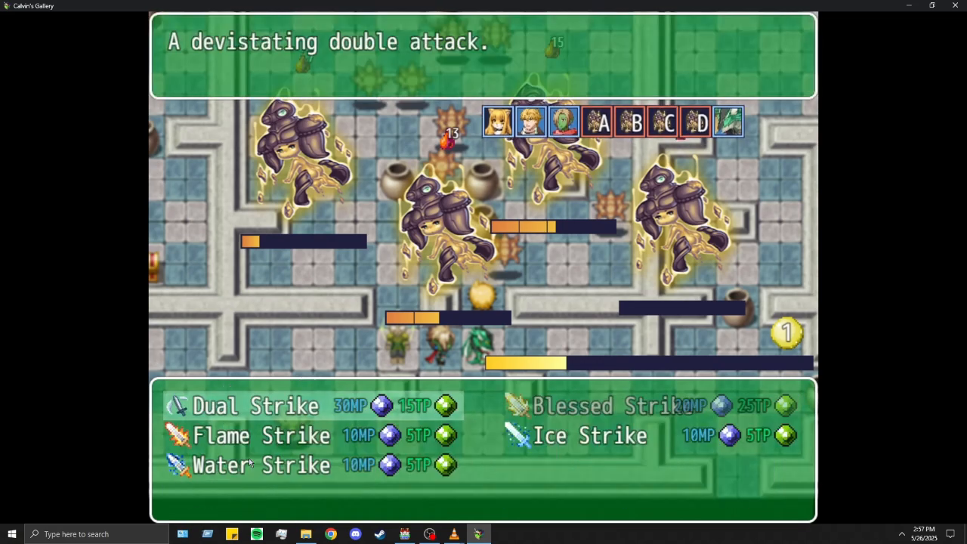
click(255, 410)
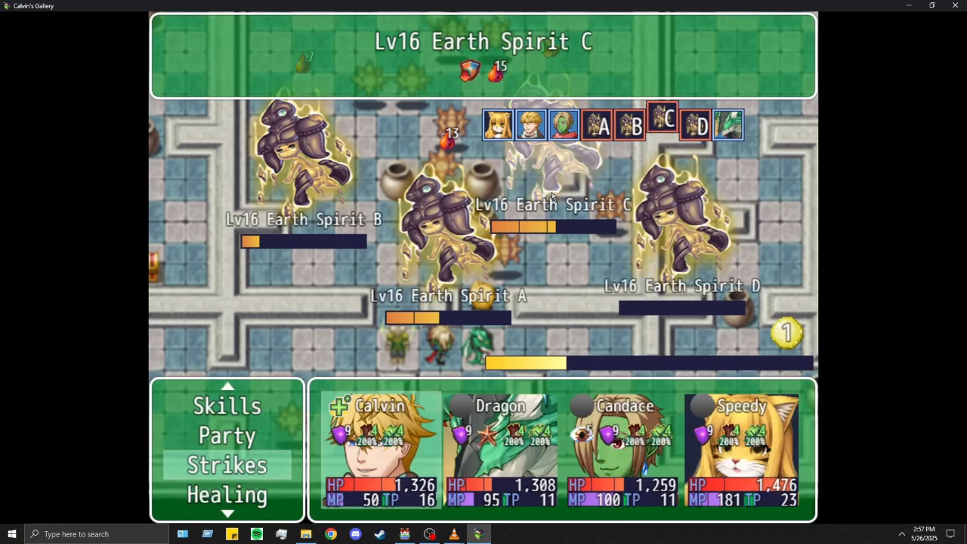
right_click(483, 265)
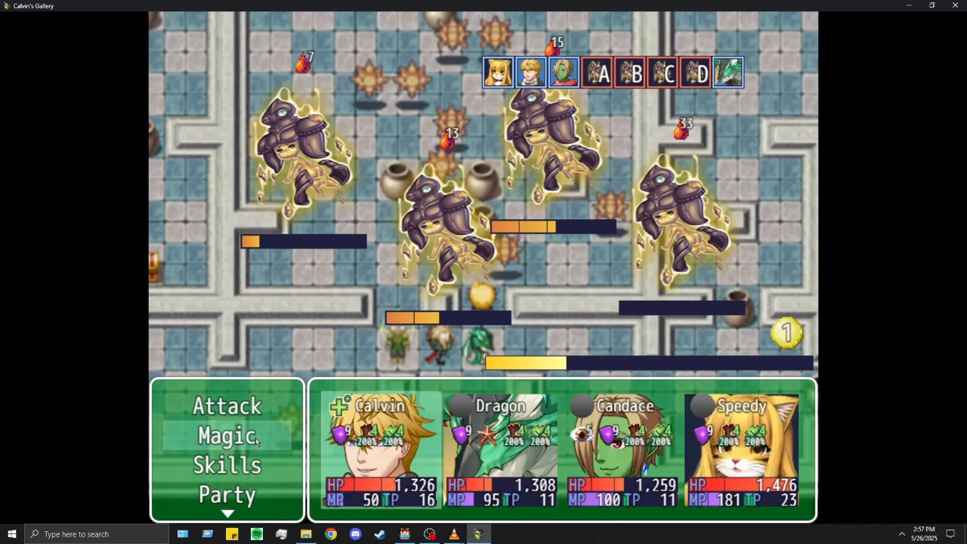
click(256, 411)
click(308, 178)
Step: Review Dragon's available Strikes and Breath abilities and their MP and TP costs
click(215, 493)
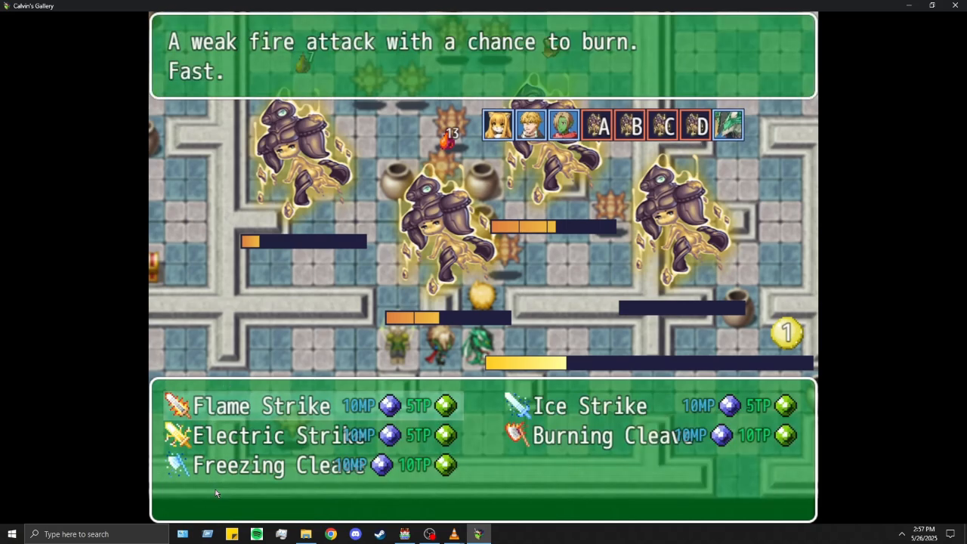
right_click(216, 493)
scroll(216, 492, down, 2)
scroll(243, 461, up, 2)
click(248, 434)
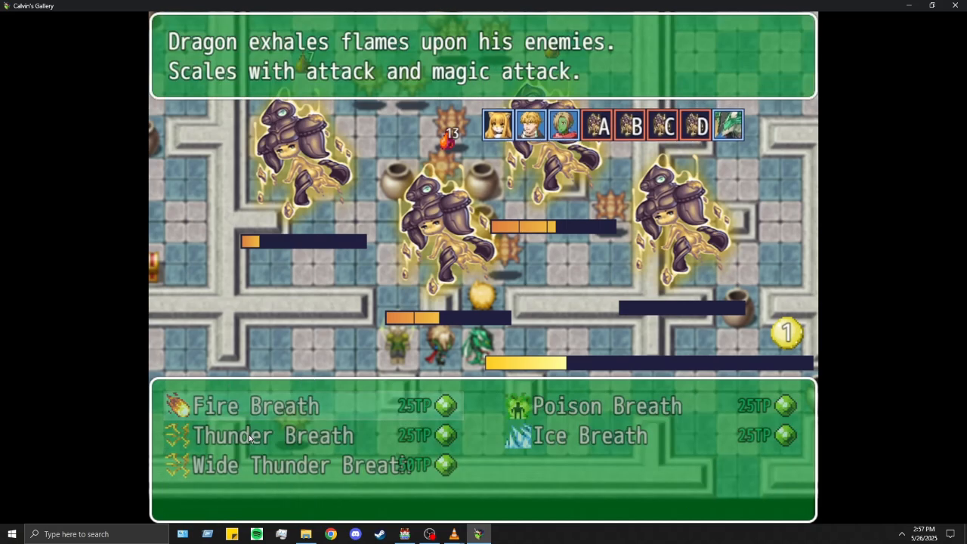
right_click(416, 407)
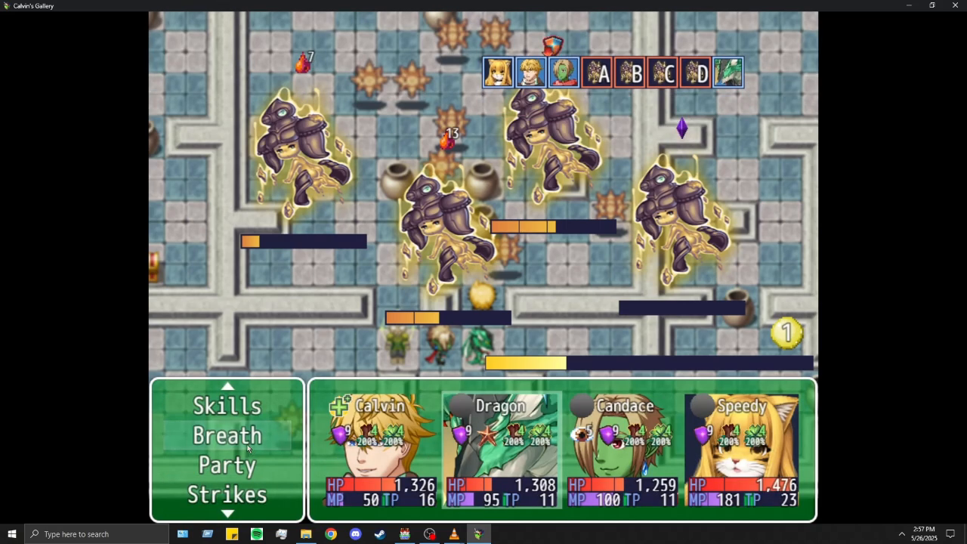
scroll(243, 468, down, 1)
click(241, 467)
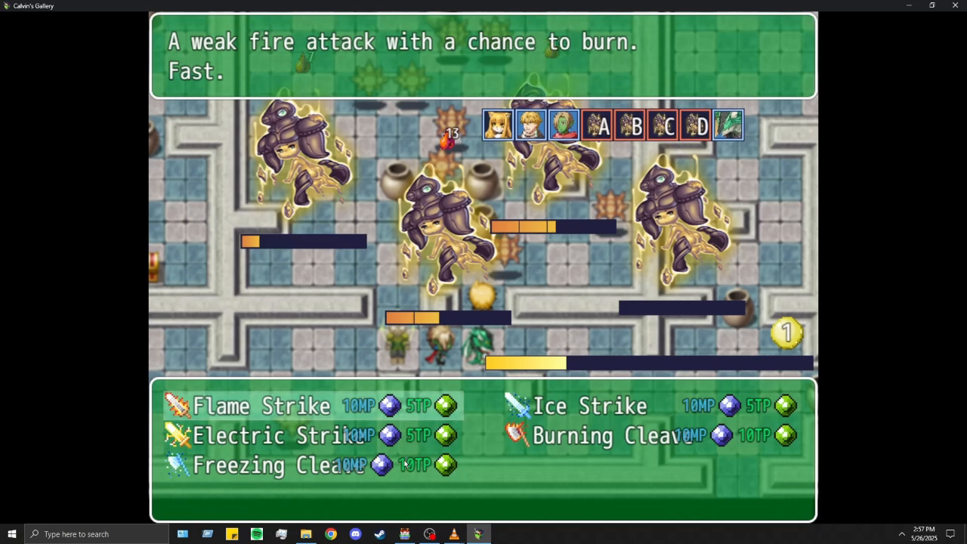
right_click(305, 474)
Step: Choose Dragon's regular Attack against Earth Spirit A
scroll(295, 464, down, 1)
scroll(250, 431, up, 4)
click(239, 409)
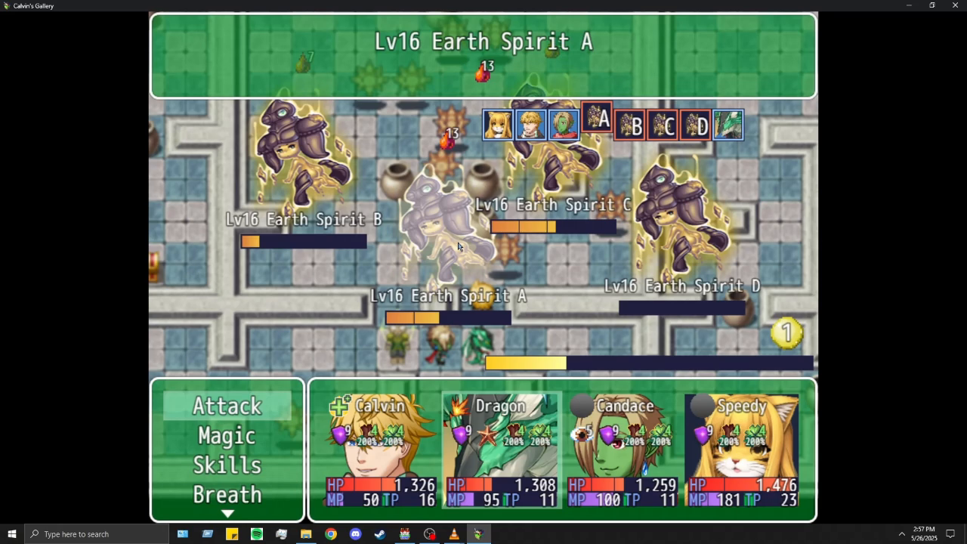
click(458, 245)
Step: Check which Gun, Party and Skills abilities are available to Candace
click(253, 465)
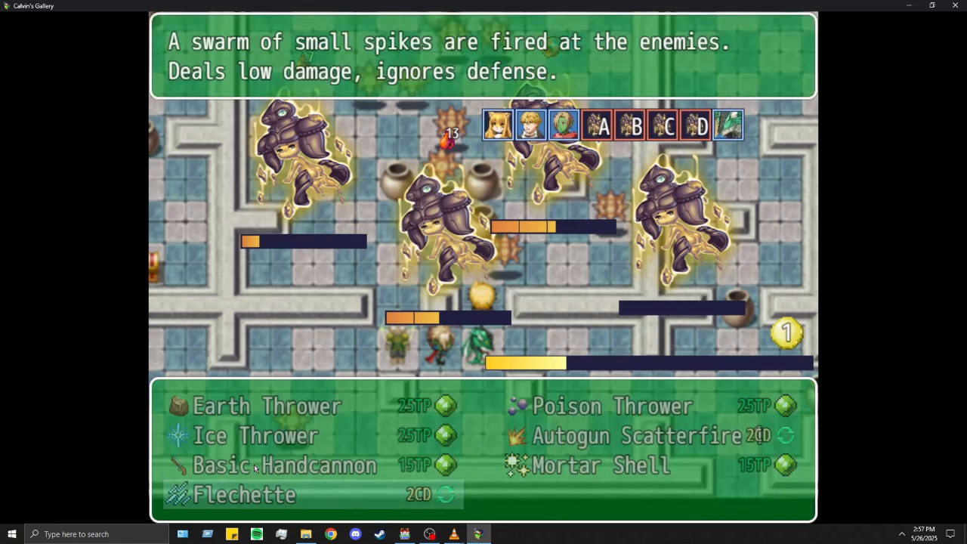
right_click(224, 494)
scroll(224, 494, down, 1)
click(233, 471)
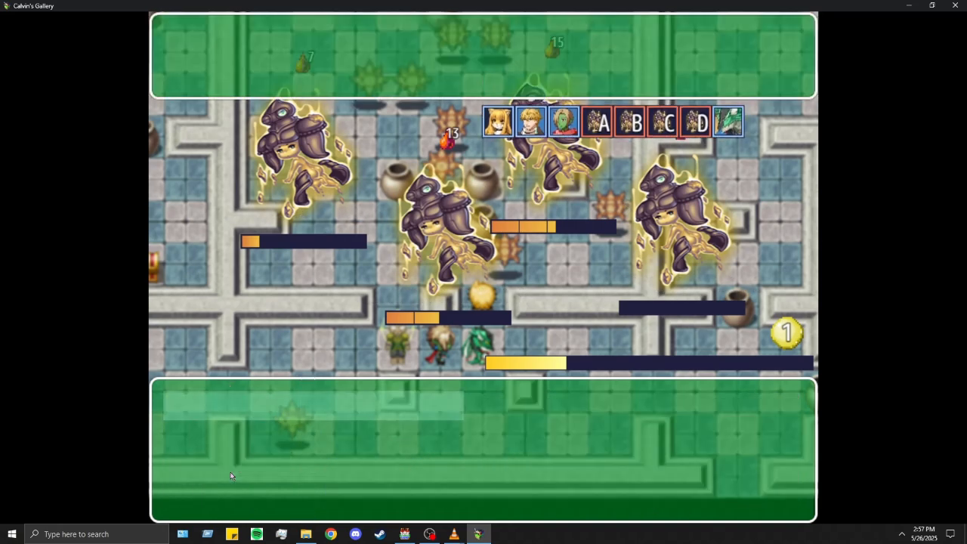
right_click(233, 473)
scroll(232, 466, up, 1)
click(233, 437)
right_click(233, 437)
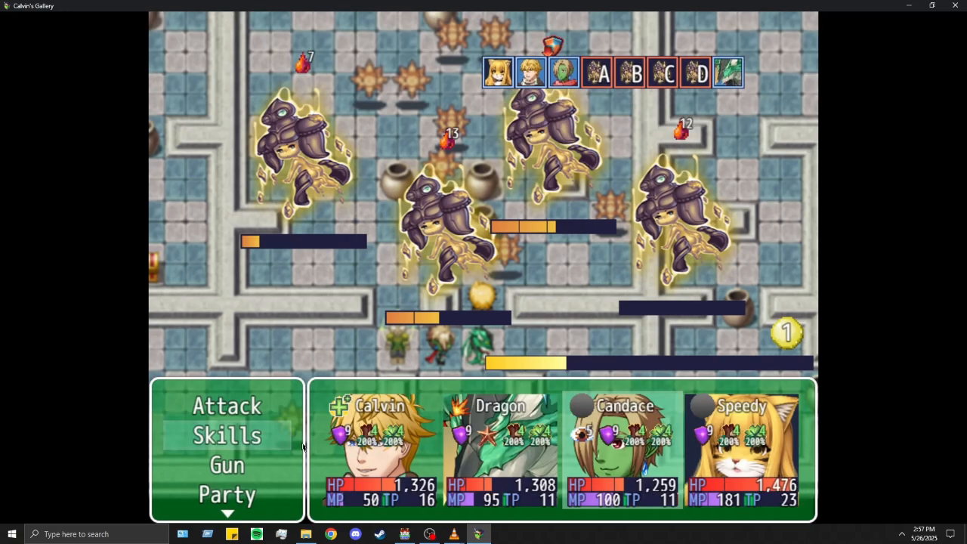
Step: Choose Candace's Mark skill against all enemies
click(232, 436)
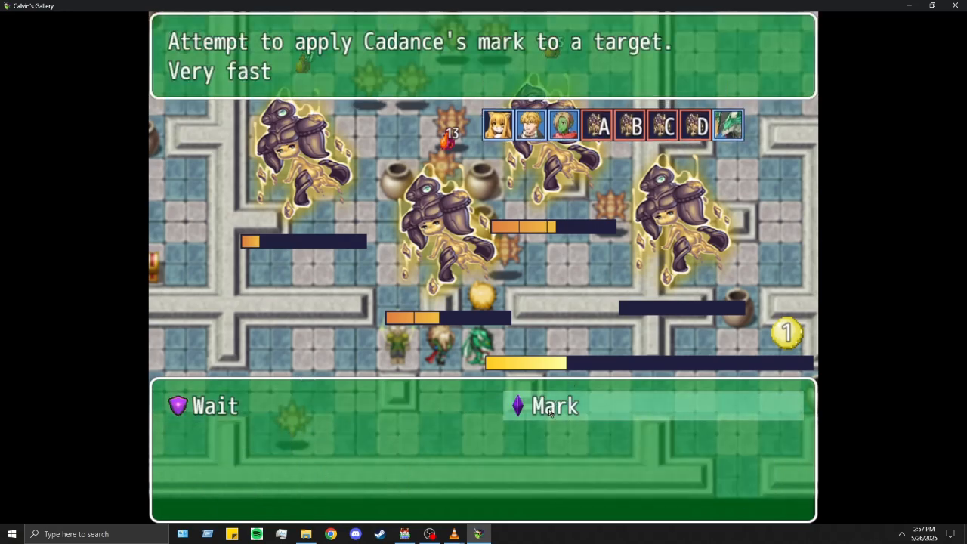
click(549, 411)
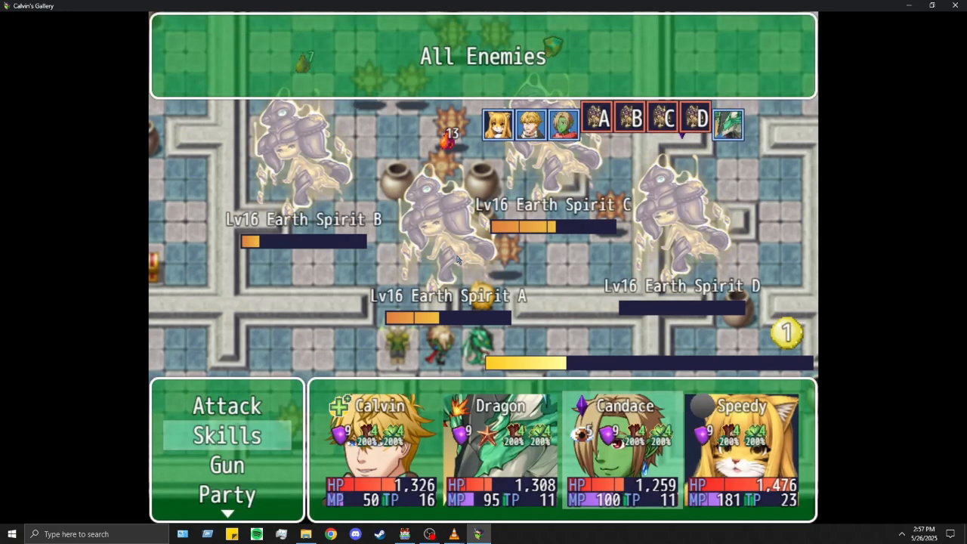
click(456, 265)
Step: Look through Speedy's Healing and Magic abilities
click(215, 494)
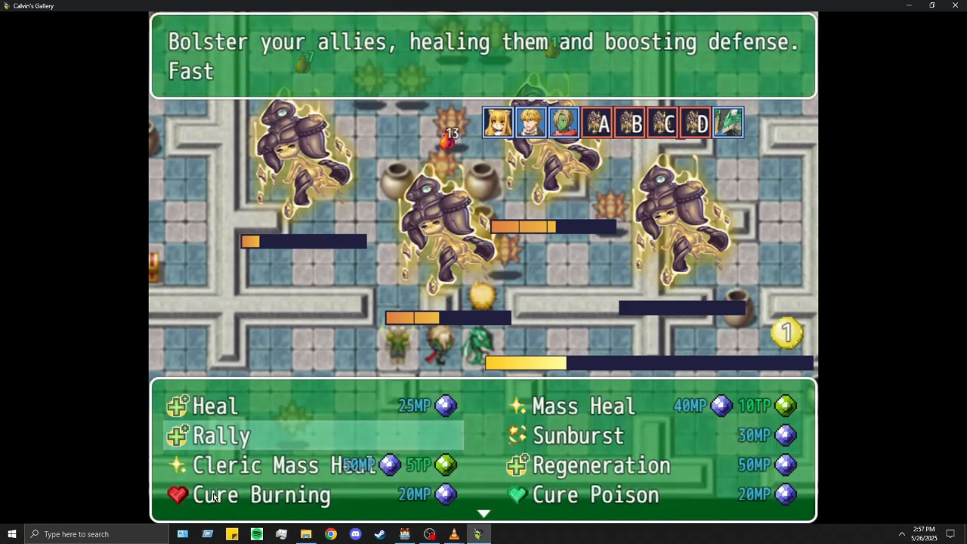
scroll(313, 466, down, 2)
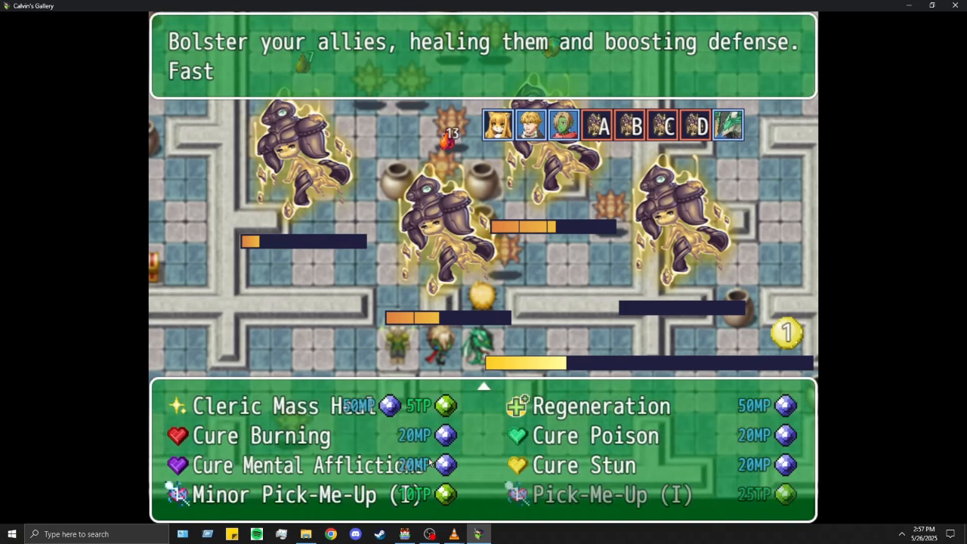
scroll(348, 504, up, 2)
key(Escape)
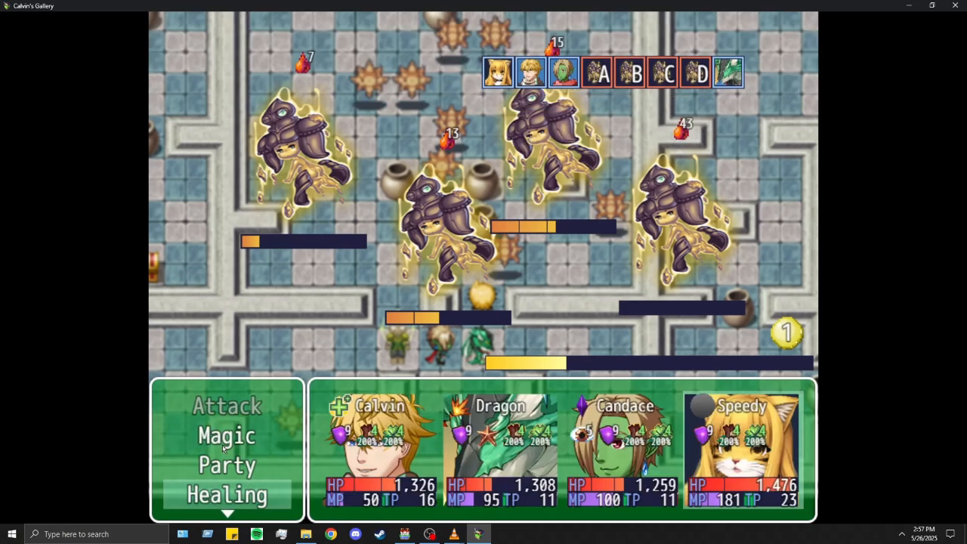
click(222, 444)
right_click(253, 462)
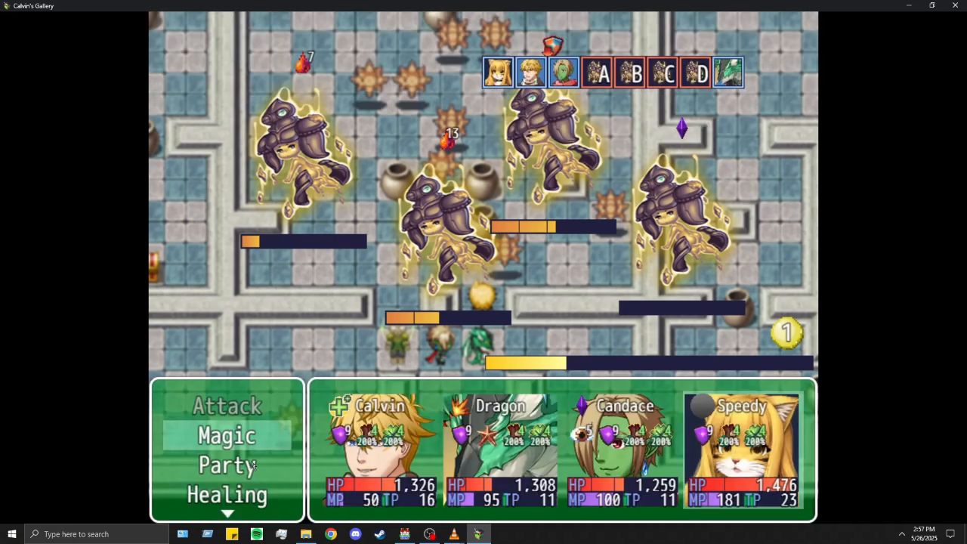
Step: Check Speedy's Tech and Party abilities, and examine the remaining Healing spells again
scroll(251, 465, down, 3)
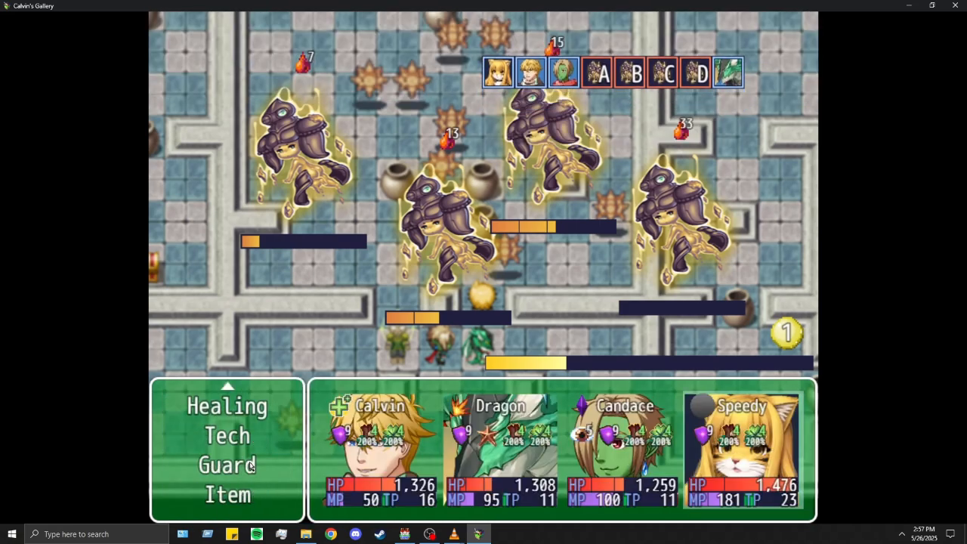
click(253, 436)
right_click(272, 456)
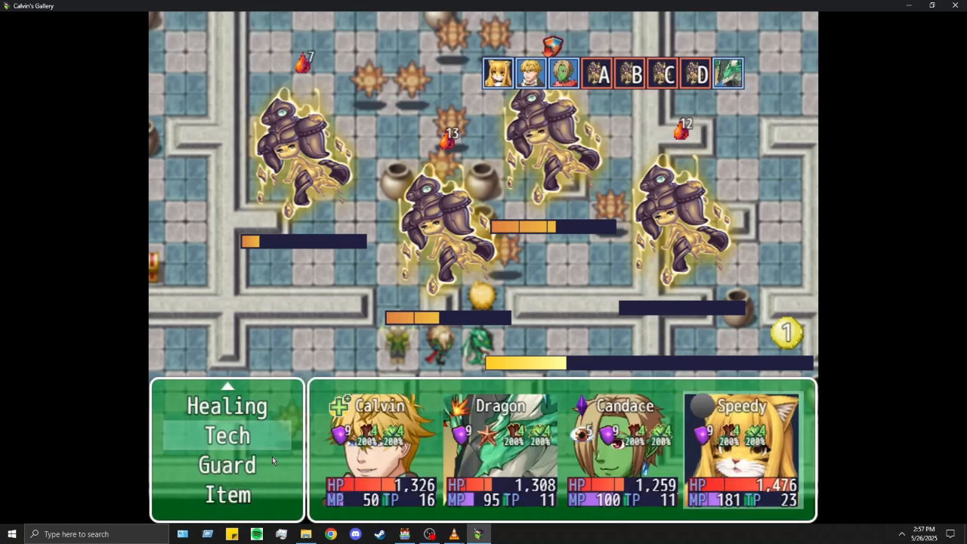
scroll(261, 449, up, 1)
click(248, 441)
scroll(248, 441, down, 2)
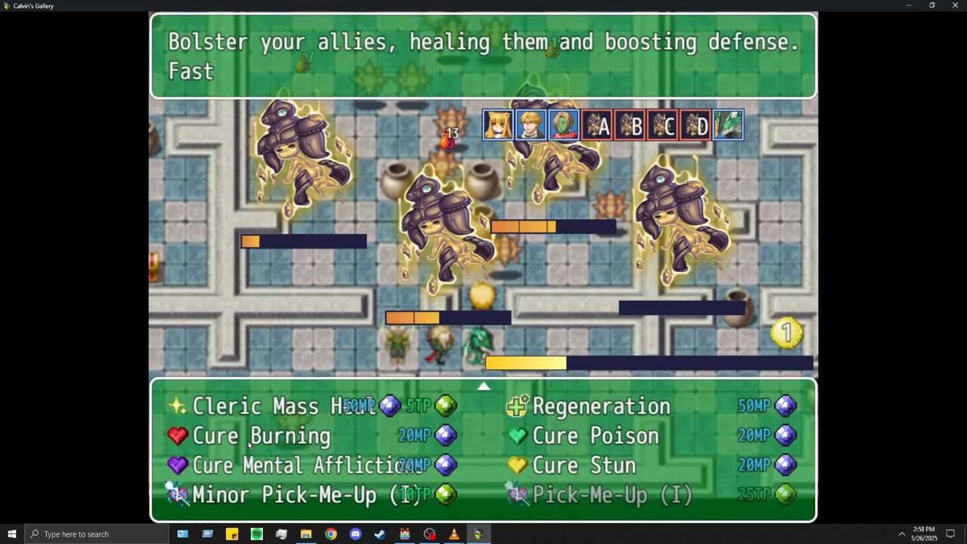
right_click(267, 468)
click(262, 436)
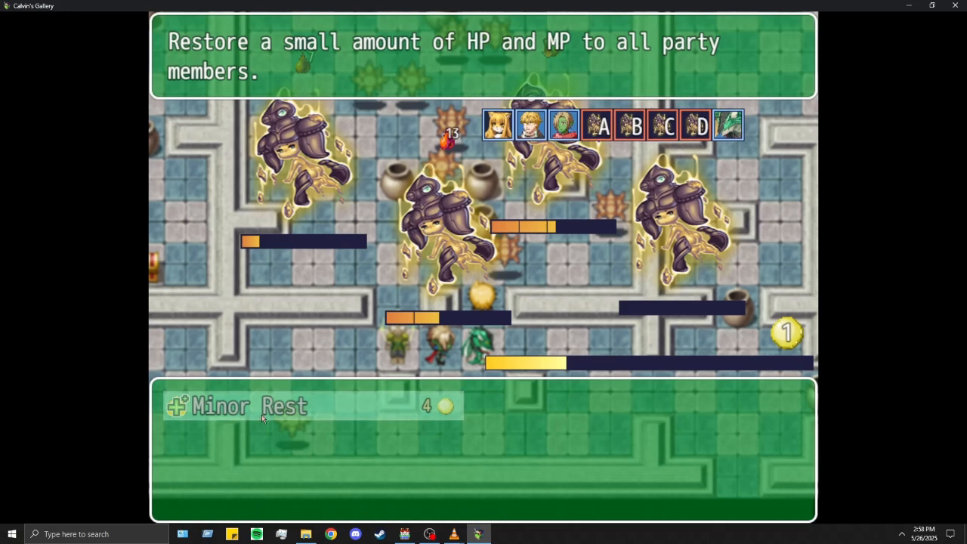
right_click(261, 414)
Step: Choose Meditate from Speedy's magic for Speedy's action
scroll(237, 445, up, 2)
click(236, 431)
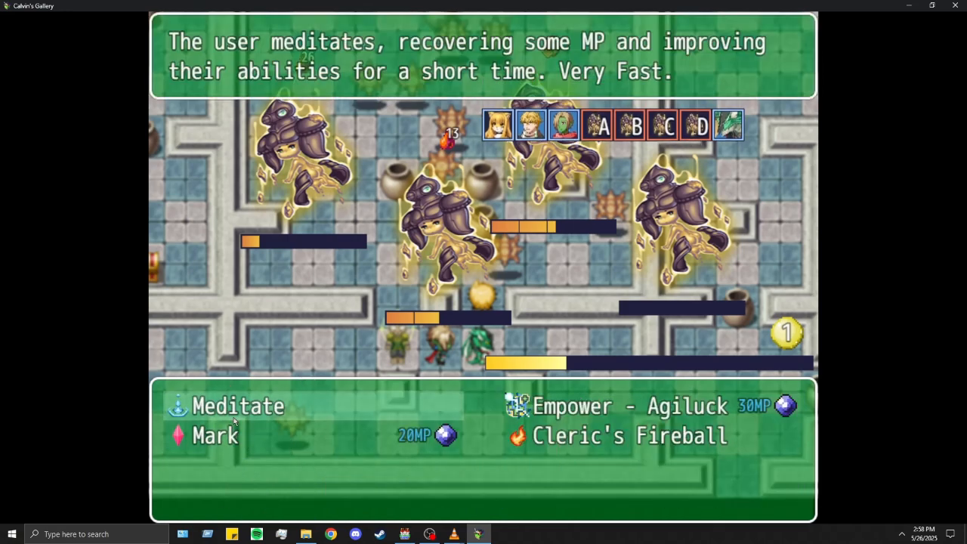
click(336, 416)
click(743, 473)
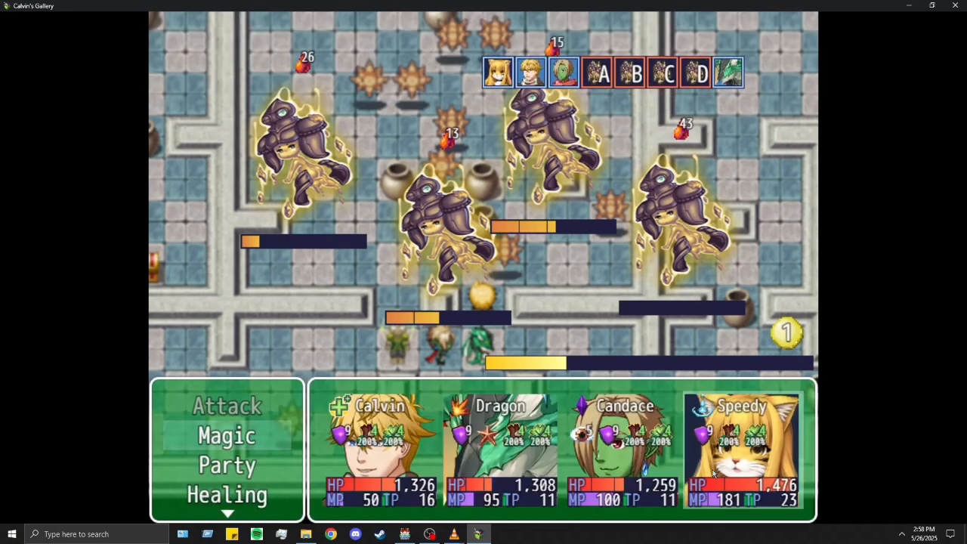
click(249, 446)
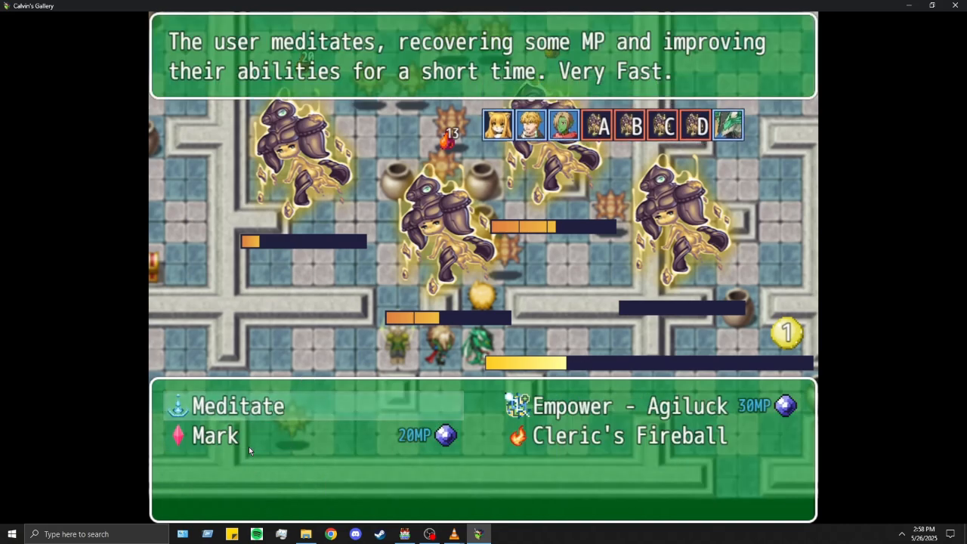
click(319, 441)
click(449, 274)
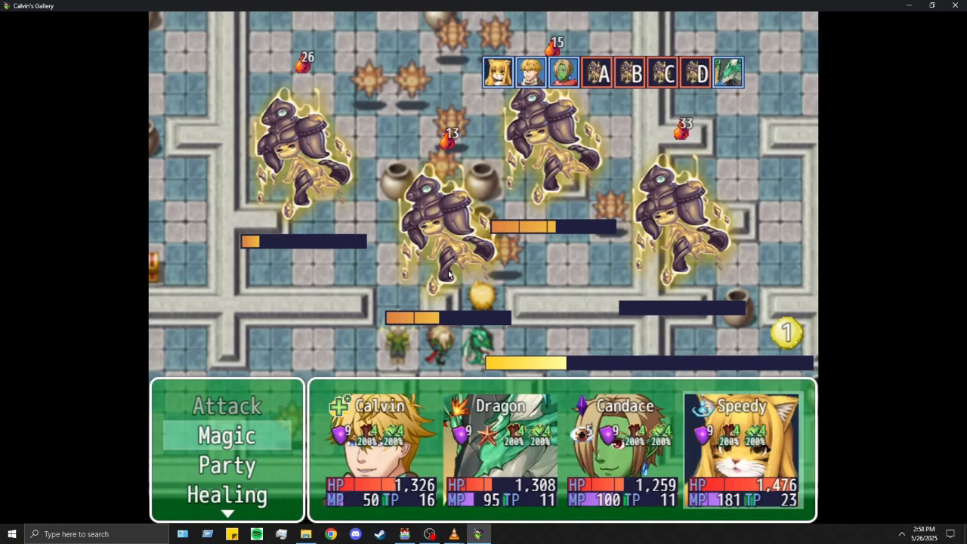
click(233, 455)
right_click(233, 456)
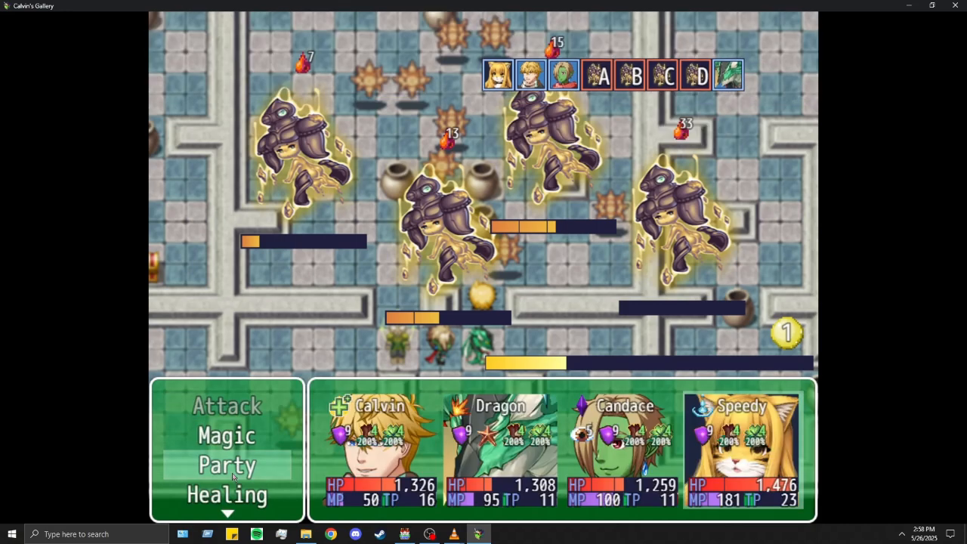
click(238, 487)
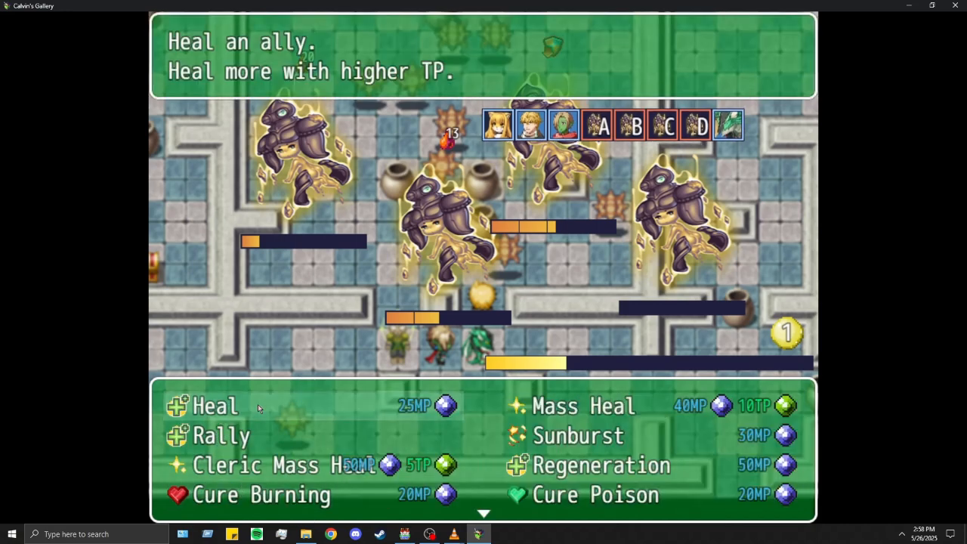
click(542, 438)
right_click(459, 264)
right_click(282, 472)
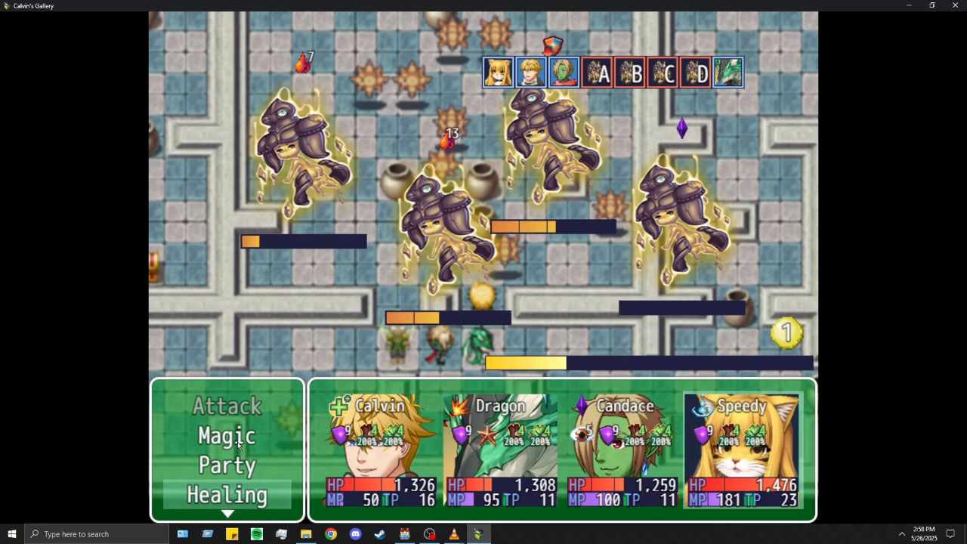
right_click(246, 457)
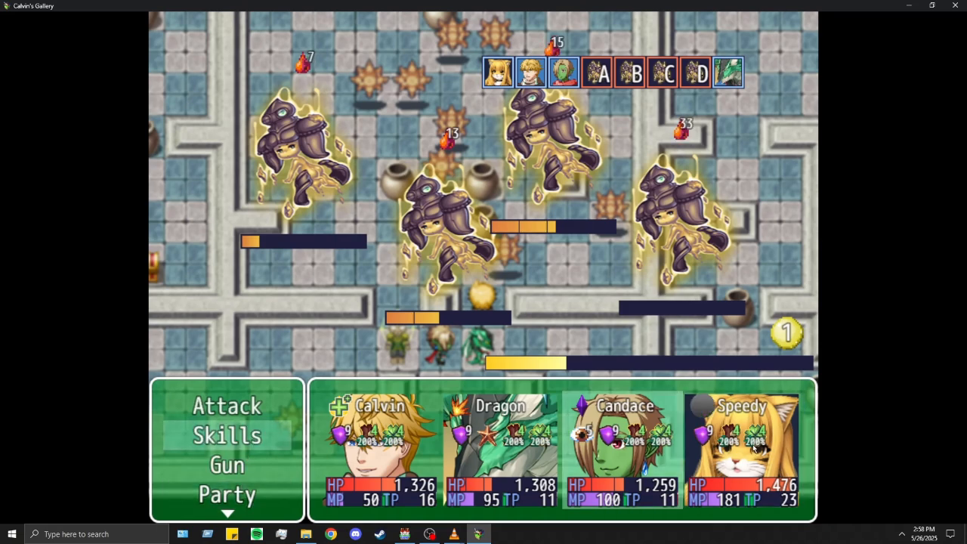
Step: Assign Candace a skill that targets all enemies
click(218, 443)
right_click(244, 467)
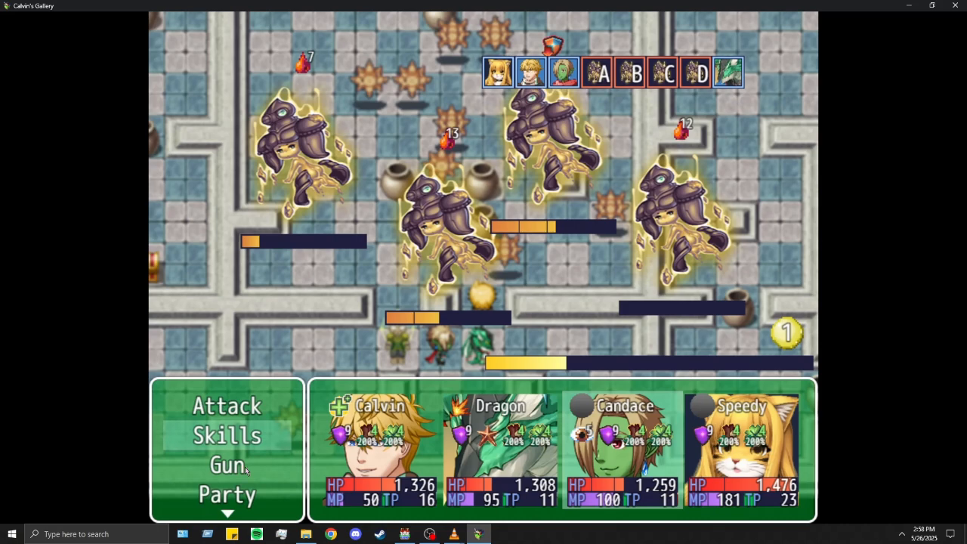
click(242, 442)
click(557, 403)
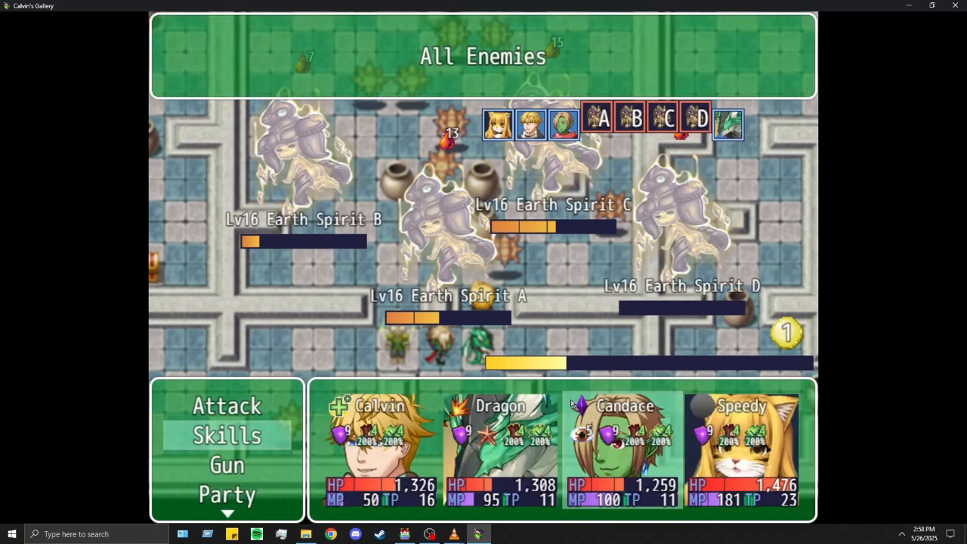
click(451, 283)
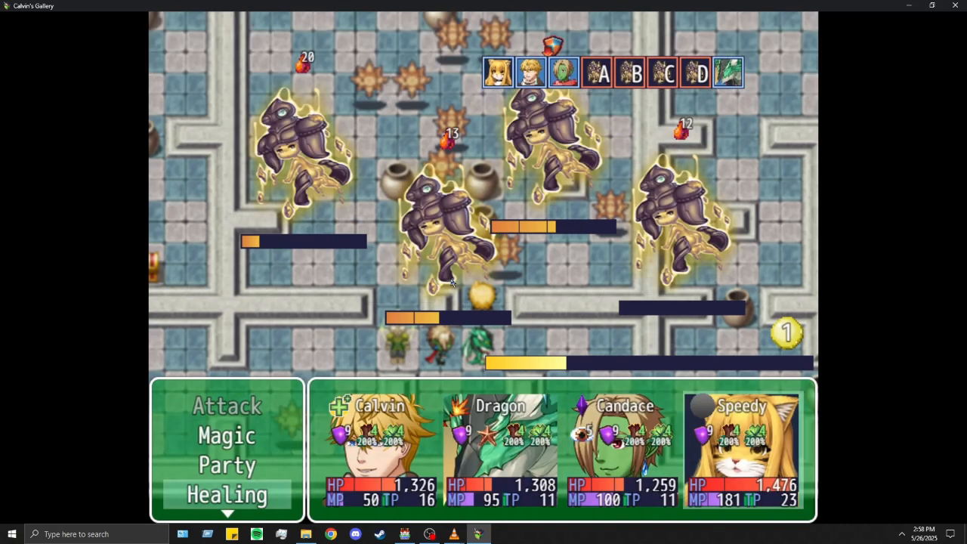
click(225, 494)
click(547, 443)
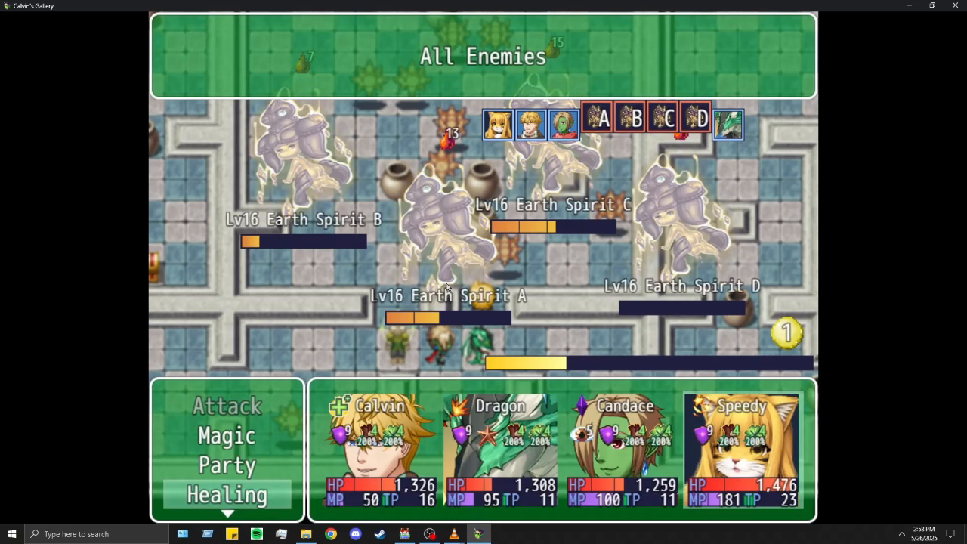
click(446, 287)
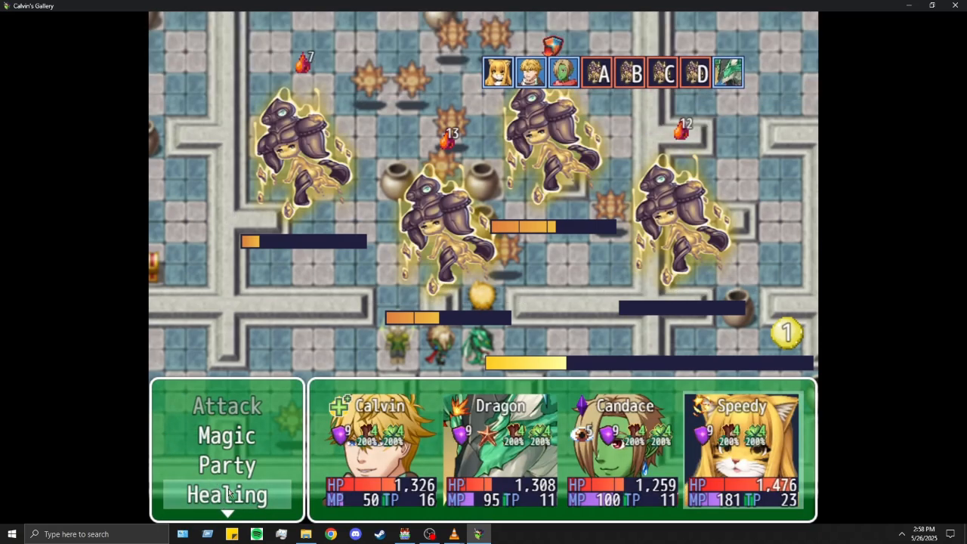
Step: Have Speedy use Meditate, play out the final turn against the Earth Spirits and close the battle results
click(247, 435)
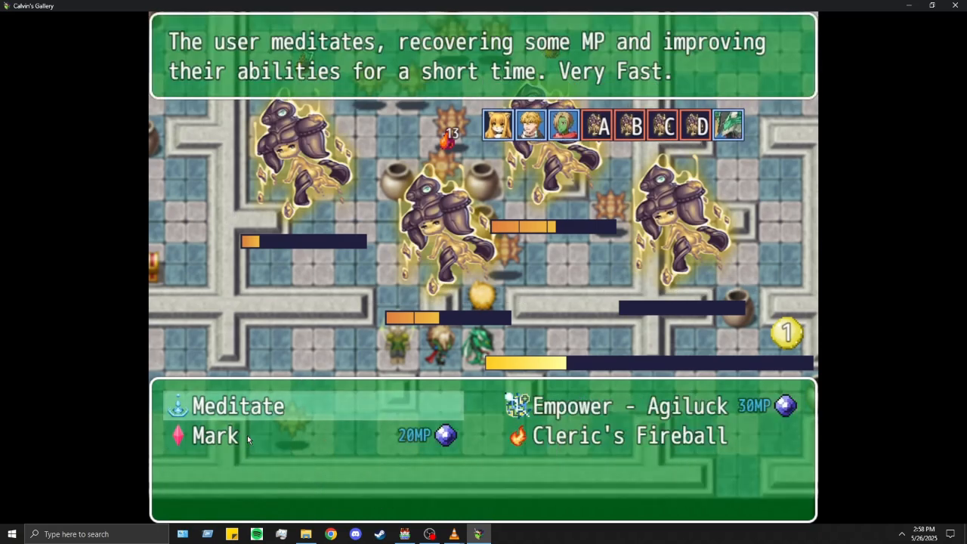
click(264, 409)
click(234, 436)
click(242, 442)
click(411, 251)
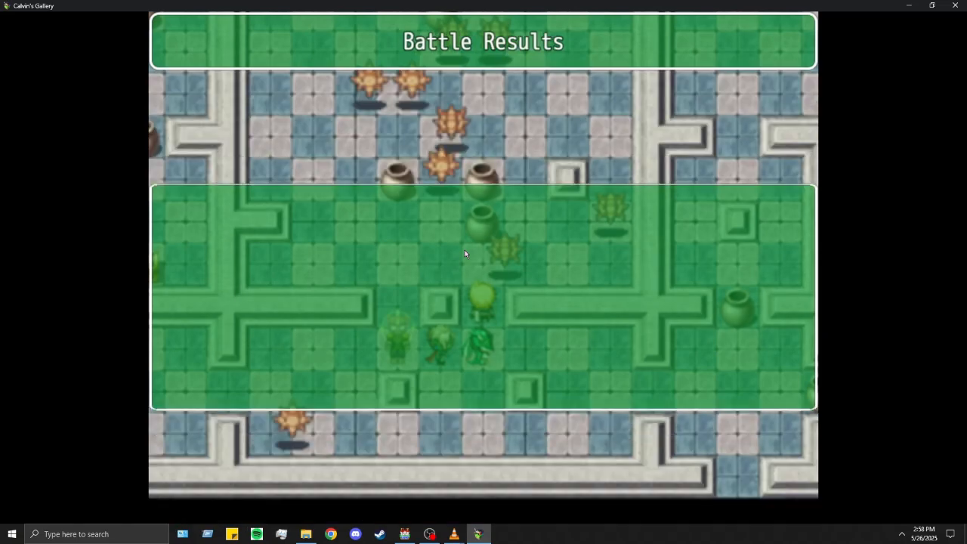
key(Return)
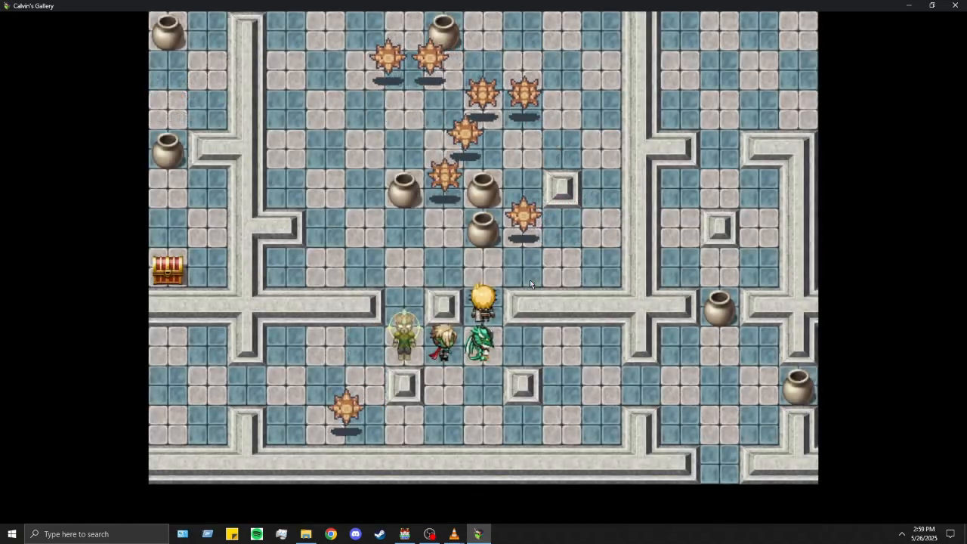
Step: Enter the room above the doorway and push the leftmost of the three nearby pots two tiles up
key(Up)
key(Left)
key(Left)
key(Up)
key(Up)
key(Down)
key(Right)
key(Up)
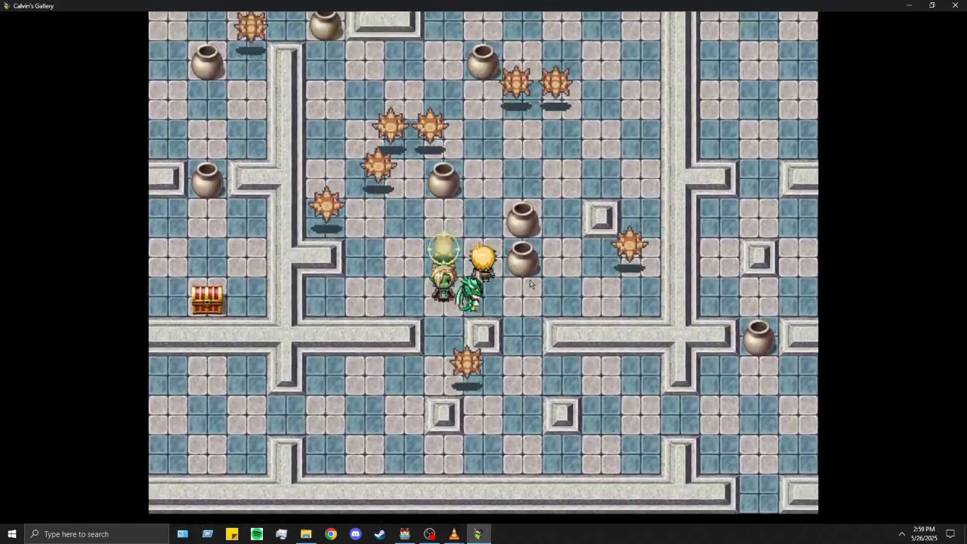
key(Down)
key(Left)
key(Up)
key(Up)
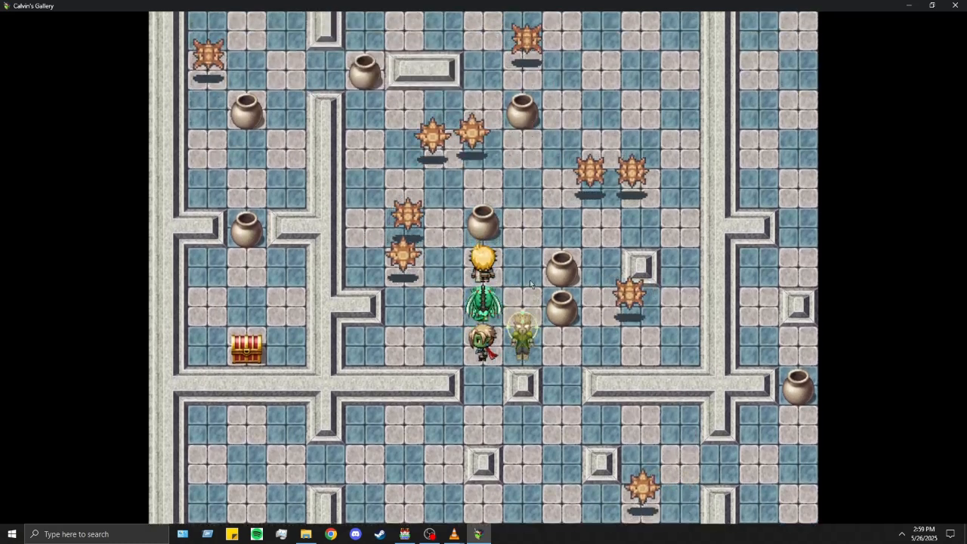
Step: Walk back around to the two stacked pots and push the lower one a tile to the right
key(Down)
key(Down)
key(Right)
key(Right)
key(Left)
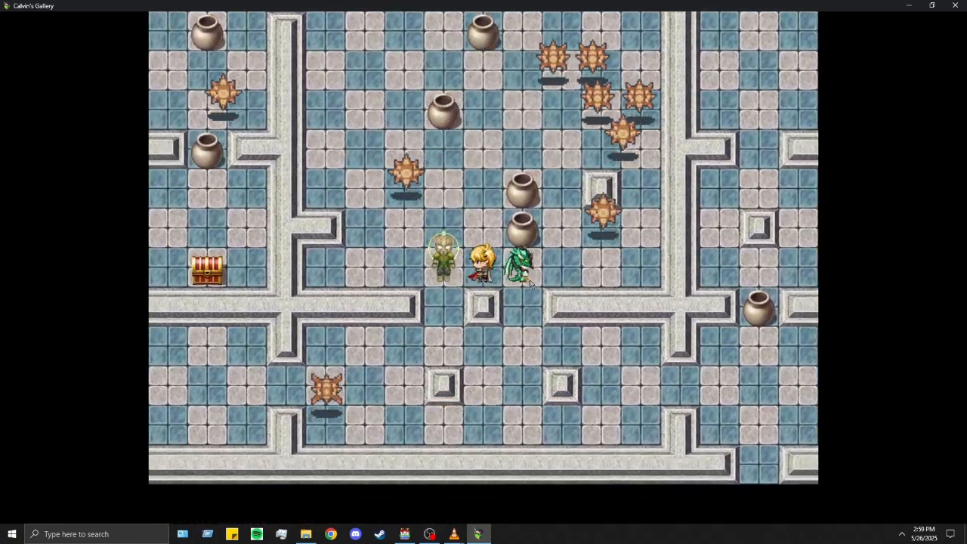
key(Up)
key(Up)
key(Down)
key(Down)
key(Up)
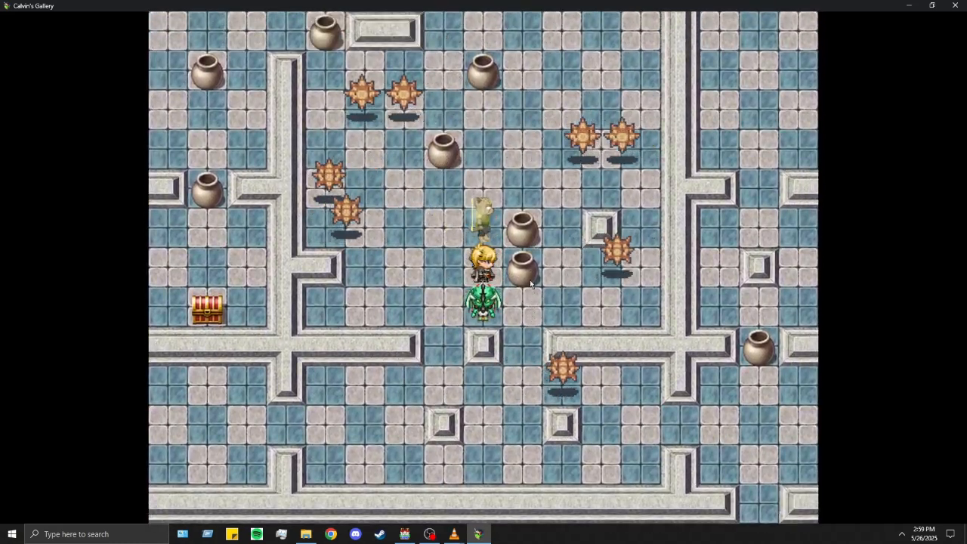
key(Down)
key(Up)
key(Right)
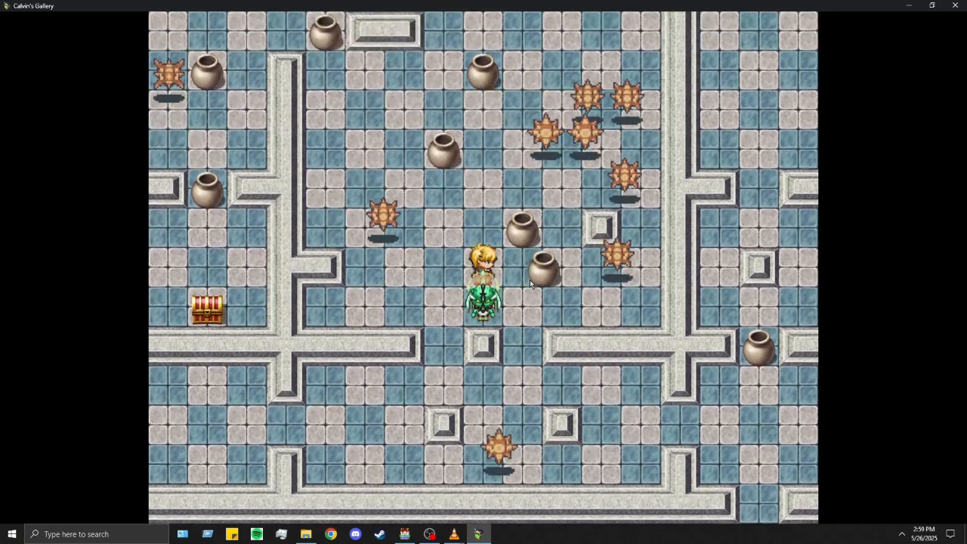
Step: Push the remaining stacked pot one tile up and step back down to the doorway
key(Down)
key(Right)
key(Up)
key(Up)
key(Down)
key(Down)
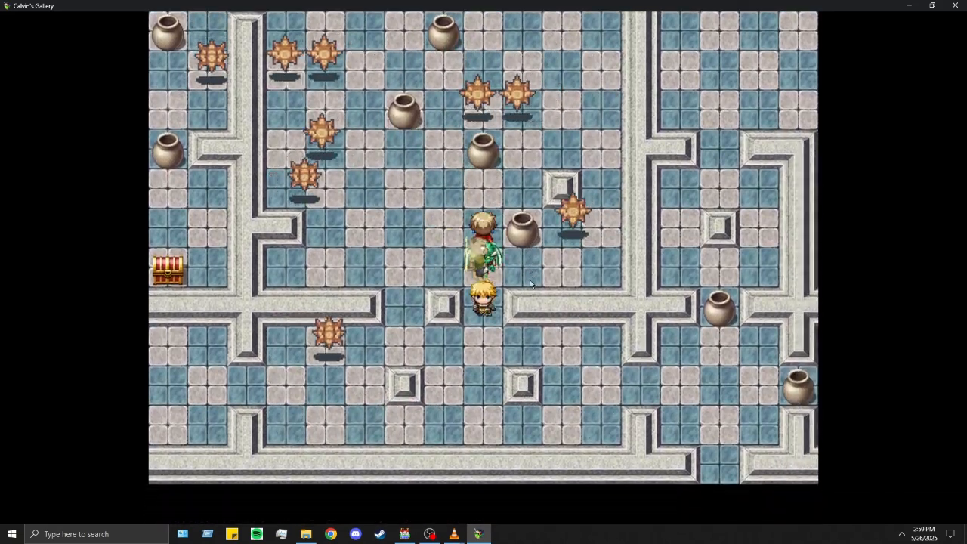
Step: Lead the party up between the displaced pots toward the stone block until an enemy encounter starts
key(Up)
key(Right)
key(Left)
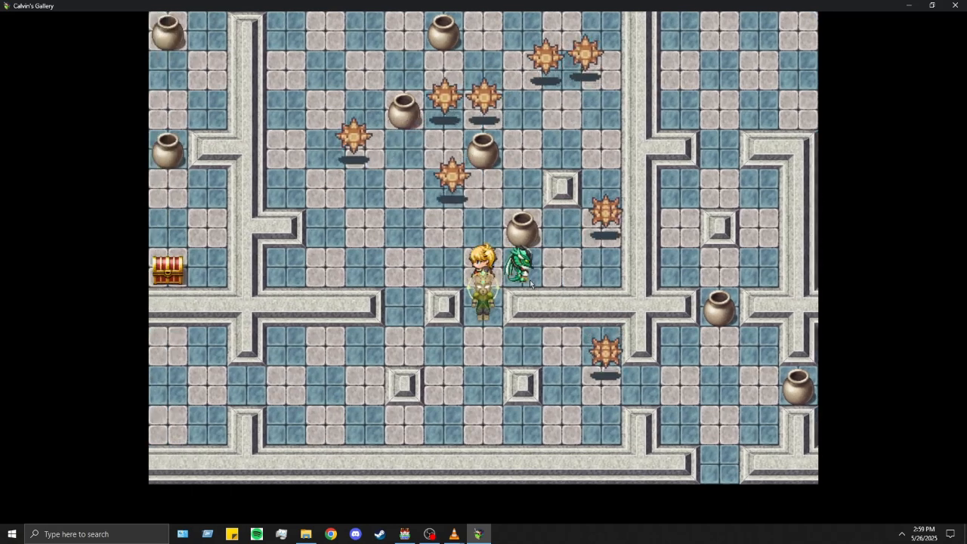
key(Left)
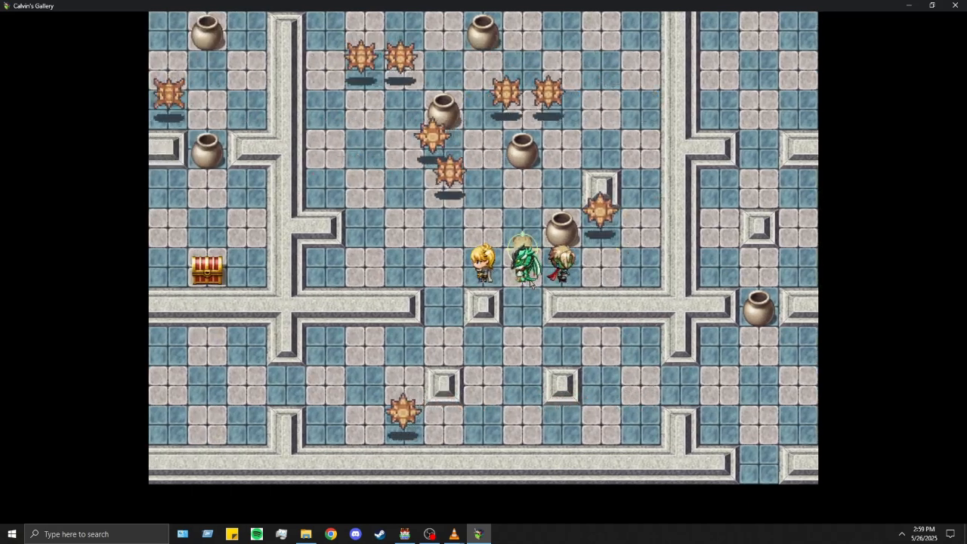
key(Up)
key(Right)
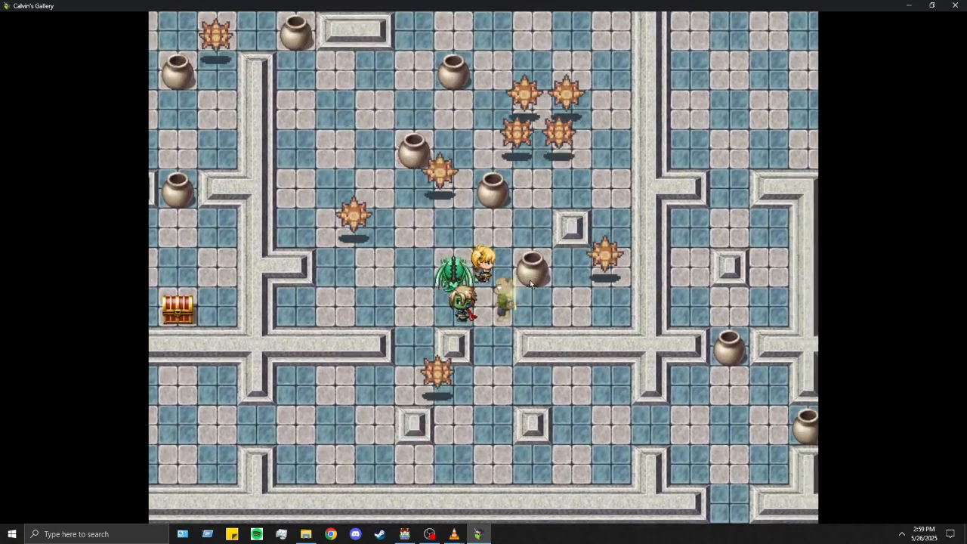
key(Up)
key(Right)
key(Up)
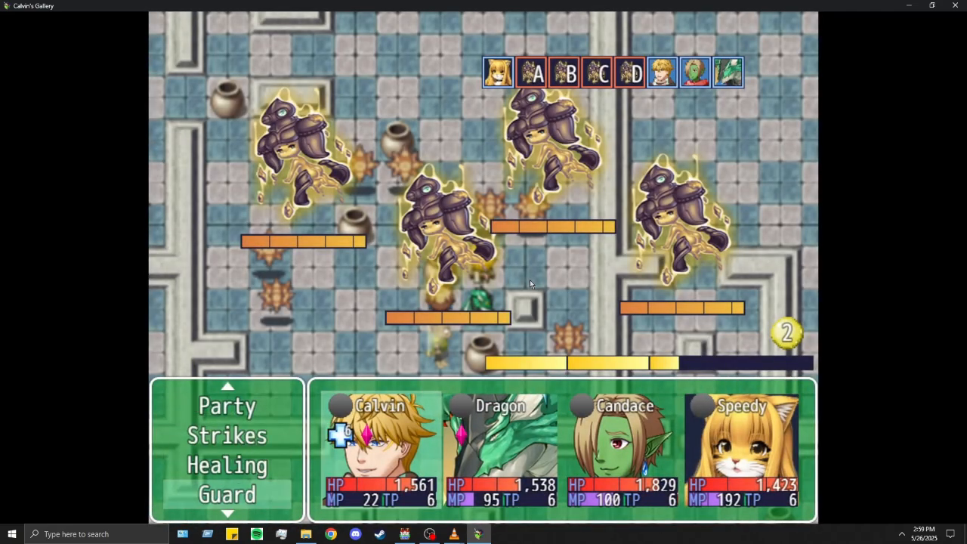
Step: Look through Calvin's battle items and magic
key(Return)
key(Down)
key(Down)
key(Down)
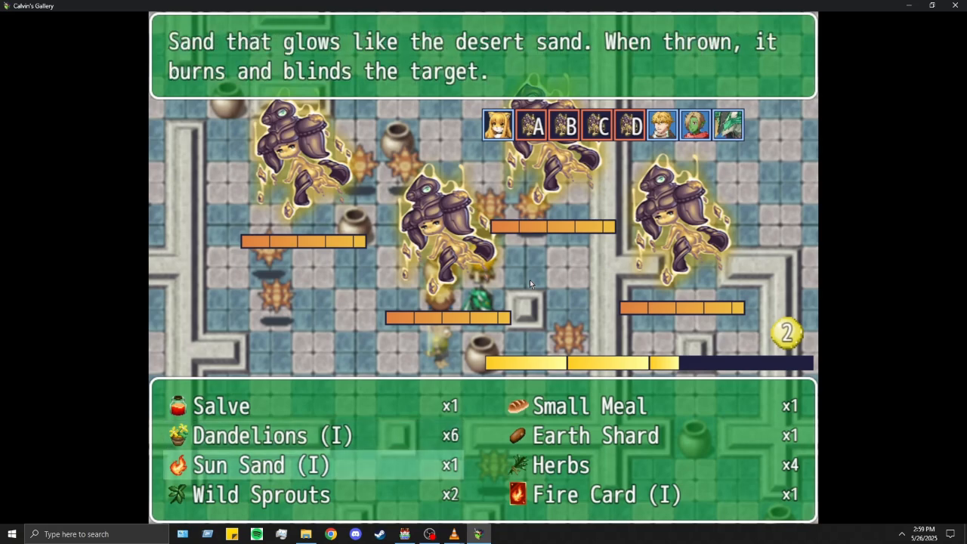
key(Escape)
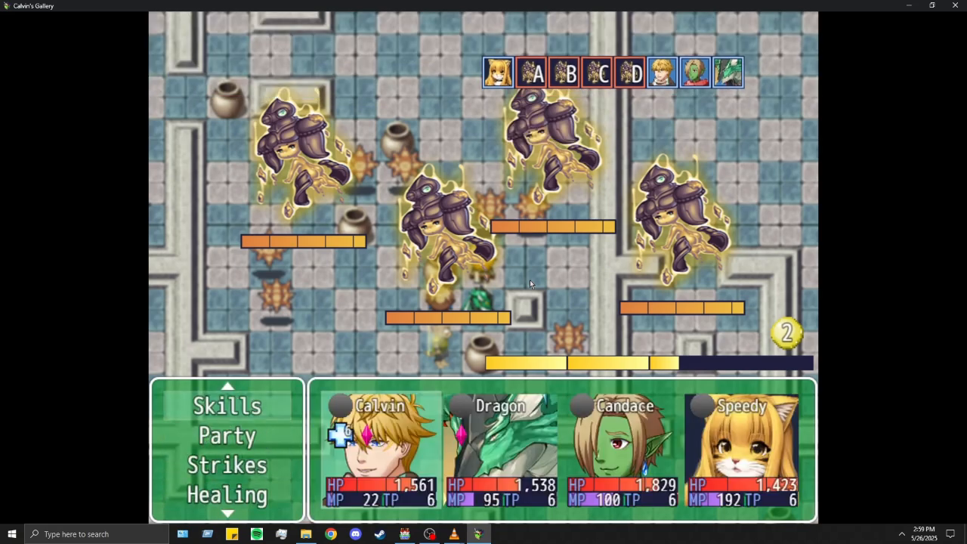
key(Return)
key(Down)
key(Escape)
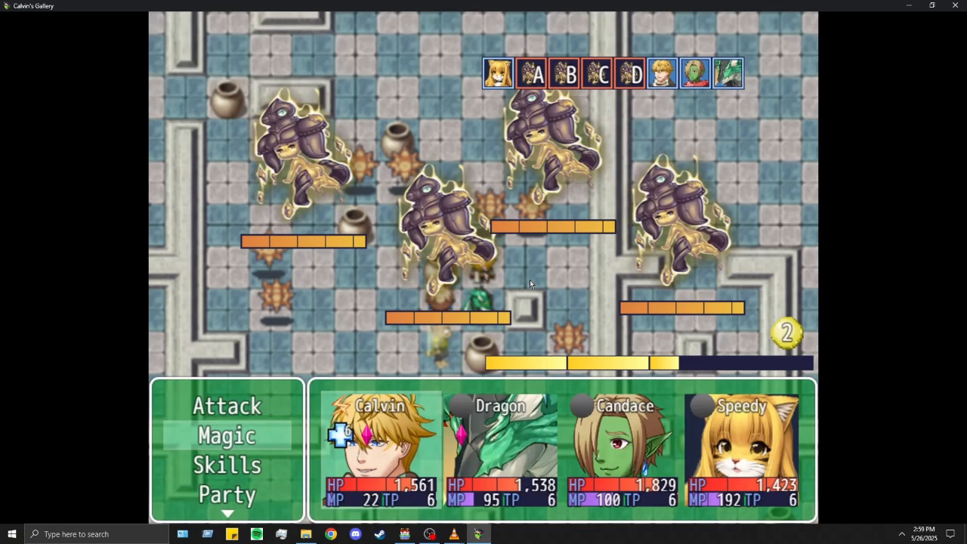
key(Return)
key(Escape)
Step: Have Calvin use Double Attack on two random enemies and Dragon attack Earth Spirit D
key(Down)
key(Return)
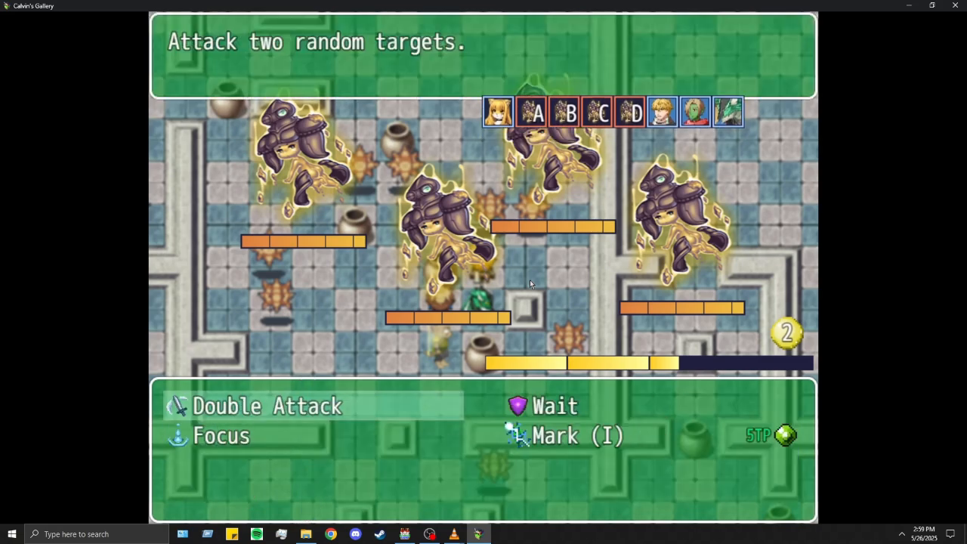
key(Return)
key(Escape)
key(Escape)
key(Return)
key(Return)
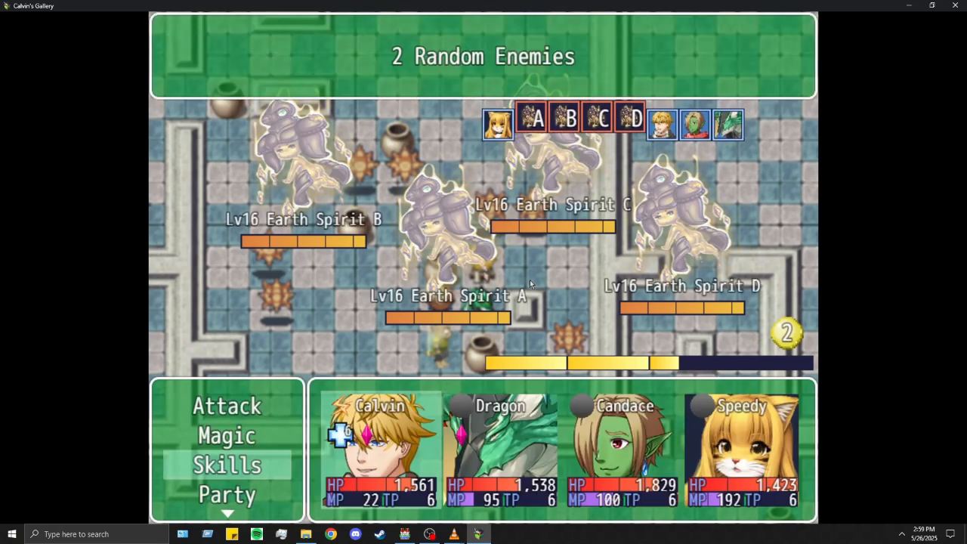
key(Return)
key(Return)
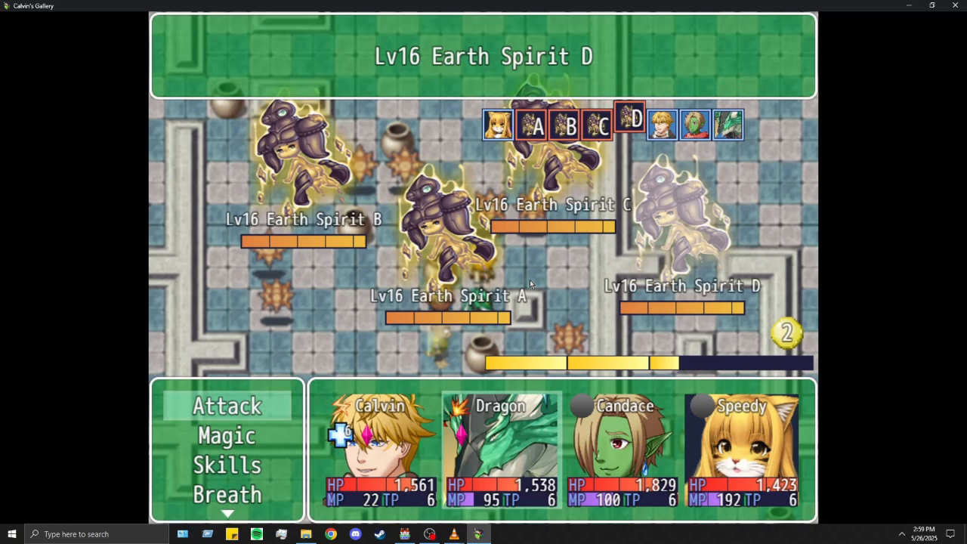
key(Return)
Step: Have Candace fire the Flechette gun skill at the enemies
key(Return)
key(Escape)
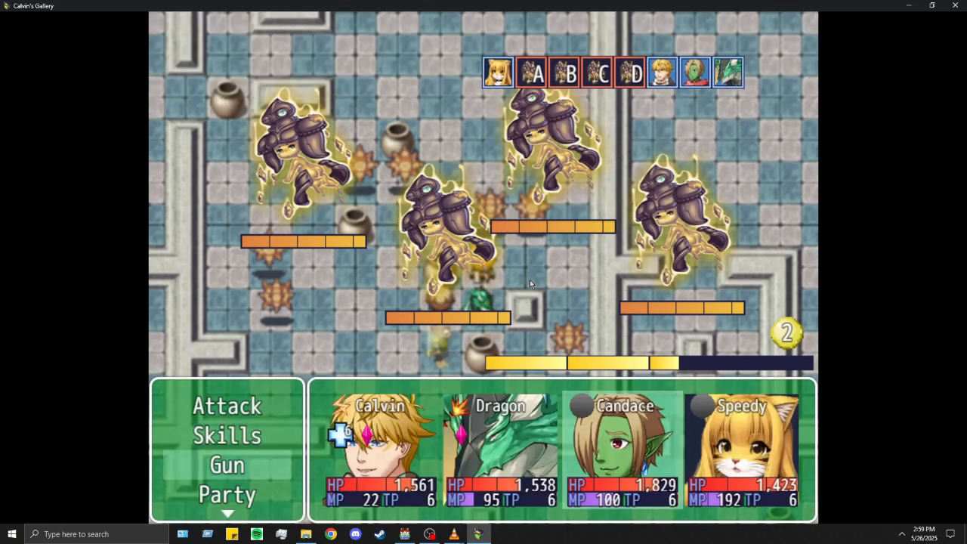
key(Down)
key(Return)
key(Down)
key(Down)
key(Down)
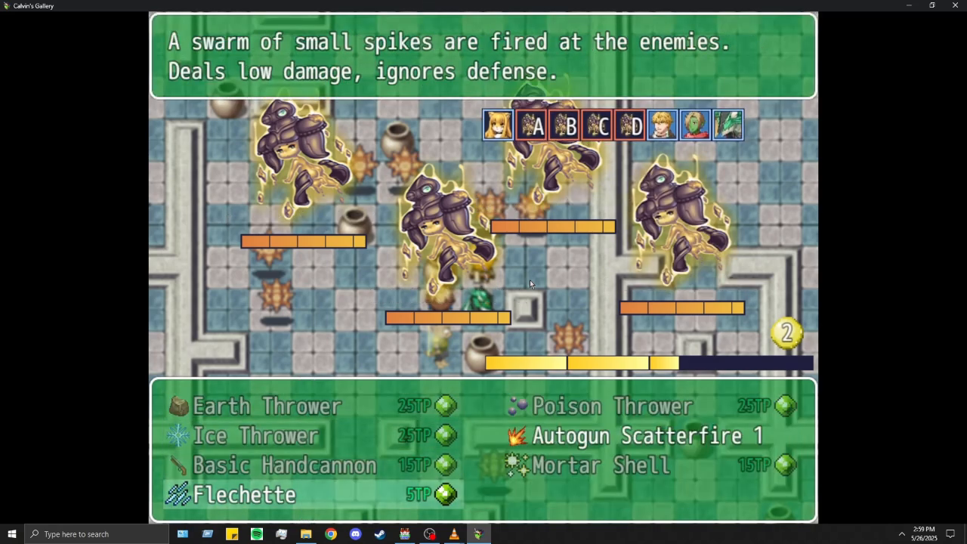
key(Return)
key(Return)
Step: Confirm Flechette as Candace's action for this round
key(Return)
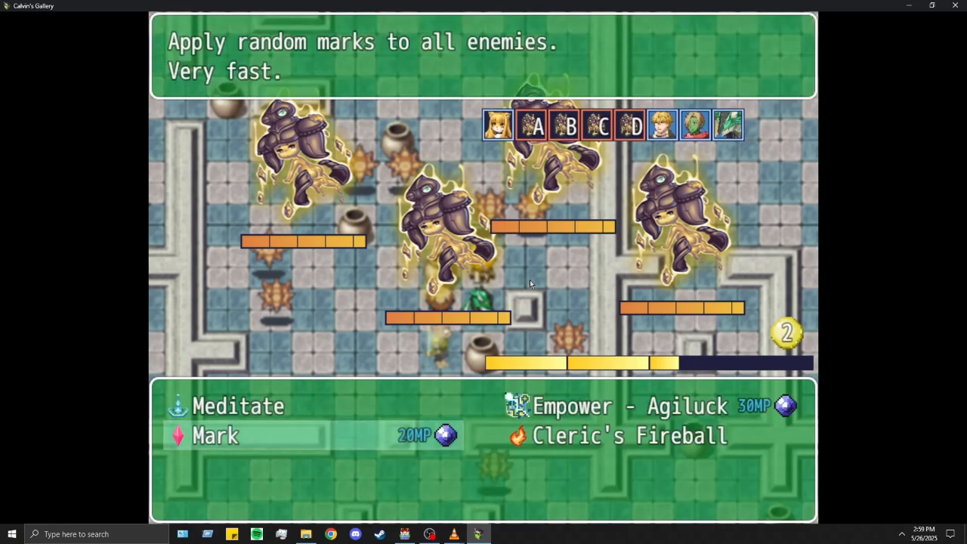
Step: Look through Speedy's magic, grenade and healing skills
key(Escape)
key(Down)
key(Up)
key(Return)
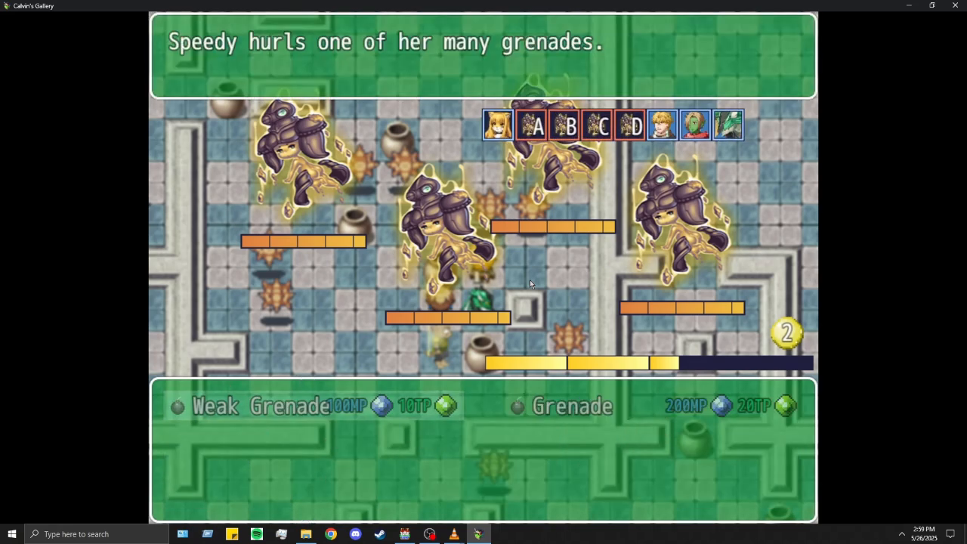
key(Escape)
key(Down)
key(Return)
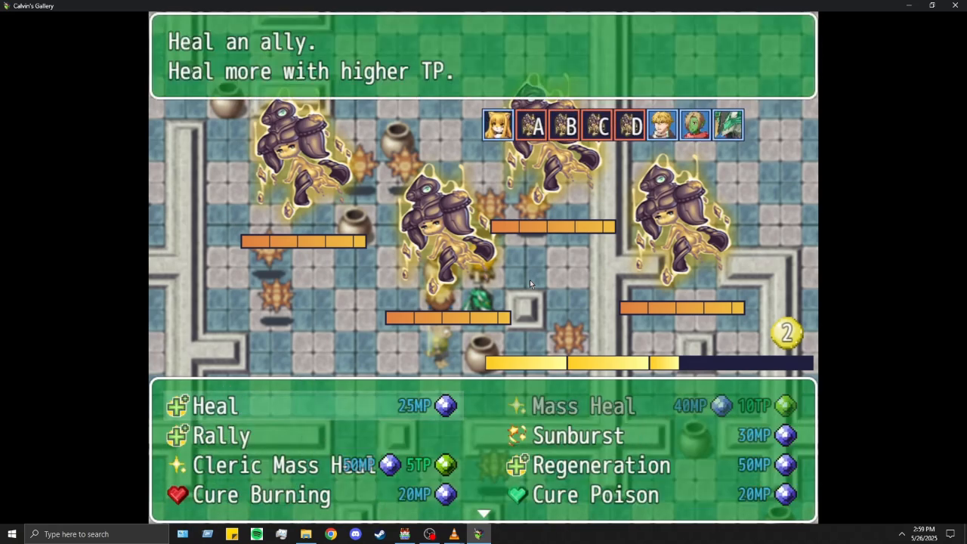
key(Right)
key(Return)
key(Escape)
key(Escape)
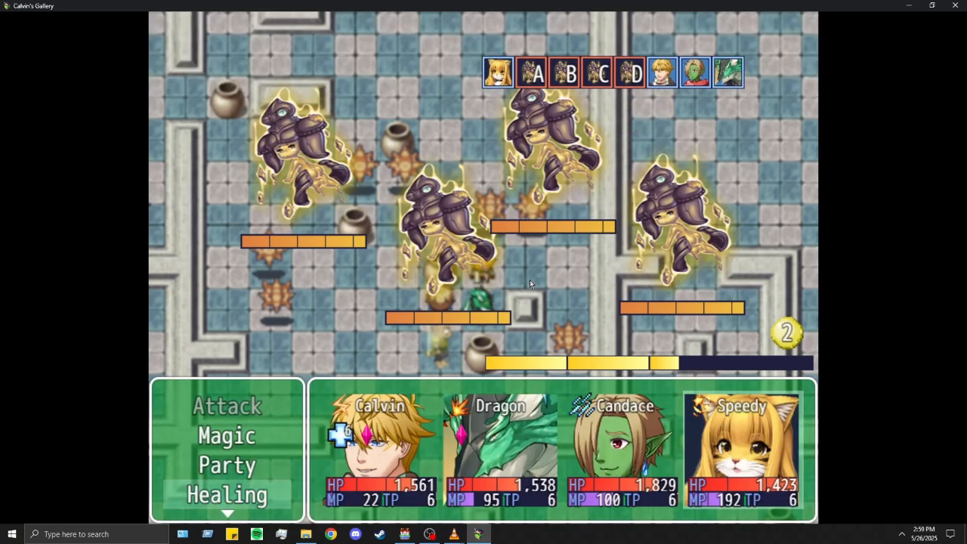
key(Return)
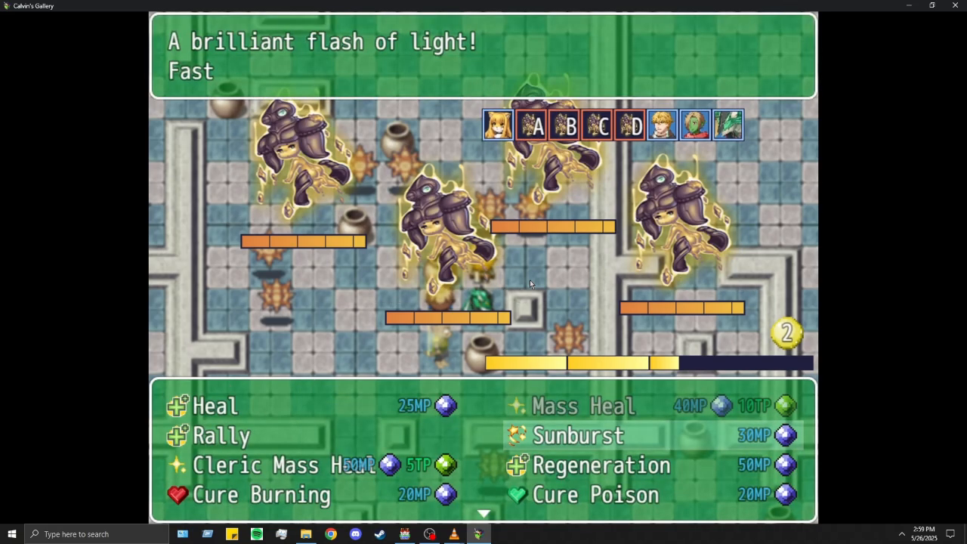
key(Escape)
Step: Have Speedy cast Mark on all enemies and play out the round
key(Up)
key(Up)
key(Return)
key(Escape)
key(Up)
key(Return)
key(Return)
key(Return)
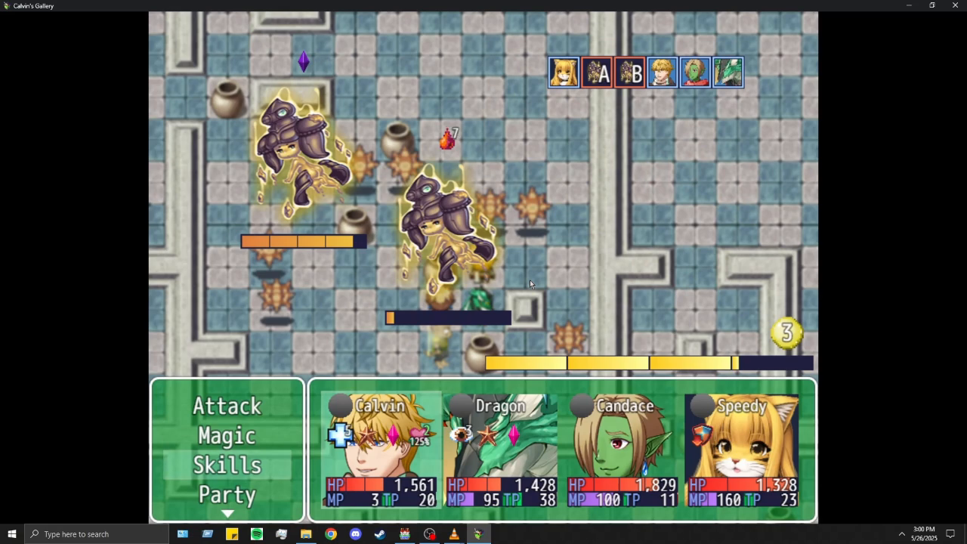
Step: Have Calvin use his Double Attack skill on two random enemies
key(Return)
key(Return)
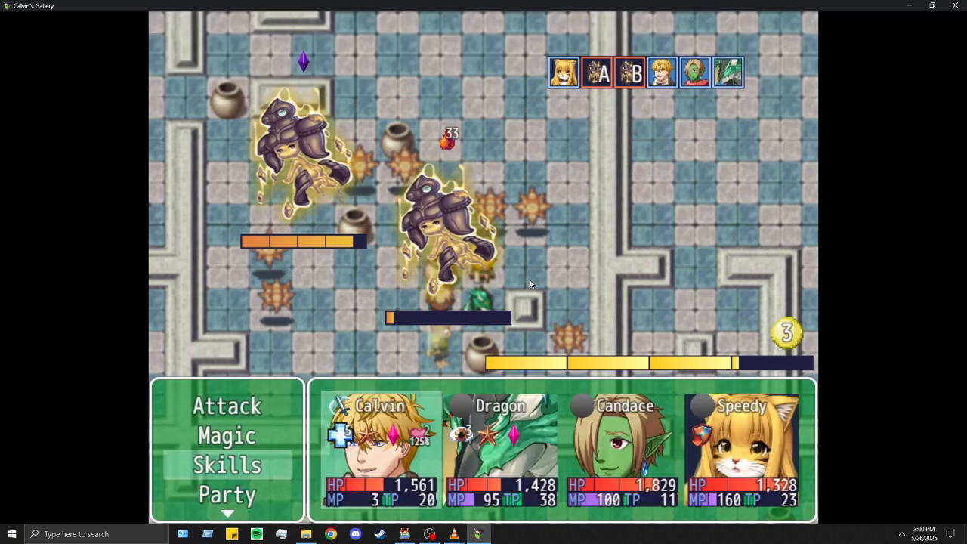
key(Return)
key(Return)
key(Return)
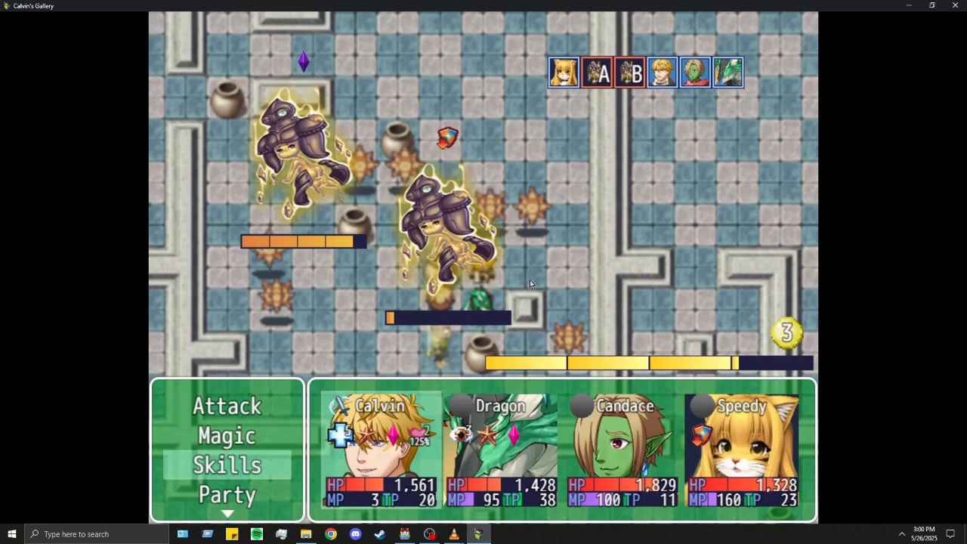
key(Return)
key(Return)
key(Escape)
key(Return)
key(Return)
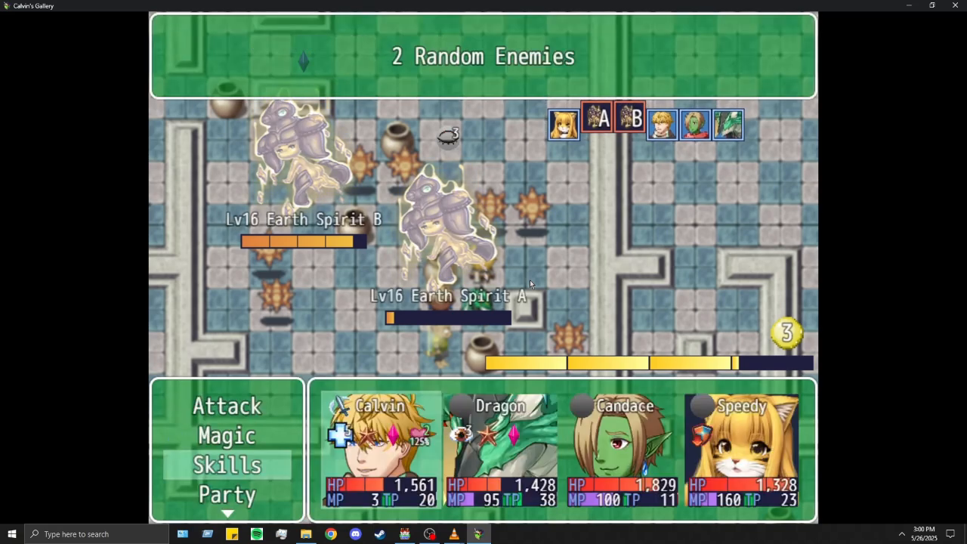
key(Return)
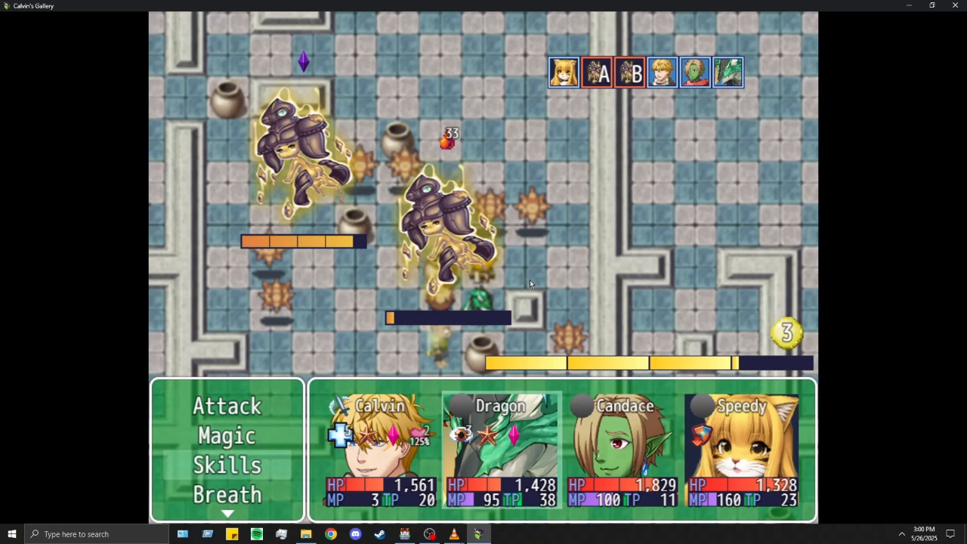
Step: Compare Dragon's breath skills and have him use Thunder Breath on the enemies
key(Return)
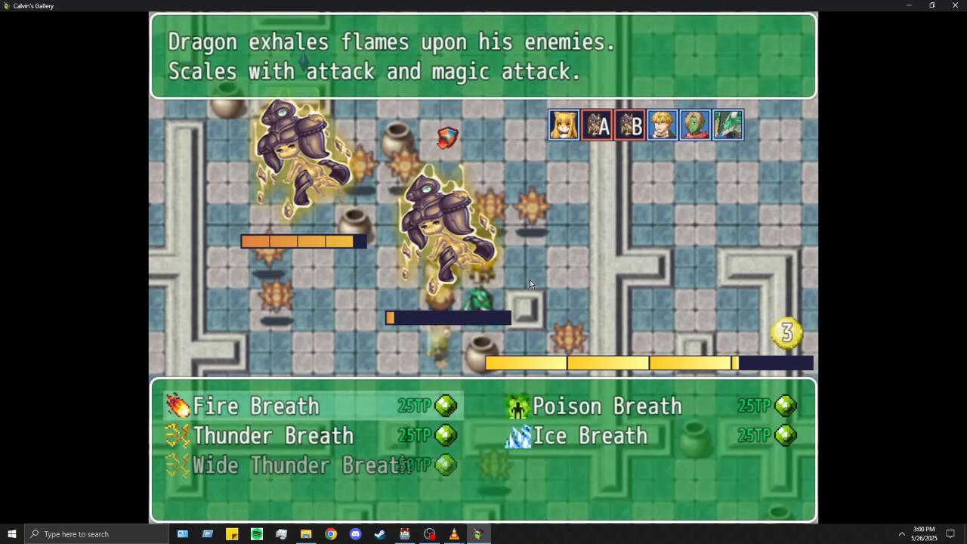
key(Down)
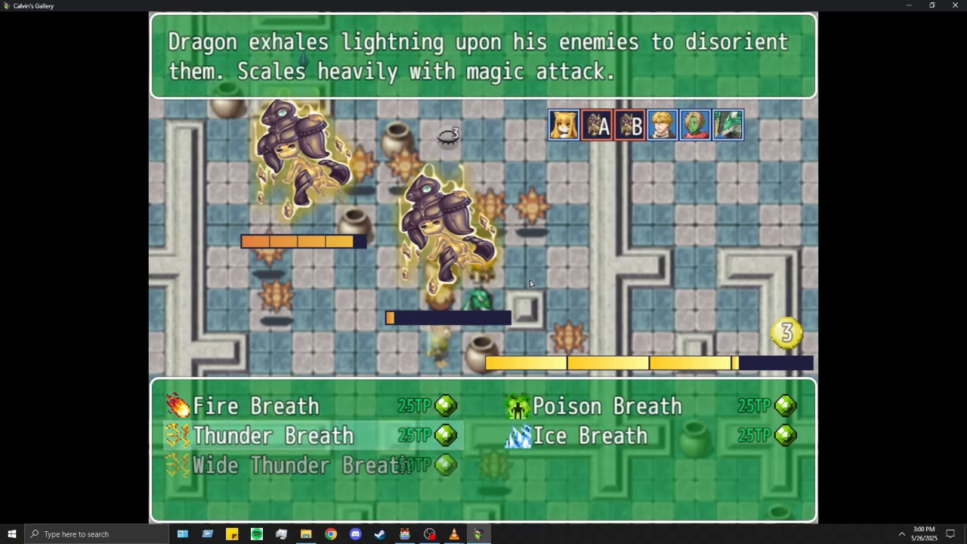
key(Right)
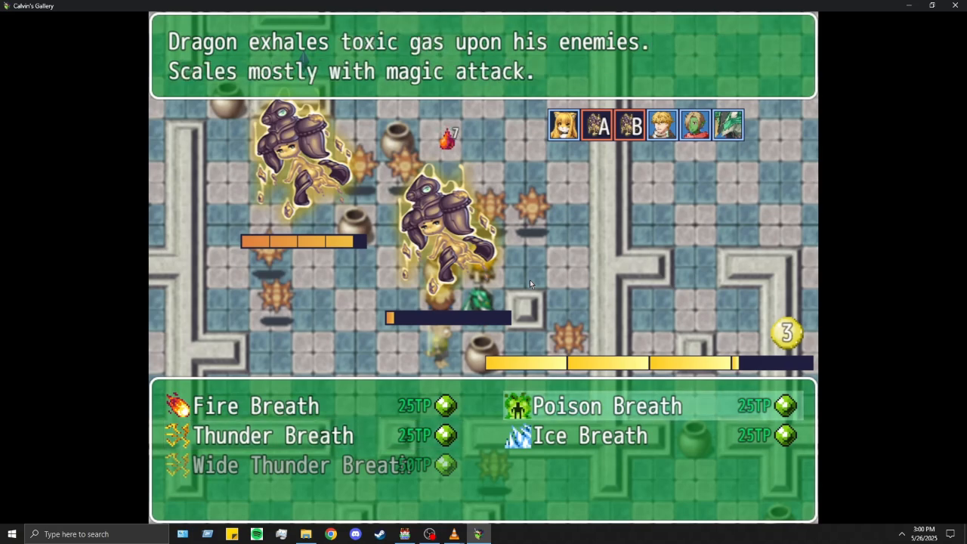
key(Left)
key(Down)
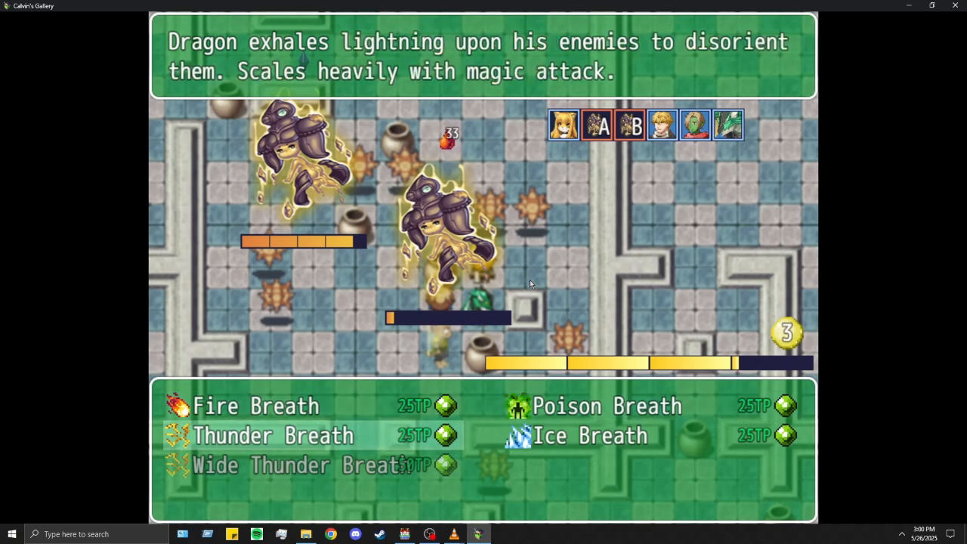
key(Return)
key(Return)
Step: Have Candace fire the Autogun Scatterfire 1 gun skill at the enemies
key(Return)
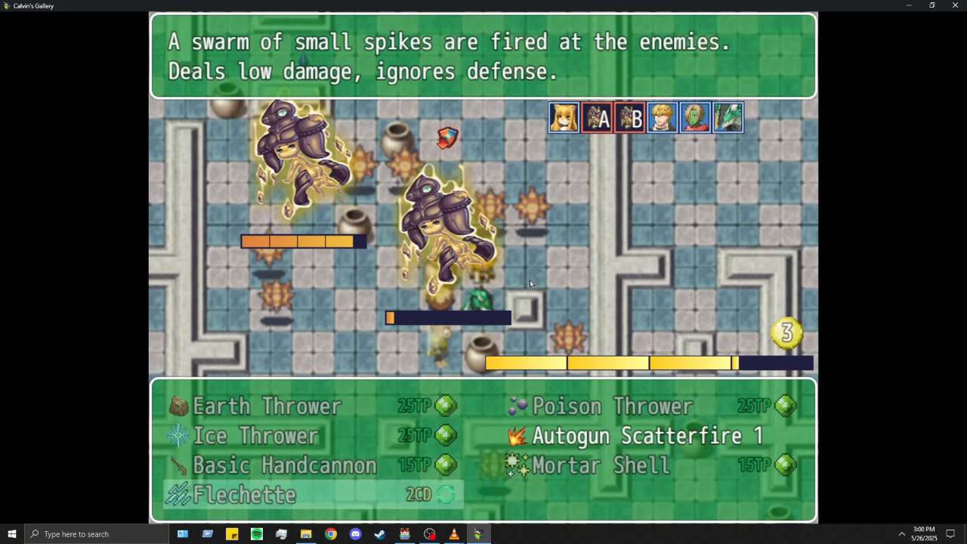
key(Right)
key(Up)
key(Return)
key(Return)
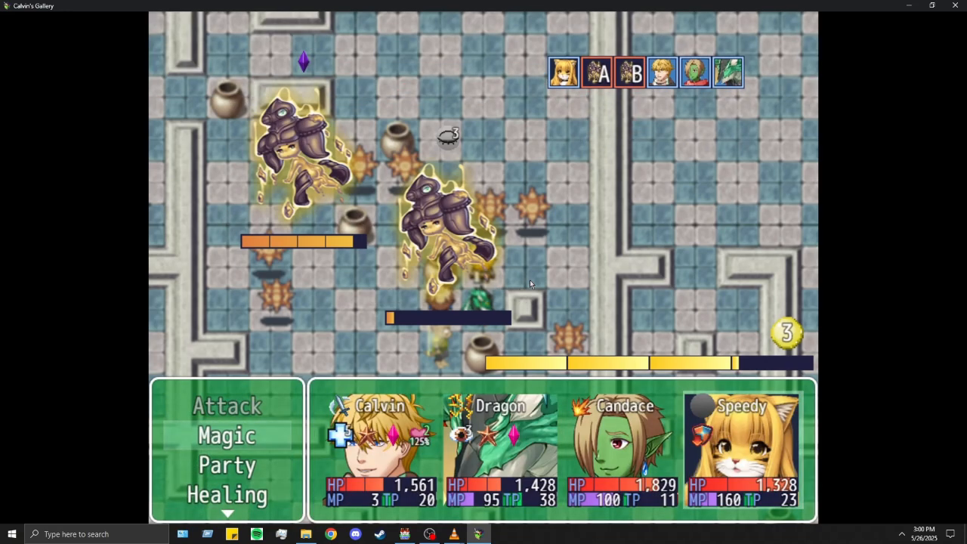
Step: Have Speedy use Meditate on herself
key(Return)
key(Up)
key(Return)
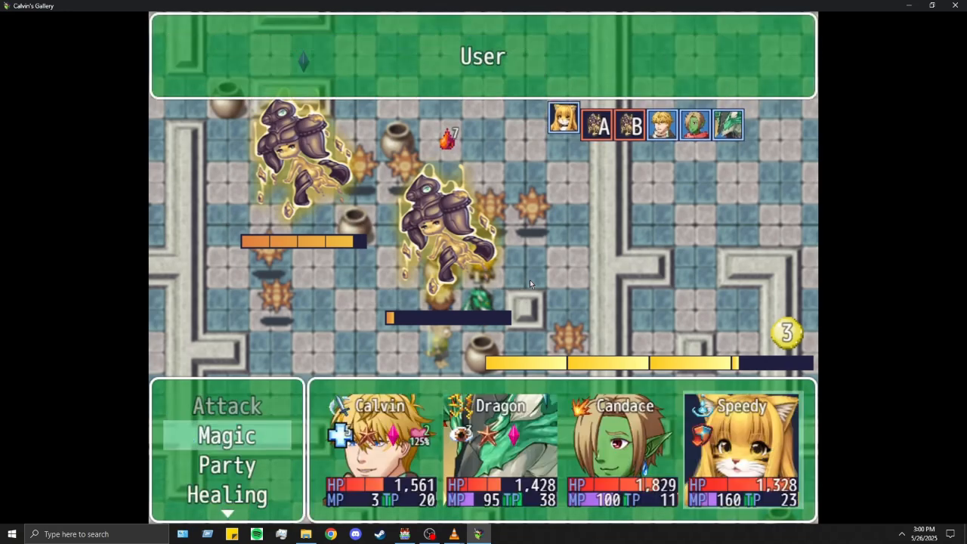
key(Return)
Step: Play out the round against the remaining Earth Spirits and dismiss the battle results
key(Return)
key(Return)
key(Return)
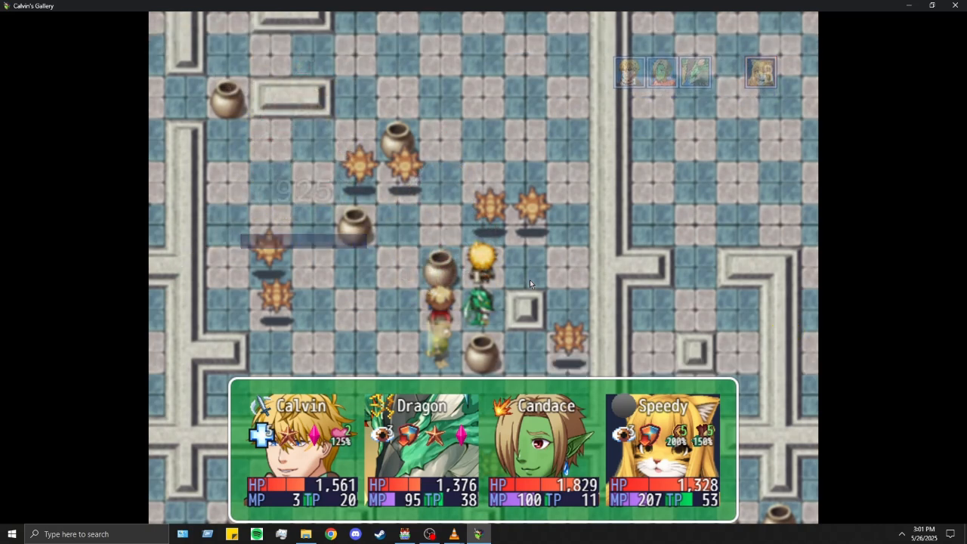
key(Return)
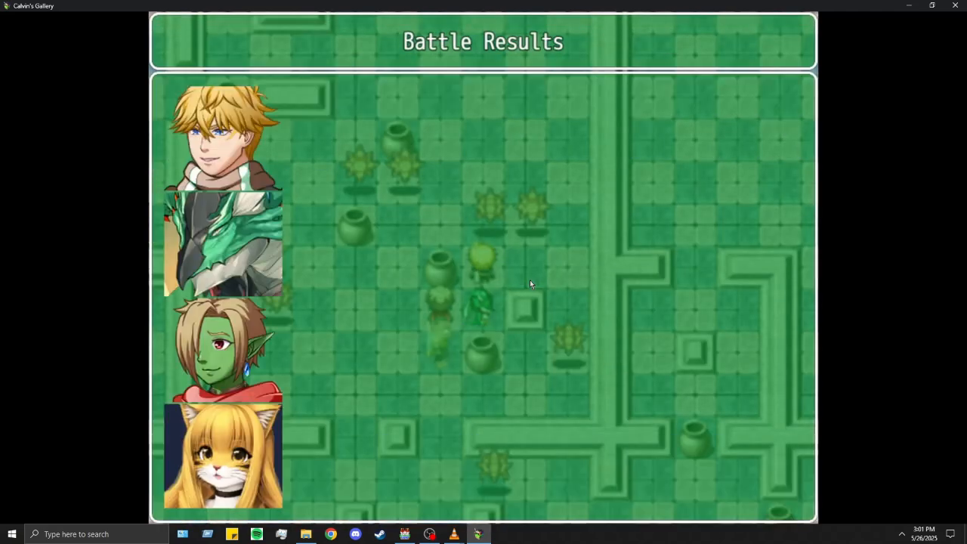
key(Return)
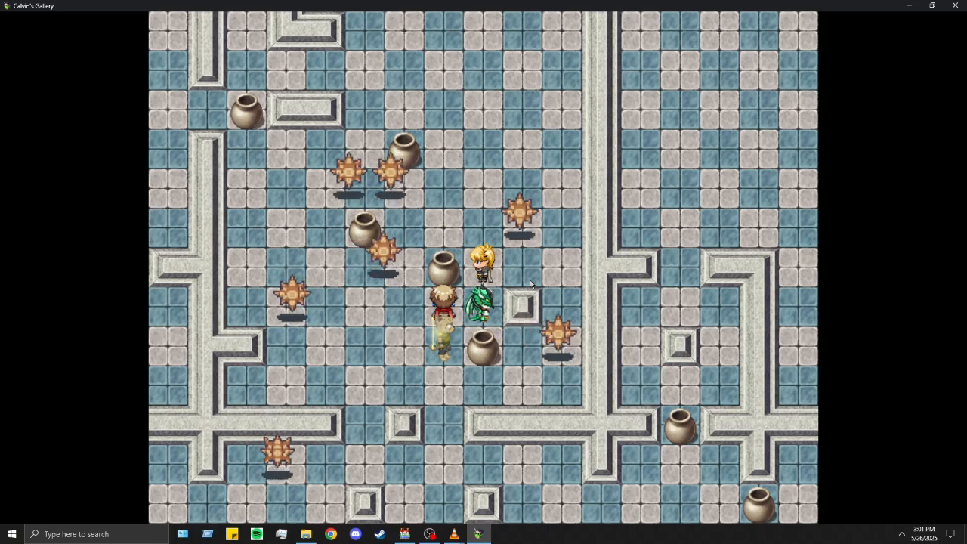
Step: Push the pot beside Calvin two tiles to the left and follow it
key(Right)
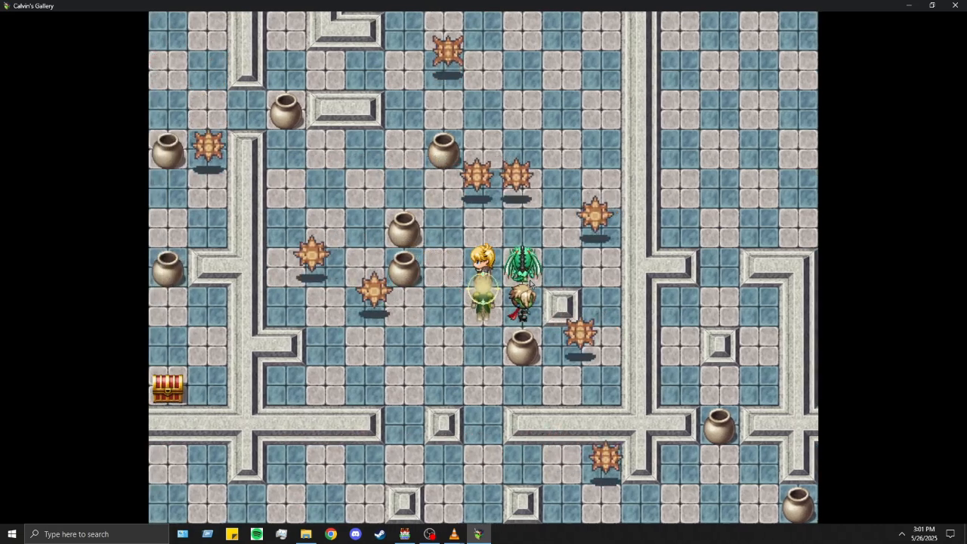
key(Left)
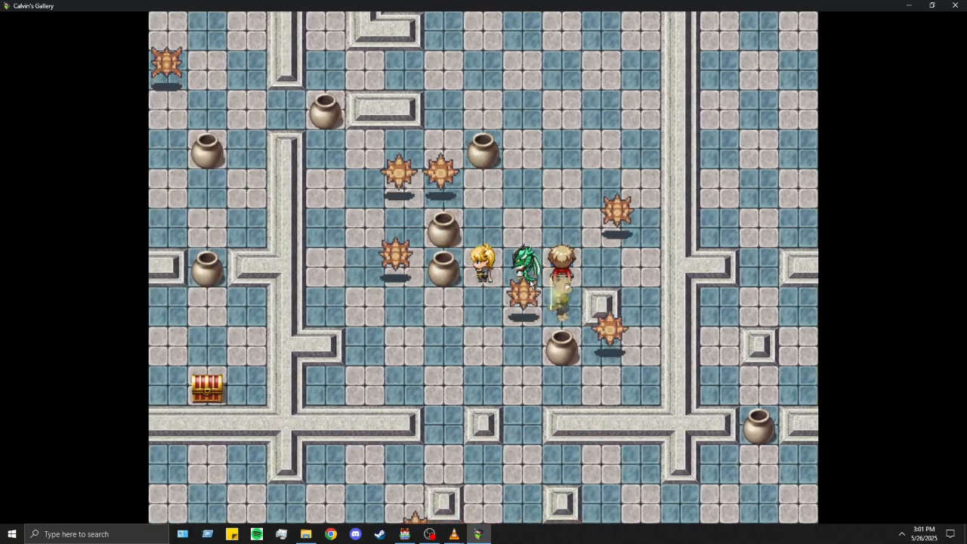
key(Up)
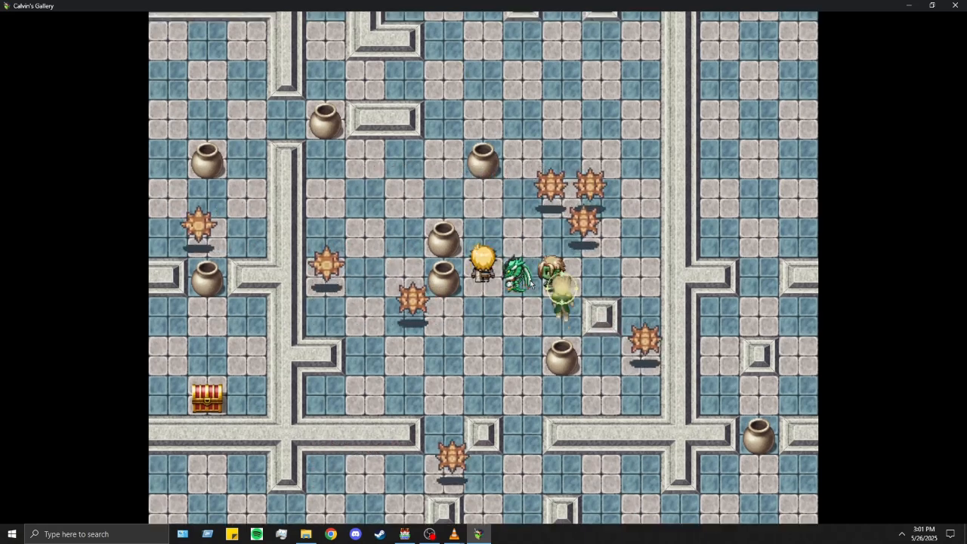
Step: Lead the party up around the long stone block, pushing the pot beside it down, and into the narrow corridor
key(Left)
key(Up)
key(Up)
key(Up)
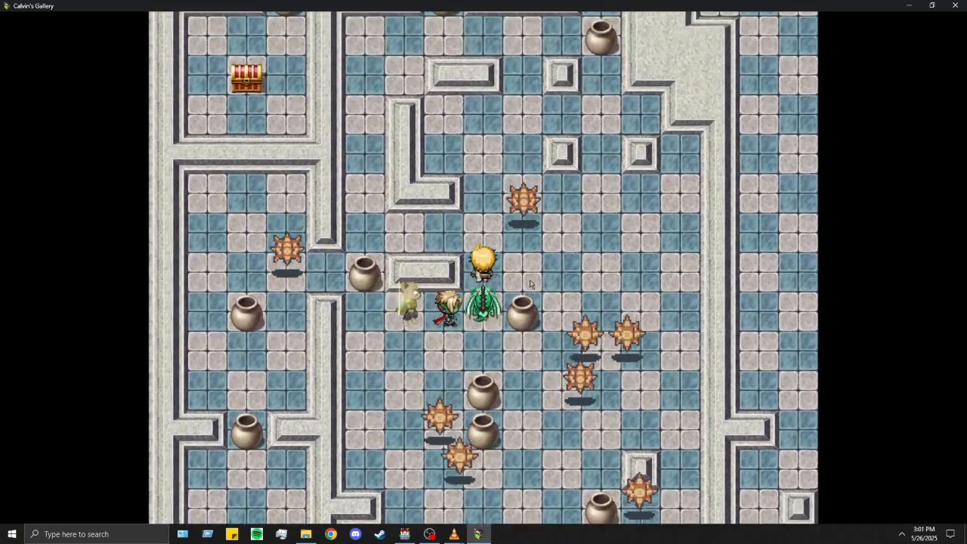
key(Up)
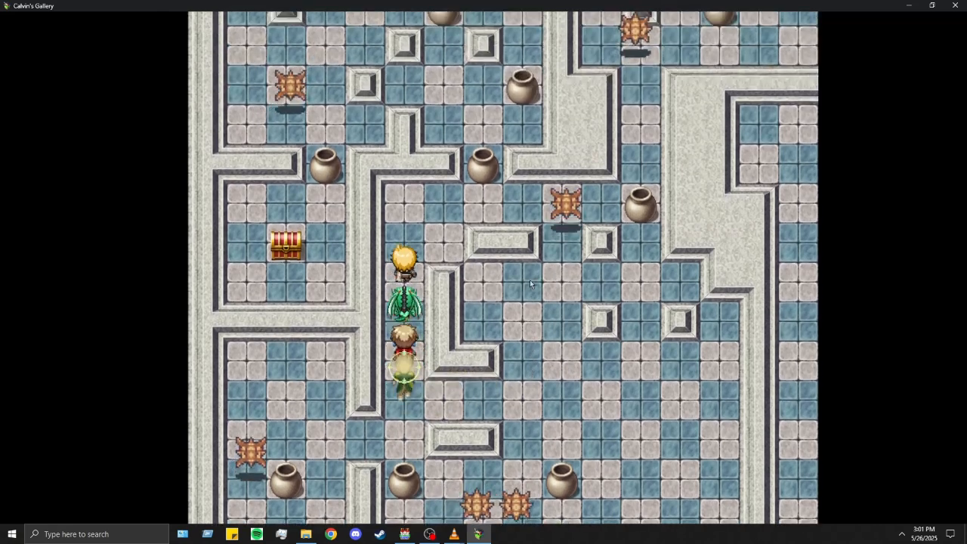
Step: Lead the party back down the corridor and into the side room, up to the pot in its lower doorway
key(Down)
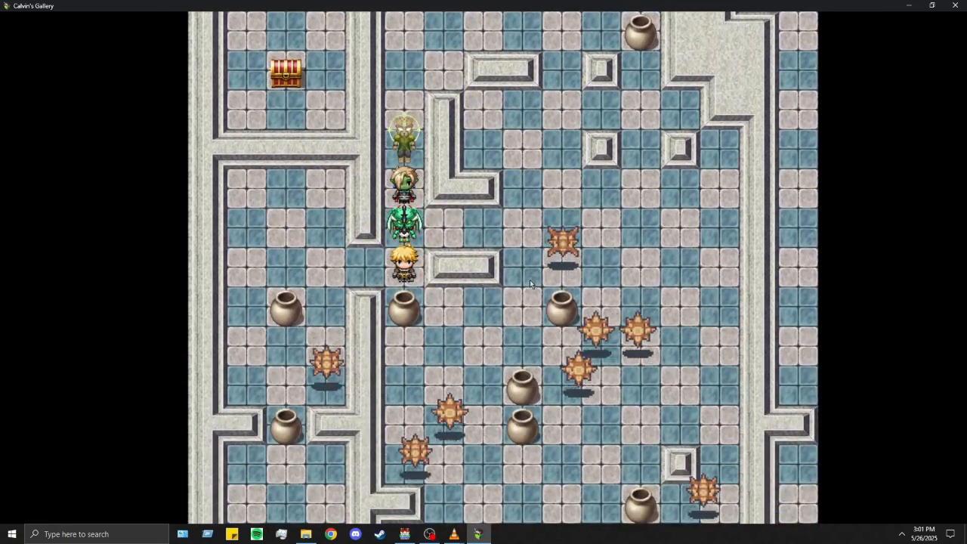
key(Down)
key(Left)
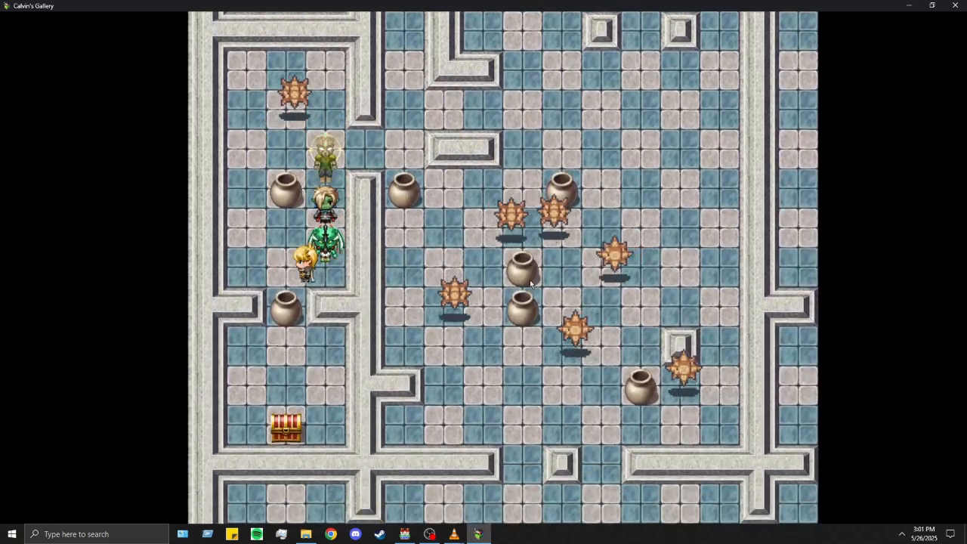
Step: Push the side room's loose pot up toward the room's upper wall
key(Up)
key(Left)
key(Up)
key(Right)
key(Down)
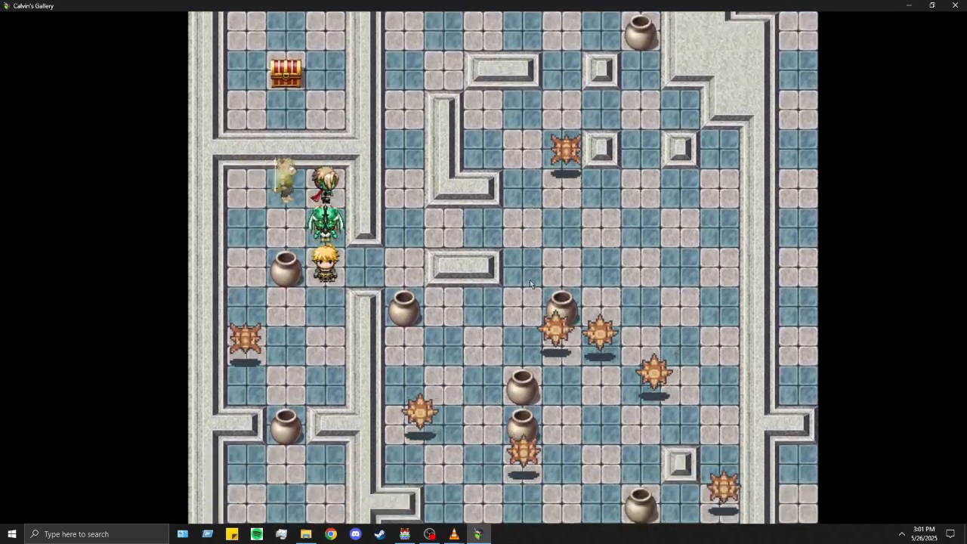
key(Left)
key(Down)
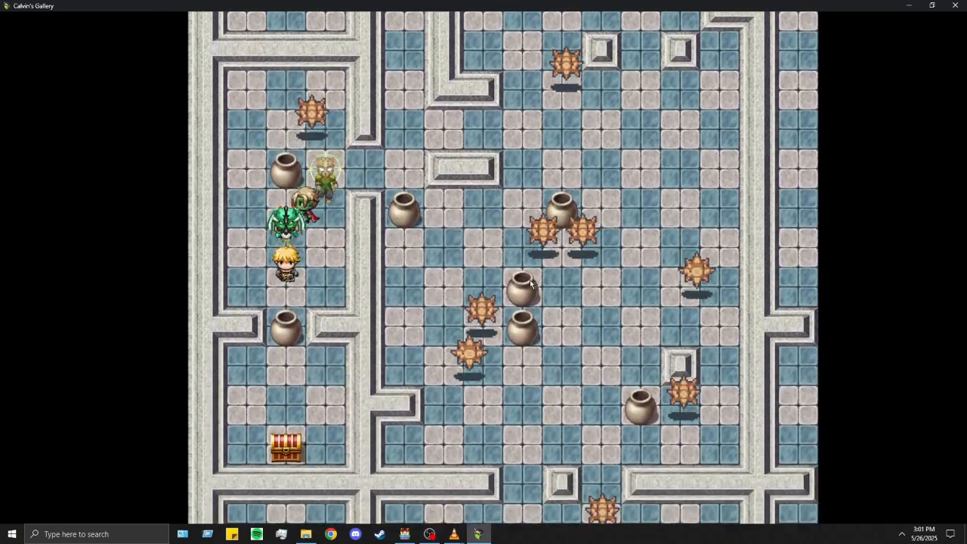
key(Up)
key(Up)
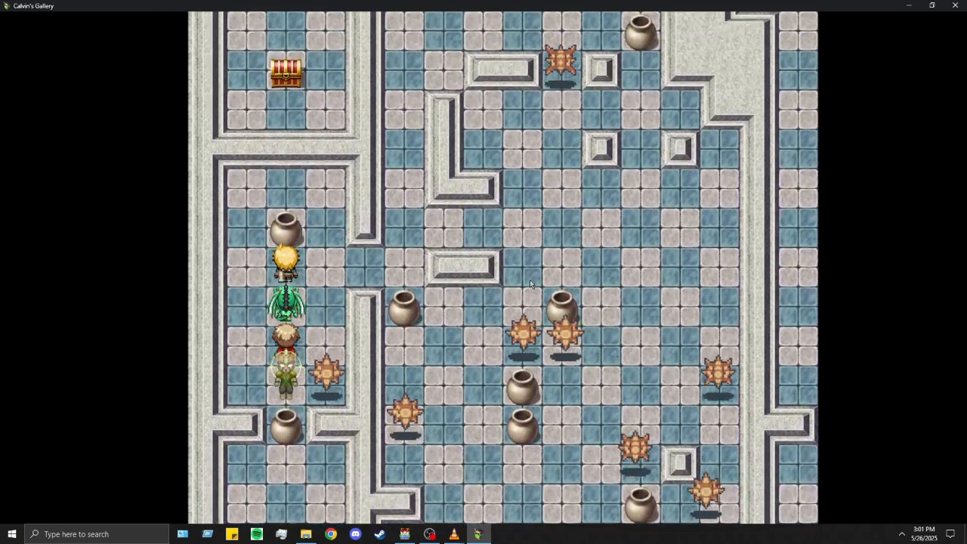
Step: Push the doorway pot down into the small lower room and open the treasure chest there
key(Down)
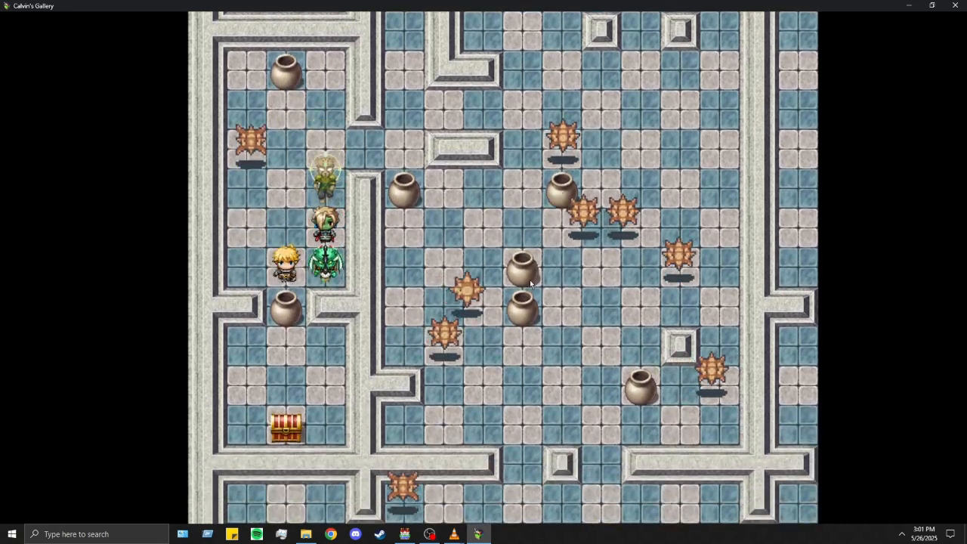
key(Down)
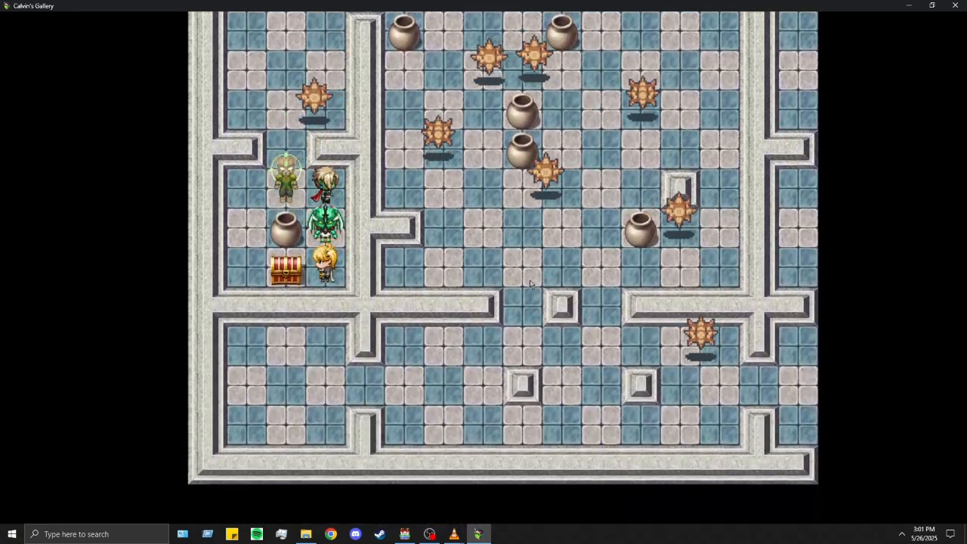
key(Up)
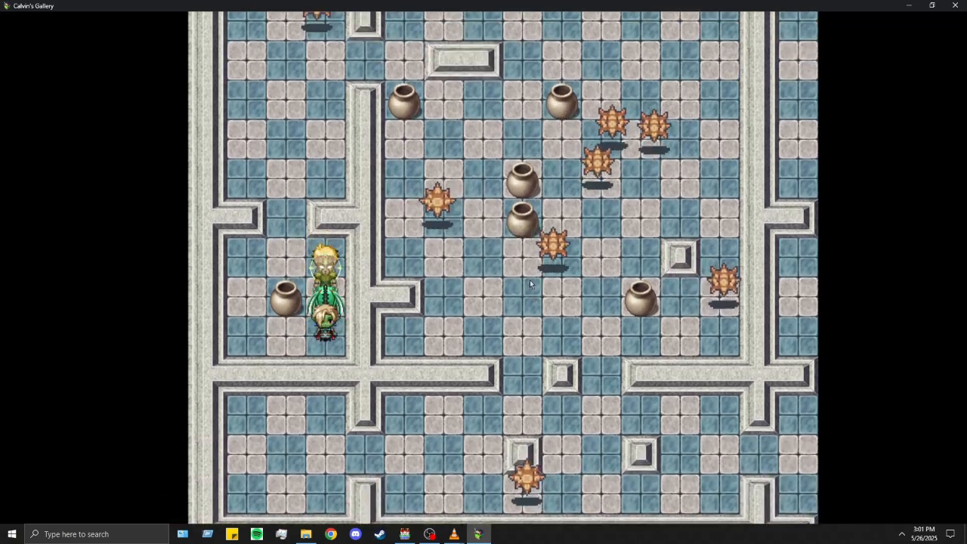
Step: Lead the party out of the chest room and up the corridor, then push the pot out of the upper wall's gap
key(Left)
key(Up)
key(Right)
key(Down)
key(Right)
key(Up)
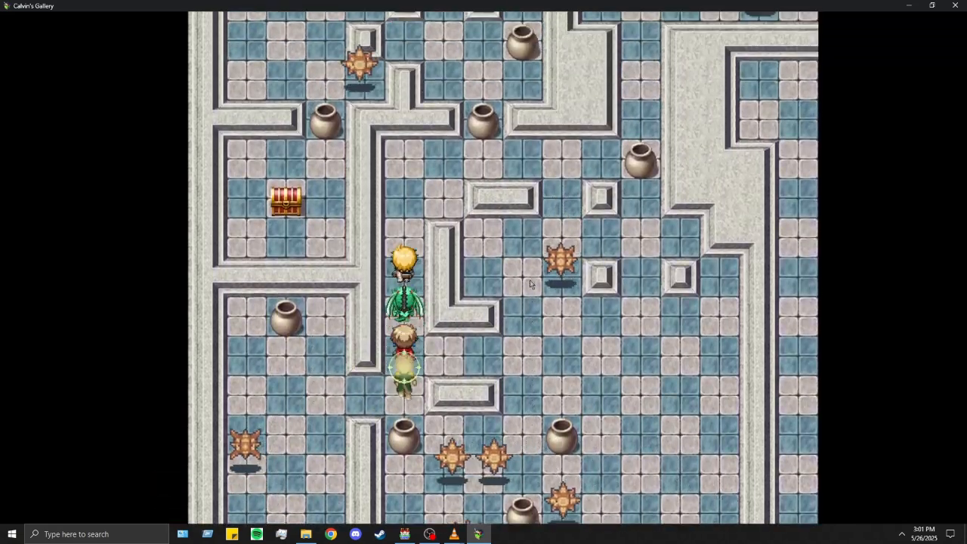
key(Right)
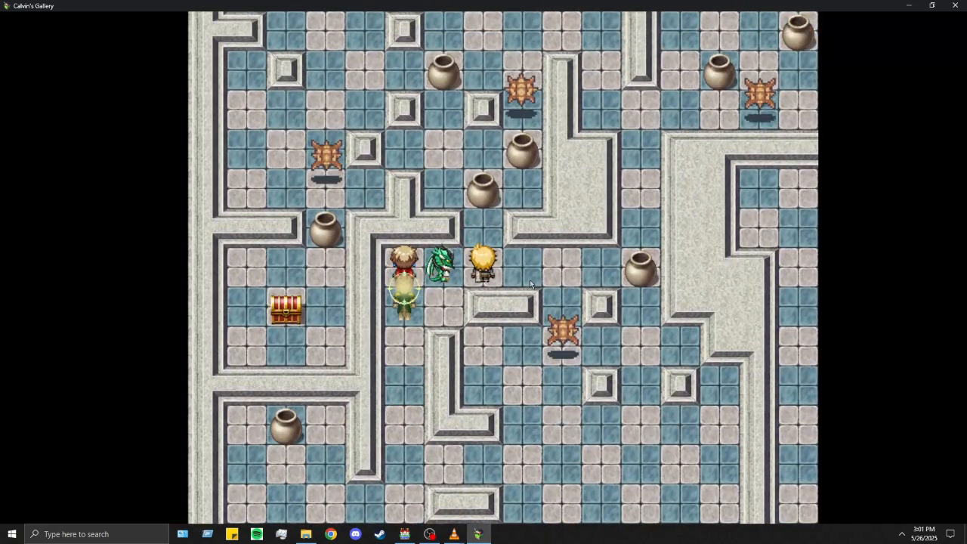
Step: Lead the party up through the wall gap, shifting the pots beyond it aside, and engage the spiked enemy
key(Up)
key(Up)
key(Right)
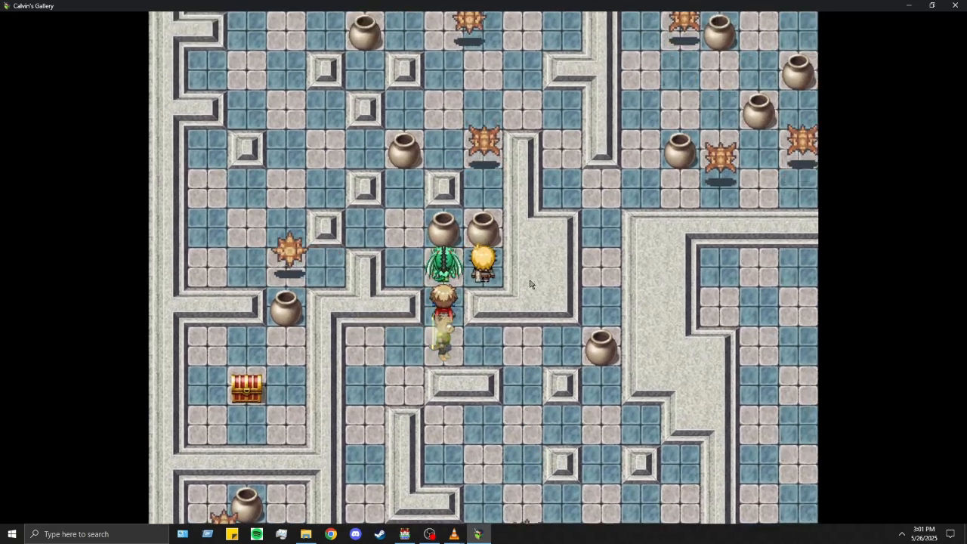
key(Up)
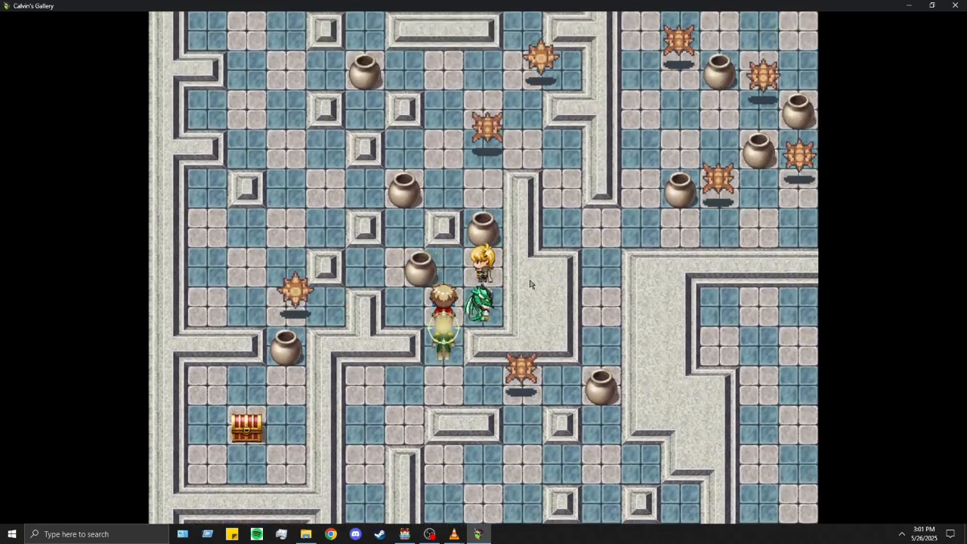
key(Down)
key(Left)
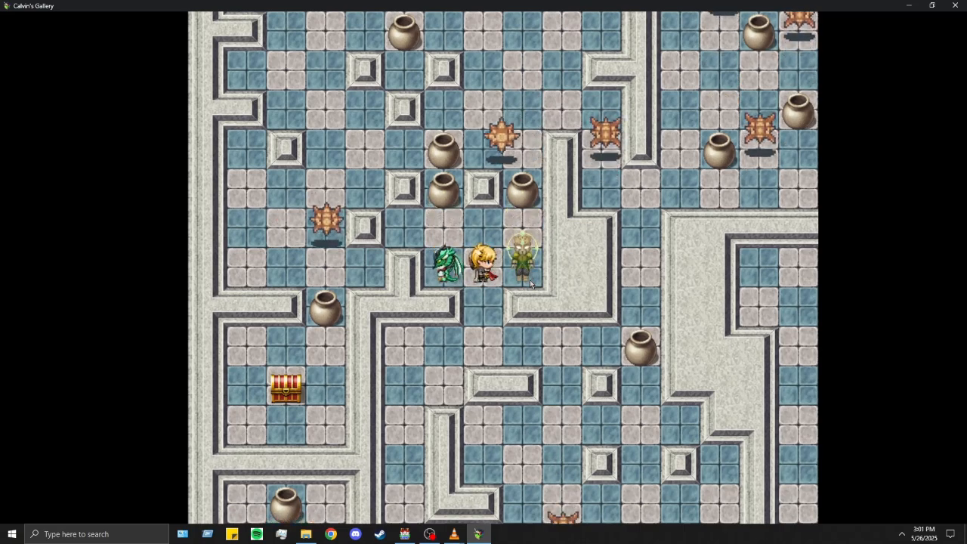
key(Up)
key(Right)
key(Up)
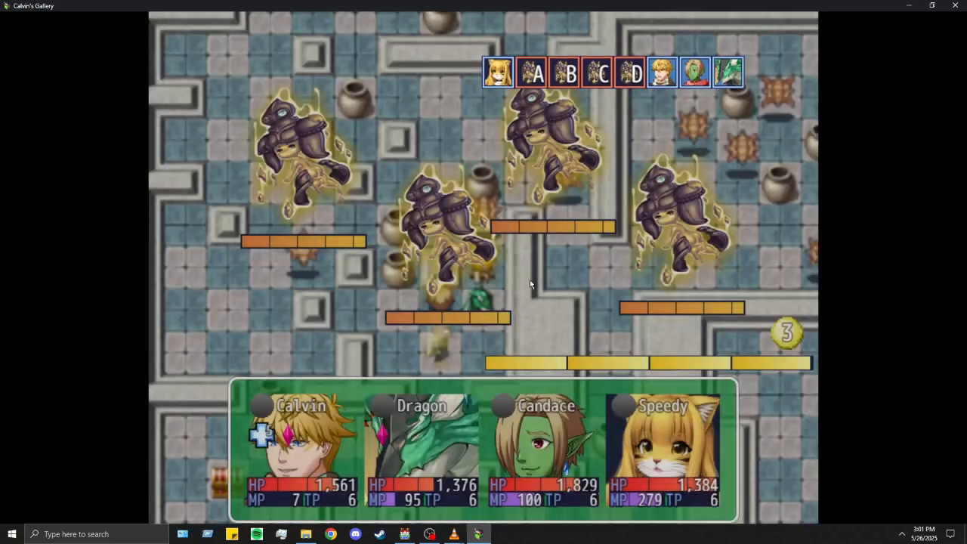
Step: Order Calvin's skill against two random enemies and a basic attack from Dragon for the first round
key(Return)
key(Escape)
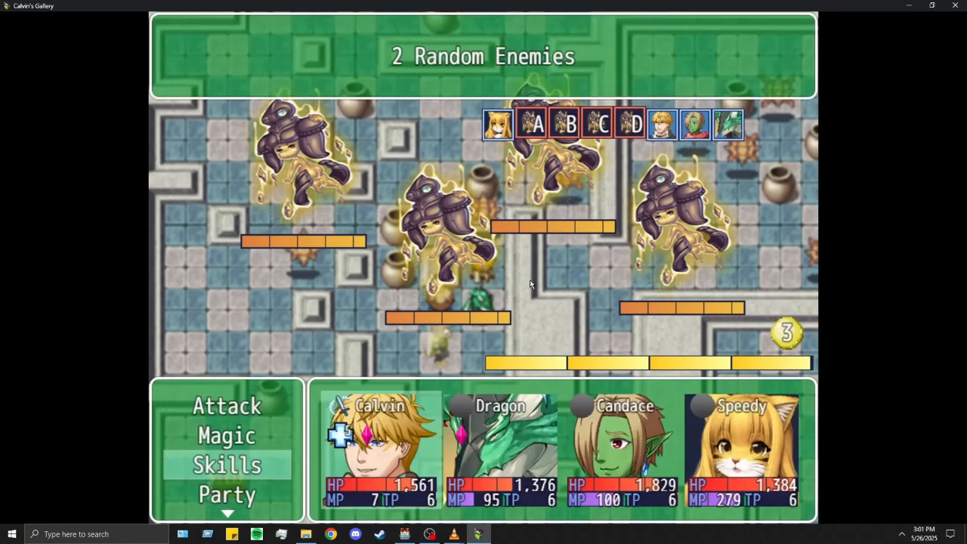
key(Return)
key(Return)
key(Escape)
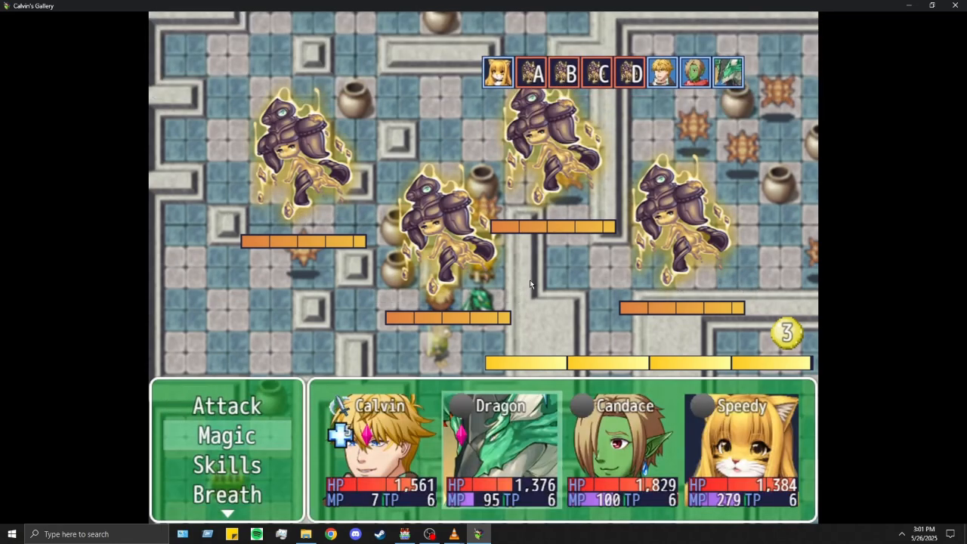
key(Up)
key(Return)
key(Return)
key(Return)
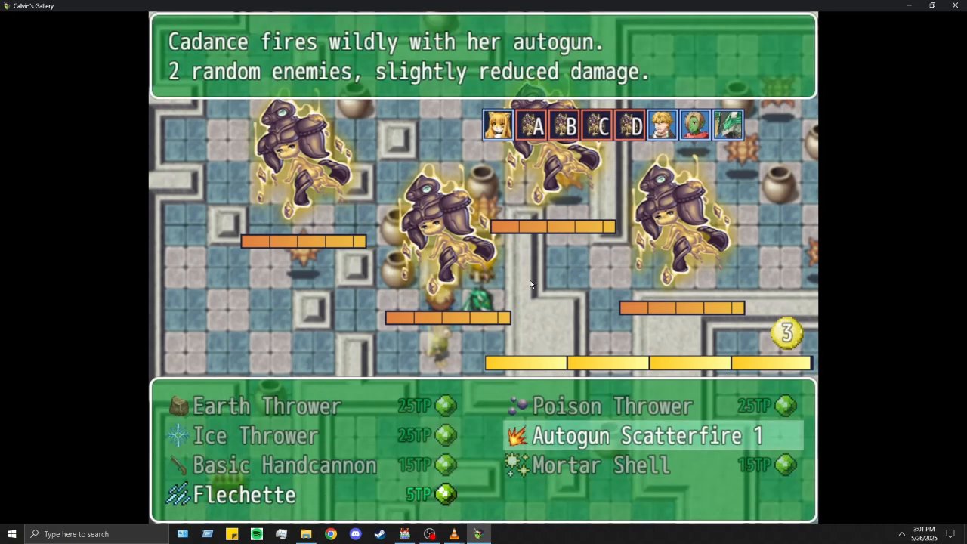
Step: Have Candace use Autogun Scatterfire 1 and Speedy cast Cleric's Fireball on an Earth Spirit
key(Return)
key(Return)
key(Return)
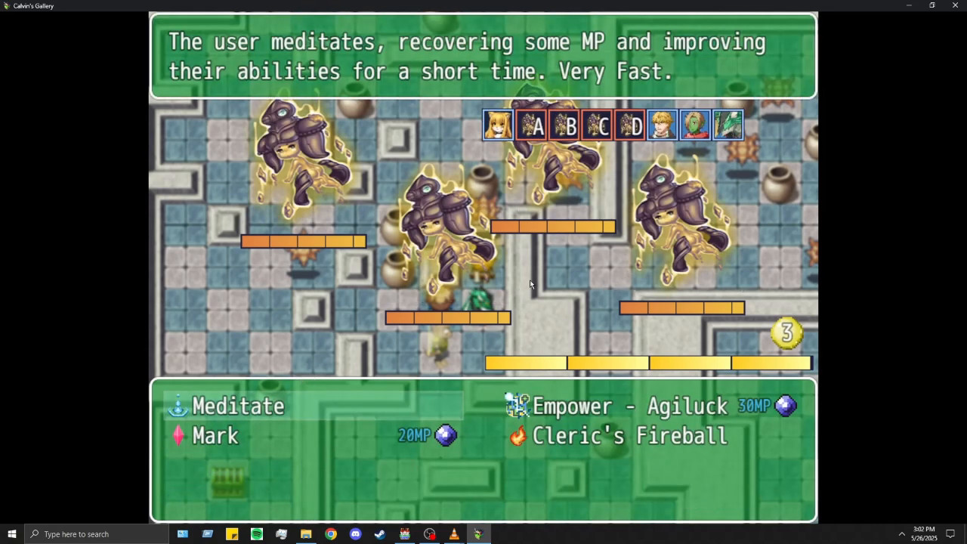
key(Left)
key(Escape)
key(Return)
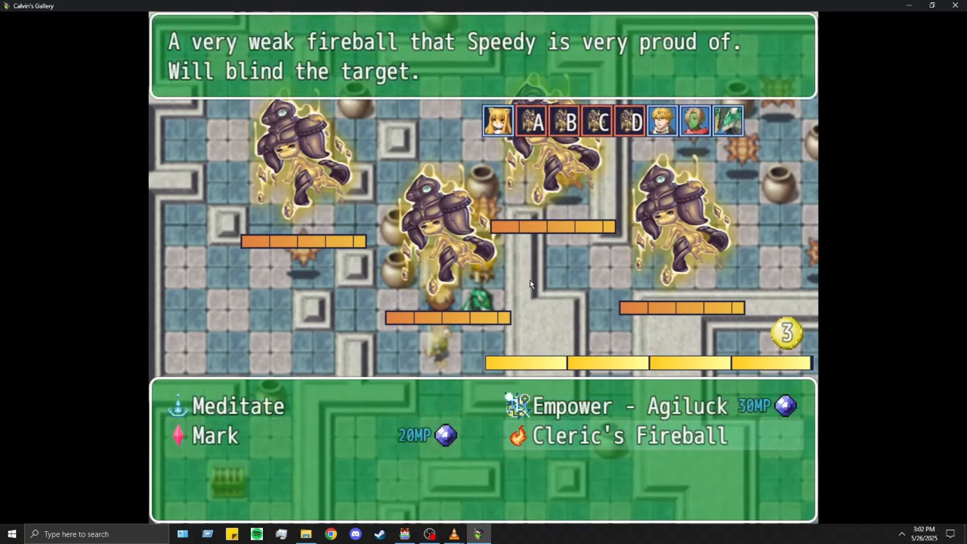
key(Return)
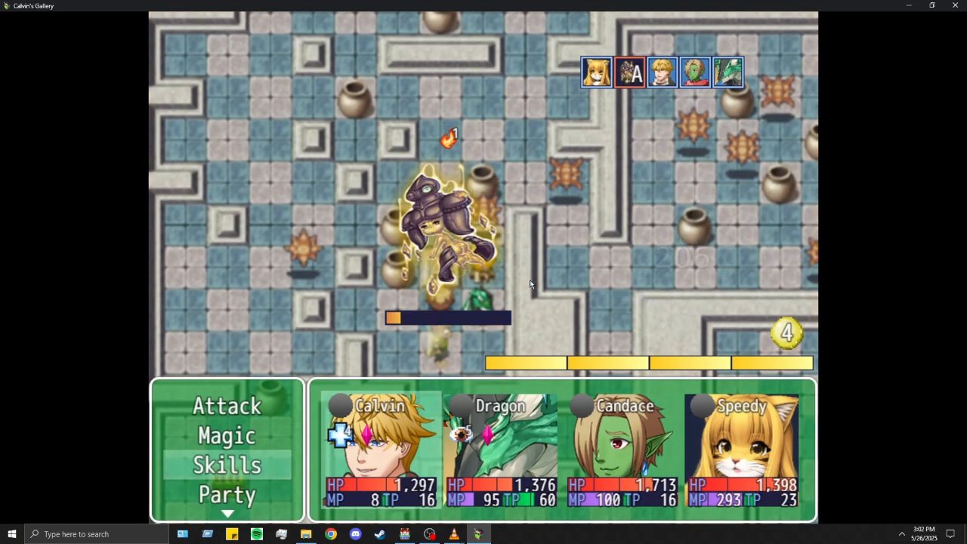
Step: Order basic attacks from Calvin and Dragon on the last Earth Spirit
key(Up)
key(Up)
key(Return)
key(Return)
key(Return)
key(Return)
key(Return)
key(Return)
key(Return)
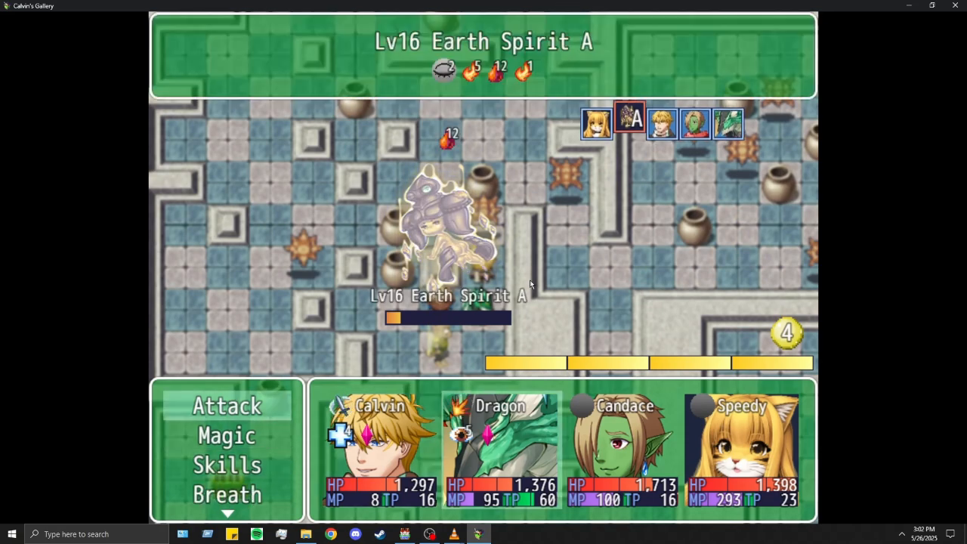
Step: Assign Candace's Basic Handcannon and a Speedy spell against the last Earth Spirit, and finish the battle
key(Down)
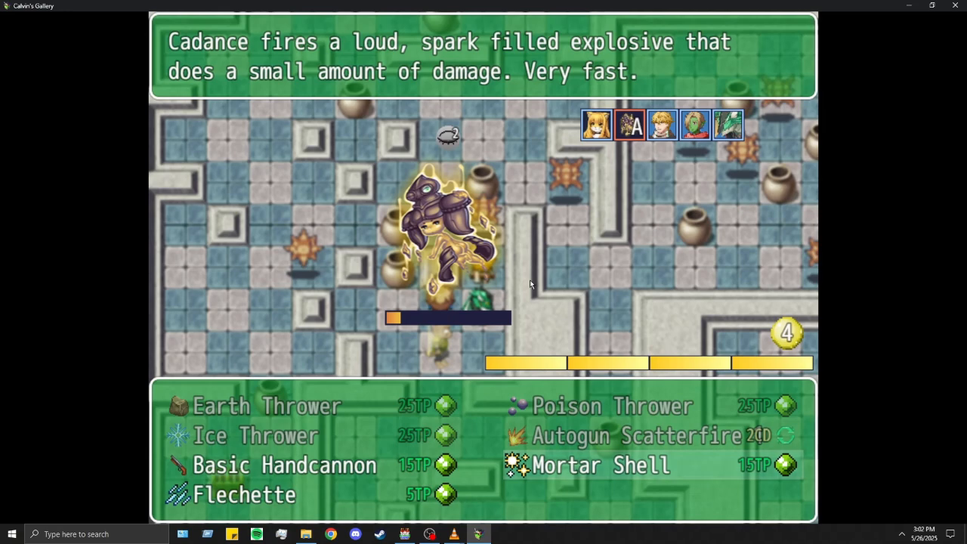
key(Left)
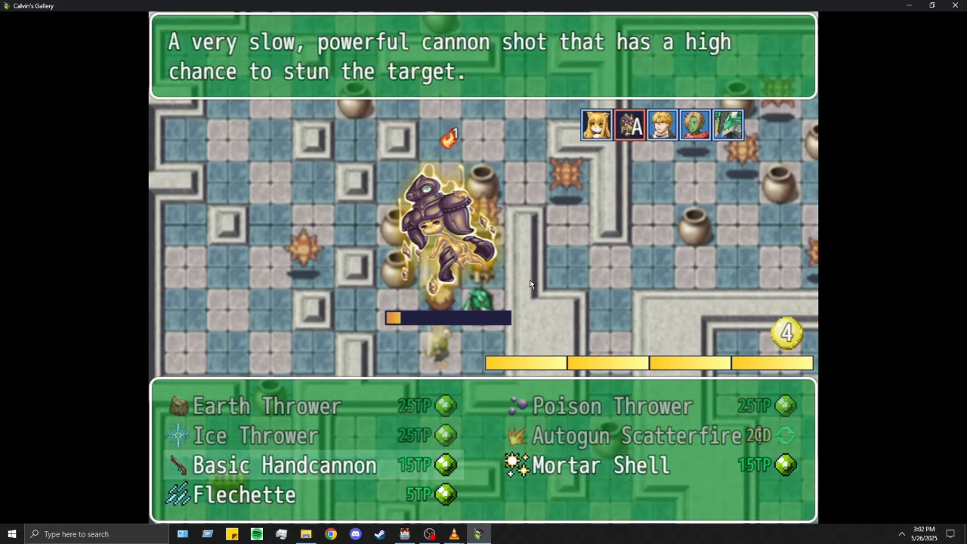
key(Return)
key(Return)
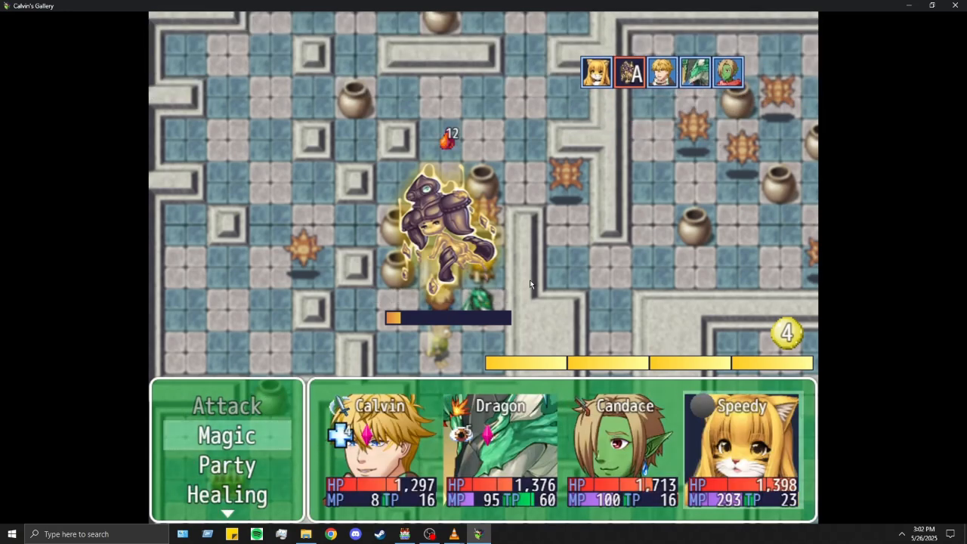
key(Return)
key(Return)
key(Return)
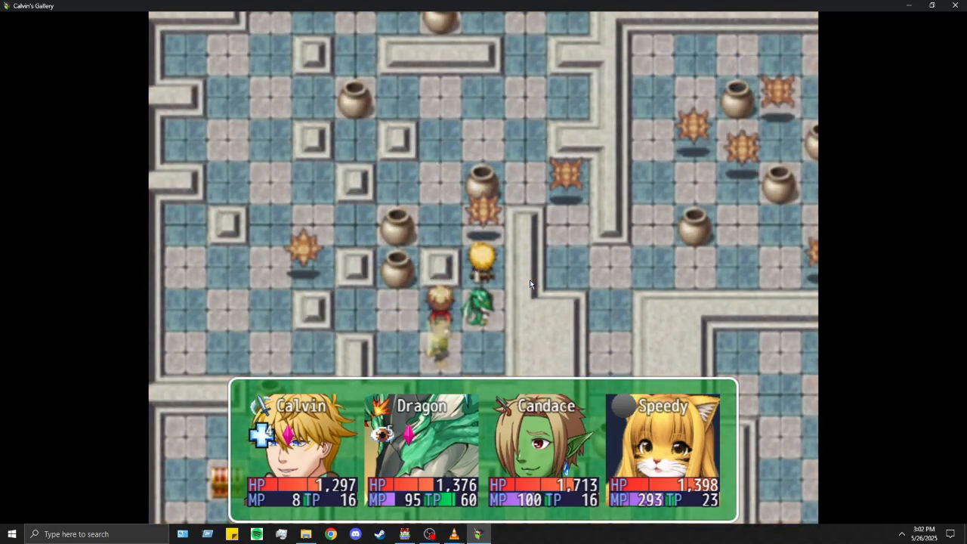
key(Return)
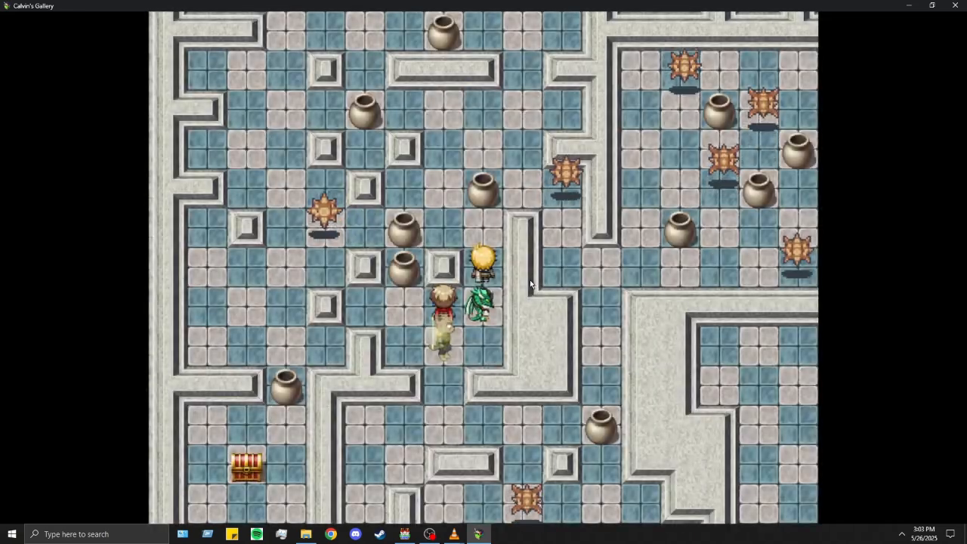
Step: Lead the party up between the pots and stone blocks to the opening beside the long wall segment
key(Up)
key(Left)
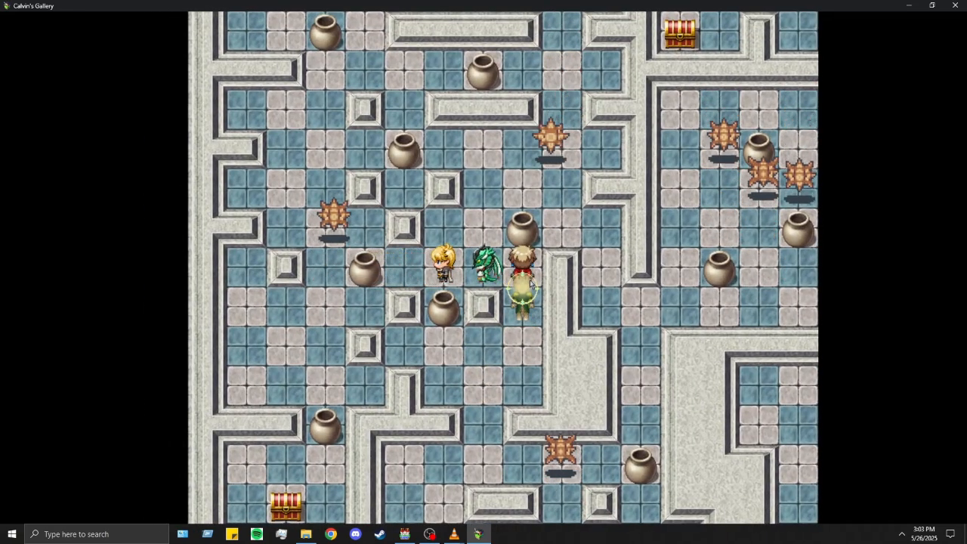
key(Up)
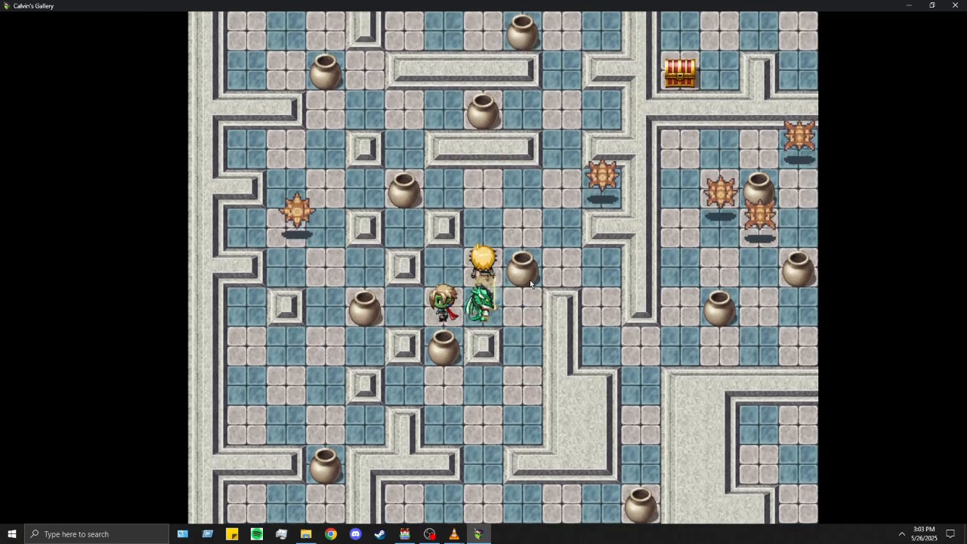
key(Up)
key(Up)
key(Left)
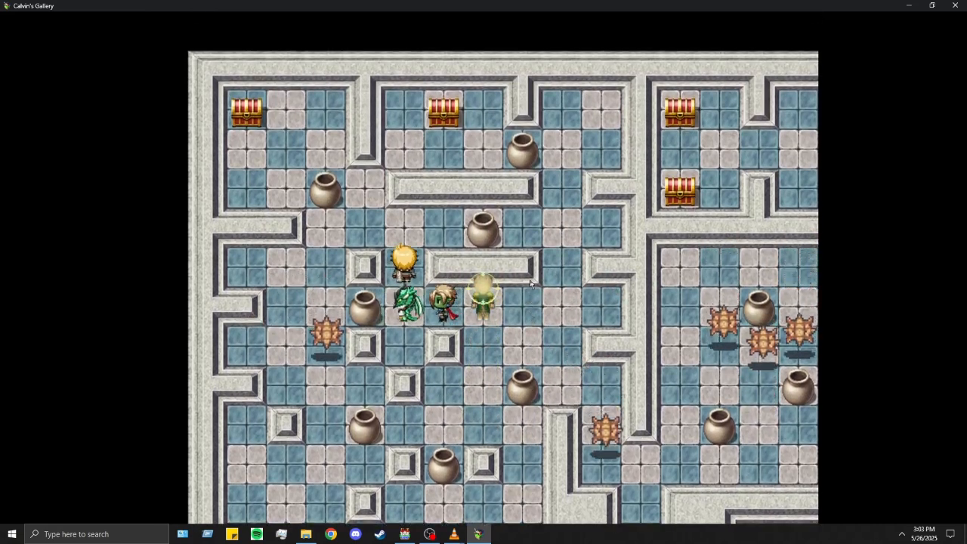
Step: Lead the party around into the corridor between the two long walls and push its pot two tiles left
key(Right)
key(Right)
key(Right)
key(Up)
key(Up)
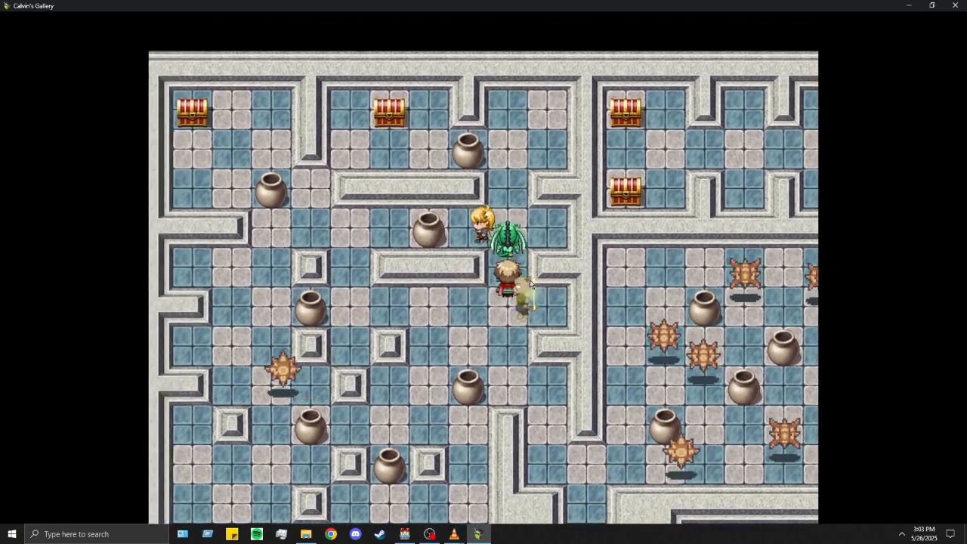
key(Left)
key(Left)
key(Right)
key(Right)
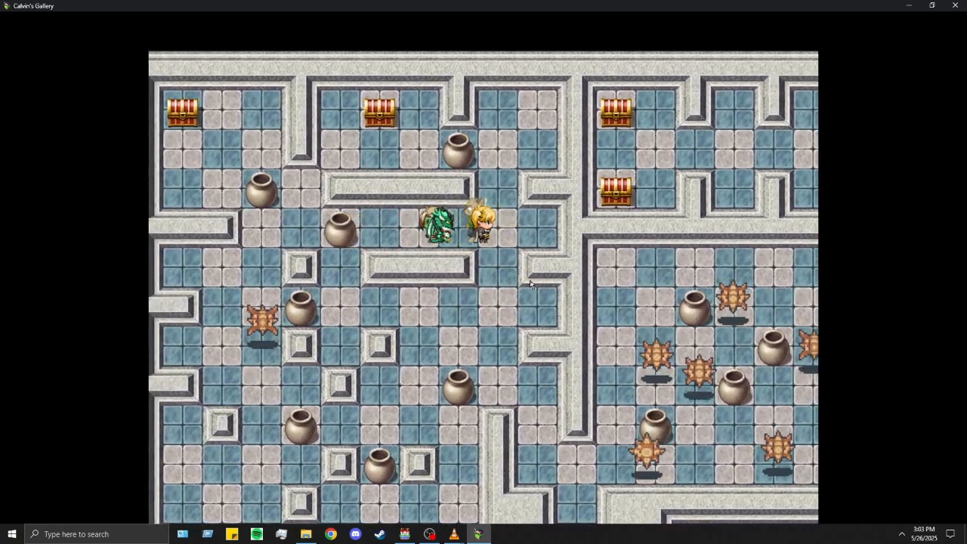
Step: Push the pot in the upper middle chamber left and open the treasure chest there
key(Up)
key(Up)
key(Left)
key(Left)
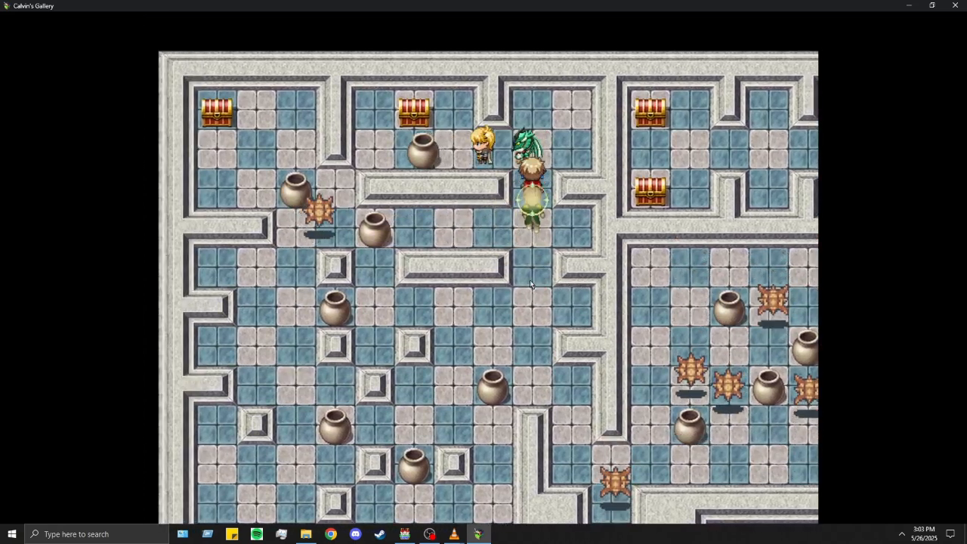
key(Up)
key(Return)
key(Down)
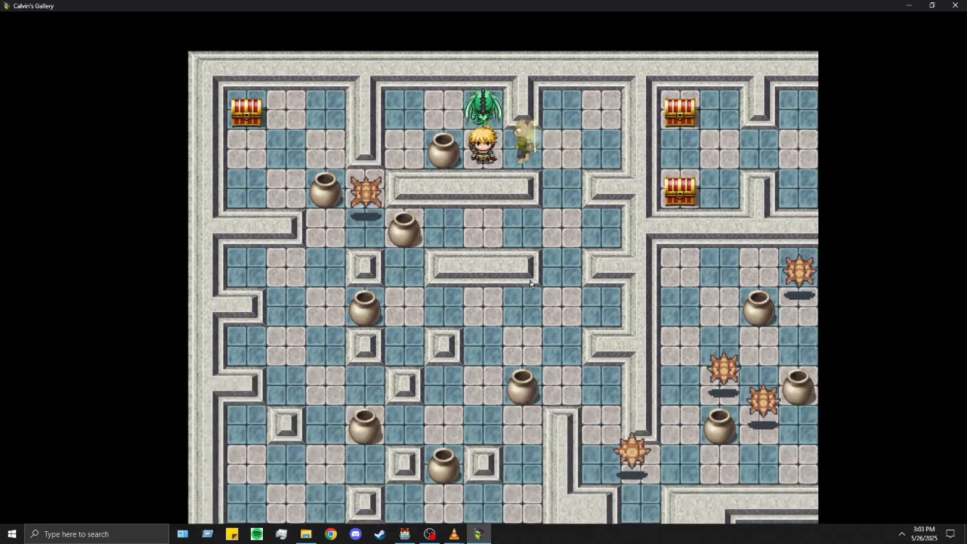
Step: Lead the party out of the chest chamber to the row below the long walls and push its left pot one tile left
key(Right)
key(Right)
key(Down)
key(Down)
key(Down)
key(Down)
key(Left)
key(Left)
key(Left)
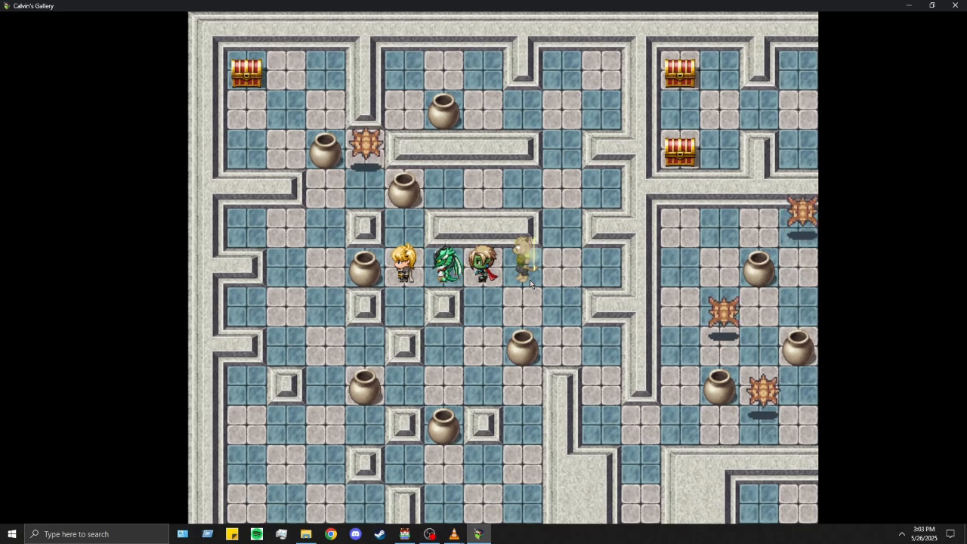
Step: Return to the corridor between the long walls and push its pot one more tile left
key(Right)
key(Right)
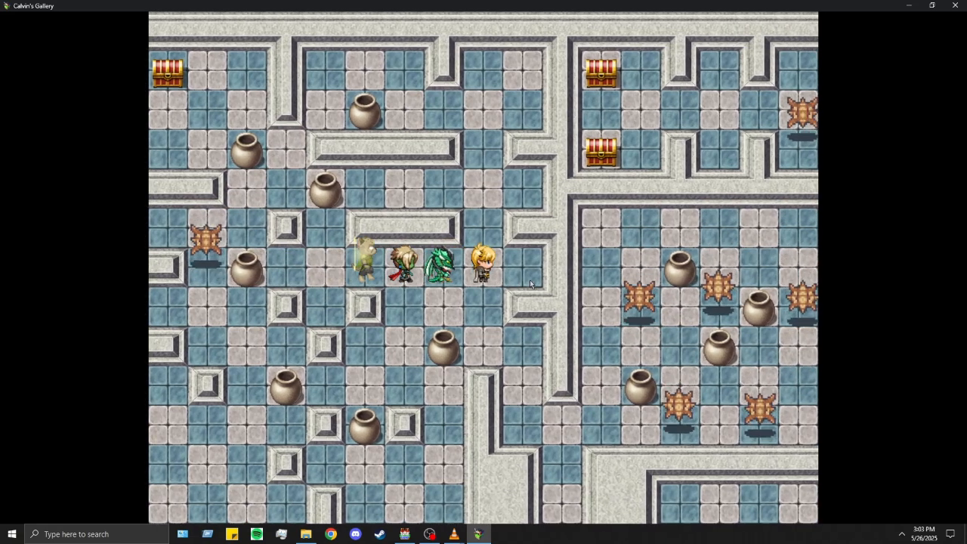
key(Up)
key(Up)
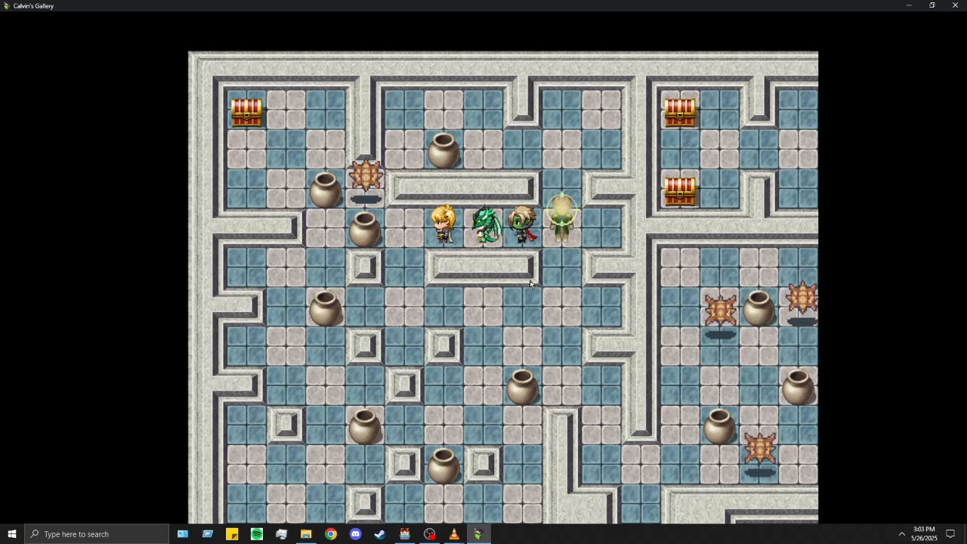
Step: Circle around through the lower row, pushing its pot further left, and push the corridor pot back to the right
key(Left)
key(Down)
key(Down)
key(Left)
key(Up)
key(Up)
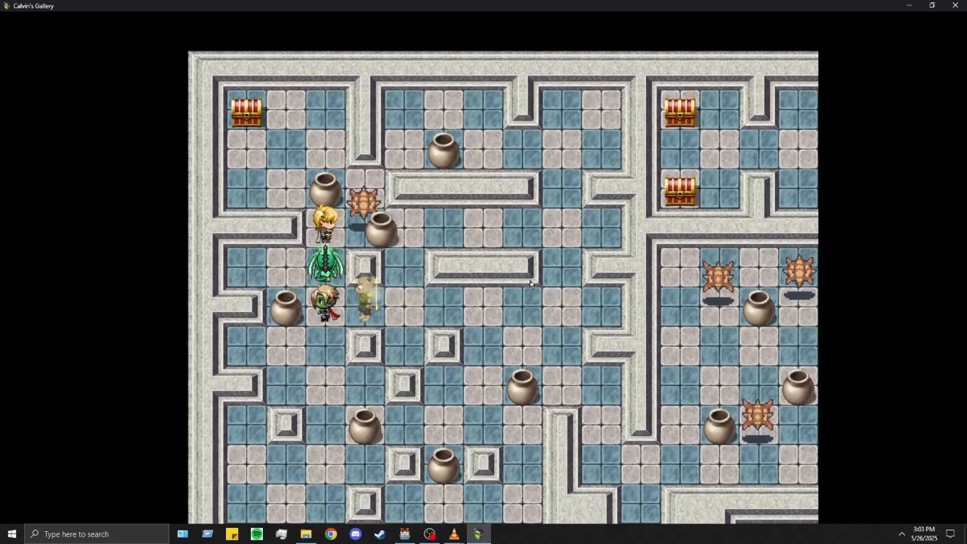
Step: Lead the party back around to the corridor's right end and push the corridor pot left again
key(Down)
key(Down)
key(Right)
key(Right)
key(Right)
key(Right)
key(Up)
key(Up)
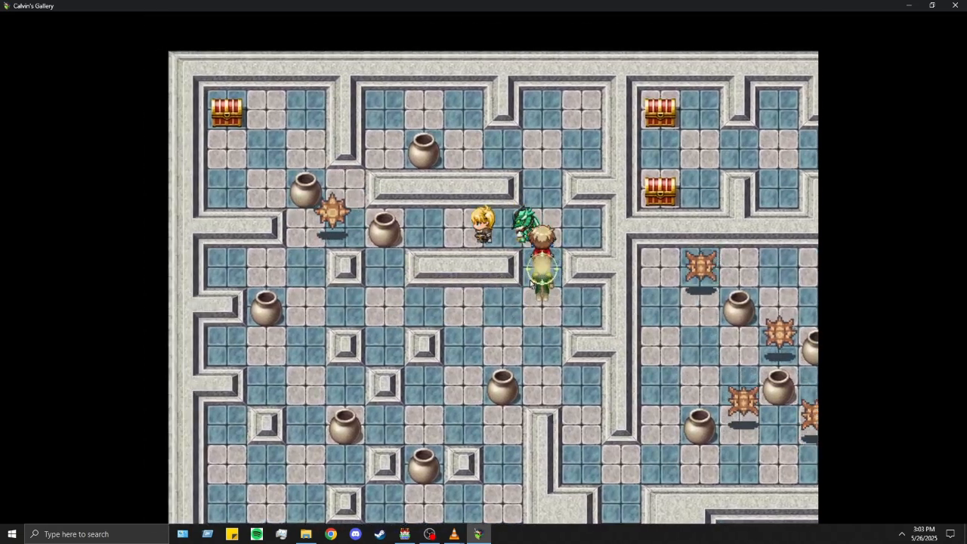
key(Up)
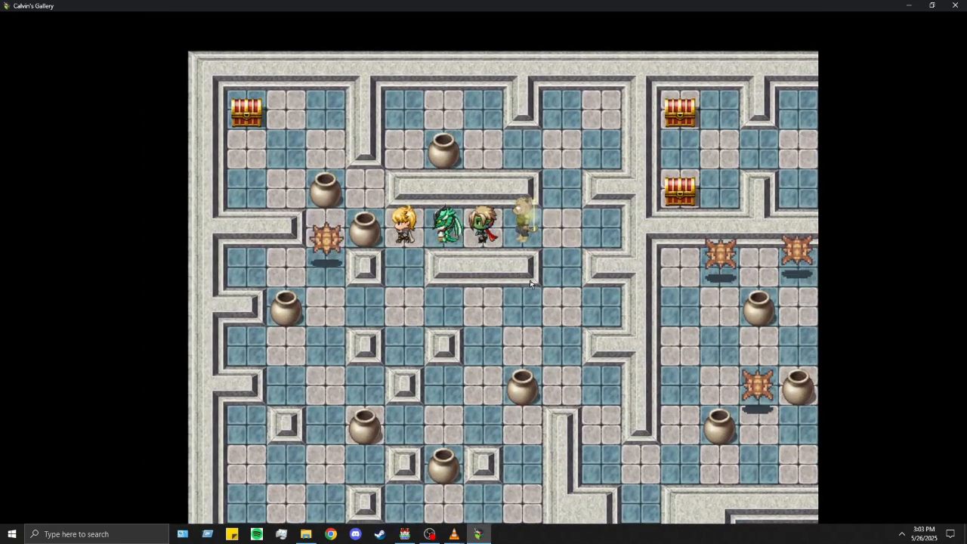
Step: Push the corridor pot and the corner room's entrance pot left, then open the corner room's treasure chest
key(Left)
key(Up)
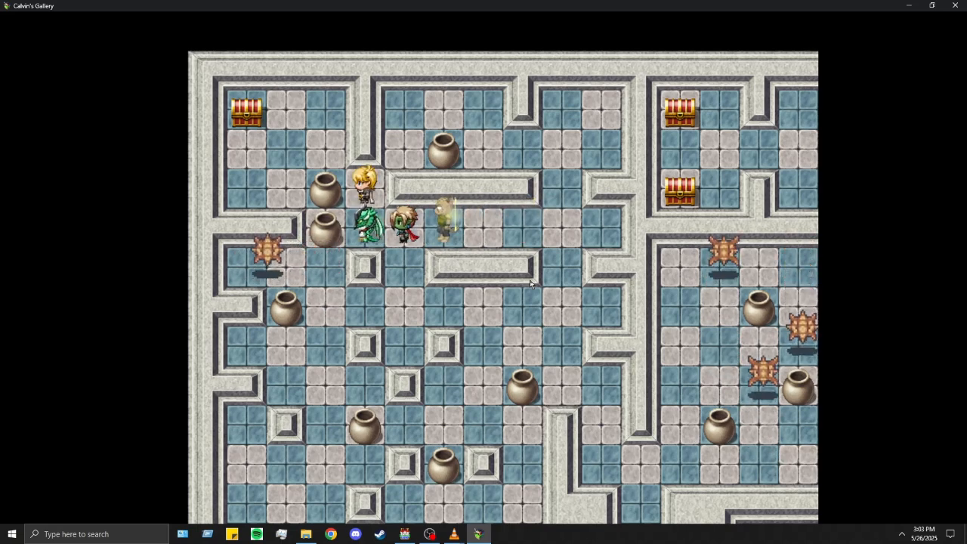
key(Return)
key(Return)
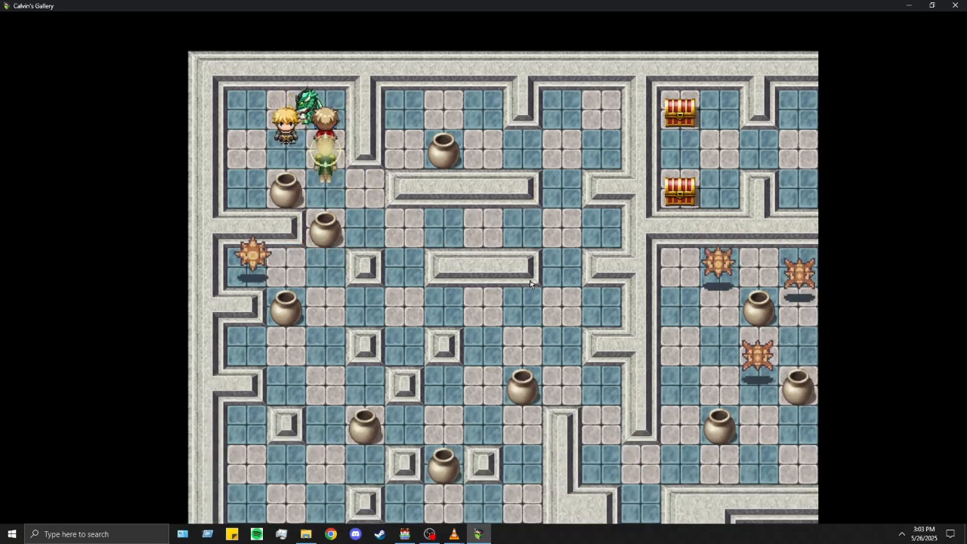
Step: Lead the party out of the corner room, pushing the pot below its entrance down the left column
key(Down)
key(Right)
key(Right)
key(Right)
key(Right)
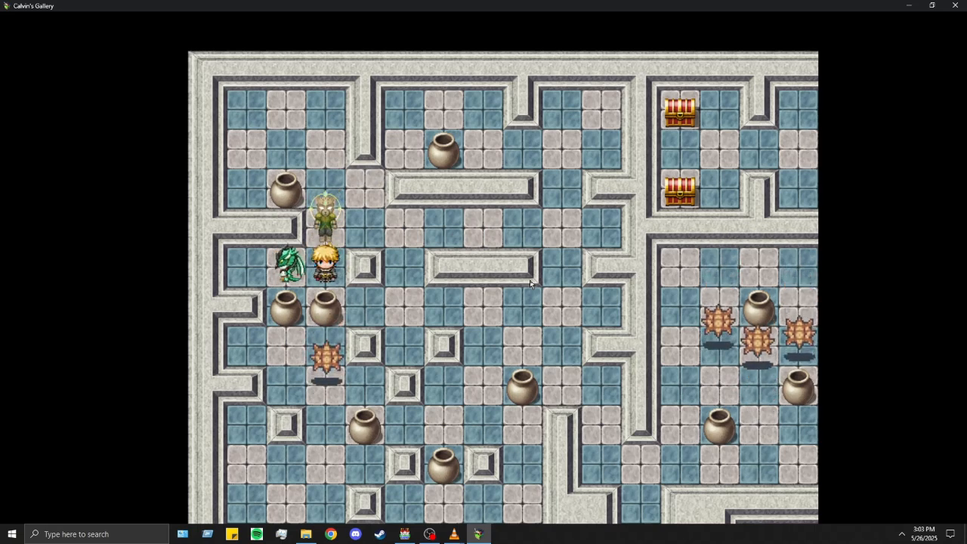
key(Down)
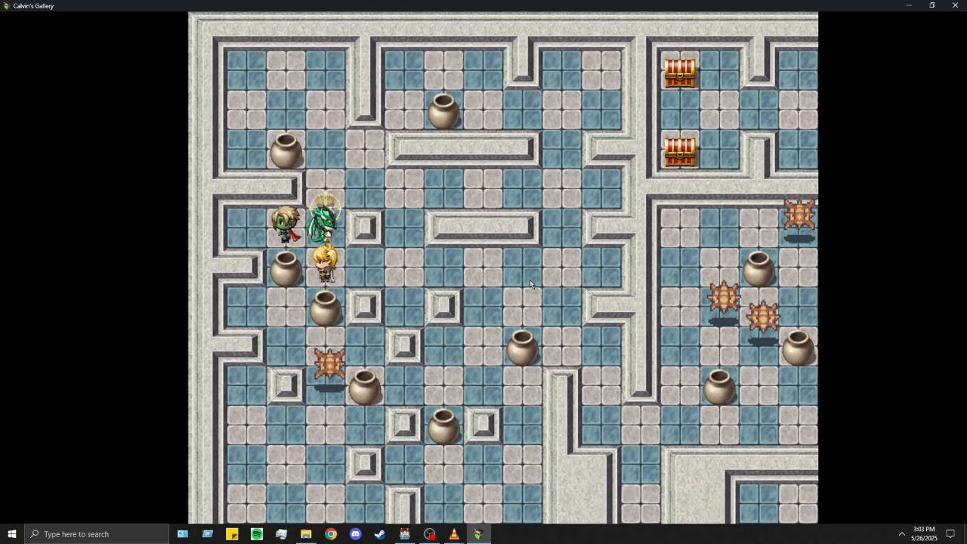
key(Up)
key(Left)
key(Left)
key(Right)
key(Down)
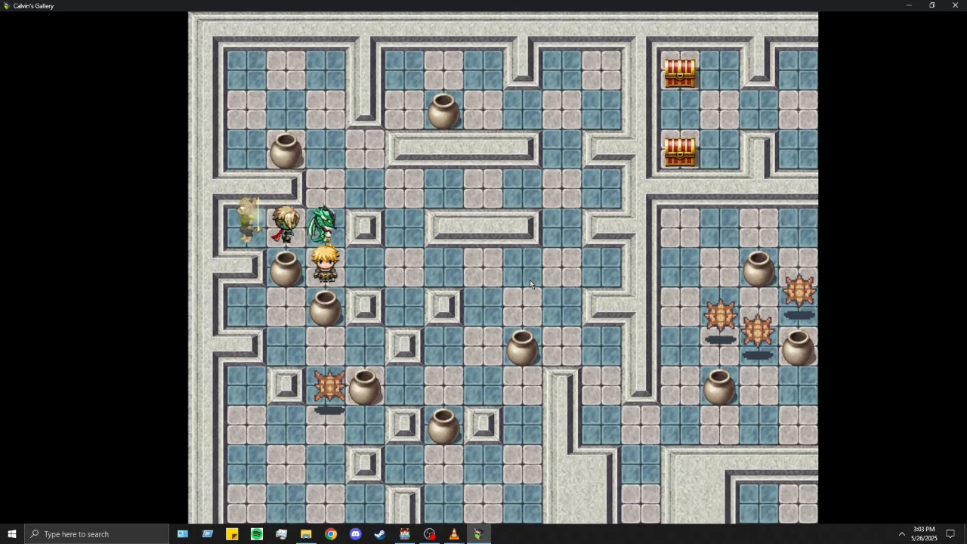
Step: Lead the party out of the left alcove, across the central area and down beside the walled gap in the lower row
key(Right)
key(Right)
key(Down)
key(Down)
key(Down)
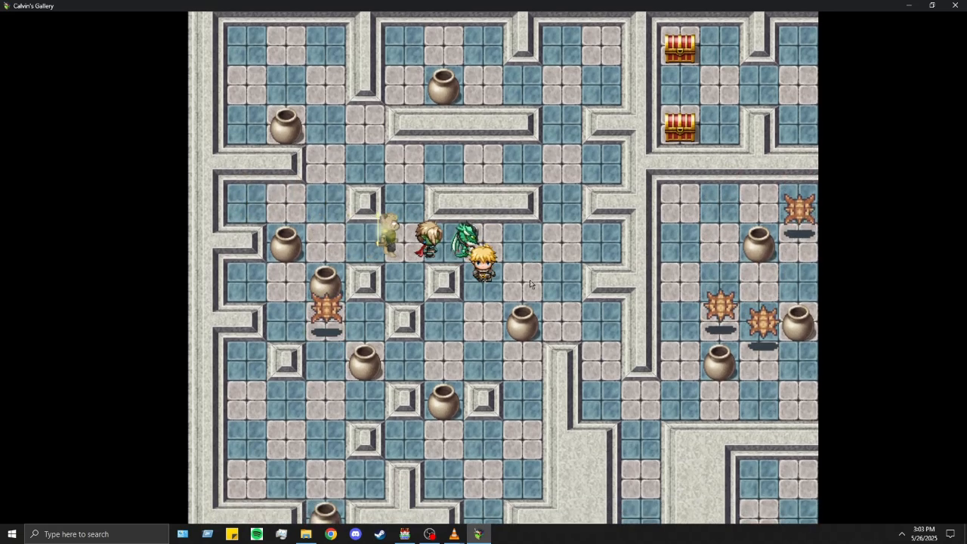
key(Left)
key(Left)
key(Right)
key(Right)
key(Right)
key(Right)
key(Down)
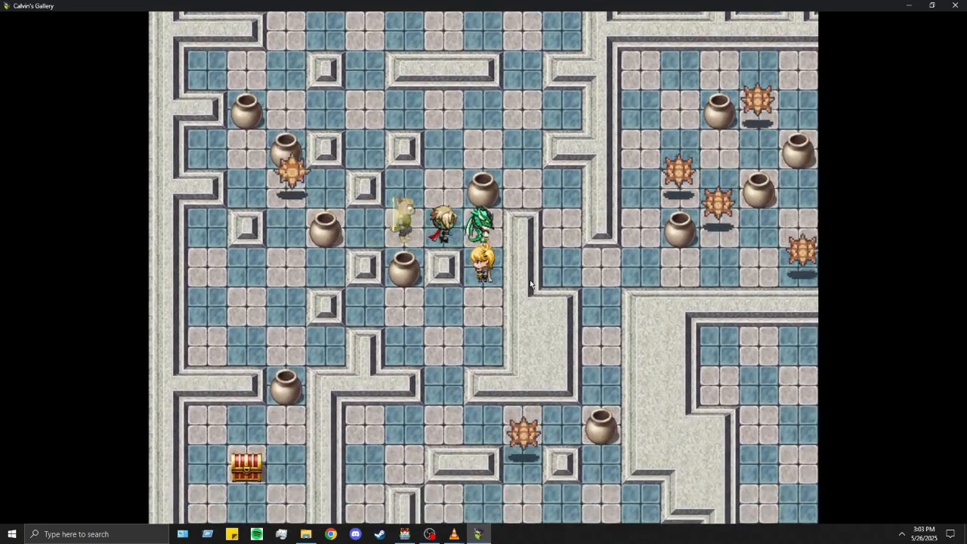
Step: Return the party to the left alcove and push the pot directly below it down one tile
key(Up)
key(Left)
key(Left)
key(Left)
key(Right)
key(Right)
key(Up)
key(Up)
key(Up)
key(Up)
key(Left)
key(Left)
key(Left)
key(Left)
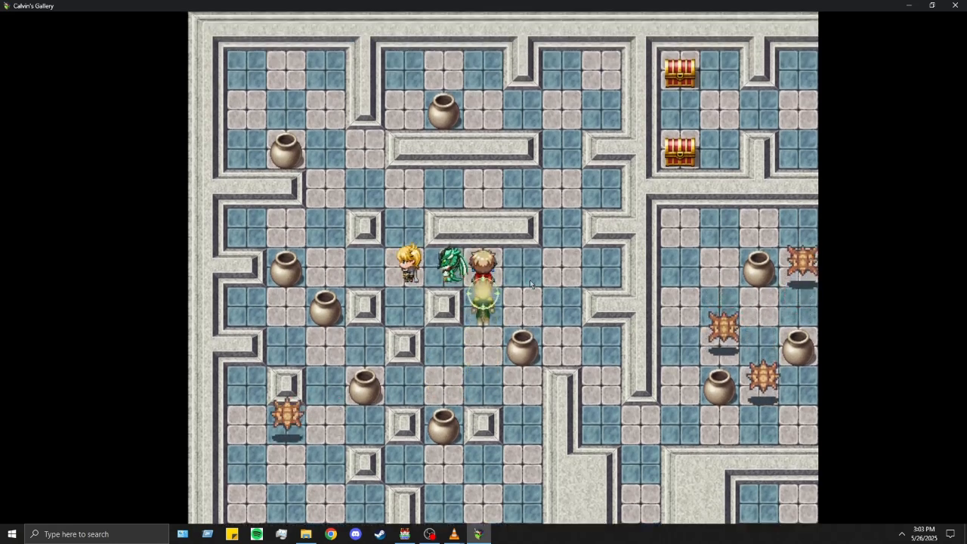
key(Up)
key(Left)
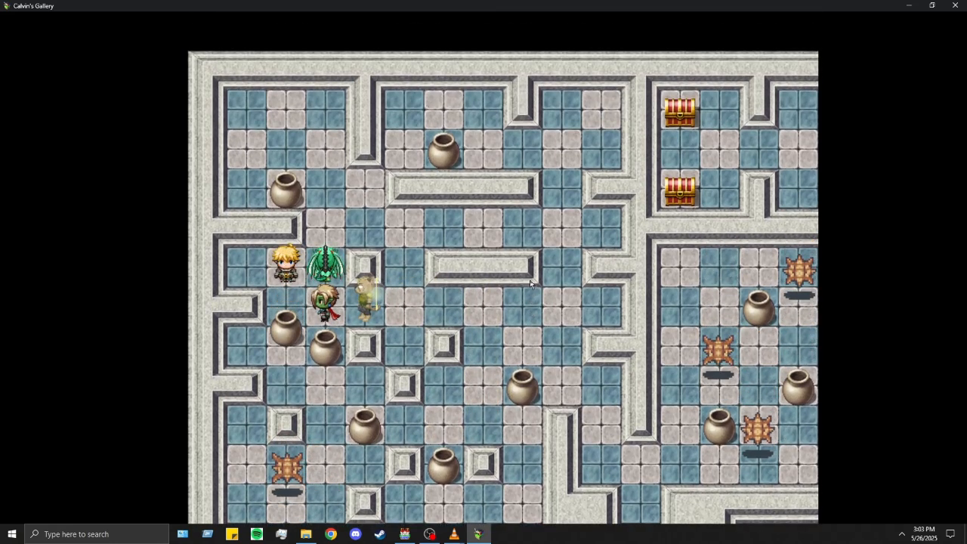
key(Right)
key(Down)
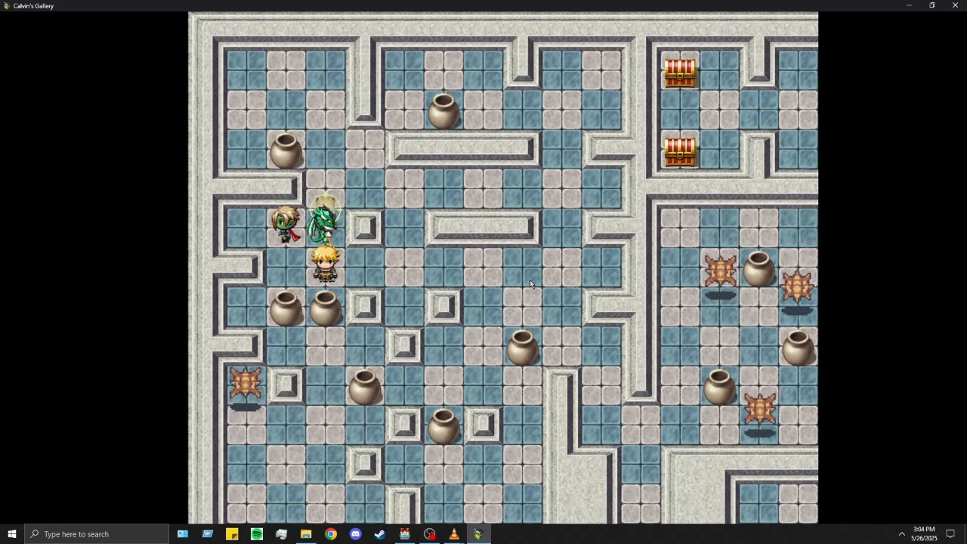
Step: Push the pot in the adjacent column down three tiles and follow it down
key(Right)
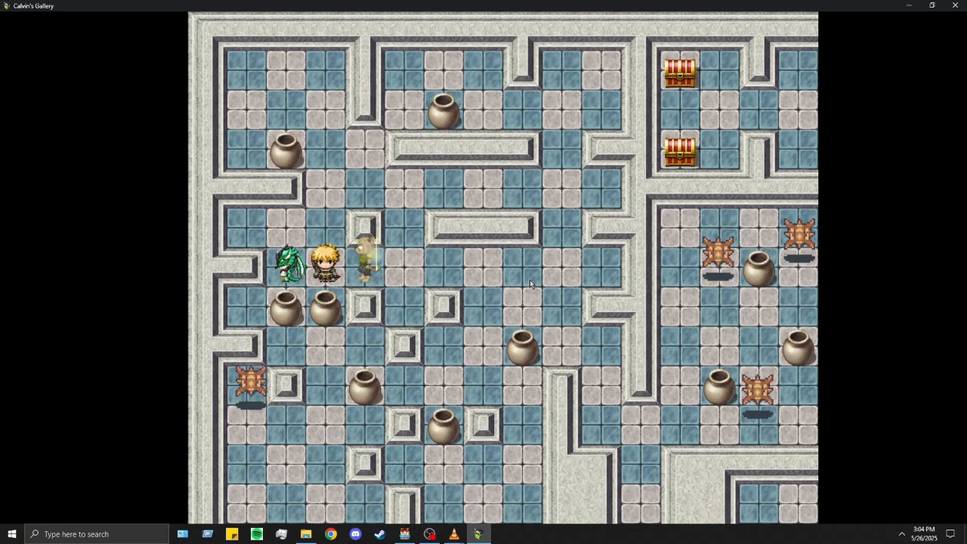
key(Down)
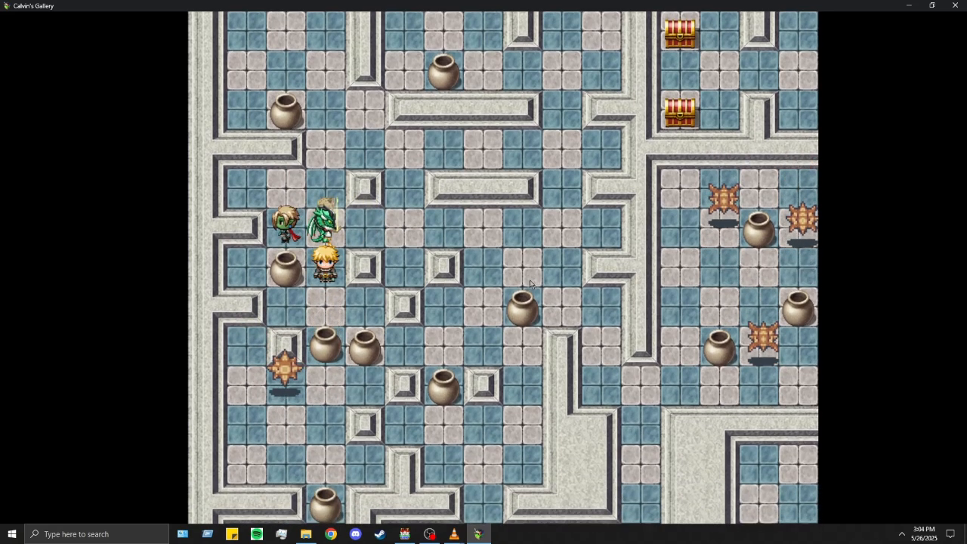
key(Down)
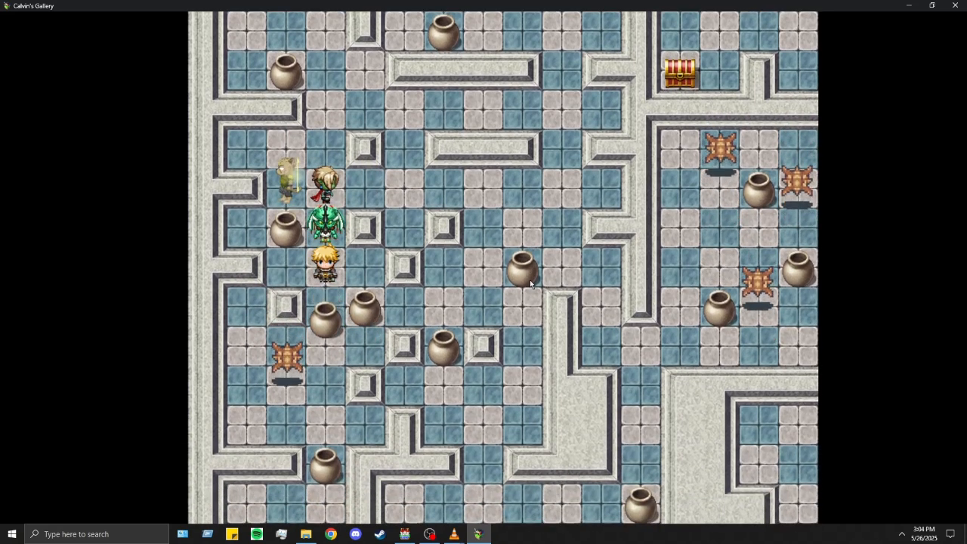
key(Right)
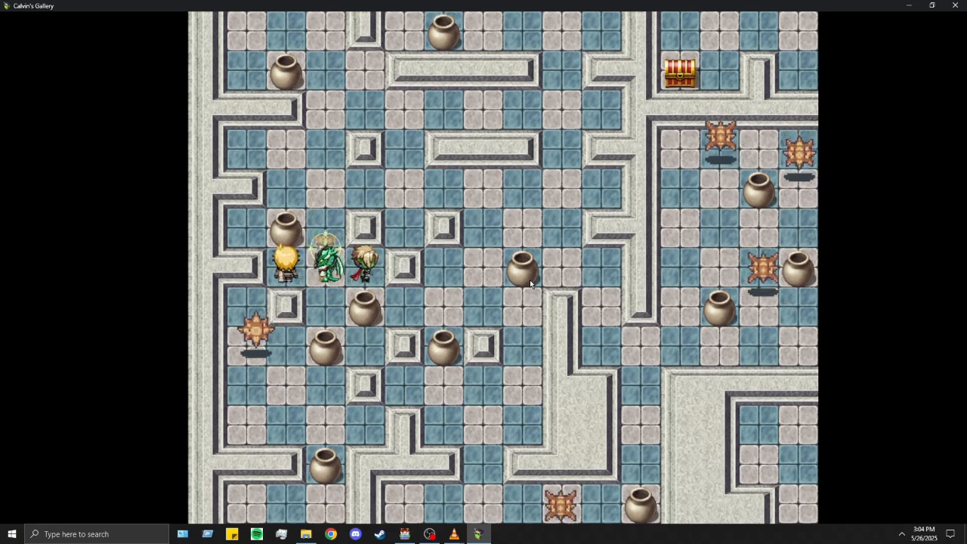
Step: Circle the party through the central area to the lower rows and push the pot beside the left column one tile left
key(Left)
key(Up)
key(Right)
key(Down)
key(Left)
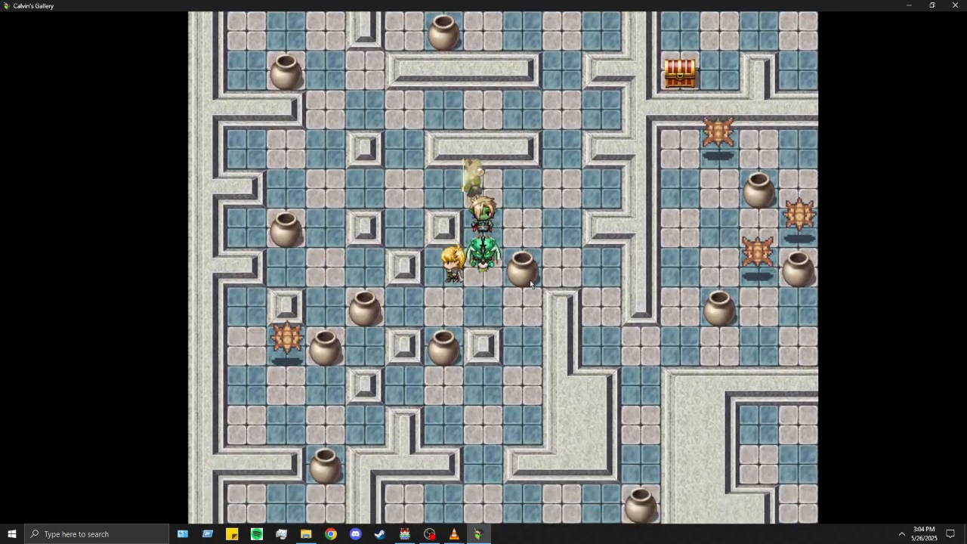
key(Down)
key(Left)
key(Left)
key(Down)
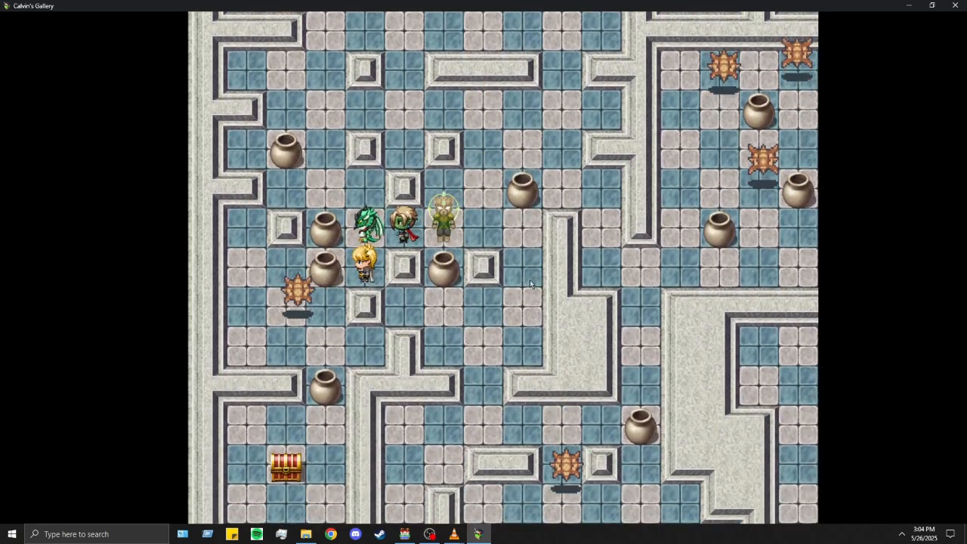
Step: Push the lower pot left out of the column, circle back above and push the remaining column pot down two tiles
key(Left)
key(Up)
key(Left)
key(Down)
key(Right)
key(Up)
key(Down)
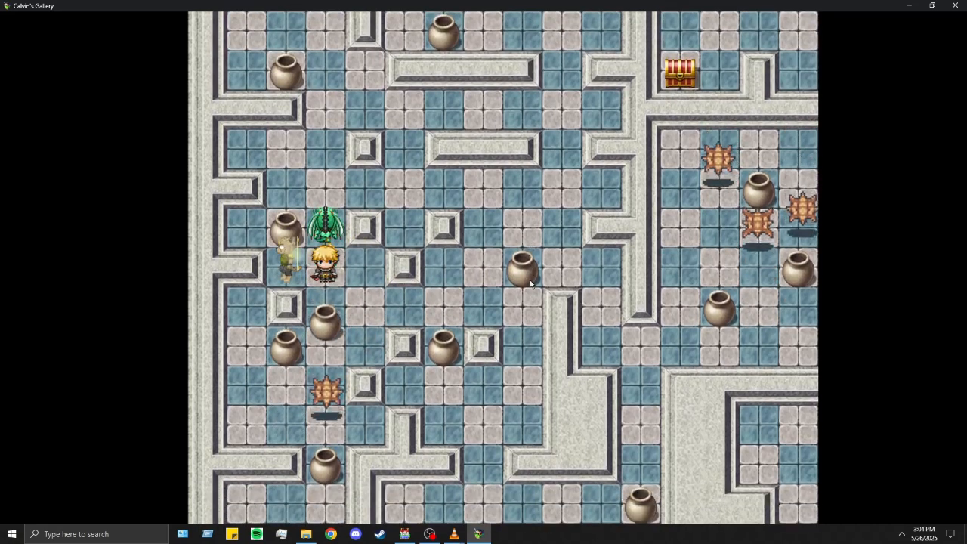
key(Down)
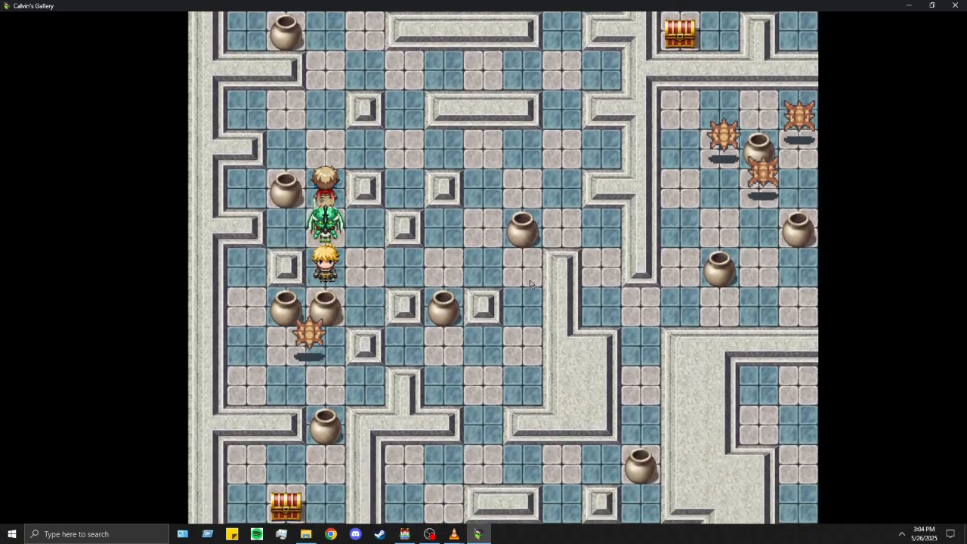
key(Down)
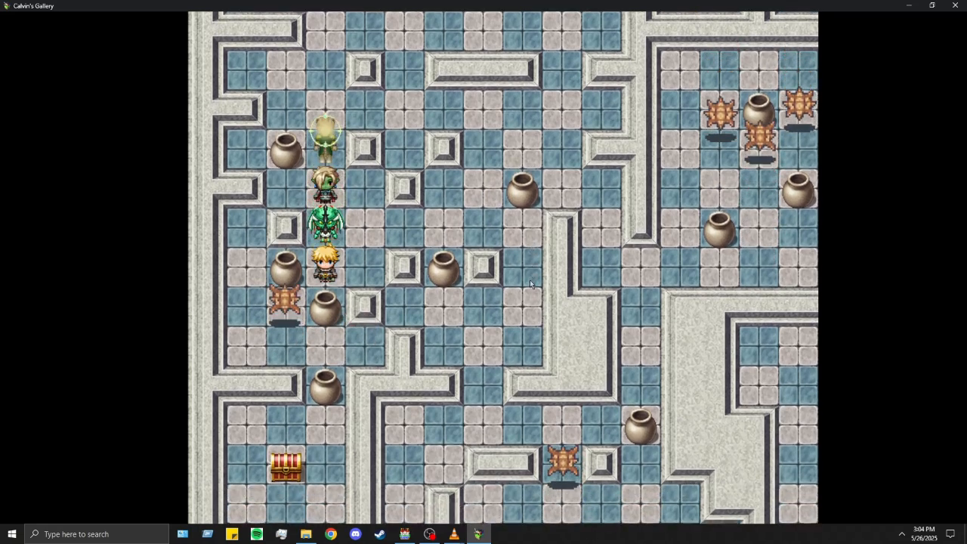
Step: Retreat up the left column and come back down, keeping clear of the moving spiked trap
key(Up)
key(Up)
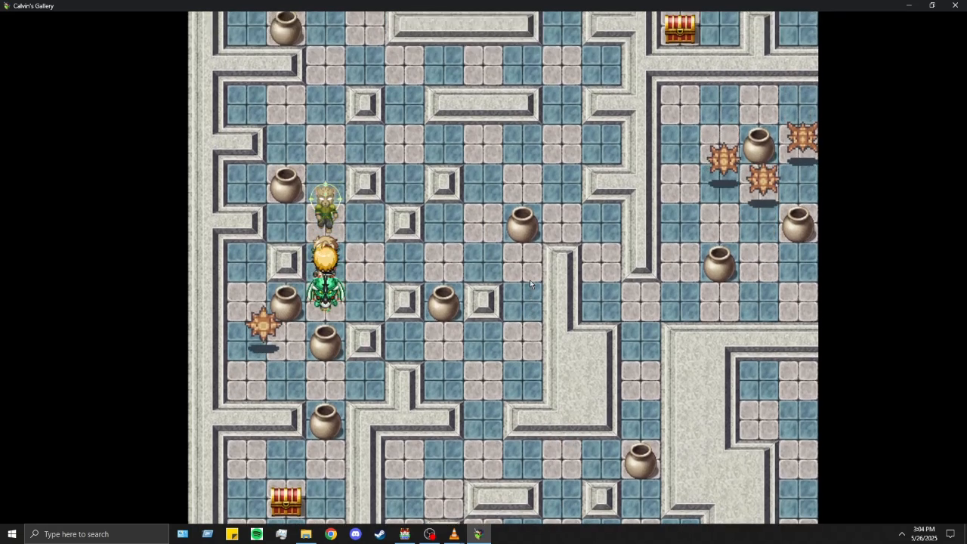
key(Left)
key(Up)
key(Up)
key(Left)
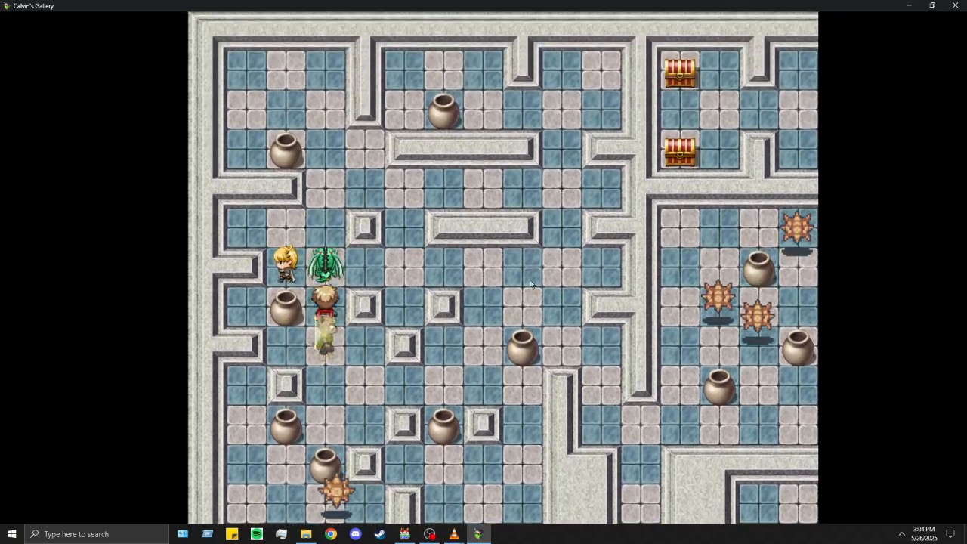
key(Right)
key(Down)
key(Down)
key(Down)
key(Down)
key(Left)
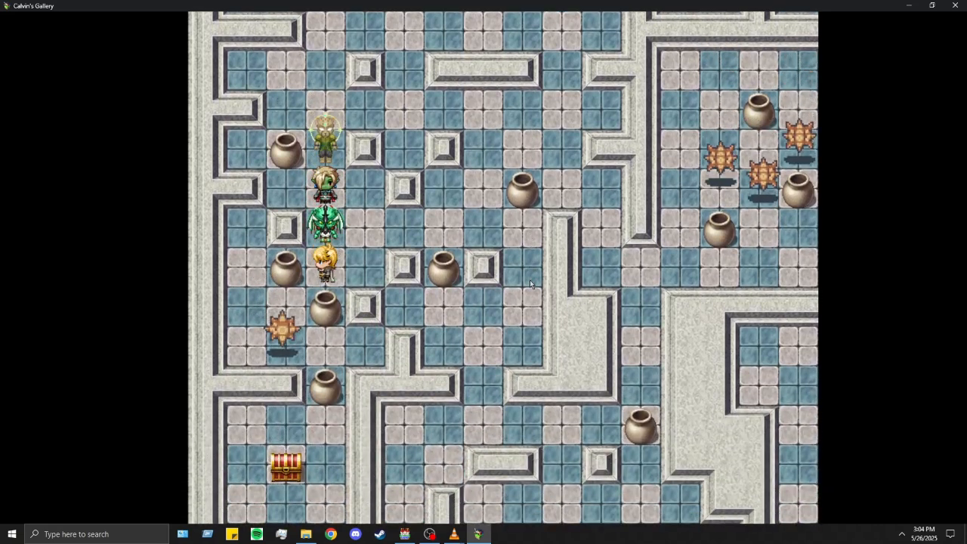
key(Up)
key(Up)
key(Up)
key(Up)
key(Up)
key(Down)
key(Down)
key(Down)
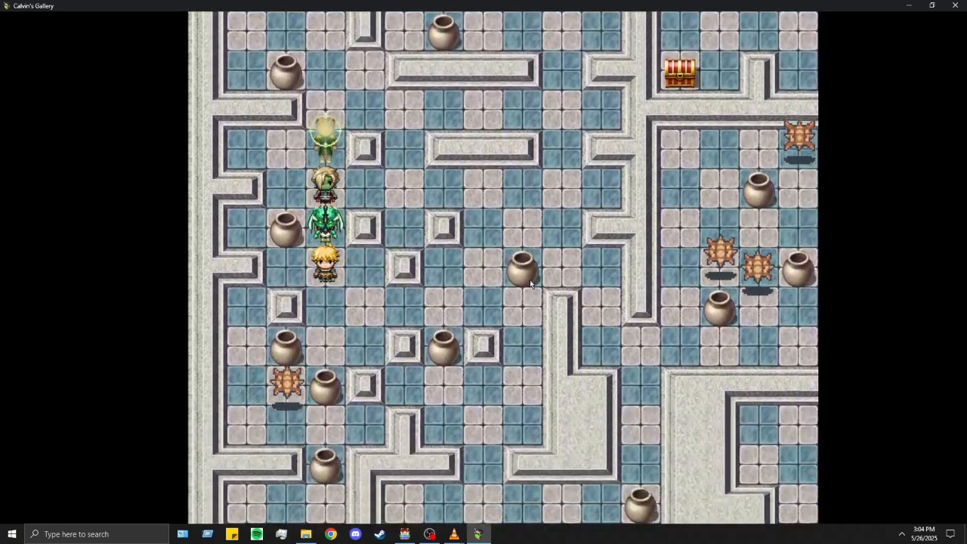
Step: Push the lower-left pot against the left wall and lead the party down past the column pot
key(Right)
key(Down)
key(Down)
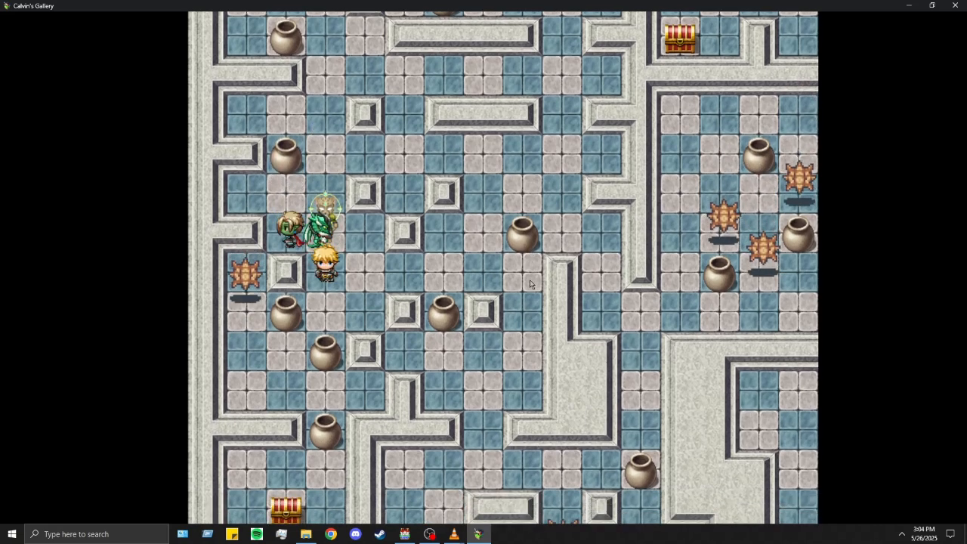
key(Left)
key(Down)
key(Down)
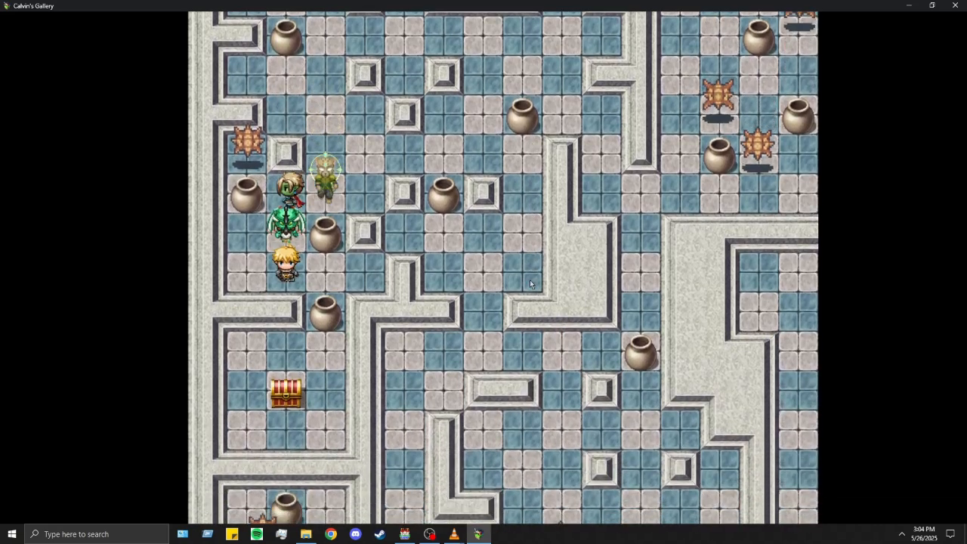
Step: Push the entrance pot down into the small treasure room and open the chest beside it
key(Right)
key(Down)
key(Down)
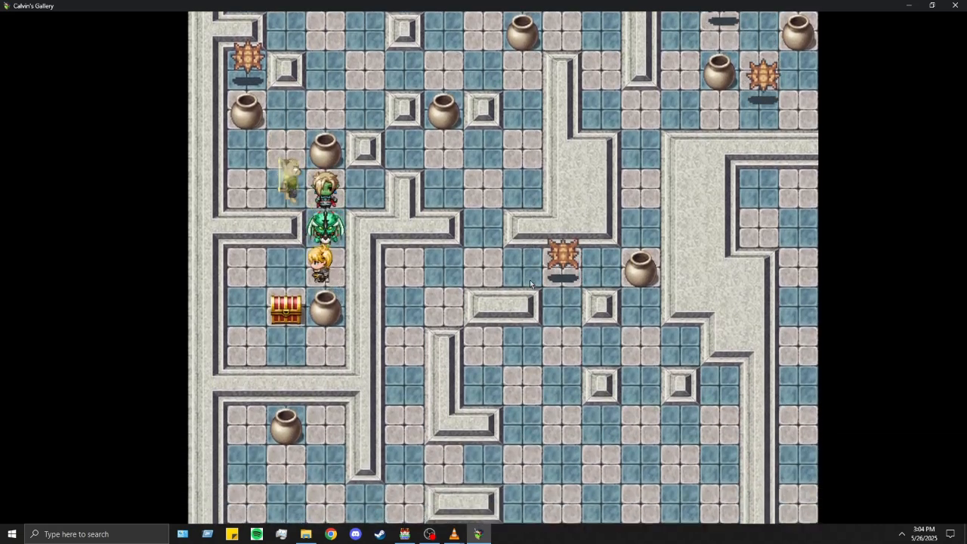
key(Return)
key(Return)
Step: Lead the party out of the treasure room, up the left side and rightward along the upper corridor
key(Up)
key(Up)
key(Up)
key(Up)
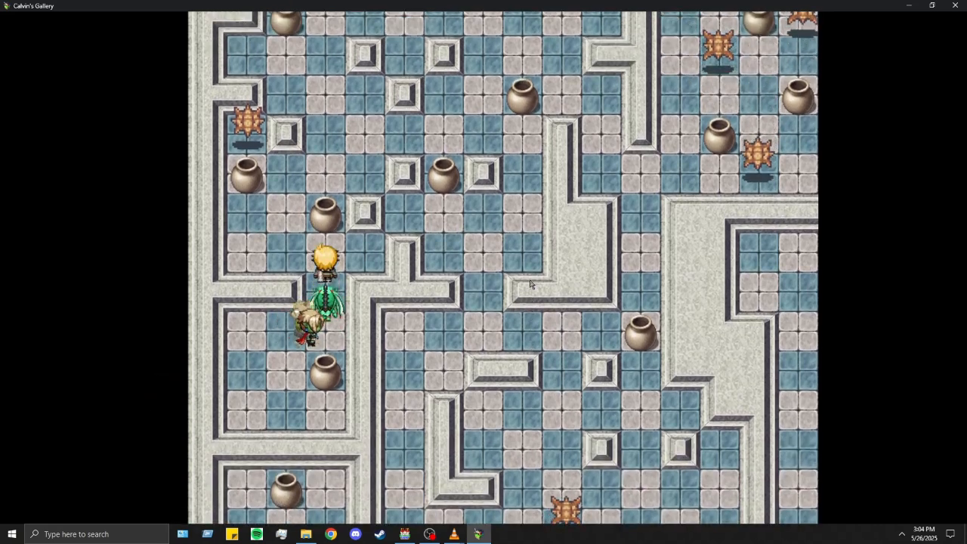
key(Up)
key(Up)
key(Up)
key(Up)
key(Up)
key(Up)
key(Right)
key(Right)
key(Right)
key(Right)
key(Right)
key(Right)
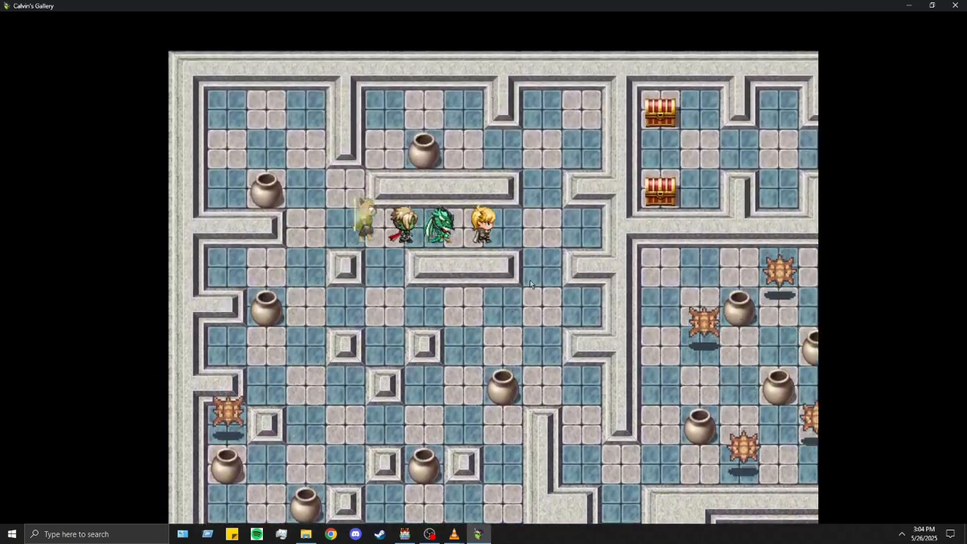
Step: Lead the party down through the central area and right into the entrance of the large spiked-trap room
key(Down)
key(Down)
key(Down)
key(Right)
key(Down)
key(Down)
key(Down)
key(Down)
key(Right)
key(Right)
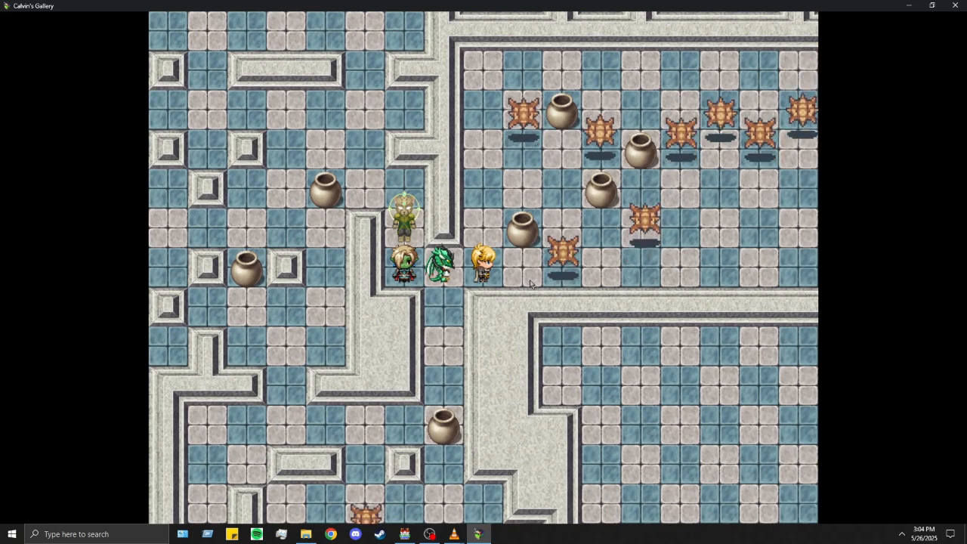
Step: Push the pot near the trap room's entrance right and advance the party up along the room's left wall
key(Up)
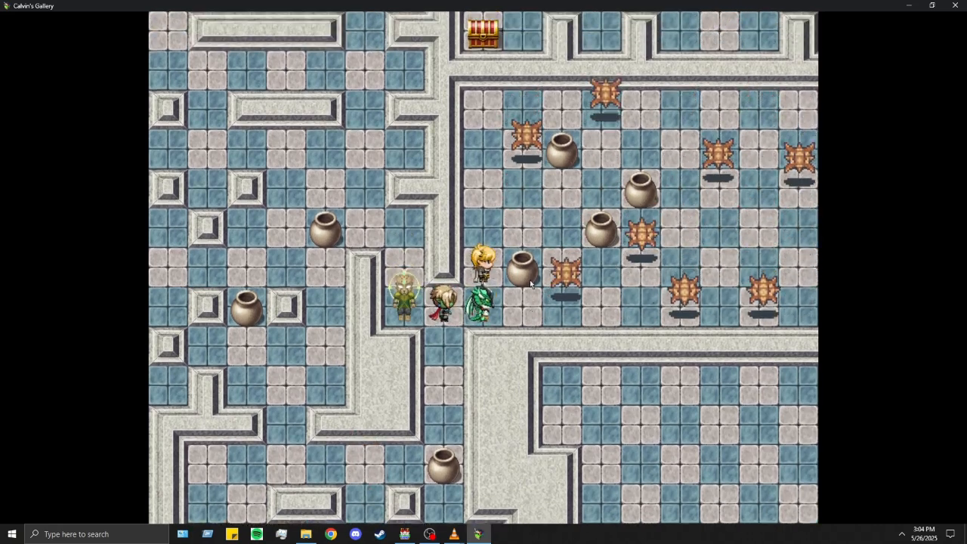
key(Right)
key(Up)
key(Up)
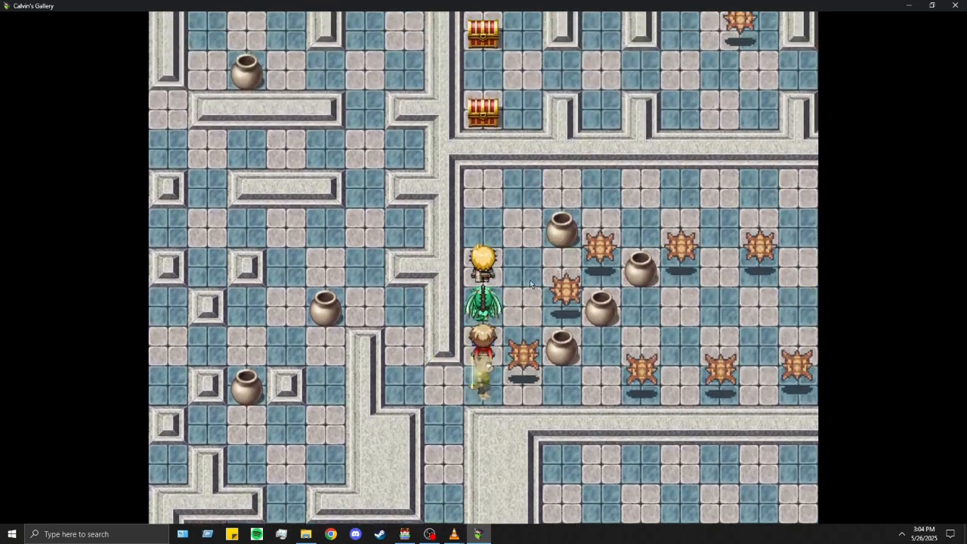
key(Up)
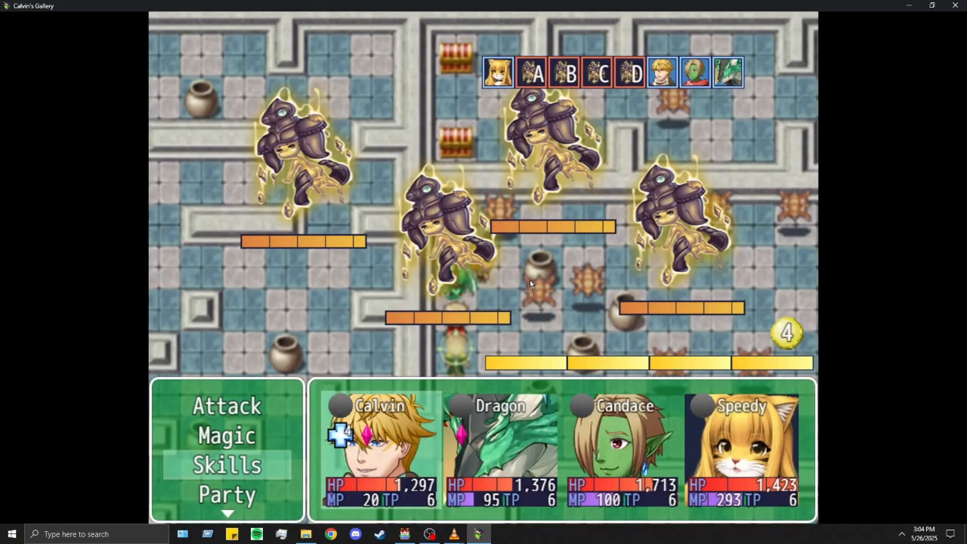
Step: Choose a magic action for Calvin and aim Dragon's action at Earth Spirit D
key(Up)
key(Return)
key(Down)
key(Escape)
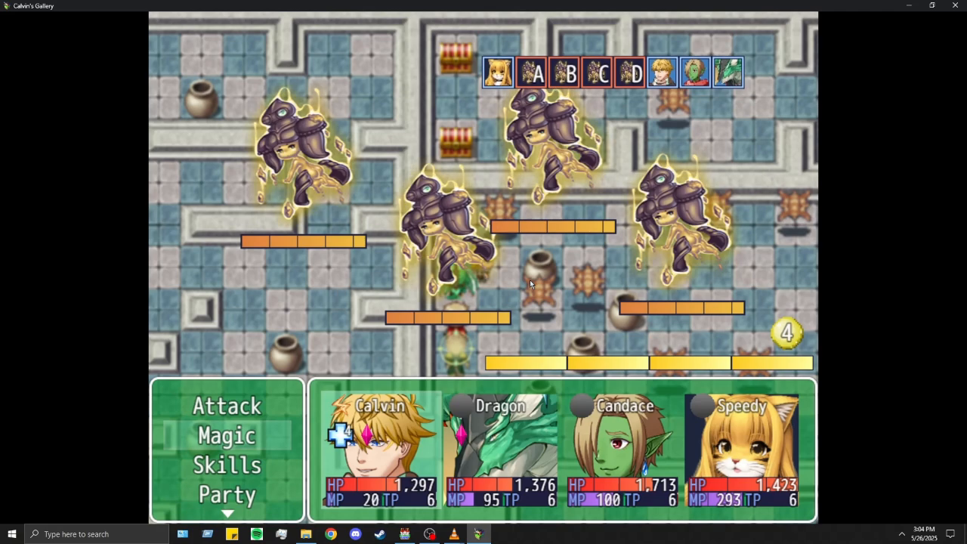
key(Return)
key(Return)
key(Escape)
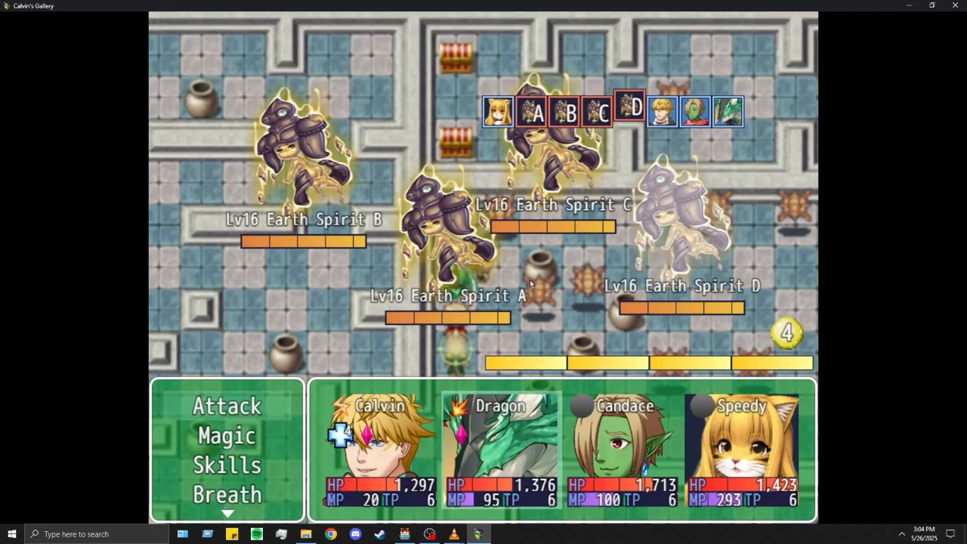
key(Return)
Step: Look through Candace's gun and skill options, including Basic Handcannon
key(Return)
key(Down)
key(Down)
key(Return)
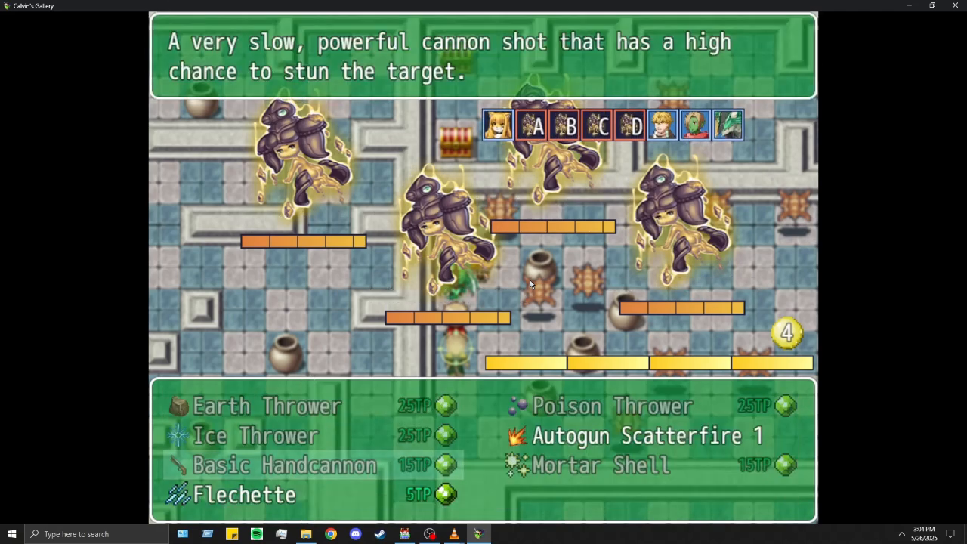
key(Escape)
key(Down)
key(Return)
key(Escape)
key(Up)
key(Up)
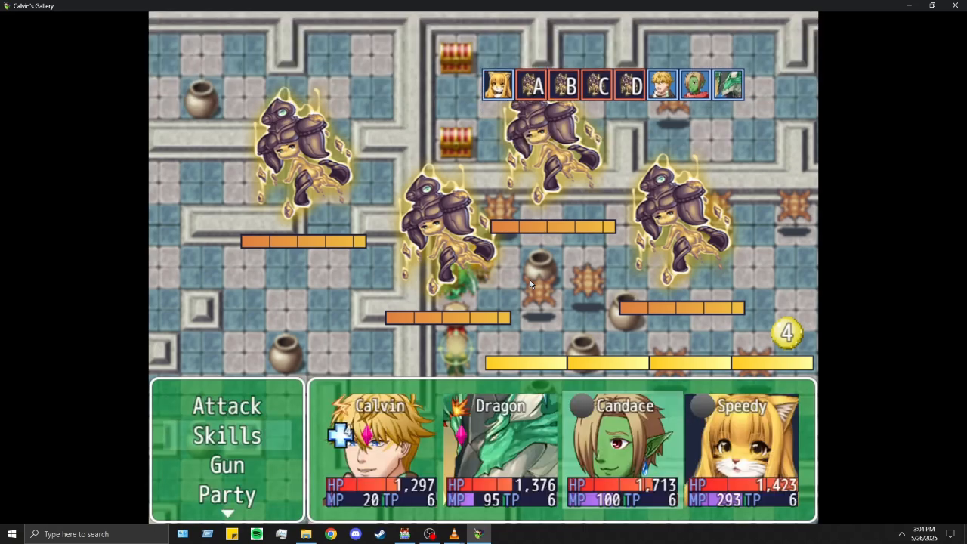
key(Down)
key(Down)
key(Return)
key(Escape)
key(Down)
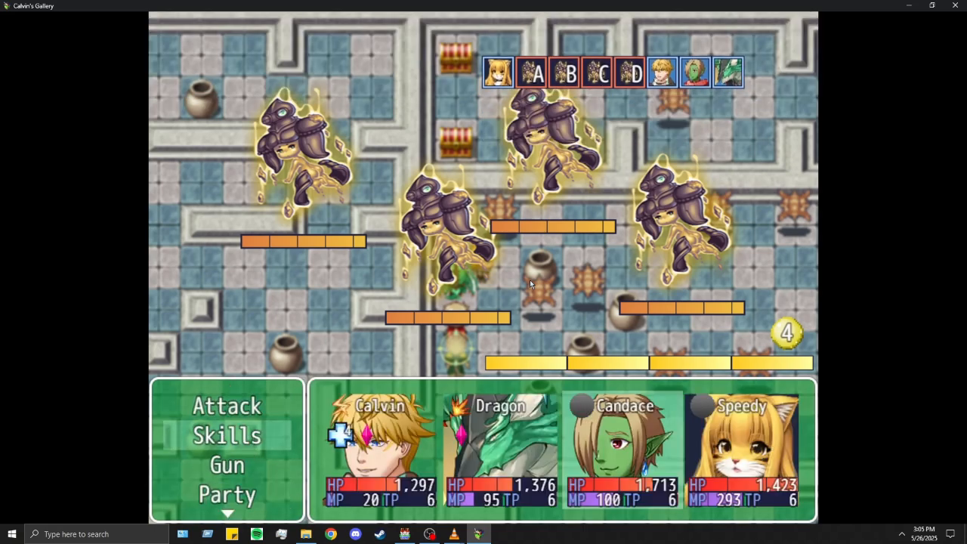
Step: Have Candace use a skill on all four Earth Spirits and choose Speedy's action to start the battle round
key(Return)
key(Escape)
key(Return)
key(Right)
key(Return)
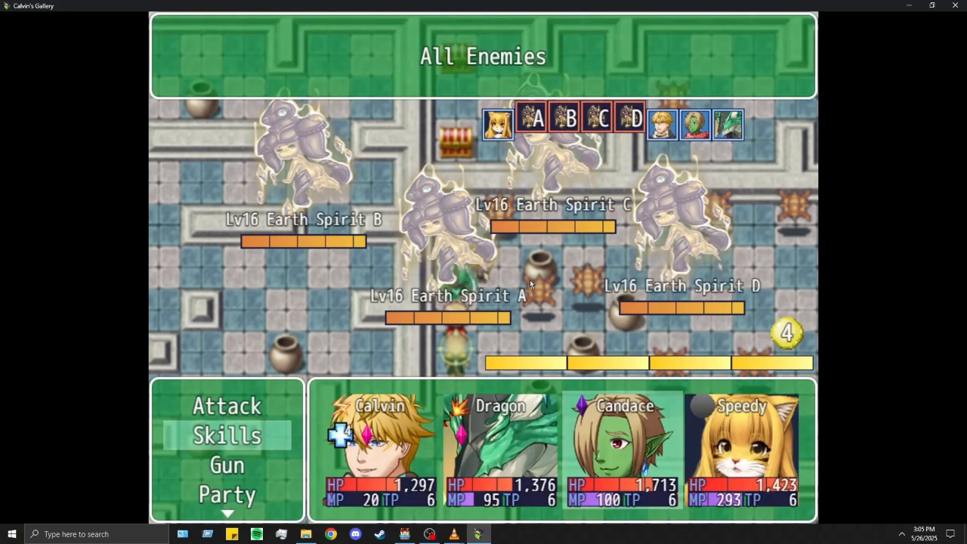
key(Return)
key(Return)
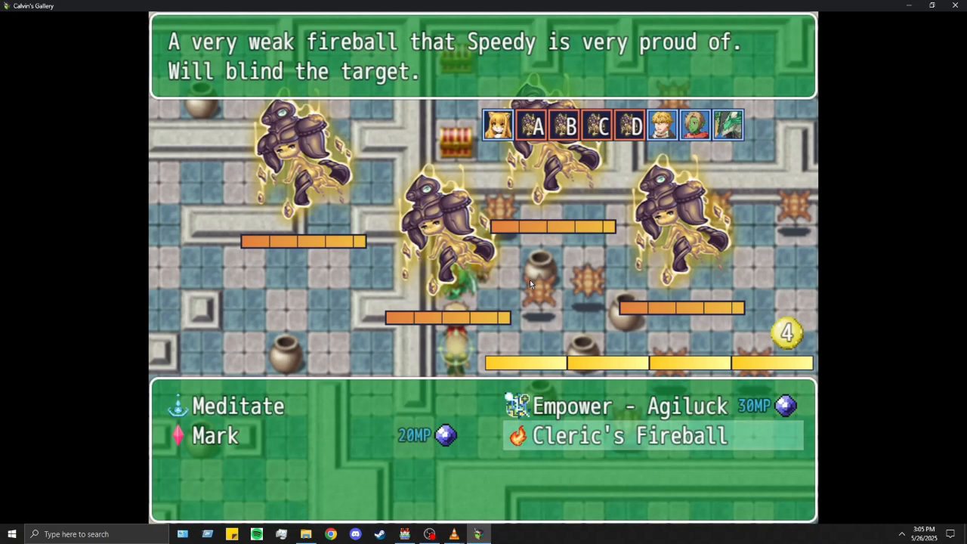
key(Escape)
key(Return)
key(Return)
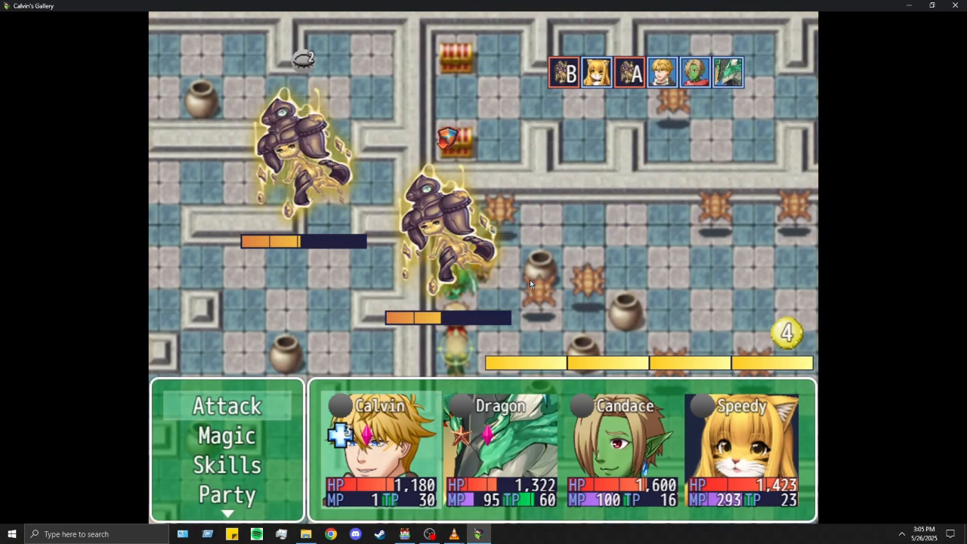
Step: Have Calvin use the Double Attack skill against two random Earth Spirits
key(Down)
key(Down)
key(Return)
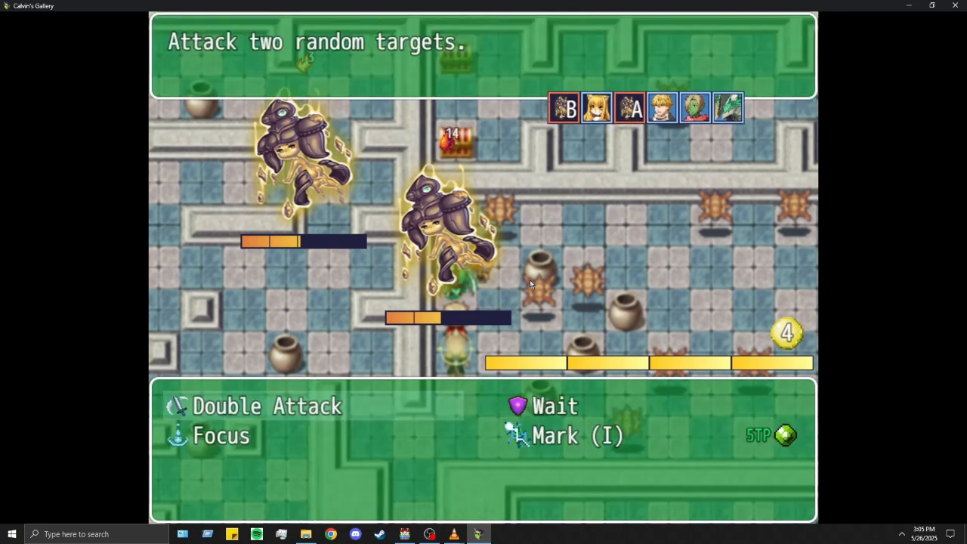
key(Return)
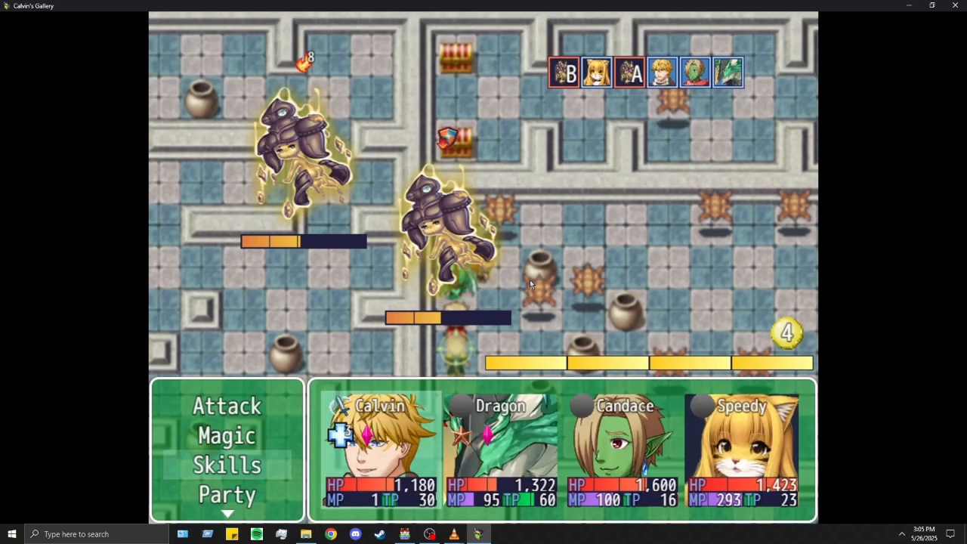
Step: Aim Dragon's attack at Earth Spirit A and choose an attack for Candace
key(Return)
key(Return)
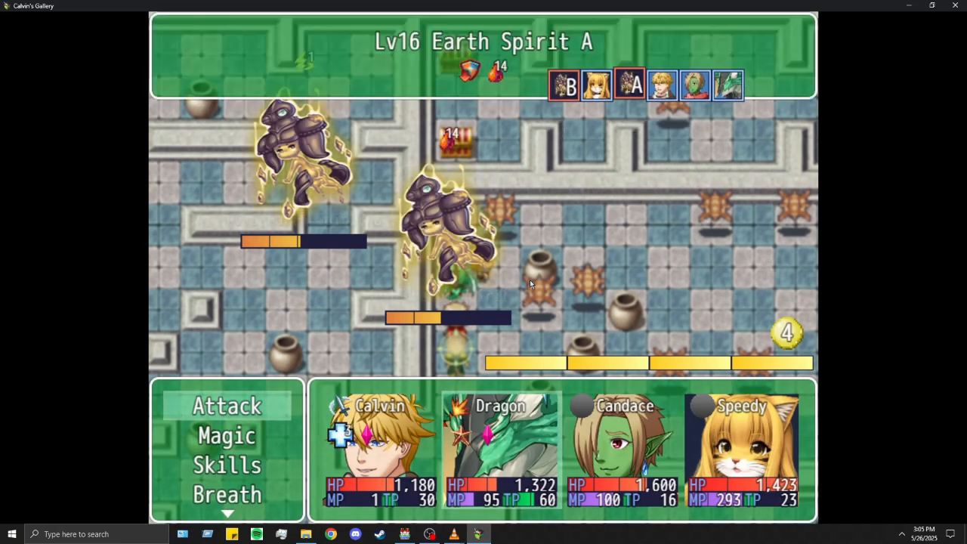
key(Return)
key(Return)
key(Return)
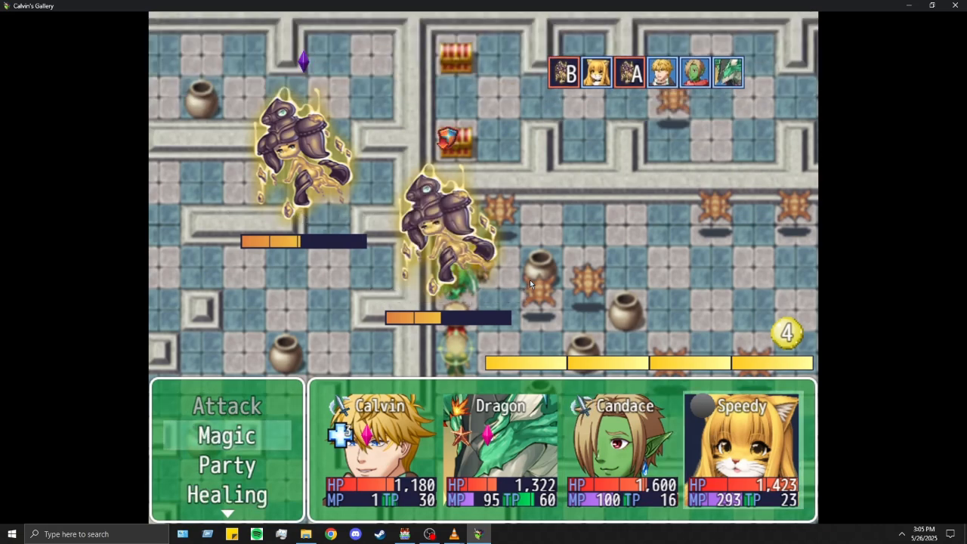
Step: Have Speedy use a Party action on all allies
key(Down)
key(Down)
key(Return)
key(Return)
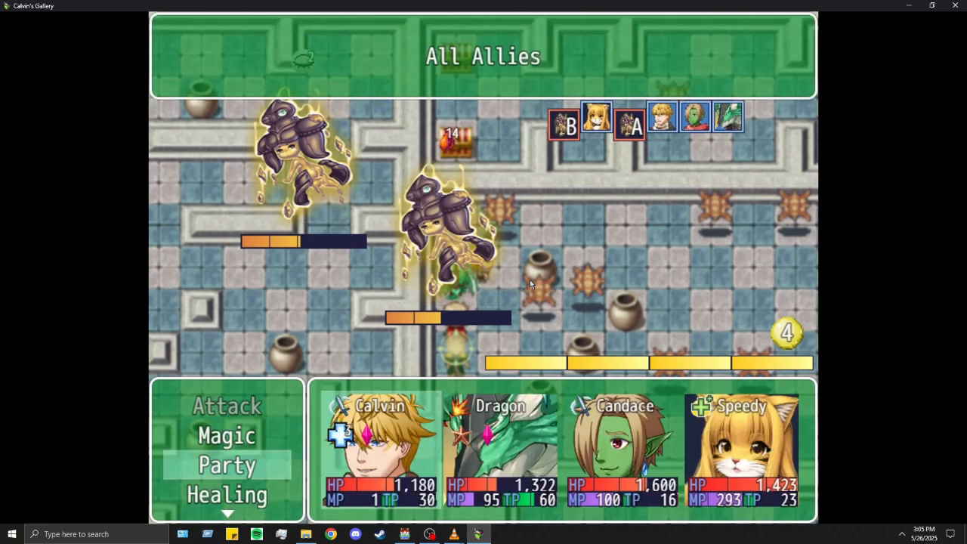
key(Return)
Step: Choose Speedy's remaining action to play out the battle round and dismiss the Battle Results
key(Up)
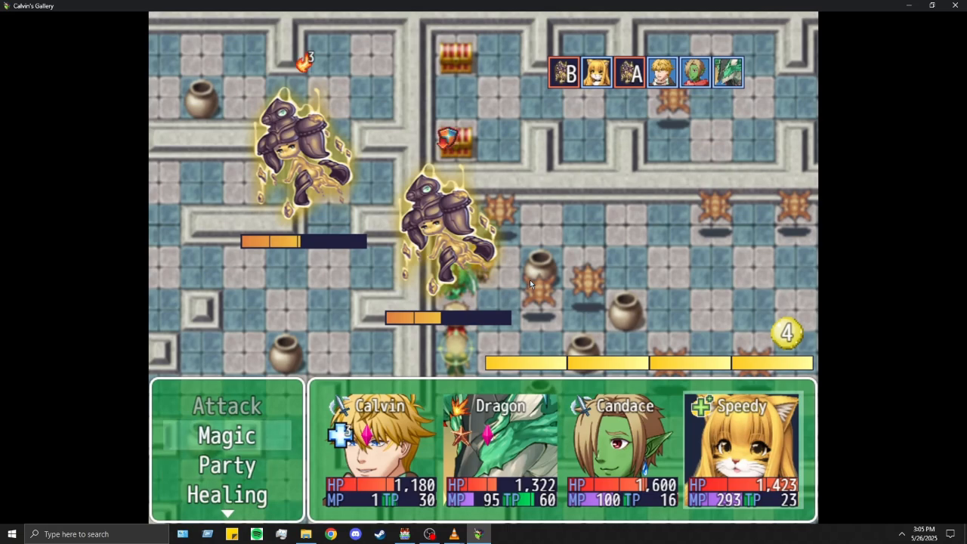
key(Return)
key(Right)
key(Down)
key(Escape)
key(Return)
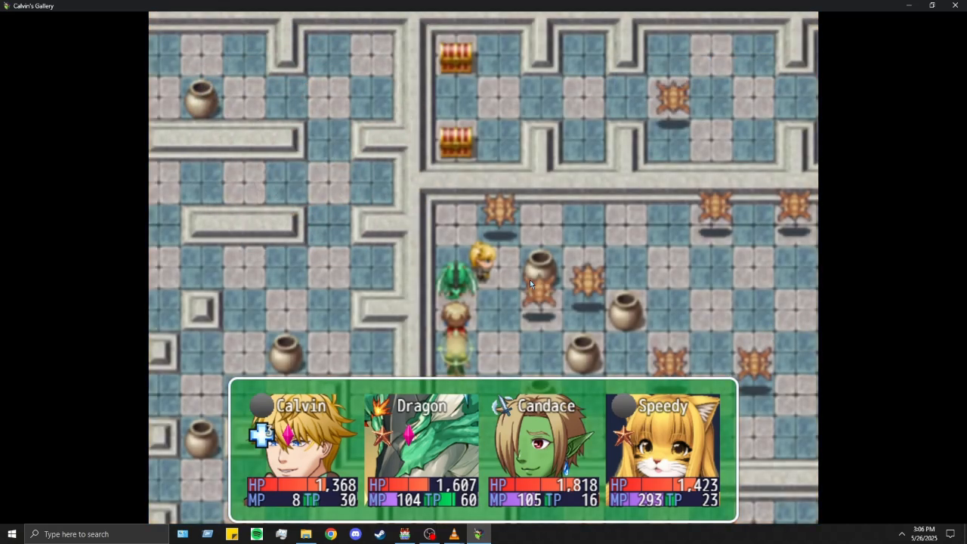
key(Return)
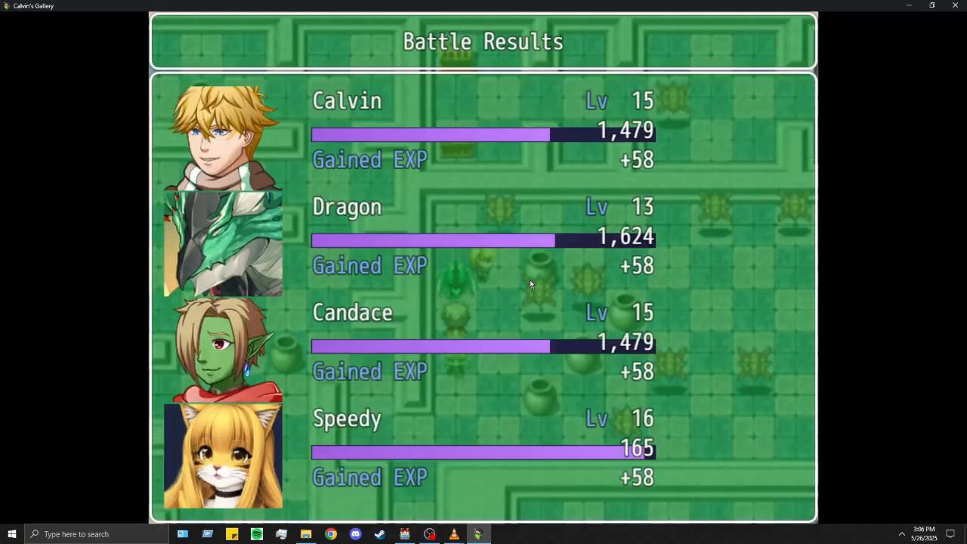
key(Return)
key(Return)
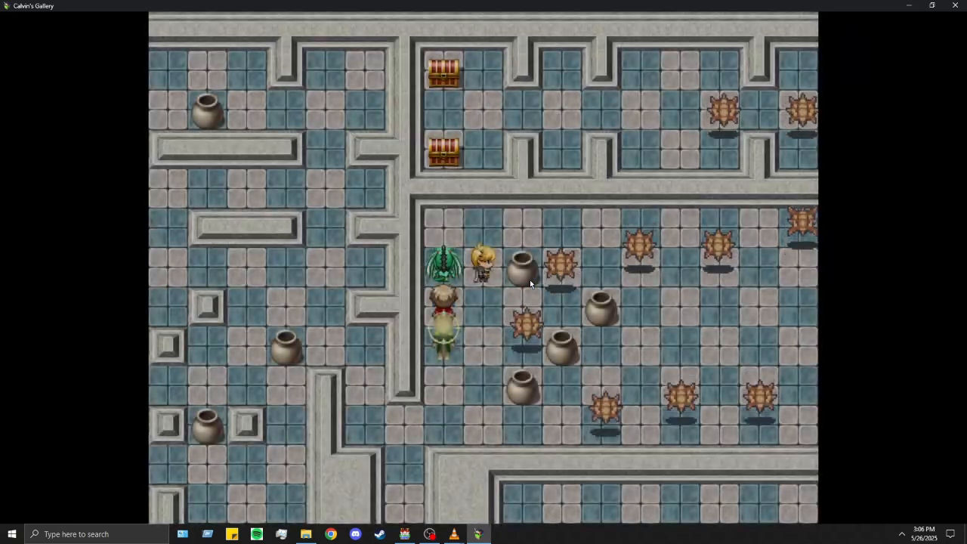
Step: Lead the party down the trap room's left side toward the lowest pot while dodging the spiked enemies
key(Right)
key(Down)
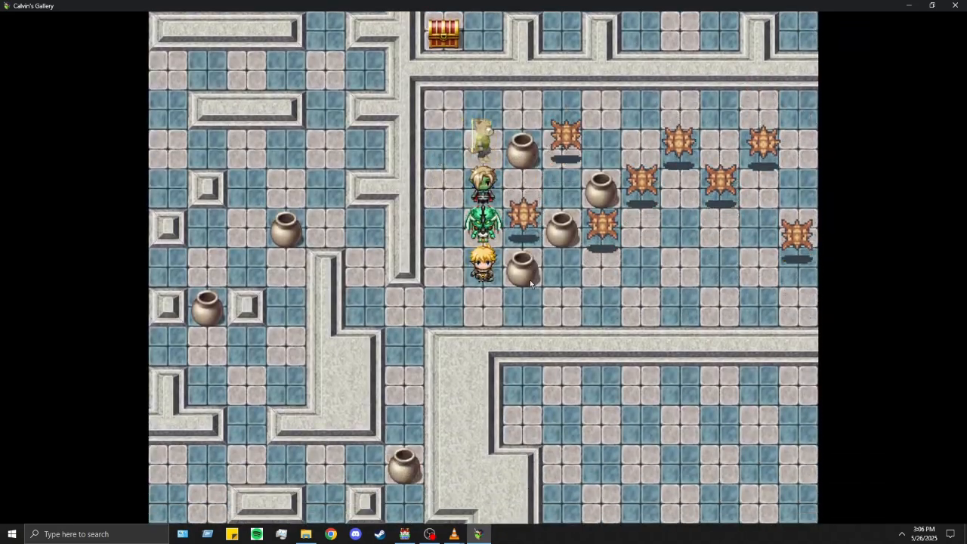
key(Down)
key(Left)
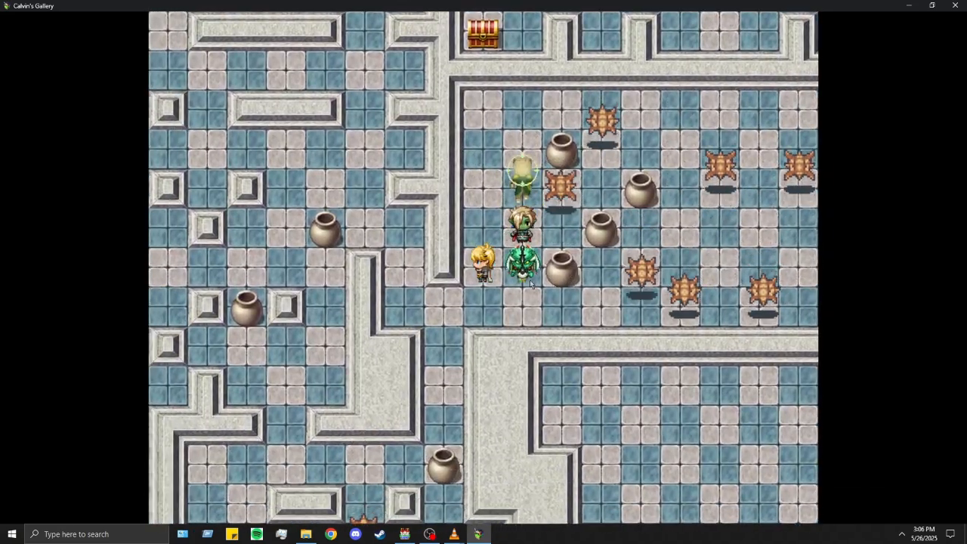
key(Down)
key(Left)
key(Down)
key(Up)
key(Right)
key(Up)
key(Left)
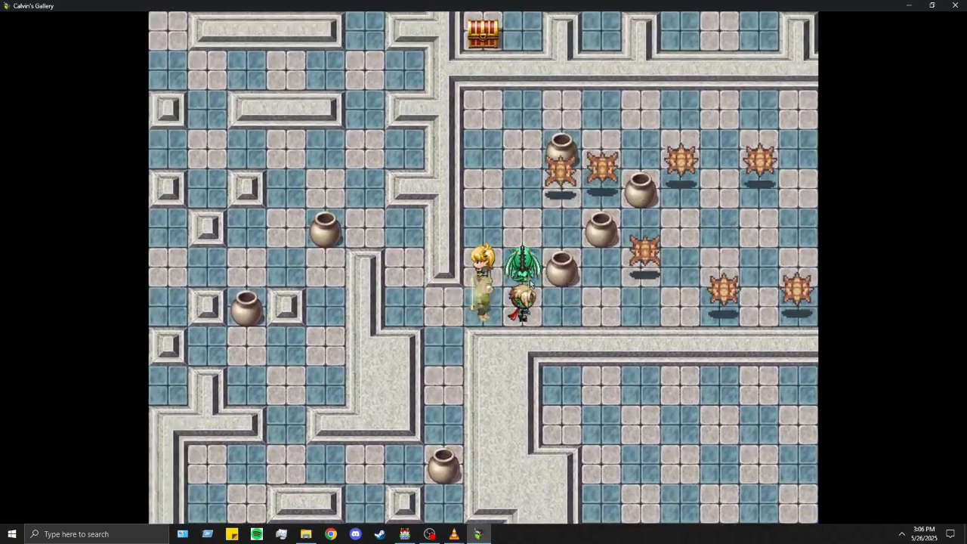
Step: Push the trap room's lowest pot one tile right and bring the party back to the left wall
key(Down)
key(Up)
key(Right)
key(Left)
key(Up)
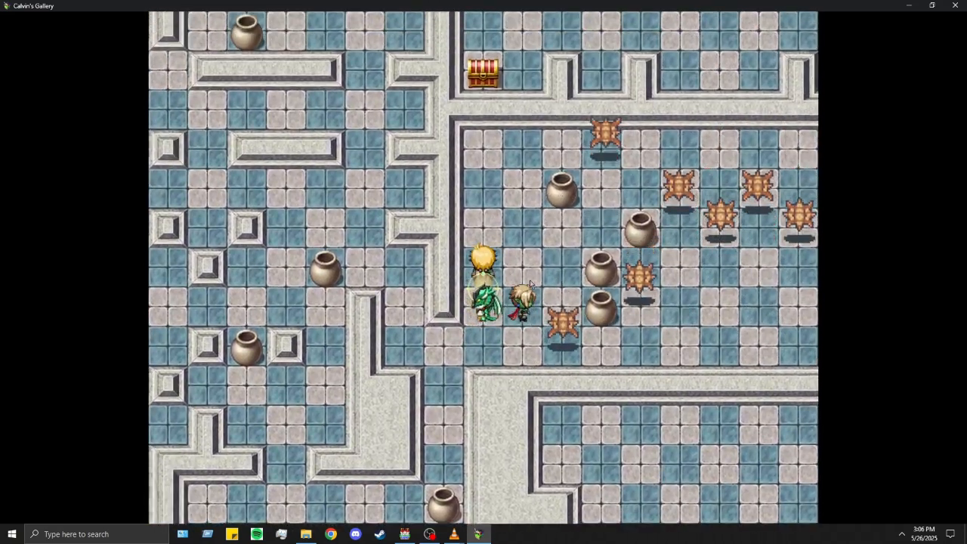
Step: Circle up past the topmost pot, push the second-lowest pot one tile right and return to the left wall
key(Up)
key(Up)
key(Right)
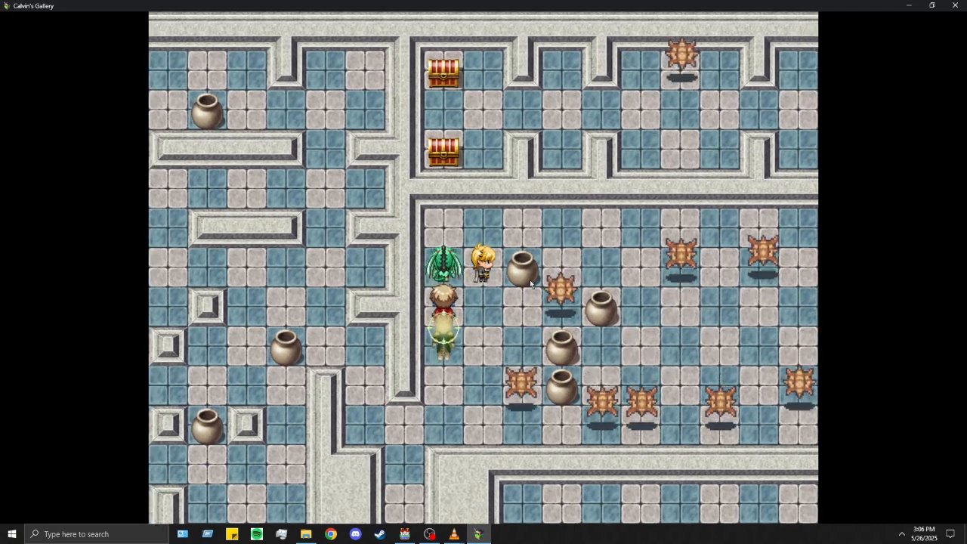
key(Right)
key(Down)
key(Down)
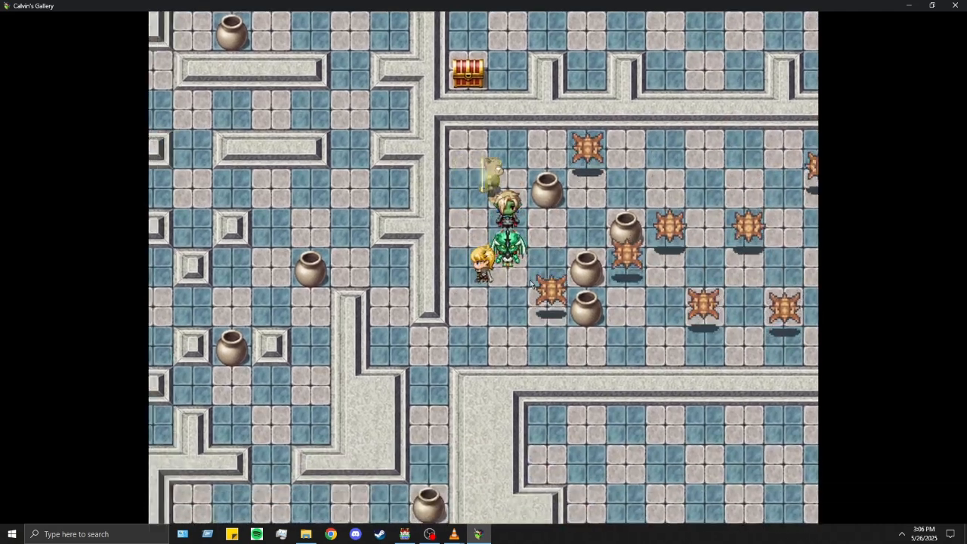
key(Right)
key(Right)
key(Left)
key(Left)
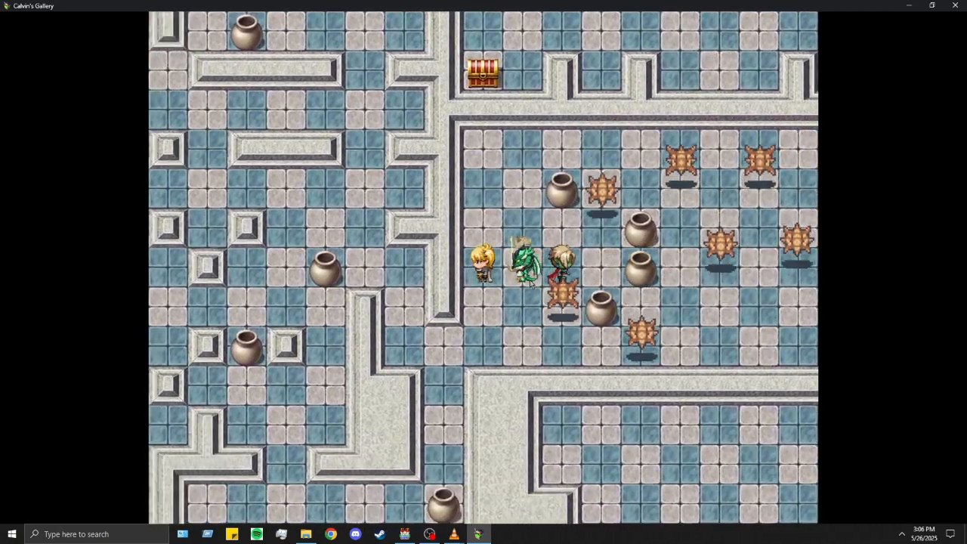
Step: Bring the party back up along the left wall and push the topmost pot two tiles right
key(Down)
key(Down)
key(Up)
key(Up)
key(Up)
key(Up)
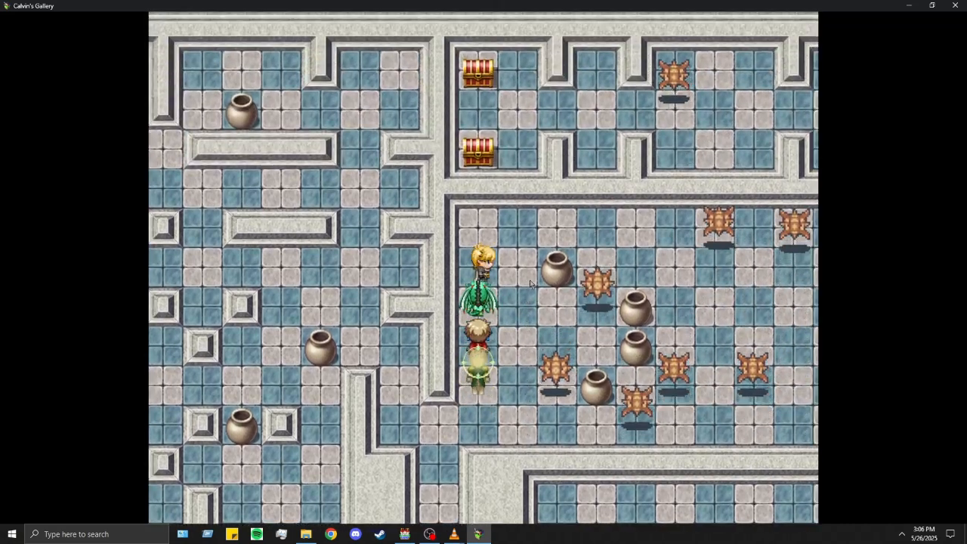
key(Right)
key(Left)
key(Right)
key(Left)
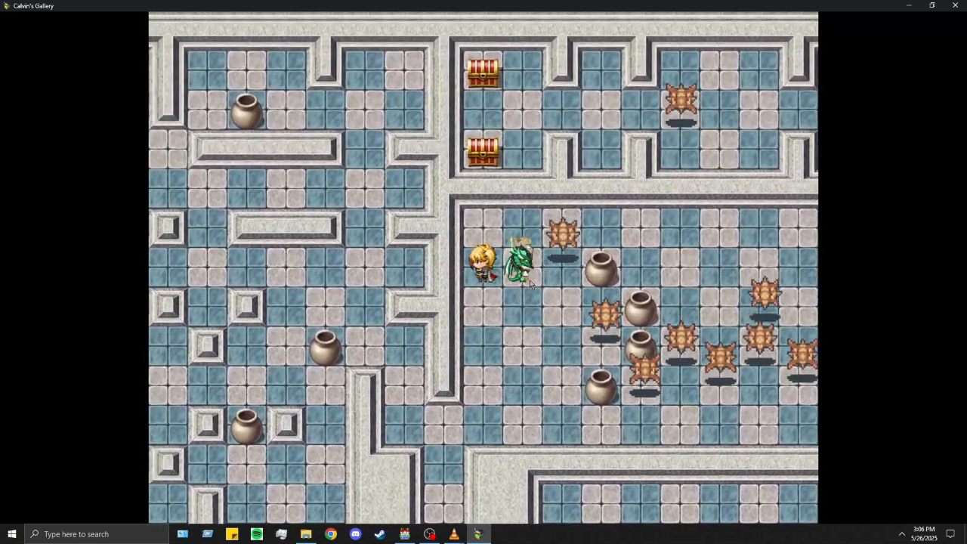
key(Right)
key(Right)
key(Left)
key(Left)
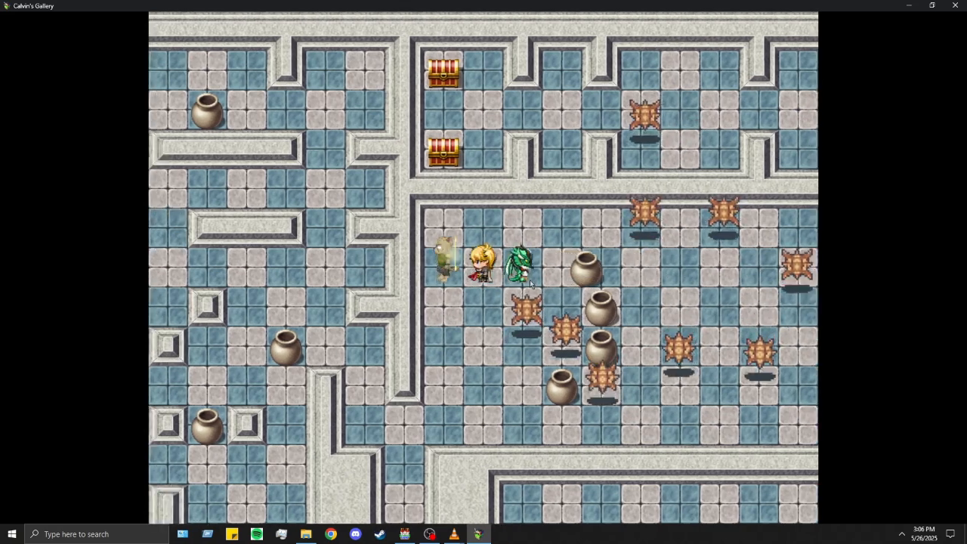
Step: Move the party up and down along the left wall to keep clear of the spiked enemies
key(Down)
key(Down)
key(Down)
key(Up)
key(Down)
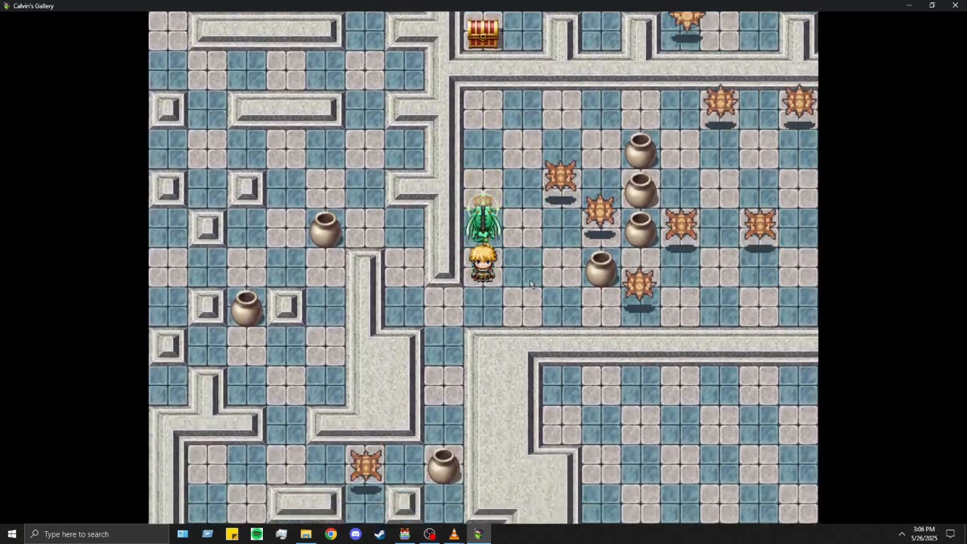
key(Up)
key(Up)
key(Down)
key(Down)
key(Down)
key(Up)
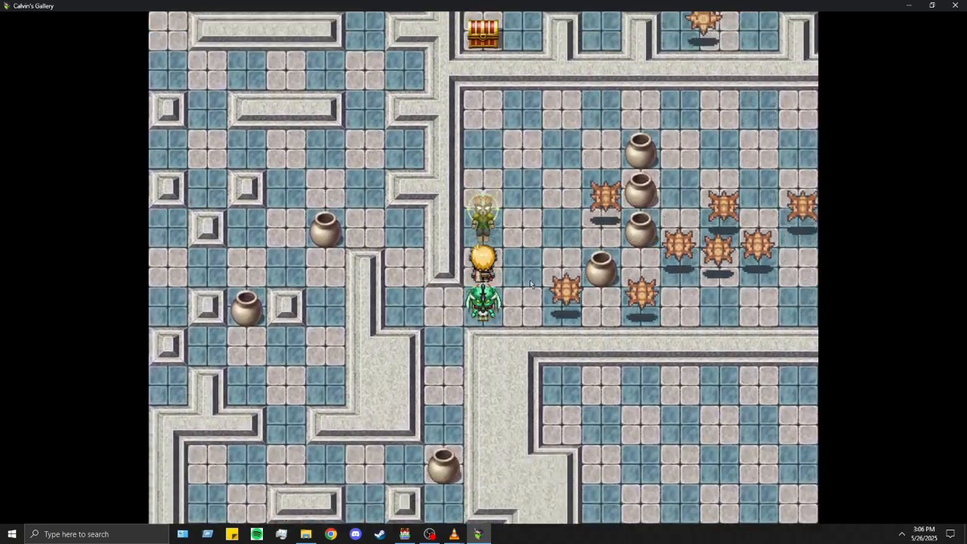
key(Up)
key(Up)
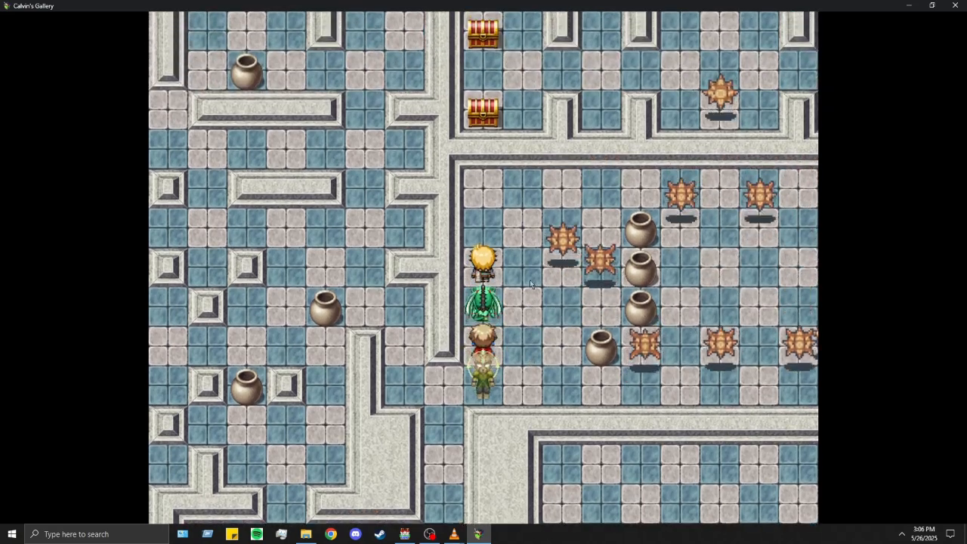
Step: Walk the party right toward the column of pots and into an enemy encounter
key(Right)
key(Right)
key(Right)
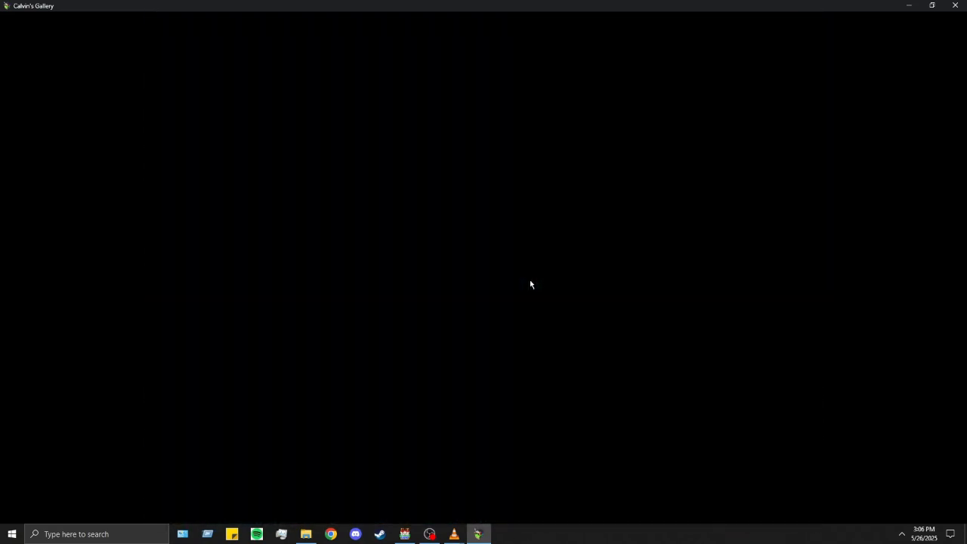
Step: Look through Calvin's battle item list, including Small Meal, and leave it without using anything
key(Down)
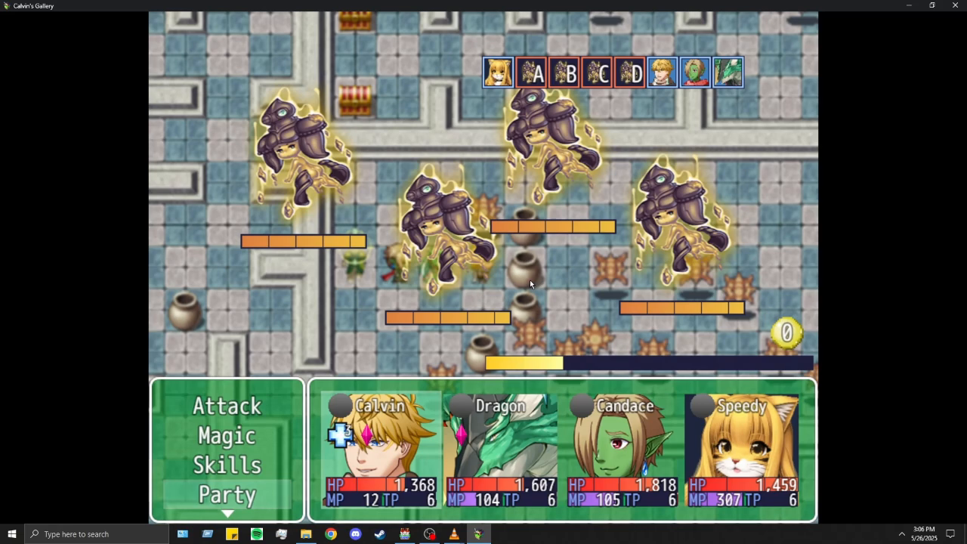
key(Down)
key(Down)
key(Down)
key(Down)
key(Return)
key(Down)
key(Down)
key(Down)
key(Down)
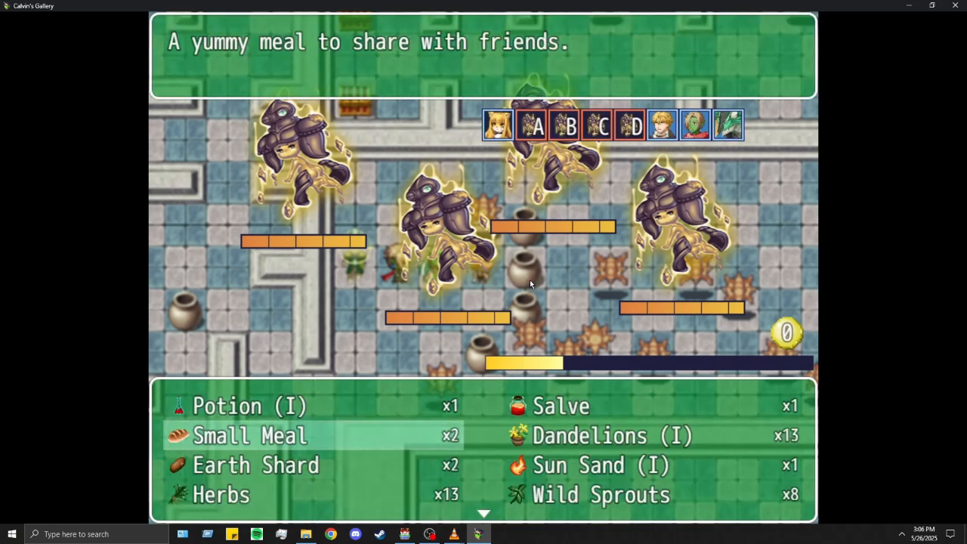
key(Escape)
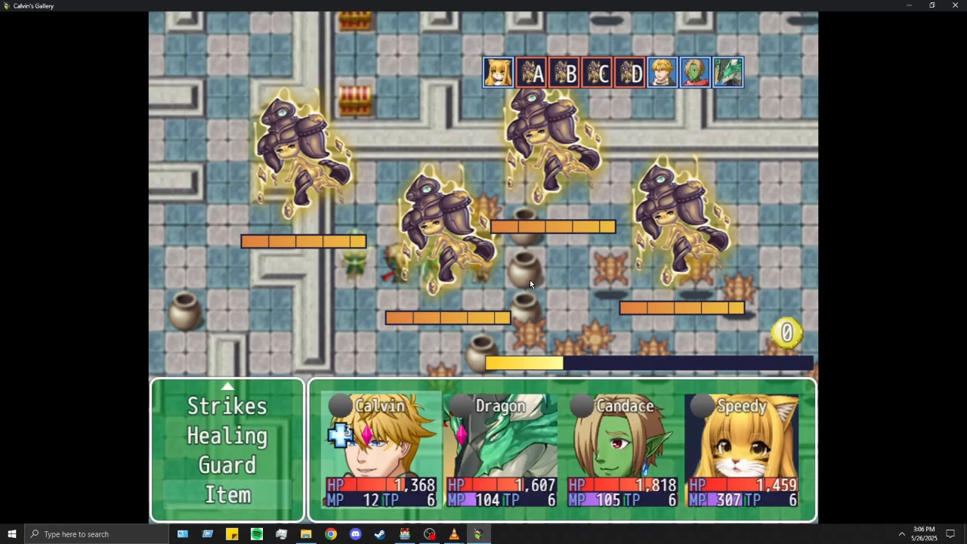
Step: Choose Calvin's attack and aim it at Earth Spirit D
key(Up)
key(Up)
key(Up)
key(Up)
key(Up)
key(Up)
key(Up)
key(Return)
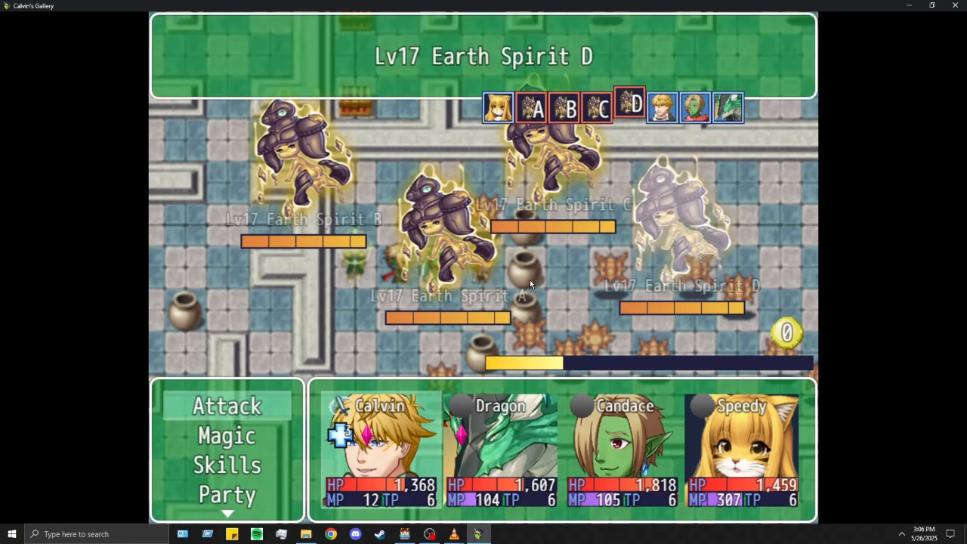
key(Return)
Step: Choose Dragon's attack and open Candace's skills with Wait and Mark
key(Down)
key(Up)
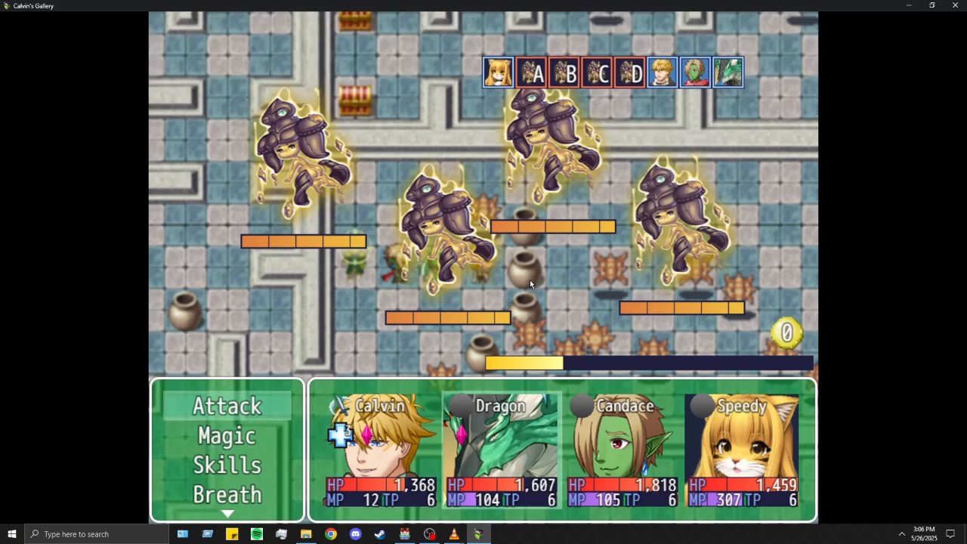
key(Return)
key(Return)
key(Down)
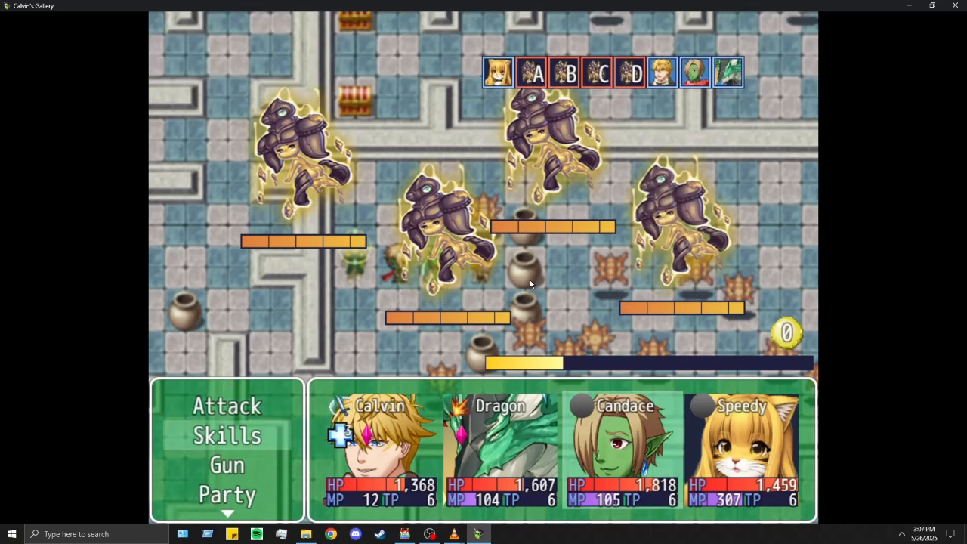
key(Return)
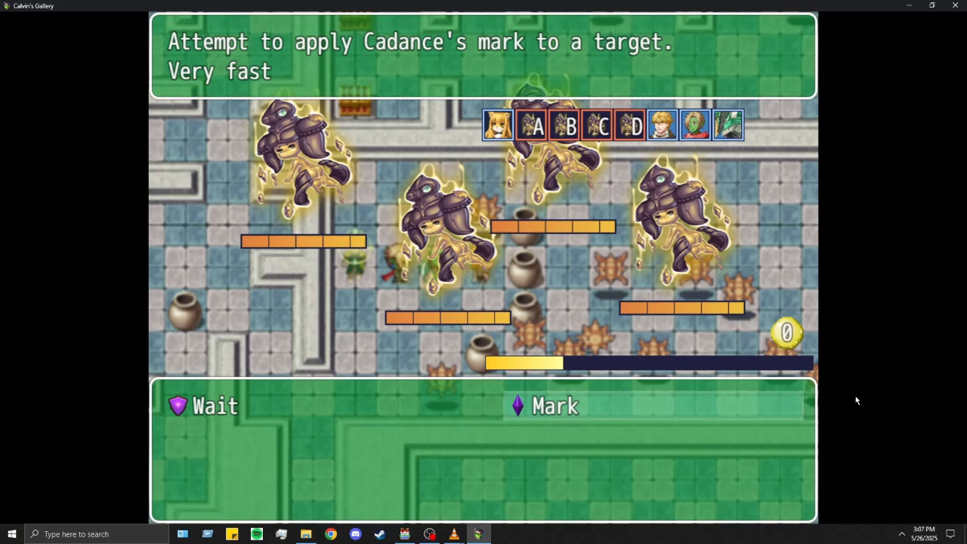
Step: End the playtest by closing the game window and return to the Puzzle 5 map in RPG Maker MV
click(911, 7)
click(478, 534)
click(954, 6)
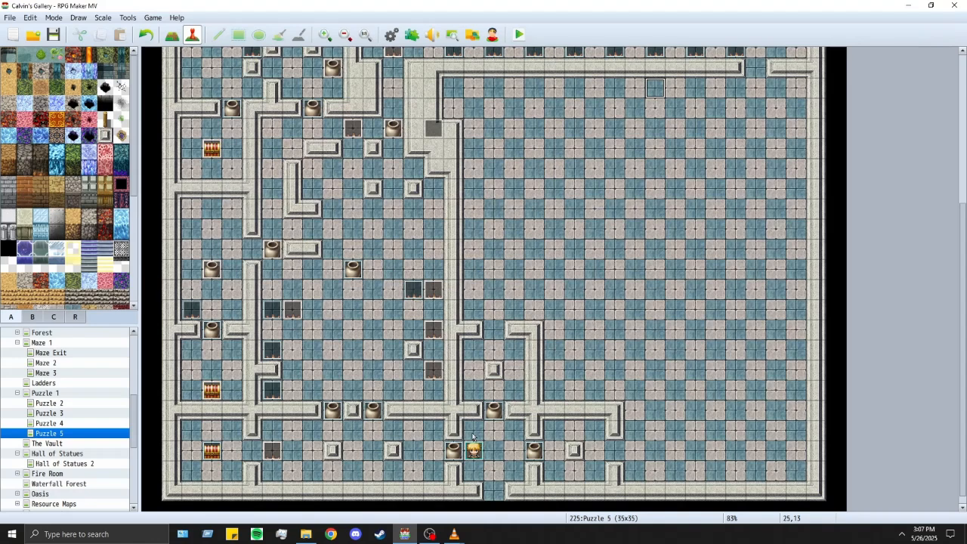
Step: Extend EV031's custom movement route with two Move at Random commands at the end and another before the second Move toward Player
scroll(474, 437, up, 6)
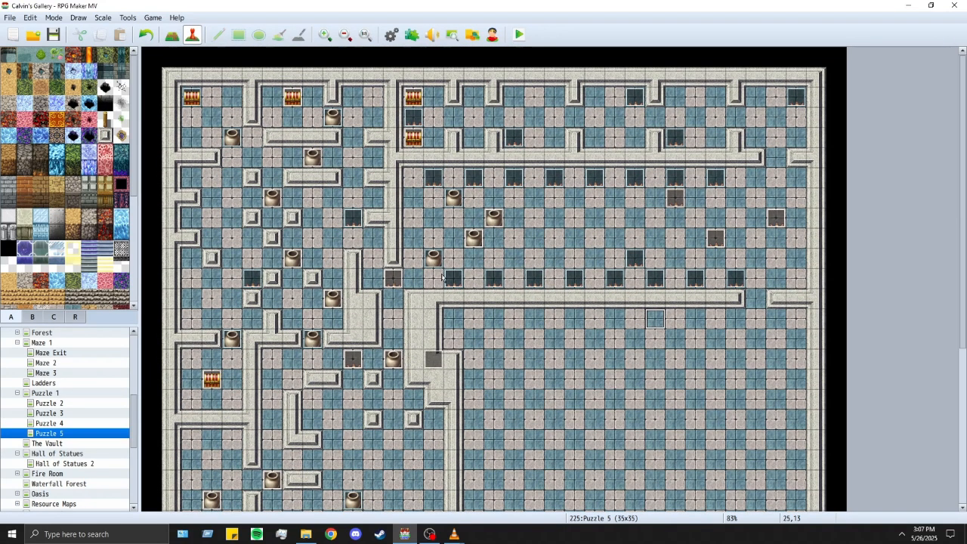
click(453, 279)
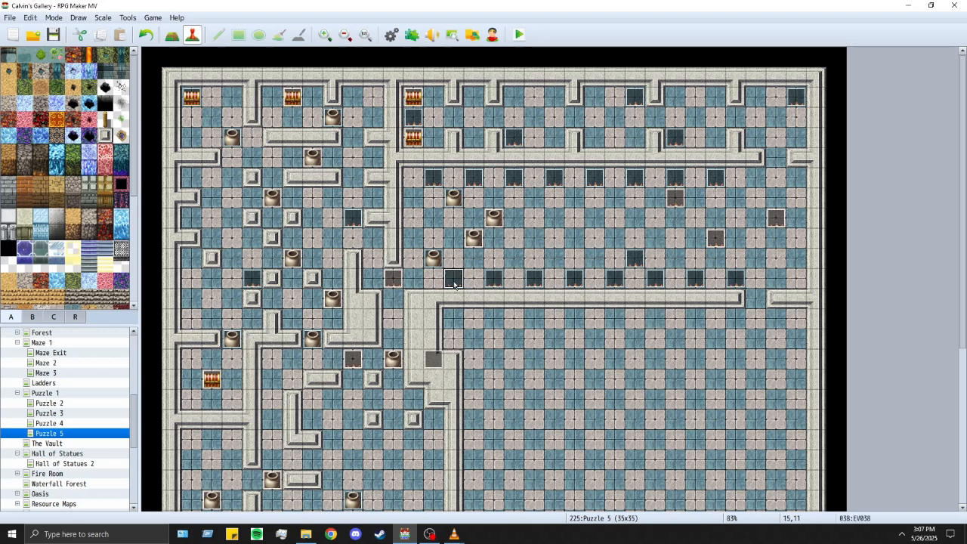
double_click(353, 219)
click(361, 305)
click(336, 212)
click(335, 222)
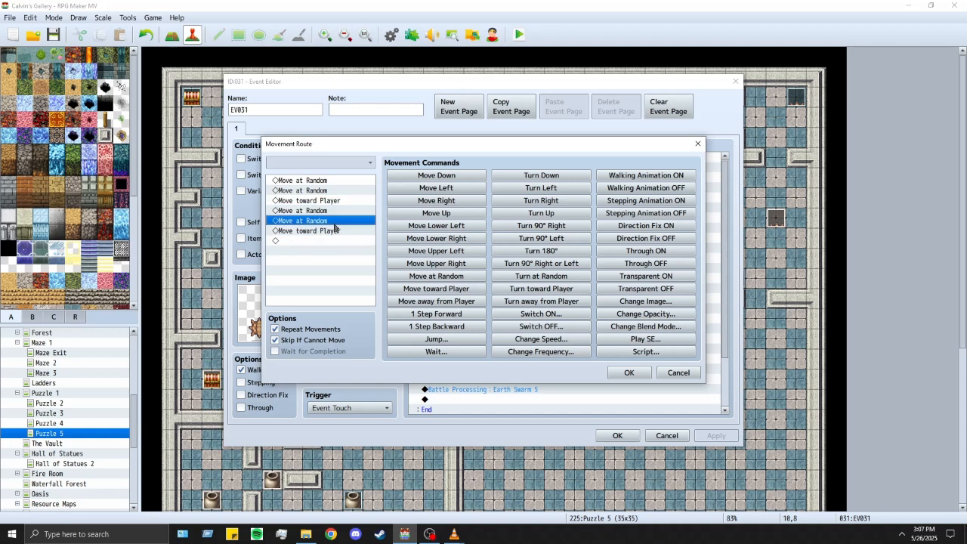
click(325, 240)
click(456, 276)
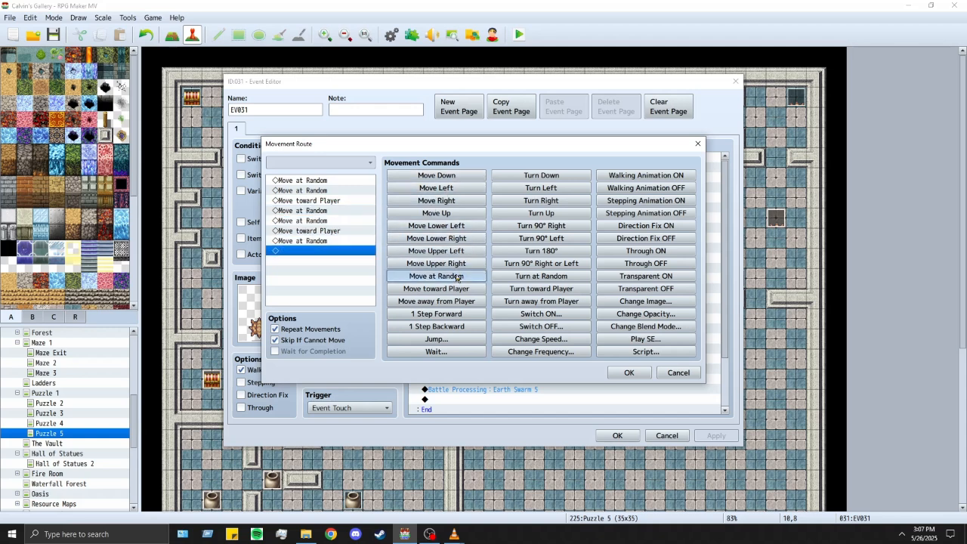
click(456, 277)
click(315, 220)
click(414, 276)
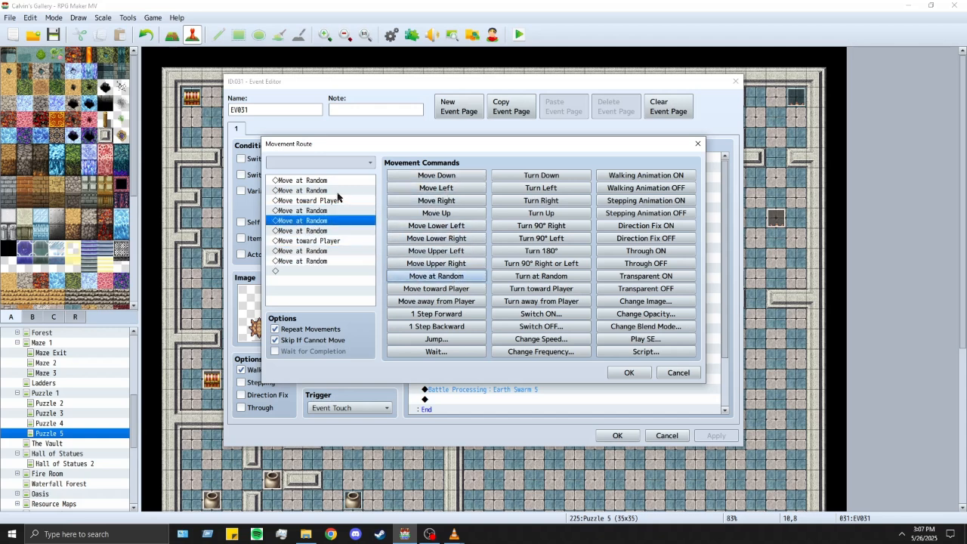
Step: Insert Move at Random before the route's first Move toward Player and again in its last random group, and save EV031
click(337, 193)
click(425, 276)
click(341, 262)
click(449, 280)
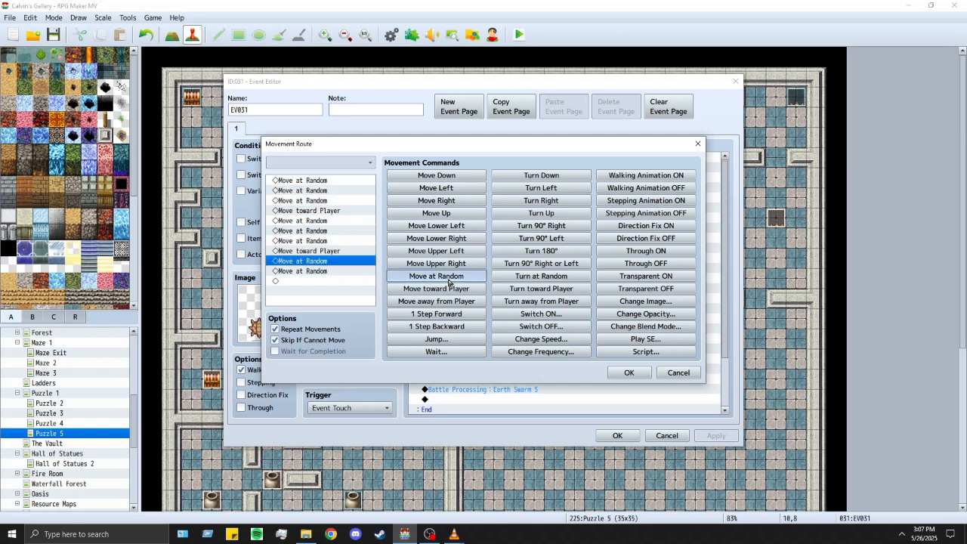
click(628, 372)
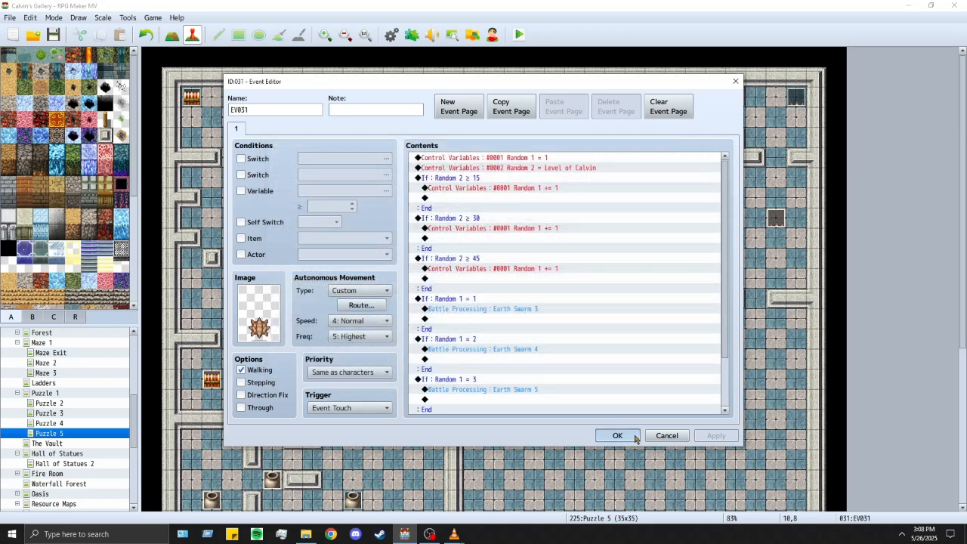
click(617, 436)
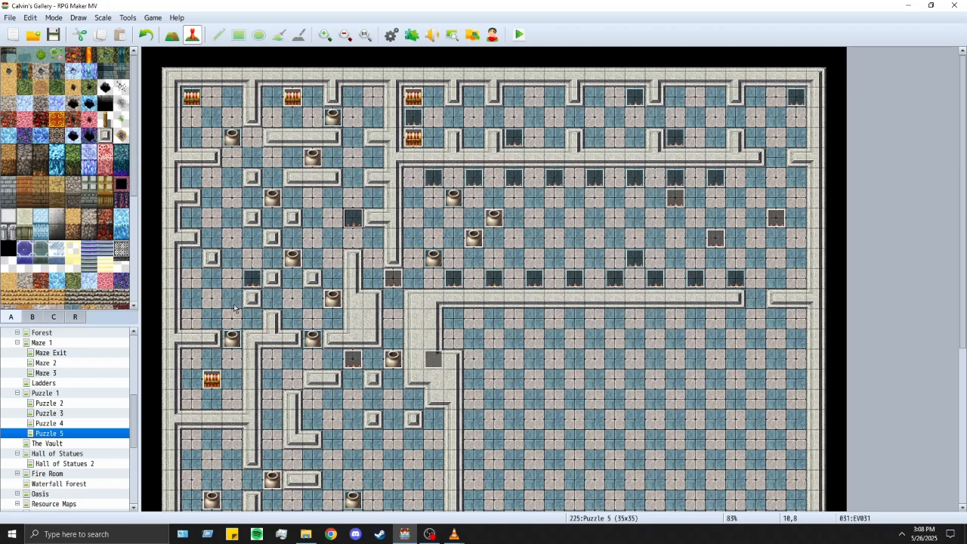
Step: Delete the eight enemy events spaced along row 11, at the lower edge of the upper-right room
click(252, 278)
key(Delete)
click(492, 285)
key(Delete)
click(536, 281)
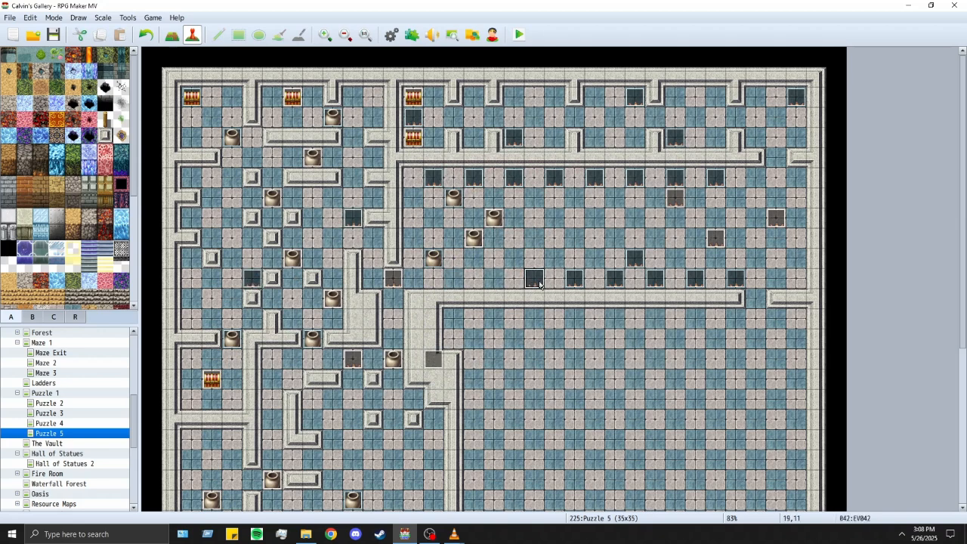
key(Delete)
click(598, 281)
click(608, 282)
key(Delete)
click(576, 280)
key(Delete)
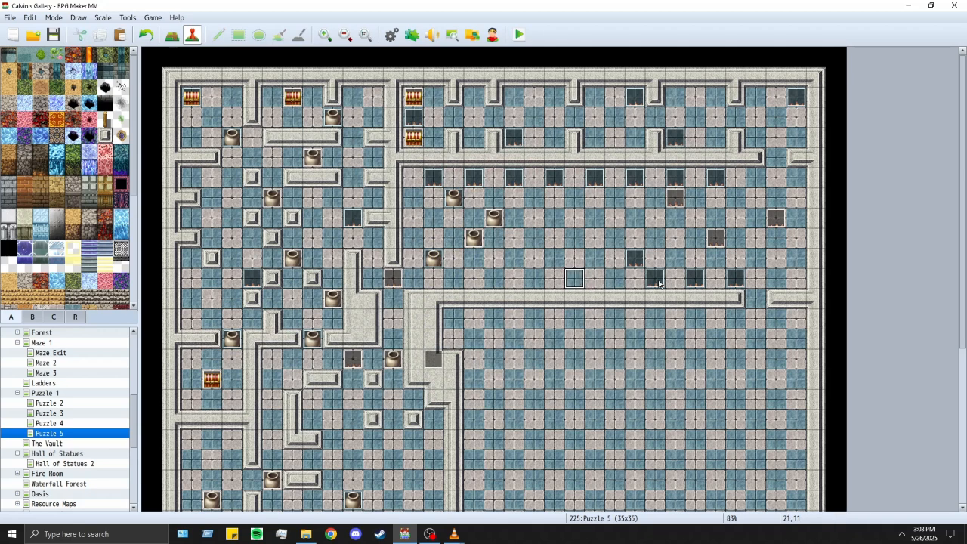
click(654, 281)
key(Delete)
click(695, 281)
key(Delete)
click(737, 282)
key(Delete)
Step: Delete the enemy events along row 6 of the same room, from column 28 to column 16, keeping EV037 at column 14
click(715, 178)
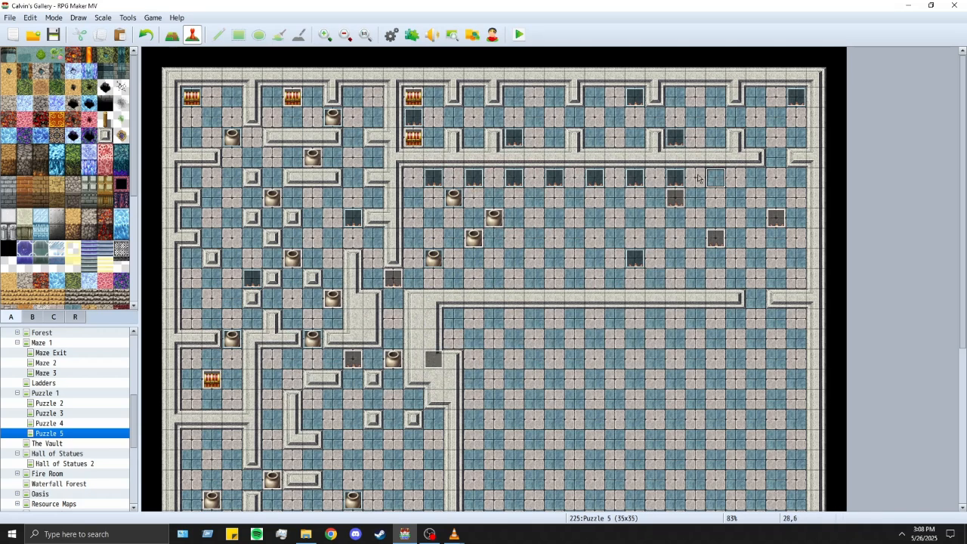
key(Delete)
click(675, 178)
key(Delete)
click(635, 178)
key(Delete)
click(611, 179)
click(594, 178)
key(Delete)
click(574, 178)
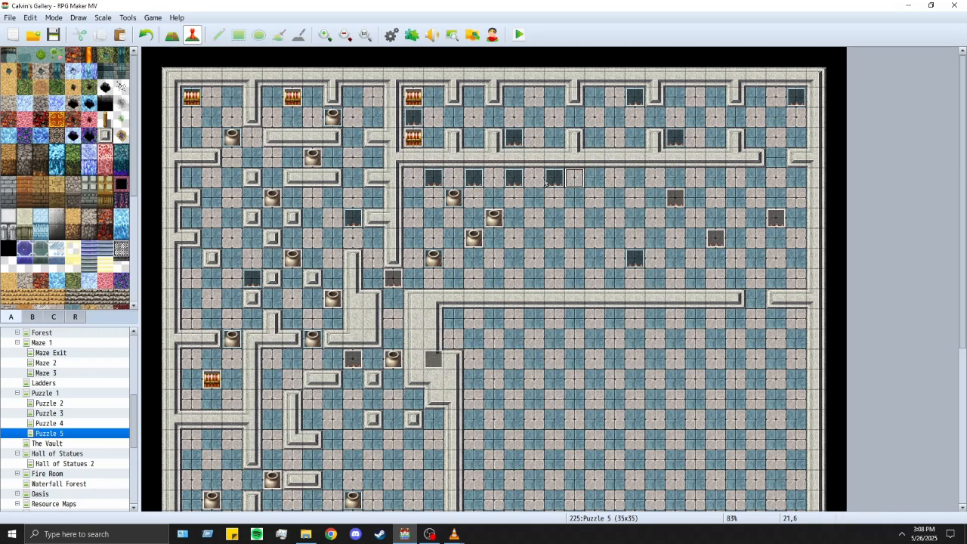
click(513, 178)
key(Delete)
click(554, 178)
key(Delete)
click(473, 178)
key(Delete)
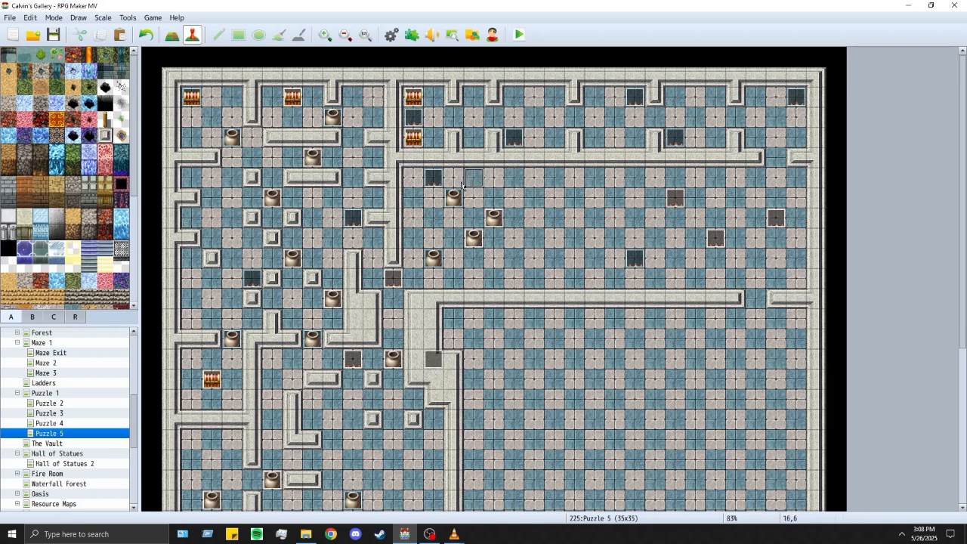
Step: Set EV037's autonomous movement speed to 3: x2 Slower, change its movement frequency and save the event
click(433, 178)
double_click(436, 182)
click(359, 320)
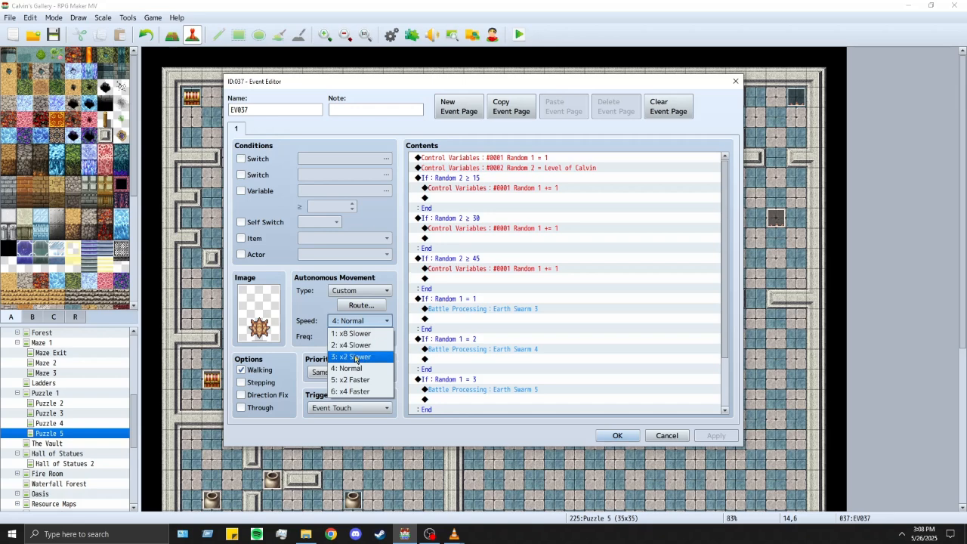
click(353, 356)
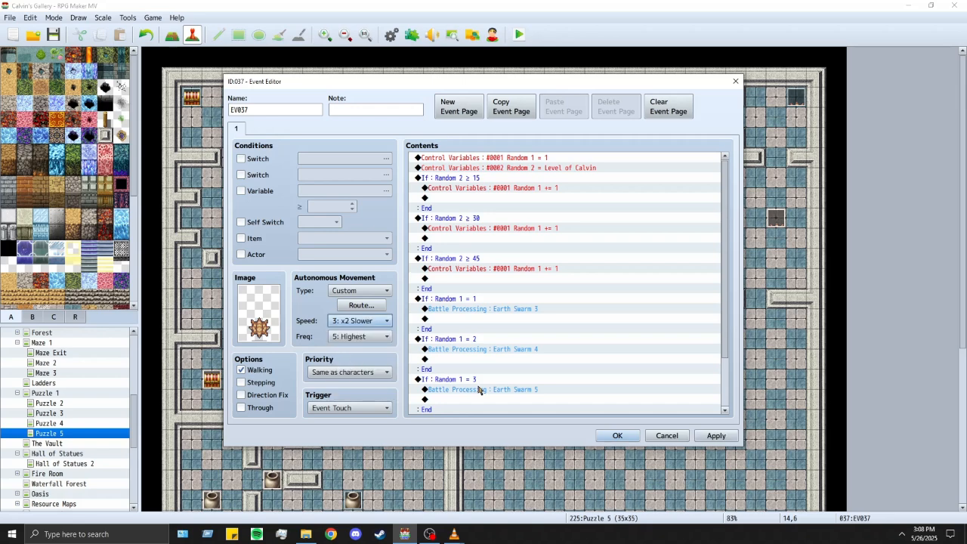
click(361, 337)
click(355, 385)
click(616, 436)
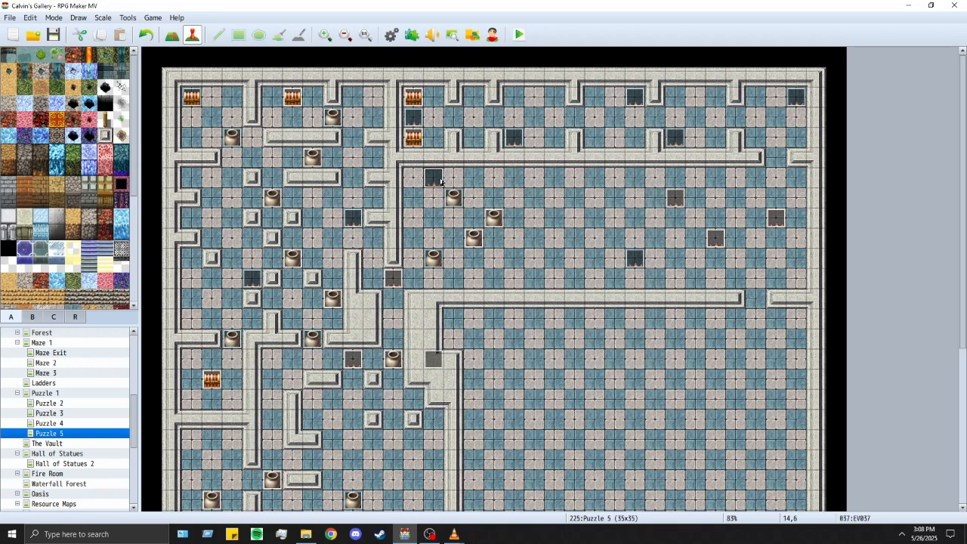
Step: Paste copies of the slower enemy event on every second tile of row 11 (columns 15 to 29) and row 6 (columns 16 to 28)
click(453, 277)
key(ctrl+v)
click(474, 177)
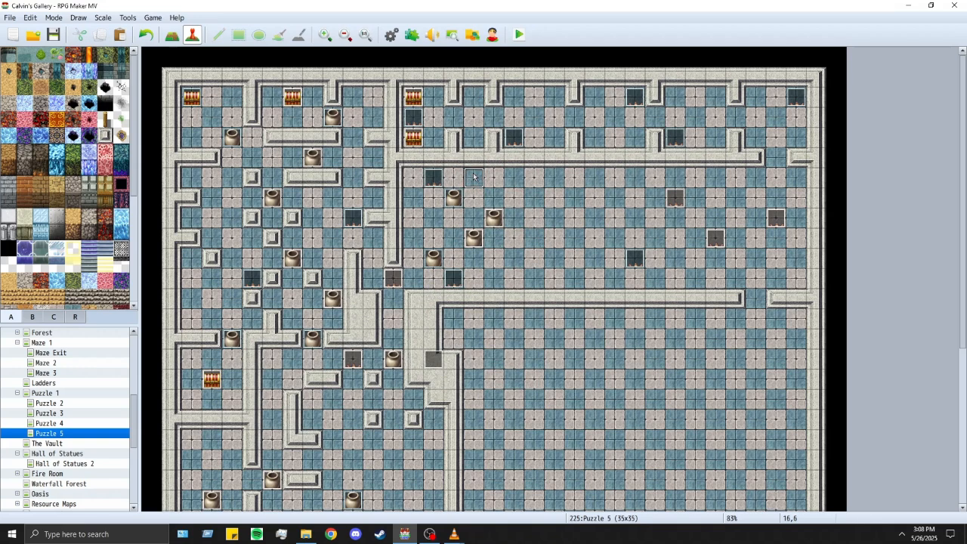
key(ctrl+v)
click(494, 278)
key(ctrl+v)
click(513, 177)
key(ctrl+v)
click(534, 278)
key(ctrl+v)
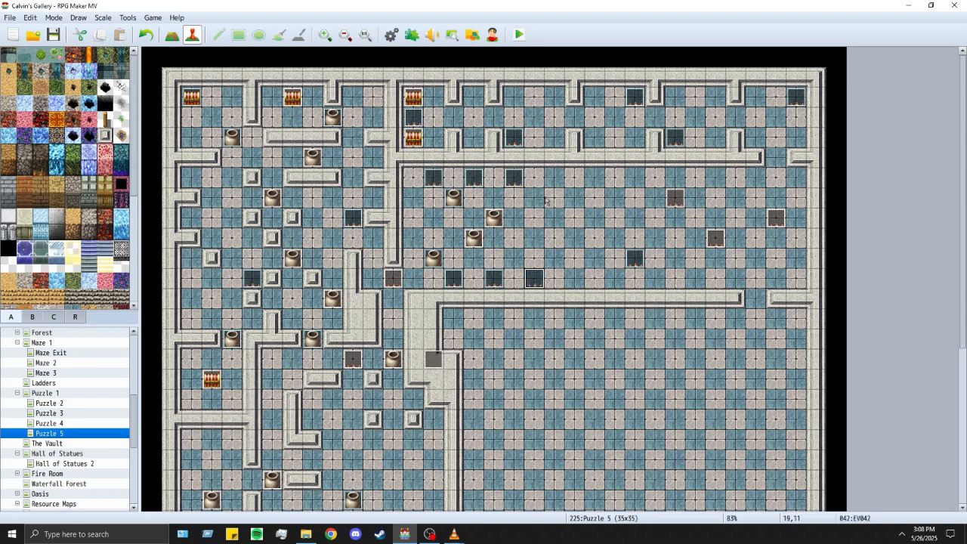
click(554, 177)
key(ctrl+v)
click(574, 278)
key(ctrl+v)
click(594, 176)
key(ctrl+v)
click(614, 278)
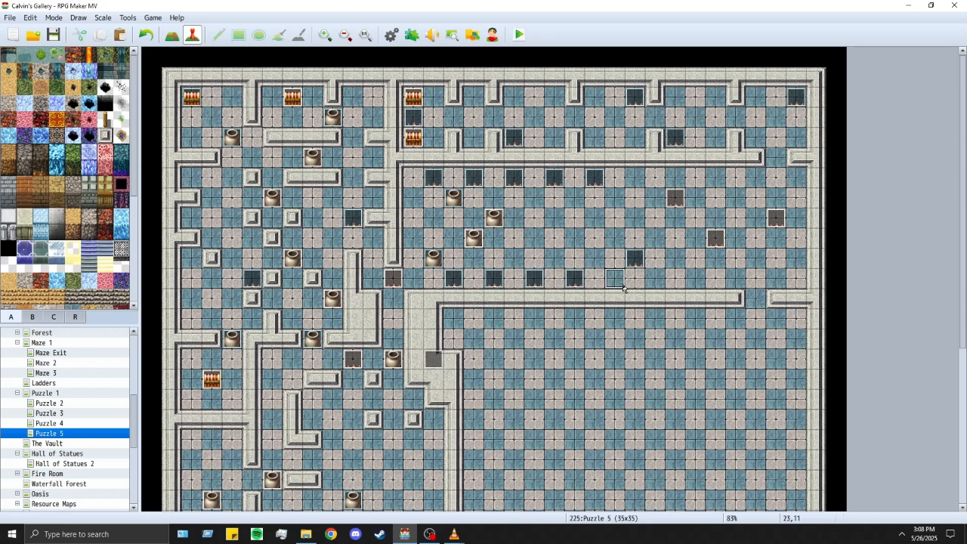
key(ctrl+v)
click(634, 177)
key(ctrl+v)
click(654, 278)
key(ctrl+v)
click(675, 177)
key(ctrl+v)
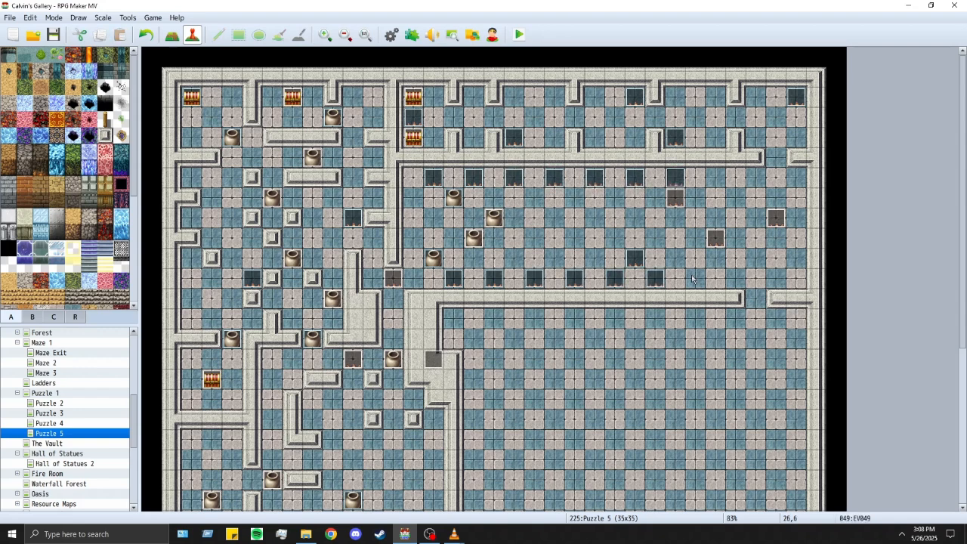
click(695, 278)
key(ctrl+v)
click(714, 180)
key(ctrl+v)
click(735, 279)
key(ctrl+v)
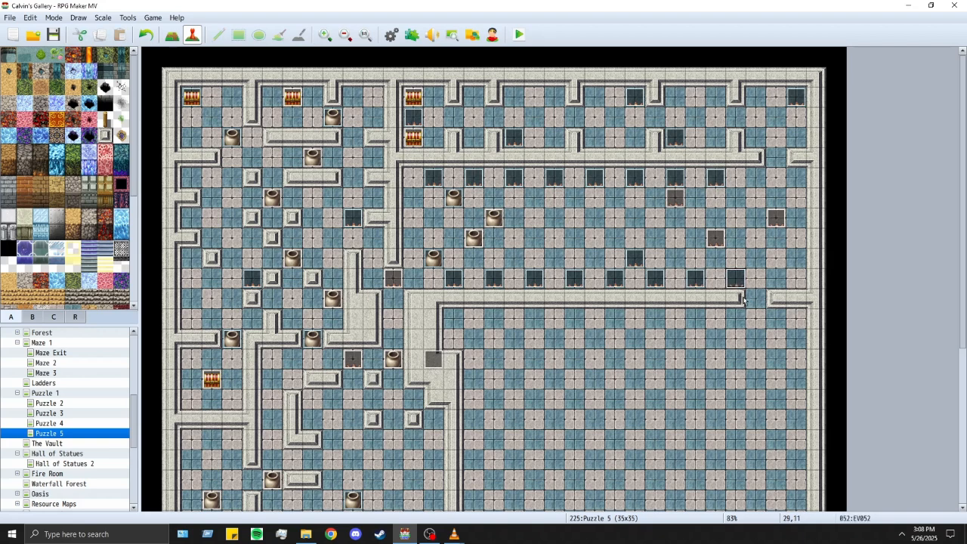
Step: Move the player's starting position from the entrance area to tile 13,8 in the upper-right room
scroll(401, 339, down, 5)
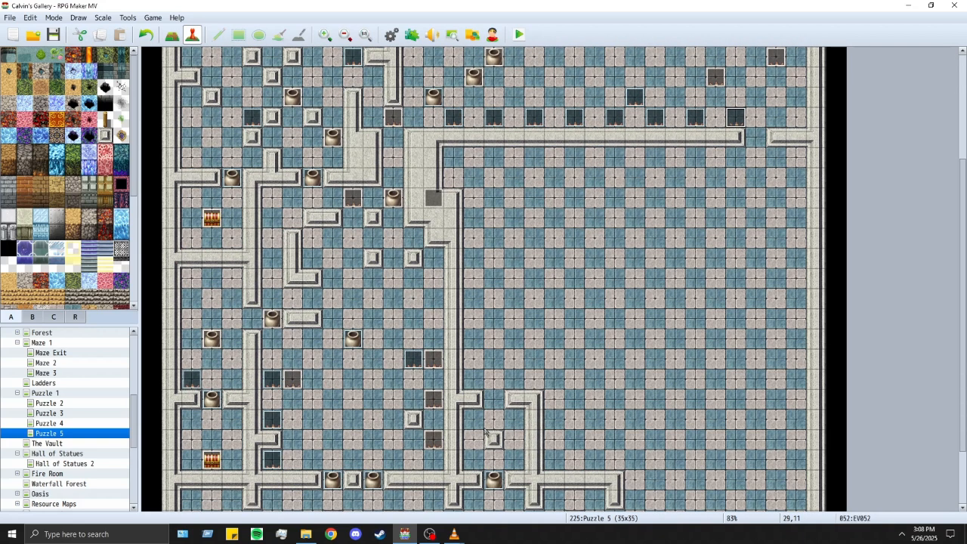
scroll(548, 314, up, 4)
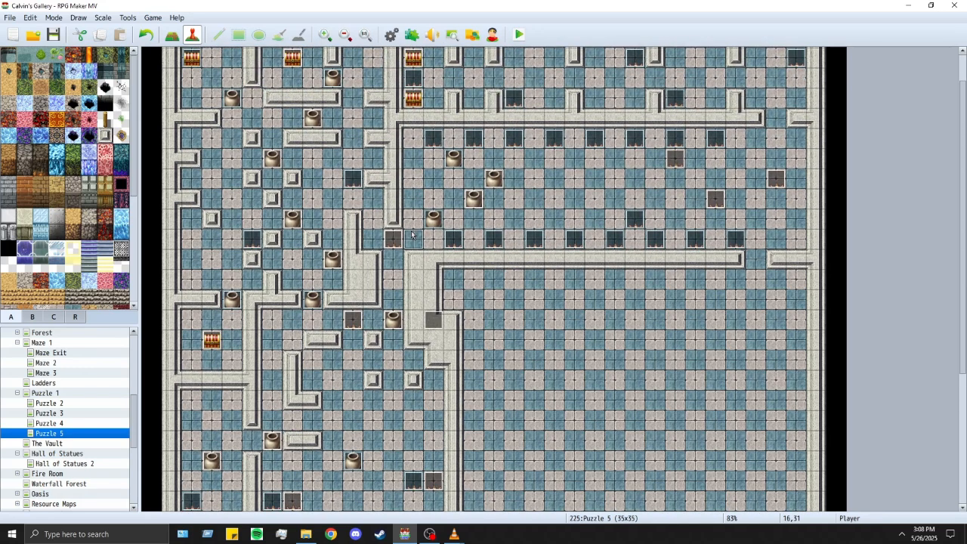
scroll(463, 311, down, 4)
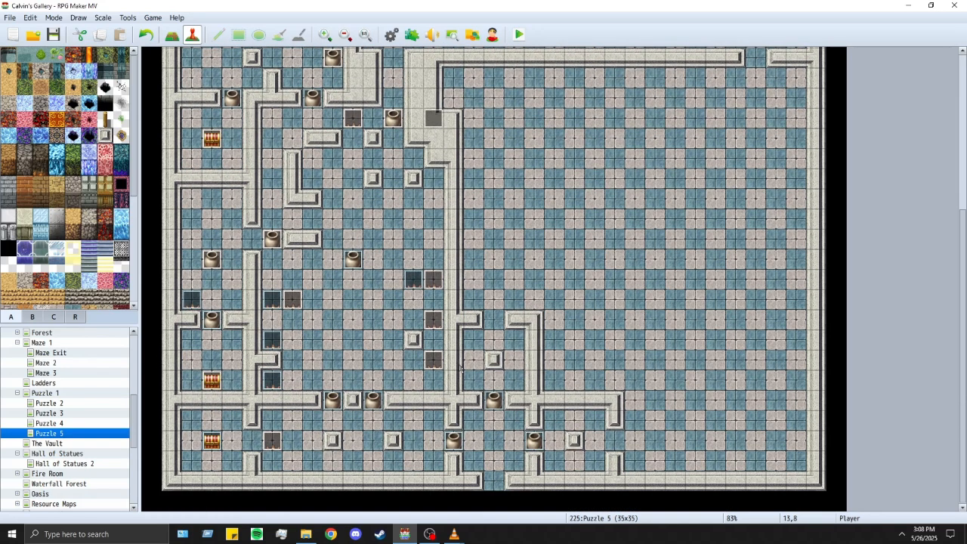
scroll(413, 341, up, 4)
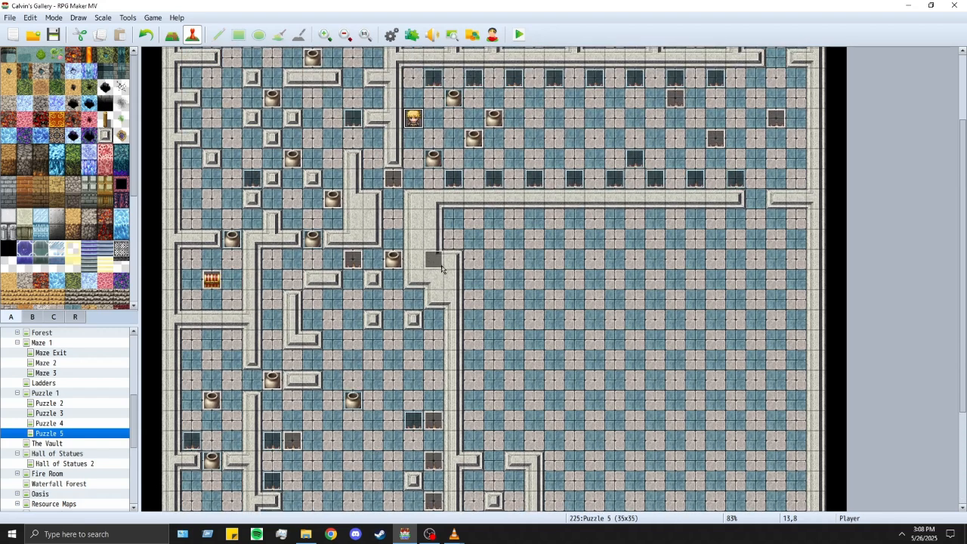
Step: Insert a Change Player Followers: OFF command at the beginning of the party setup event EV069
double_click(440, 263)
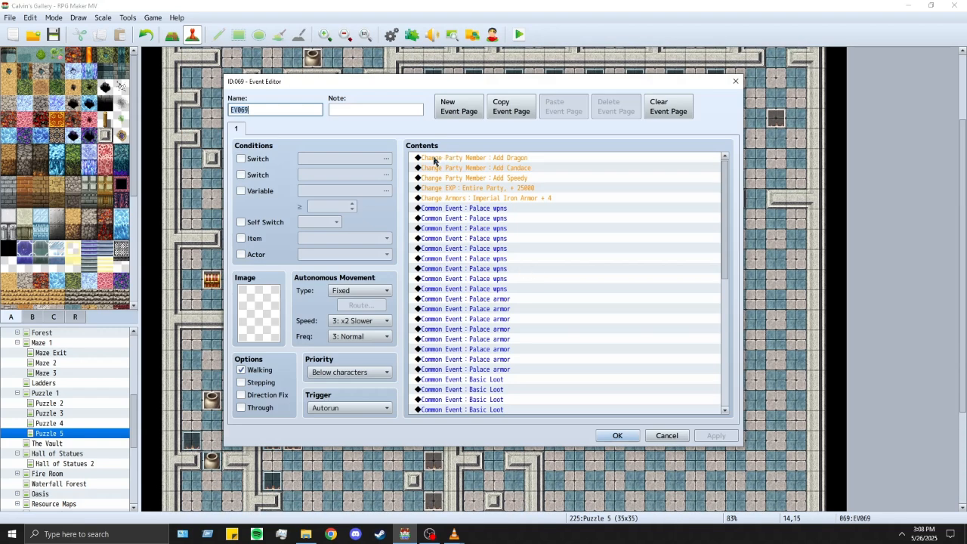
double_click(414, 158)
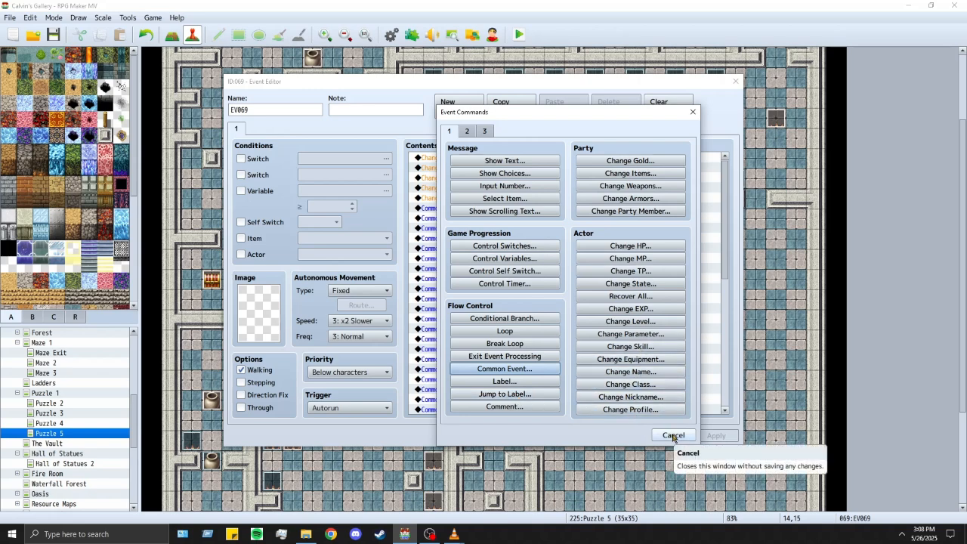
click(466, 132)
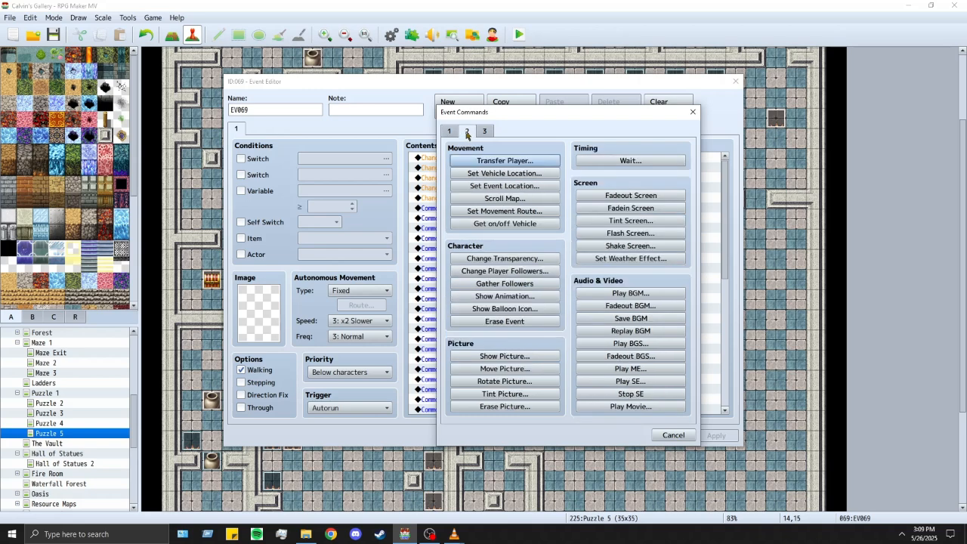
click(533, 272)
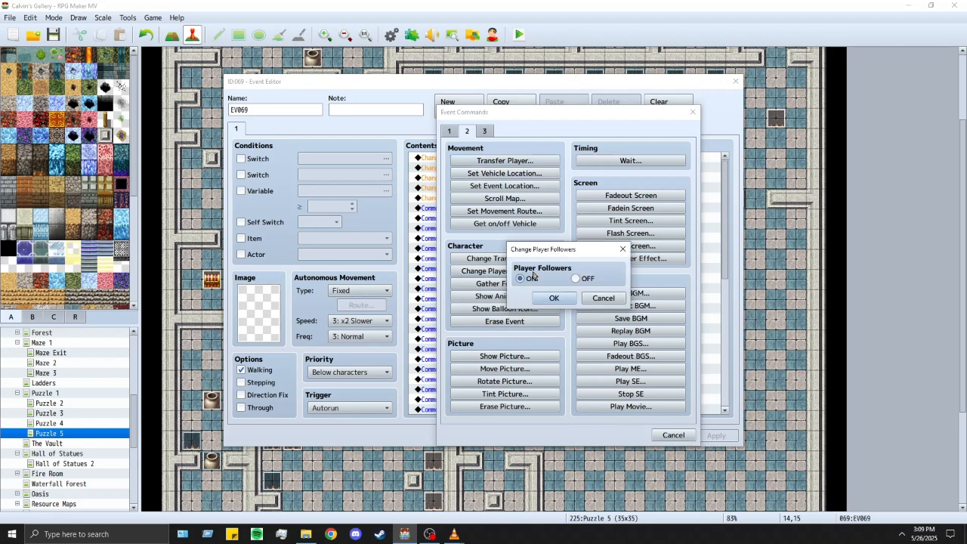
click(603, 301)
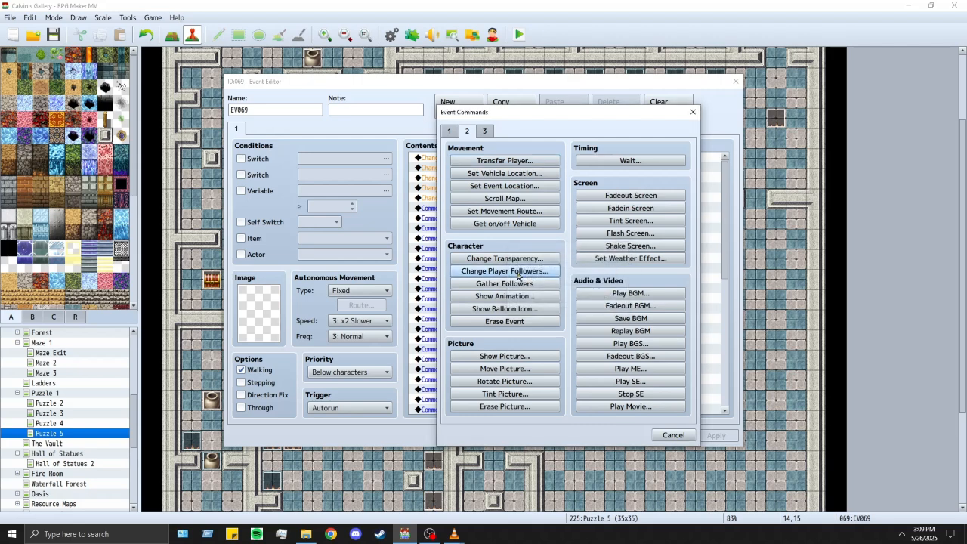
click(548, 272)
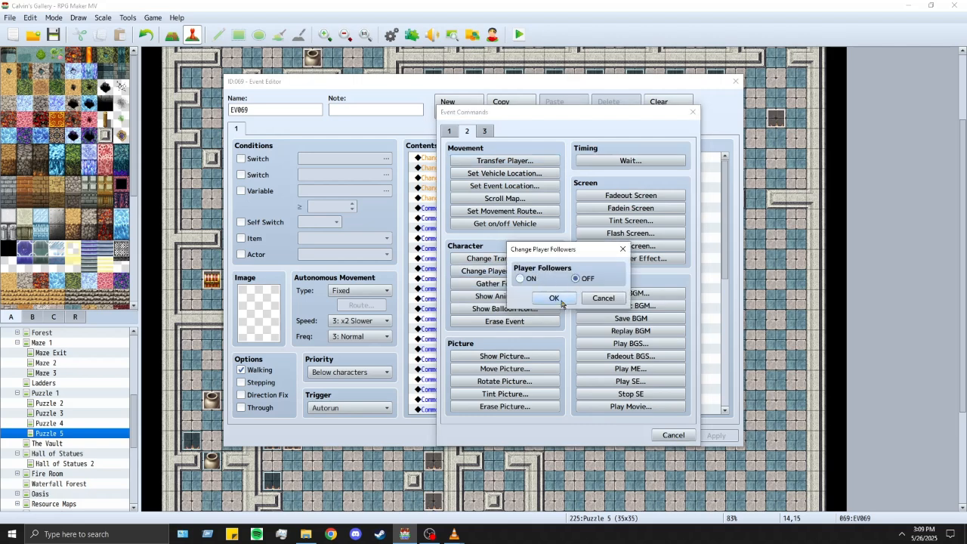
click(560, 301)
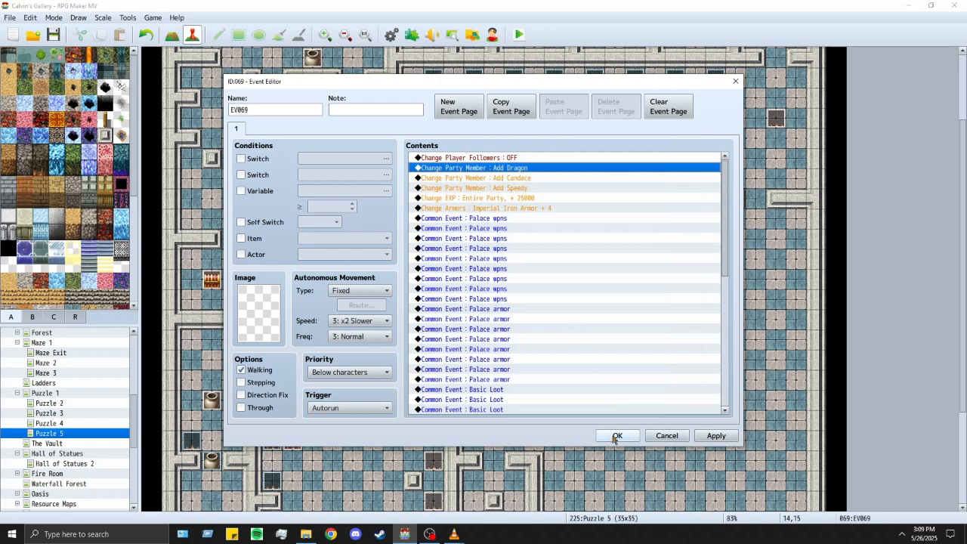
Step: Insert a Recover All: Entire Party command after the Change EXP command in EV069 and save the event
key(Insert)
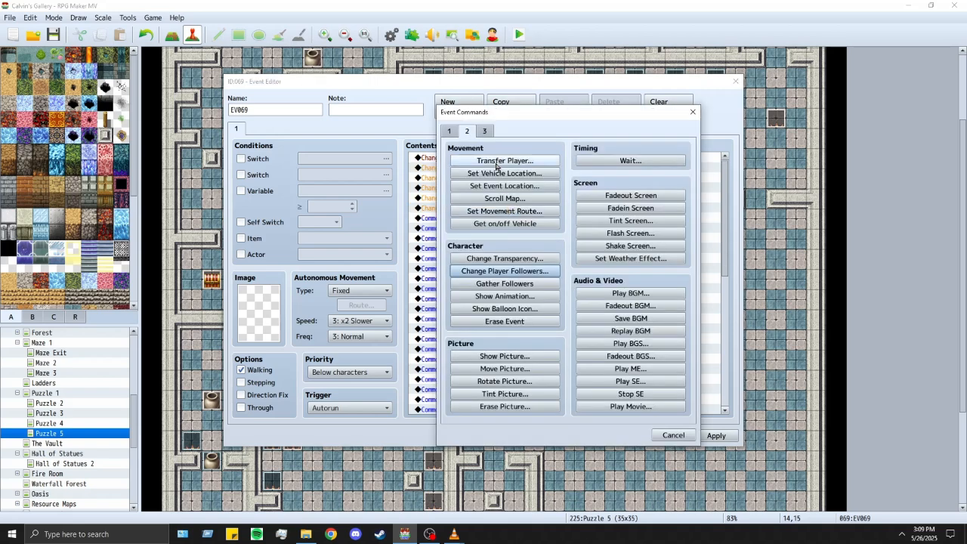
click(449, 130)
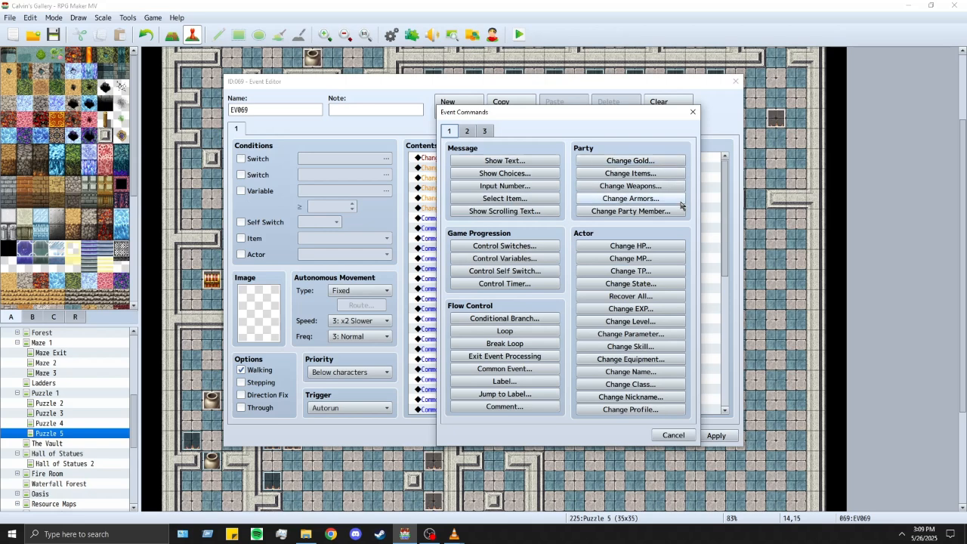
click(655, 297)
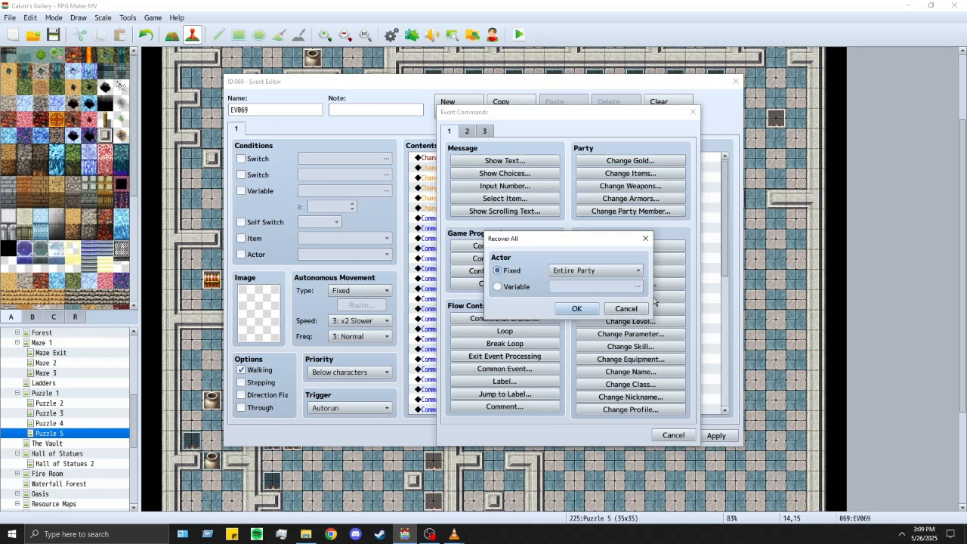
click(574, 308)
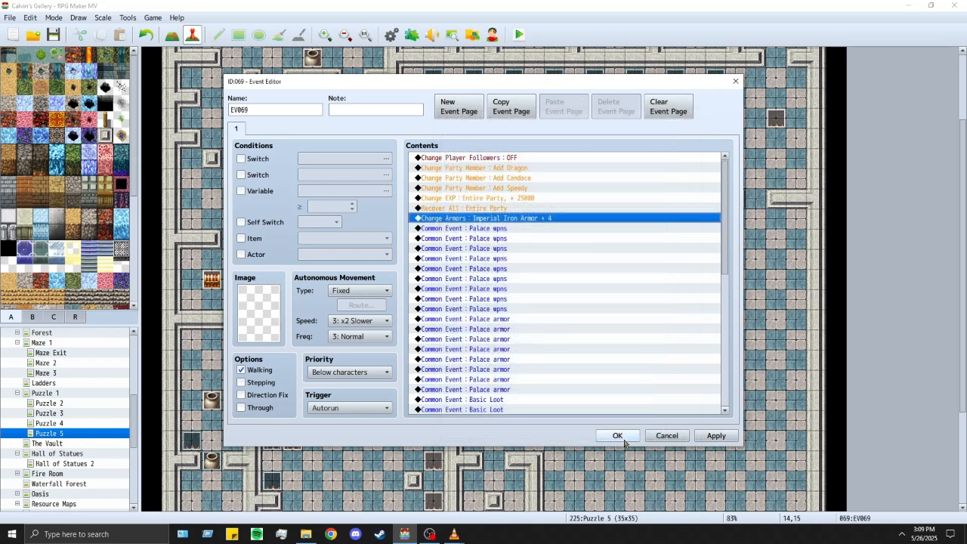
click(617, 436)
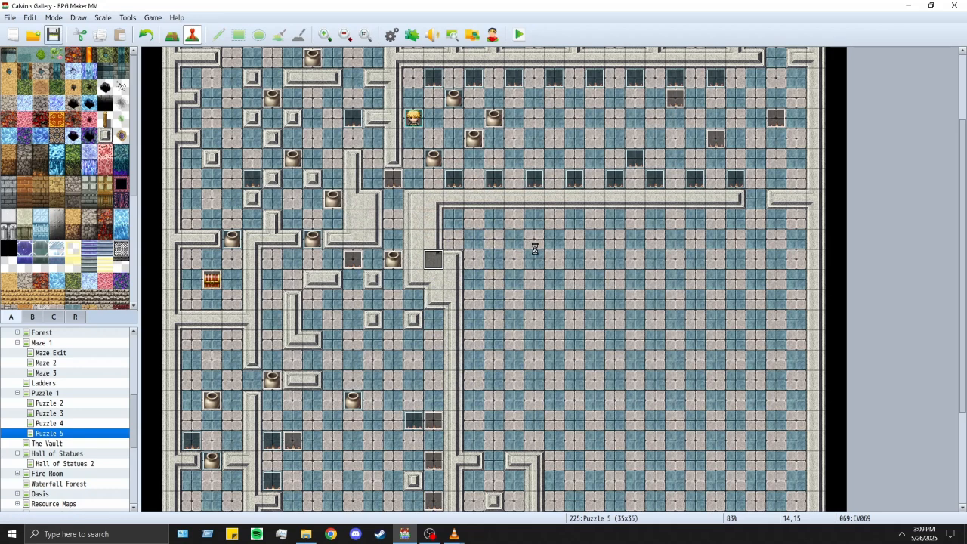
Step: Launch a playtest, dismiss the profile error, start a new game and maximize the game window
click(520, 35)
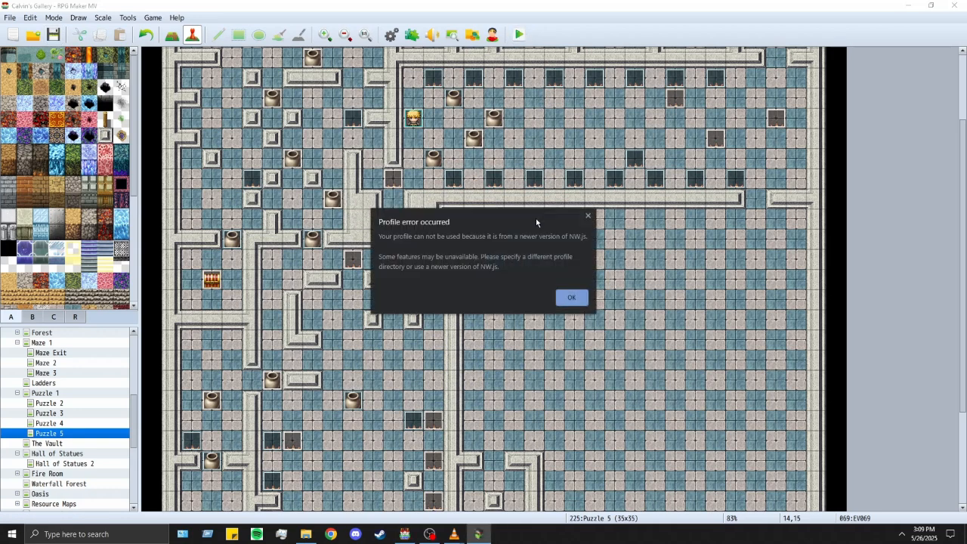
key(Return)
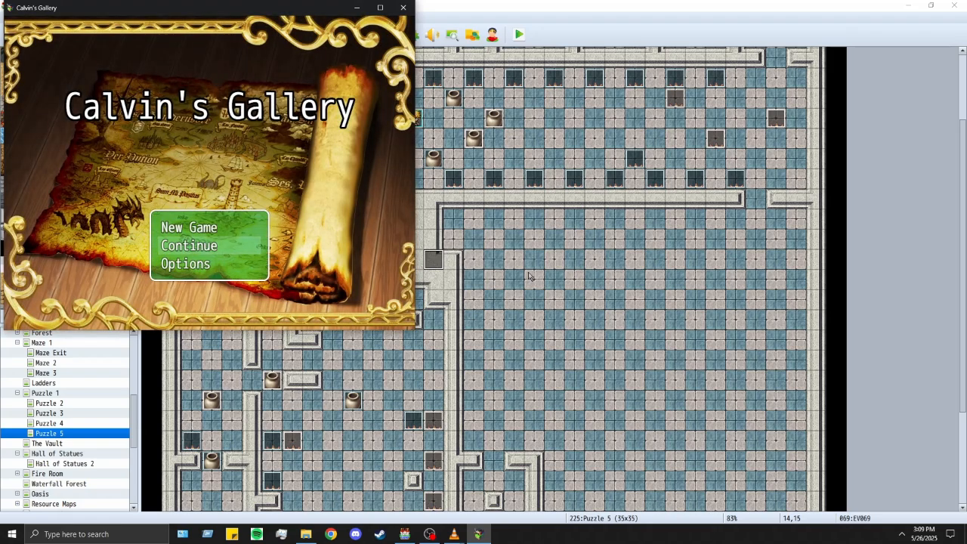
double_click(200, 221)
click(379, 8)
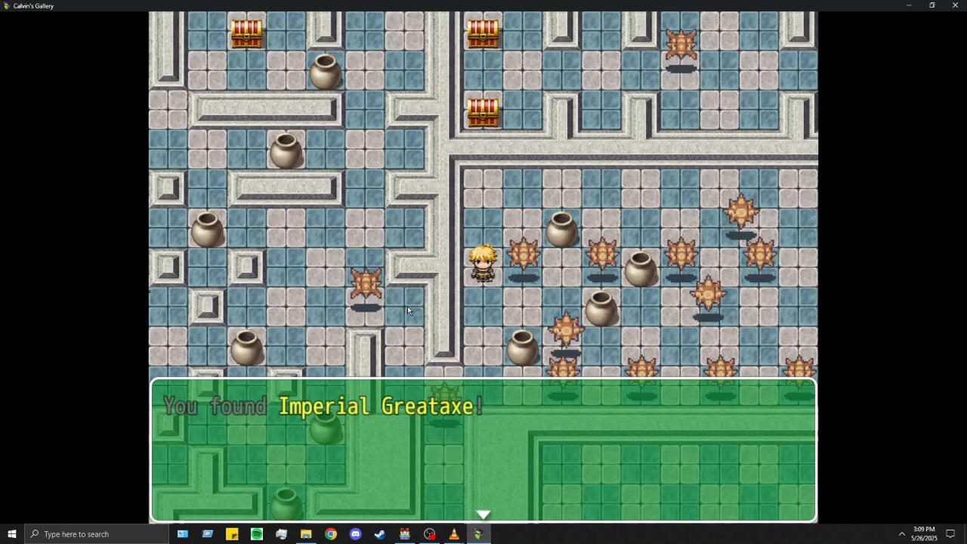
Step: Advance through the item pickup messages until the player can move
click(576, 188)
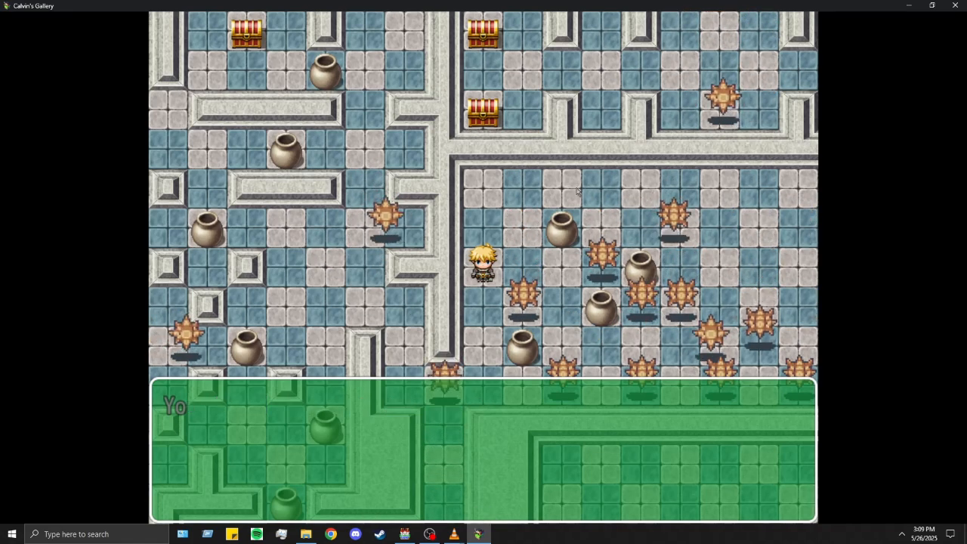
click(569, 291)
click(568, 291)
key(Return)
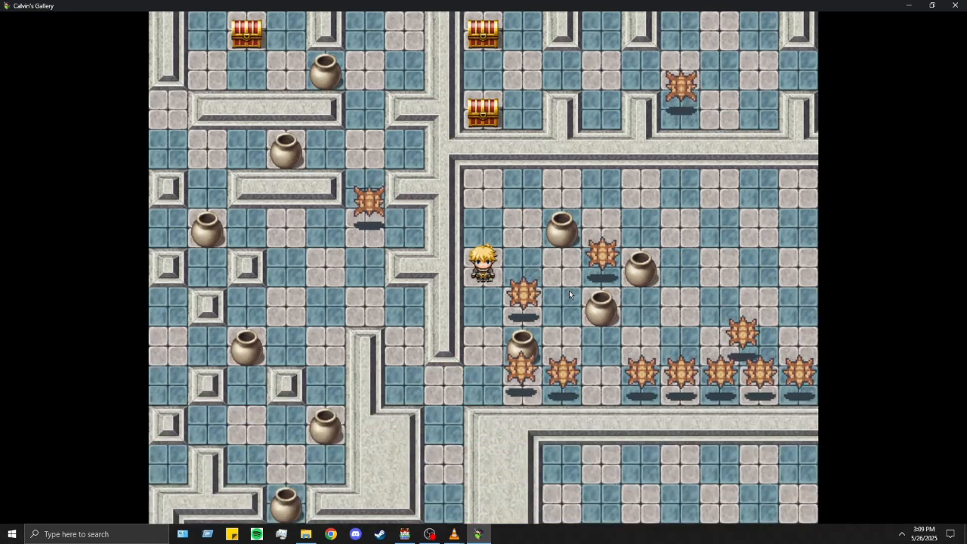
Step: Walk the player up and down the room's left edge to test the spiked enemies' speed and movement pattern
key(Up)
key(Down)
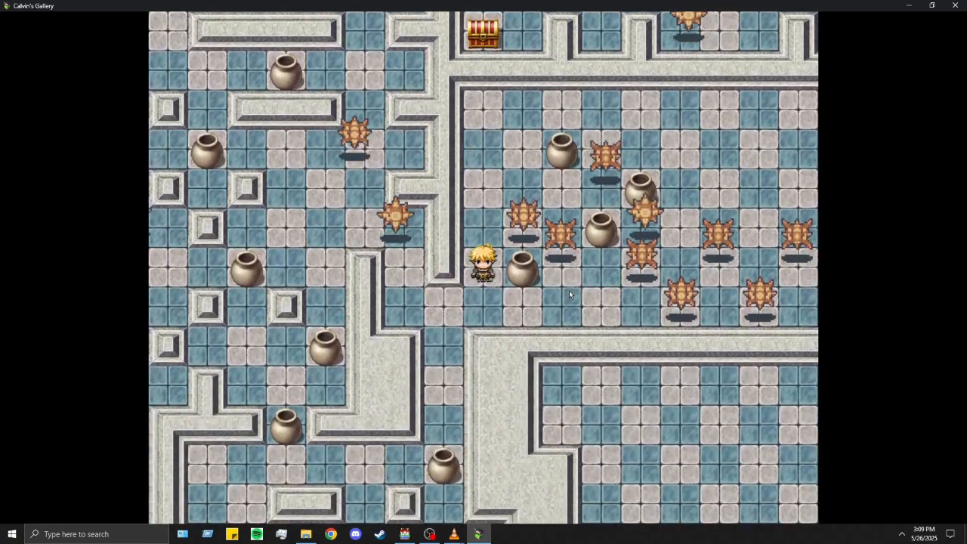
key(Up)
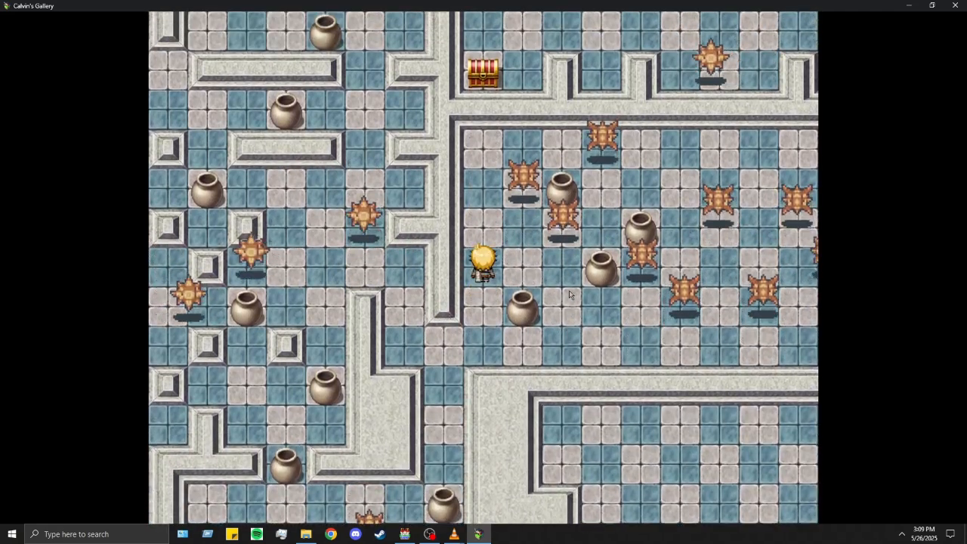
key(Down)
key(Up)
key(Down)
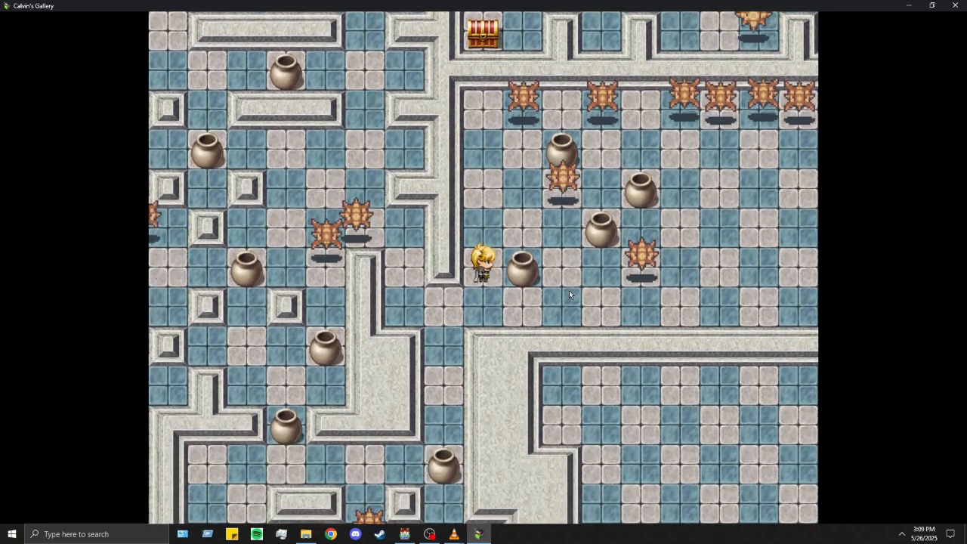
key(Up)
key(Up)
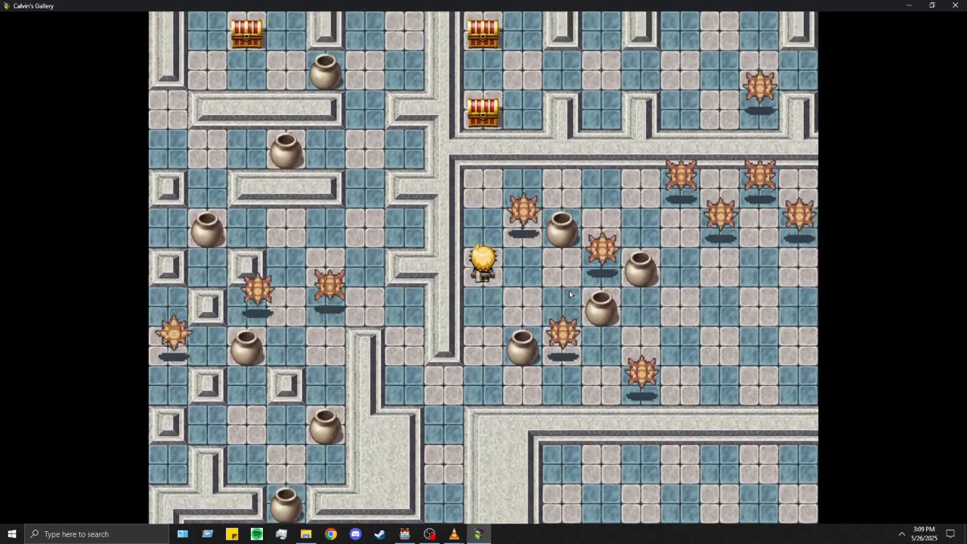
key(Down)
key(Up)
key(Right)
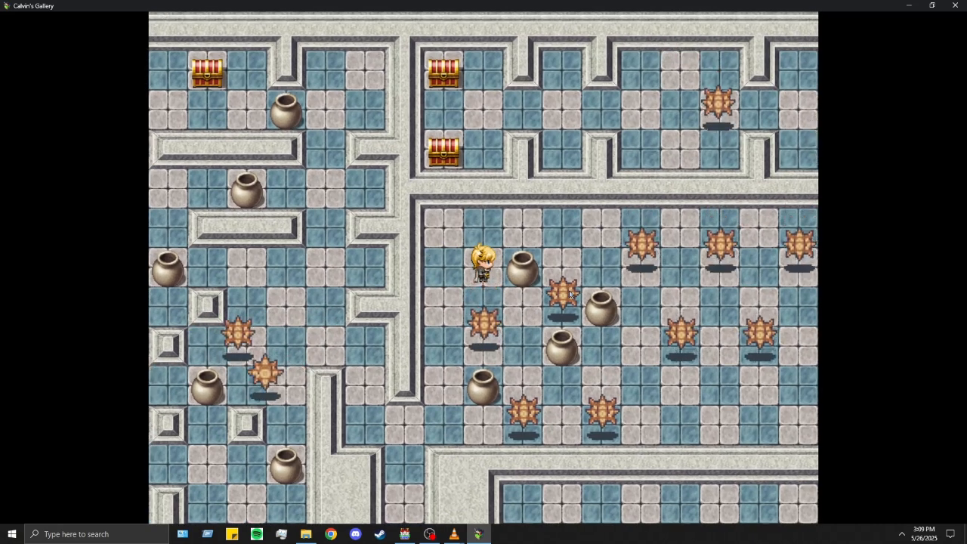
key(Left)
key(Down)
key(Down)
key(Down)
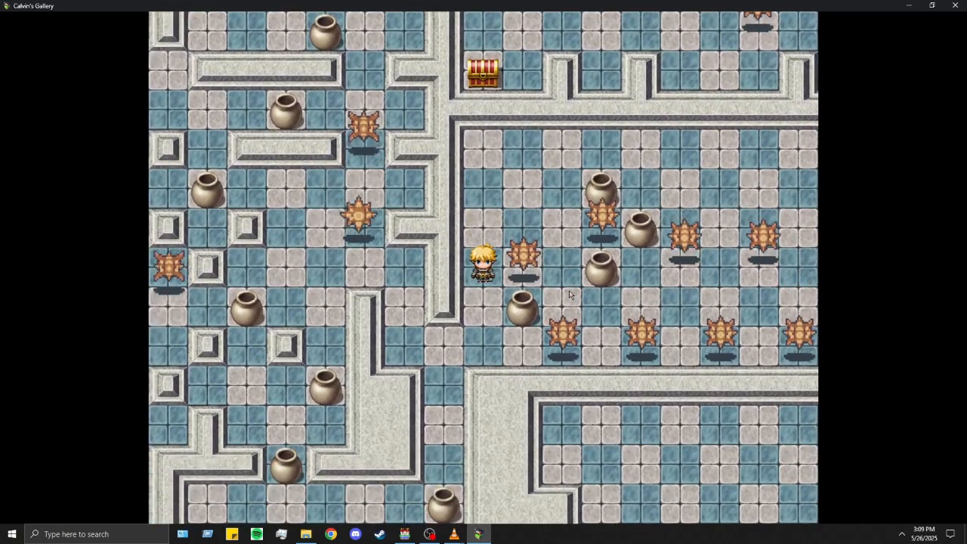
Step: Move the player between the pots and into the patrolling enemies' path to test the enemy encounter
key(Up)
key(Up)
key(Right)
key(Right)
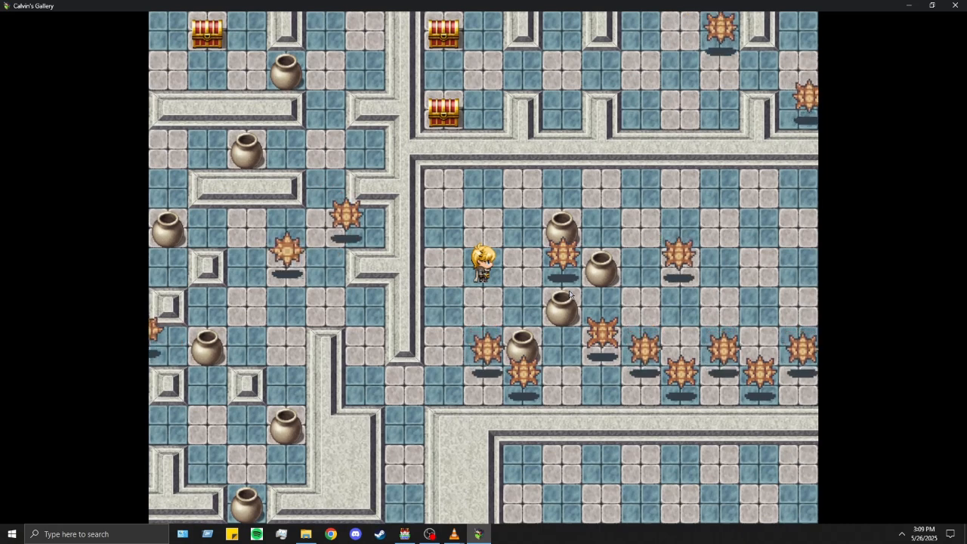
key(Down)
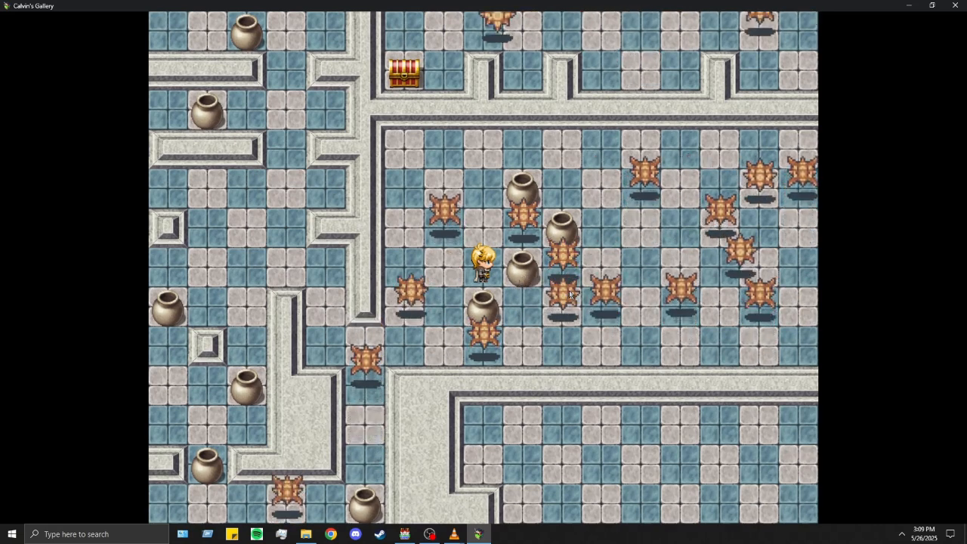
key(Up)
key(Up)
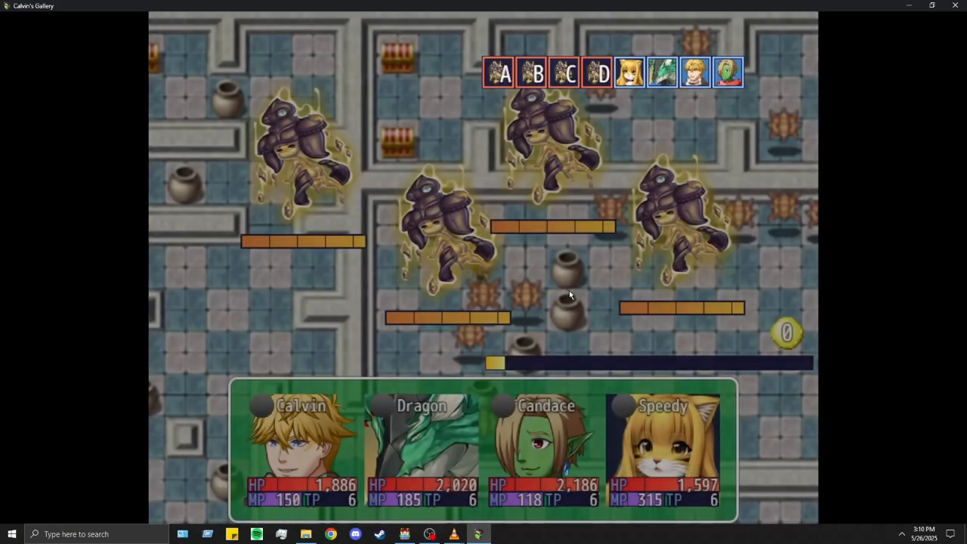
Step: Review Calvin's battle commands, including Magic and Skills, then close the playtest
scroll(223, 458, down, 4)
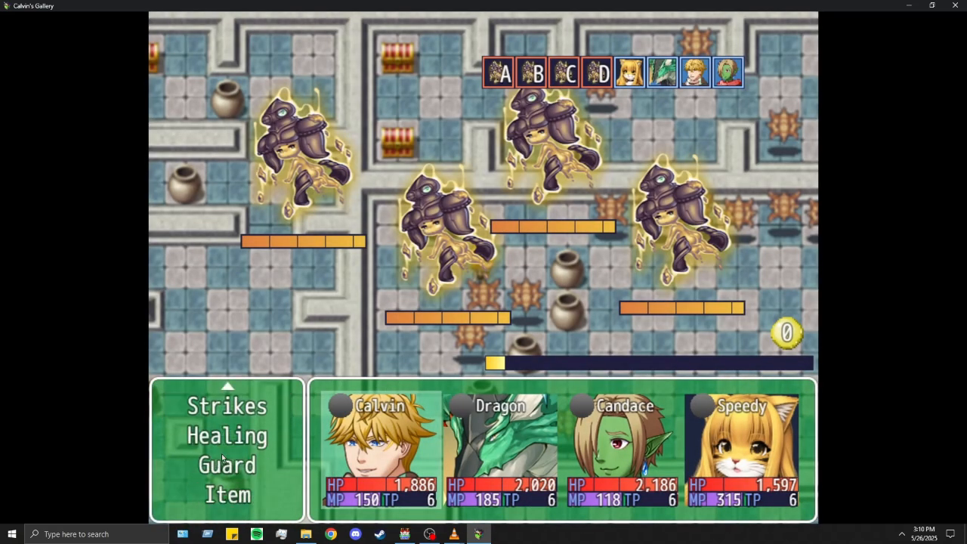
scroll(237, 441, up, 4)
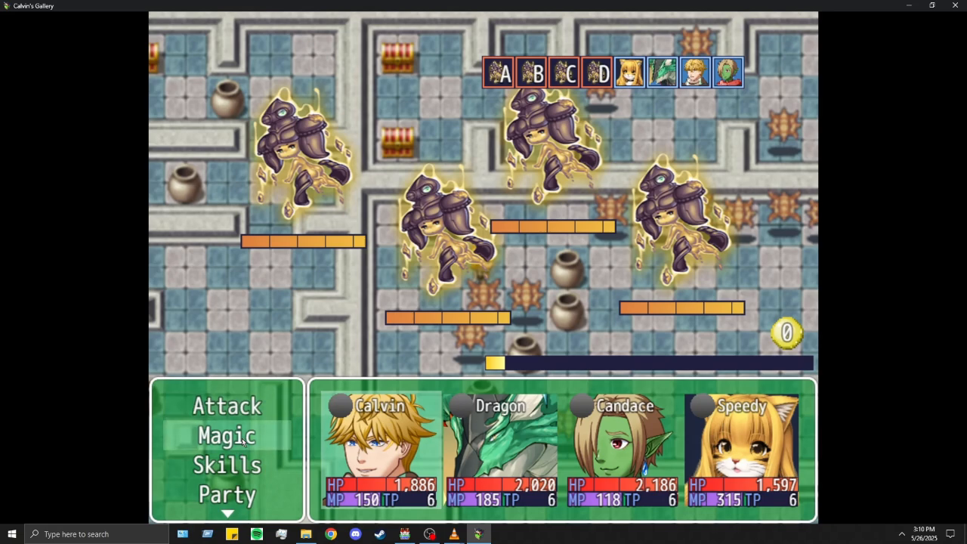
click(241, 438)
right_click(254, 443)
click(240, 463)
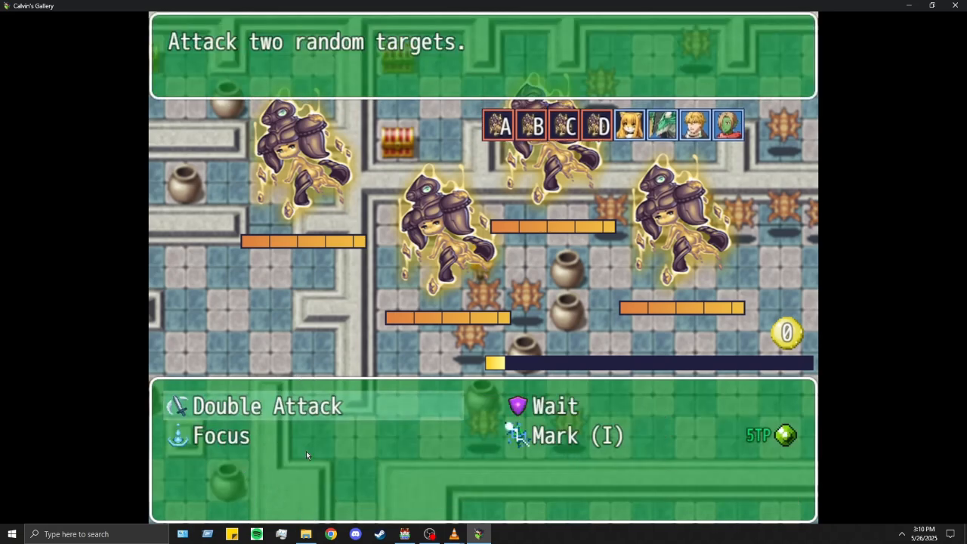
right_click(440, 300)
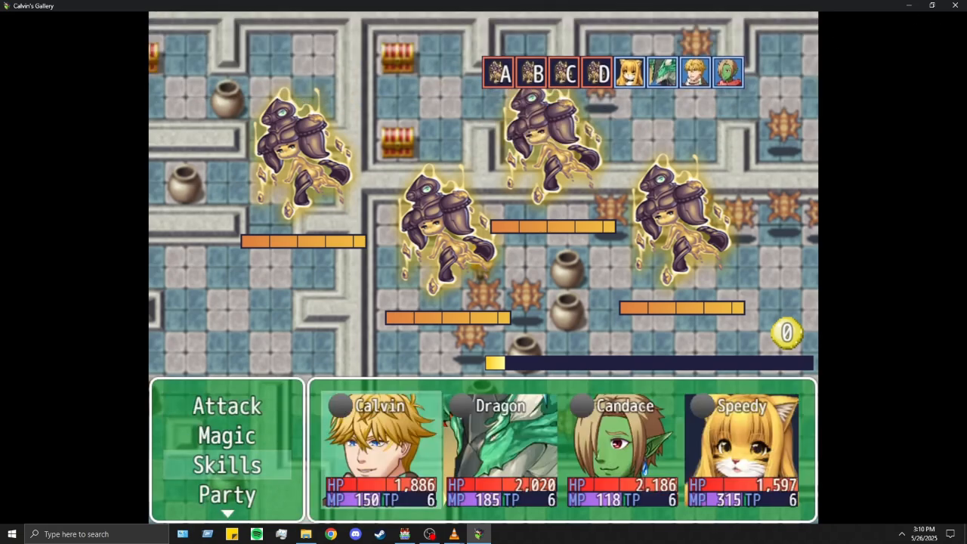
click(953, 6)
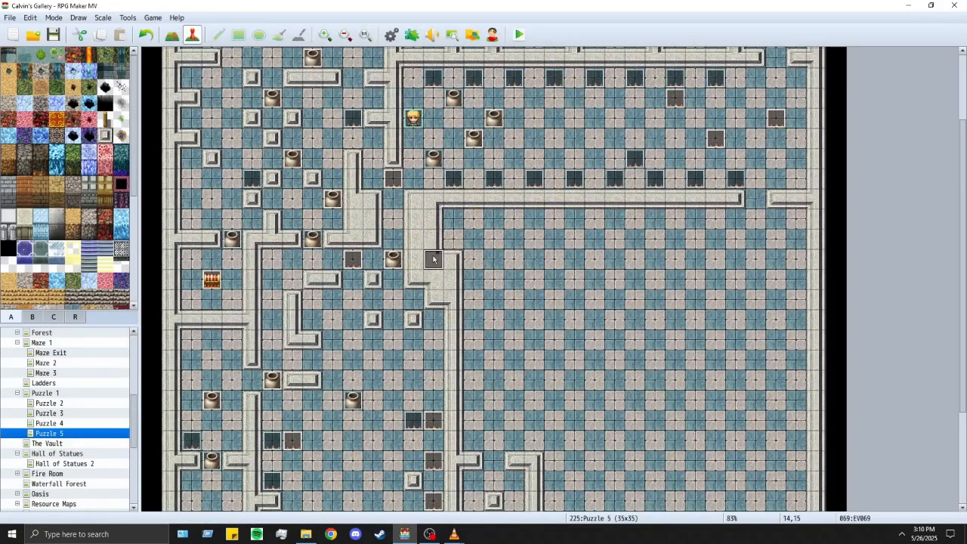
Step: Delete all the loot Common Event commands and the Imperial Iron Armor command from the party setup event EV069
double_click(433, 260)
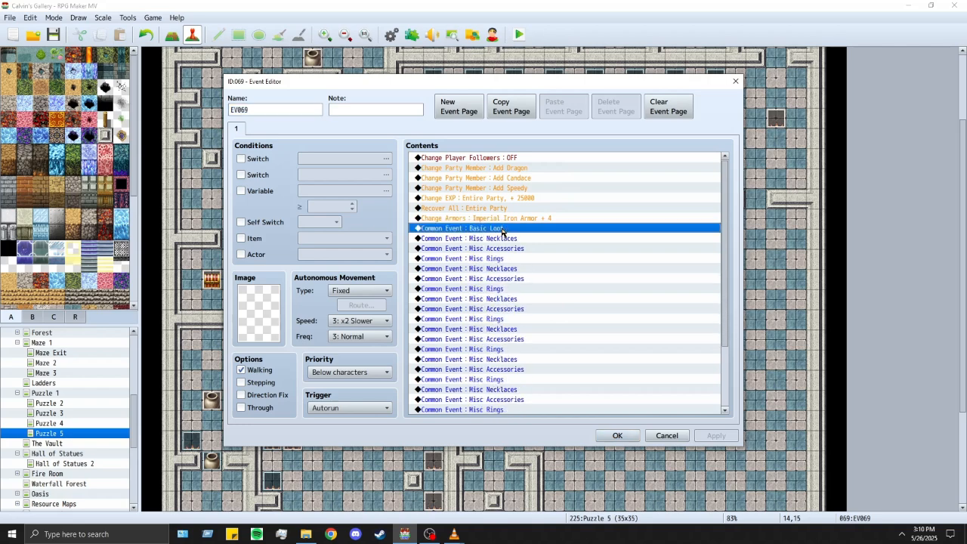
key(Delete)
key(Delete)
key(Delete)
key(Delete)
key(Delete)
key(Delete)
key(Delete)
key(Delete)
key(Delete)
key(Delete)
key(Delete)
key(Delete)
key(Delete)
key(Delete)
key(Delete)
key(Delete)
key(Delete)
key(Delete)
key(Delete)
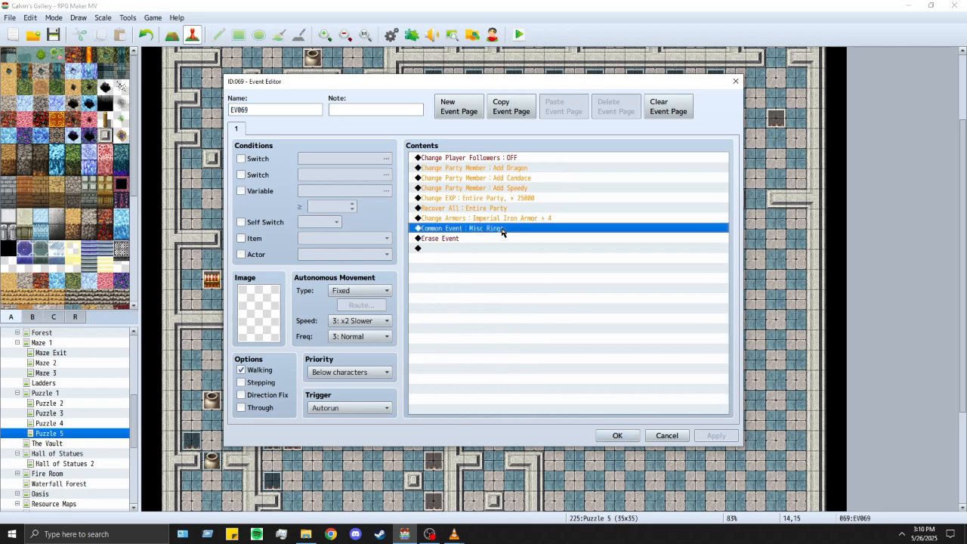
key(Up)
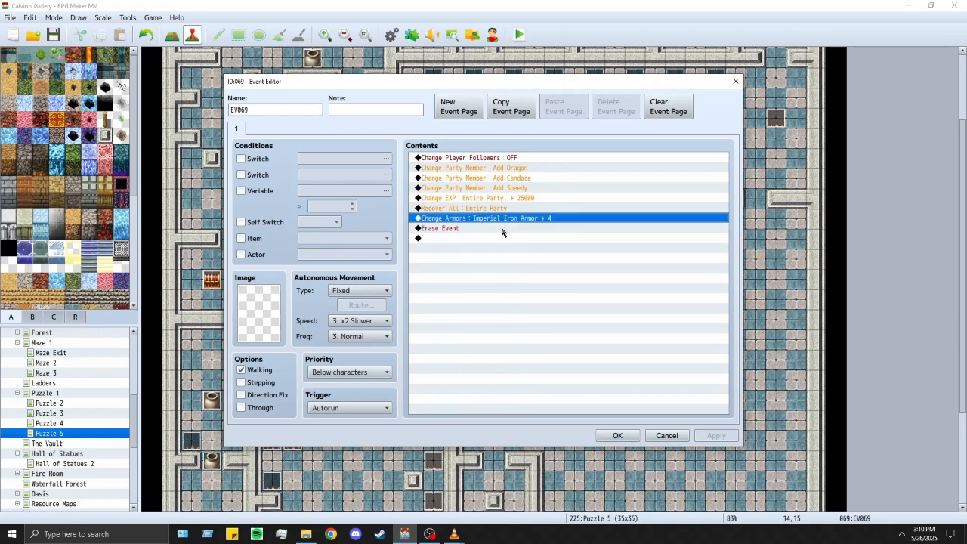
double_click(503, 234)
click(656, 437)
Step: Insert a Change Parameter command before Erase Event that increases the entire party's Attack by 100
double_click(492, 214)
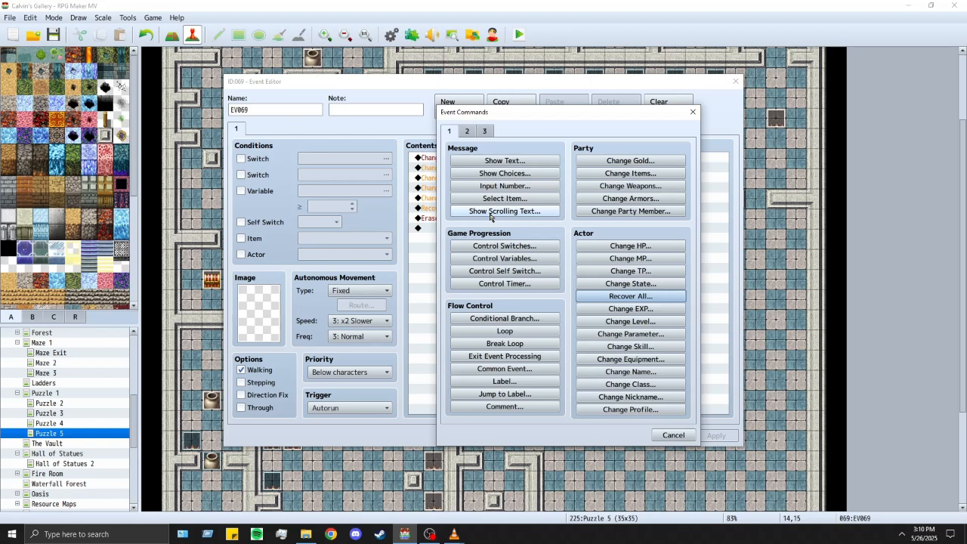
click(657, 335)
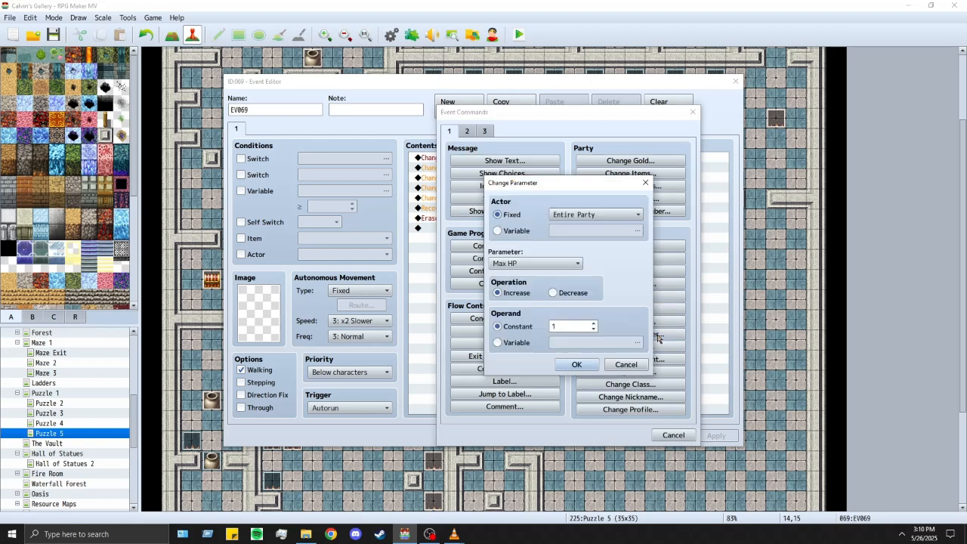
click(545, 264)
click(541, 299)
click(575, 365)
Step: Duplicate the Attack parameter command as M.Attack + 100 and set the party's Change EXP amount to 50000
click(510, 219)
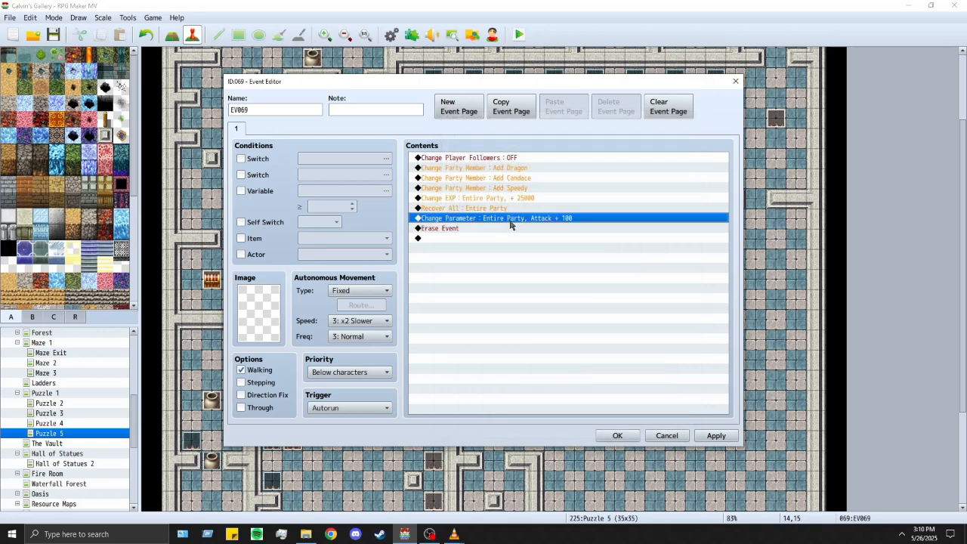
key(ctrl+c)
key(ctrl+v)
double_click(509, 228)
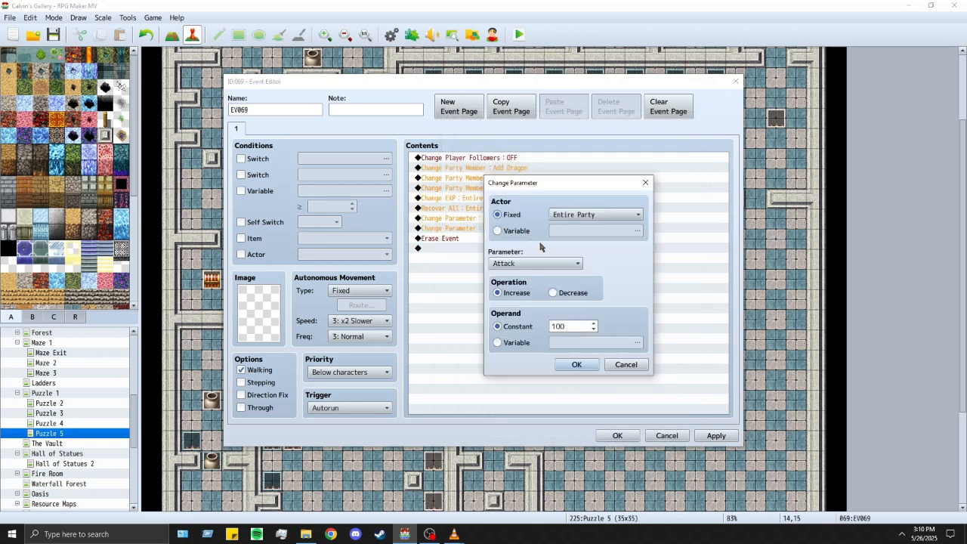
click(556, 264)
click(537, 322)
click(576, 364)
double_click(452, 197)
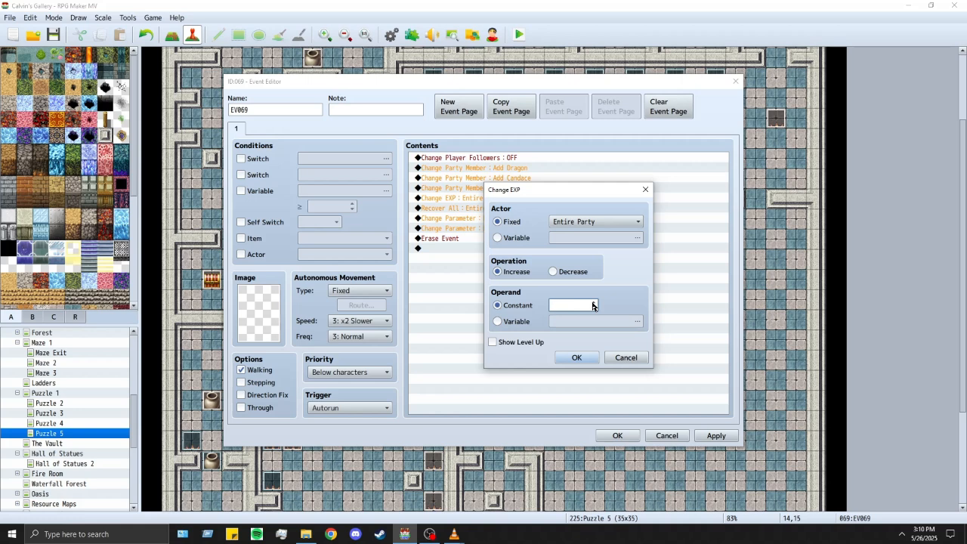
click(574, 357)
Step: Duplicate the M.Attack parameter command before Erase Event and change the copy to raise the entire party's Defense by 50
click(508, 228)
key(ctrl+c)
click(518, 240)
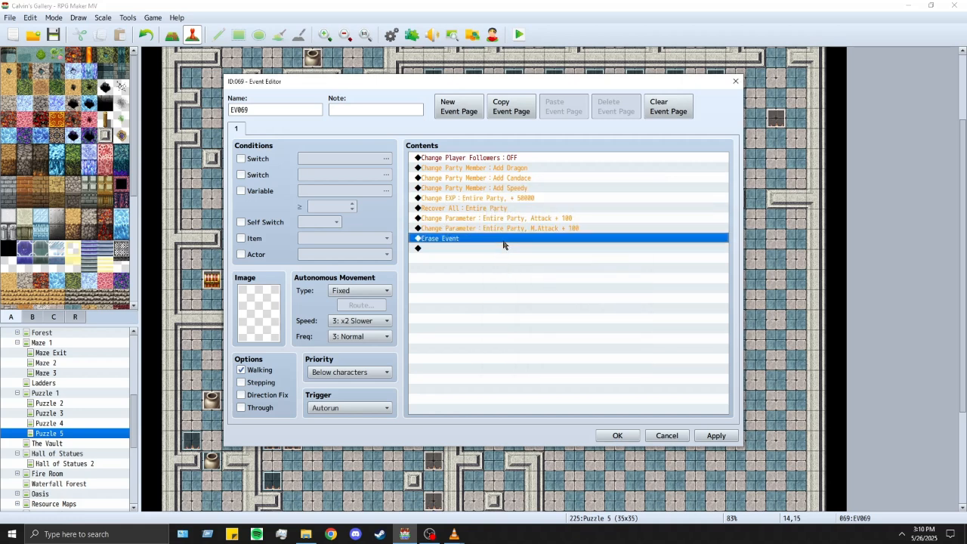
key(ctrl+v)
double_click(521, 239)
click(565, 263)
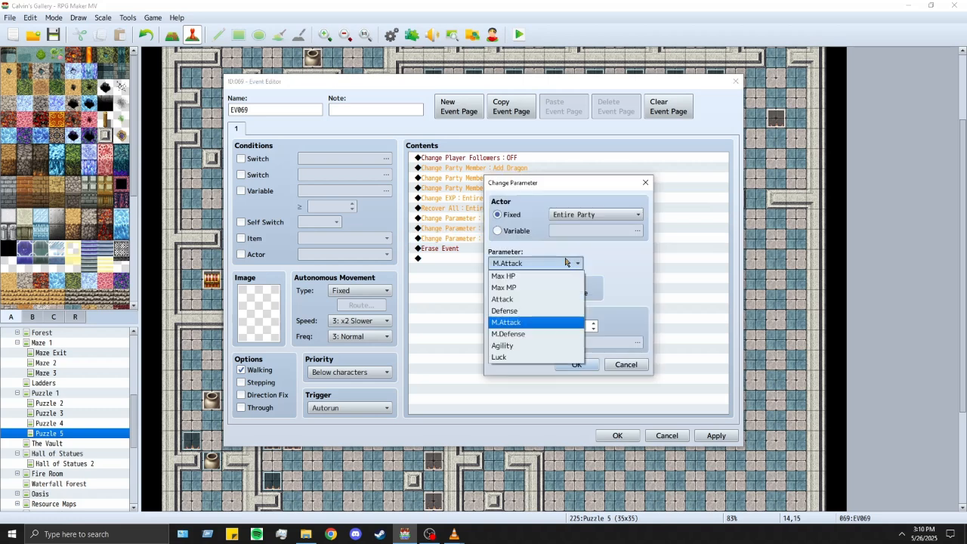
click(542, 310)
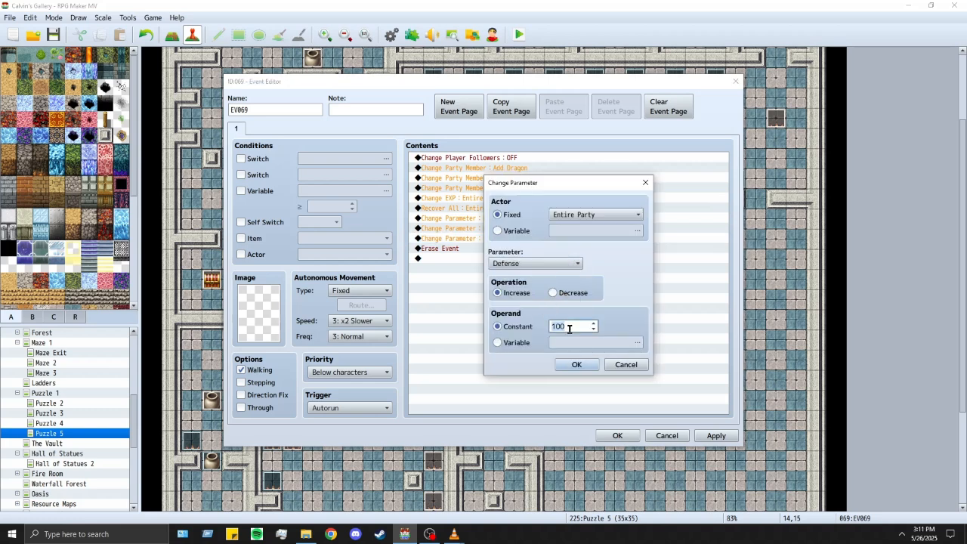
click(559, 365)
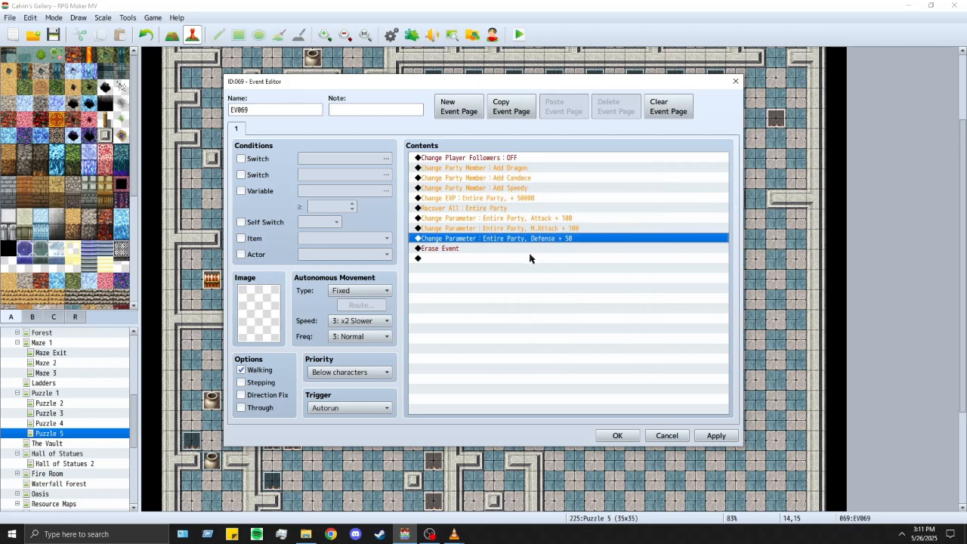
Step: Insert another Change Parameter copy before Erase Event that raises the entire party's M.Defense by 50
click(530, 251)
key(ctrl+v)
double_click(539, 250)
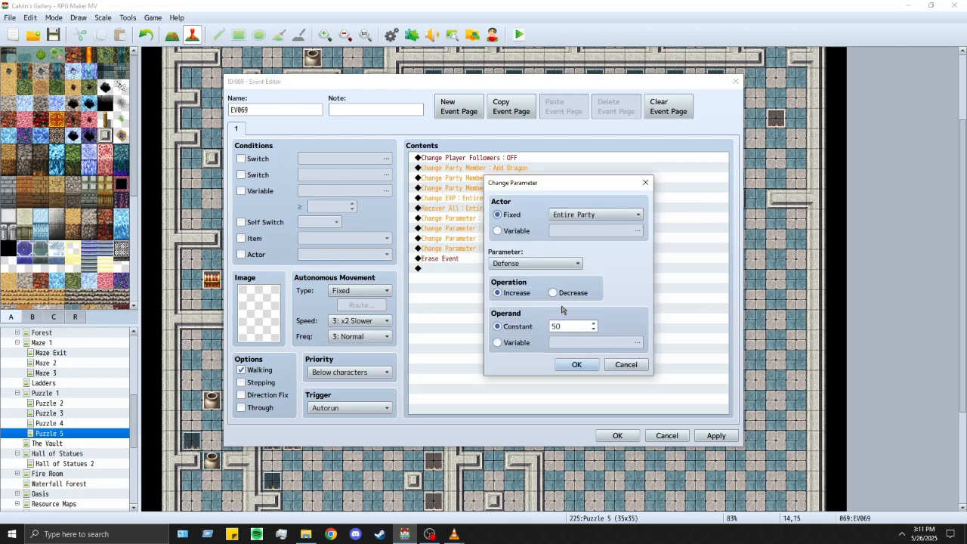
click(561, 262)
click(531, 333)
click(576, 364)
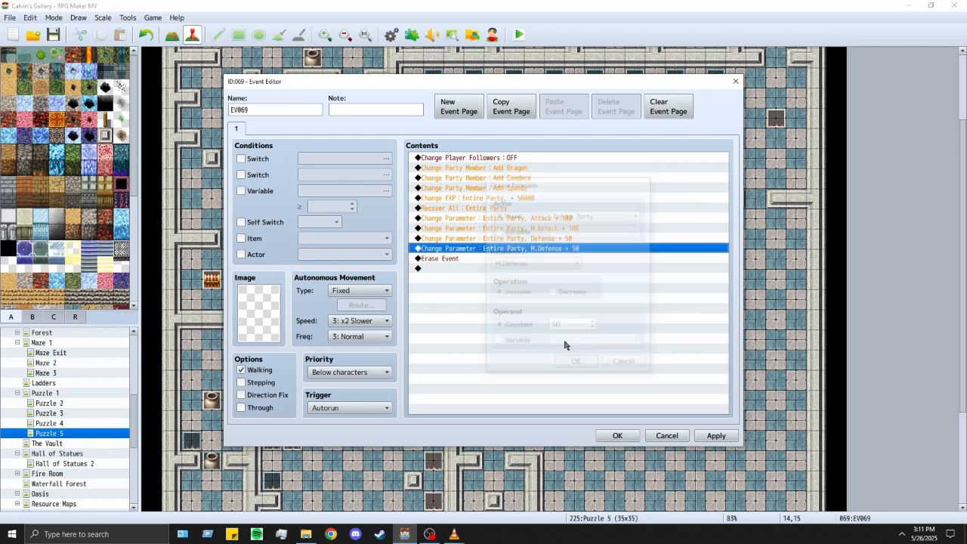
Step: Add one more Change Parameter copy raising the entire party's Agility by 50, and accept the changes to EV069
click(534, 258)
key(ctrl+v)
double_click(559, 259)
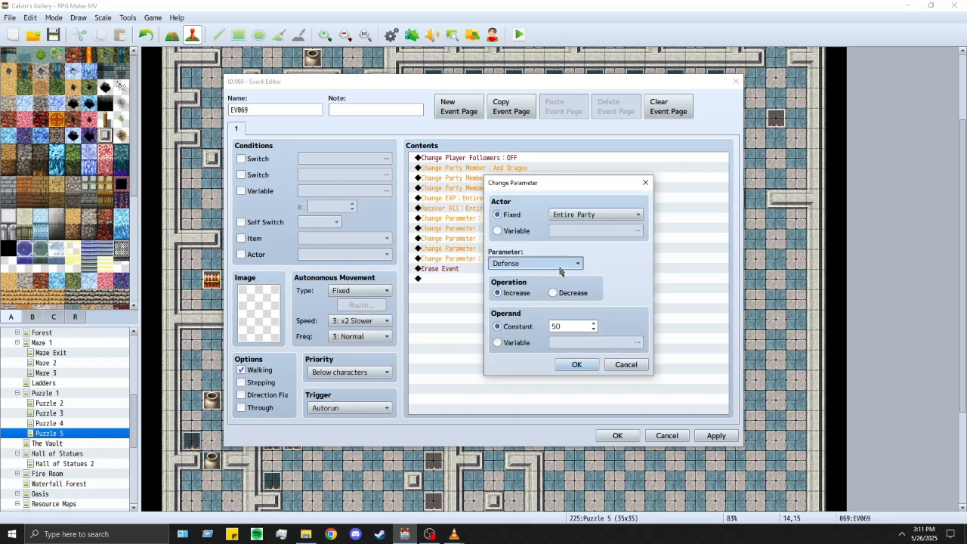
click(535, 263)
click(523, 346)
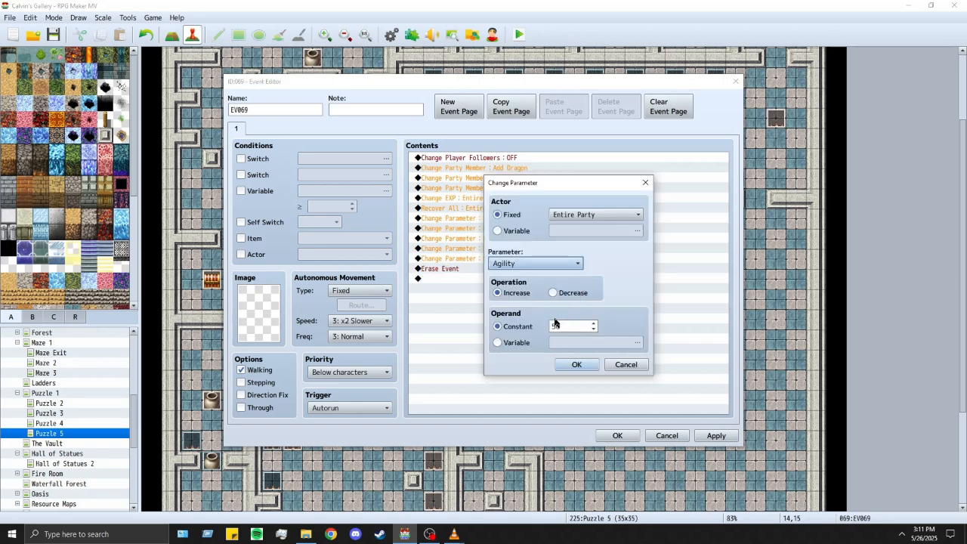
click(576, 364)
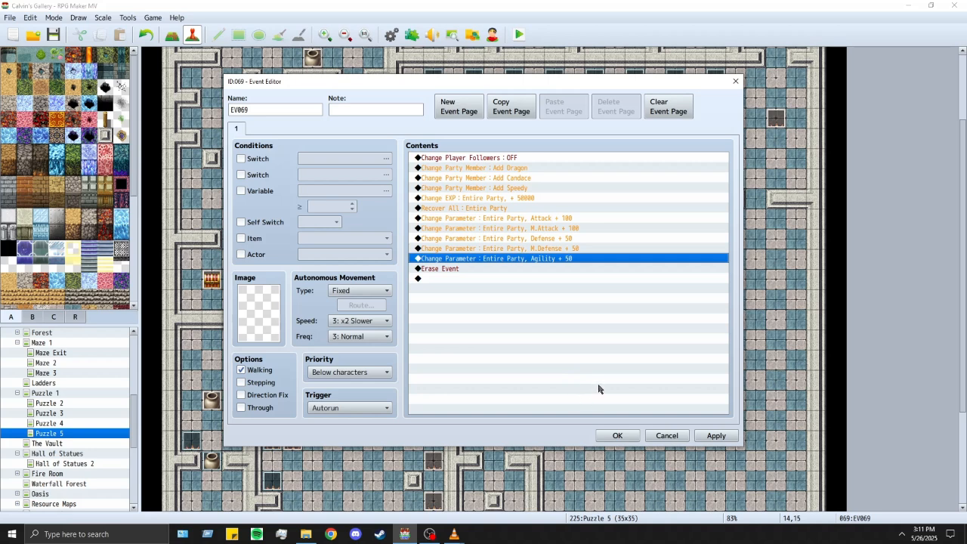
click(618, 436)
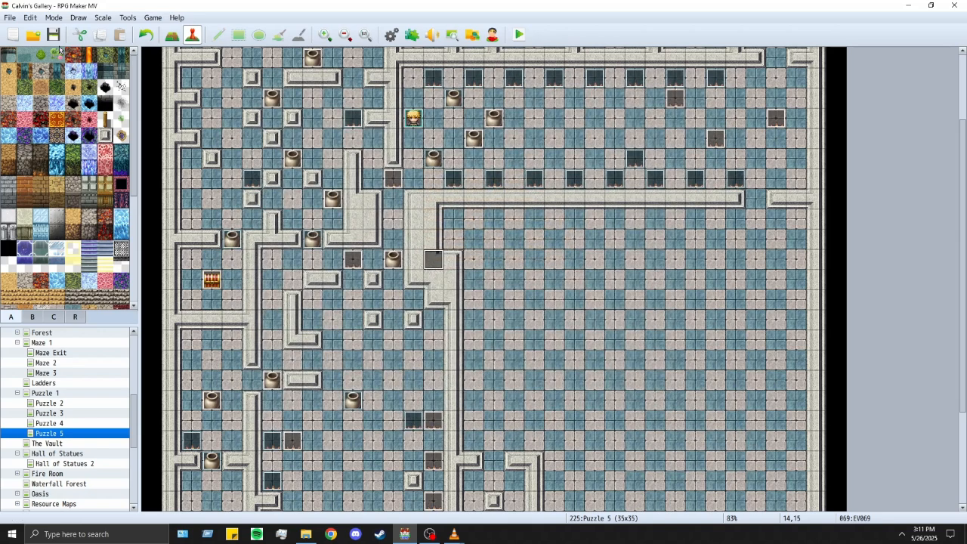
Step: Launch a playtest of the project, dismiss the profile error, and start the game from the title screen
scroll(571, 329, up, 3)
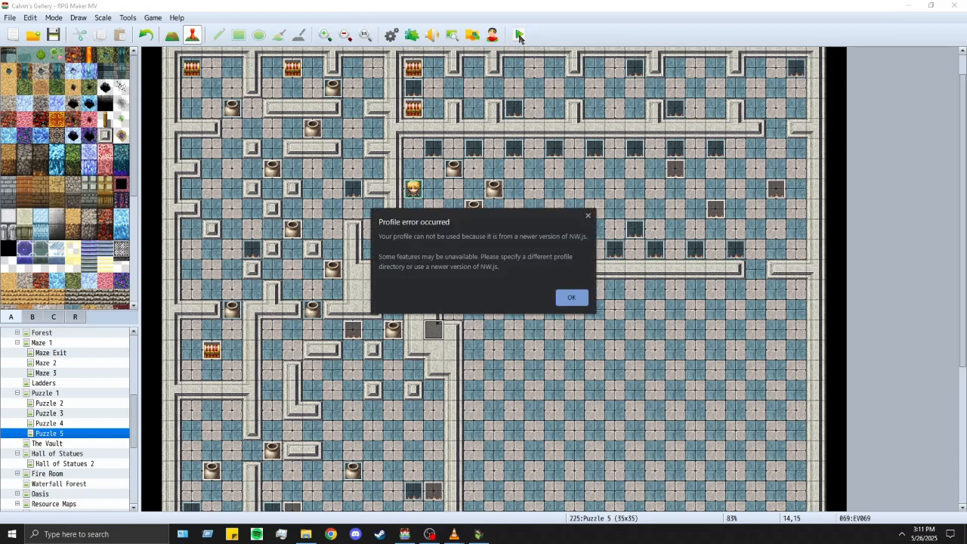
key(Return)
click(377, 13)
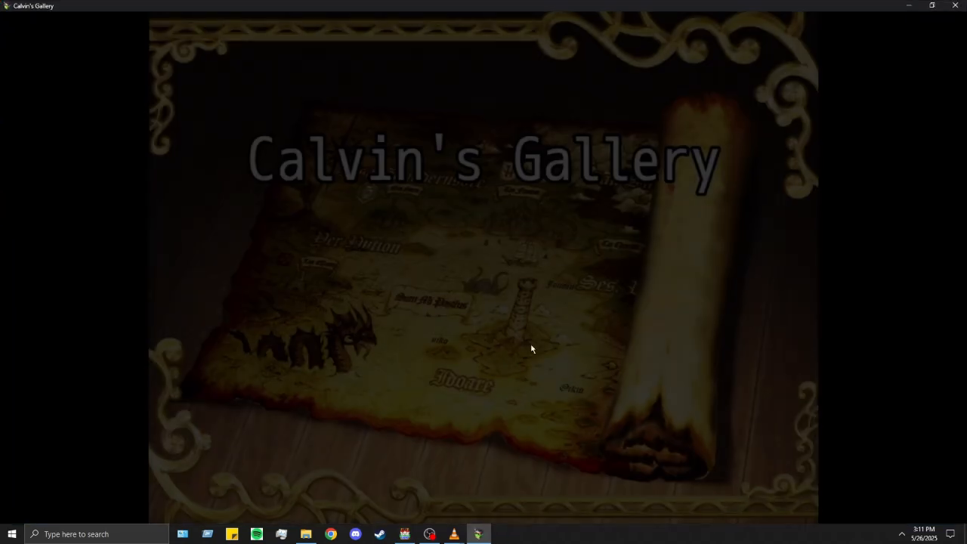
click(451, 363)
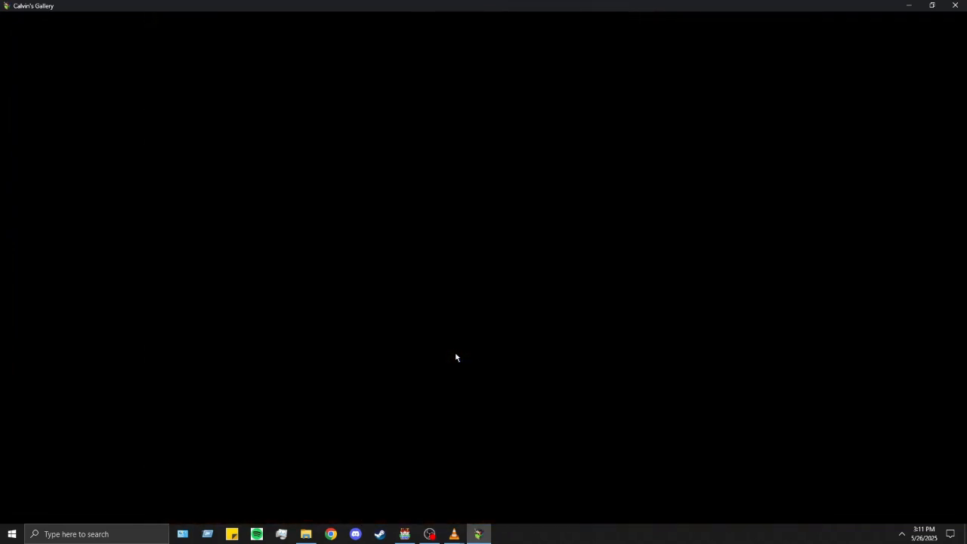
Step: Walk Calvin around the pots in the starting room among the moving spiked enemies
key(Down)
key(Down)
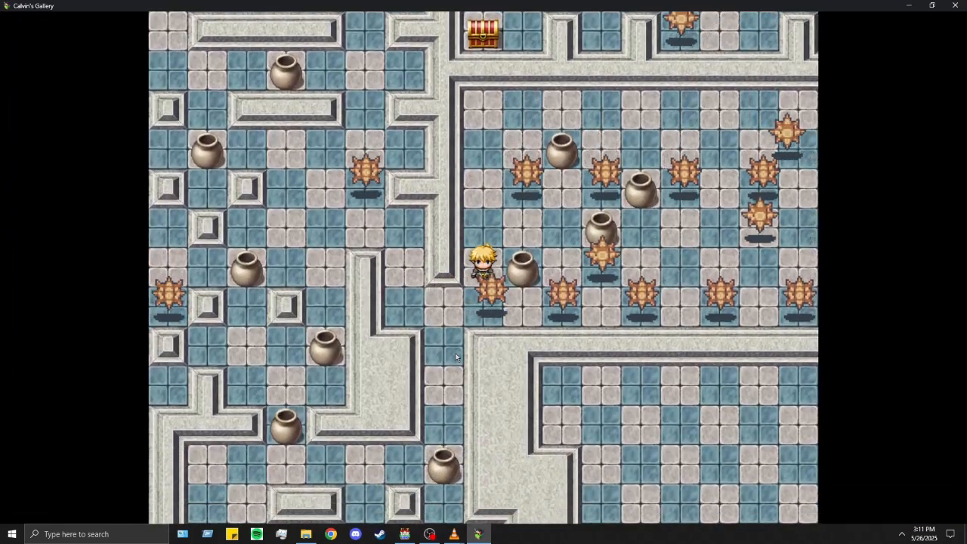
key(Up)
key(Down)
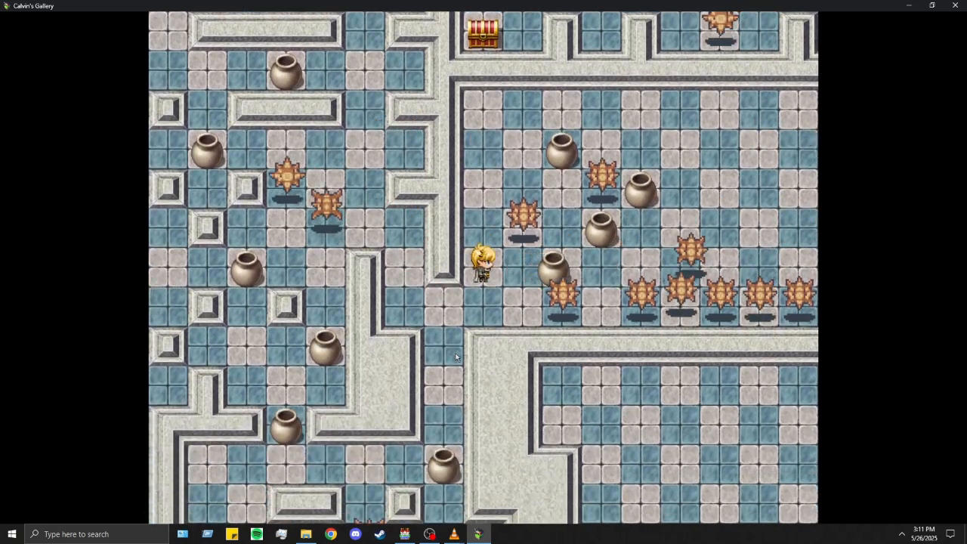
key(Up)
key(Right)
key(Down)
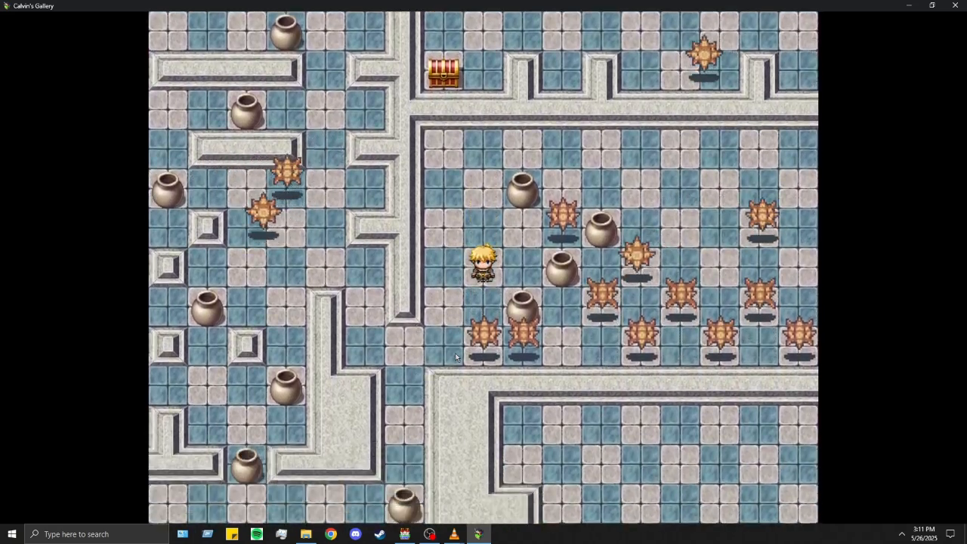
key(Right)
key(Right)
key(Up)
key(Left)
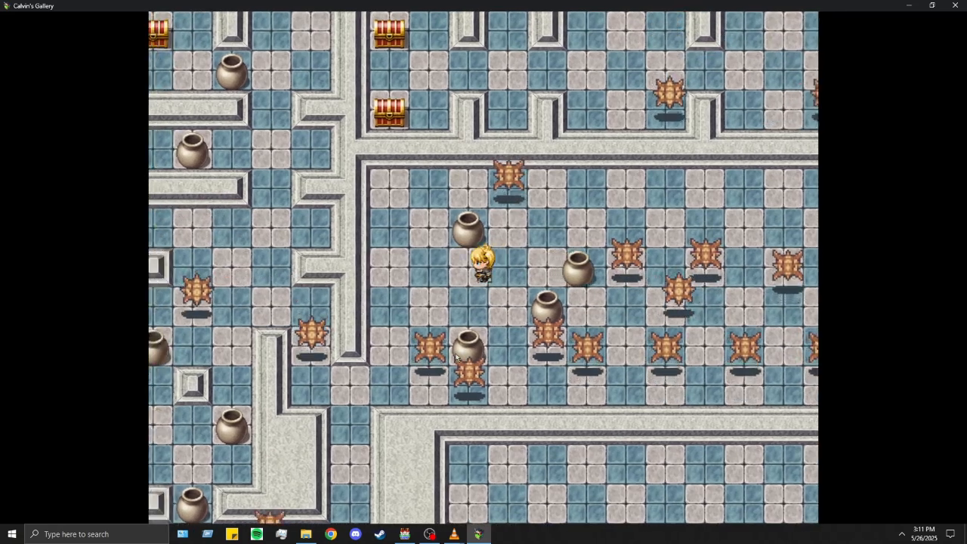
Step: Move Calvin past the pots toward the room's upper wall and run into an enemy to start a battle
key(Up)
key(Right)
key(Down)
key(Down)
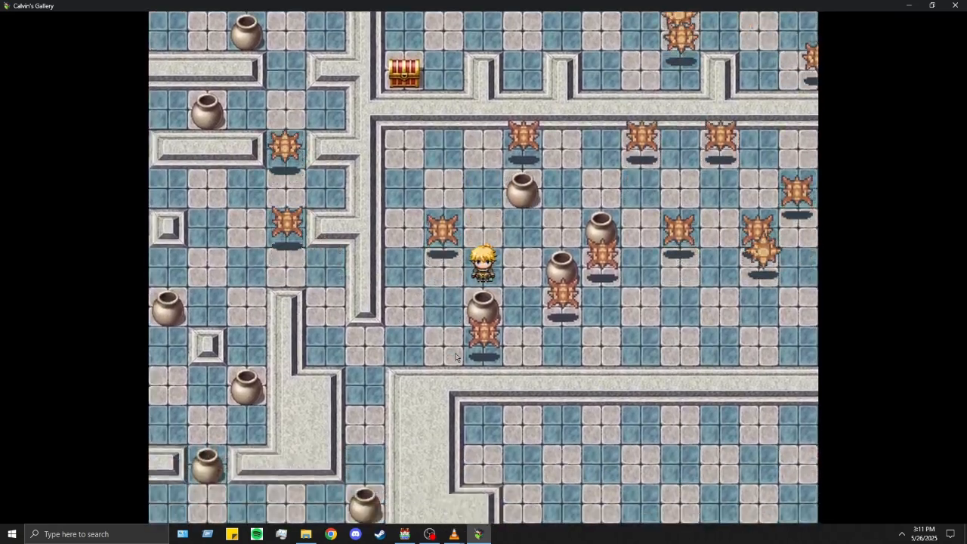
key(Up)
key(Right)
key(Right)
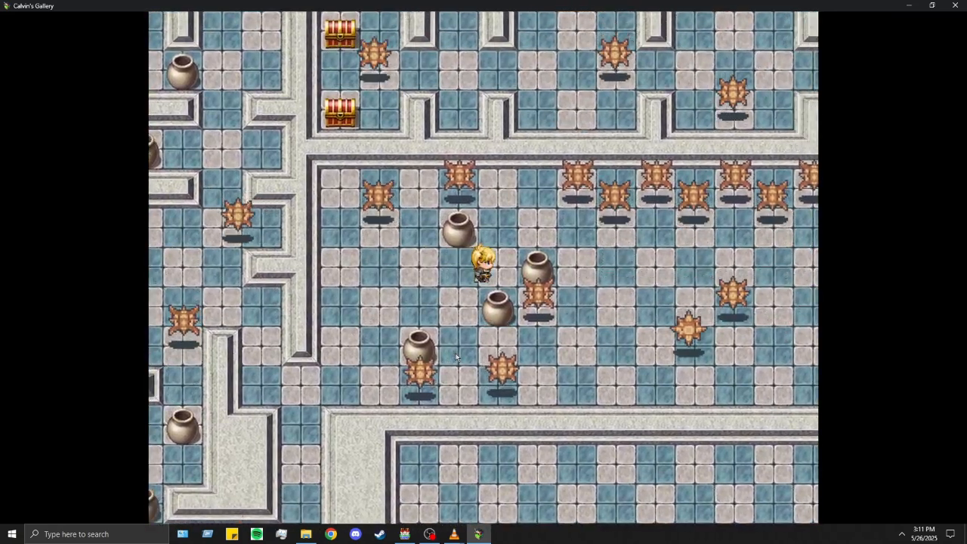
key(Left)
key(Left)
key(Up)
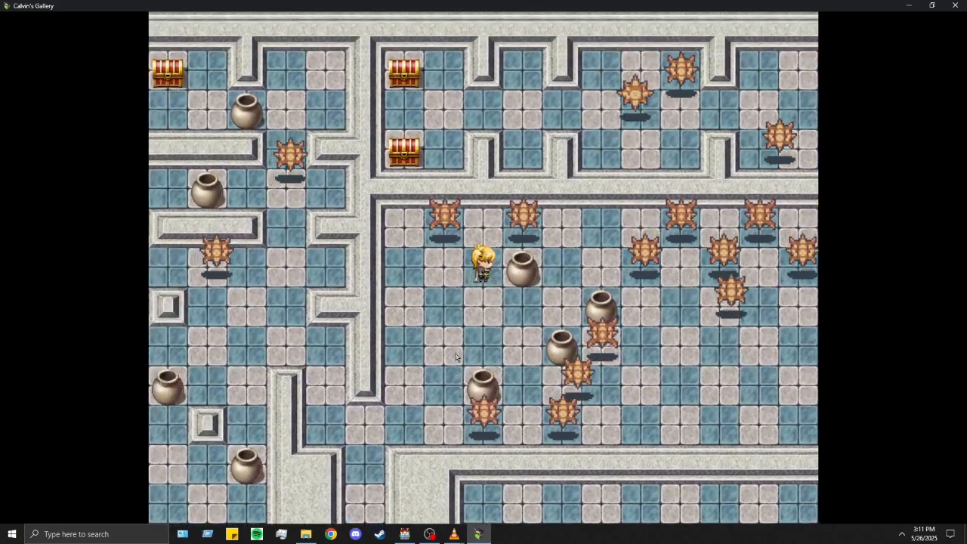
key(Right)
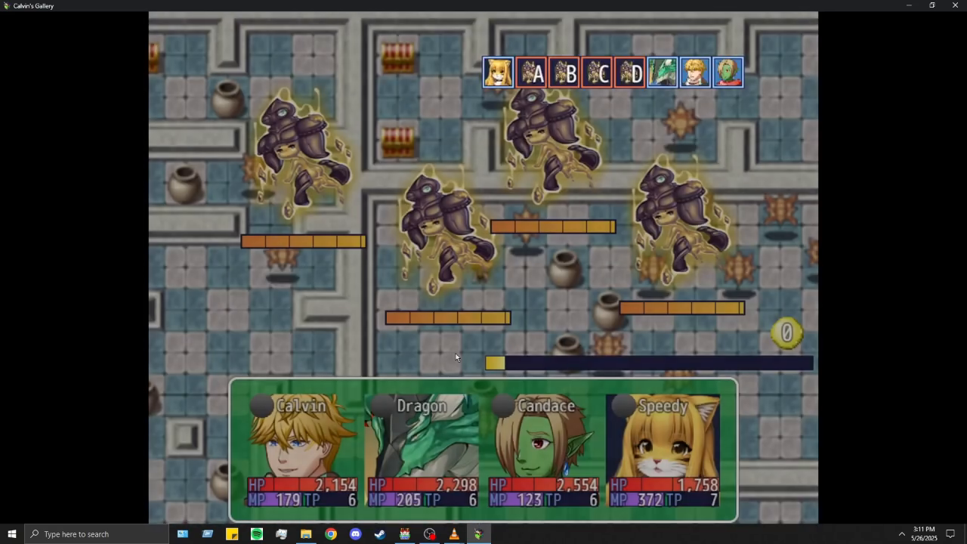
Step: Check Calvin's ability list in the Earth Spirit battle, and assign him a basic attack
key(Return)
key(Down)
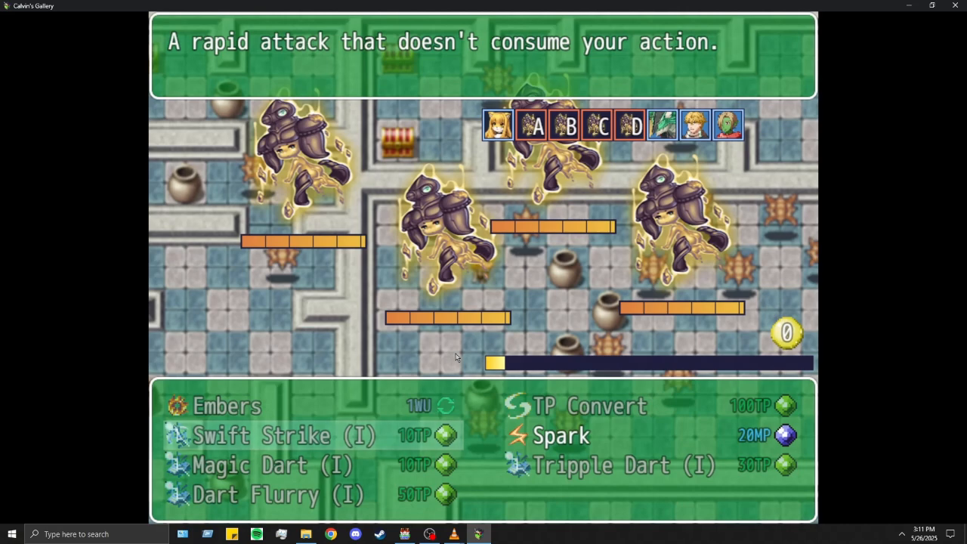
key(Escape)
key(Down)
key(Return)
key(Return)
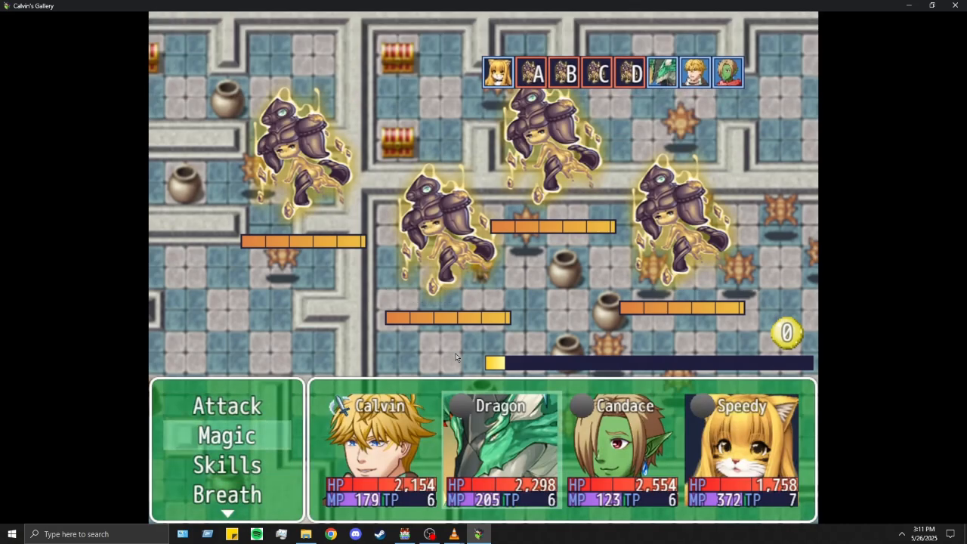
Step: Review Dragon's attack targets and his Magic and Skills lists without committing an action
key(Return)
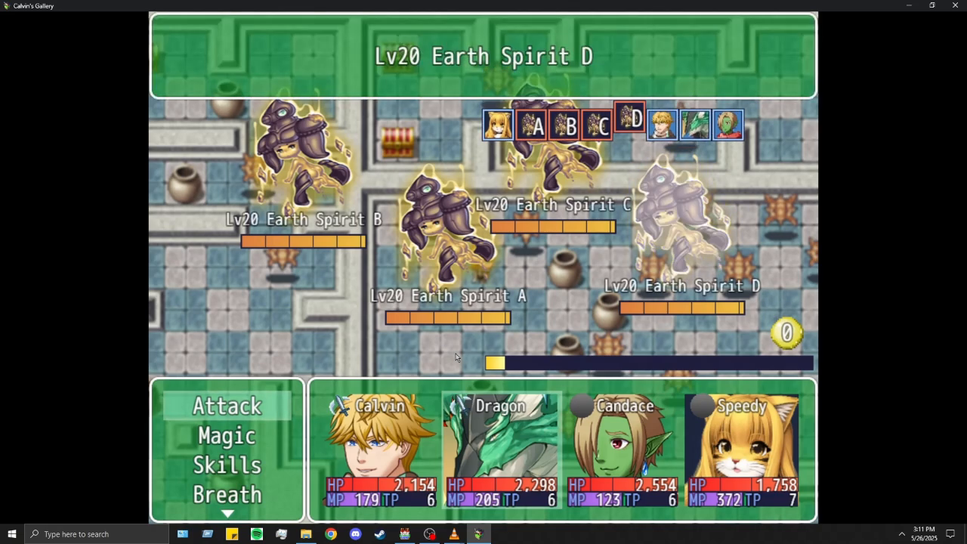
key(Escape)
key(Down)
key(Return)
key(Escape)
key(Down)
key(Return)
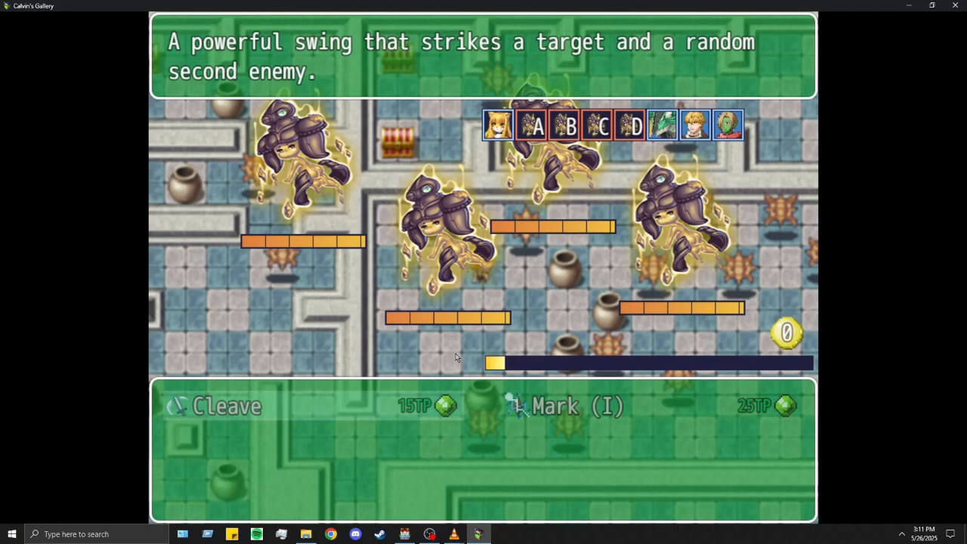
Step: Look through Dragon's Breath abilities and the command list containing Brawl
key(Escape)
key(Down)
key(Return)
key(Down)
key(Down)
key(Down)
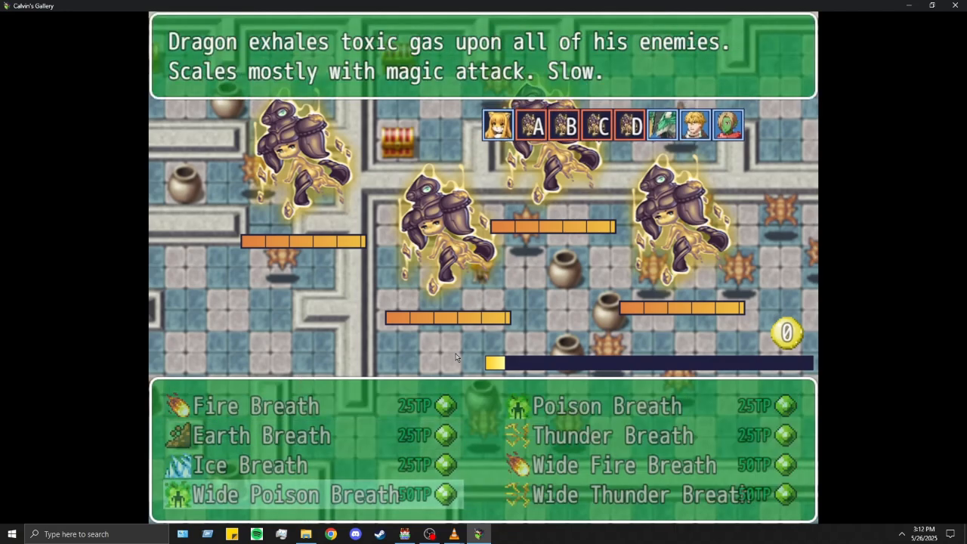
key(Up)
key(Up)
key(Escape)
key(Down)
key(Return)
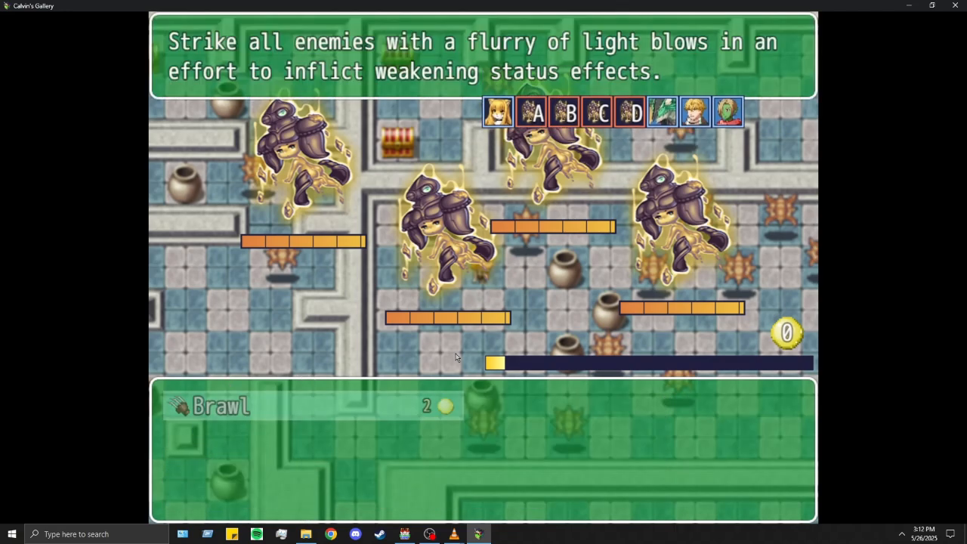
Step: Assign Dragon a basic attack on an Earth Spirit
key(Escape)
key(Up)
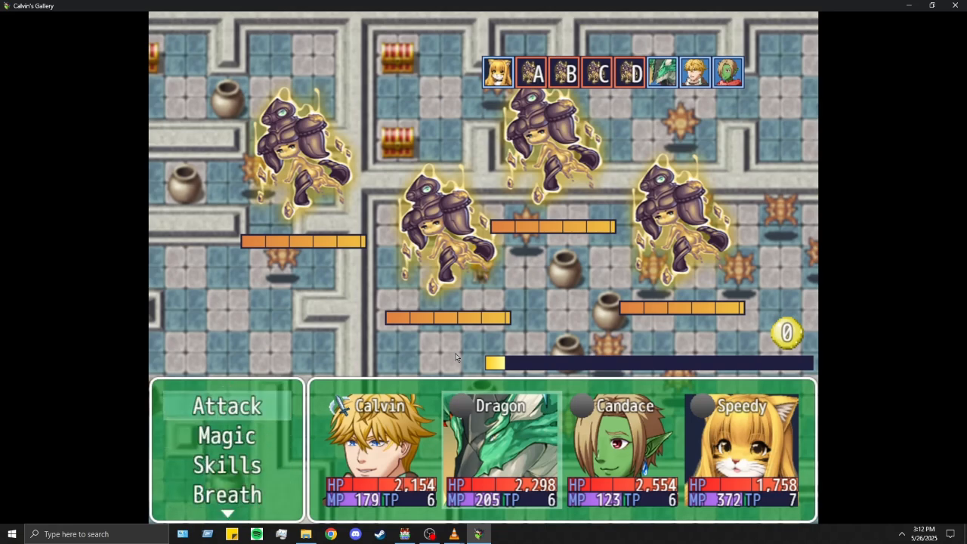
key(Return)
key(Return)
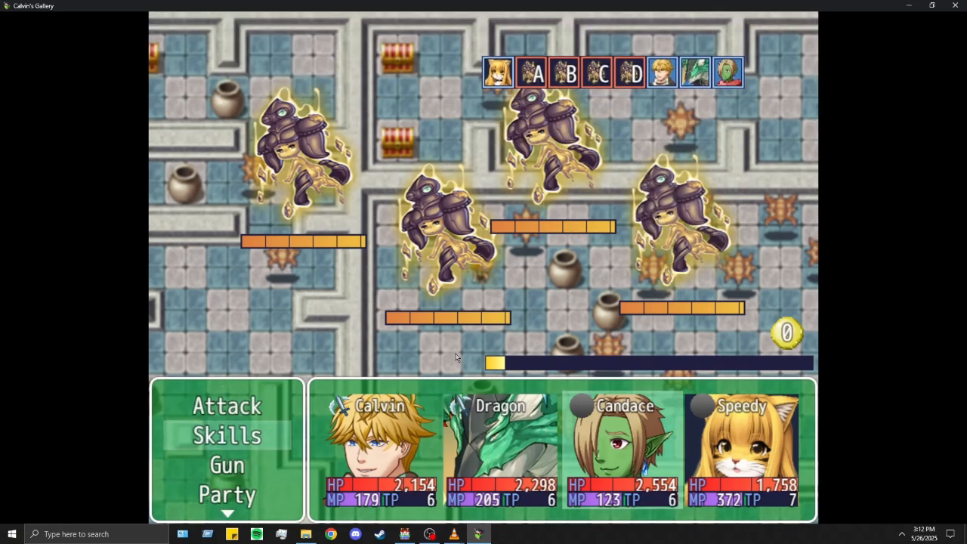
Step: Look through Candace's Gun abilities and her Party commands
key(Return)
key(Down)
key(Down)
key(Down)
key(Down)
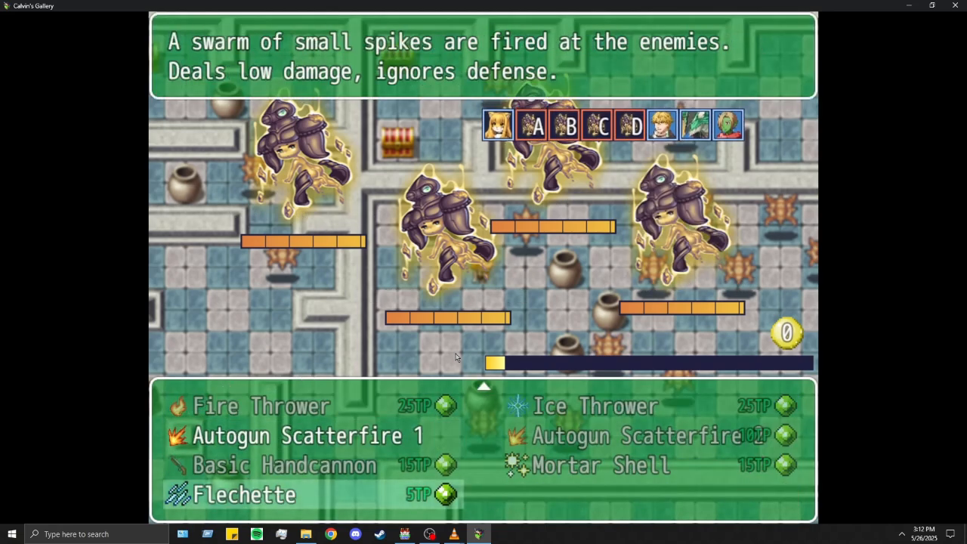
key(Escape)
key(Down)
key(Return)
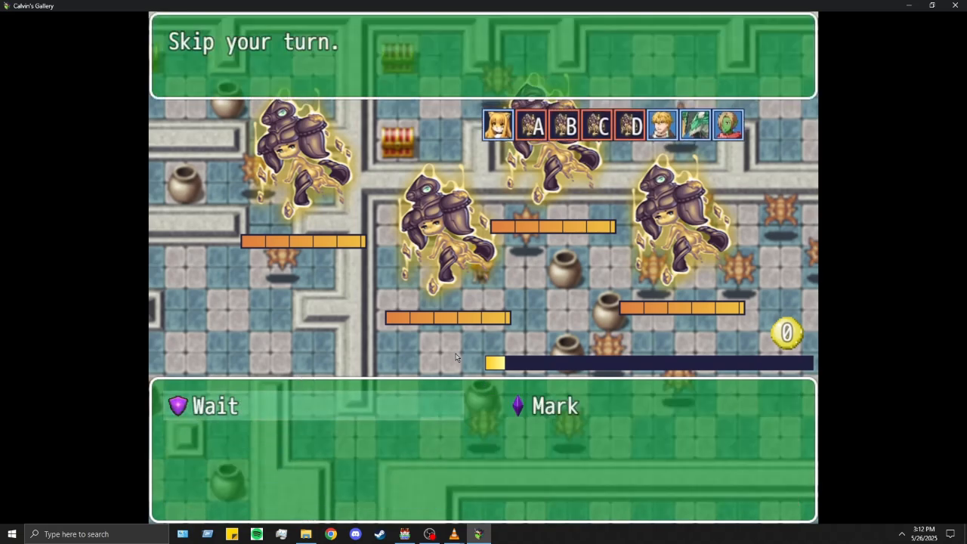
key(Escape)
Step: Assign Candace the Autogun Scatterfire 1 gun ability against two random enemies
key(Up)
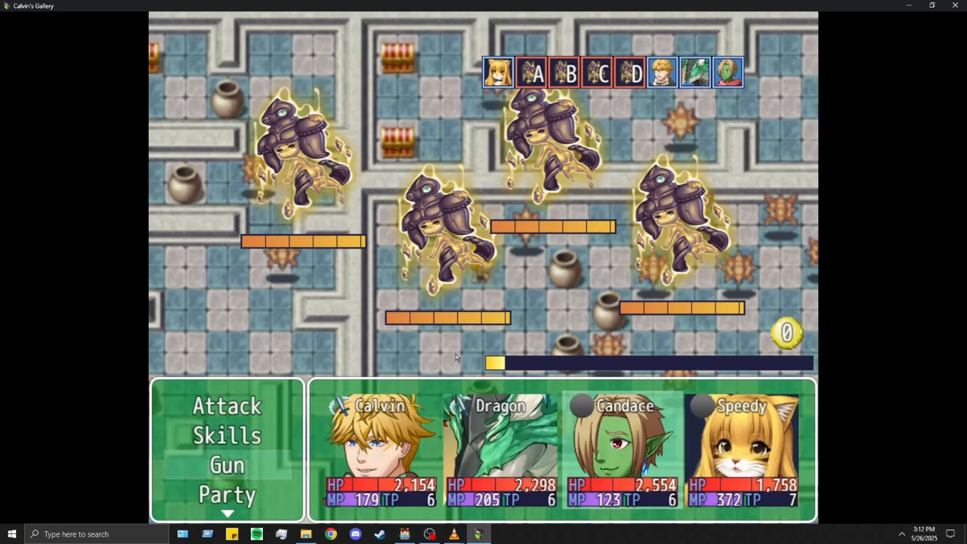
key(Return)
key(Down)
key(Down)
key(Return)
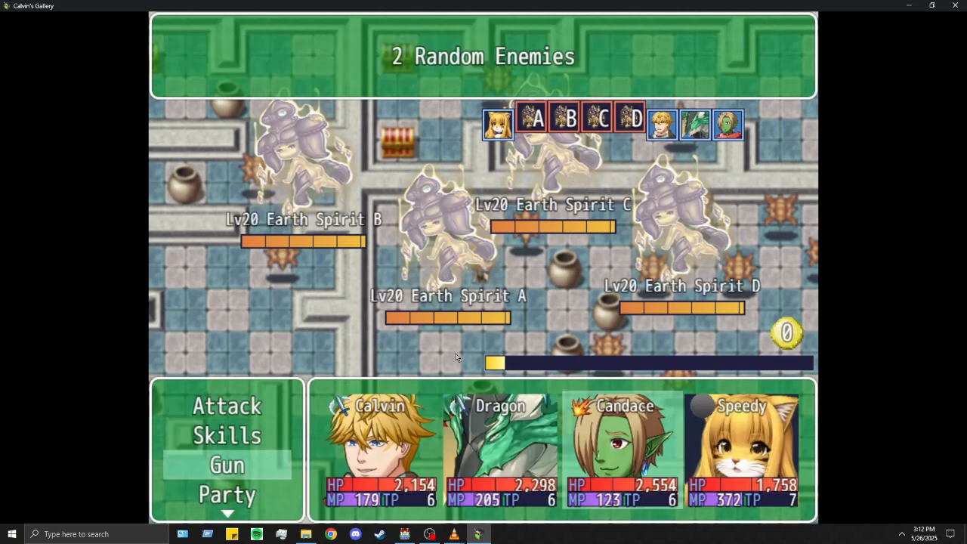
key(Return)
Step: Look through Speedy's Magic abilities, from Meditate through the dart spells to Cleric's Fireball
key(Down)
key(Return)
key(Down)
key(Down)
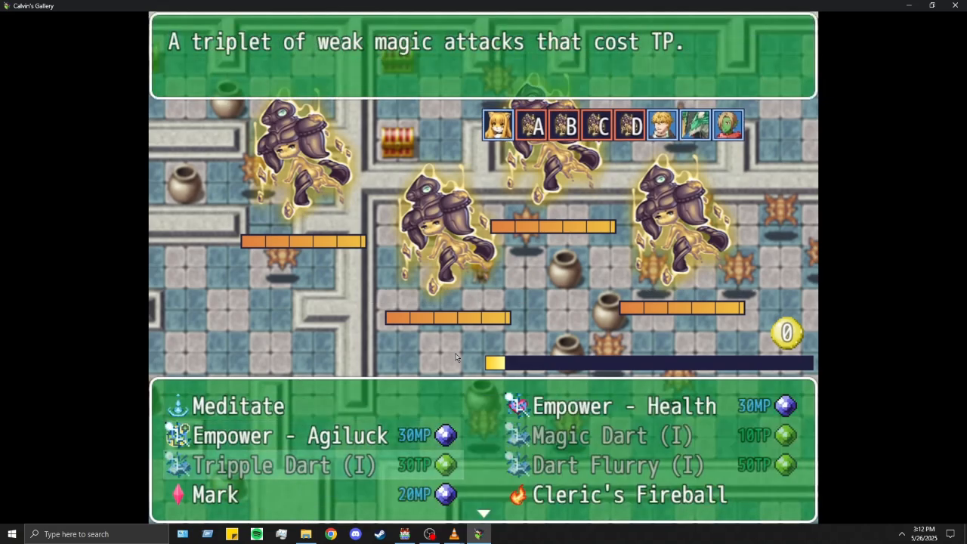
key(Down)
key(Down)
key(Up)
key(Up)
key(Up)
key(Up)
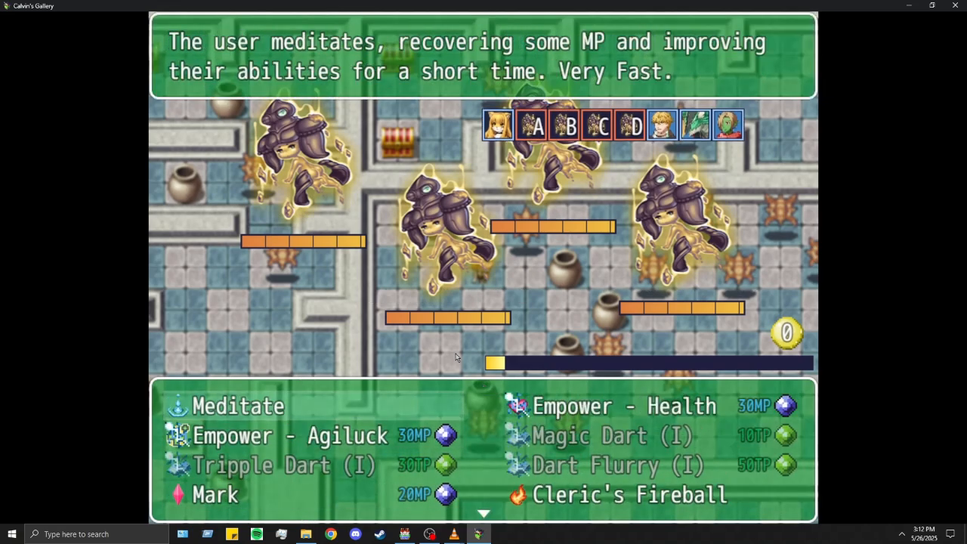
Step: Look through Speedy's Party commands and her Healing abilities, including Rally and the cure spells
key(Escape)
key(Down)
key(Return)
key(Escape)
key(Down)
key(Return)
key(Down)
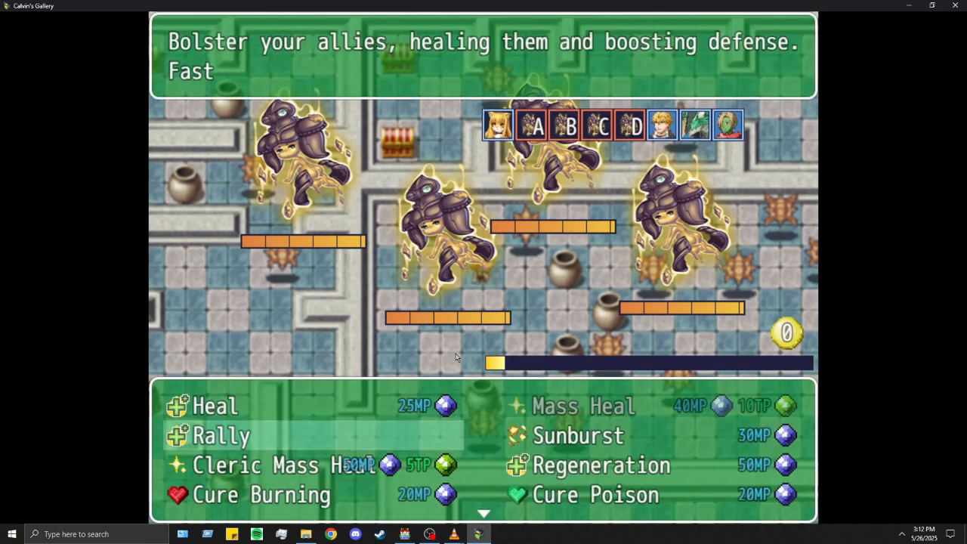
key(Down)
key(Down)
key(Down)
key(Down)
key(Up)
key(Up)
key(Up)
key(Up)
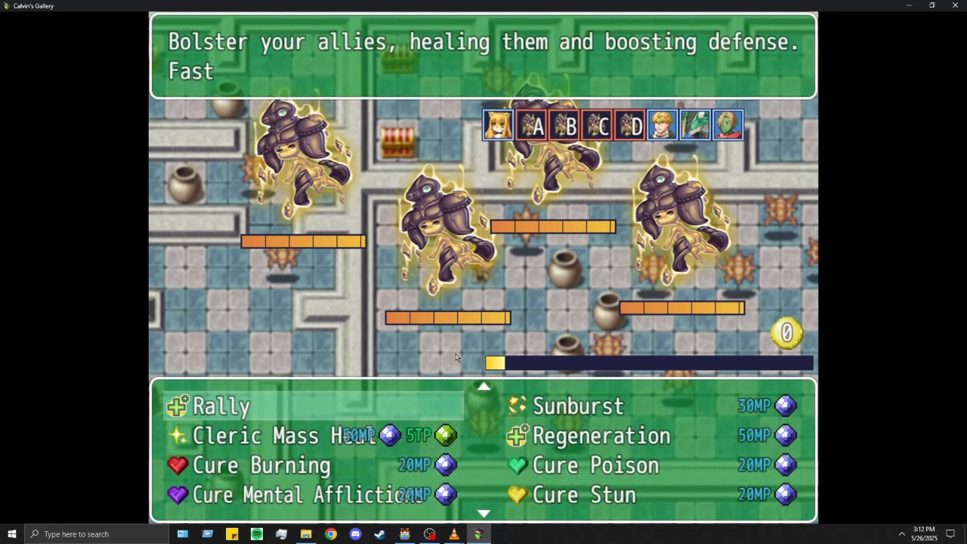
key(Escape)
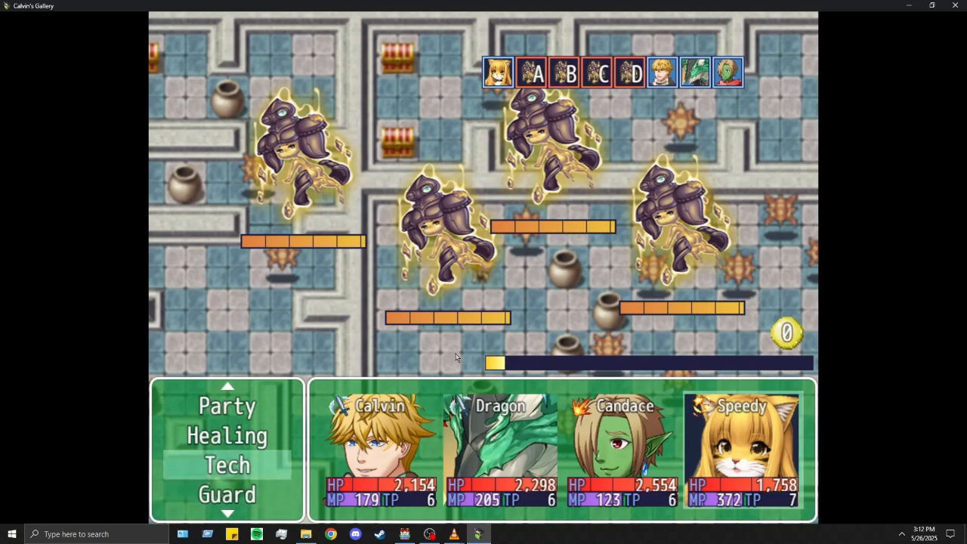
Step: Look through Speedy's Tech abilities: Weak Grenade, Grenade and Experimental Dagger
key(Return)
key(Down)
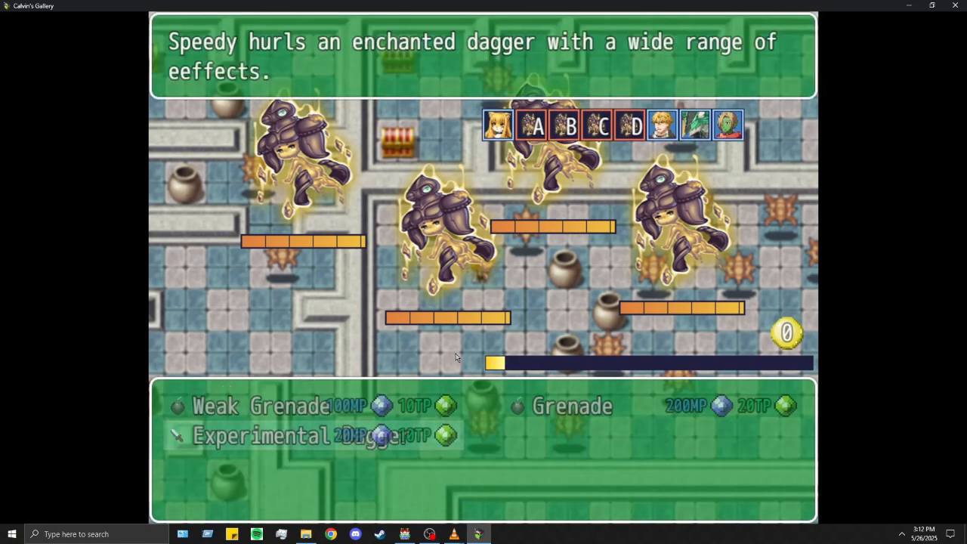
key(Up)
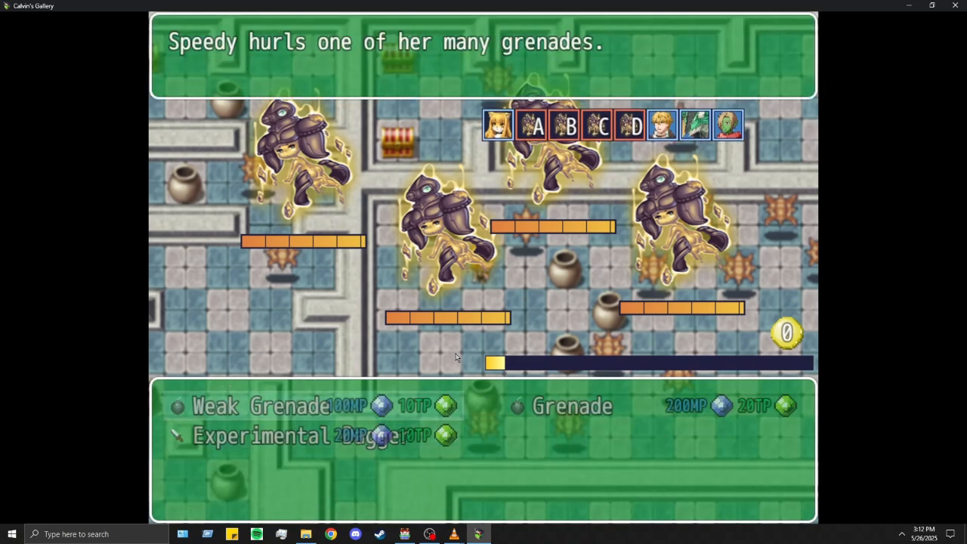
key(Right)
key(Escape)
Step: Assign Speedy the Cleric's Fireball magic ability to start the round
key(Up)
key(Up)
key(Up)
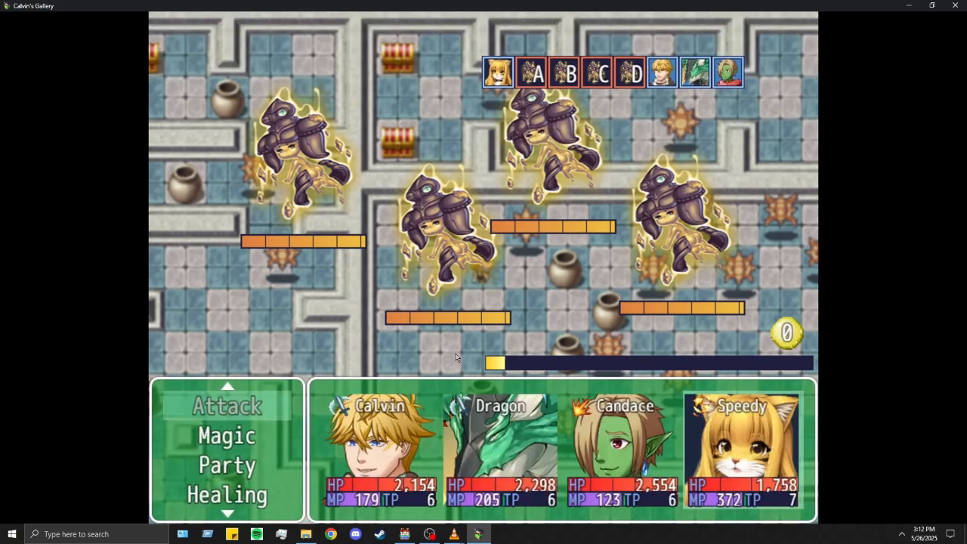
key(Down)
key(Return)
key(Right)
key(Down)
key(Down)
key(Return)
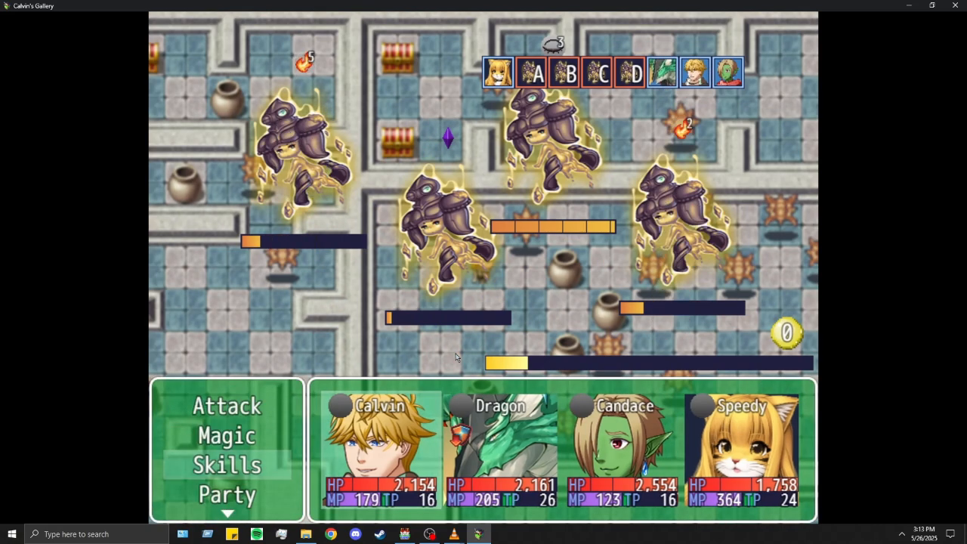
Step: Assign Calvin, Dragon and Candace basic attacks on the Earth Spirits
key(Up)
key(Up)
key(Return)
key(Return)
key(Return)
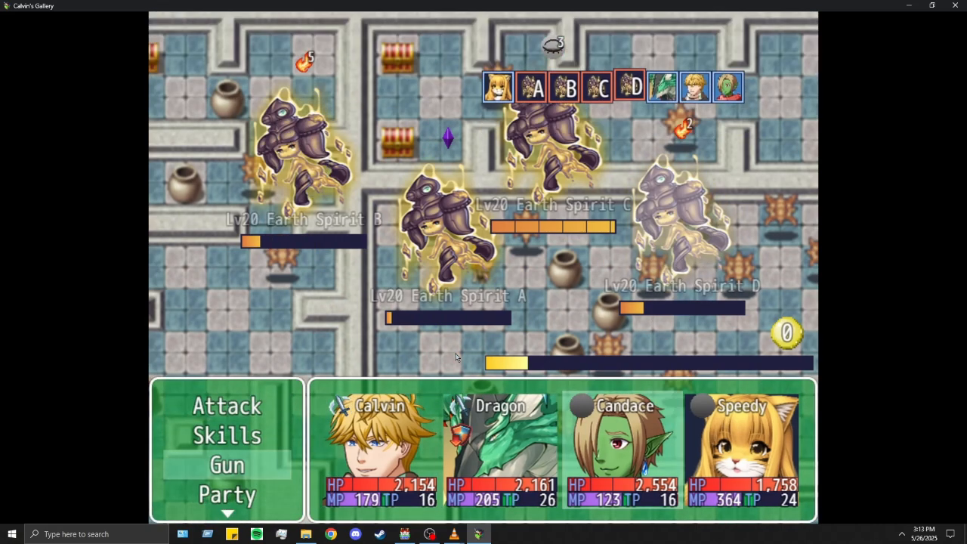
key(Return)
key(Up)
key(Up)
key(Return)
key(Return)
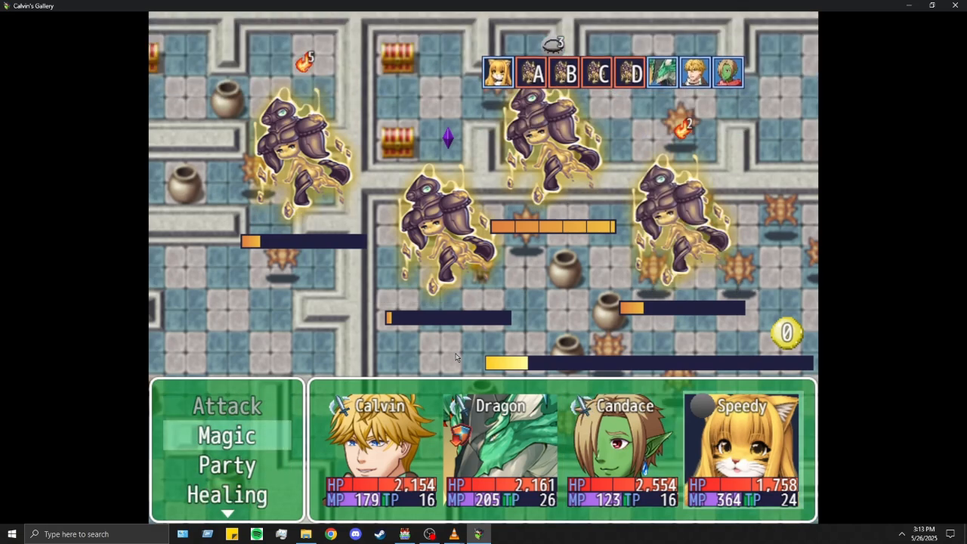
Step: Assign Speedy Cleric's Fireball on an Earth Spirit and play out the round
key(Return)
key(Return)
key(Return)
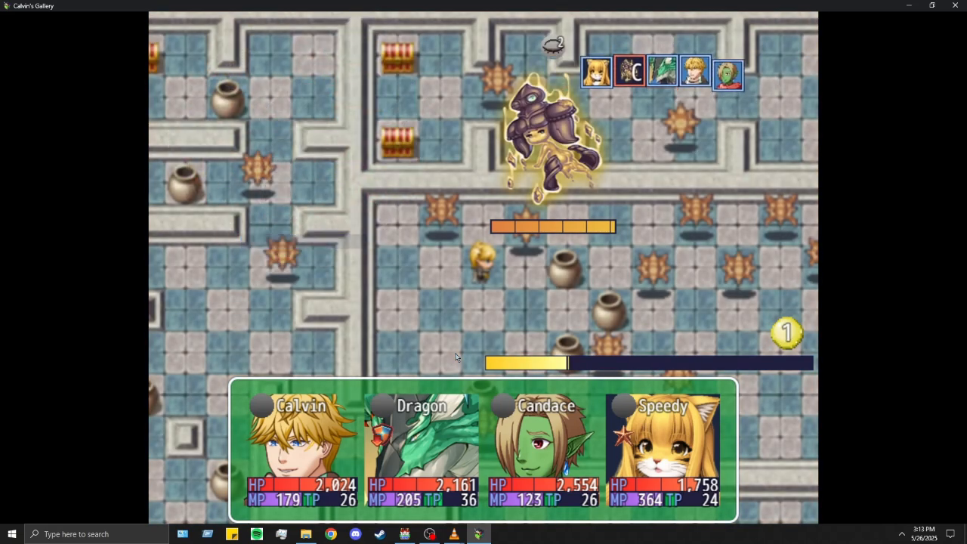
Step: Assign Calvin and Dragon basic attacks on Earth Spirit C
key(Down)
key(Down)
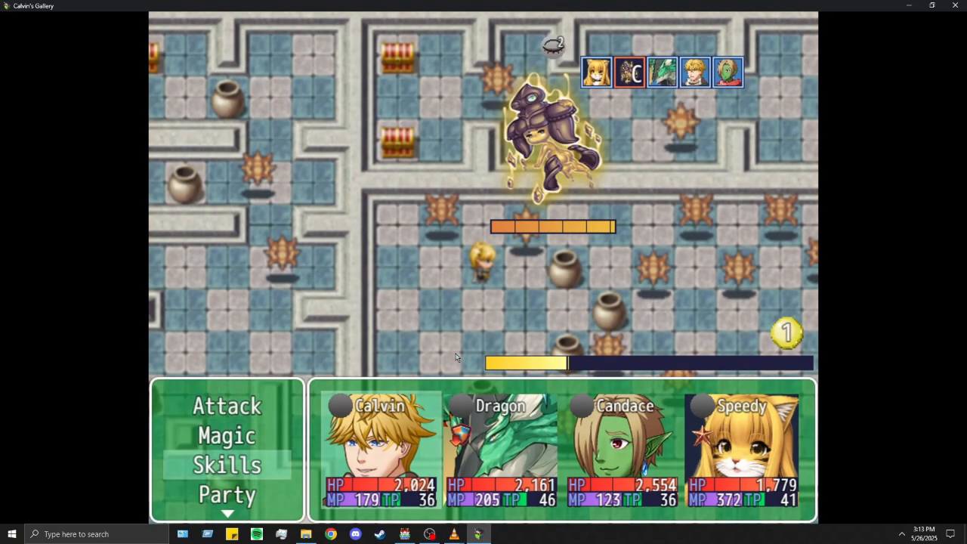
key(Return)
key(Return)
key(Return)
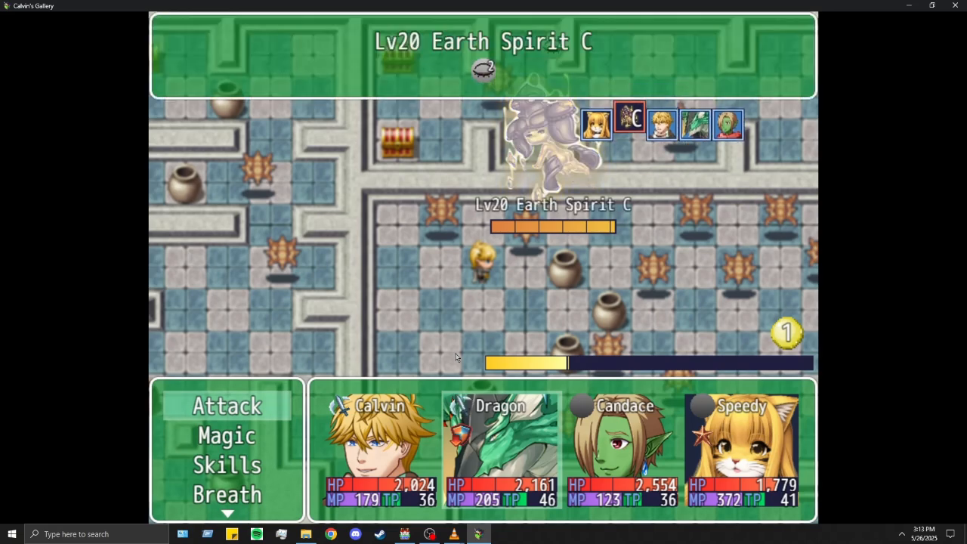
key(Return)
Step: Review Candace's Gun abilities and assign her Fire Thrower
key(Down)
key(Down)
key(Return)
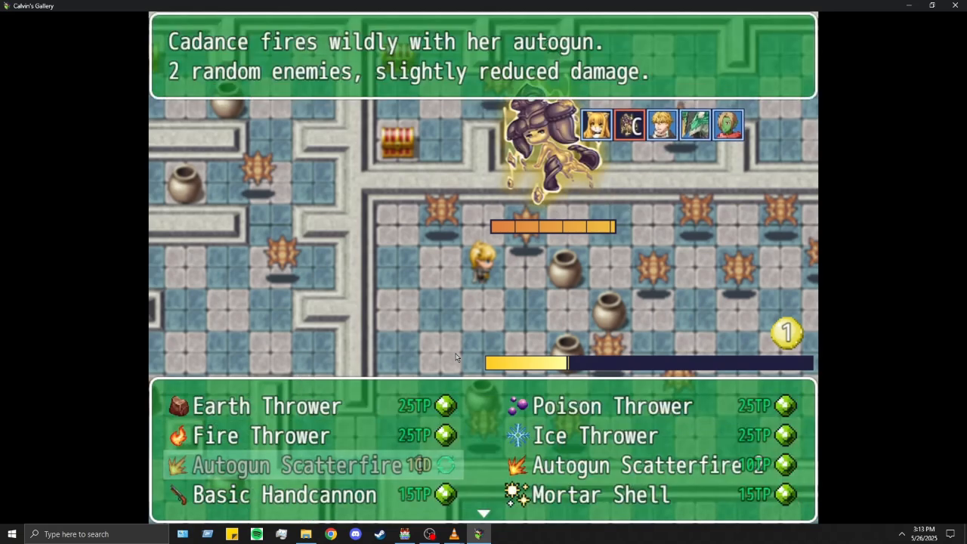
key(Up)
key(Up)
key(Down)
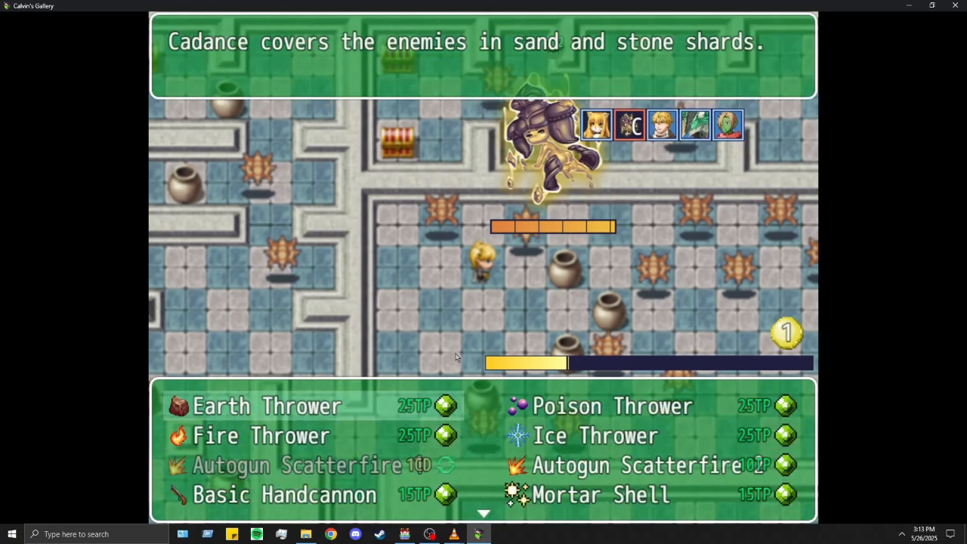
key(Down)
key(Down)
key(Down)
key(Up)
key(Up)
key(Up)
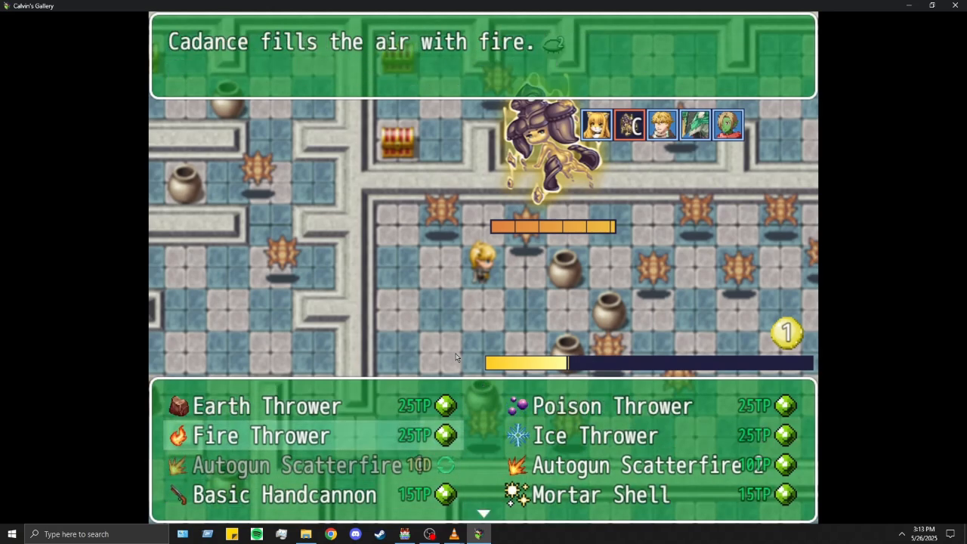
key(Return)
Step: Assign Speedy Cleric's Fireball on Earth Spirit C and dismiss the battle results
key(Return)
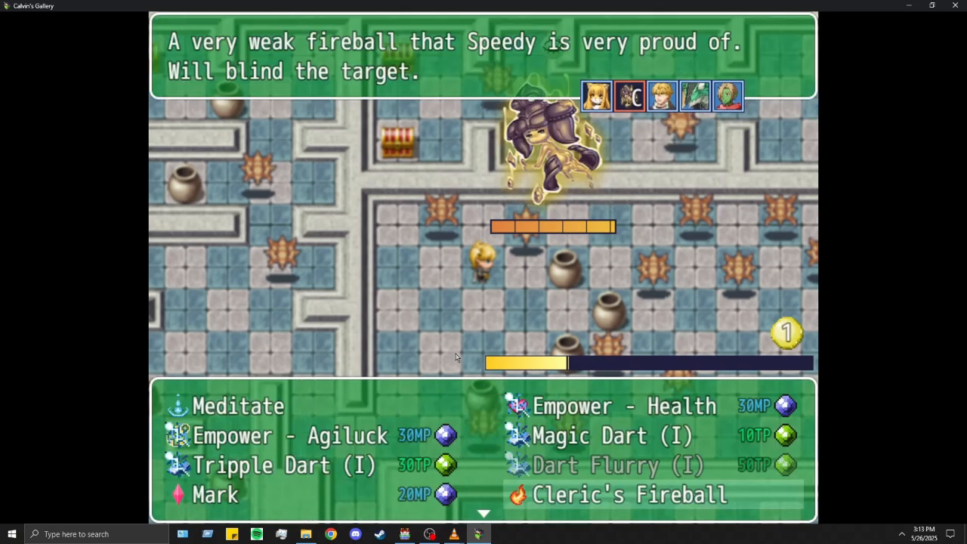
key(Return)
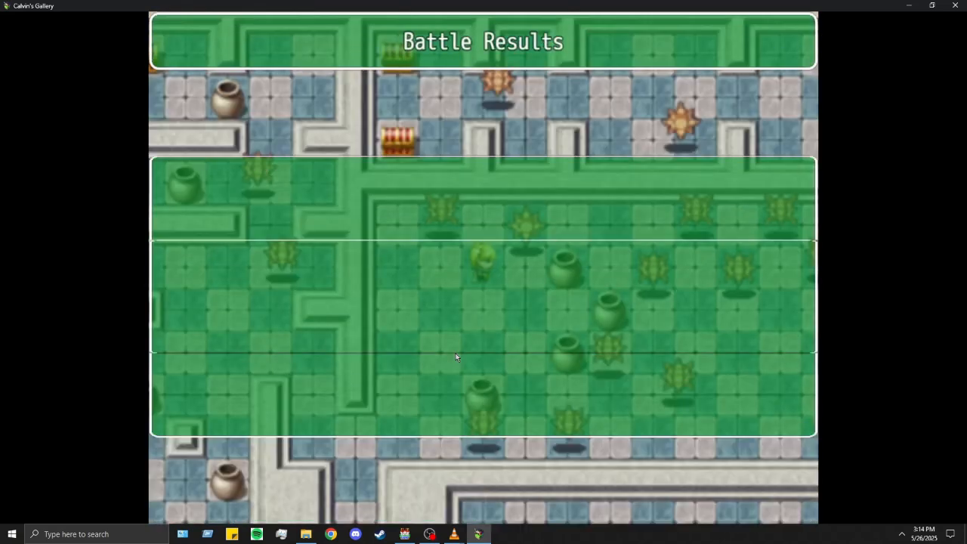
key(Return)
key(Return)
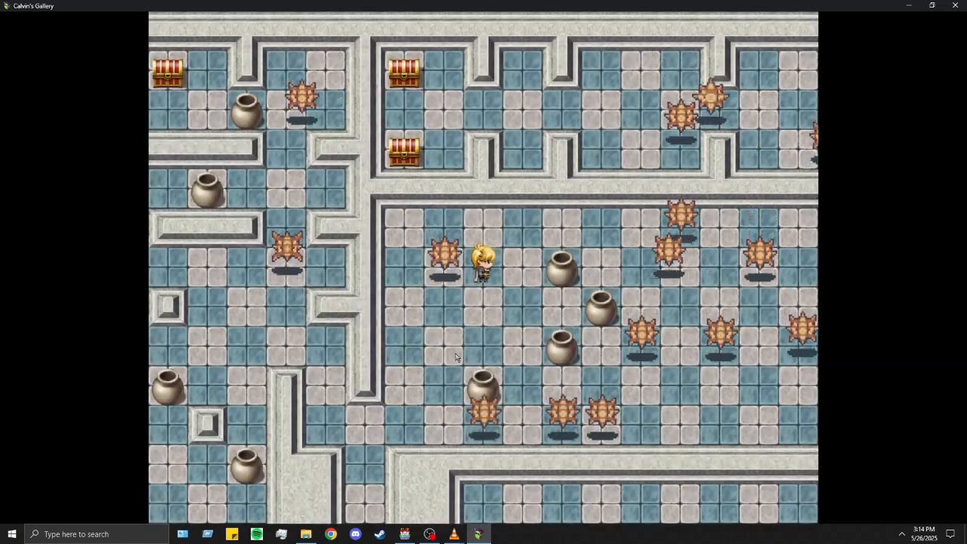
Step: Push the upper two pots of the three-pot group three tiles east in alternating turns
key(Right)
key(Down)
key(Right)
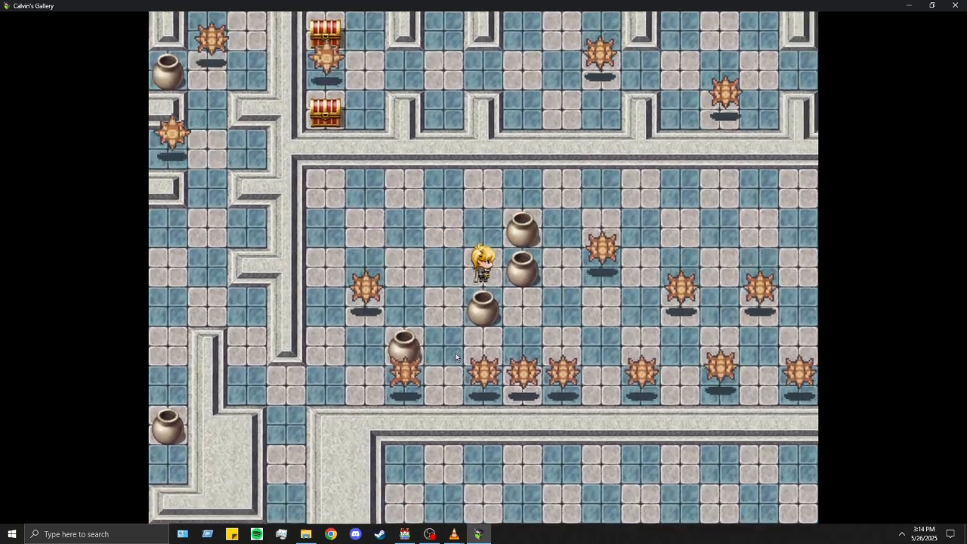
key(Up)
key(Down)
key(Right)
key(Right)
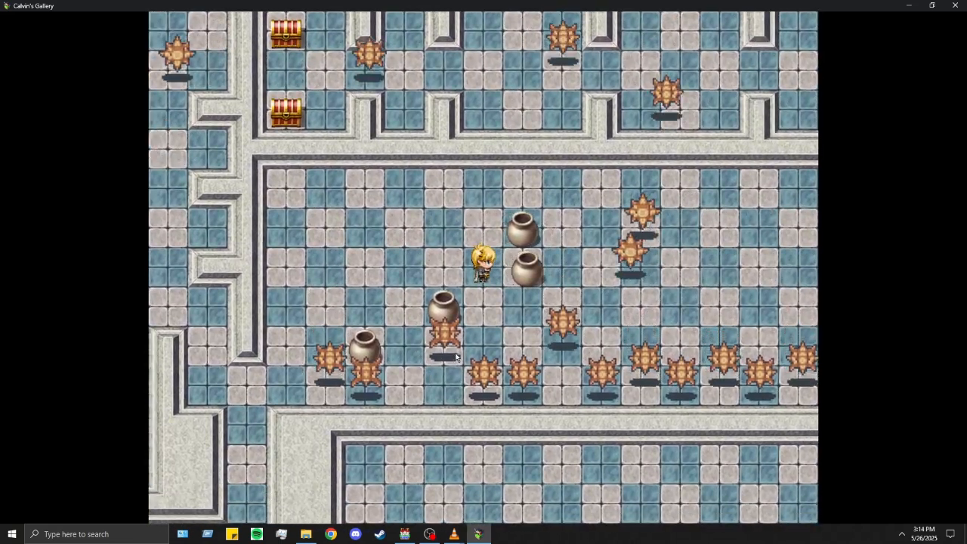
key(Up)
key(Right)
key(Down)
key(Right)
key(Right)
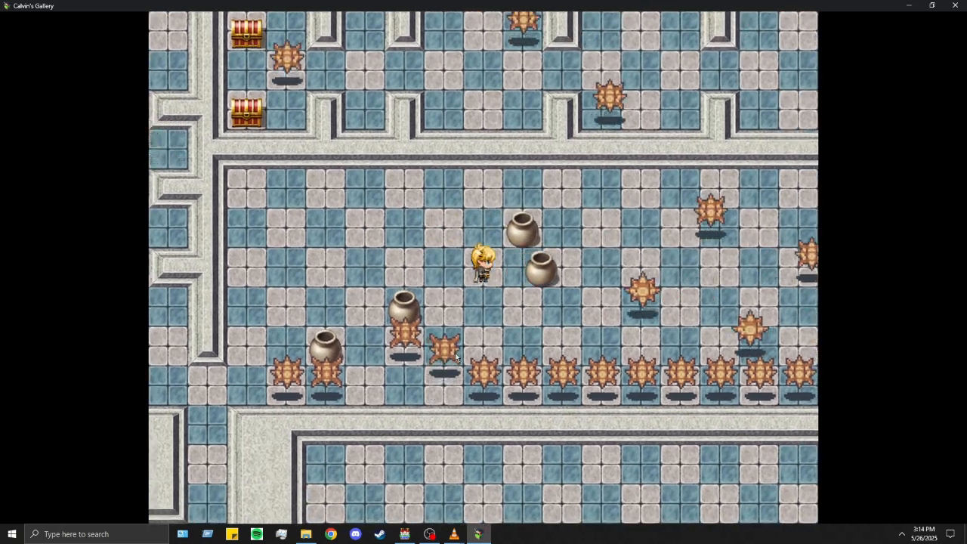
Step: Walk back to the lower pot of the group and push it three tiles east, dodging the roaming enemies
key(Up)
key(Left)
key(Left)
key(Left)
key(Down)
key(Down)
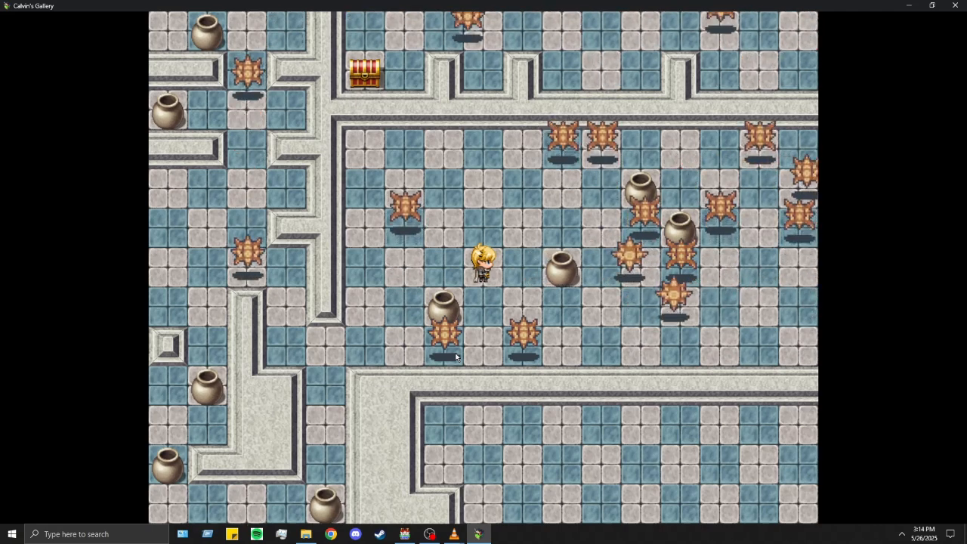
key(Up)
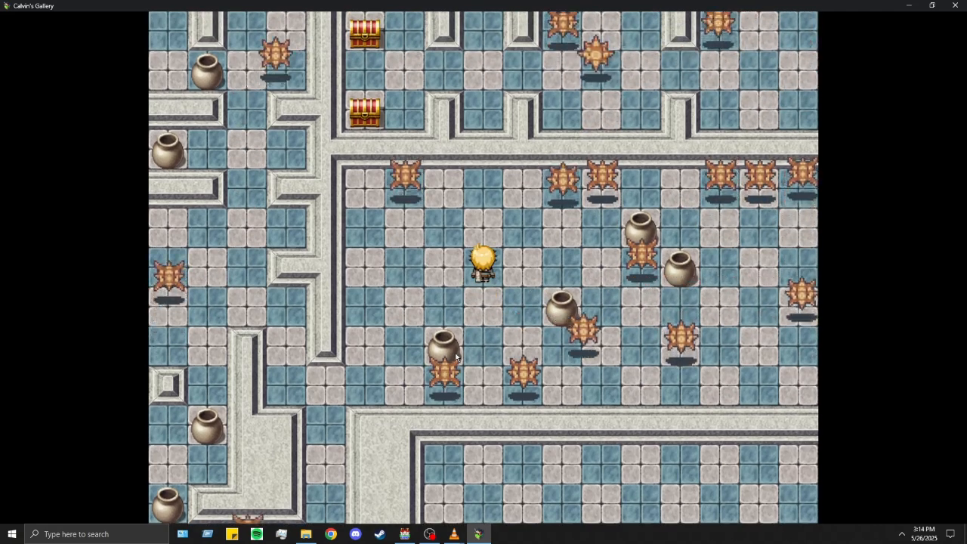
key(Down)
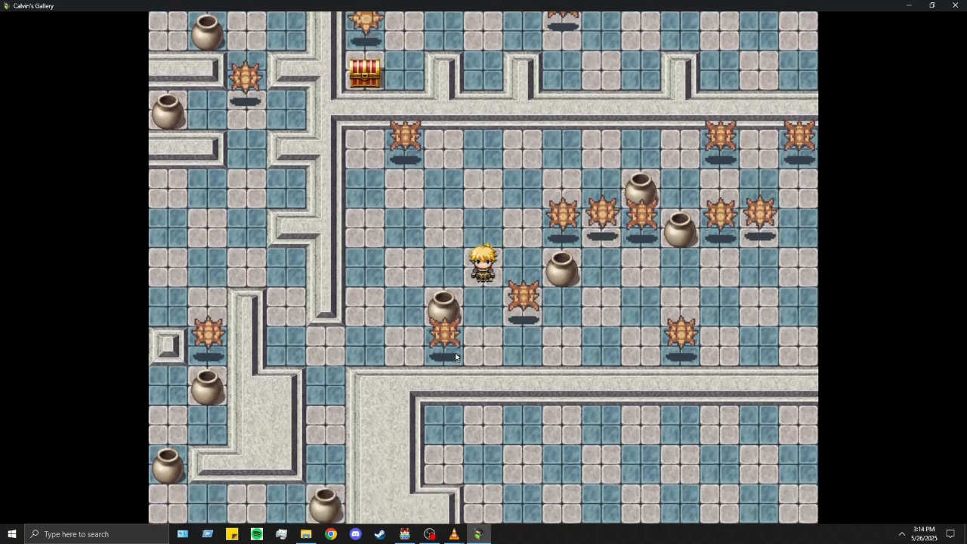
key(Left)
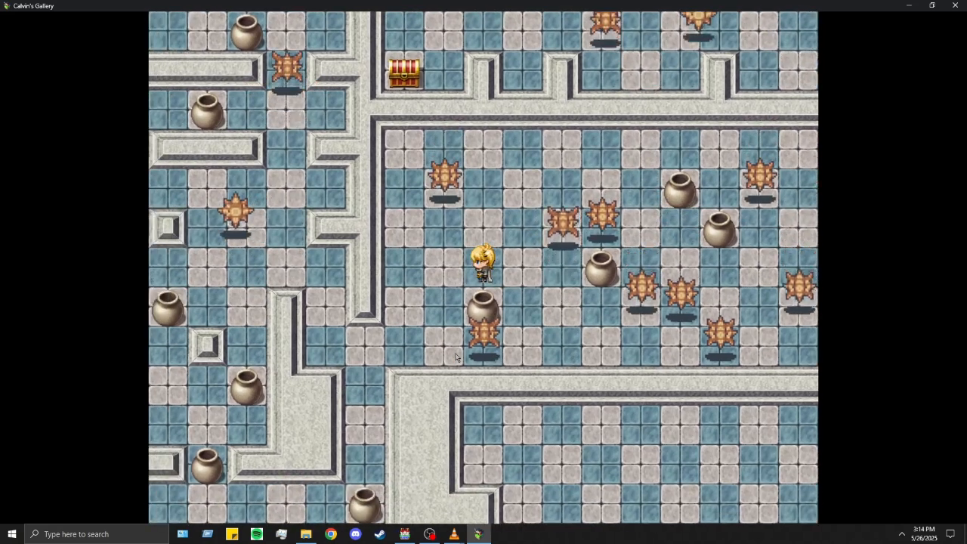
key(Right)
key(Right)
key(Left)
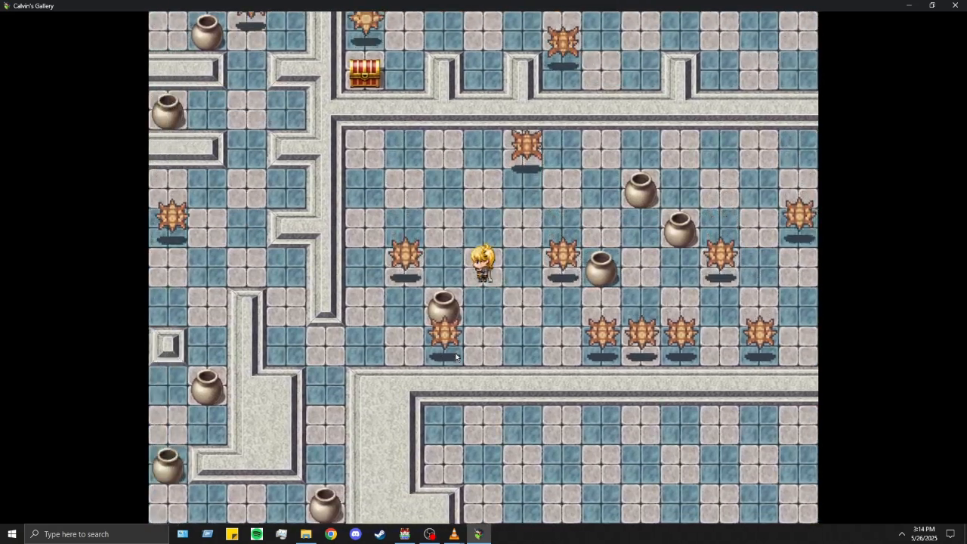
key(Up)
key(Right)
key(Right)
key(Down)
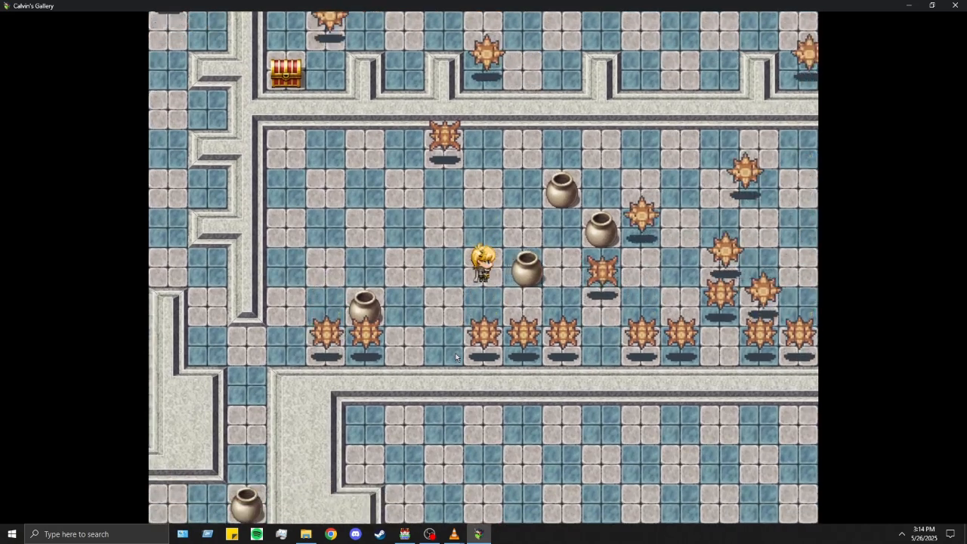
Step: Push the middle pot one tile east and walk into the gap between the upper and lower pots
key(Up)
key(Right)
key(Right)
key(Left)
key(Up)
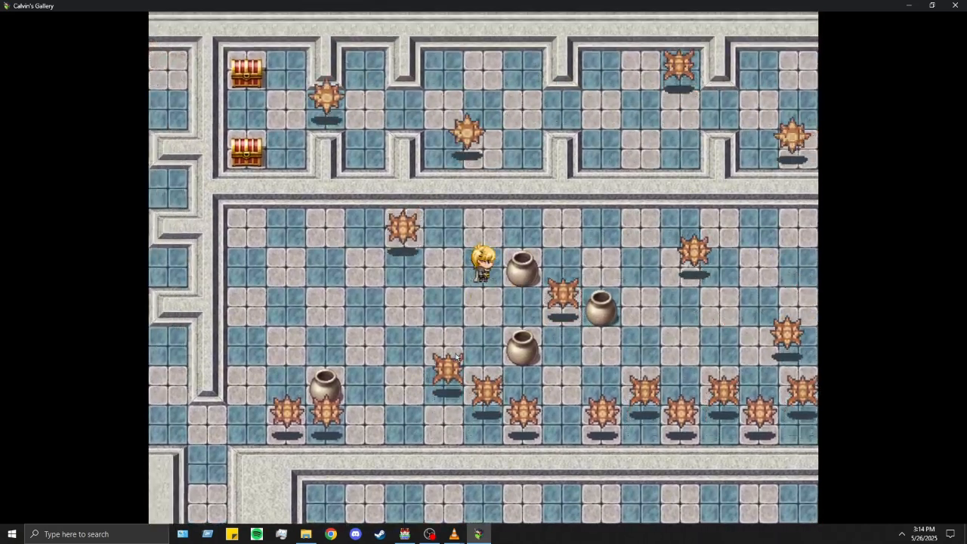
key(Down)
key(Right)
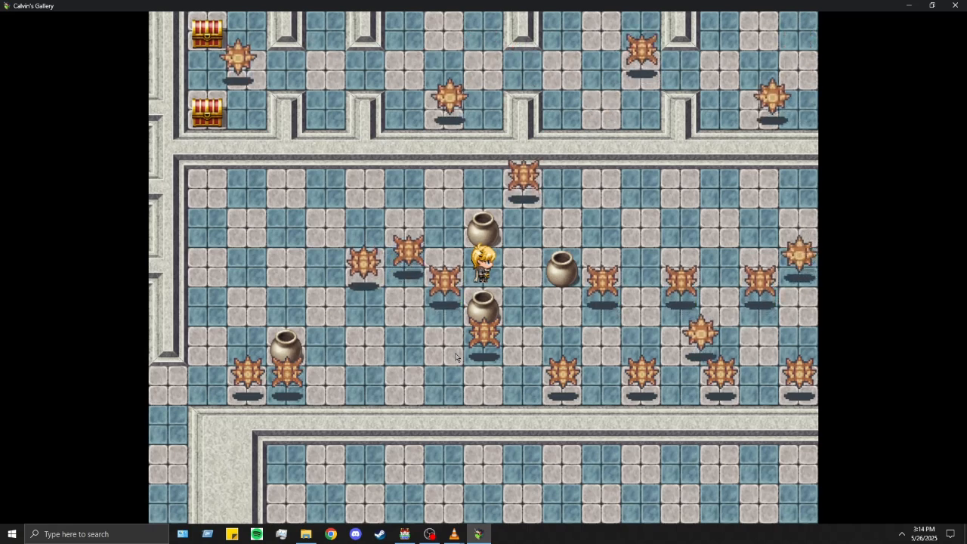
Step: Push the lower pot of the three-pot group one tile east and return to the gap below the upper pot
key(Left)
key(Down)
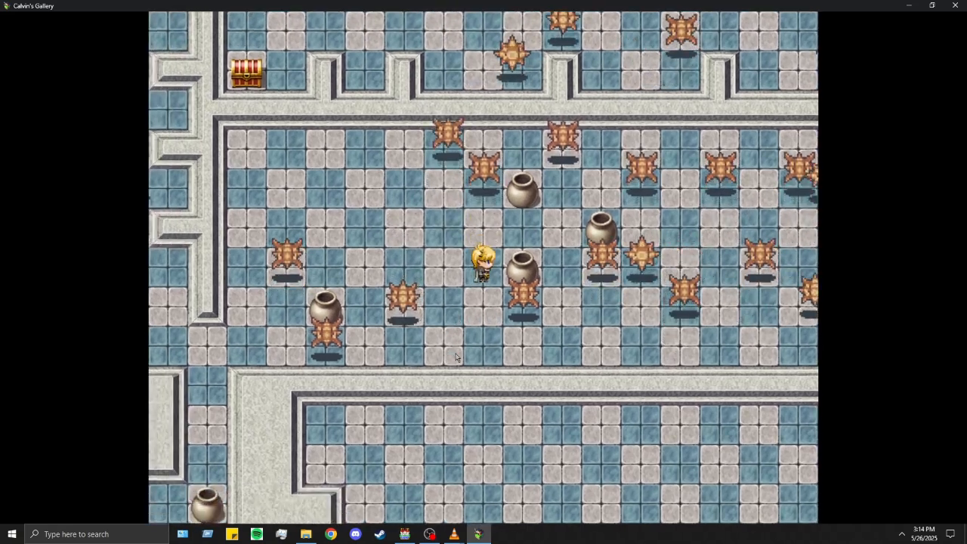
key(Up)
key(Up)
key(Down)
key(Down)
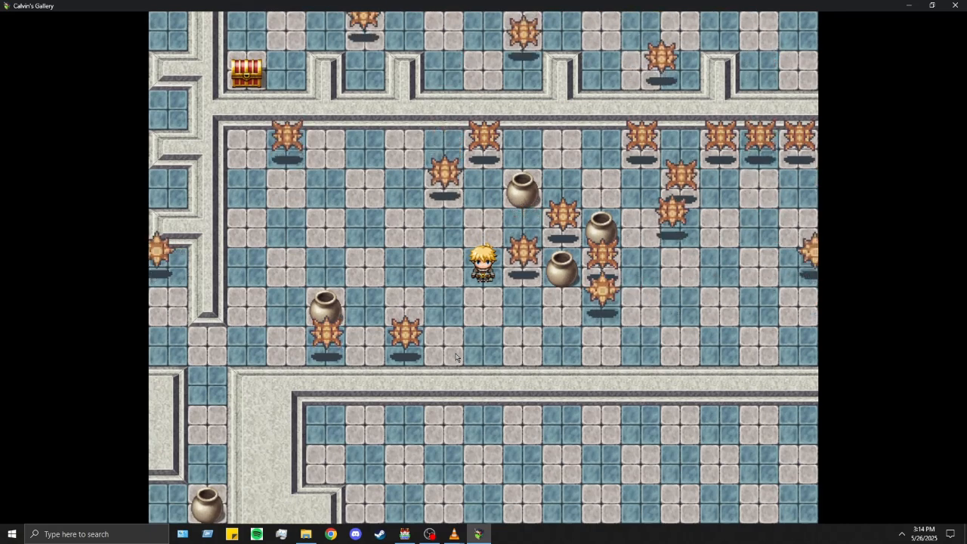
key(Up)
key(Right)
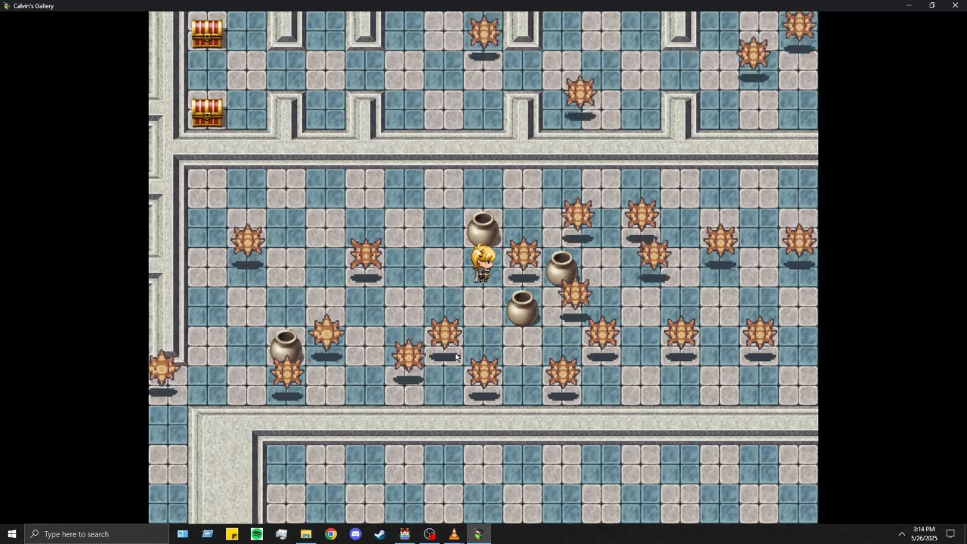
Step: Push the upper pot and the middle pot one tile east each while dodging the enemies
key(Up)
key(Left)
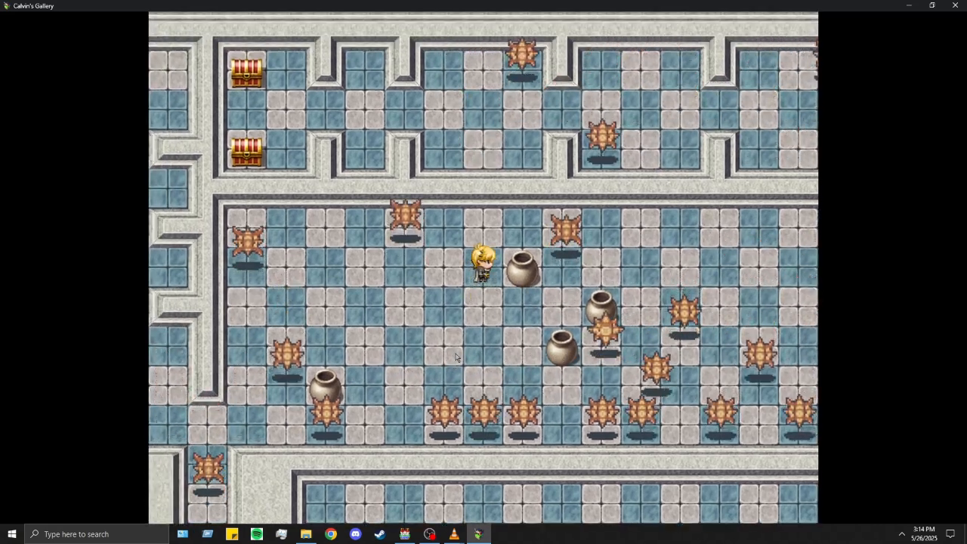
key(Down)
key(Right)
key(Right)
key(Left)
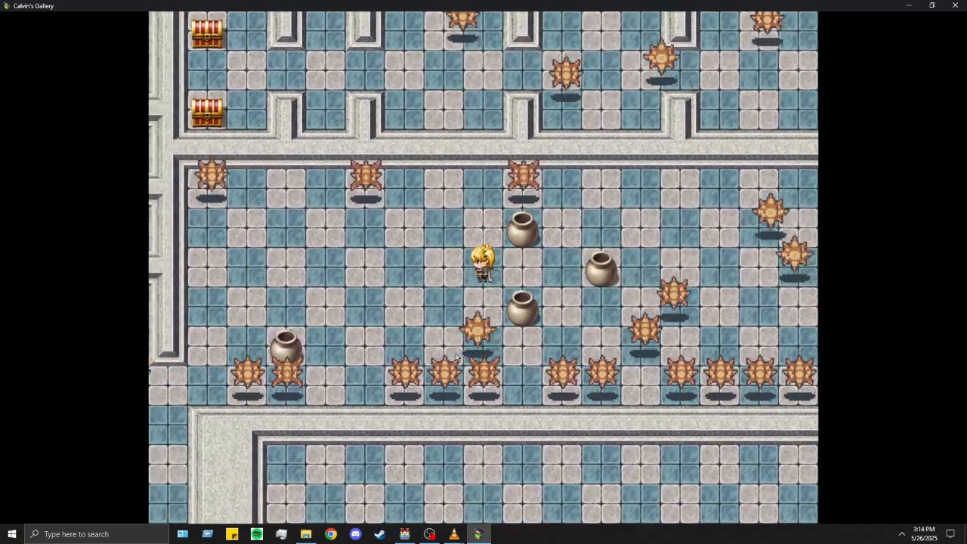
Step: Push the lower pot one tile east, followed by the middle pot one tile east
key(Down)
key(Right)
key(Up)
key(Up)
key(Down)
key(Right)
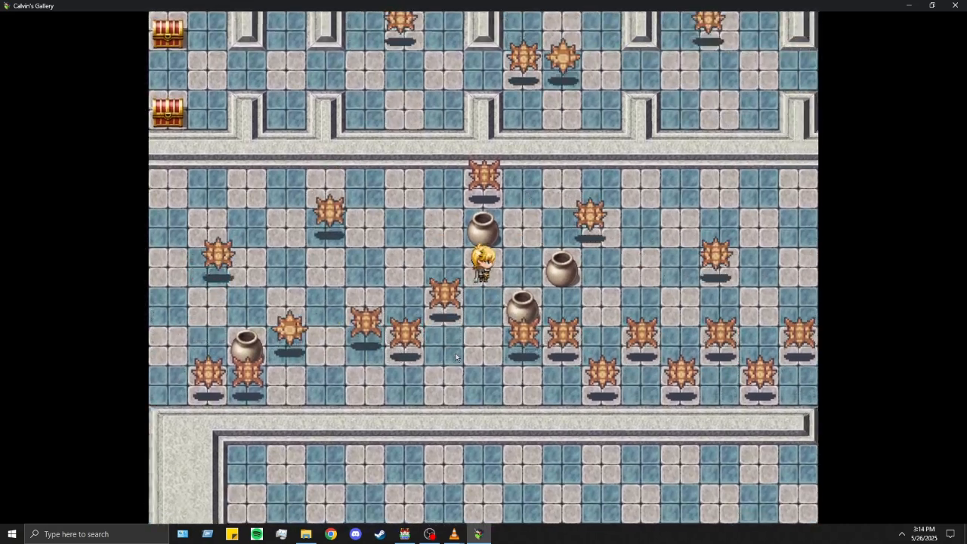
key(Right)
key(Left)
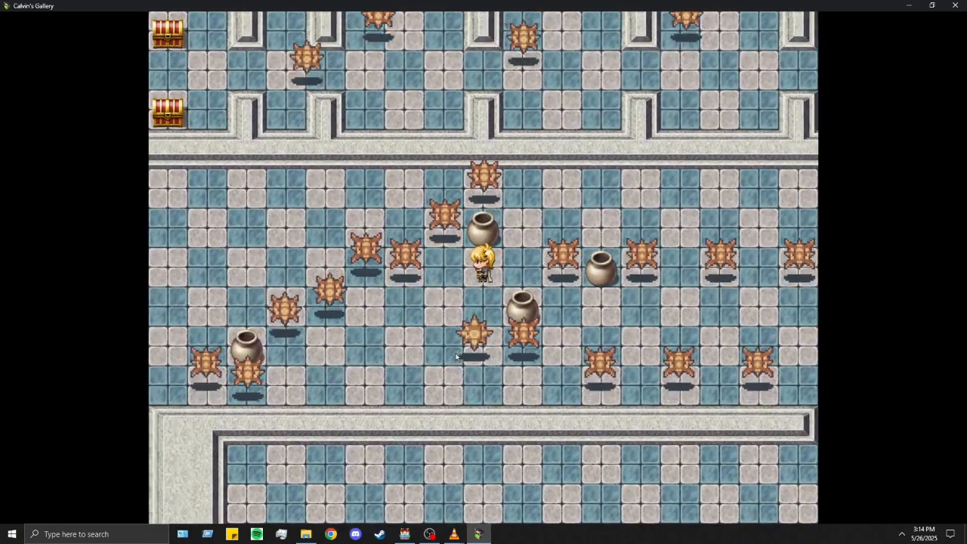
Step: Step down beside the lower pot and push it another tile east
key(Down)
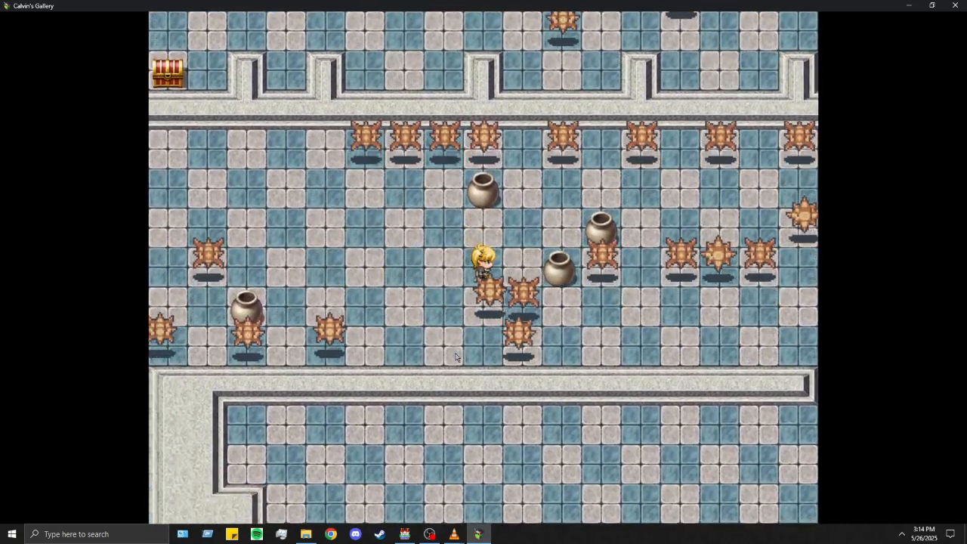
key(Up)
key(Down)
key(Right)
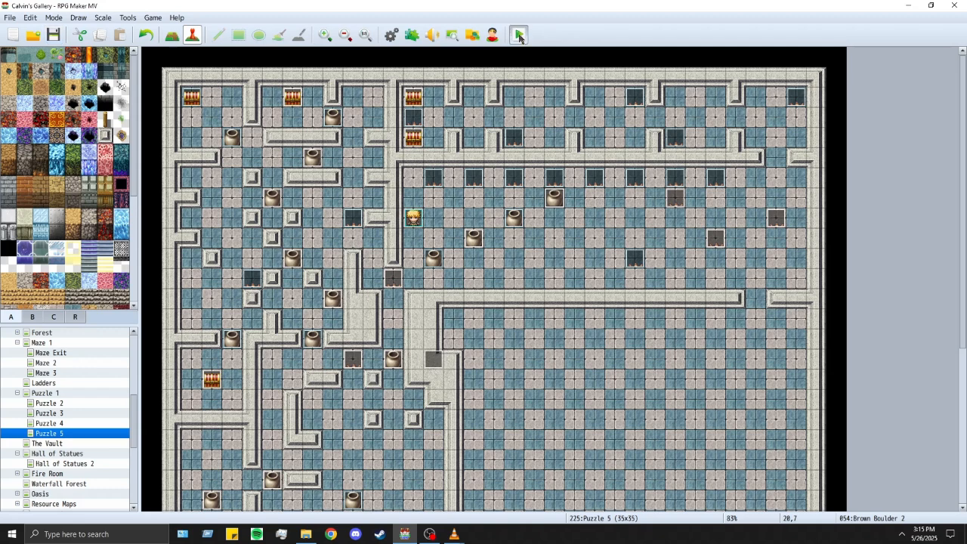
Step: Launch a fresh playtest, start a new game and push the lowest of the four pots one tile east
key(Return)
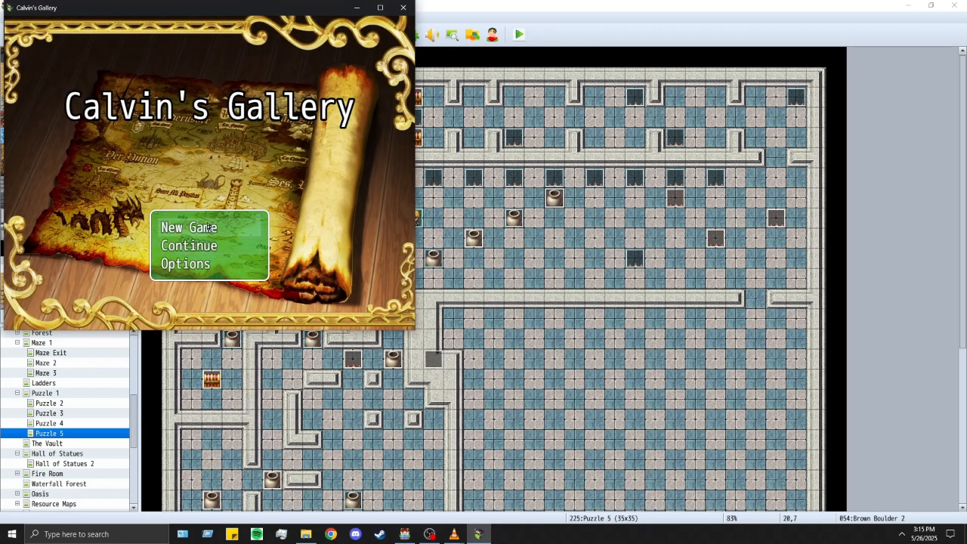
click(207, 227)
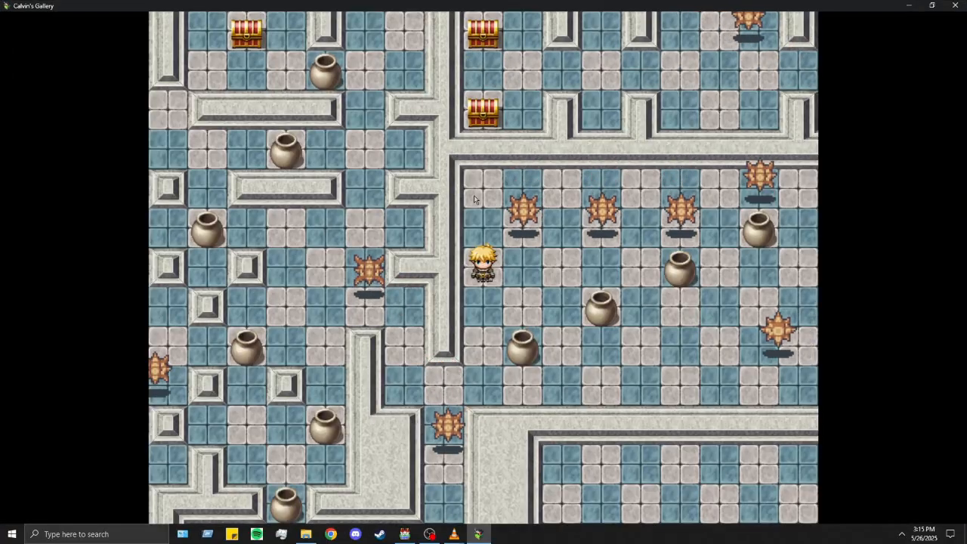
key(Down)
key(Down)
key(Right)
key(Up)
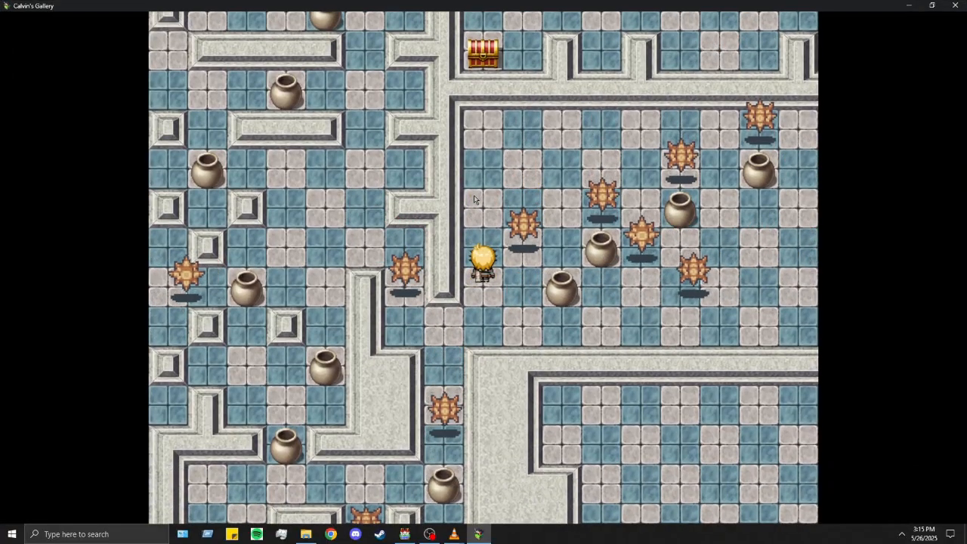
Step: Push the second, third and fourth pots of the diagonal one tile east each, working upward past the enemies
key(Up)
key(Right)
key(Right)
key(Down)
key(Right)
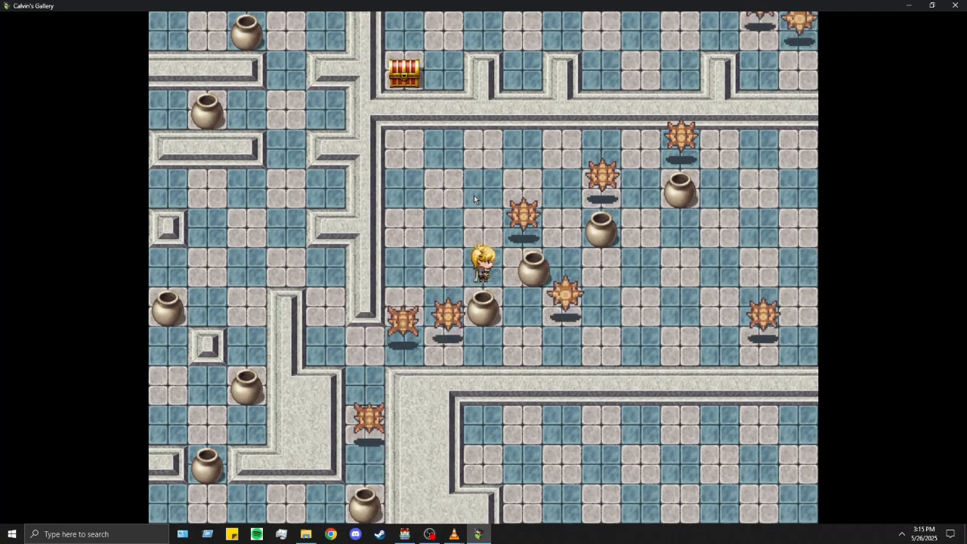
key(Up)
key(Up)
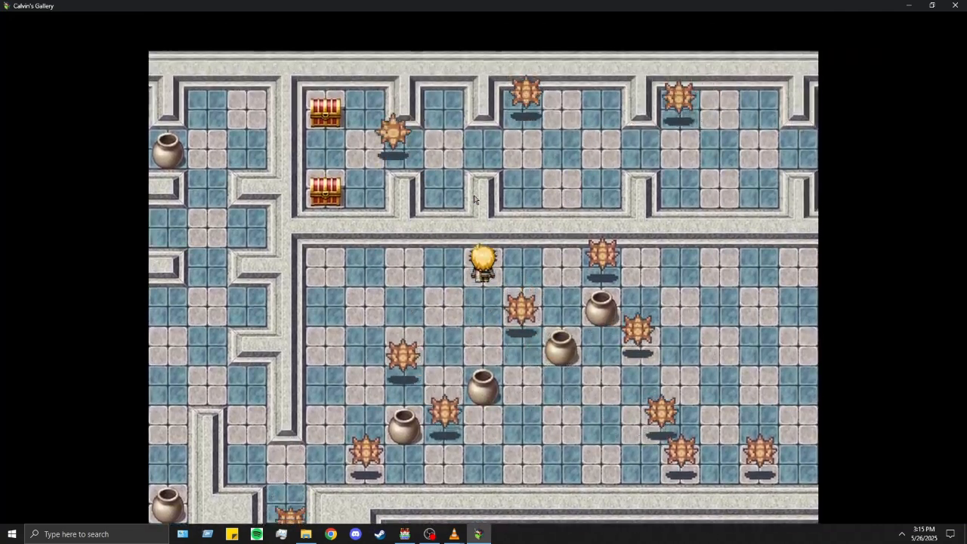
key(Right)
key(Right)
key(Down)
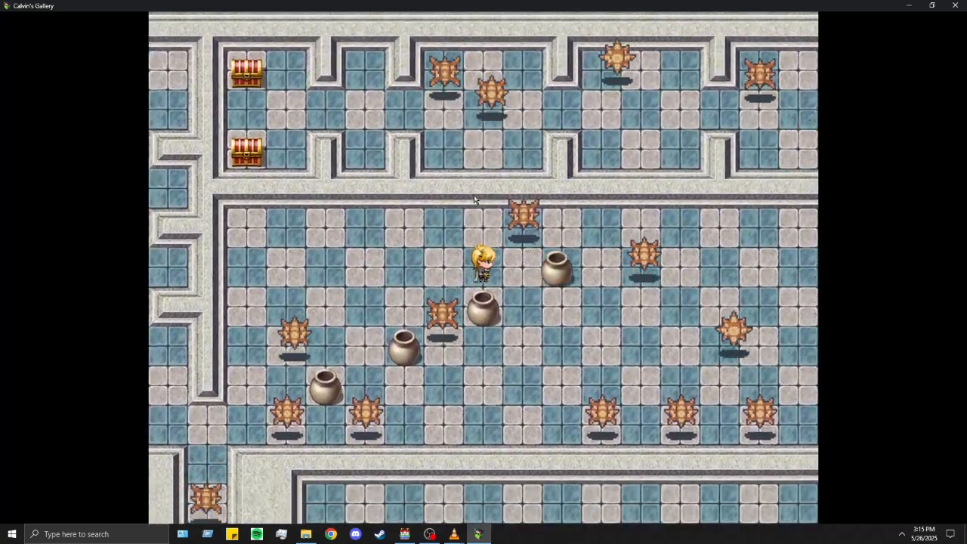
Step: Head back west toward the lowest pot among the roaming enemies, and close the playtest once a battle starts
key(Up)
key(Left)
key(Left)
key(Left)
key(Down)
key(Down)
key(Down)
key(Up)
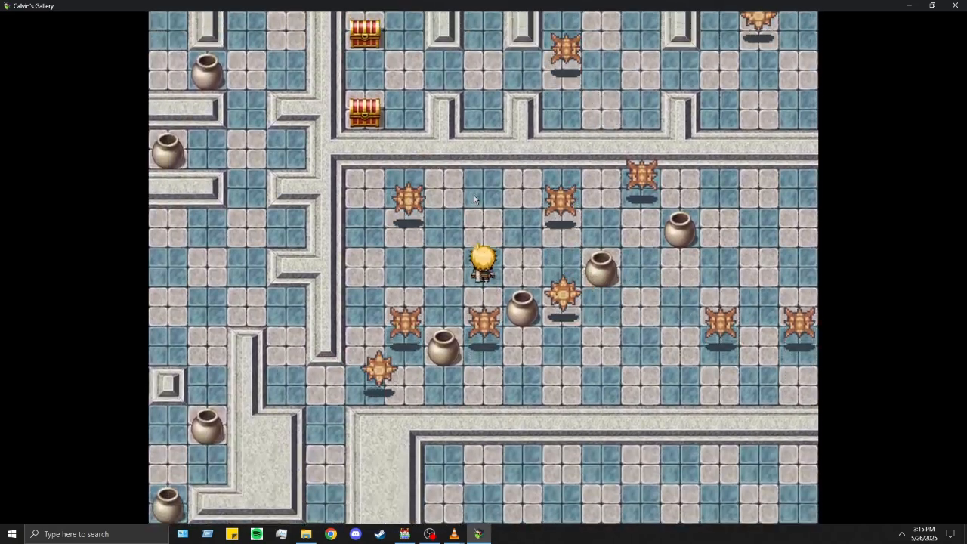
key(Up)
key(Up)
key(Left)
key(Down)
key(Down)
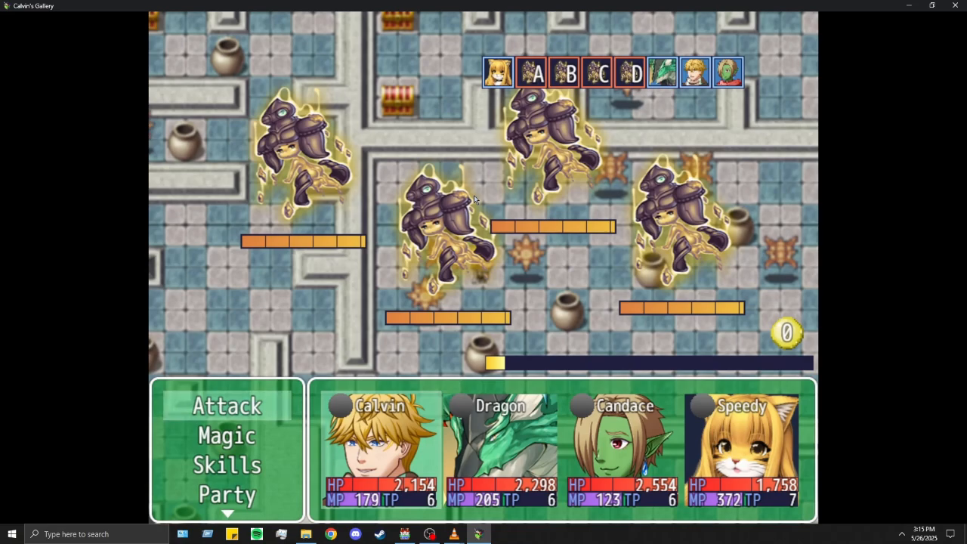
click(955, 8)
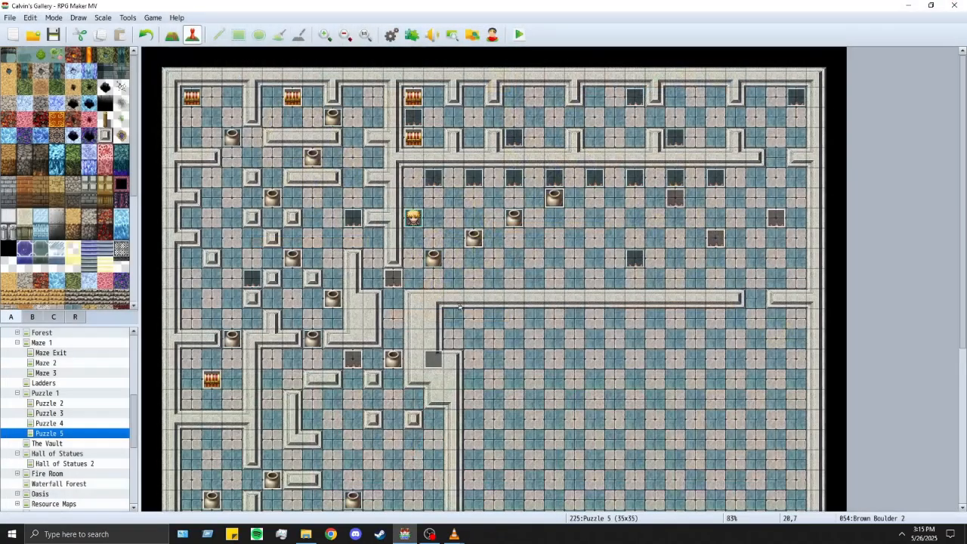
Step: In the autorun party setup event EV069, set the entire party's EXP increase to 500000
double_click(434, 362)
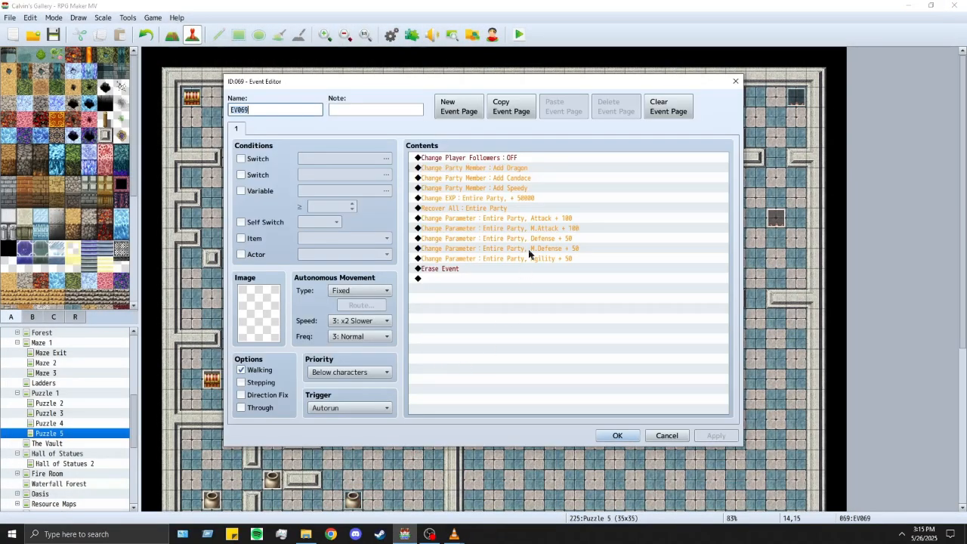
double_click(511, 198)
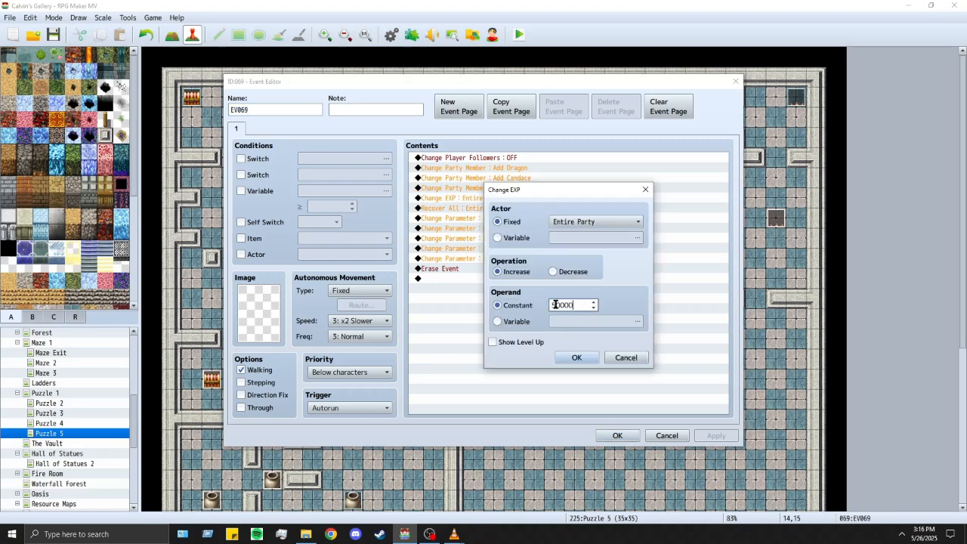
click(576, 357)
Step: Set the entire party's Attack, M.Attack and Agility increases to 200 each and save the event
double_click(599, 228)
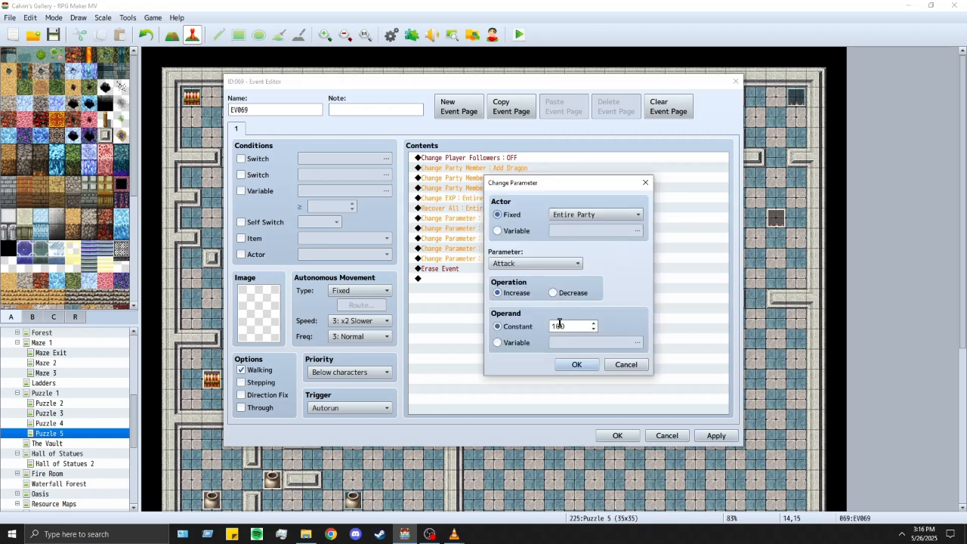
click(582, 362)
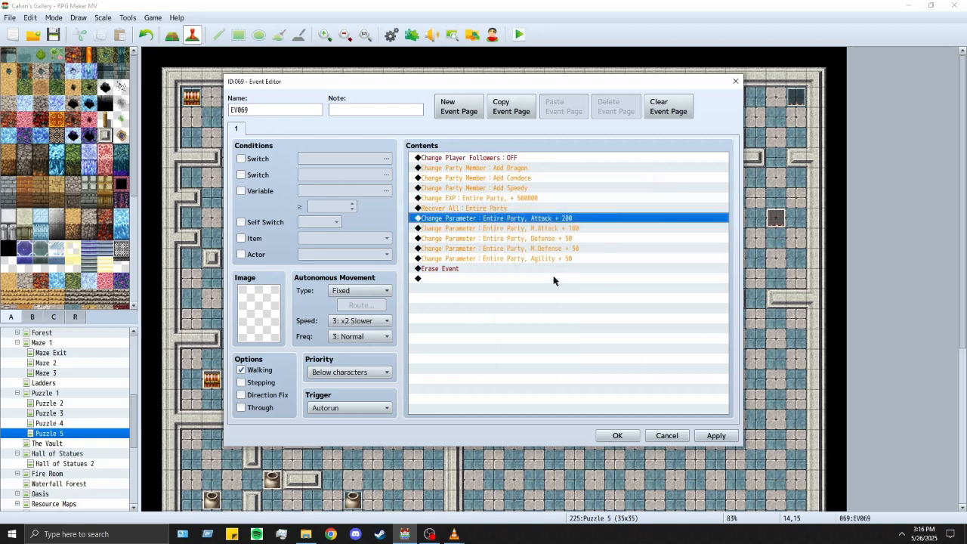
double_click(564, 238)
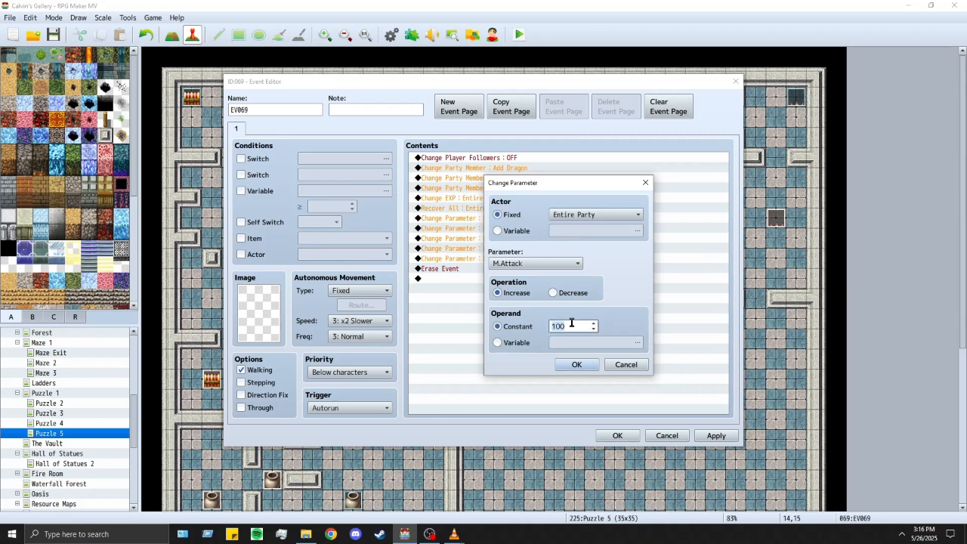
click(582, 363)
double_click(561, 259)
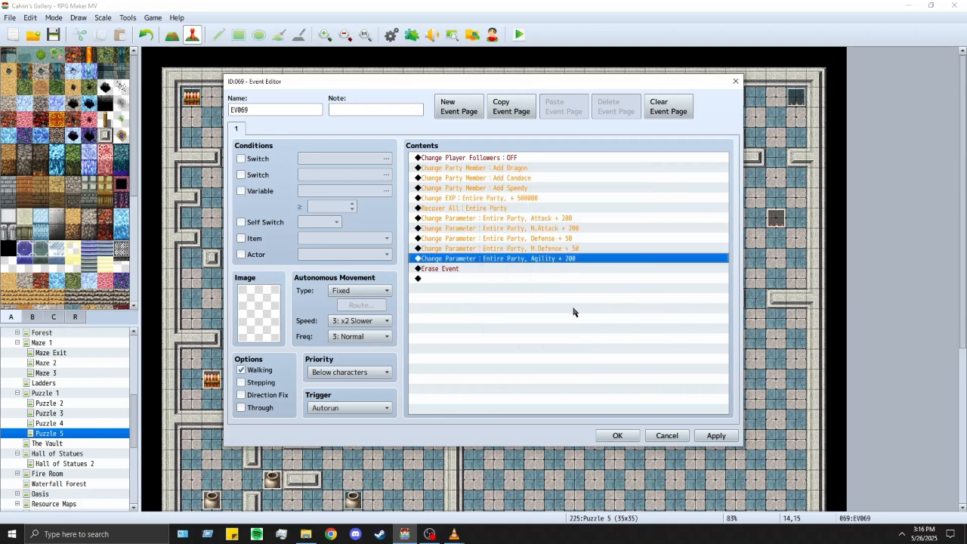
click(617, 436)
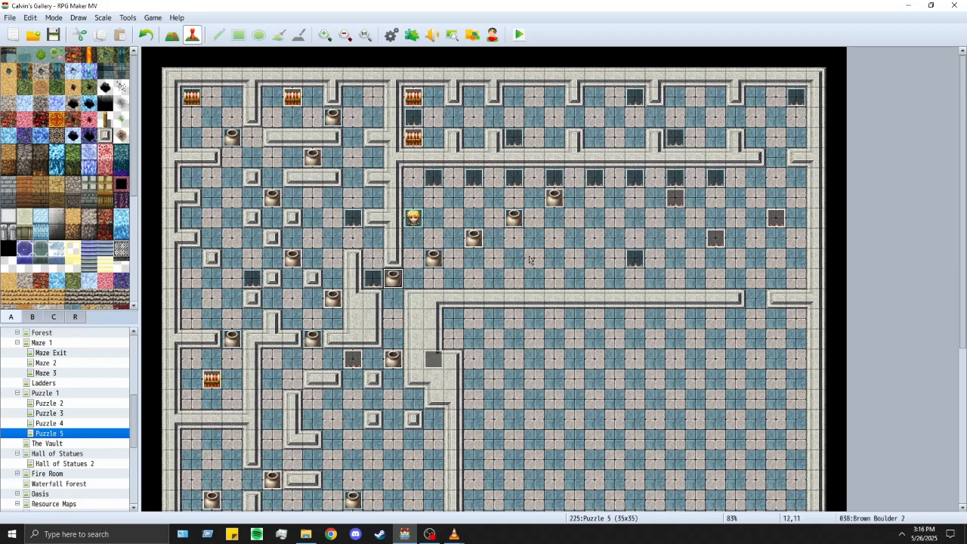
Step: Launch a maximized playtest, start a new game and walk down to the west side of the lowest pot
click(520, 35)
click(443, 281)
key(Return)
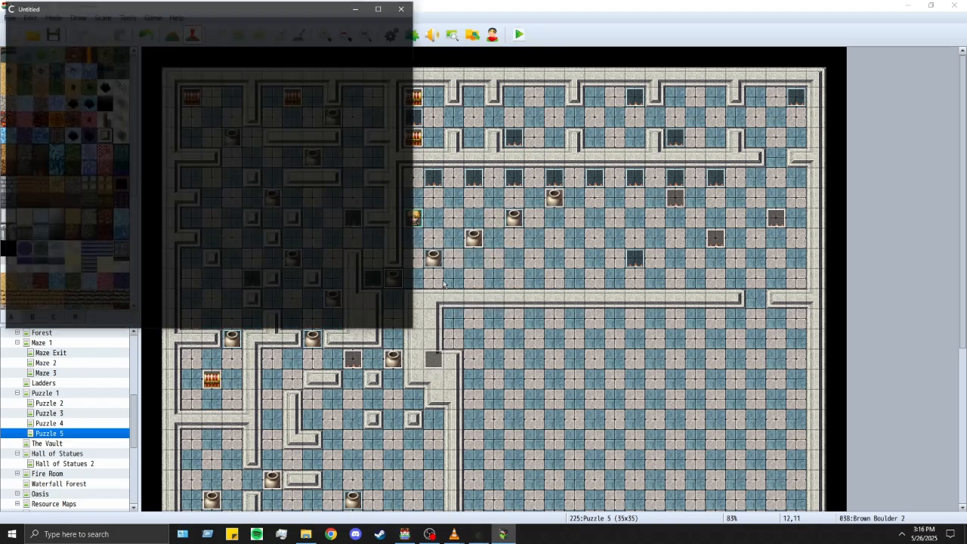
click(377, 7)
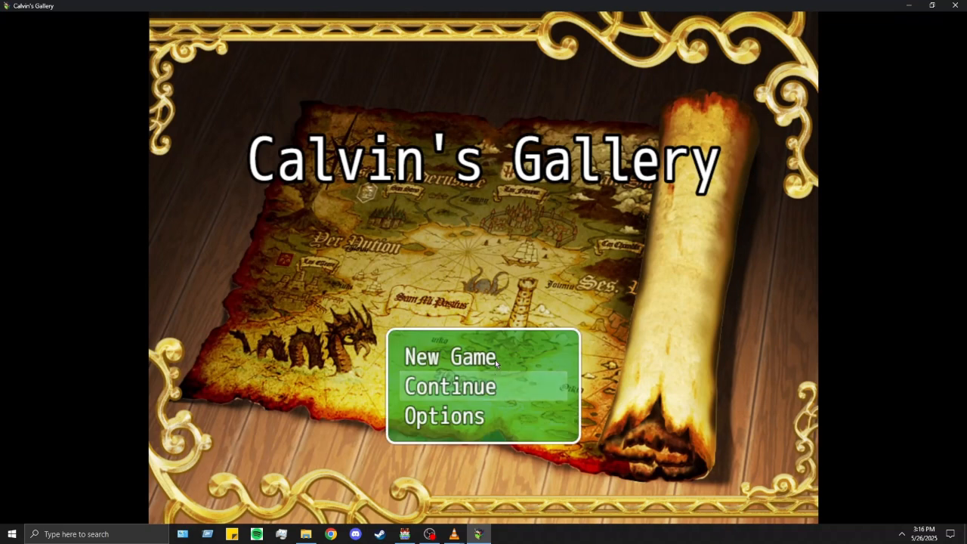
click(494, 359)
key(Down)
key(Down)
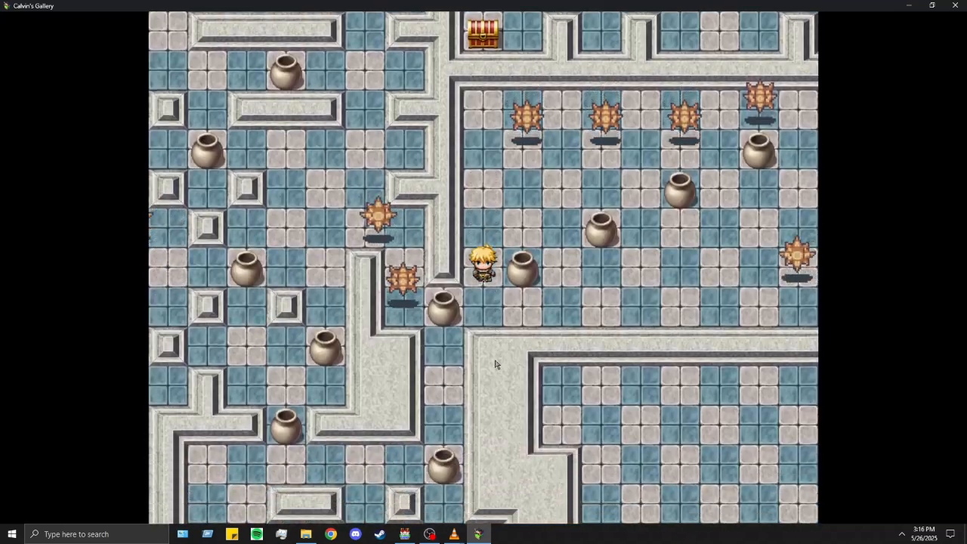
Step: Leave the lowest pot, avoid the nearby enemy and push the second pot of the diagonal one tile east
key(Up)
key(Up)
key(Right)
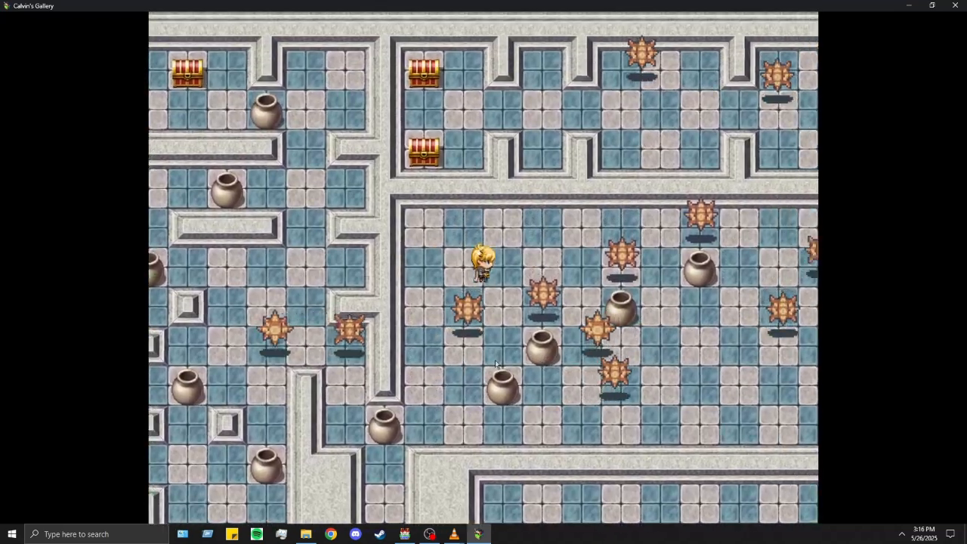
key(Left)
key(Down)
key(Down)
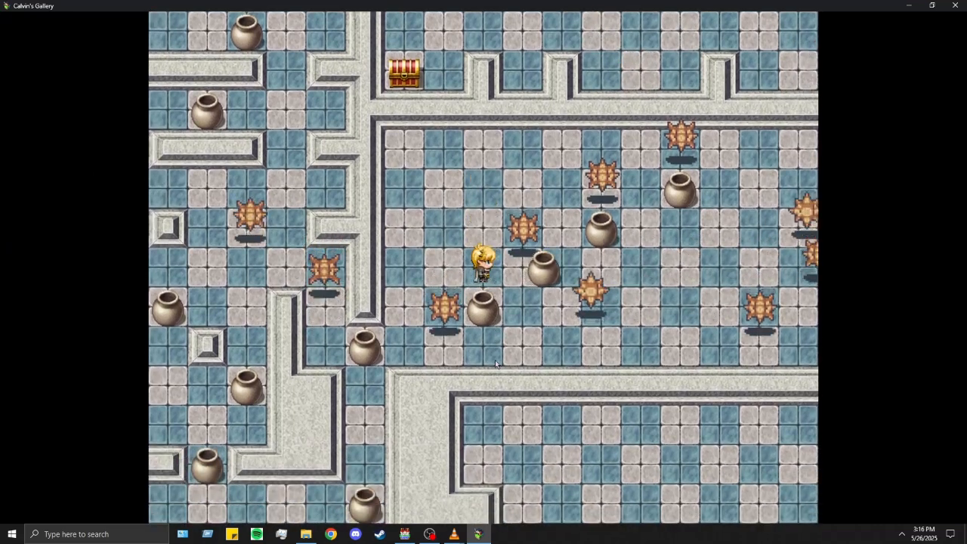
Step: Go around above the pots and push the third and fourth pots one tile east each
key(Up)
key(Up)
key(Right)
key(Right)
key(Down)
key(Down)
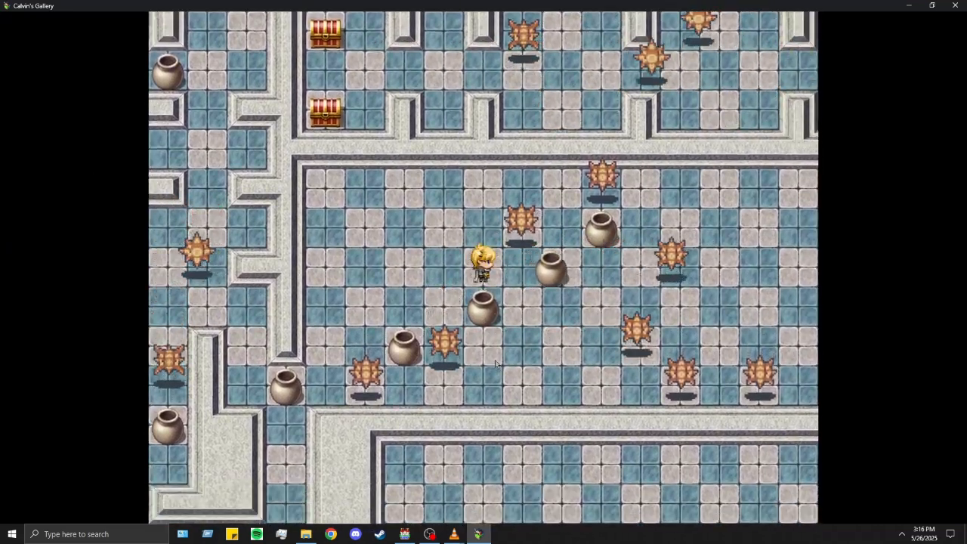
key(Up)
key(Up)
key(Right)
key(Right)
key(Down)
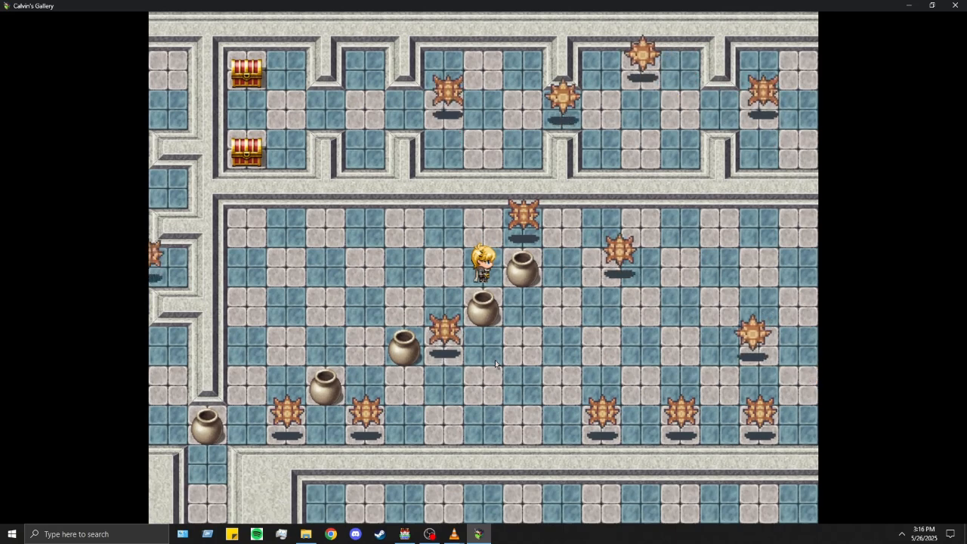
Step: Walk back west along the upper wall, go down to the lowest pot and push it east toward the others
key(Up)
key(Left)
key(Left)
key(Left)
key(Left)
key(Left)
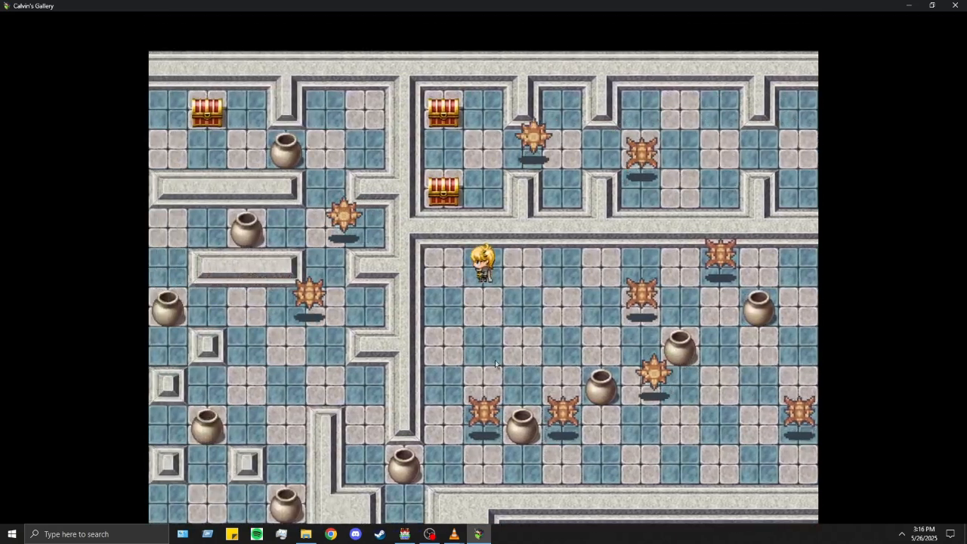
key(Down)
key(Down)
key(Down)
key(Down)
key(Right)
key(Right)
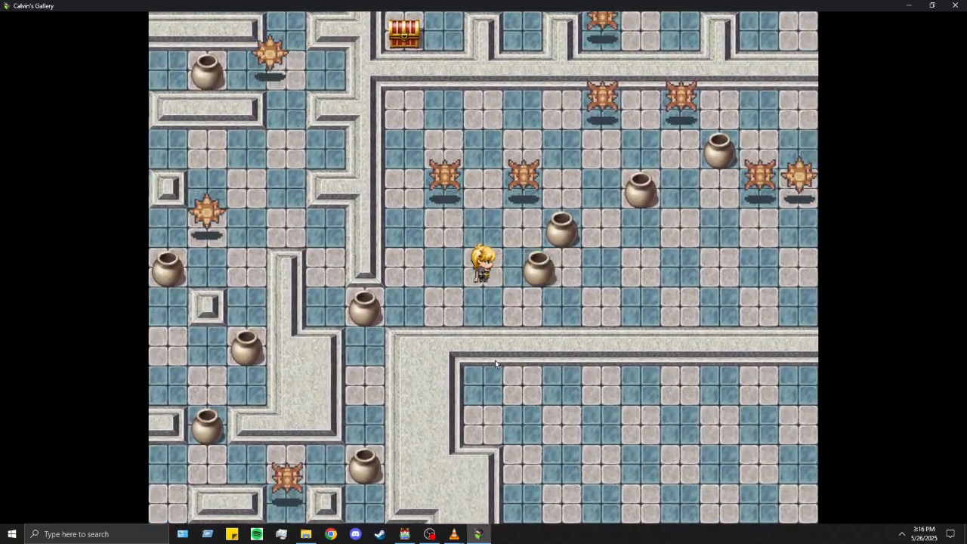
Step: Push the second and third pots of the diagonal one tile east each and walk up to the west side of the topmost pot
key(Up)
key(Right)
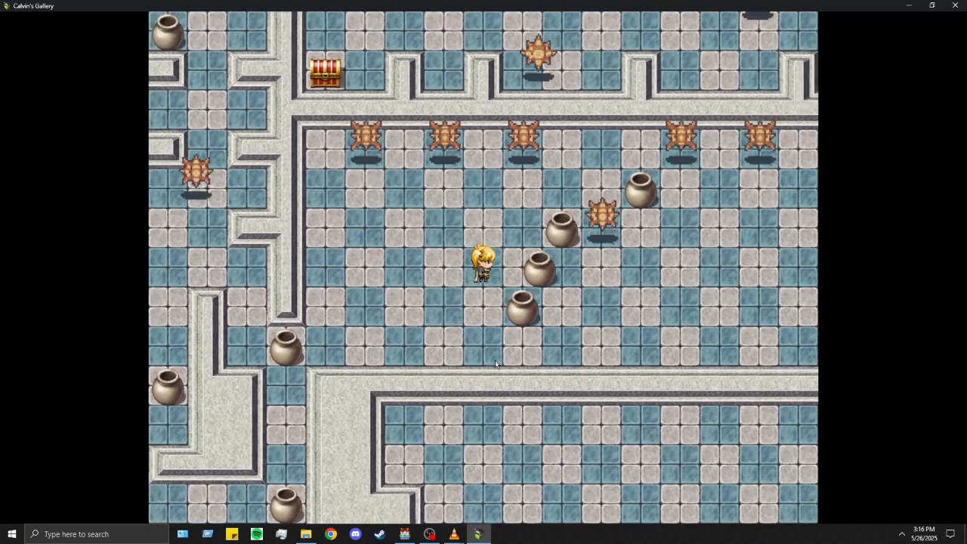
key(Up)
key(Right)
key(Right)
key(Right)
key(Up)
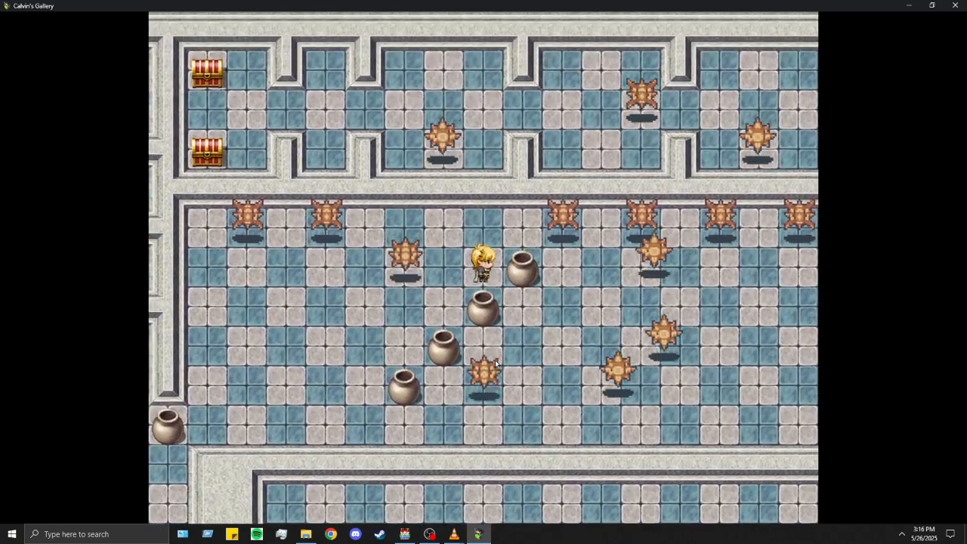
Step: Push the third and topmost pots farther east until they stand in the same column
key(Left)
key(Down)
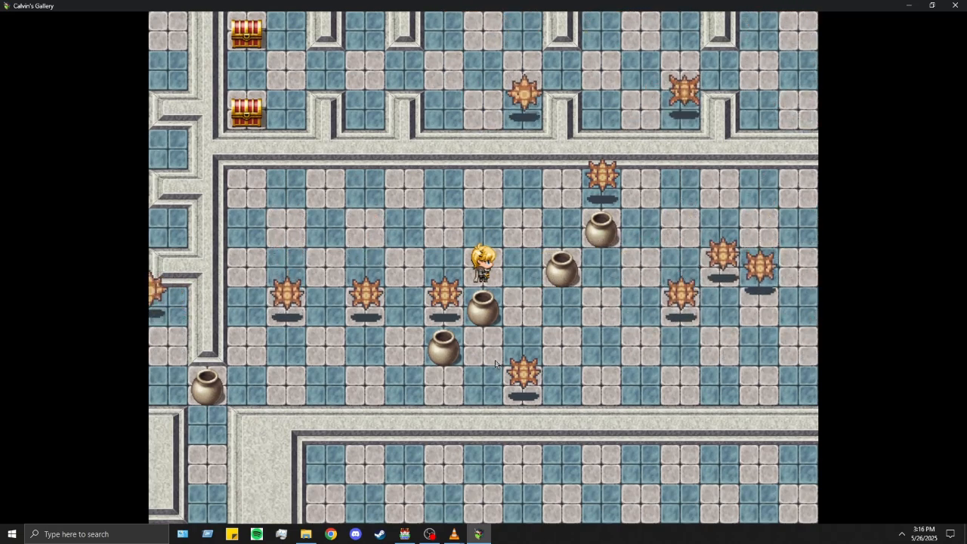
key(Right)
key(Right)
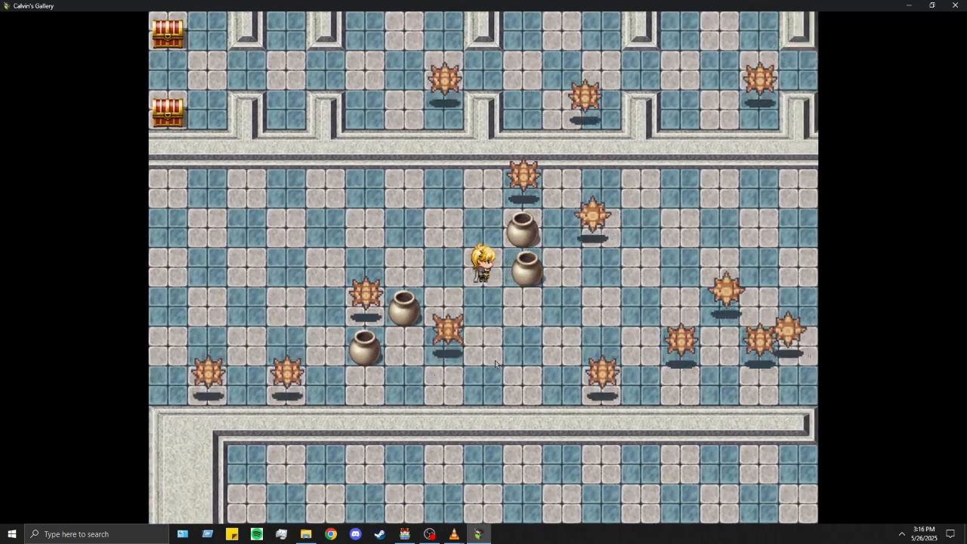
key(Up)
key(Right)
key(Up)
Step: Walk back west above the pots, go down between the enemies and push the second pot east
key(Left)
key(Left)
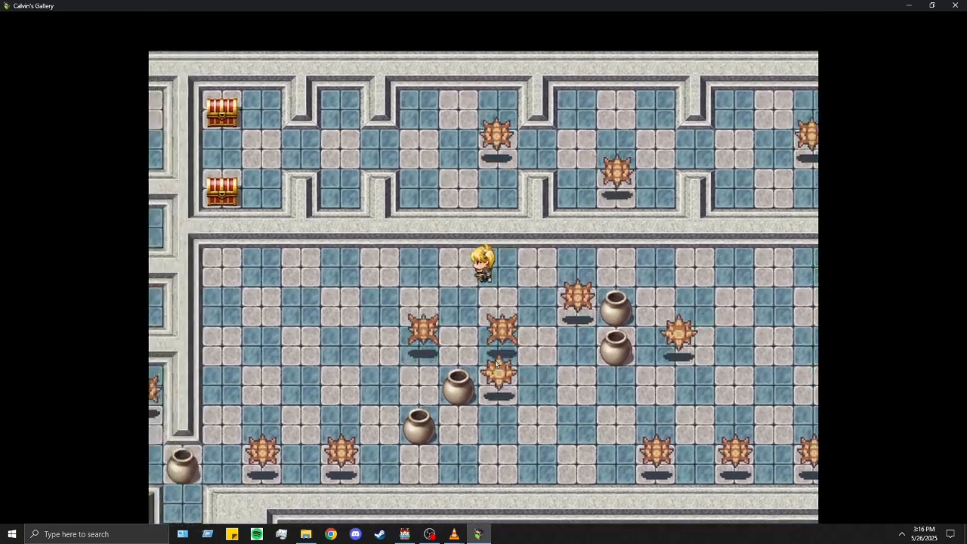
key(Down)
key(Down)
key(Left)
key(Down)
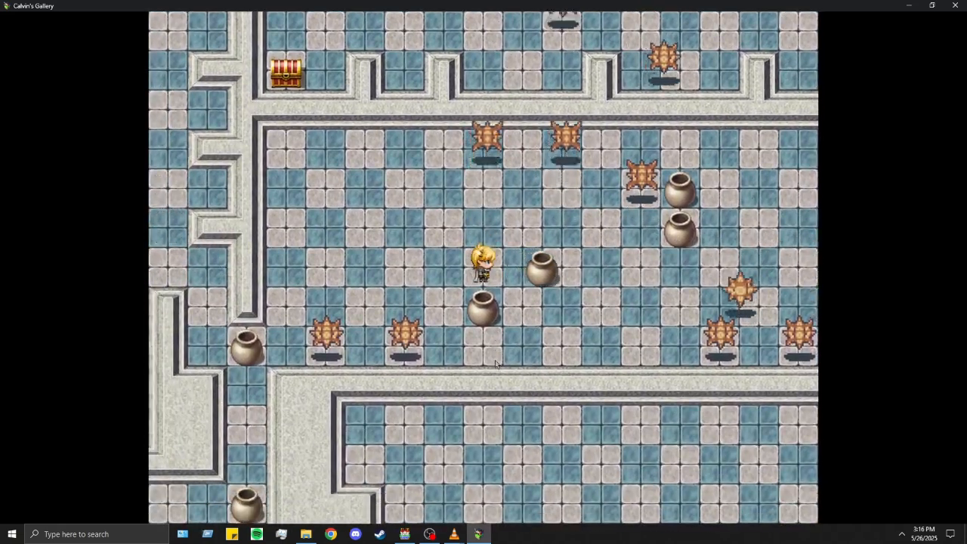
Step: Go around to the west side of the lowest pot and push it east past the second pot
key(Left)
key(Down)
key(Down)
key(Right)
key(Left)
key(Up)
key(Right)
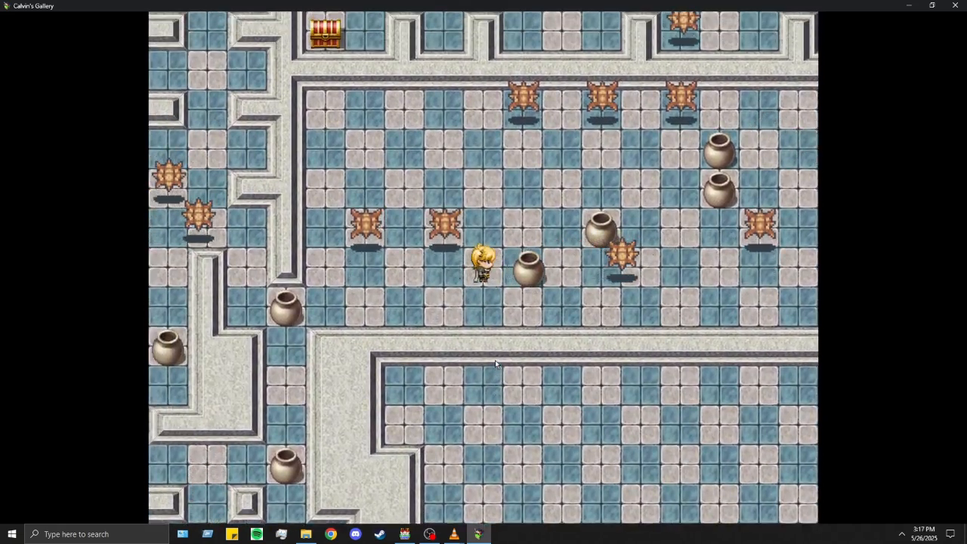
key(Right)
key(Right)
key(Right)
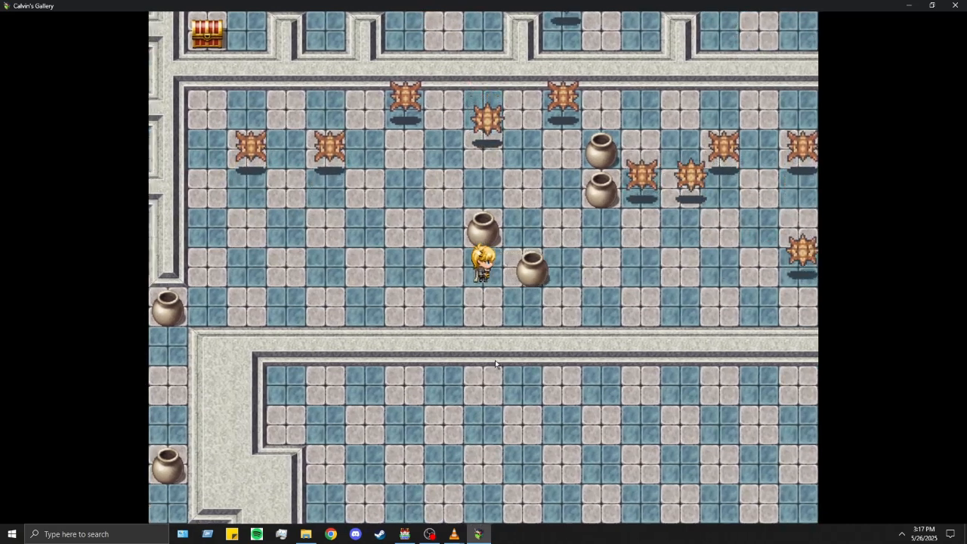
key(Right)
key(Right)
key(Right)
Step: Step down to the bottom row to avoid the enemies, return behind the lowest pot and push it past the two stacked pots
key(Left)
key(Down)
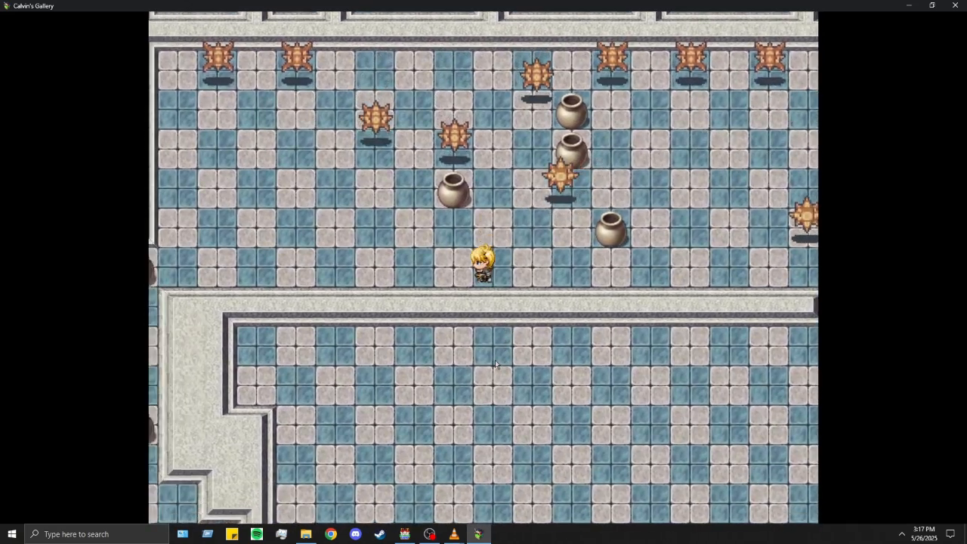
key(Up)
key(Left)
key(Right)
key(Right)
key(Right)
key(Right)
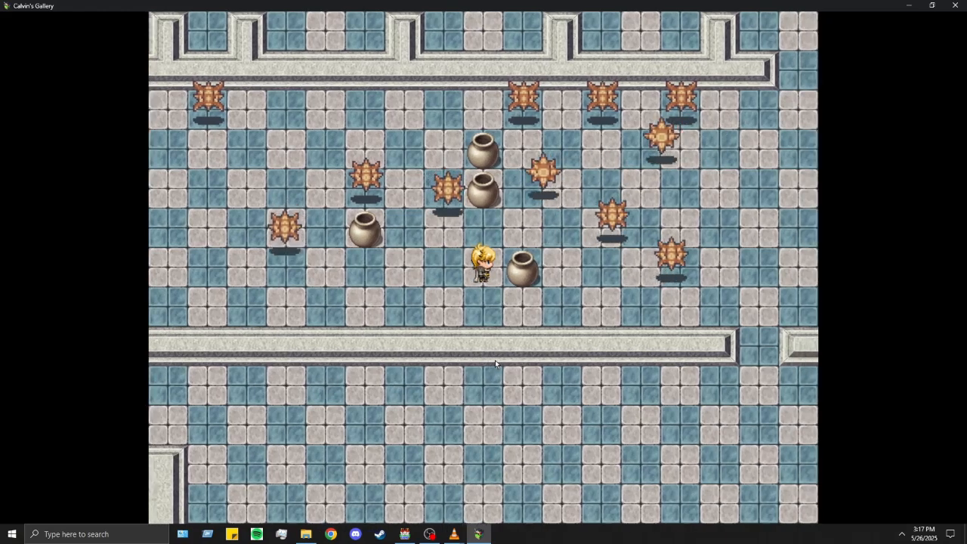
Step: Push the lowest pot along its row to the tile column beneath the northeast passage
key(Right)
key(Right)
key(Right)
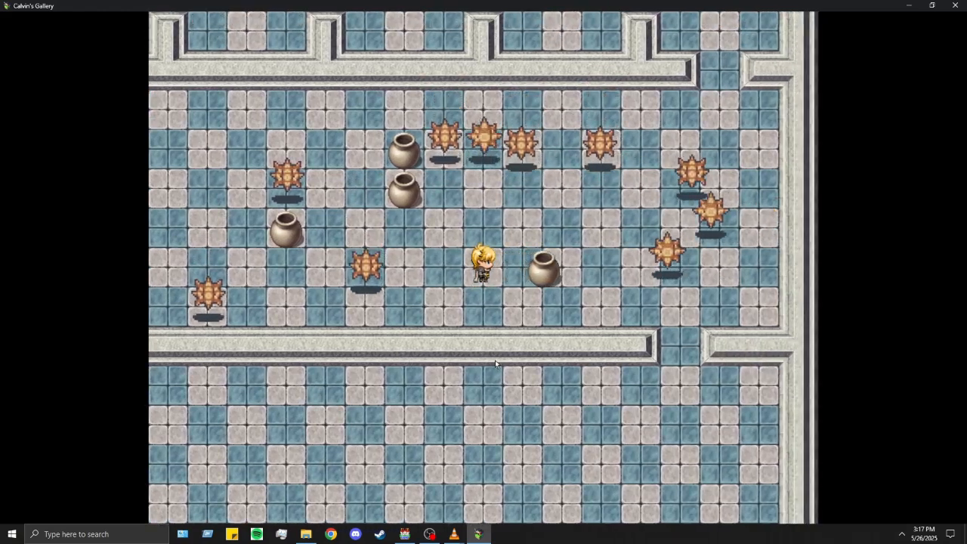
key(Right)
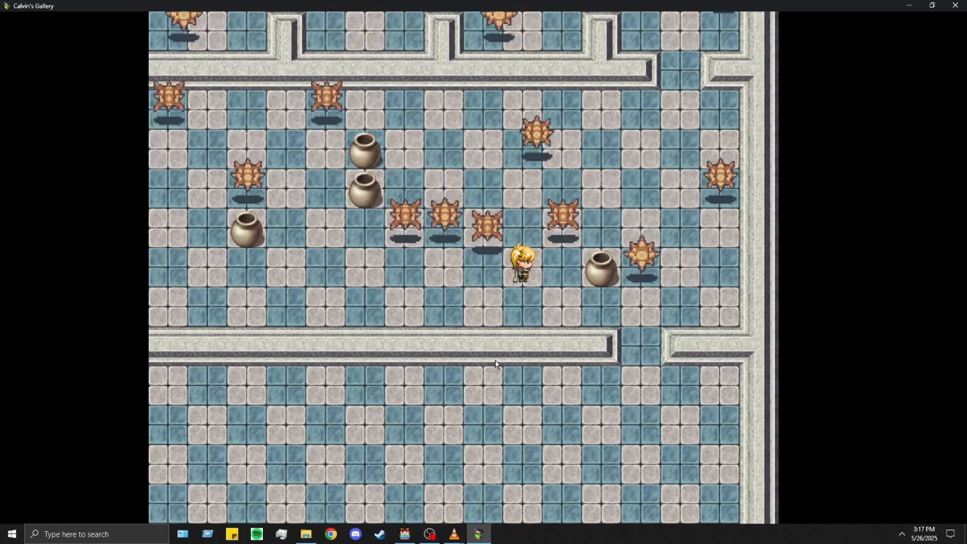
key(Right)
key(Right)
key(Right)
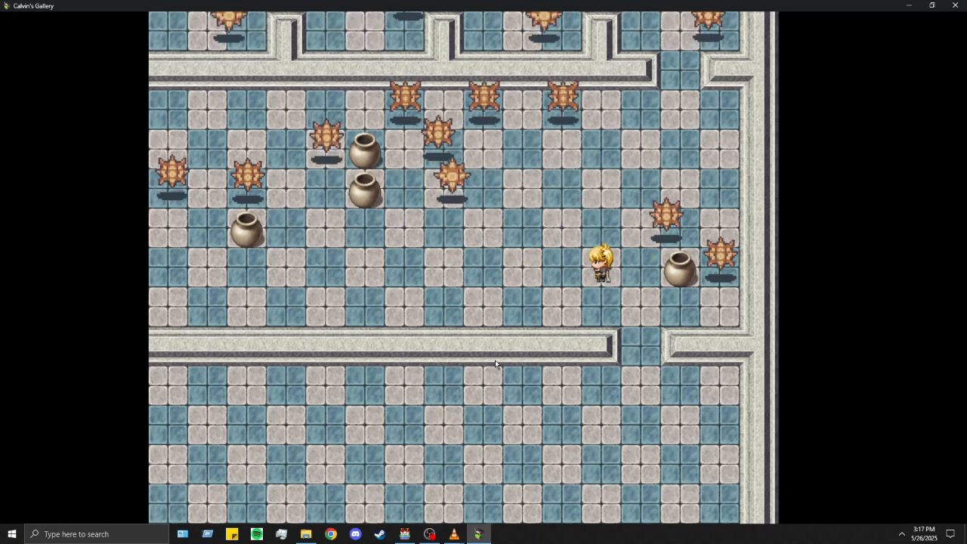
Step: Leave the pot, walk north between the enemies and take shelter in the narrow passage to the upper corridor
key(Up)
key(Up)
key(Up)
key(Up)
key(Right)
key(Up)
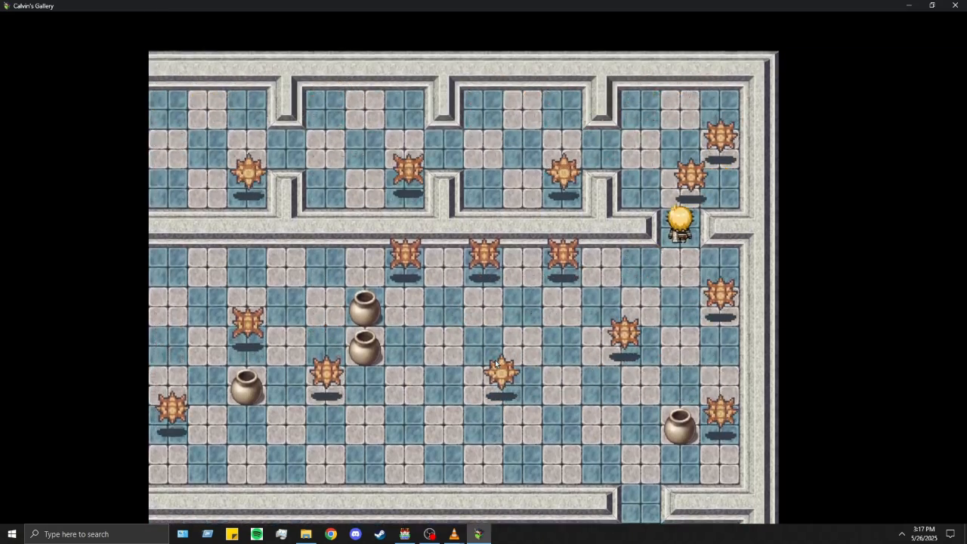
key(Up)
key(Down)
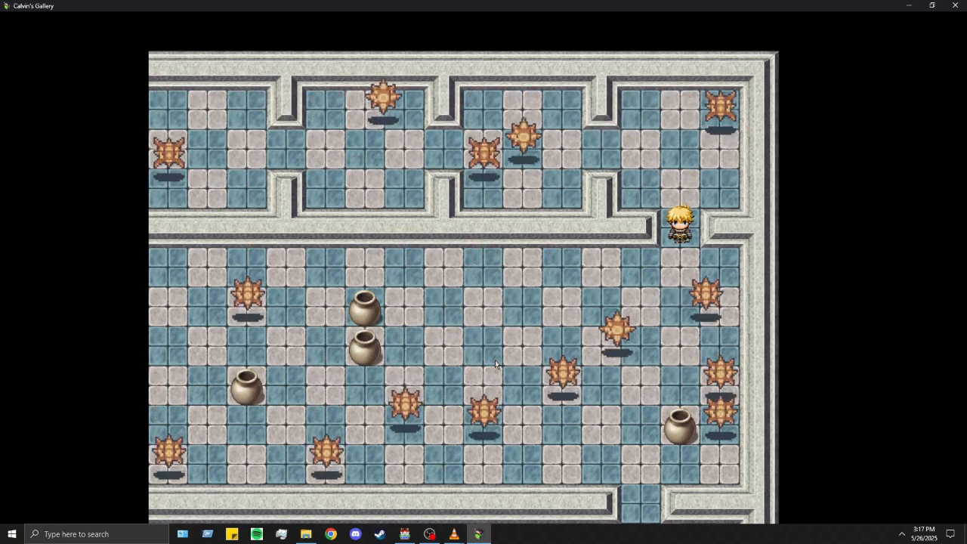
Step: Enter the upper corridor's easternmost room, head west past its enemies and run into a battle
key(Up)
key(Right)
key(Up)
key(Up)
key(Left)
key(Left)
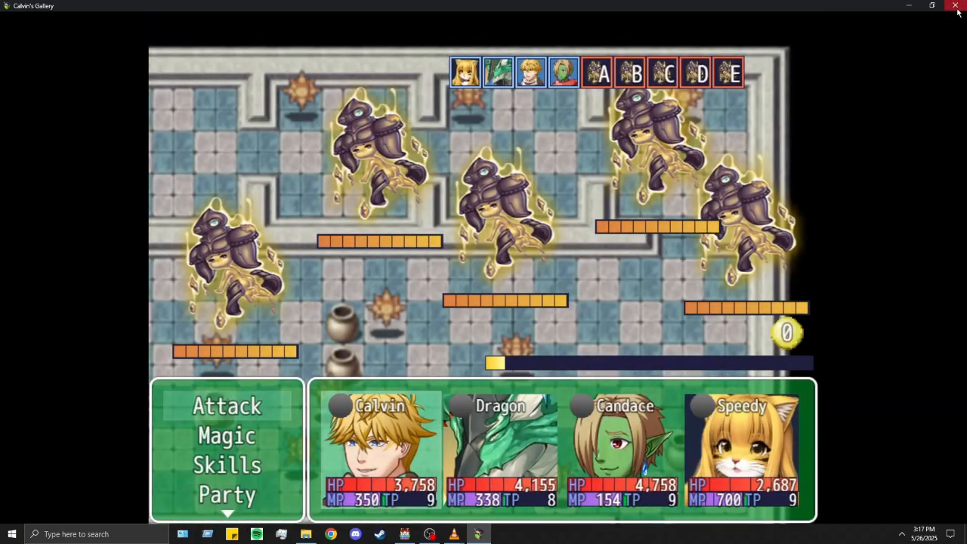
Step: End the playtest and check the autonomous movement settings of enemy events EV062, EV063, EV064 and EV068 in the upper corridor
click(955, 5)
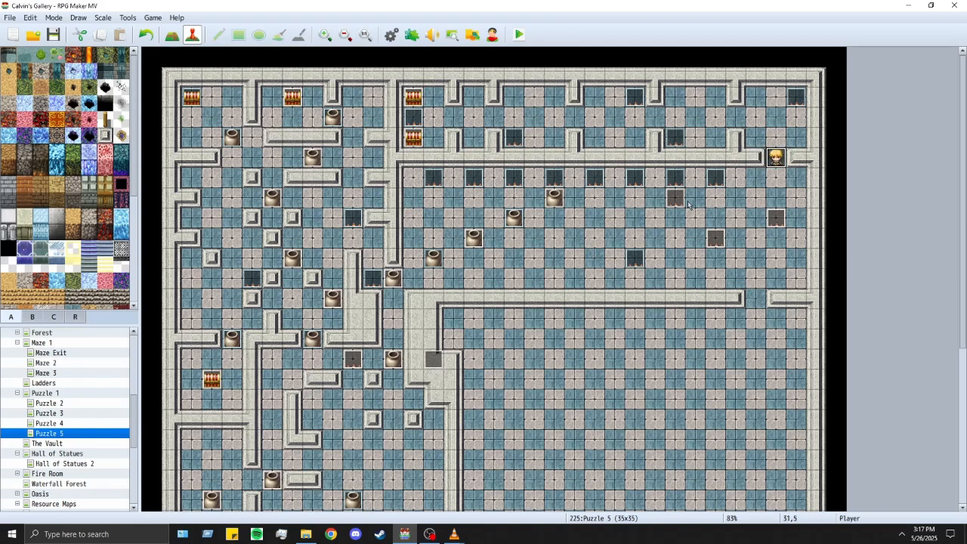
ctrl+scroll(735, 216, up, 1)
scroll(743, 216, up, 3)
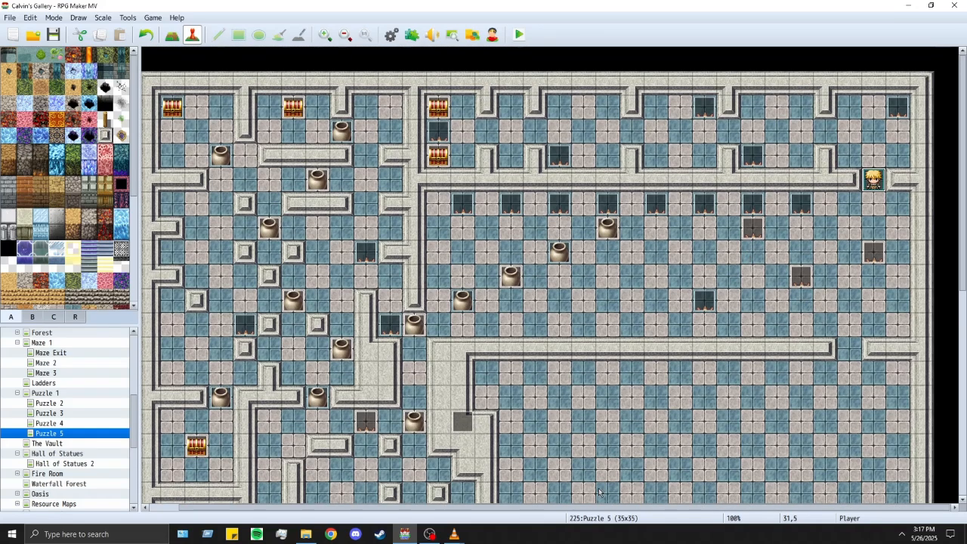
double_click(561, 153)
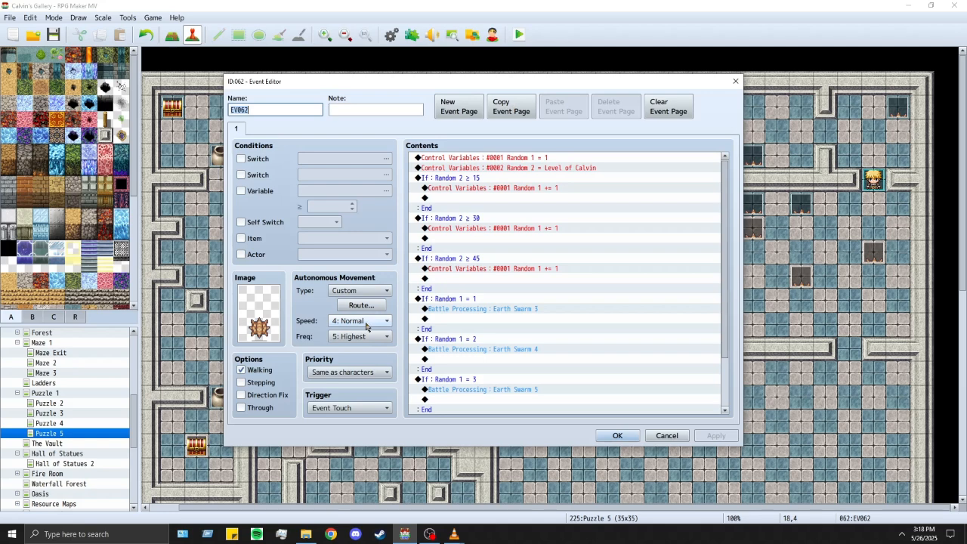
click(623, 438)
double_click(702, 114)
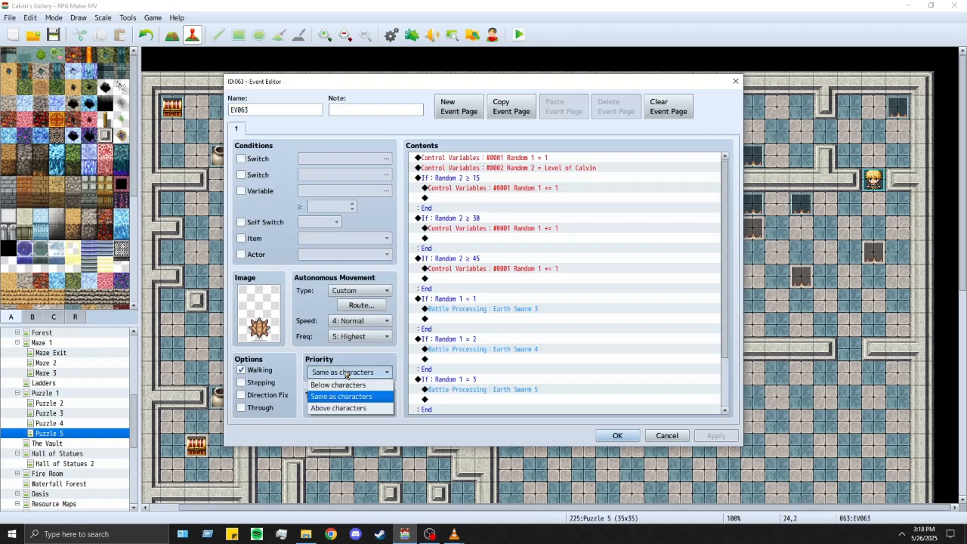
click(616, 438)
double_click(750, 158)
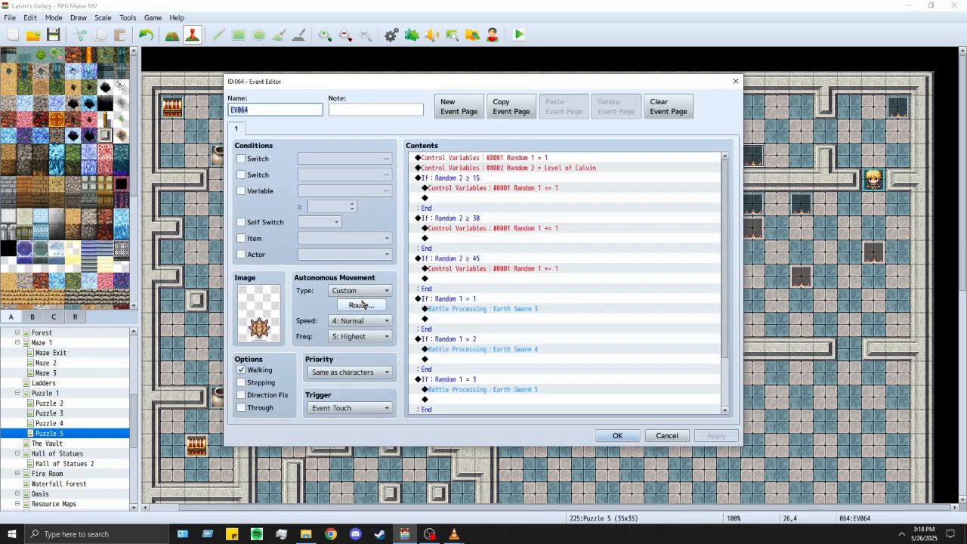
click(617, 436)
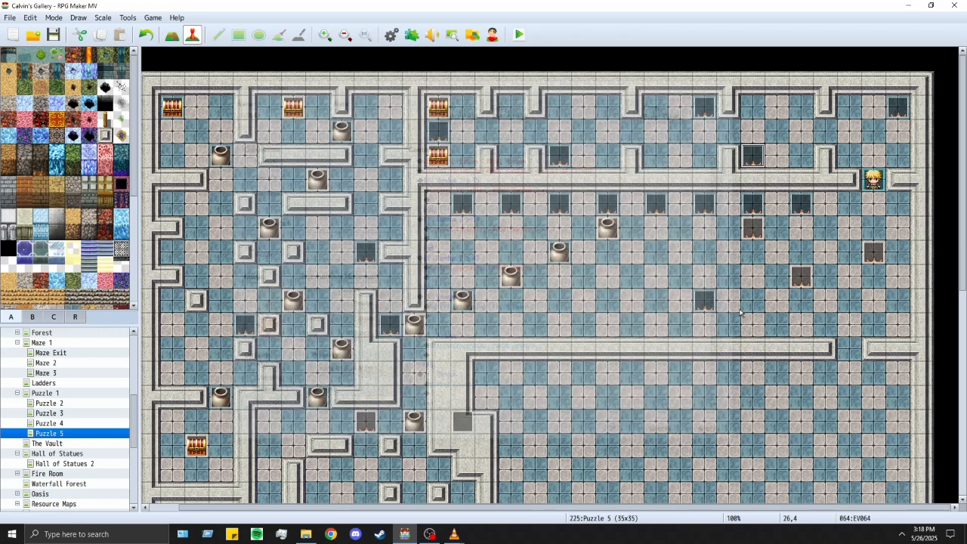
double_click(897, 107)
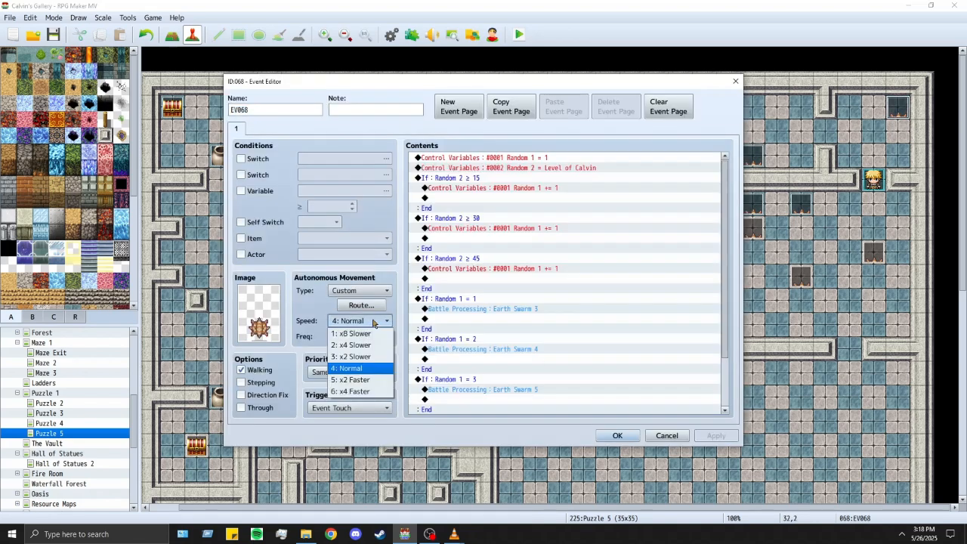
click(617, 435)
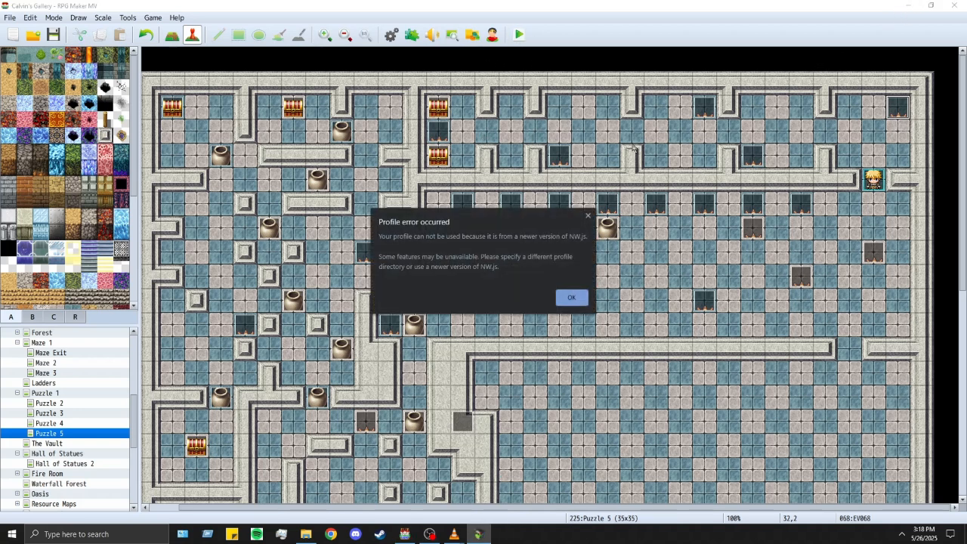
Step: Dismiss the profile error and start a new game in the playtest
key(Return)
click(380, 6)
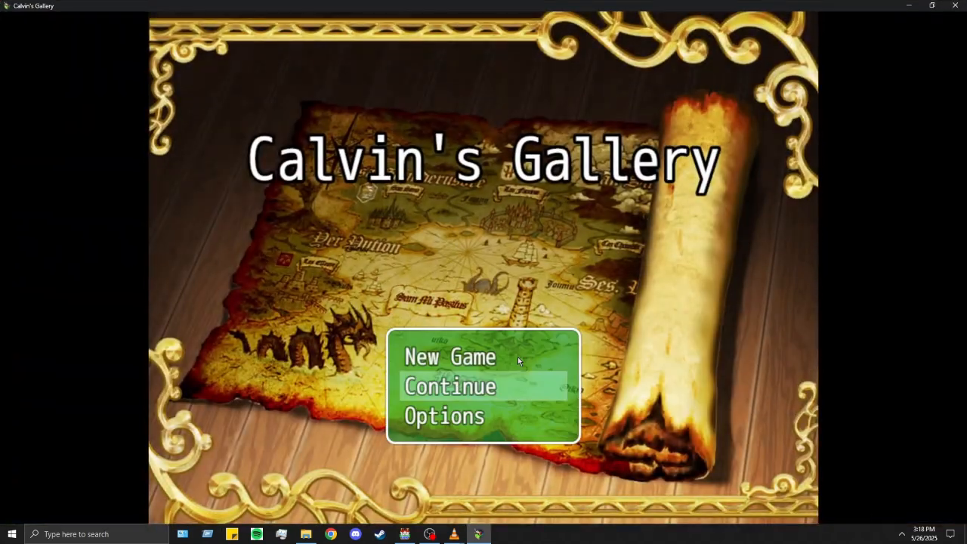
click(514, 358)
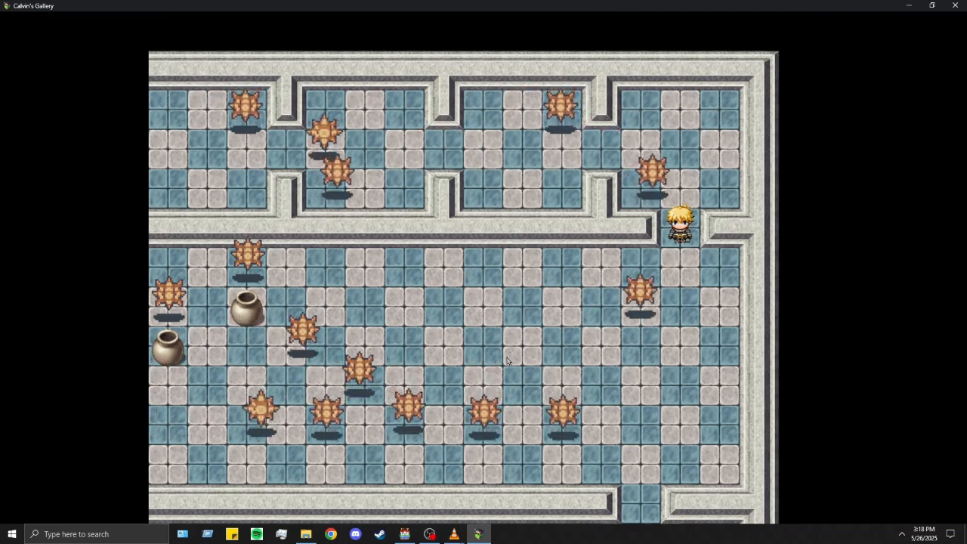
Step: Test the upper corridor by walking the hero north and west among the spiked enemies, and end the playtest at the battle
key(Up)
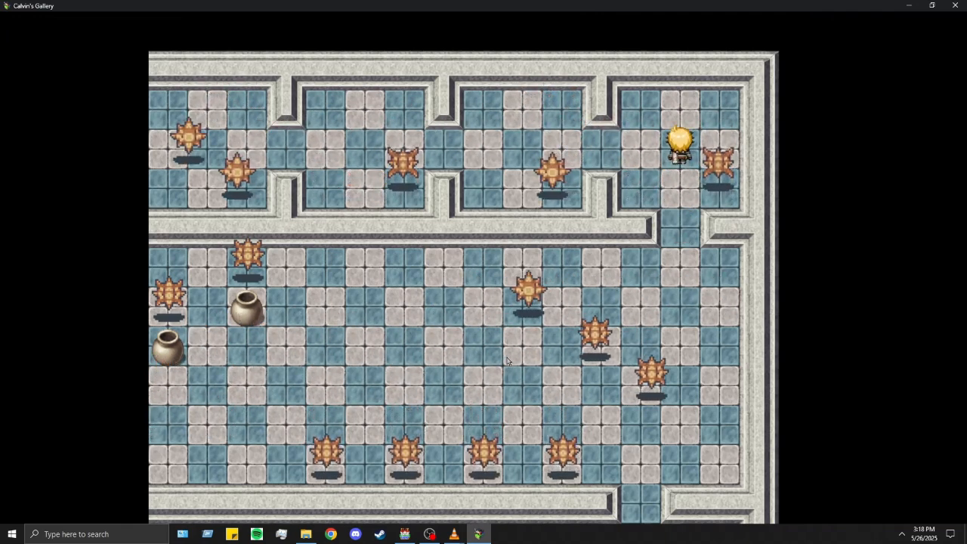
key(Left)
key(Down)
key(Left)
key(Up)
key(Left)
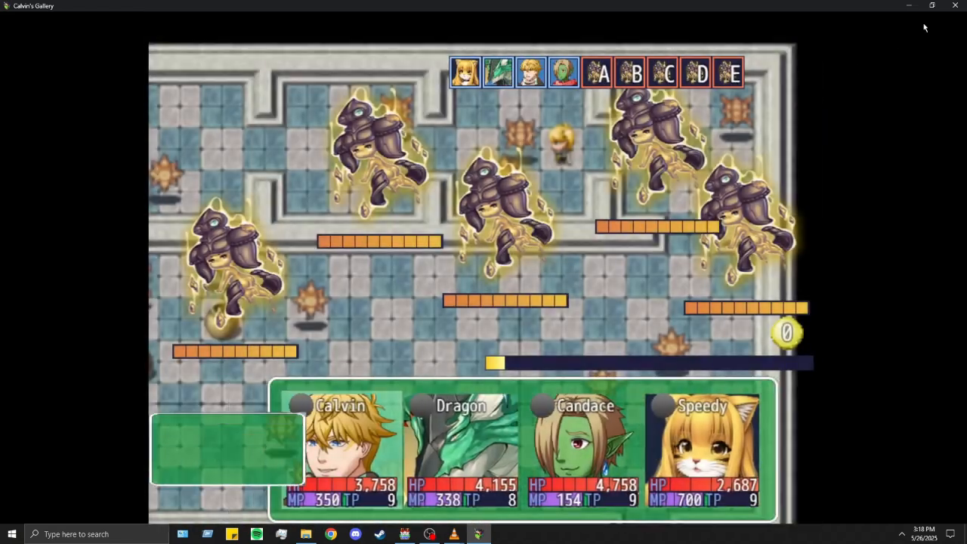
click(955, 6)
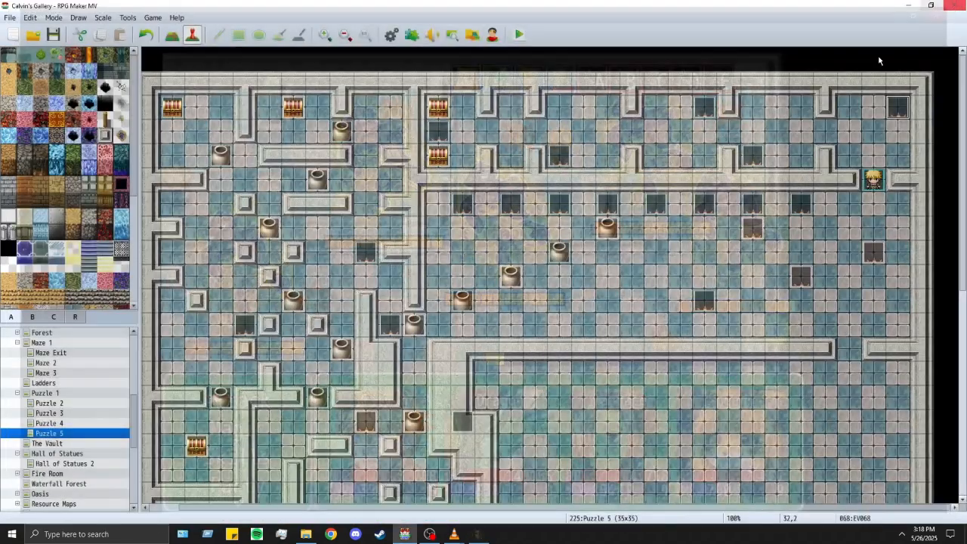
Step: Set the autonomous movement speed of enemy event EV061, between the two eastern chests, to 4: Normal
double_click(441, 131)
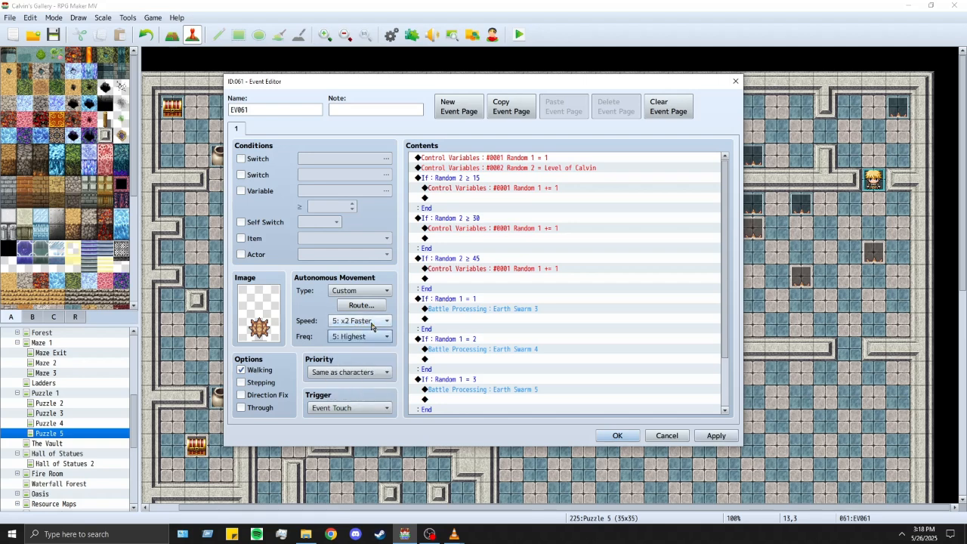
click(613, 436)
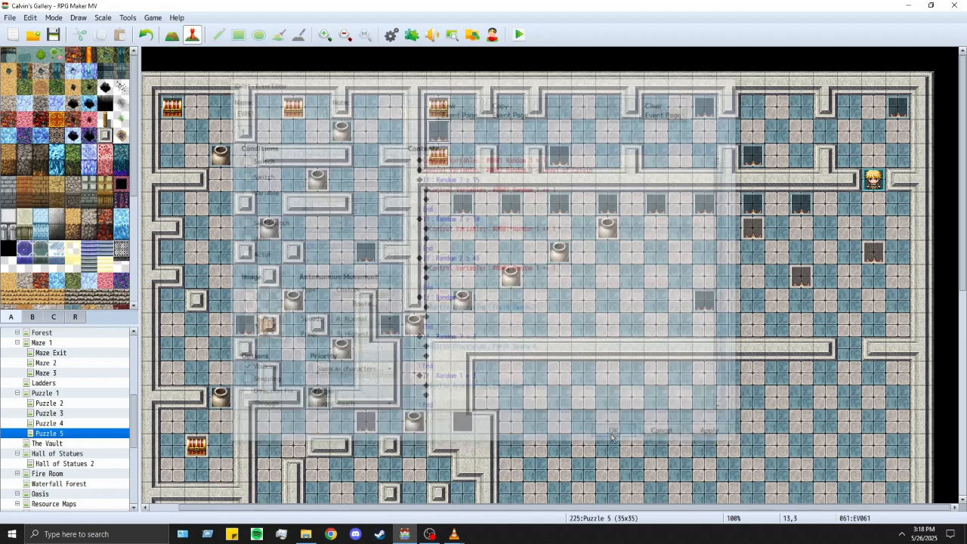
Step: Launch another playtest of the map, dismiss the profile error and start a new game
click(524, 42)
click(444, 281)
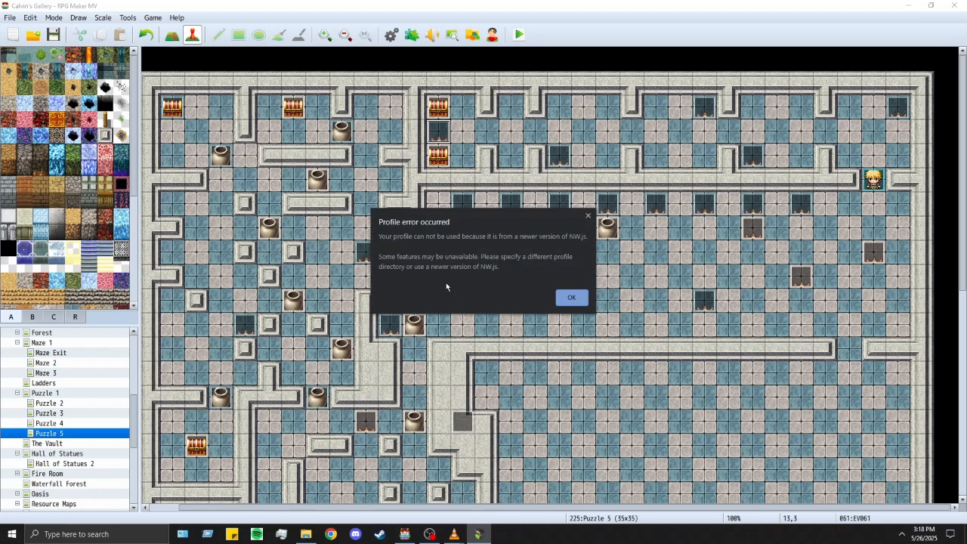
key(Return)
click(381, 7)
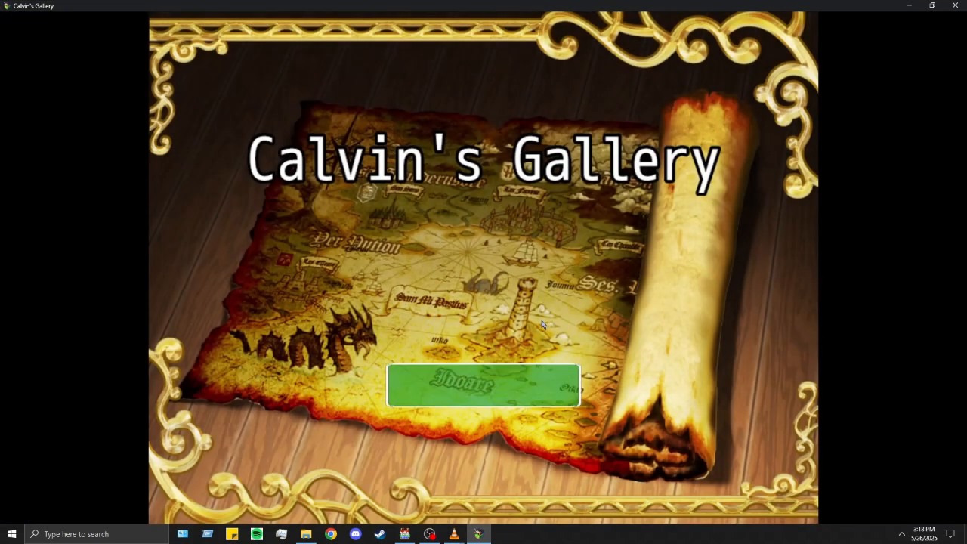
click(483, 354)
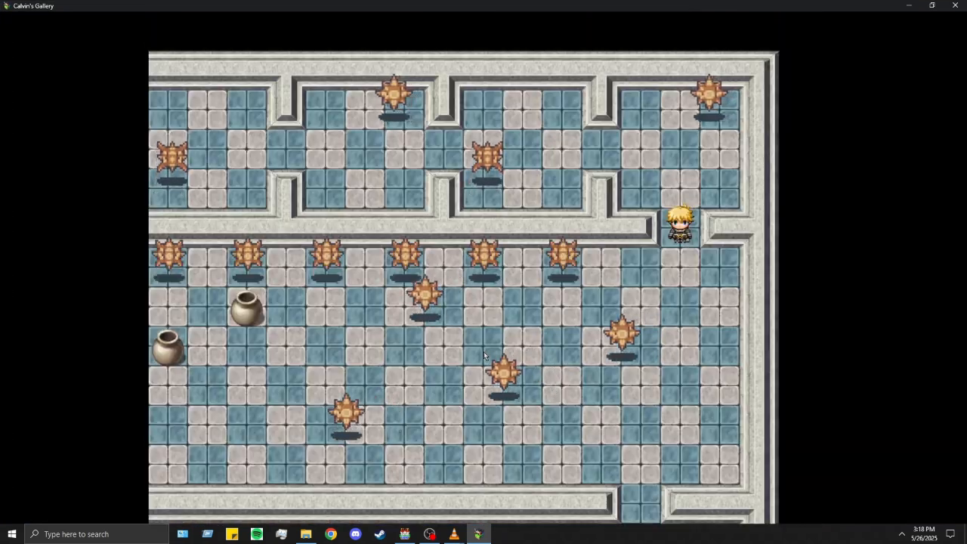
Step: Walk the hero north into the upper corridor and west into its second room, dodging the spiked enemies
key(Up)
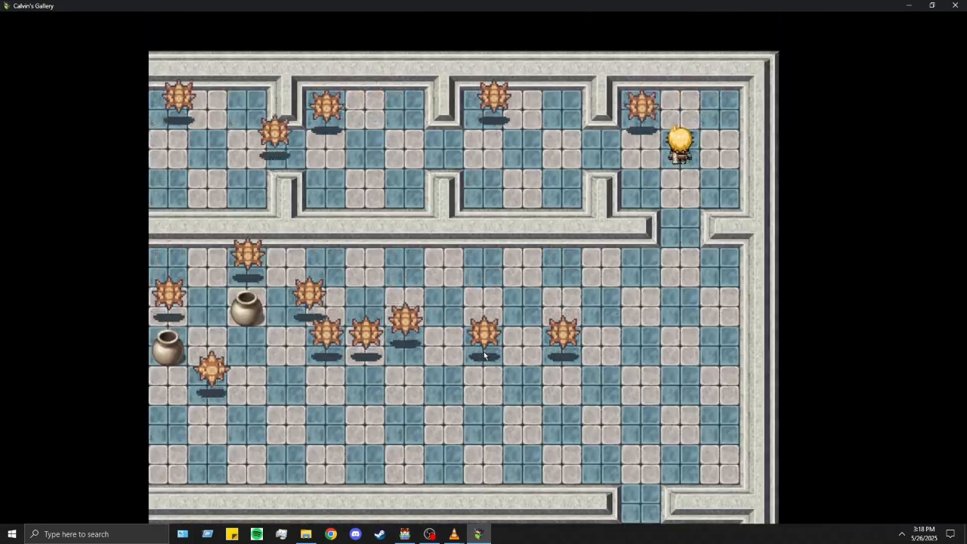
key(Left)
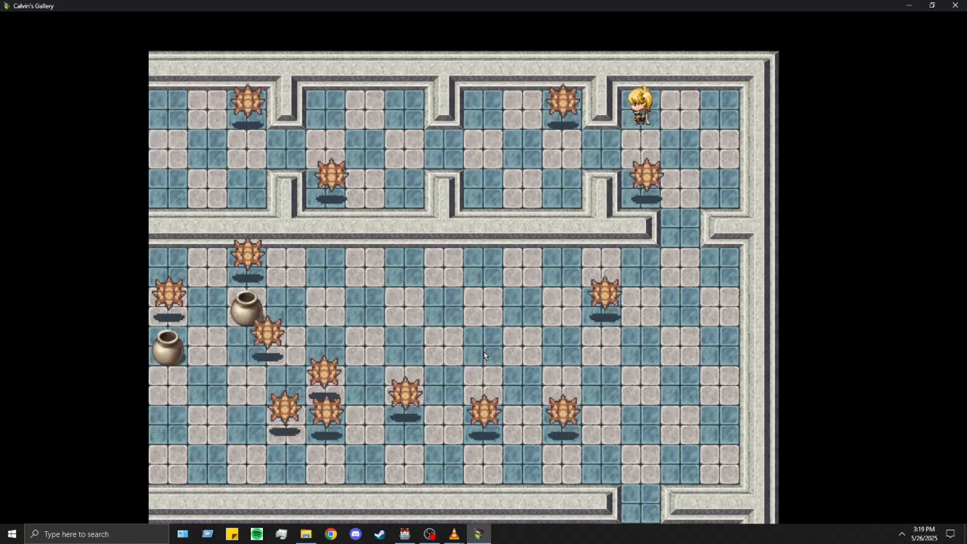
key(Down)
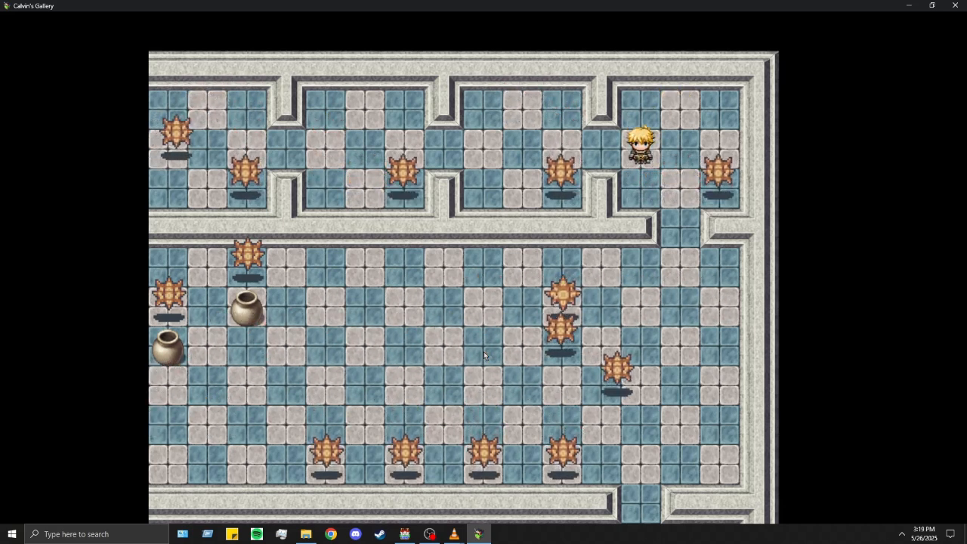
key(Left)
key(Left)
key(Up)
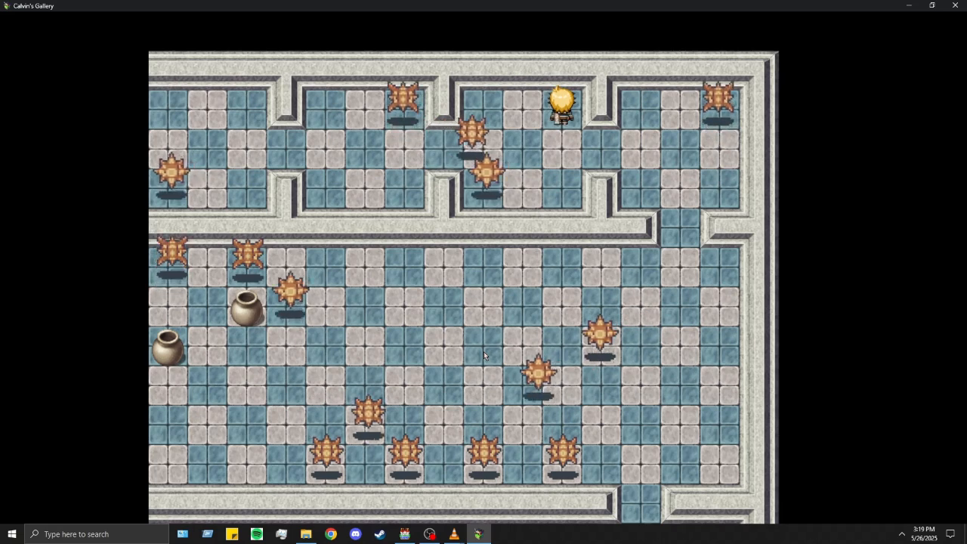
Step: Guide the hero west out of the second corridor room and through the third one, avoiding the moving enemies
key(Left)
key(Down)
key(Down)
key(Up)
key(Left)
key(Left)
key(Left)
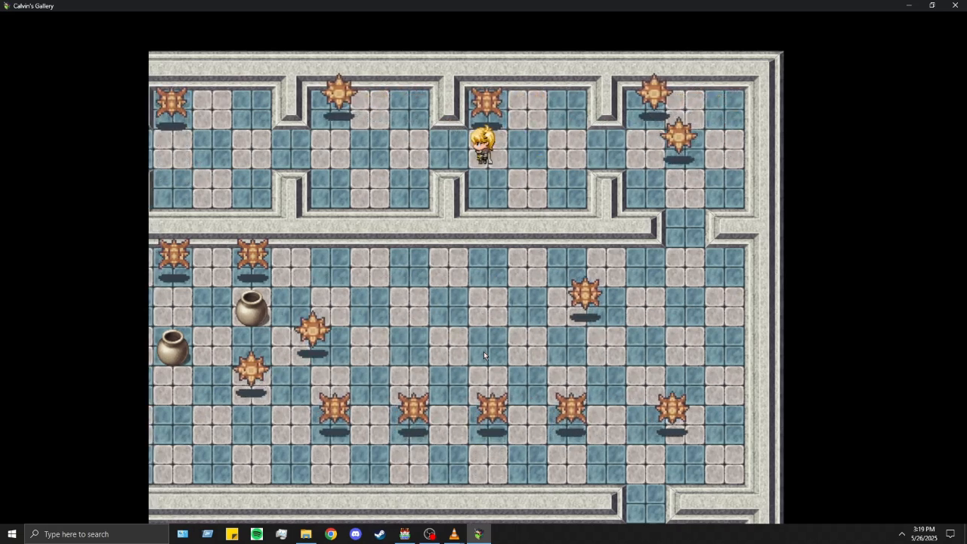
key(Down)
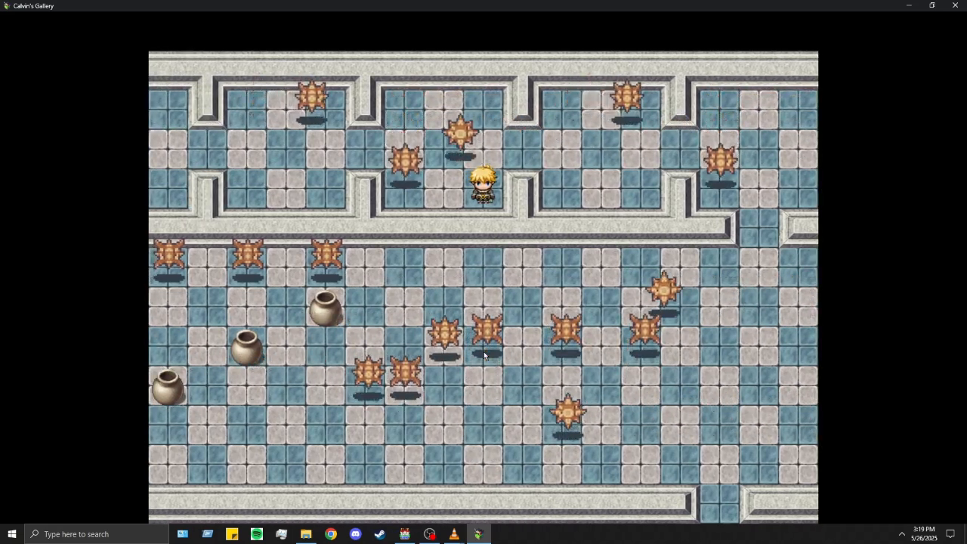
key(Left)
key(Left)
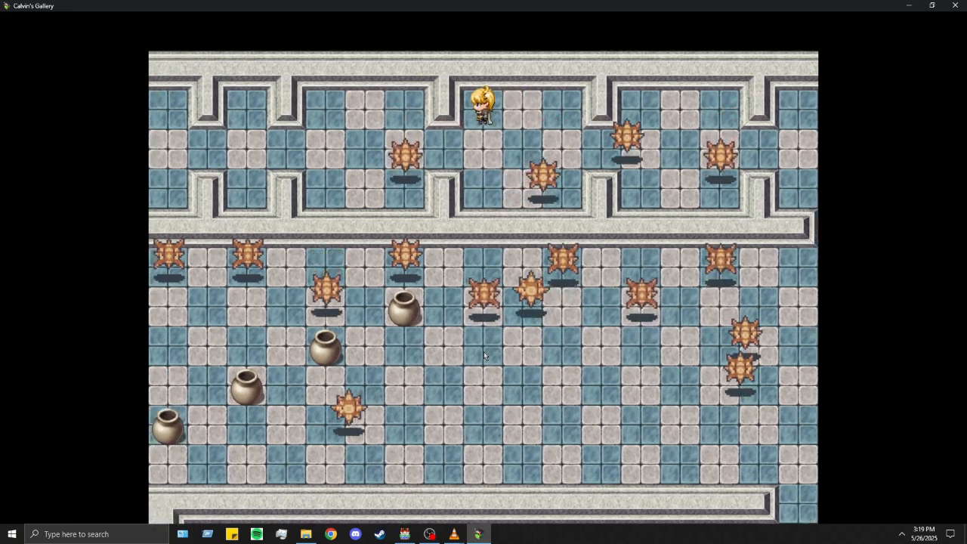
Step: Lead the hero west through the remaining corridor rooms to the two chests at the far end
key(Down)
key(Left)
key(Left)
key(Left)
key(Left)
key(Left)
key(Left)
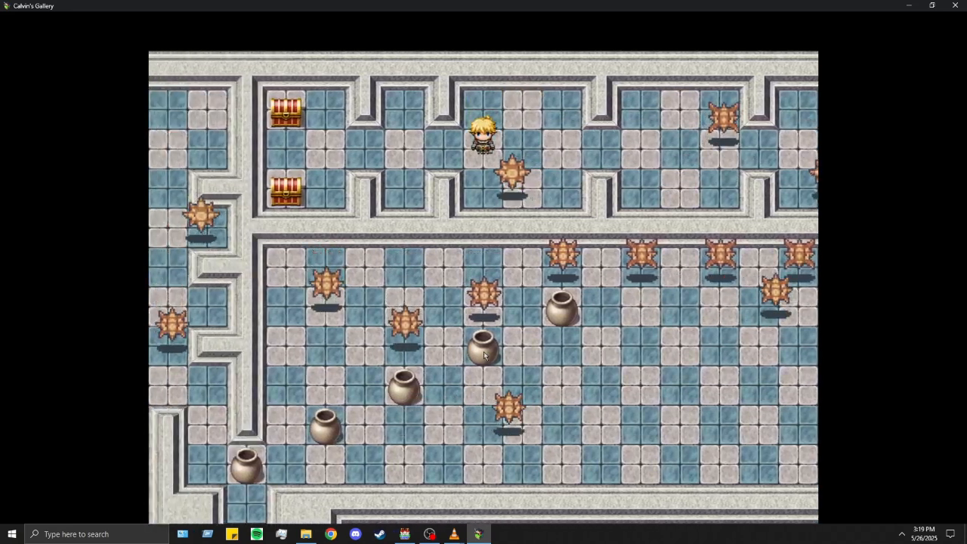
key(Left)
key(Left)
key(Left)
key(Down)
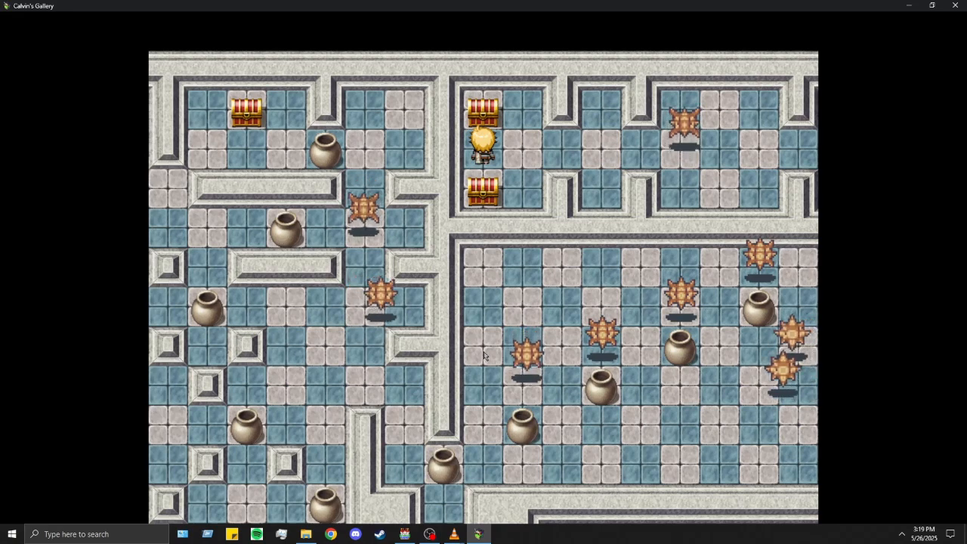
Step: Open the upper and lower chests at the west end of the corridor
key(Return)
key(Return)
key(Right)
key(Down)
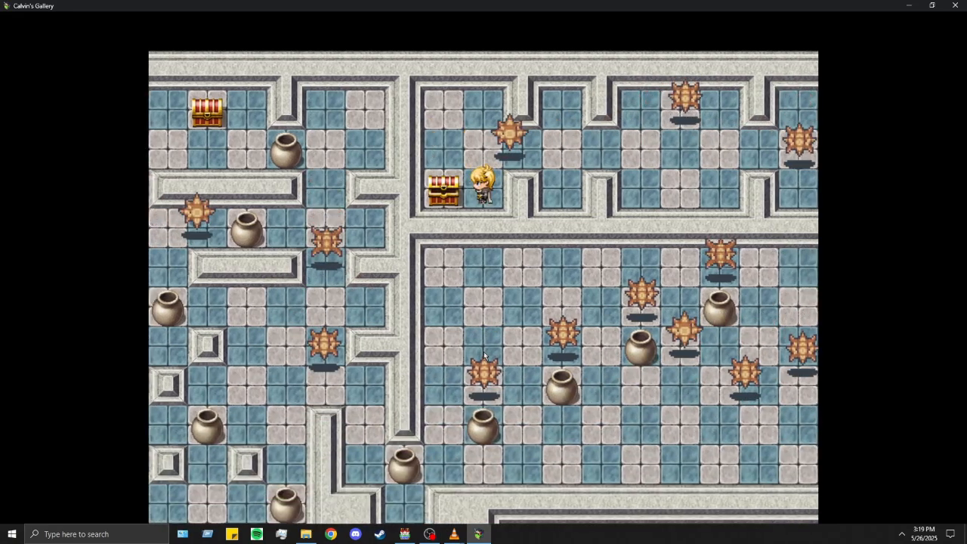
key(Left)
key(Return)
key(Return)
Step: Walk the hero back east from the chests into the first enemy room of the corridor
key(Up)
key(Right)
key(Right)
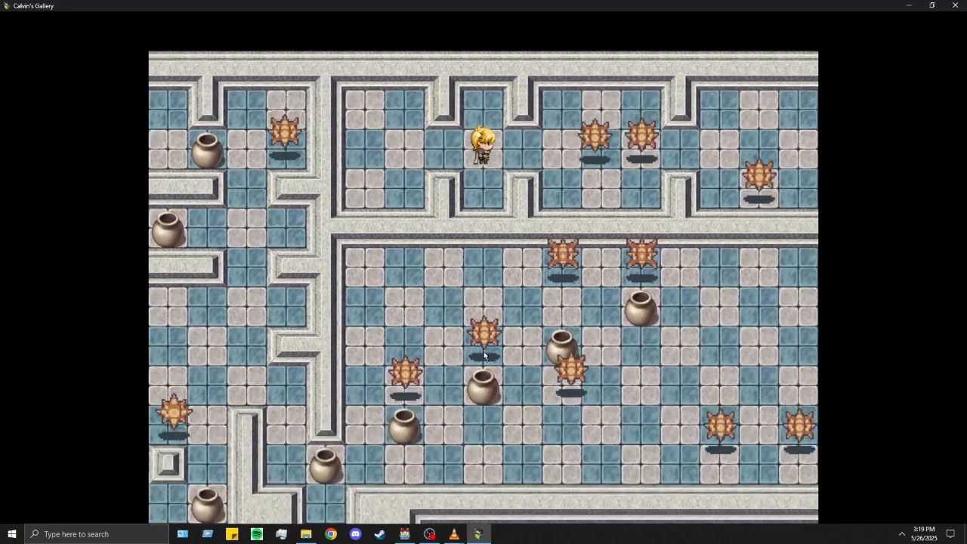
key(Up)
key(Up)
key(Right)
key(Right)
key(Right)
key(Right)
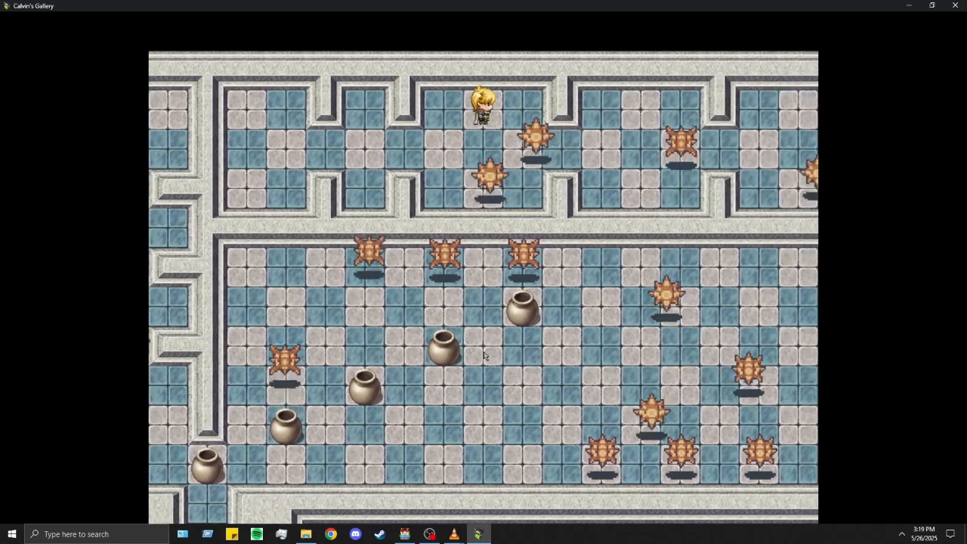
Step: Continue east through the corridor rooms, dodging the enemies on the way back to the doorway by the starting point
key(Down)
key(Right)
key(Right)
key(Down)
key(Right)
key(Right)
key(Up)
key(Right)
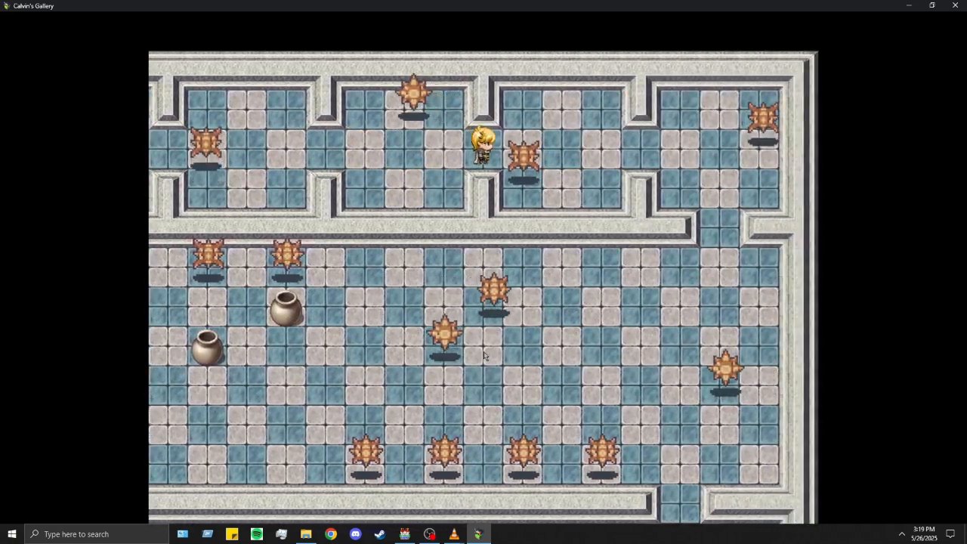
key(Left)
key(Down)
key(Right)
key(Right)
key(Right)
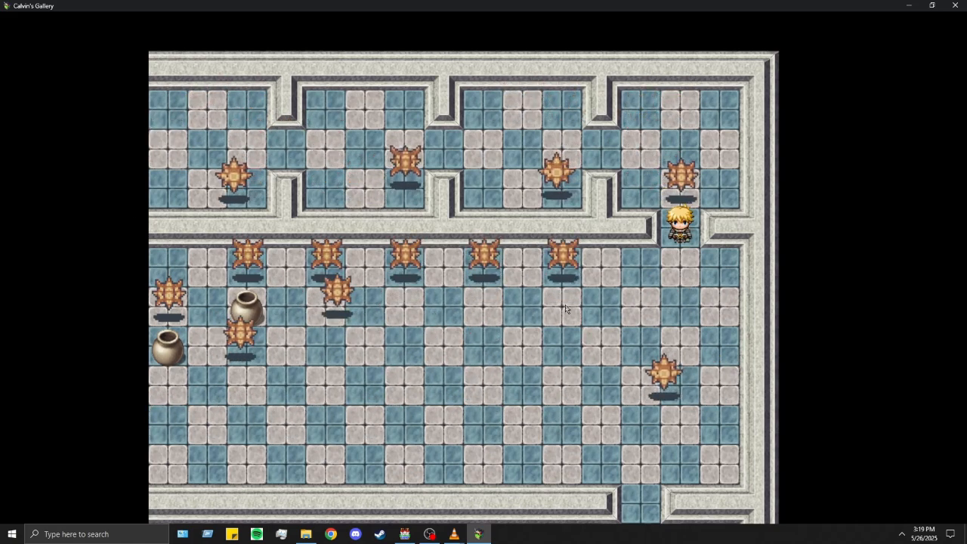
Step: Cross the large enemy room southward from the doorway and go through the wall gap into the empty area below
key(Down)
key(Down)
key(Down)
key(Down)
key(Left)
key(Down)
key(Down)
key(Down)
key(Down)
key(Left)
key(Left)
key(Left)
key(Left)
key(Left)
key(Left)
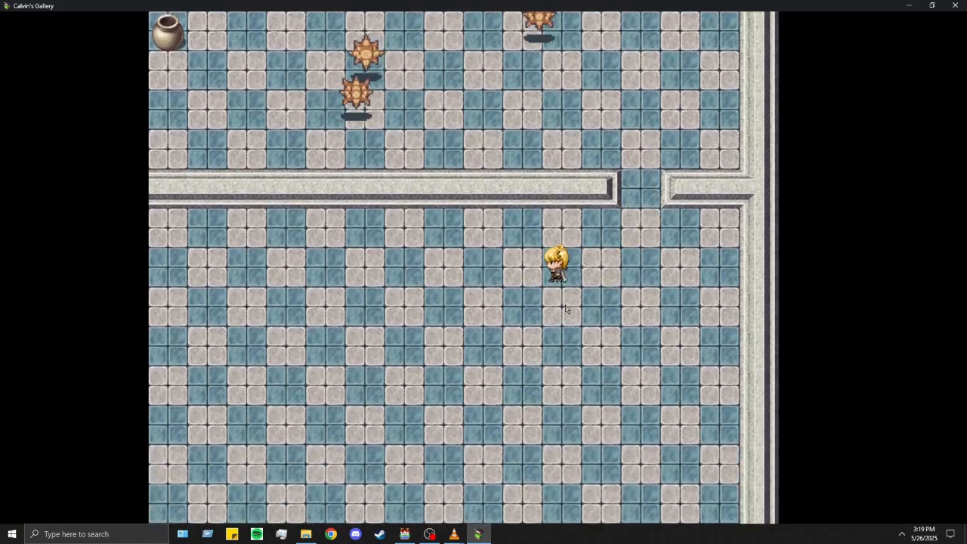
Step: Walk the hero southwest across the large empty tiled area toward the small walled rooms
key(Left)
key(Left)
key(Down)
key(Down)
key(Down)
key(Down)
key(Down)
key(Down)
key(Down)
key(Down)
key(Down)
key(Down)
key(Down)
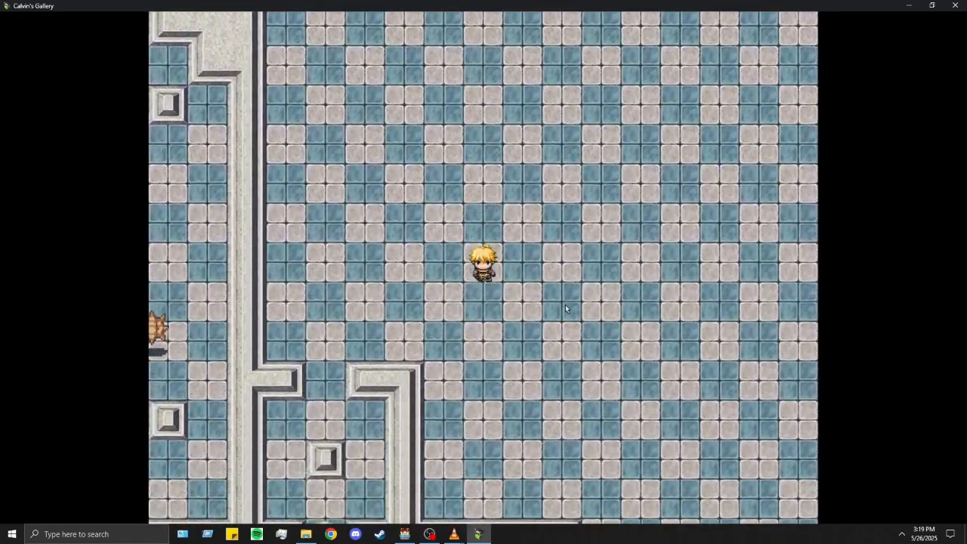
Step: Bring the hero around the wall corner to the east entrance of the small room with a pillar near the southern edge
key(Down)
key(Right)
key(Right)
key(Down)
key(Down)
key(Left)
key(Left)
key(Left)
key(Left)
key(Left)
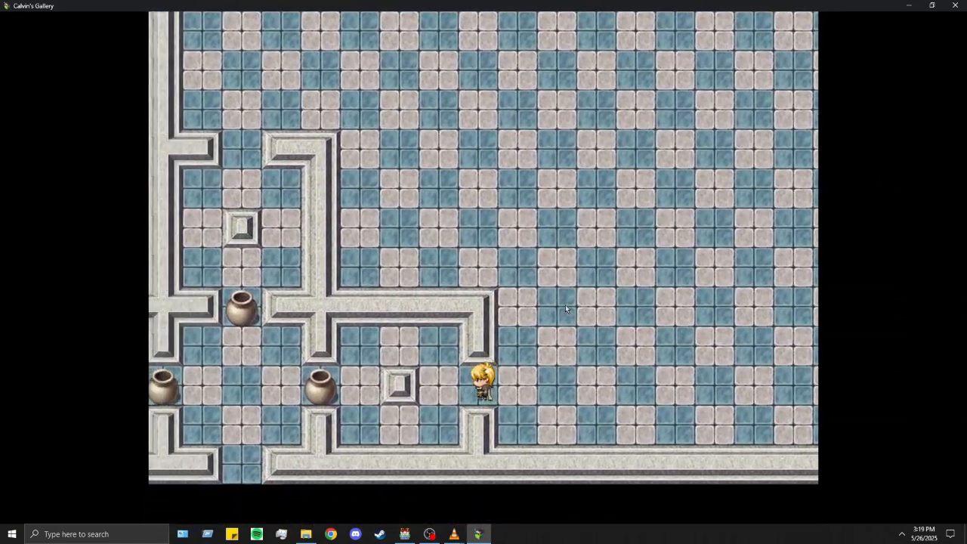
Step: Playtest the small southern rooms by pushing the pot in the doorway west and the next room's pot north
key(Left)
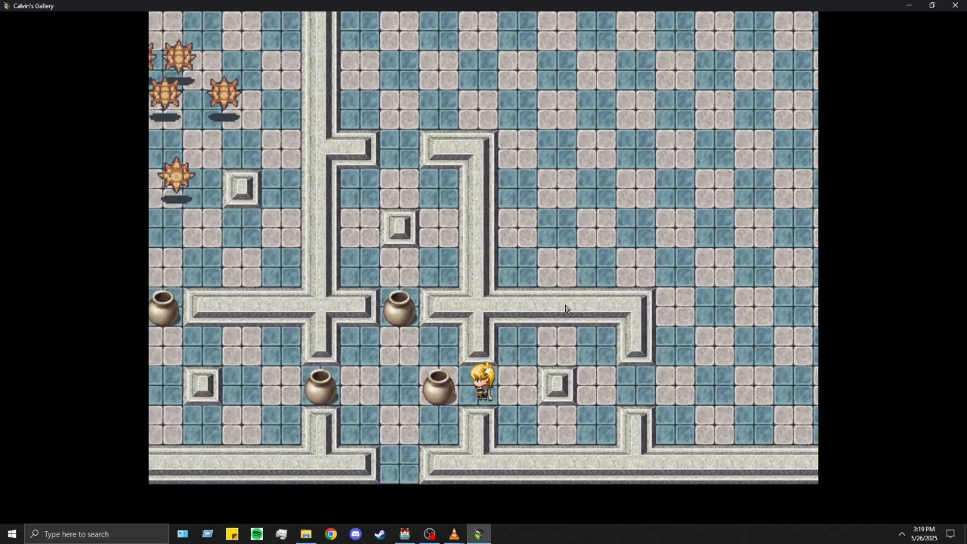
key(Left)
key(Up)
key(Left)
key(Up)
key(Right)
key(Down)
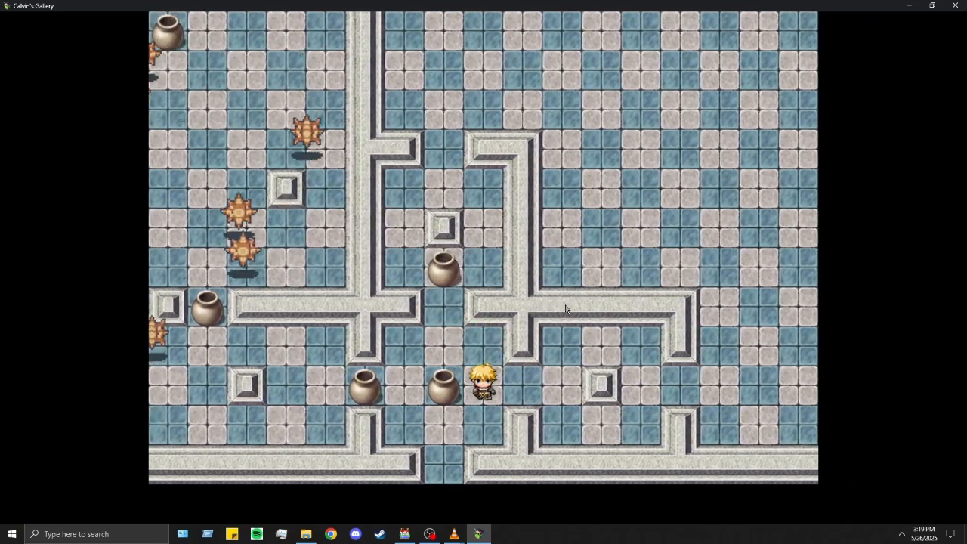
Step: Walk the hero back east to the pillar in the southern room and end the playtest
key(Right)
key(Right)
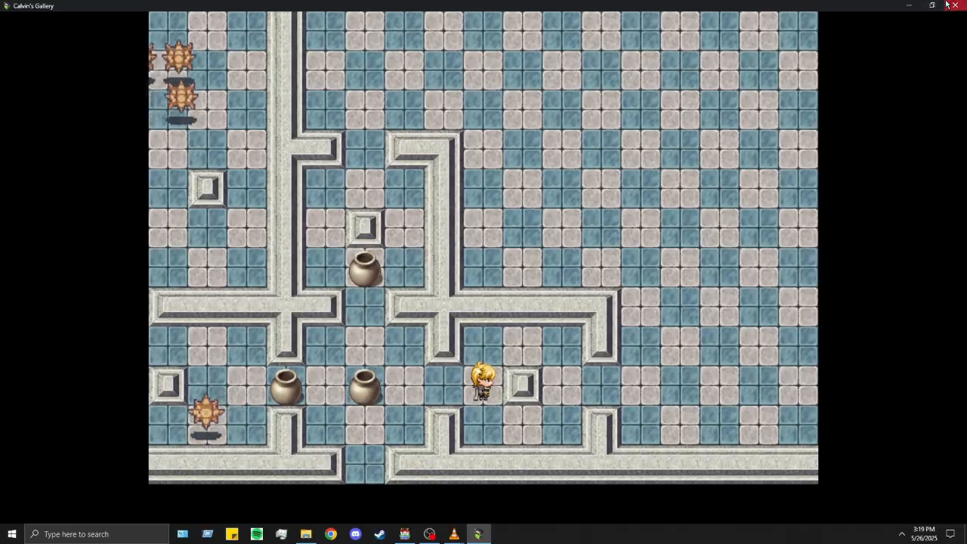
click(955, 5)
Step: Erase the two wall stubs nearest the pair of chests in the northern corridor of the Puzzle 5 map
scroll(697, 434, down, 5)
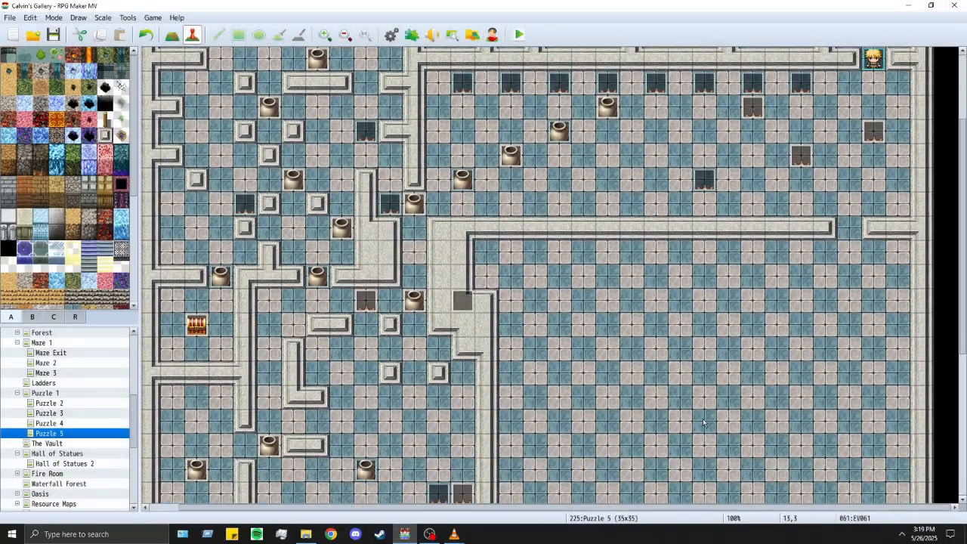
scroll(697, 434, up, 5)
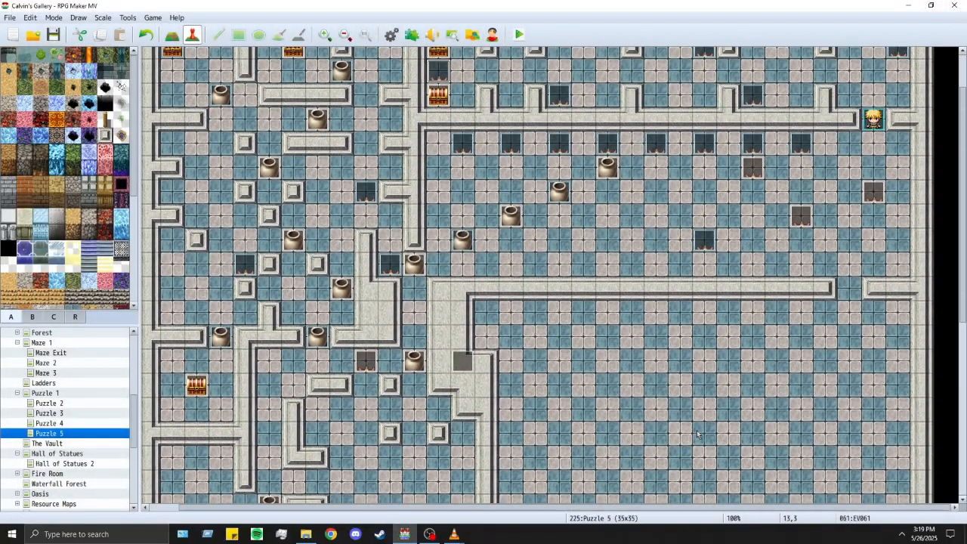
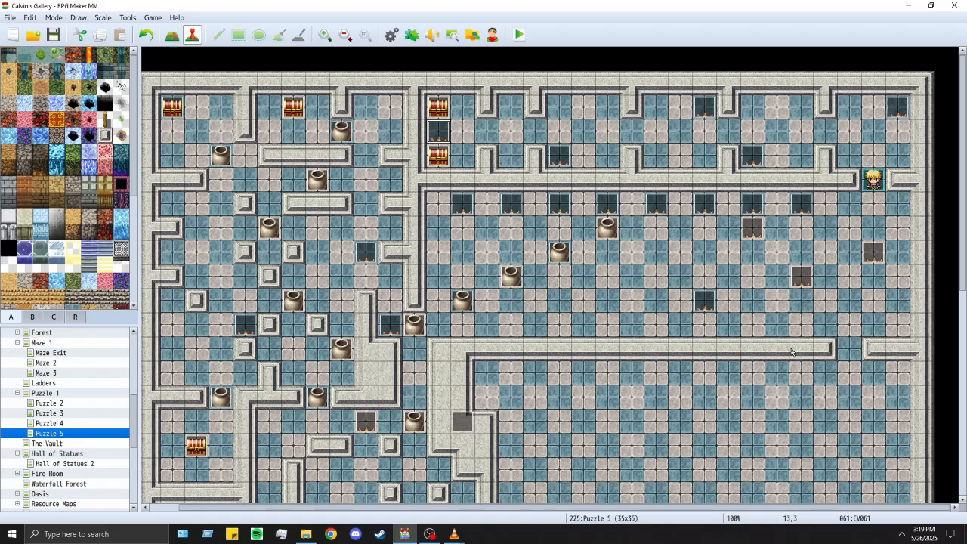
scroll(791, 351, down, 8)
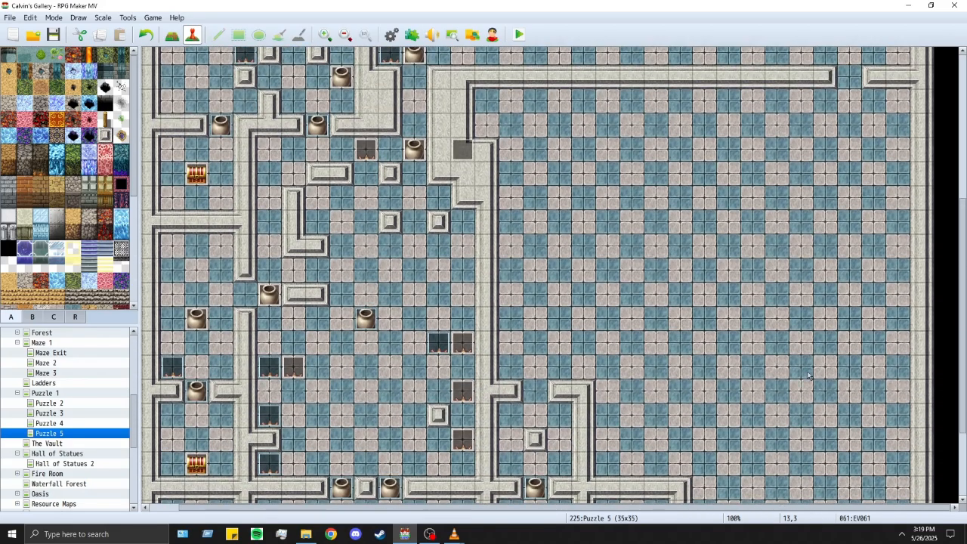
scroll(808, 375, up, 2)
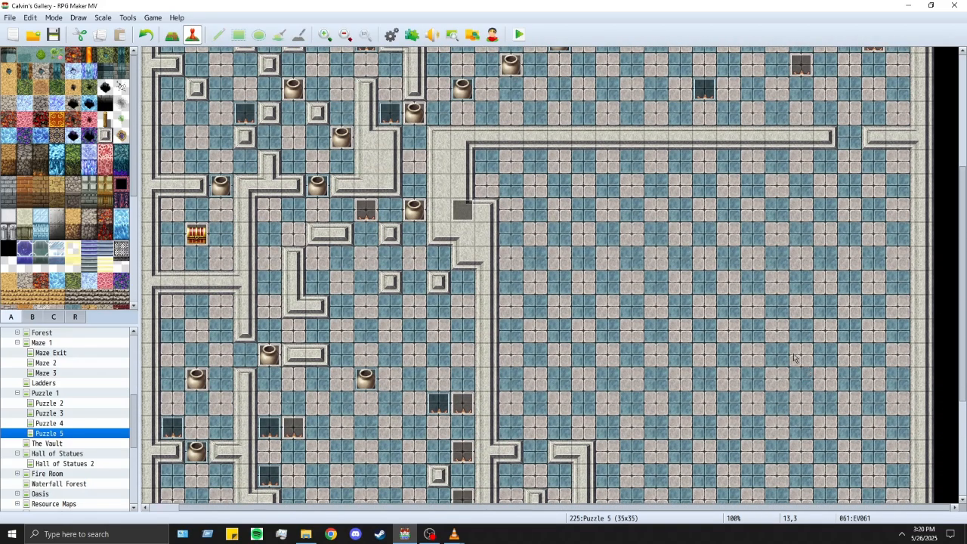
scroll(793, 358, down, 4)
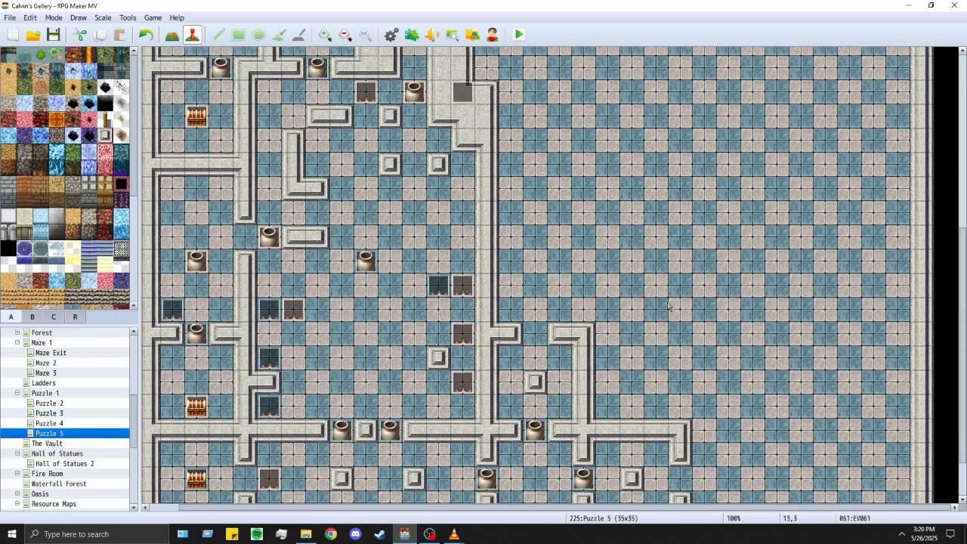
click(166, 37)
scroll(682, 257, up, 8)
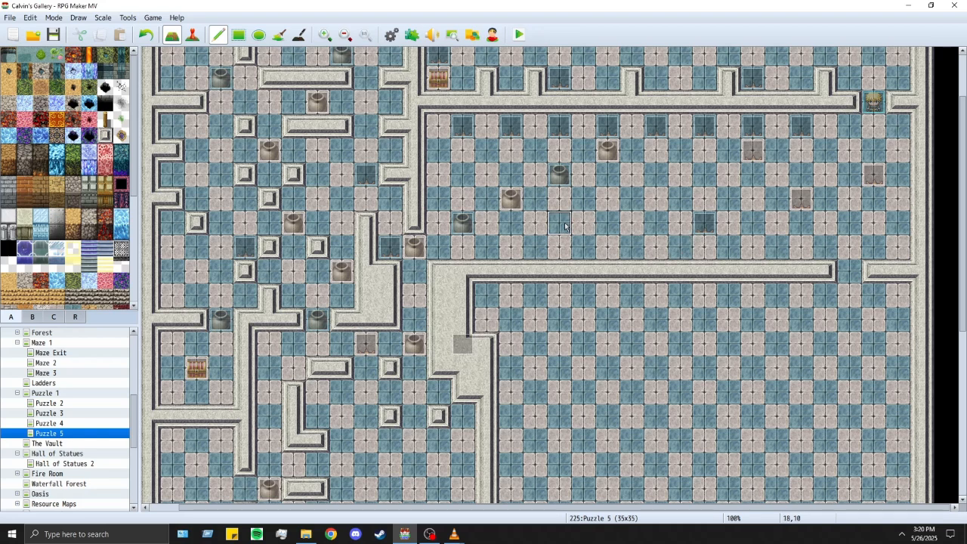
scroll(646, 281, up, 3)
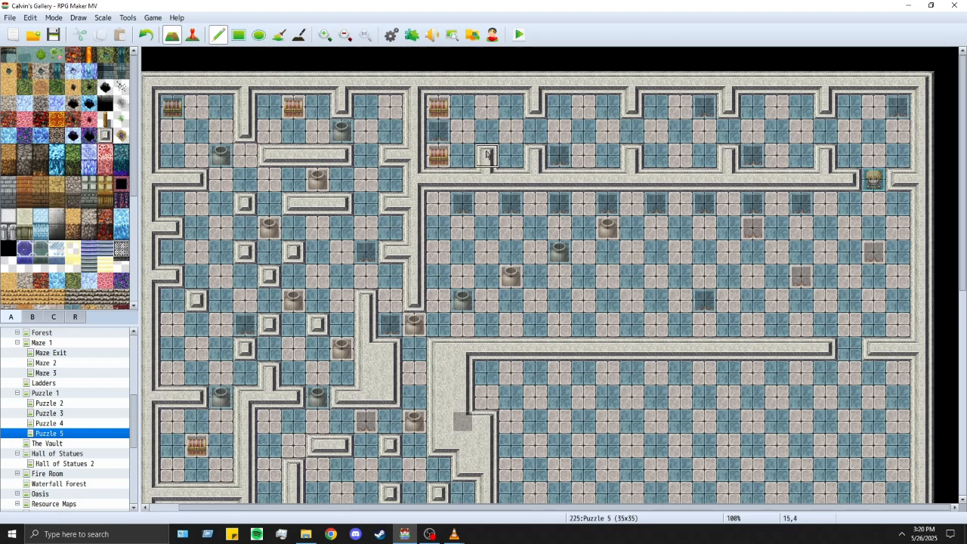
Step: Paste the copied enemy event at 16,2 in the northern corridor, just east of the chests
click(192, 36)
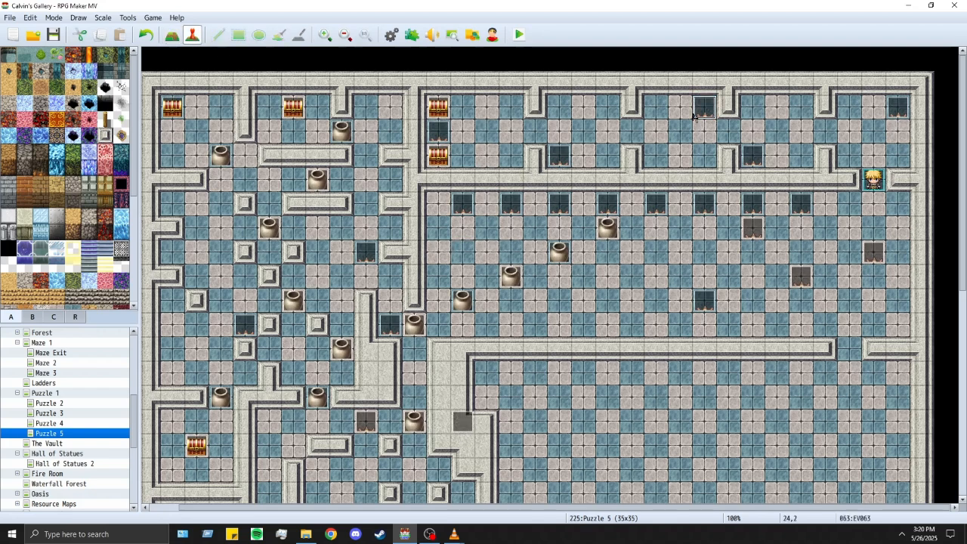
click(502, 106)
key(ctrl+v)
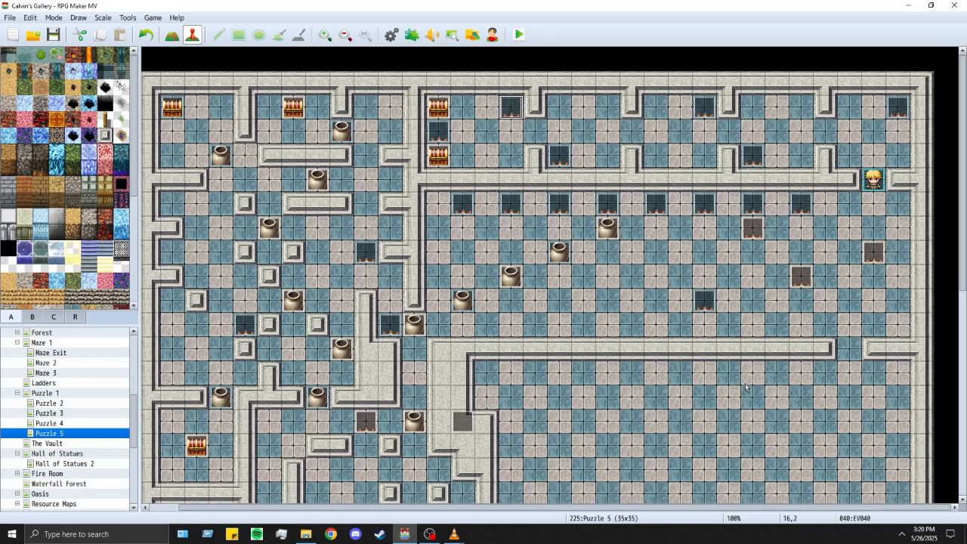
Step: Draw the walls of another small room north of the lower pillar room, leaving gaps in its north and east sides
scroll(744, 387, down, 10)
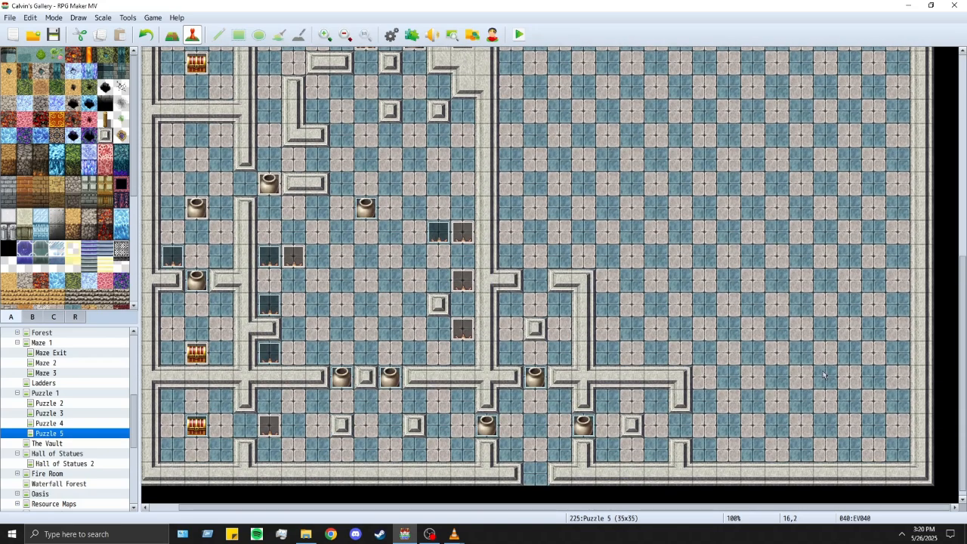
scroll(824, 375, up, 5)
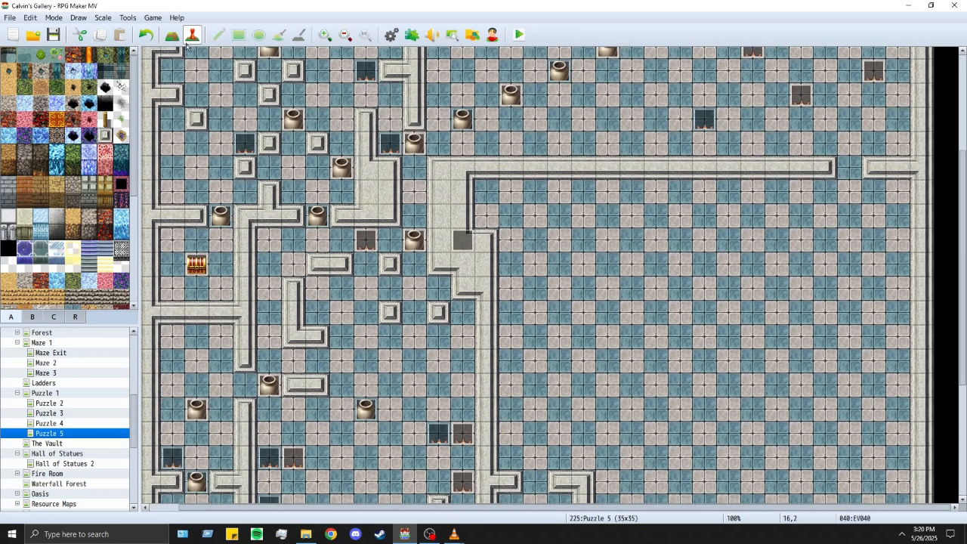
click(173, 34)
scroll(572, 255, down, 5)
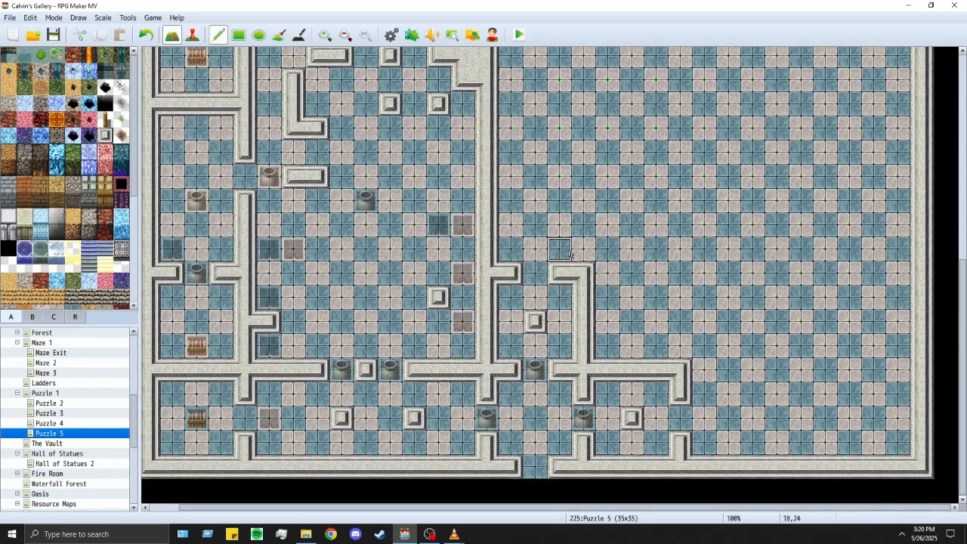
scroll(580, 277, up, 4)
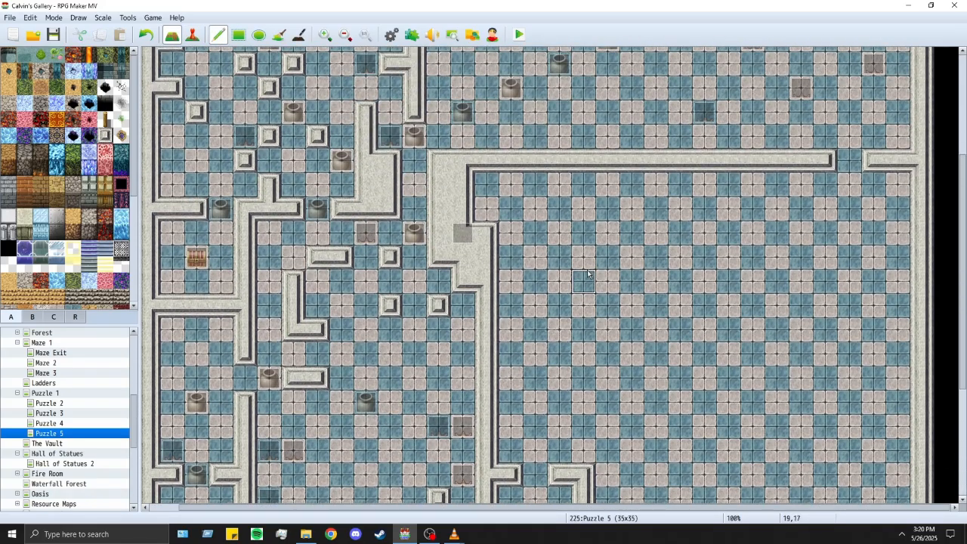
scroll(688, 290, down, 3)
scroll(689, 290, down, 2)
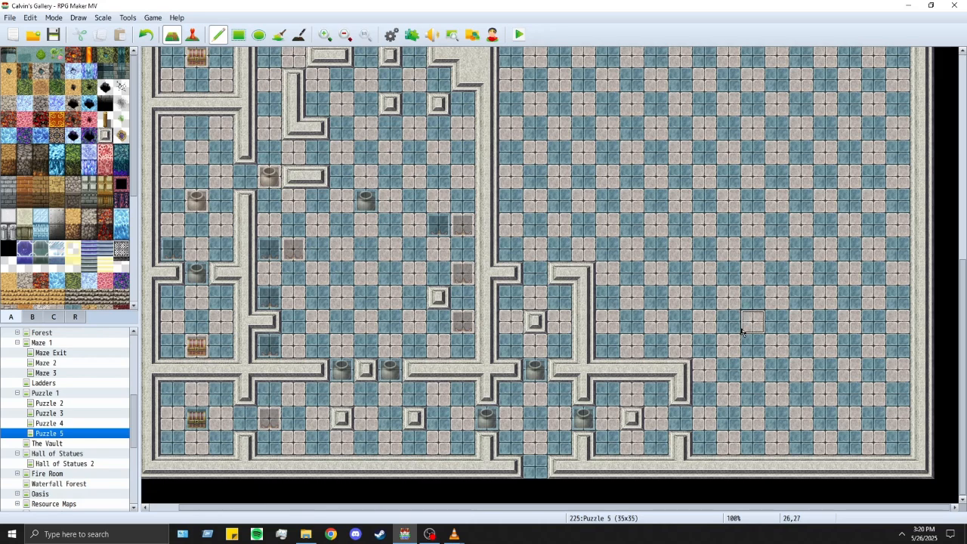
scroll(736, 329, up, 2)
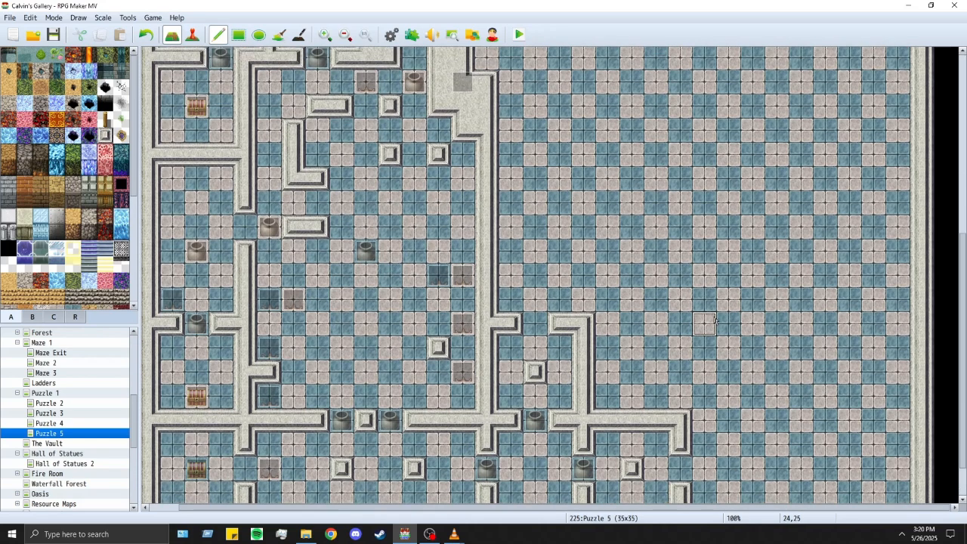
click(579, 305)
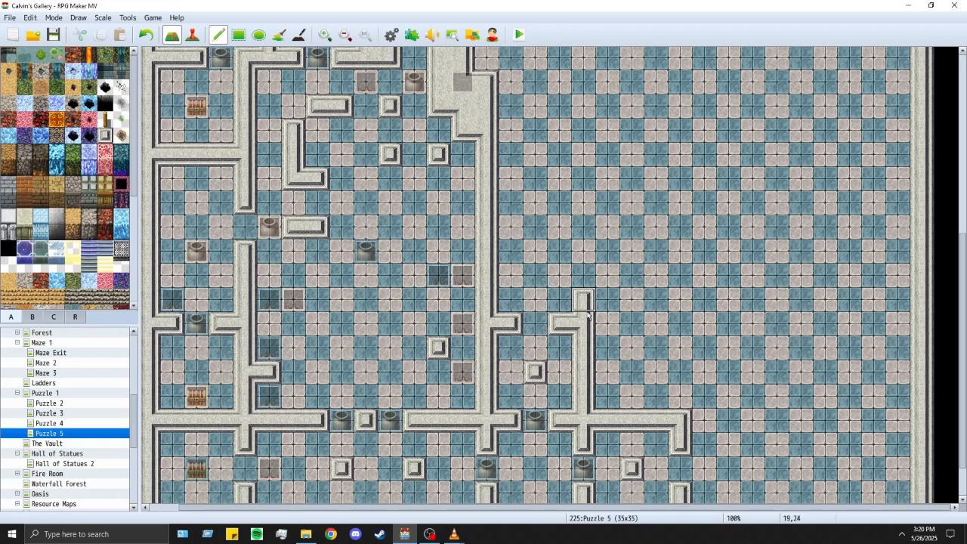
click(518, 227)
click(561, 226)
drag(575, 225, 583, 253)
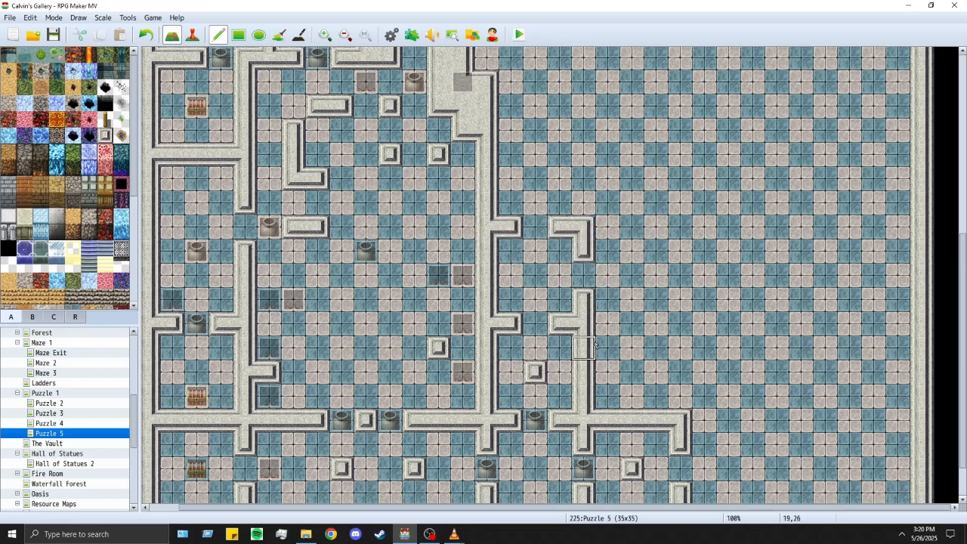
Step: Wall off a small room east of the lower pillar room, leaving one-tile openings in its north and east walls
scroll(595, 343, up, 3)
scroll(595, 344, down, 2)
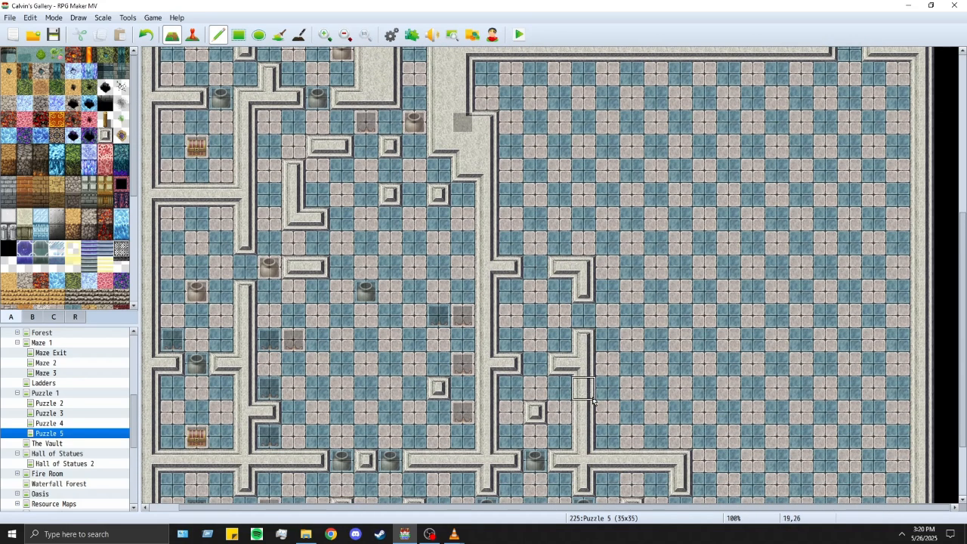
mouse_move(607, 368)
mouse_down()
mouse_move(654, 366)
mouse_move(679, 387)
mouse_up()
click(685, 429)
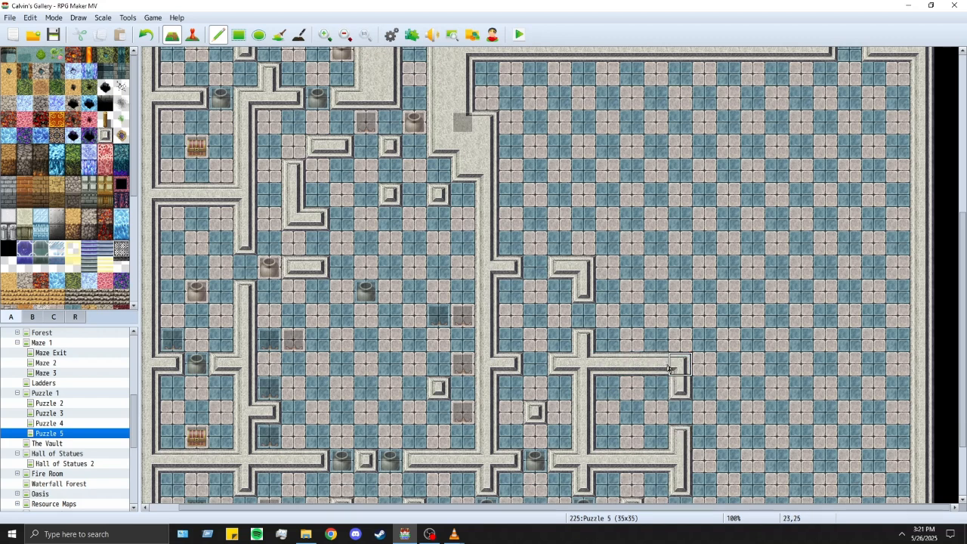
click(679, 364)
click(634, 363)
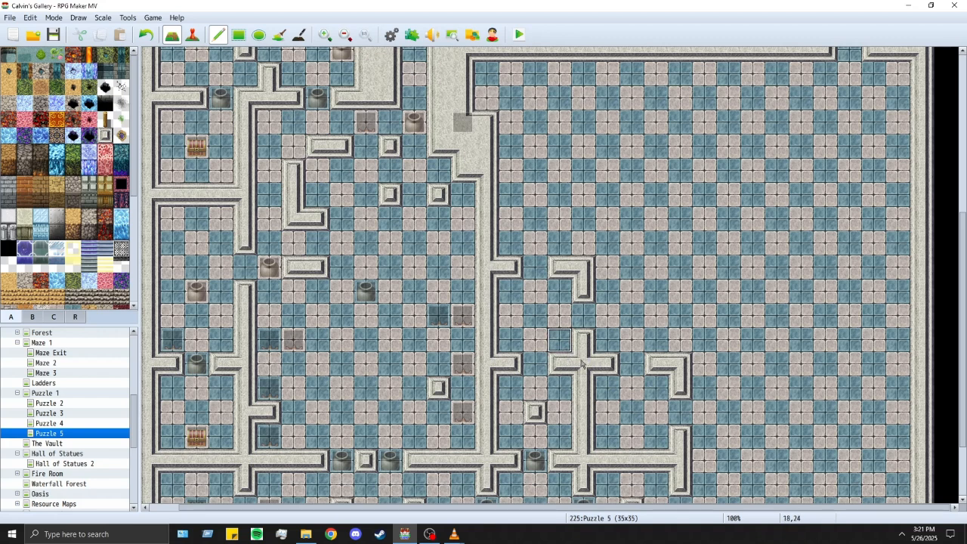
Step: Copy the cross-shaped wall junction, stamp three in a row and one farther north, and add a matching stub to the west wall
right_drag(563, 348, 603, 382)
click(550, 242)
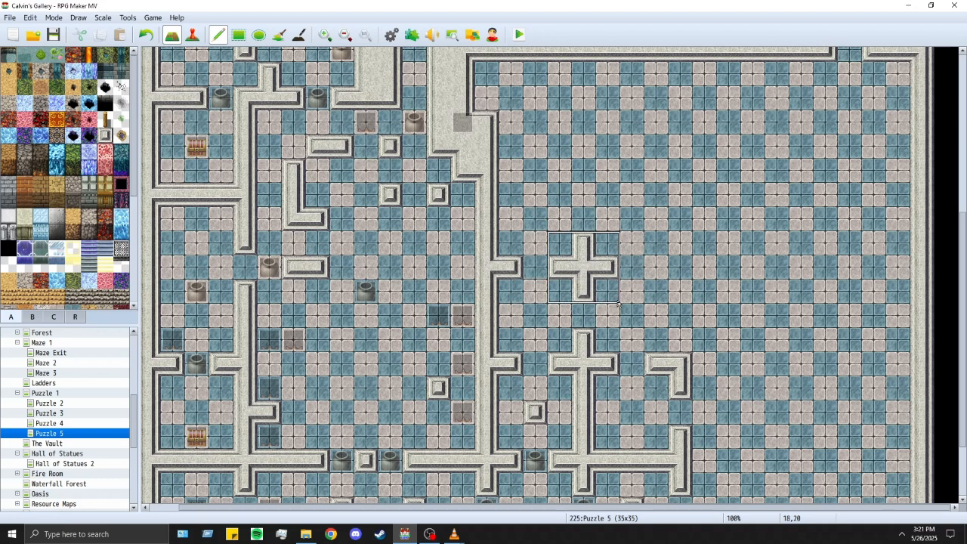
click(705, 296)
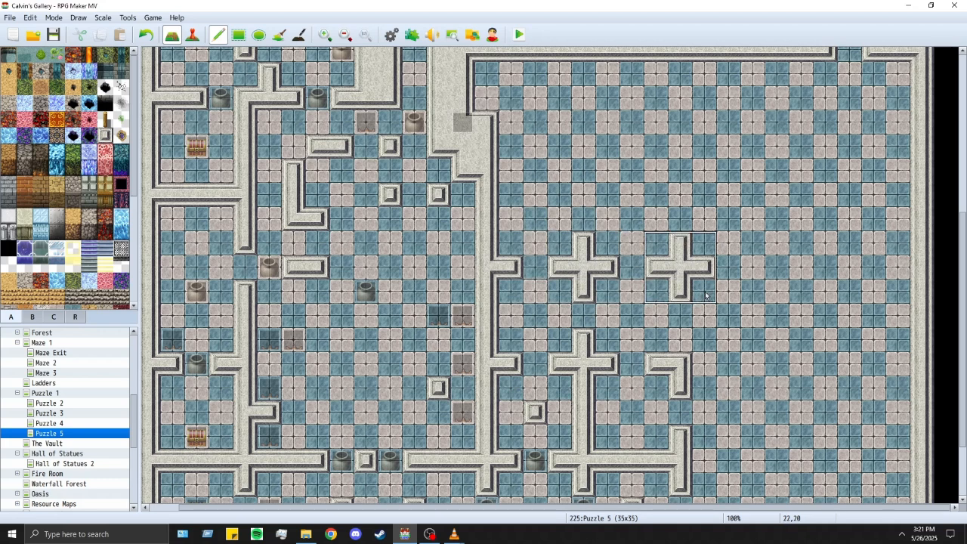
click(813, 292)
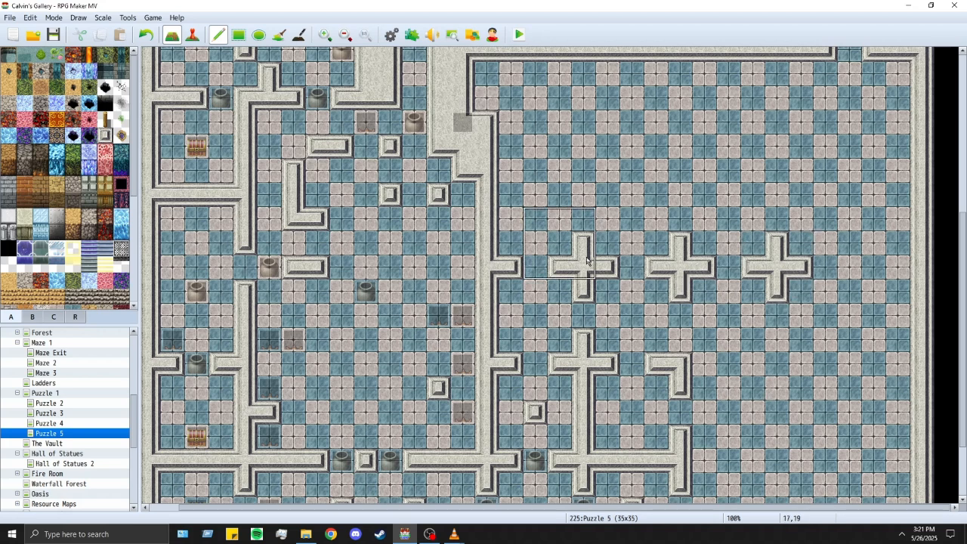
click(605, 189)
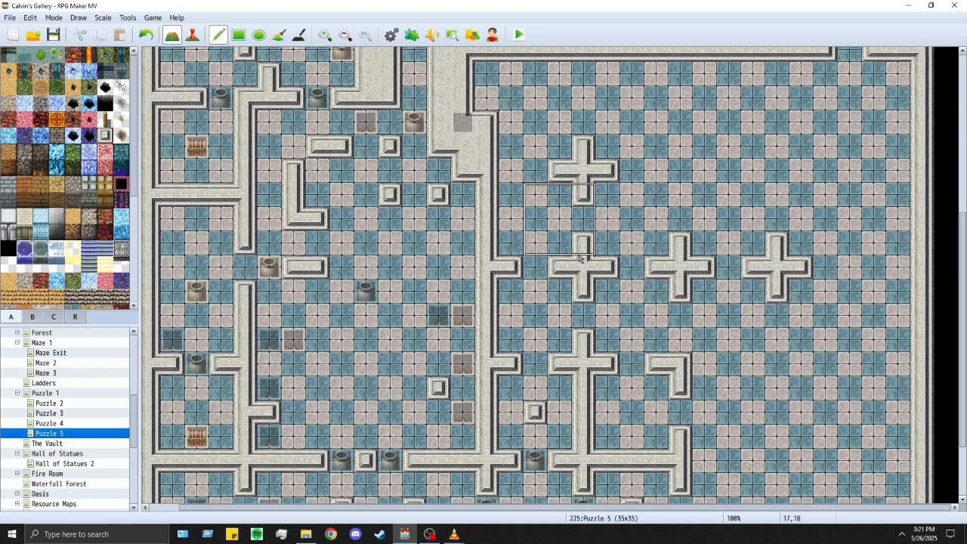
right_click(490, 161)
click(509, 169)
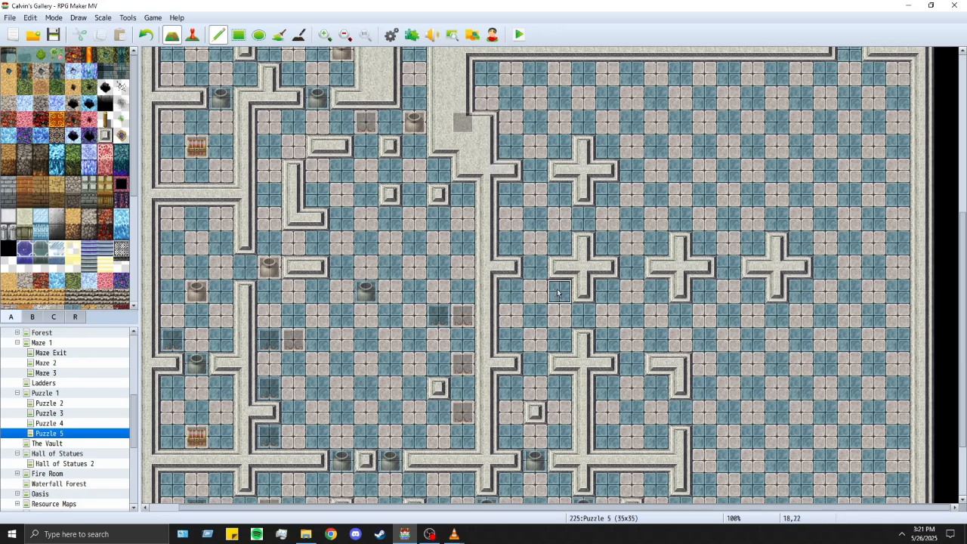
Step: Stamp copies of the wall cross at the eastern room's two corners and at the two matching grid positions farther east
scroll(557, 293, up, 3)
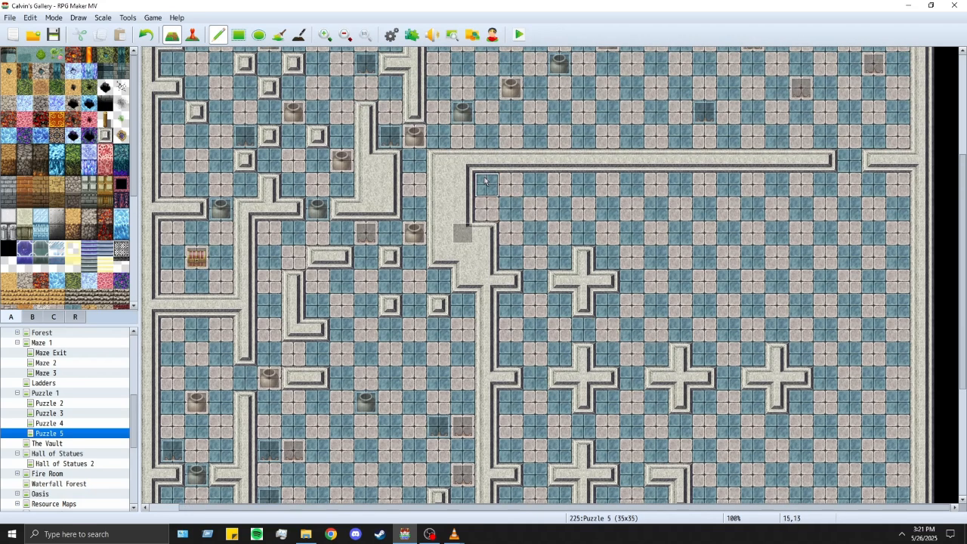
scroll(650, 317, down, 3)
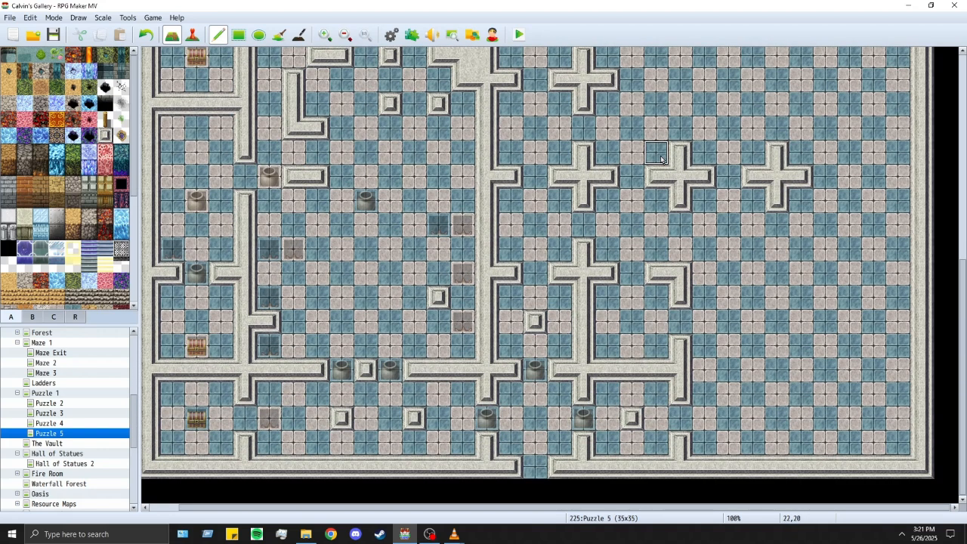
right_drag(661, 159, 697, 198)
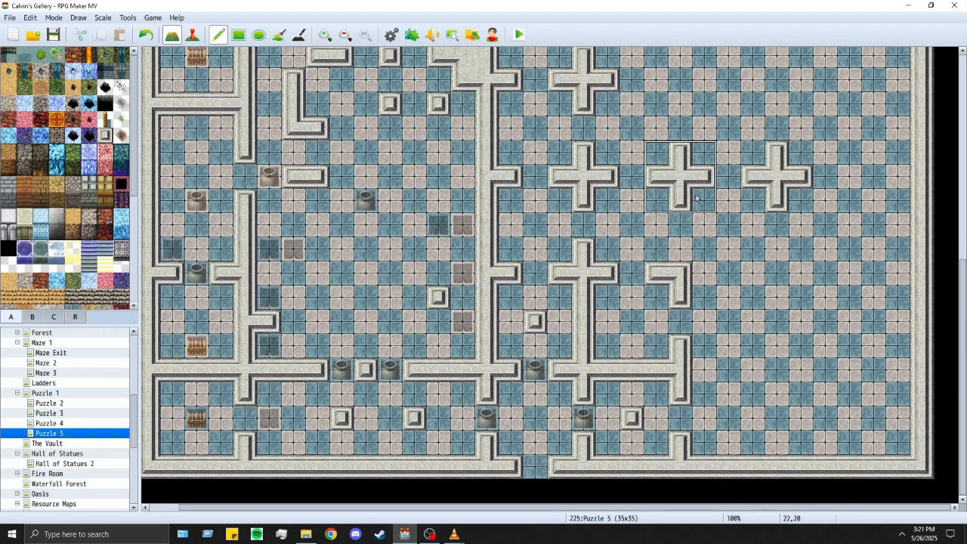
click(696, 293)
click(793, 304)
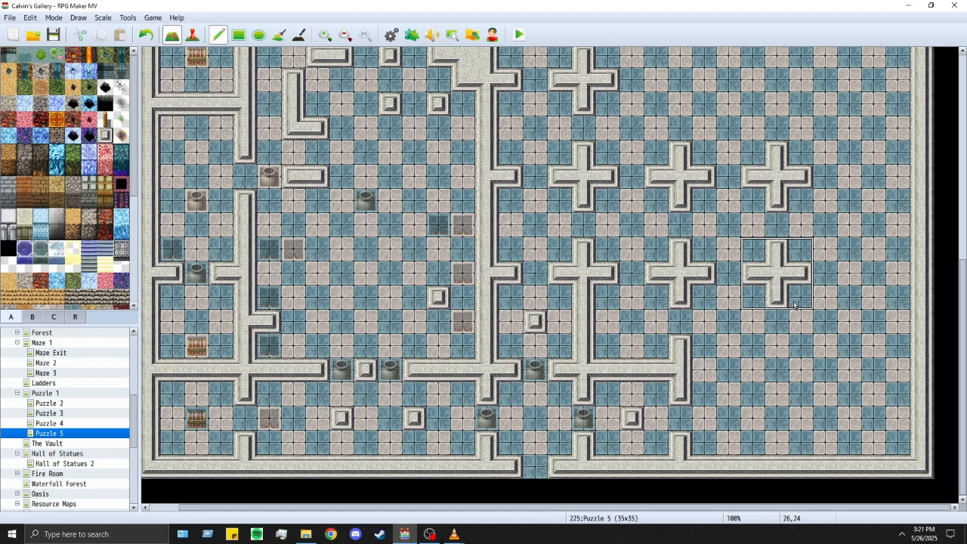
click(801, 393)
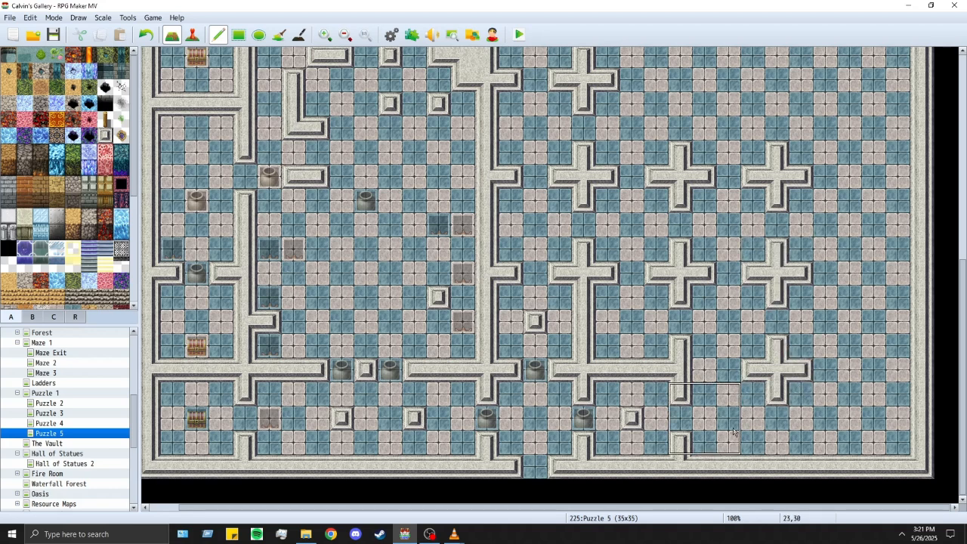
click(702, 392)
scroll(841, 349, up, 3)
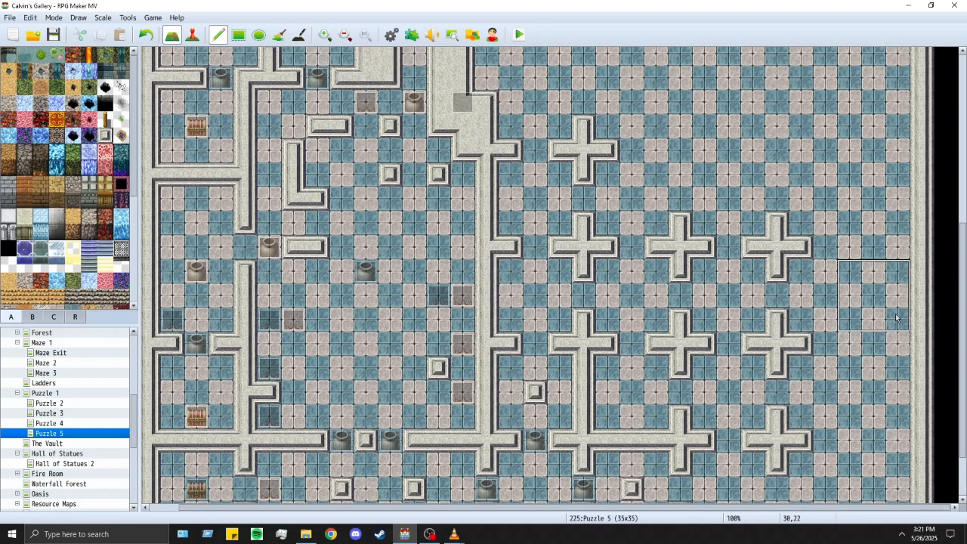
Step: Stamp three copies of the wall cross beside the east wall, in line with the existing rows of crosses
click(893, 272)
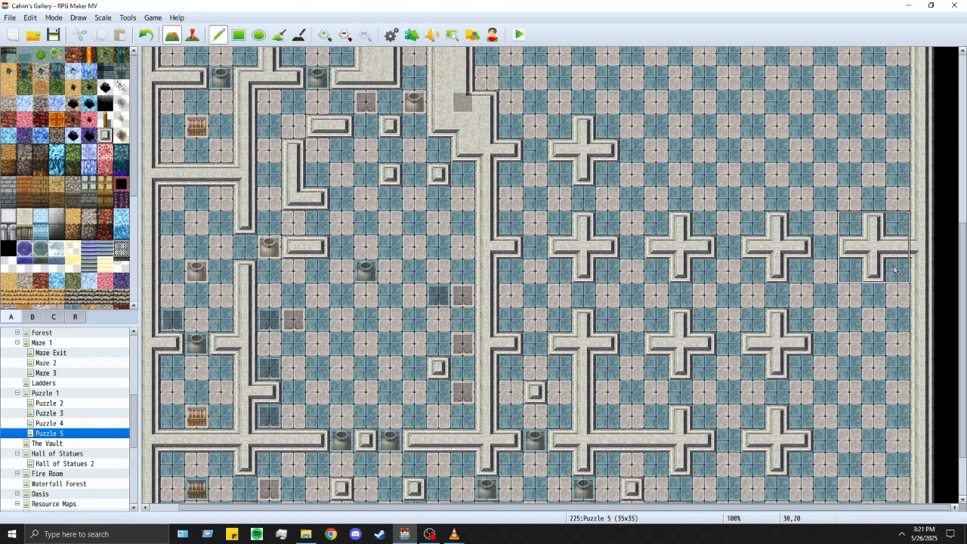
click(895, 369)
scroll(895, 369, down, 2)
click(895, 417)
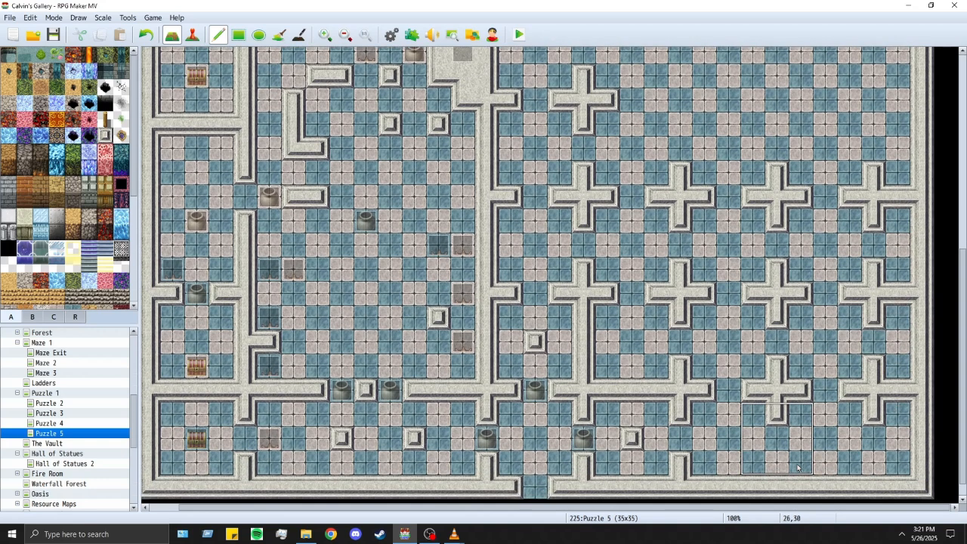
Step: Replace the wall tiles joining the three easternmost crosses to the east wall with floor, and open a one-tile gap in the pillar room's east wall
right_click(899, 340)
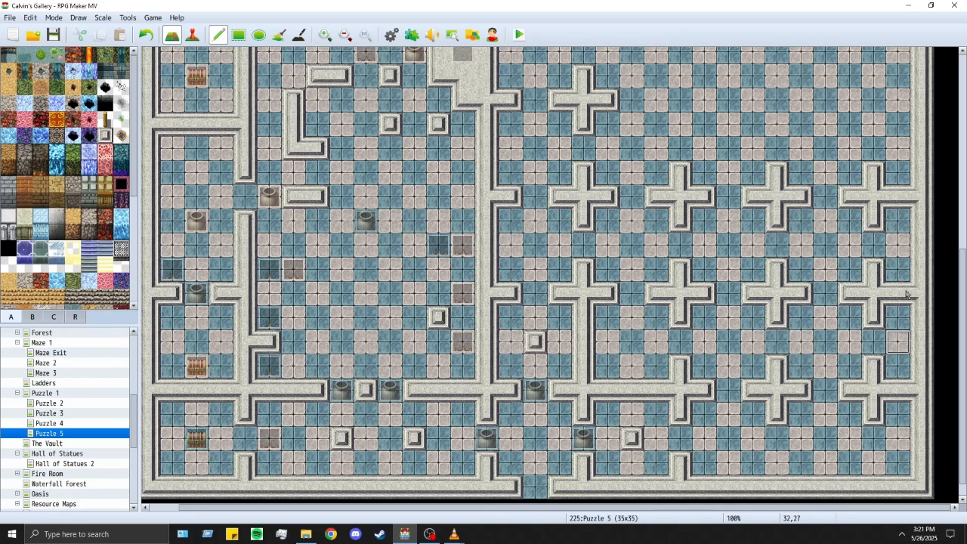
click(906, 294)
click(896, 197)
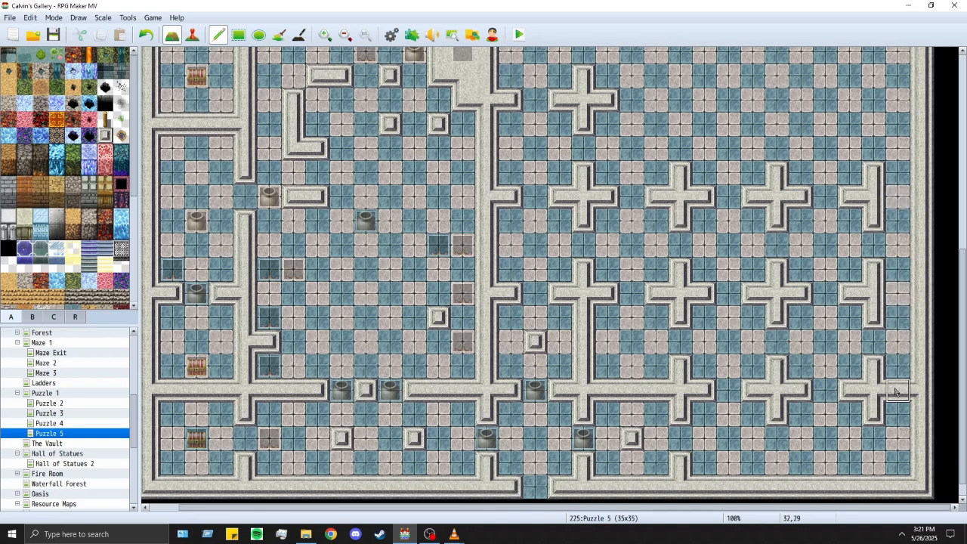
click(896, 390)
scroll(789, 412, up, 3)
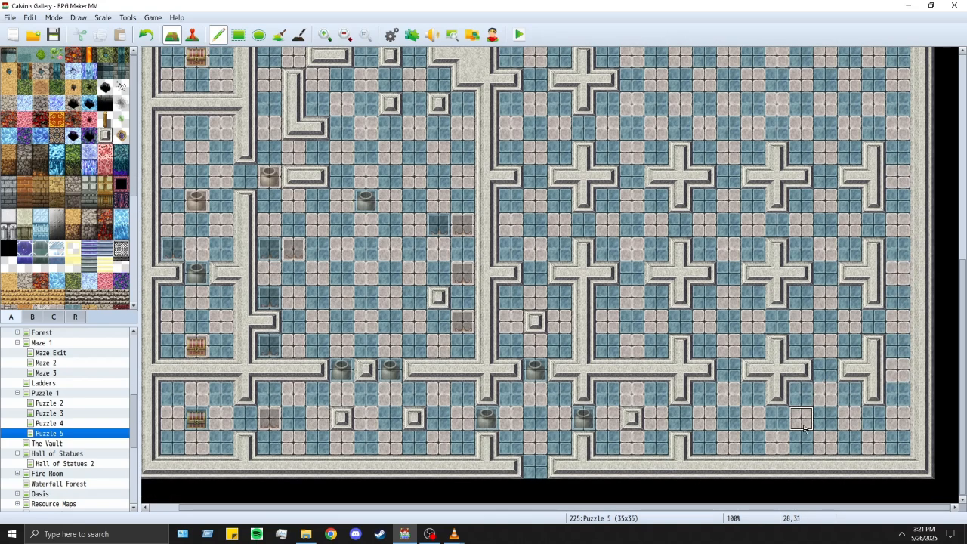
scroll(812, 416, down, 2)
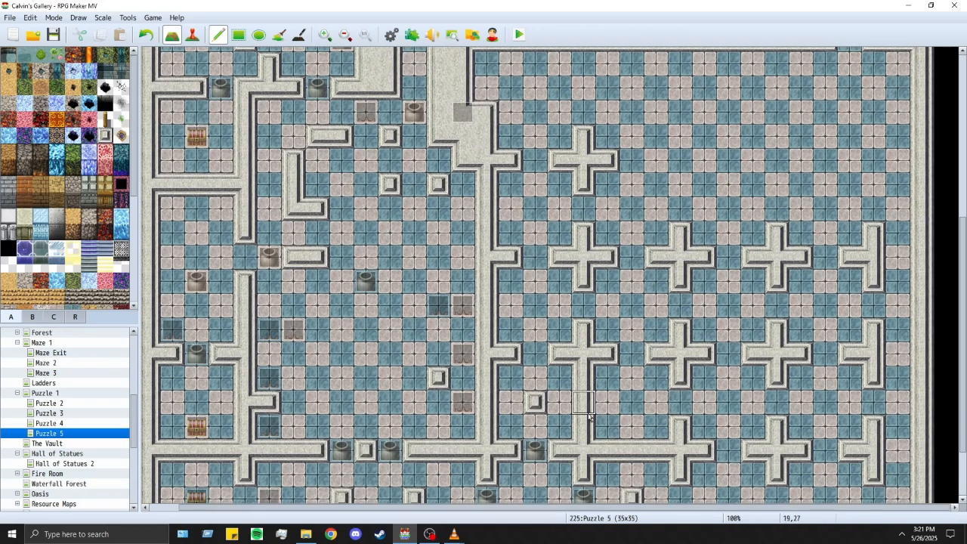
click(588, 408)
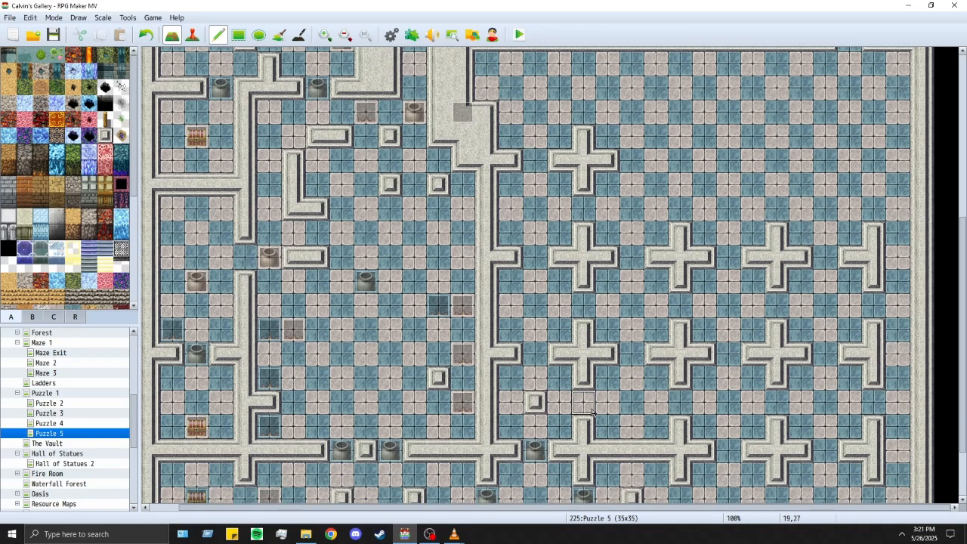
click(592, 411)
scroll(831, 423, up, 5)
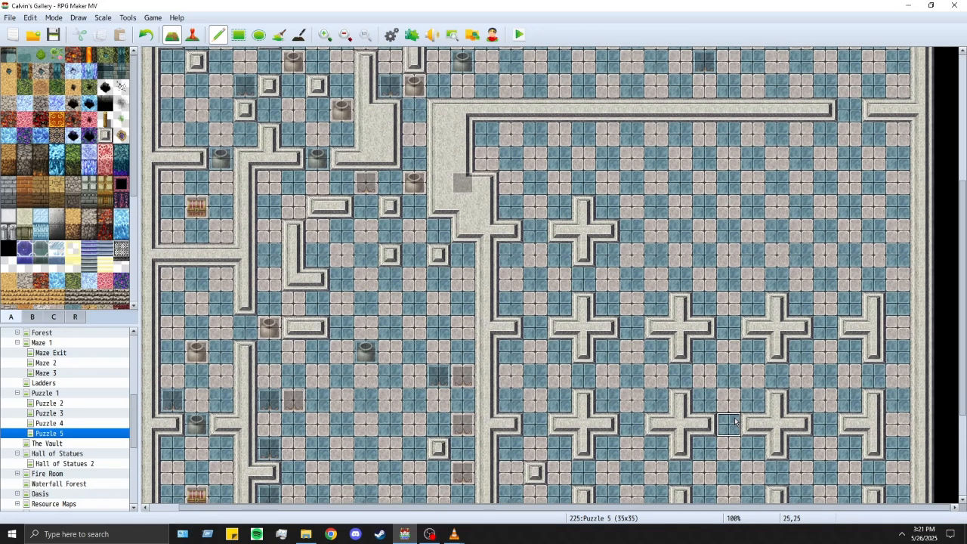
Step: Stamp the northernmost cross three times eastward along its row, and open a floor gap between the last copy and the east wall
right_drag(566, 262, 600, 297)
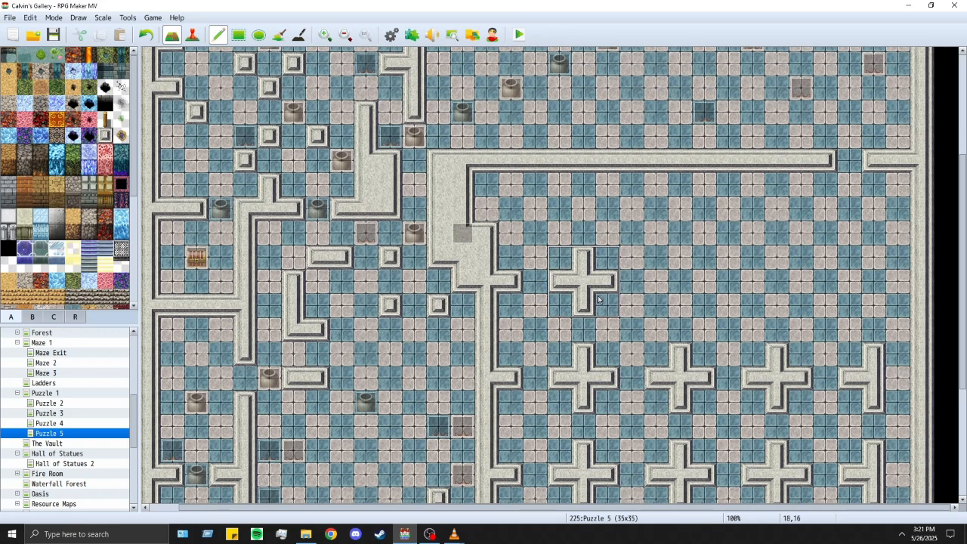
click(711, 311)
click(809, 311)
click(894, 305)
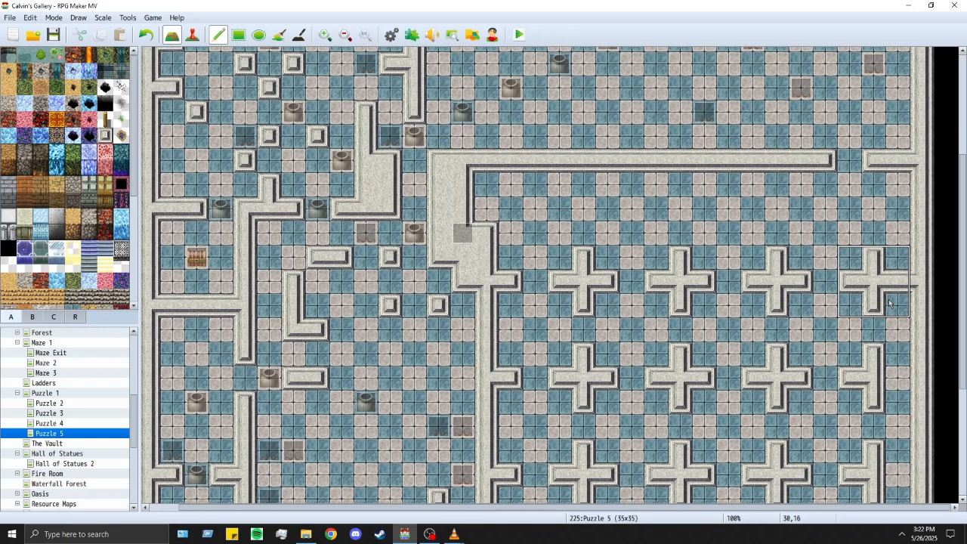
right_click(896, 236)
click(896, 282)
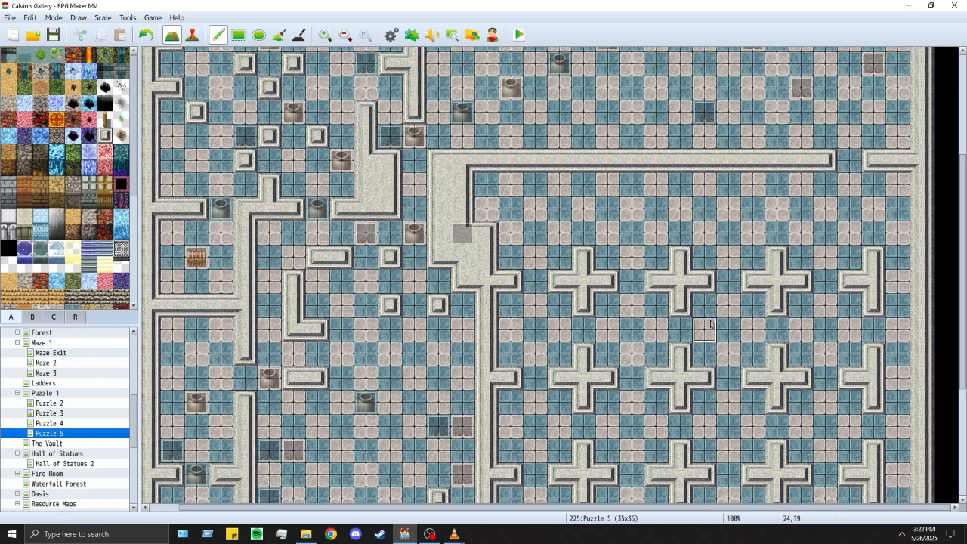
Step: Set the Puzzle 5 map's width to 36 tiles
scroll(710, 325, down, 10)
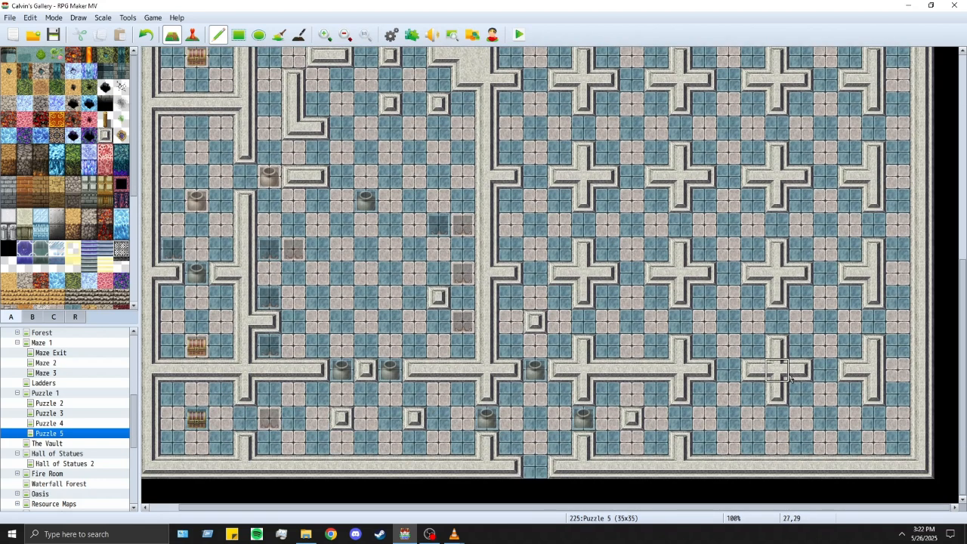
double_click(105, 436)
click(424, 173)
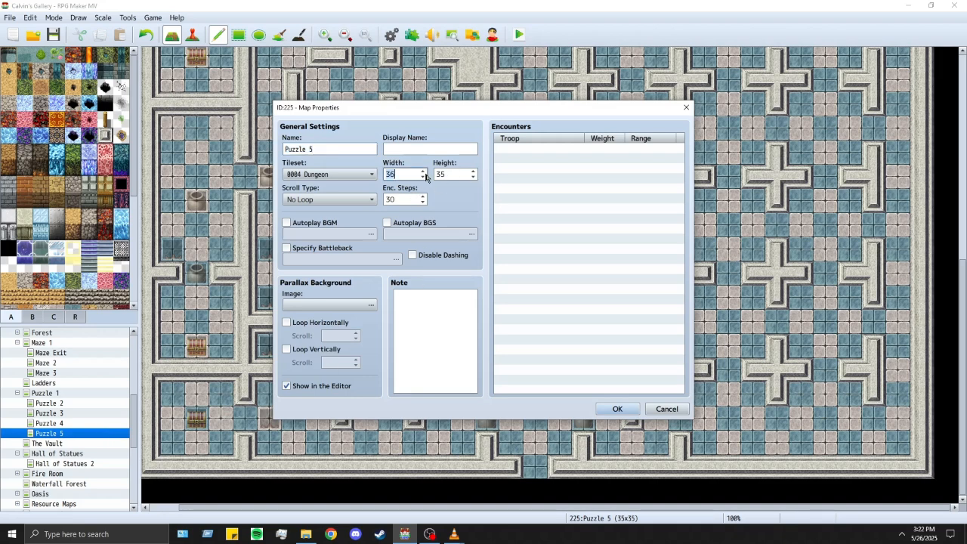
click(617, 407)
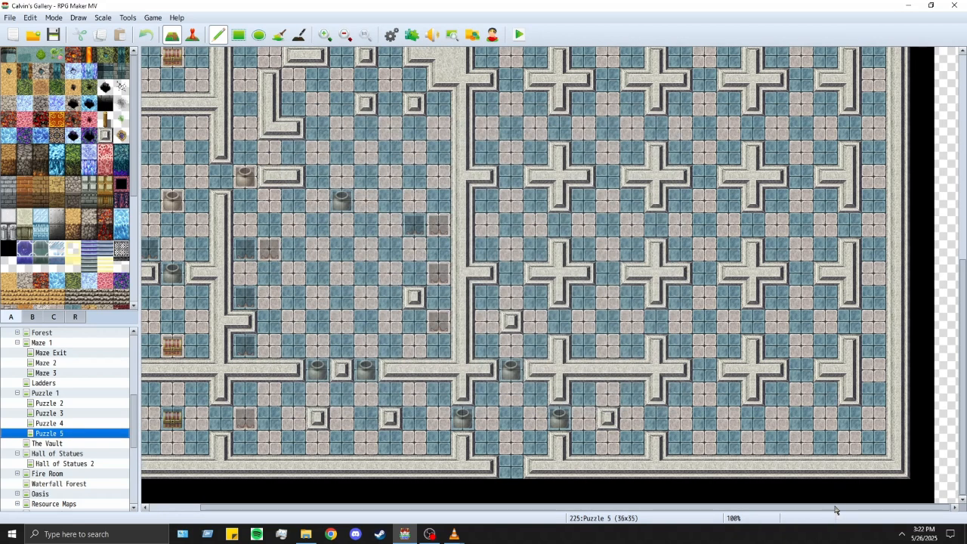
Step: Copy the full-height east boundary wall with its black border and stamp it one column farther east
right_drag(904, 464, 919, 102)
scroll(921, 408, up, 5)
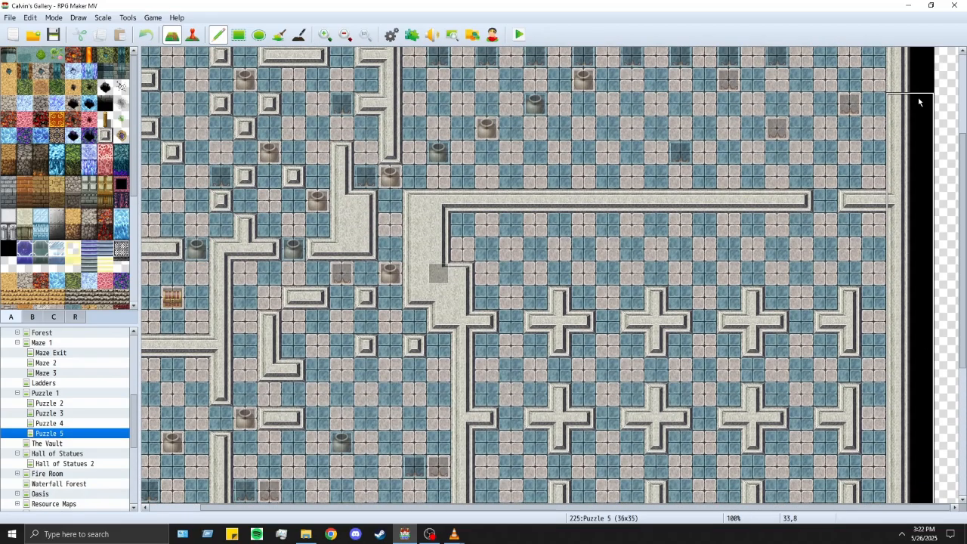
scroll(919, 102, up, 3)
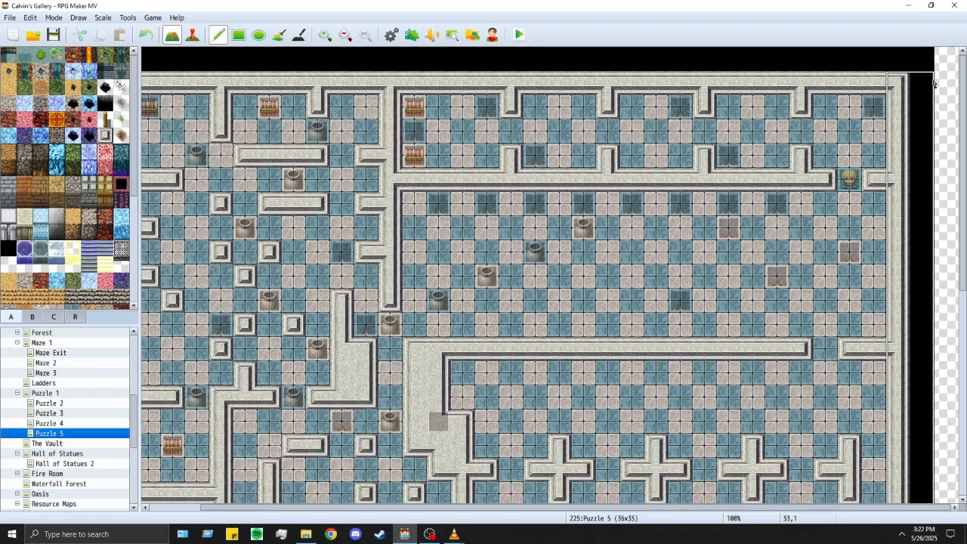
click(938, 83)
scroll(875, 322, down, 9)
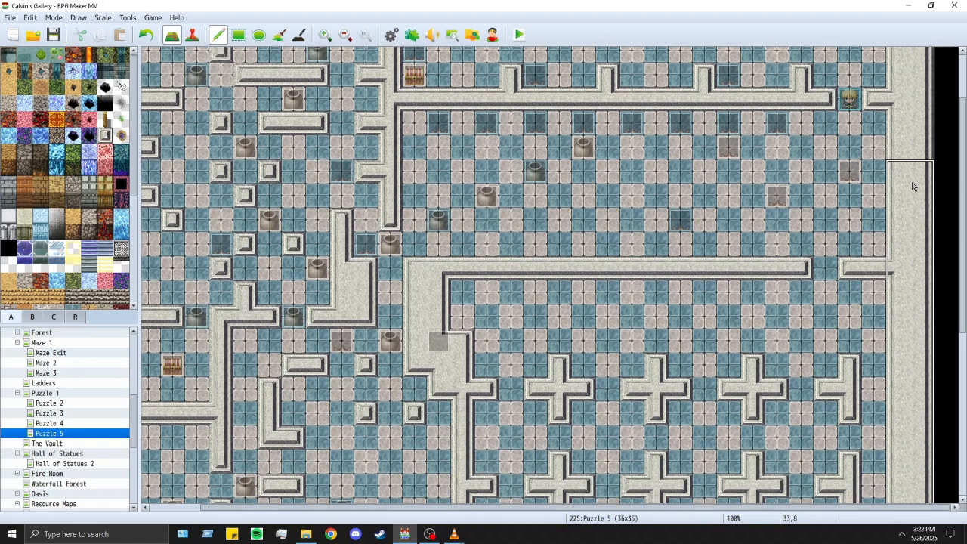
Step: Copy a column of floor tiles and stamp it over the former east wall column at the north end of the cross grid area
mouse_move(874, 322)
mouse_down()
mouse_move(876, 370)
mouse_move(876, 198)
mouse_up()
scroll(876, 199, up, 3)
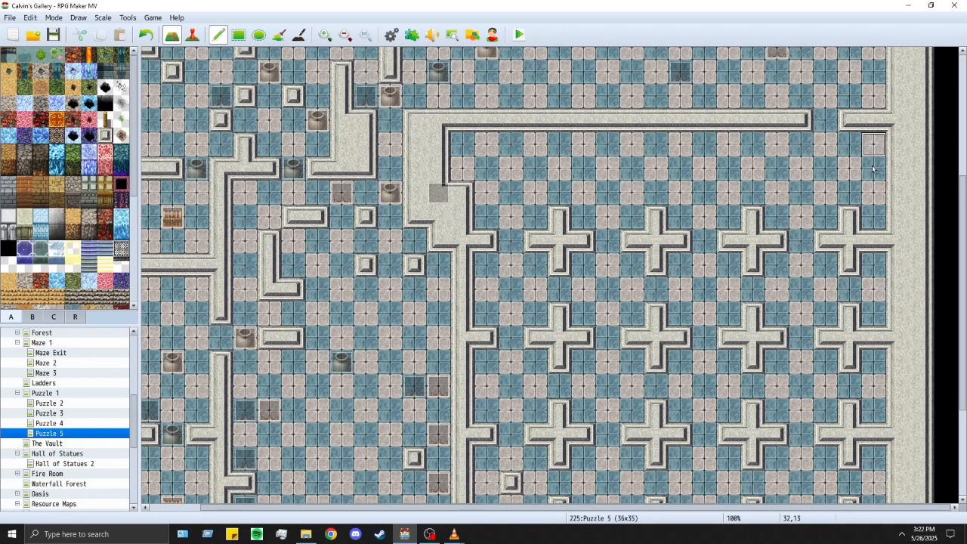
click(905, 239)
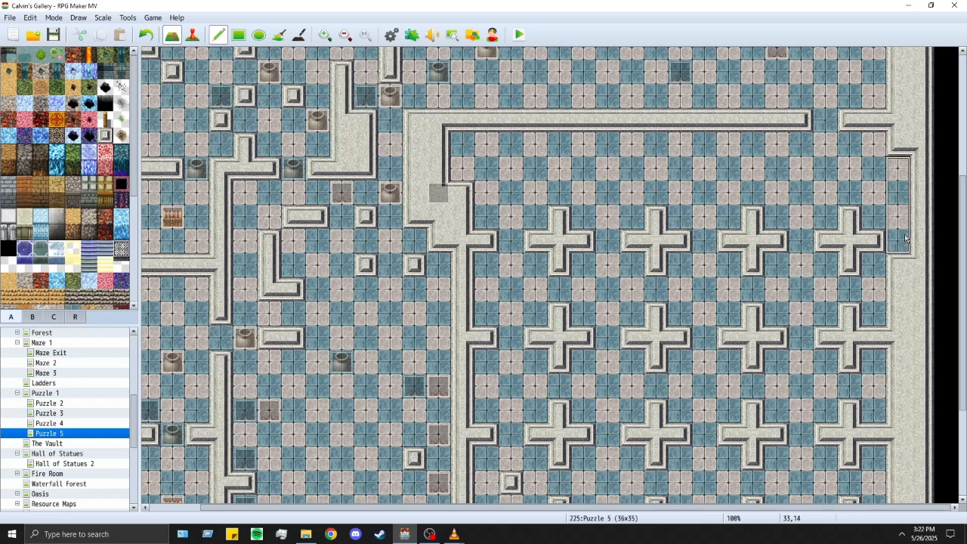
click(902, 146)
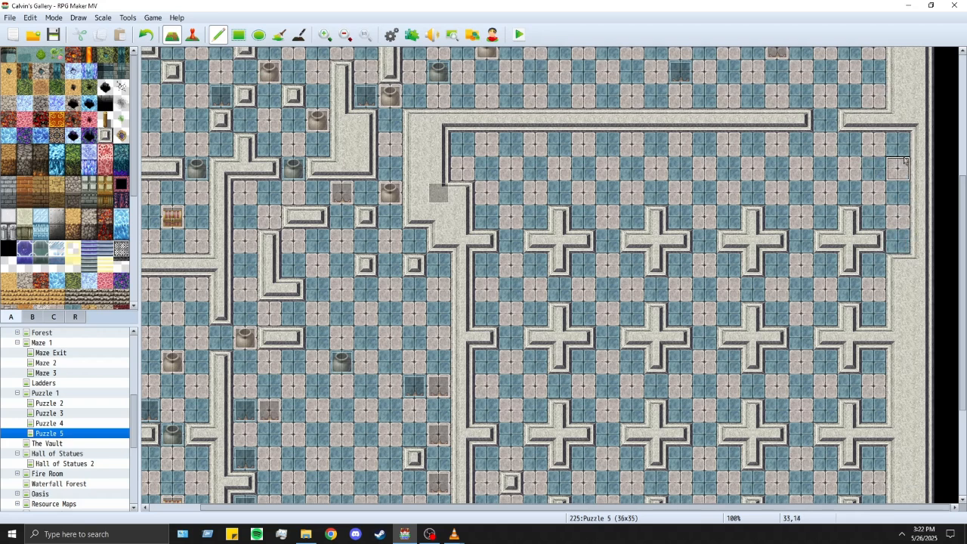
Step: Extend the new floor column south beside the east boundary with copied floor tiles until it reaches the south wall
right_drag(905, 219, 904, 240)
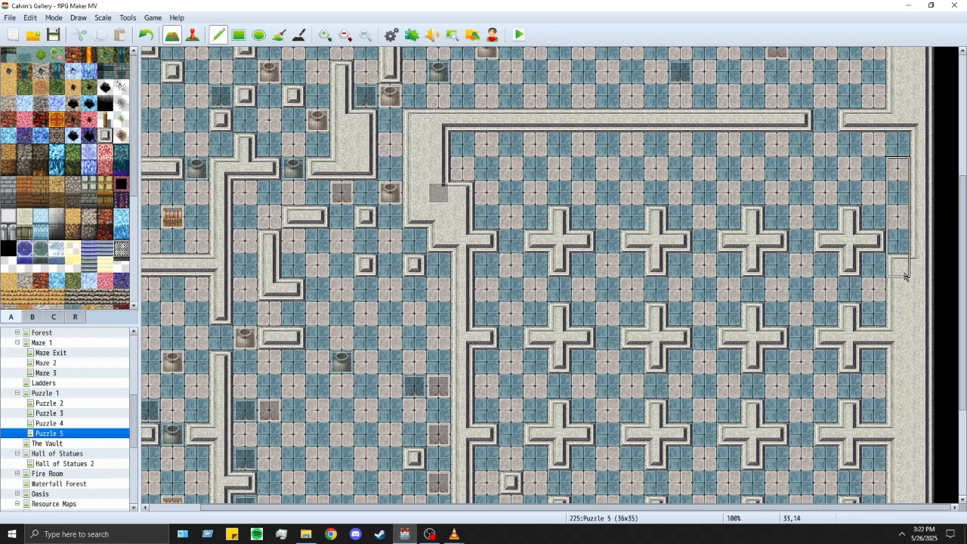
right_click(901, 221)
click(902, 267)
right_drag(900, 262, 900, 148)
click(902, 293)
scroll(902, 295, down, 1)
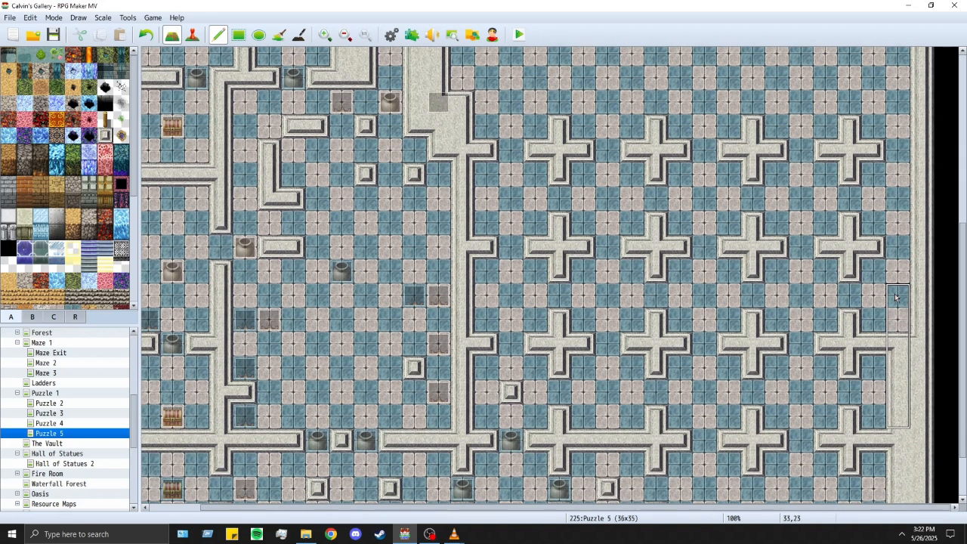
click(896, 344)
scroll(894, 340, down, 1)
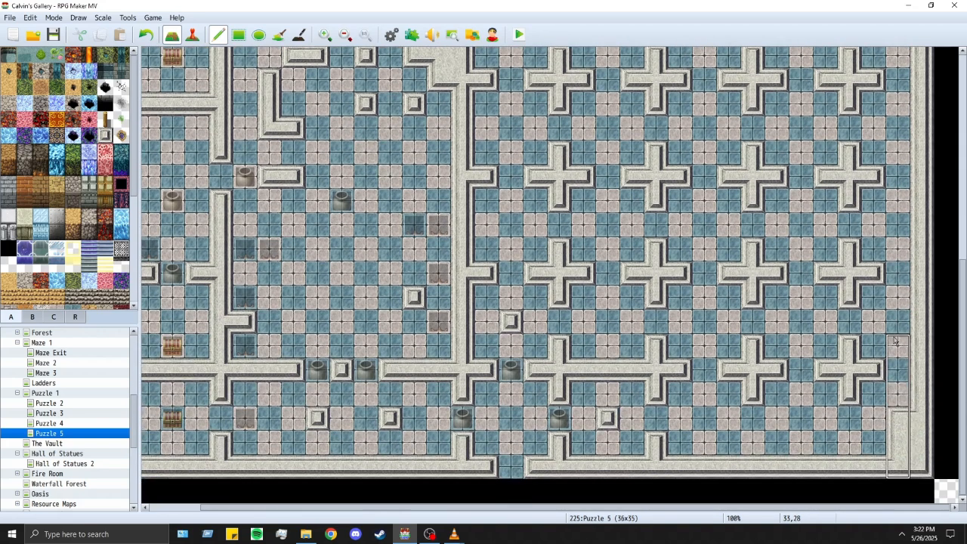
click(898, 415)
scroll(899, 436, up, 3)
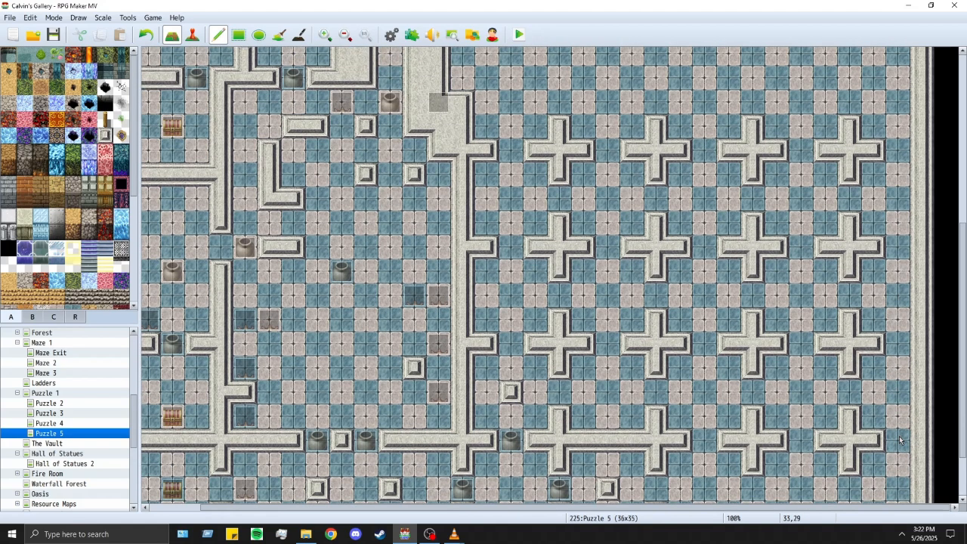
scroll(898, 436, up, 1)
right_drag(827, 288, 869, 331)
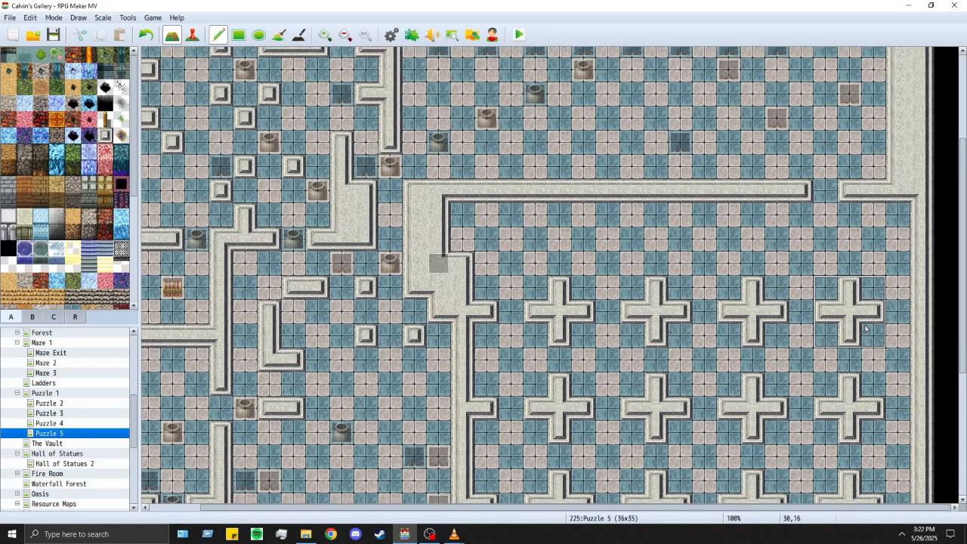
click(865, 216)
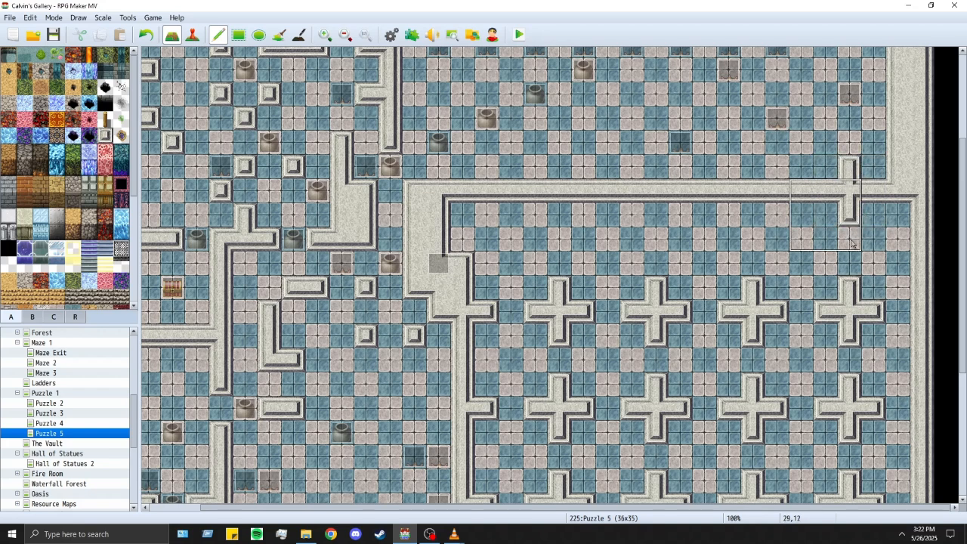
key(ctrl+z)
Step: Thicken the short wall east of the grid area's northern opening by one row southward, with a one-tile stub below its west end
right_click(851, 289)
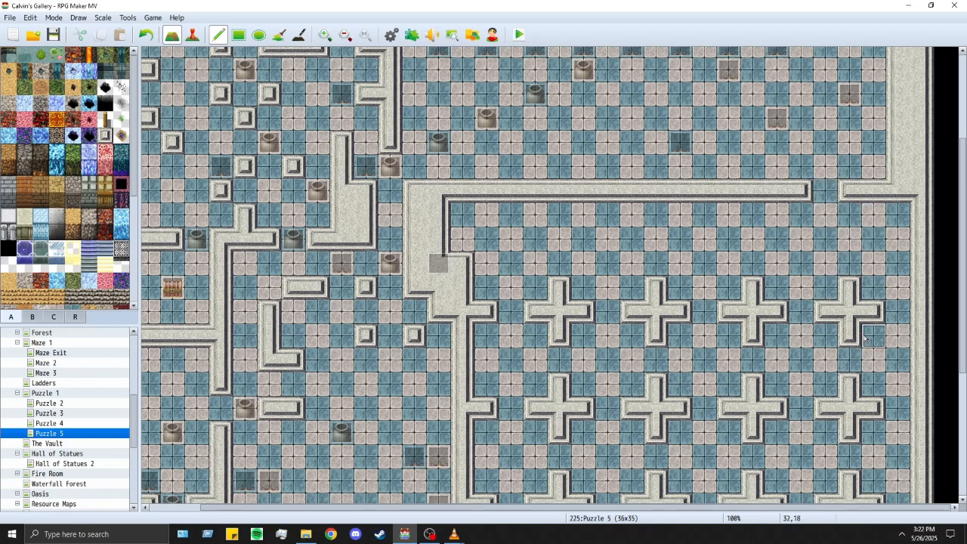
click(849, 235)
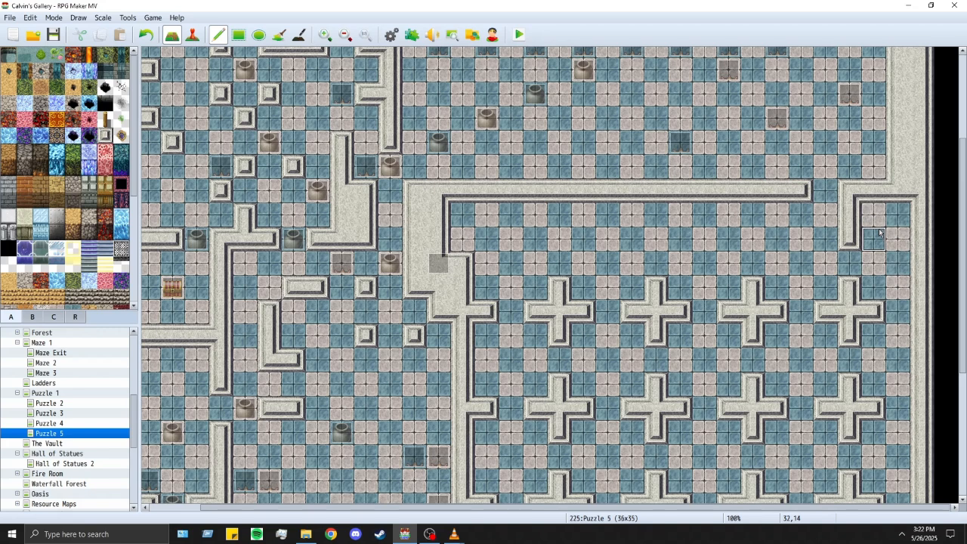
scroll(879, 233, down, 3)
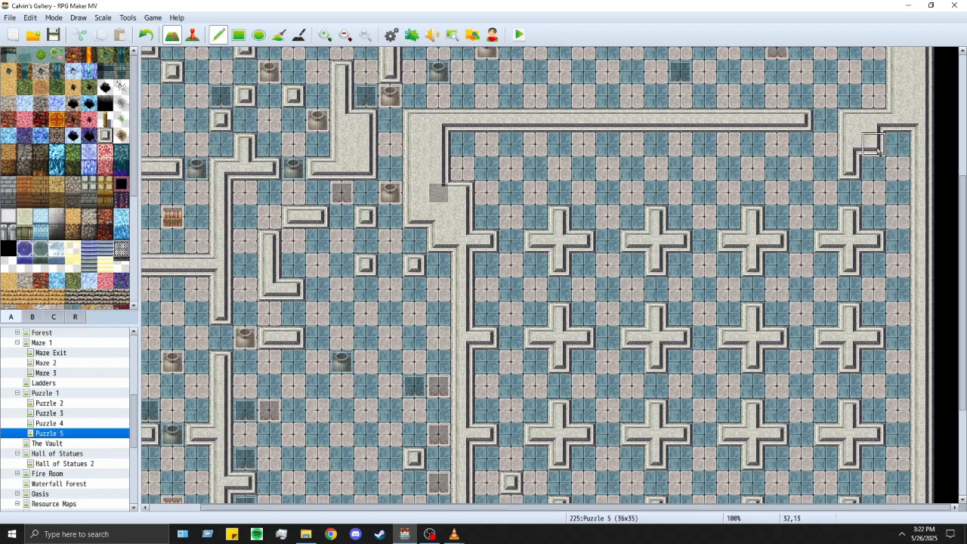
scroll(895, 306, up, 2)
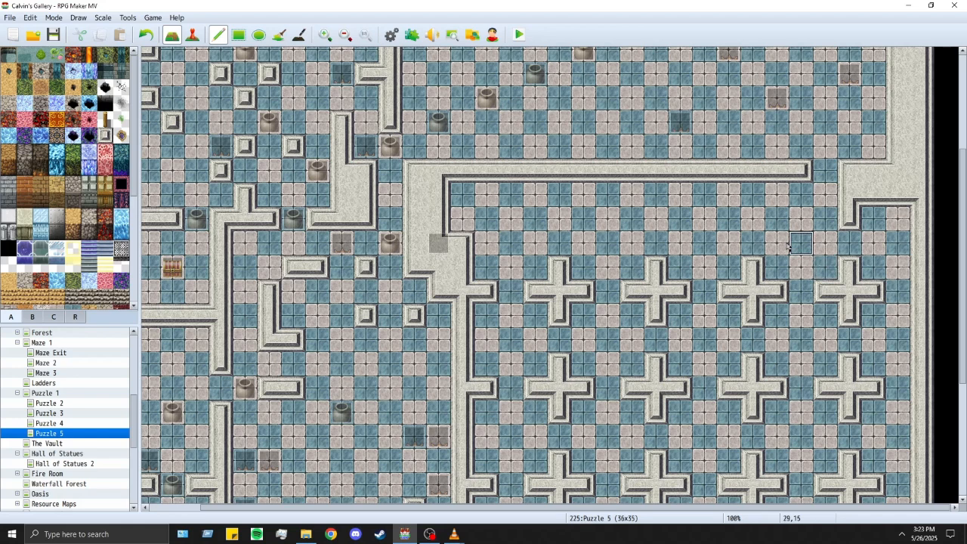
Step: Thicken the long wall north of the cross grid by one row southward, fill its inner west corner, and add stubs above three cross columns
mouse_move(559, 219)
mouse_down()
mouse_move(549, 190)
mouse_move(537, 219)
mouse_move(571, 224)
mouse_move(581, 219)
mouse_move(559, 221)
mouse_move(547, 195)
mouse_move(578, 189)
mouse_move(559, 217)
mouse_up()
mouse_move(483, 246)
mouse_down()
mouse_move(462, 201)
mouse_move(533, 195)
mouse_up()
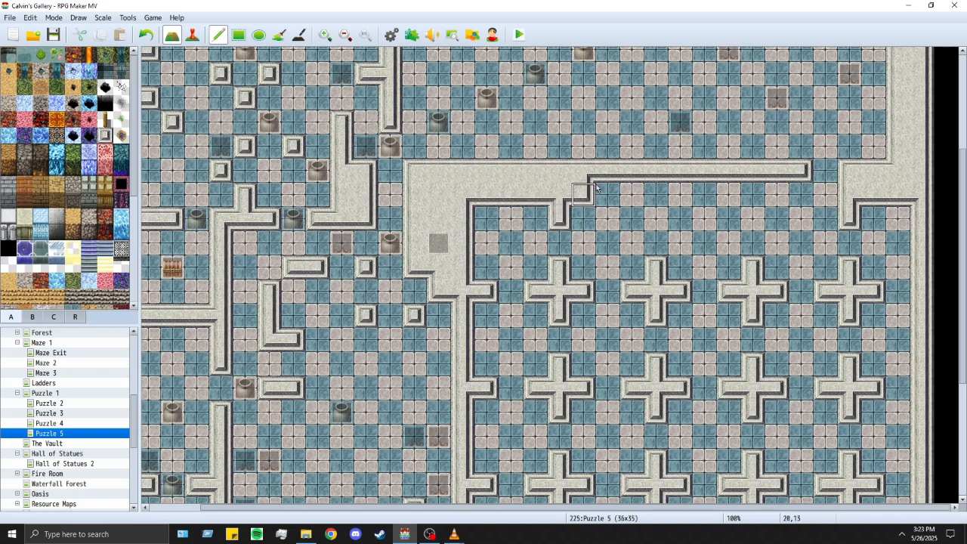
drag(602, 188, 801, 189)
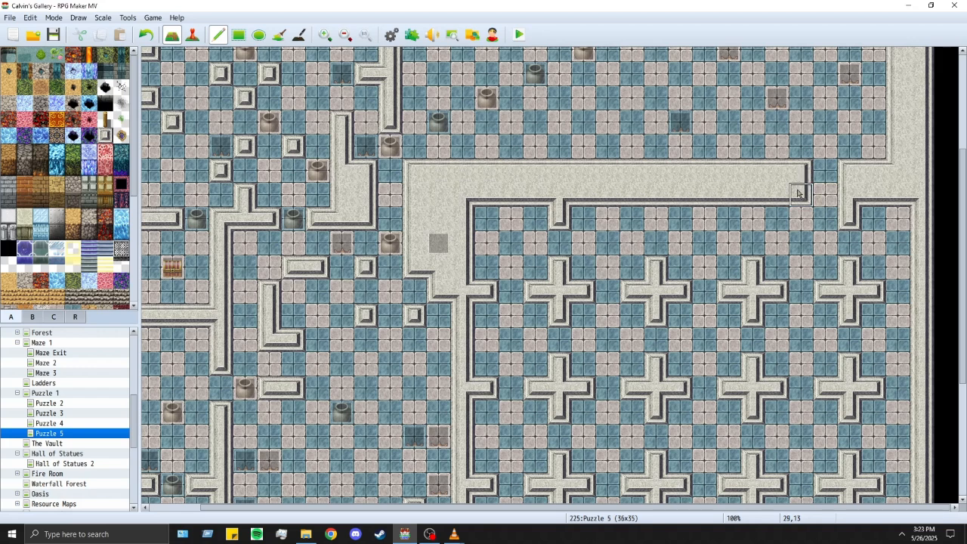
click(657, 219)
click(751, 220)
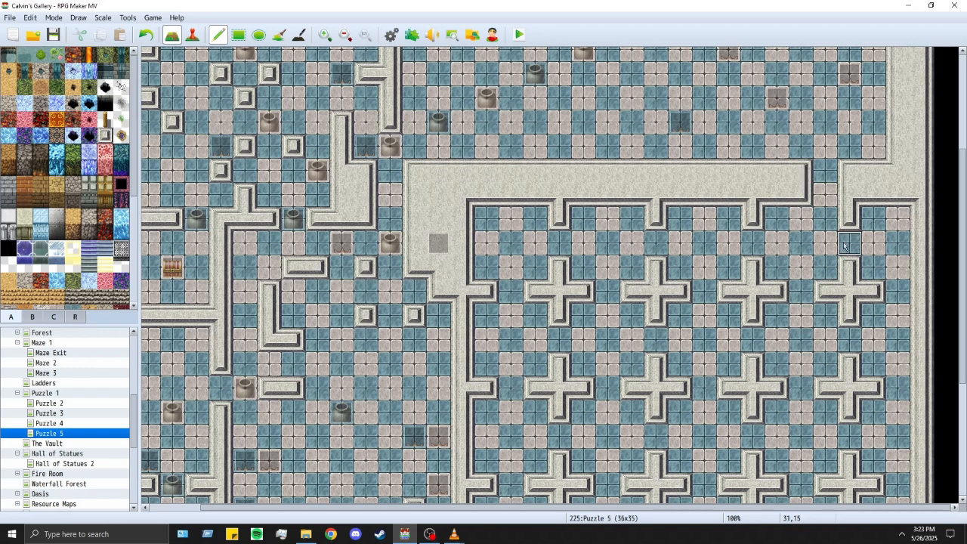
click(799, 205)
Step: Stamp a copied row of floor tiles over the top row of the thick wall south of the open room, including its east corner
scroll(899, 257, down, 4)
scroll(436, 245, up, 7)
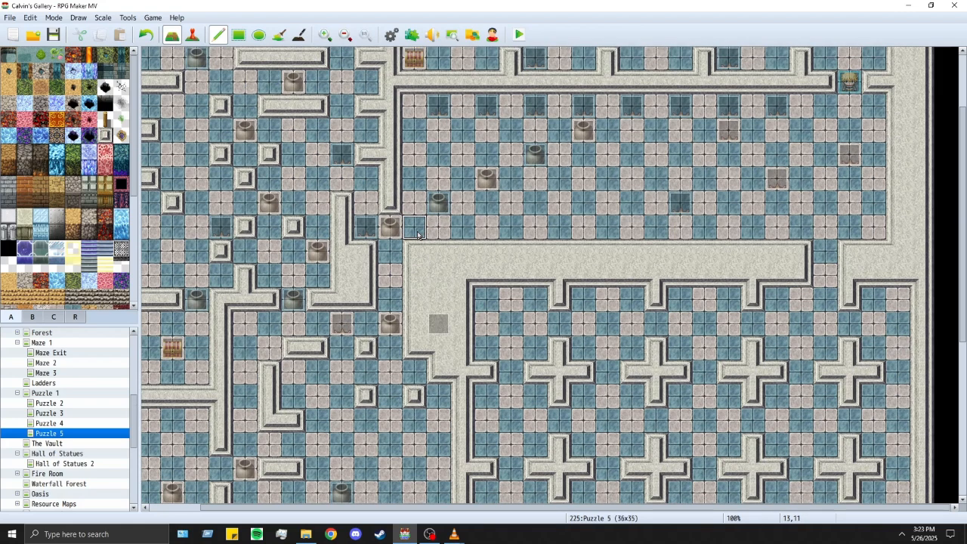
right_drag(420, 234, 799, 240)
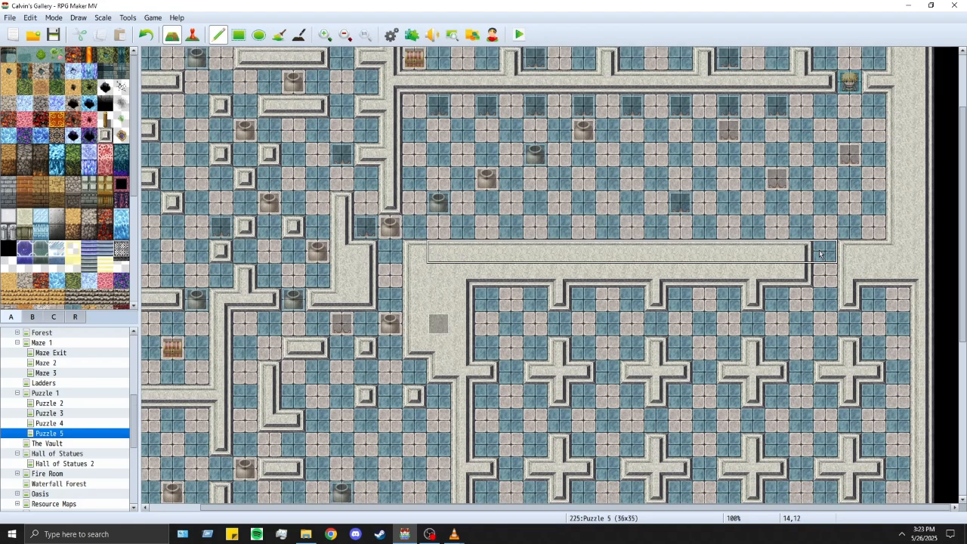
click(805, 252)
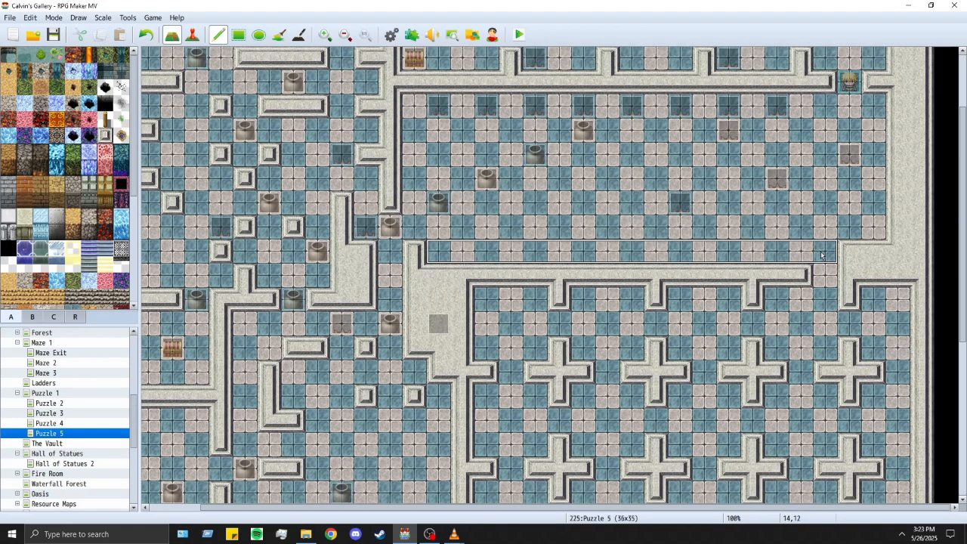
right_click(424, 252)
scroll(682, 318, up, 3)
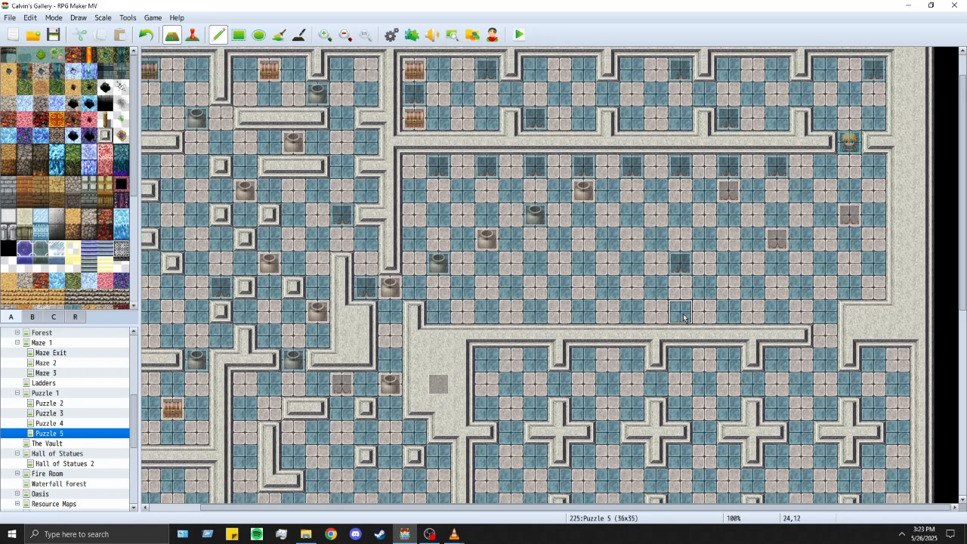
scroll(661, 314, down, 3)
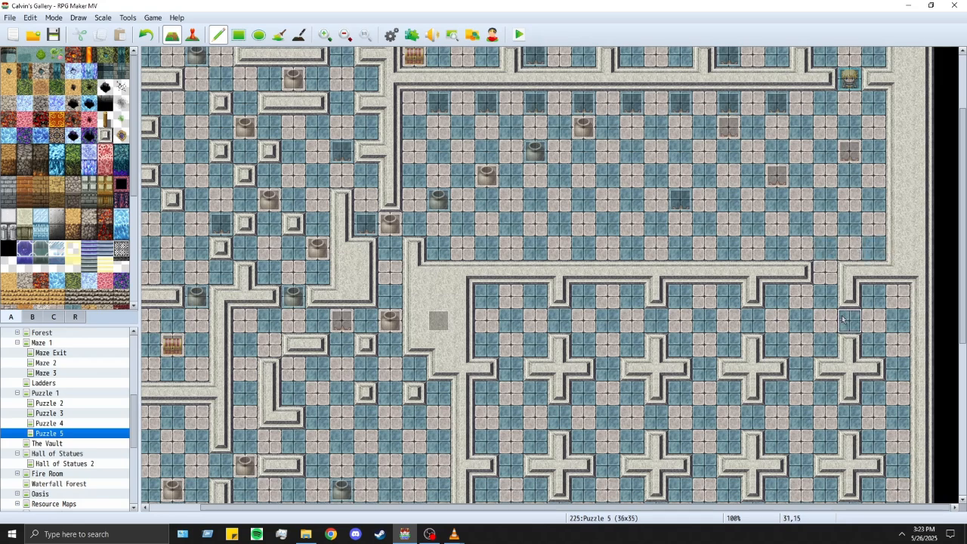
scroll(843, 343, up, 3)
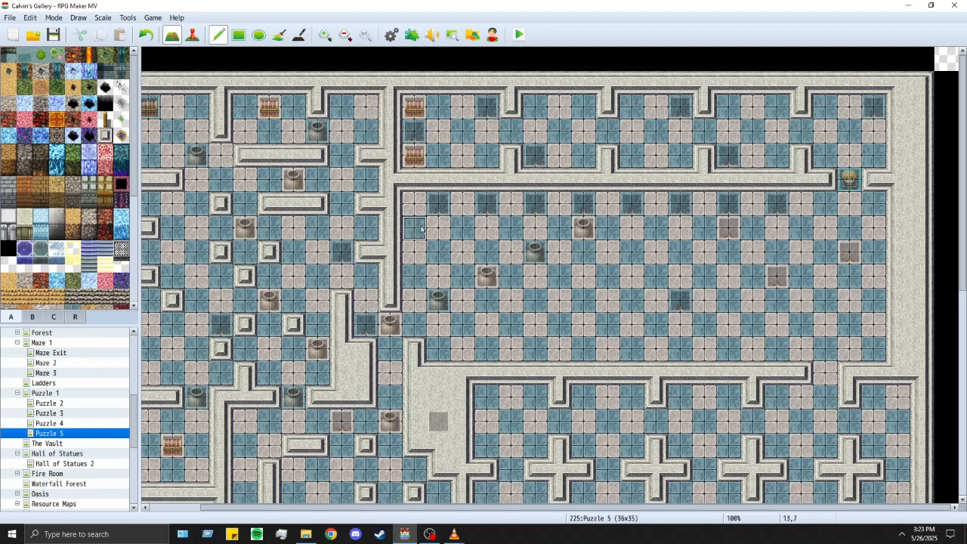
Step: Move the four diagonally arranged brown boulders in the open room one tile south each
click(192, 36)
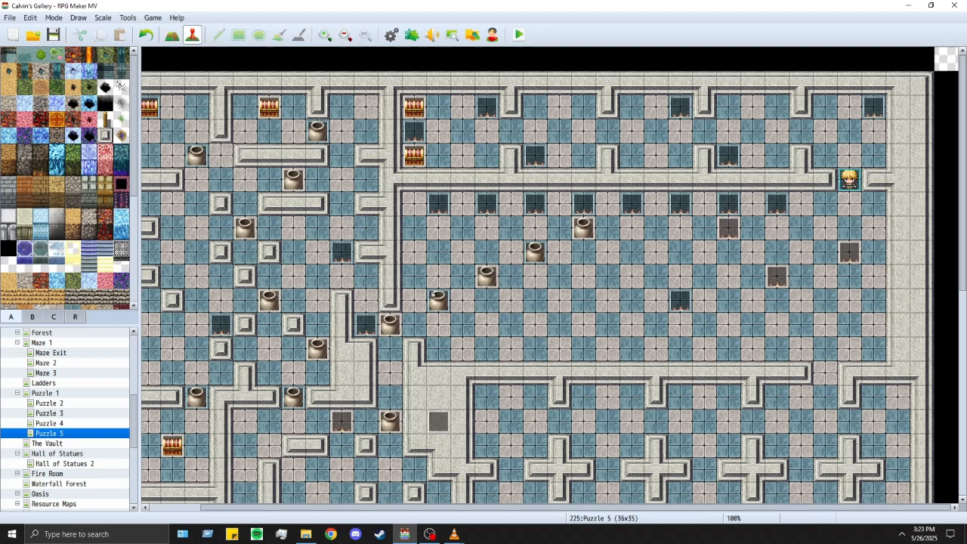
click(438, 301)
drag(436, 320, 437, 323)
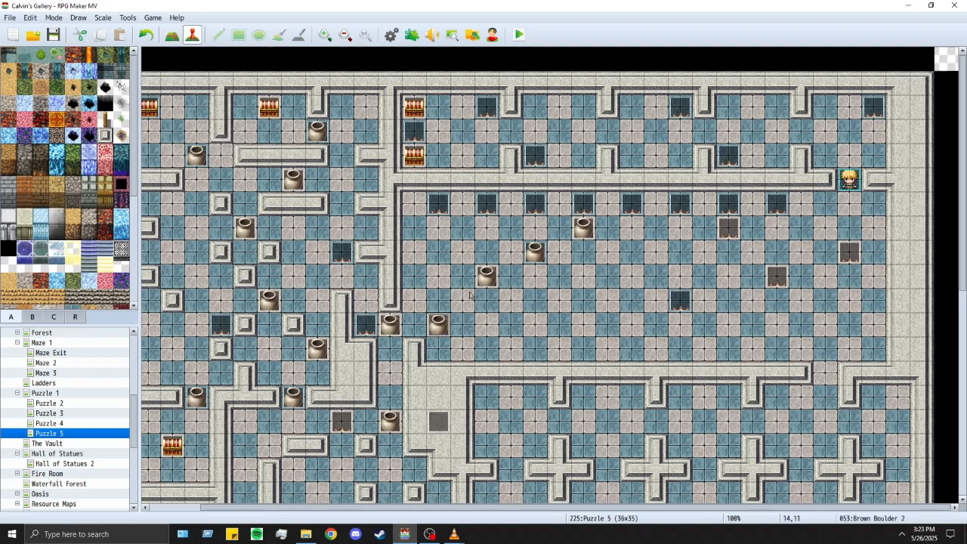
drag(488, 278, 490, 298)
drag(547, 255, 545, 279)
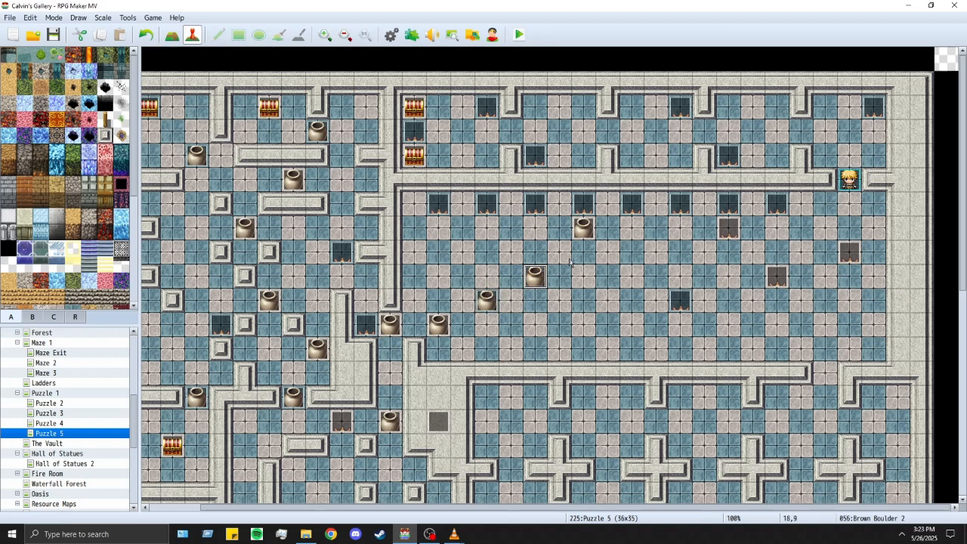
drag(588, 228, 587, 251)
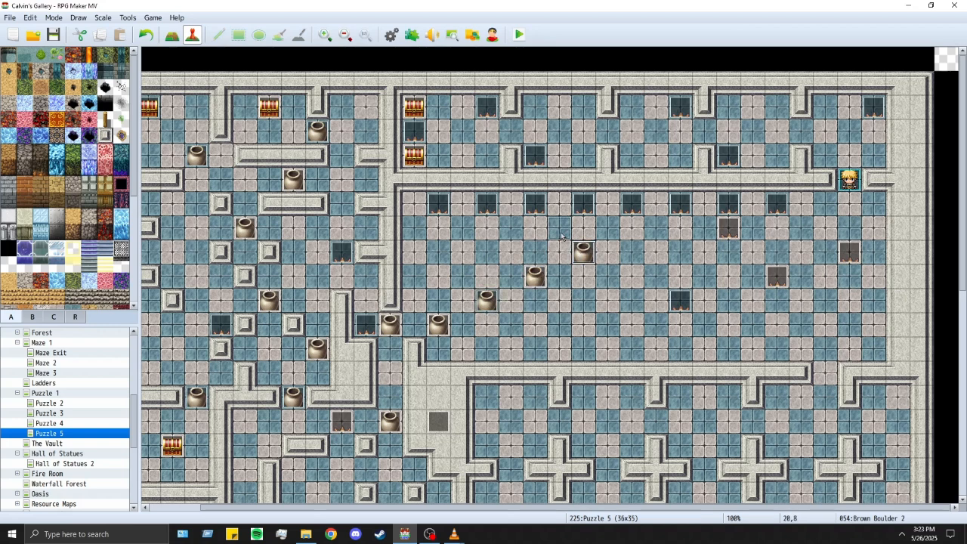
Step: Rearrange the open room's boulders into two vertical pairs, at 17,7 and 17,8 and at 14,10 and 14,11
drag(523, 233, 512, 235)
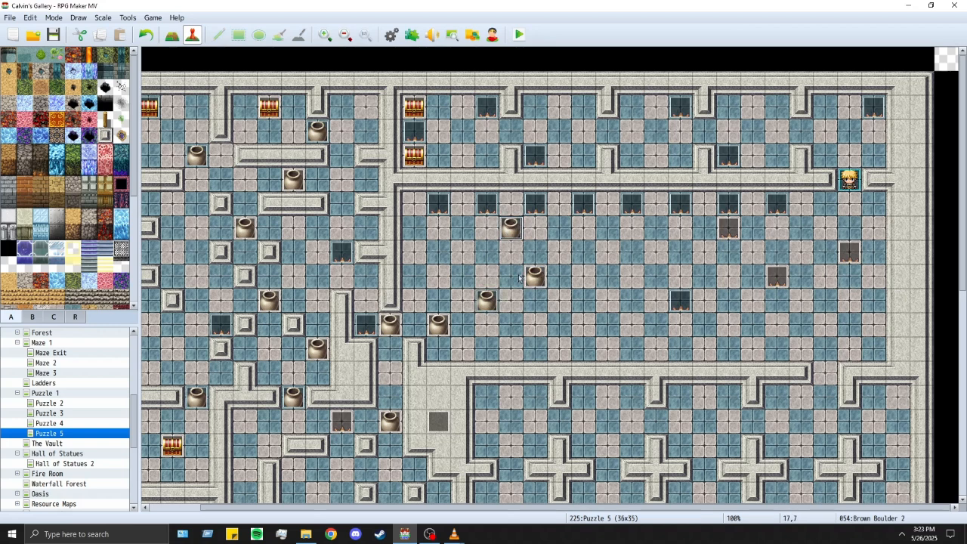
drag(534, 276, 462, 277)
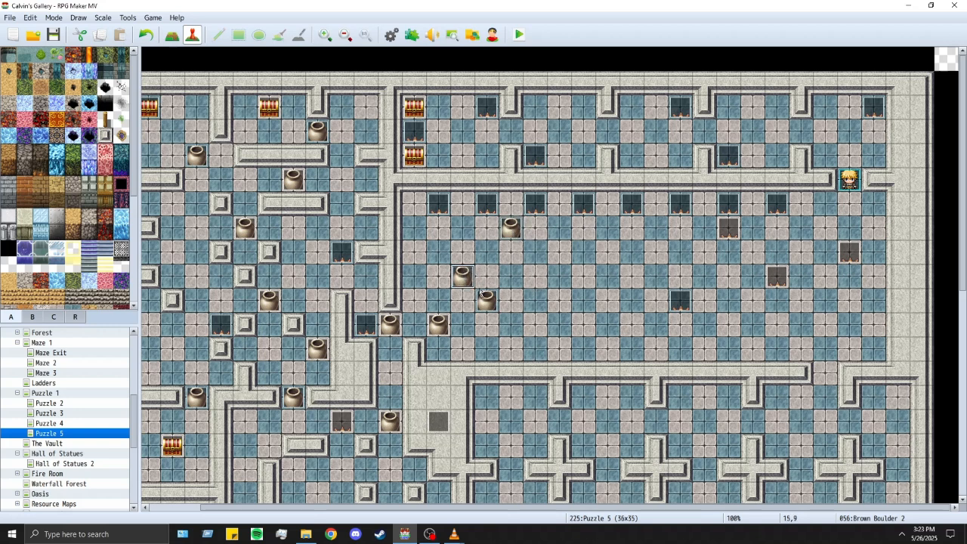
drag(486, 305, 486, 278)
mouse_move(511, 231)
mouse_down()
mouse_move(489, 232)
mouse_move(511, 233)
mouse_up()
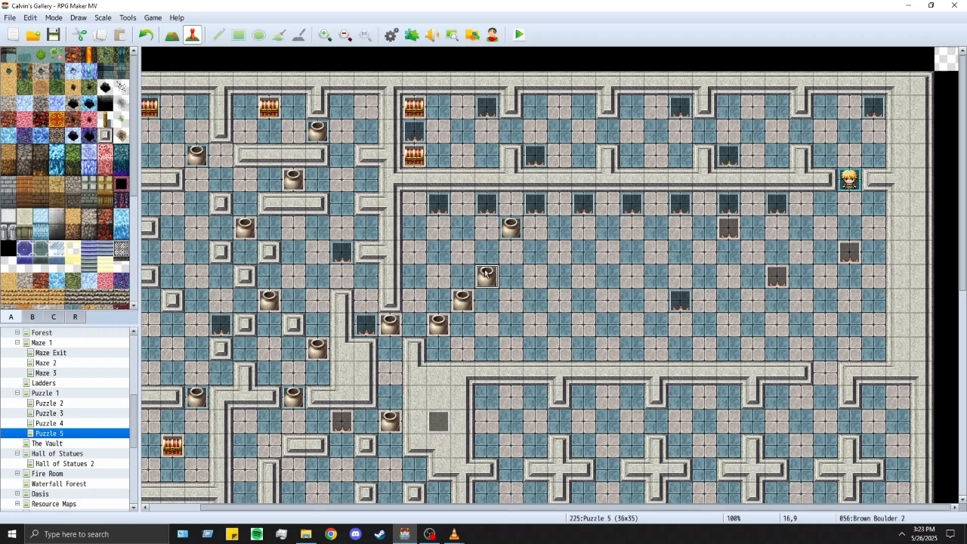
drag(486, 277, 486, 254)
drag(466, 302, 442, 302)
drag(486, 248, 509, 248)
click(535, 332)
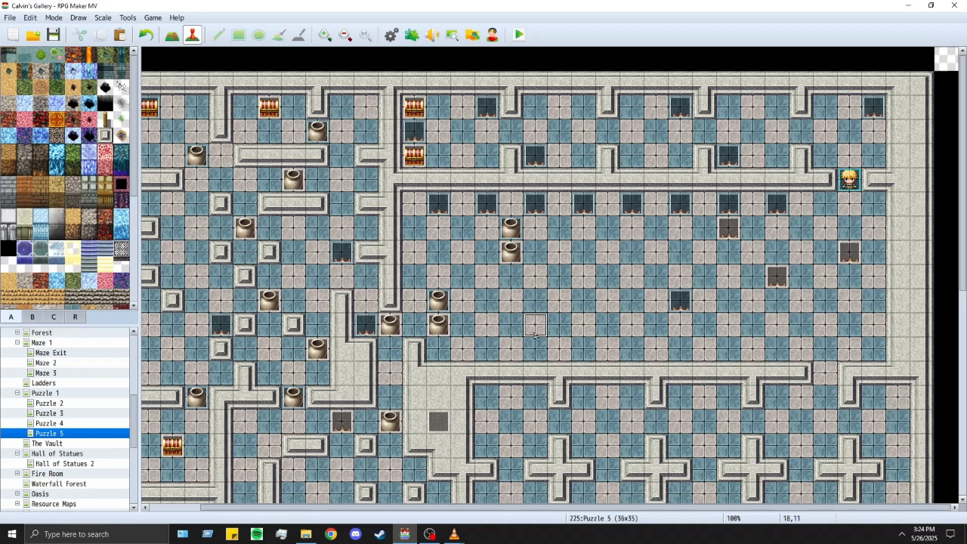
Step: Copy the hole event at 24,10 in the open room and paste it at 22,11
click(681, 310)
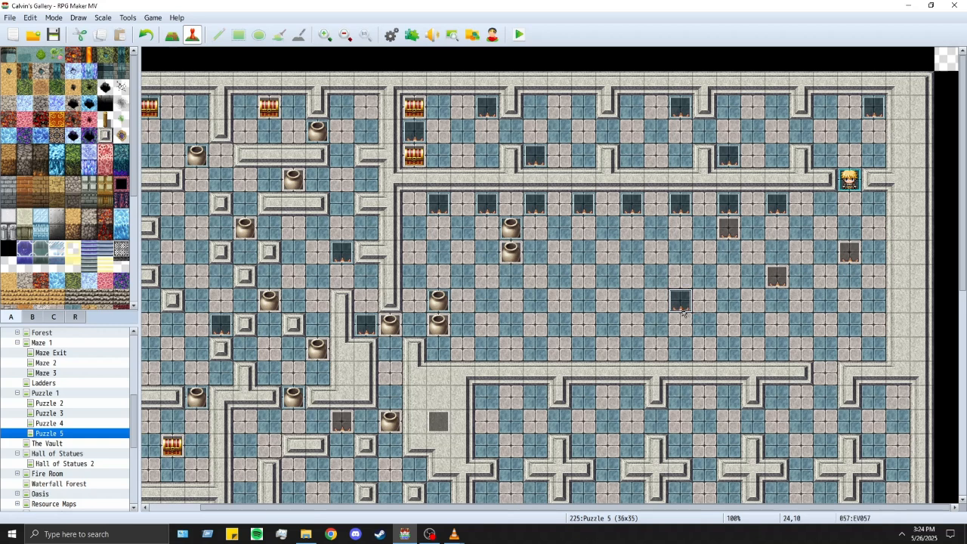
click(636, 329)
key(ctrl+v)
click(698, 347)
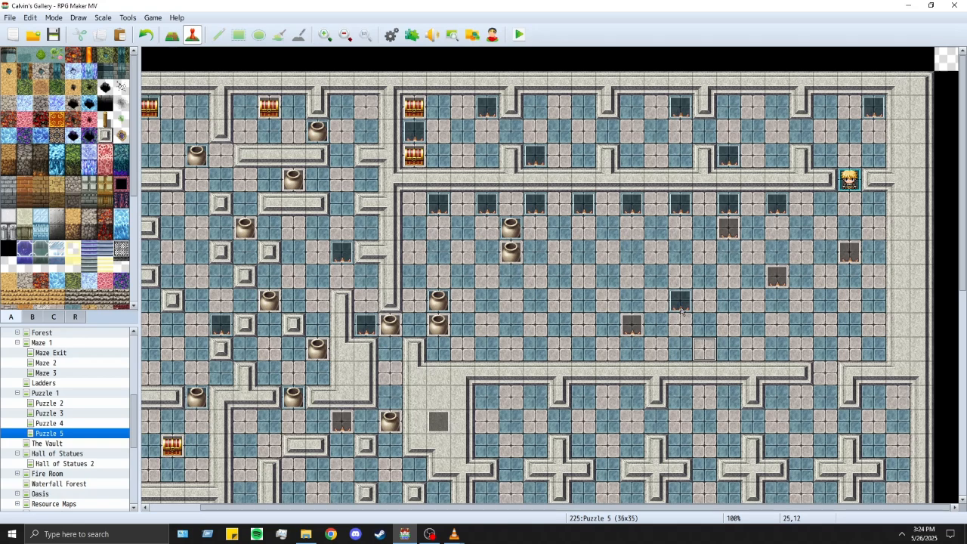
Step: Copy the brown boulder at 14,11 and paste it at 30,13 in the northern opening of the cross grid area
scroll(752, 258, down, 5)
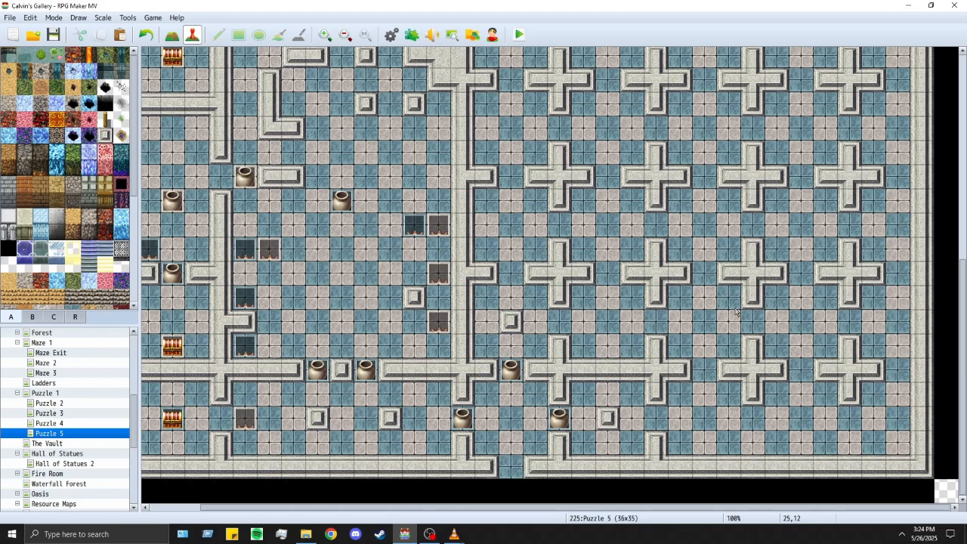
scroll(736, 311, up, 3)
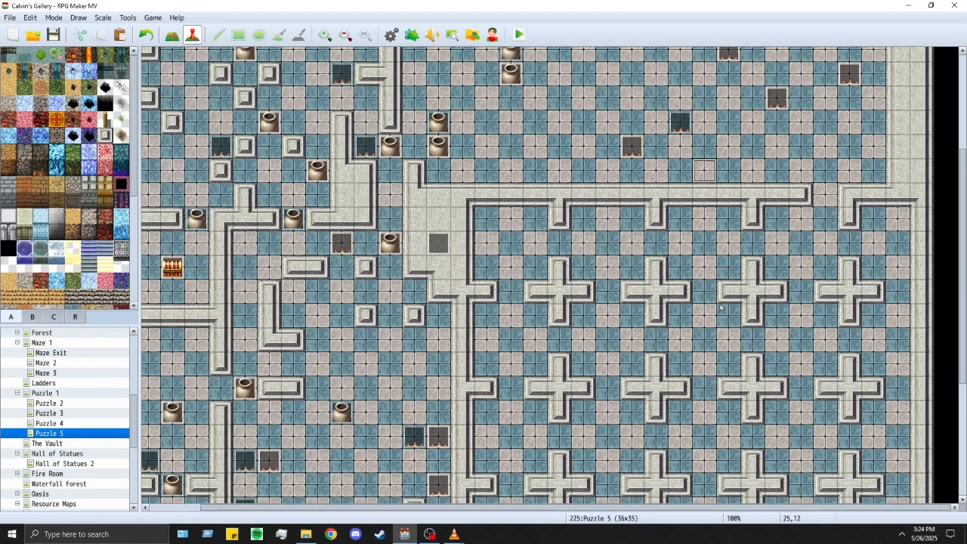
scroll(720, 308, up, 1)
click(172, 35)
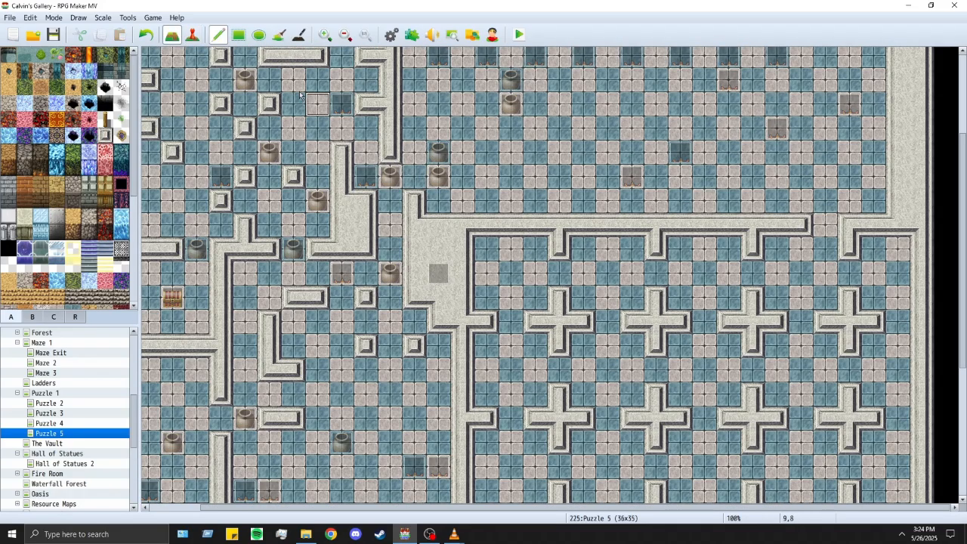
click(199, 36)
click(438, 177)
scroll(507, 209, up, 1)
scroll(508, 209, down, 1)
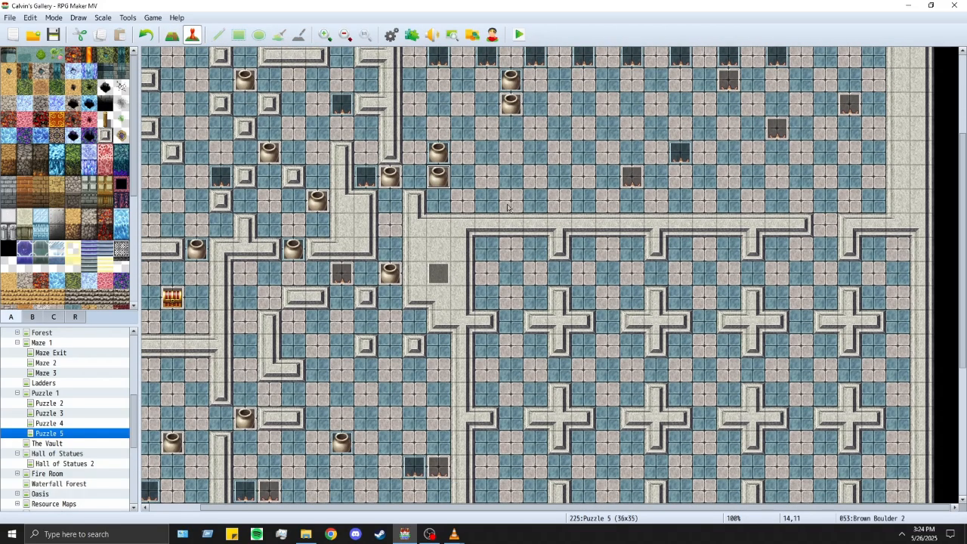
scroll(508, 209, down, 3)
scroll(507, 208, up, 2)
scroll(823, 266, down, 9)
scroll(815, 412, up, 1)
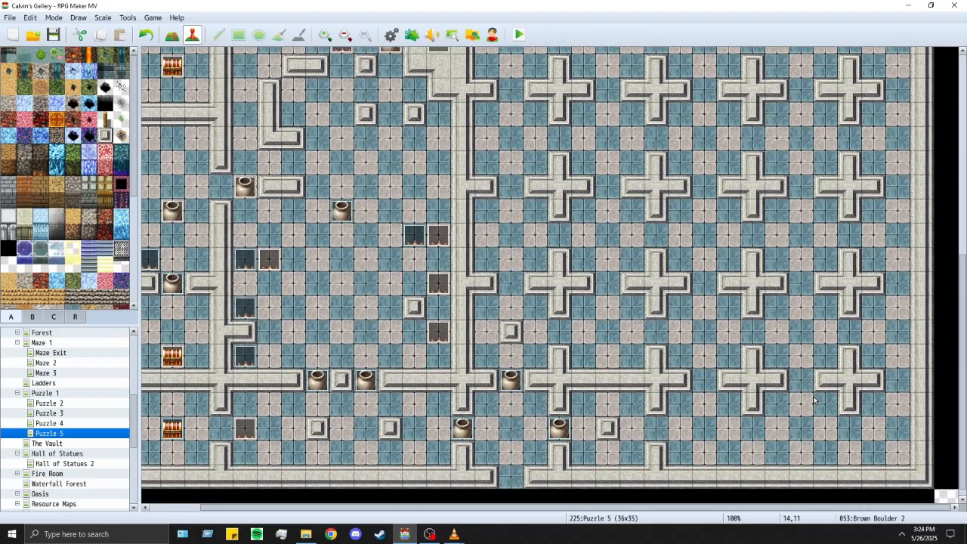
scroll(825, 437, up, 8)
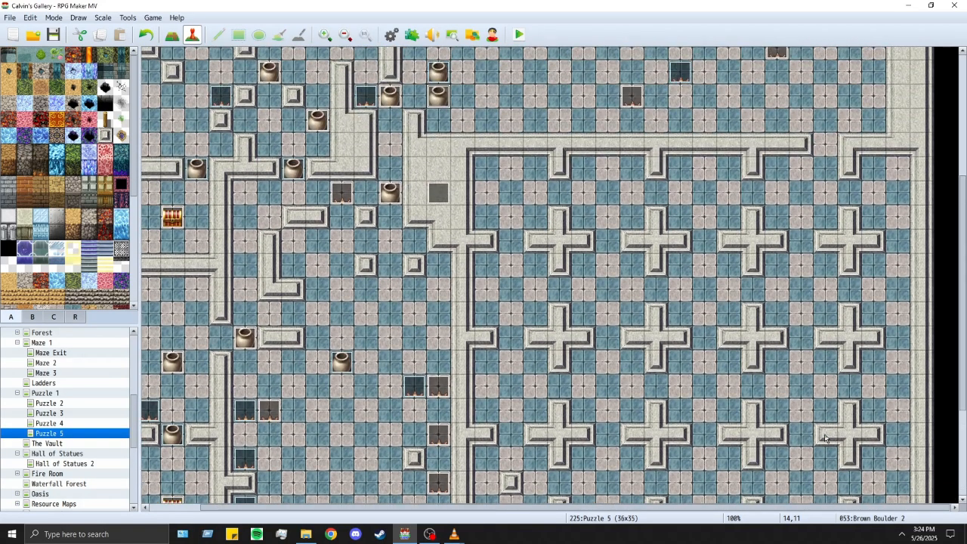
key(ctrl+v)
scroll(838, 339, up, 7)
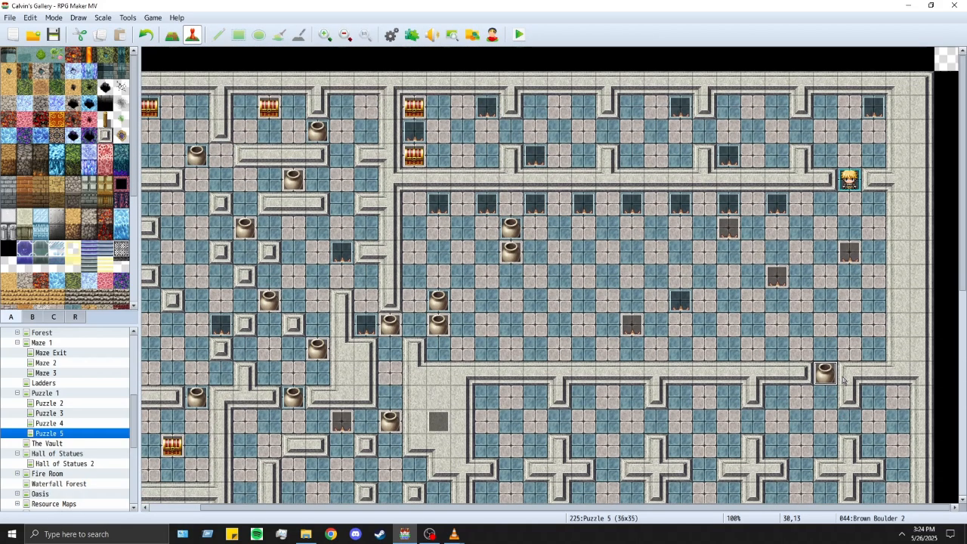
Step: Extend the southeasternmost cross's lower arm with wall tiles down to the south wall
scroll(876, 371, down, 10)
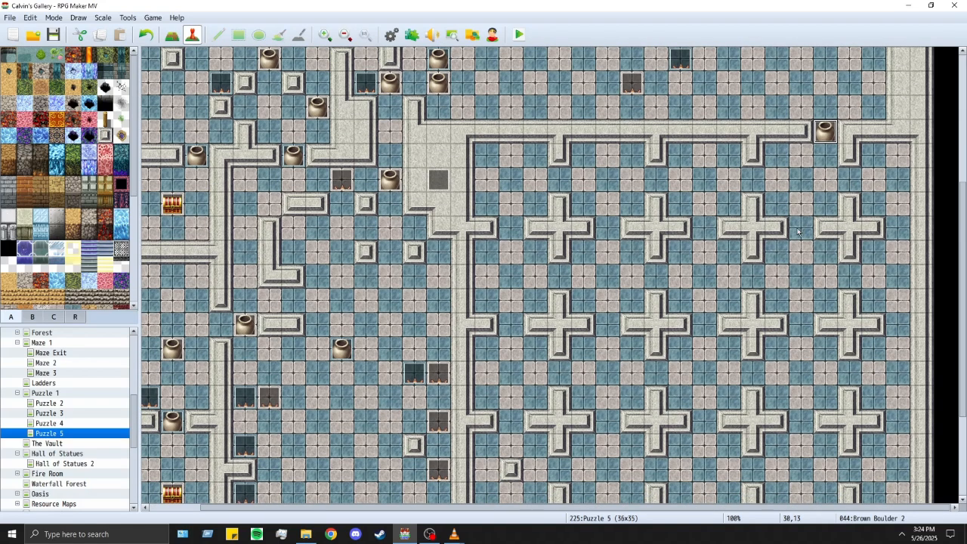
scroll(718, 308, down, 6)
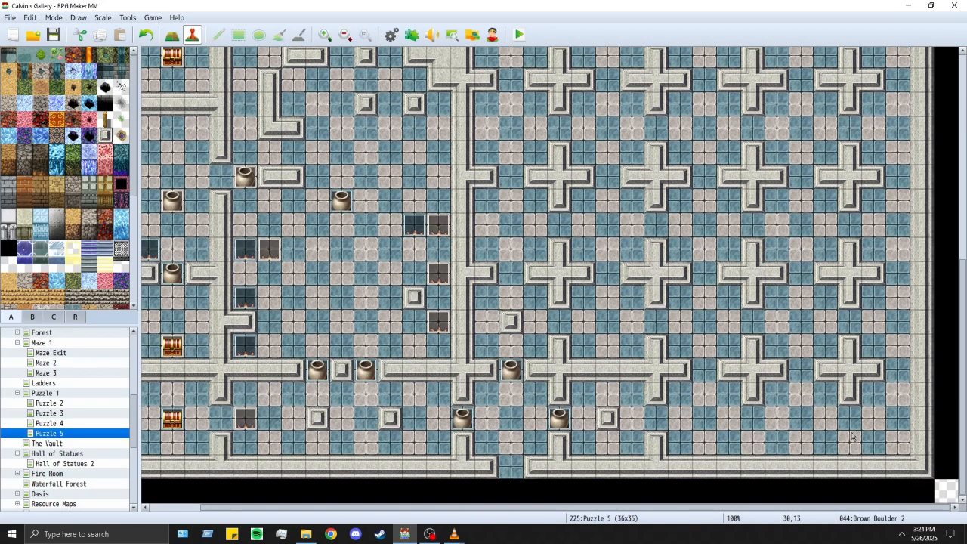
click(172, 34)
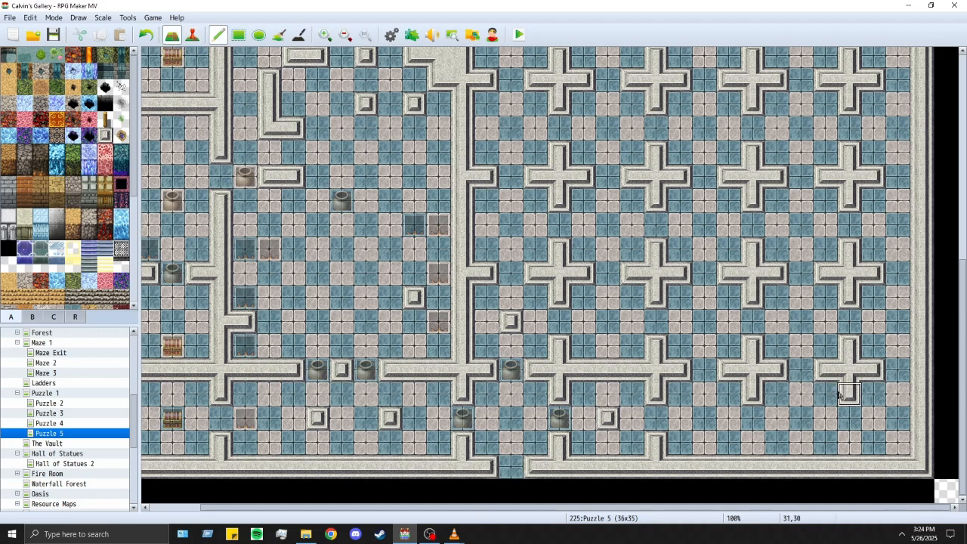
drag(848, 419, 846, 440)
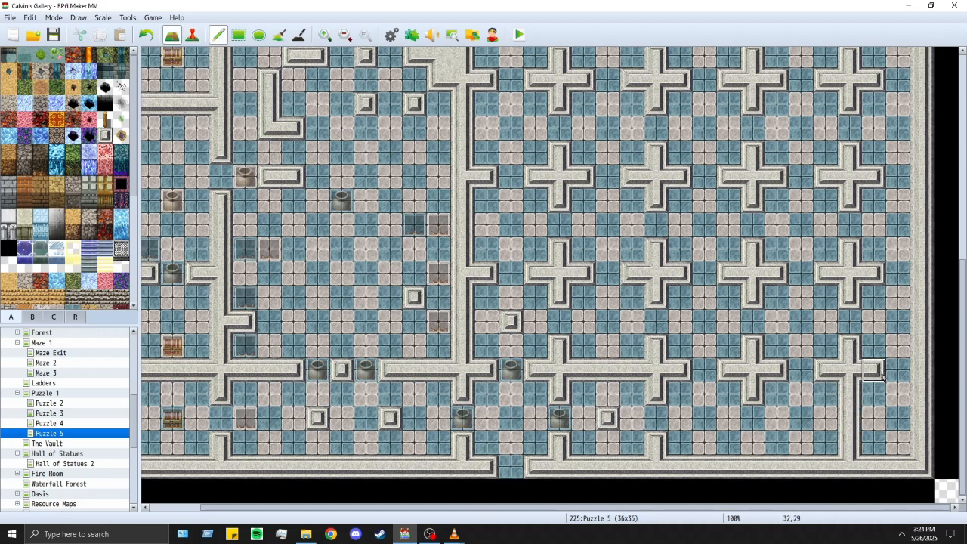
Step: Replace the east arms of the four crosses in the easternmost column with floor tiles
click(879, 367)
click(877, 277)
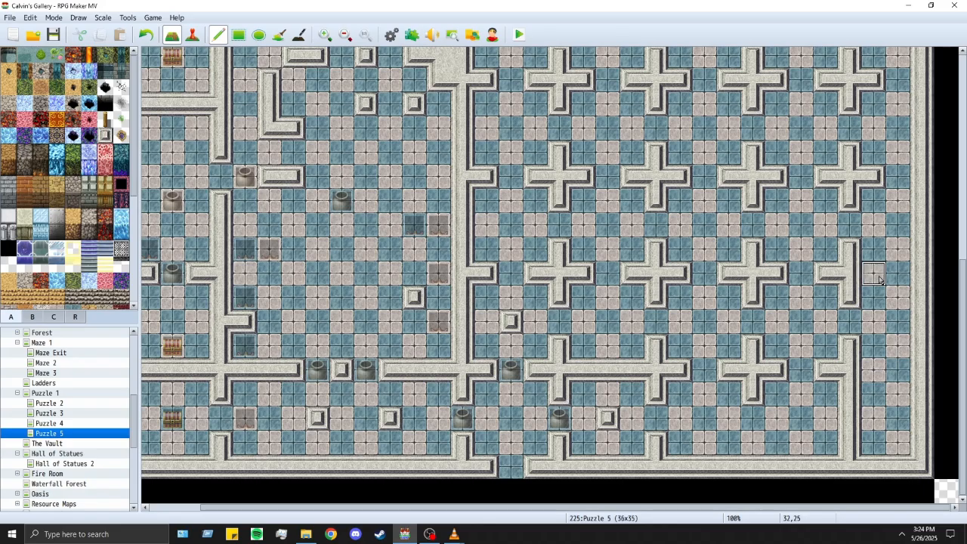
scroll(876, 274, up, 2)
click(874, 240)
scroll(891, 294, up, 2)
click(870, 211)
scroll(873, 261, up, 2)
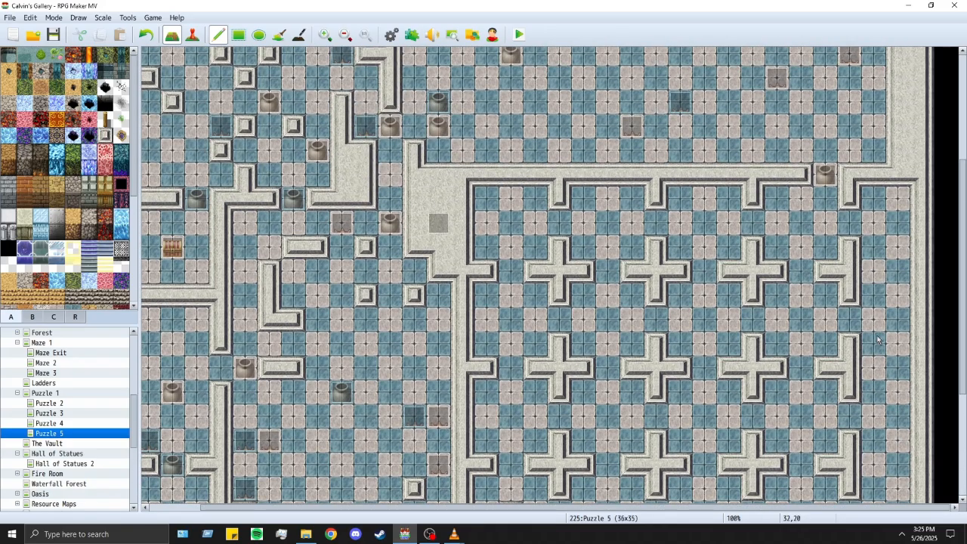
Step: Copy the boulder in the grid area's northern opening and paste it at 17,17, in the gap west of the northwesternmost cross
scroll(877, 336, down, 6)
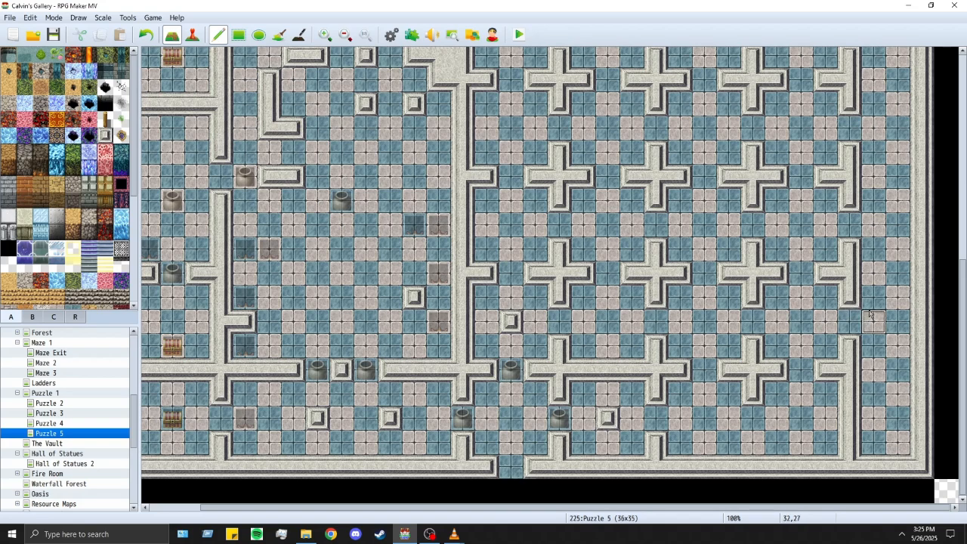
scroll(899, 319, up, 3)
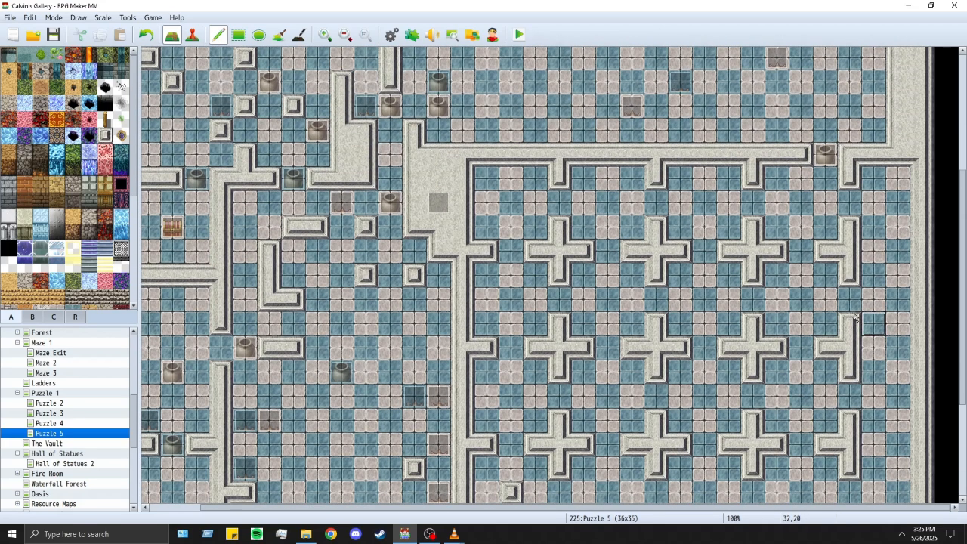
click(192, 35)
click(829, 162)
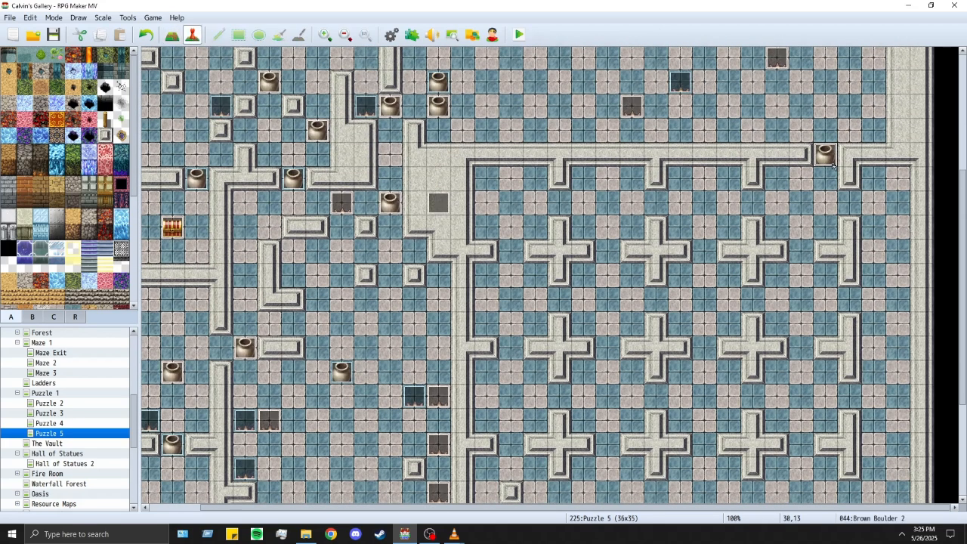
scroll(869, 310, down, 2)
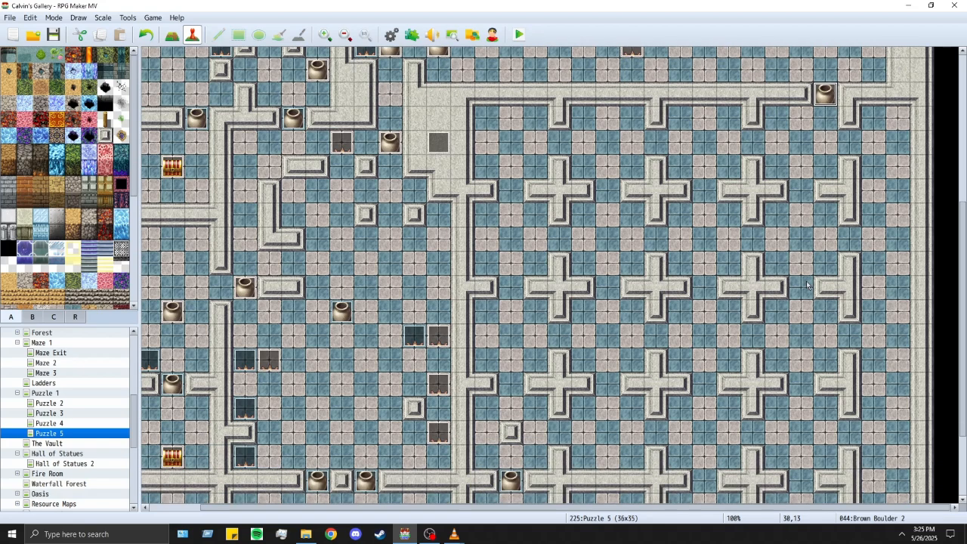
scroll(808, 257, up, 1)
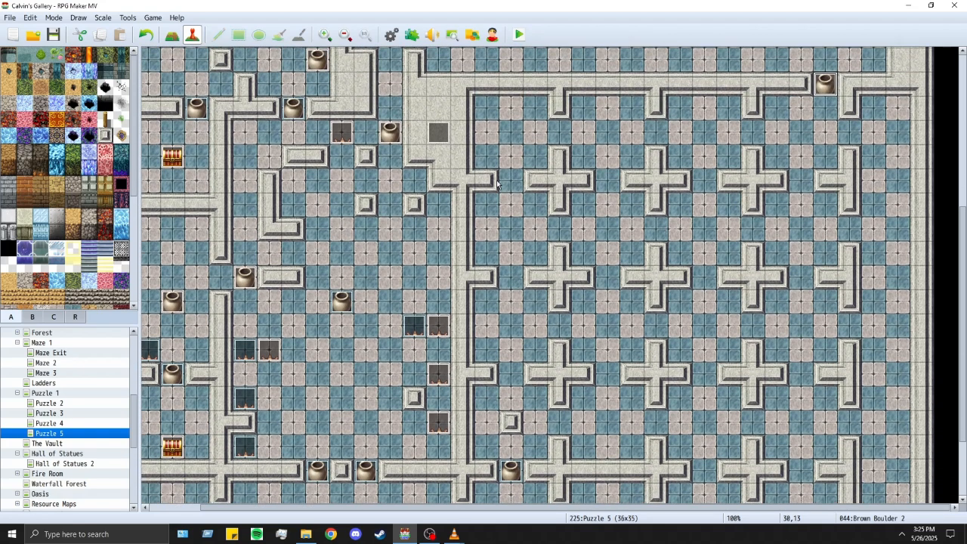
click(510, 186)
key(ctrl+v)
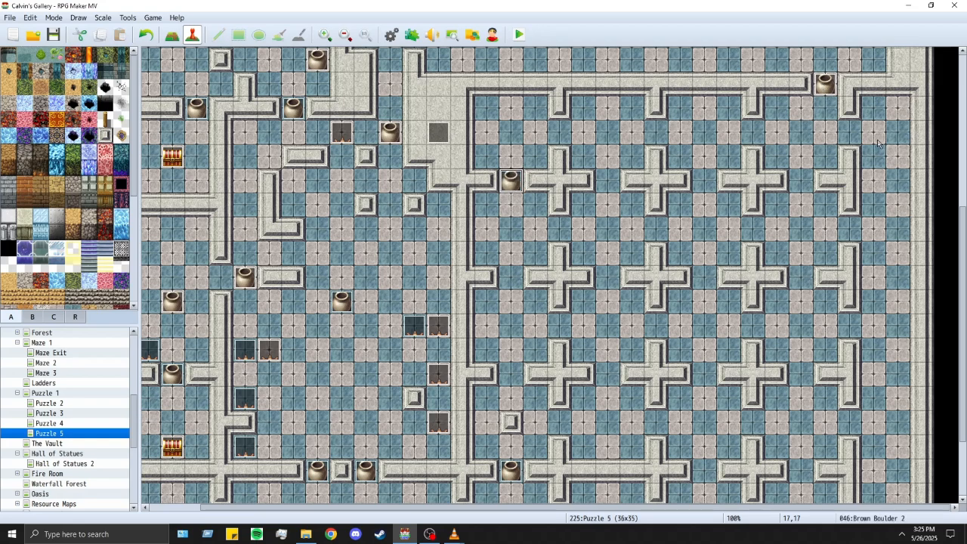
Step: Copy the enemy event at 13,3, between the two chests, and paste it at 33,15 near the east wall
click(176, 38)
scroll(463, 188, up, 4)
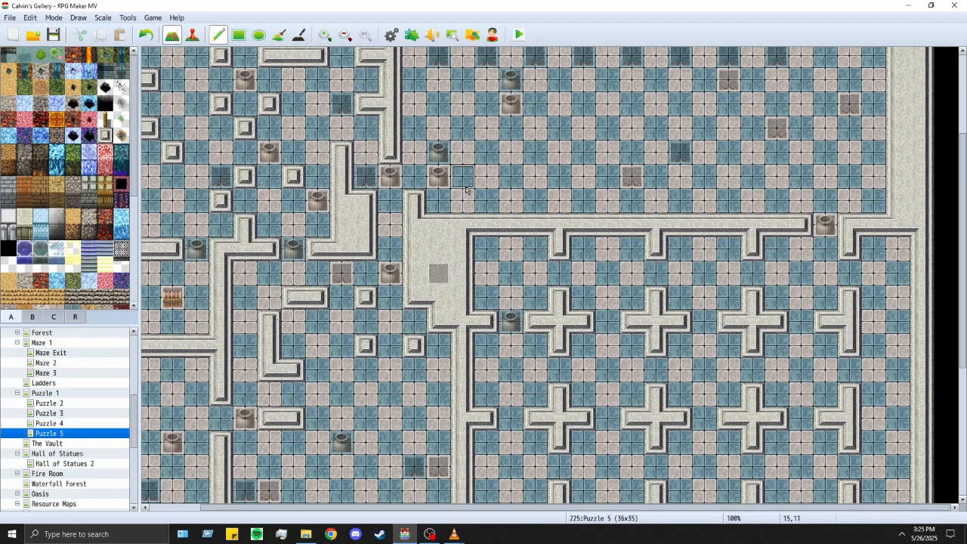
click(195, 35)
scroll(392, 121, up, 1)
click(417, 129)
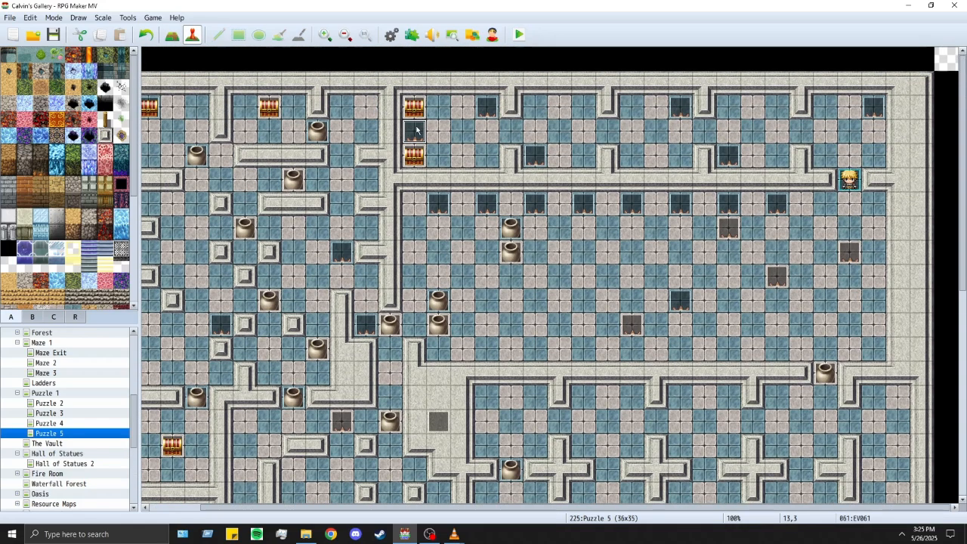
scroll(497, 205, down, 2)
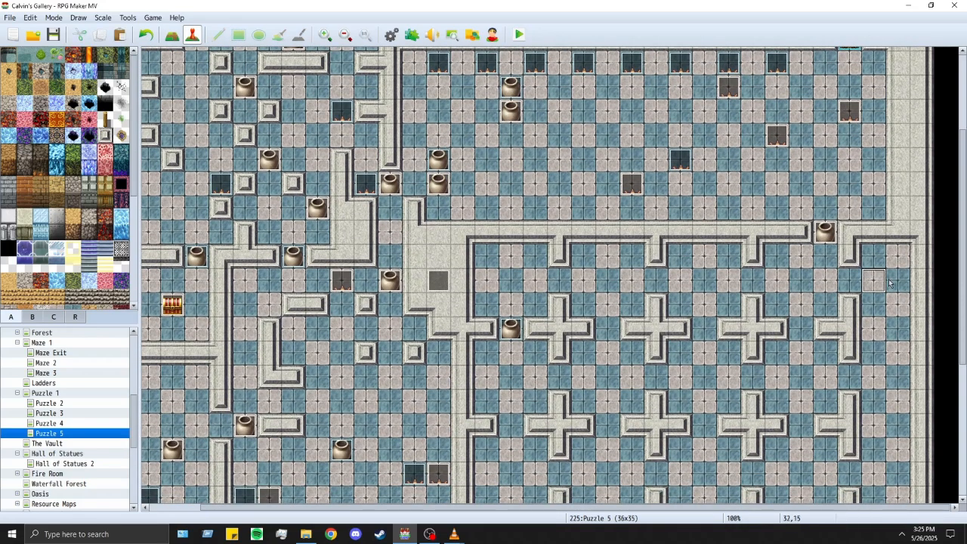
Step: Set the autonomous movement of the enemy event at 33,15 to speed 6: x4 Faster and frequency 5: Highest
double_click(896, 281)
click(389, 323)
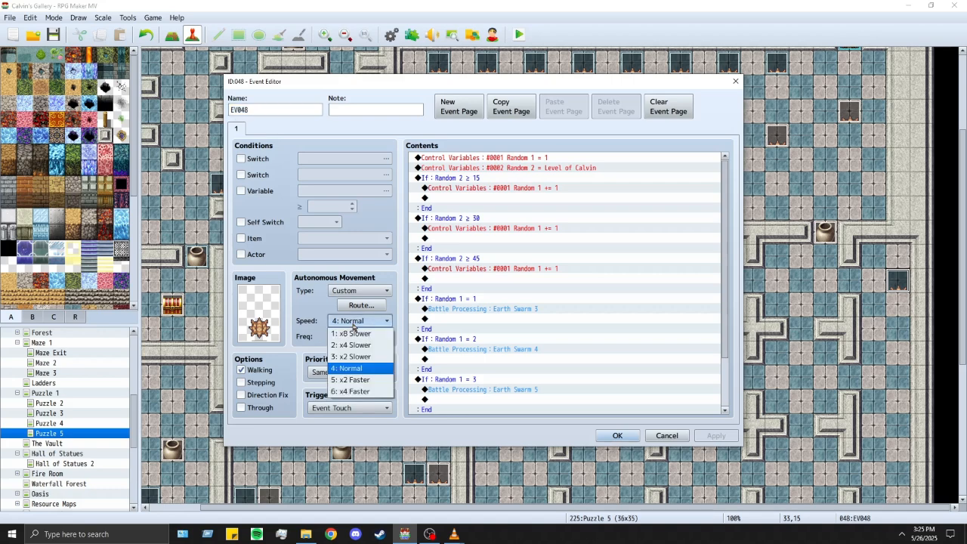
click(346, 384)
click(352, 337)
click(357, 393)
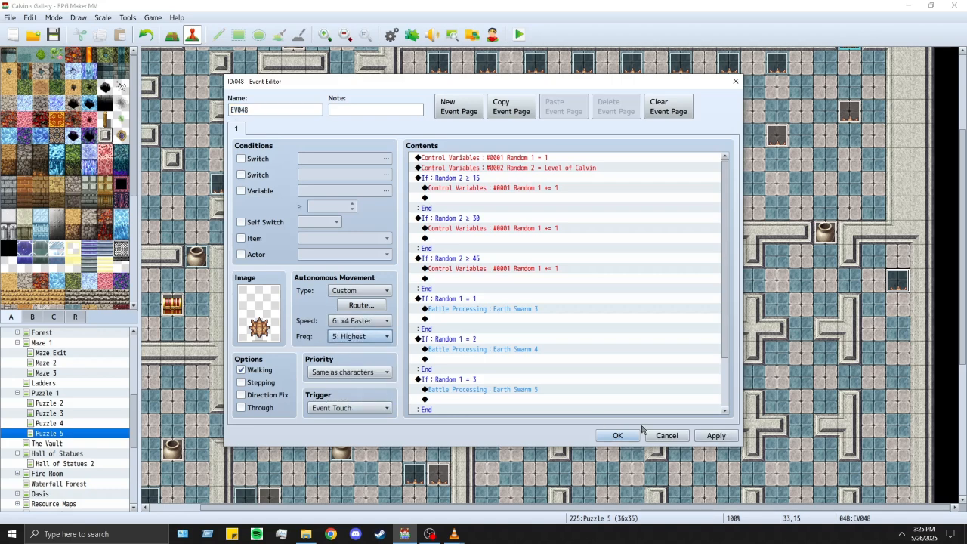
click(637, 435)
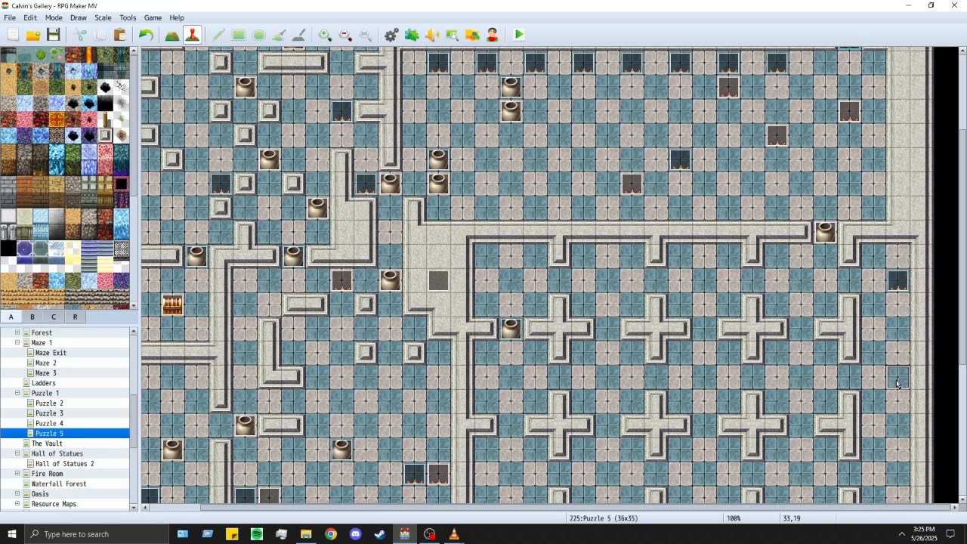
Step: Paste copies of the faster enemy event along the east wall at 33,19, 33,23 and 33,27
scroll(900, 377, down, 5)
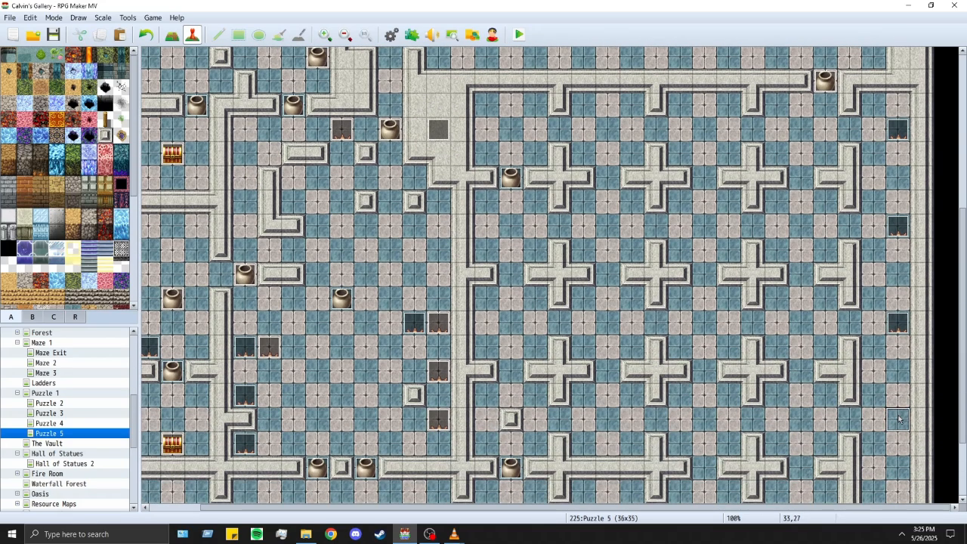
ctrl+scroll(898, 415, down, 1)
ctrl+scroll(837, 410, up, 2)
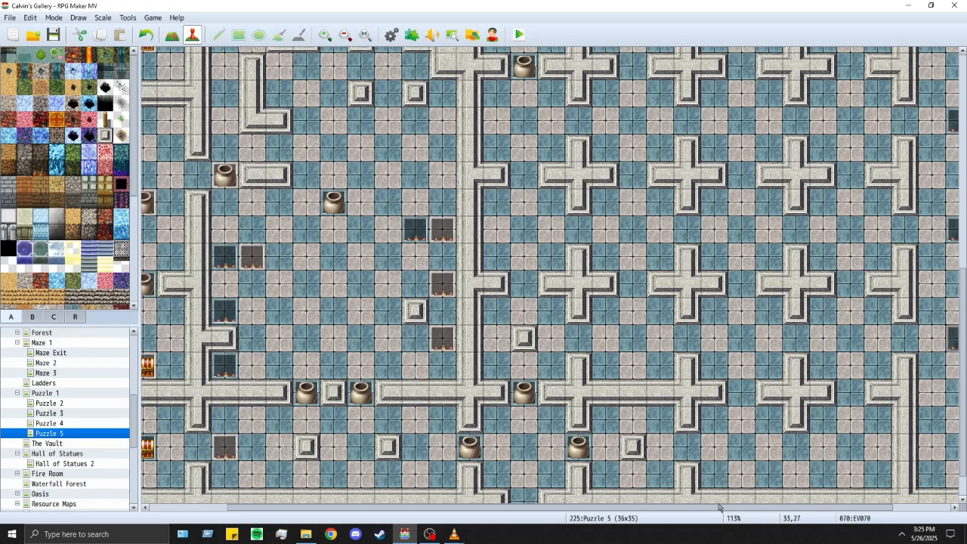
scroll(679, 511, right, 3)
scroll(899, 386, up, 3)
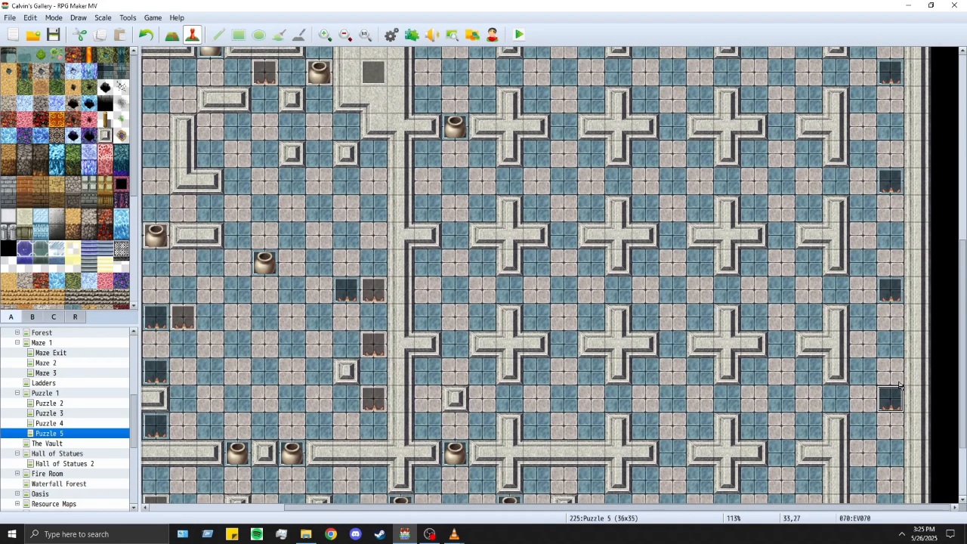
Step: Draw wall tiles across columns 32 and 33 at rows 22, 24, 26 and 28 to enclose the two southern enemy corridors
click(173, 35)
scroll(860, 340, down, 3)
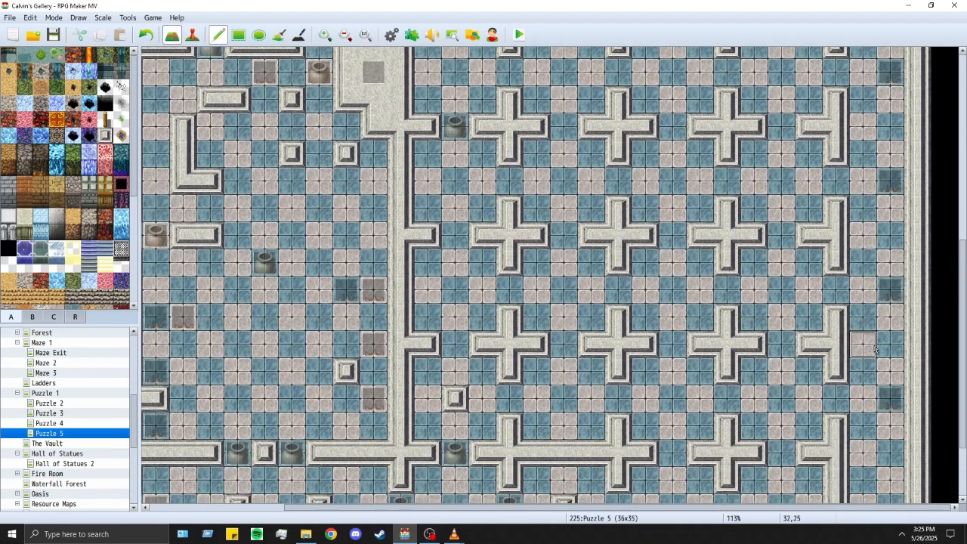
drag(865, 316, 893, 321)
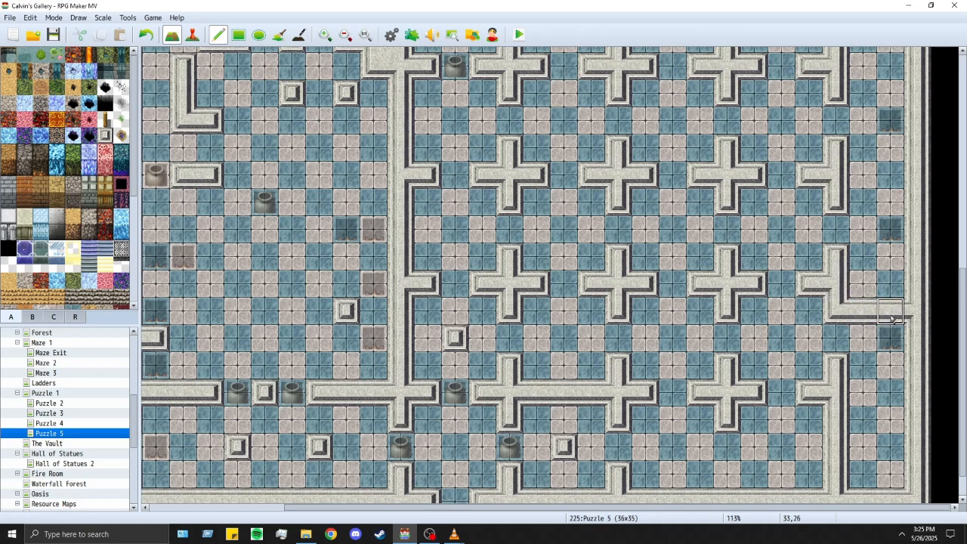
drag(863, 376, 889, 376)
scroll(889, 376, up, 2)
drag(865, 307, 892, 308)
drag(865, 254, 894, 250)
Step: Draw wall tiles across columns 32 and 33 at rows 14, 16, 18 and 20 to enclose the two northern enemy corridors
scroll(885, 273, up, 1)
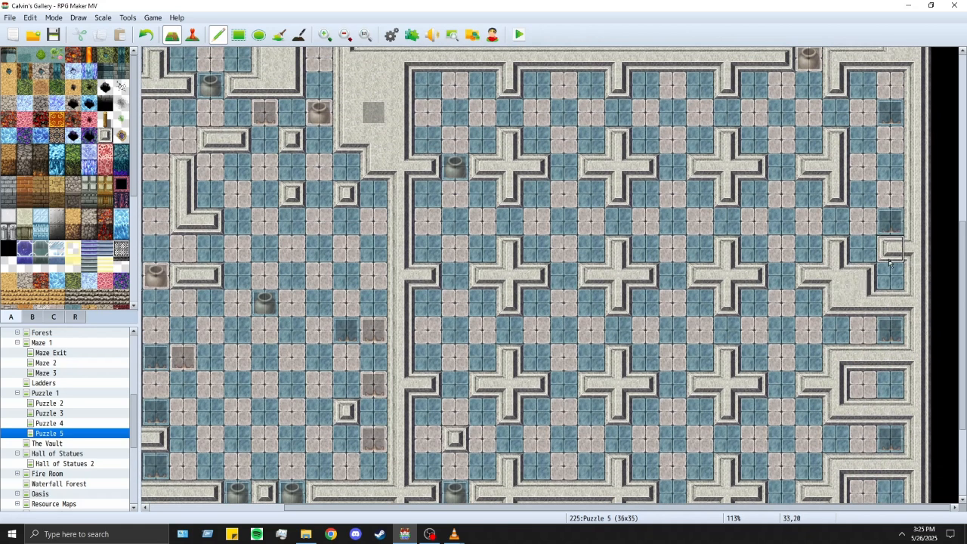
click(869, 254)
drag(863, 190, 892, 197)
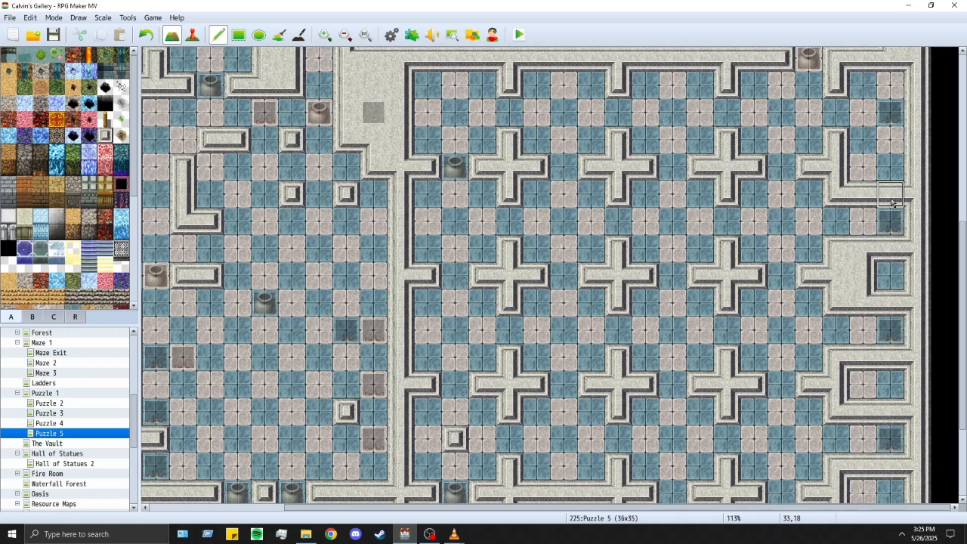
scroll(891, 194, up, 2)
drag(864, 143, 884, 146)
drag(865, 199, 890, 200)
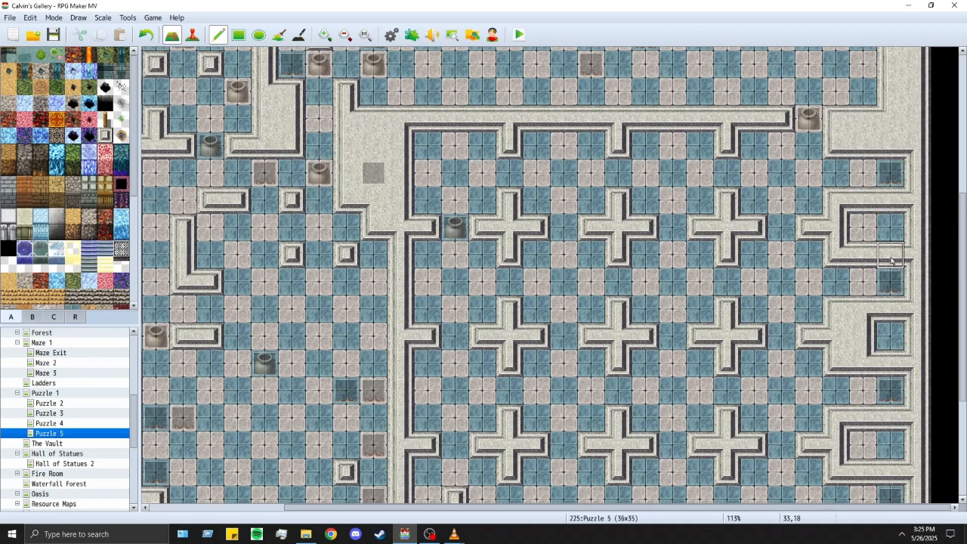
Step: Fill the enclosed floor pockets between the four enemy corridors in columns 32 and 33 with solid wall
click(838, 291)
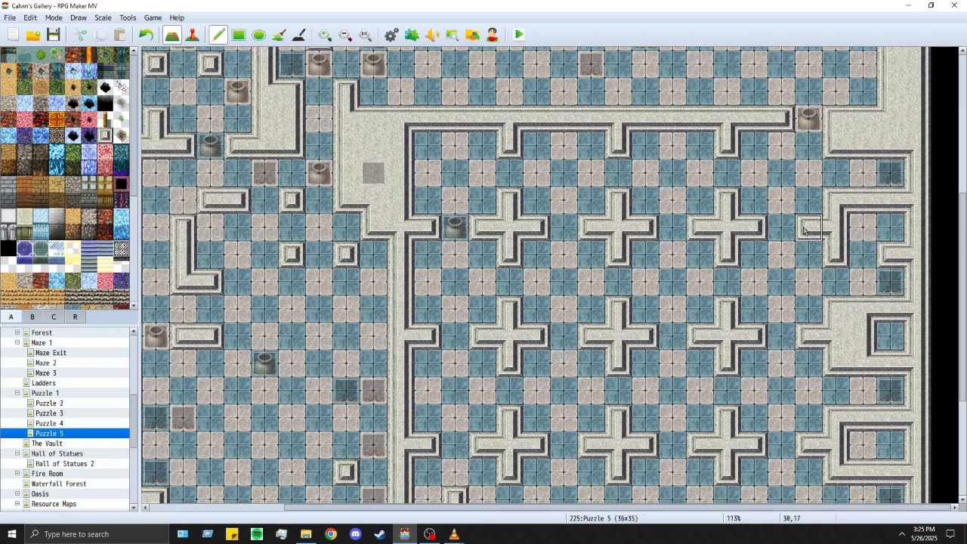
mouse_move(900, 254)
mouse_down()
mouse_move(869, 255)
mouse_move(885, 229)
mouse_up()
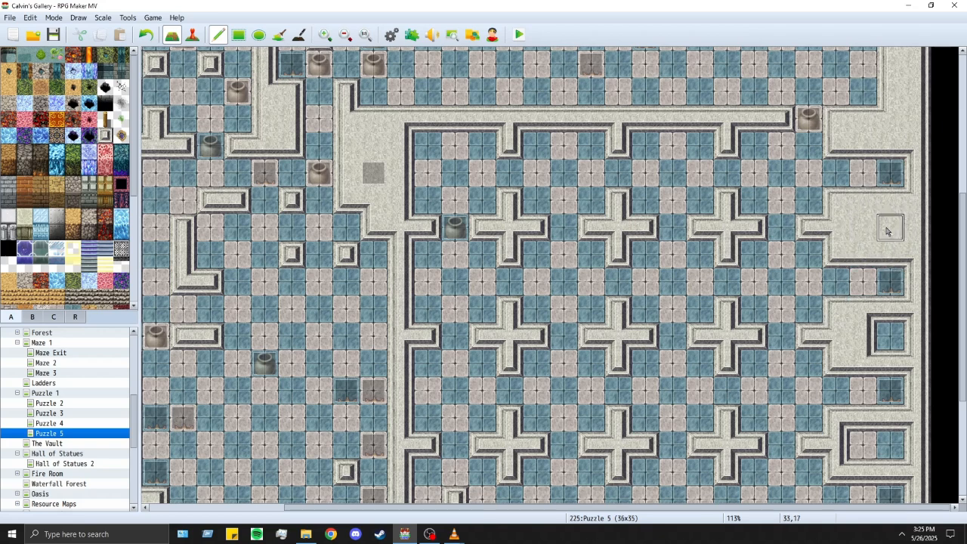
click(894, 346)
scroll(884, 362, down, 2)
scroll(880, 389, down, 4)
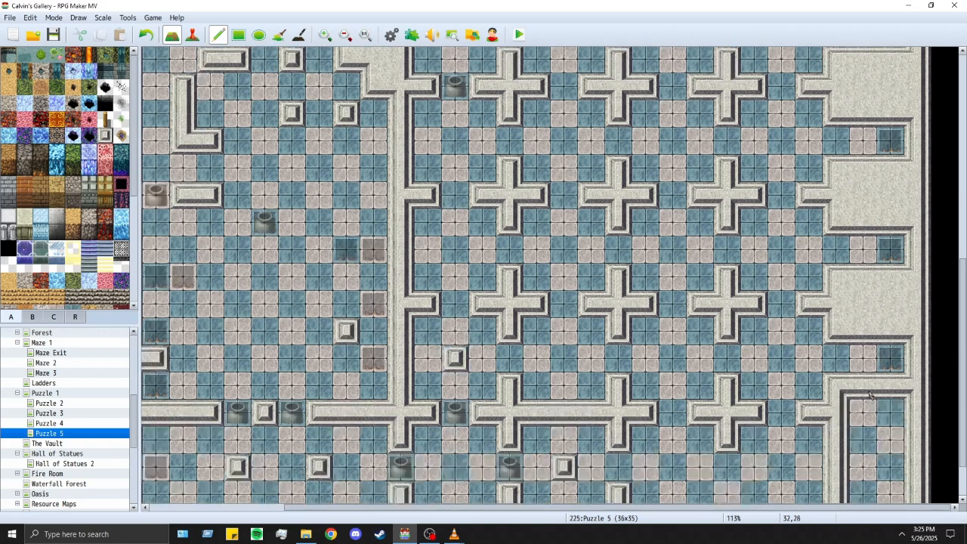
Step: Wall off row 29 below the southernmost enemy corridor, keeping the southeast corner room as floor with a doorway at 31,31
mouse_move(868, 396)
mouse_down()
mouse_move(884, 474)
mouse_move(882, 414)
mouse_up()
scroll(847, 433, down, 2)
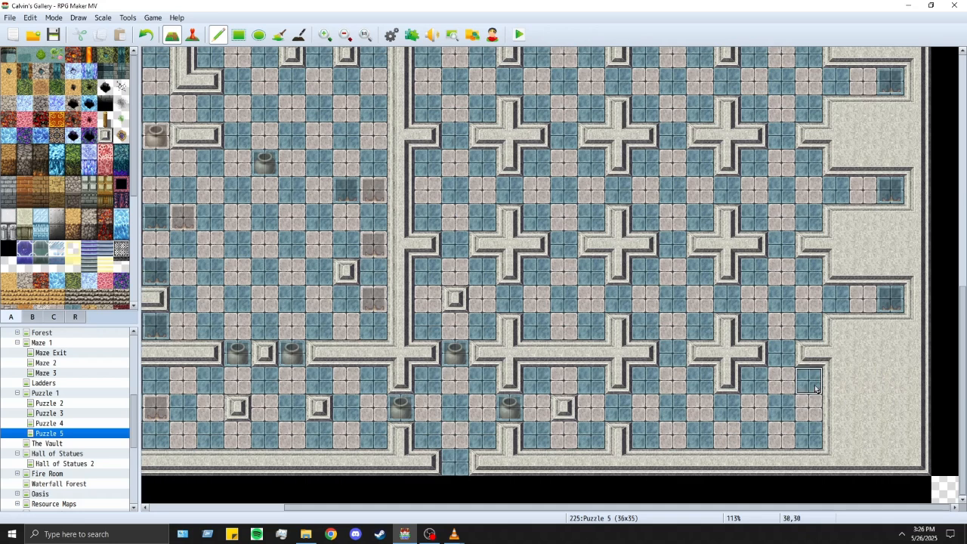
right_drag(755, 392, 798, 427)
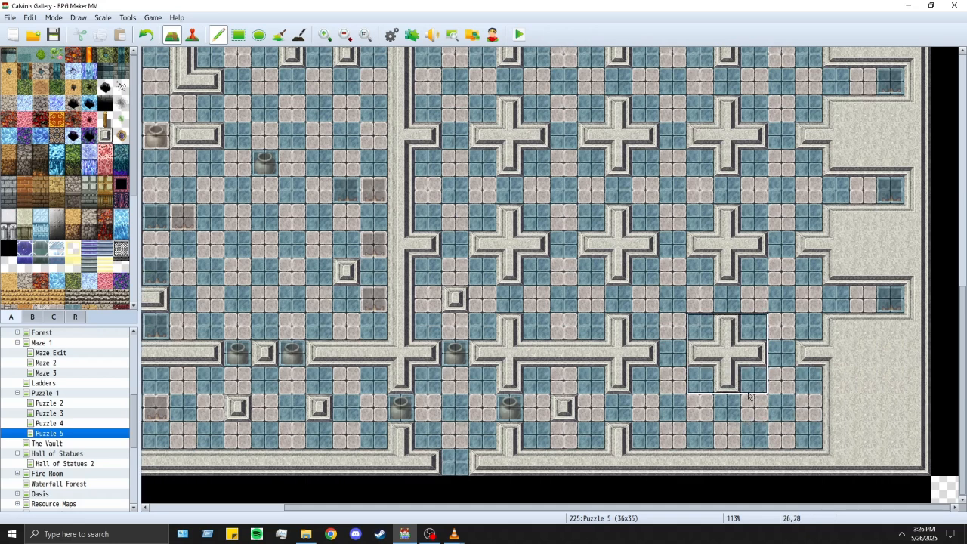
click(885, 426)
right_click(812, 387)
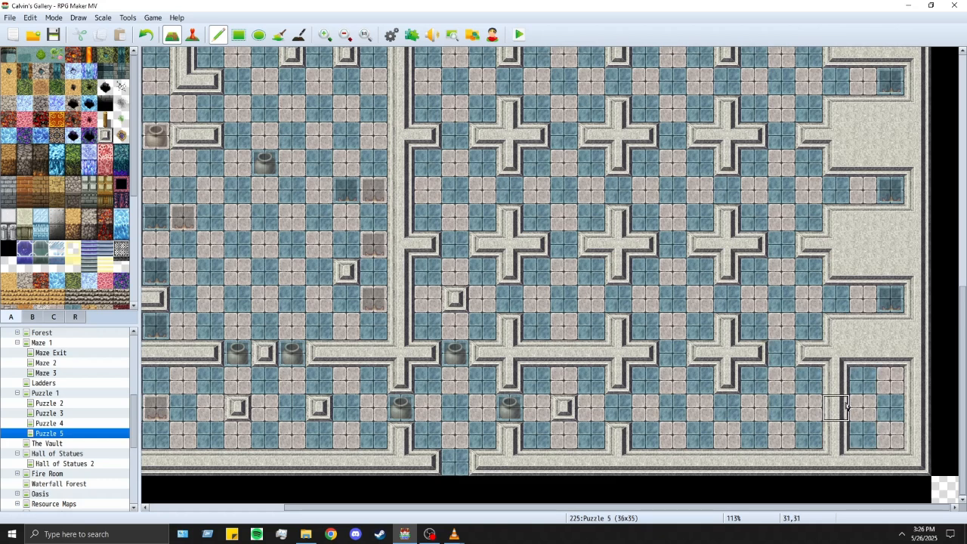
click(842, 406)
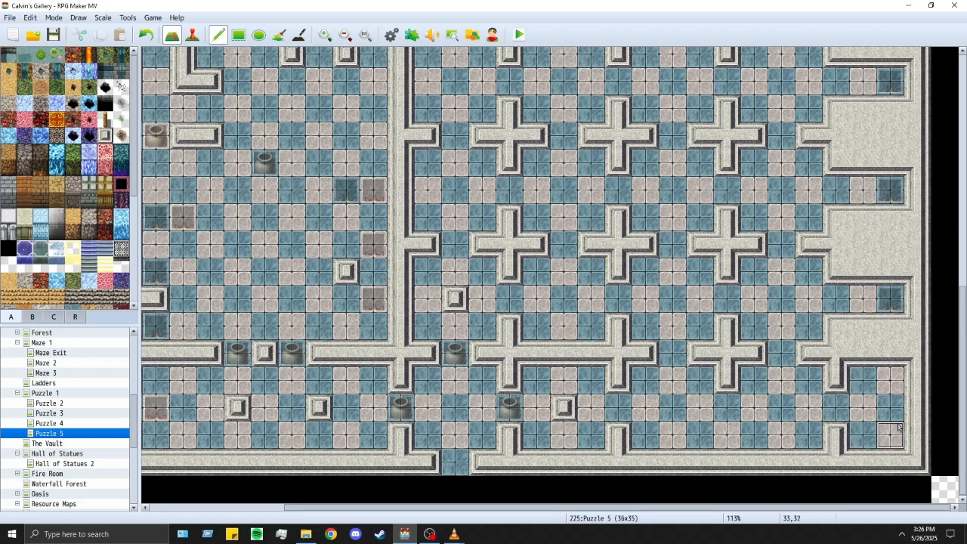
Step: Copy the brown boulder at 17,17 and paste it into the gaps between crosses at 21,21 and 25,25
scroll(739, 323, up, 4)
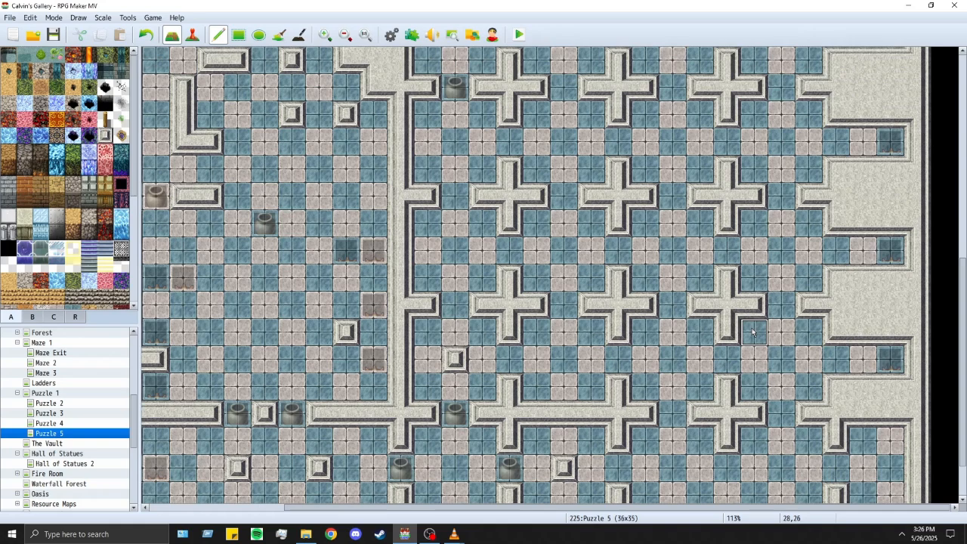
scroll(739, 321, up, 2)
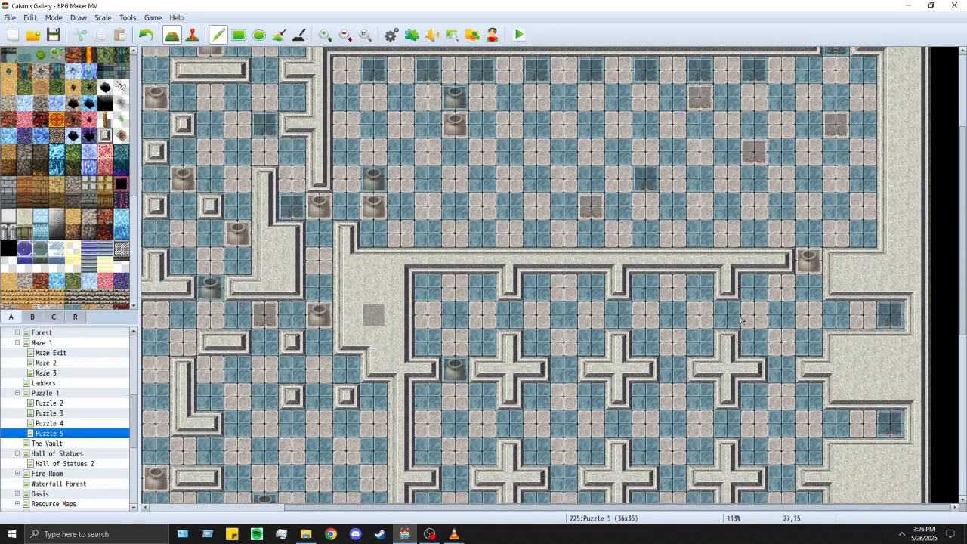
click(192, 35)
click(455, 306)
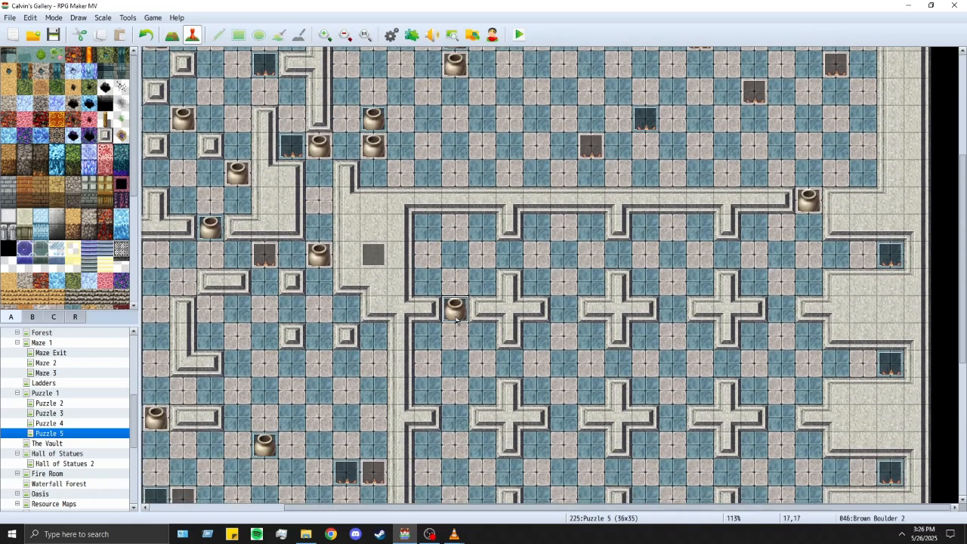
scroll(551, 373, down, 3)
click(565, 331)
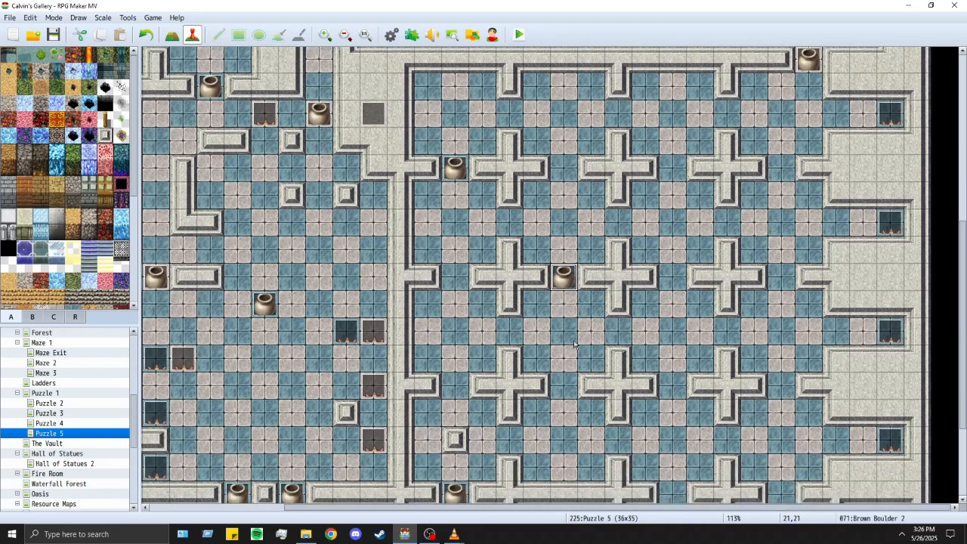
scroll(567, 341, down, 2)
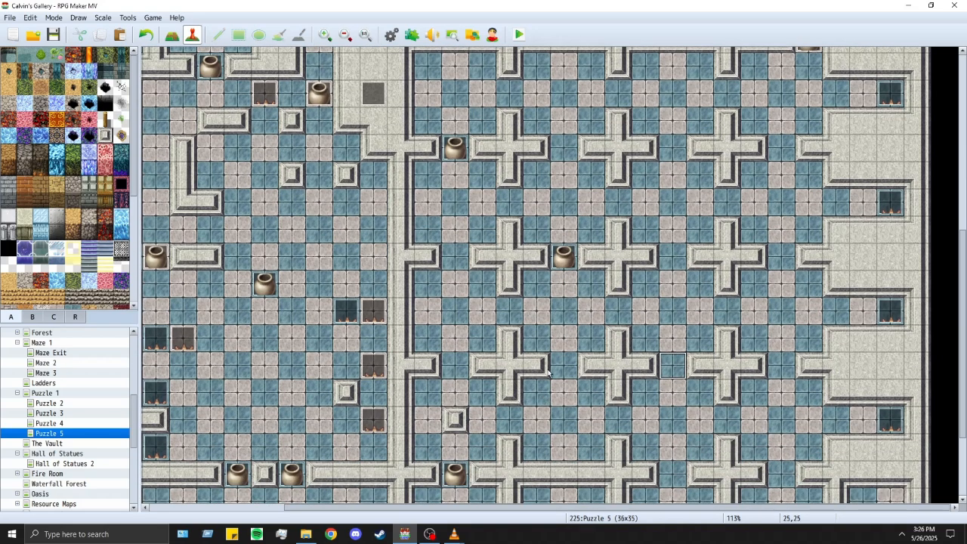
click(670, 371)
scroll(671, 372, down, 3)
scroll(669, 371, up, 2)
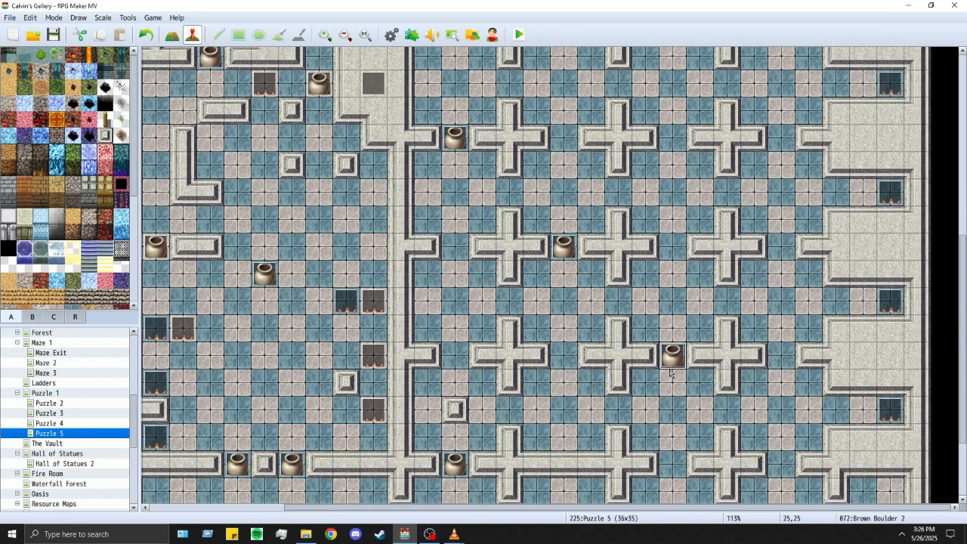
Step: Close the gaps between the crosses with wall tiles at 17,21, 25,21, 17,25, 21,25 and 25,29
click(172, 36)
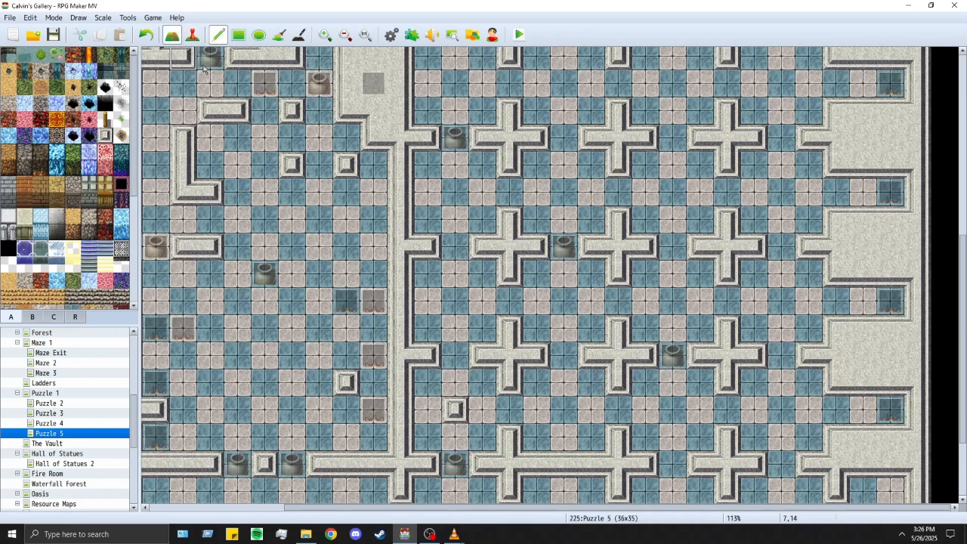
click(456, 253)
click(455, 355)
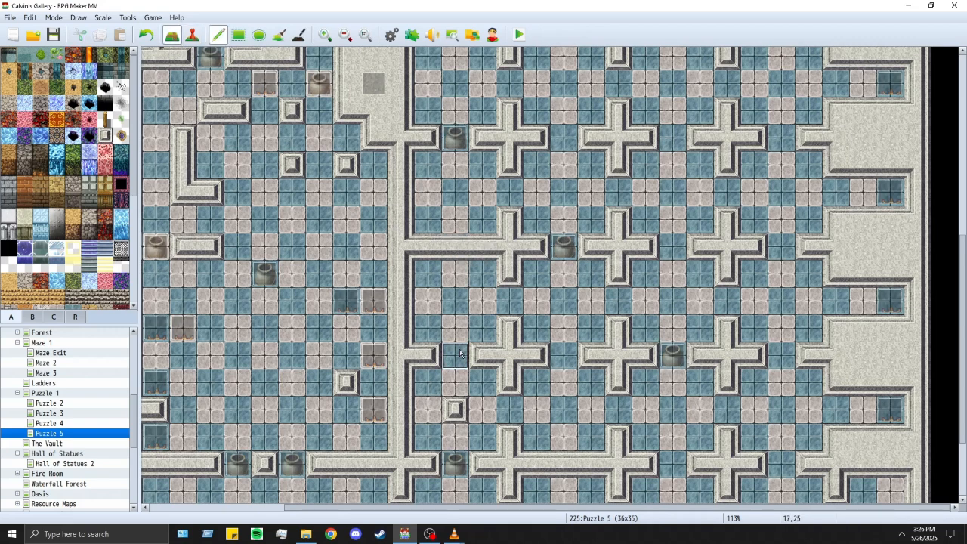
click(564, 355)
drag(698, 246, 673, 246)
scroll(638, 357, up, 2)
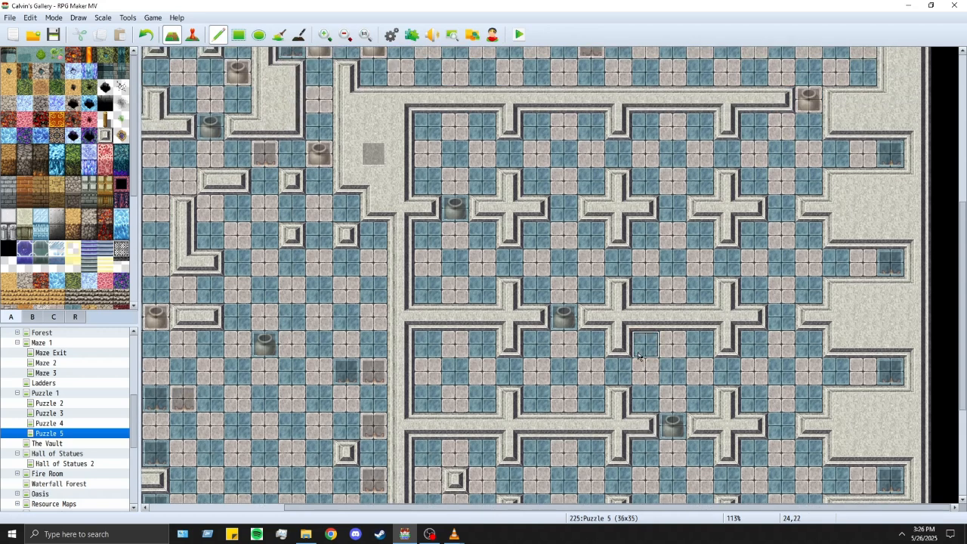
scroll(638, 357, down, 4)
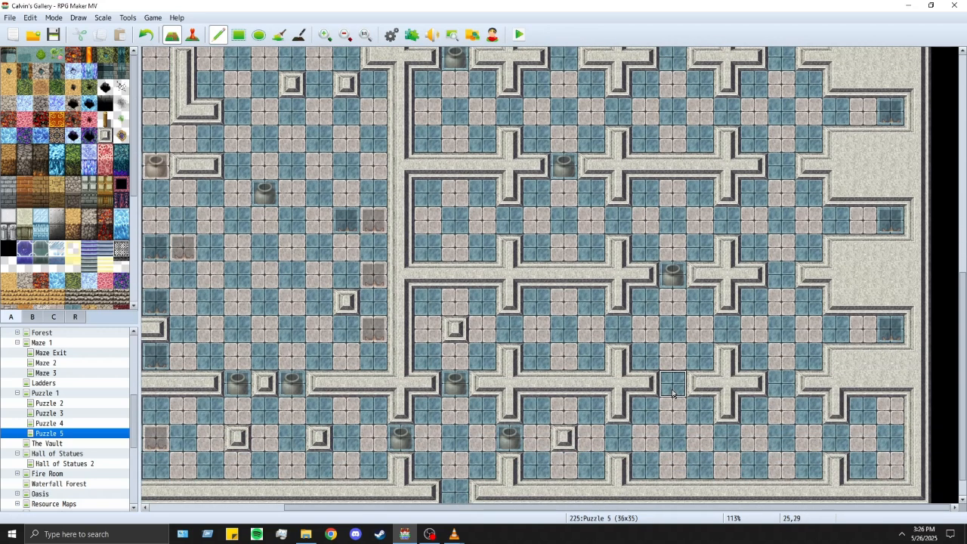
drag(672, 391, 645, 391)
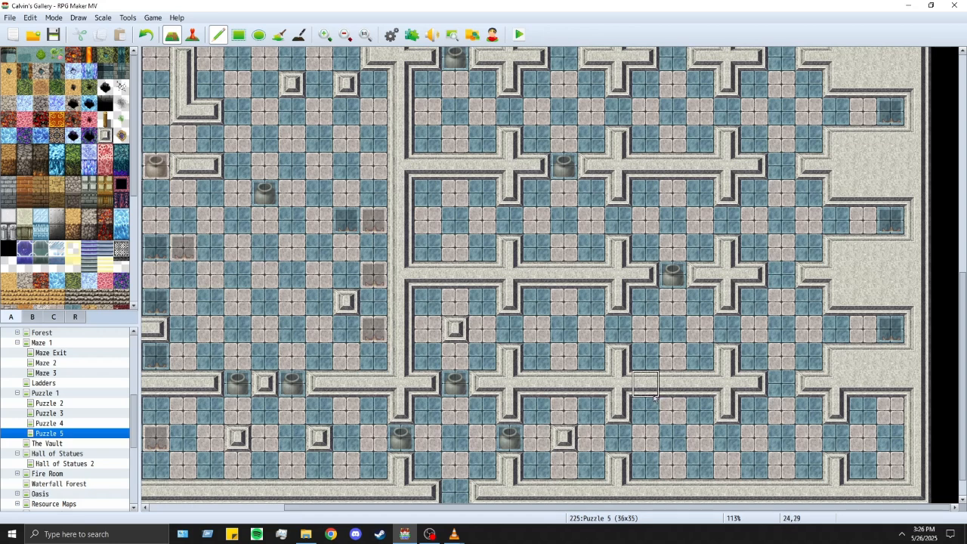
scroll(654, 398, down, 1)
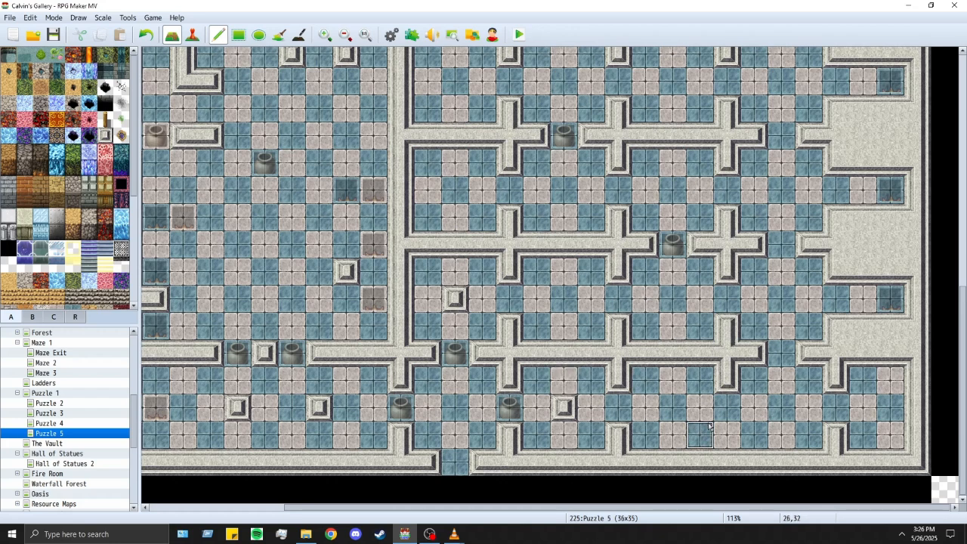
scroll(747, 392, up, 3)
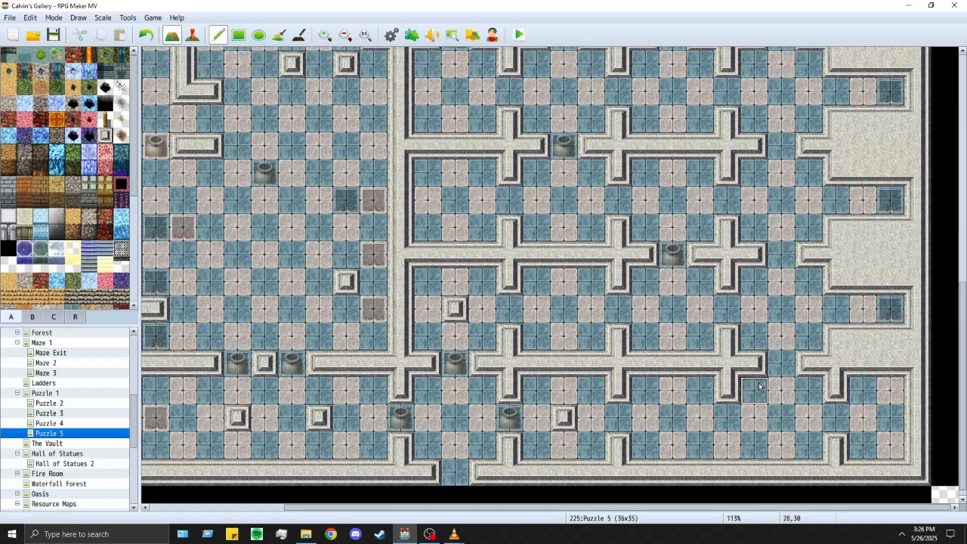
scroll(756, 386, down, 3)
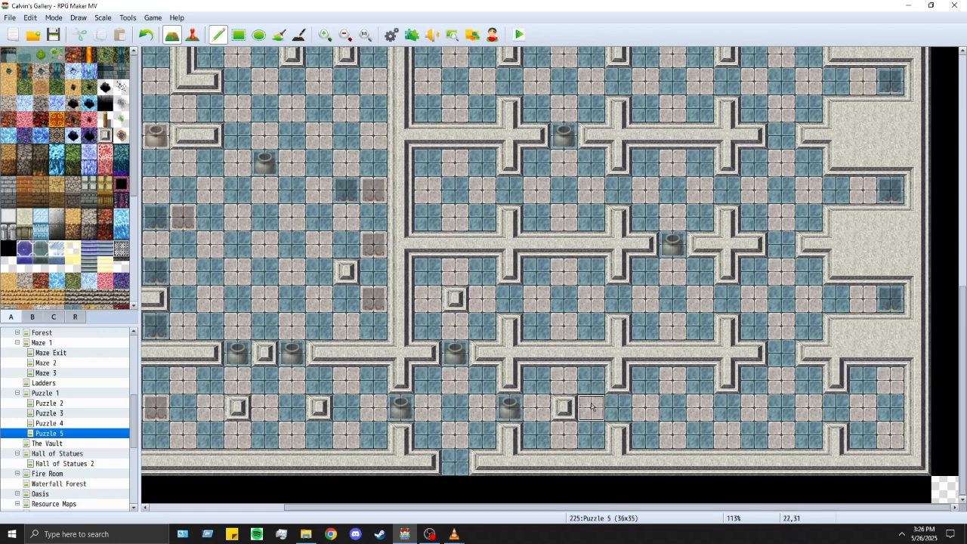
Step: Remove the wall stub at 23,32 and shift the southeast room's west wall to column 30, rows 30 to 31, keeping row 32 open
click(618, 435)
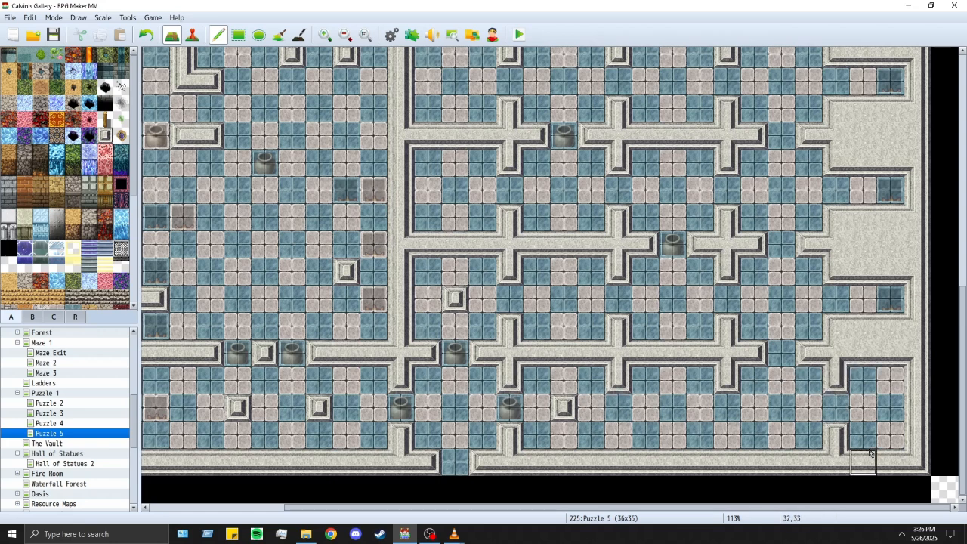
mouse_move(835, 437)
mouse_down()
mouse_move(859, 431)
mouse_move(828, 391)
mouse_up()
key(ctrl+z)
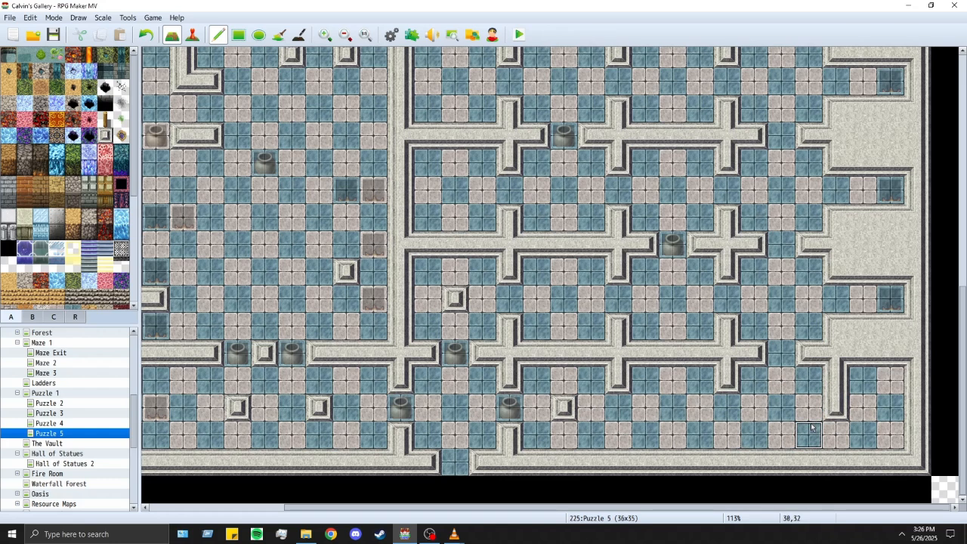
mouse_move(813, 382)
mouse_down()
mouse_move(811, 407)
mouse_move(836, 382)
mouse_move(836, 408)
mouse_up()
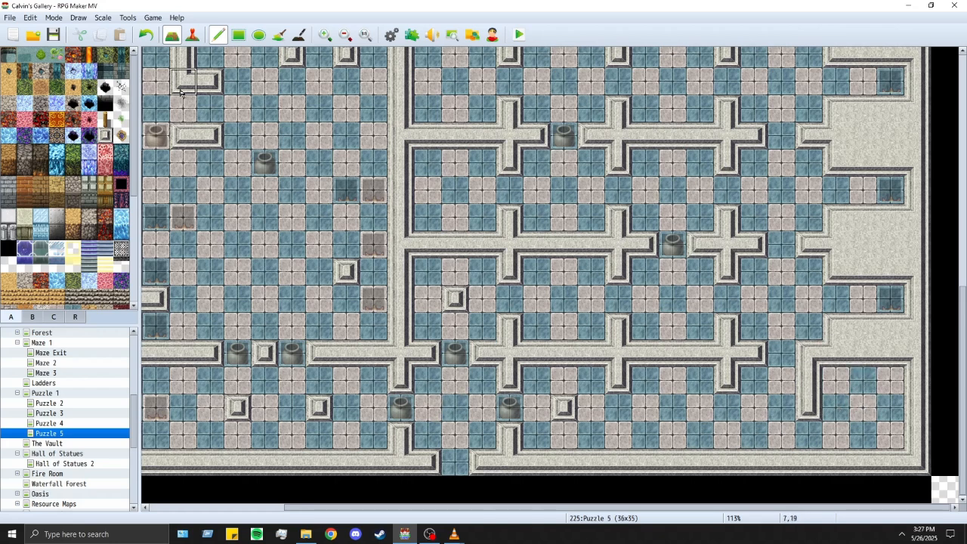
Step: Copy the enemy event at 33,27 and paste it into the corner of the southeast room at 33,32
key(F6)
click(884, 306)
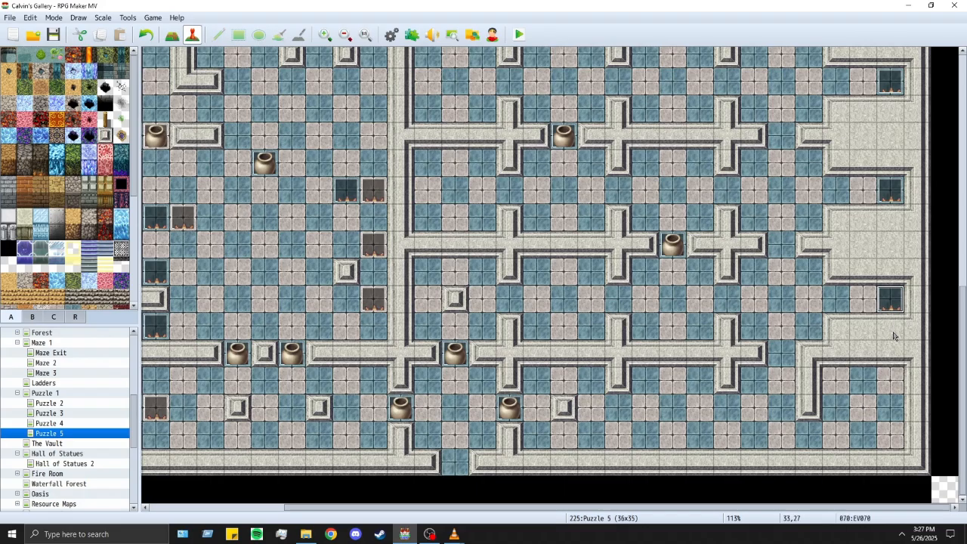
click(890, 445)
key(ctrl+v)
Step: Check the treasure chest event at 13,2, then copy it and paste it into the southeast room at 32,30
scroll(301, 360, up, 4)
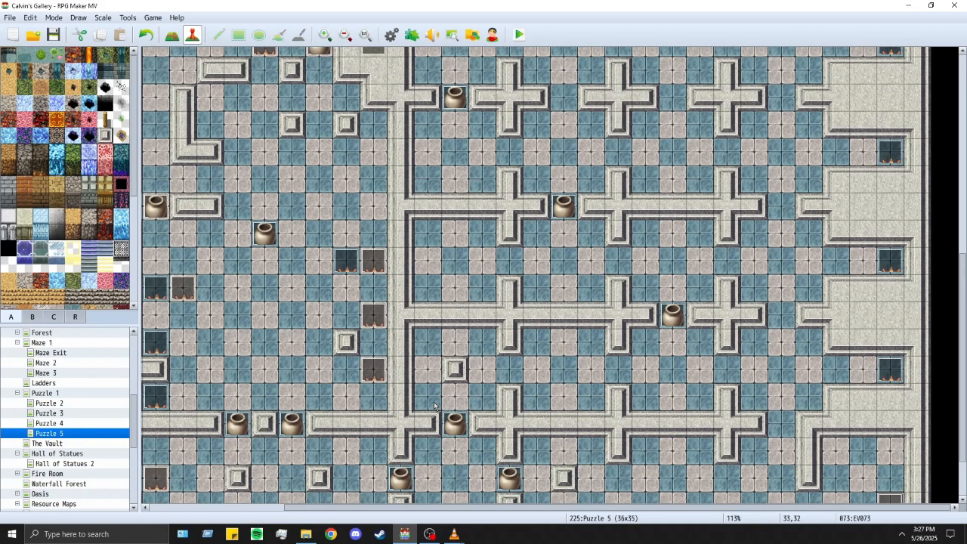
drag(539, 511, 406, 510)
scroll(391, 364, up, 6)
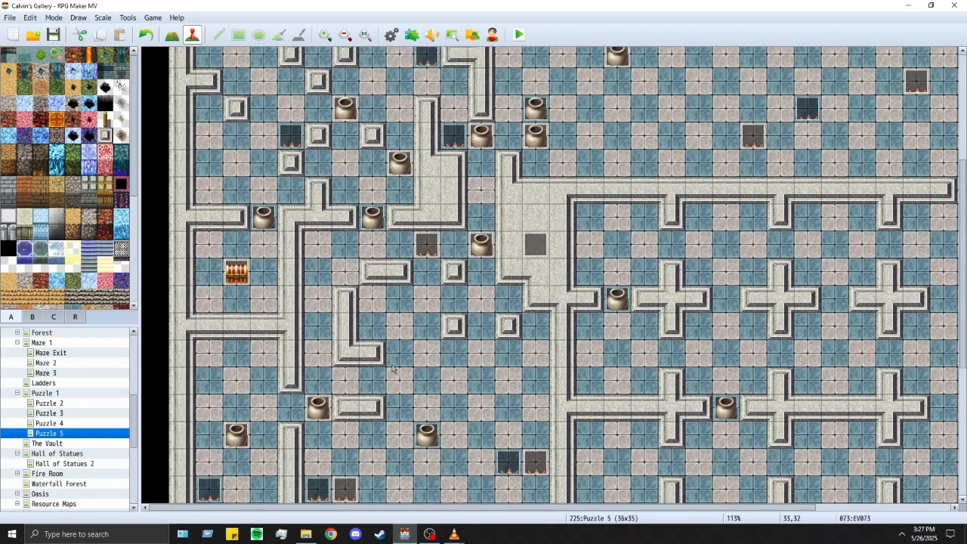
ctrl+scroll(412, 313, down, 1)
scroll(412, 313, up, 2)
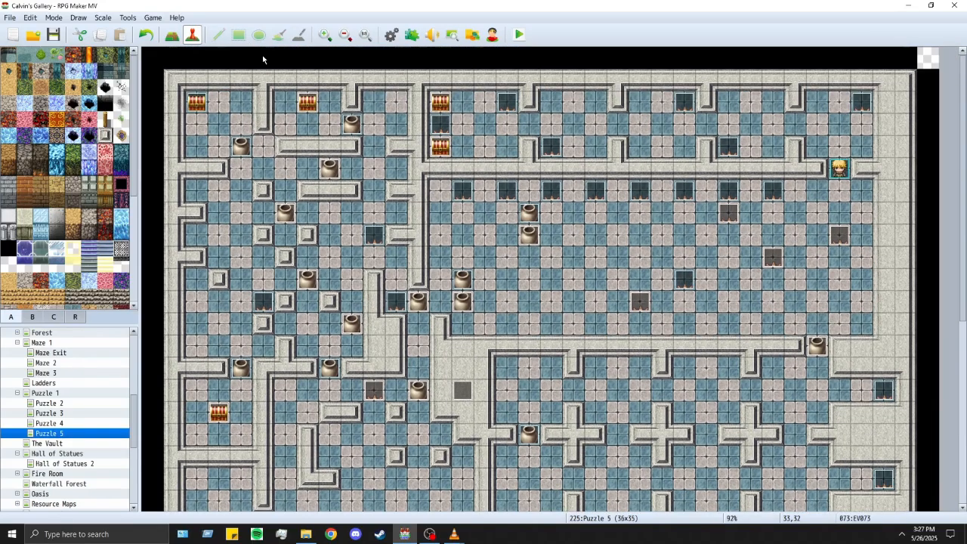
double_click(434, 101)
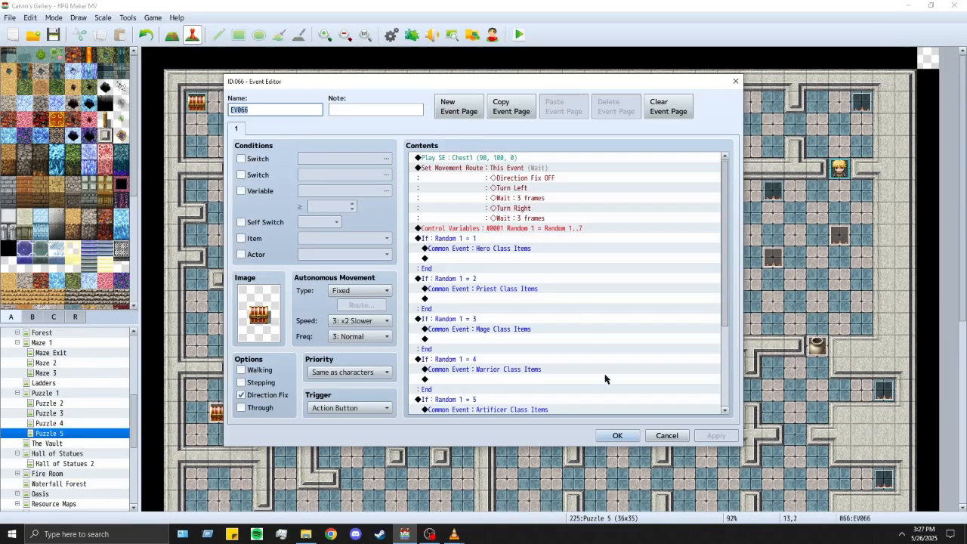
click(610, 436)
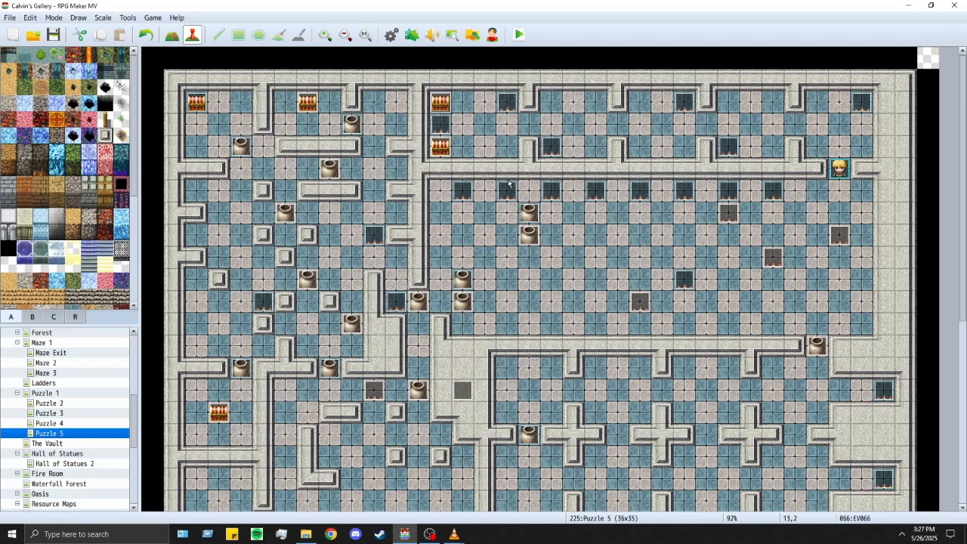
scroll(508, 184, down, 10)
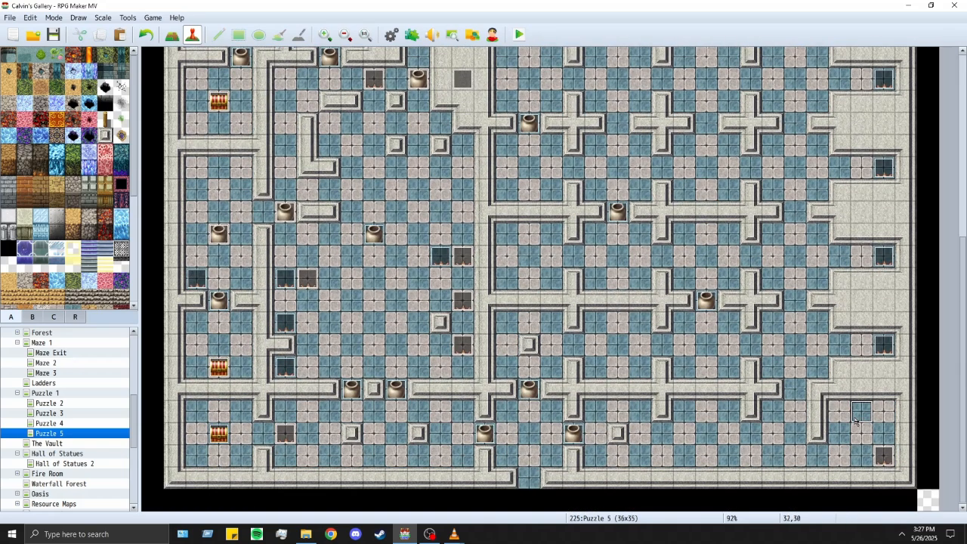
key(ctrl+v)
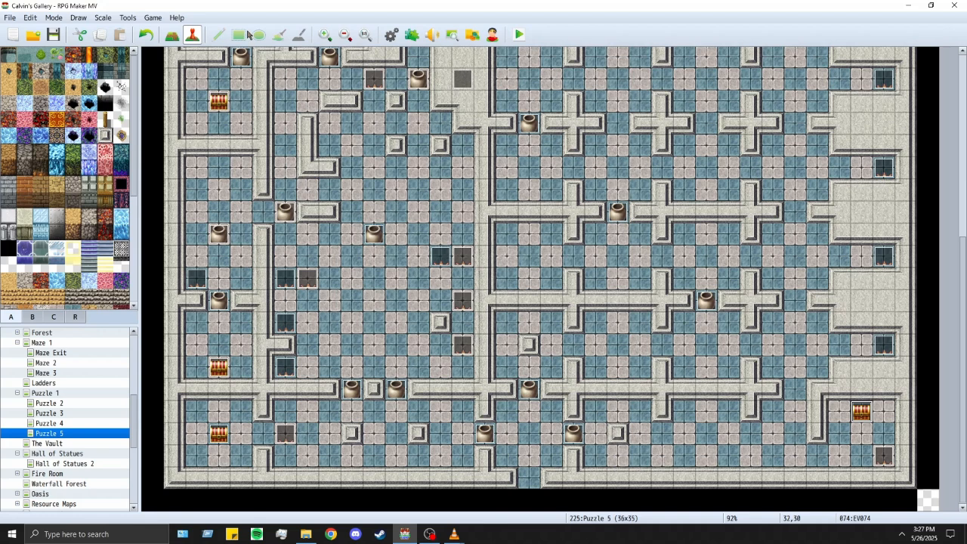
Step: Keep the doorway at 29,29 open as floor and place wall tiles at 23,31, 25,31, 27,31 and 29,31
click(179, 30)
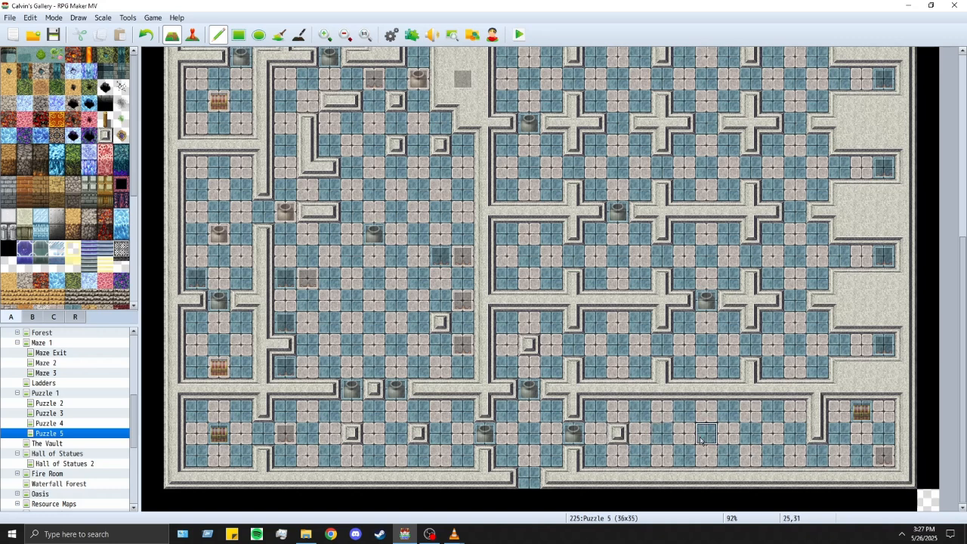
click(793, 387)
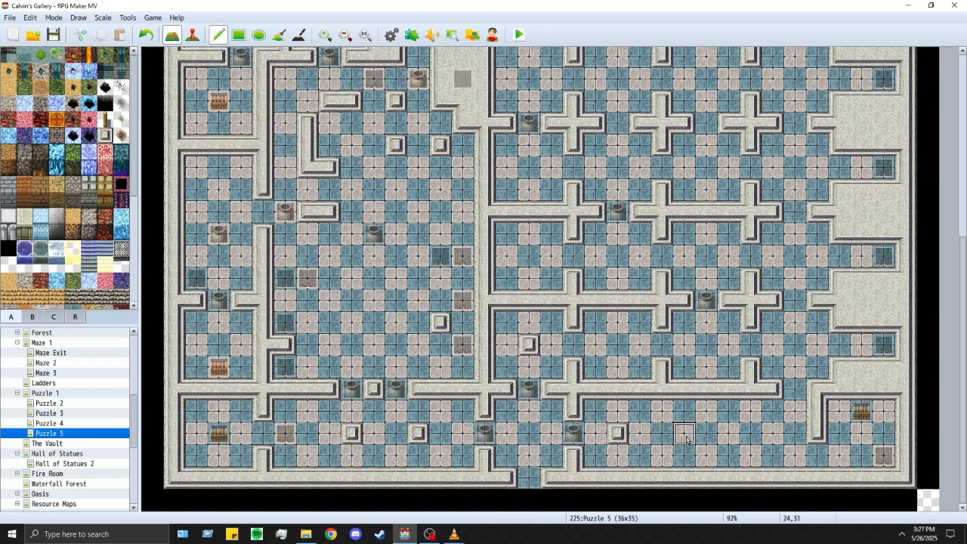
click(662, 434)
click(706, 434)
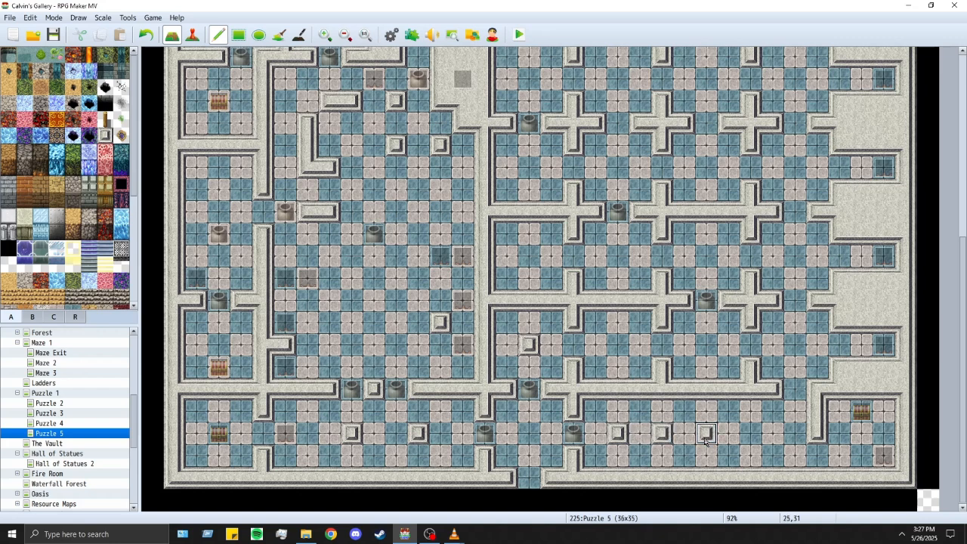
click(750, 434)
click(795, 435)
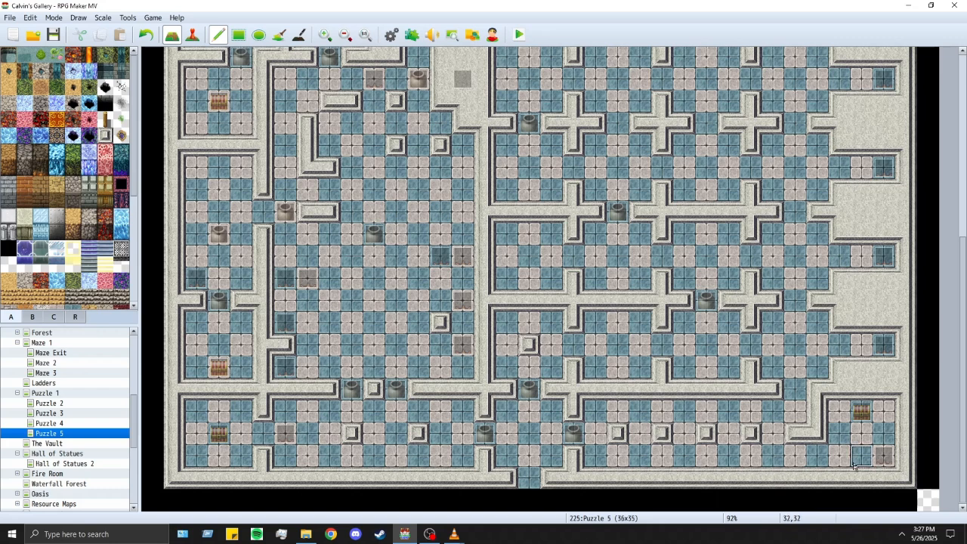
Step: Copy the treasure chest at 3,16 and paste it at 16,22, at the west end of the corridor
click(882, 456)
scroll(725, 423, up, 3)
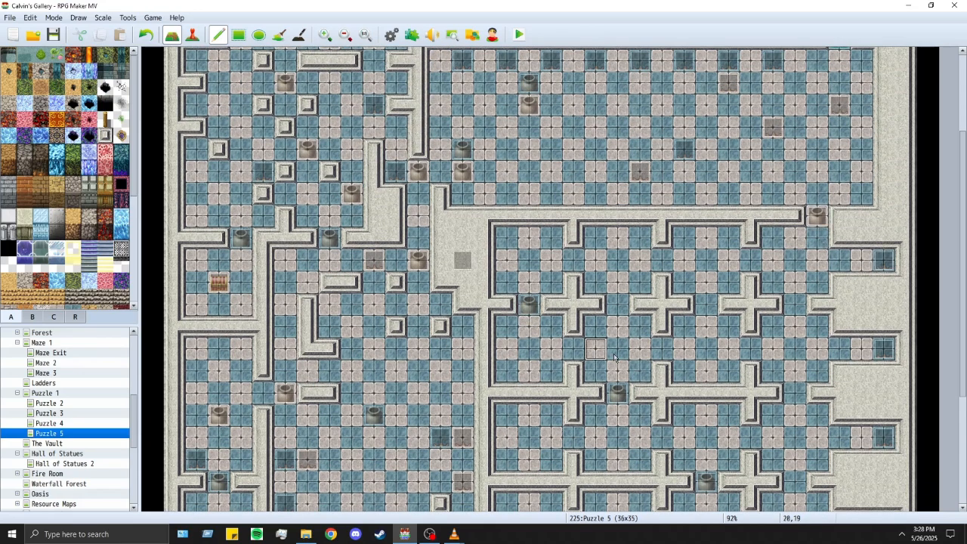
scroll(831, 355, down, 3)
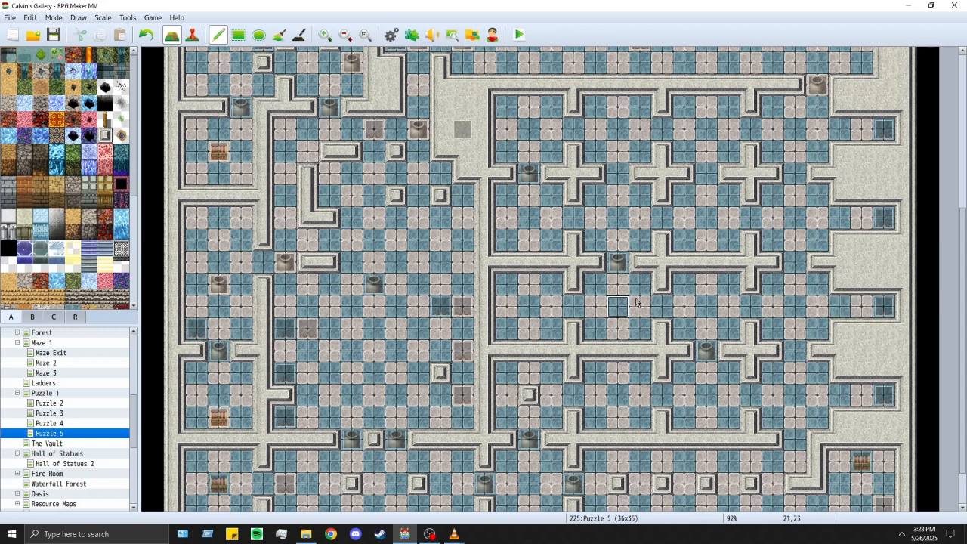
scroll(687, 340, down, 1)
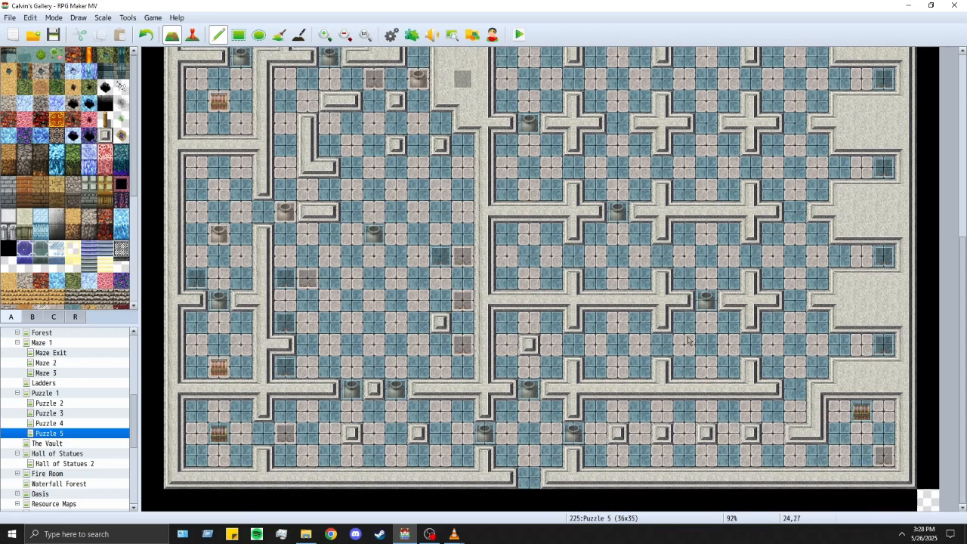
click(192, 35)
scroll(220, 184, up, 2)
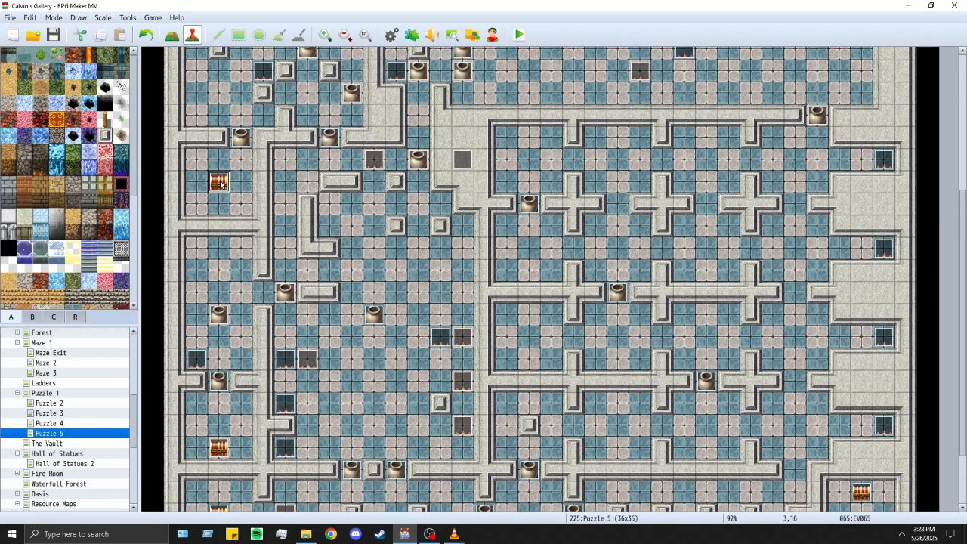
click(508, 313)
key(ctrl+v)
scroll(674, 373, down, 2)
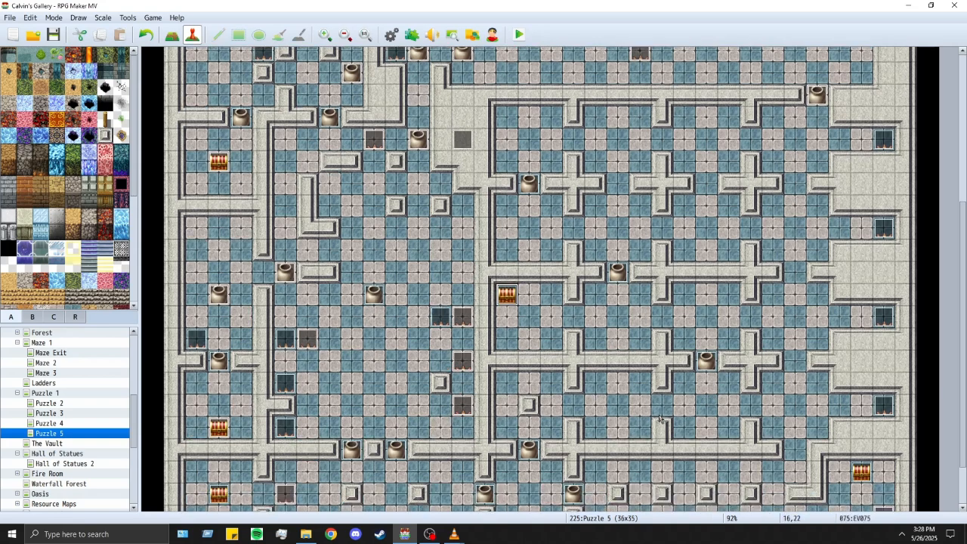
Step: Copy the grey sack event at 23,4 on the Puzzle 2 map and paste it into Puzzle 5 at 8,31
scroll(781, 380, up, 1)
scroll(782, 384, up, 2)
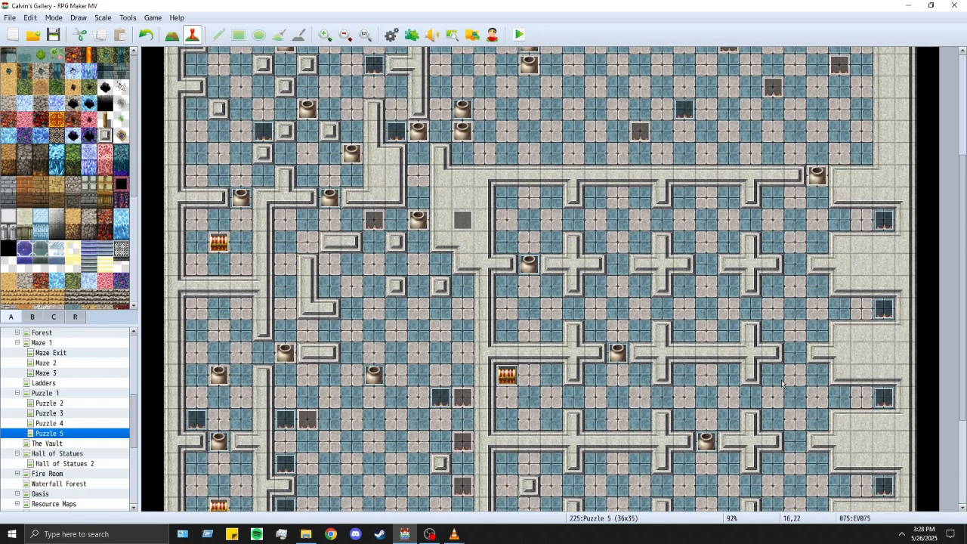
scroll(782, 384, down, 4)
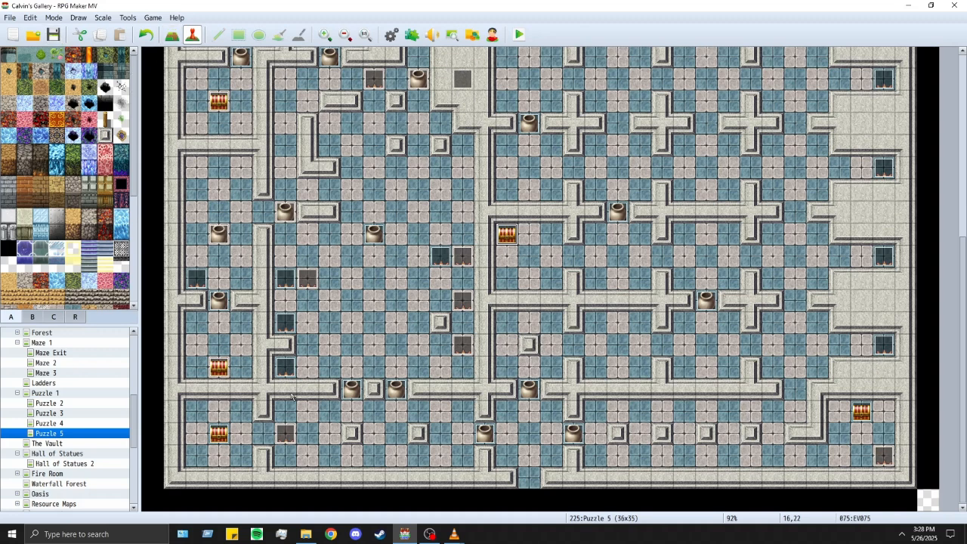
click(54, 406)
scroll(750, 367, up, 5)
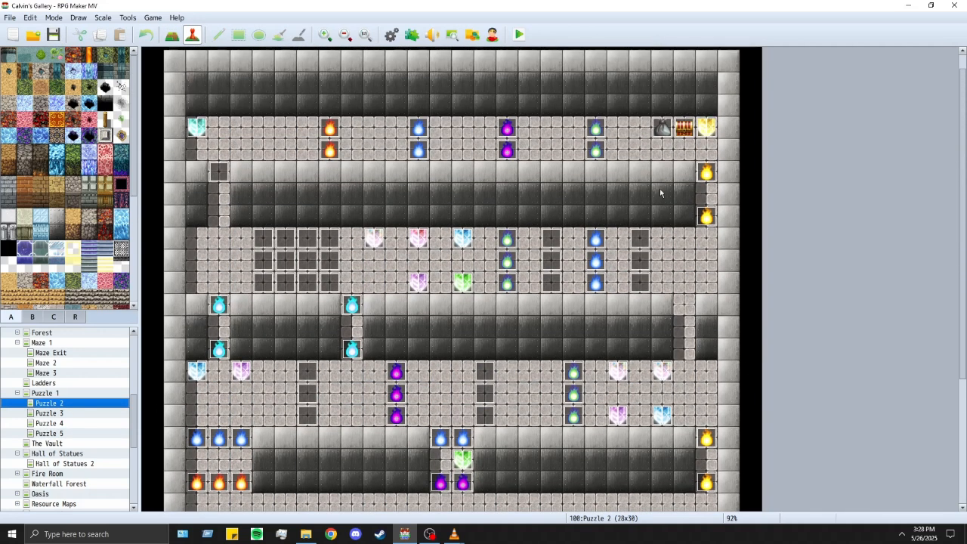
click(667, 130)
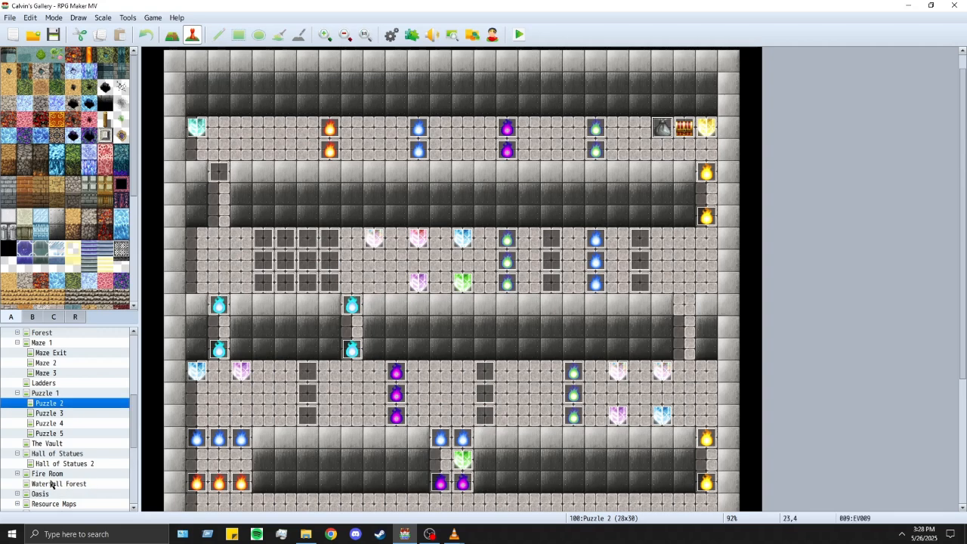
click(47, 431)
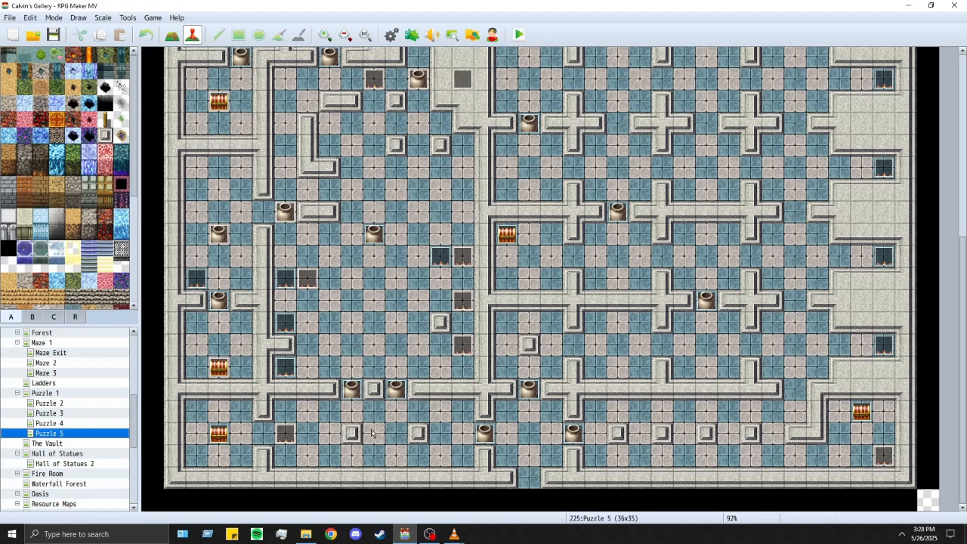
Step: Paste copies of the grey sack event at 11,15 and in the northern room at 11,2
scroll(362, 436, up, 5)
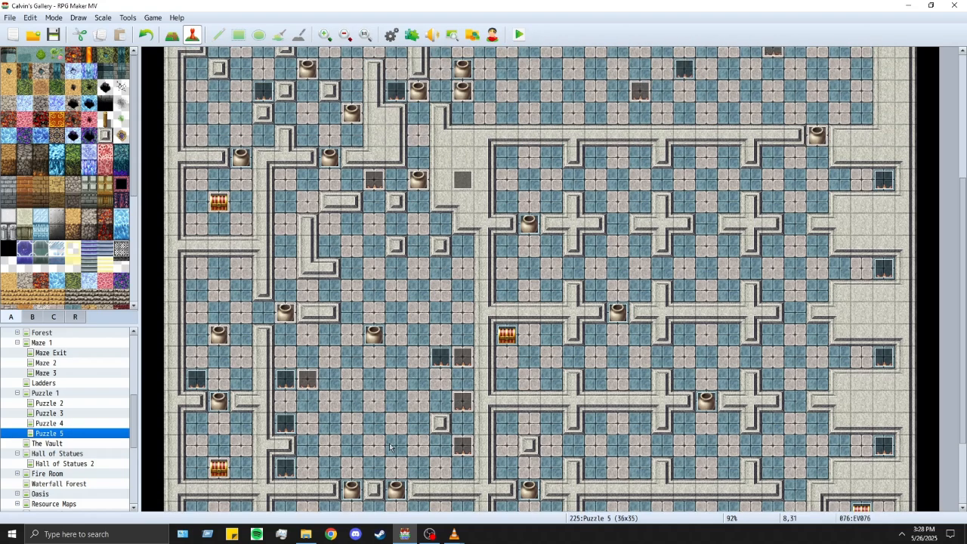
click(392, 266)
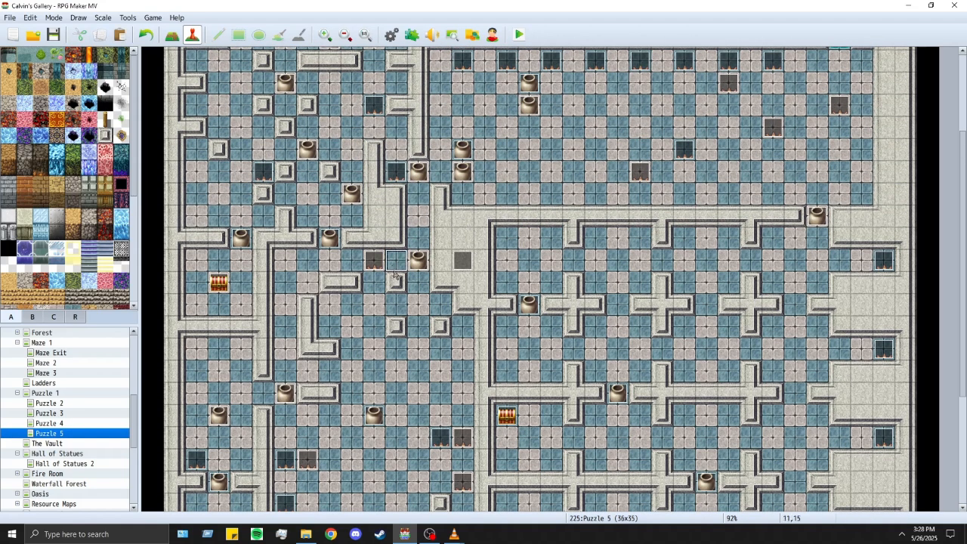
key(ctrl+v)
scroll(393, 378, up, 3)
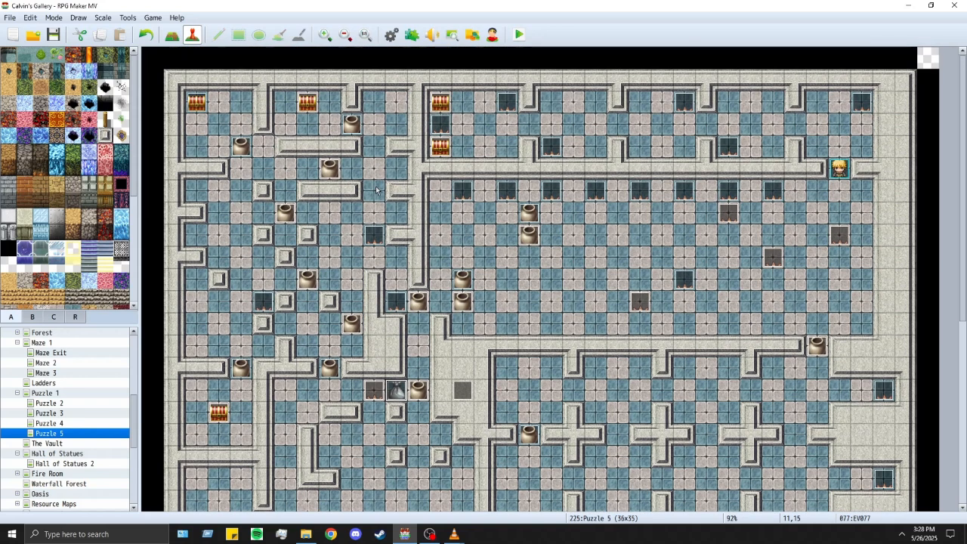
click(397, 102)
key(ctrl+v)
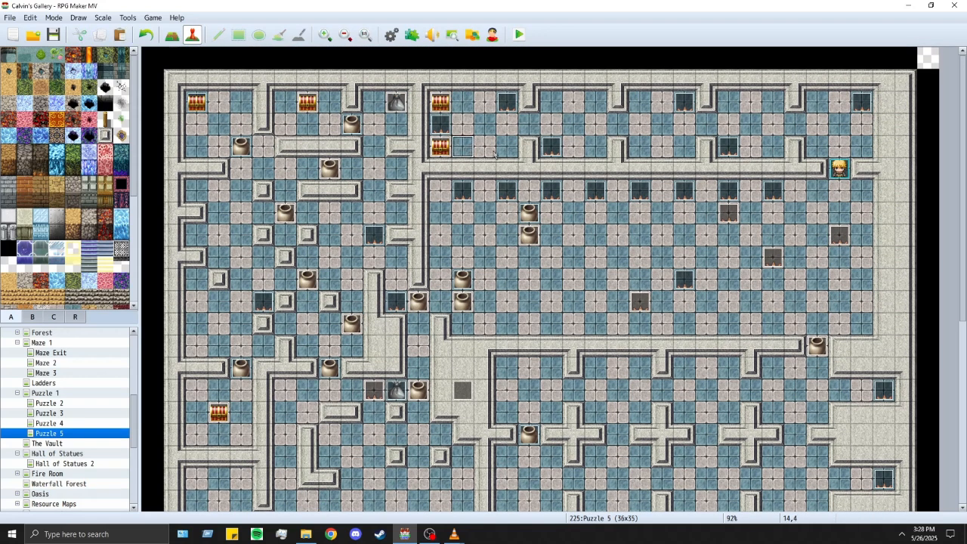
Step: Move the player's starting position to 30,6 and paste a grey sack event in the doorway at 31,5
click(836, 146)
drag(839, 169, 818, 190)
key(ctrl+v)
Step: Paste grey sack events at 16,15 and 16,24 in the cross corridors and at 31,30 beside the southeast chest
scroll(832, 370, down, 5)
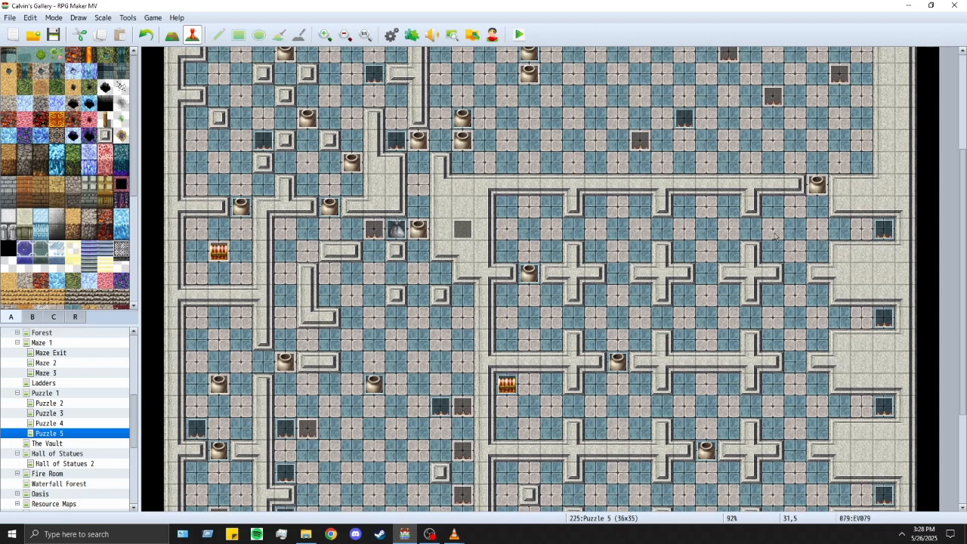
click(538, 232)
click(511, 233)
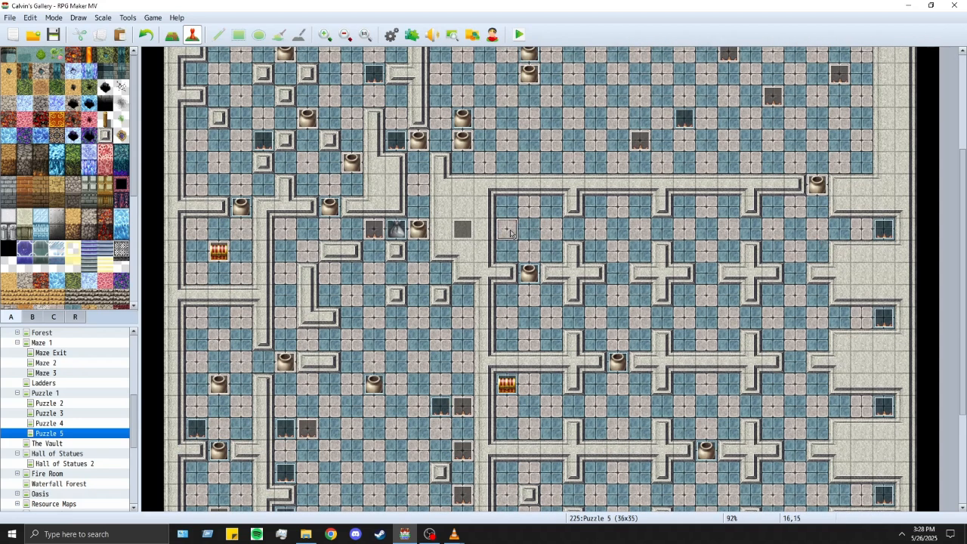
key(ctrl+v)
scroll(633, 266, down, 3)
scroll(633, 266, down, 1)
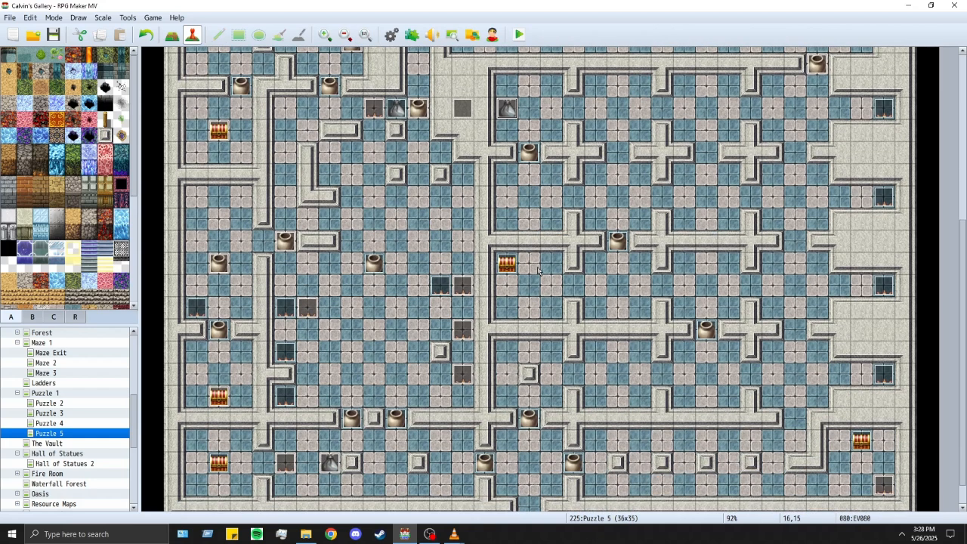
click(511, 310)
key(ctrl+v)
scroll(540, 322, down, 1)
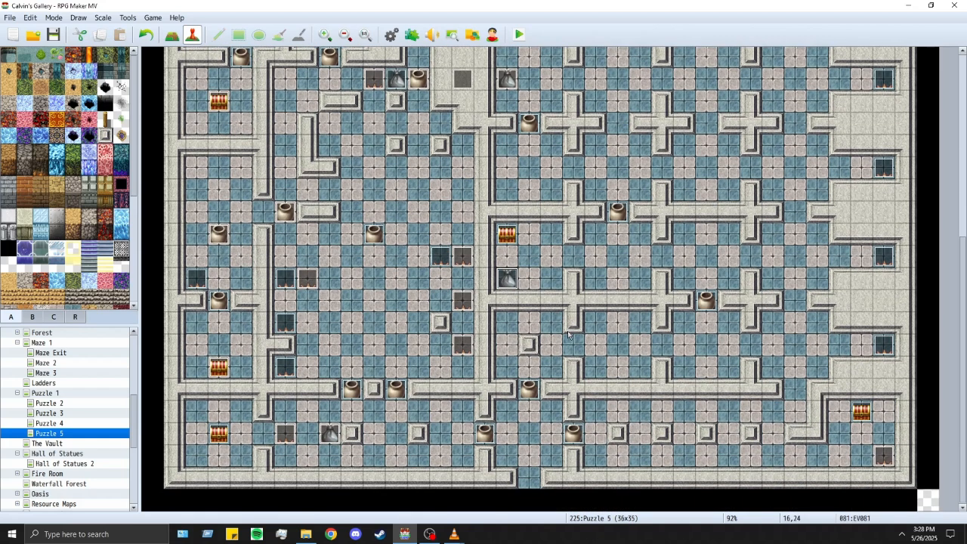
click(840, 420)
key(ctrl+v)
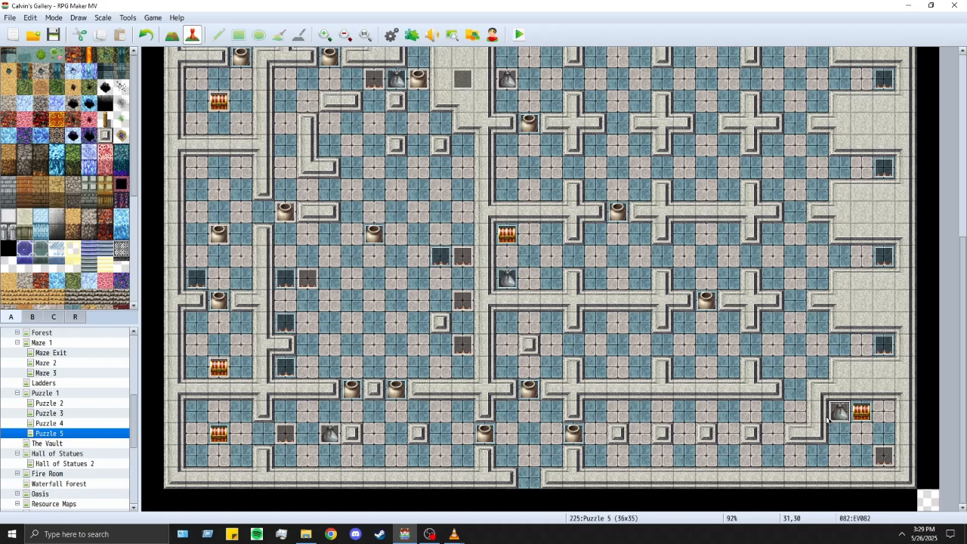
scroll(670, 423, up, 5)
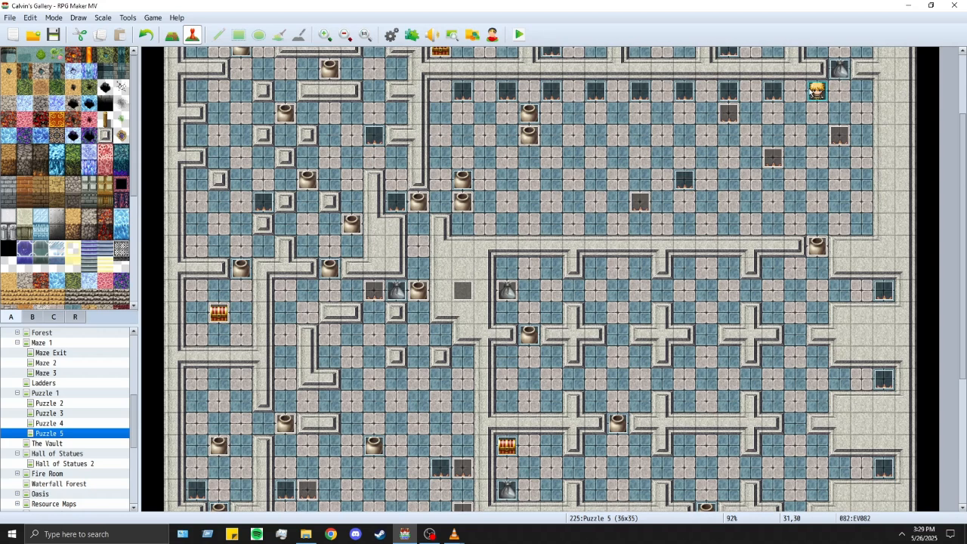
Step: Move the player's starting position to 13,11, between the pots at the large enemy room's western entrance, and save the project
drag(810, 89, 810, 232)
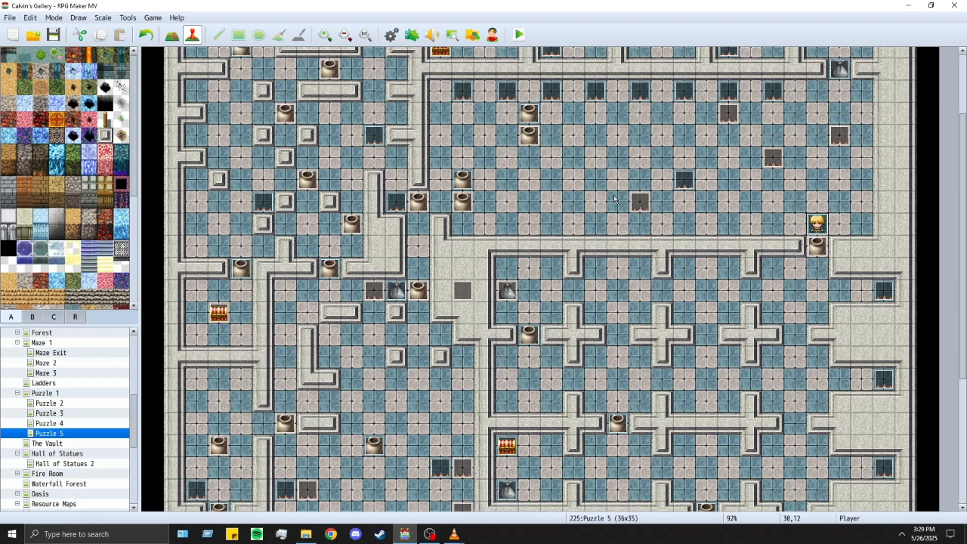
drag(423, 203, 438, 202)
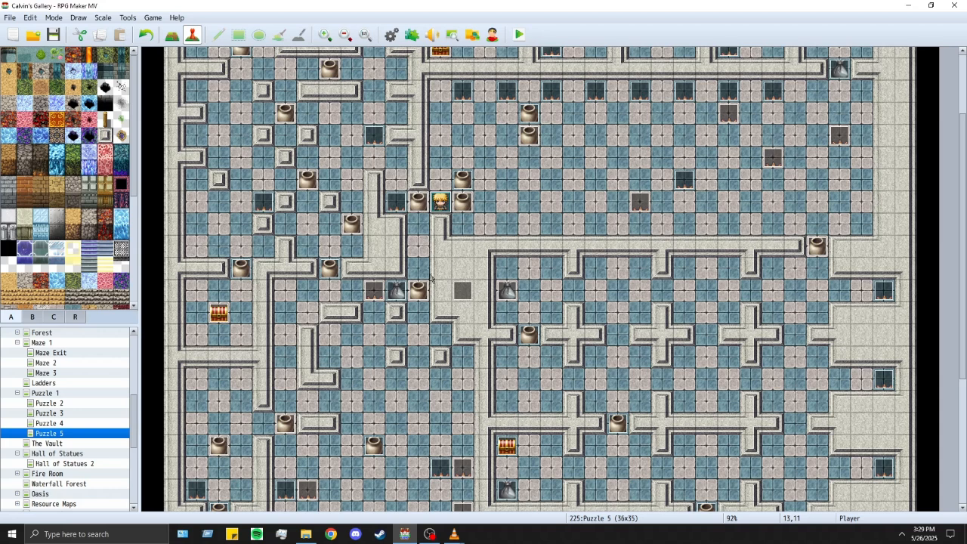
key(ctrl+s)
Step: Launch a playtest, dismiss the profile error and start a new game
click(522, 38)
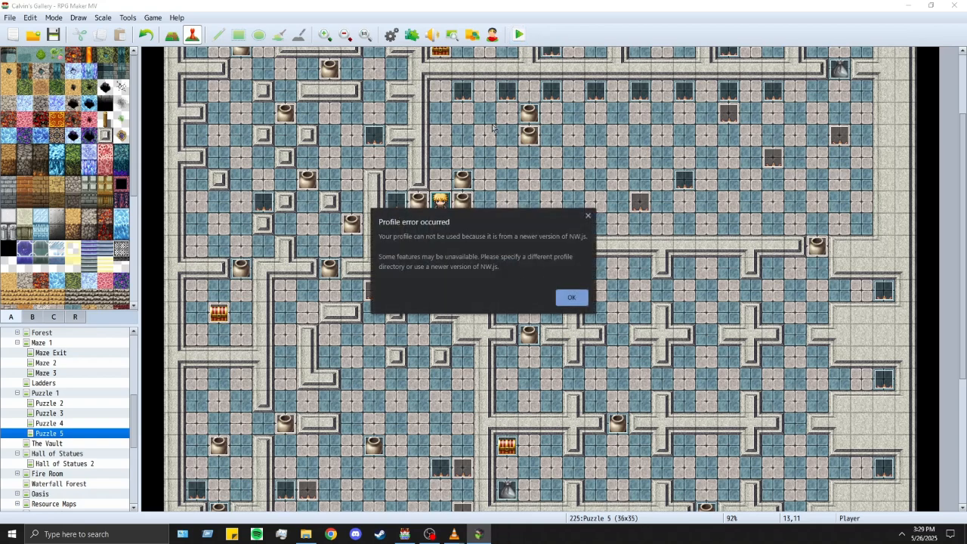
key(Return)
click(380, 7)
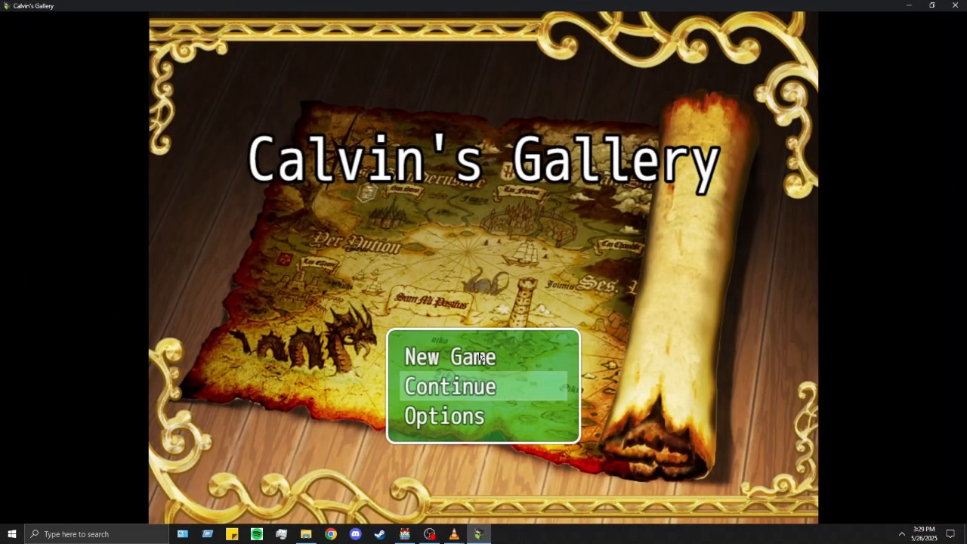
click(470, 362)
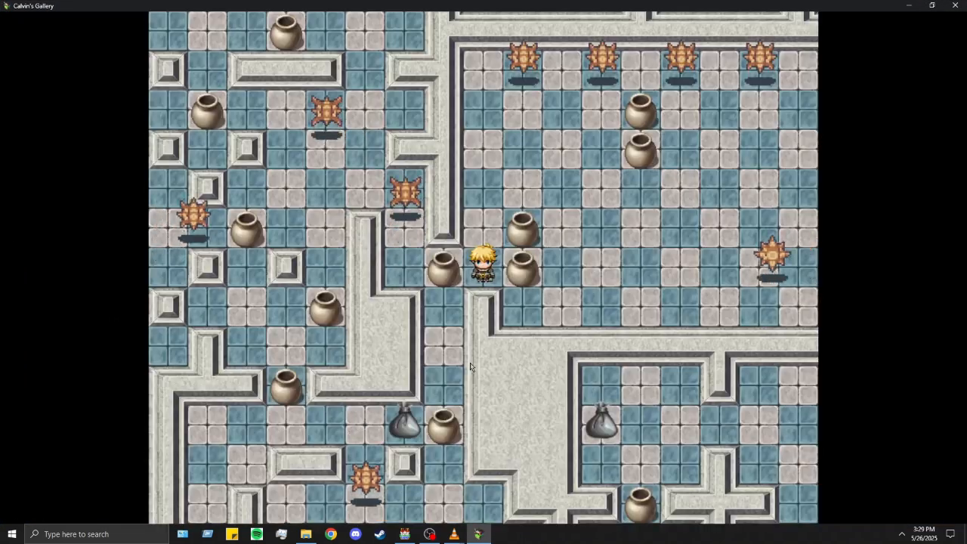
Step: Playtest the room entrance by pushing both pots just inside it one tile east
key(Right)
key(Right)
key(Left)
key(Up)
key(Right)
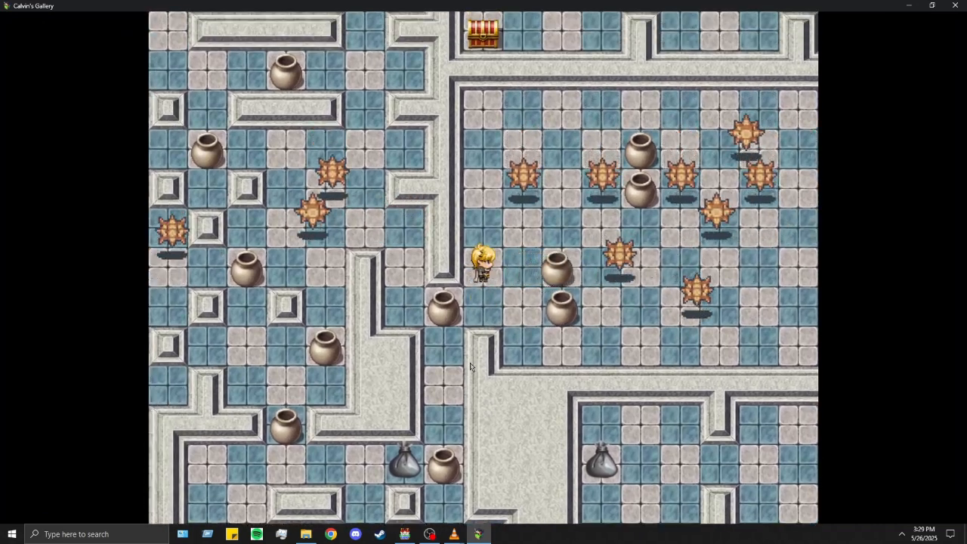
Step: Walk to the northern pair of pots and push each of them two tiles east as cover from the enemies
key(Up)
key(Up)
key(Right)
key(Right)
key(Right)
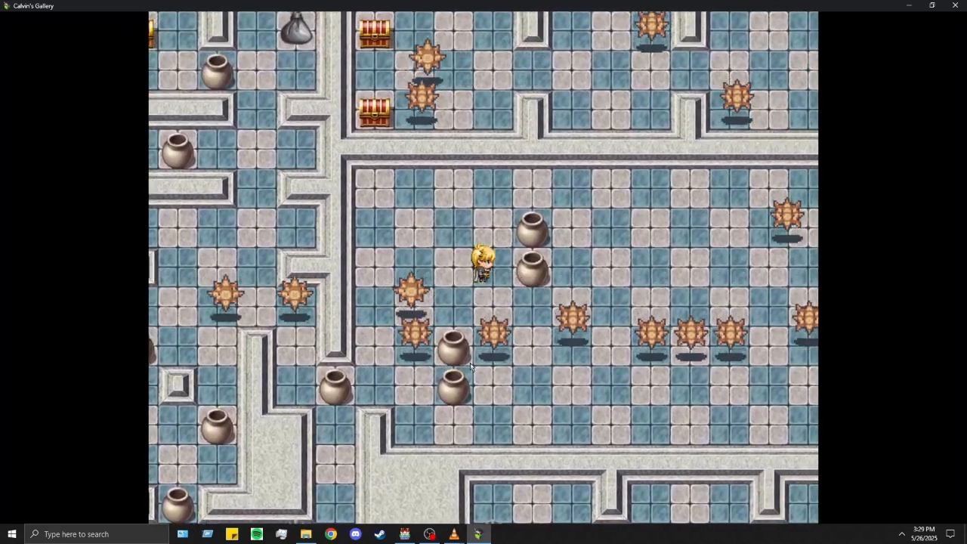
key(Right)
key(Up)
key(Right)
key(Right)
key(Right)
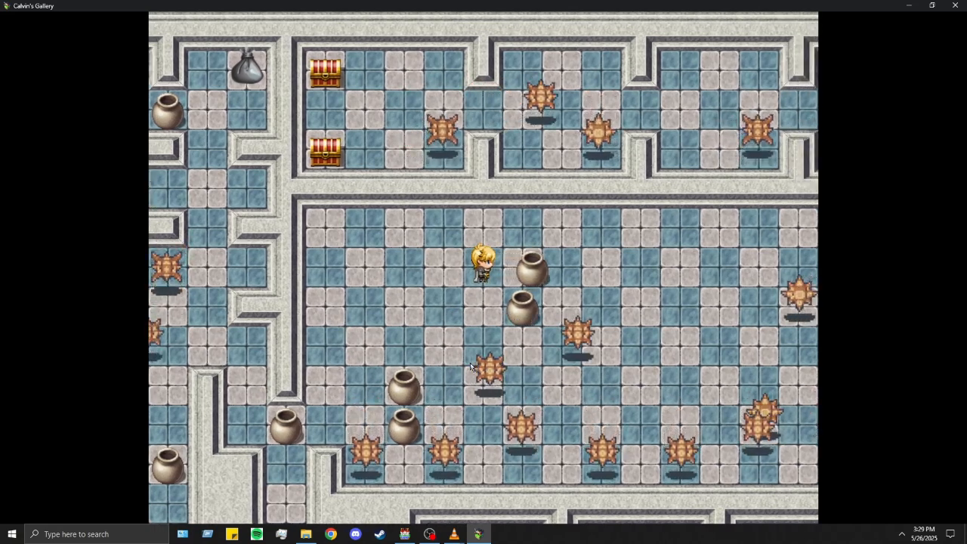
key(Down)
key(Right)
Step: Retreat west to dodge the enemies, return to the northern pots and stagger them diagonally one tile apart further east
key(Left)
key(Left)
key(Left)
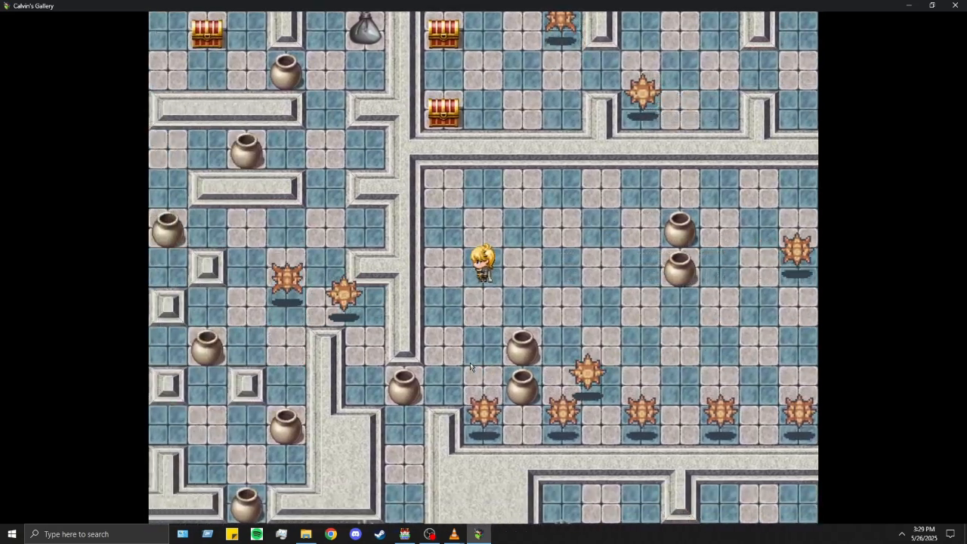
key(Right)
key(Right)
key(Right)
key(Right)
key(Up)
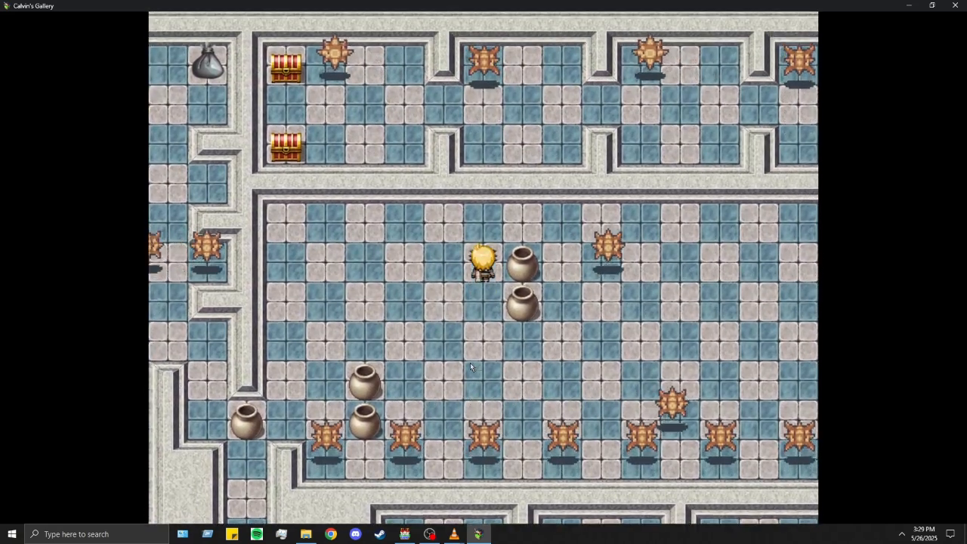
key(Right)
key(Down)
key(Right)
key(Right)
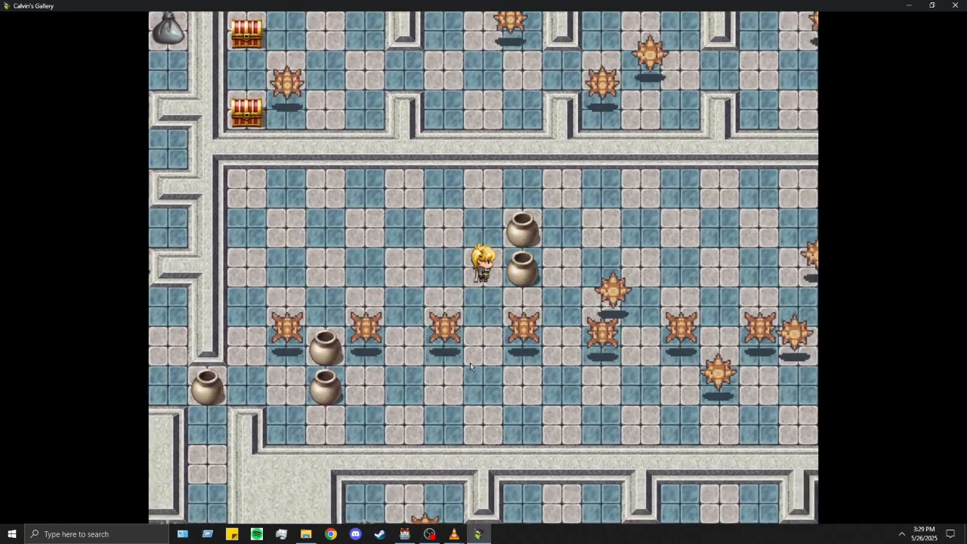
key(Right)
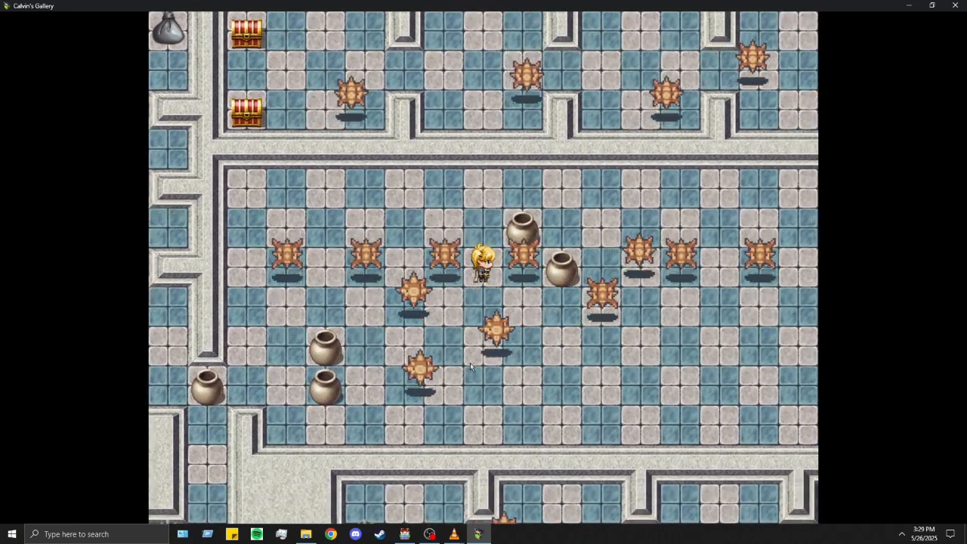
Step: Go back to the pair of pots near the entrance and push them east in a diagonal stagger
key(Left)
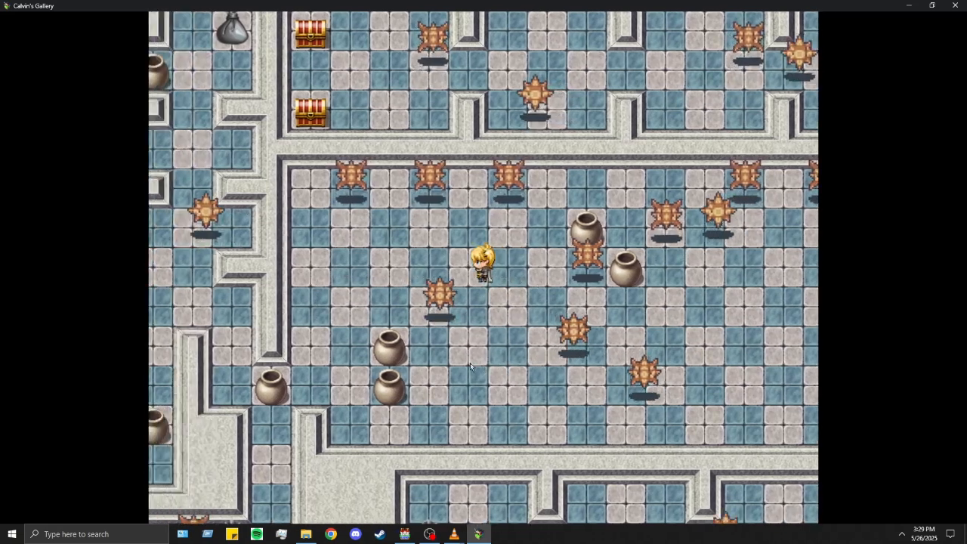
key(Left)
key(Down)
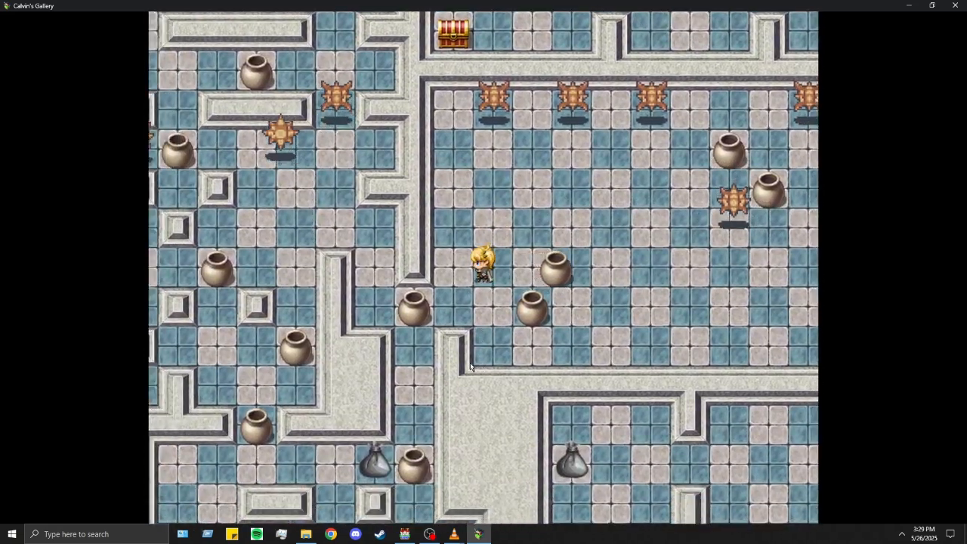
key(Right)
key(Down)
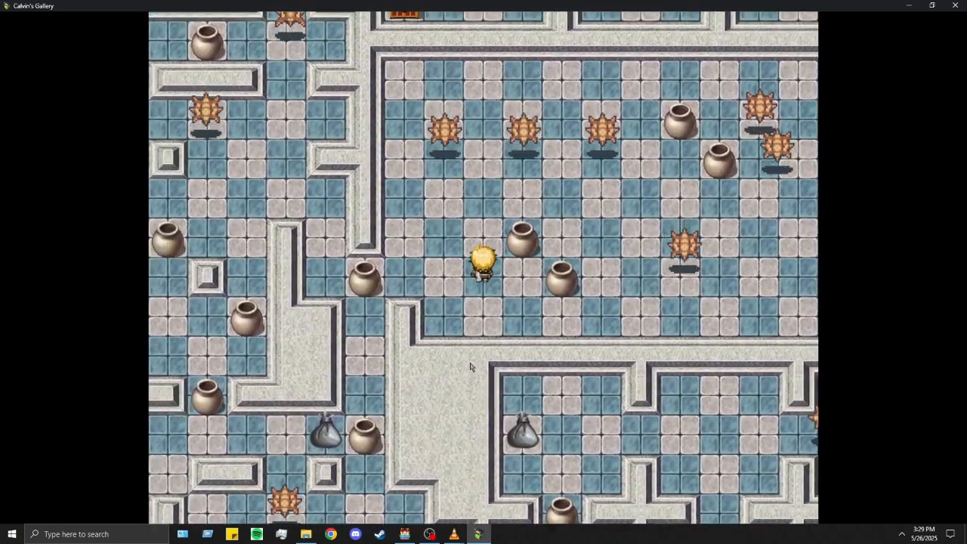
key(Up)
key(Right)
key(Left)
key(Down)
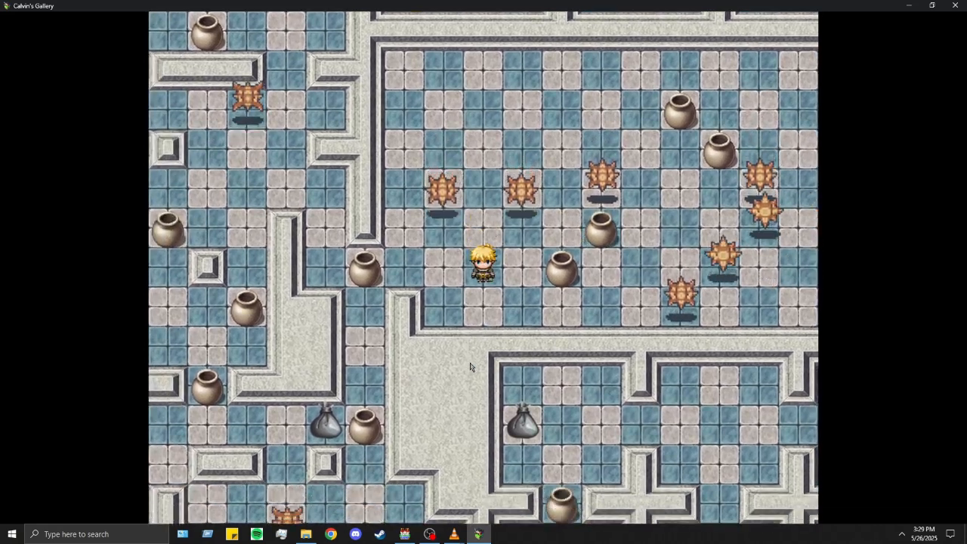
Step: Return to the northern pots and push them alternately past the middle of the room while avoiding enemies
key(Up)
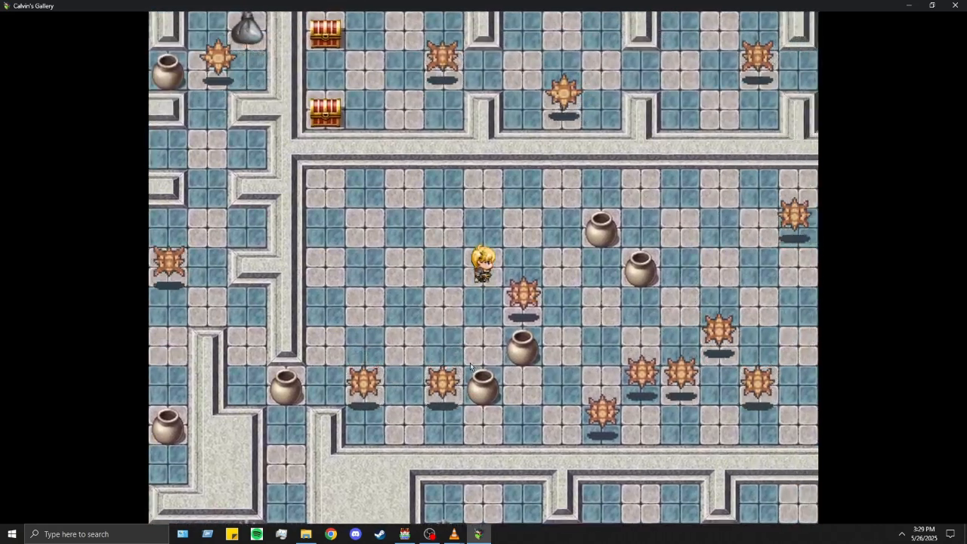
key(Right)
key(Down)
key(Right)
key(Up)
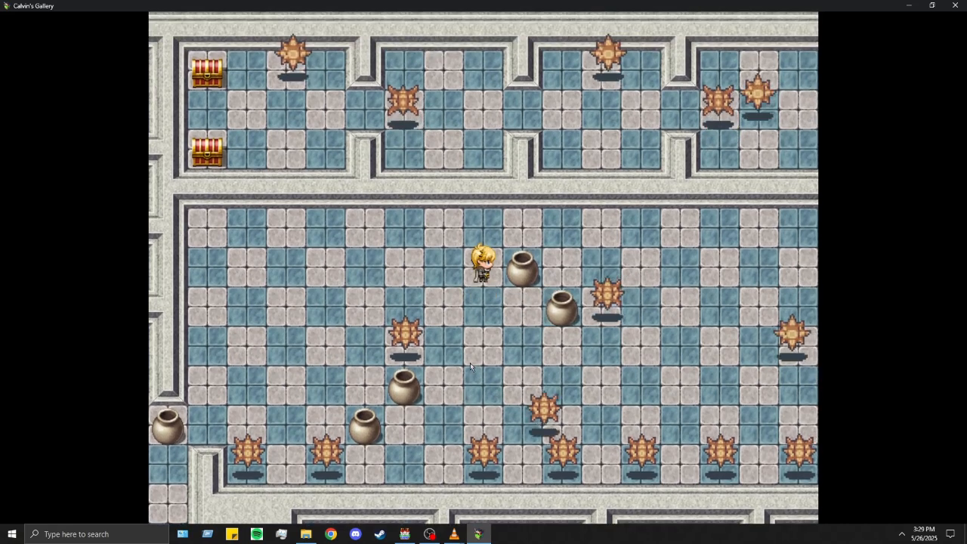
key(Right)
key(Right)
key(Down)
key(Right)
key(Up)
key(Right)
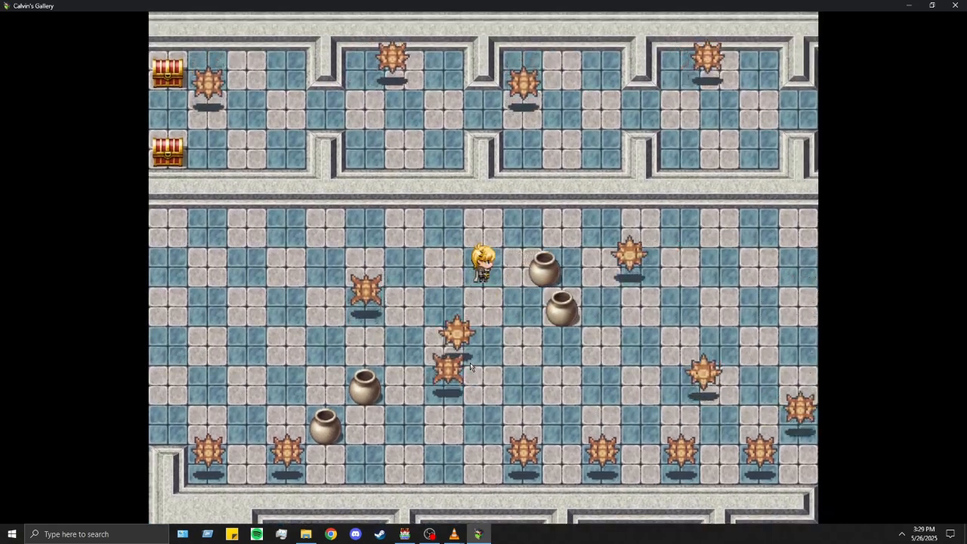
key(Right)
key(Down)
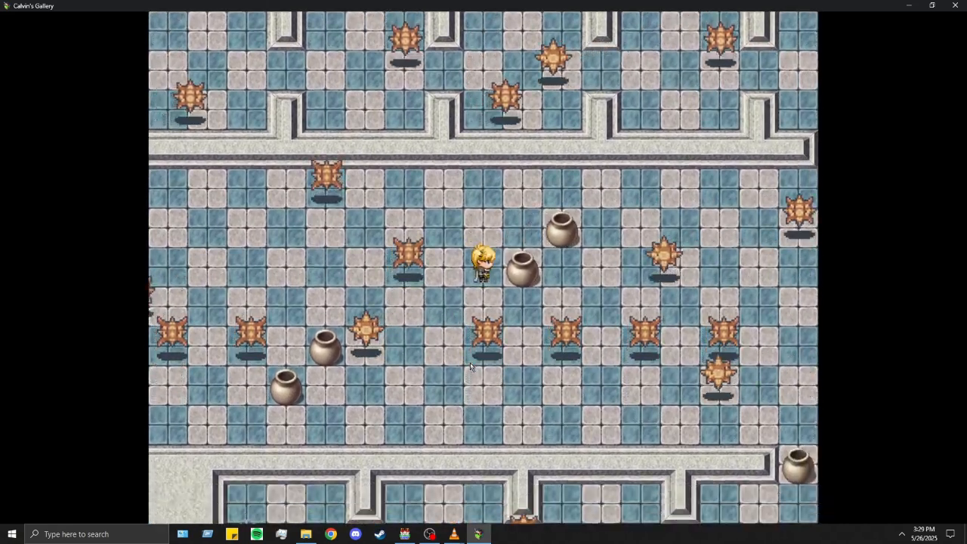
key(Right)
key(Down)
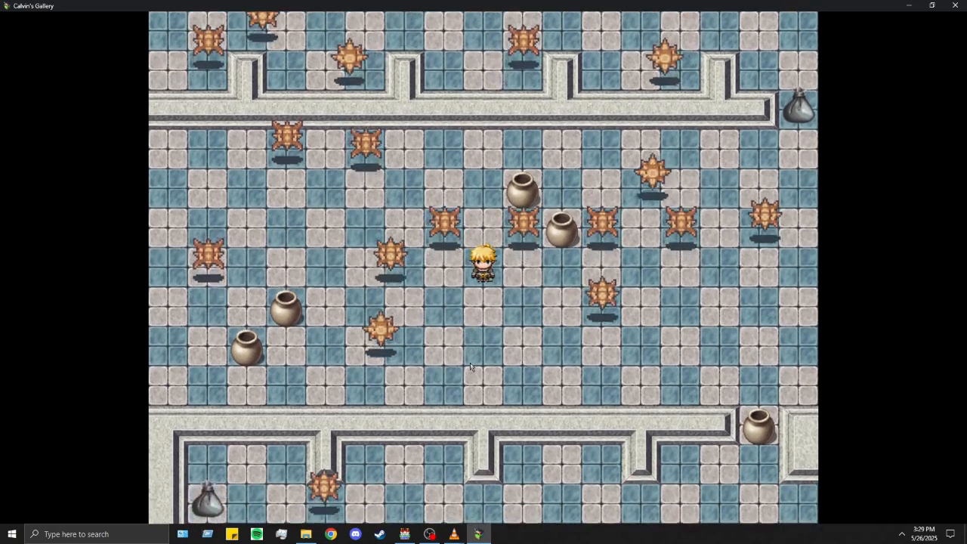
Step: Run back west to the southern pots, advance both of them two or more tiles east and dodge the enemies beside them
key(Up)
key(Up)
key(Down)
key(Left)
key(Left)
key(Left)
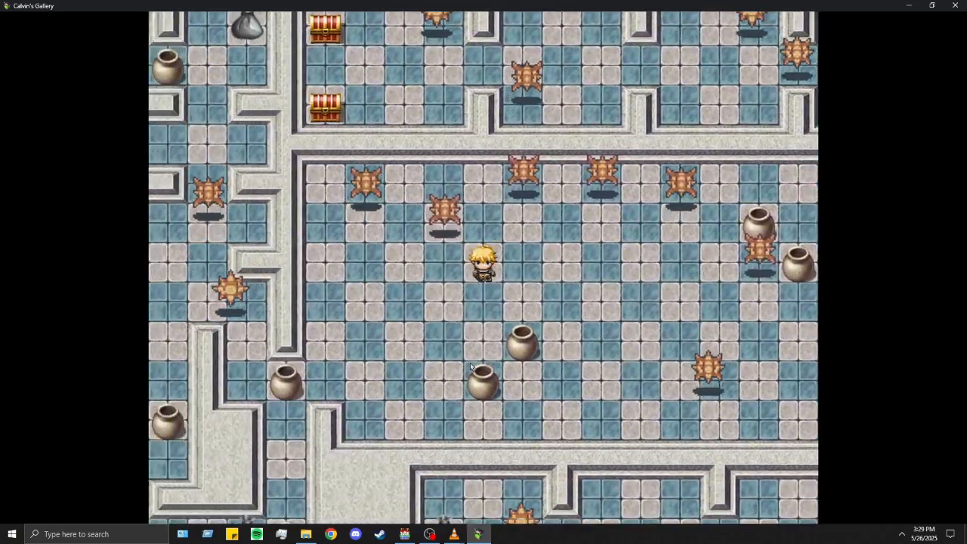
key(Down)
key(Right)
key(Down)
key(Left)
key(Left)
key(Down)
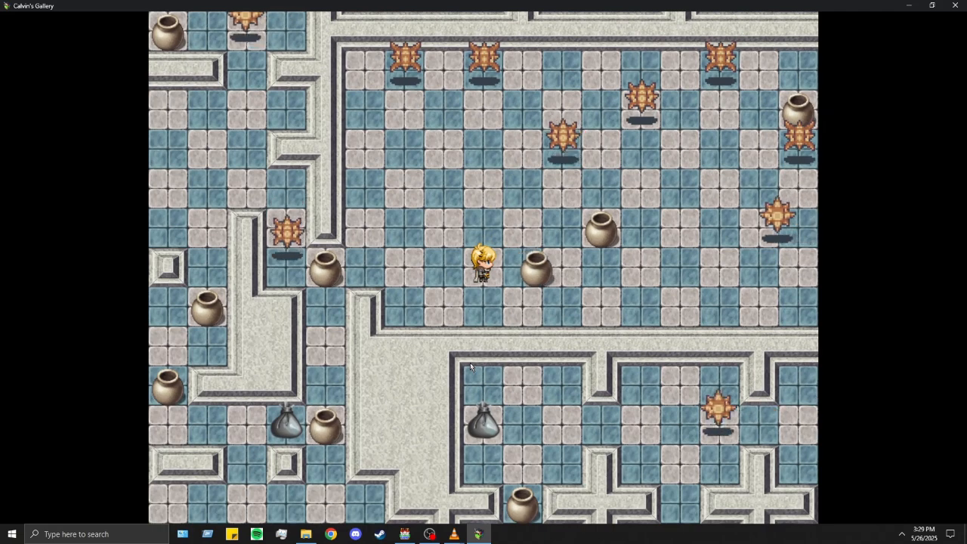
key(Right)
key(Right)
key(Left)
key(Up)
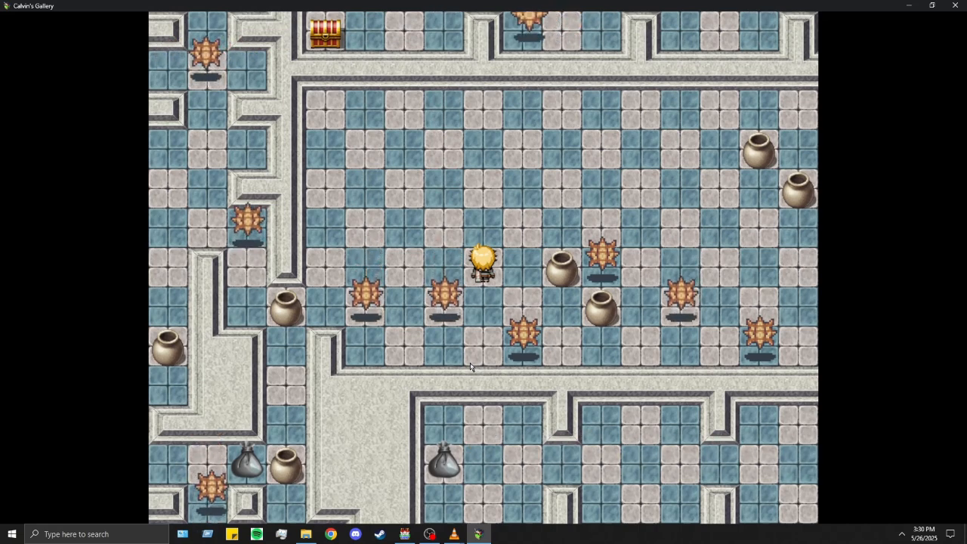
key(Down)
key(Down)
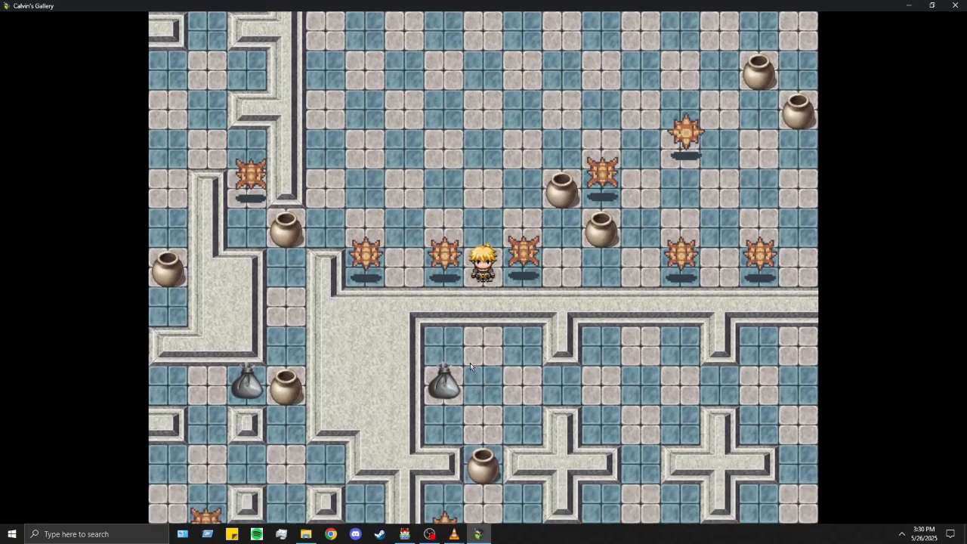
Step: Push the southern pair of pots alternately east across the middle of the room, using them to shield against enemies
key(Up)
key(Right)
key(Right)
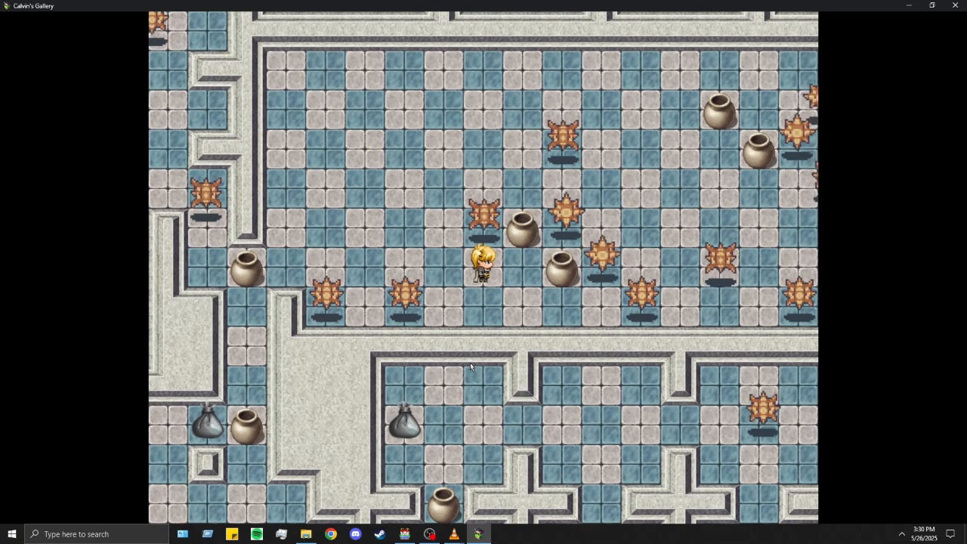
key(Left)
key(Up)
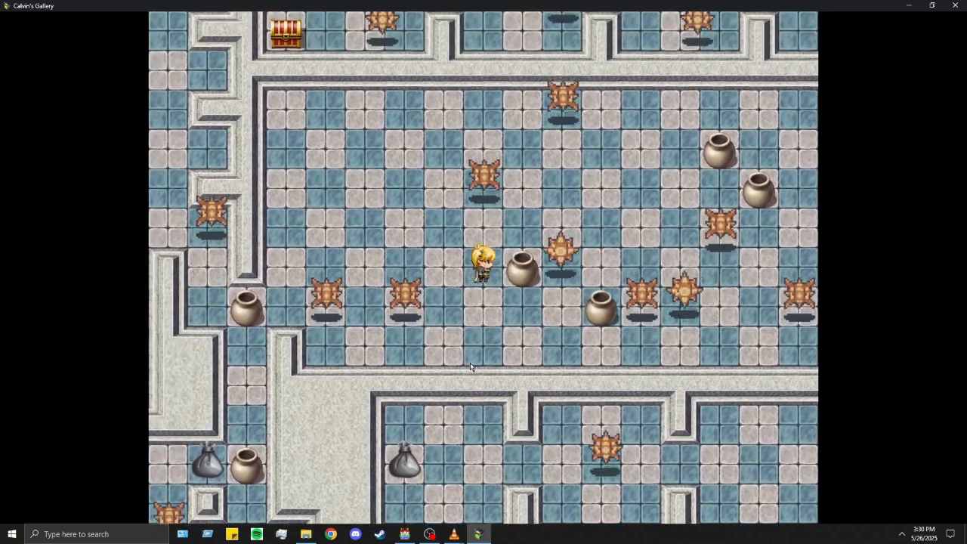
key(Right)
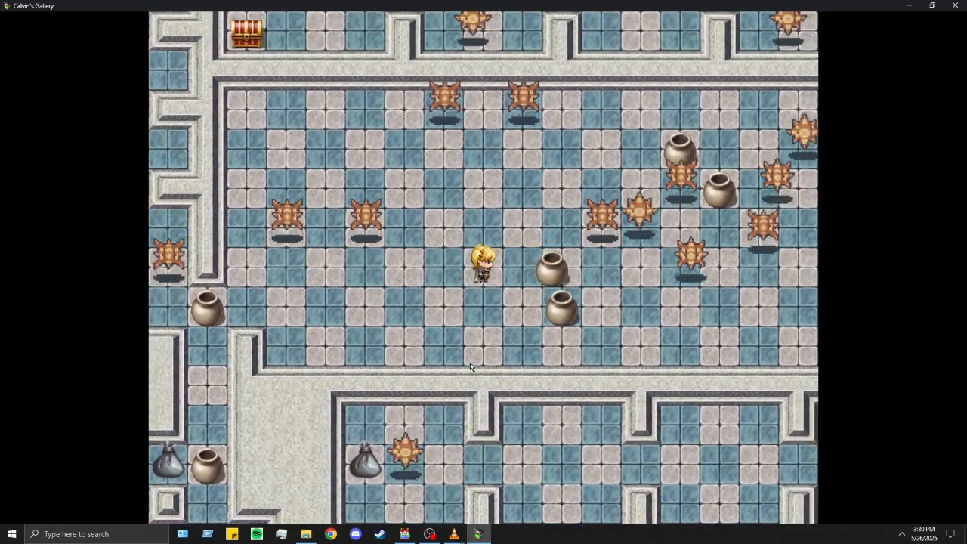
key(Right)
key(Right)
key(Left)
key(Down)
key(Right)
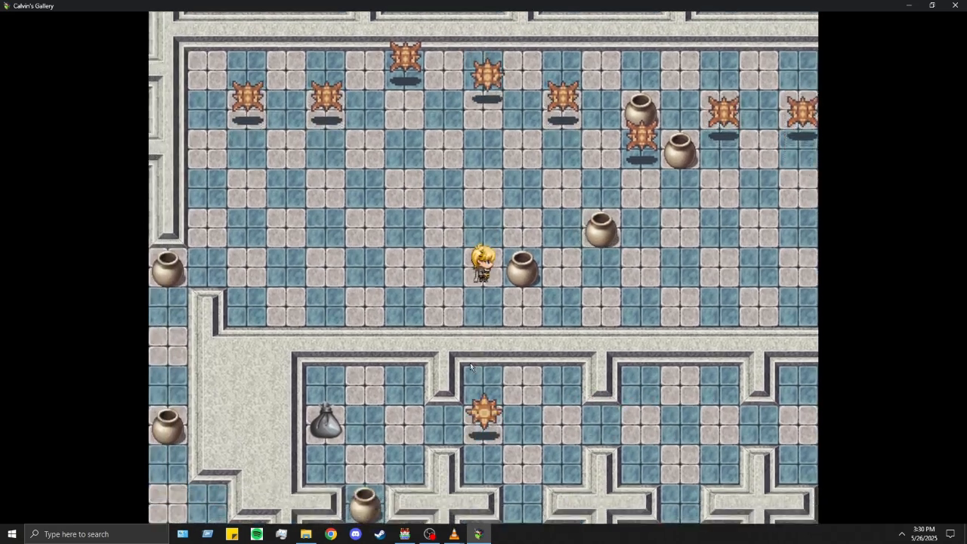
key(Right)
key(Right)
key(Up)
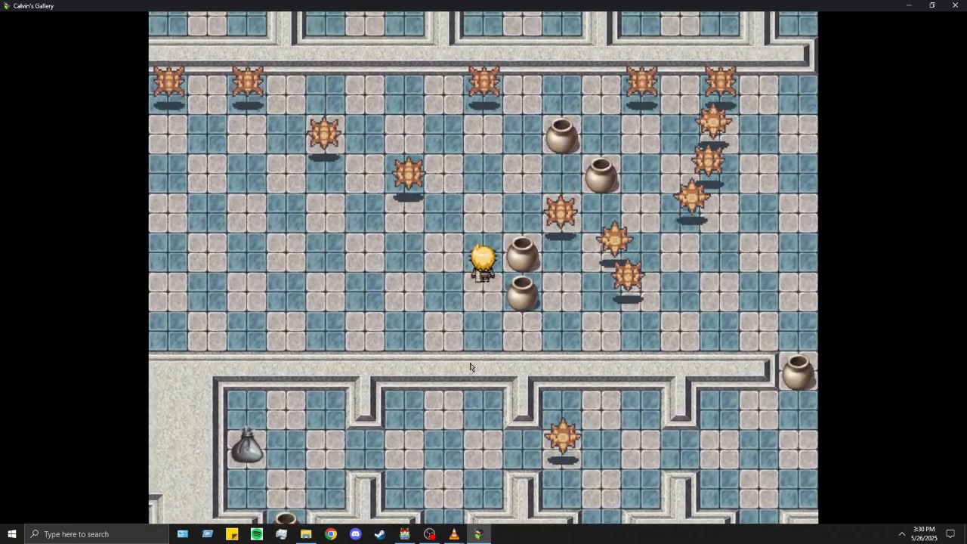
key(Up)
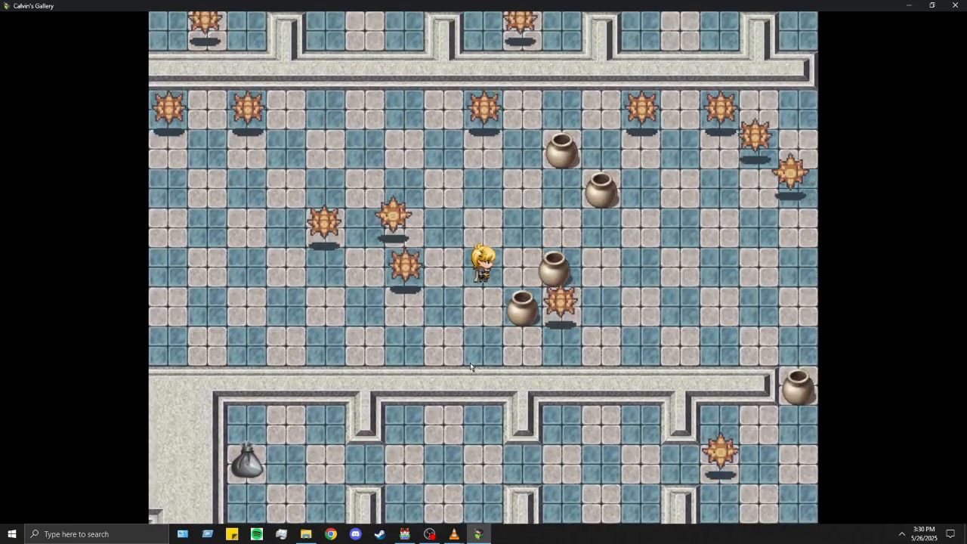
Step: Return north to the upper pair of pots and push them in turns toward the east end of the room
key(Up)
key(Up)
key(Up)
key(Down)
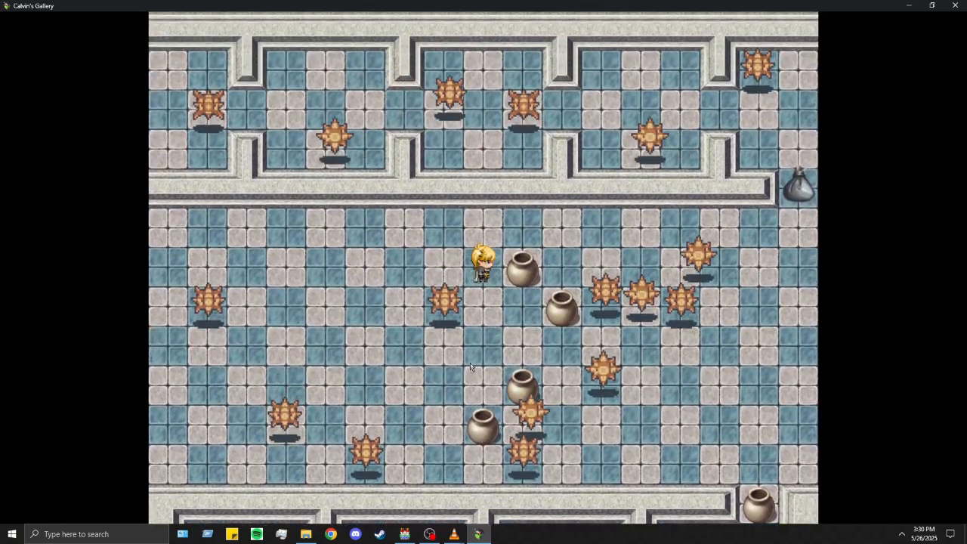
key(Right)
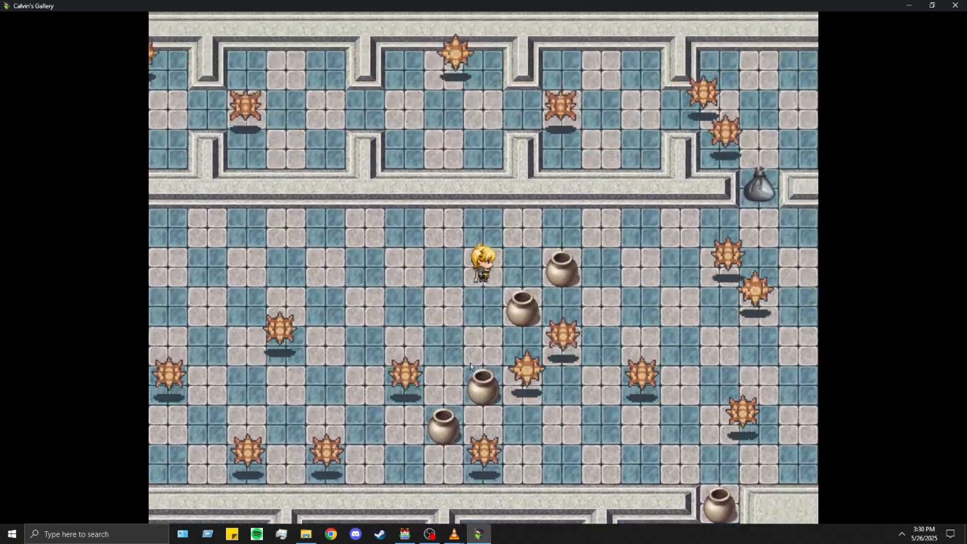
key(Right)
key(Down)
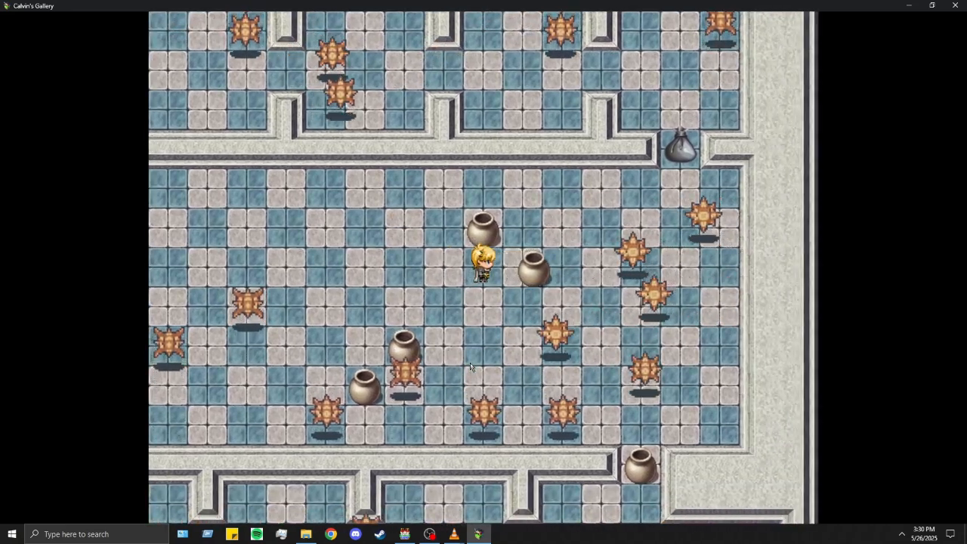
Step: Push the uppermost pot east to trap an enemy against the wall and collect the sack in the northeast doorway
key(Up)
key(Right)
key(Right)
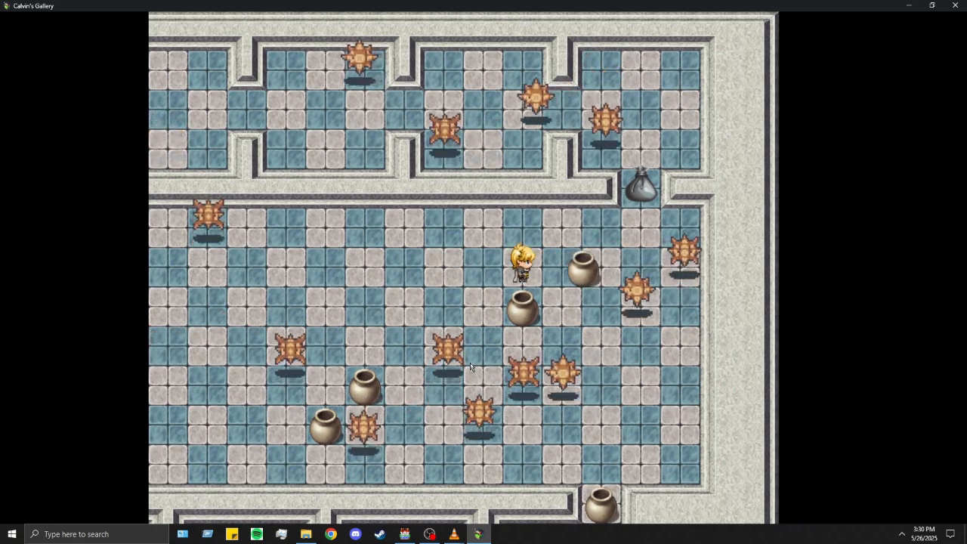
key(Up)
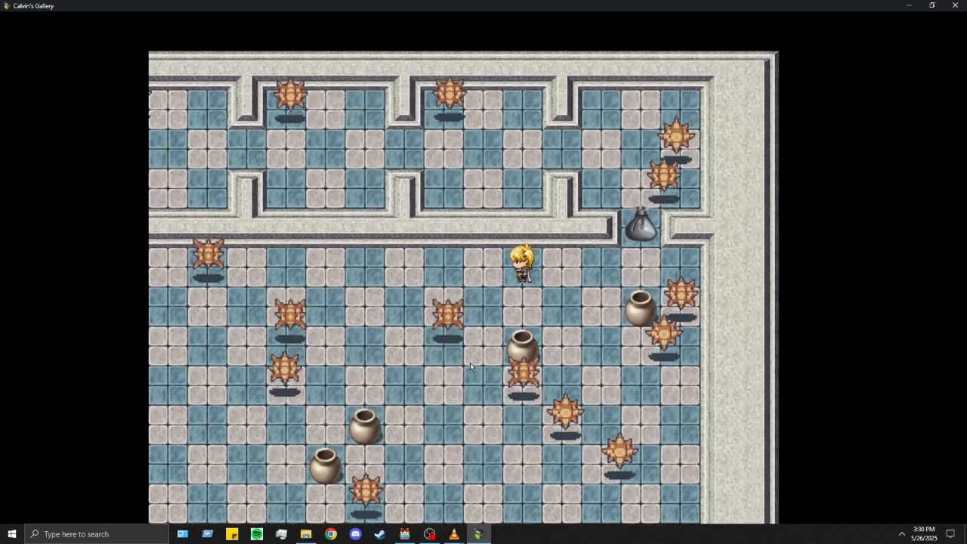
key(Right)
key(Right)
key(Return)
key(Return)
Step: Go around behind the second northern pot and push it east until it sits directly below the first one
key(Left)
key(Left)
key(Left)
key(Left)
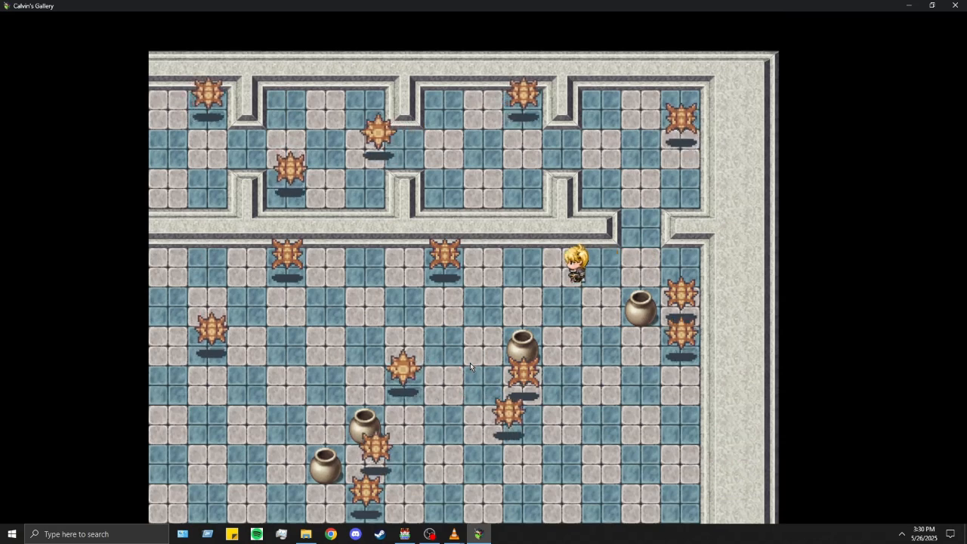
key(Down)
key(Down)
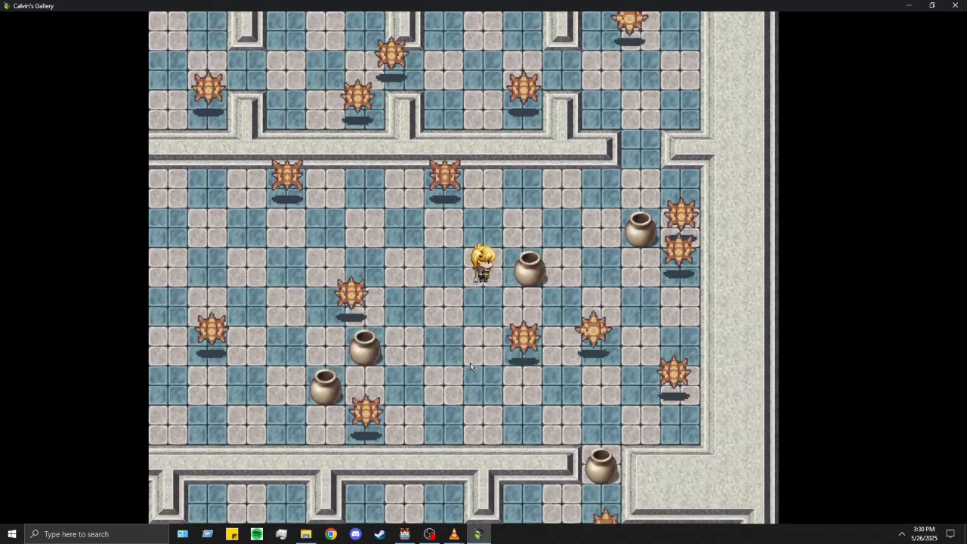
key(Right)
key(Right)
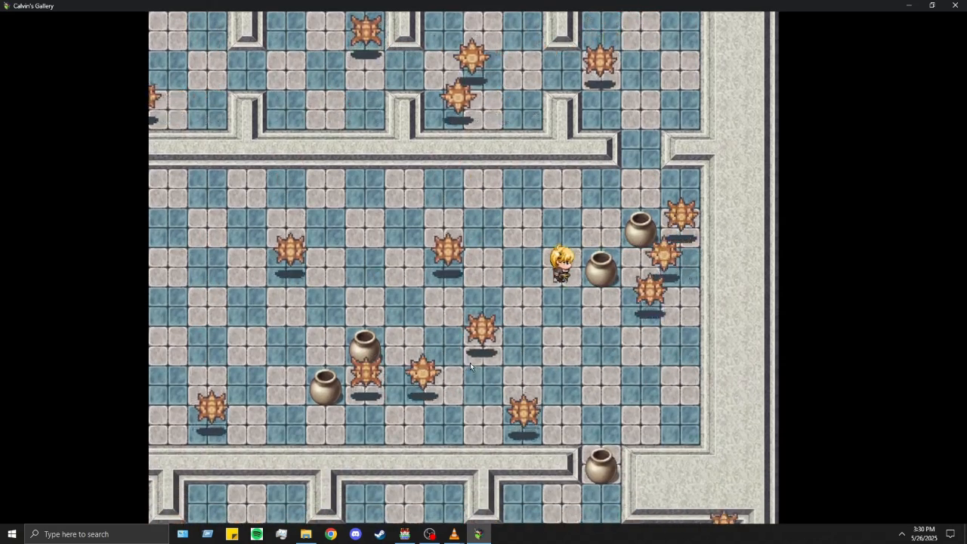
key(Right)
key(Left)
key(Left)
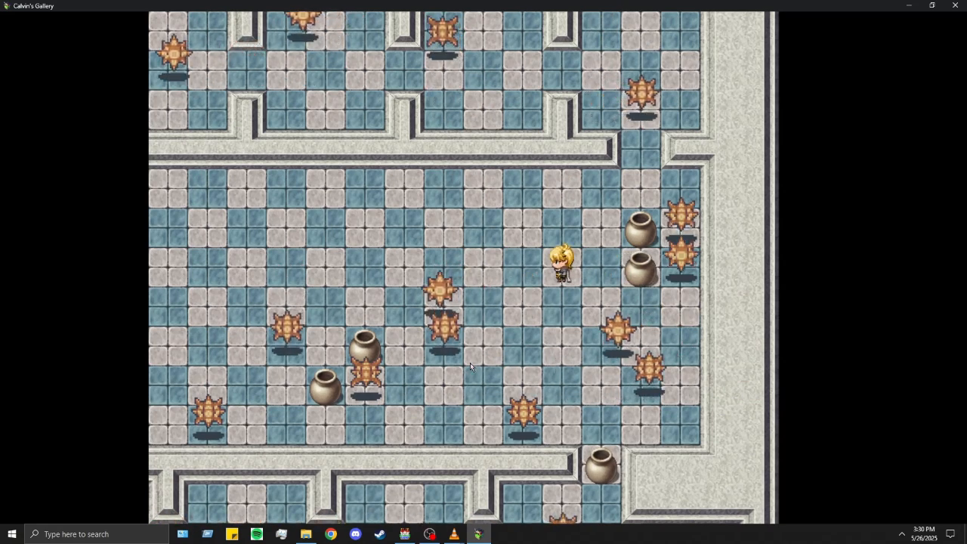
Step: Run back west to the southern pair and push its upper pot several tiles east past the enemies
key(Up)
key(Left)
key(Left)
key(Left)
key(Left)
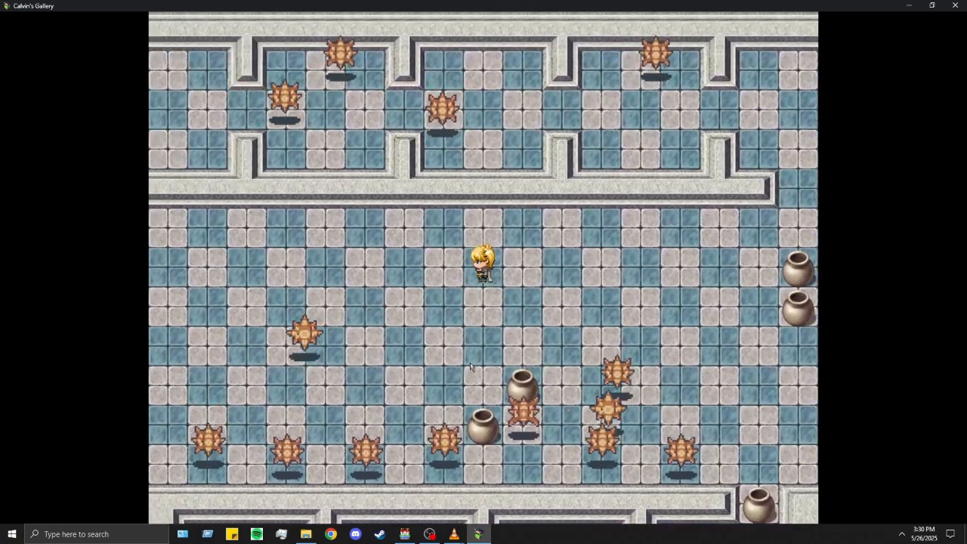
key(Down)
key(Down)
key(Down)
key(Right)
key(Right)
key(Right)
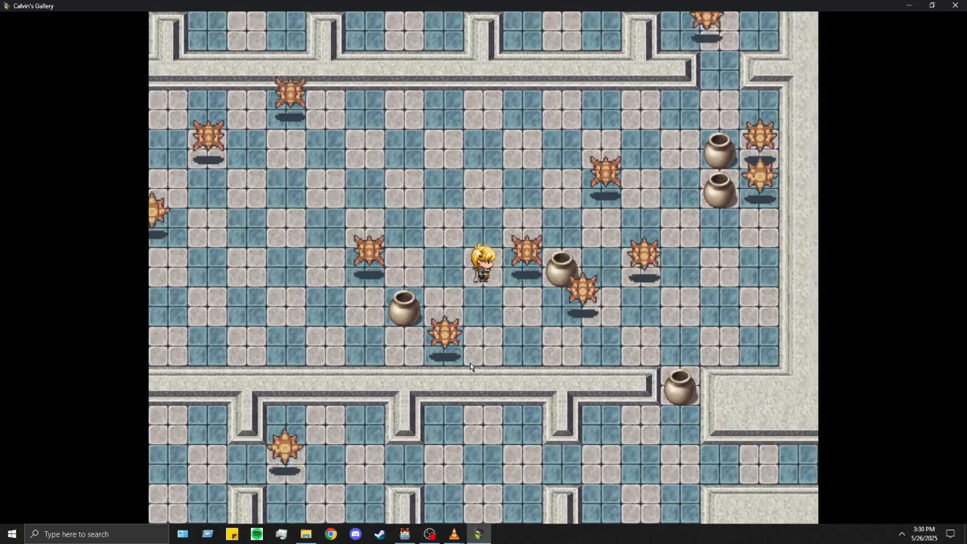
Step: Continue pushing the upper southern pot east until it pins an enemy against the east wall
key(Right)
key(Right)
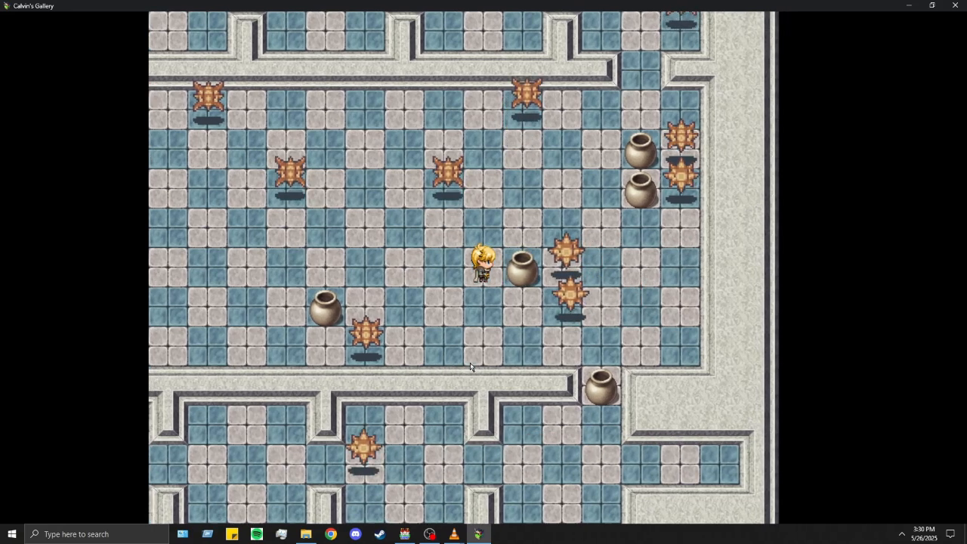
key(Right)
key(Right)
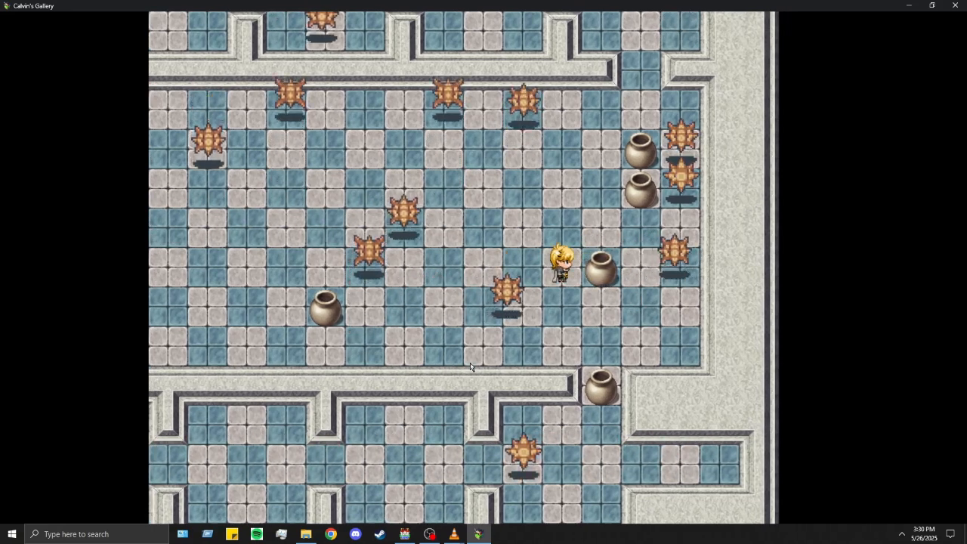
key(Right)
Step: Fetch the last southern pot and push it east beneath the others to trap another enemy at the wall
key(Left)
key(Left)
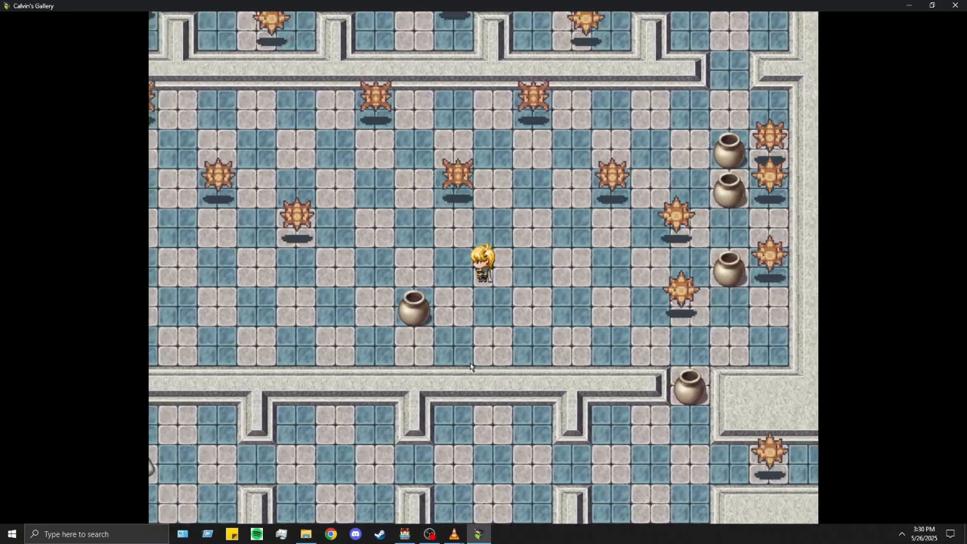
key(Down)
key(Right)
key(Right)
key(Right)
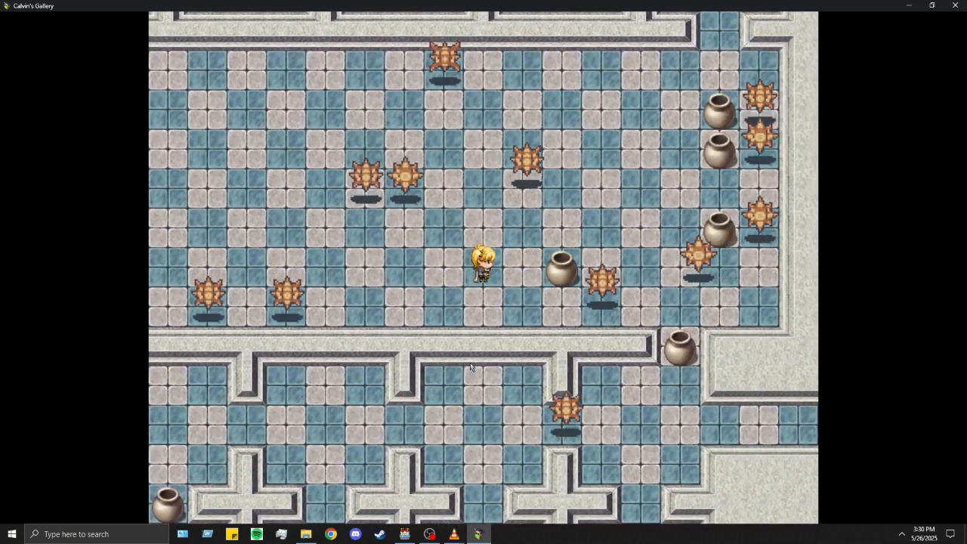
key(Right)
key(Right)
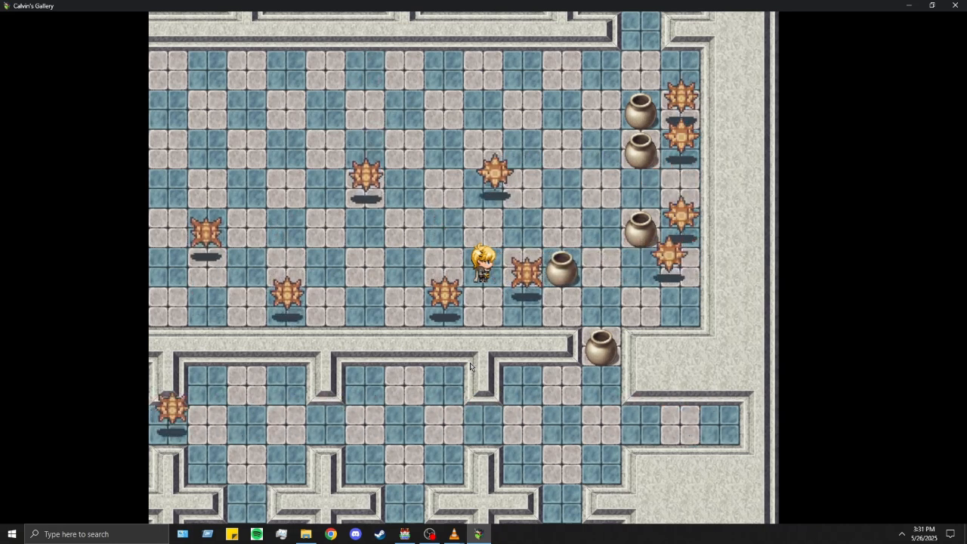
key(Right)
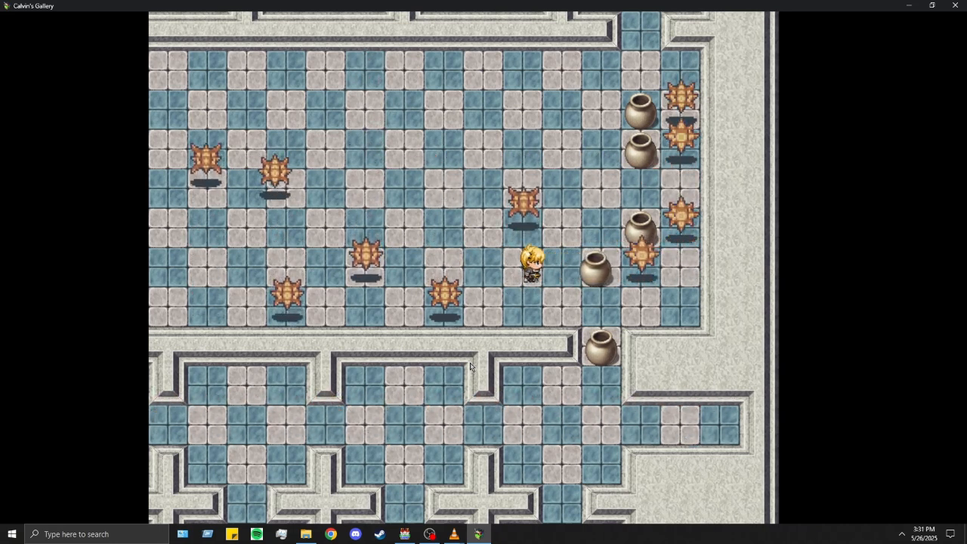
key(Right)
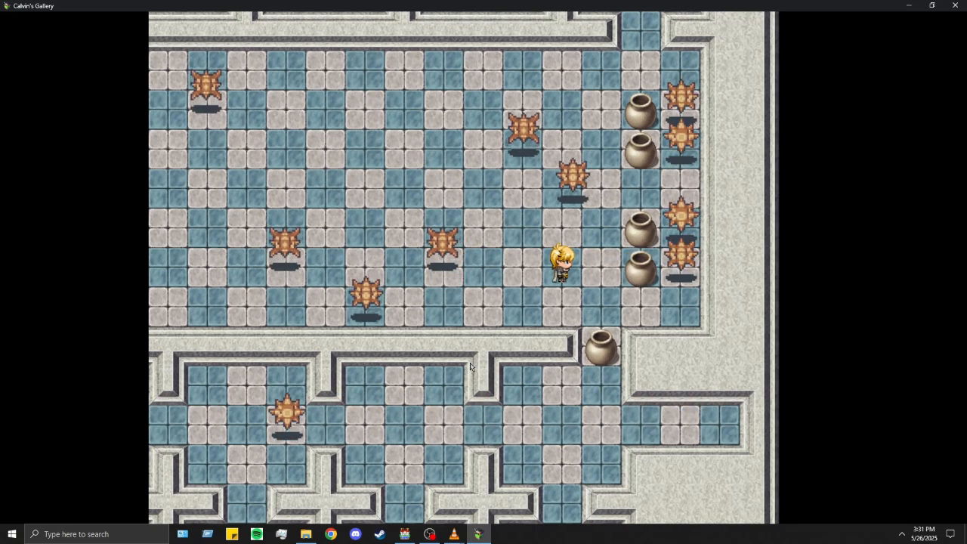
Step: Walk up to the northeast doorway to check the access to the corridor beyond the large room
key(Left)
key(Left)
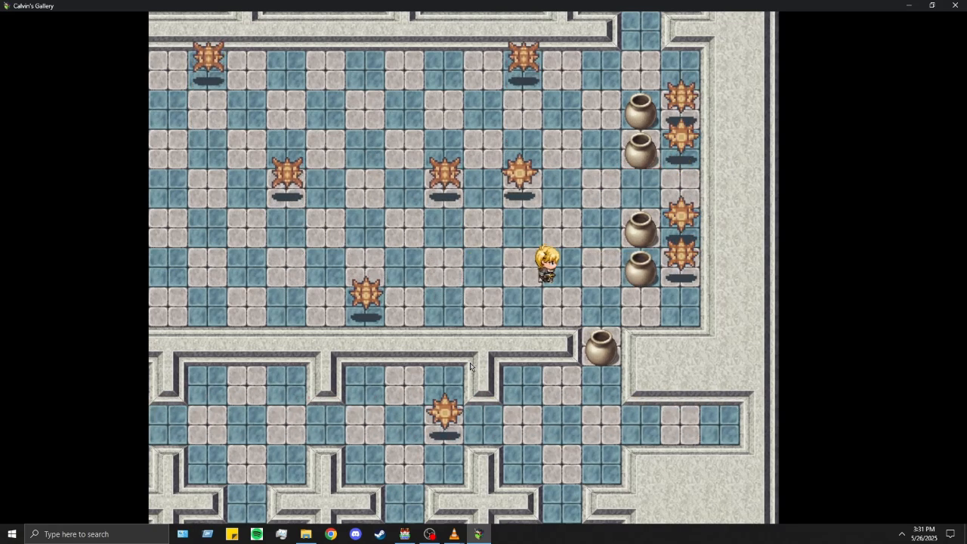
key(Right)
key(Up)
key(Right)
key(Up)
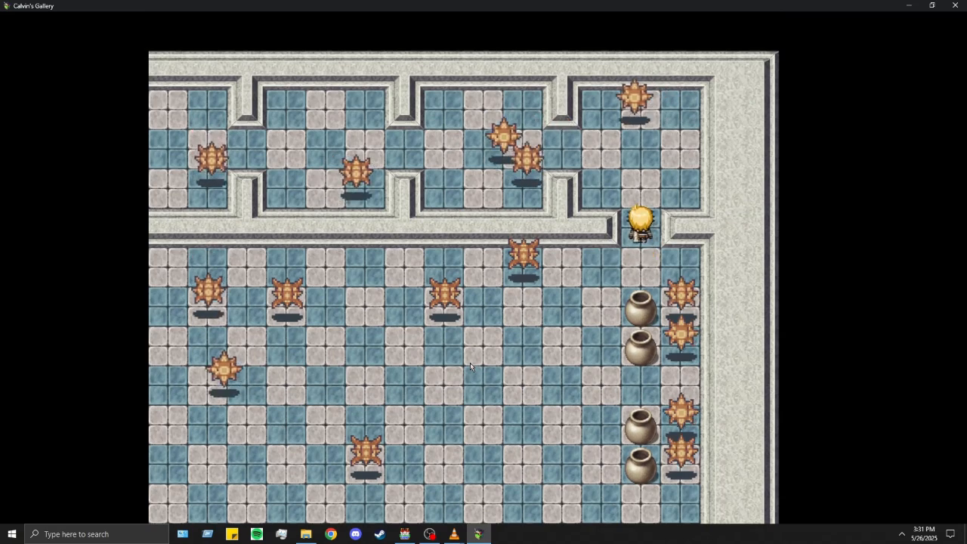
key(Up)
key(Down)
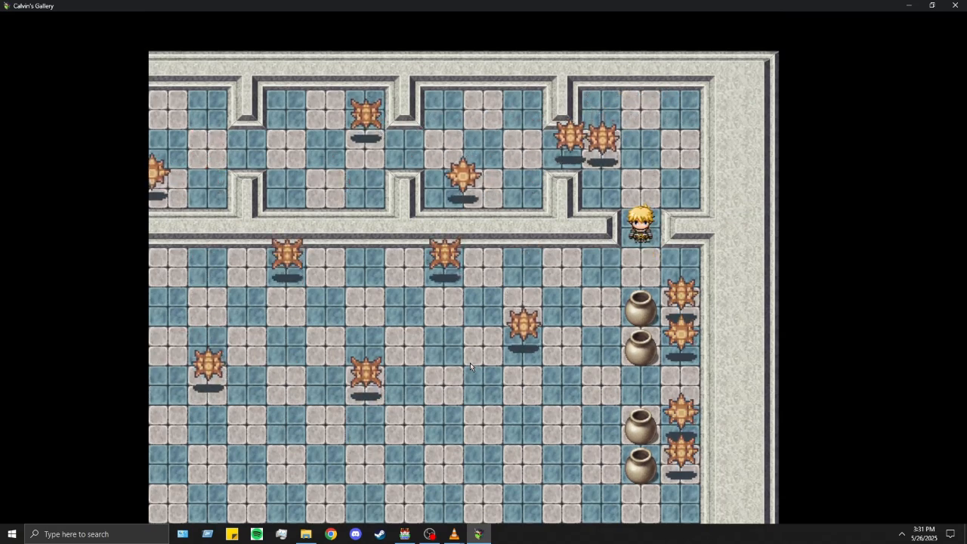
Step: Run down to the southern doorway and push its pot south, then east into the side alcove to block the enemy
key(Down)
key(Left)
key(Down)
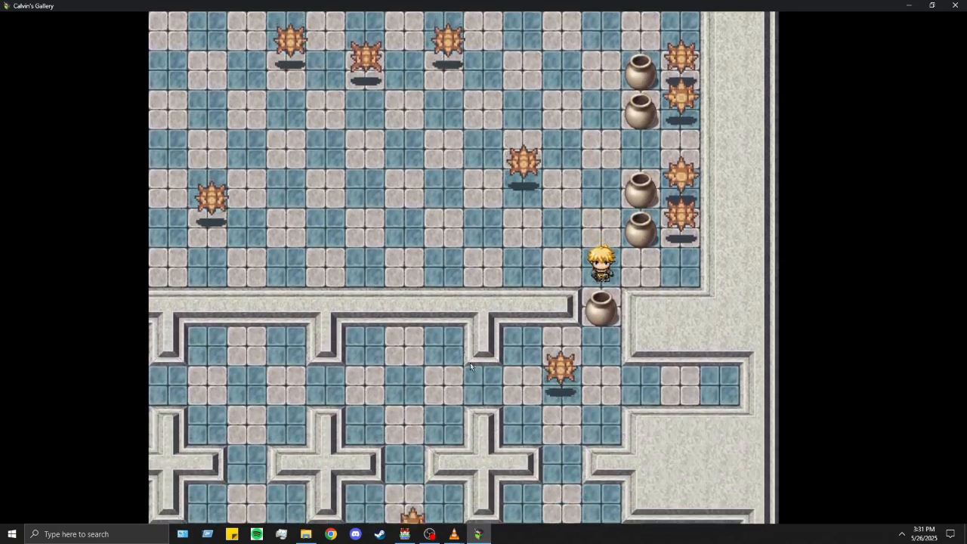
key(Down)
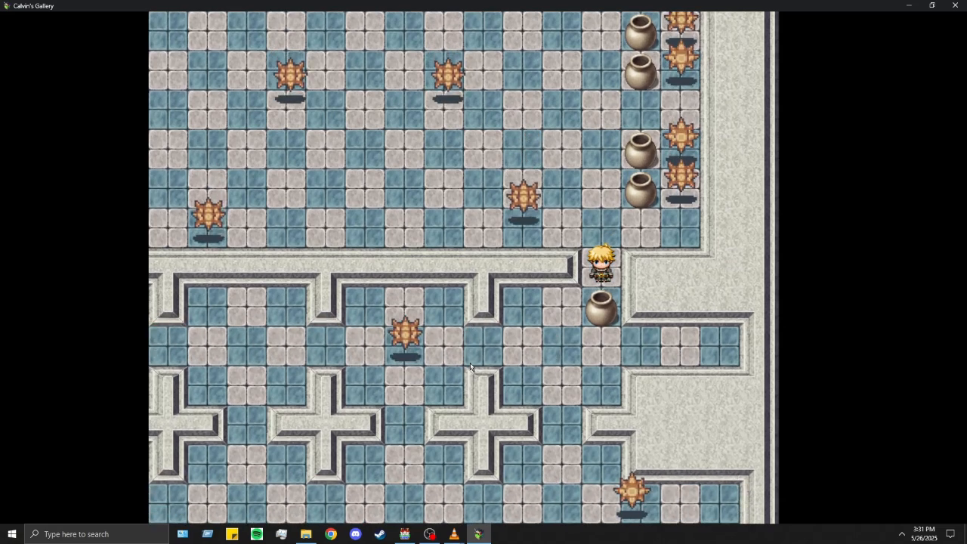
key(Down)
key(Left)
key(Down)
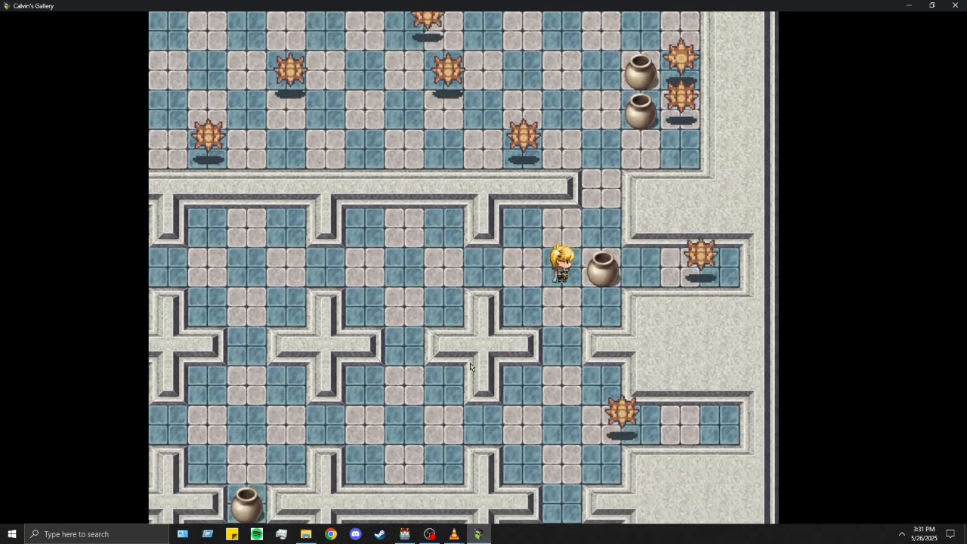
Step: Collect the sack at the west end of the corridor and push the nearby pot south into the row below
key(Left)
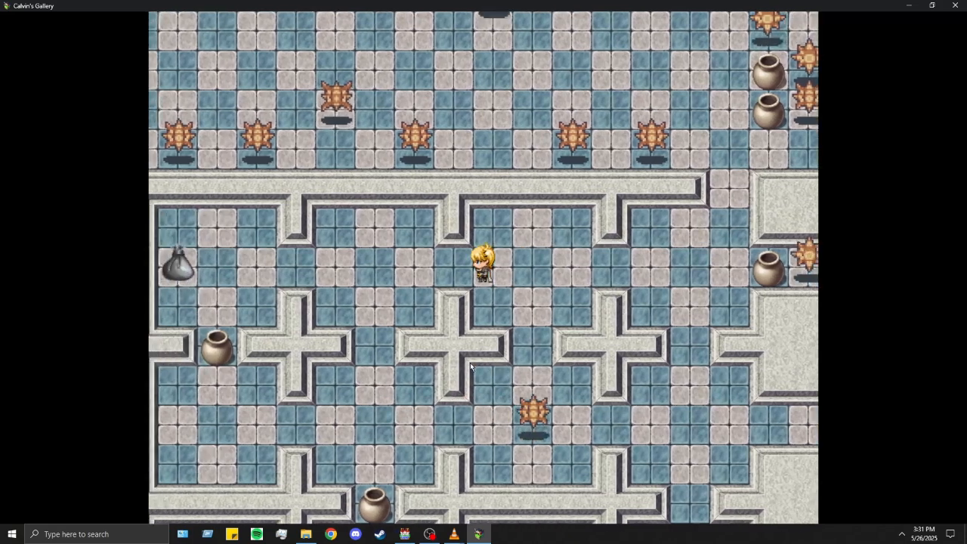
key(Return)
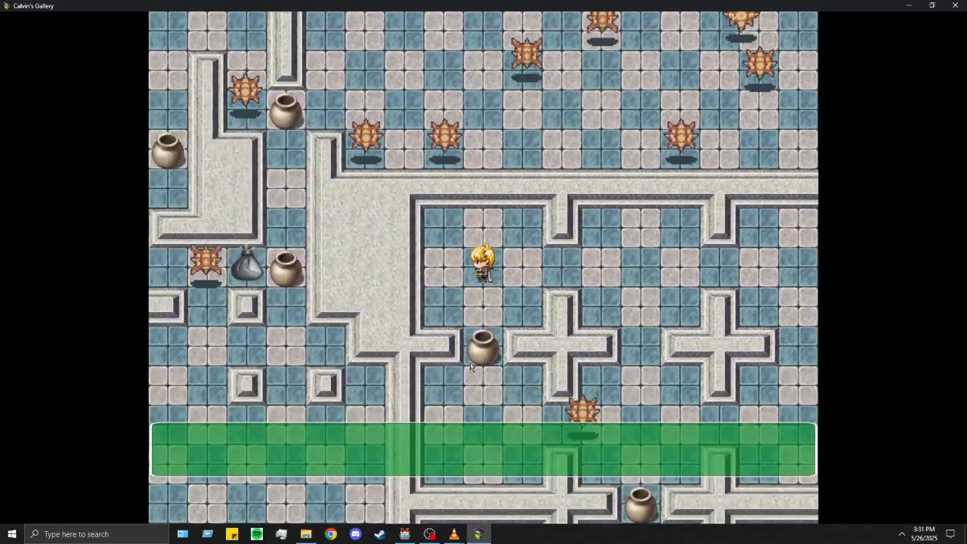
key(Down)
key(Down)
key(Left)
key(Down)
key(Down)
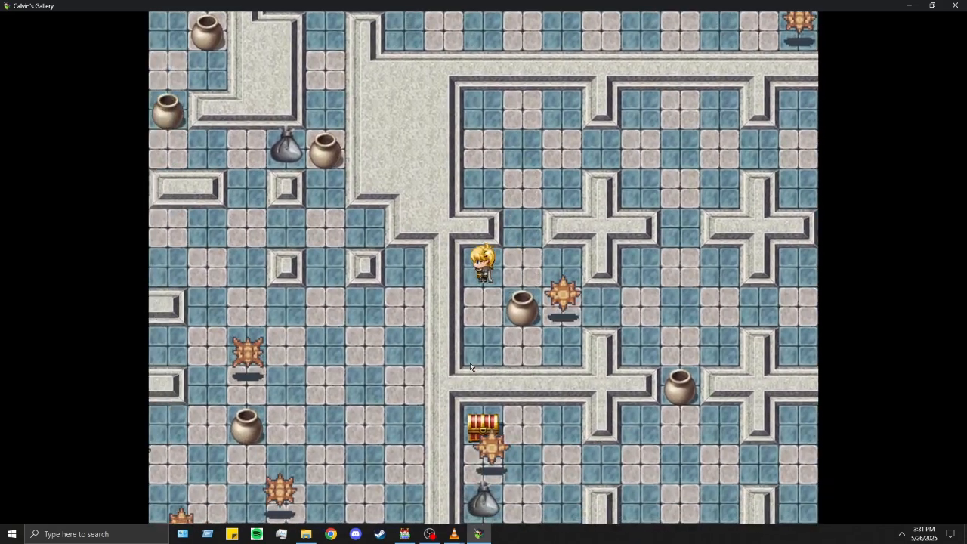
Step: Push the pot east along the whole second corridor, driving the enemy into the alcove at its end
key(Right)
key(Right)
key(Right)
key(Right)
key(Right)
key(Right)
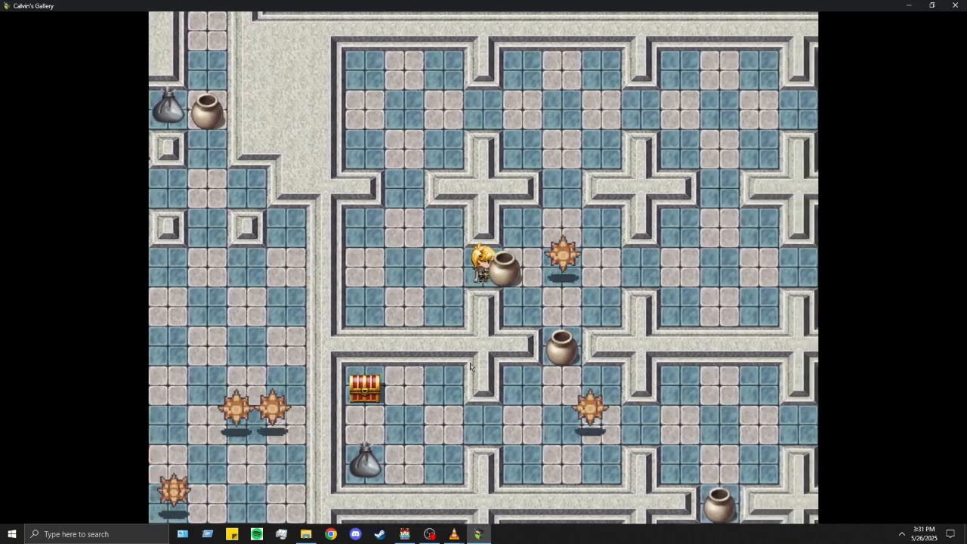
key(Right)
key(Right)
key(Right)
key(Right)
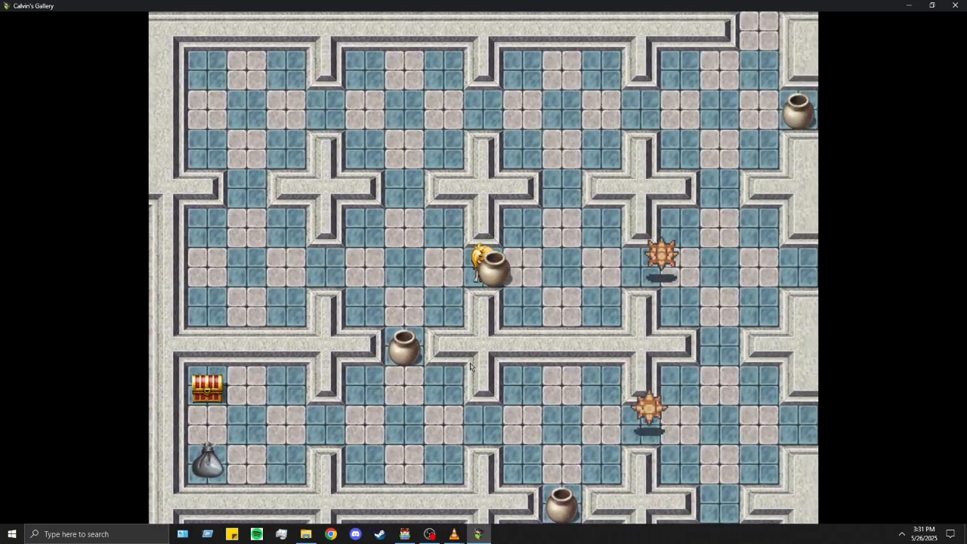
key(Right)
key(Right)
key(Right)
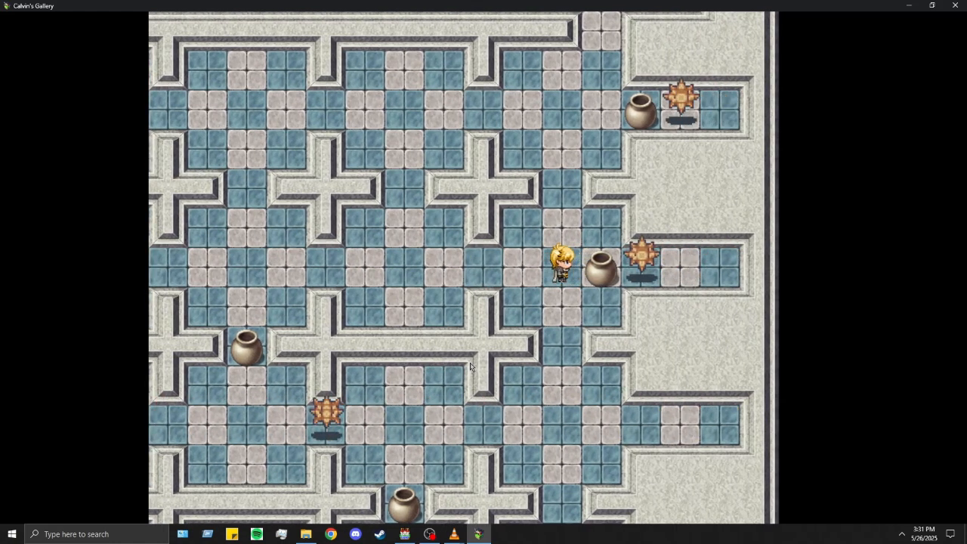
Step: Return west to the pot blocking the southern gap and push it down into the third corridor
key(Left)
key(Left)
key(Left)
key(Left)
key(Left)
key(Left)
key(Left)
key(Left)
key(Down)
key(Down)
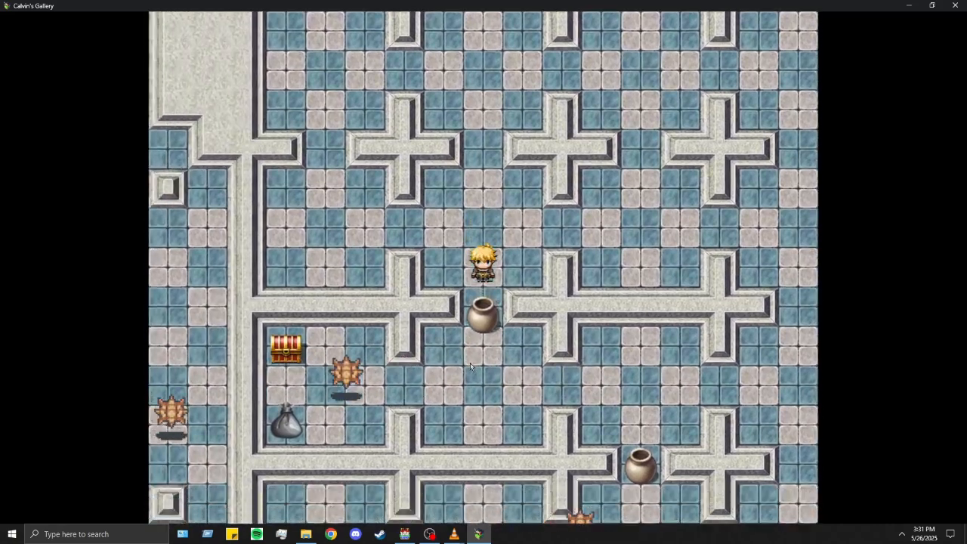
key(Down)
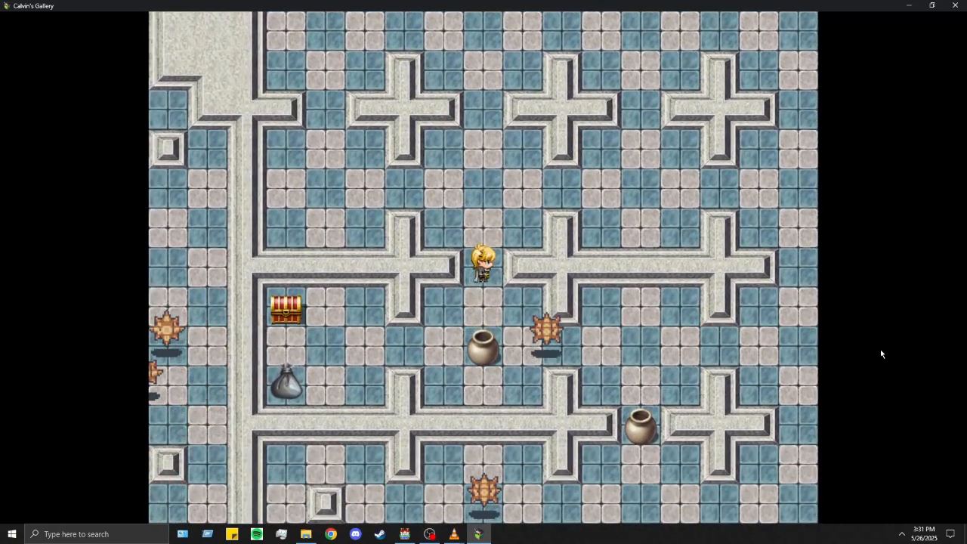
Step: Push the pot one tile east along the third corridor and open the chest at its west end
key(Down)
key(Left)
key(Down)
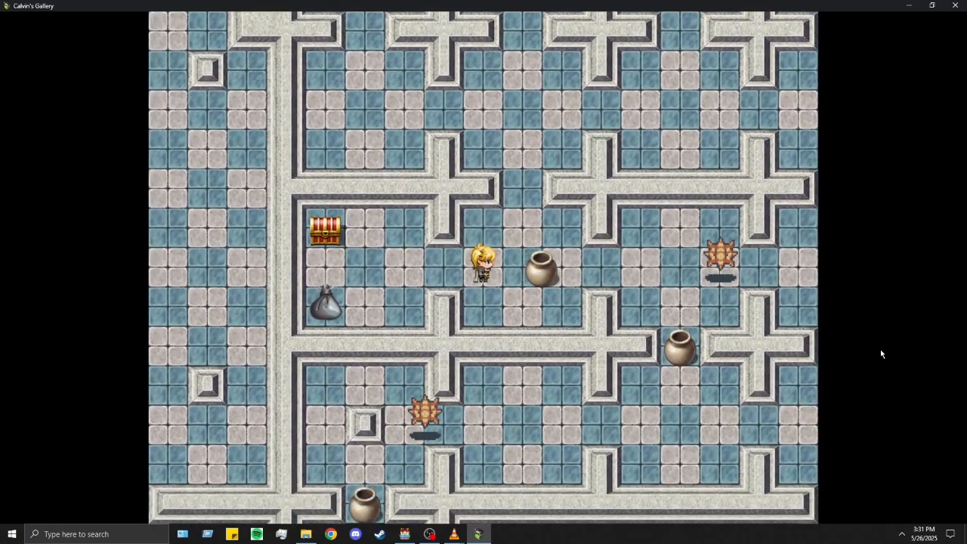
key(Left)
key(Left)
key(Left)
key(Up)
key(Return)
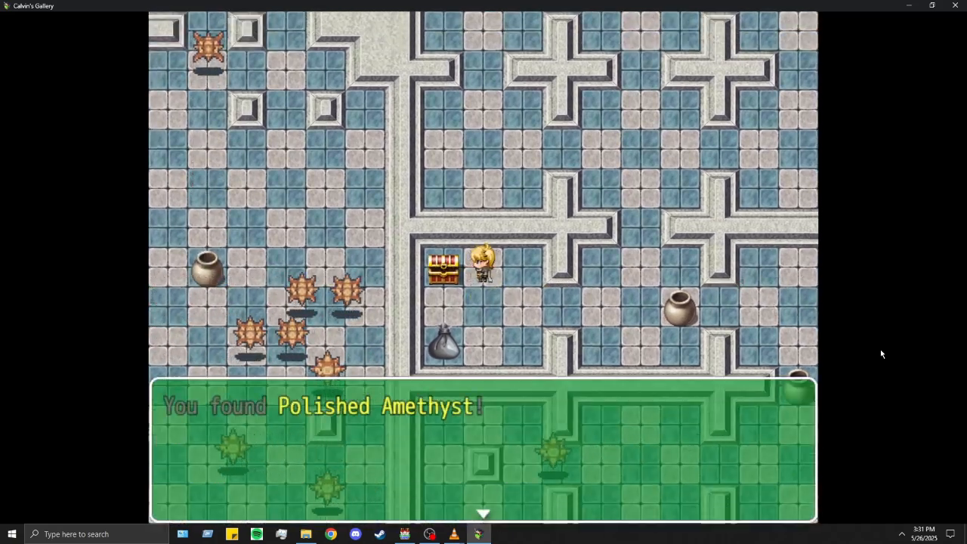
key(Return)
Step: Collect the sack below the chest and close its message
key(Down)
key(Down)
key(Left)
key(Return)
key(Return)
key(Up)
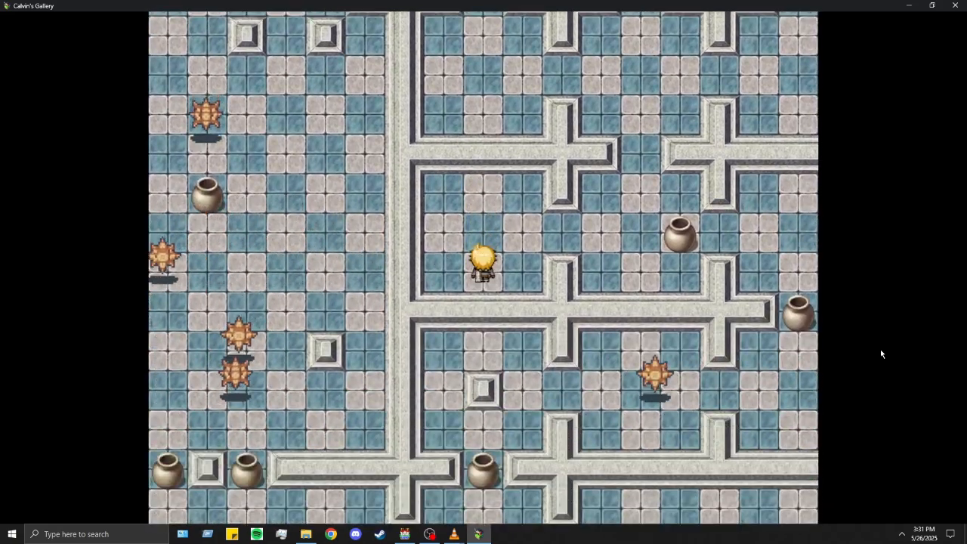
Step: Push the pot east along the third corridor to the intersection before the alcove, driving the enemy back
key(Right)
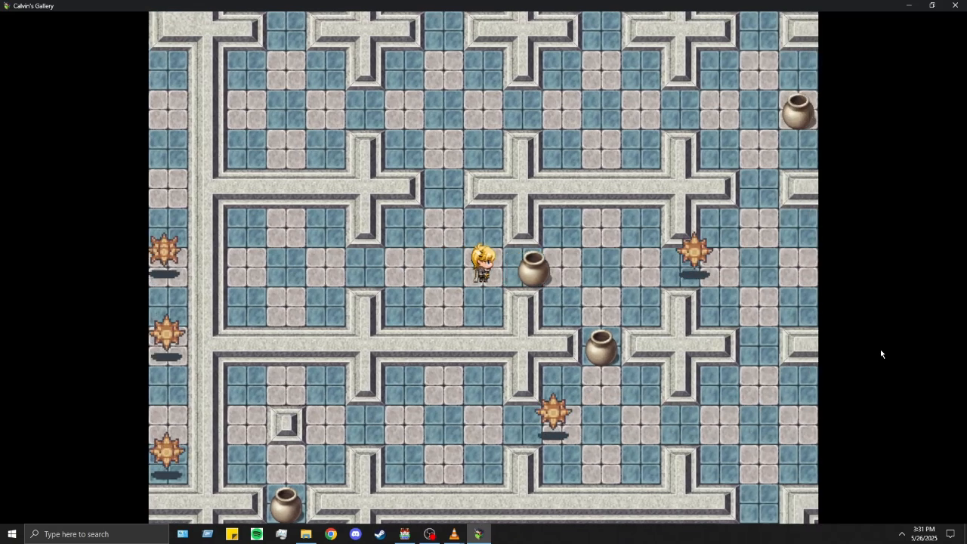
key(Right)
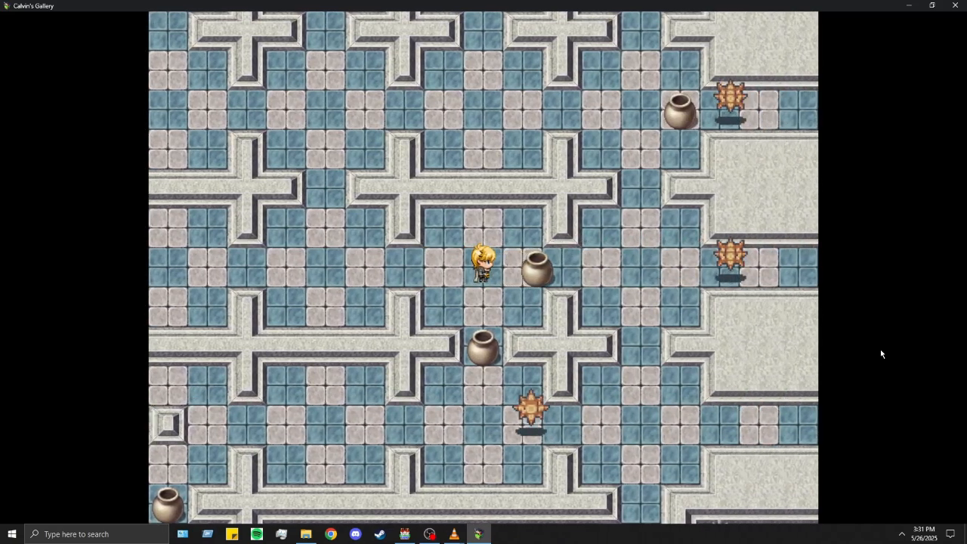
key(Right)
key(Left)
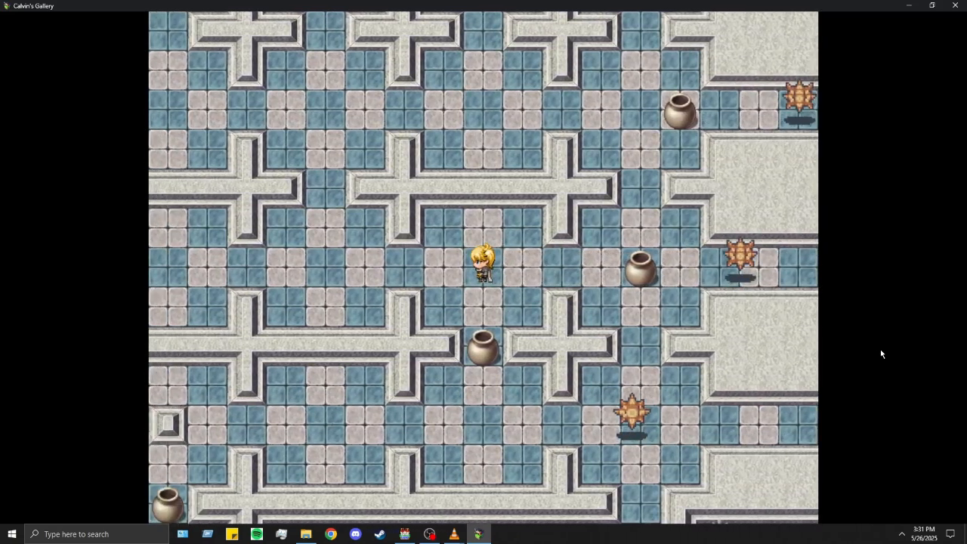
Step: Push the pot blocking the southern gap down into the fourth corridor and move around to its west side
key(Down)
key(Down)
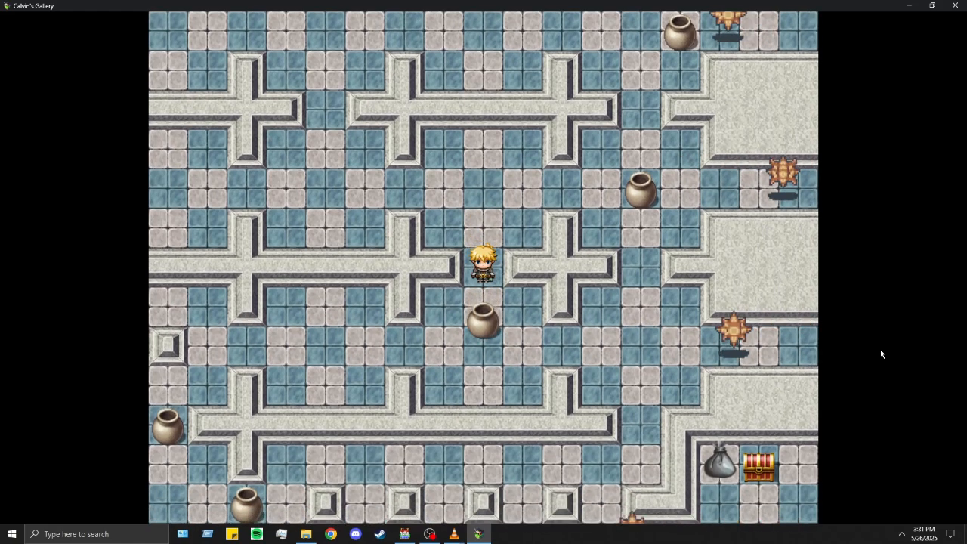
key(Left)
key(Down)
Step: Push the pot east along the fourth corridor to the last intersection, forcing the enemy toward the alcove
key(Right)
key(Right)
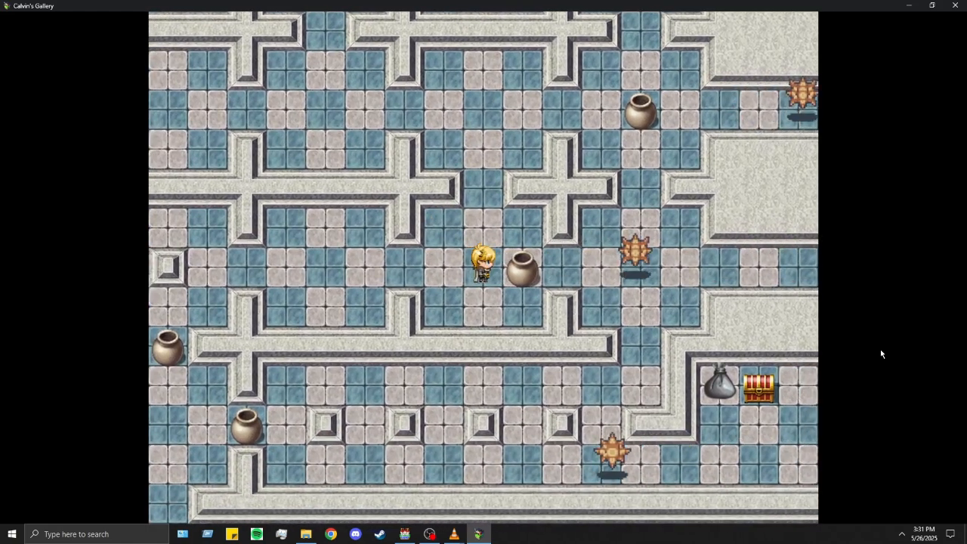
key(Right)
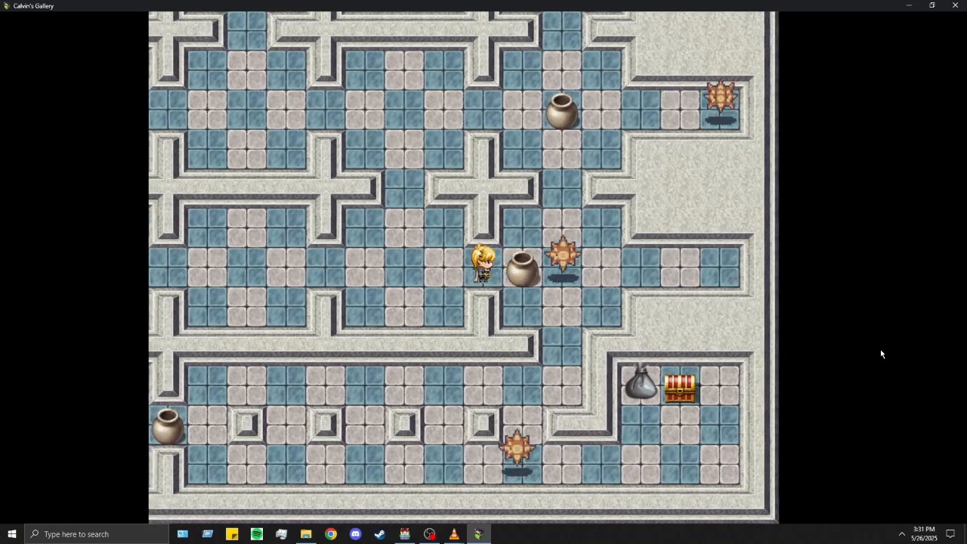
key(Right)
key(Left)
key(Right)
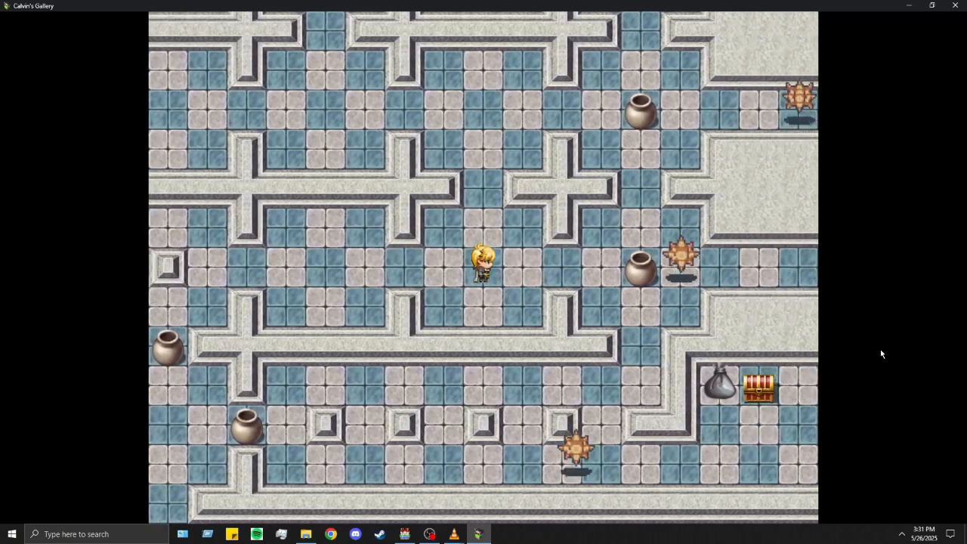
Step: Return west, push the pot in the southern gap down into the bottom corridor, and shift the pot to its east one tile east
key(Left)
key(Left)
key(Down)
key(Left)
key(Down)
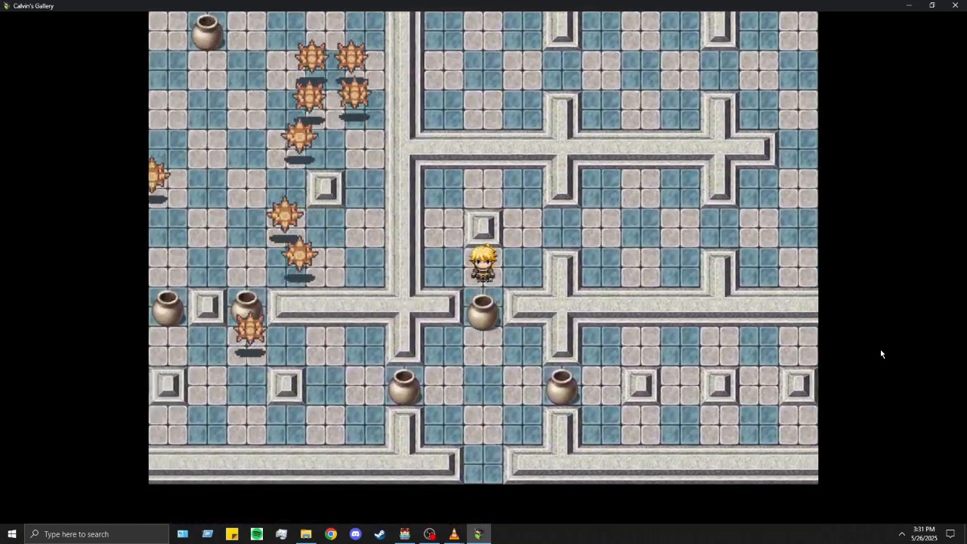
key(Down)
key(Right)
key(Down)
key(Left)
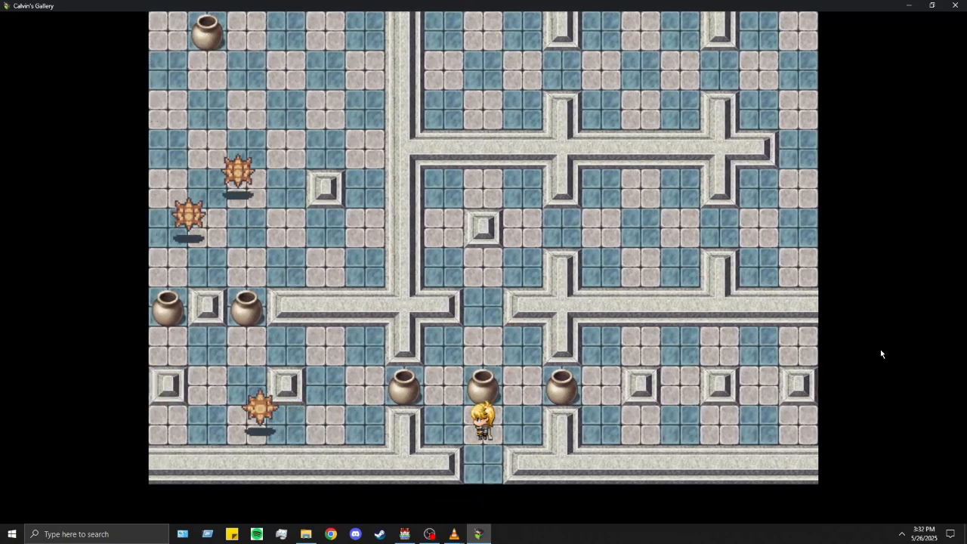
key(Right)
key(Up)
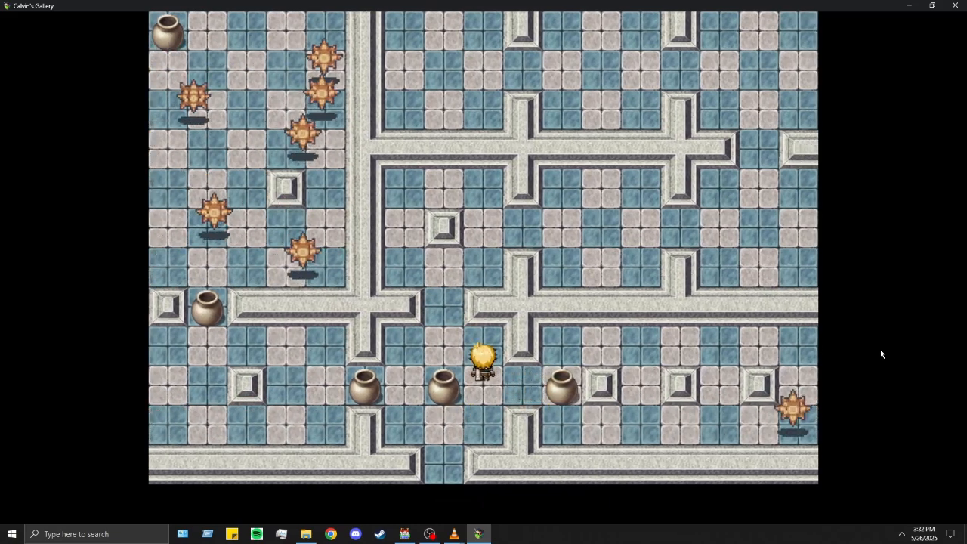
Step: Push the fourth corridor's pot into the alcove mouth to trap the enemy, and take the east gap to the bottom corridor's east pot
key(Right)
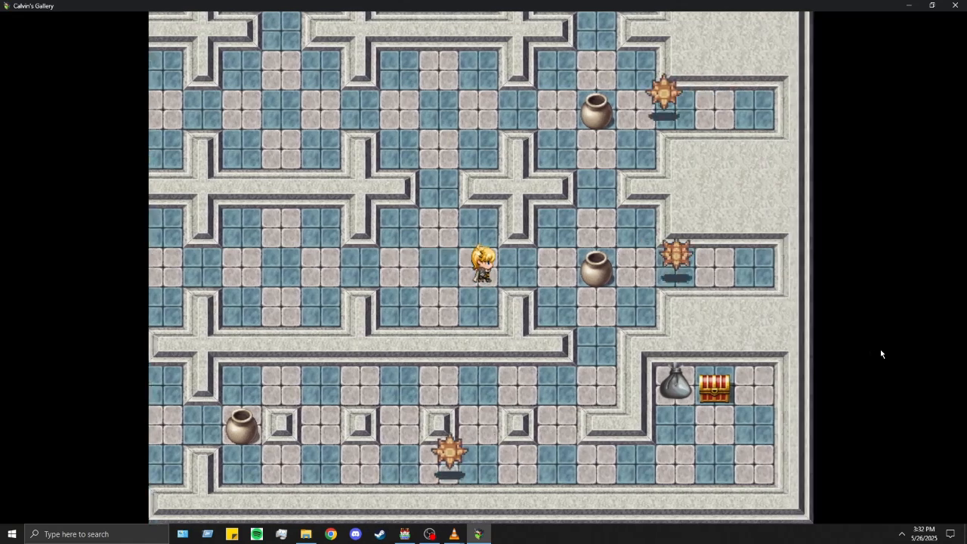
key(Down)
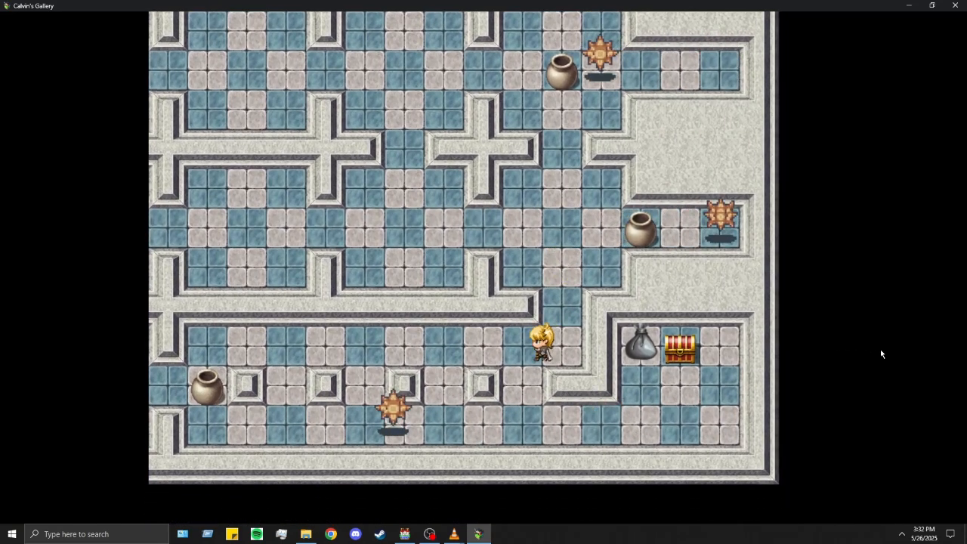
key(Left)
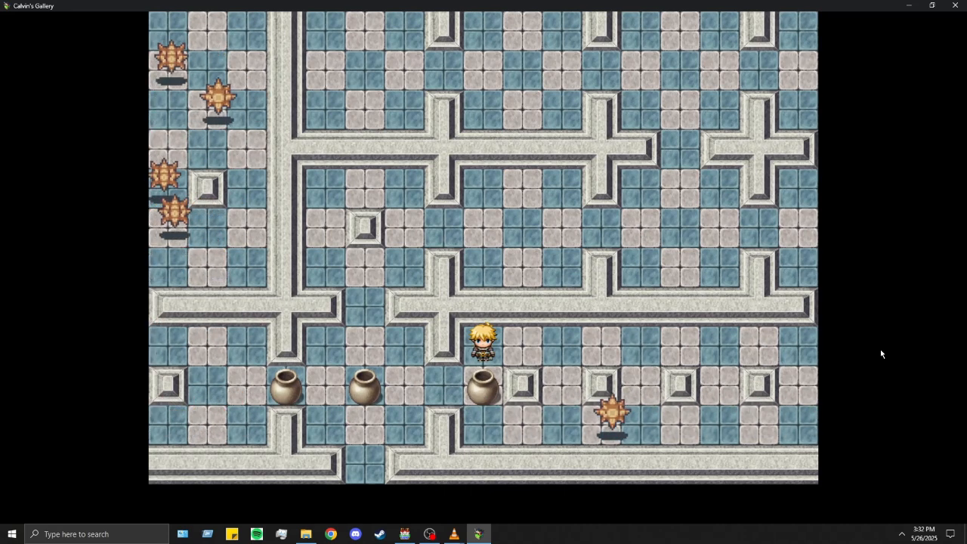
Step: Wait for the enemy to pass the first stone block and push the pot down into the lower lane to block it
key(Right)
key(Right)
key(Left)
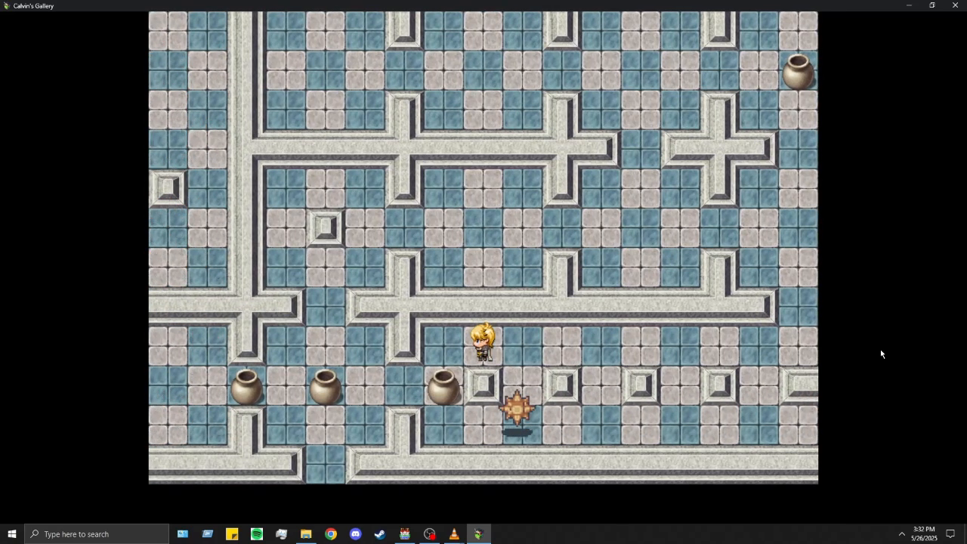
key(Left)
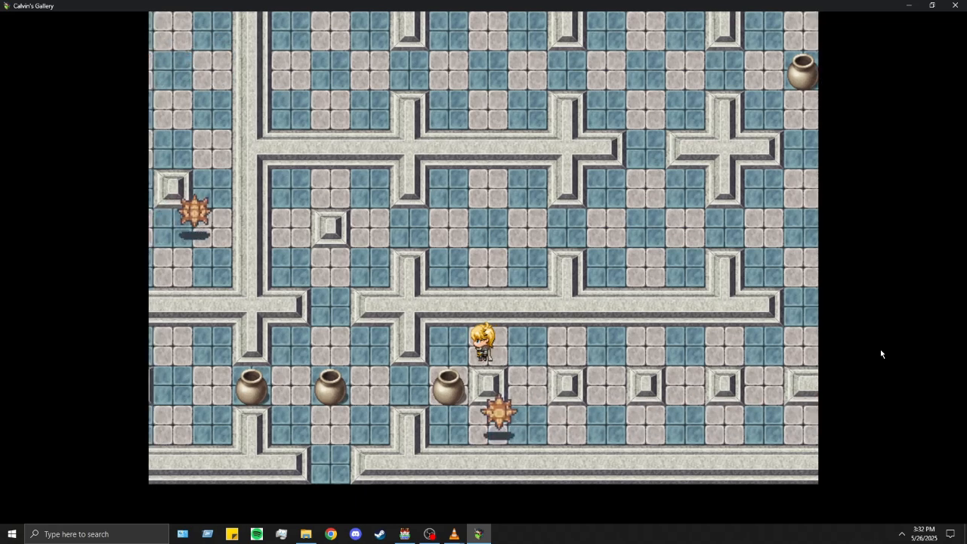
key(Down)
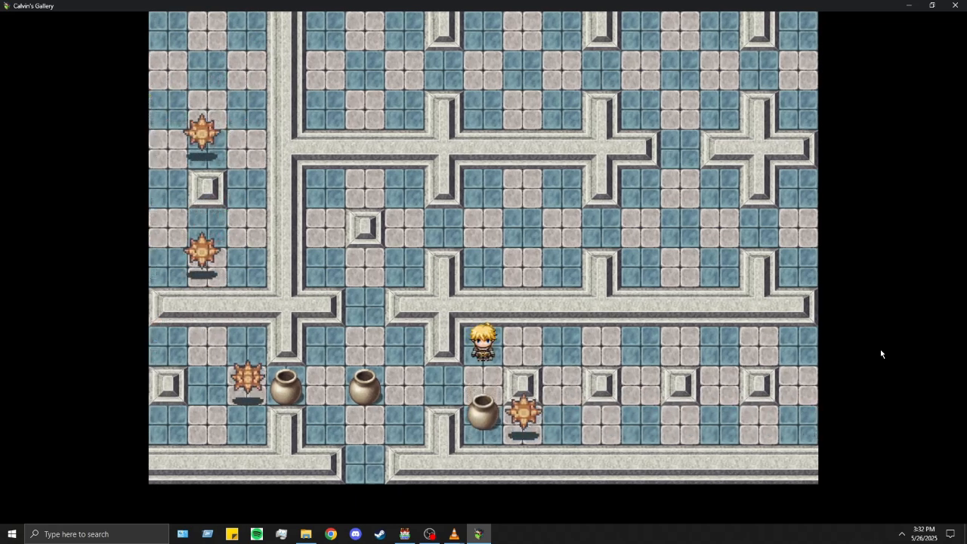
key(Left)
key(Right)
key(Up)
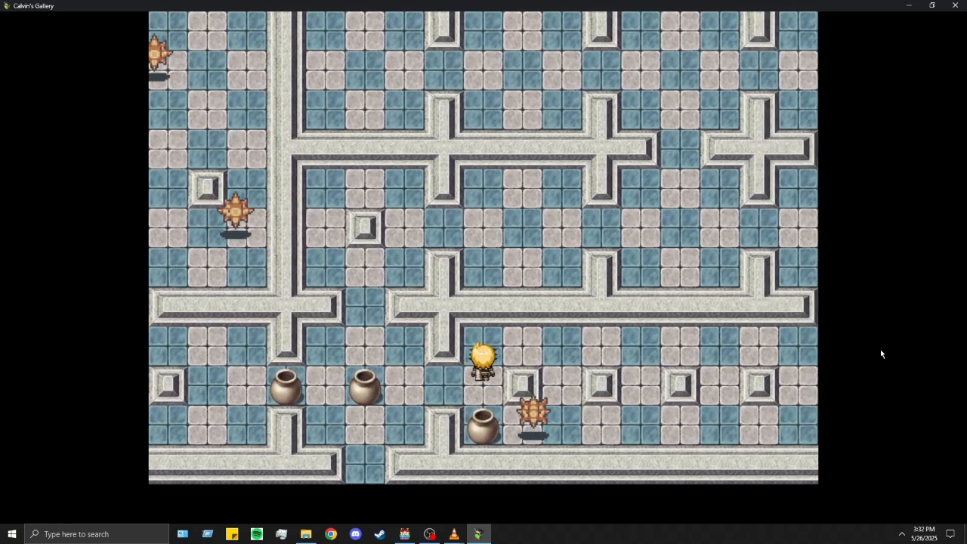
Step: Cross to the east end of the bottom corridor past the stone blocks and collect the sack
key(Right)
key(Down)
key(Right)
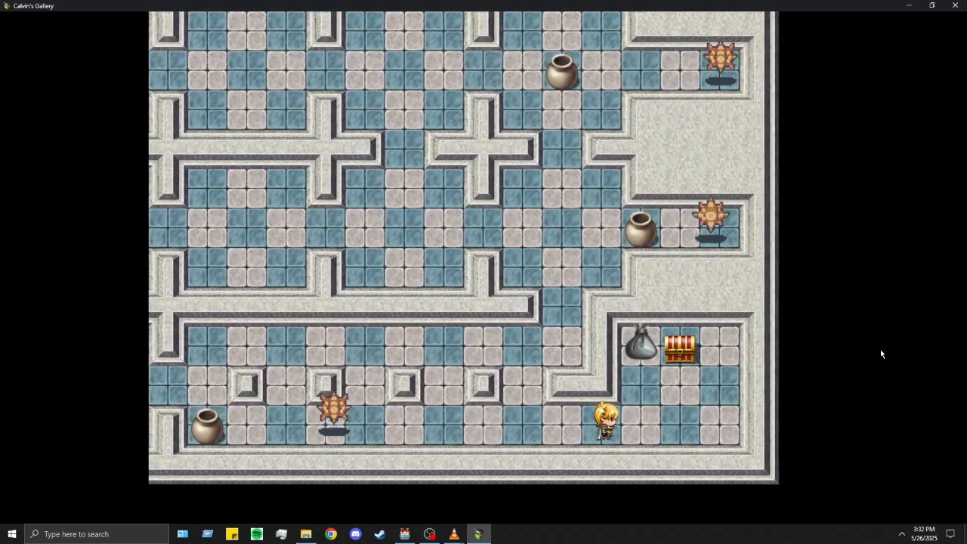
key(Up)
key(Return)
key(Return)
Step: Open the chest beside the collected sack and dismiss its item message
key(Right)
key(Up)
key(Return)
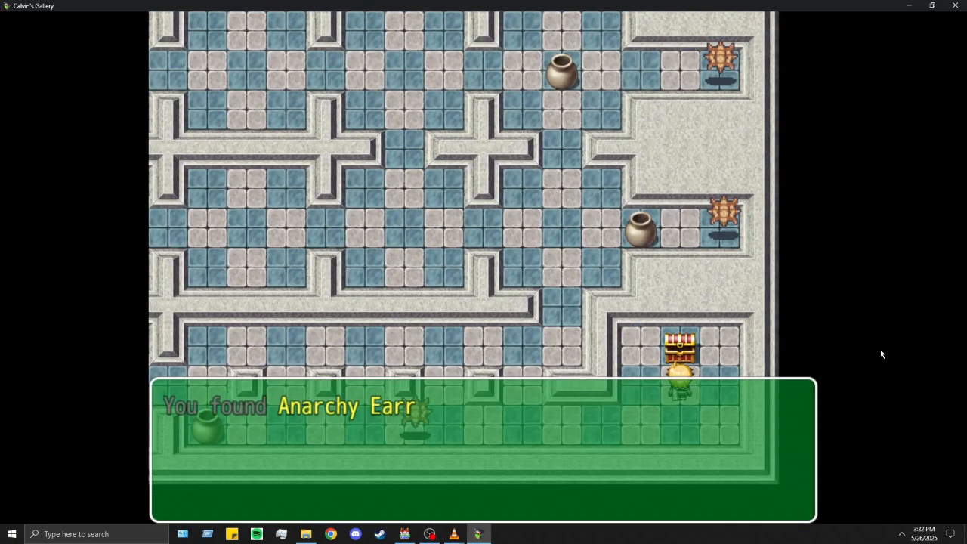
key(Return)
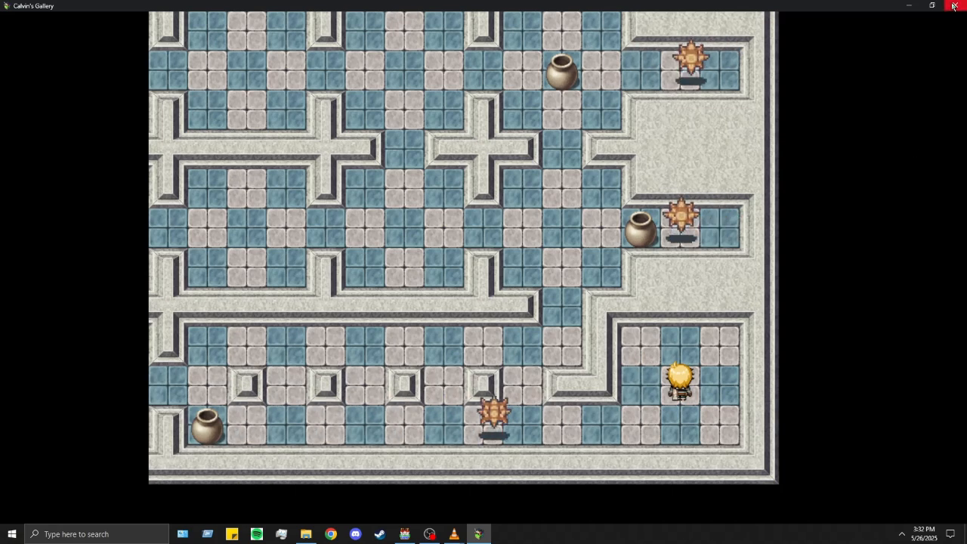
Step: Close the playtest and move the player's start position to the bottom corridor, between its two pots
click(953, 5)
scroll(468, 261, up, 1)
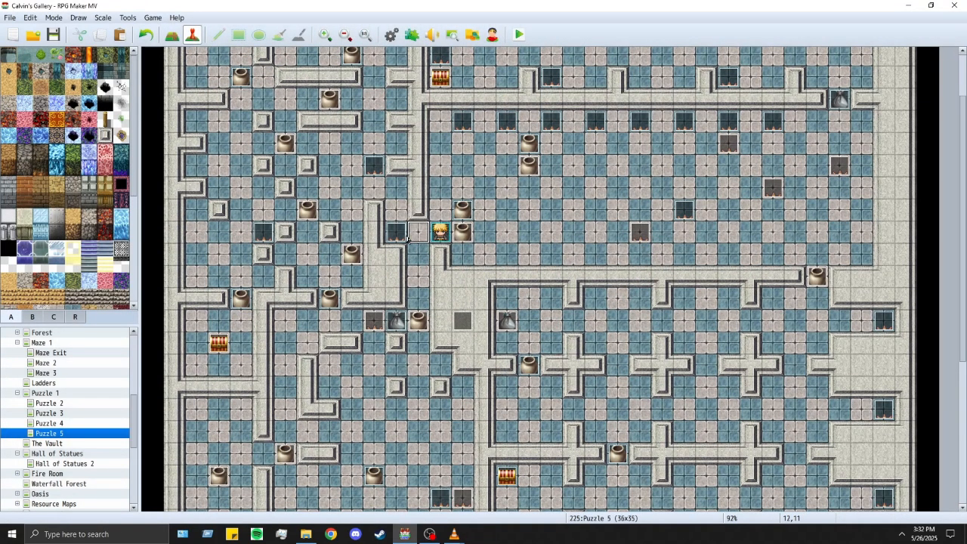
scroll(615, 328, down, 8)
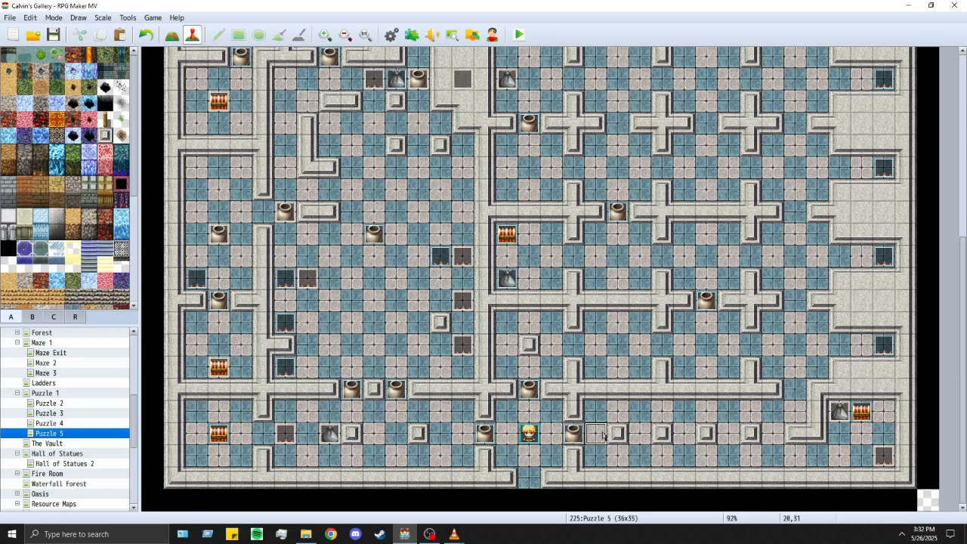
Step: Switch to map tile editing and remove the first stone block east of the bottom corridor's east pot
click(173, 35)
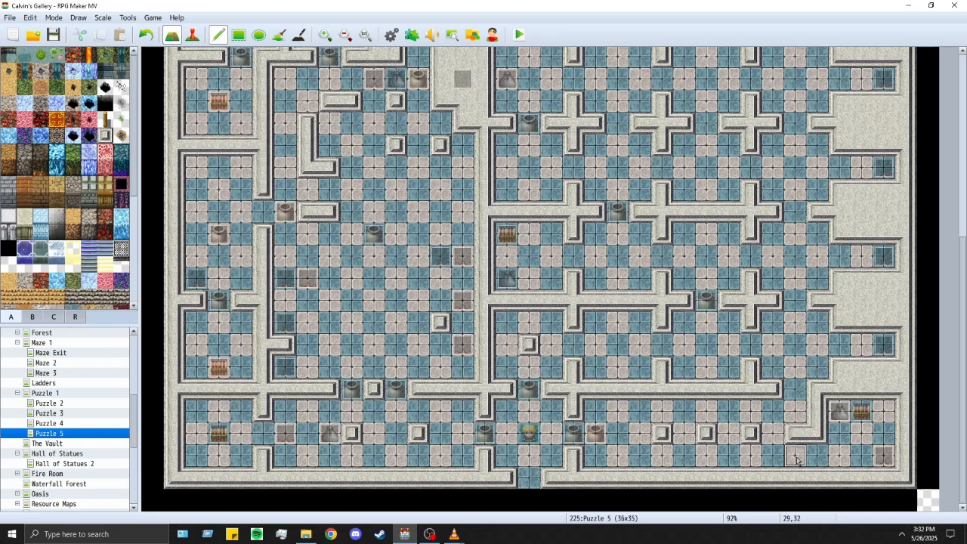
scroll(627, 335, up, 8)
scroll(626, 334, up, 1)
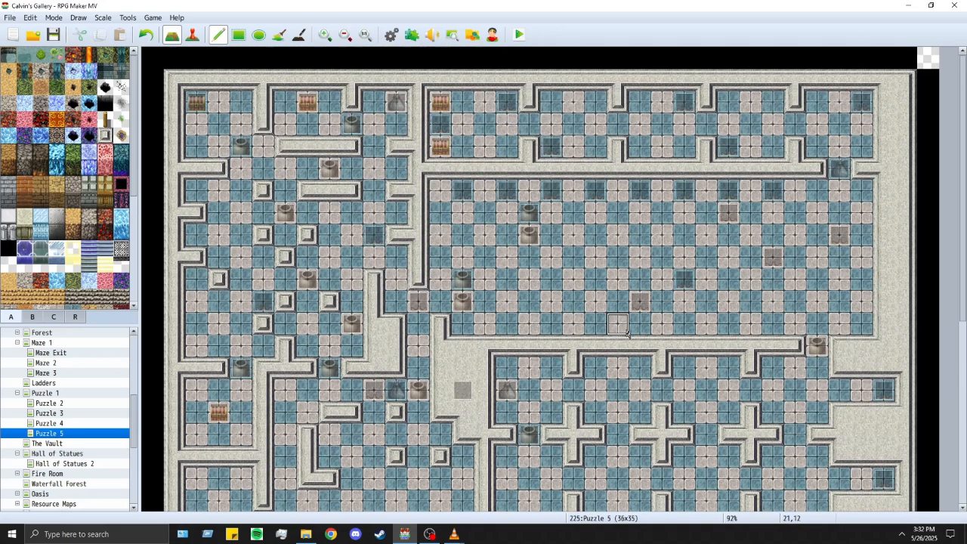
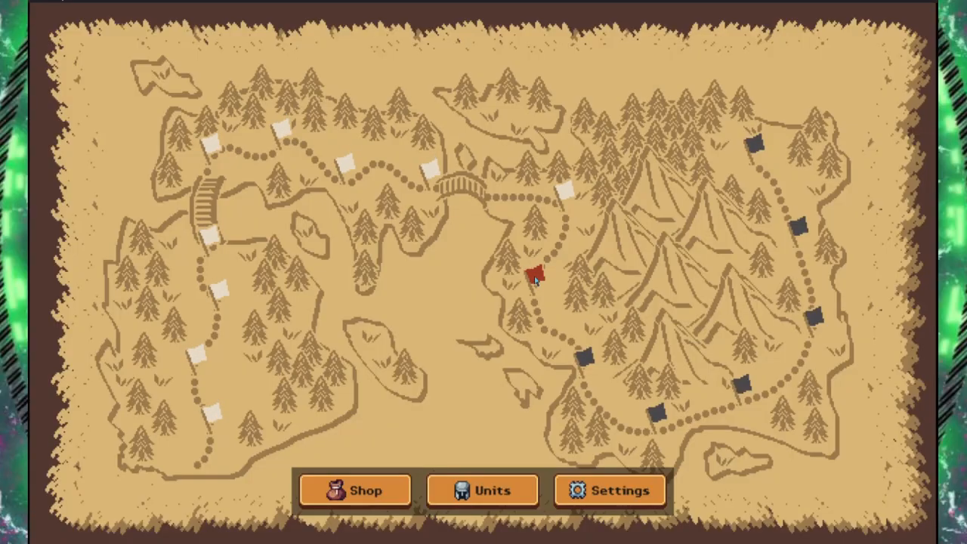
Step: Start the battle at the red flag and play turn 1 by placing the Dark Knight on the uppermost highlighted tile
click(535, 277)
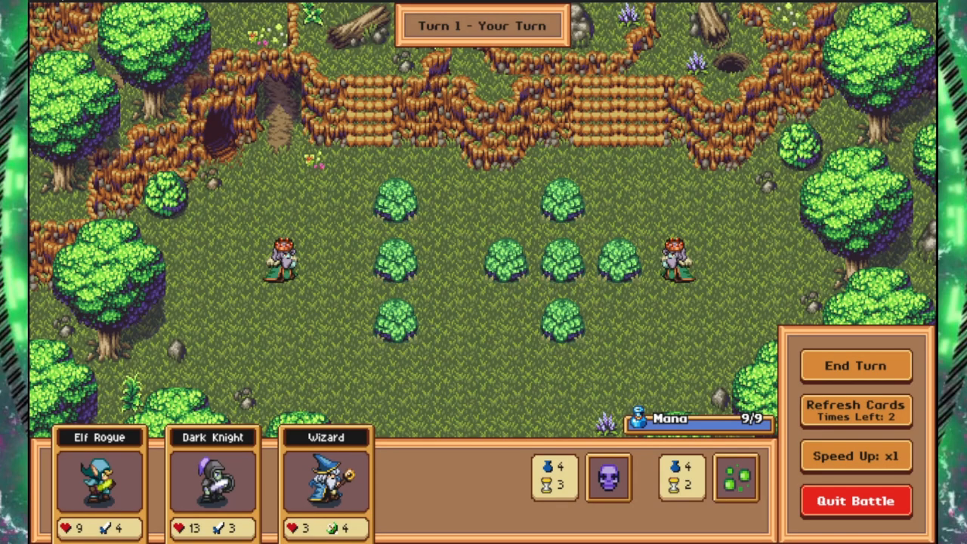
click(229, 447)
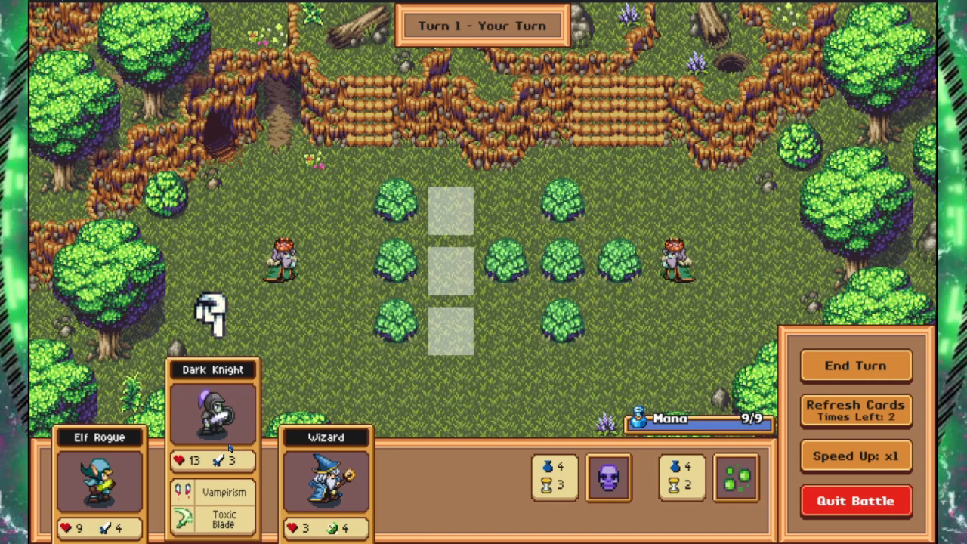
click(117, 433)
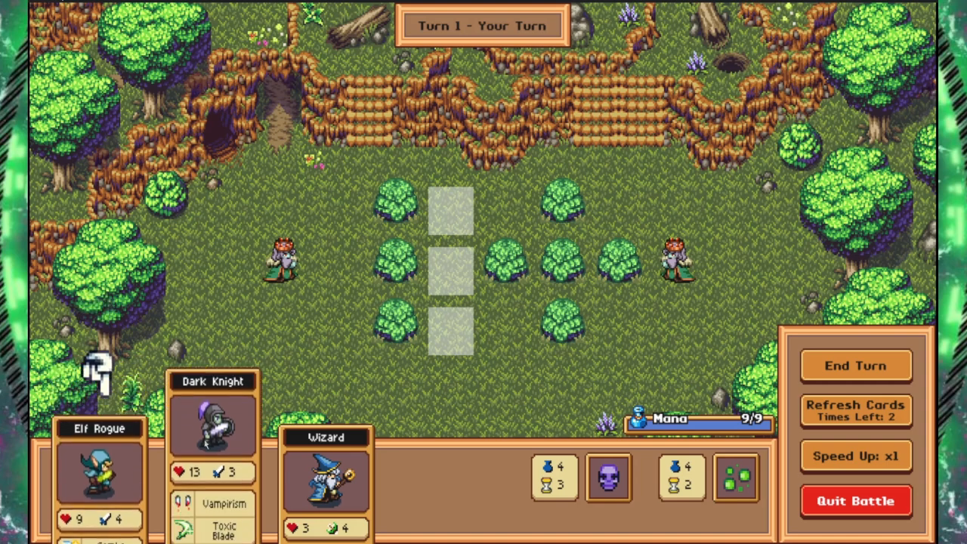
click(455, 221)
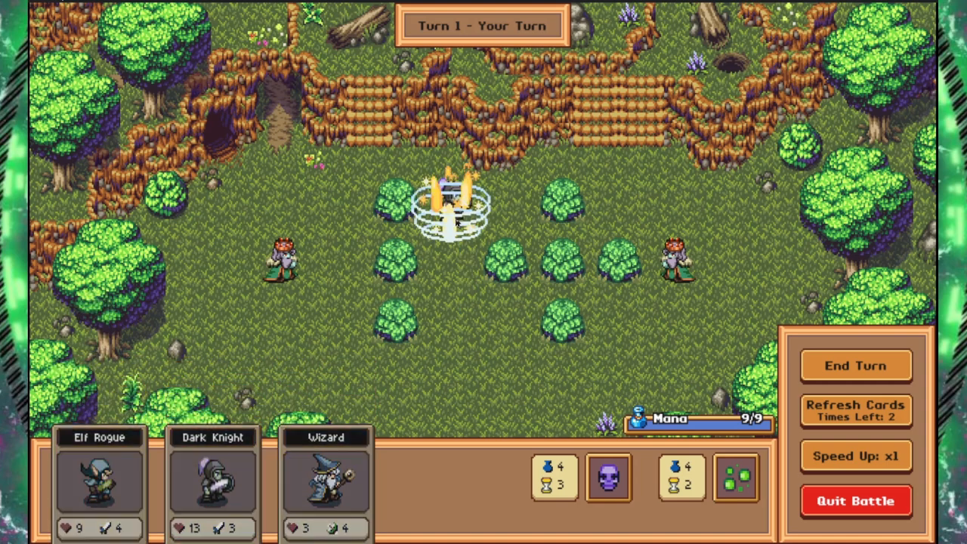
click(889, 366)
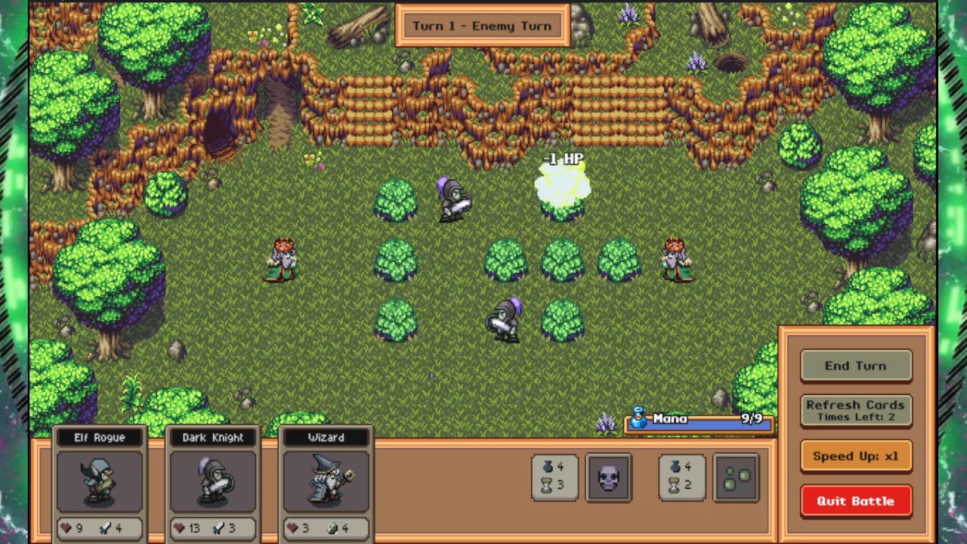
Step: Place a second Dark Knight on the lowest highlighted tile facing the enemy knight and end turn 2
mouse_move(214, 412)
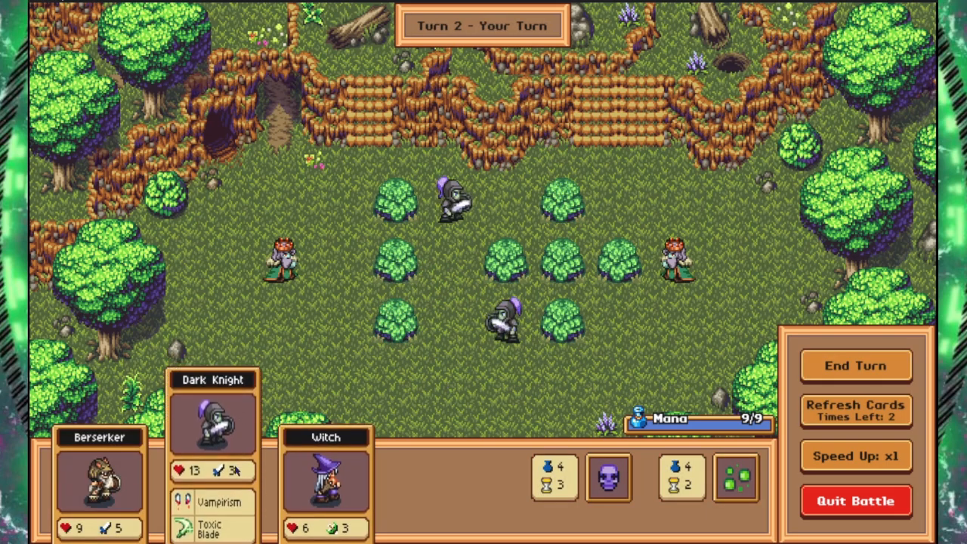
click(214, 422)
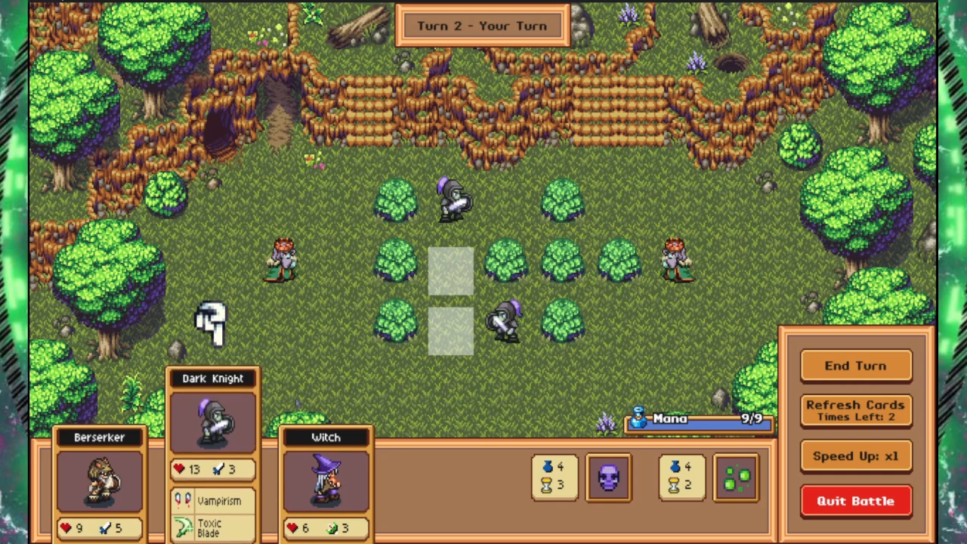
click(455, 344)
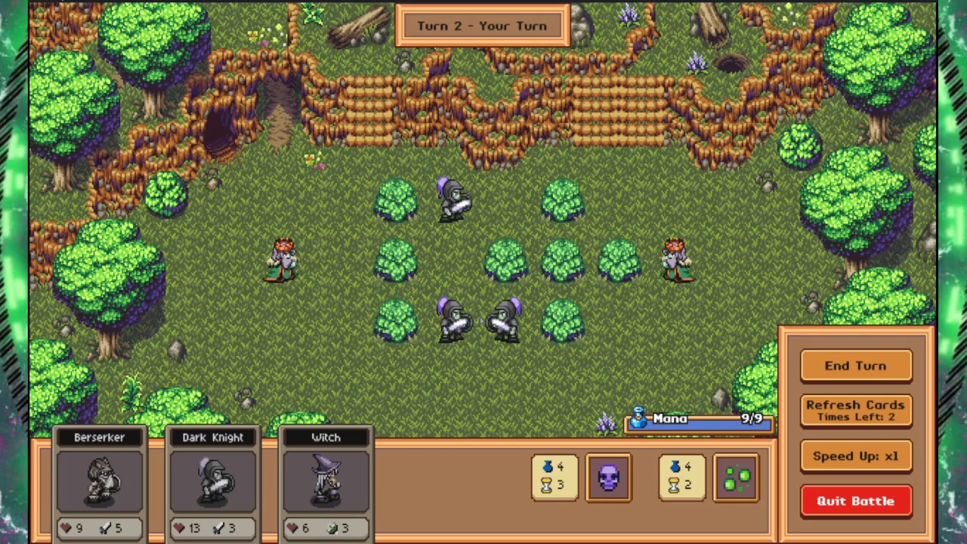
click(855, 366)
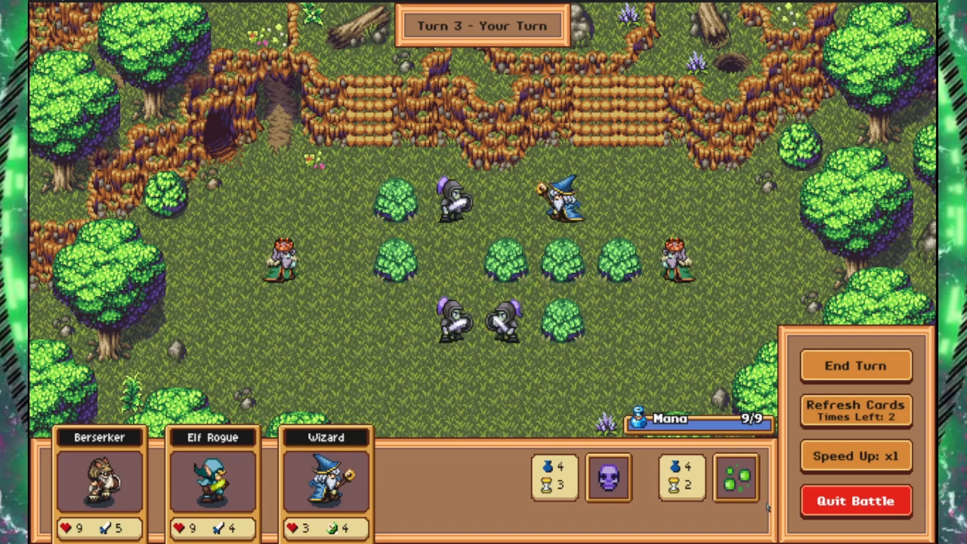
Step: Use the green poison skill in turn 3 and place the Wizard on the tile directly in front of the allied king
click(734, 483)
mouse_move(121, 449)
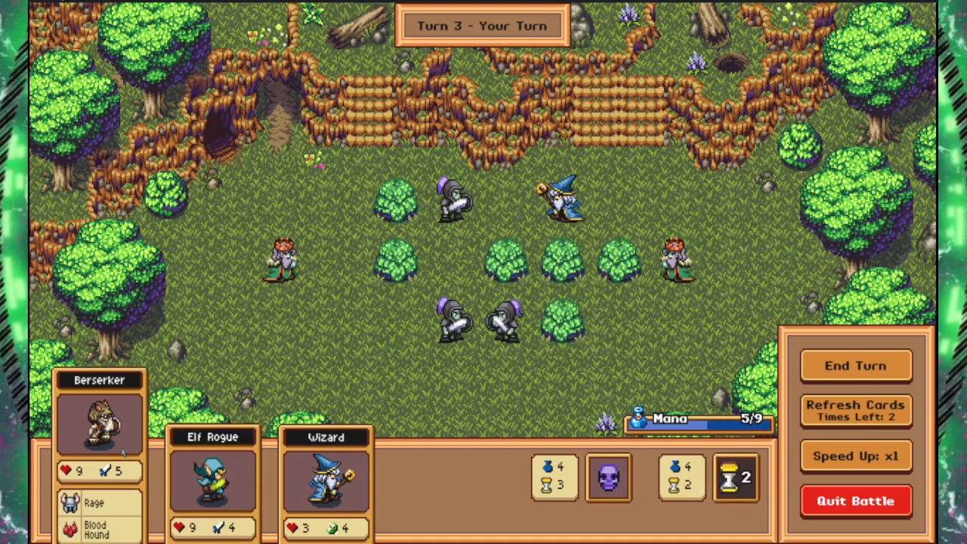
click(85, 433)
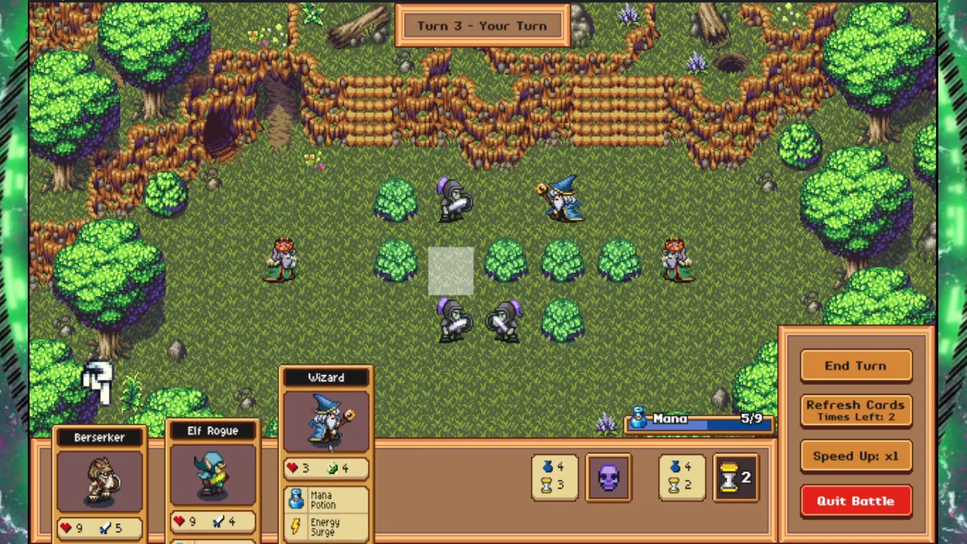
click(337, 269)
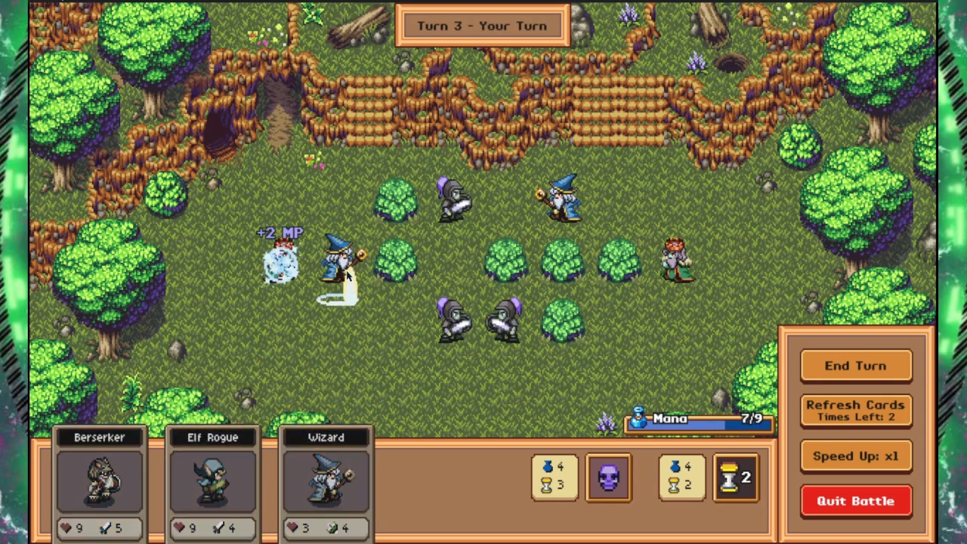
Step: End turn 3, inspecting the bush in front of the Wizard before and during the combat
click(403, 267)
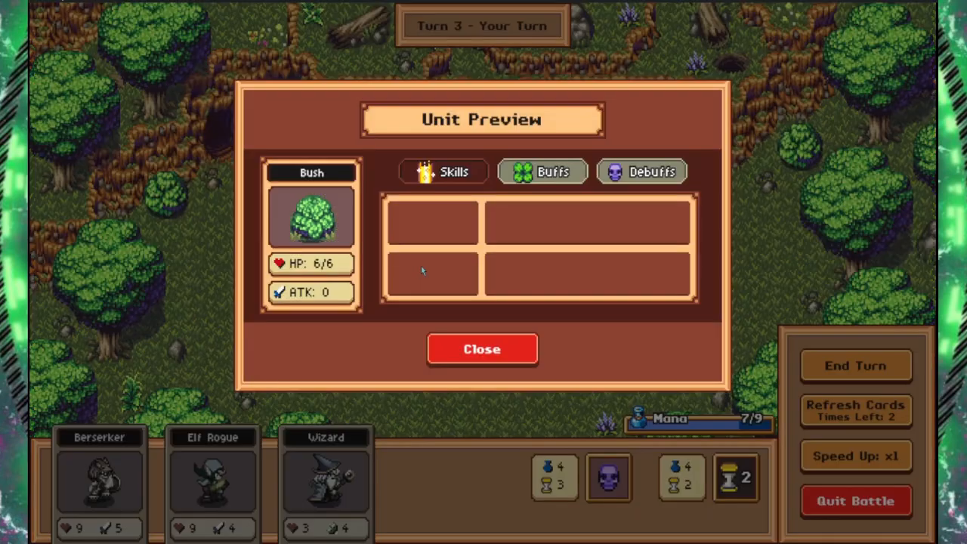
click(527, 350)
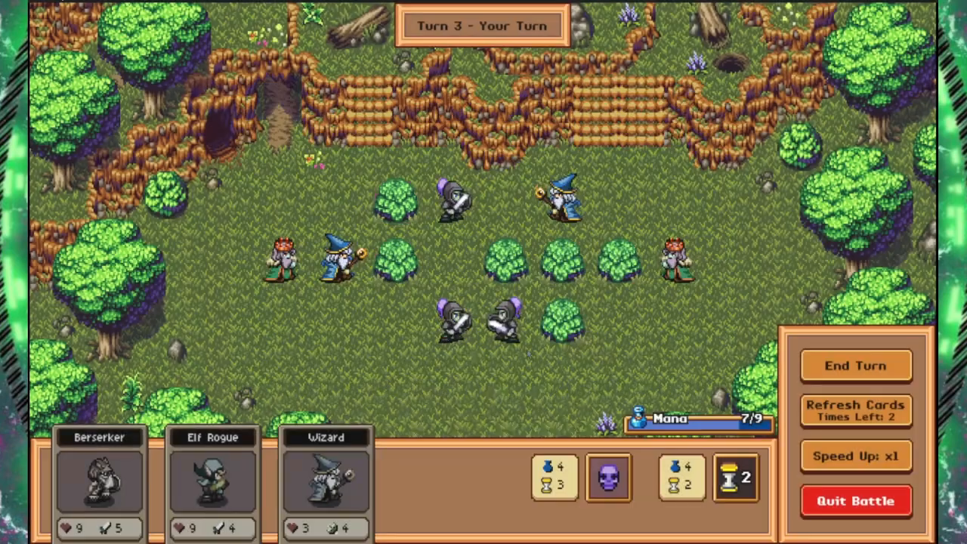
click(869, 365)
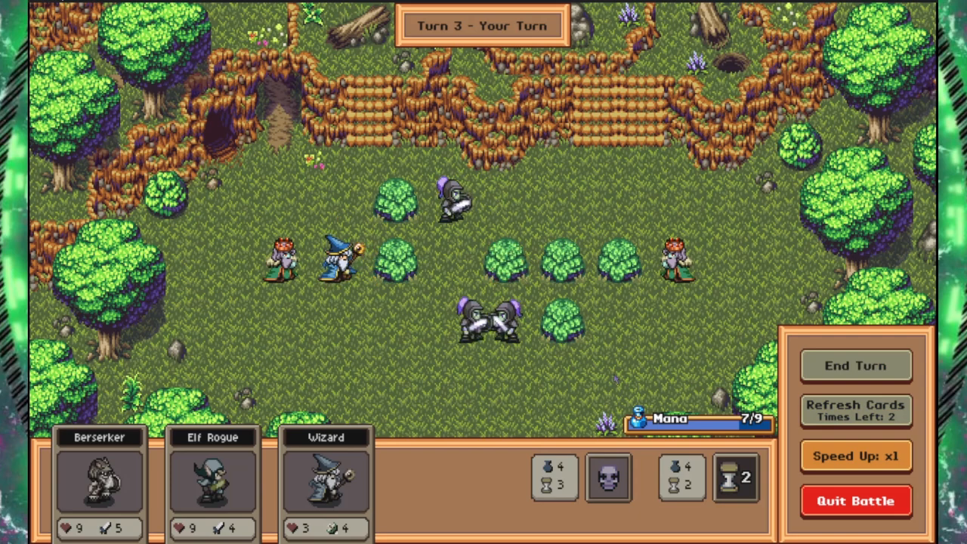
click(422, 261)
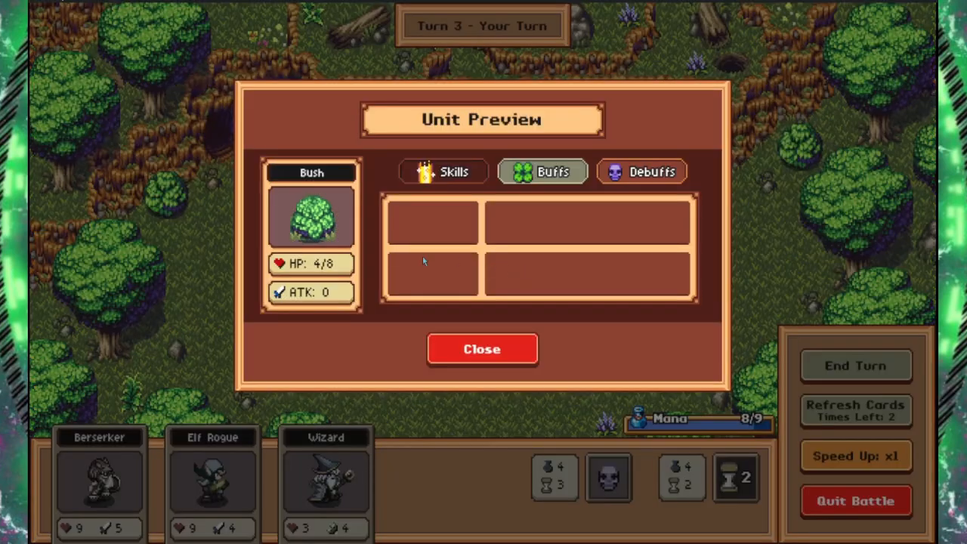
click(494, 360)
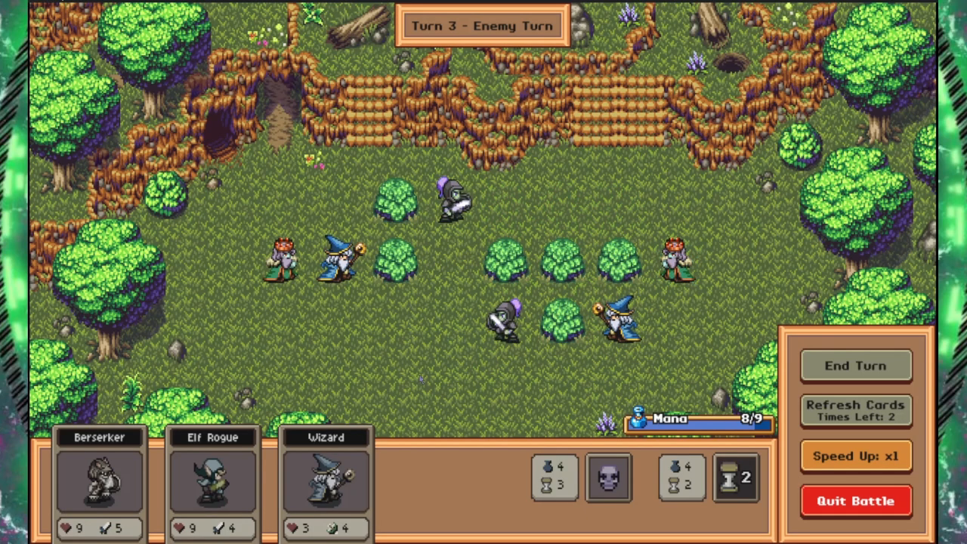
Step: Place the Berserker on the lower highlighted tile facing the enemy Dark Knight and use Soul Steal on the enemy Wizard
mouse_move(89, 428)
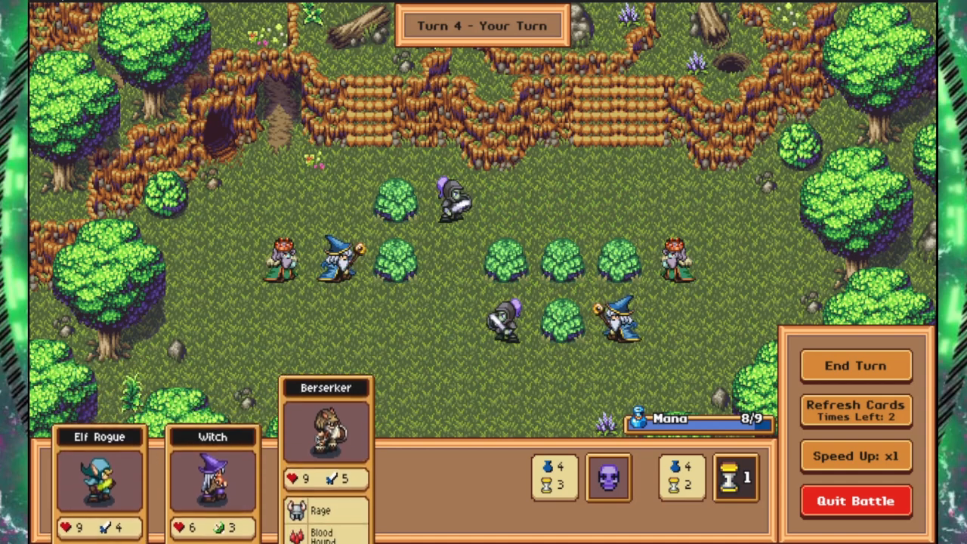
click(324, 450)
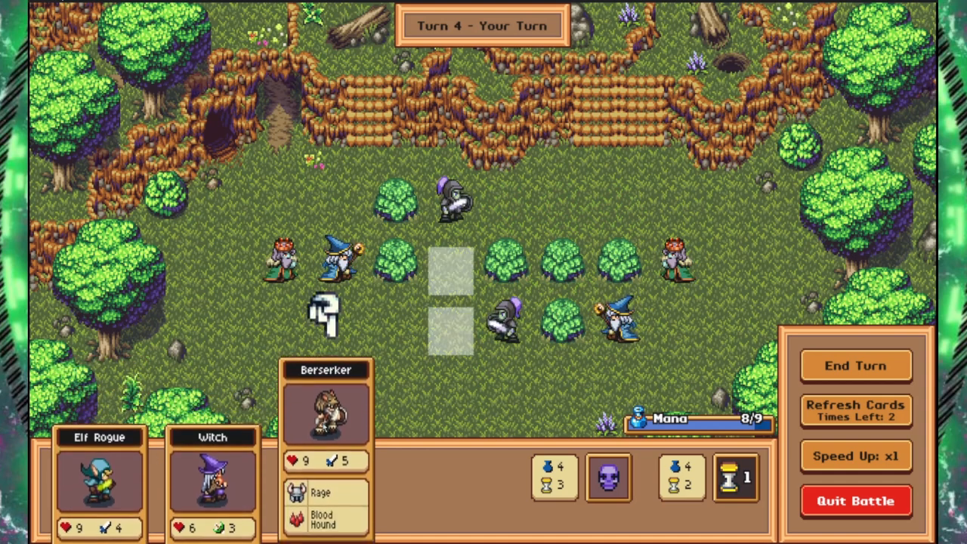
click(453, 338)
click(512, 336)
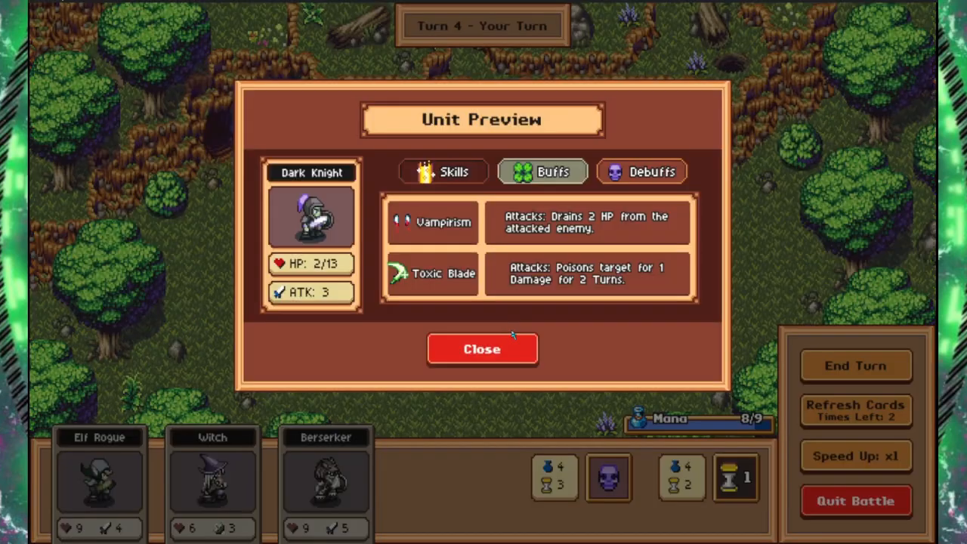
click(479, 353)
click(610, 479)
click(625, 335)
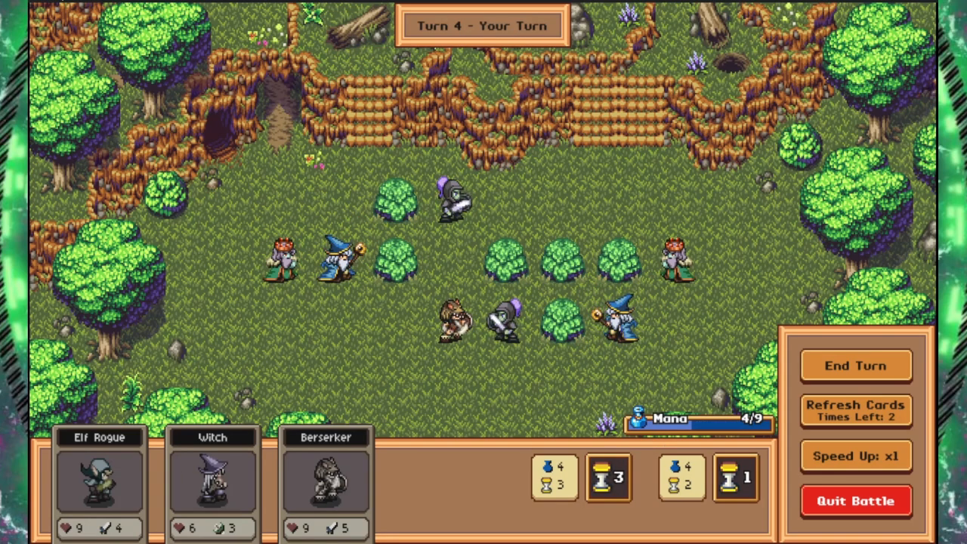
Step: Check the debuffs on the Wizard affected by Soul Steal and end turn 4
click(317, 281)
click(654, 173)
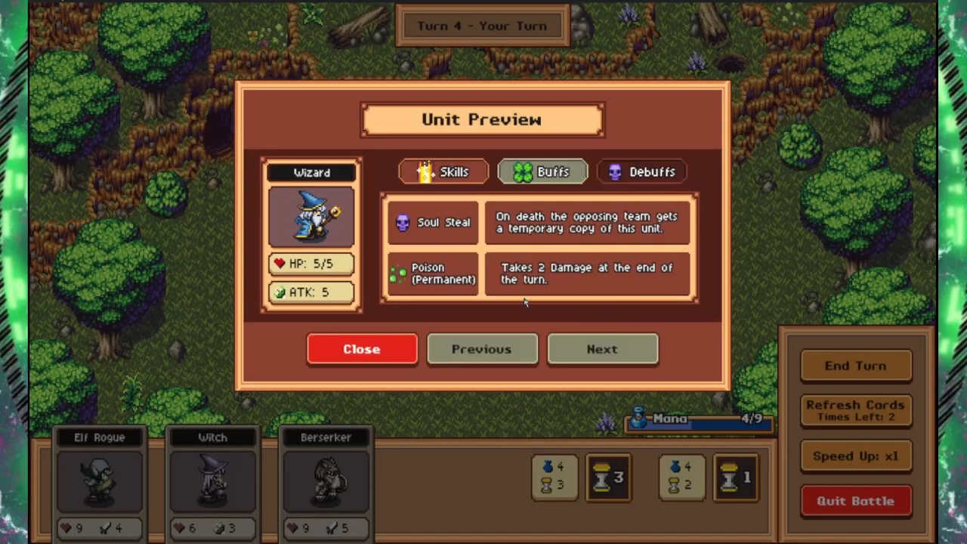
click(361, 349)
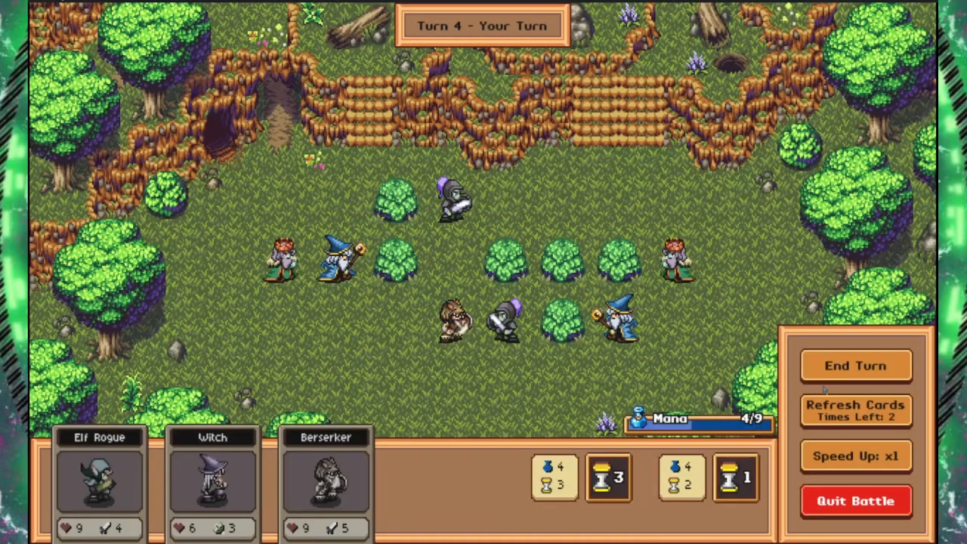
click(855, 365)
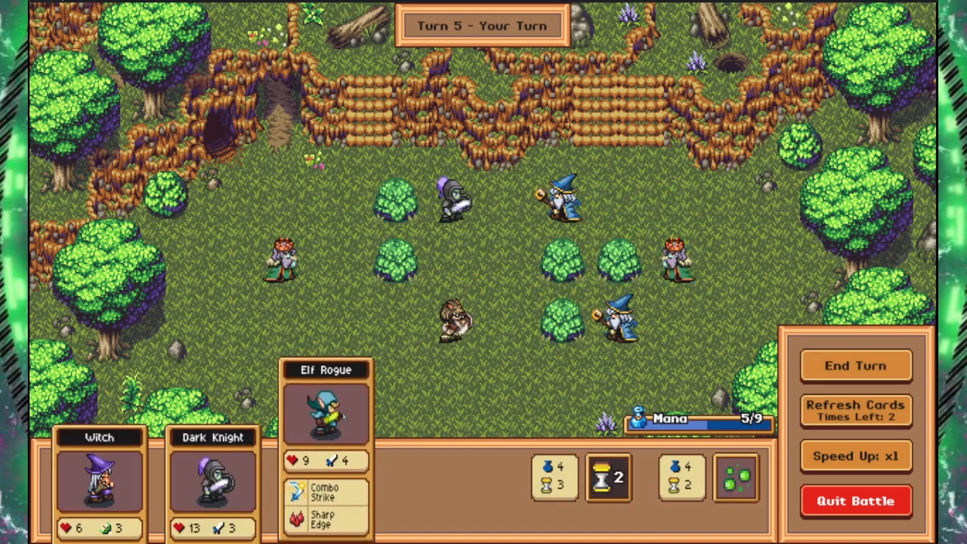
Step: Place the Elf Rogue on the tile directly behind the Berserker and end turn 5
click(343, 406)
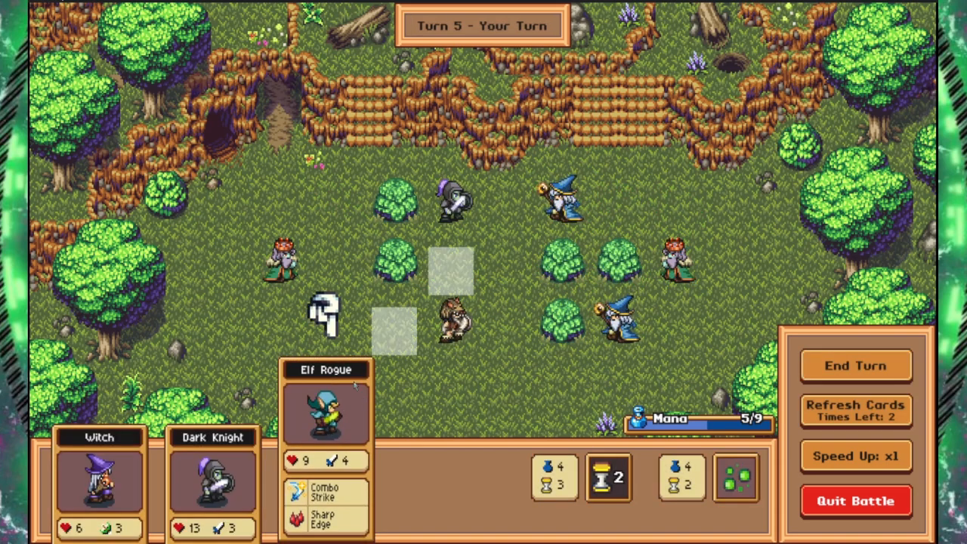
click(390, 342)
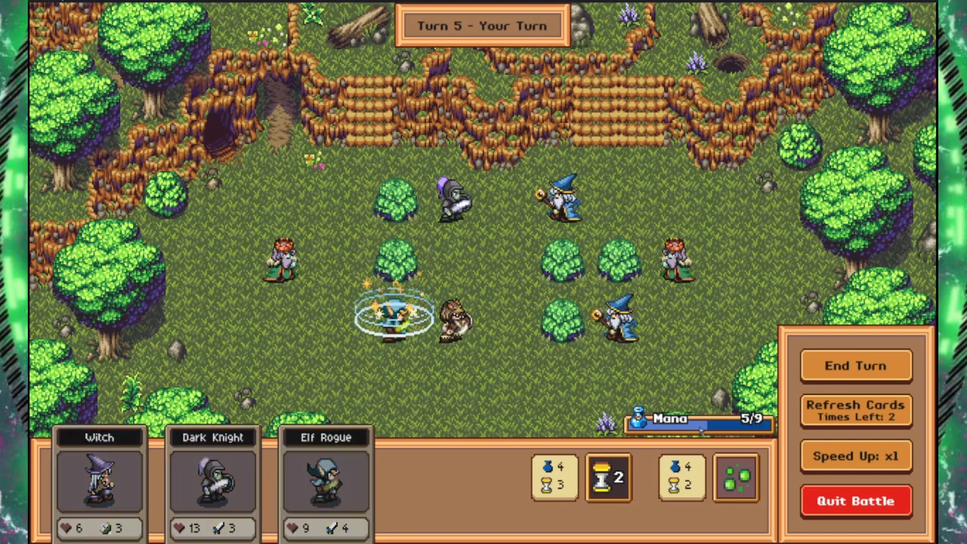
click(856, 366)
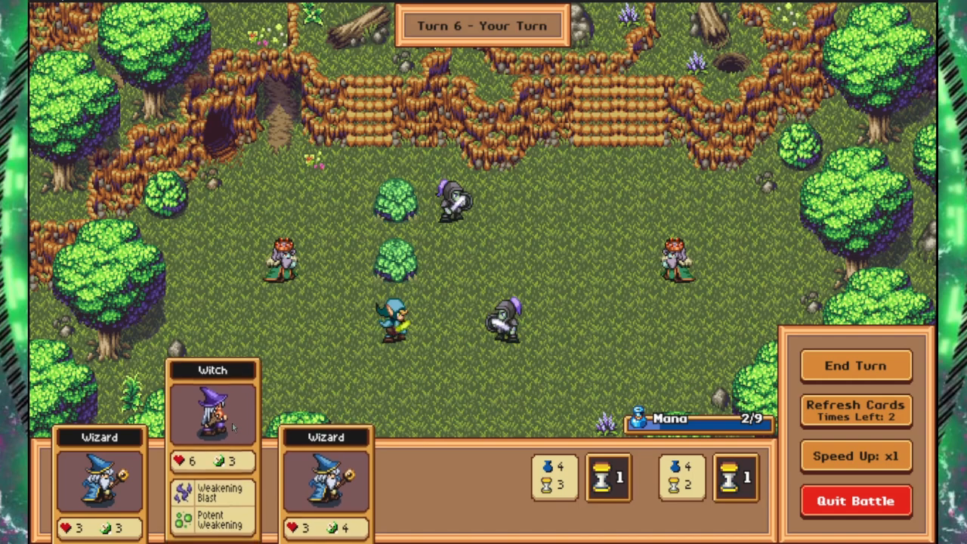
Step: Place the Witch on the tile directly behind the Elf Rogue and end turn 6
click(219, 459)
click(338, 340)
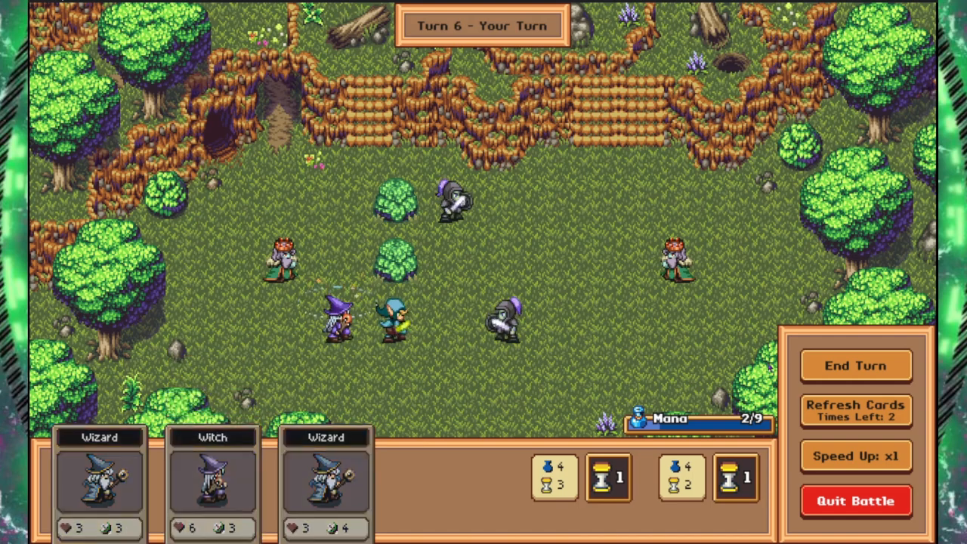
click(856, 366)
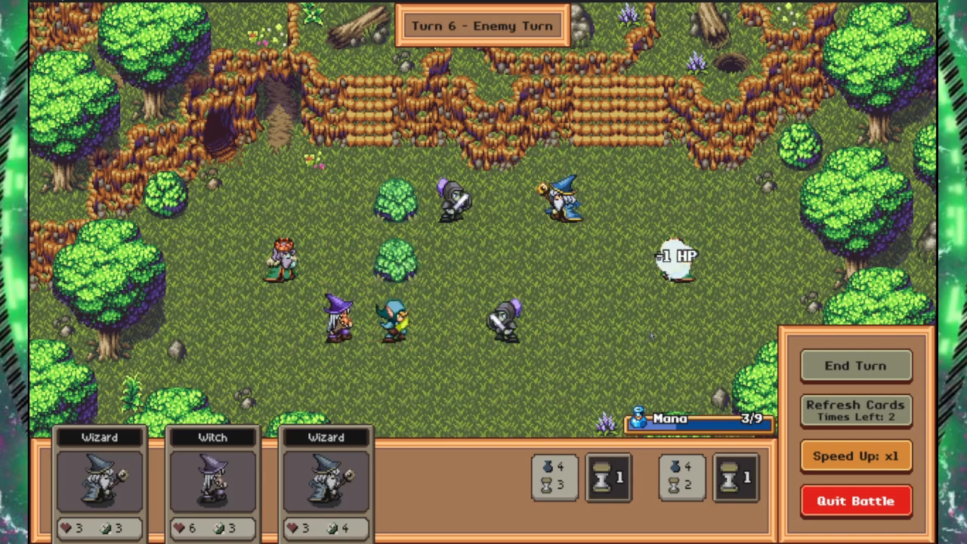
Step: Examine the enemy king's skills, buffs and debuffs, and close the unit preview
click(687, 273)
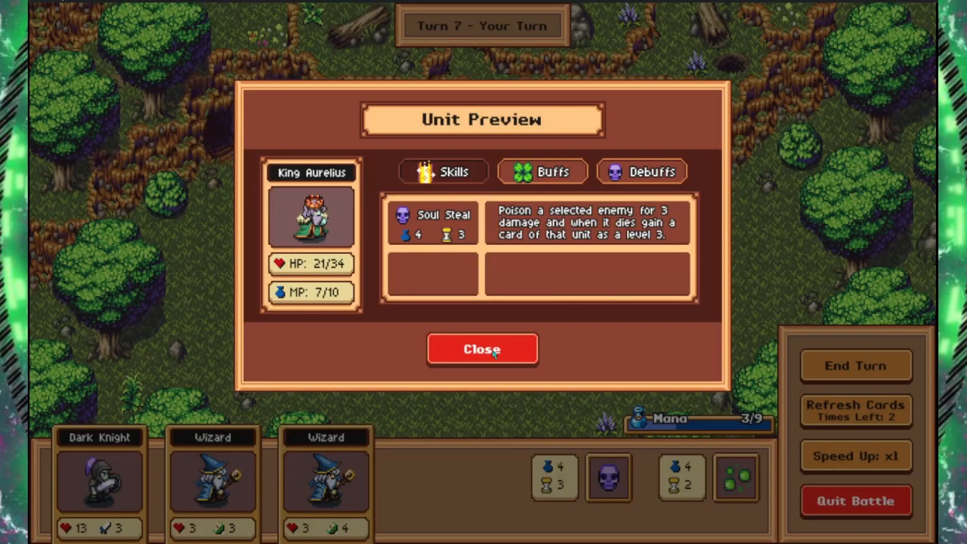
click(540, 173)
click(646, 175)
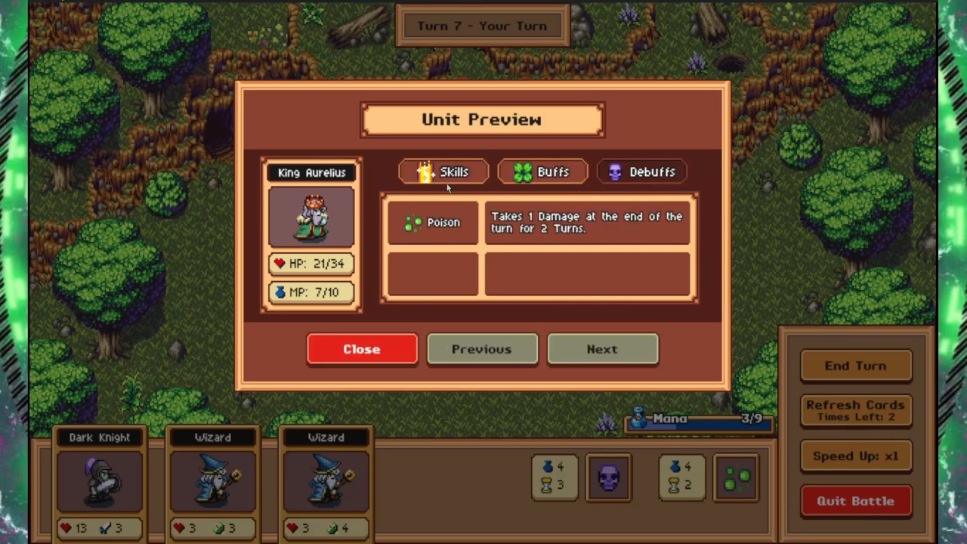
click(443, 174)
click(466, 341)
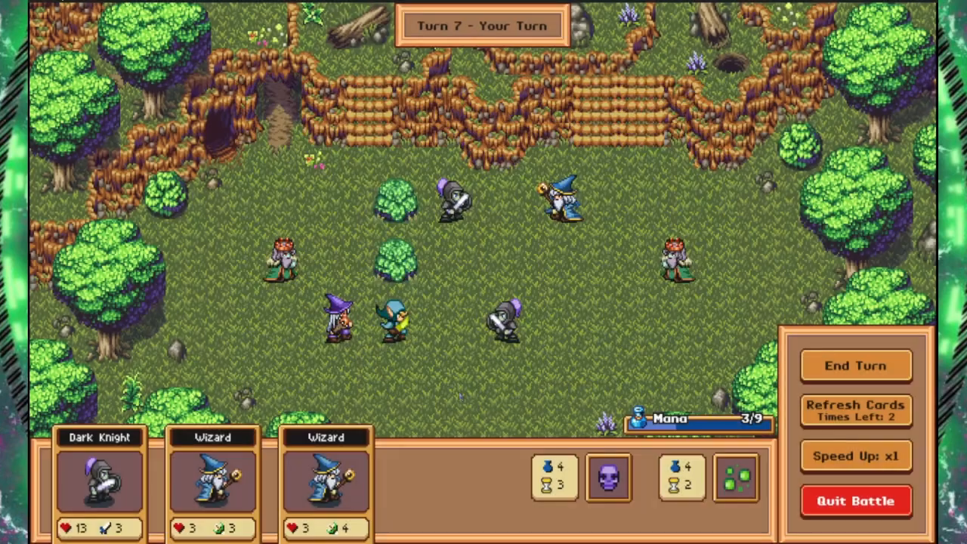
mouse_move(101, 425)
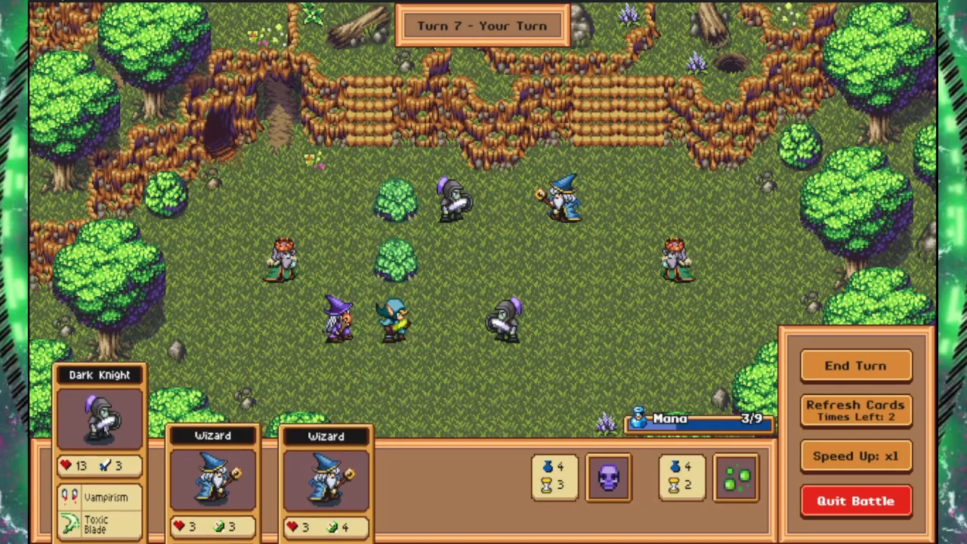
click(101, 425)
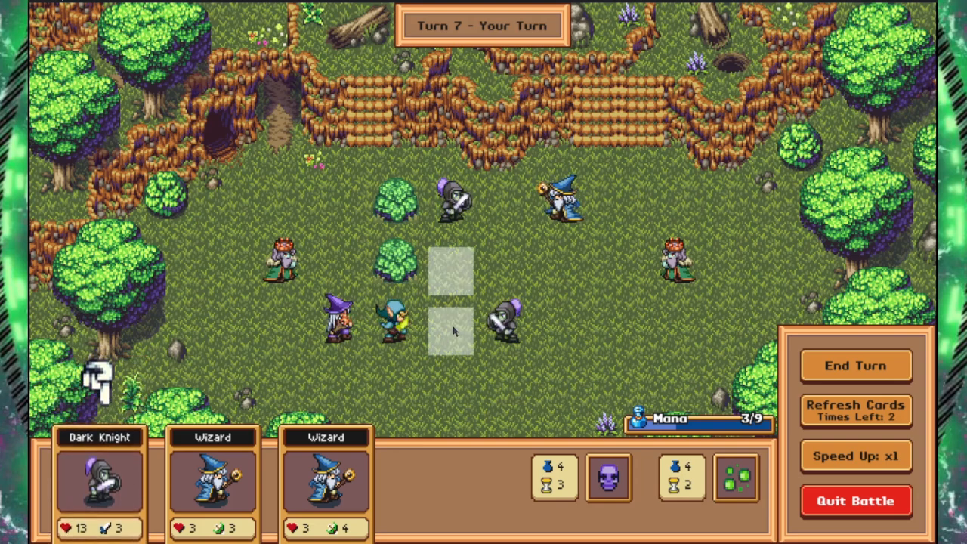
click(110, 461)
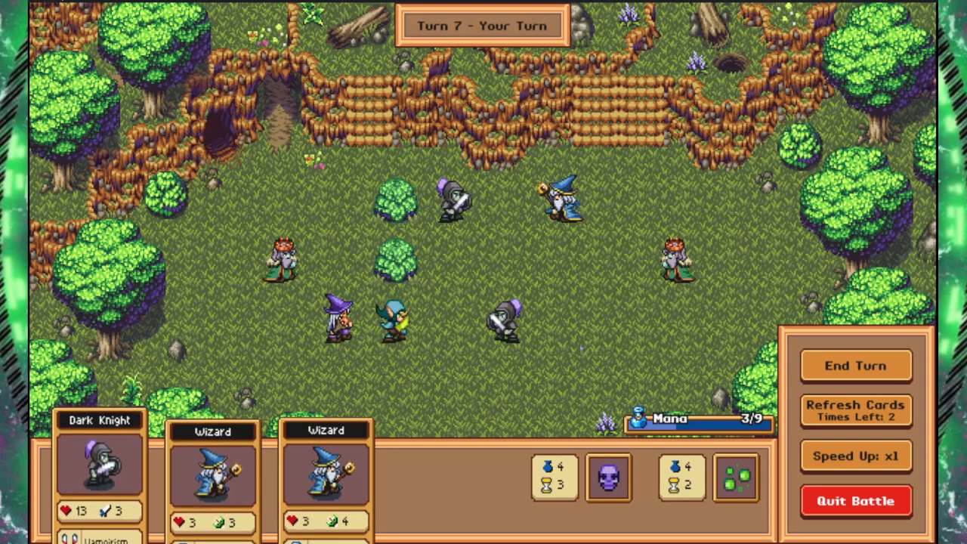
Step: Inspect the stats and skills of several units on the battlefield, including a Dark Knight
click(444, 208)
click(505, 360)
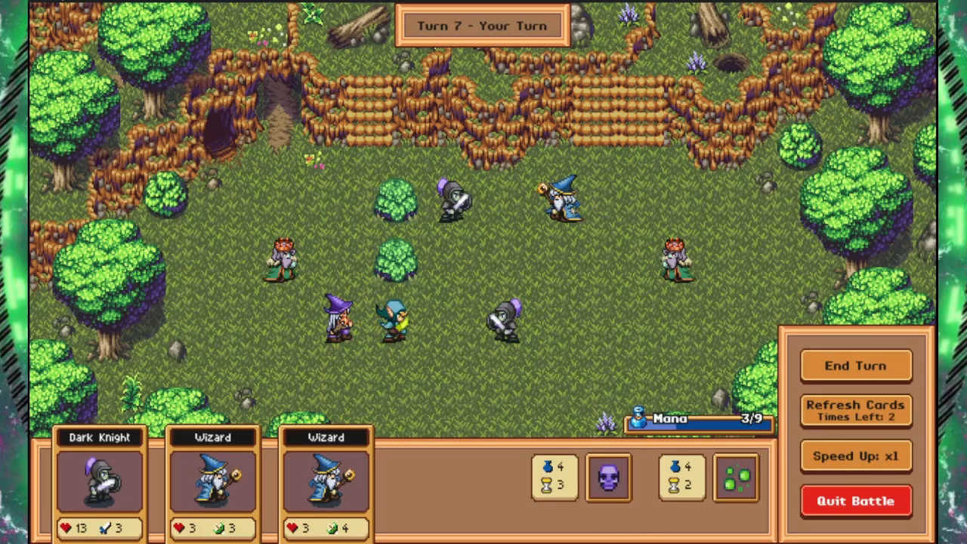
click(571, 209)
click(484, 352)
click(341, 309)
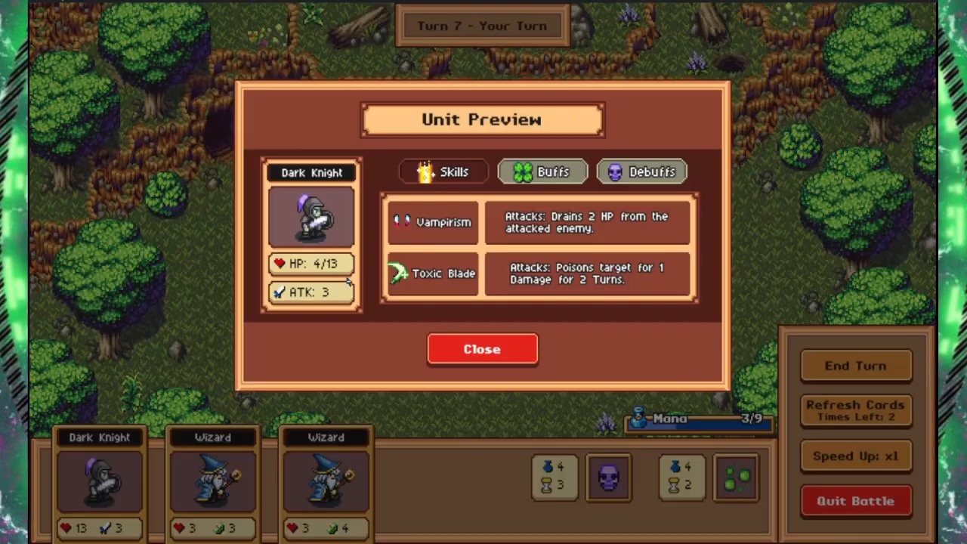
click(505, 360)
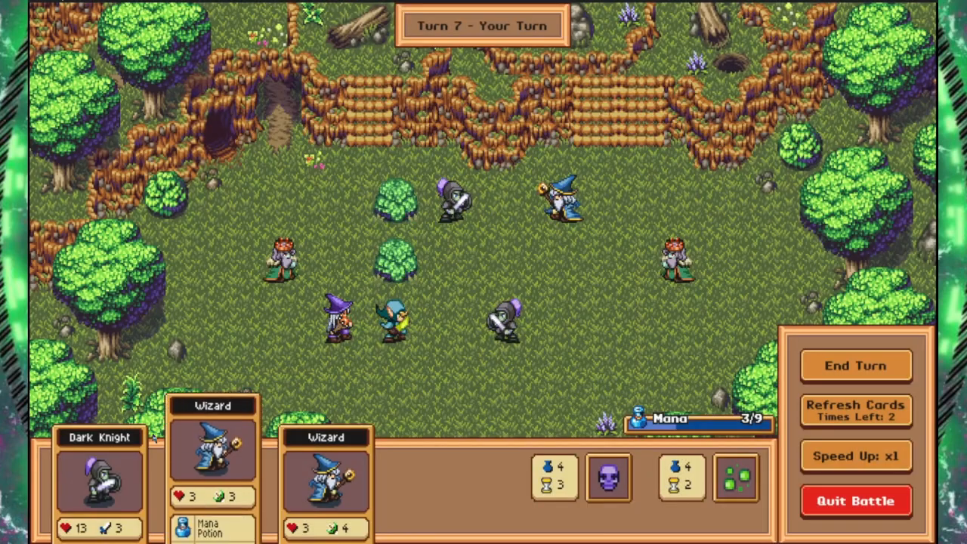
Step: Place the Dark Knight between the Elf Rogue and the enemy Dark Knight, and end turn 7
drag(98, 476, 449, 326)
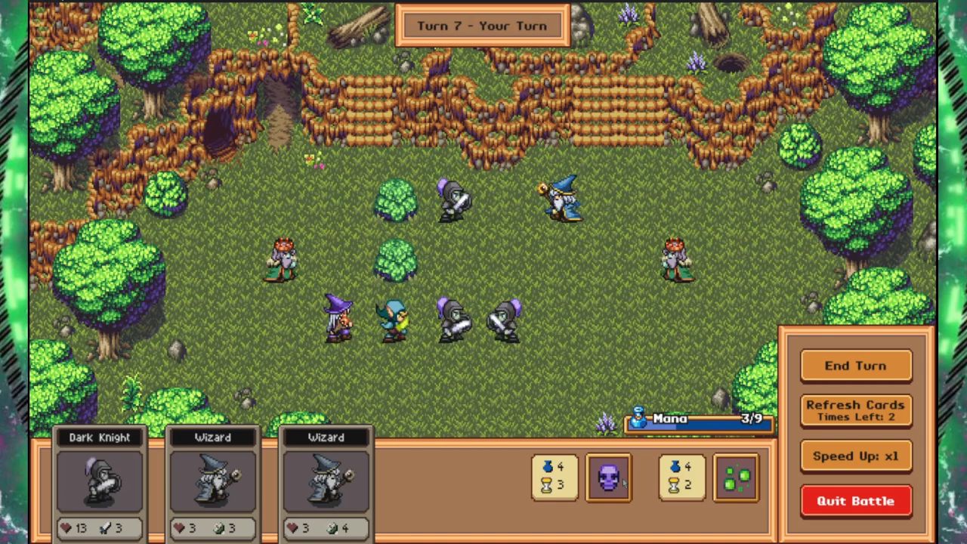
click(855, 365)
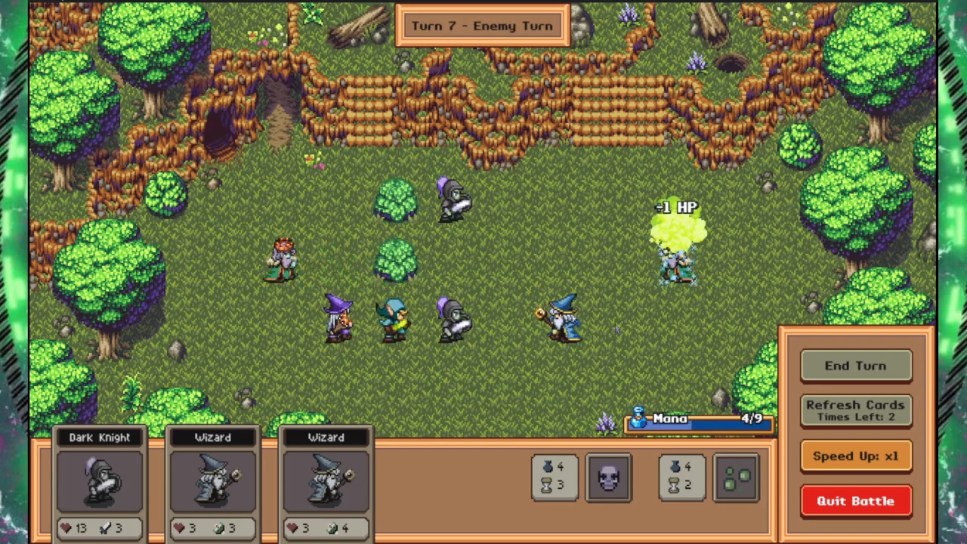
Step: Place the Berserker on the highlighted tile between the two allied Dark Knights and end turn 8
click(100, 476)
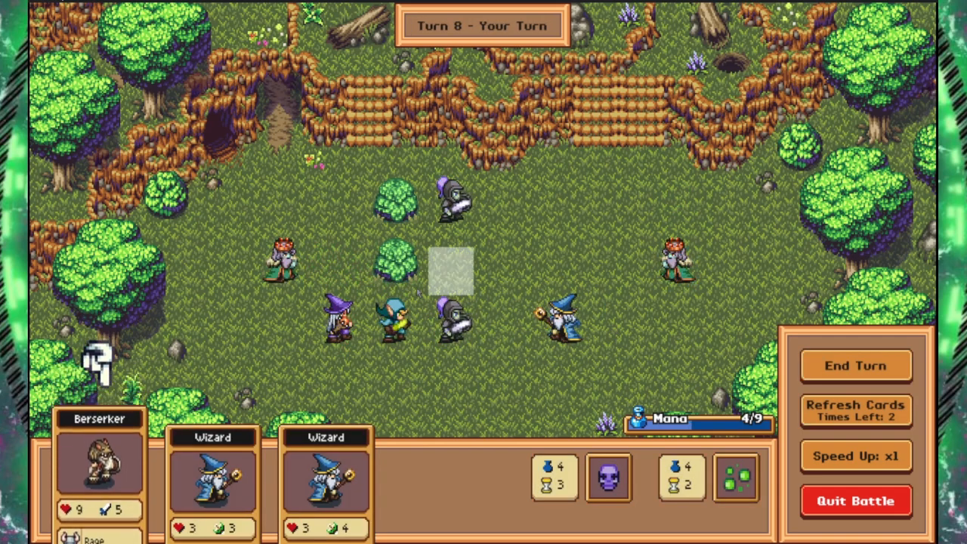
click(447, 277)
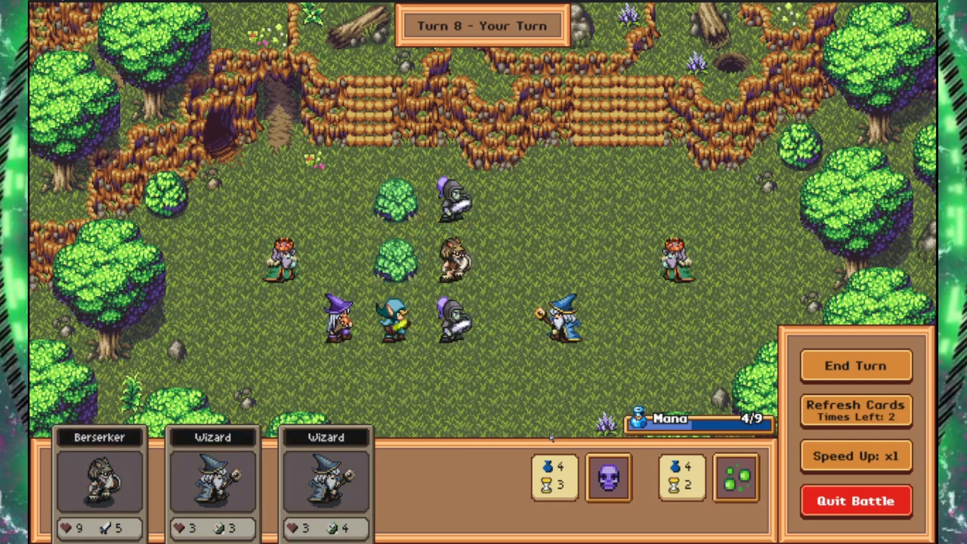
click(857, 366)
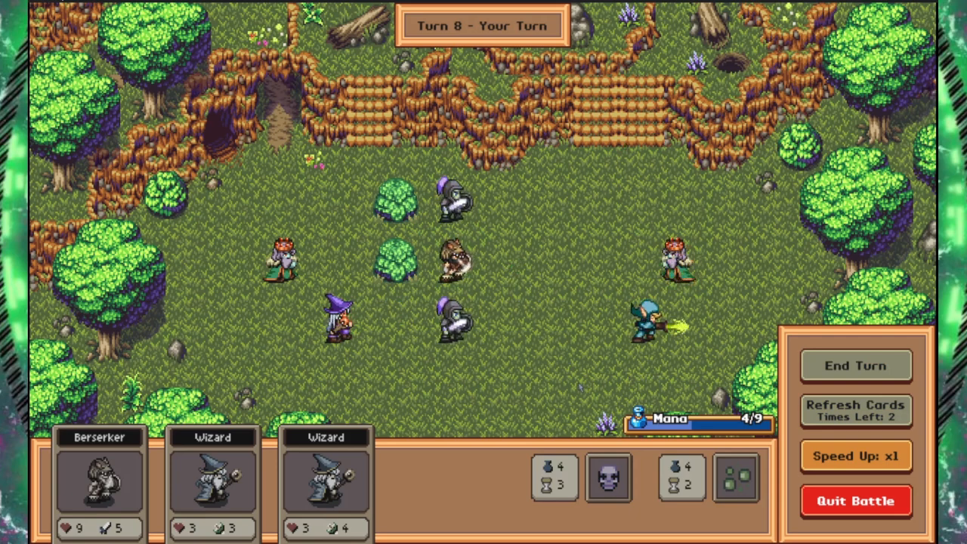
Step: Check the enemy king's debuffs during the final attacks and leave the finished battle for the world map
click(673, 260)
click(640, 172)
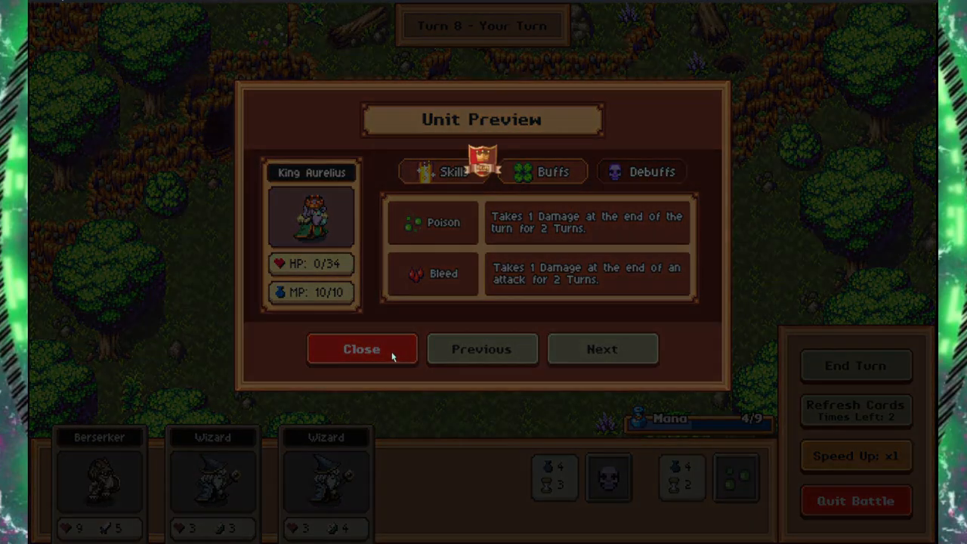
click(392, 356)
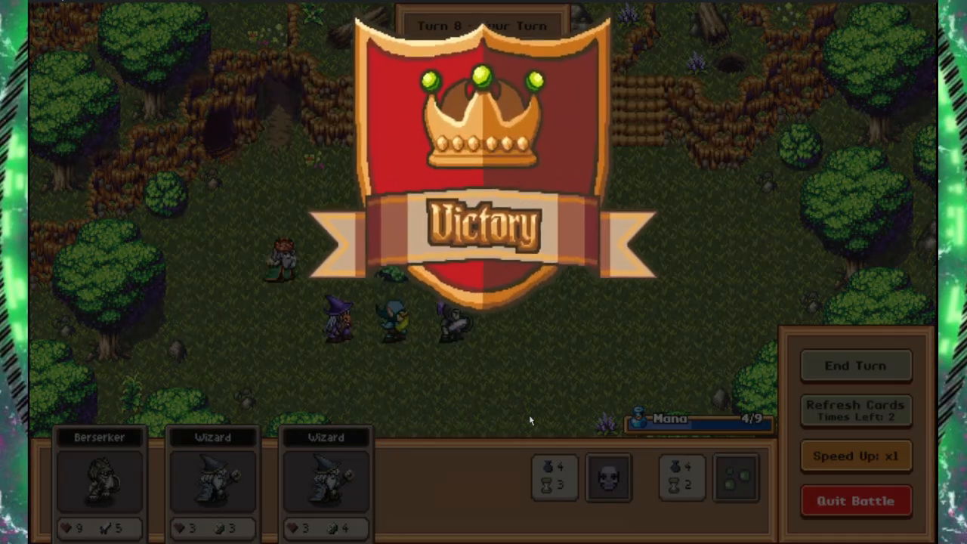
click(501, 480)
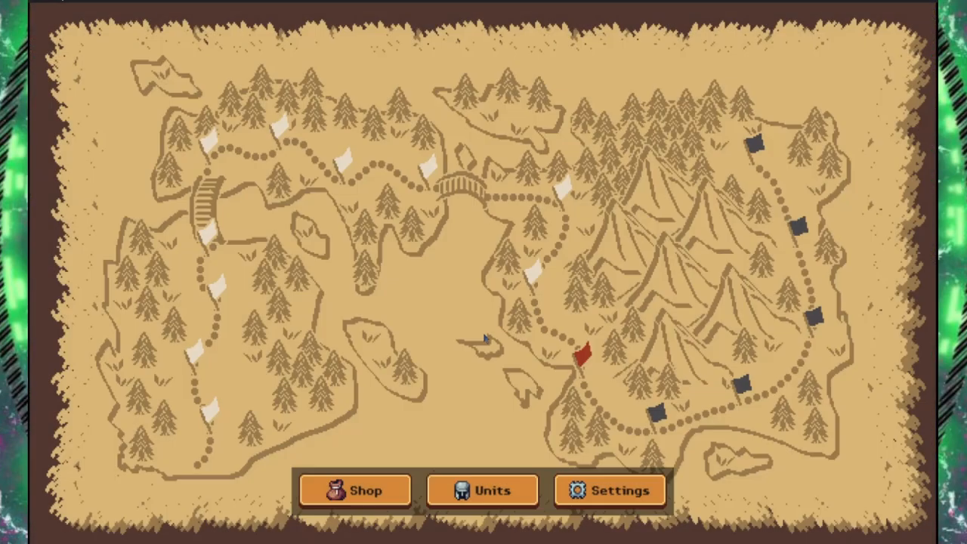